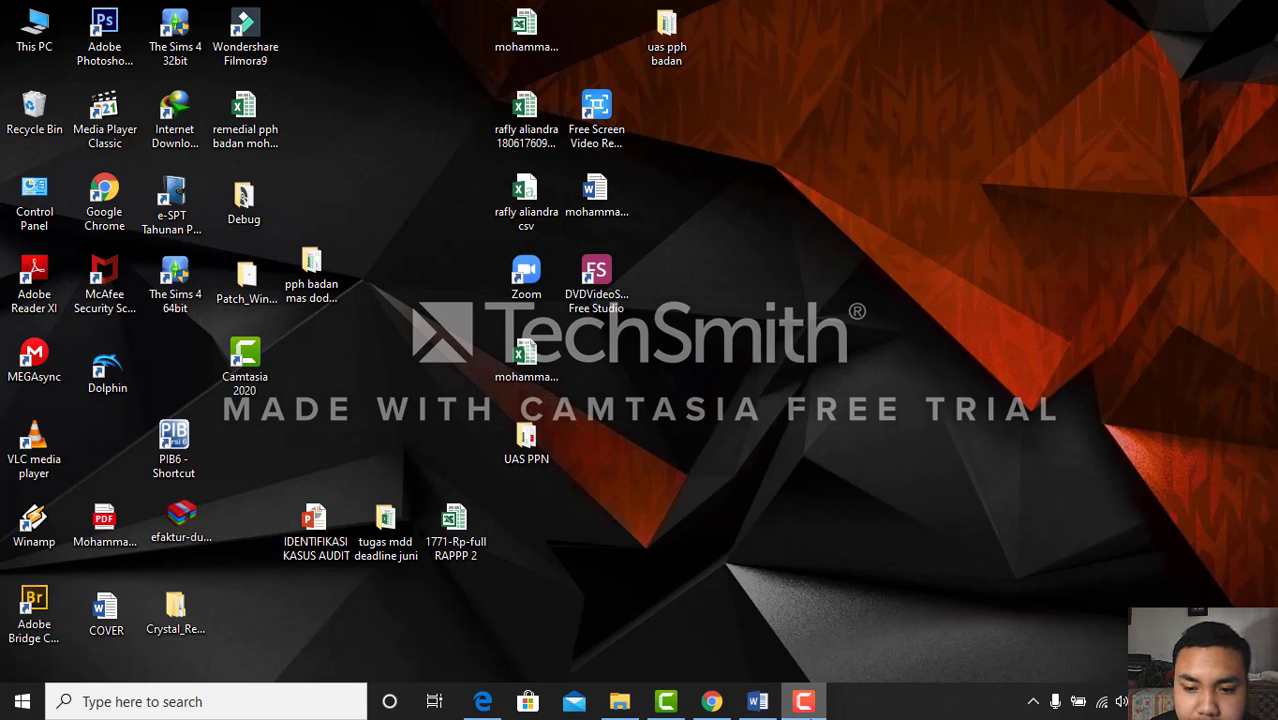
Open the faktur folder on drive C and launch ETaxInvoice from it
left_click(805, 699)
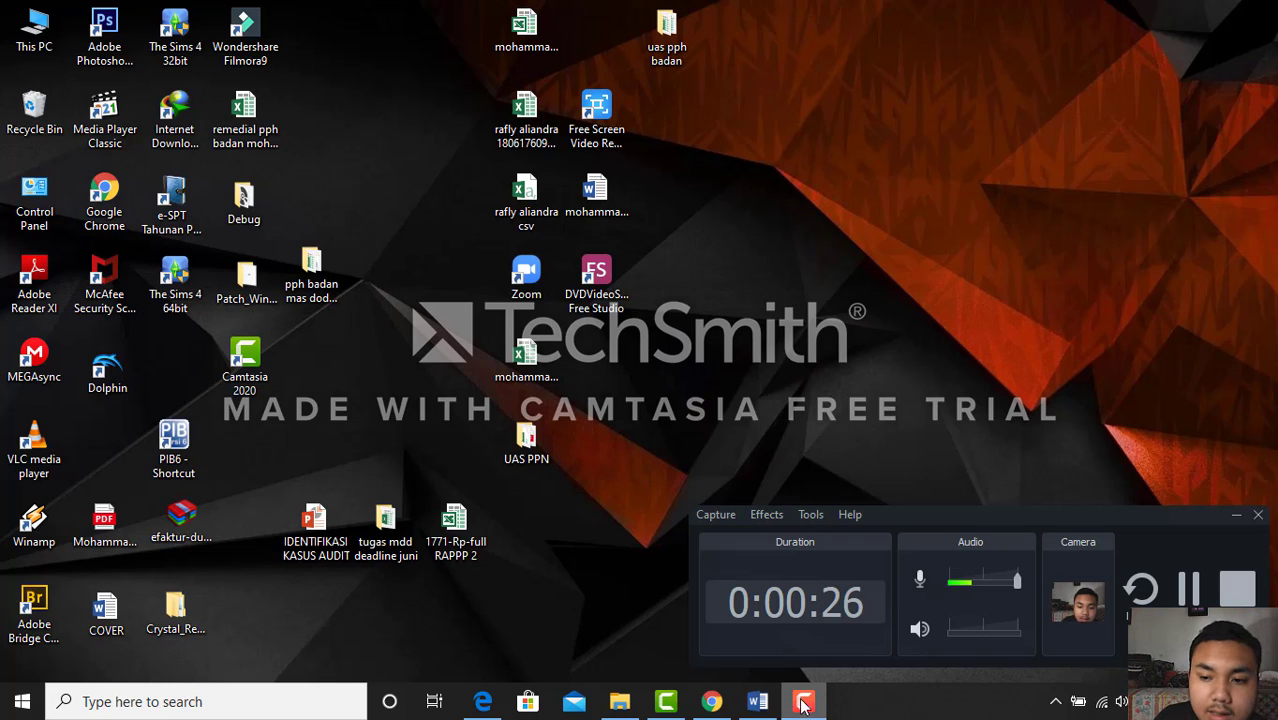
left_click(1235, 518)
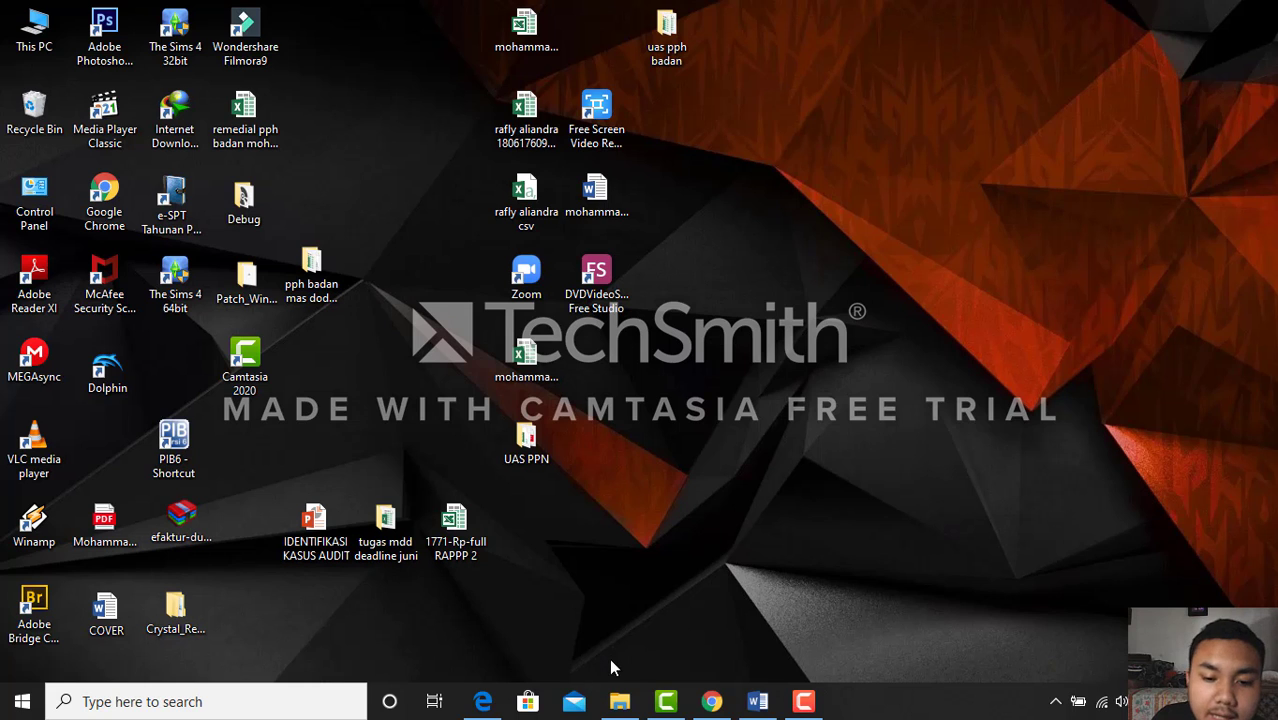
left_click(620, 701)
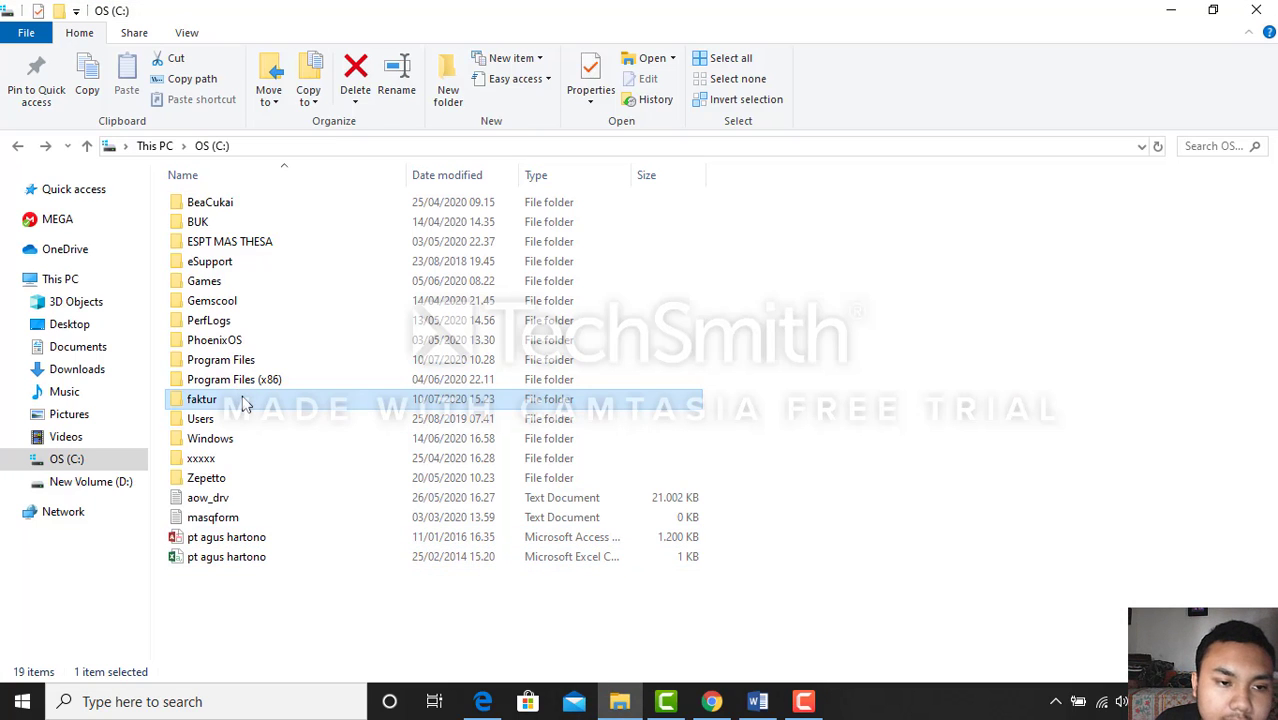
key("Return")
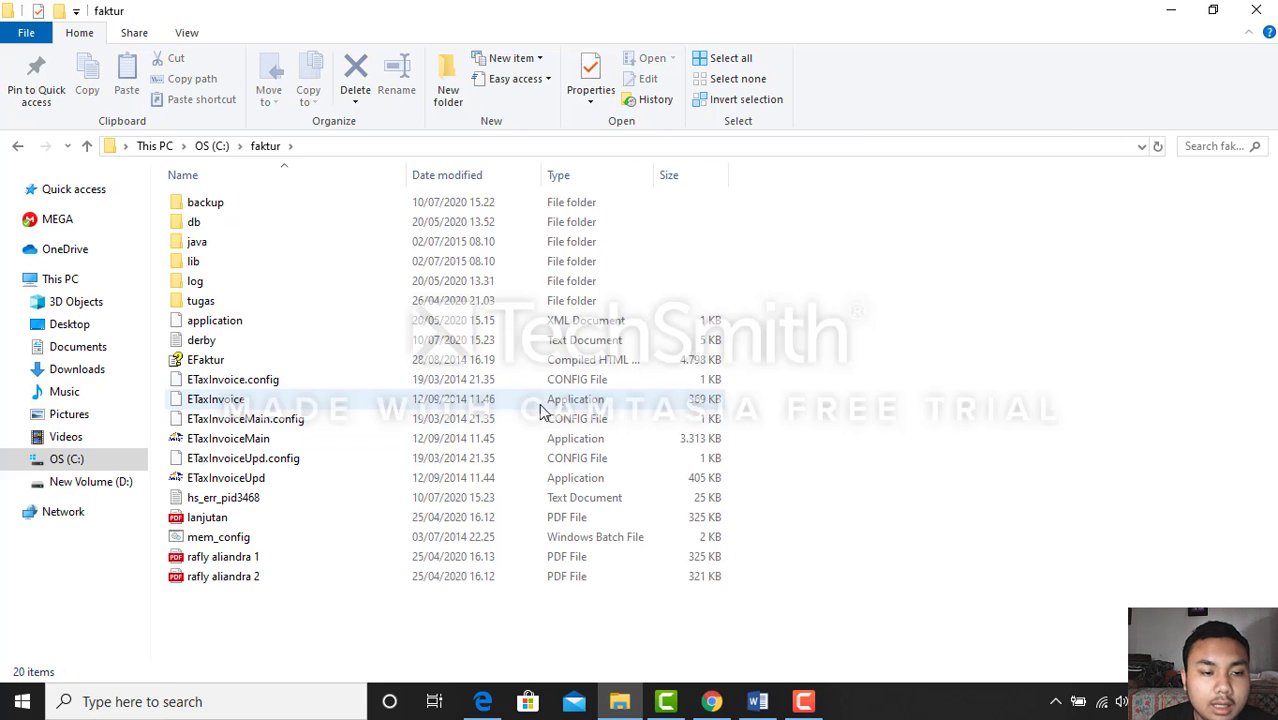
left_click(266, 401)
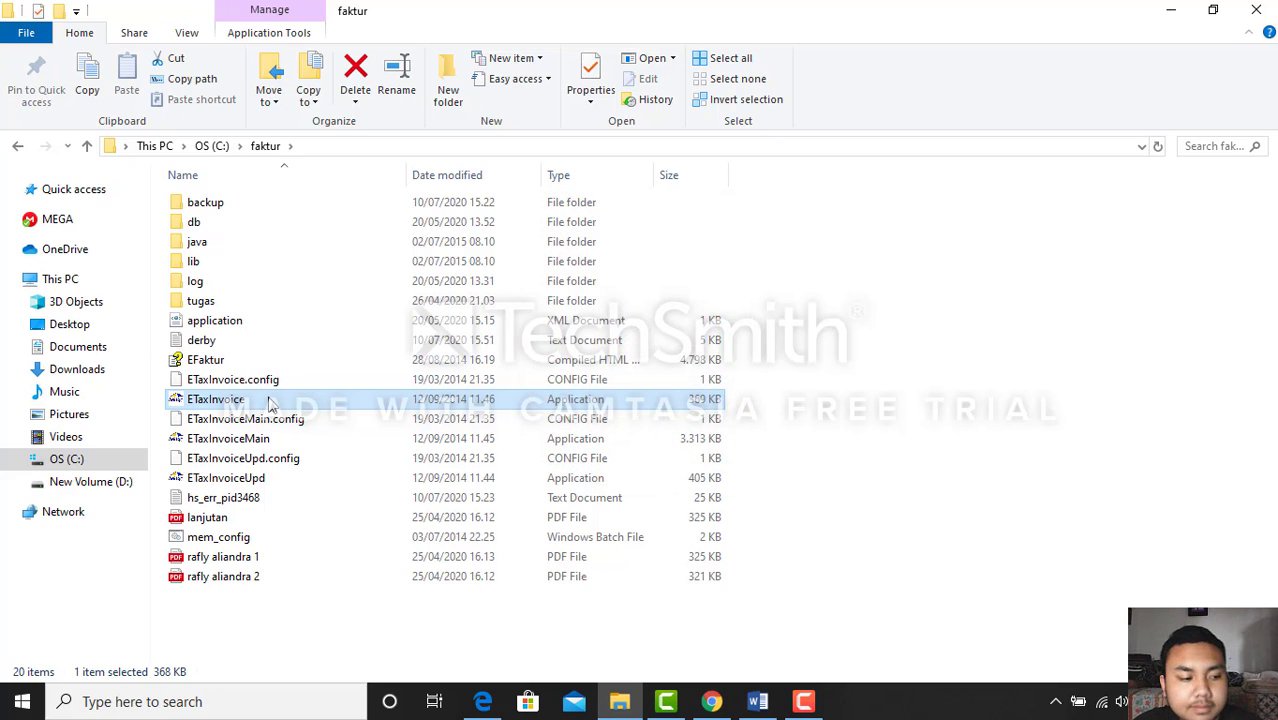
double_click(268, 402)
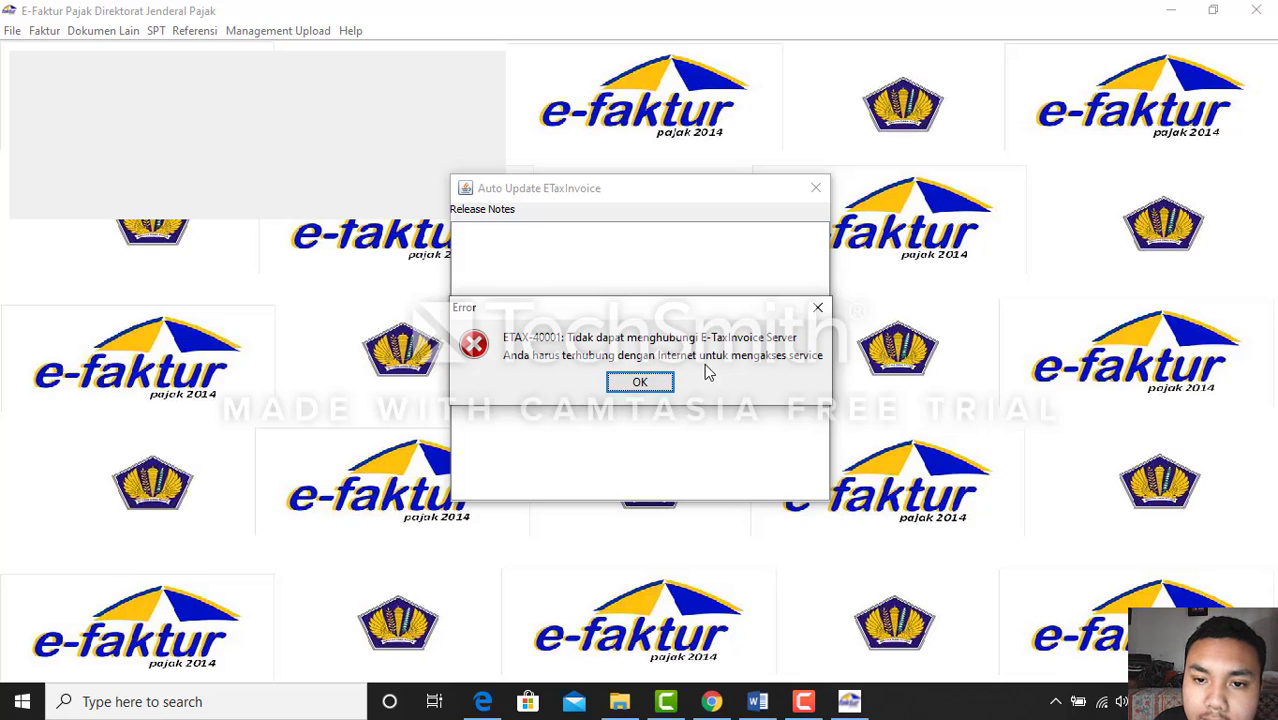
Dismiss the server error, connect to Lokal Database and log in with the Administrator account
left_click(640, 382)
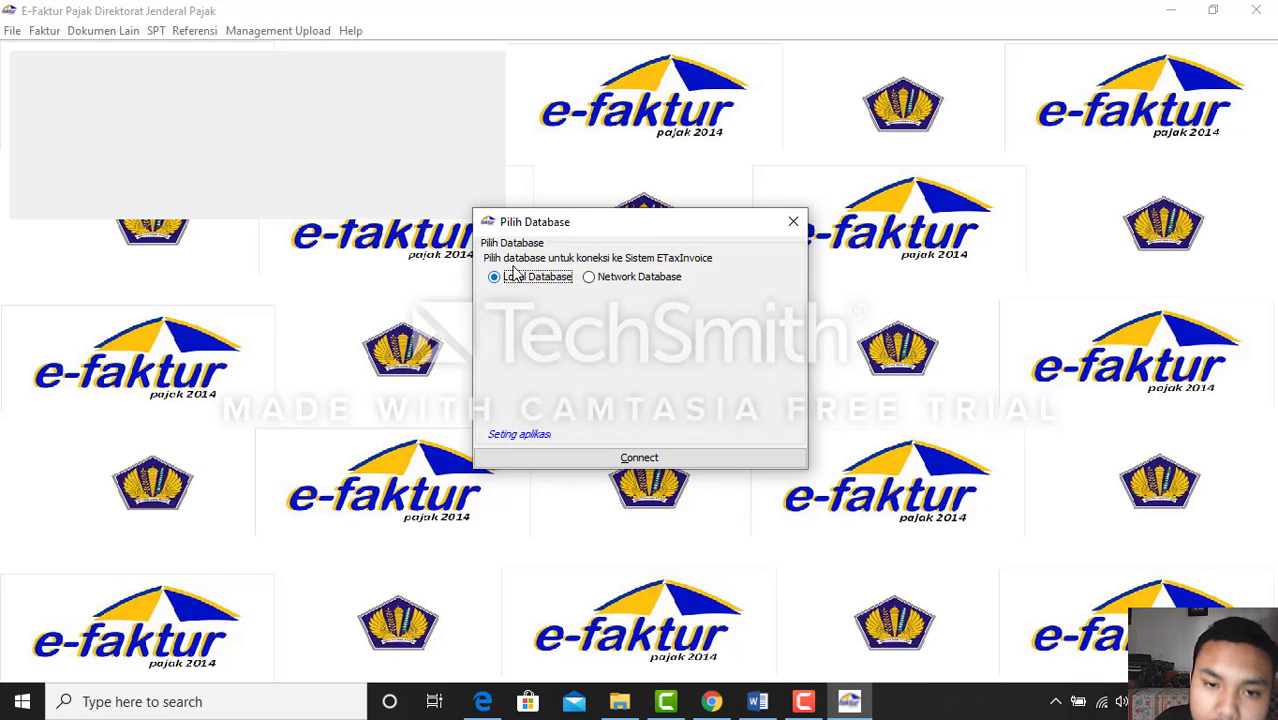
left_click(668, 458)
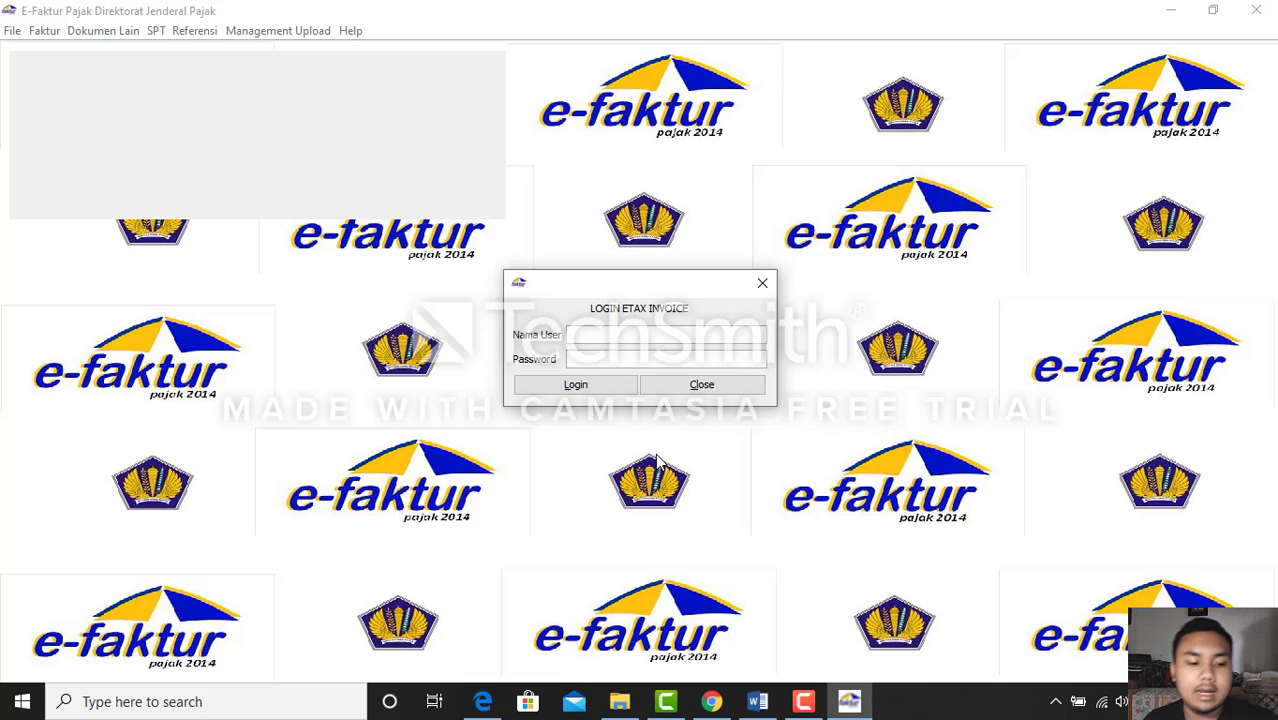
type("Admi")
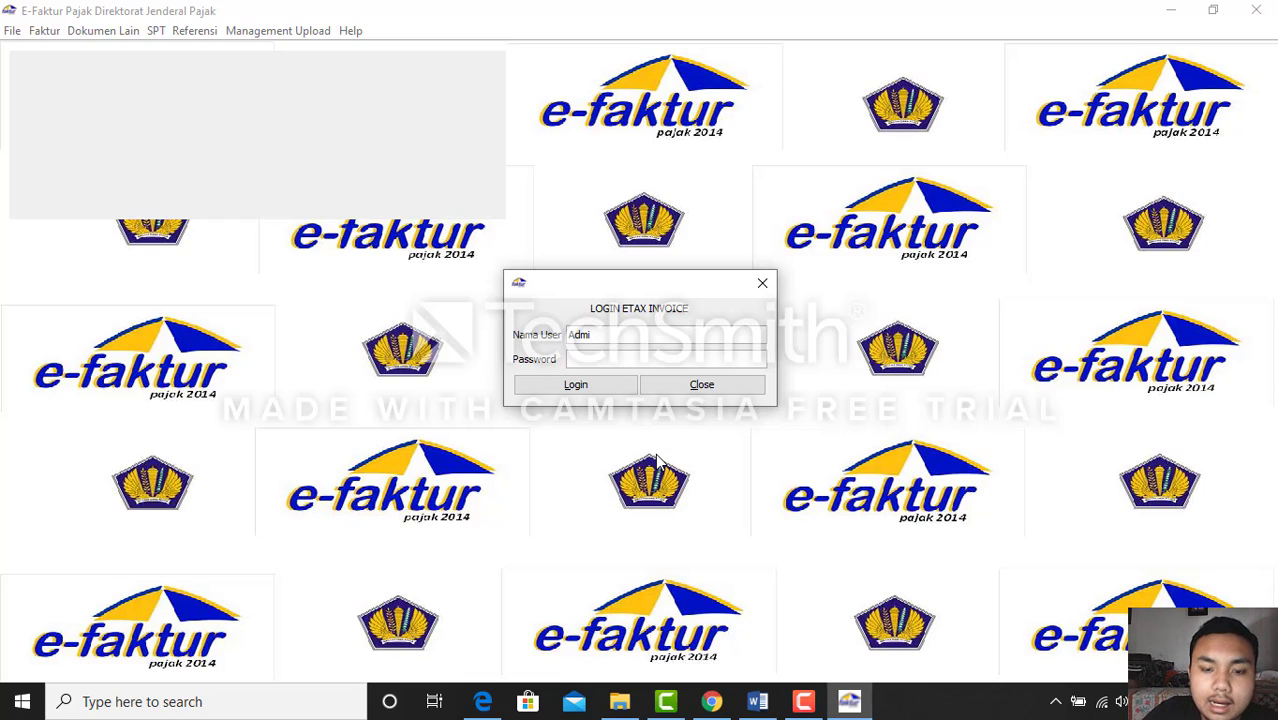
type("nistrator")
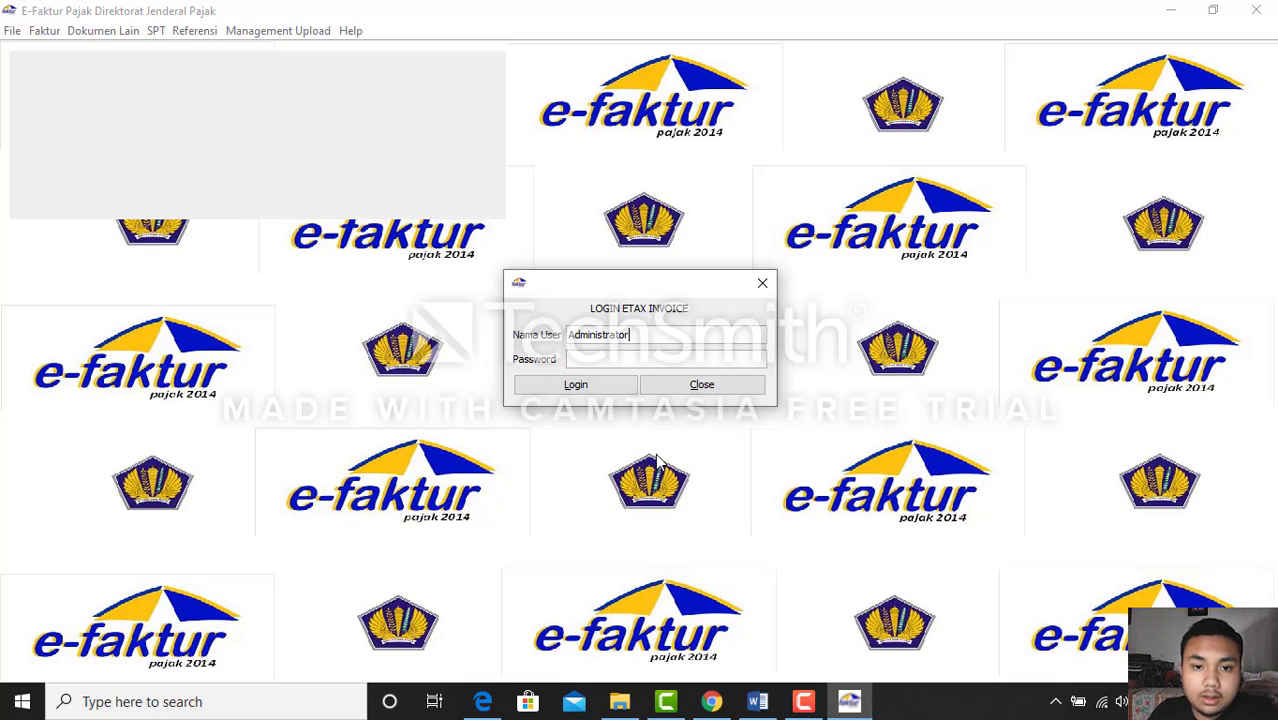
left_click(673, 357)
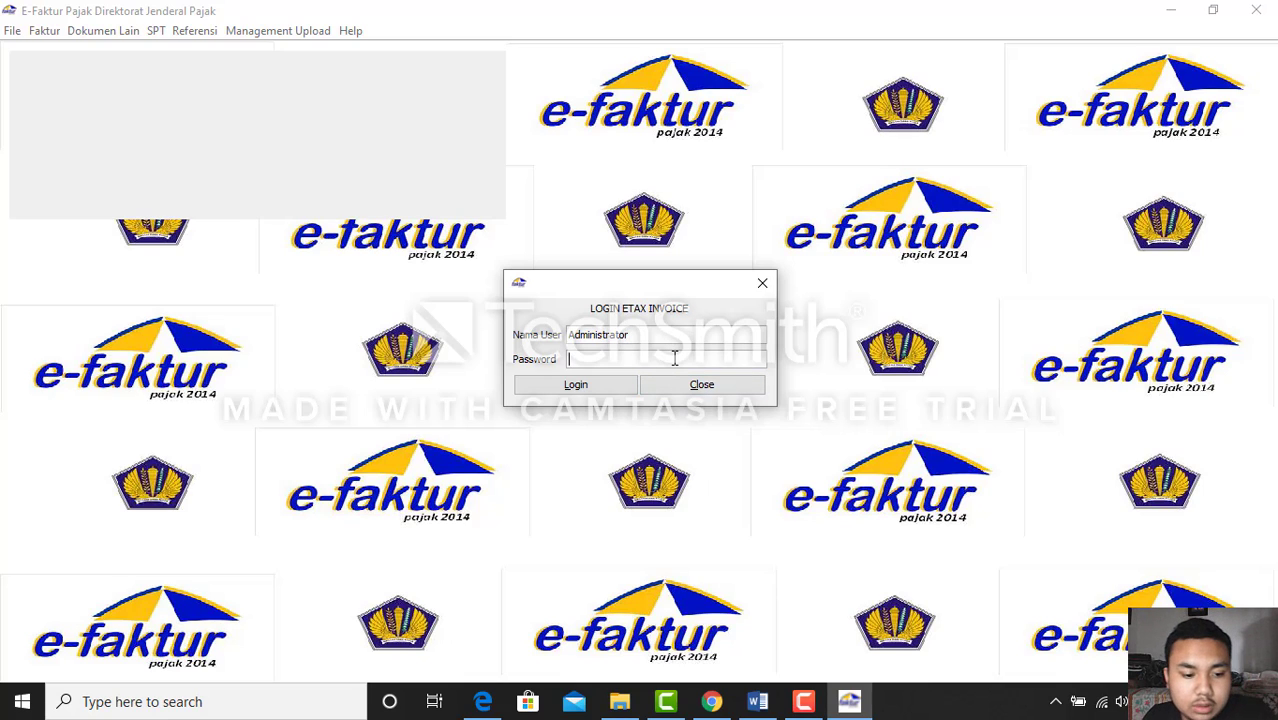
type("••••")
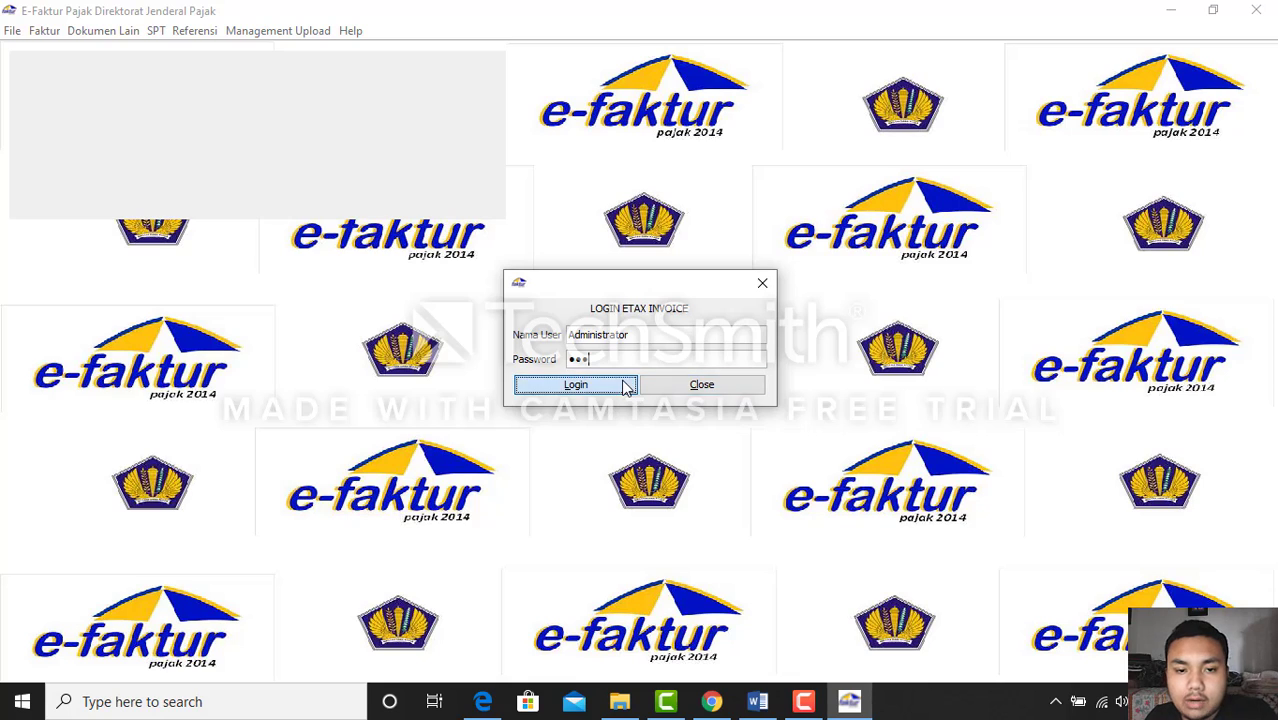
left_click(625, 385)
left_click(638, 384)
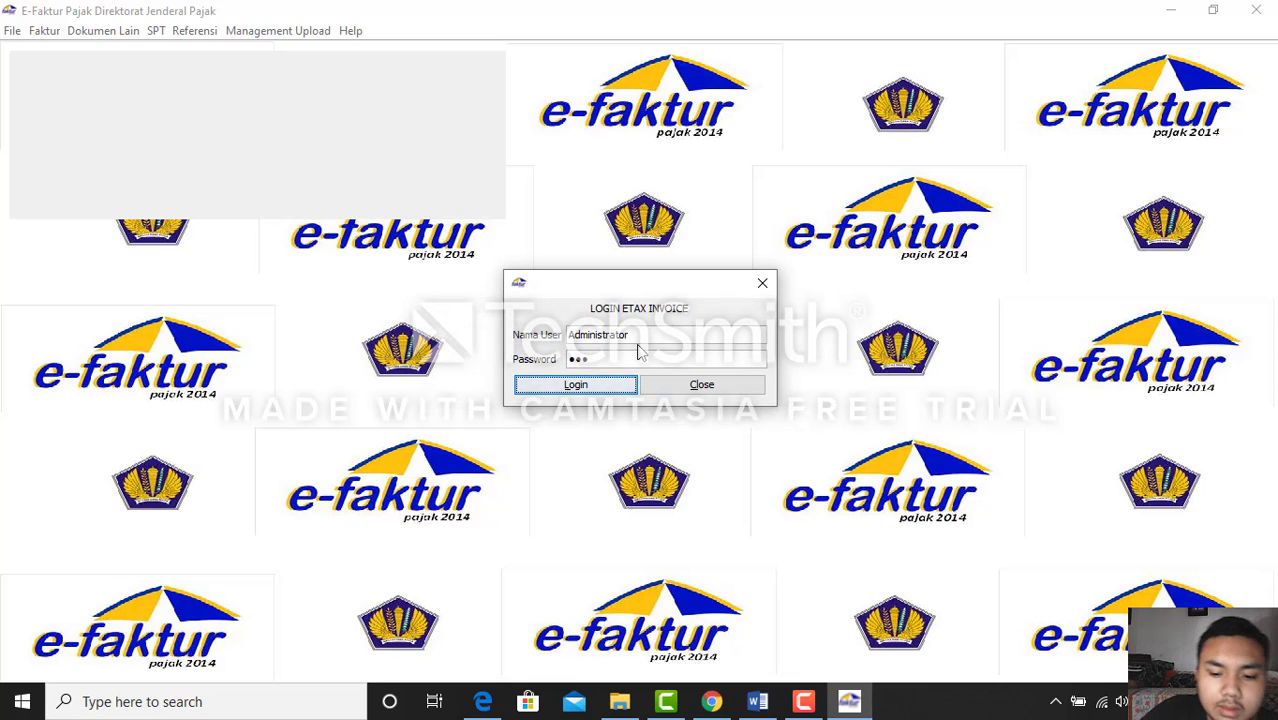
left_click(636, 337)
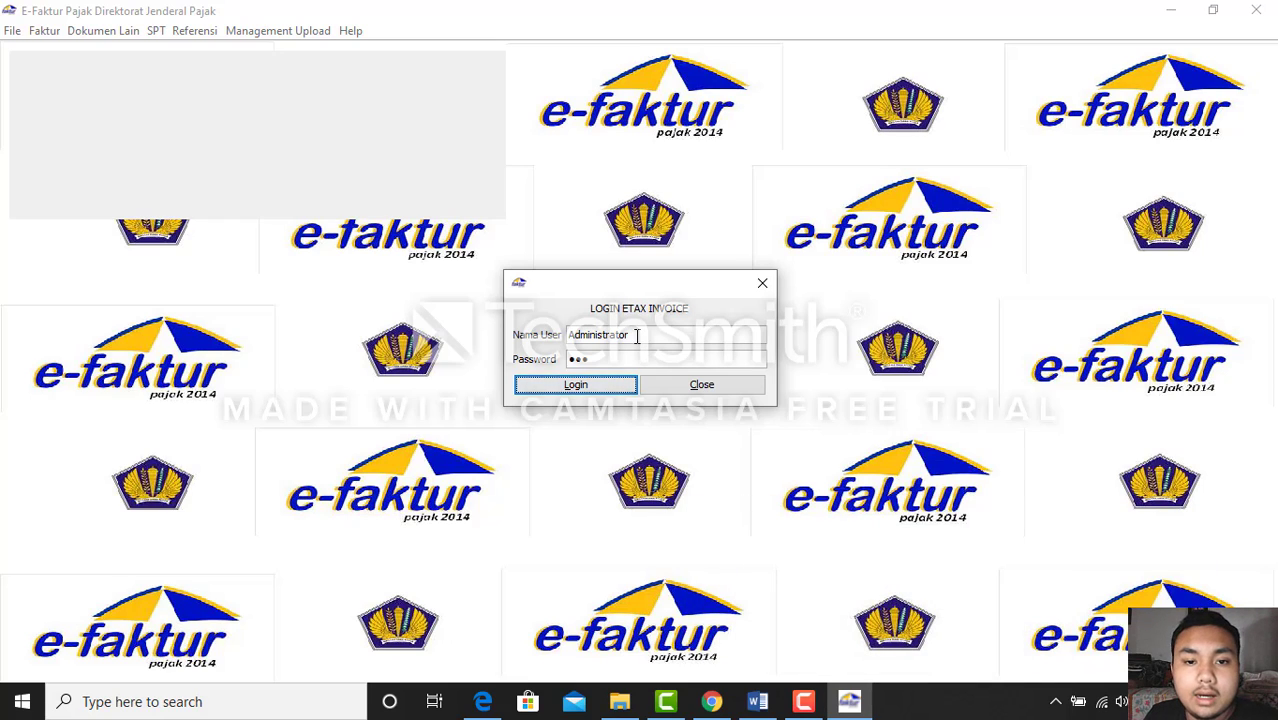
key("BackSpace")
key("BackSpace")
key("BackSpace")
key("BackSpace")
key("BackSpace")
key("BackSpace")
key("BackSpace")
key("BackSpace")
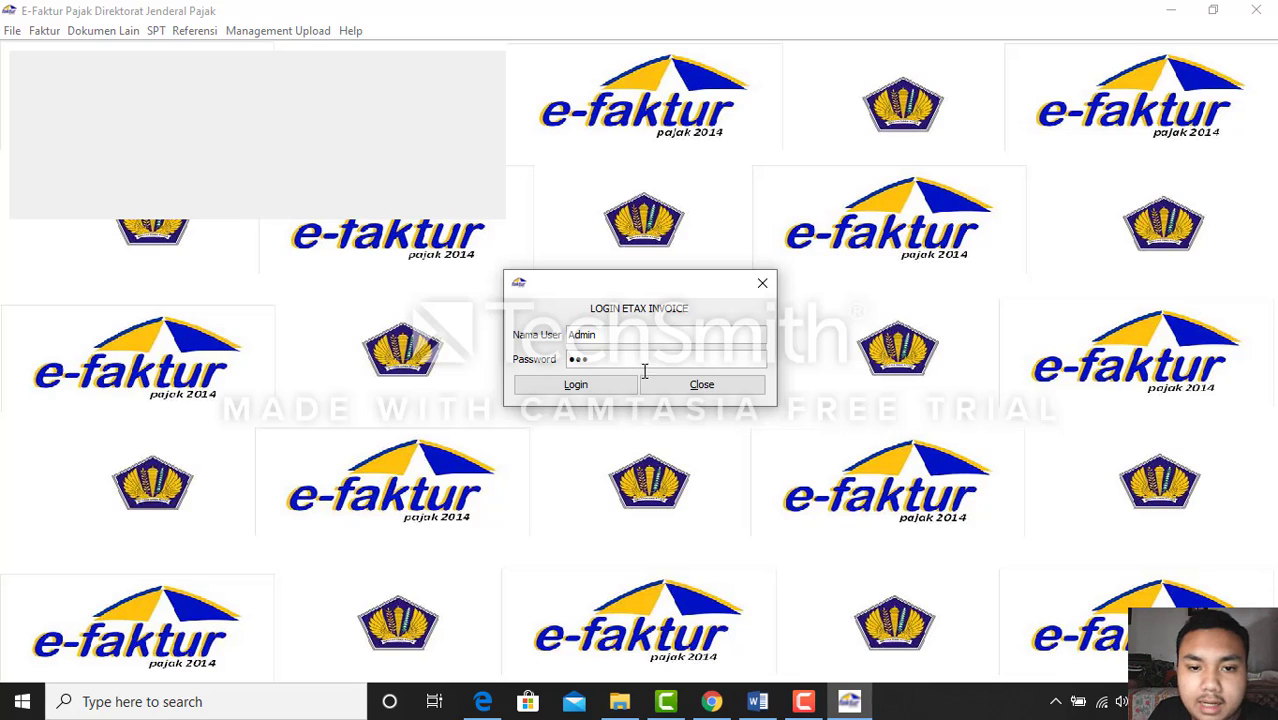
left_click(566, 389)
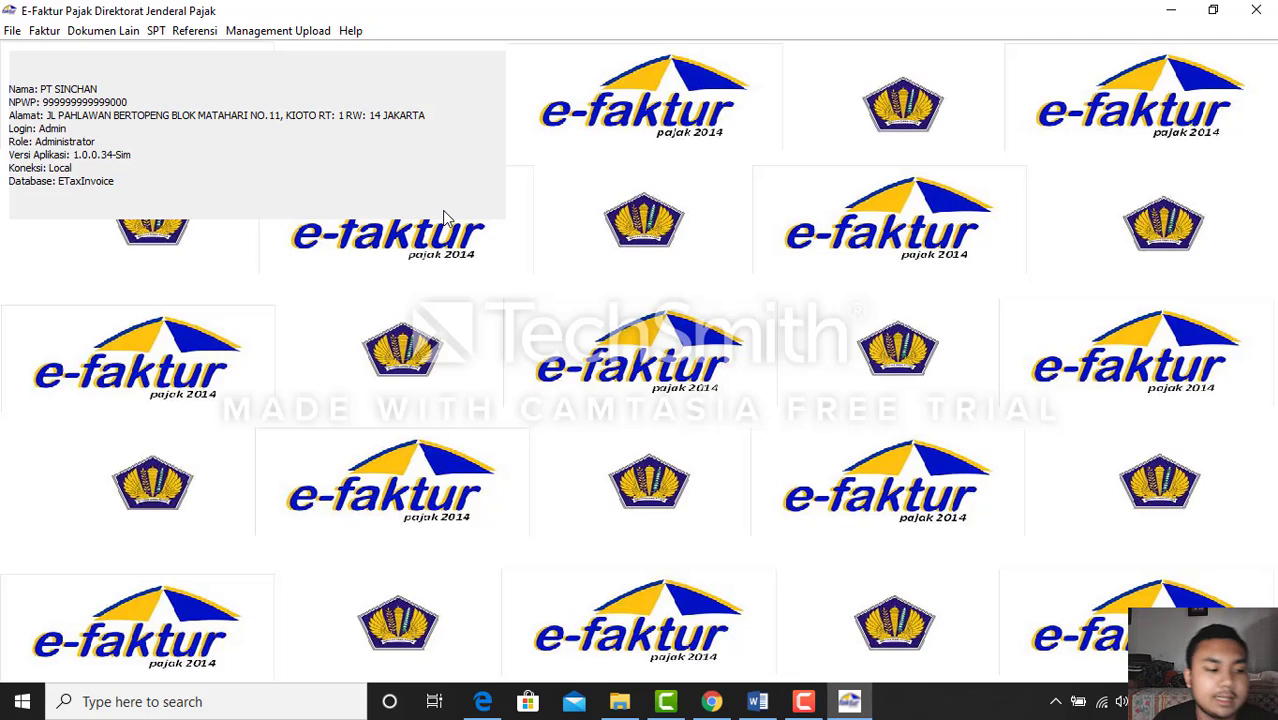
Minimize the e-Faktur main window after reviewing the company profile
left_click(1170, 14)
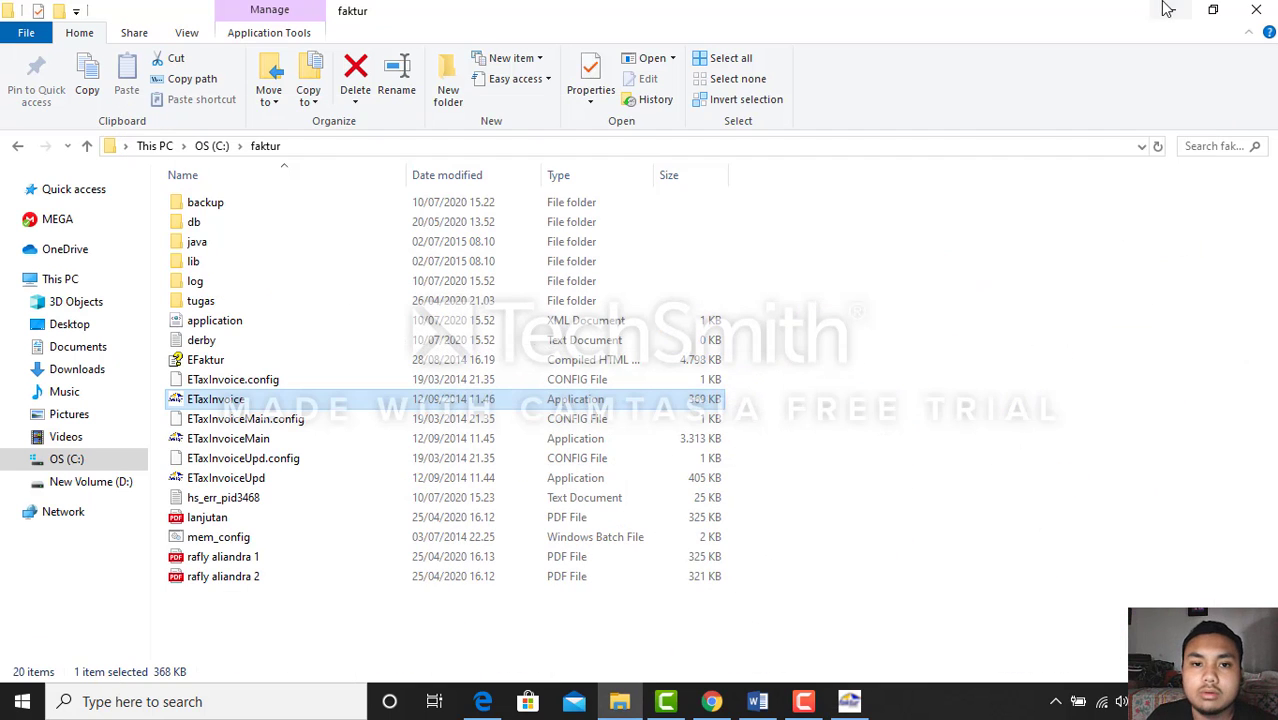
Maximize the Word assignment, review its October 2019 Penjualan/Penyerahan table, then minimize Word
left_click(1178, 12)
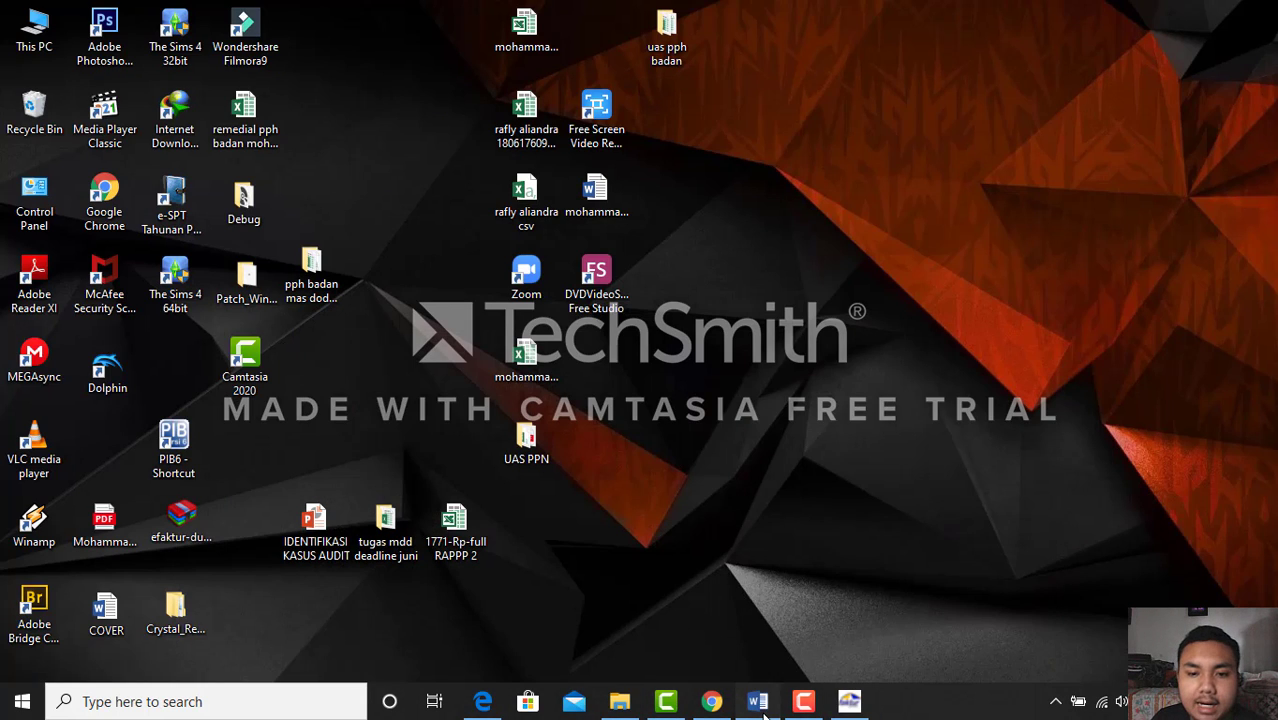
left_click(762, 706)
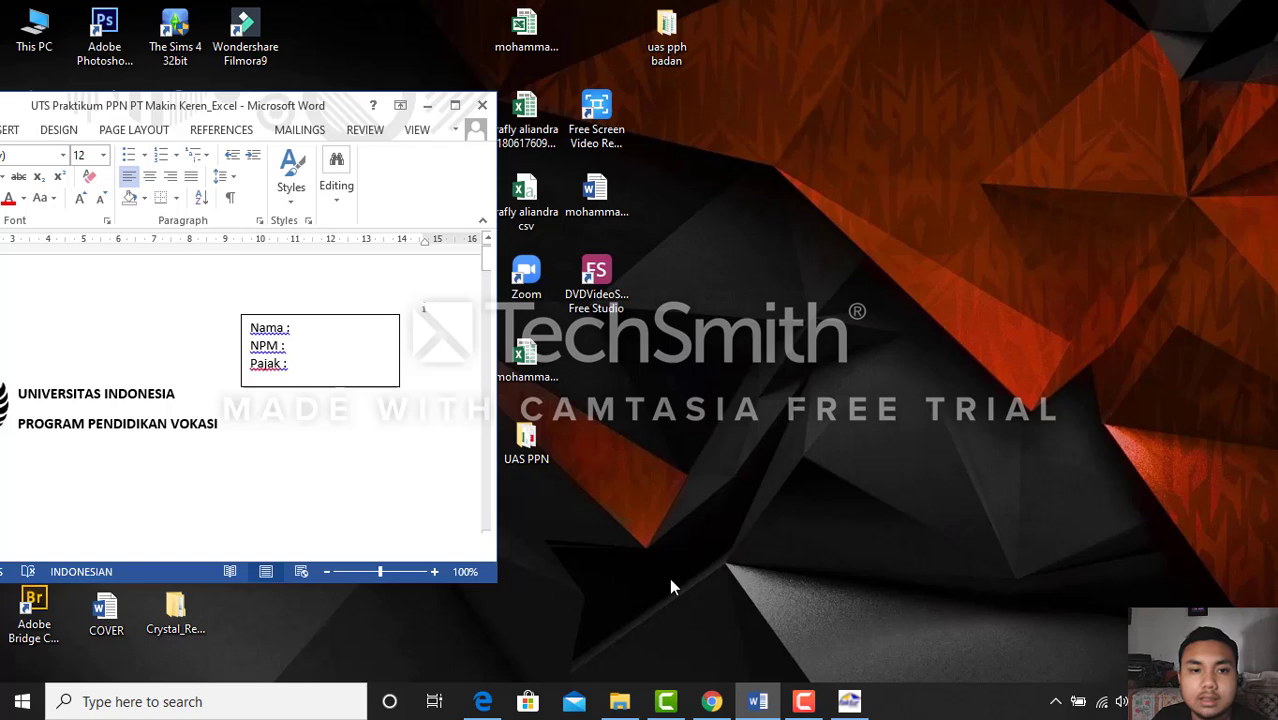
left_click(455, 107)
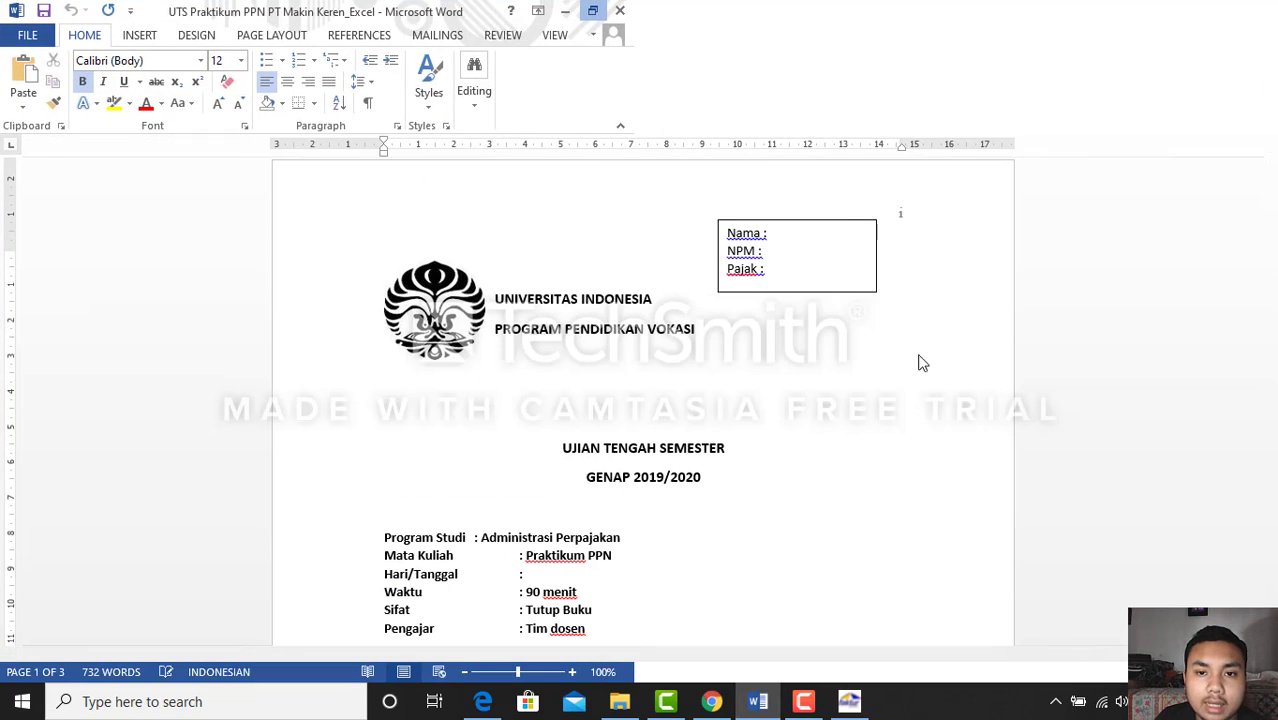
scroll(787, 462, "down", 10)
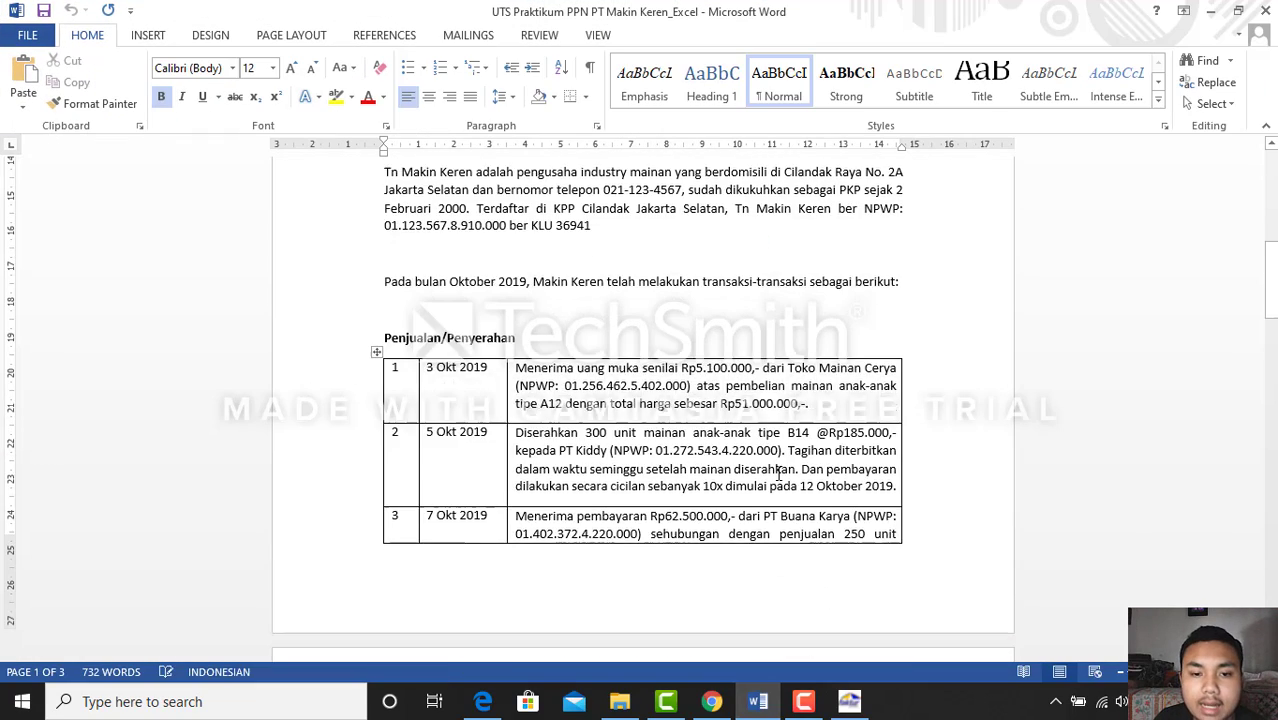
scroll(779, 470, "down", 5)
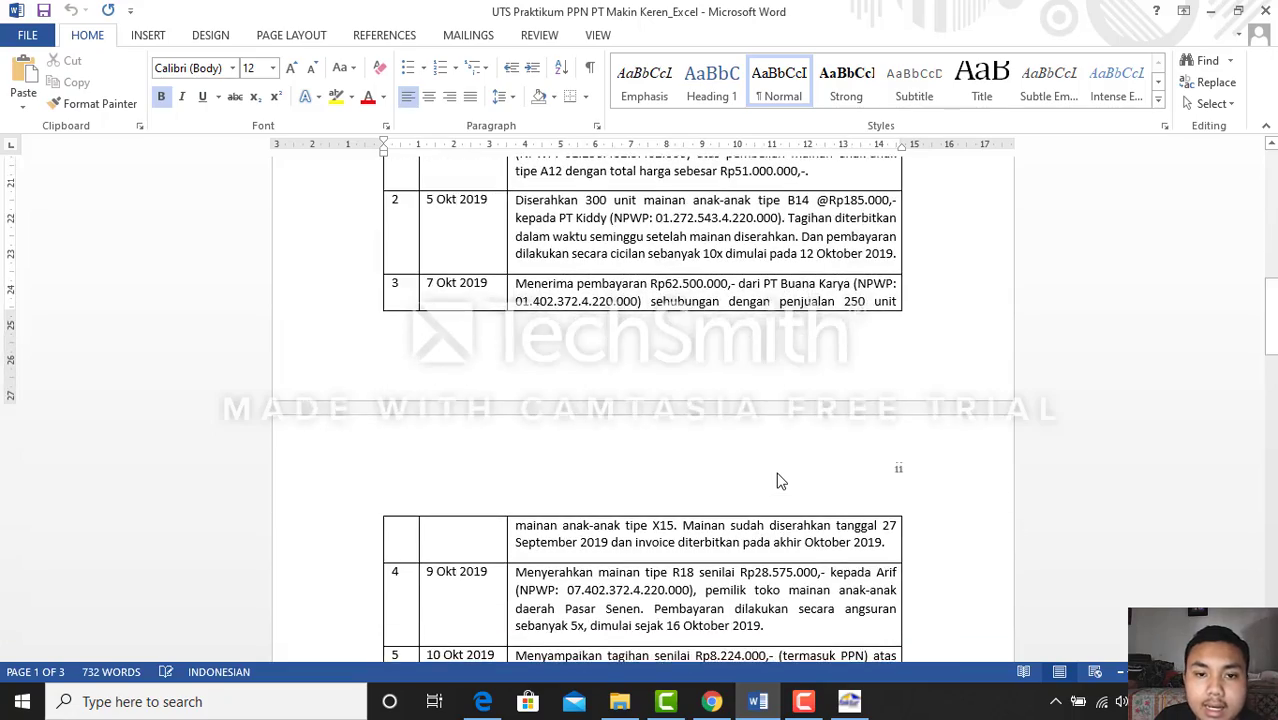
scroll(780, 475, "up", 4)
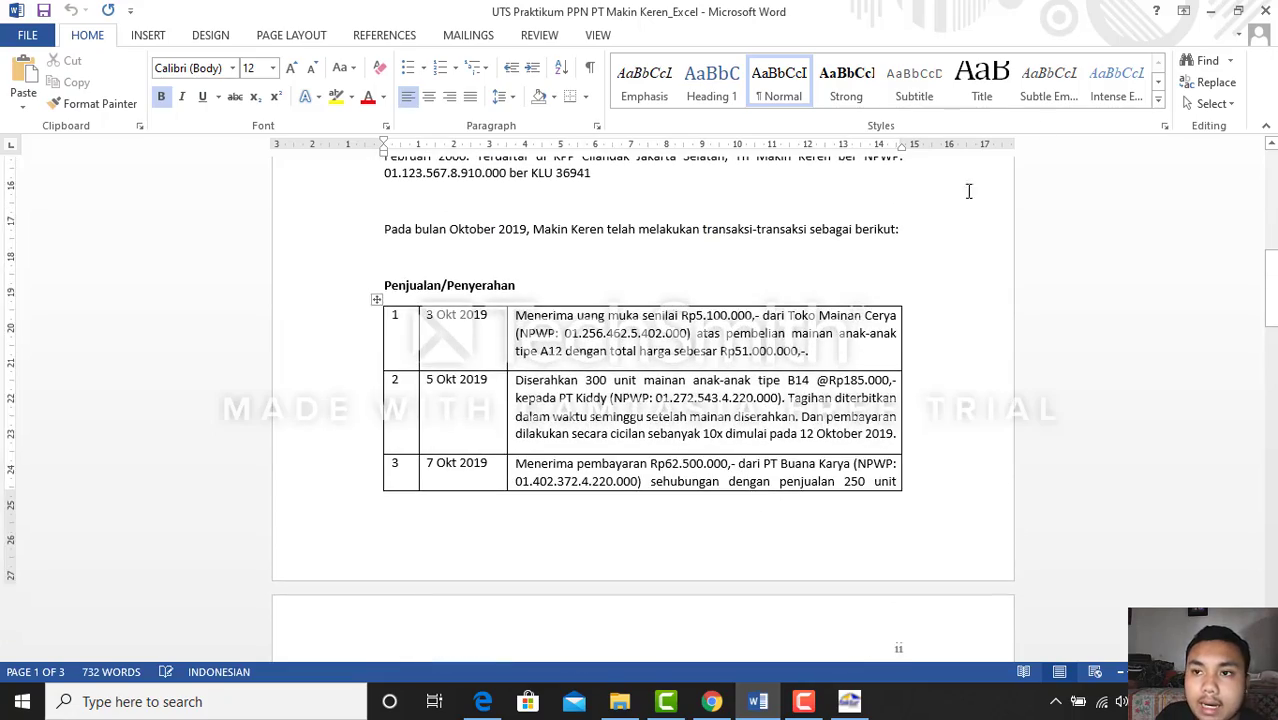
left_click(1211, 11)
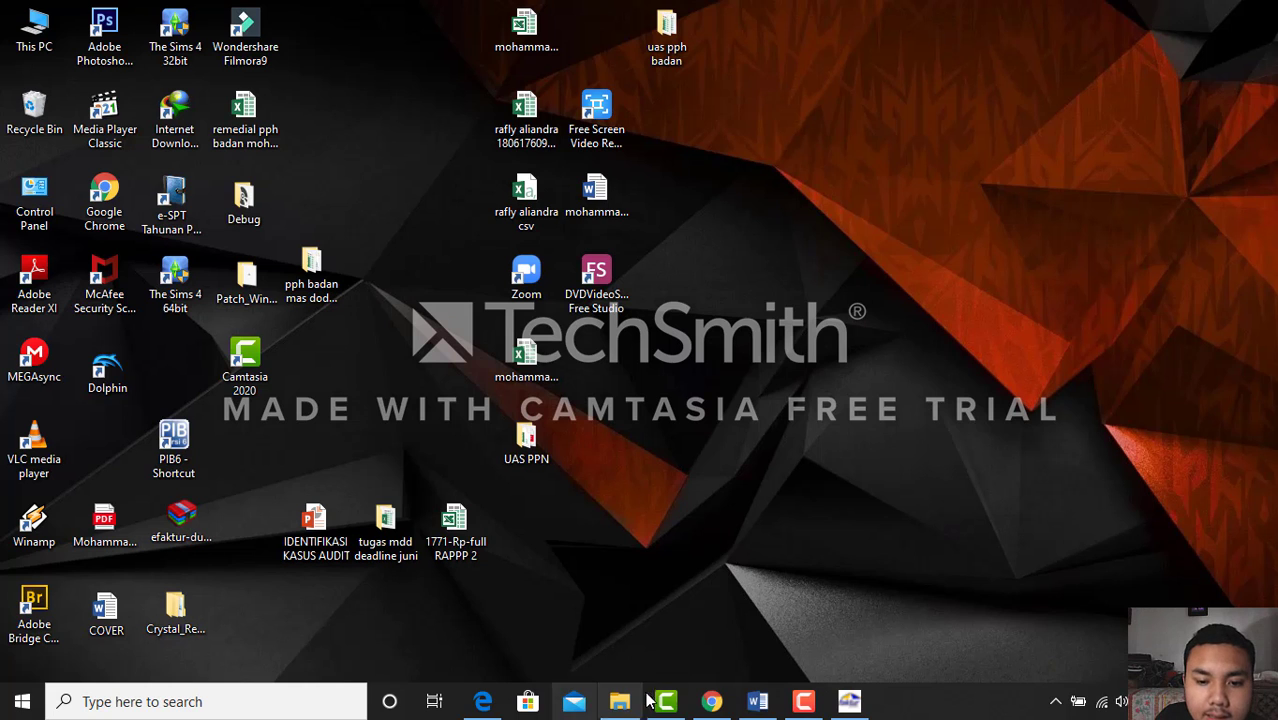
left_click(710, 701)
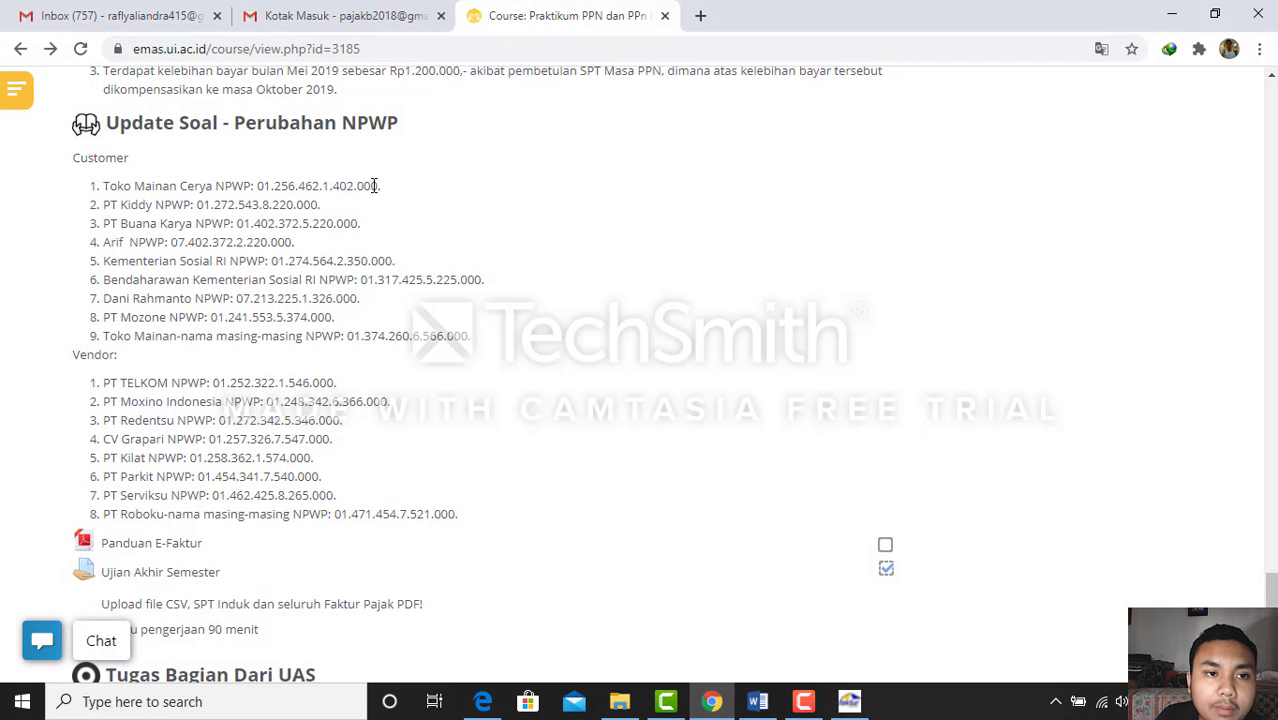
left_click_drag(231, 186, 364, 187)
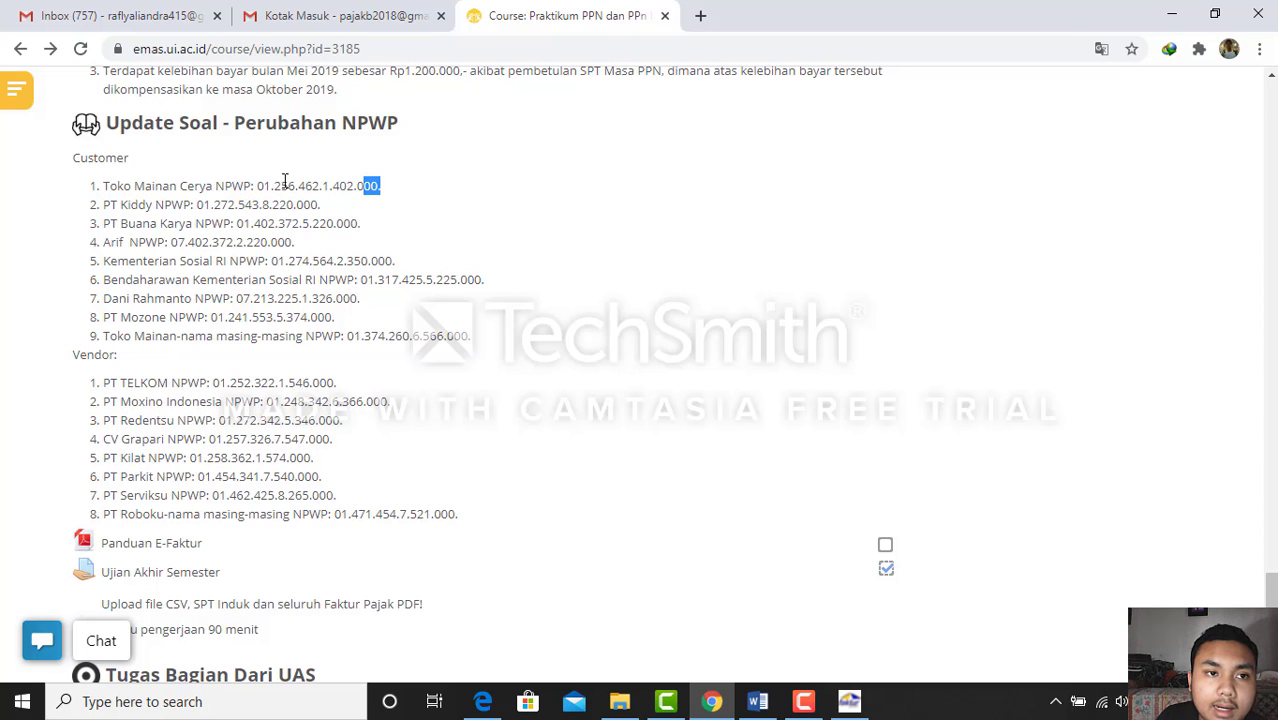
scroll(284, 184, "up", 2)
scroll(284, 287, "down", 1)
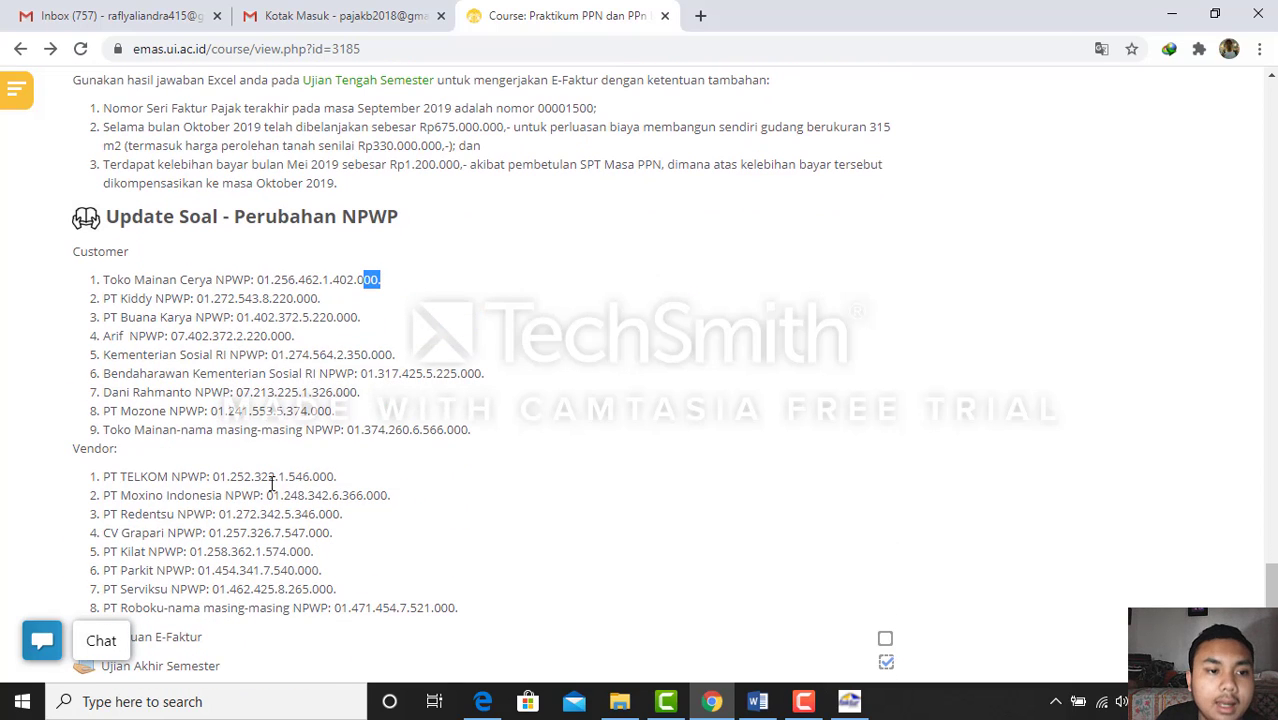
left_click(271, 483)
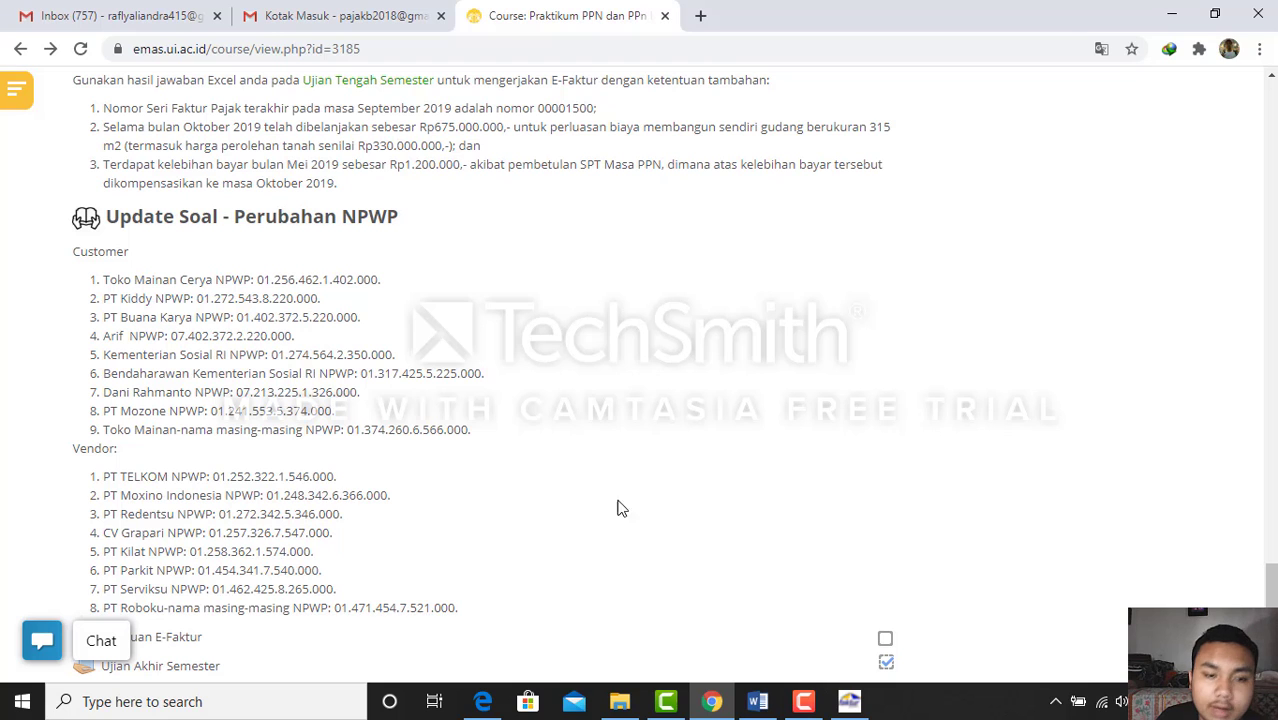
left_click(1172, 17)
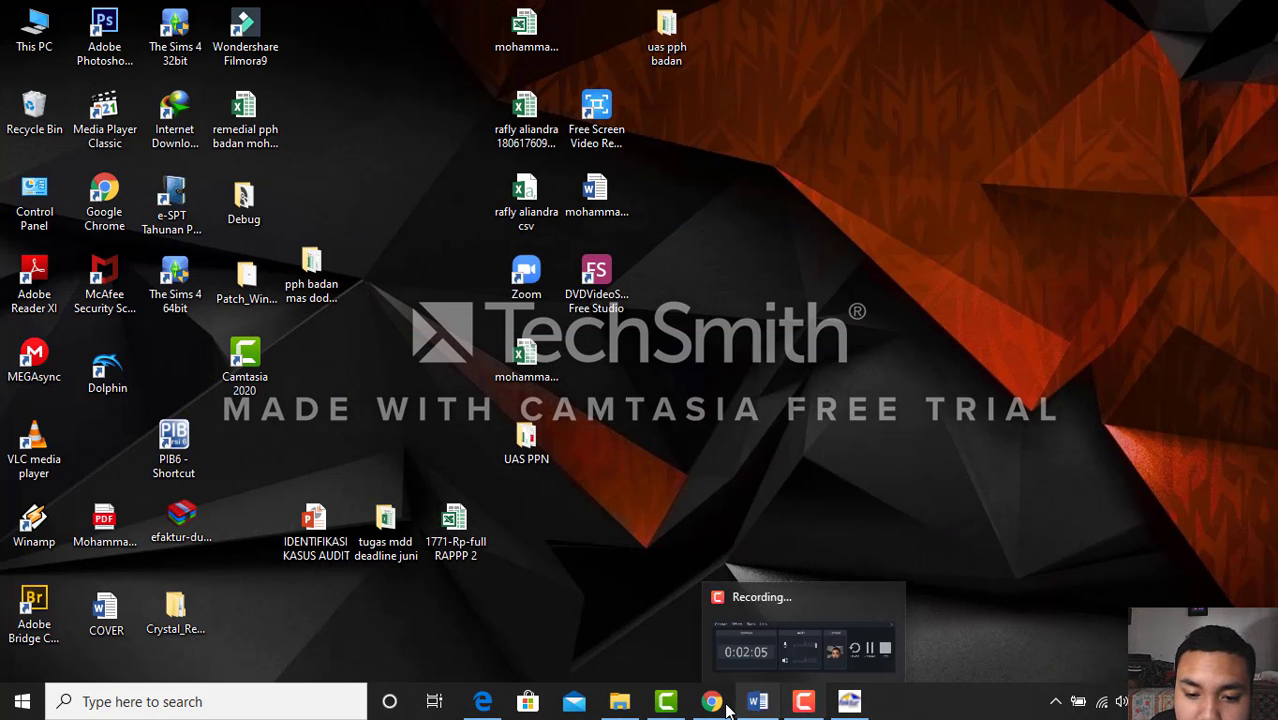
mouse_move(692, 702)
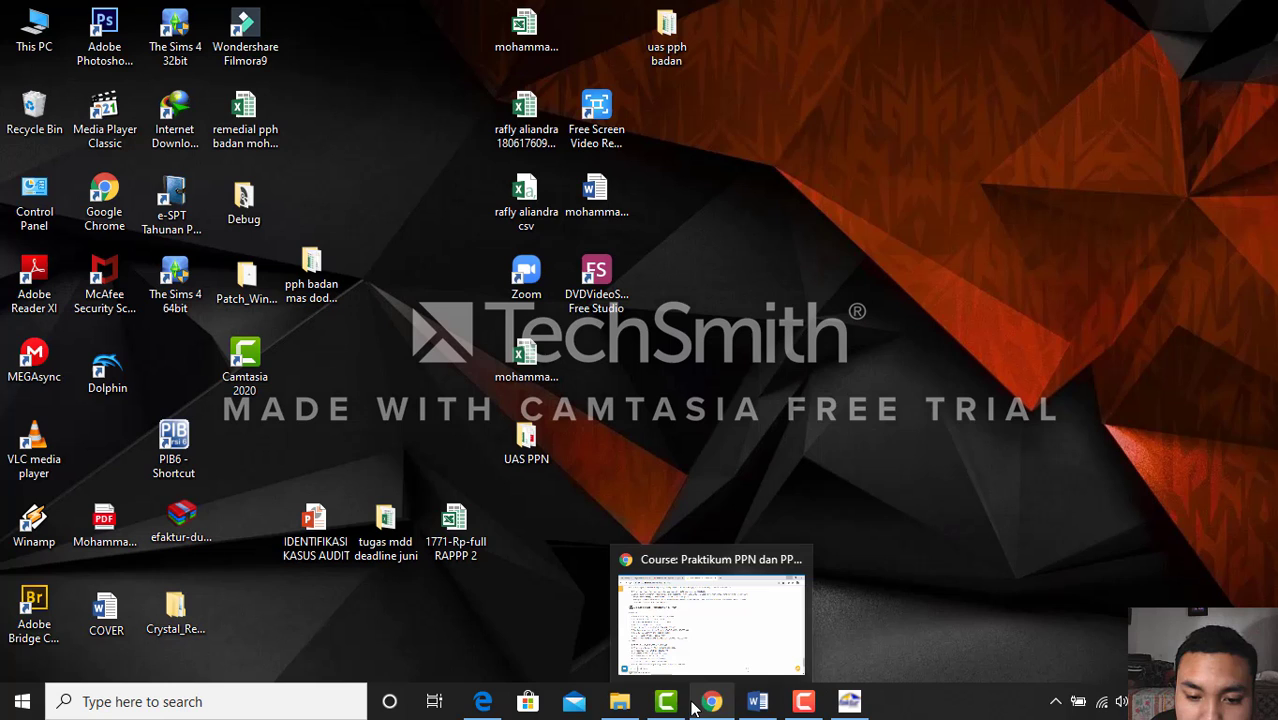
Restore e-Faktur and open File > Administrasi DB
left_click(846, 704)
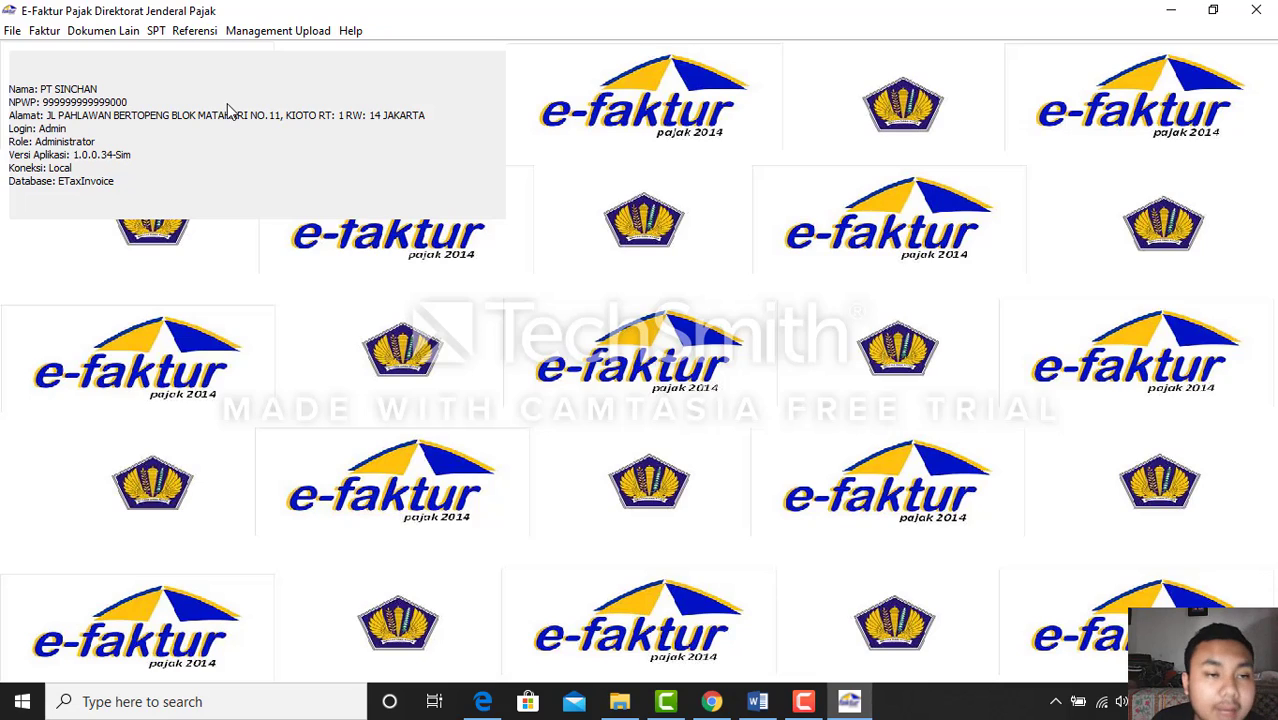
left_click(13, 34)
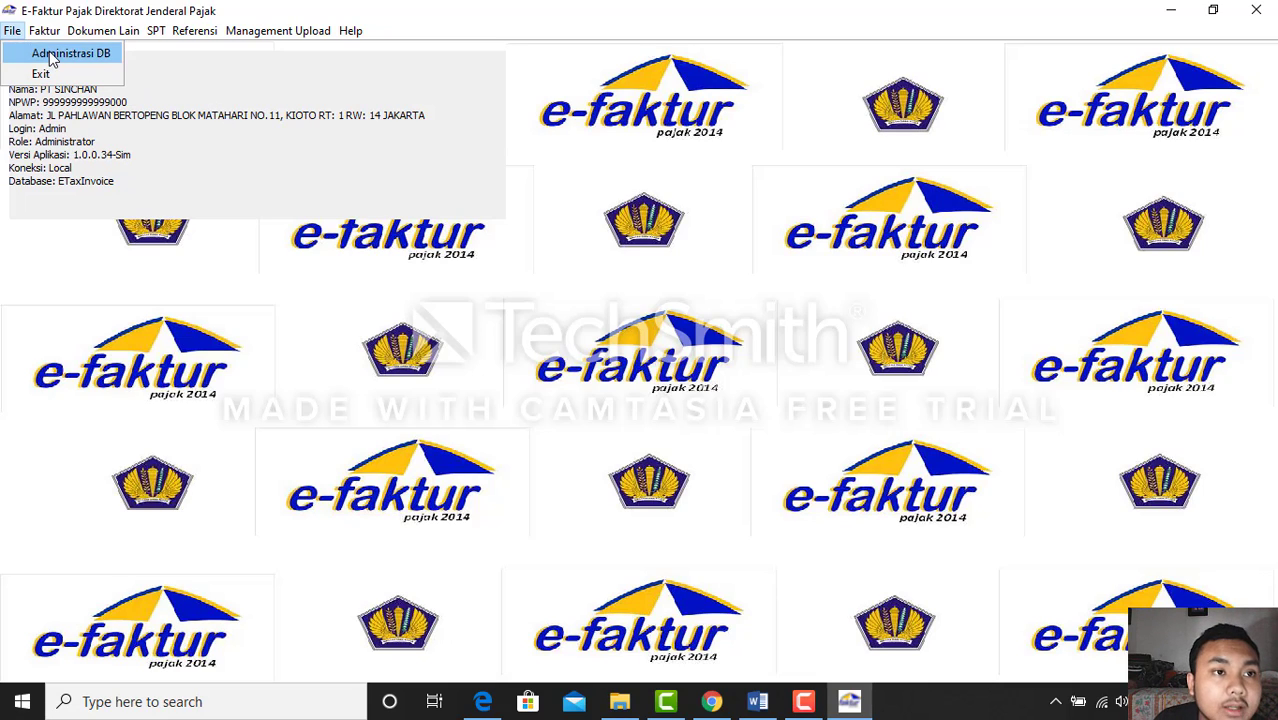
left_click(50, 49)
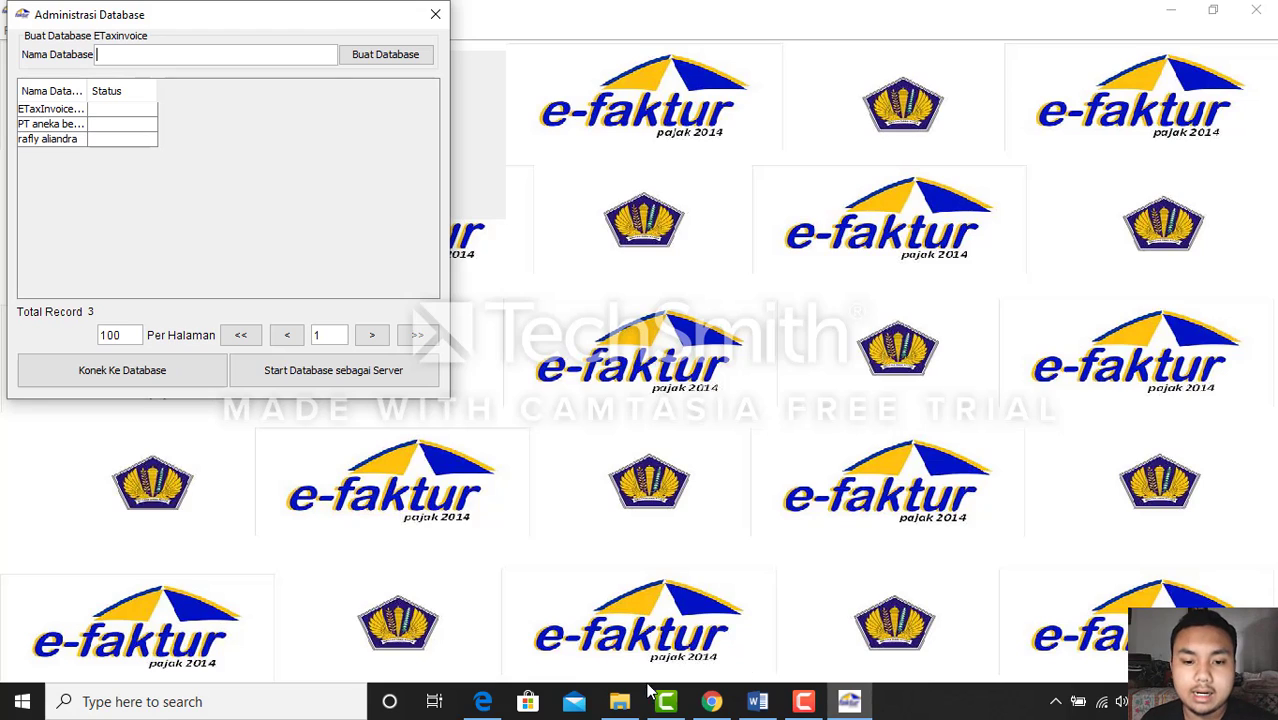
Check the assignment sheet, then create a new database named 'Tn. Makin Keren'
left_click(755, 701)
scroll(630, 450, "up", 6)
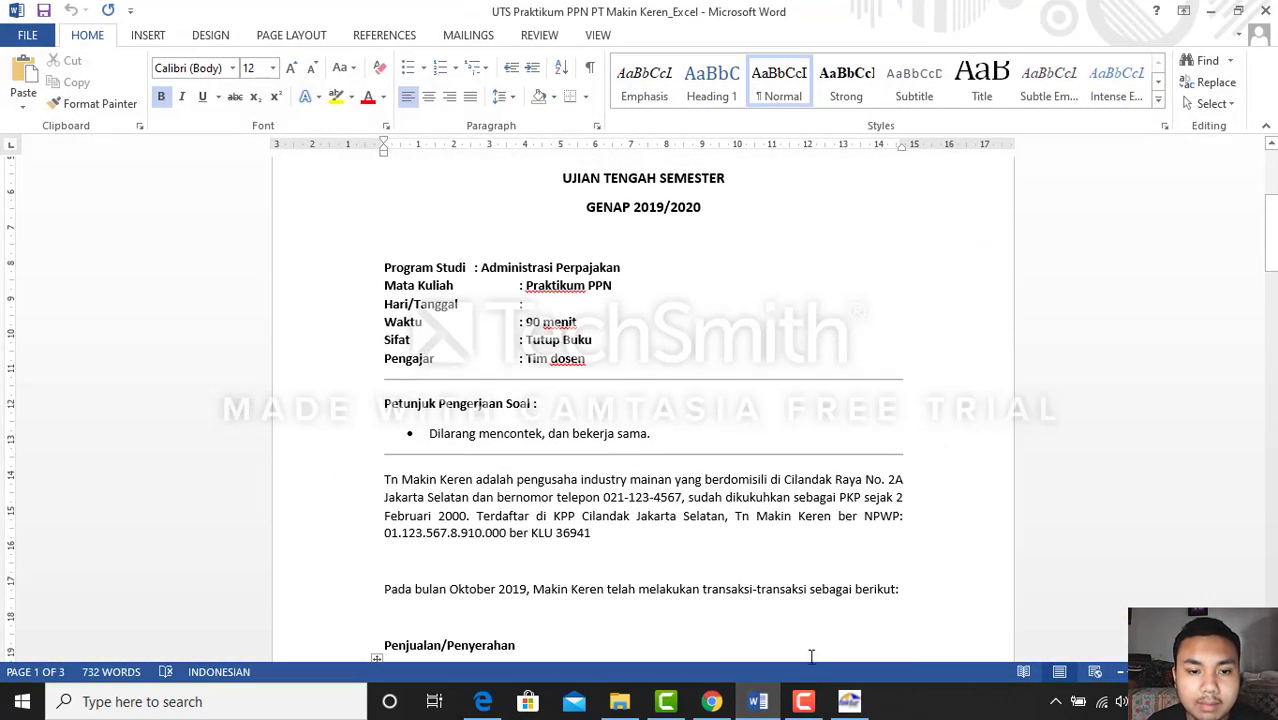
left_click(757, 703)
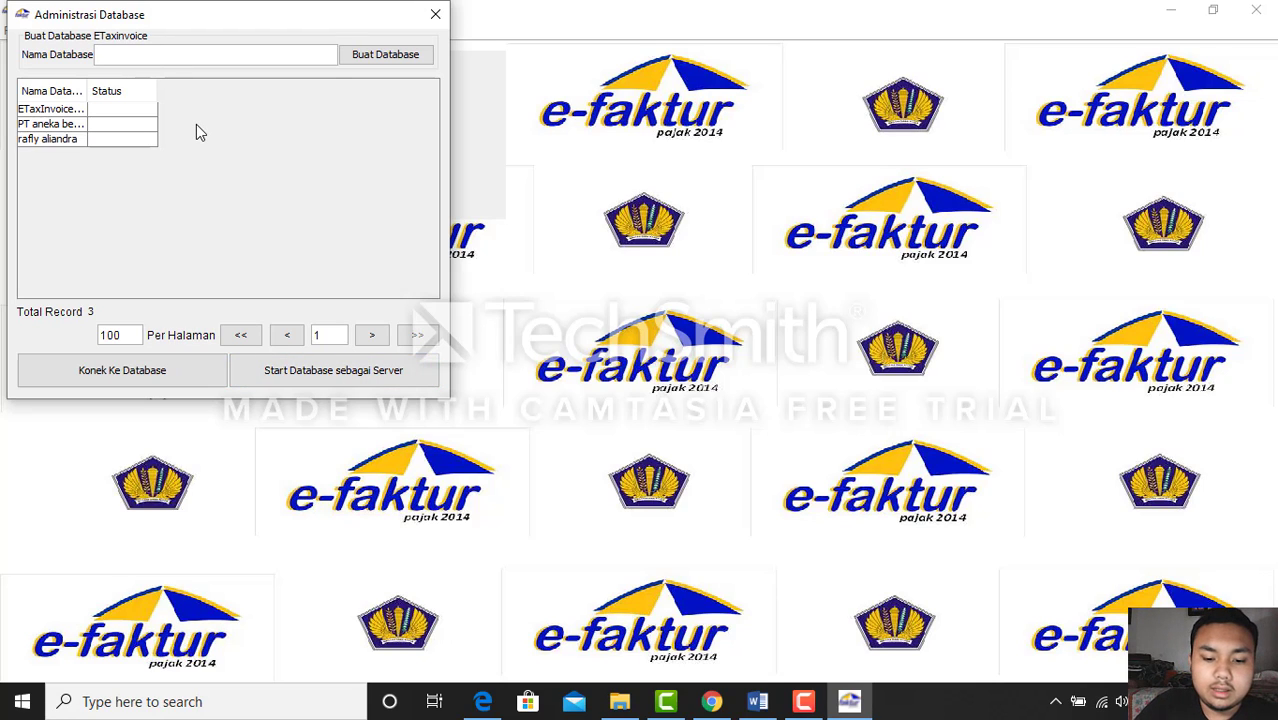
type("Tn. M")
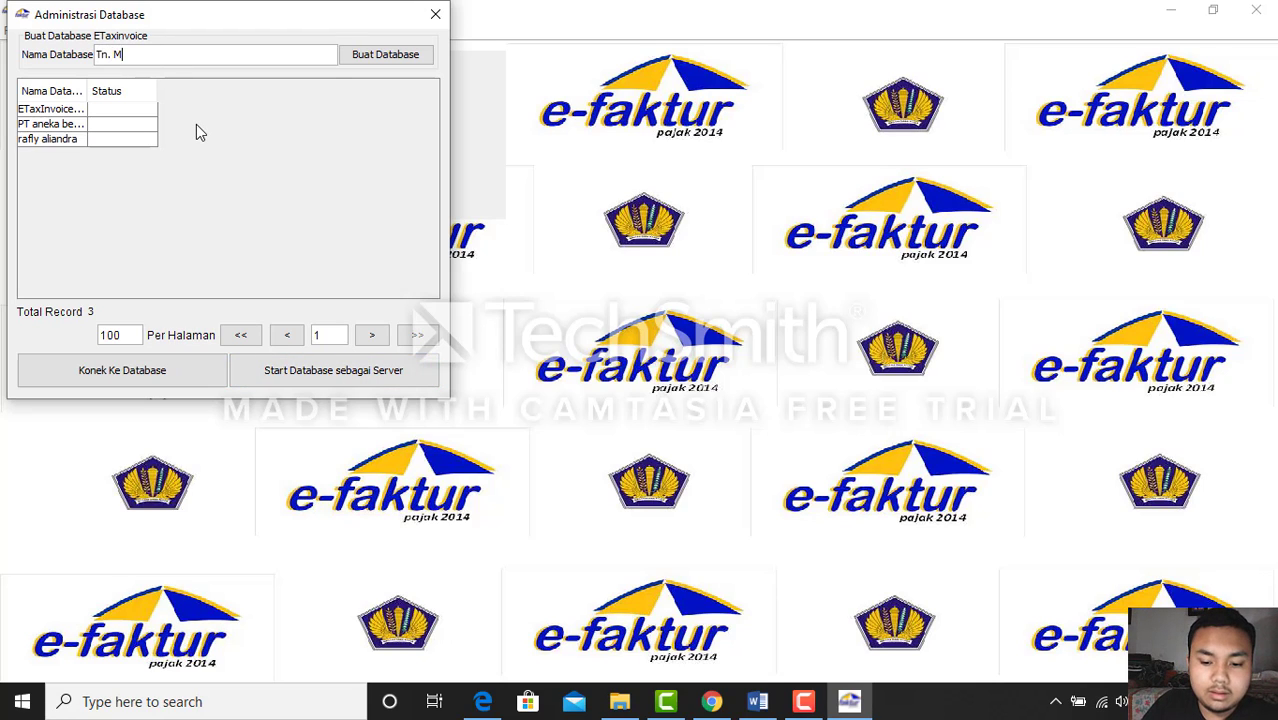
type("akin Keren")
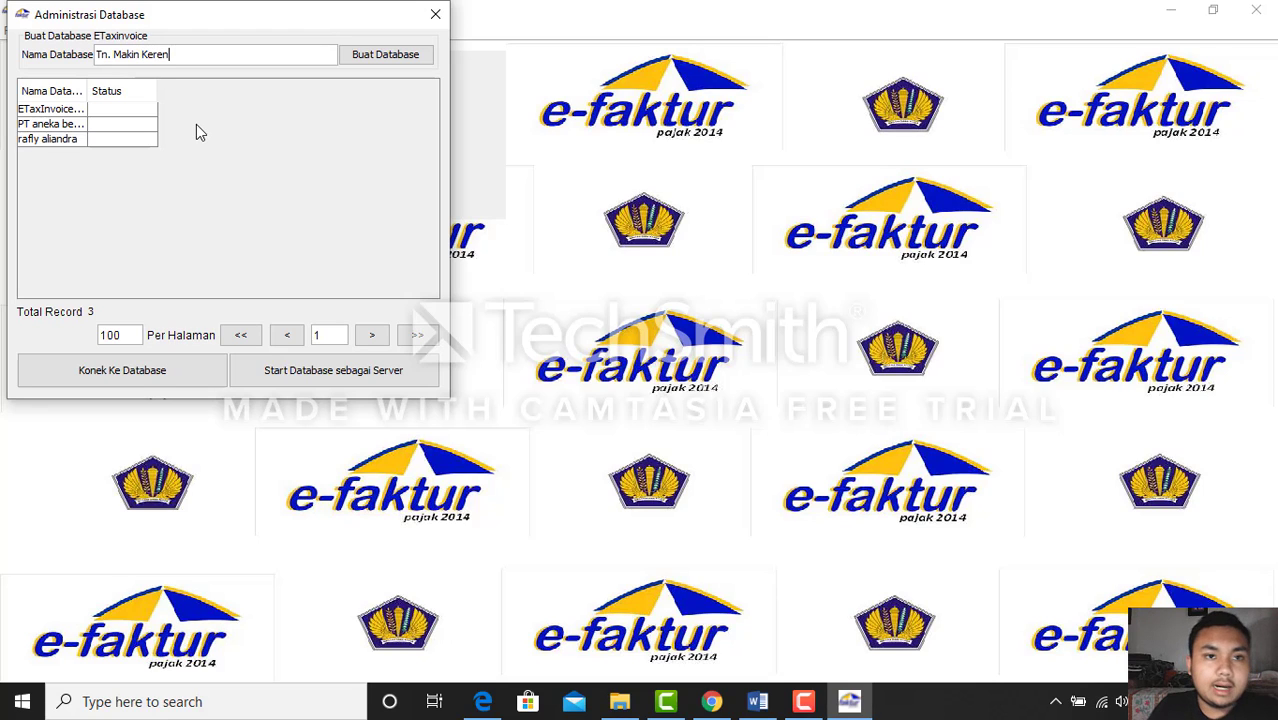
left_click(366, 62)
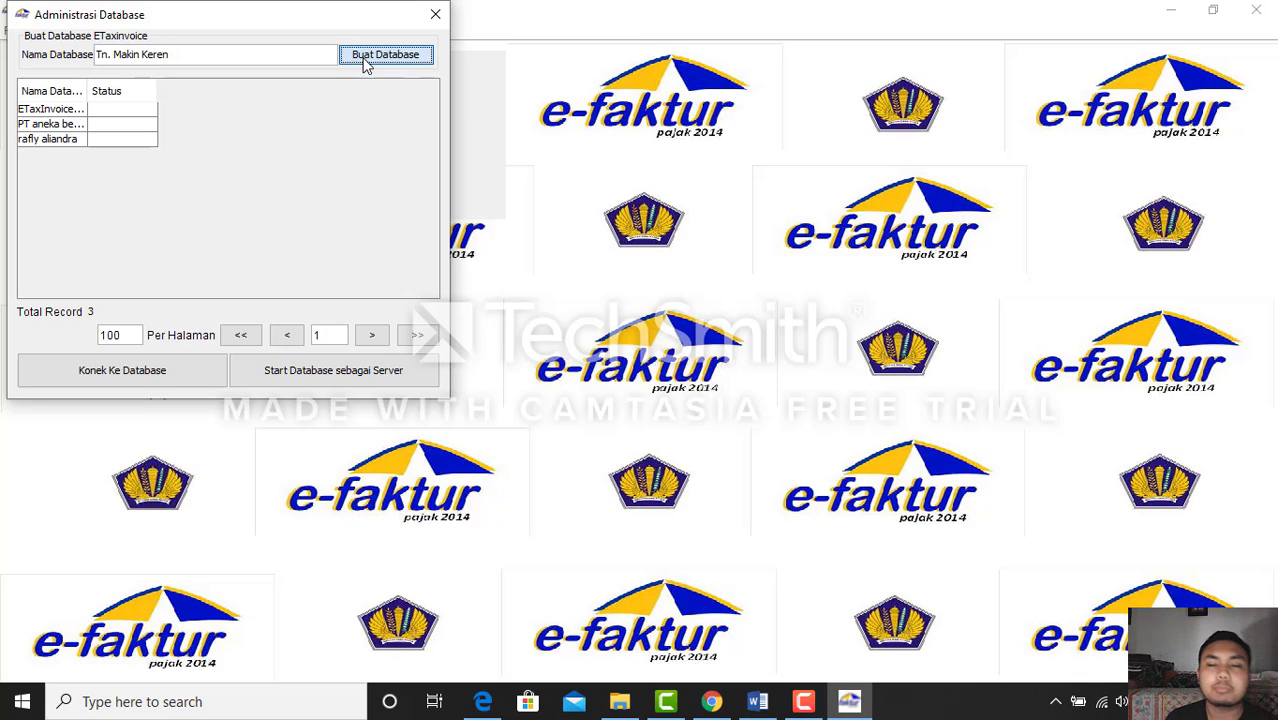
left_click(366, 62)
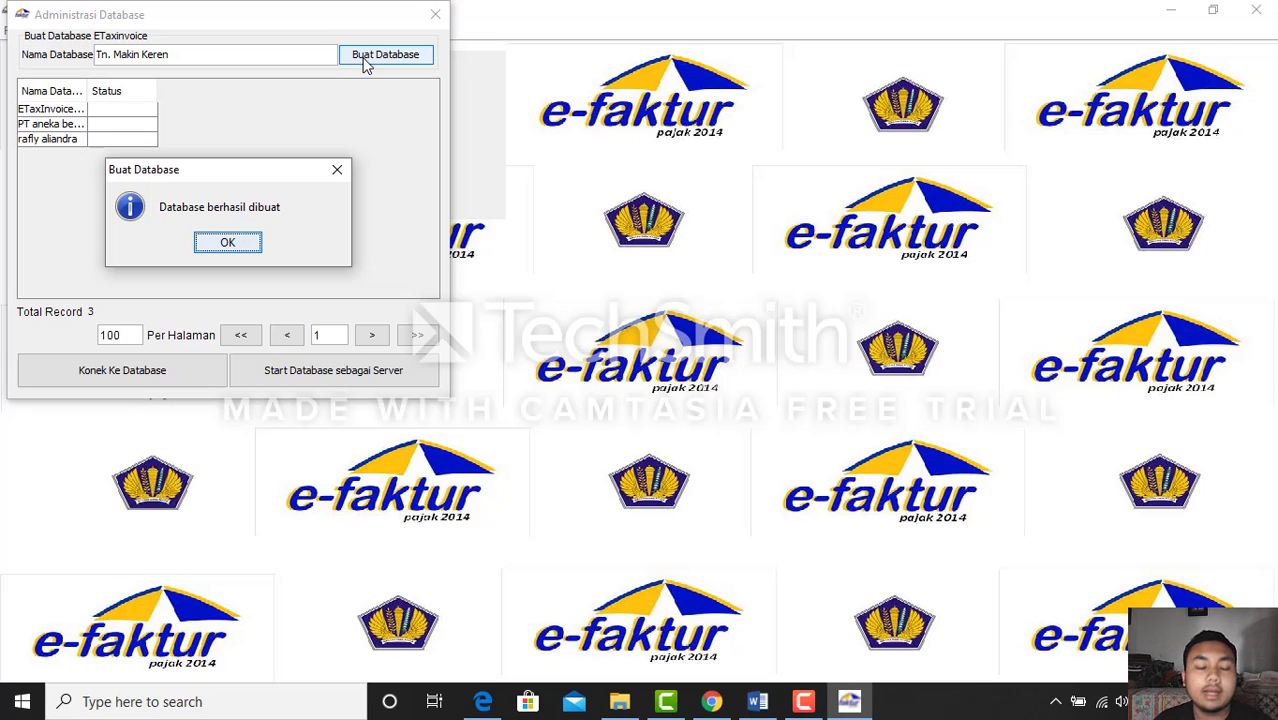
left_click(228, 244)
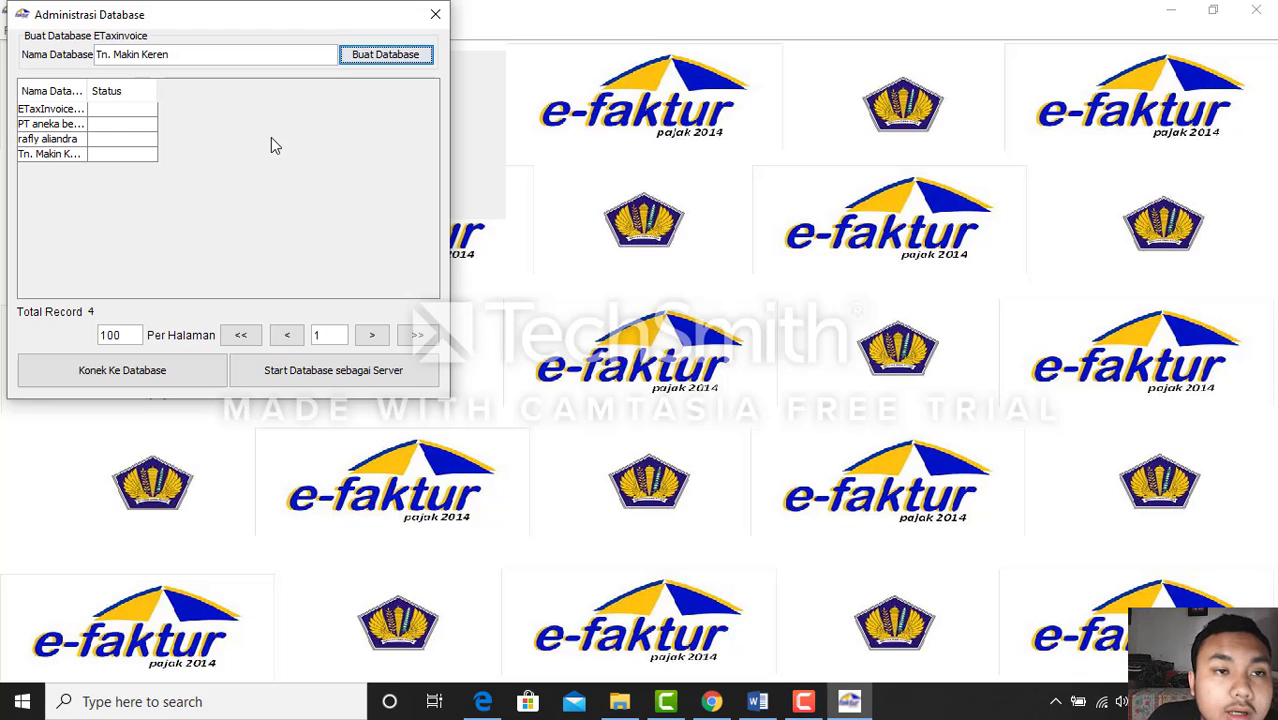
Select the Tn. Makin Keren database and connect e-Faktur to it
left_click(46, 155)
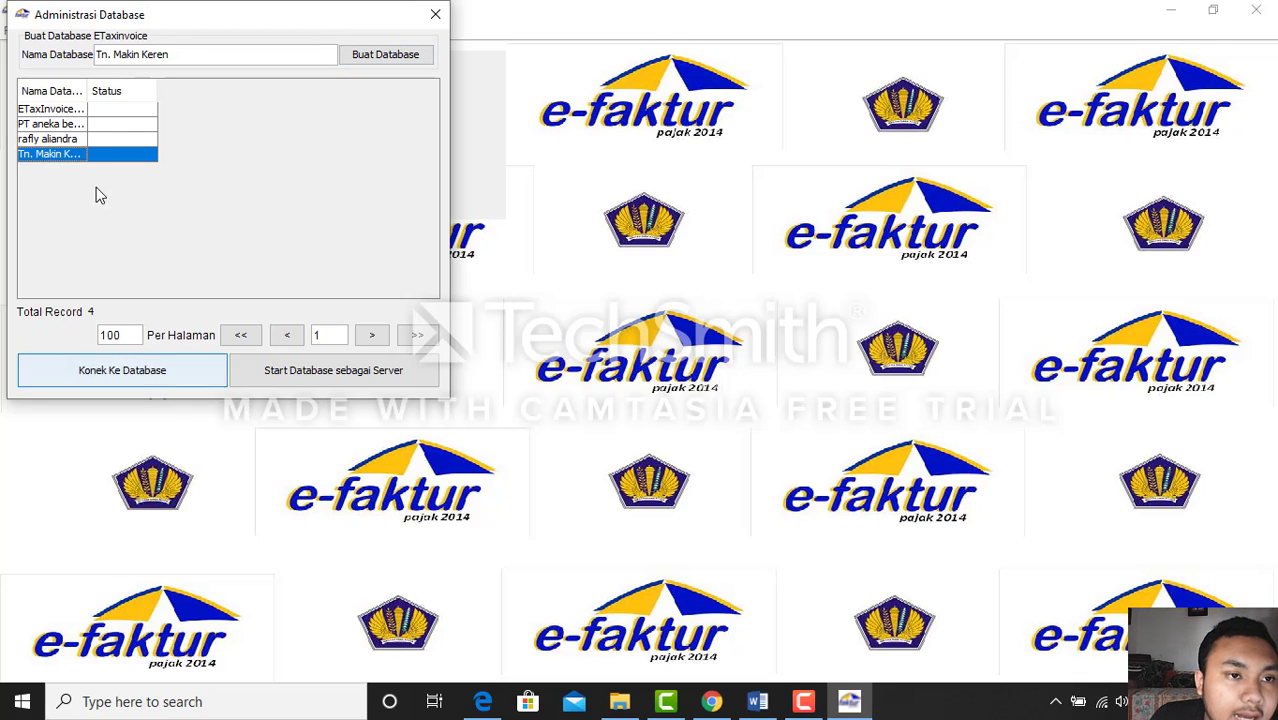
left_click(128, 378)
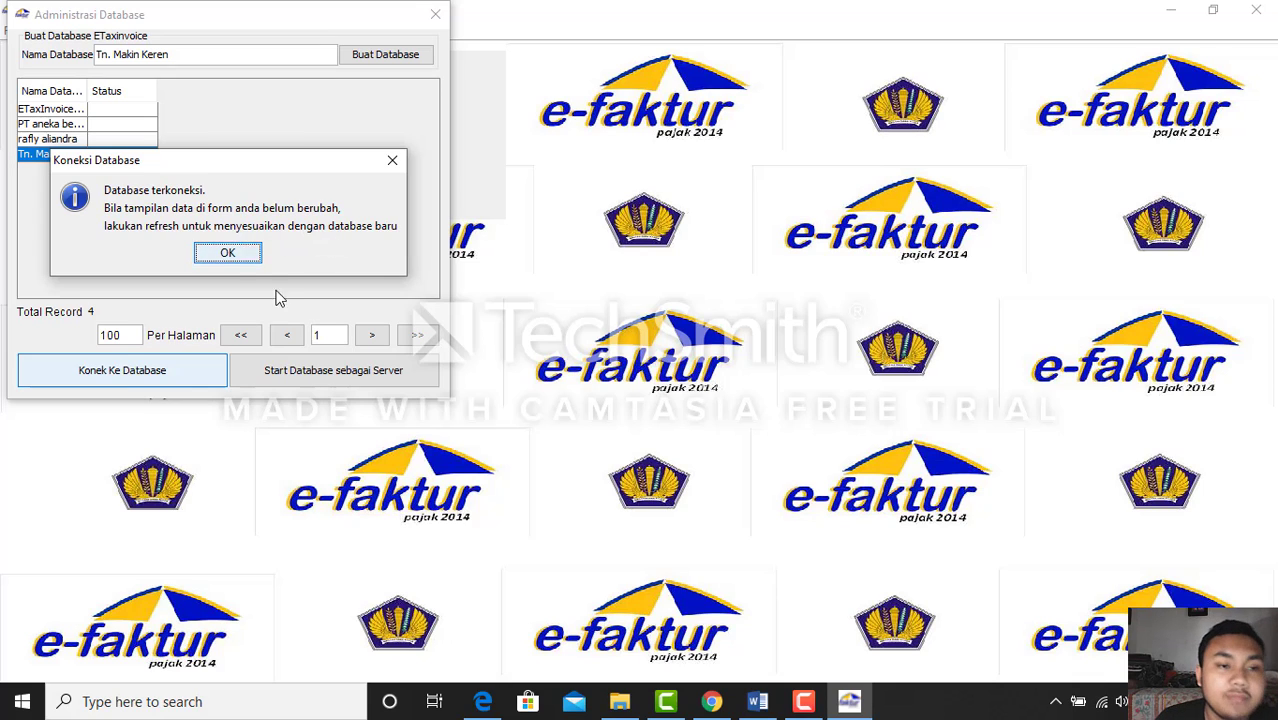
left_click(229, 254)
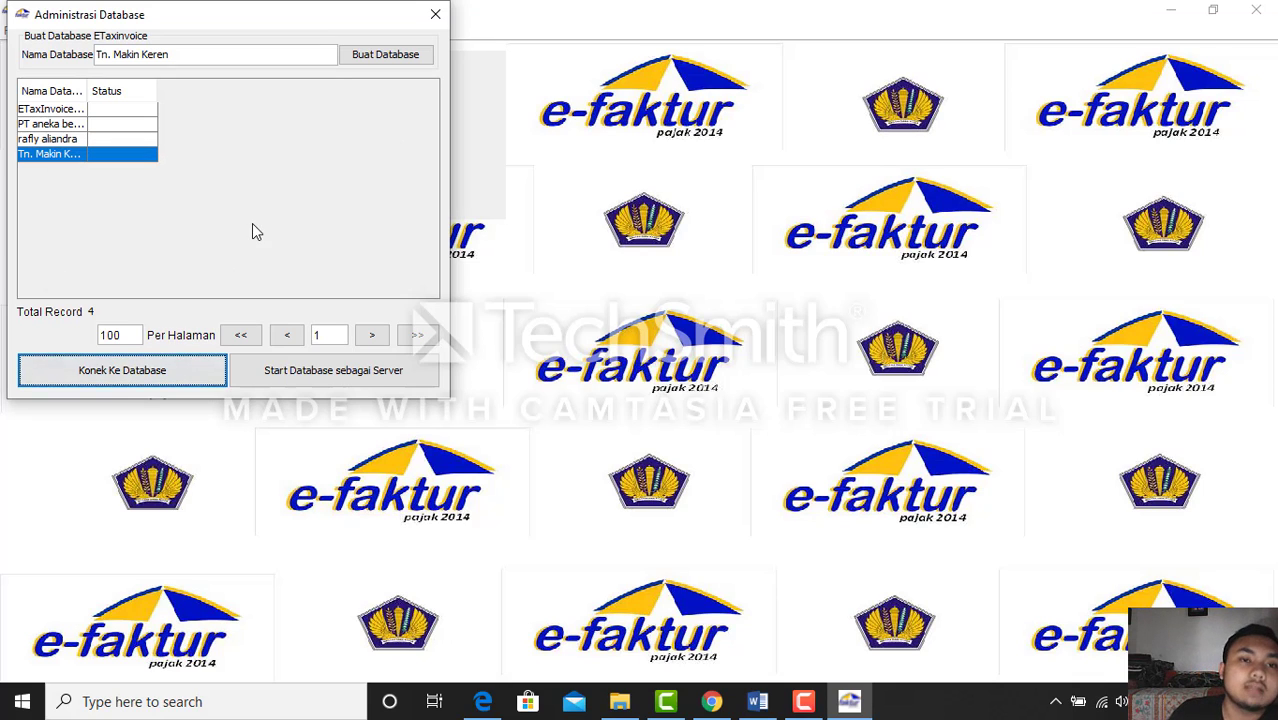
Close database administration and save the Profil Alamat PKP taxpayer profile
left_click(437, 22)
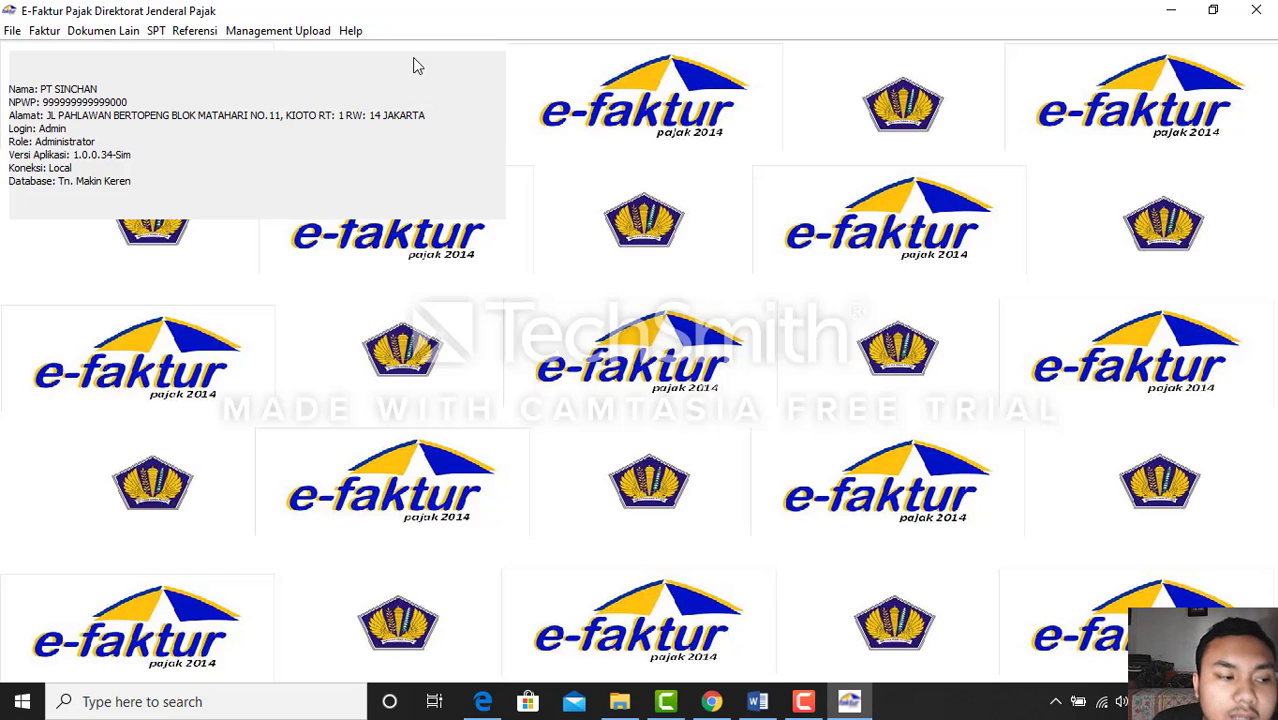
left_click(302, 34)
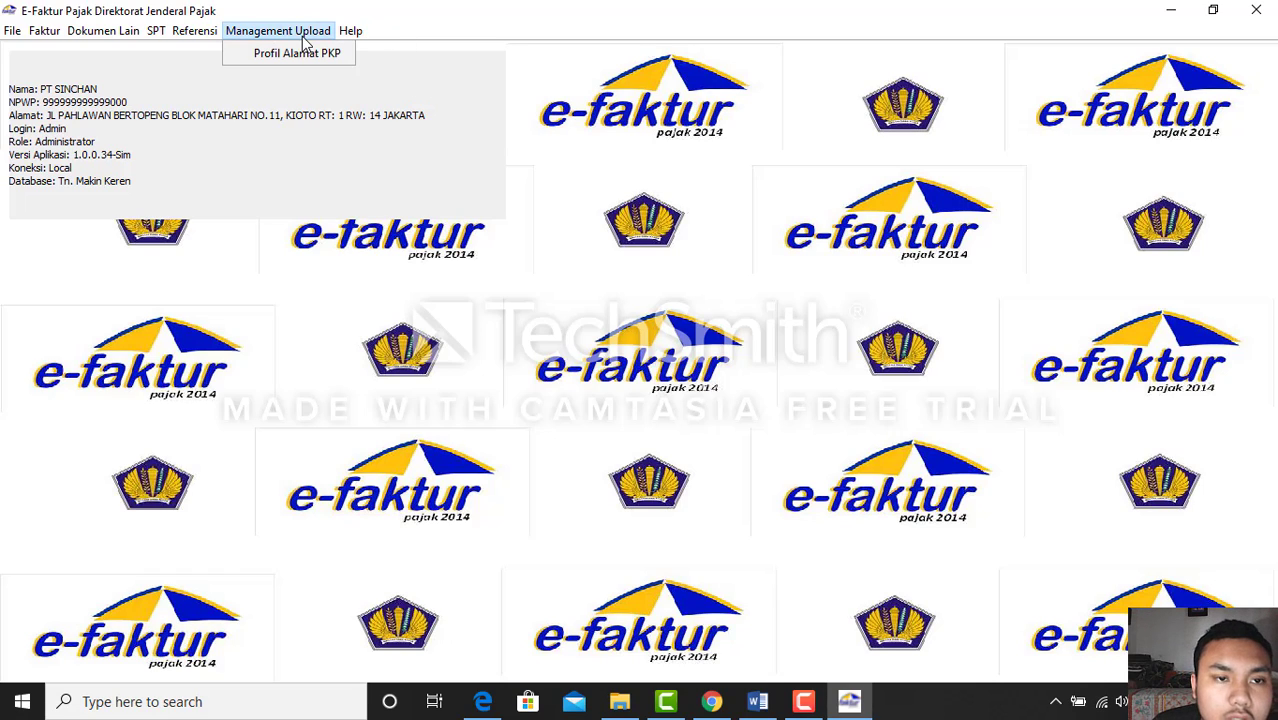
left_click(312, 56)
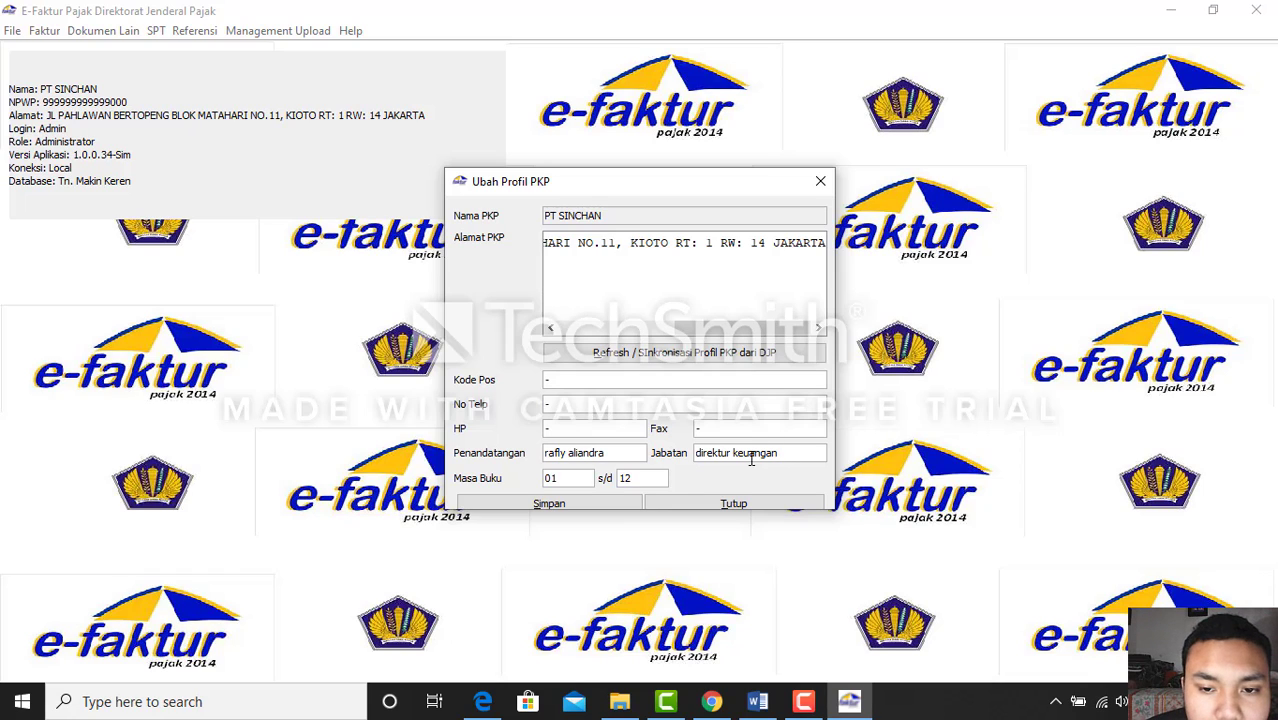
left_click(570, 506)
left_click(639, 381)
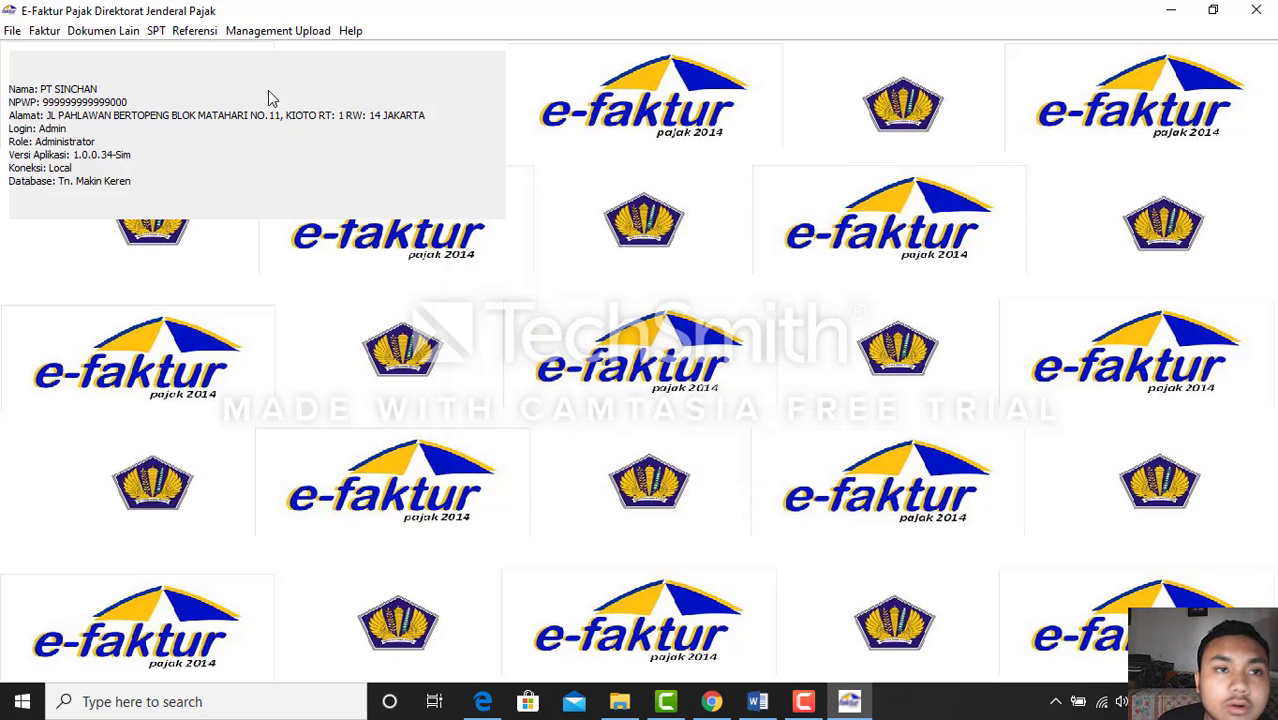
left_click(198, 33)
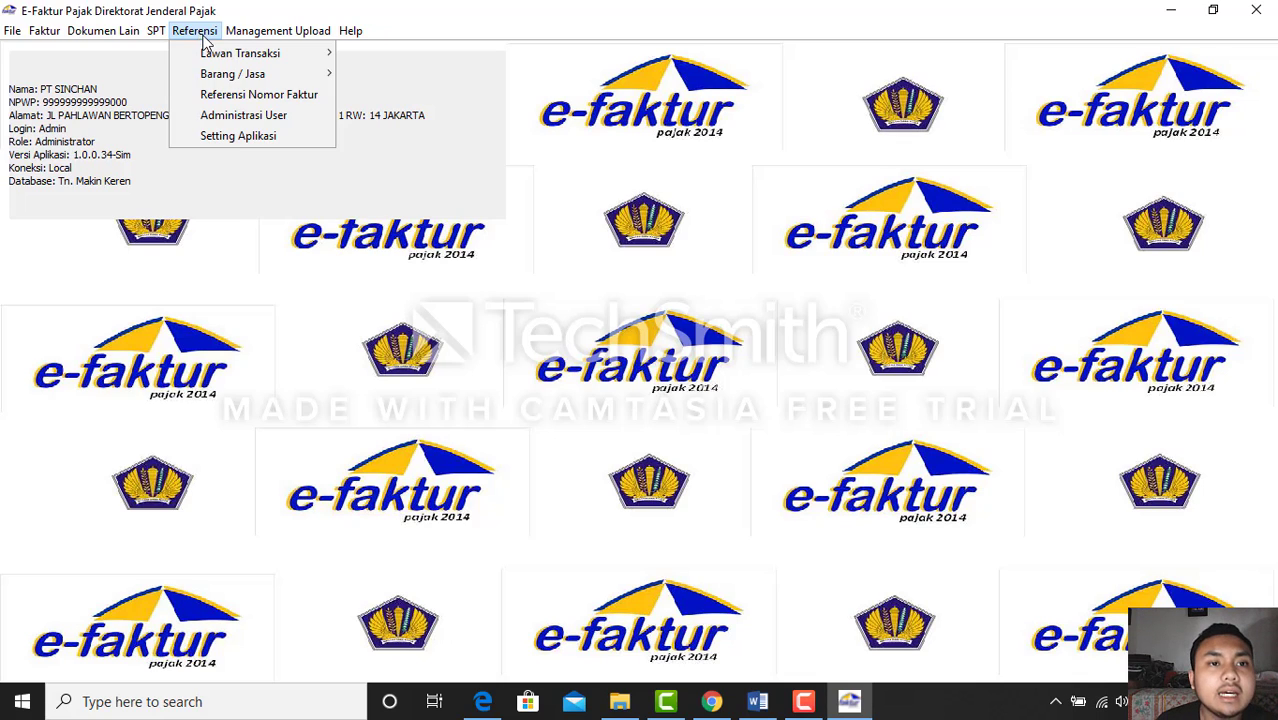
left_click(243, 94)
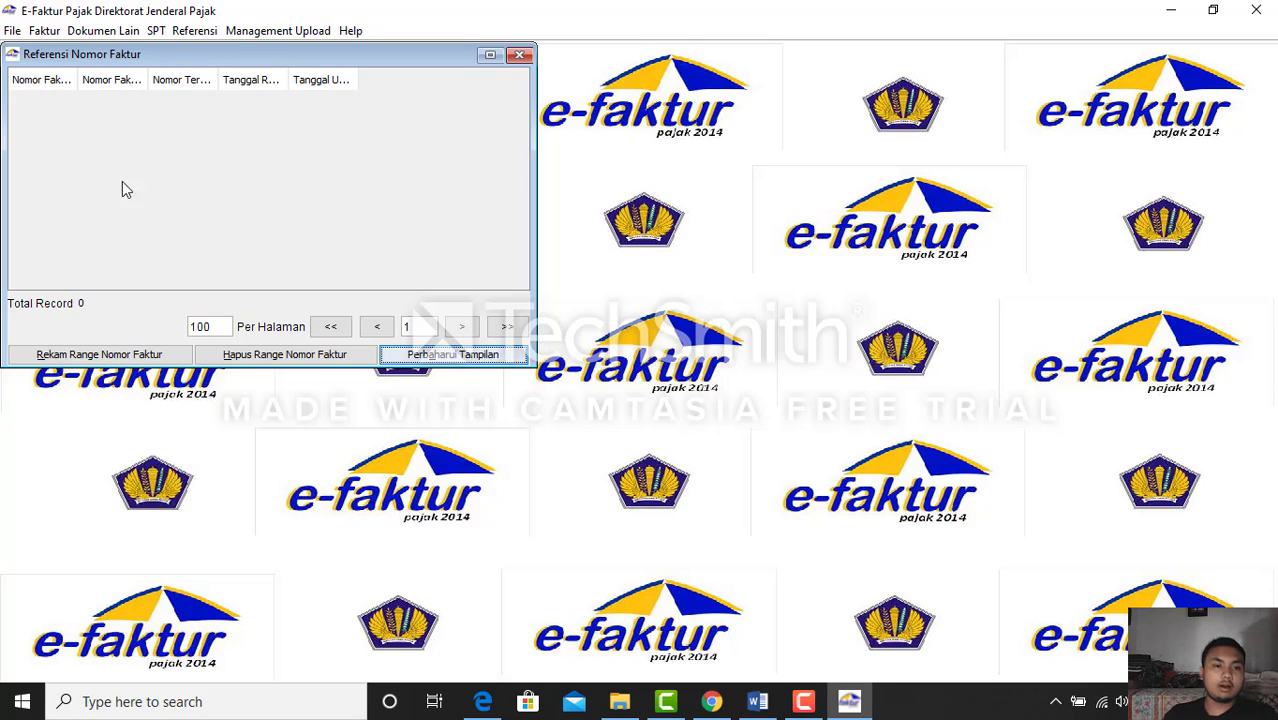
left_click(120, 352)
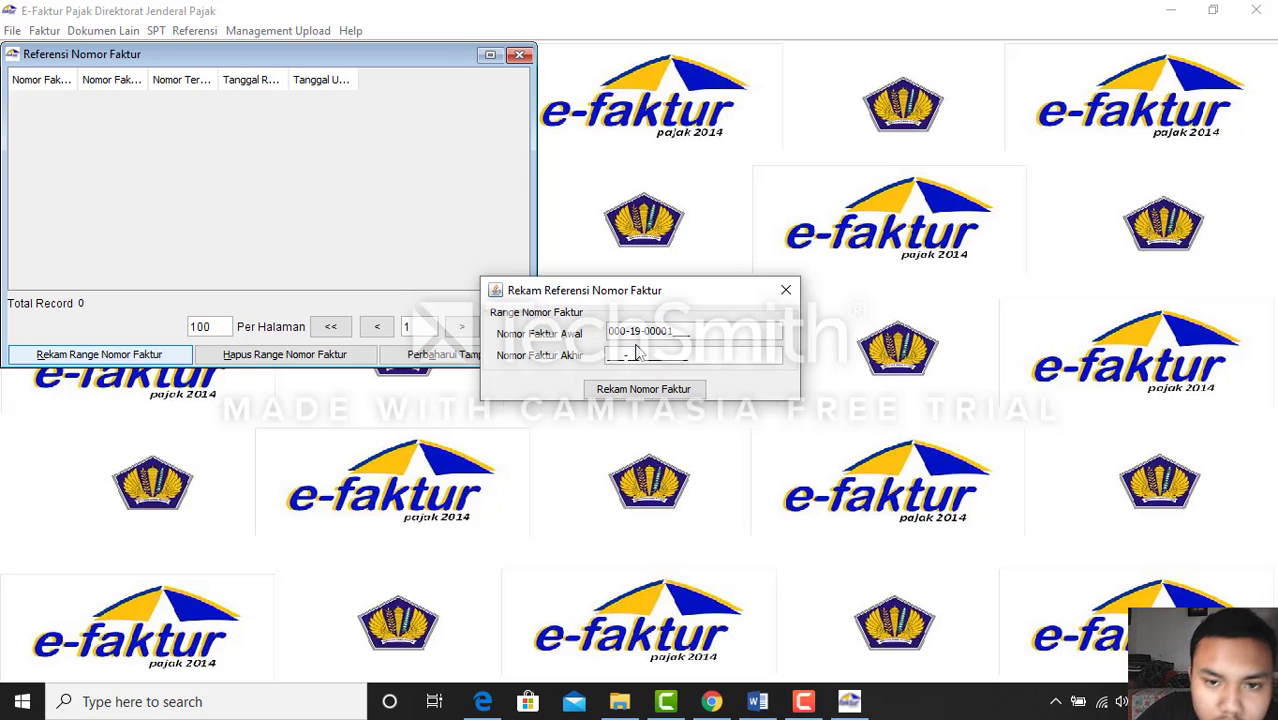
type("501")
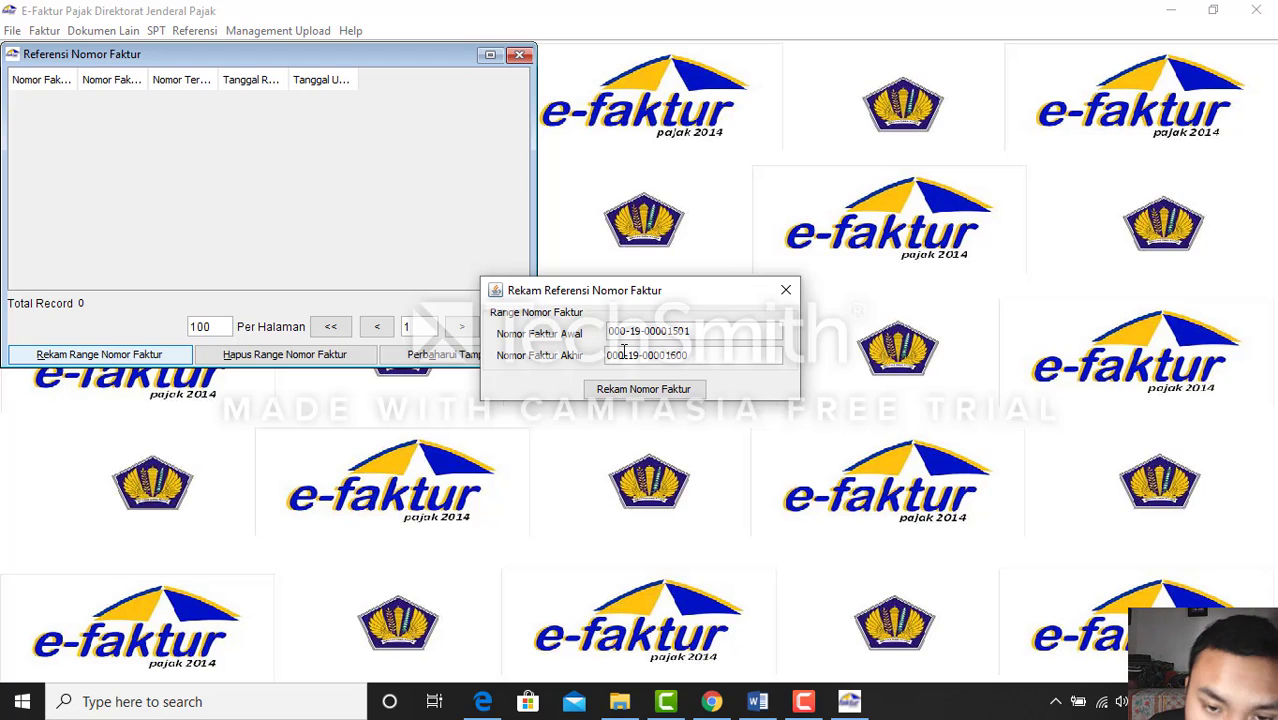
left_click(667, 400)
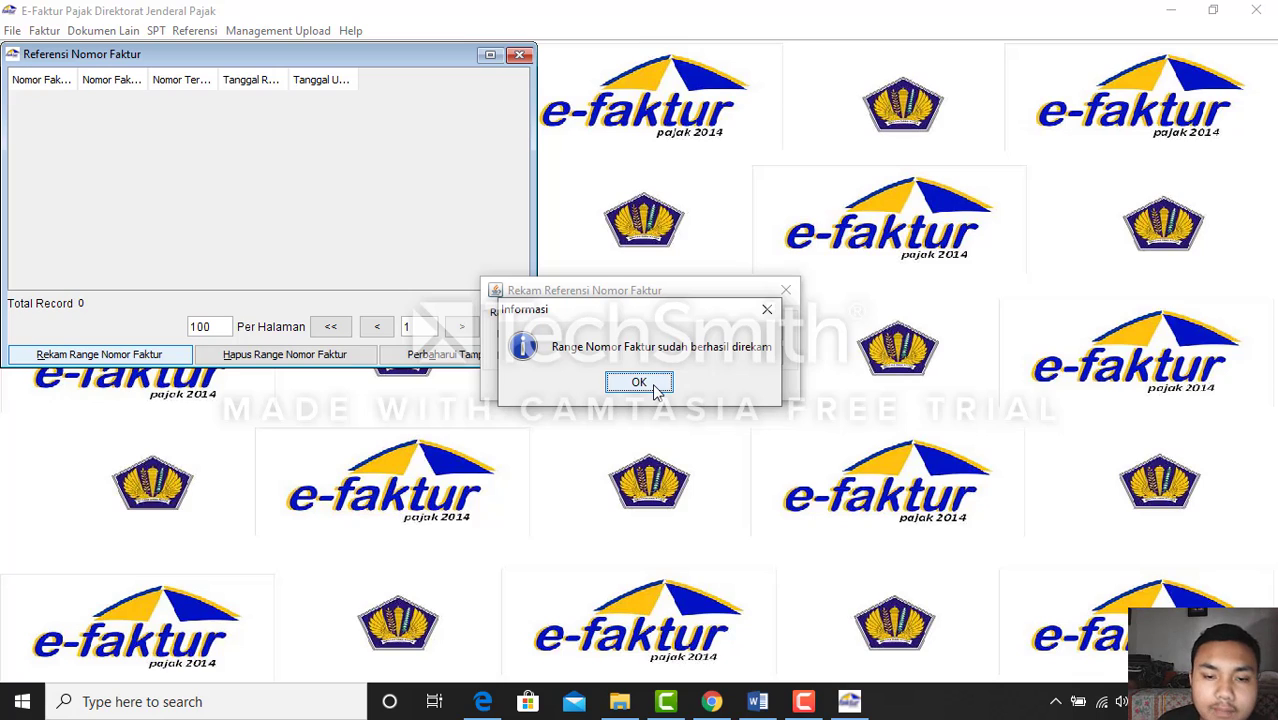
left_click(639, 383)
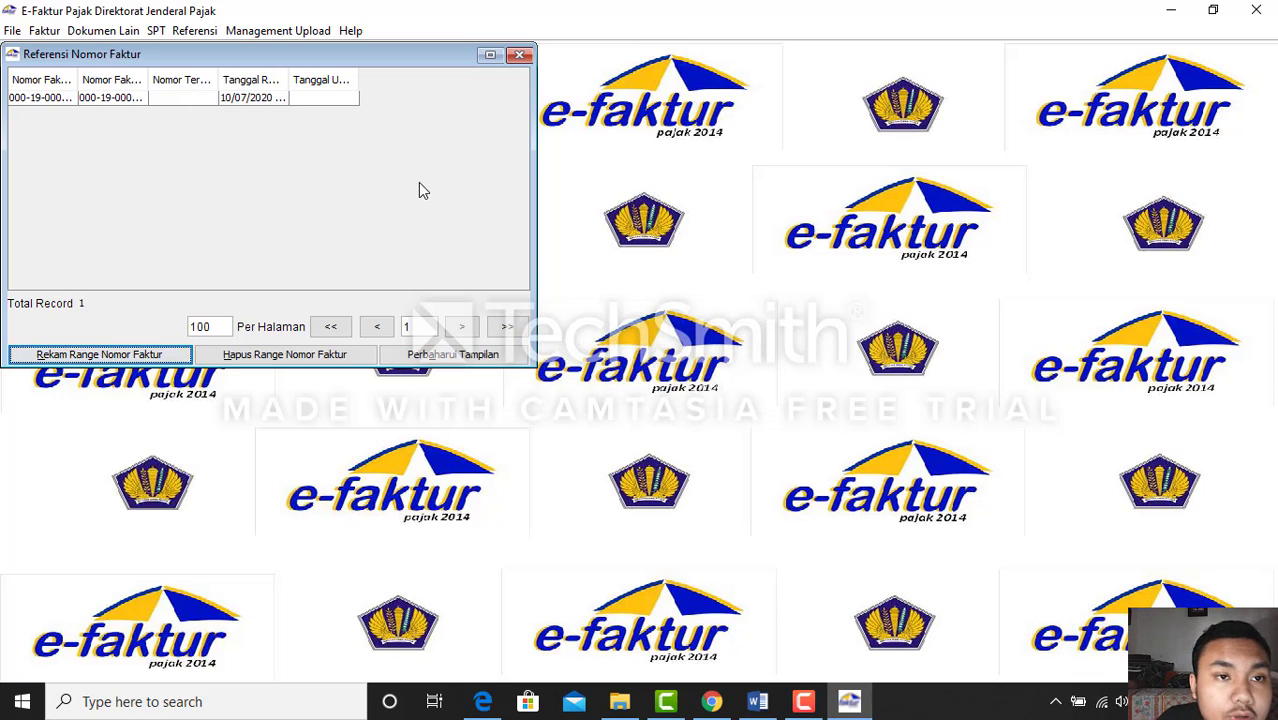
left_click(519, 55)
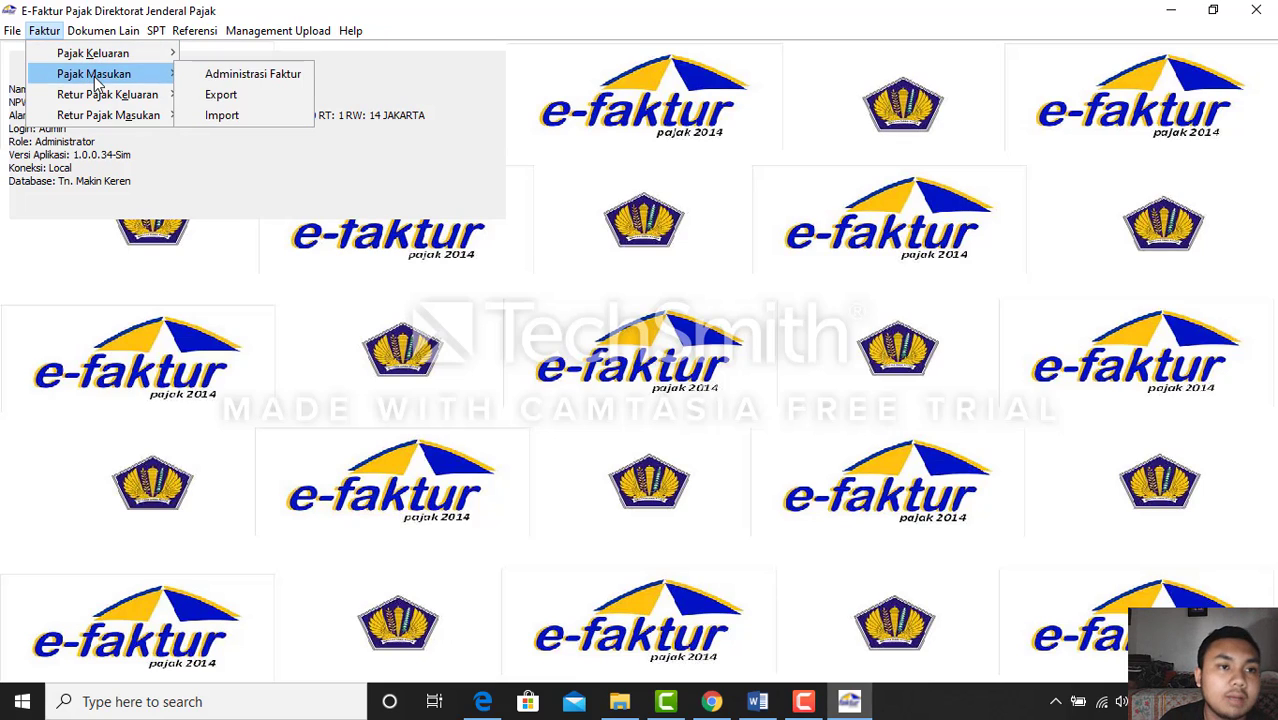
Open Faktur > Pajak Keluaran > Administrasi Faktur and move the list off the company details
mouse_move(106, 117)
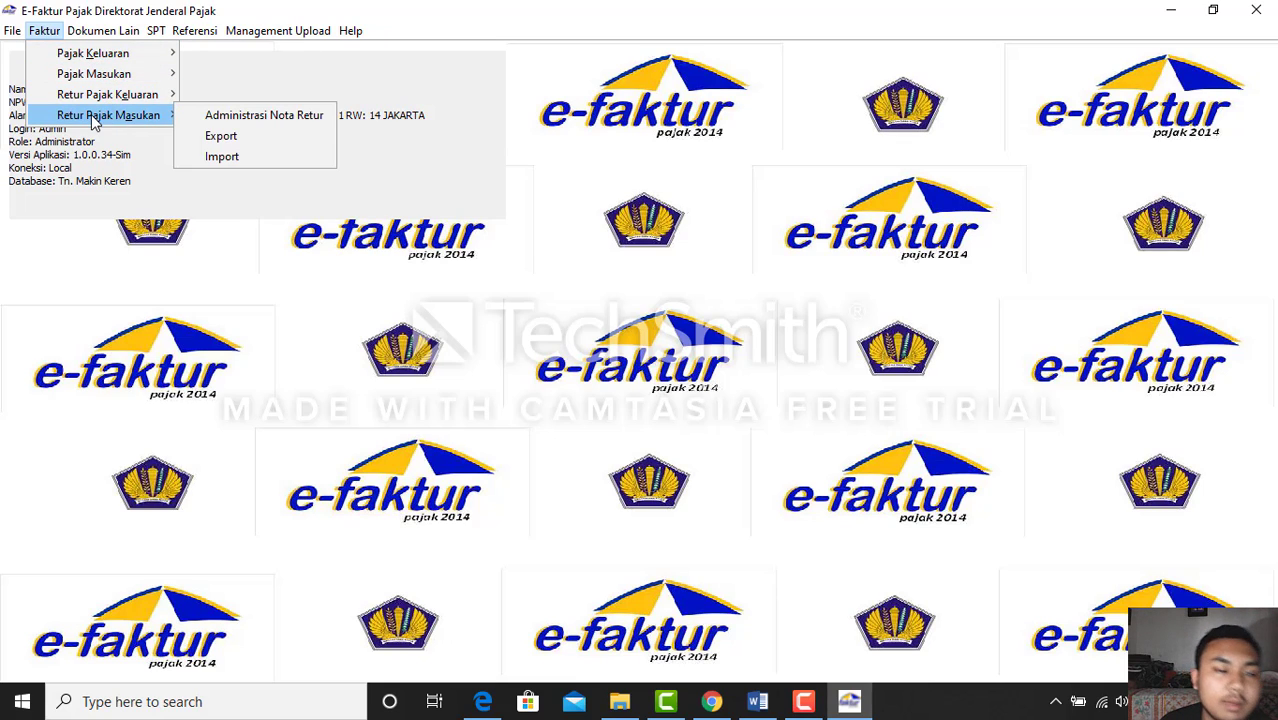
mouse_move(96, 60)
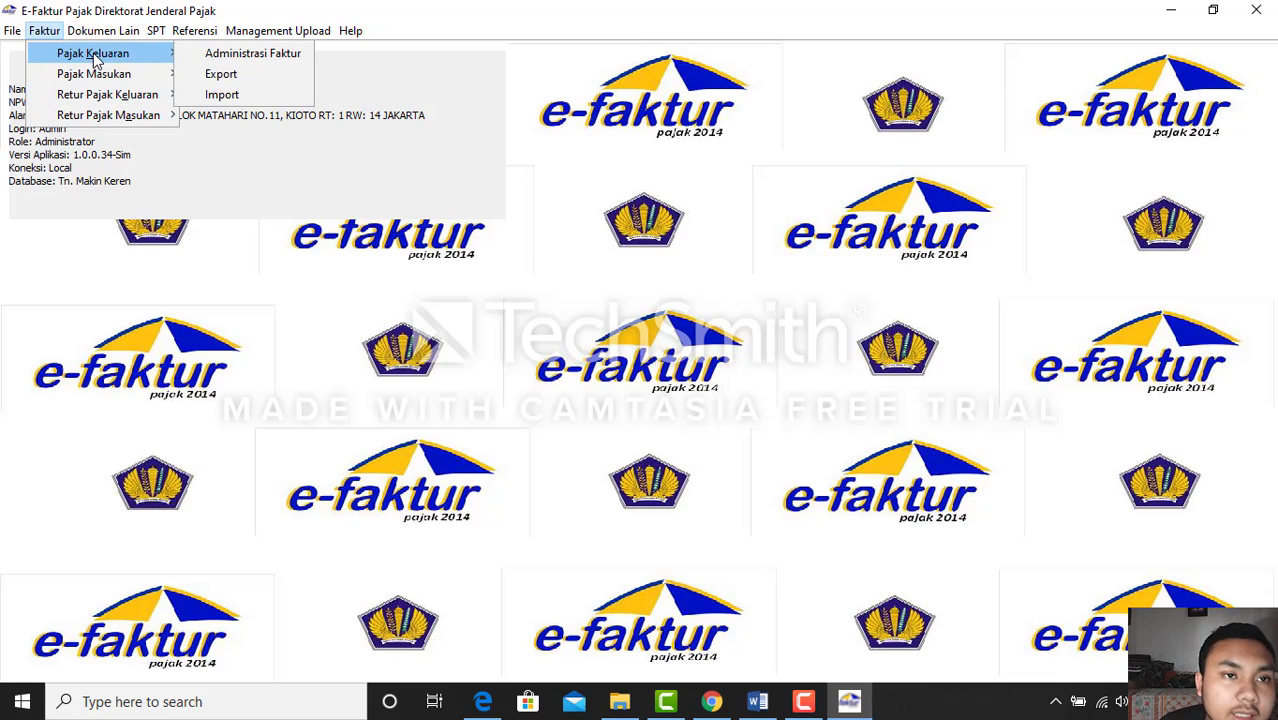
left_click(197, 58)
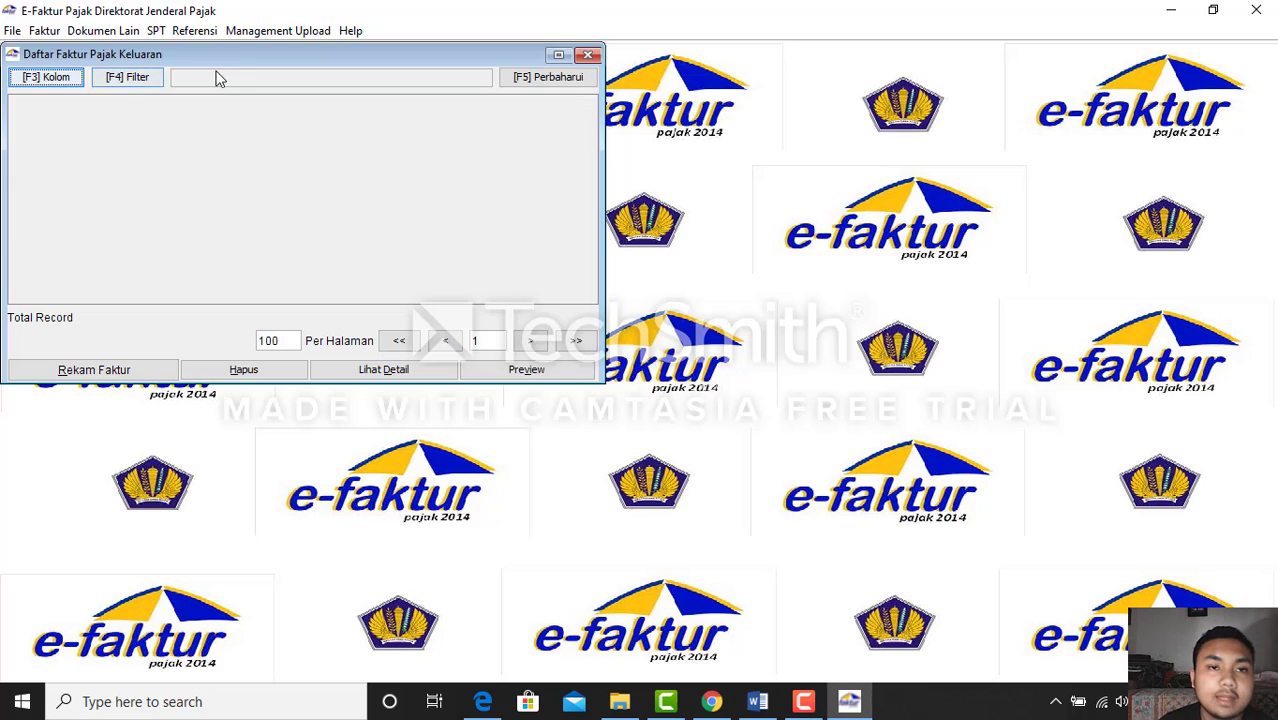
left_click_drag(246, 55, 538, 142)
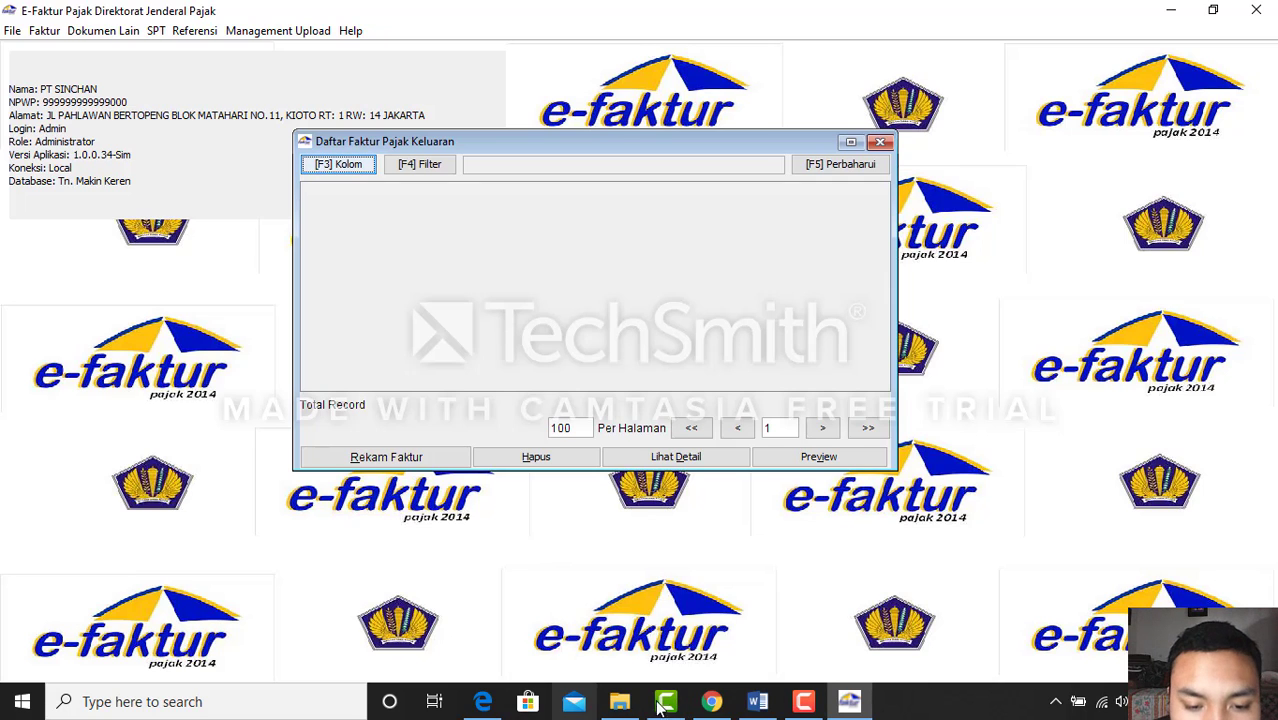
View the scanned answer table in Edge, then return to Word's Penjualan/Penyerahan table
mouse_move(480, 705)
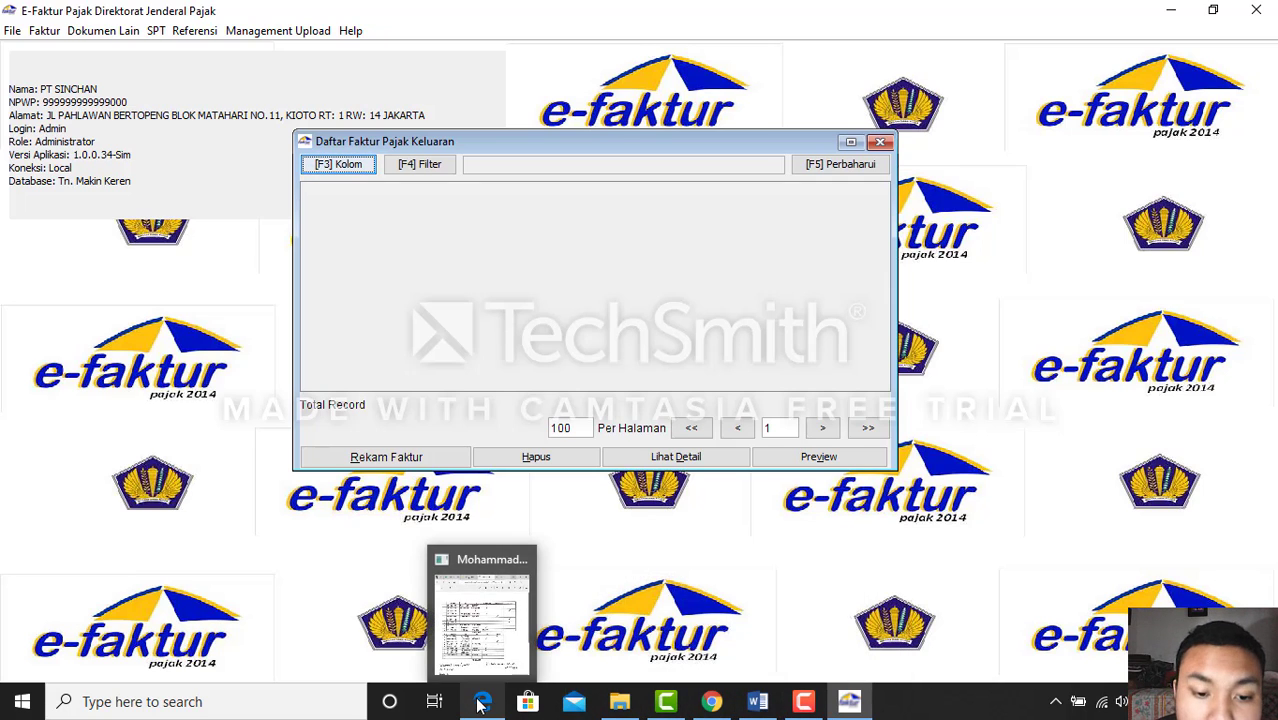
left_click(481, 618)
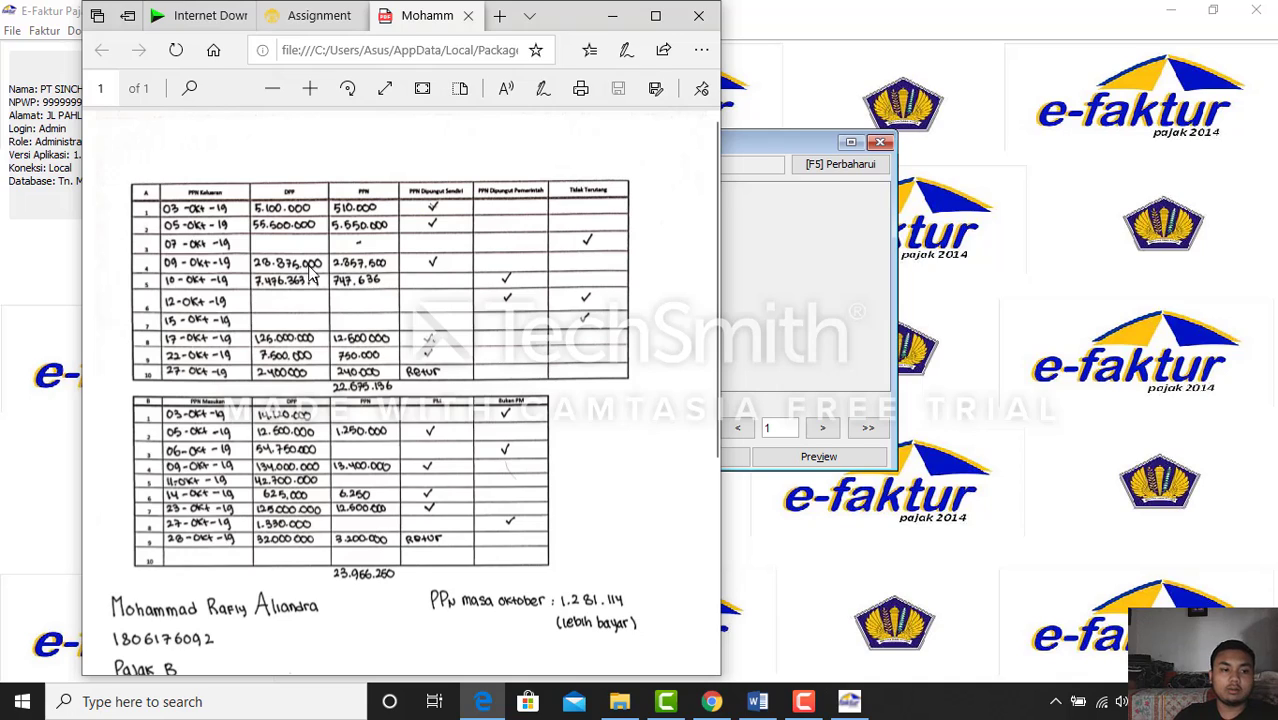
left_click(757, 701)
scroll(636, 560, "down", 5)
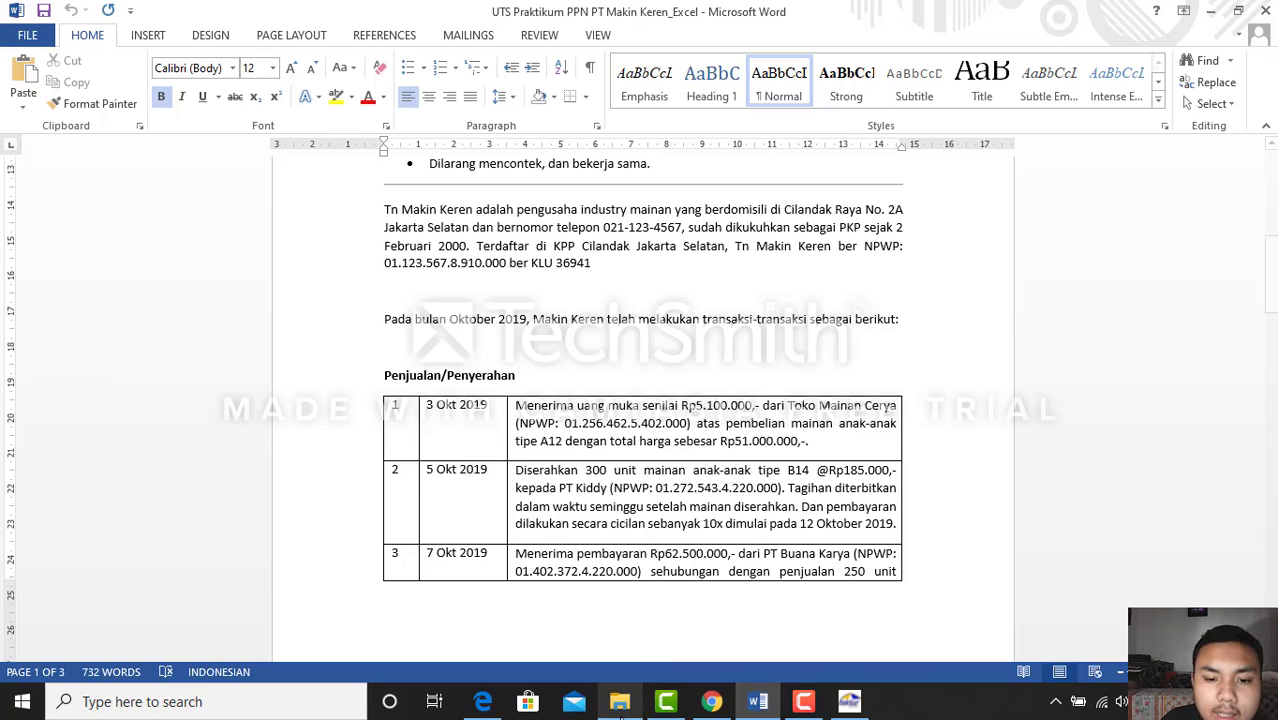
Snap the Word assignment sheet to the right half with e-Faktur on the left
left_click(712, 701)
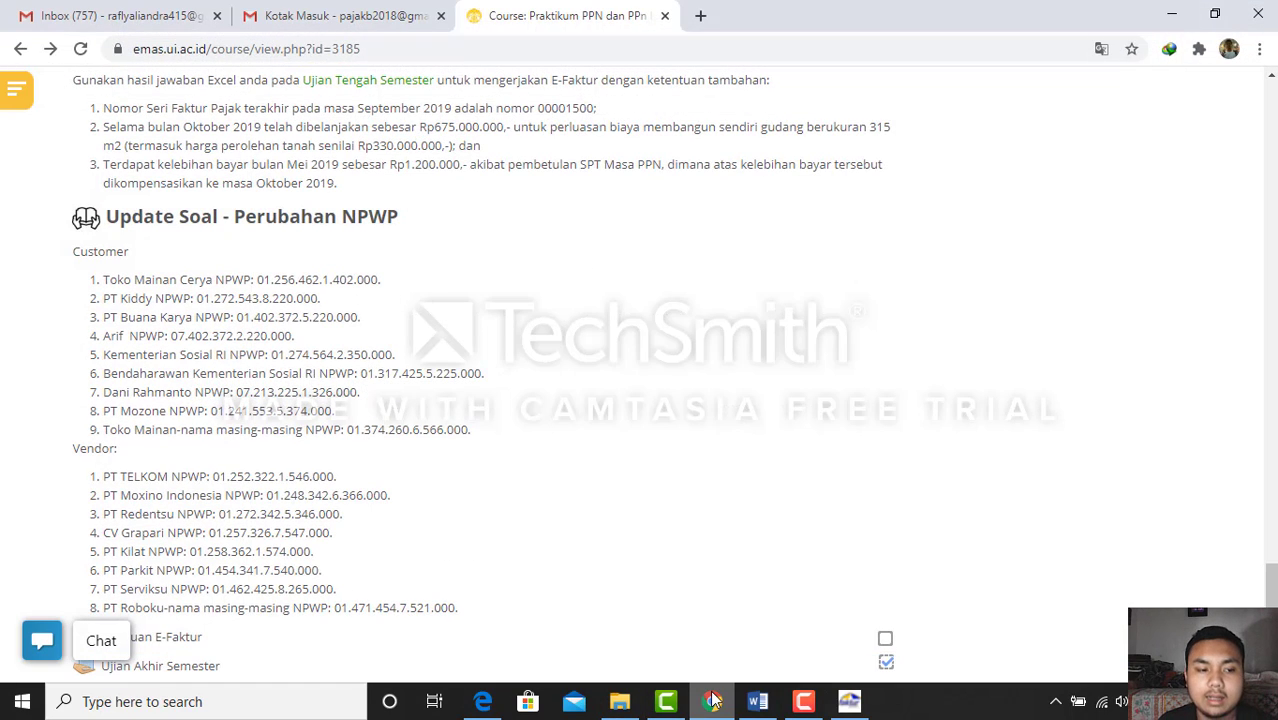
key("super+Right")
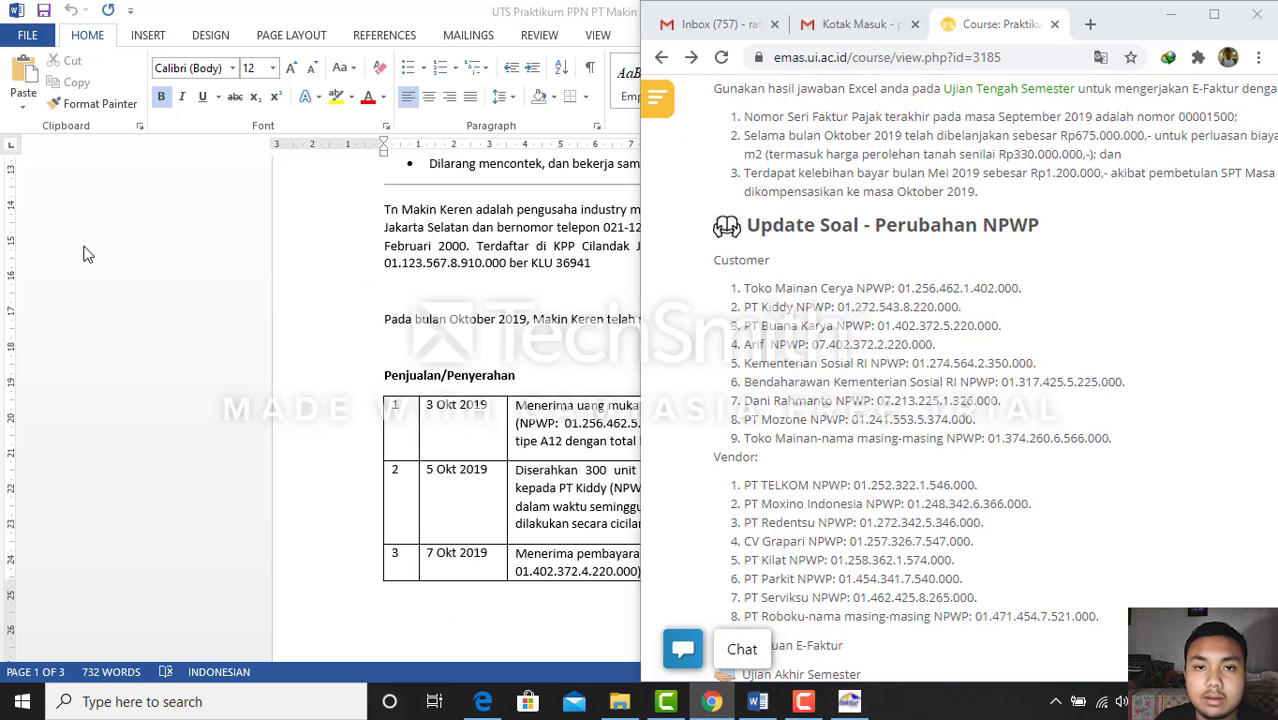
left_click(84, 254)
key("super+Right")
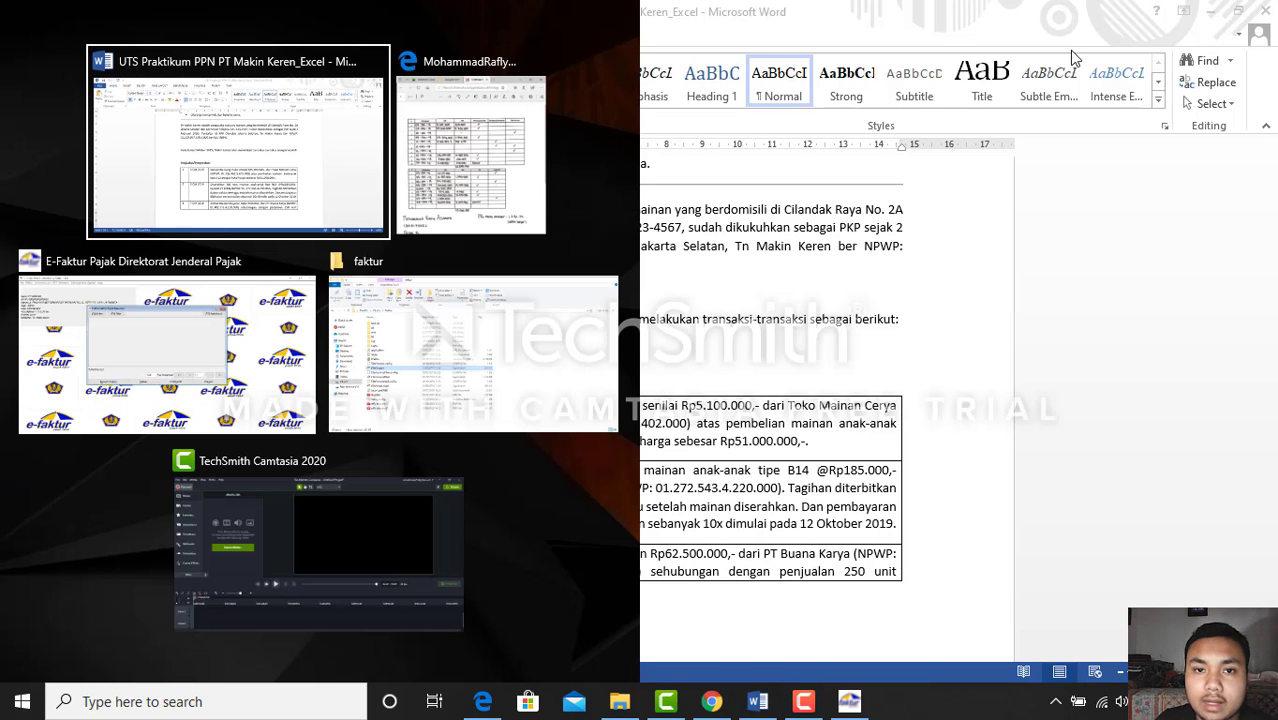
left_click(243, 324)
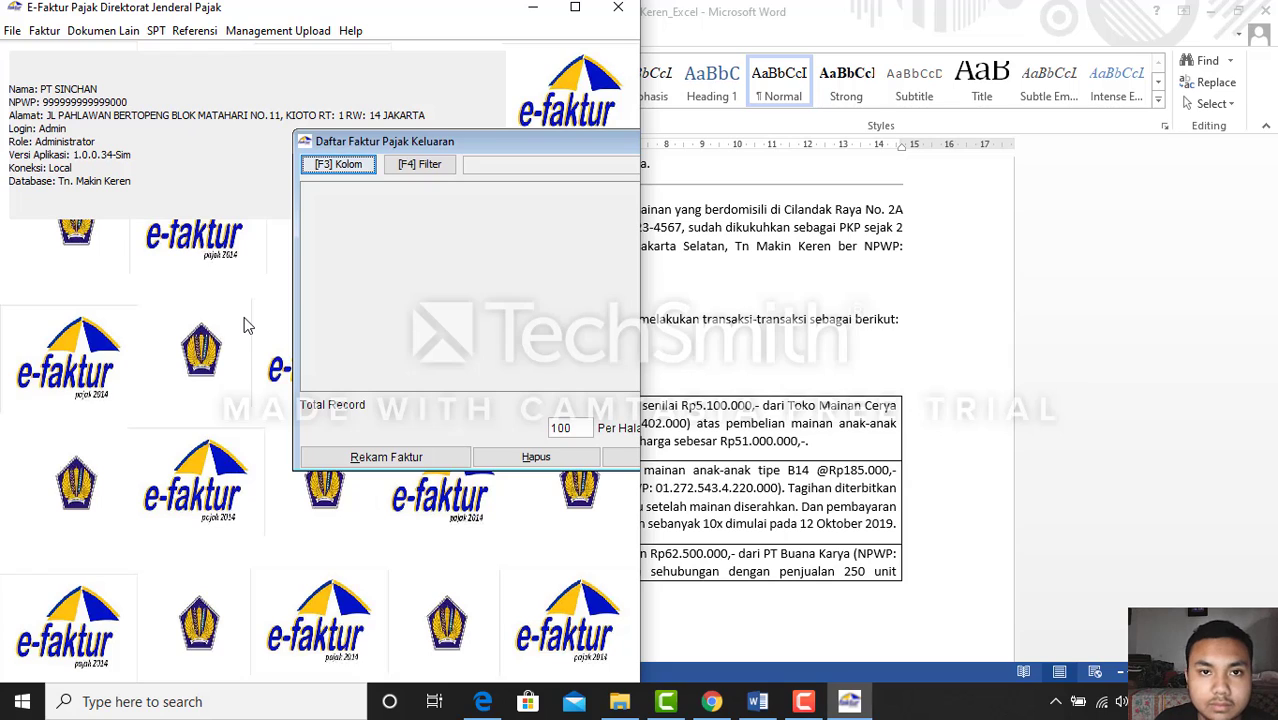
key("super+Left")
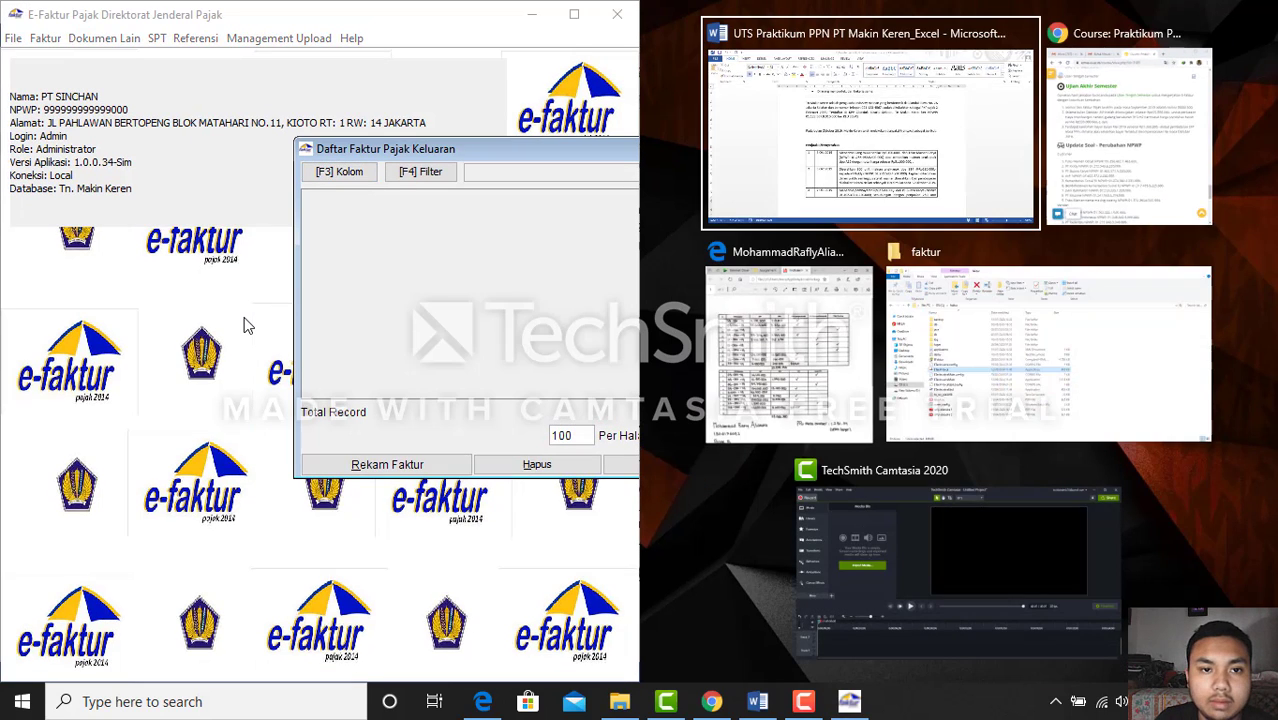
key("Return")
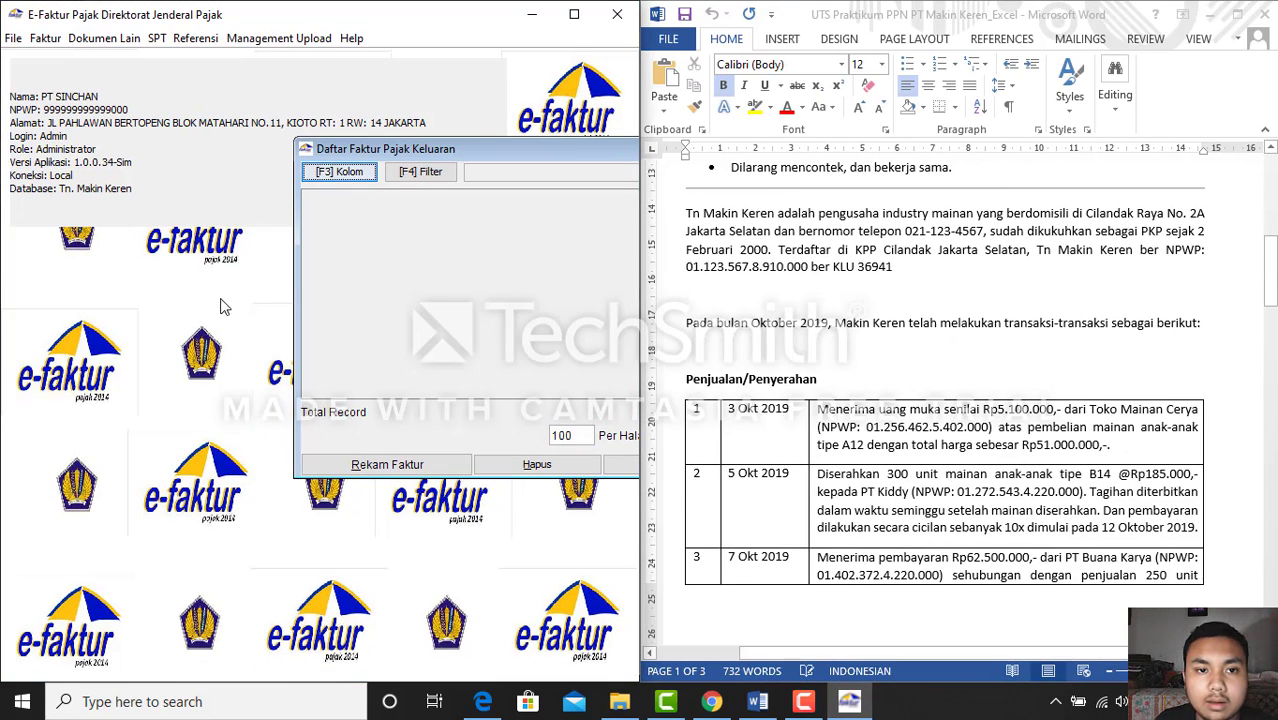
Restore the e-Faktur window and move the Daftar Faktur list to the top-left
left_click(574, 14)
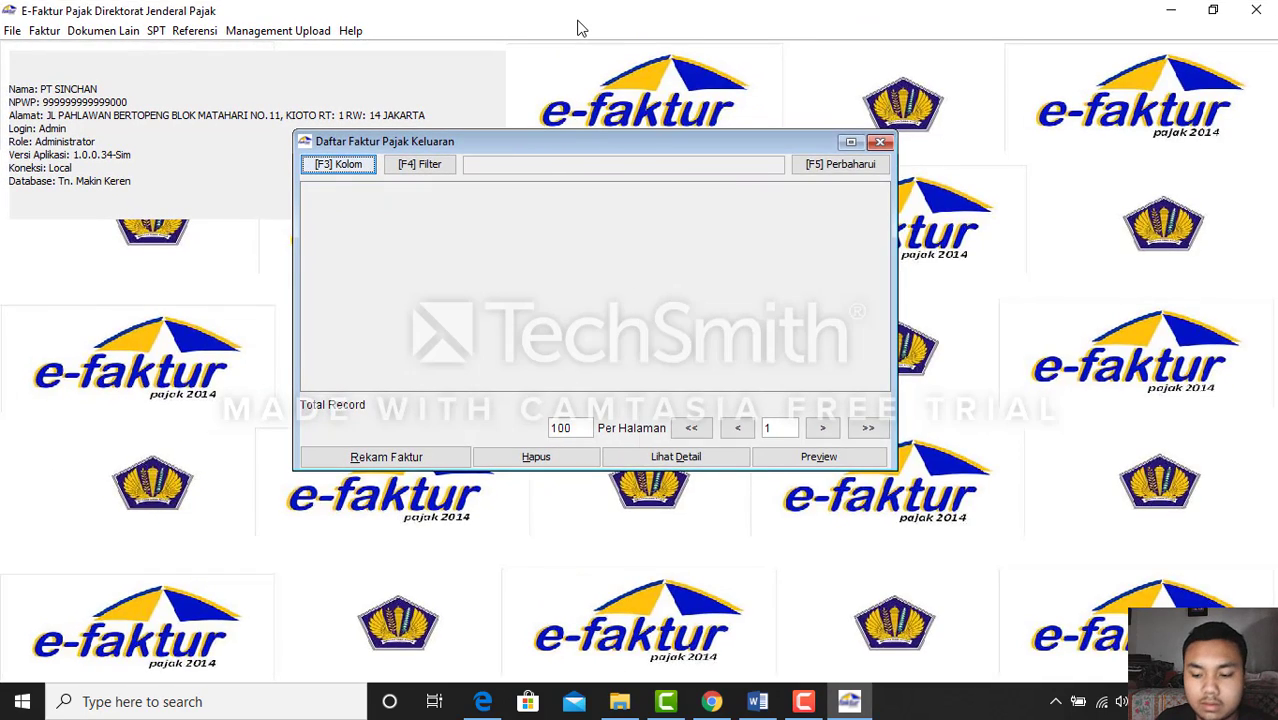
double_click(577, 20)
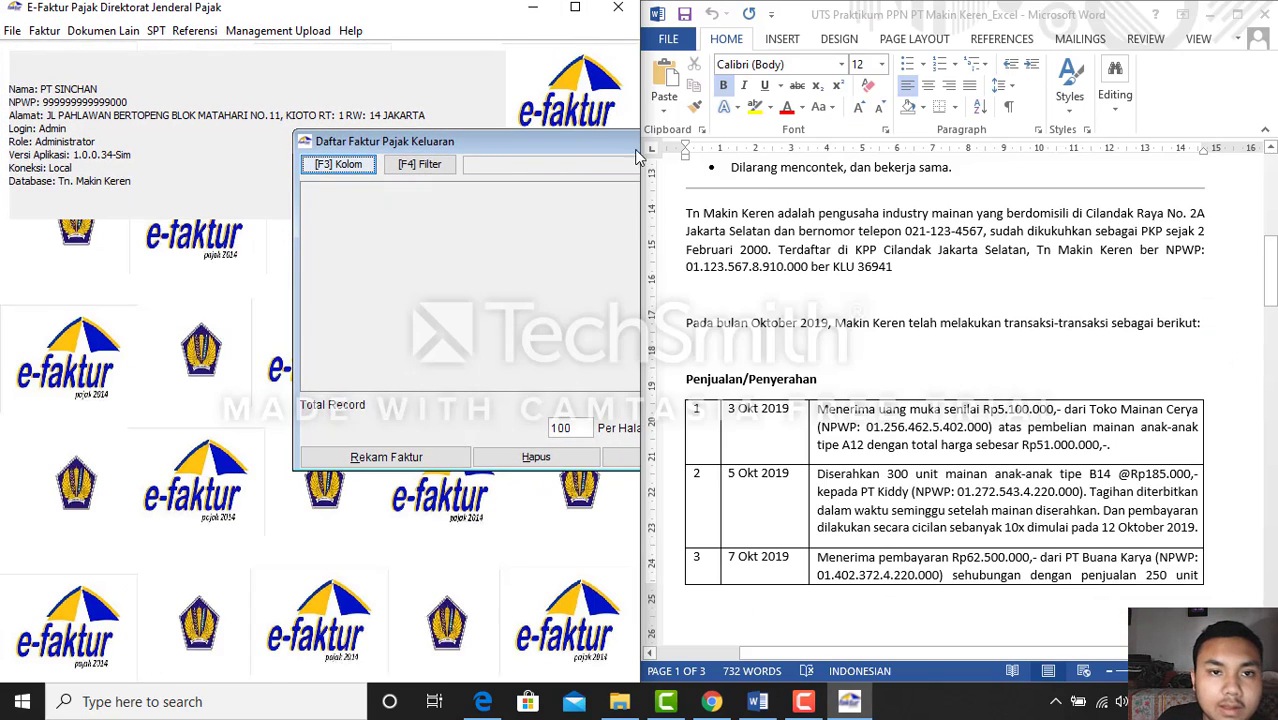
left_click_drag(514, 141, 233, 100)
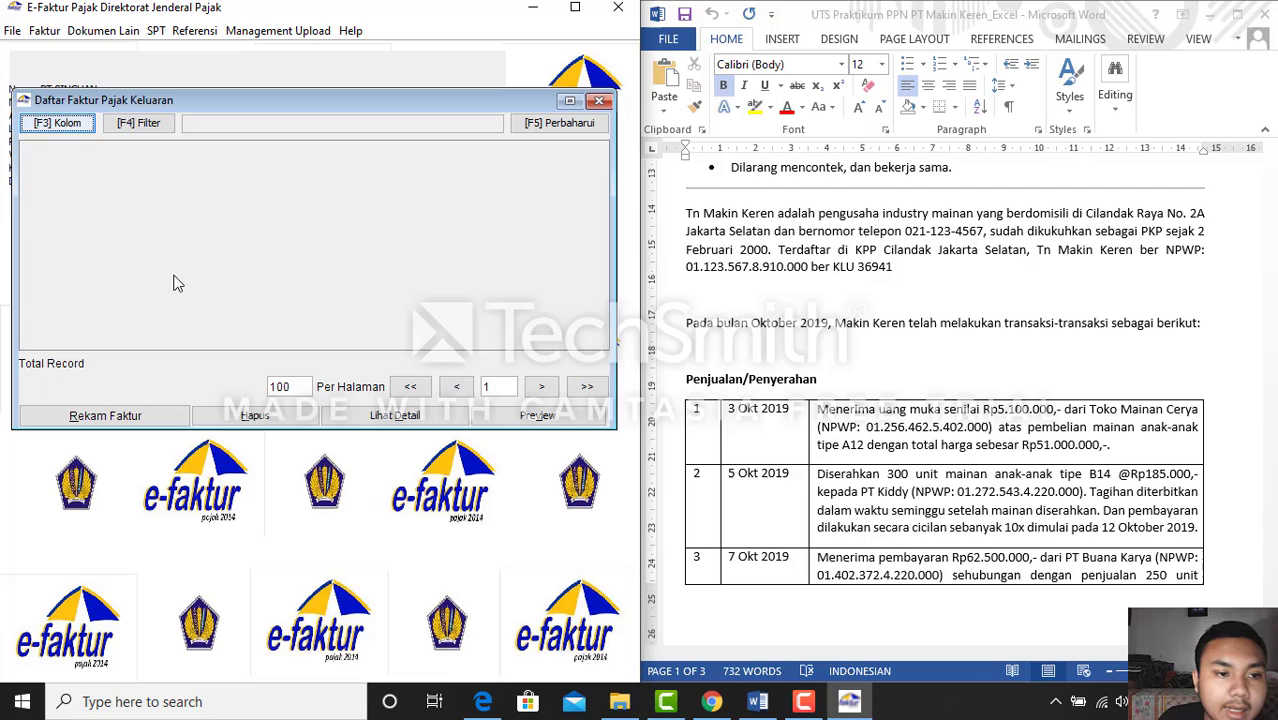
Start a new output invoice dated 03/10/2019 for tax period 10/2019 and continue to counterparty details
left_click(165, 414)
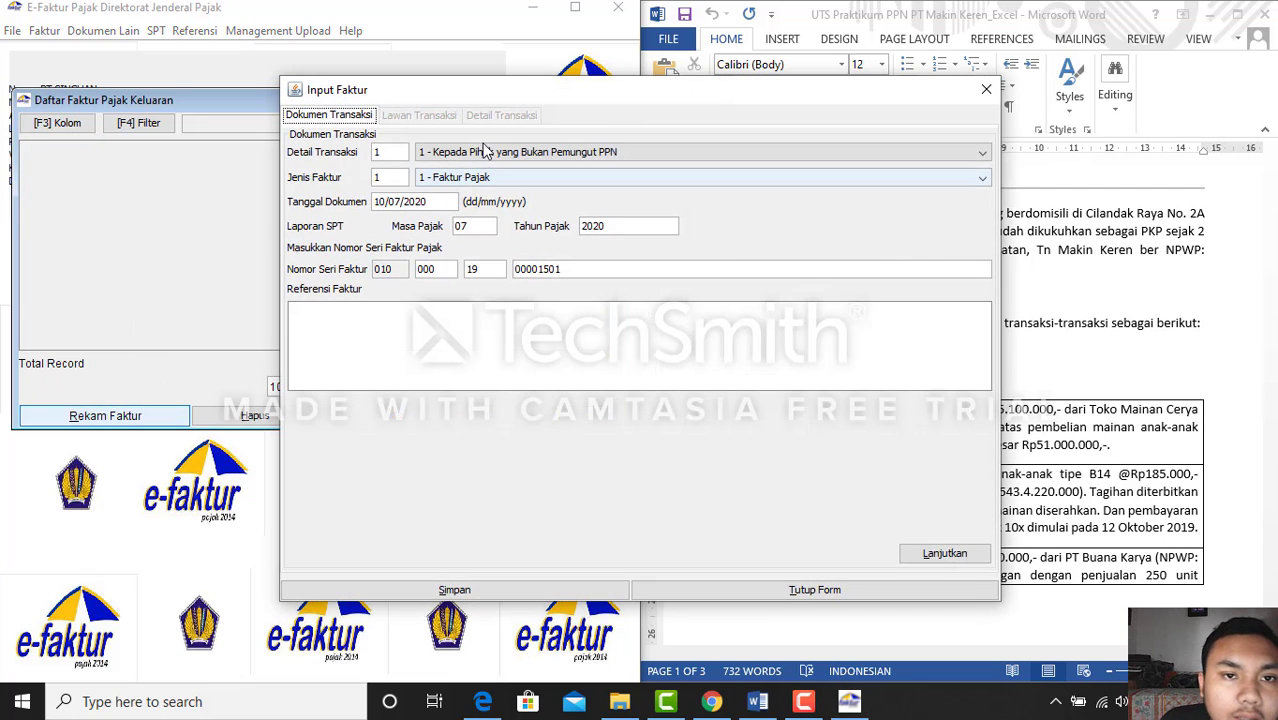
left_click_drag(584, 95, 438, 145)
left_click(240, 246)
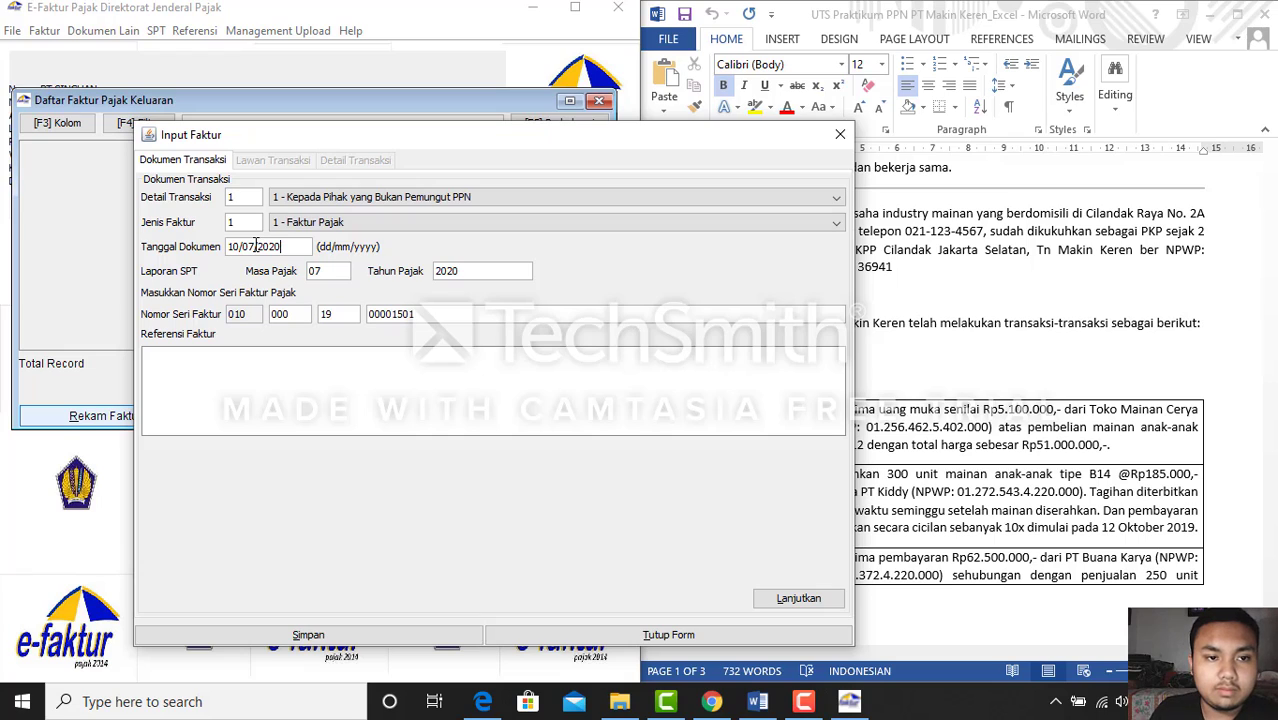
key("BackSpace")
key("BackSpace")
key("BackSpace")
key("BackSpace")
key("BackSpace")
key("BackSpace")
key("BackSpace")
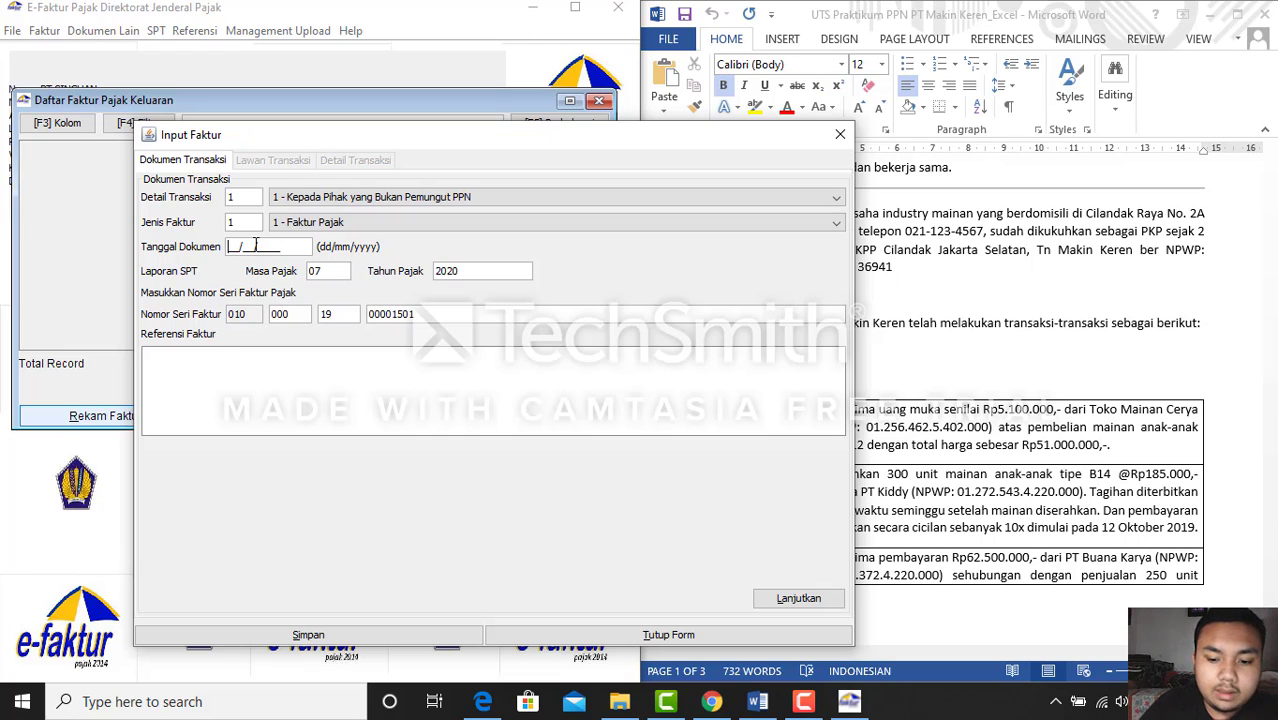
type("03/")
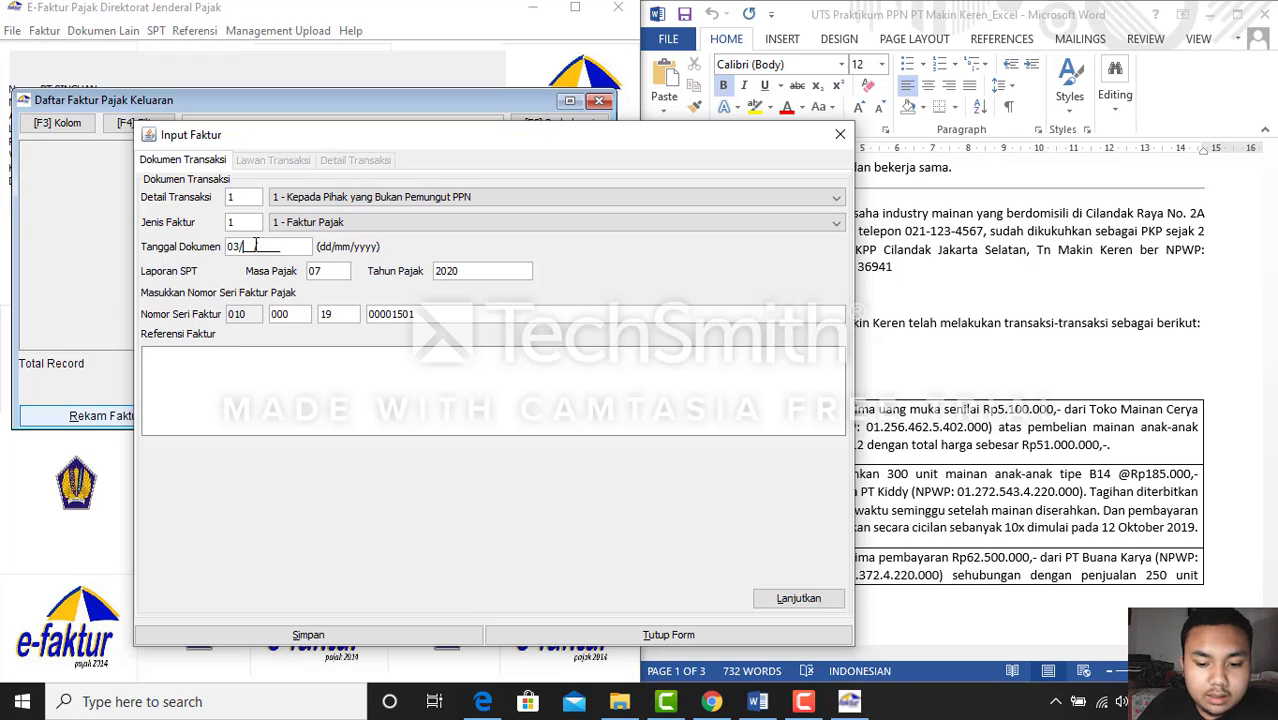
type("10/")
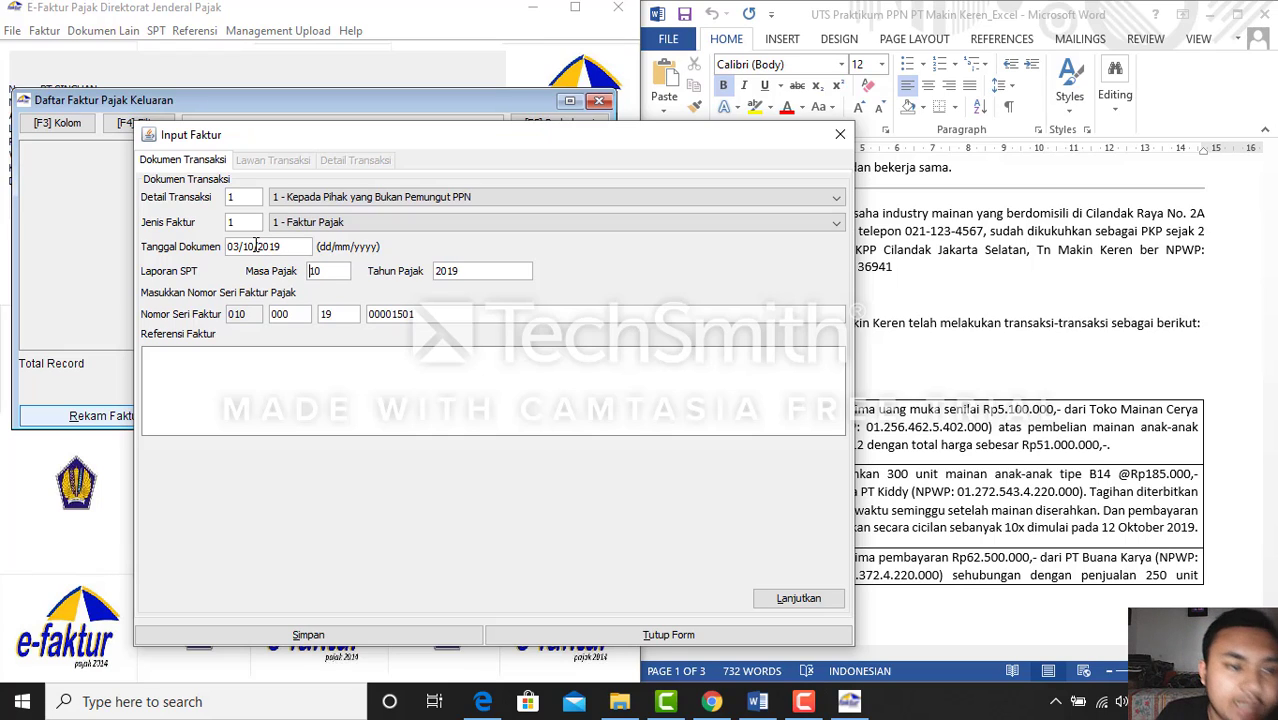
type("2019")
key("Tab")
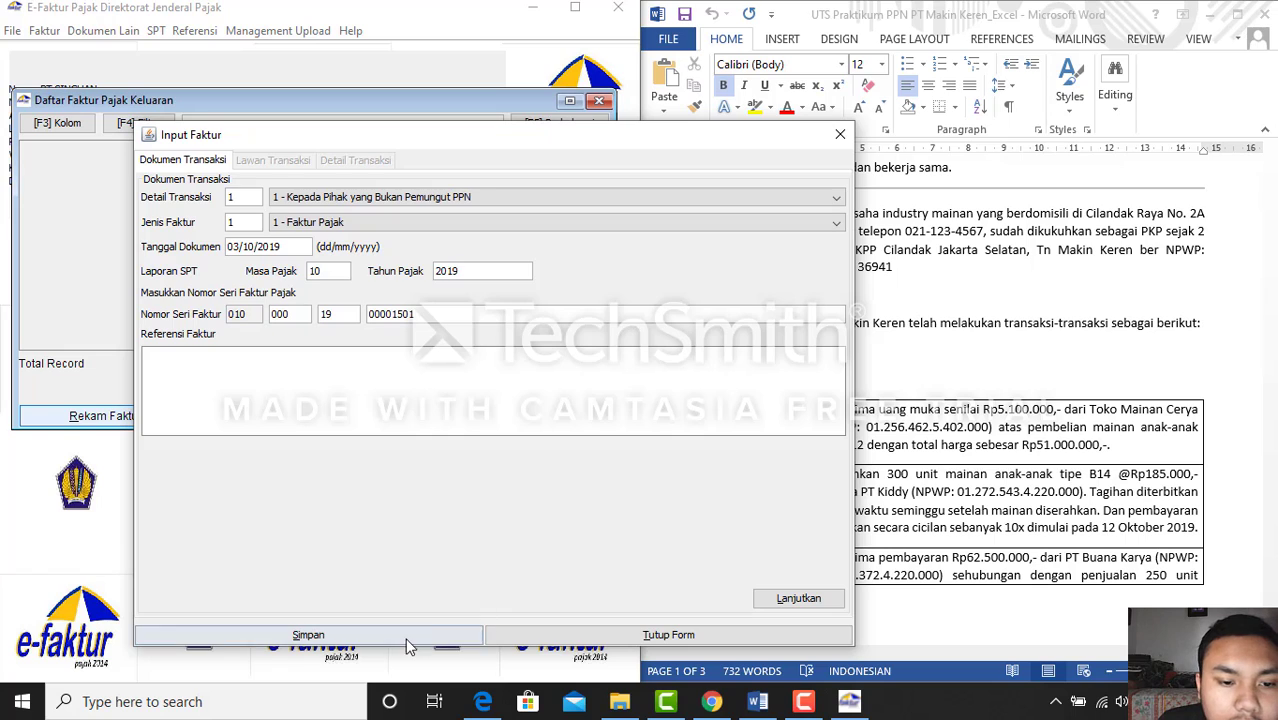
left_click(812, 600)
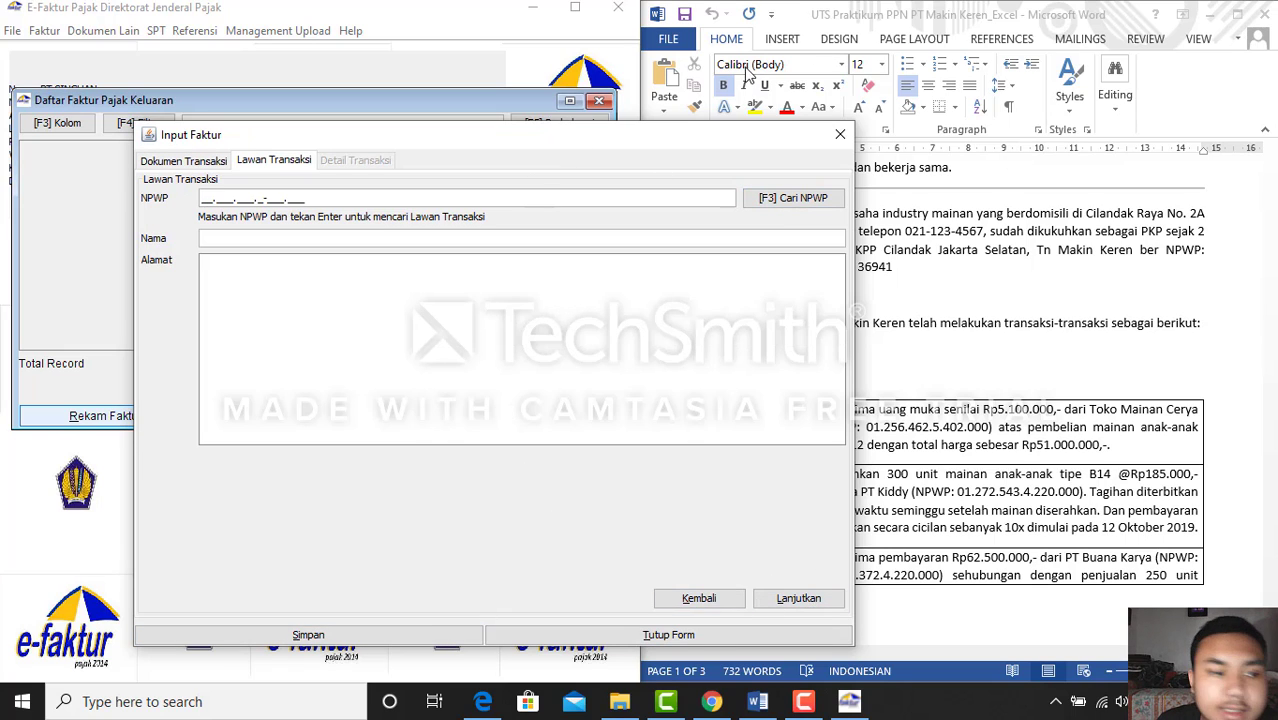
Dock the course page on the right and copy Toko Mainan Cerya's NPWP into the NPWP field
left_click(1209, 11)
left_click(1211, 13)
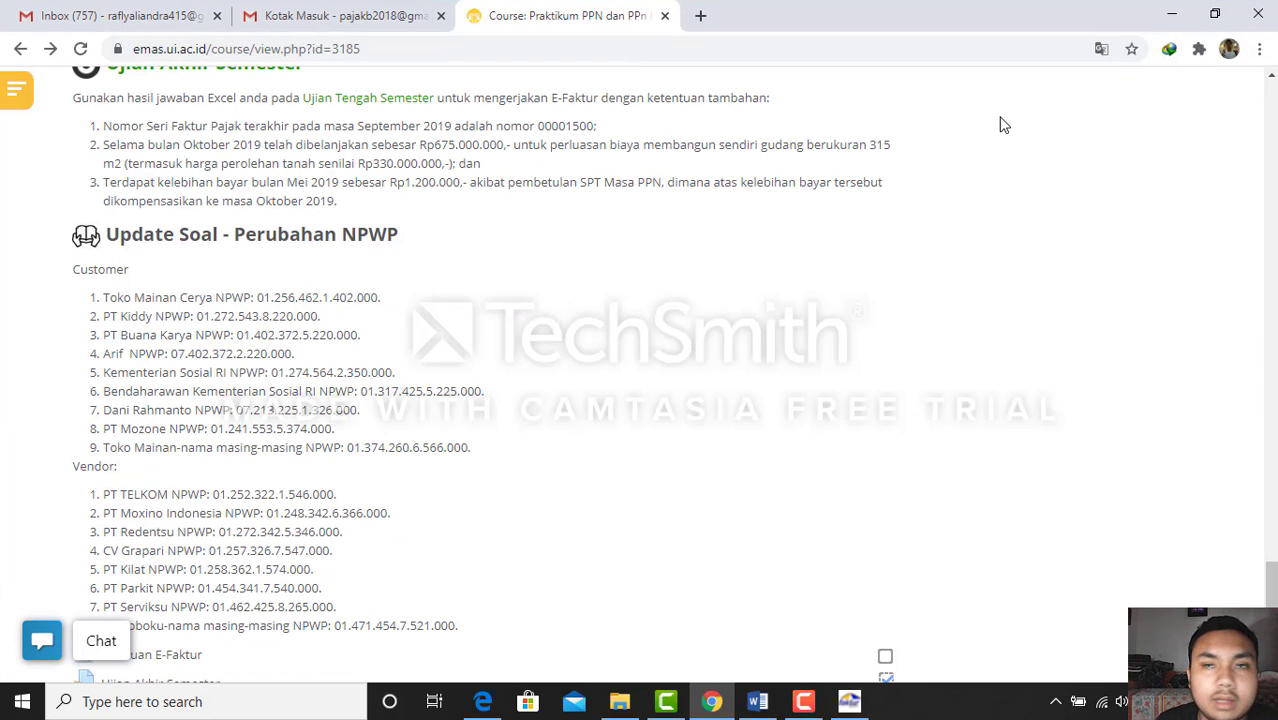
key("super+Right")
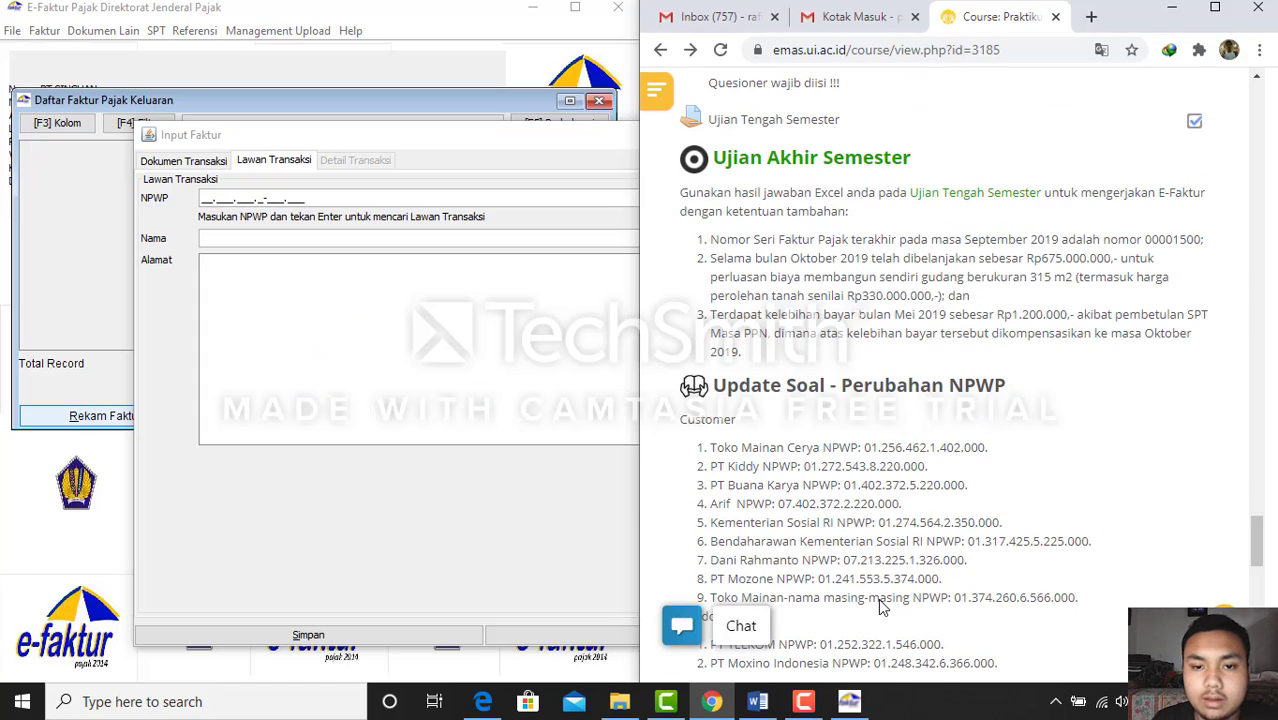
left_click(220, 197)
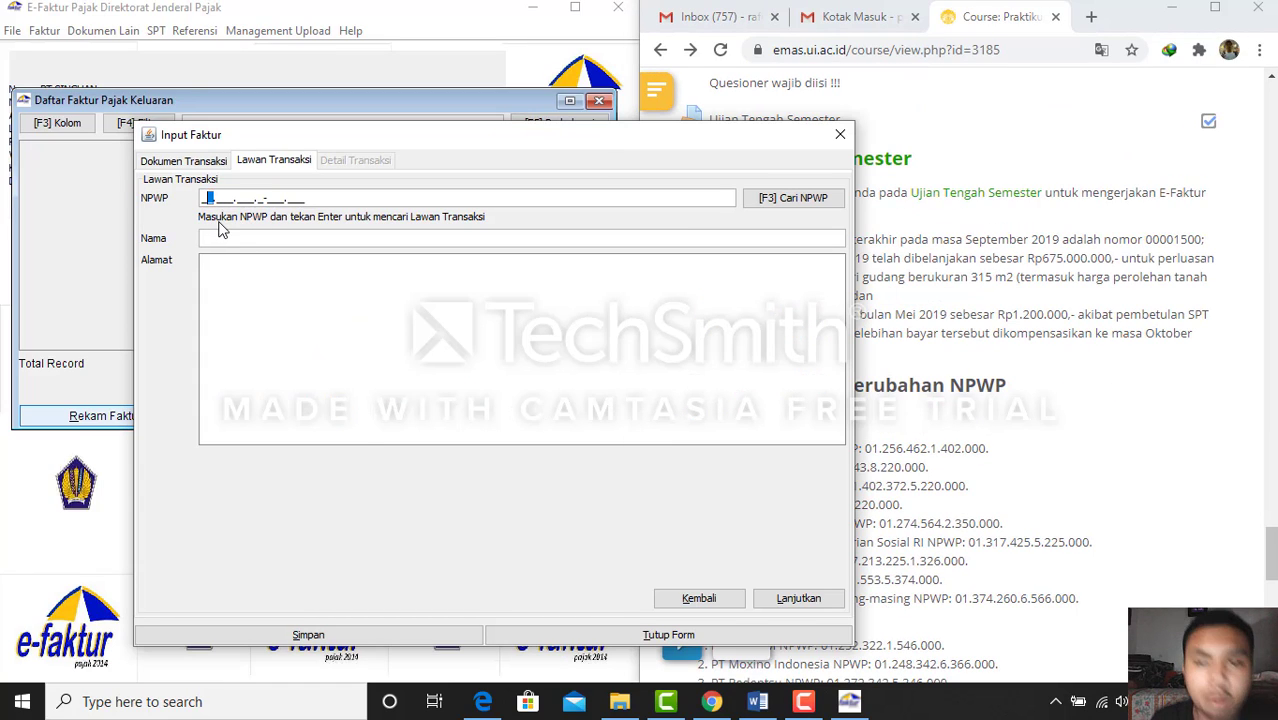
left_click_drag(370, 134, 240, 137)
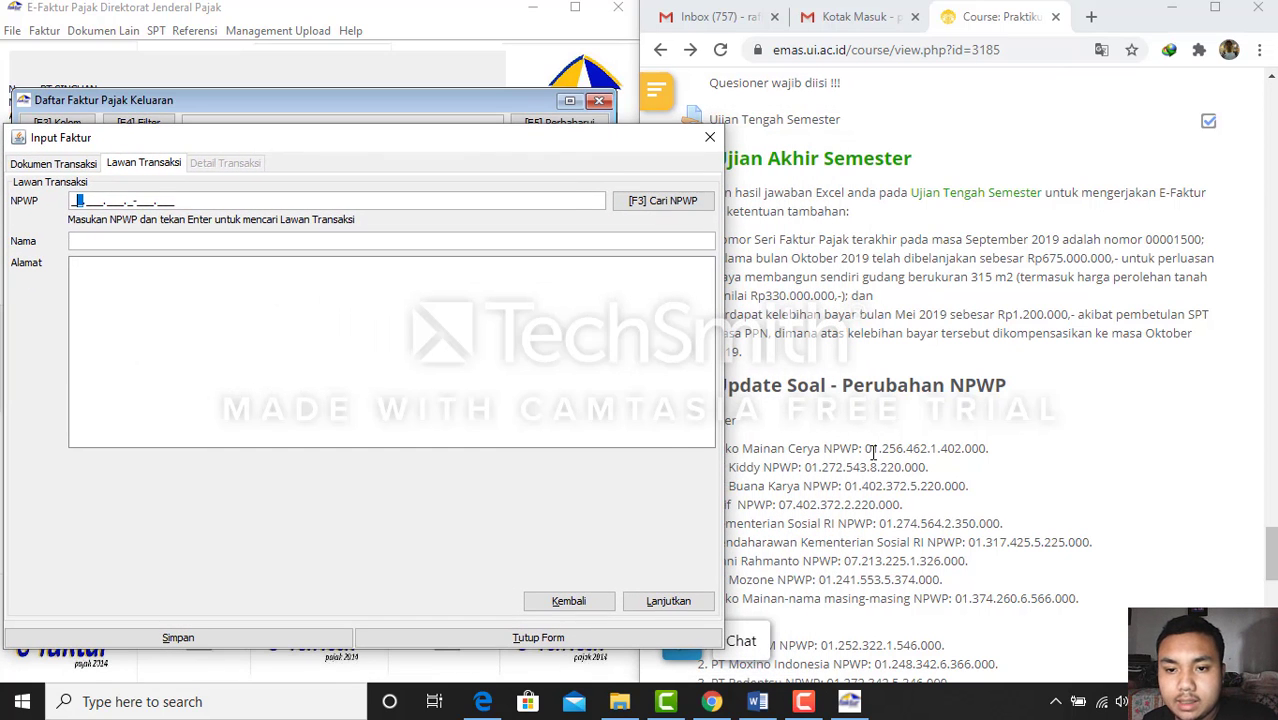
left_click_drag(865, 450, 995, 453)
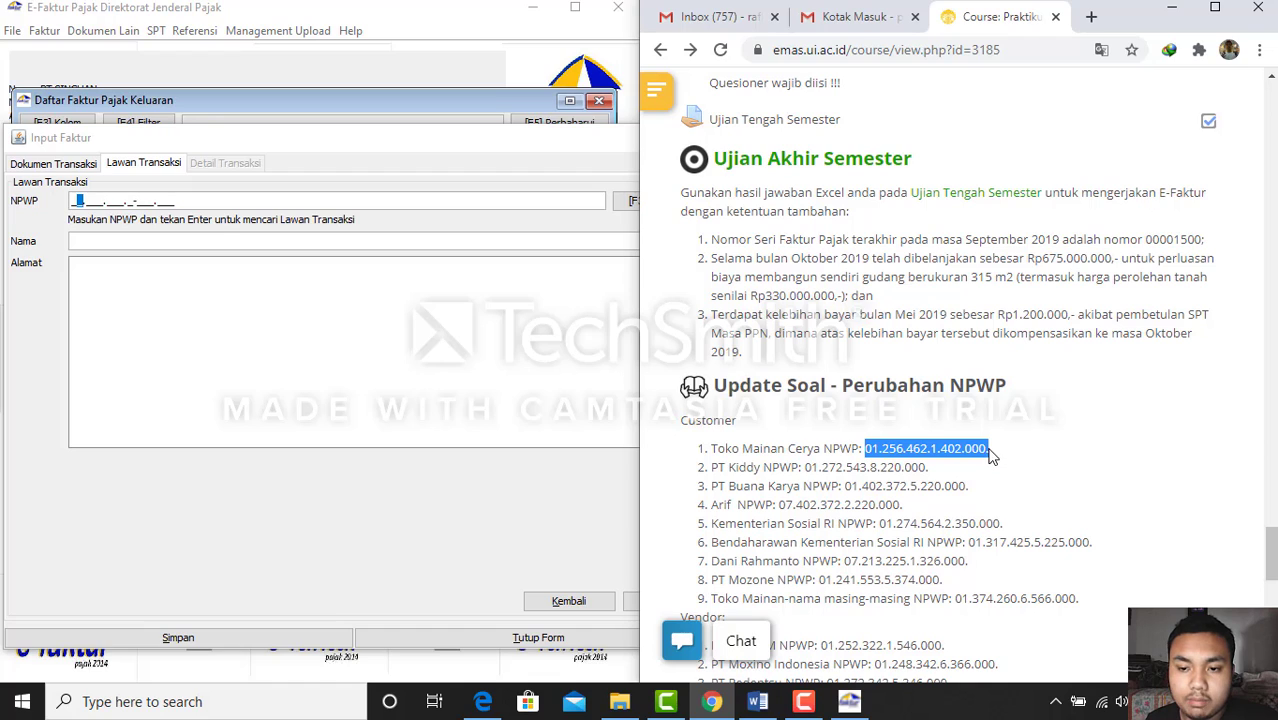
left_click(156, 197)
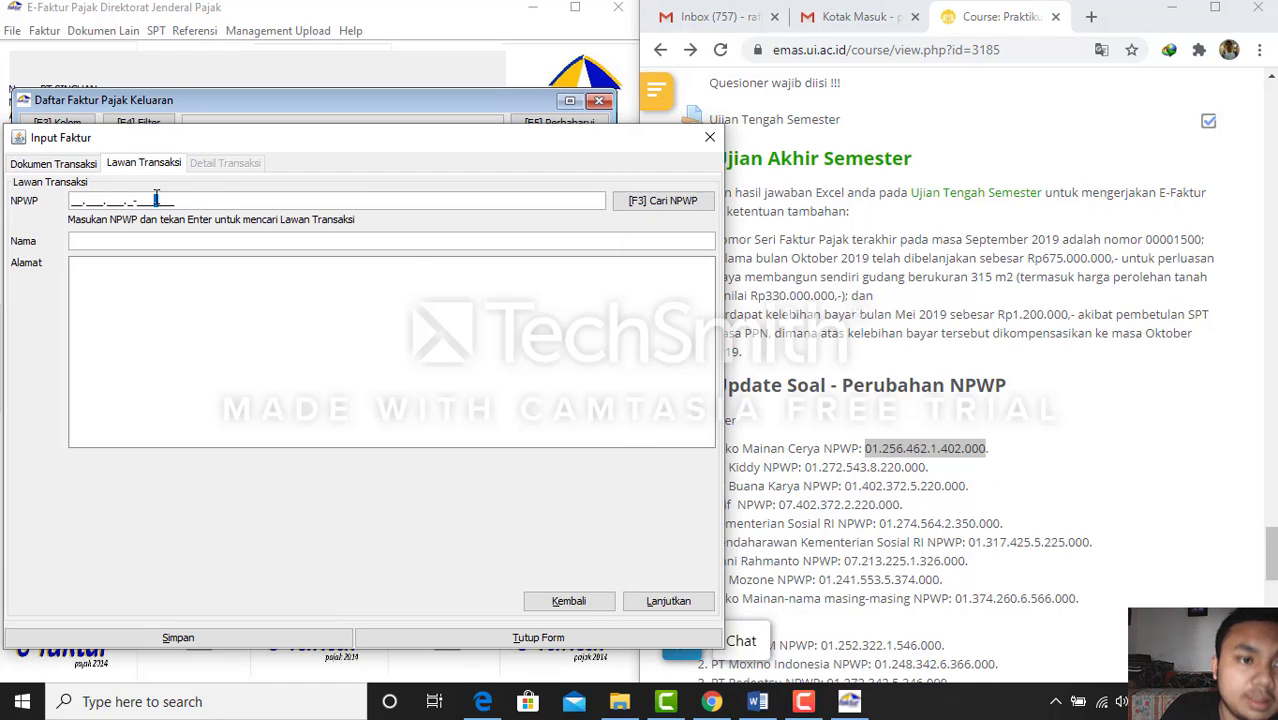
left_click(79, 200)
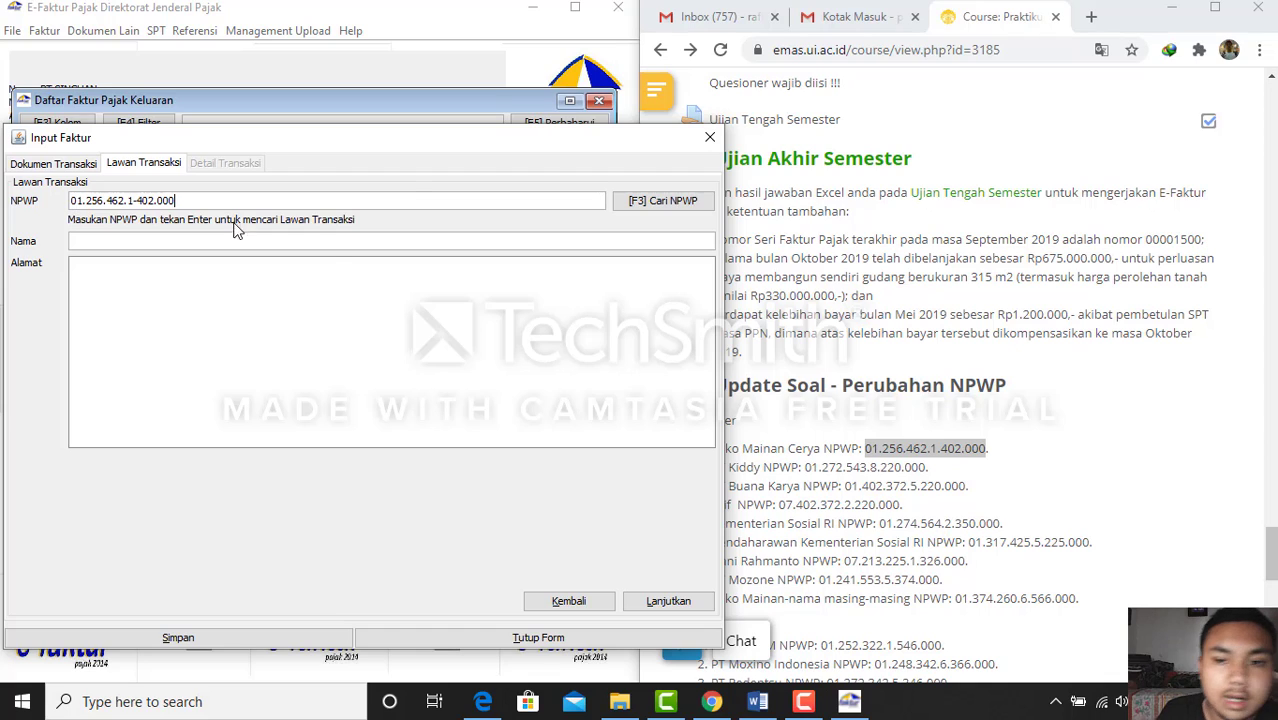
Fill in the name Toko Mainan Cerya and a dash address, then continue to transaction details
left_click(726, 198)
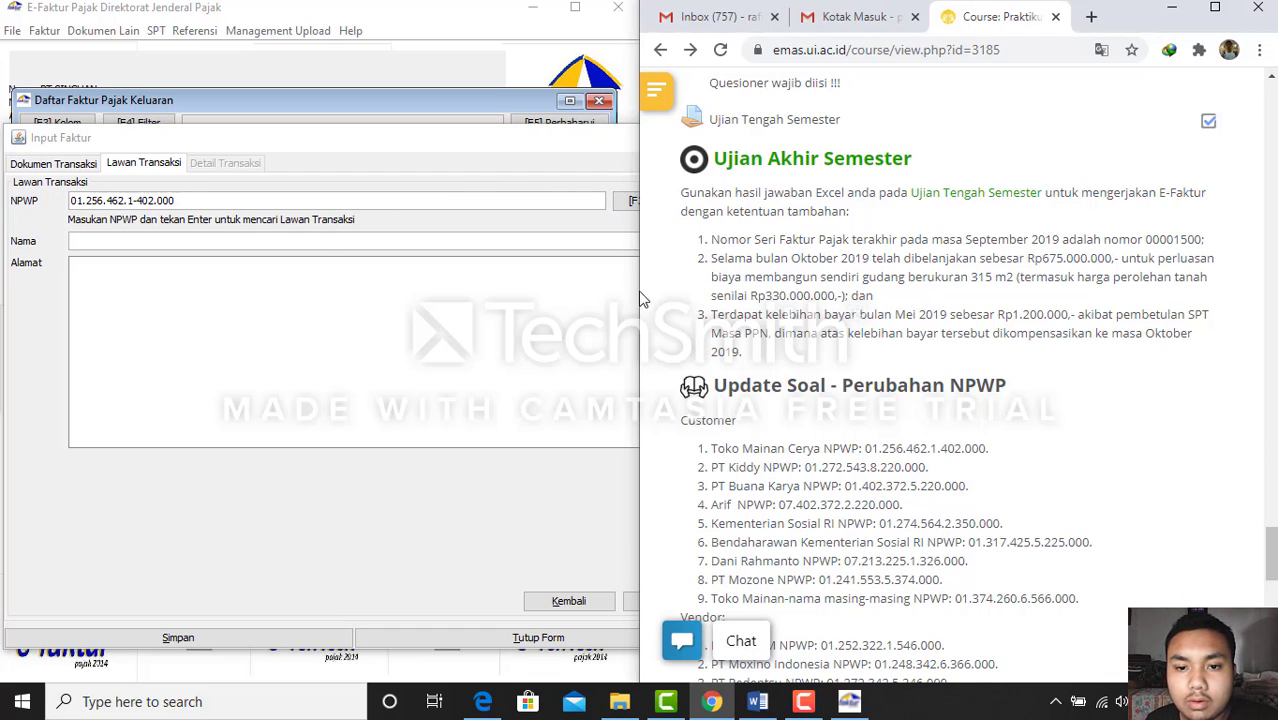
left_click(438, 326)
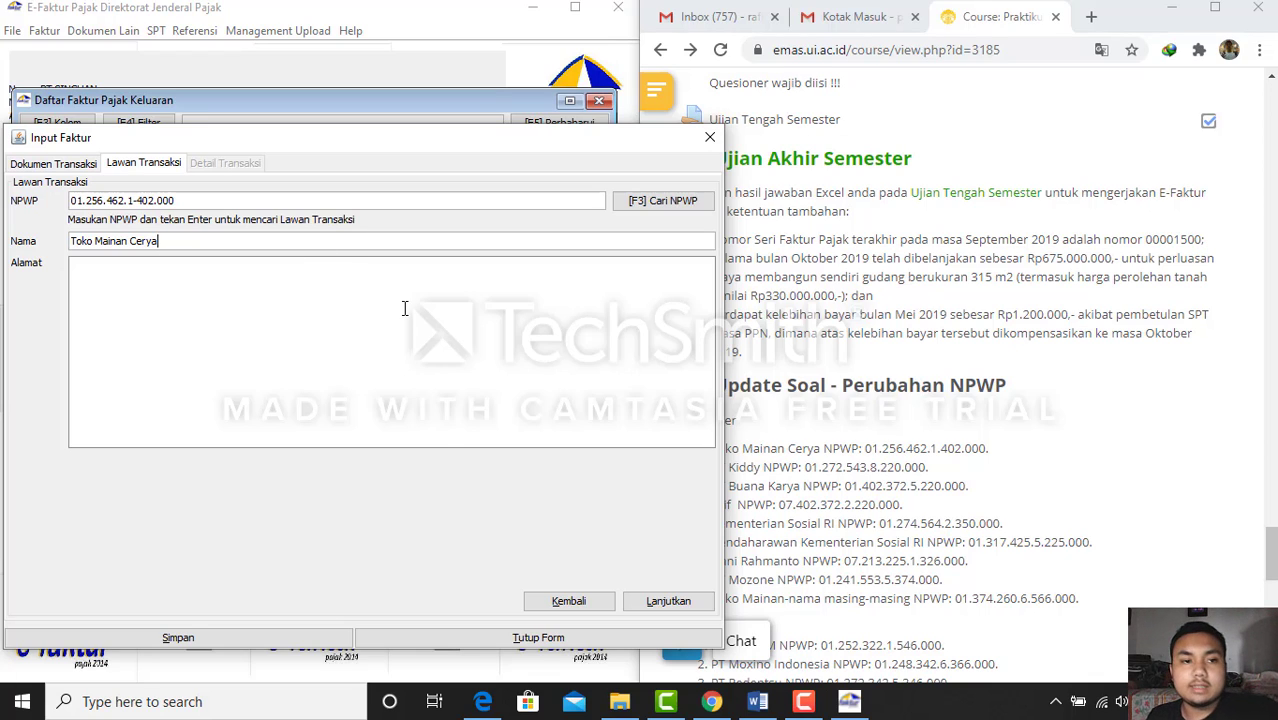
left_click(1137, 390)
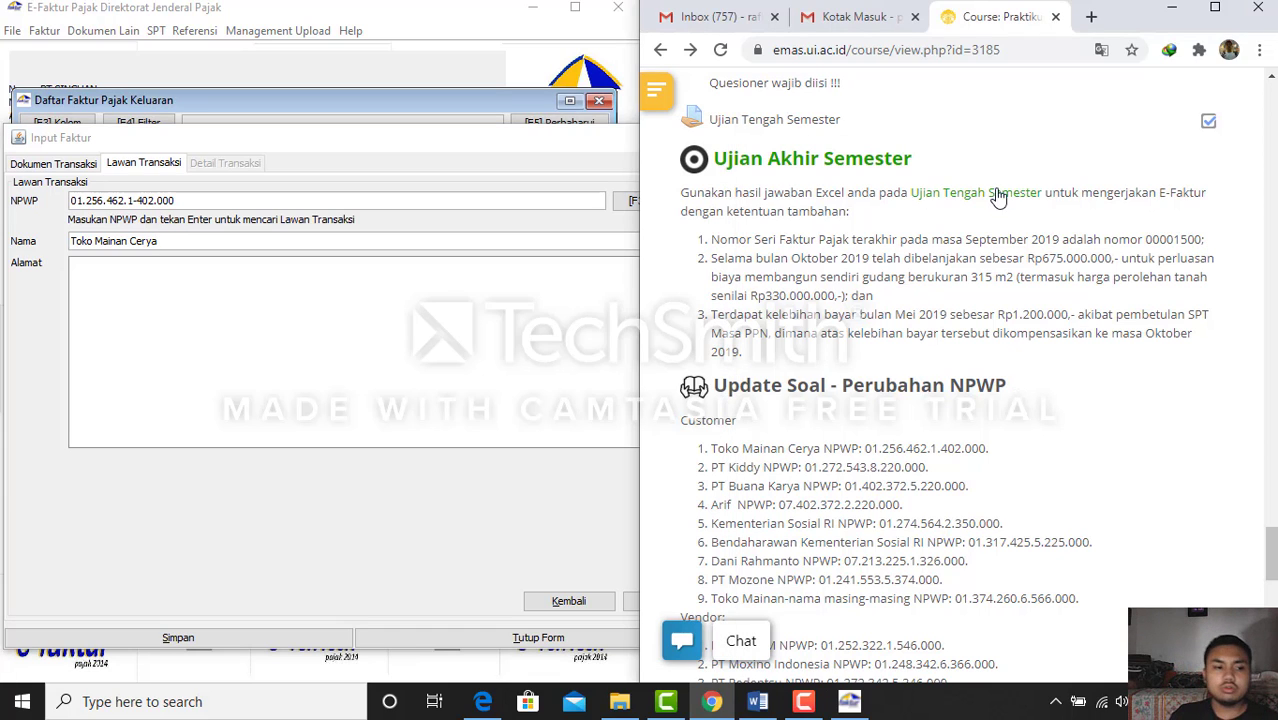
left_click(758, 704)
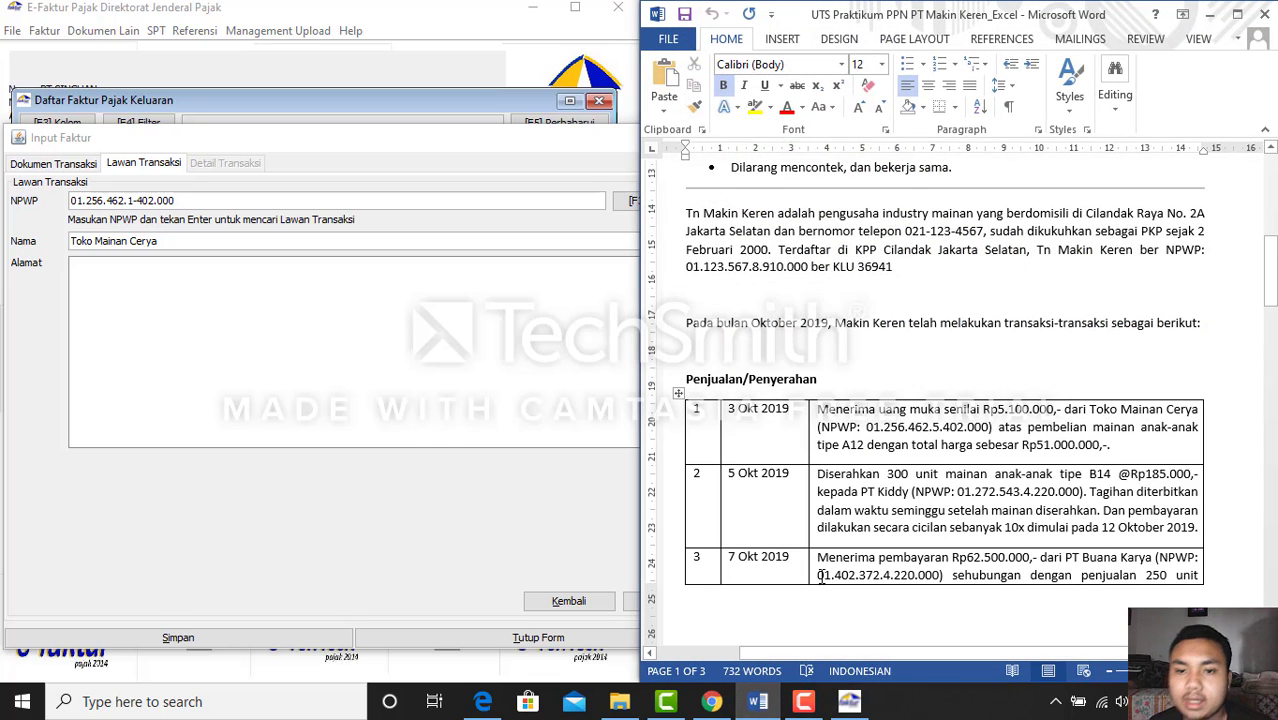
left_click(758, 703)
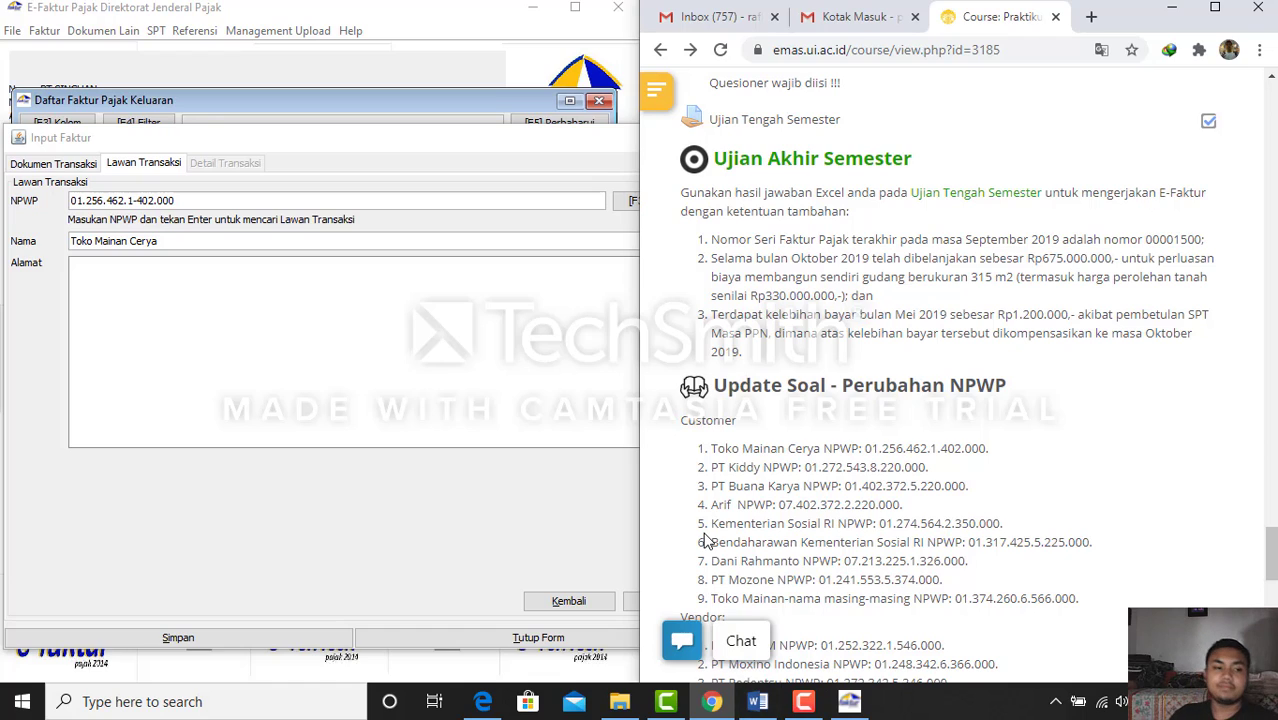
left_click(369, 322)
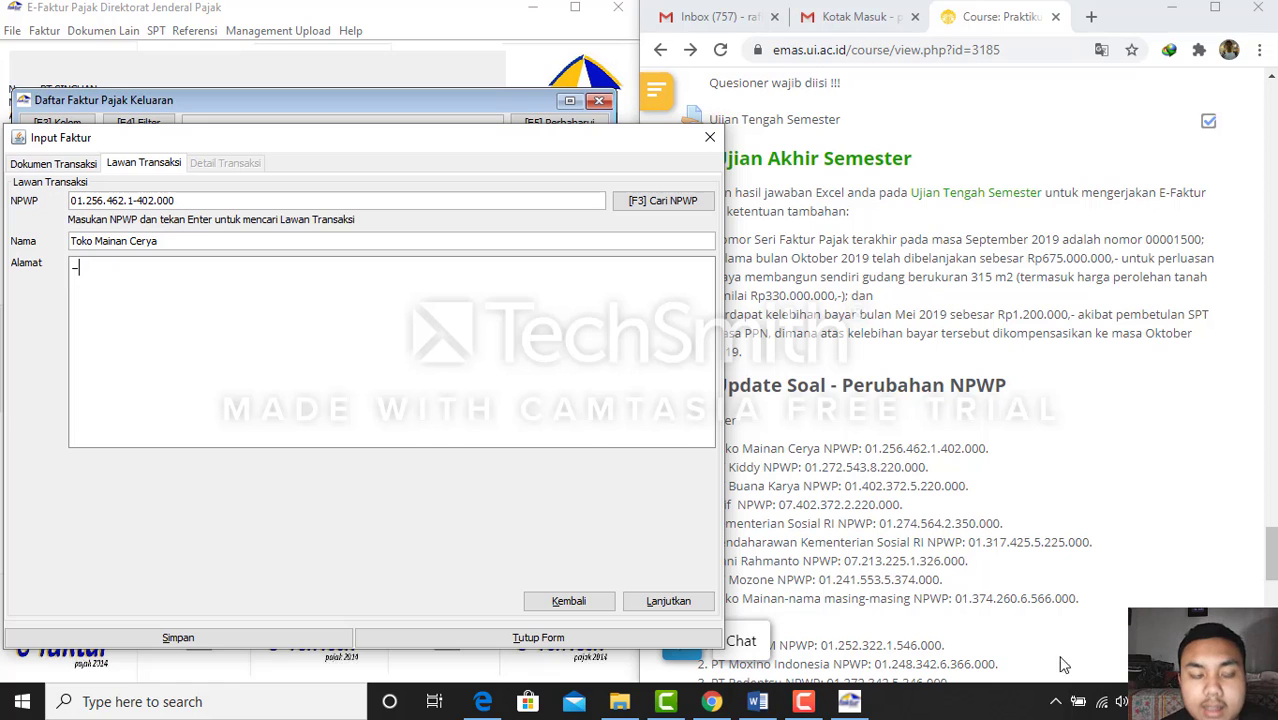
left_click(758, 701)
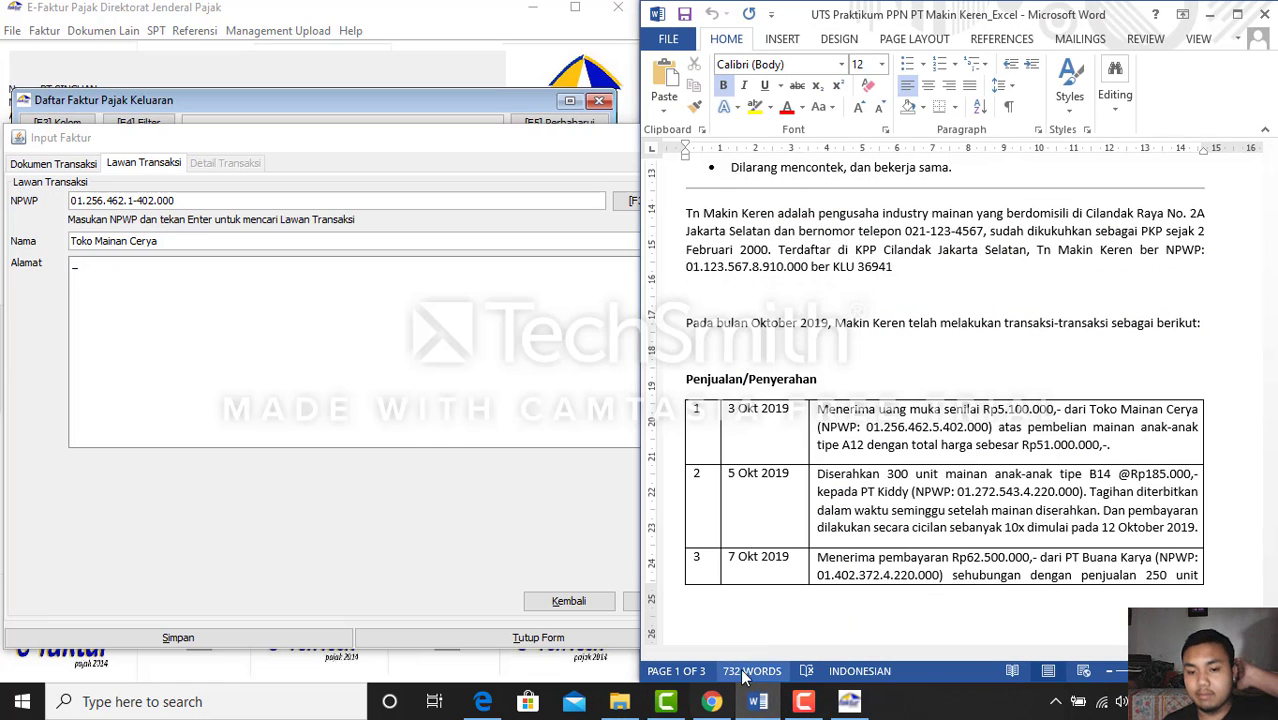
left_click(758, 701)
left_click(267, 313)
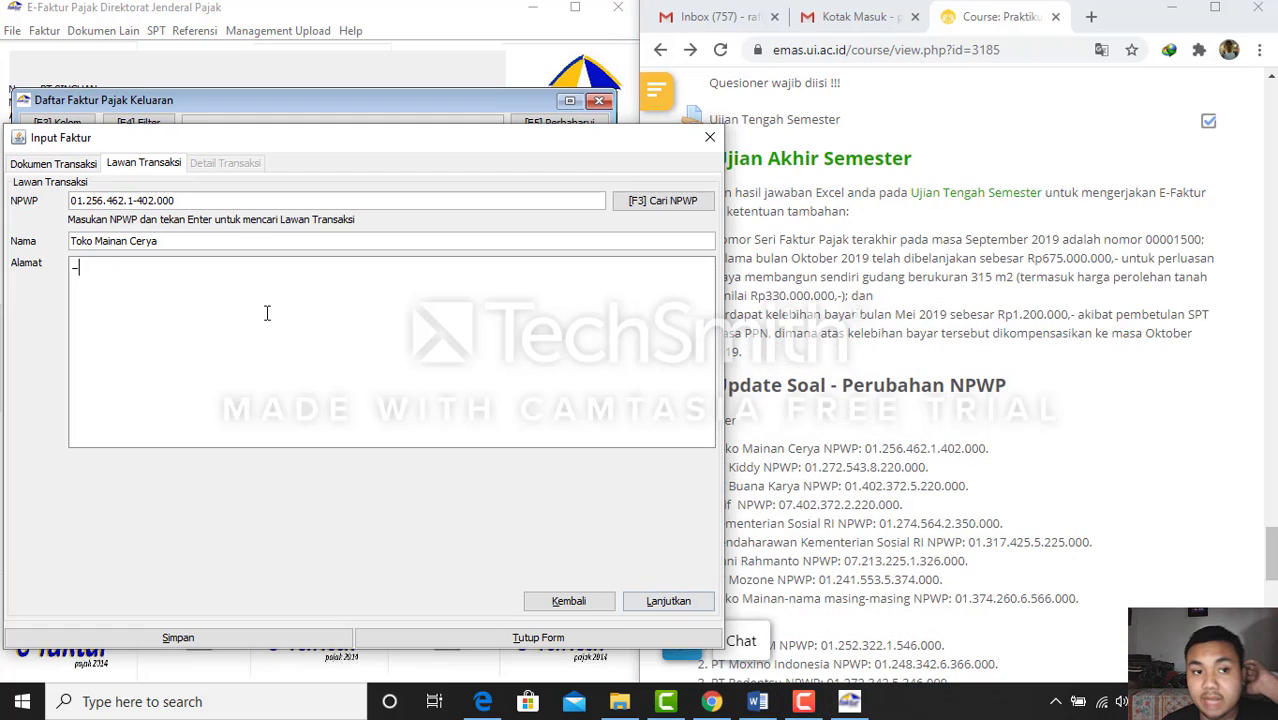
left_click(668, 601)
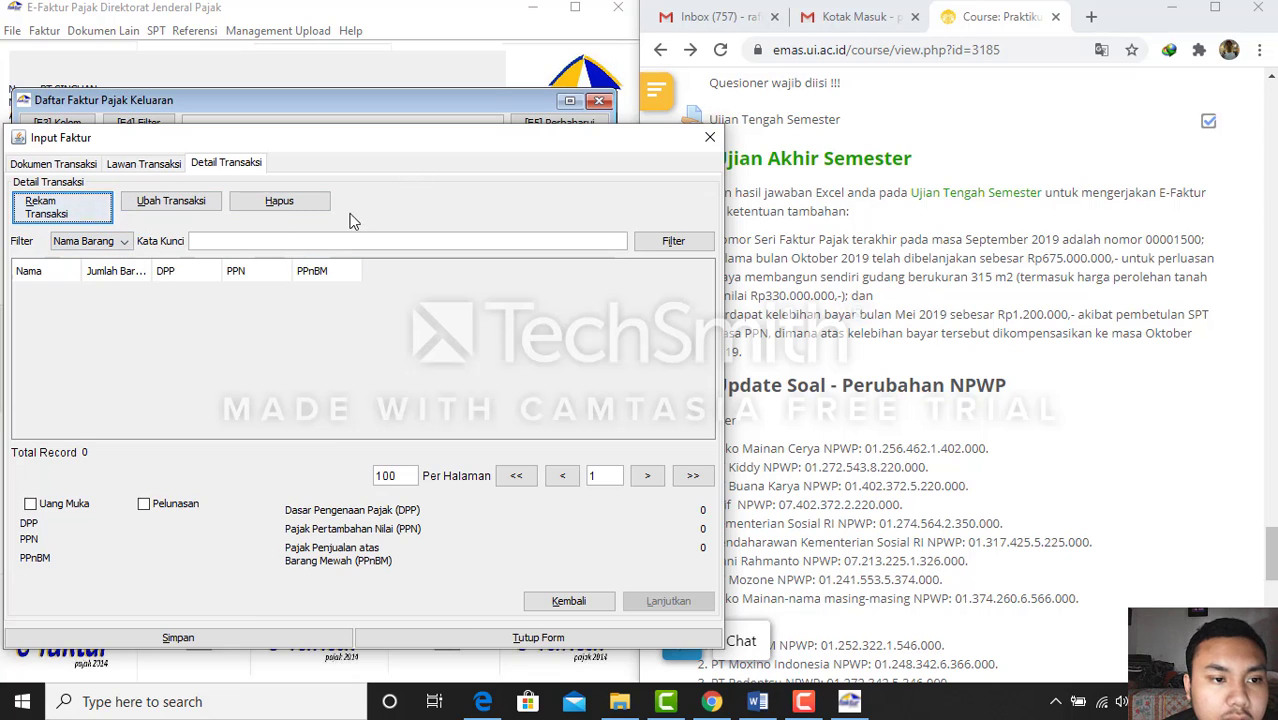
Add a goods line, registering 'mainan' as a new goods reference with code 1 and price 10
left_click(68, 212)
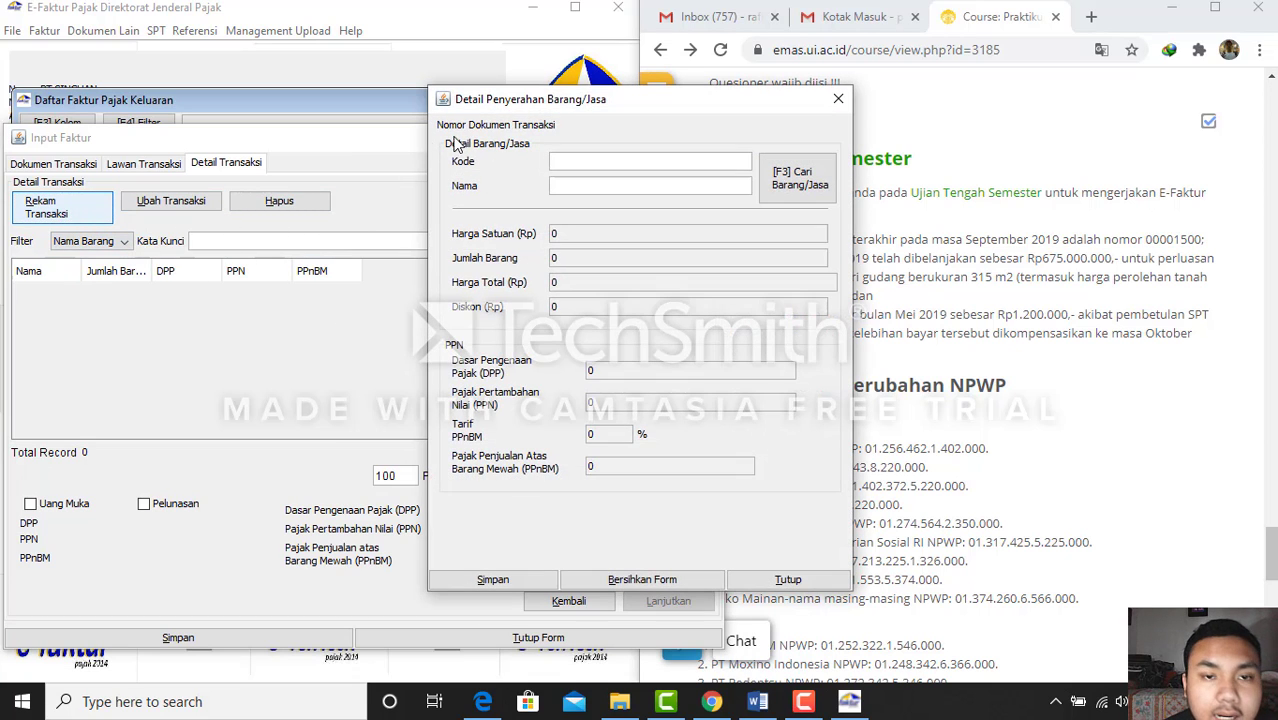
left_click_drag(571, 107, 377, 127)
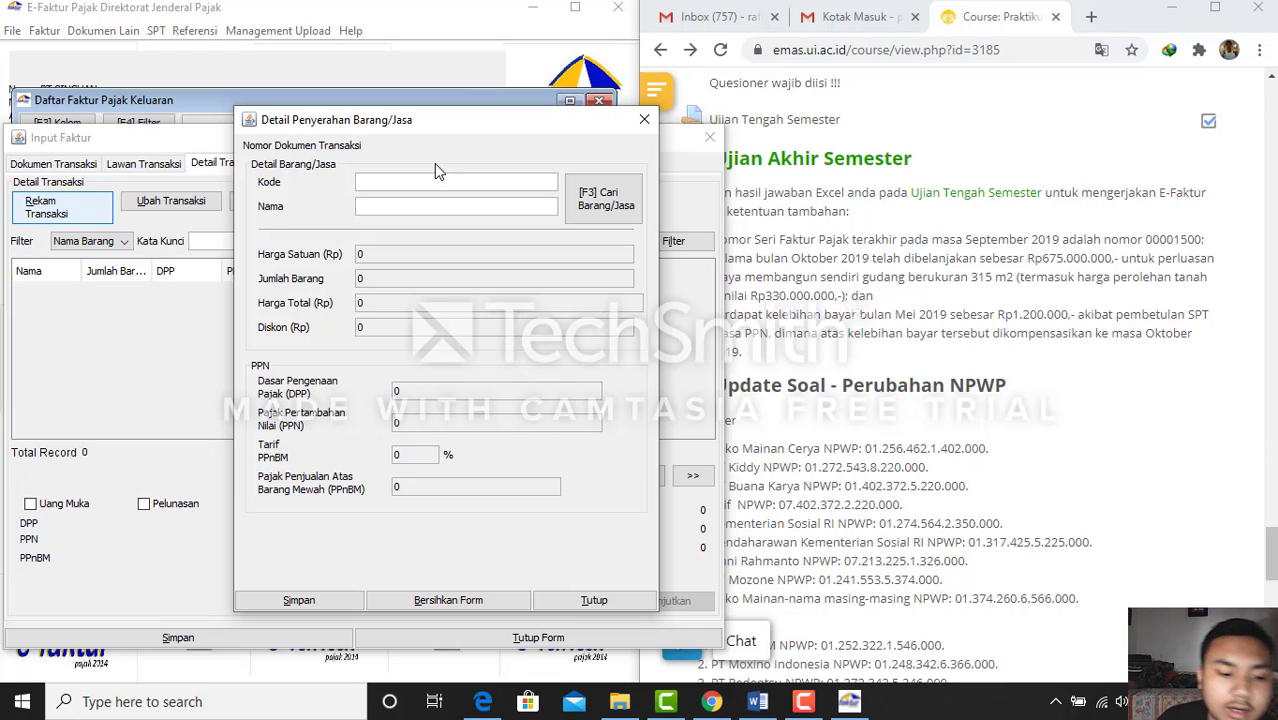
type("1")
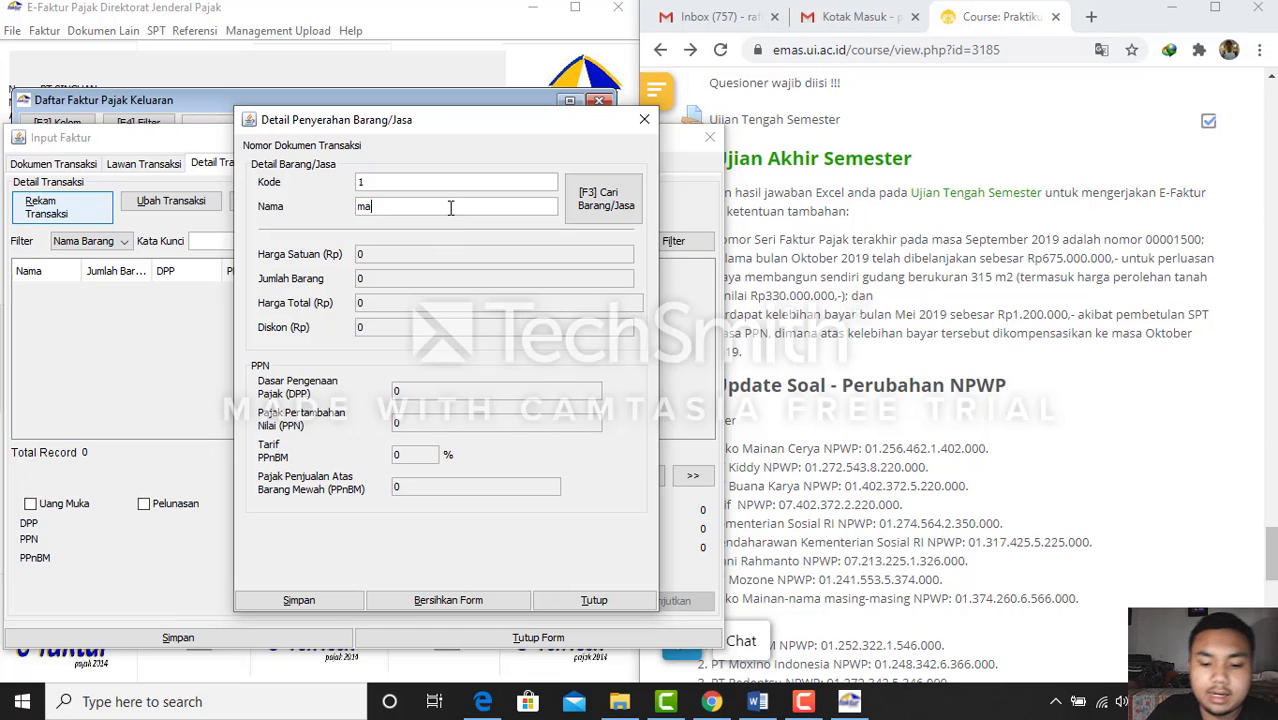
key("Return")
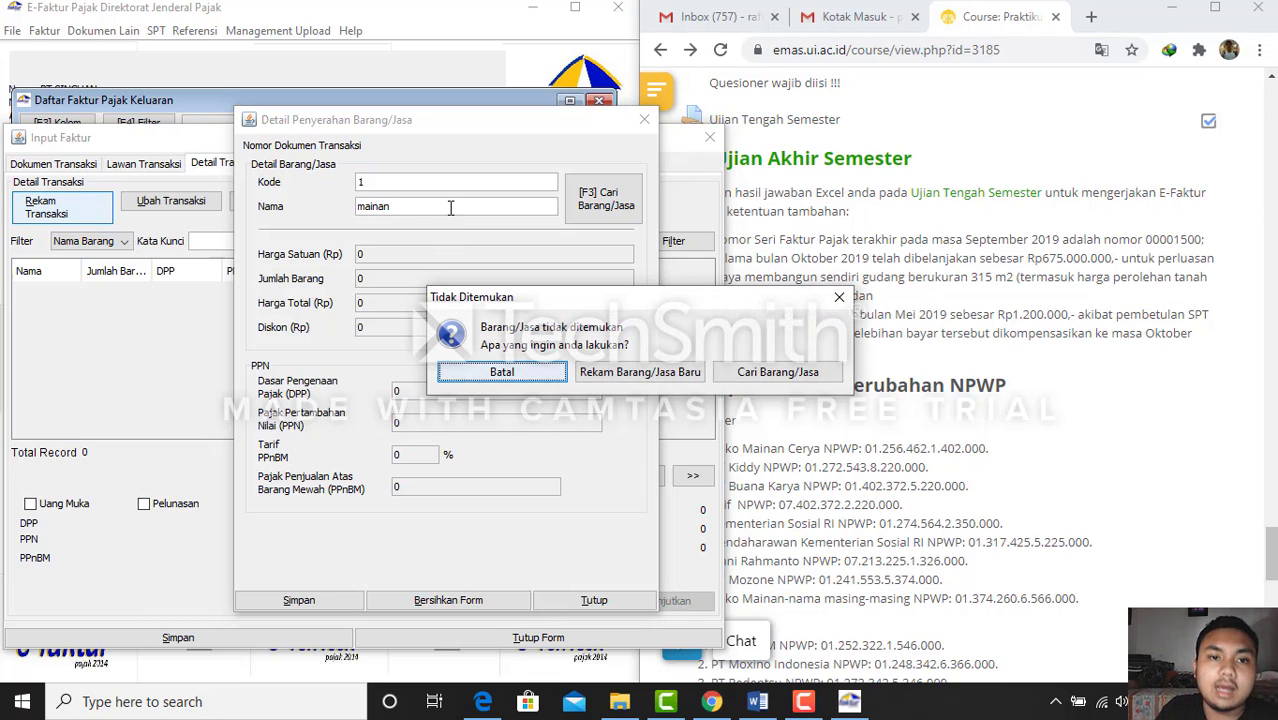
left_click(622, 376)
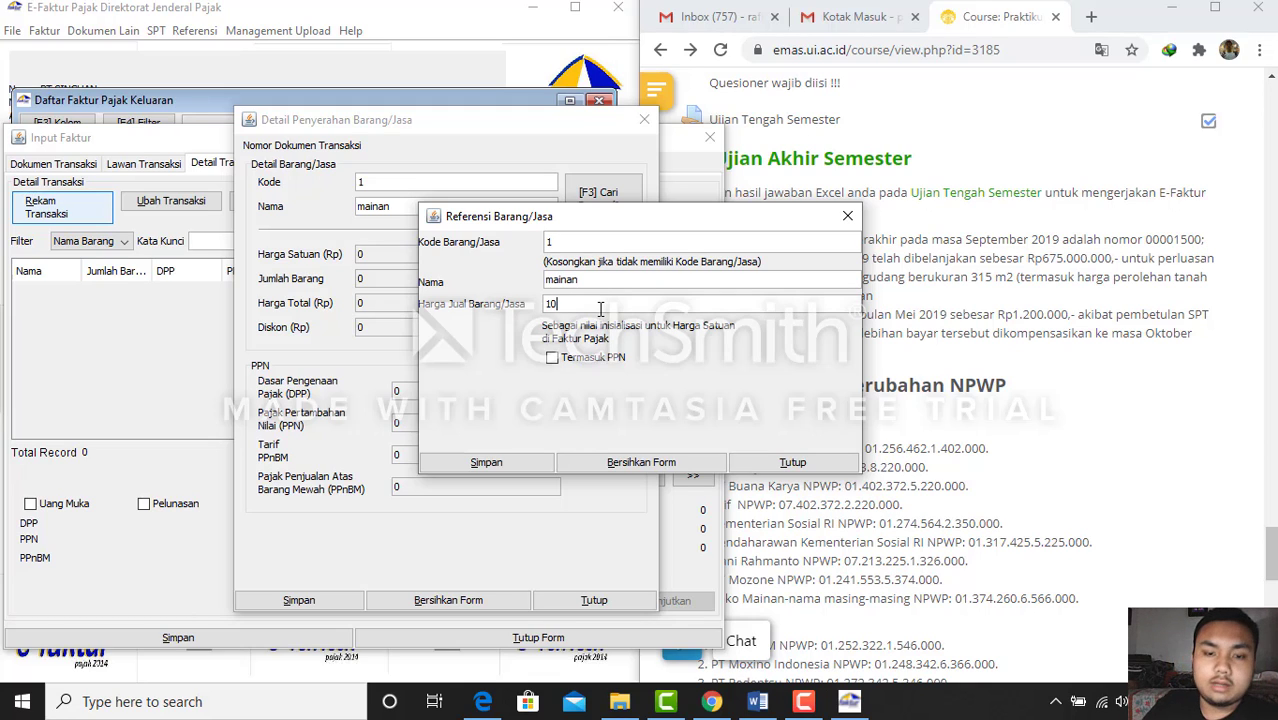
left_click(489, 465)
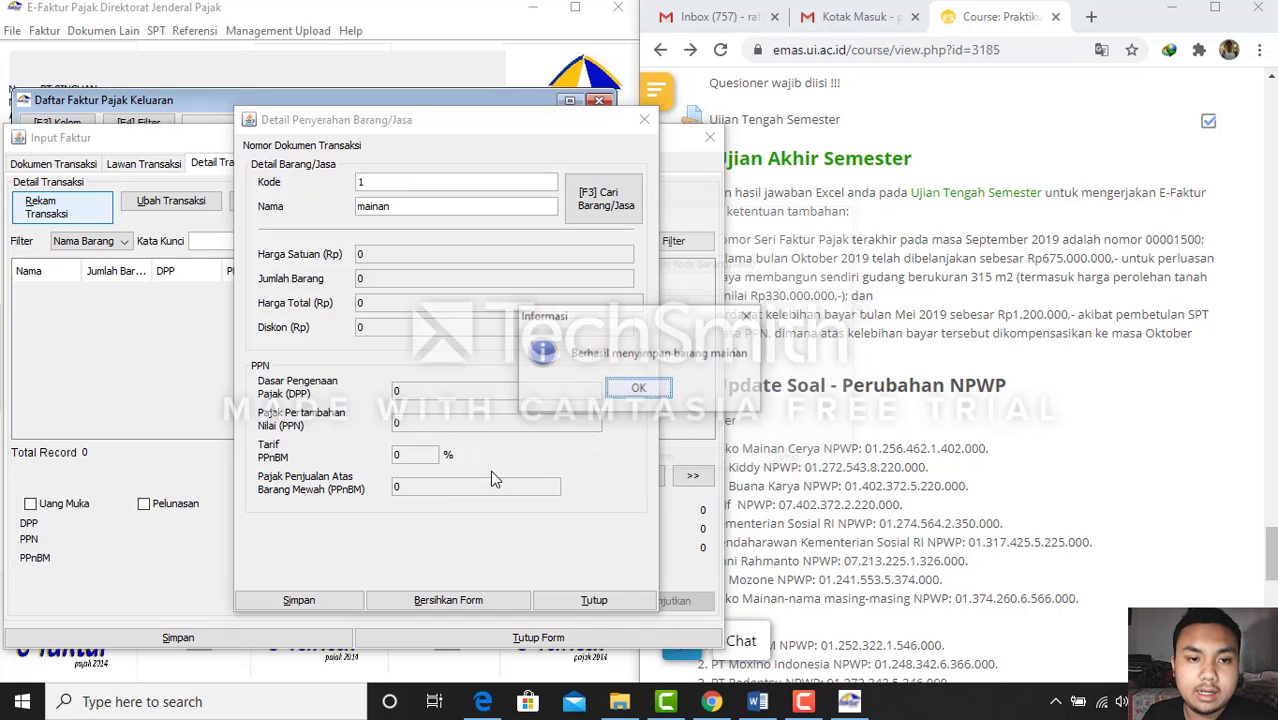
left_click(612, 387)
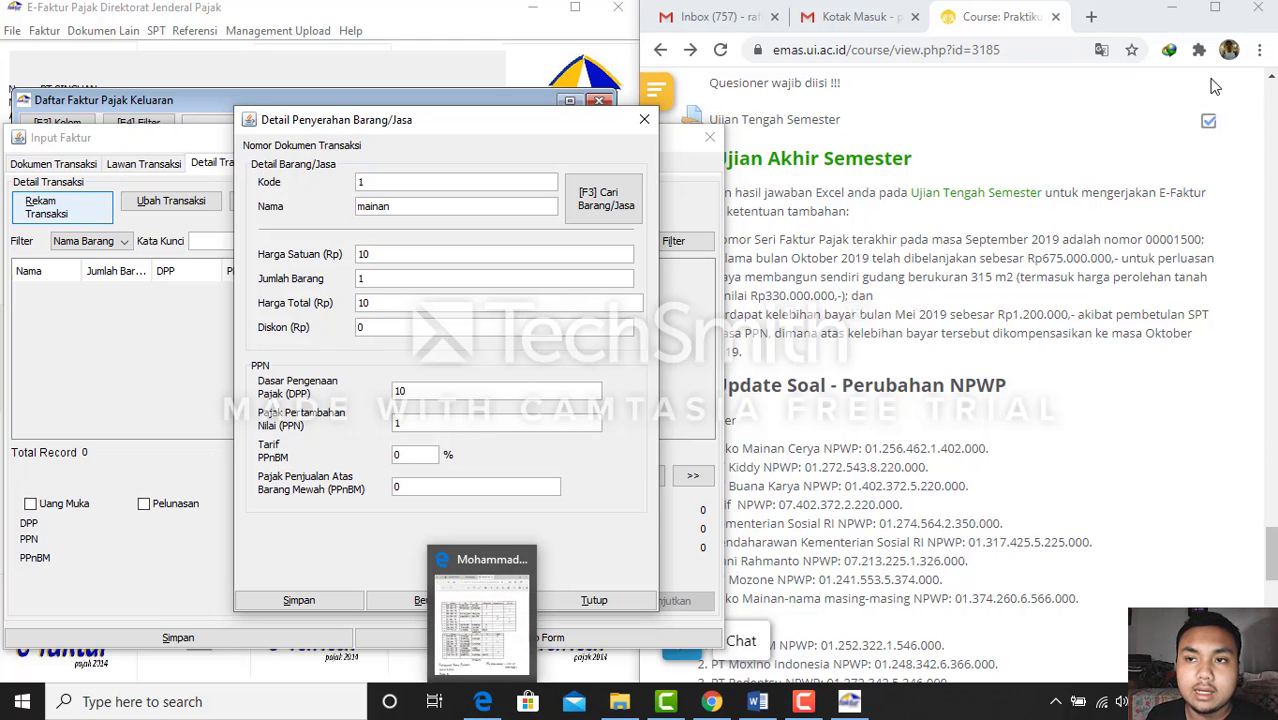
Dock the handwritten answer sheet PDF on the right half of the screen
left_click(1173, 17)
left_click(1173, 17)
left_click(482, 701)
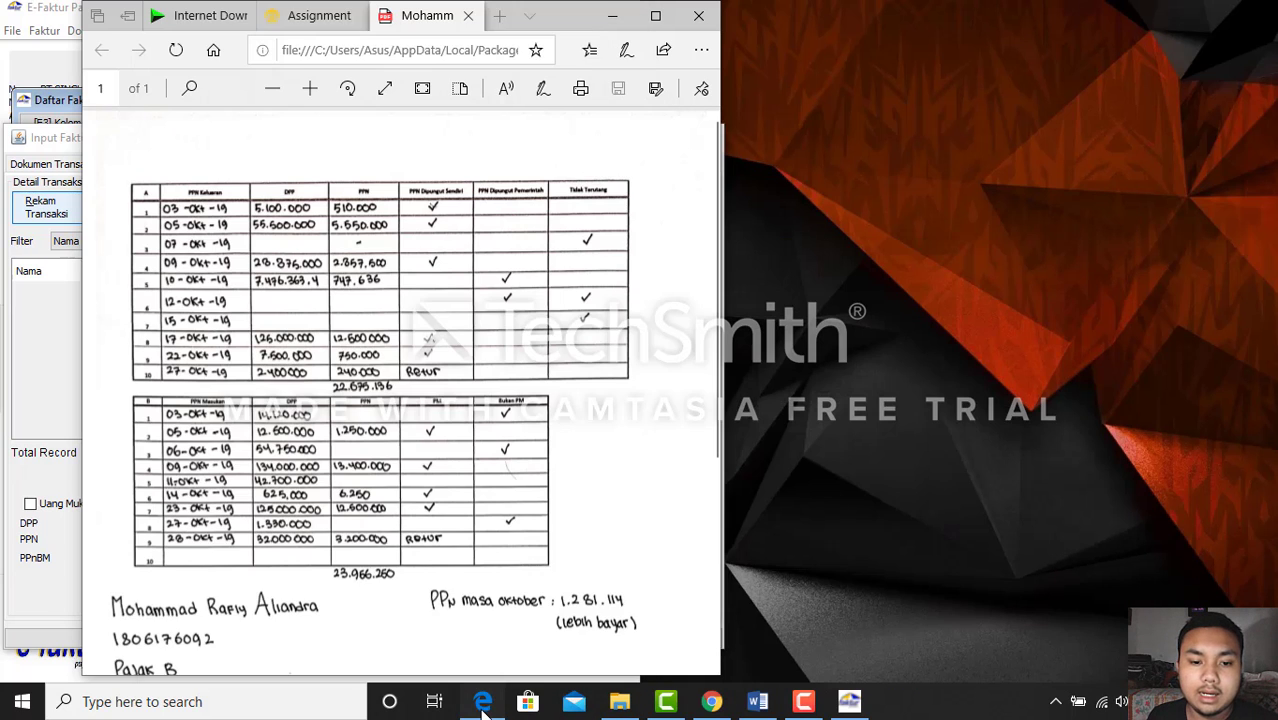
key("super+Right")
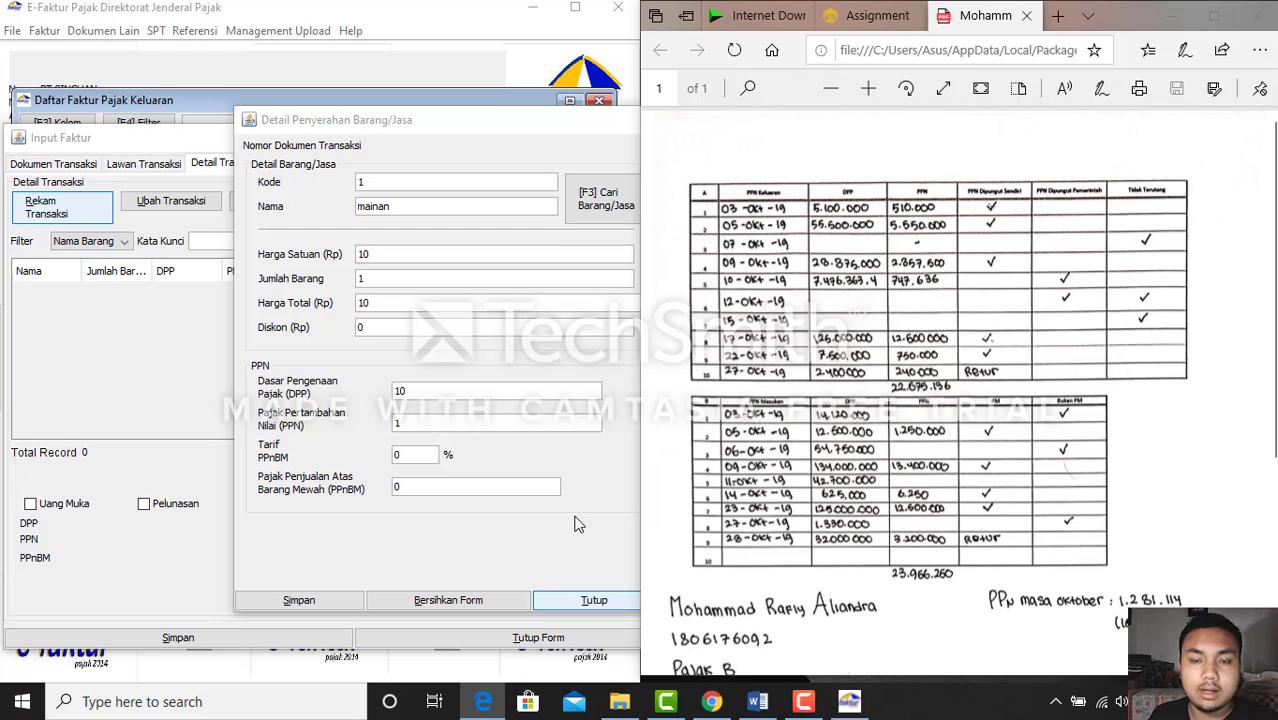
Set the mainan line's DPP to 5,100,000 (PPN 510,000) and save it to the invoice
left_click(415, 258)
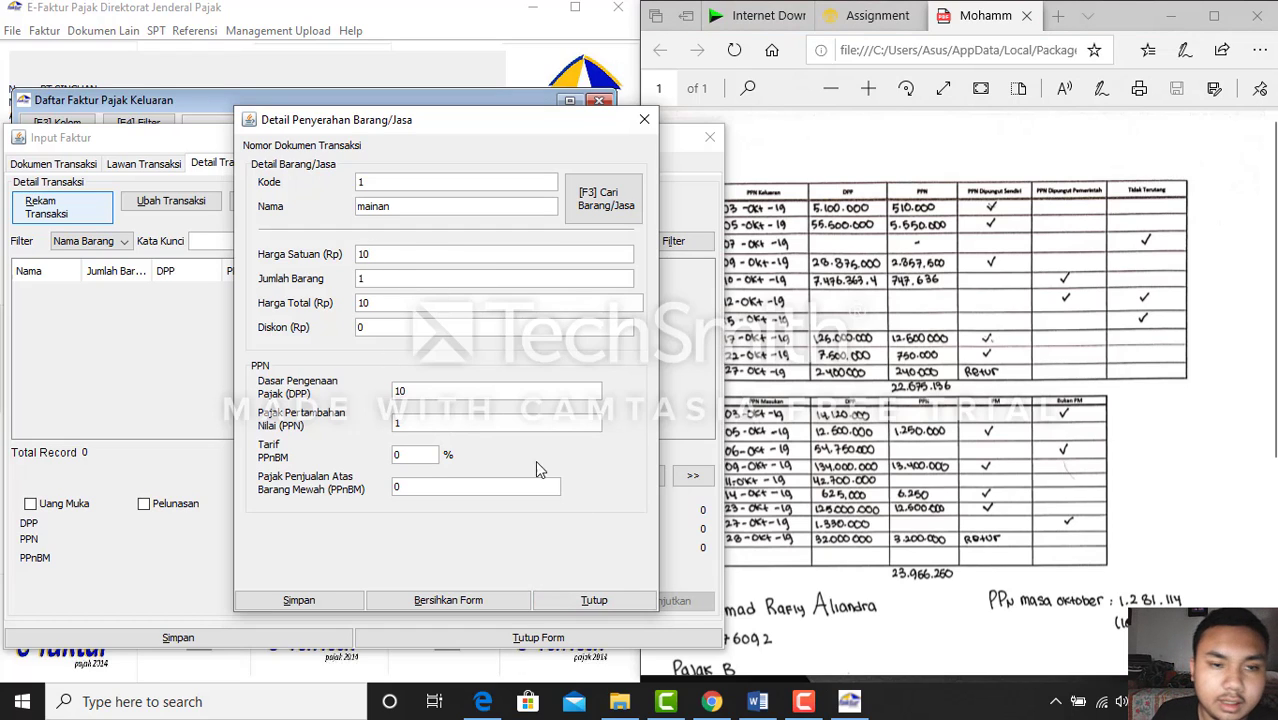
left_click(446, 395)
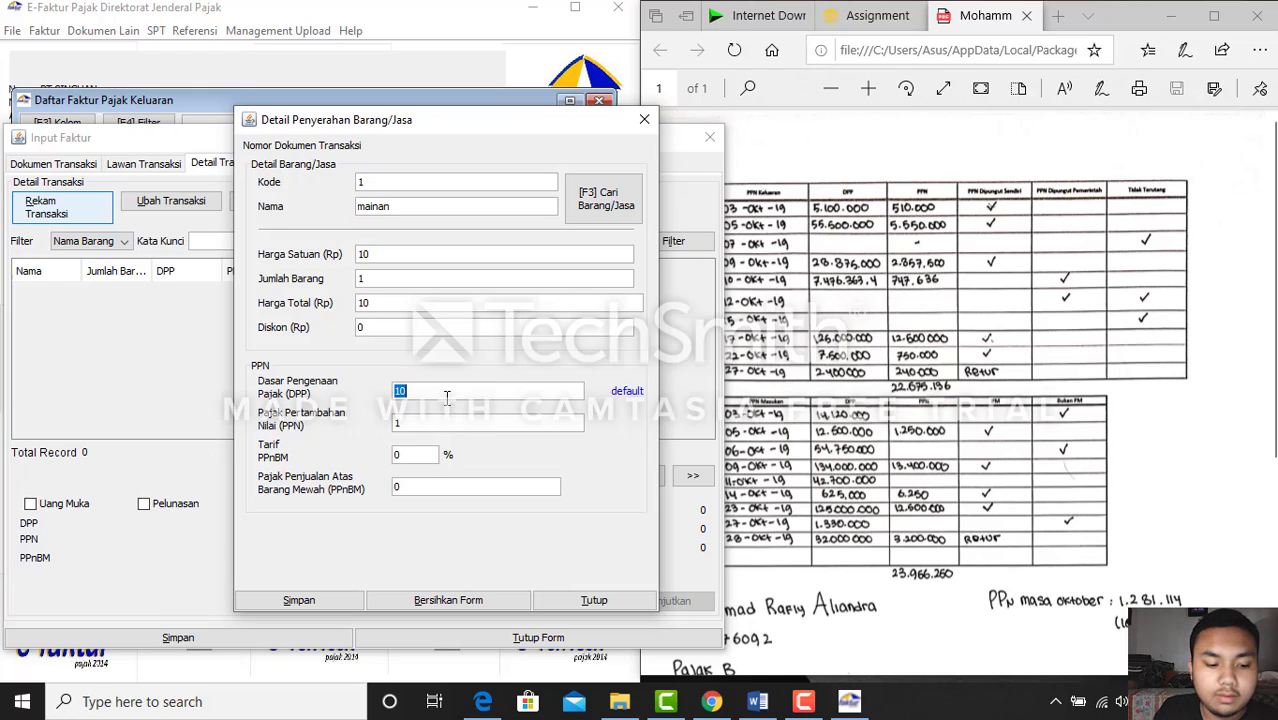
type("5100")
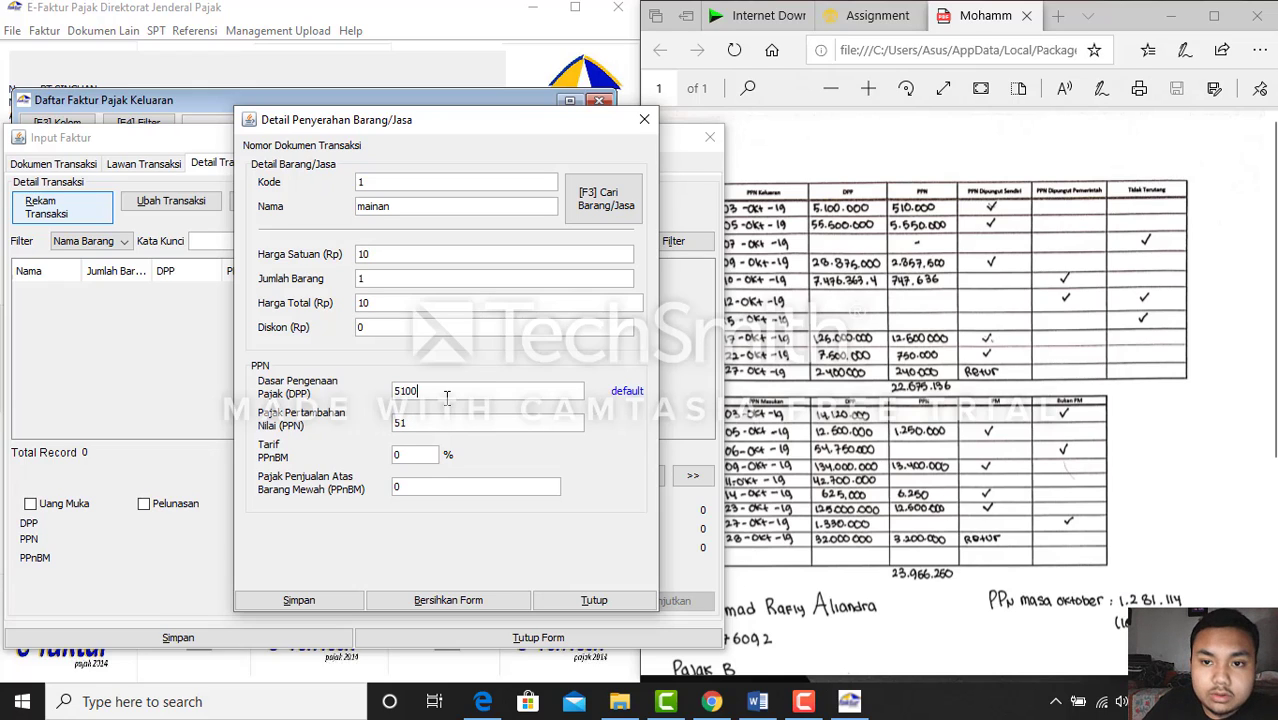
type("000")
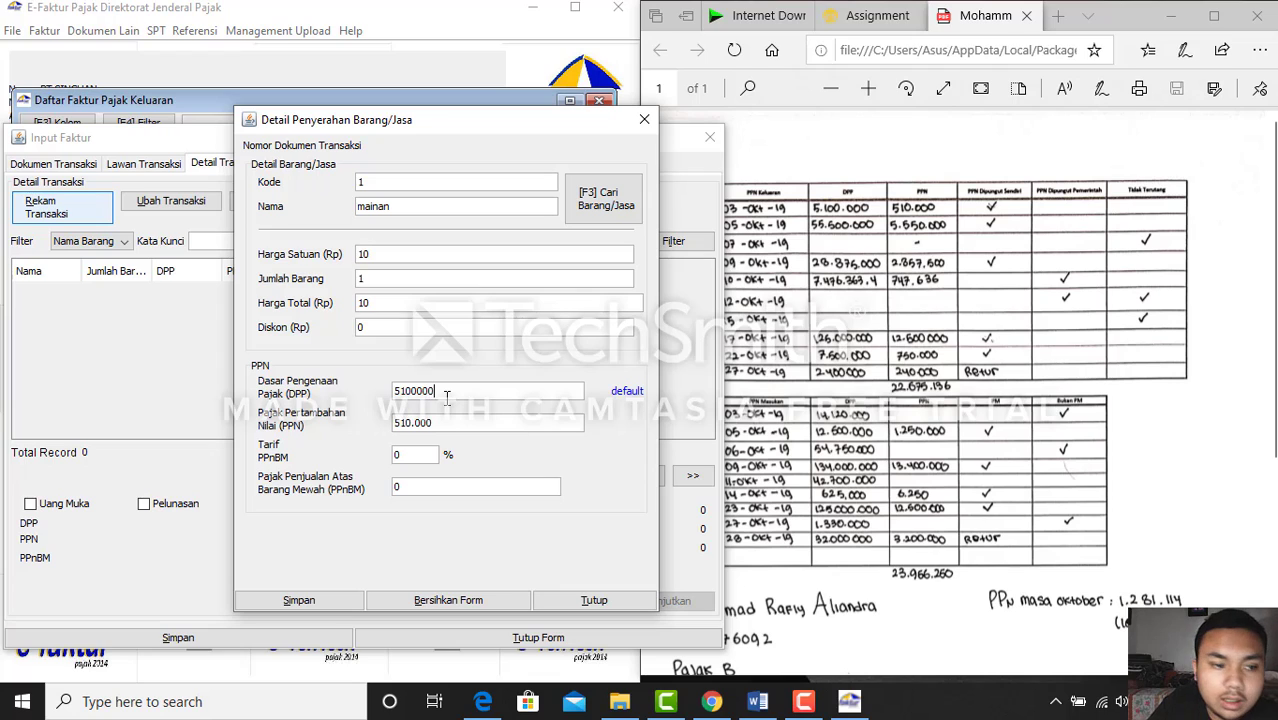
key("Tab")
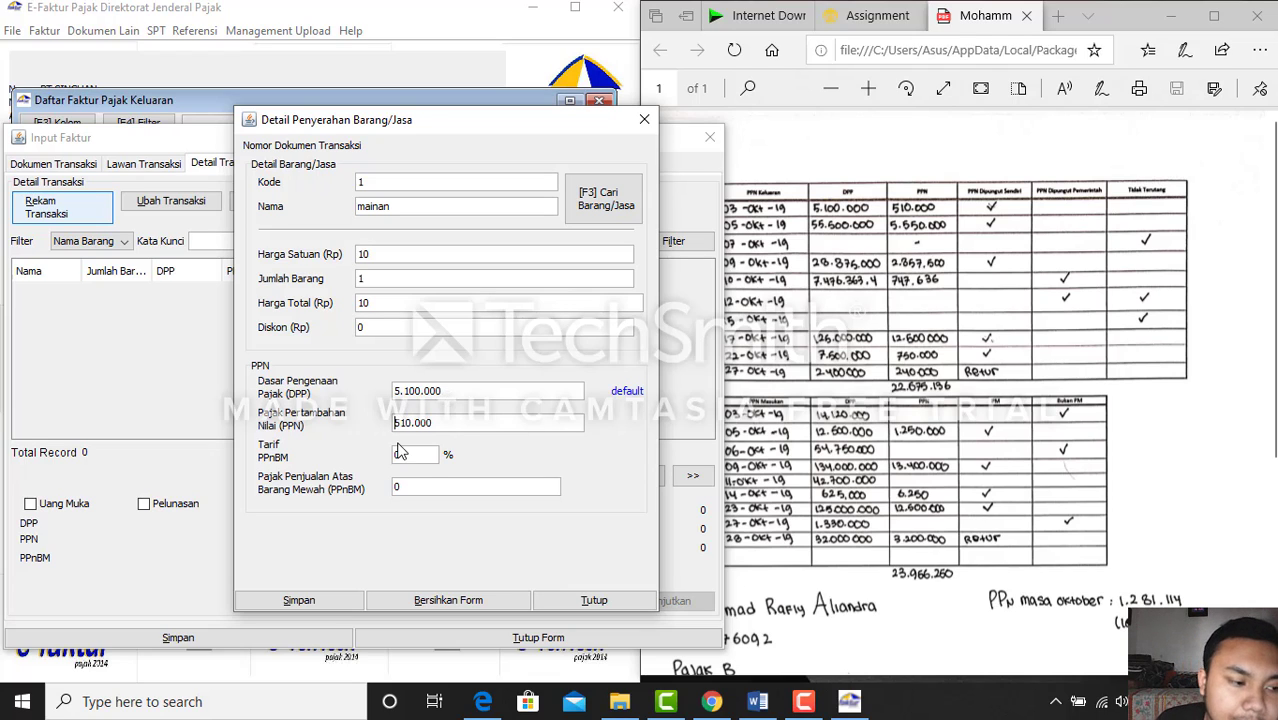
left_click(318, 607)
Decline another goods line, save the first invoice, and start a new one numbered 00001502
left_click(490, 390)
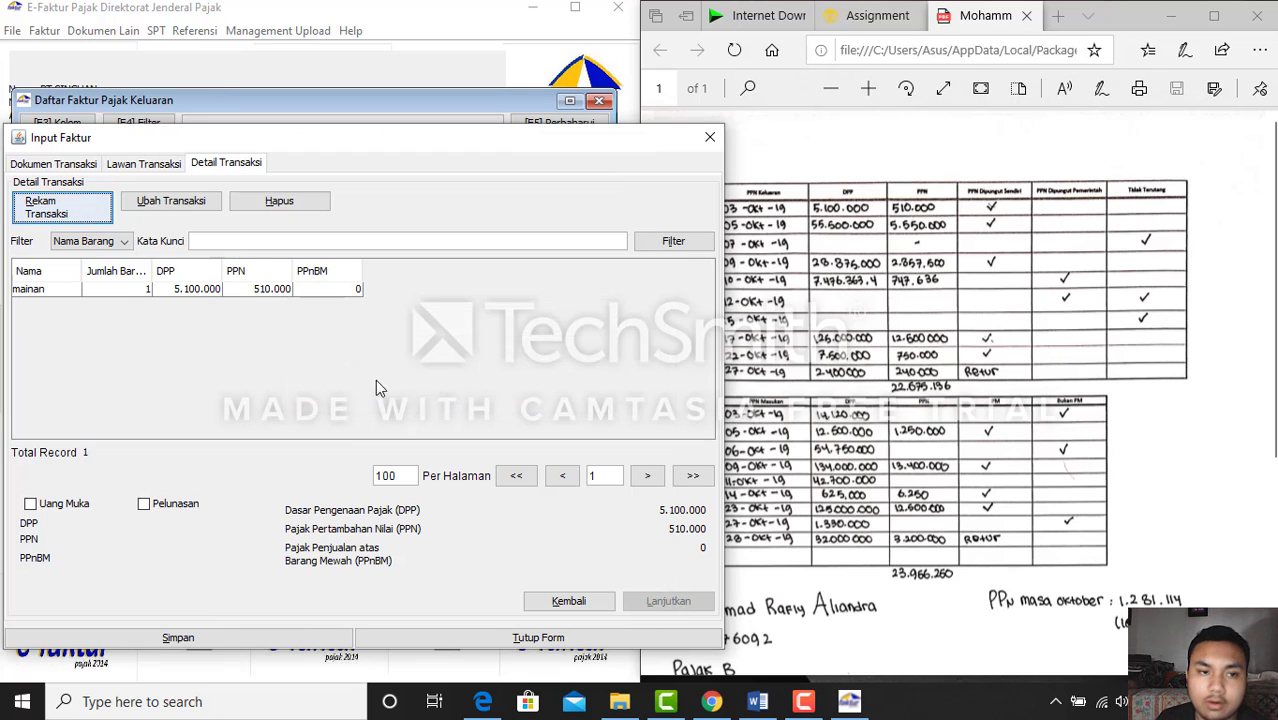
left_click(212, 289)
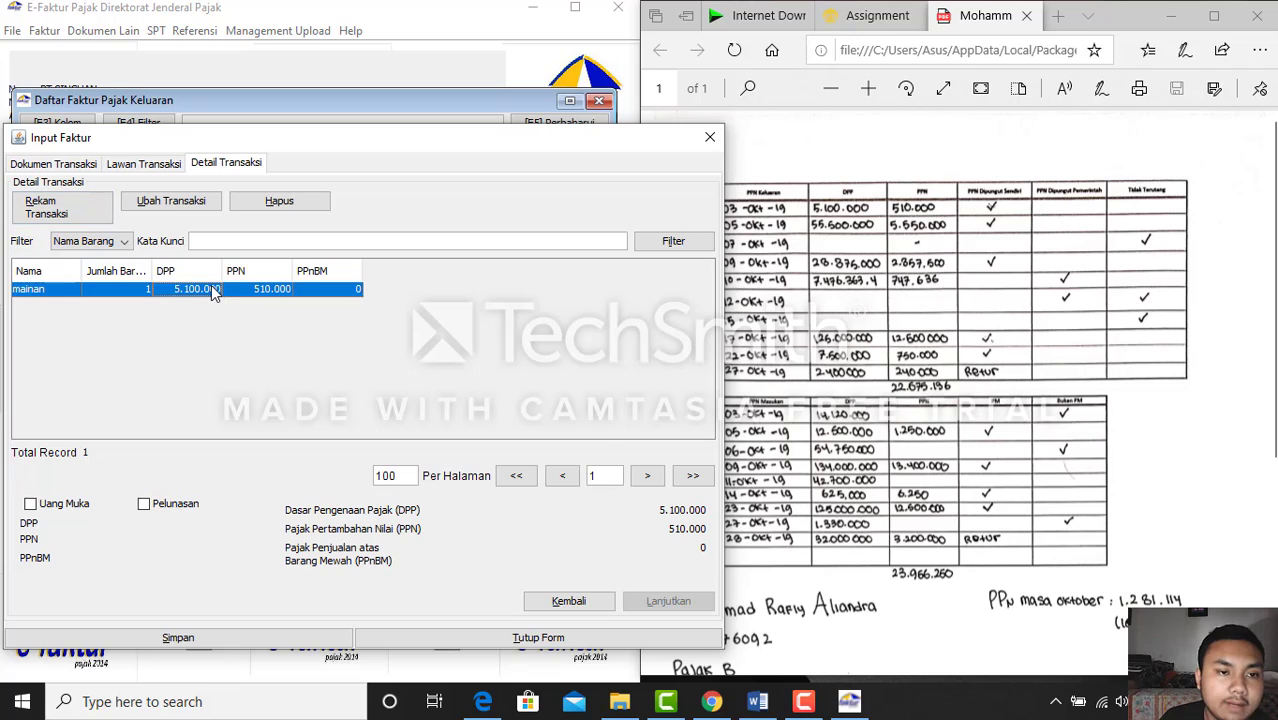
left_click(303, 638)
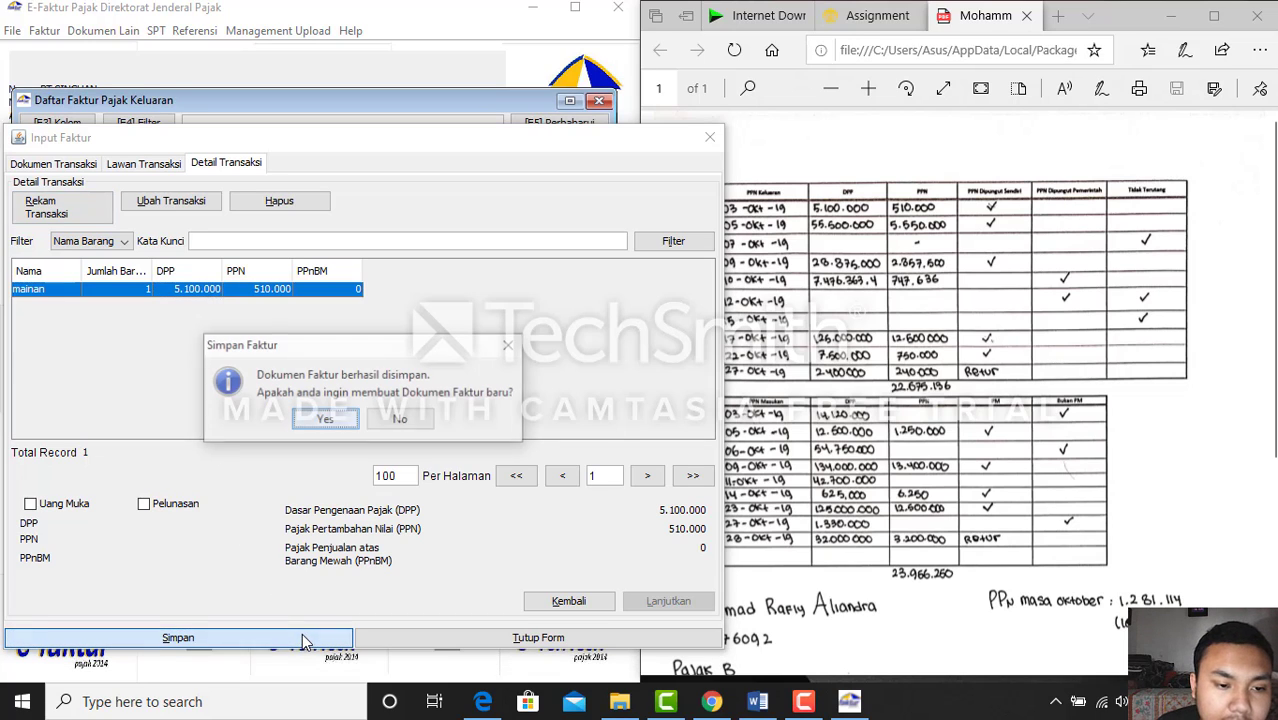
left_click(325, 420)
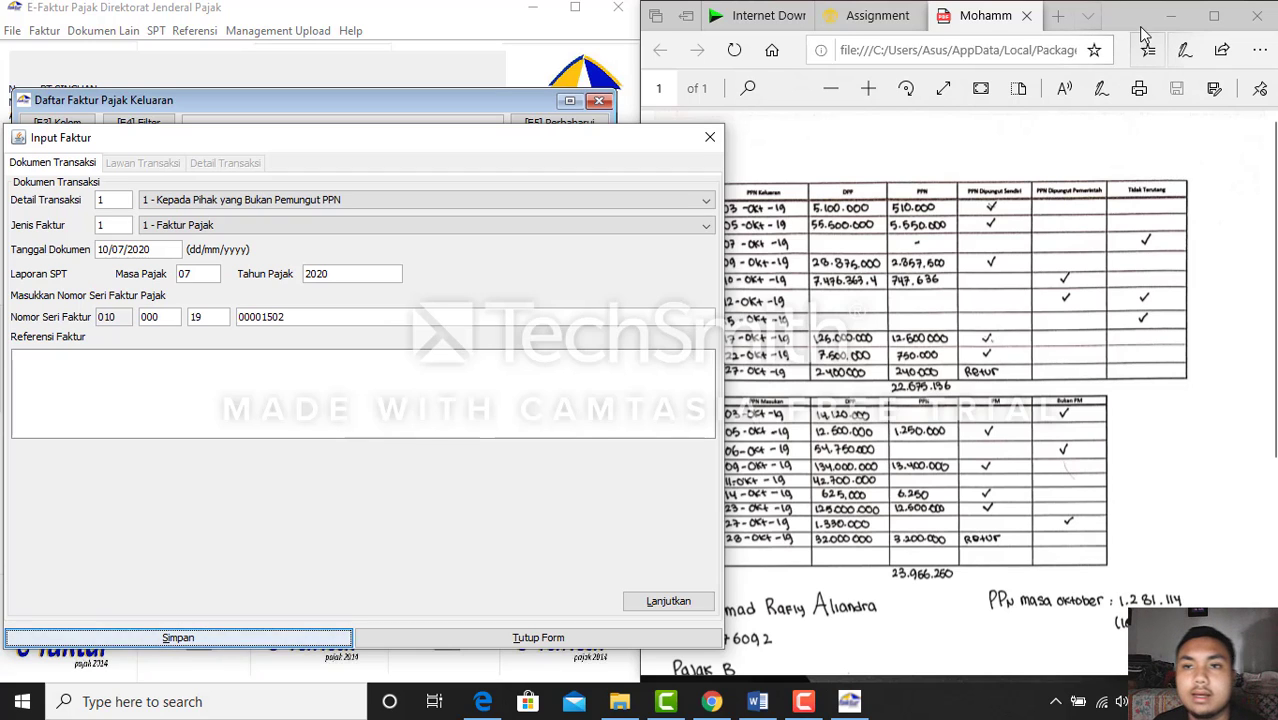
Reload the assignment page and check the Word assignment for the next sale
left_click(876, 22)
left_click(876, 22)
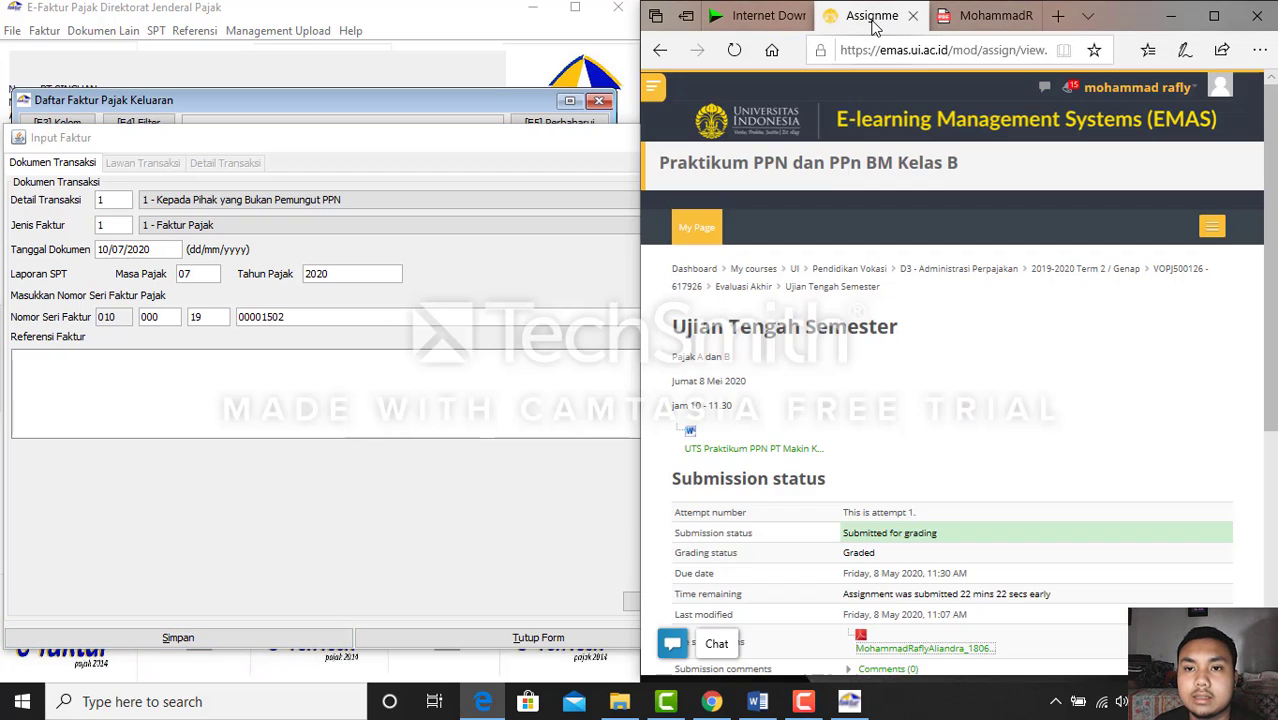
left_click(734, 50)
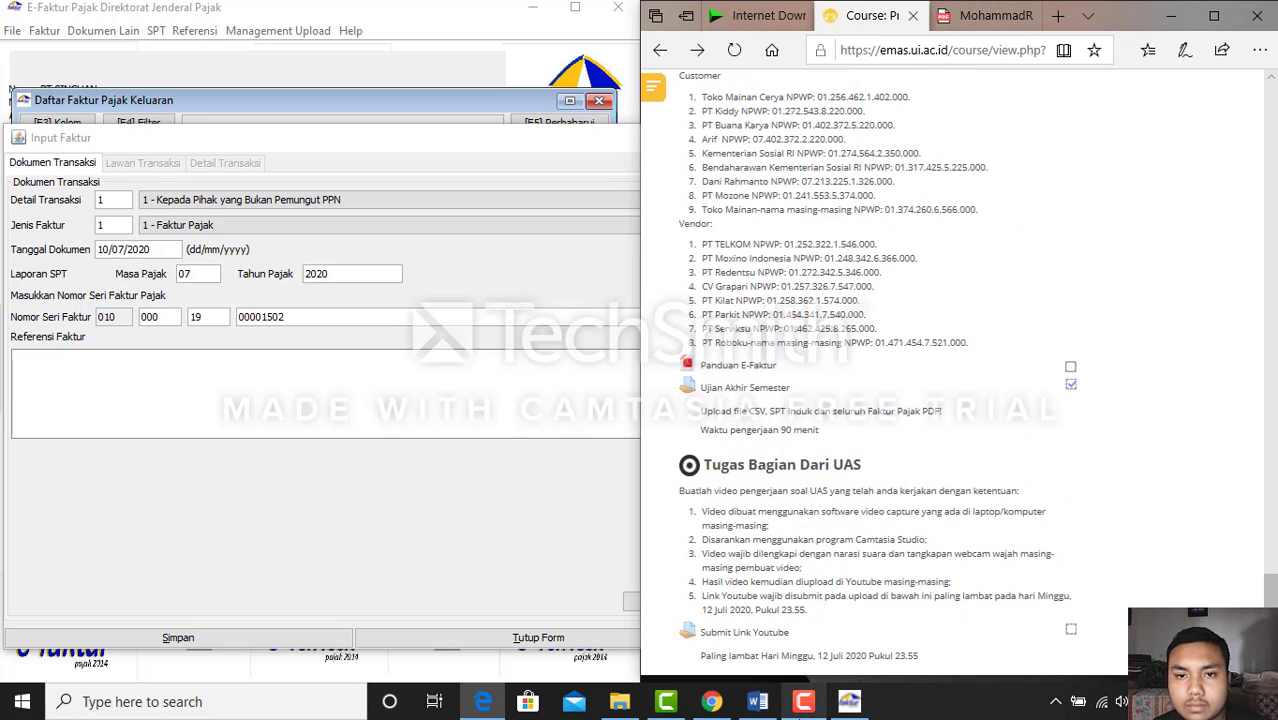
left_click(760, 703)
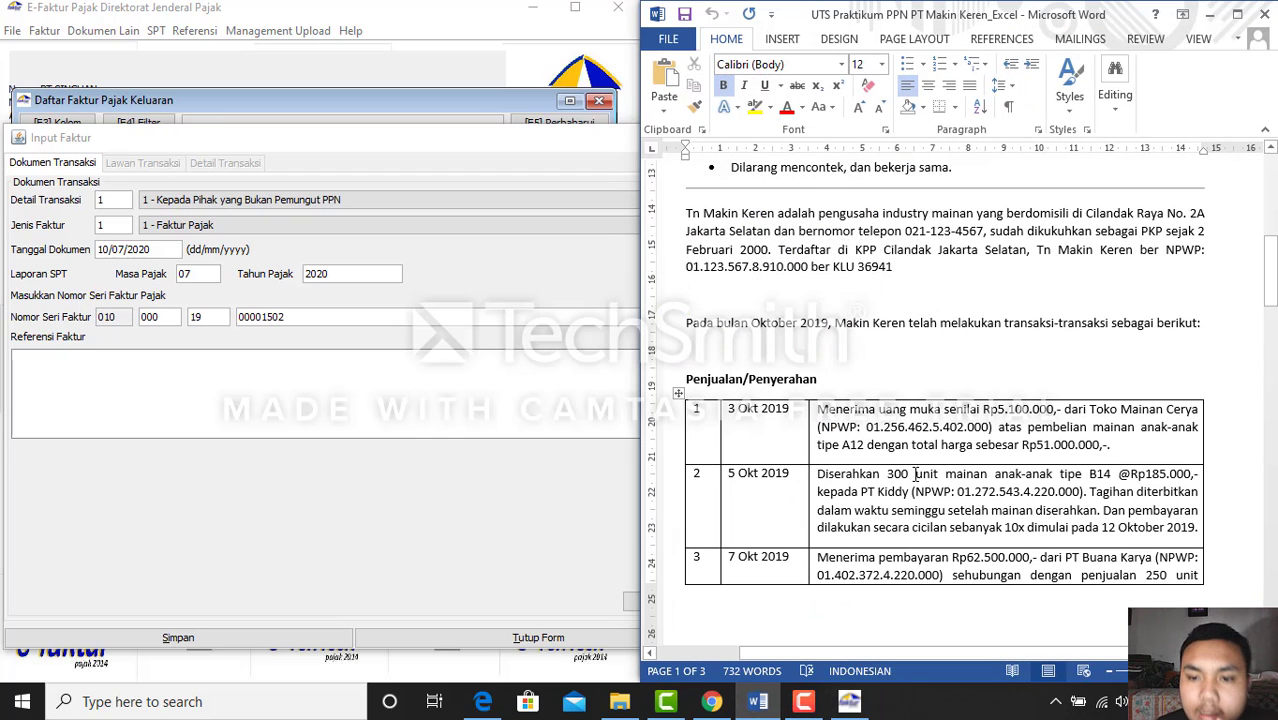
Date the invoice 05/10/2019 with tax period 10/2019 and continue to buyer details
left_click(157, 248)
key("ctrl+a")
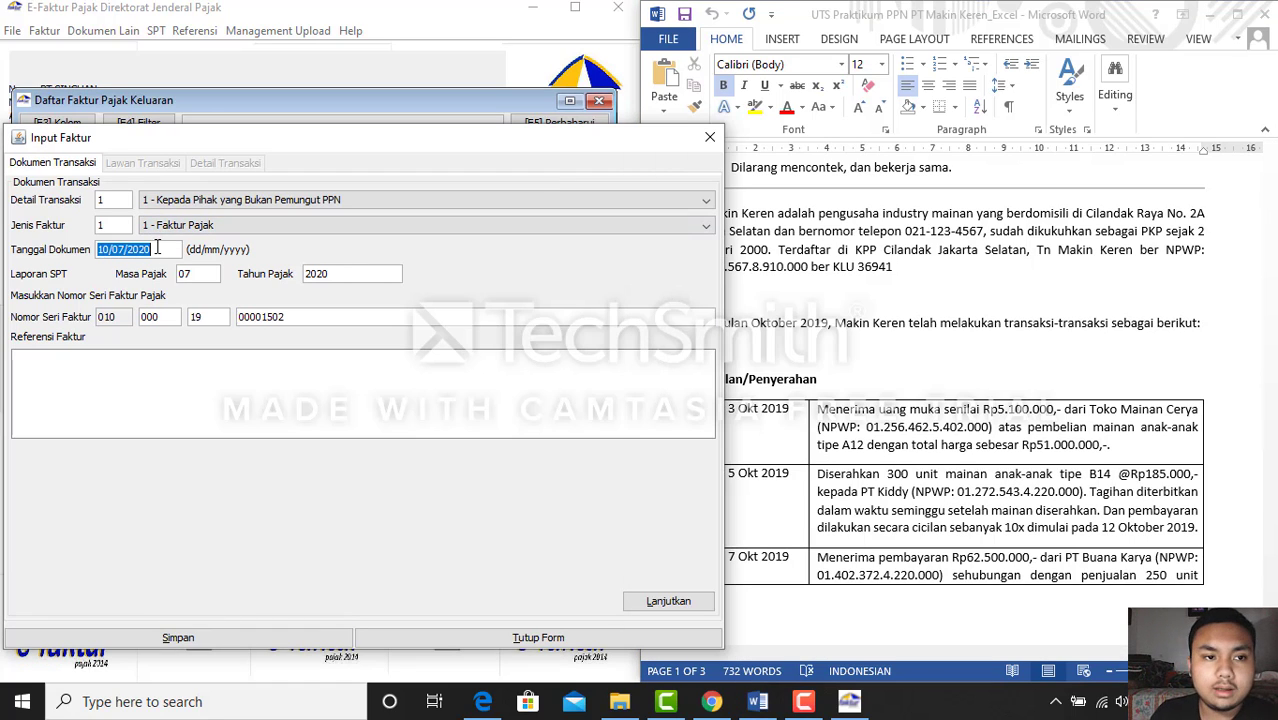
key("BackSpace")
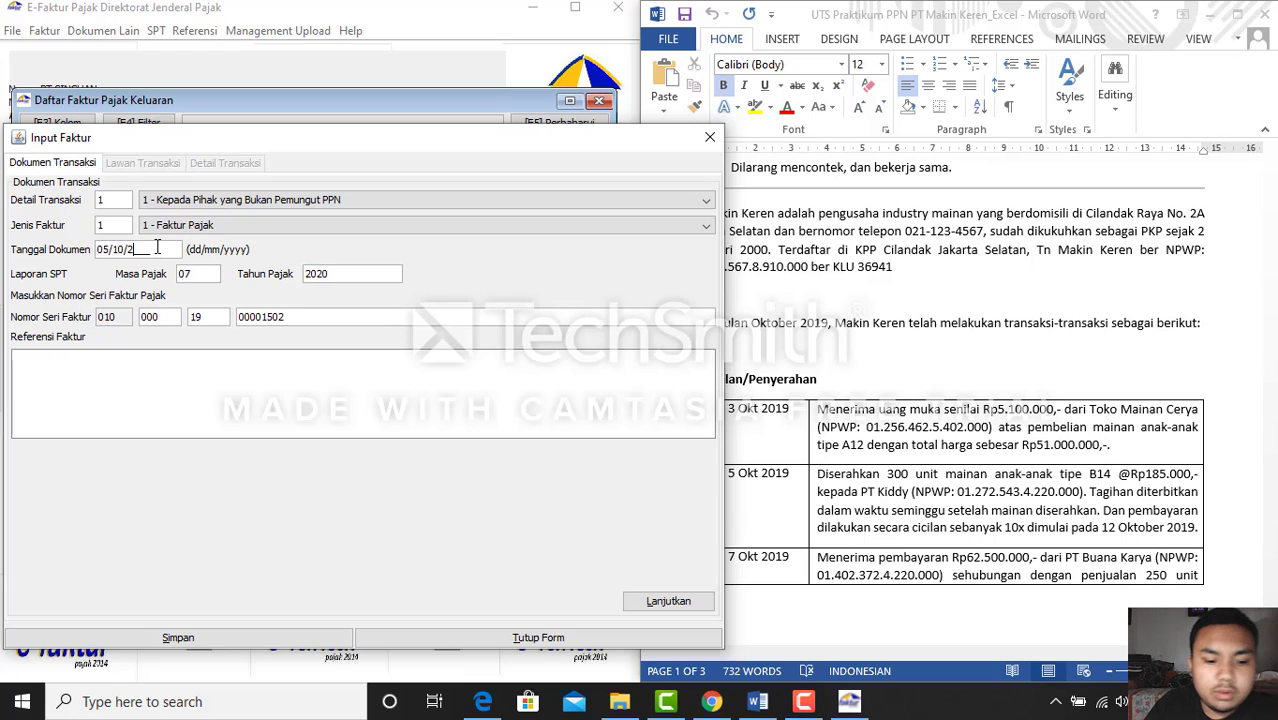
type("019")
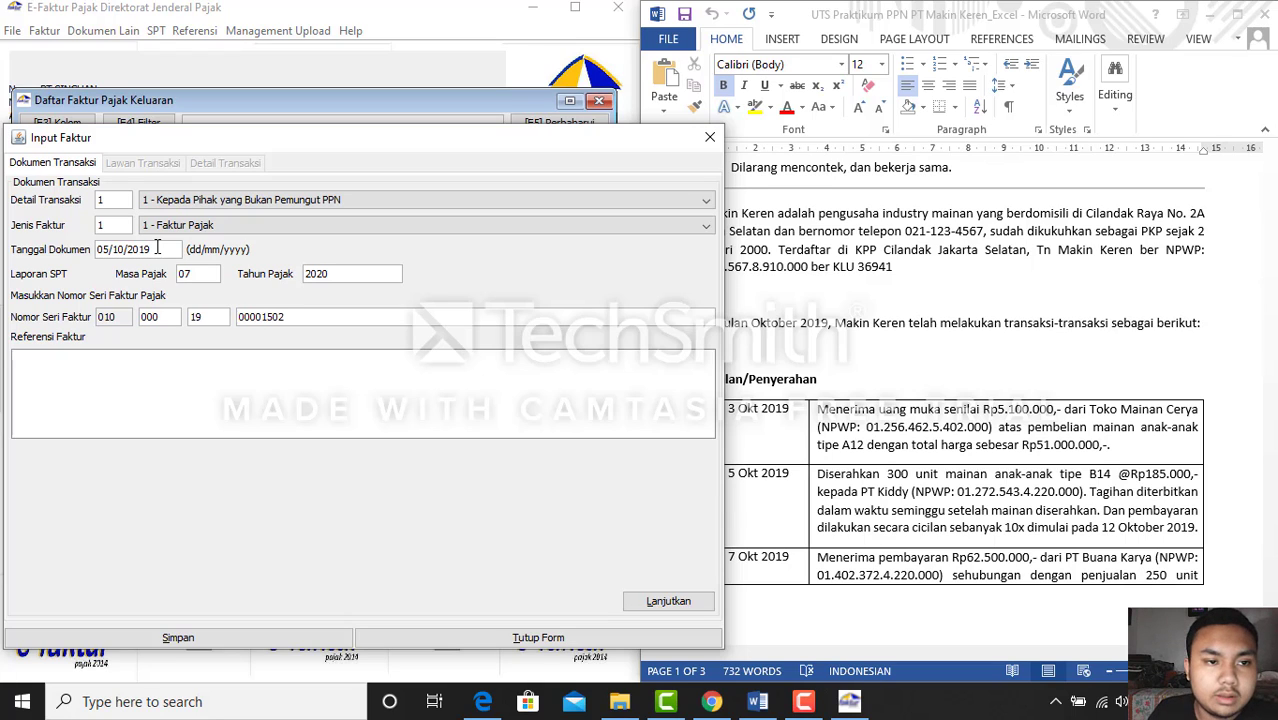
left_click(665, 600)
Bring up the course page listing customer NPWPs
left_click(976, 484)
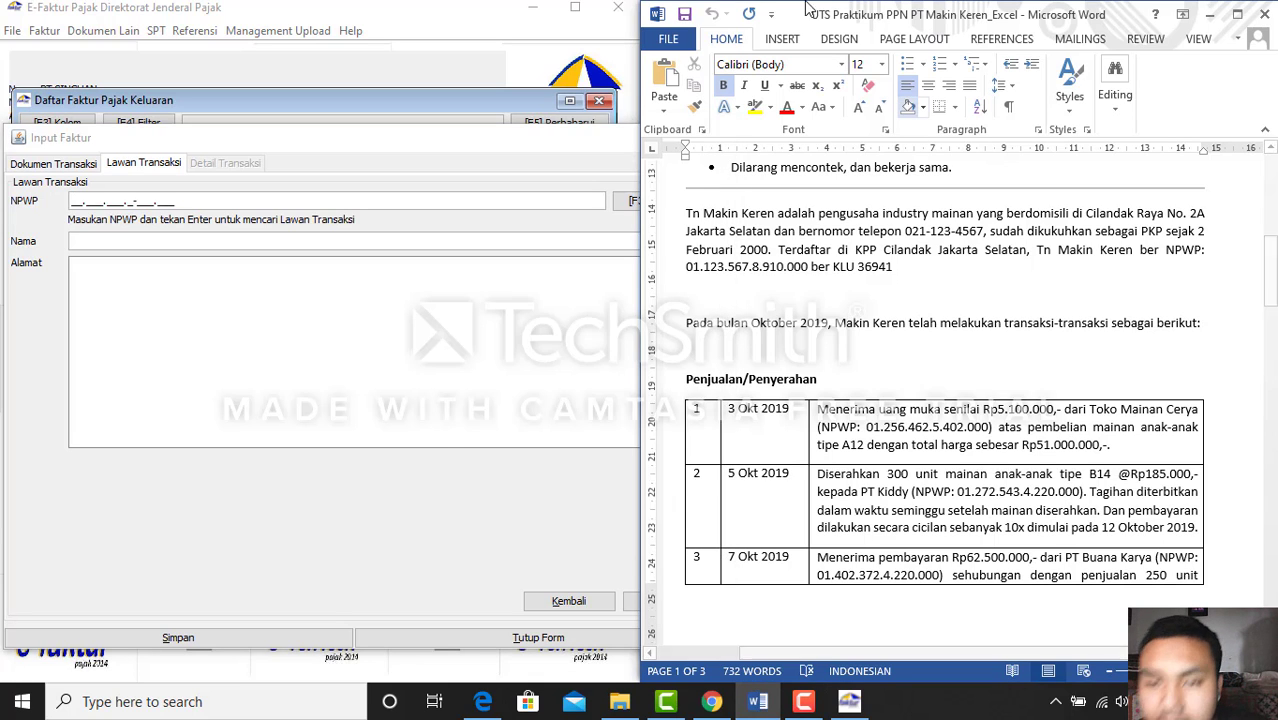
left_click(1208, 15)
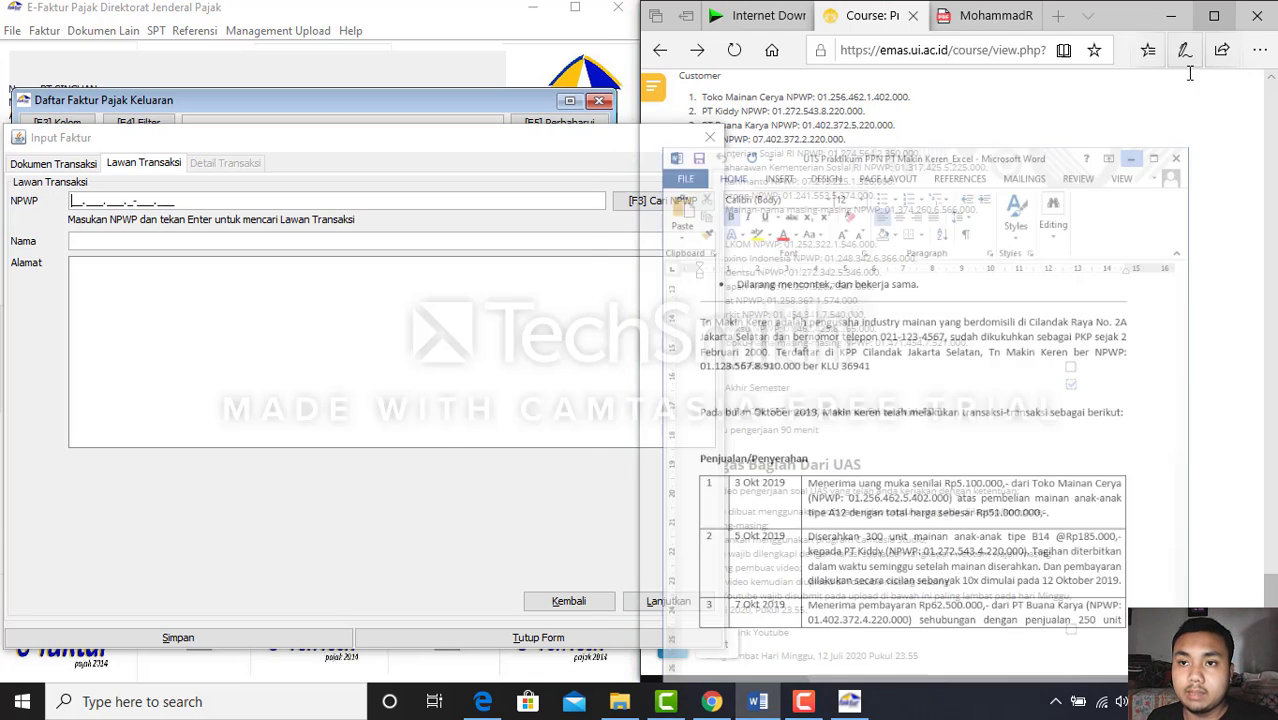
left_click(1020, 316)
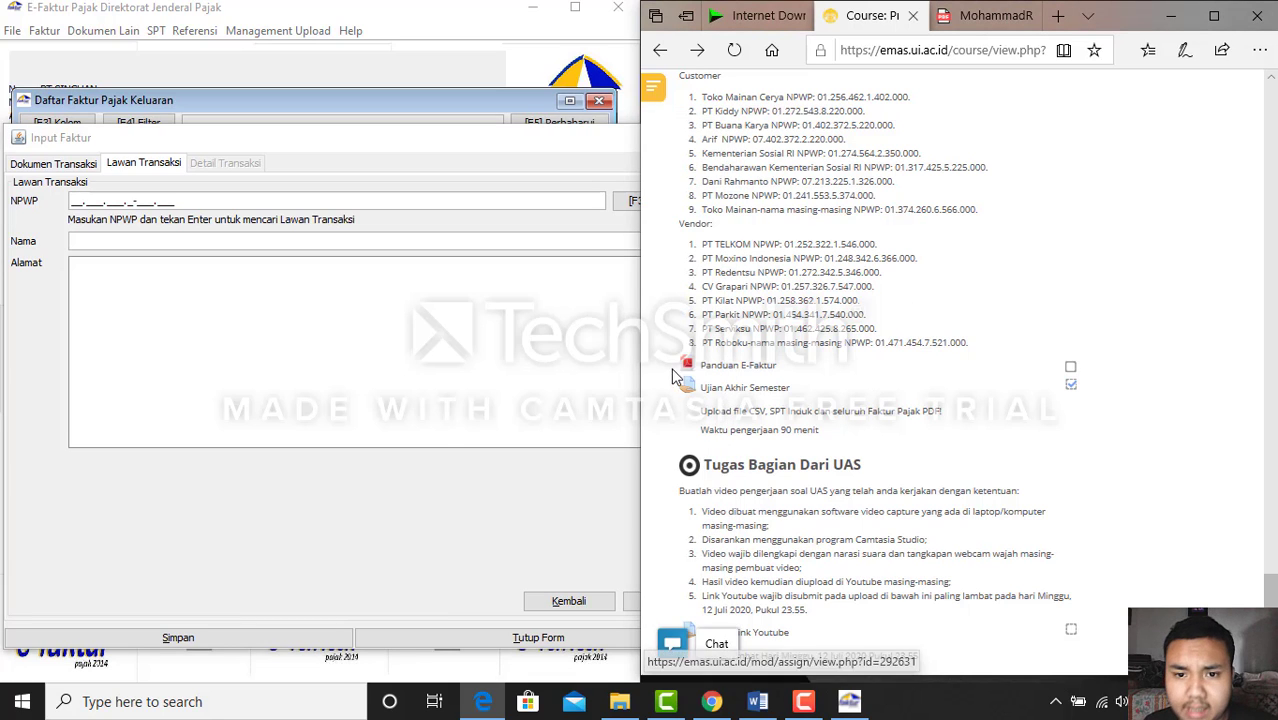
scroll(769, 232, "up", 2)
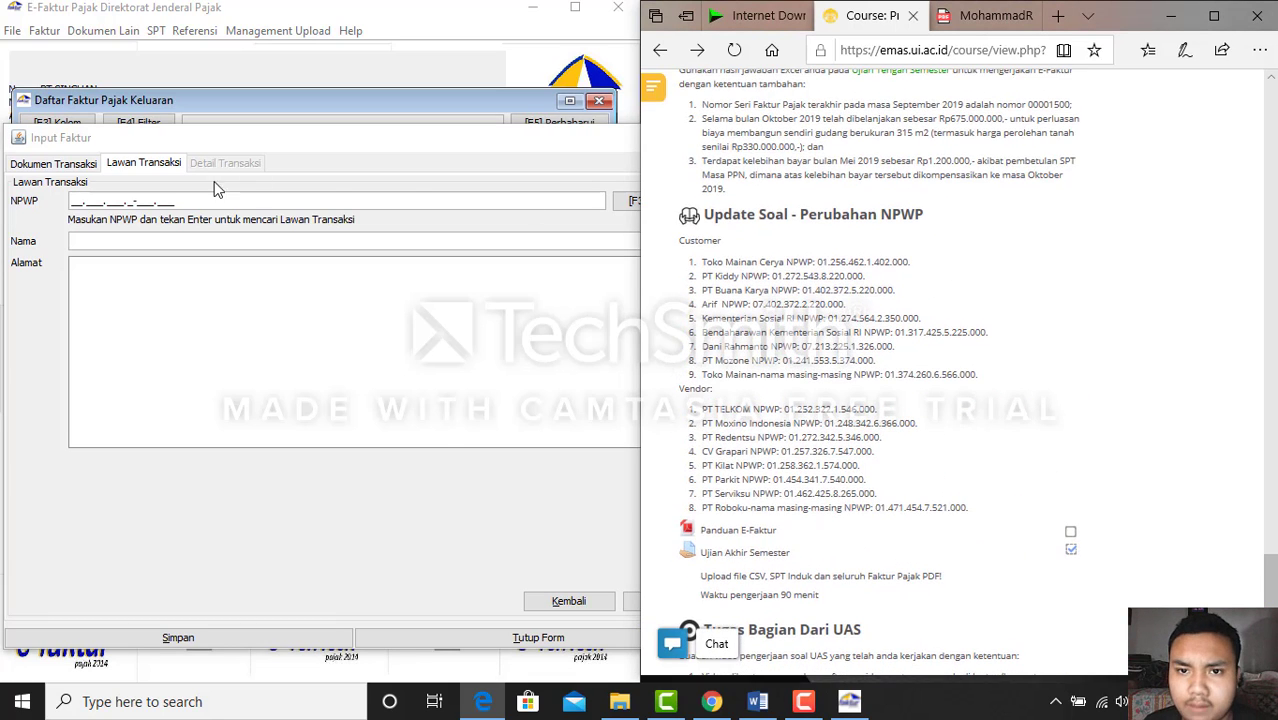
Enter PT Kiddy's NPWP, name and a dash address, then continue to transaction details
left_click(75, 205)
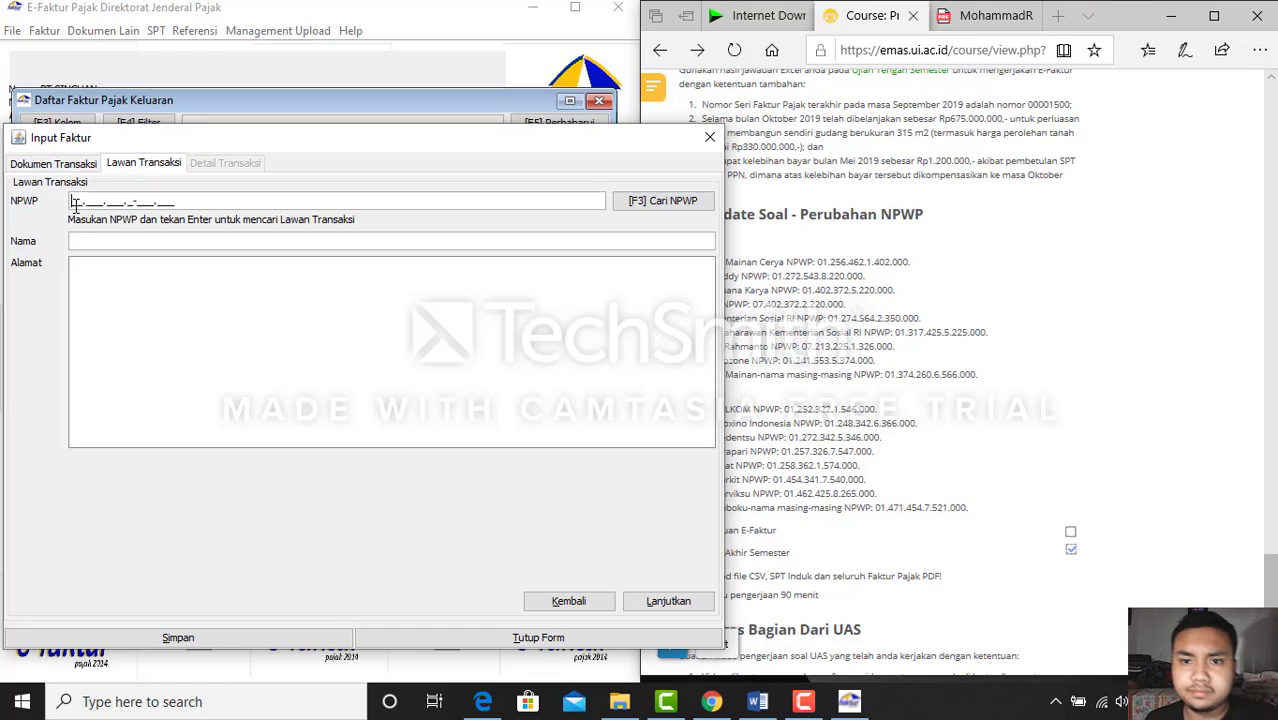
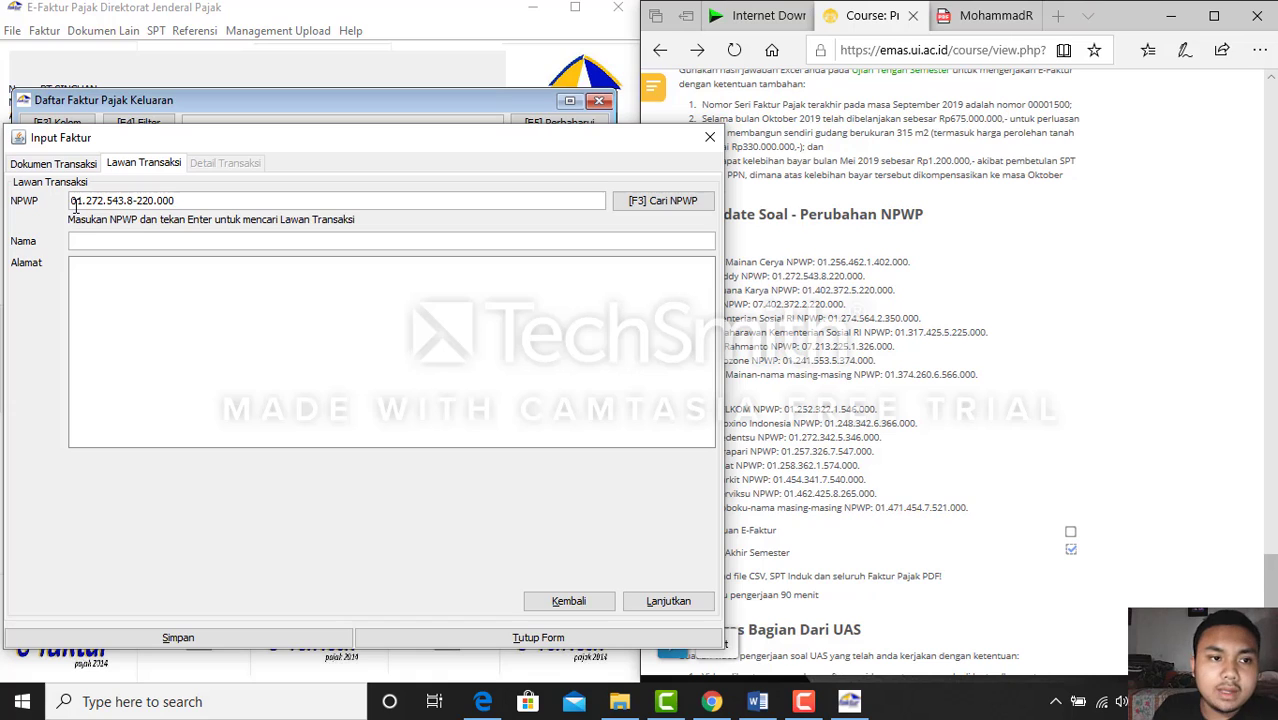
left_click(972, 362)
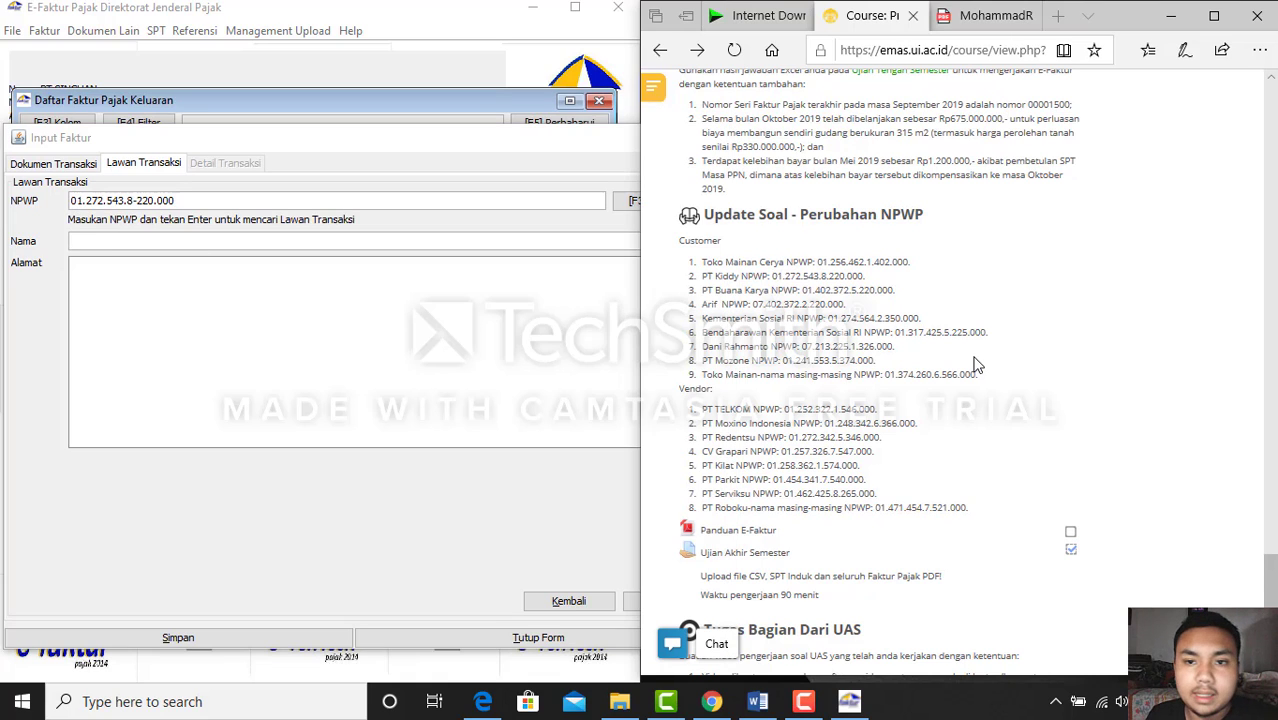
left_click(436, 243)
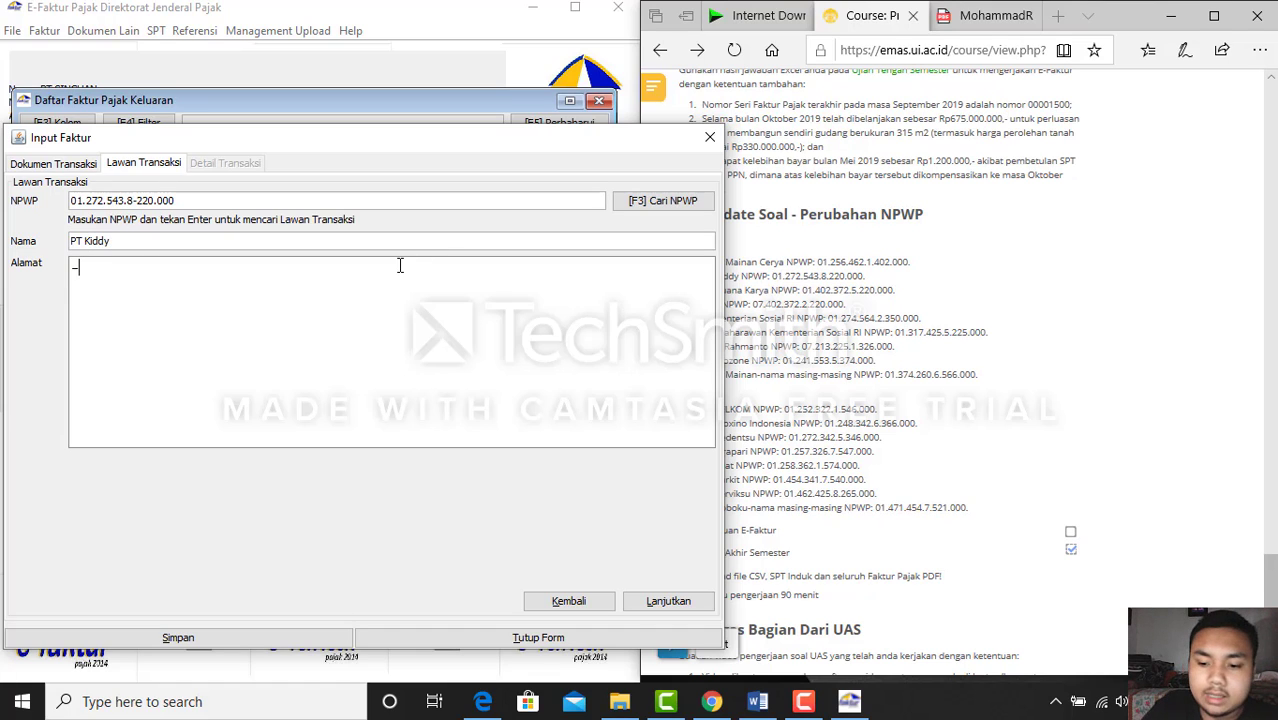
left_click(667, 601)
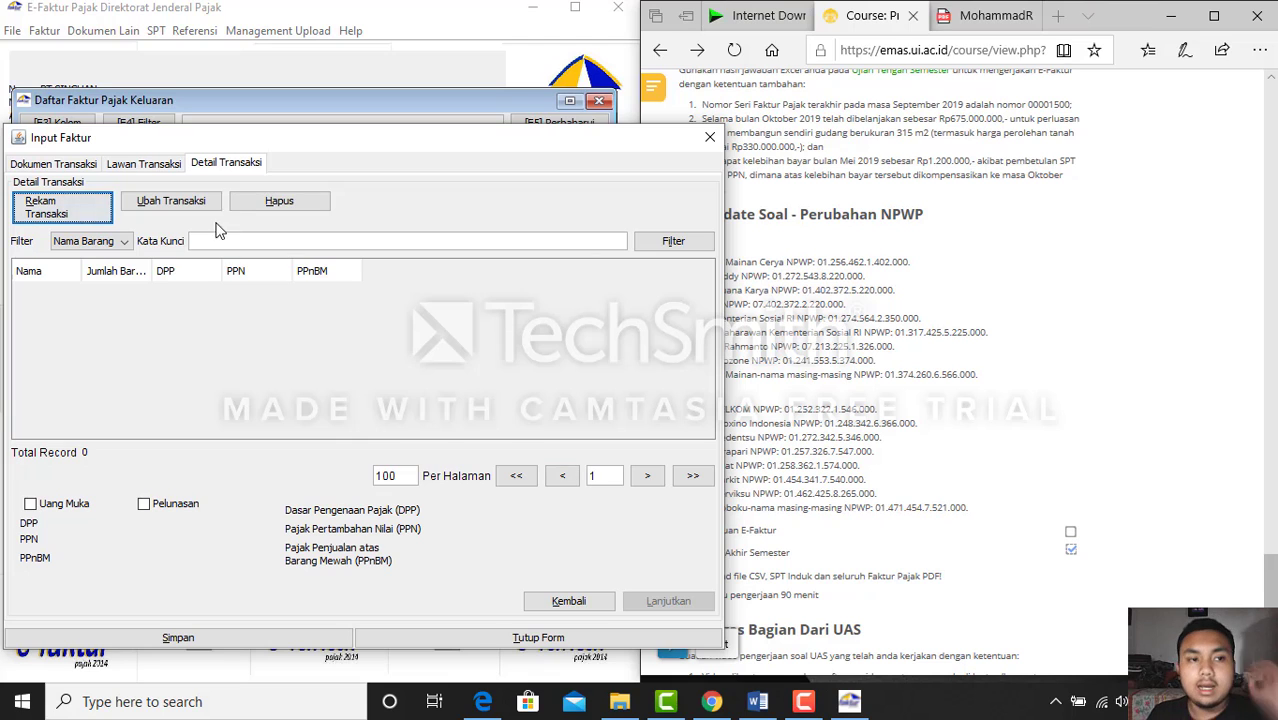
Start a new mainan goods line and consult the assignment sheet and answer PDF
left_click(78, 212)
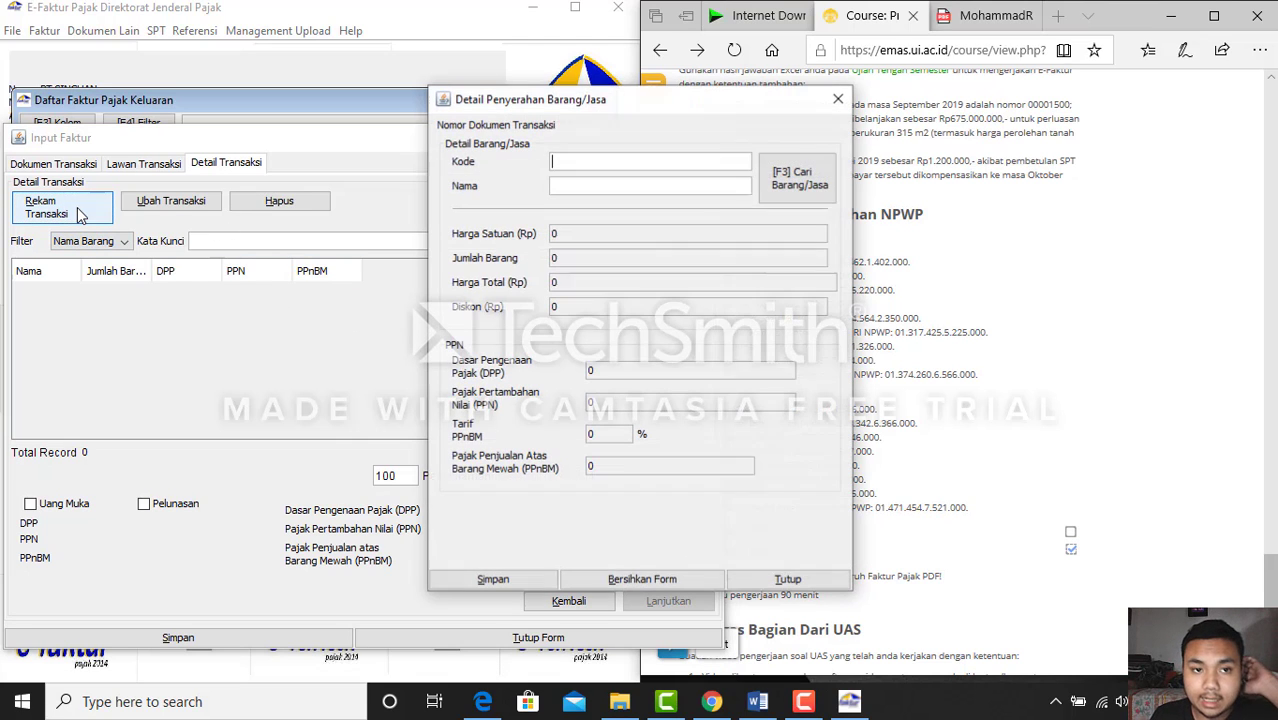
left_click_drag(608, 100, 364, 133)
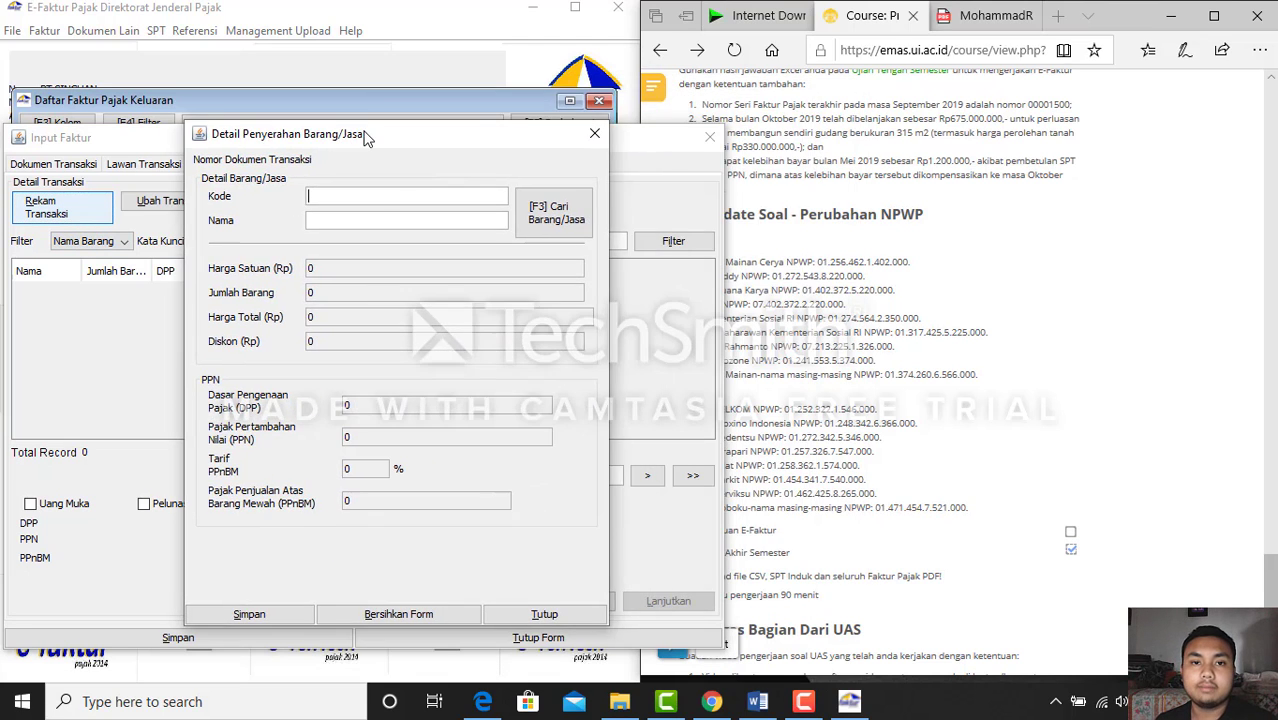
left_click(757, 703)
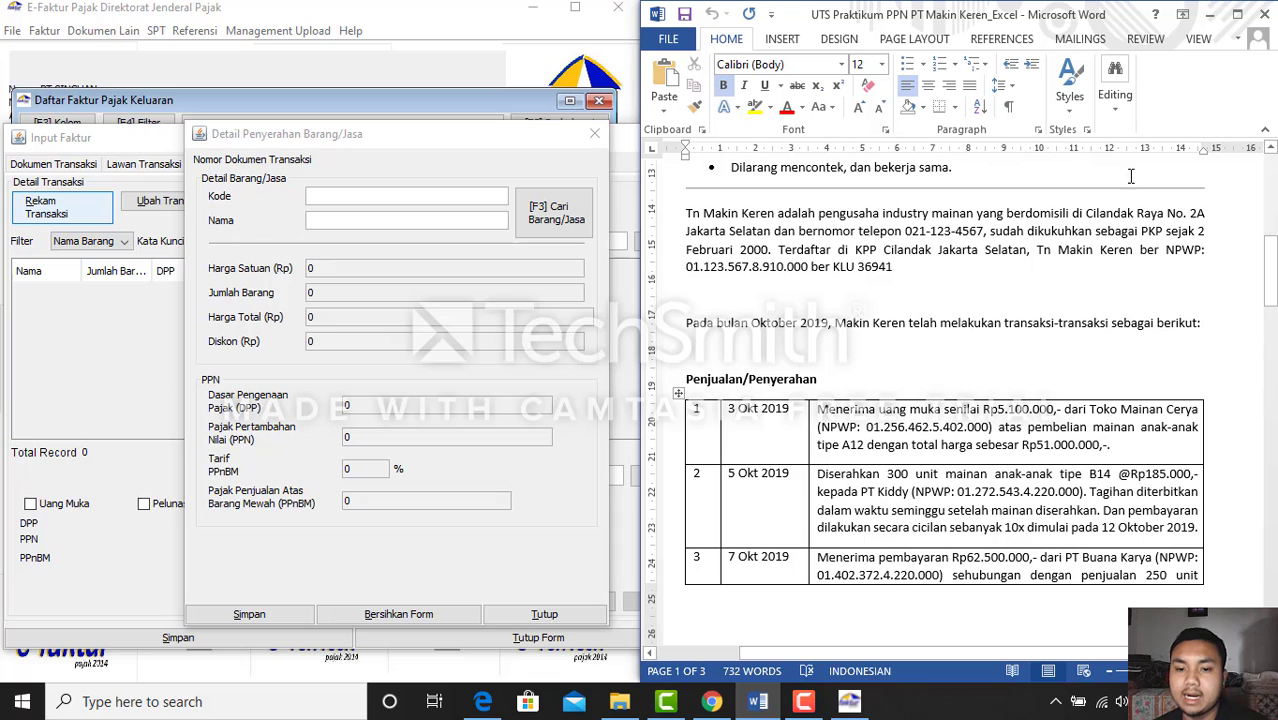
left_click(1209, 14)
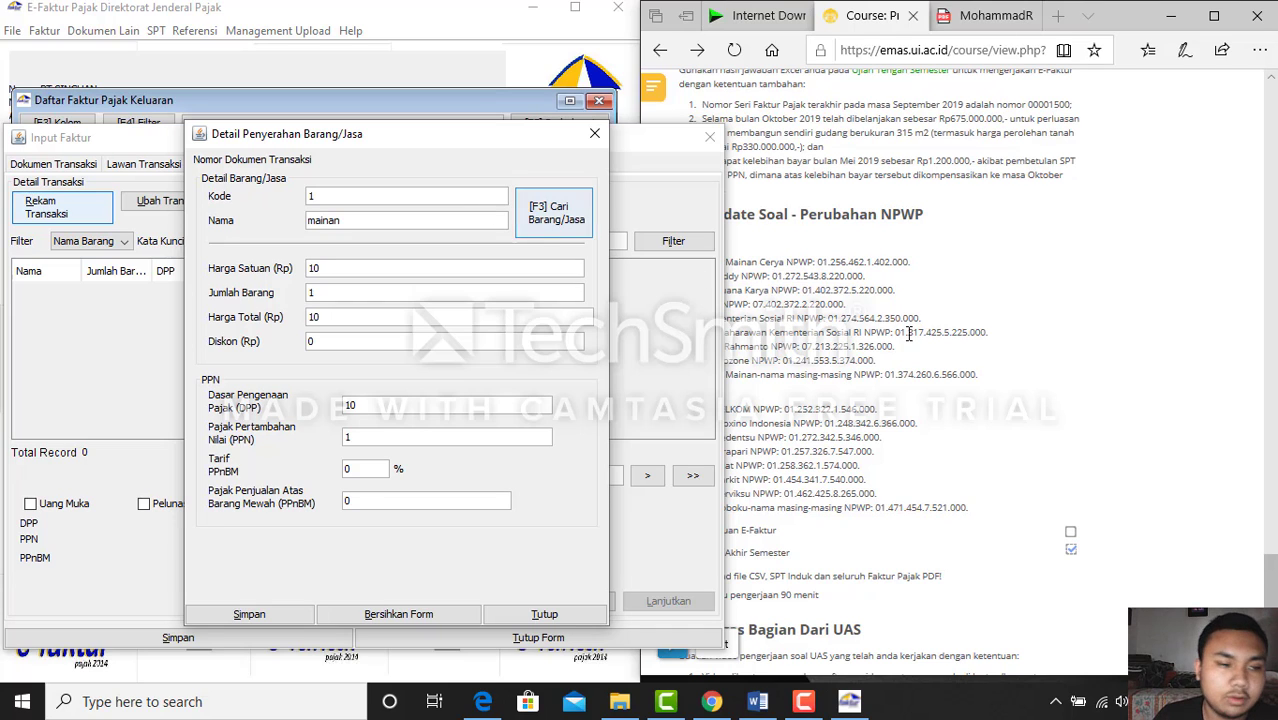
left_click(985, 16)
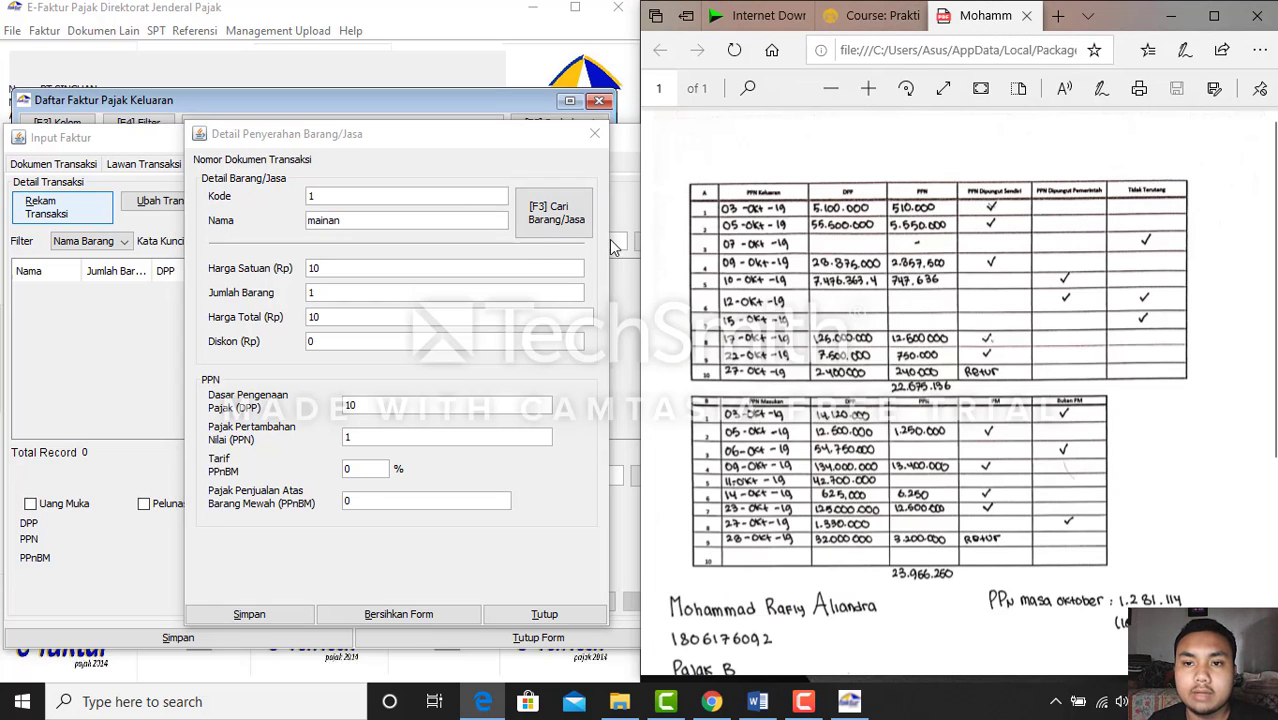
Set DPP to 55,500,000 (PPN 5,550,000), save the line, and save the second invoice
left_click(385, 404)
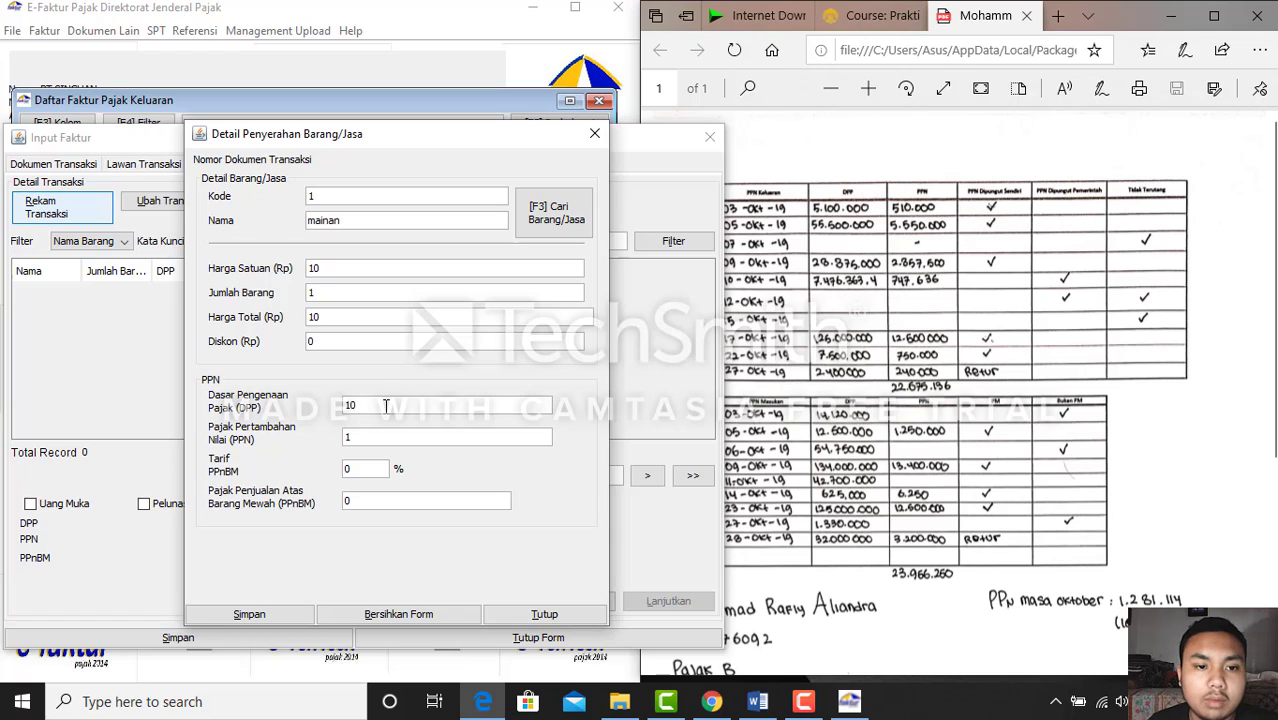
left_click(385, 404)
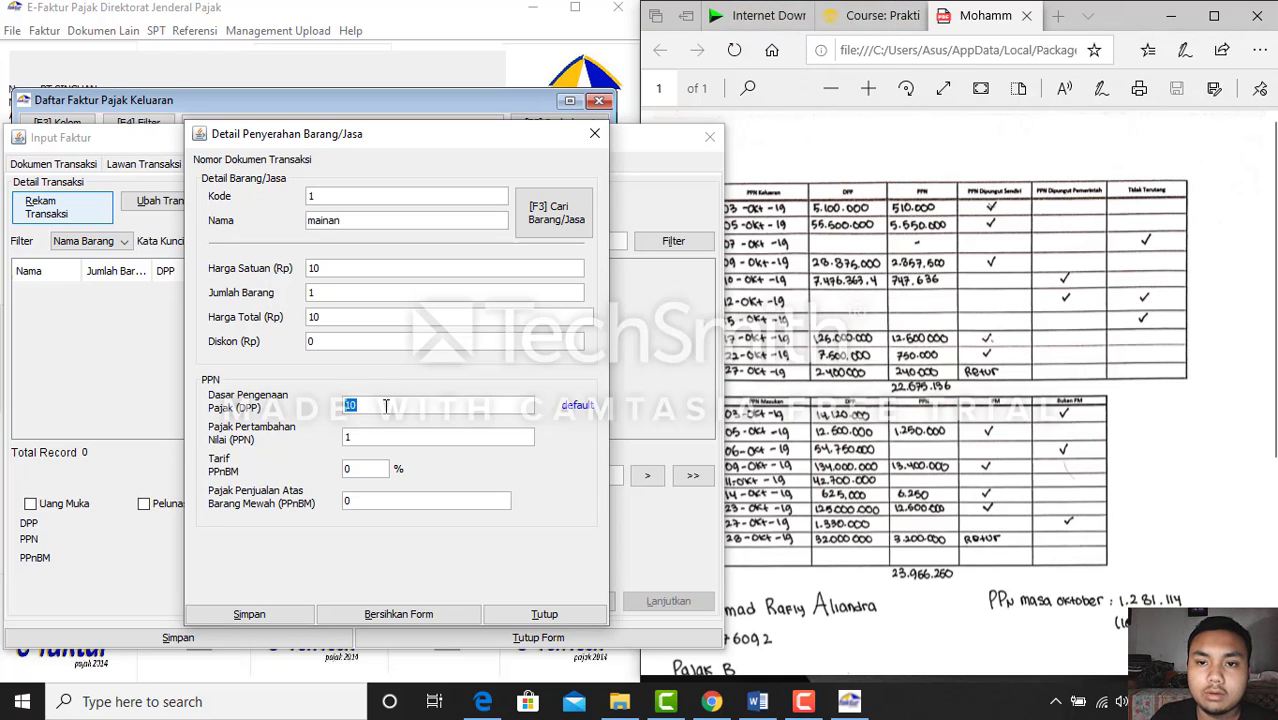
key("BackSpace")
type("55")
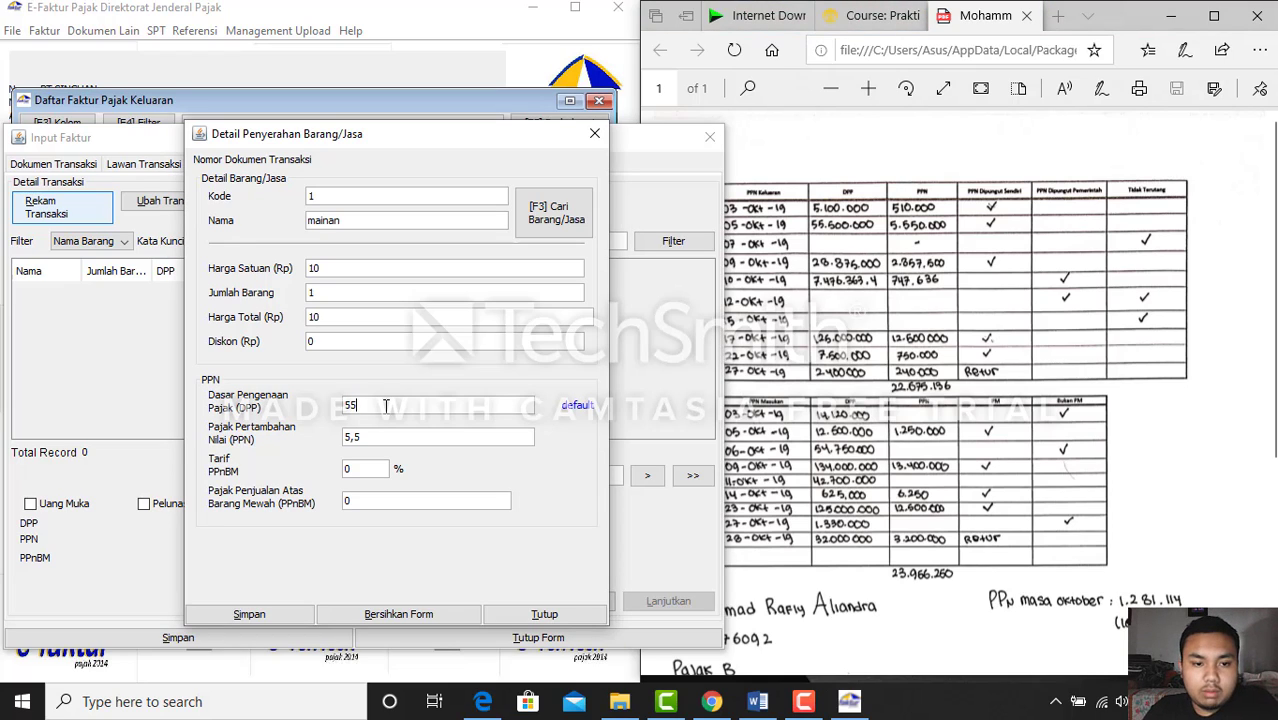
type("500000")
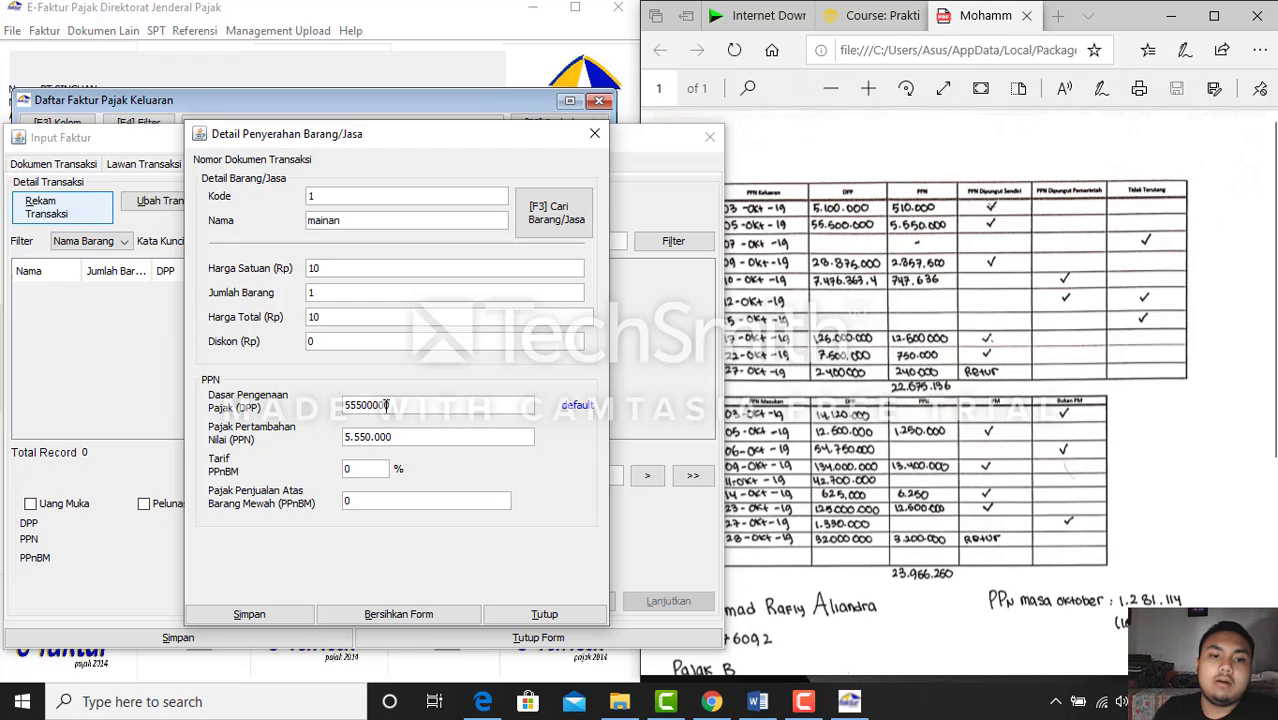
key("Tab")
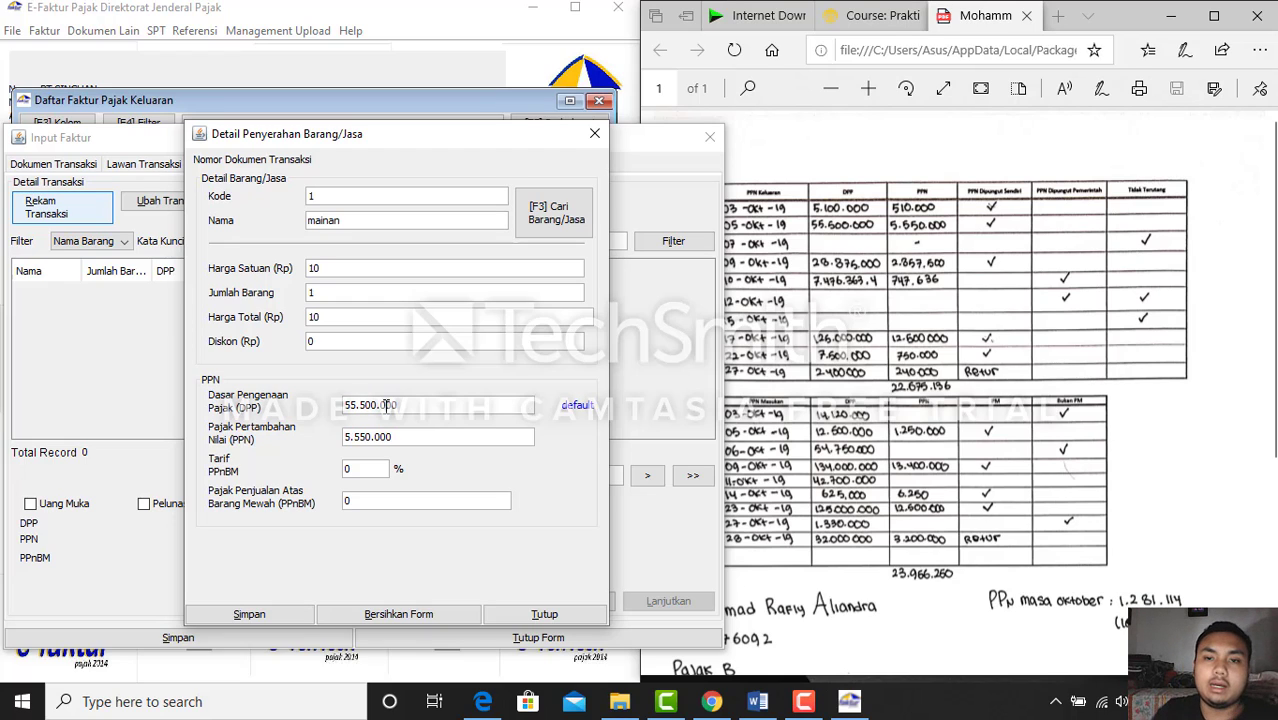
left_click(300, 614)
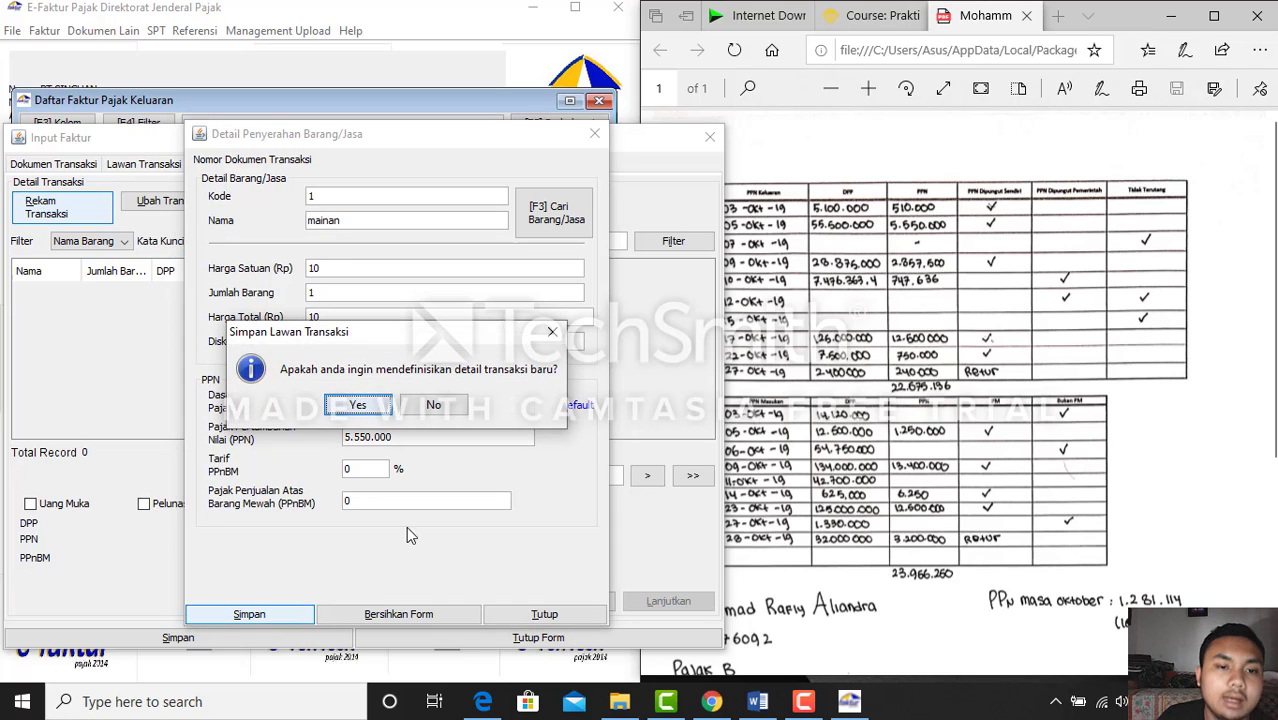
left_click(436, 408)
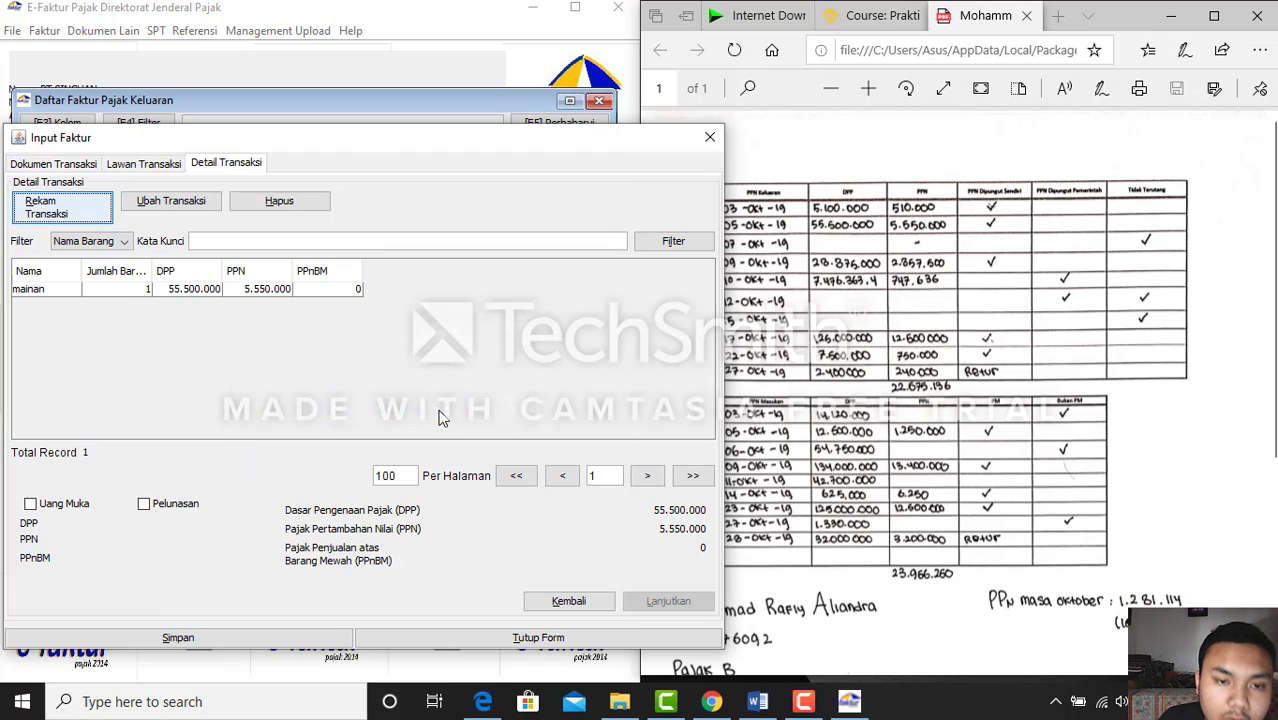
left_click(220, 288)
left_click(280, 638)
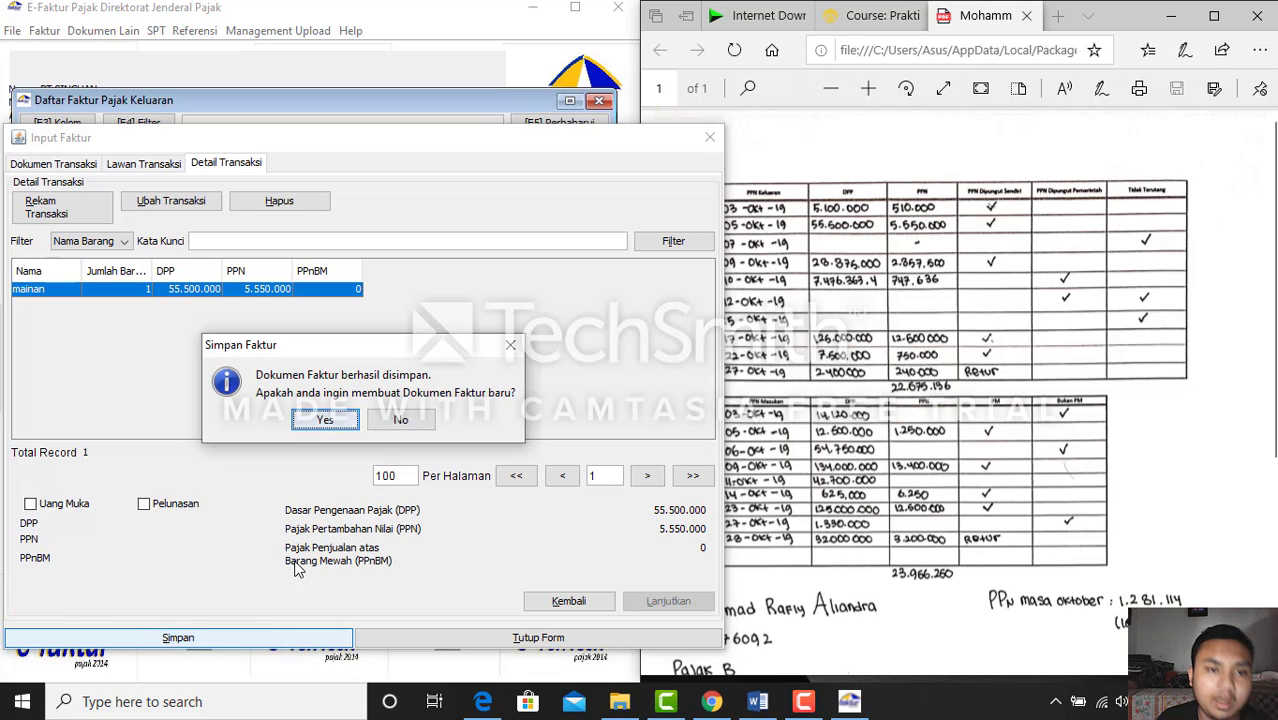
Create a new blank invoice numbered 00001503 and bring up the answer PDF
left_click(326, 421)
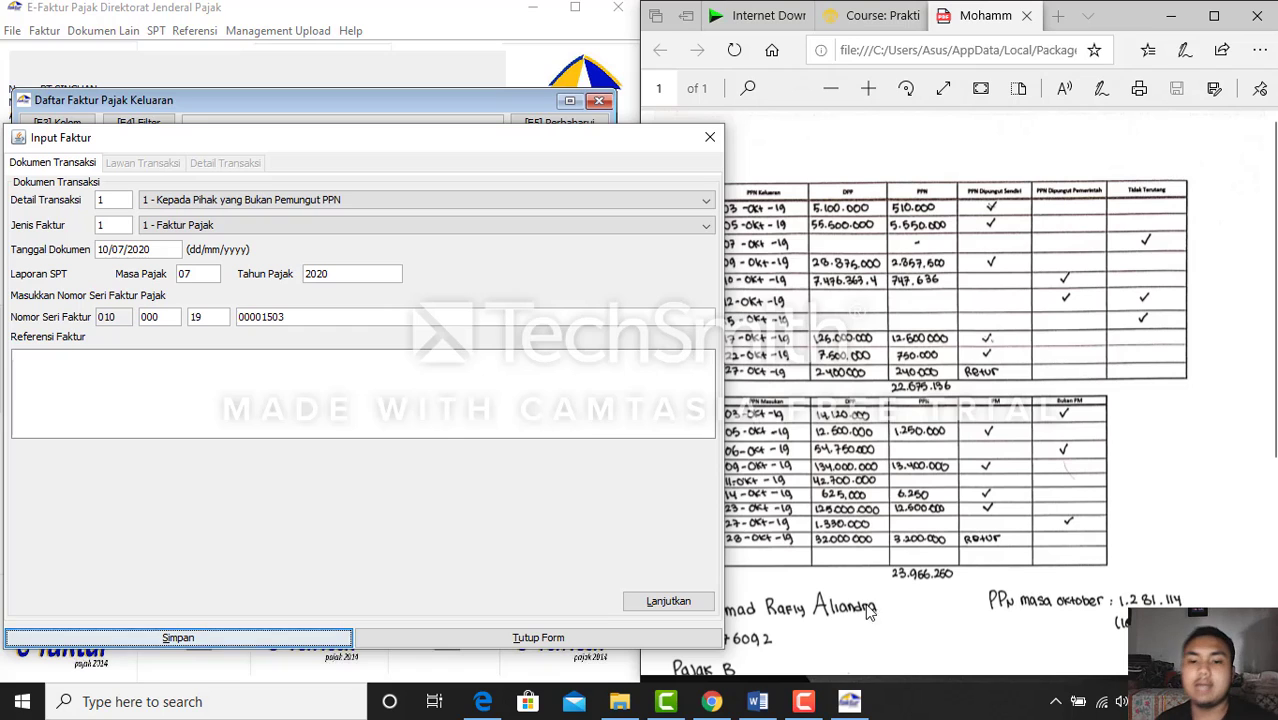
left_click(759, 703)
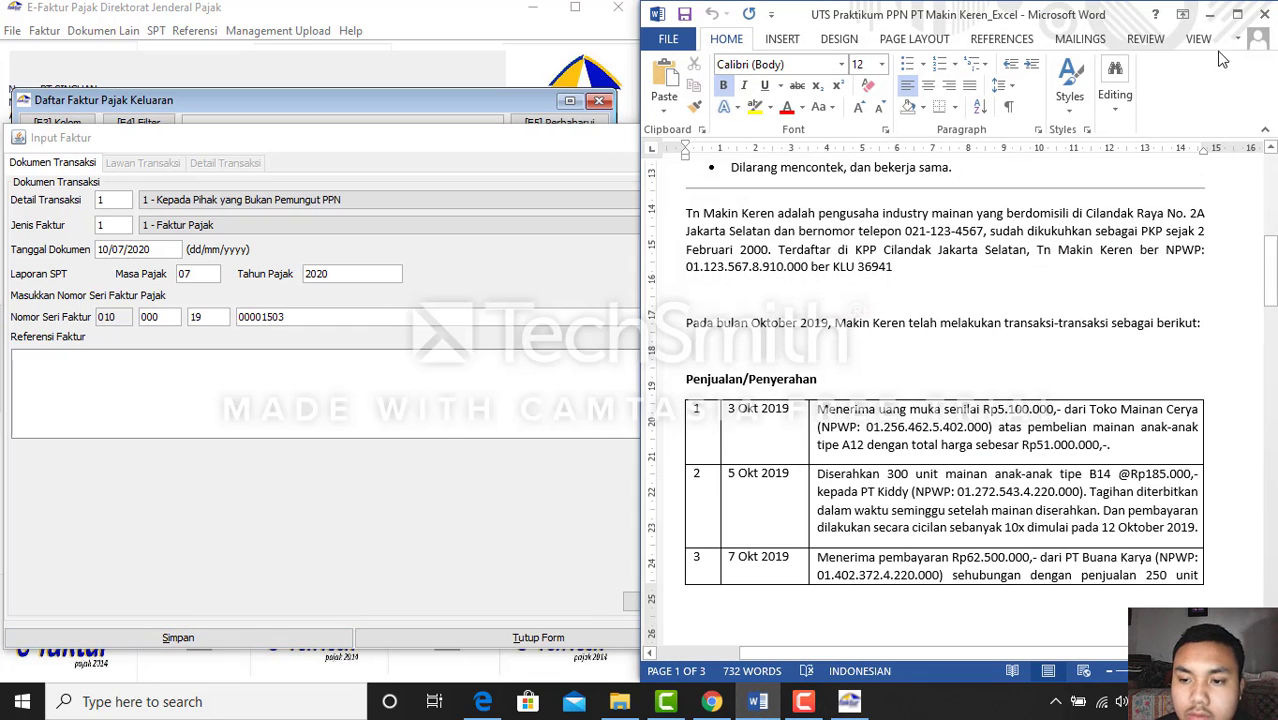
left_click(1209, 14)
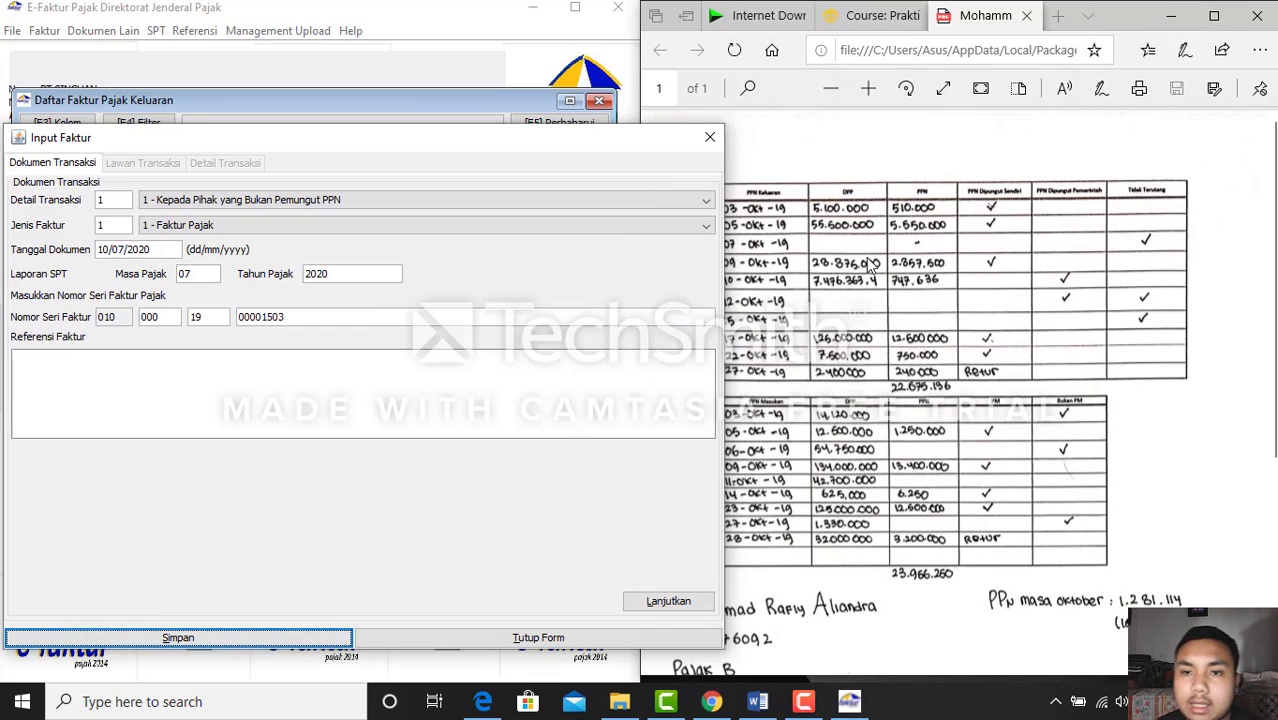
left_click(900, 268)
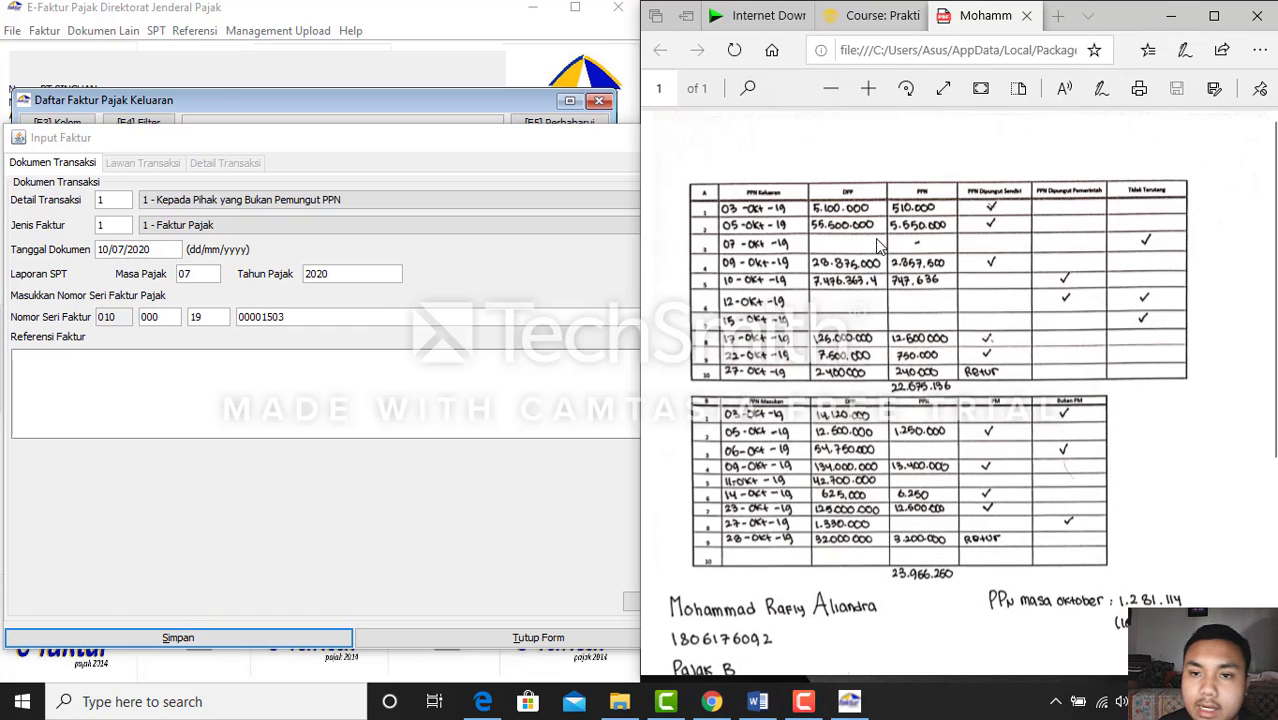
Scroll through the assignment's sales table, then return to the new invoice form
left_click(757, 701)
scroll(904, 468, "down", 2)
scroll(904, 468, "down", 10)
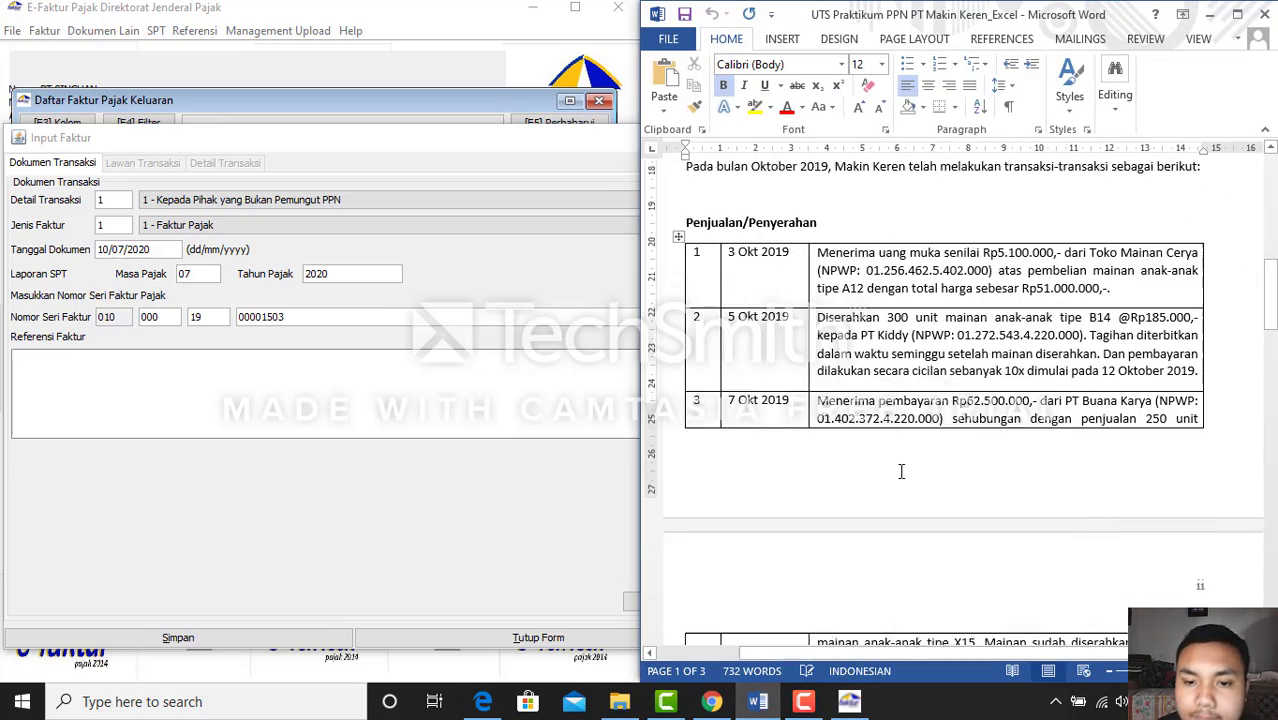
scroll(898, 476, "down", 1)
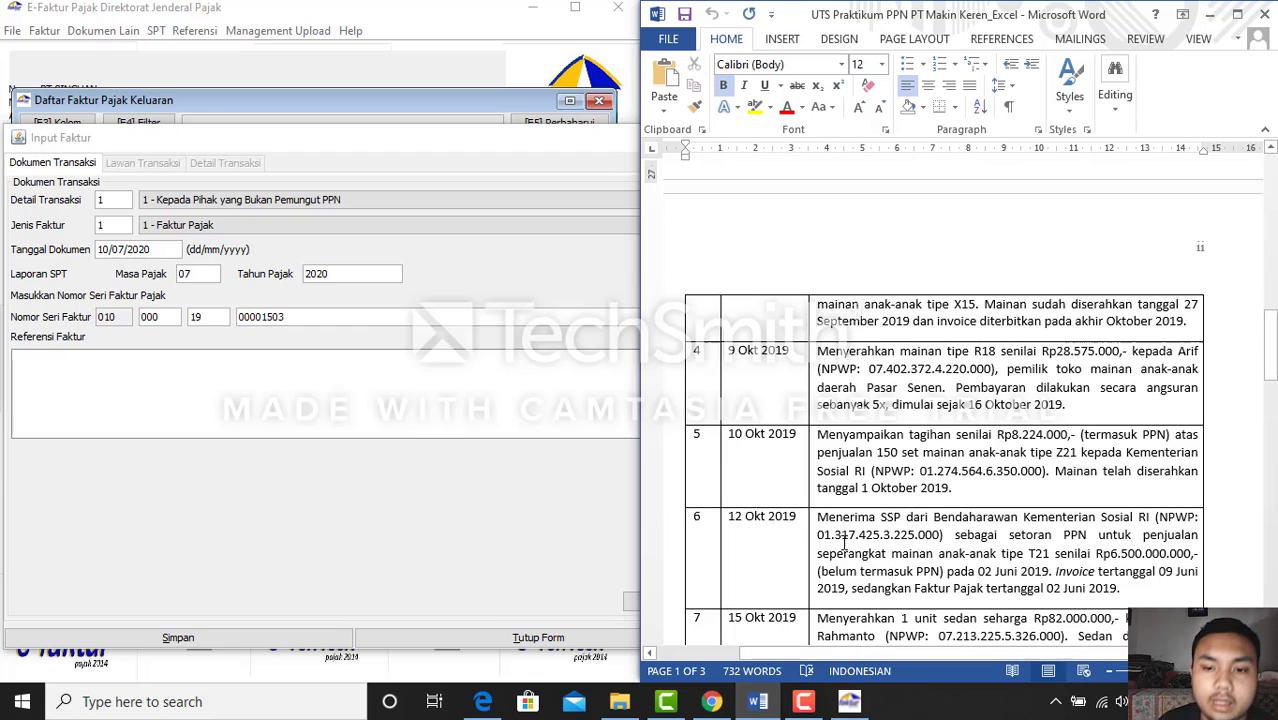
left_click(1209, 14)
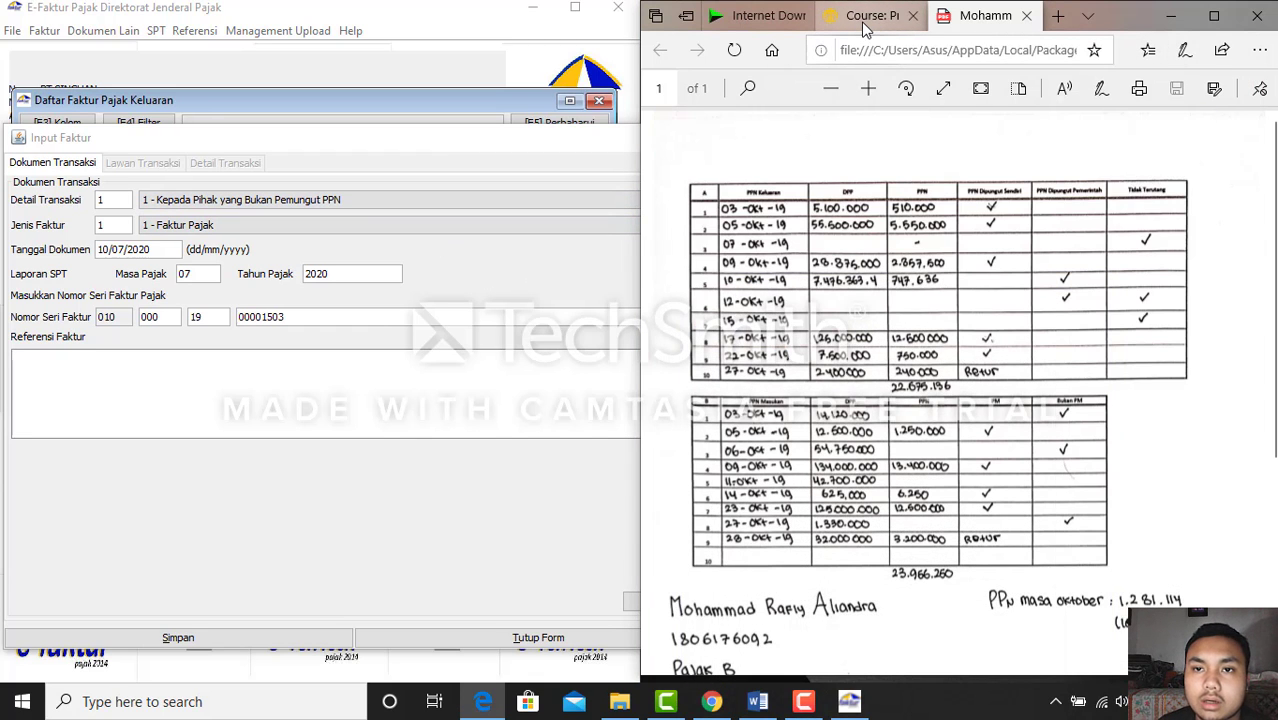
left_click(178, 250)
Change the invoice's document date to 09/10/2019 and continue to the counterparty page
double_click(178, 250)
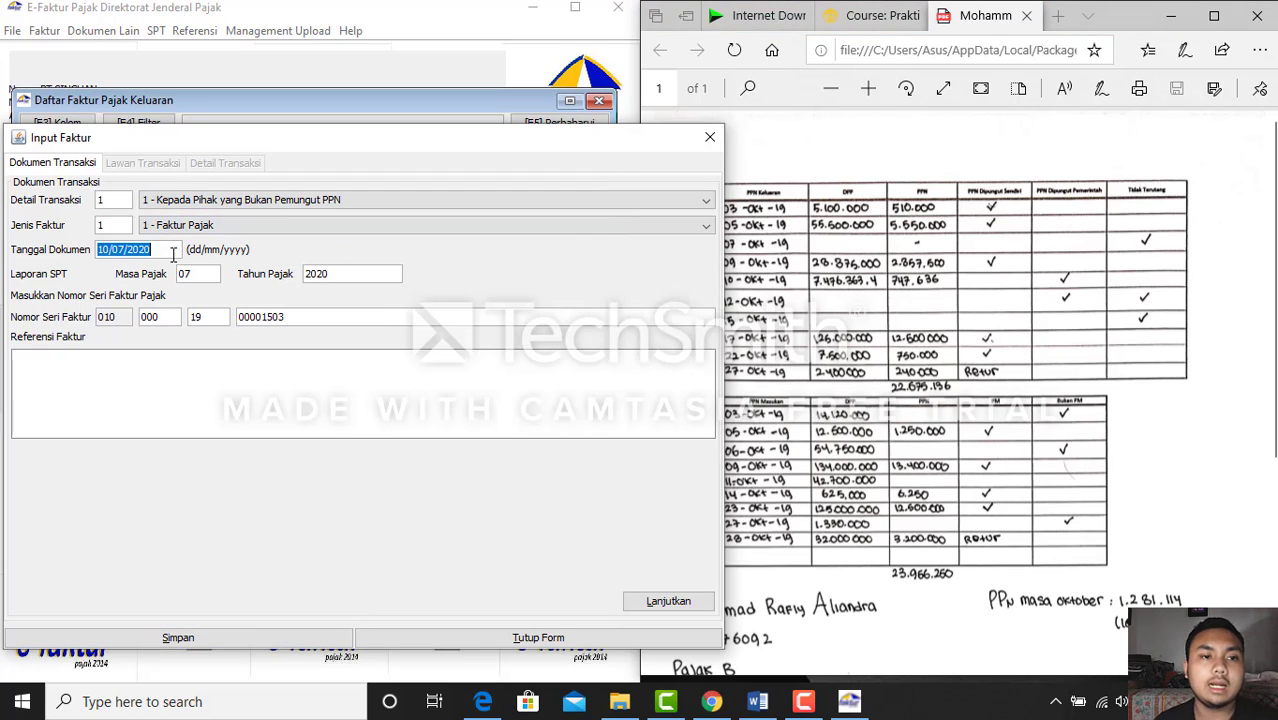
key("BackSpace")
type("0")
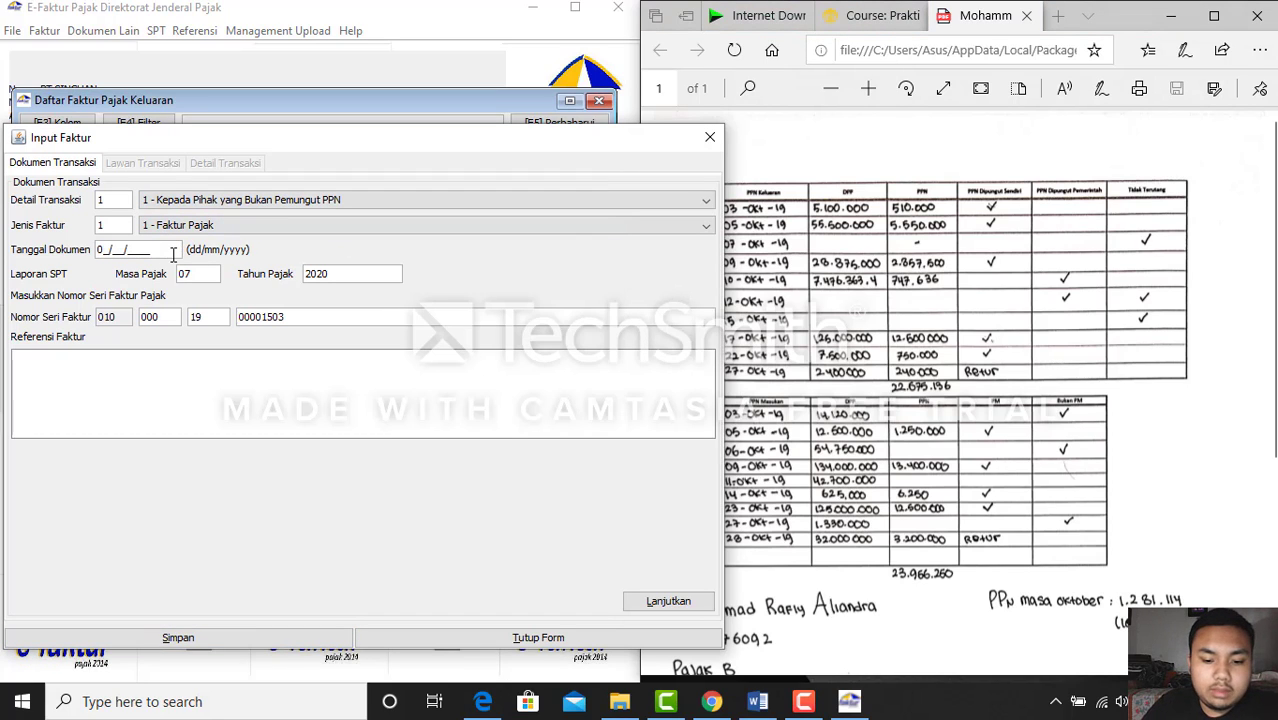
type("9/10/210_")
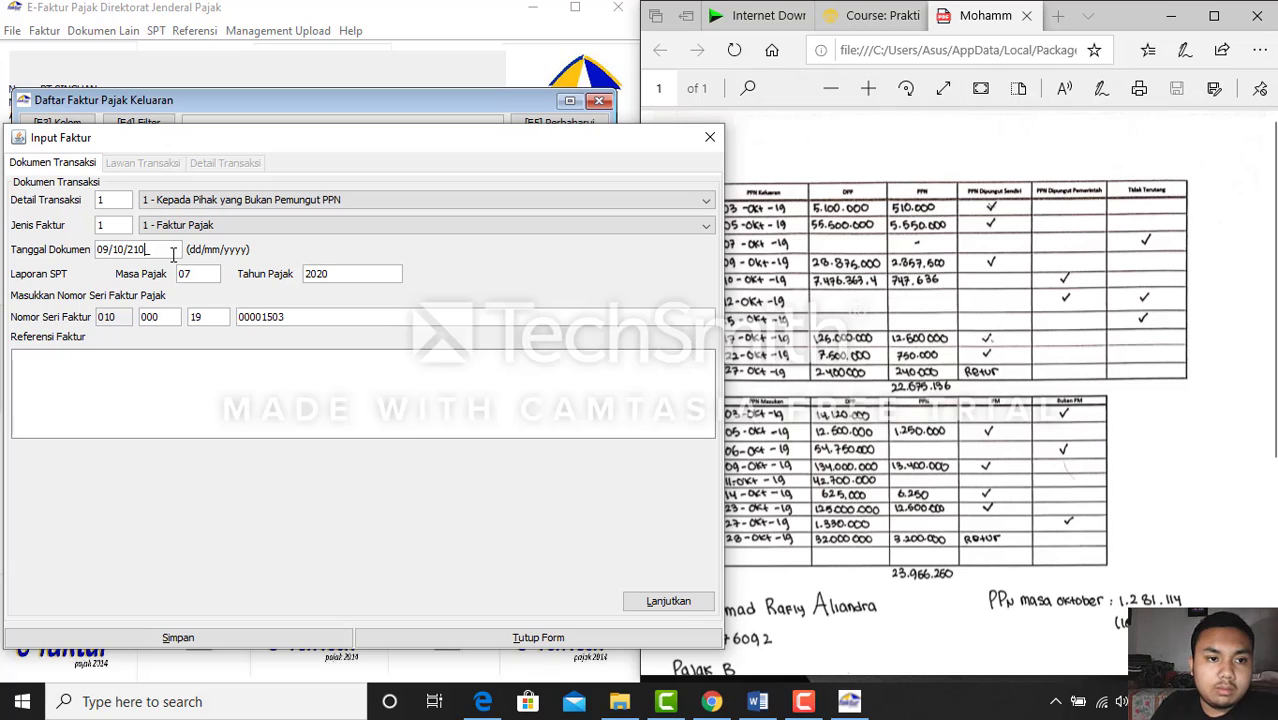
key("BackSpace")
key("BackSpace")
type("019")
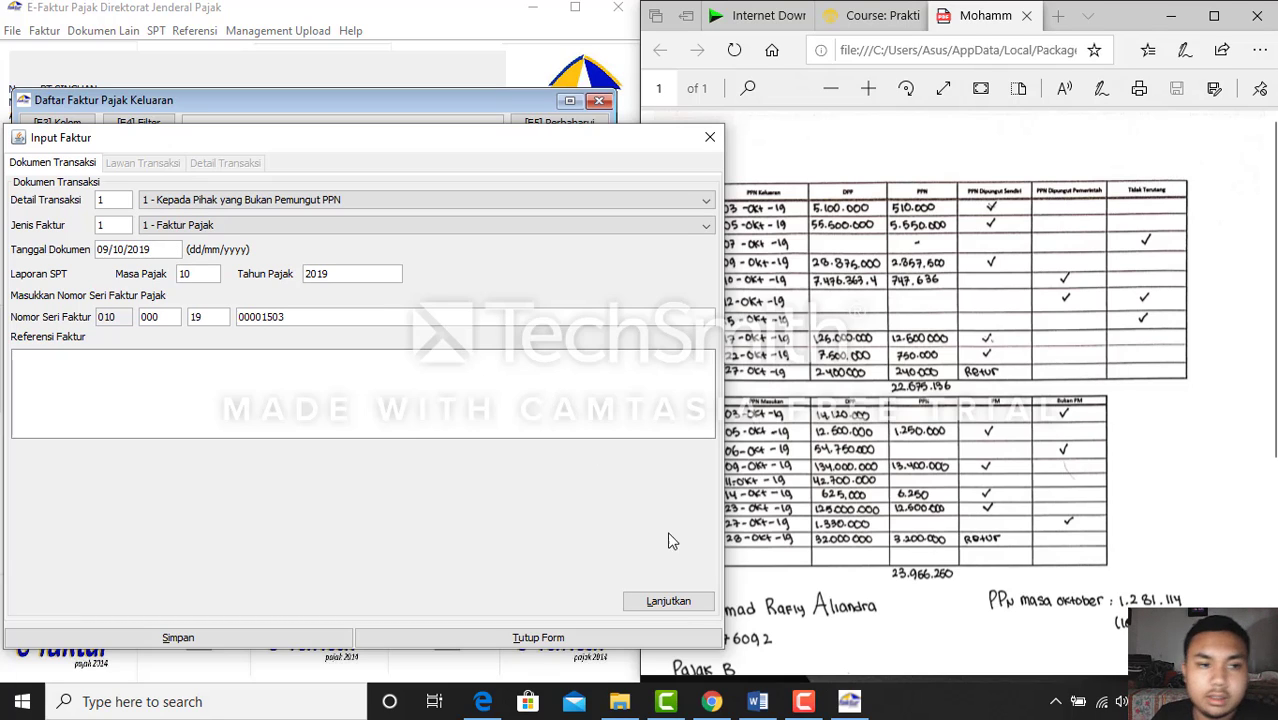
left_click(676, 601)
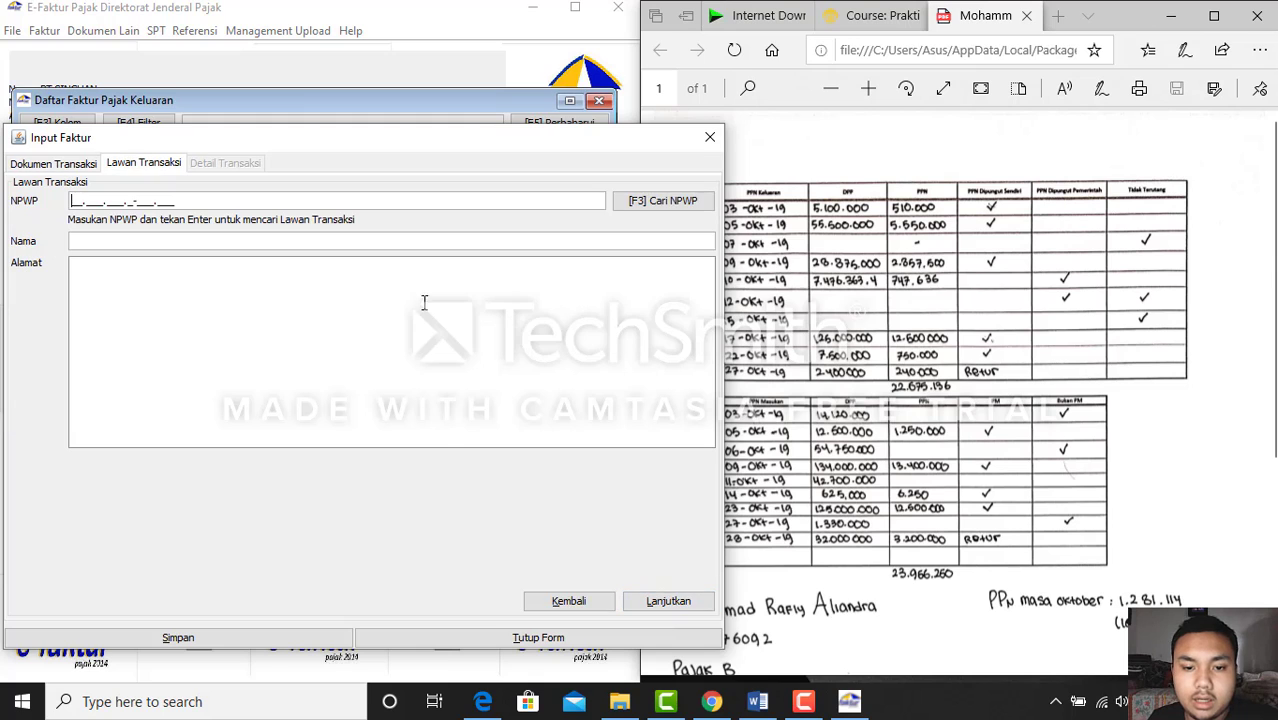
Fill in the buyer's NPWP, the buyer's name and a dash address from the course list
left_click(882, 30)
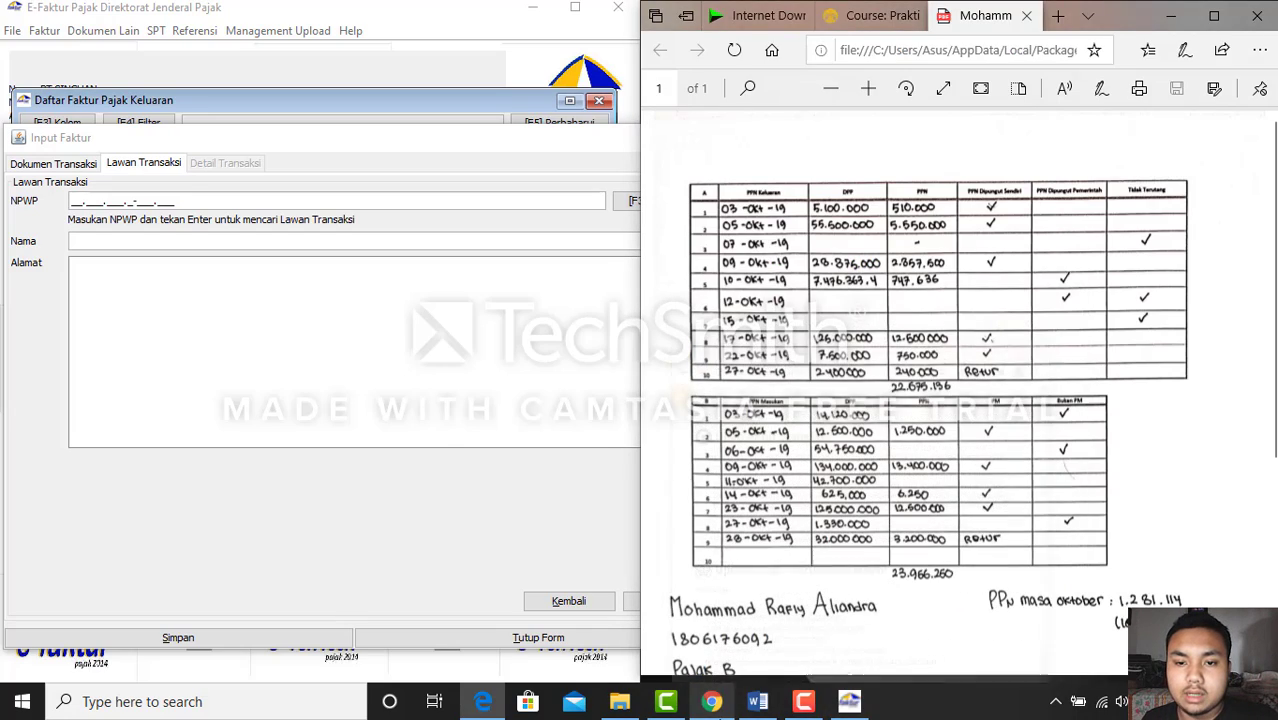
left_click(752, 704)
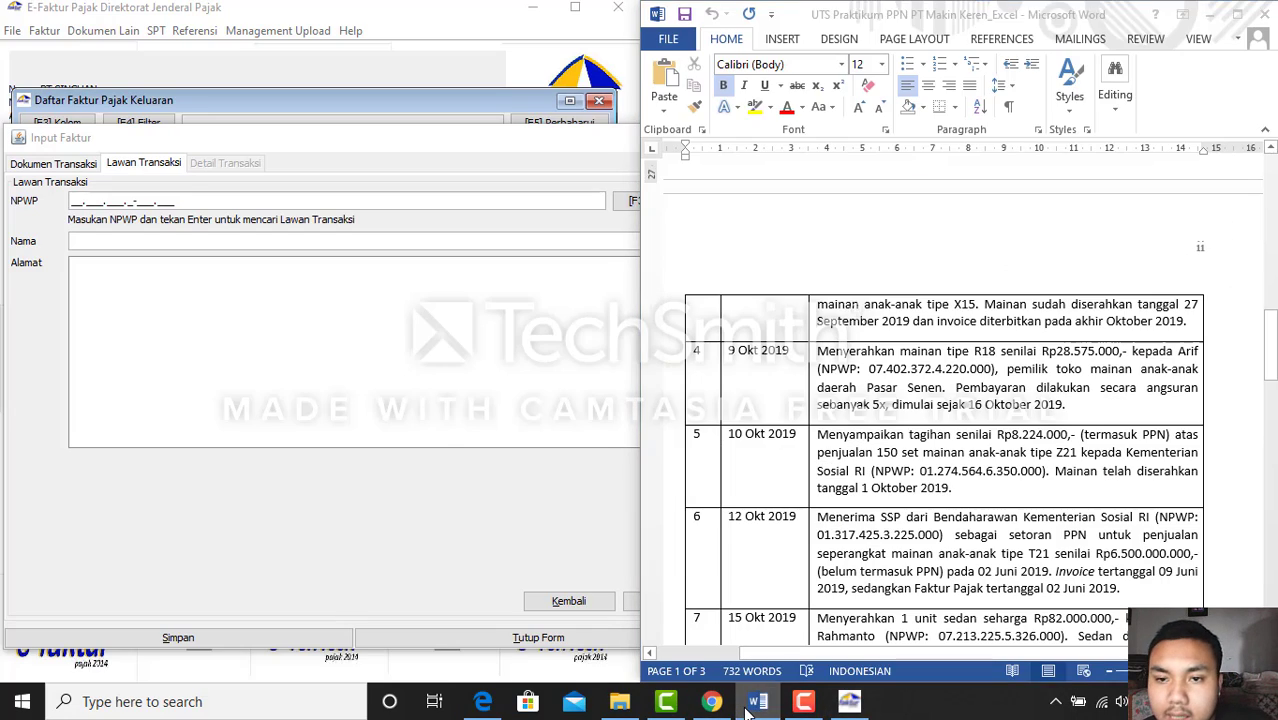
left_click(755, 704)
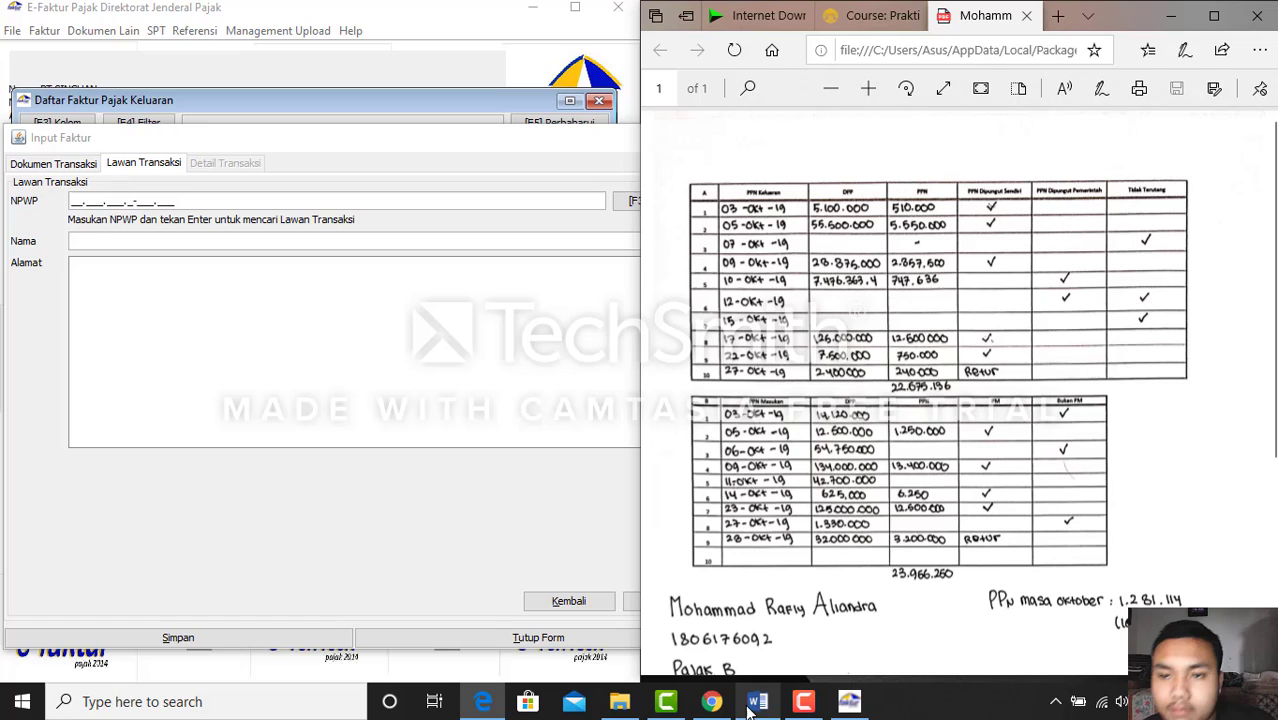
left_click(867, 16)
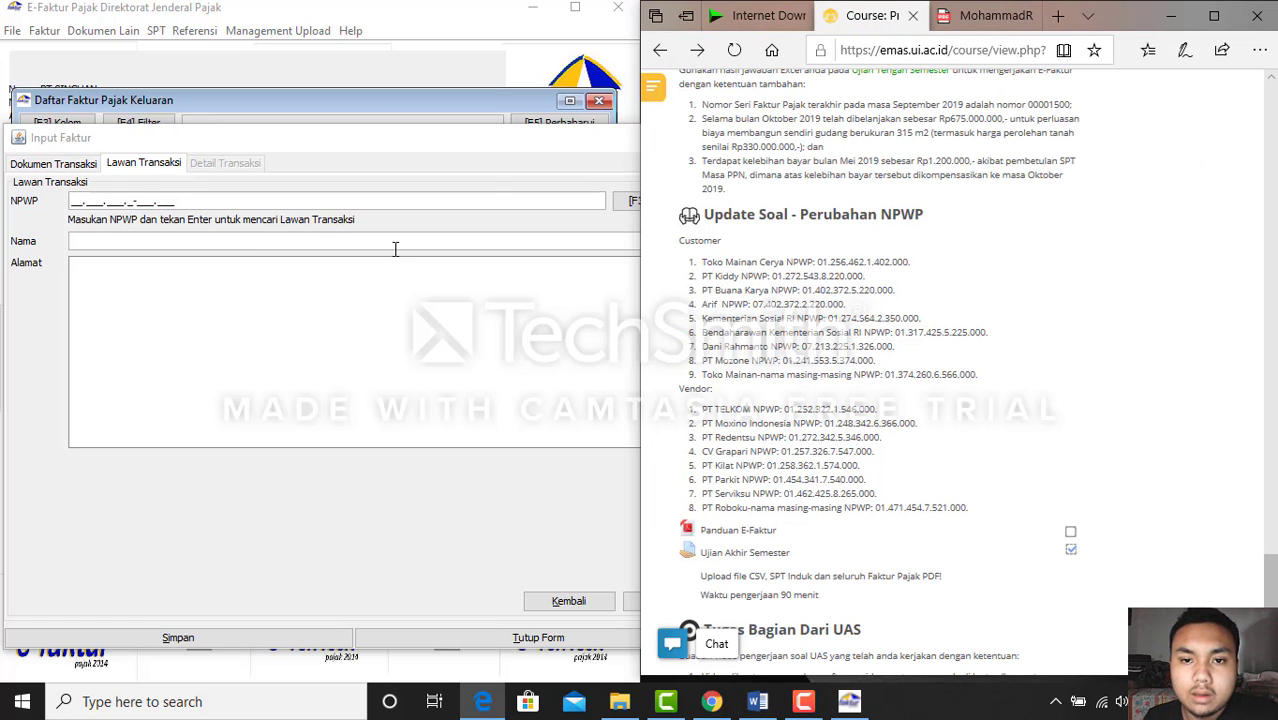
left_click(73, 199)
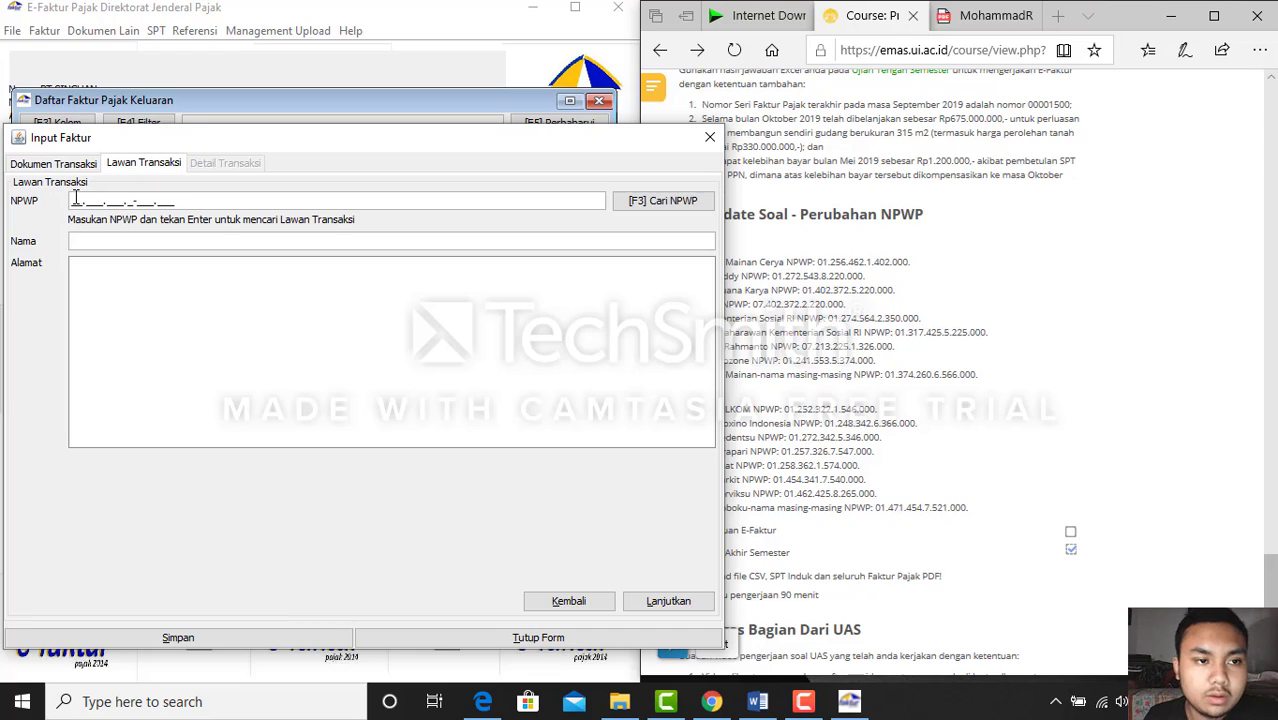
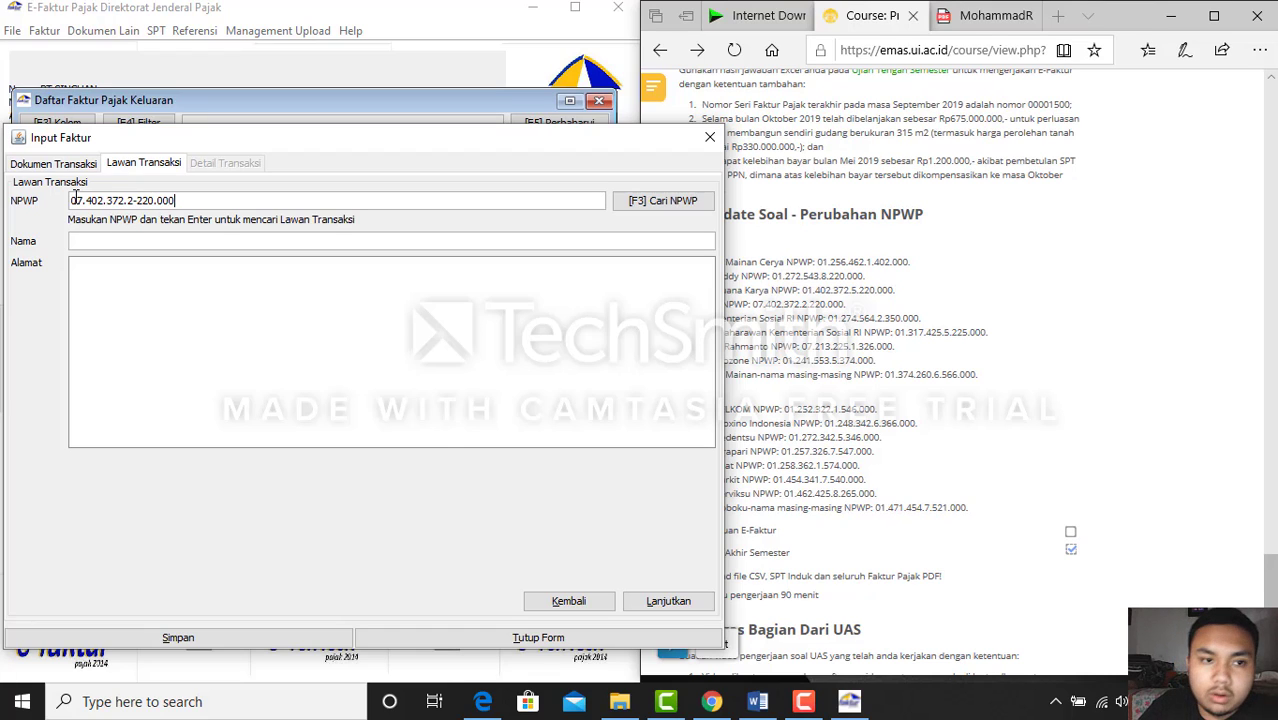
left_click(129, 243)
type("A")
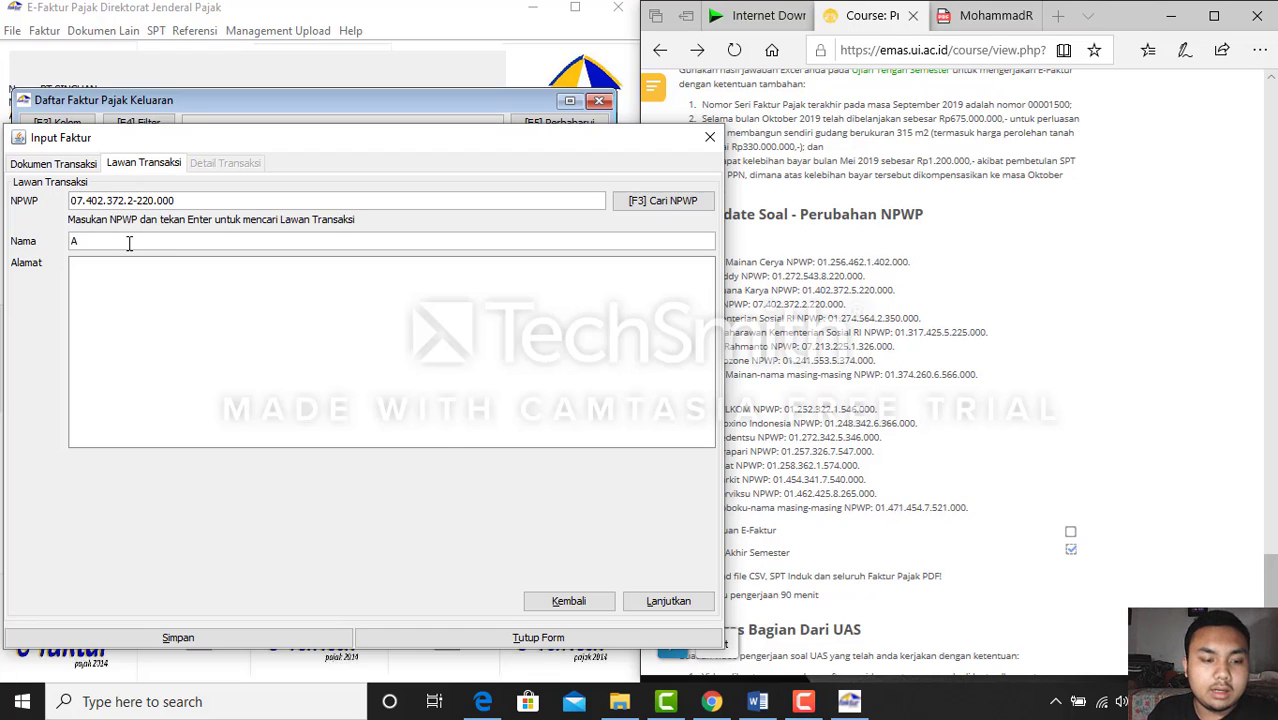
type("rif")
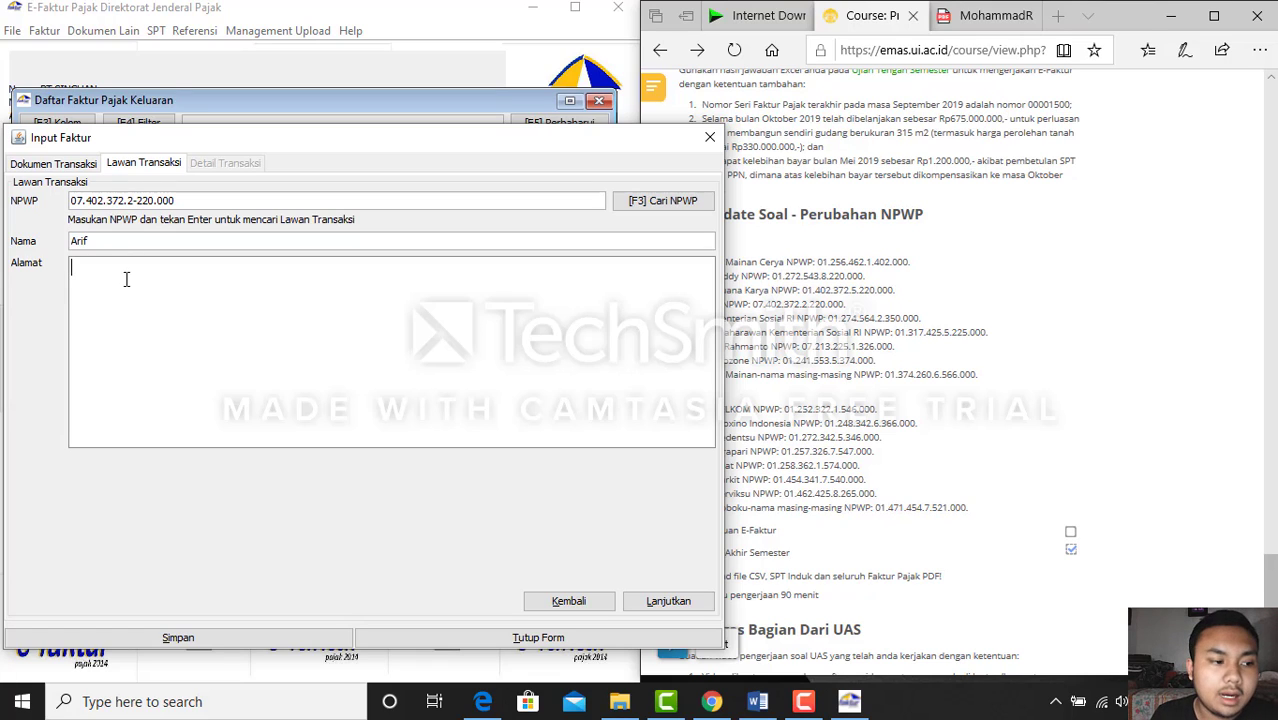
left_click(126, 279)
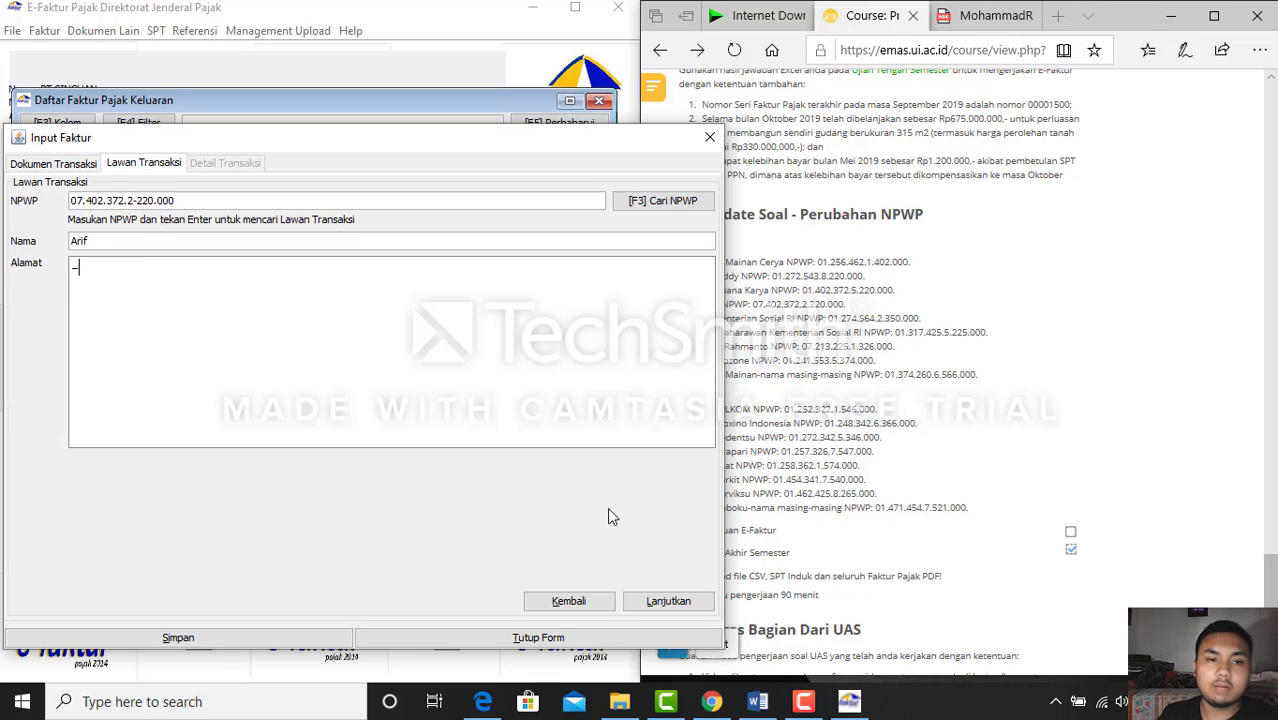
left_click(669, 603)
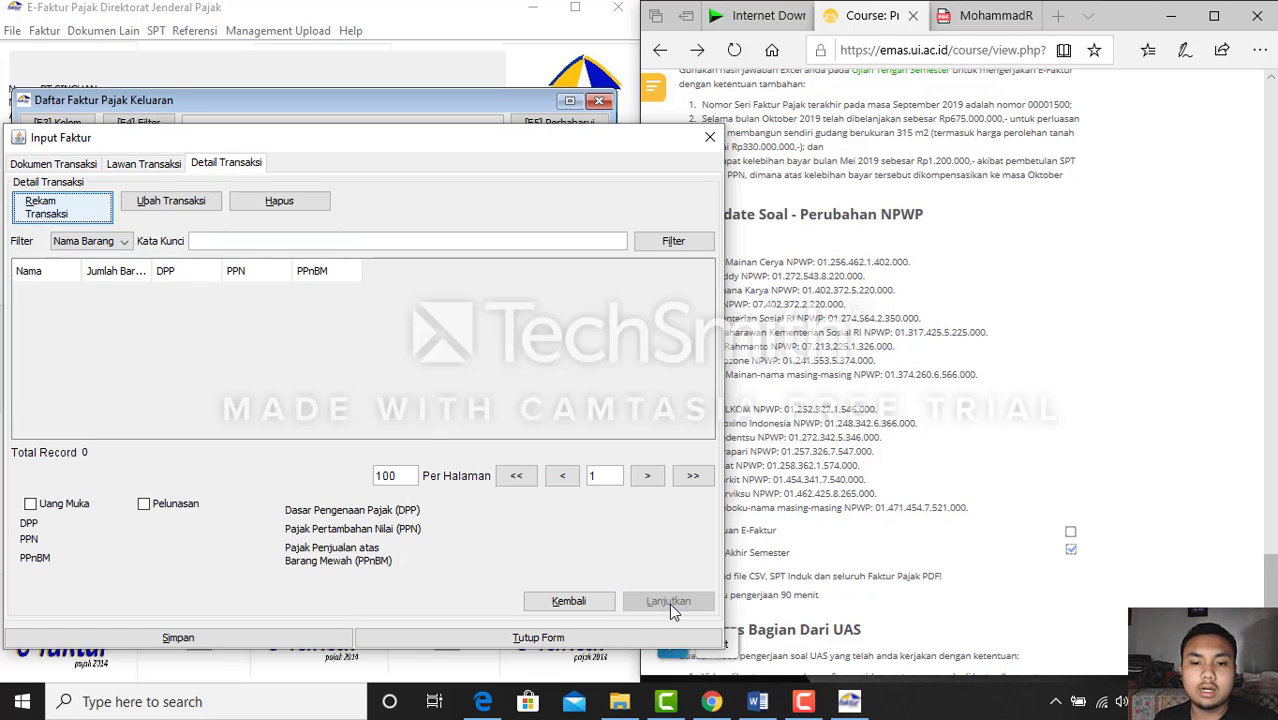
Add a new goods line and look up item code 1 (mainan)
left_click(103, 220)
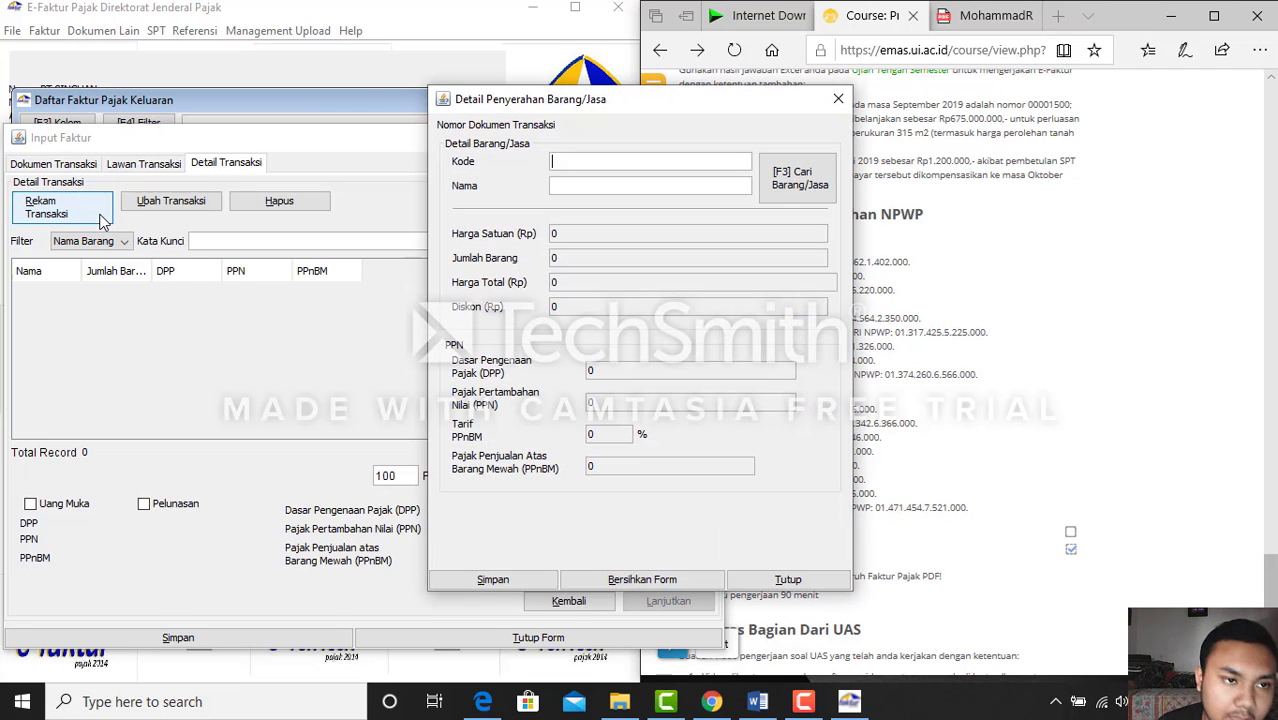
left_click_drag(563, 101, 298, 93)
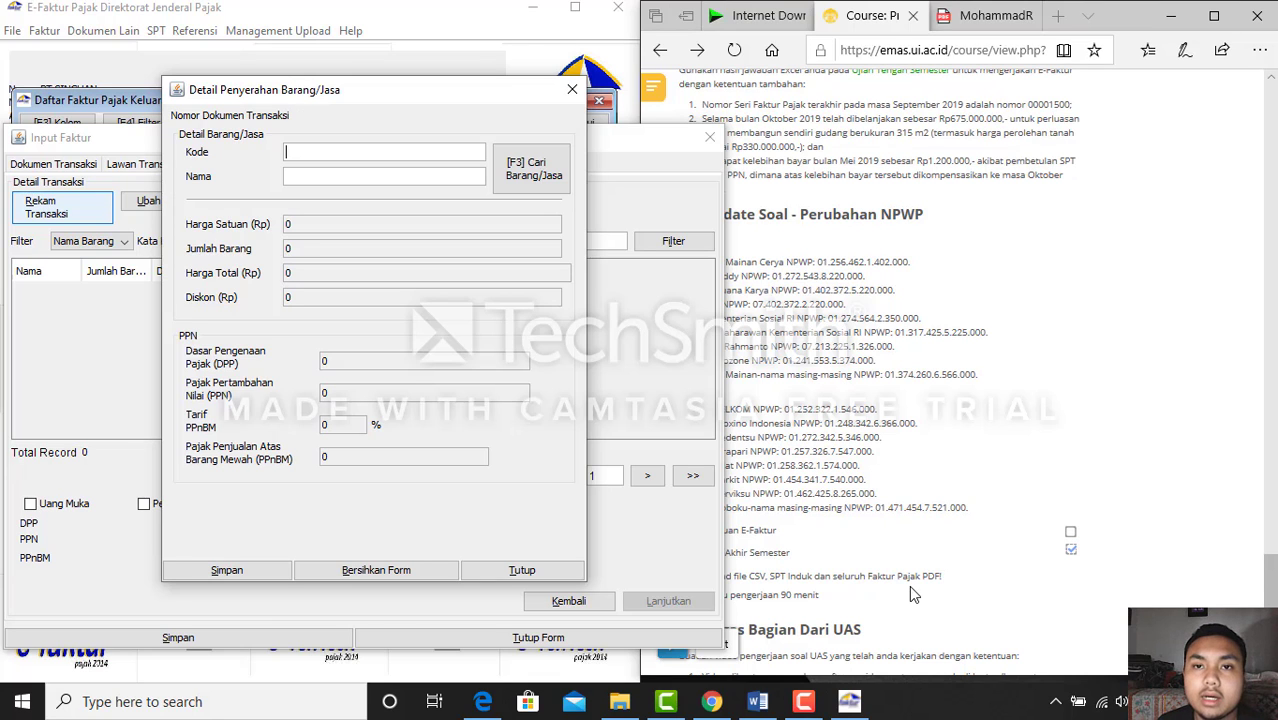
left_click(758, 702)
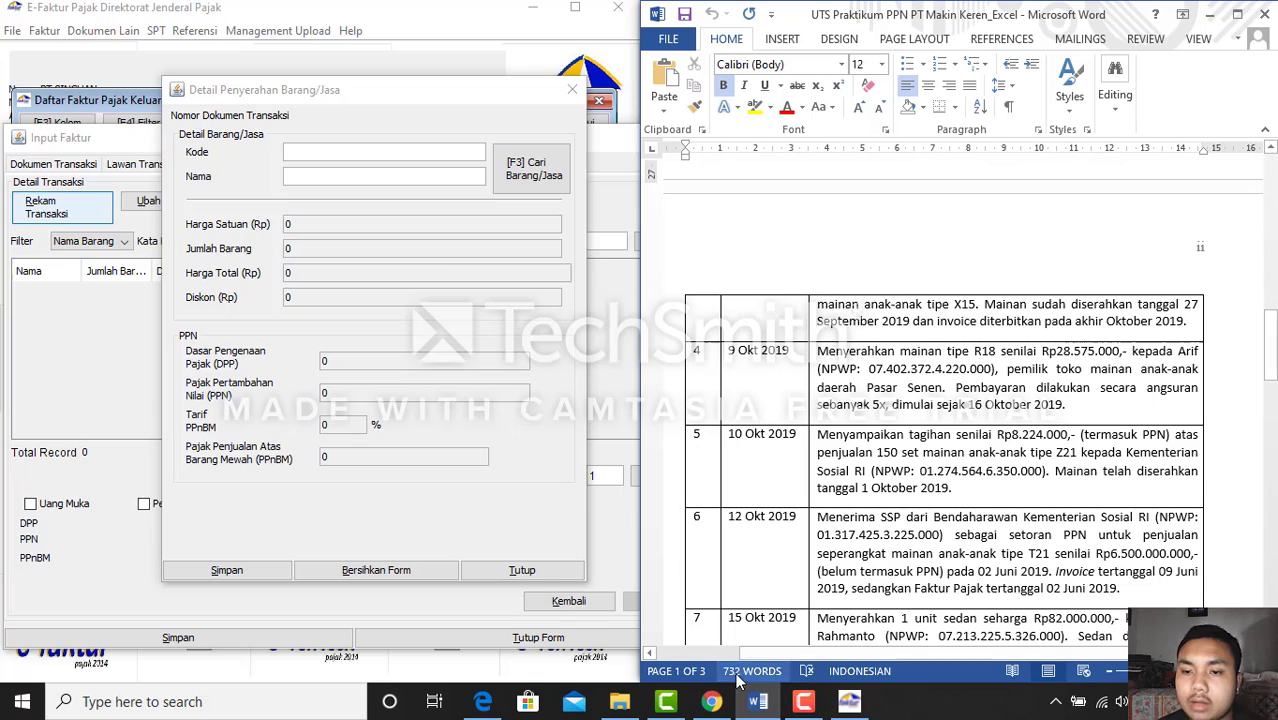
left_click(758, 702)
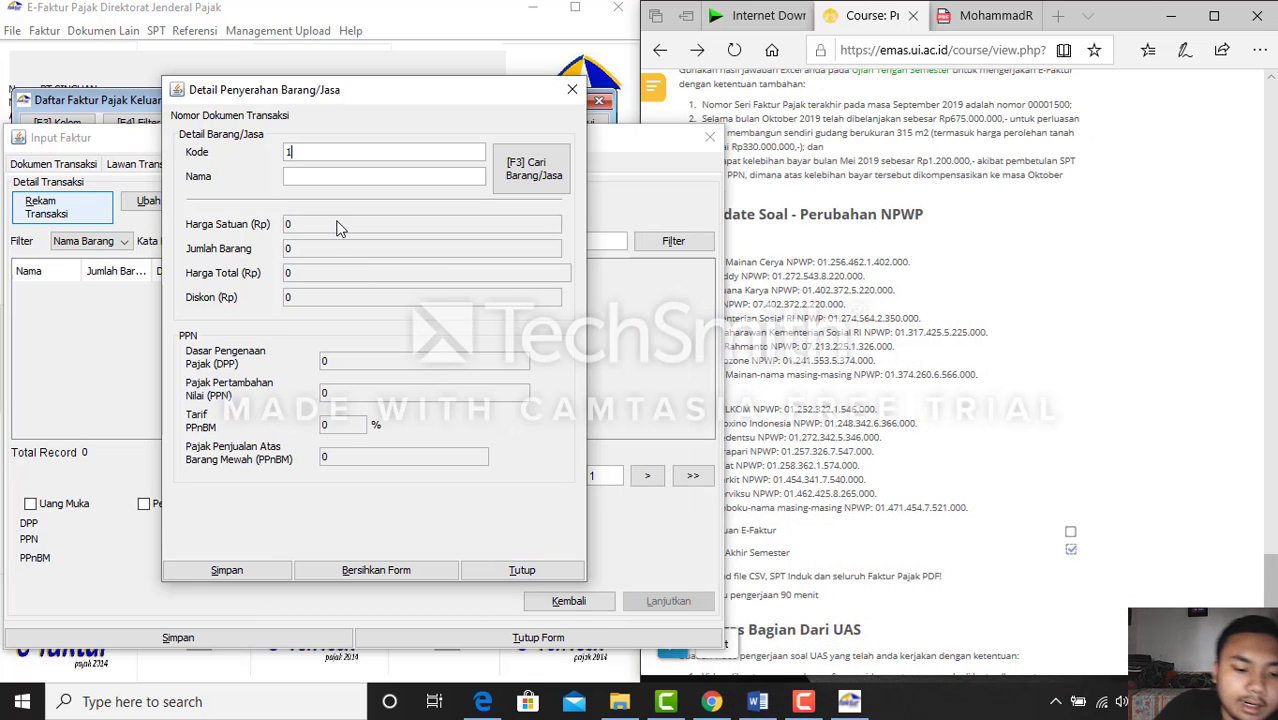
key("Return")
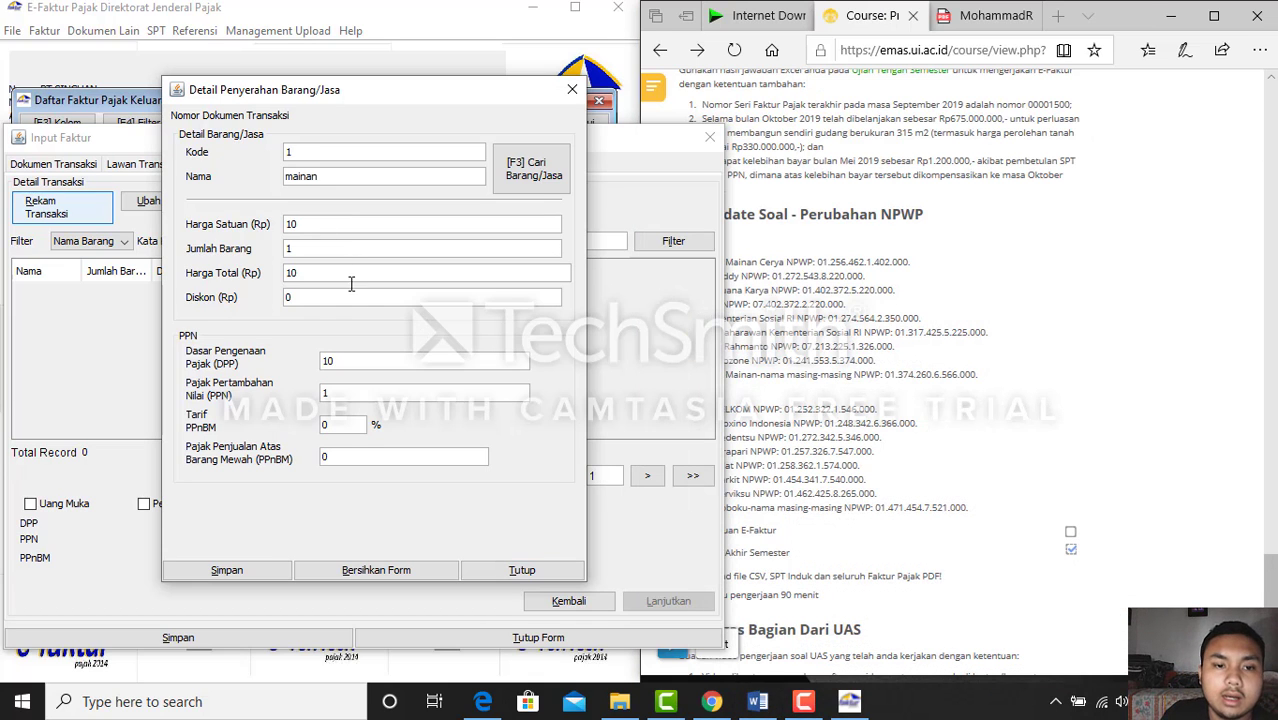
Replace the default DPP with 28.875.000, giving VAT 2.887.500
left_click(376, 368)
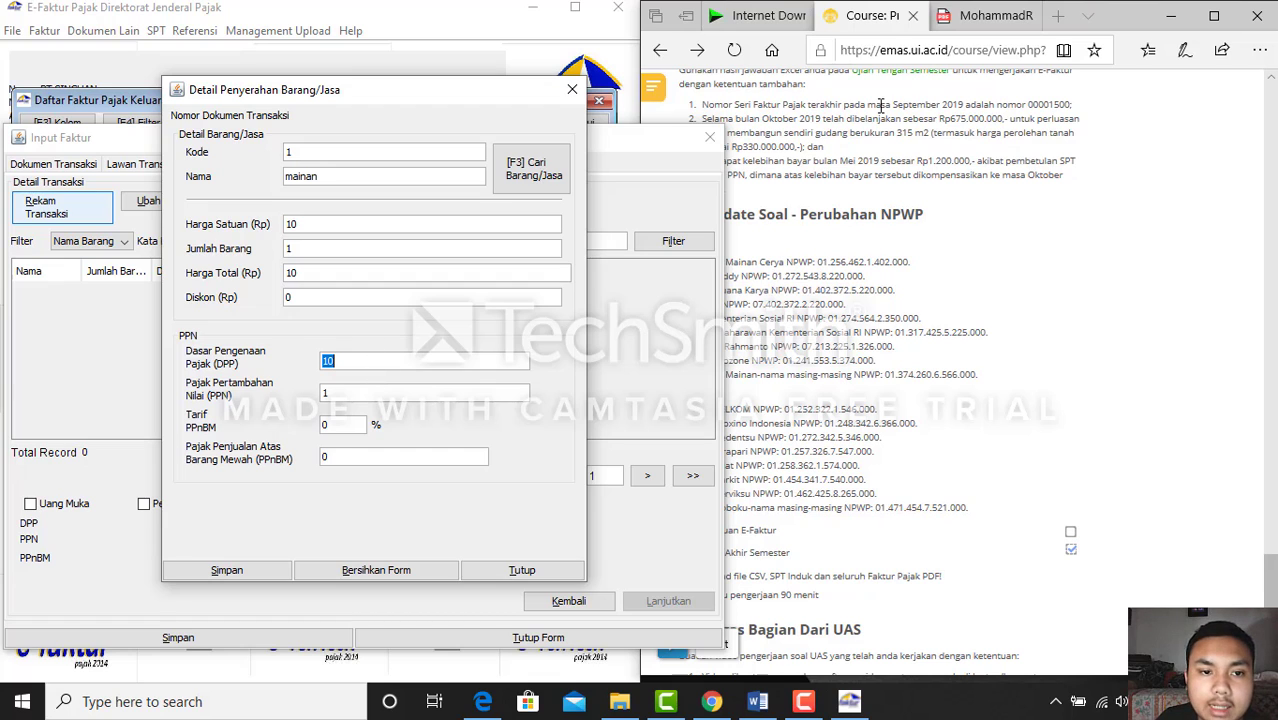
key("BackSpace")
left_click(942, 20)
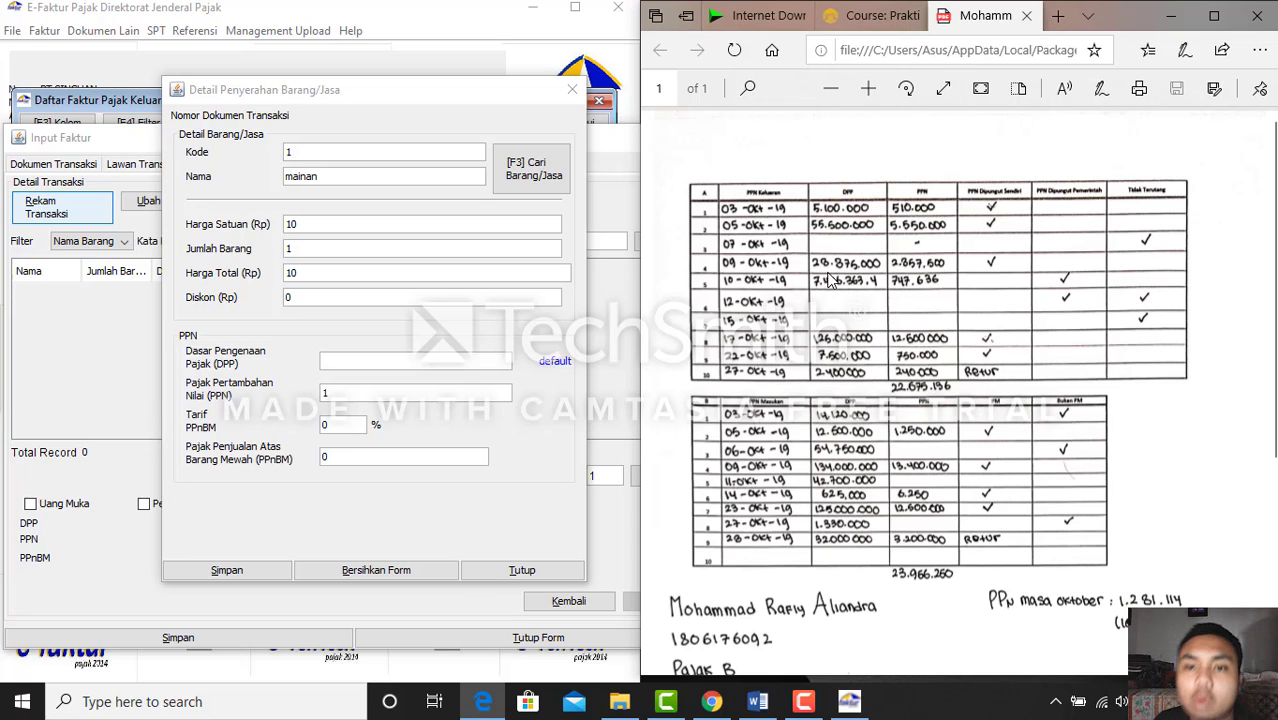
left_click(370, 365)
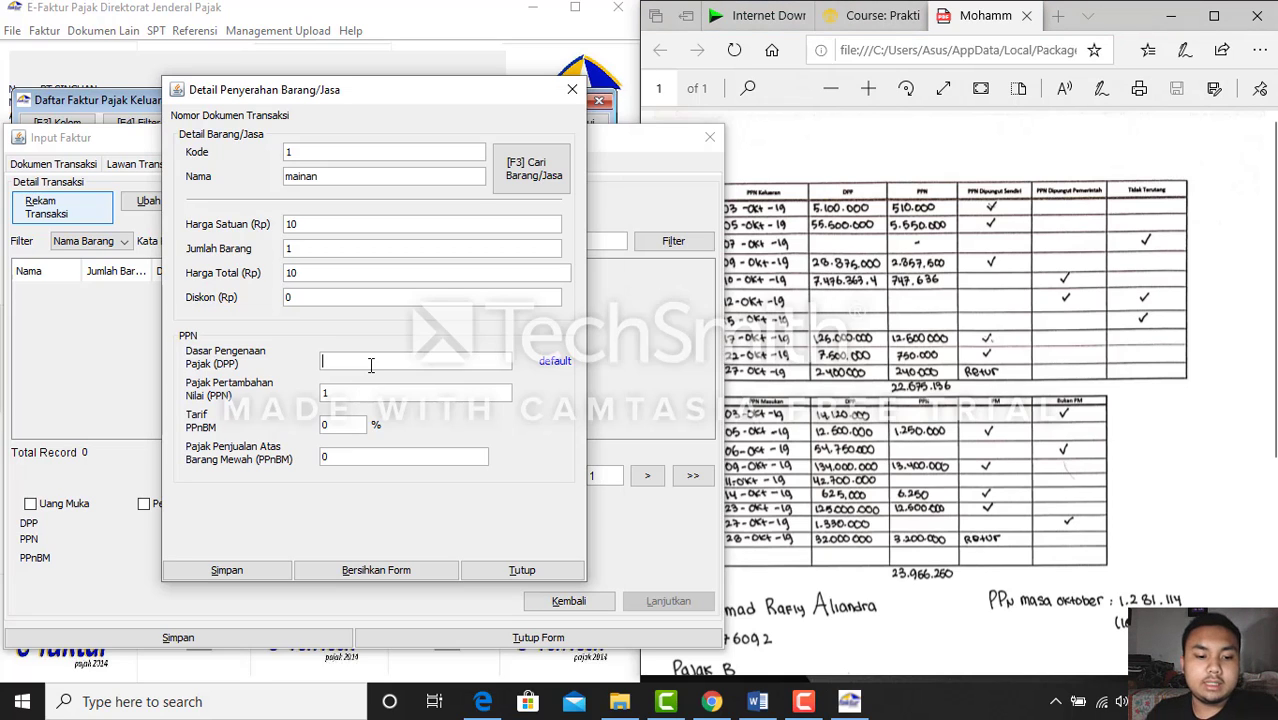
type("2")
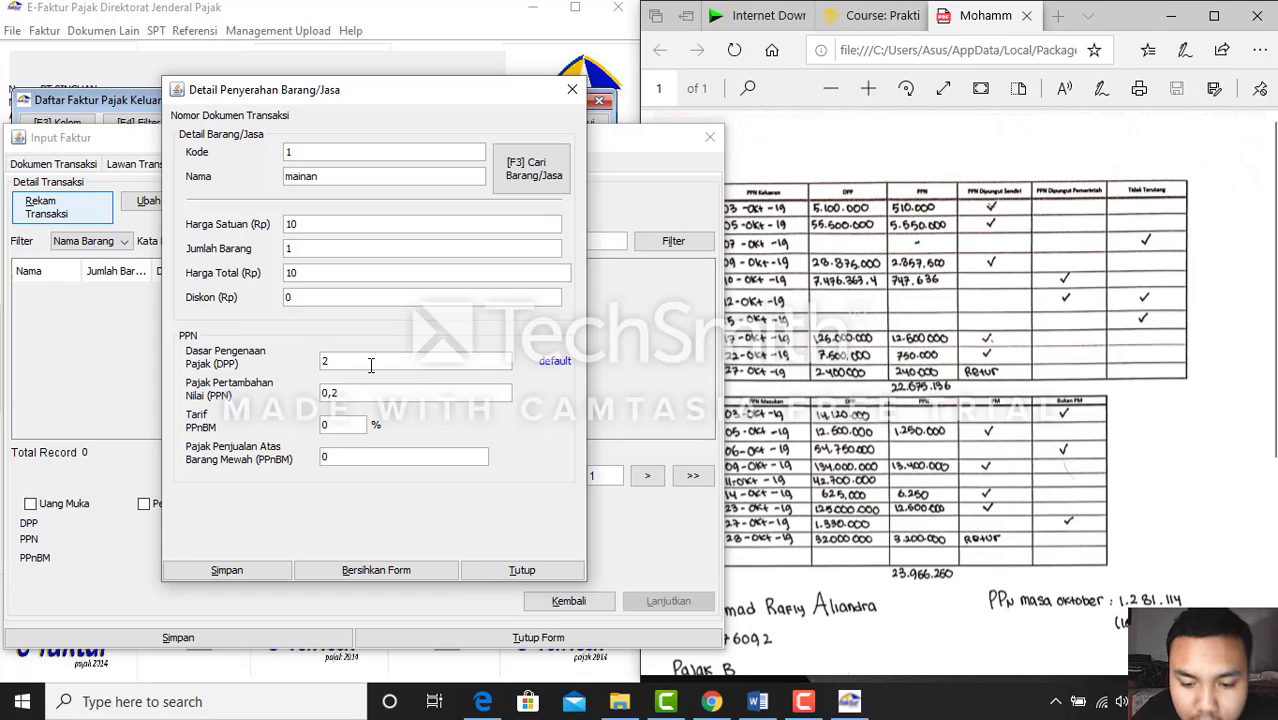
type("8875000")
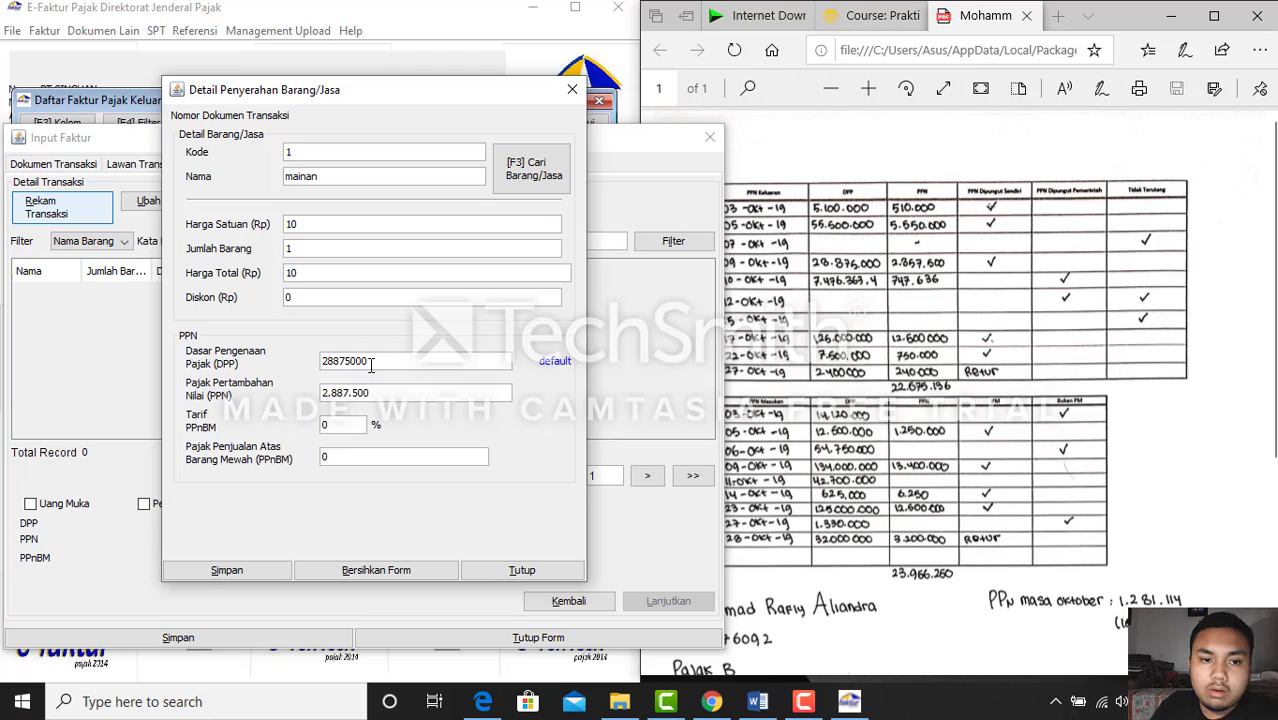
key("Tab")
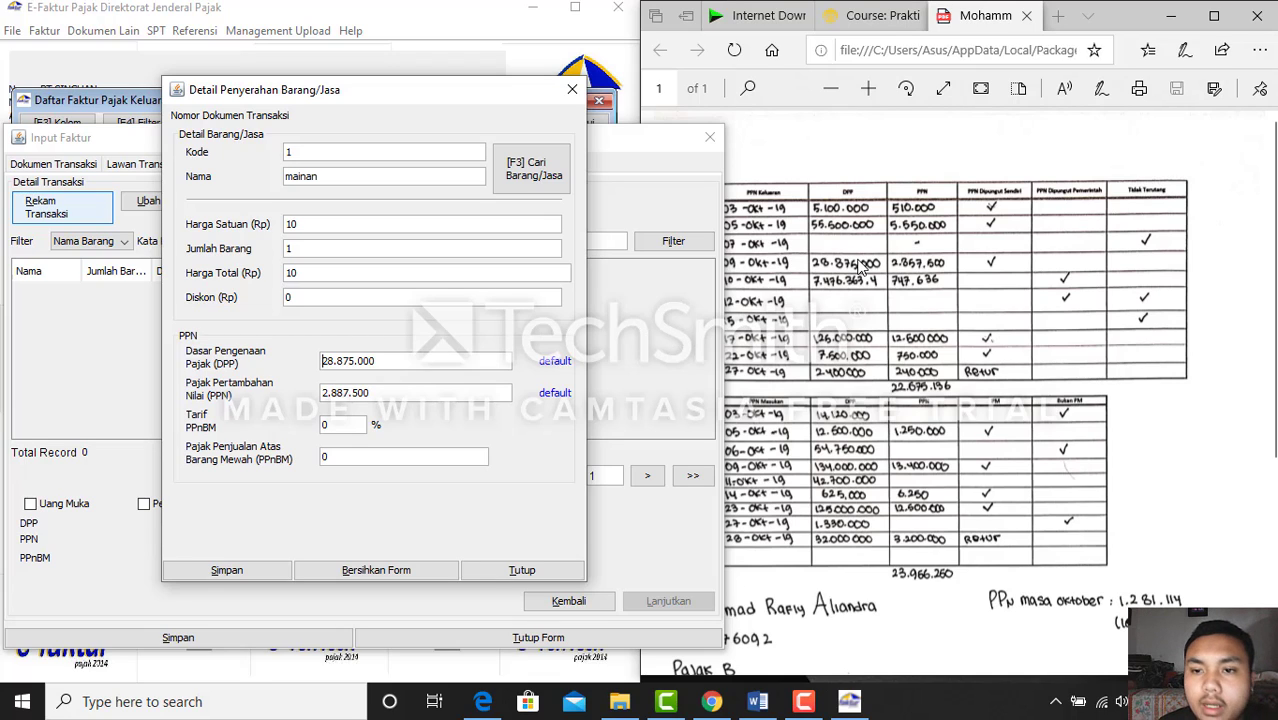
Correct the mainan line's DPP to 28.575.000
left_click(407, 365)
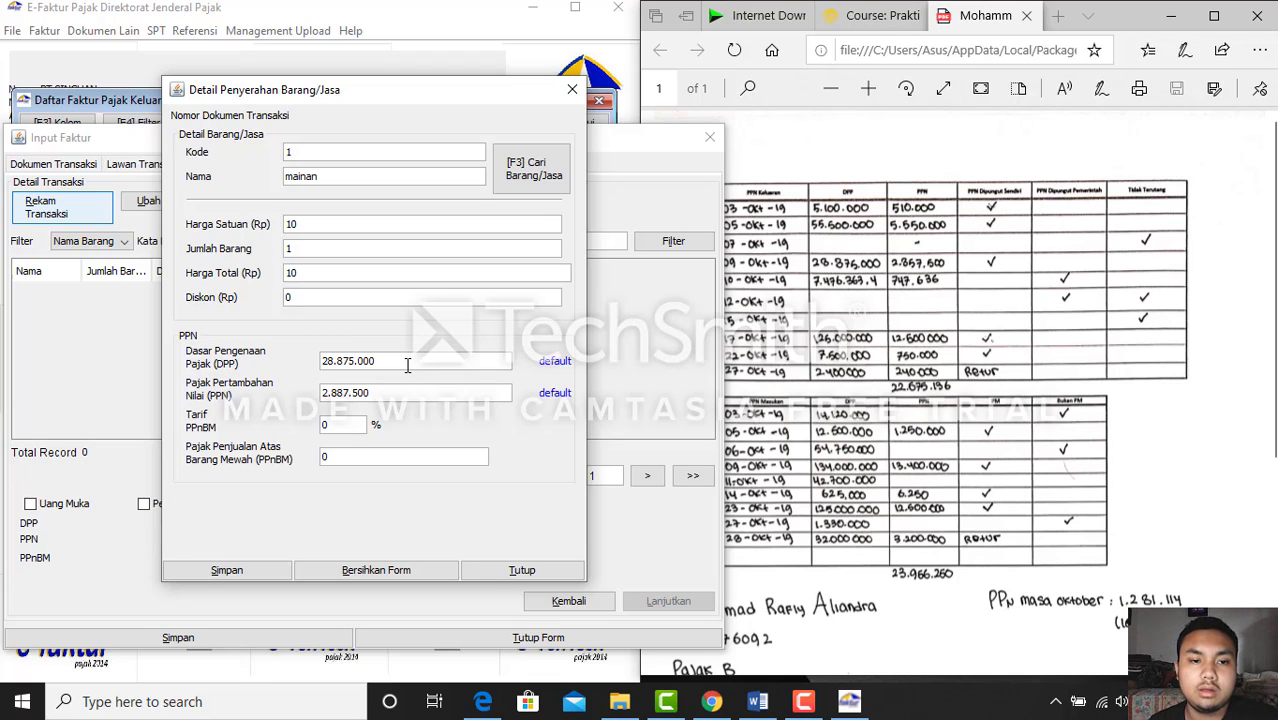
key("BackSpace")
key("BackSpace")
key("BackSpace")
type("500")
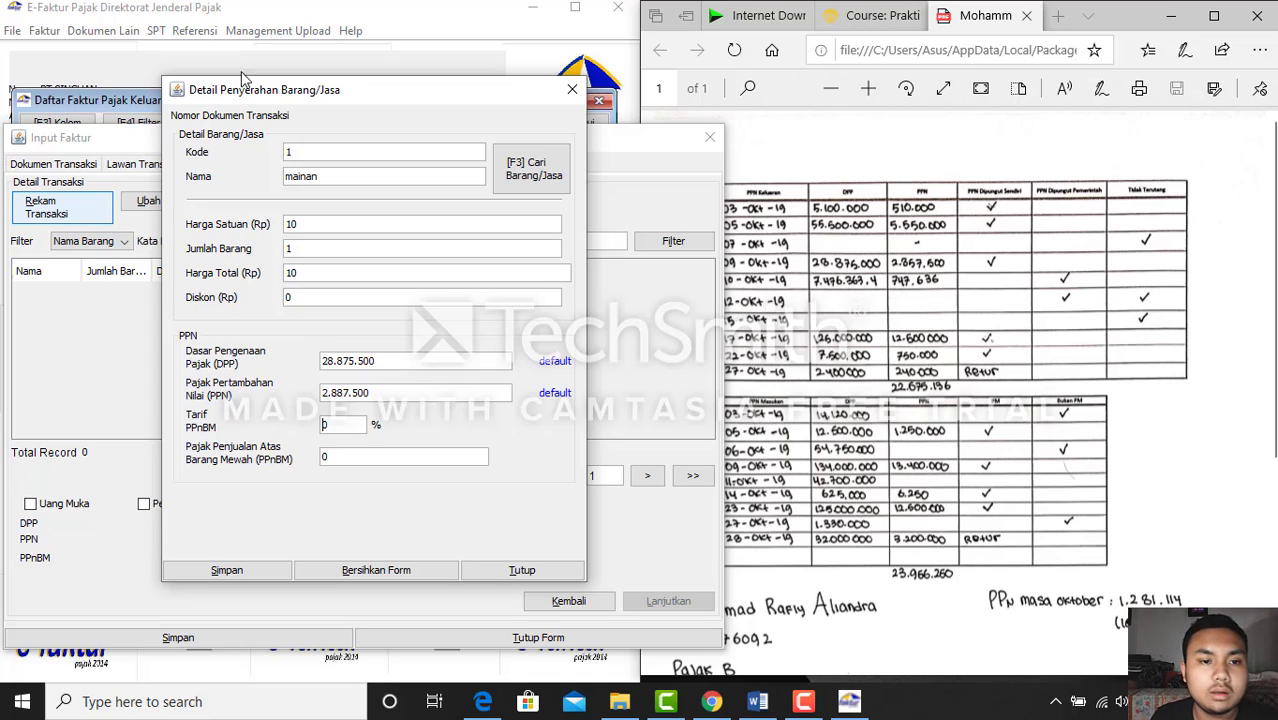
left_click(405, 363)
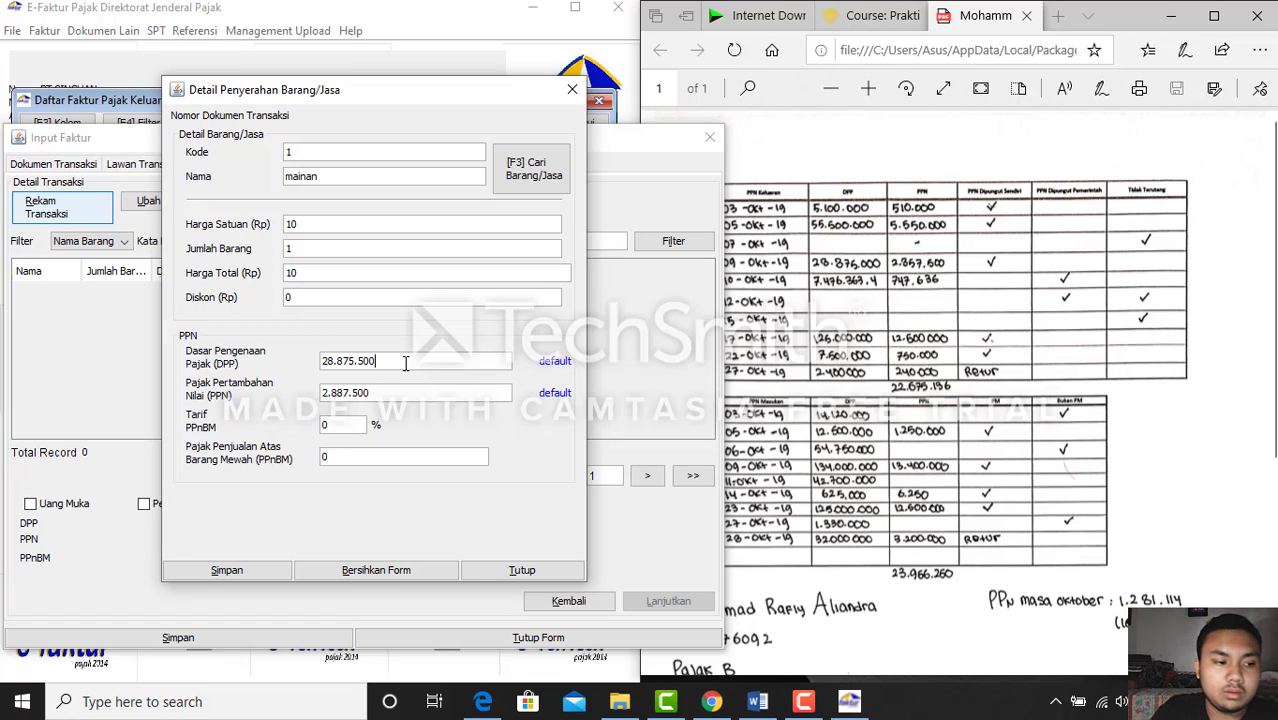
key("BackSpace")
key("BackSpace")
key("BackSpace")
key("BackSpace")
key("BackSpace")
key("BackSpace")
key("BackSpace")
key("BackSpace")
key("BackSpace")
key("BackSpace")
type("2")
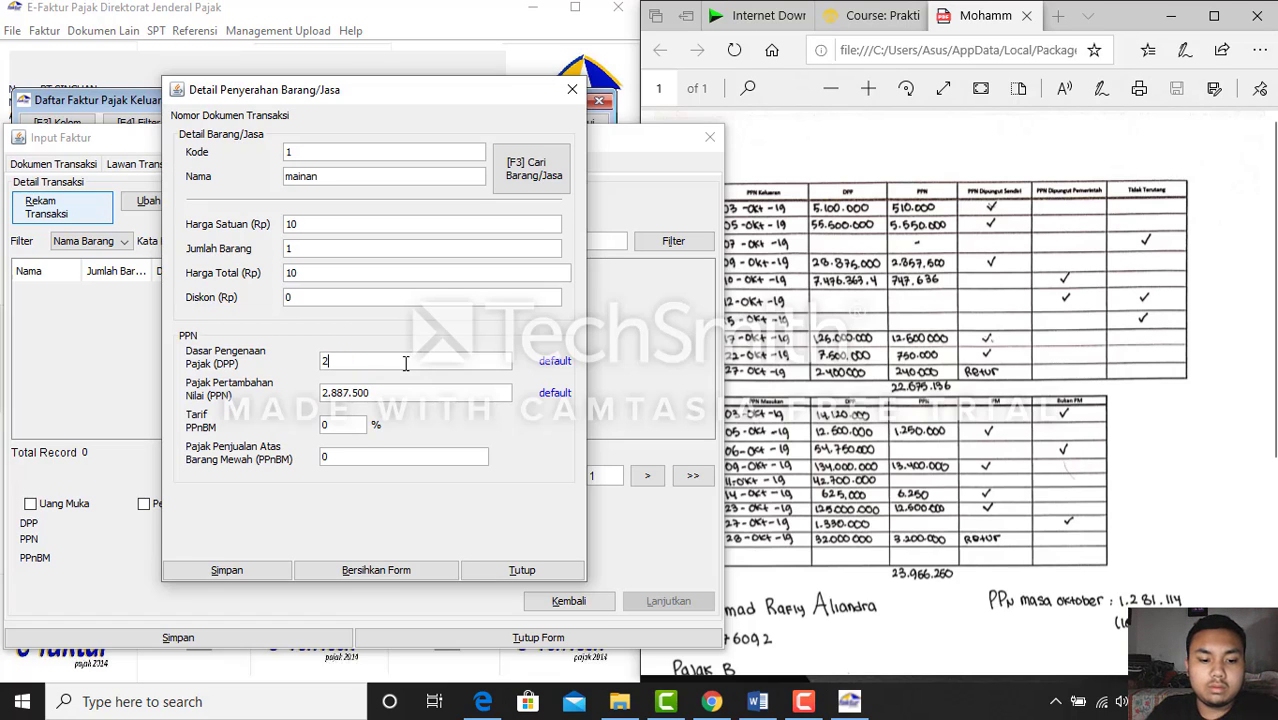
type("8.575.")
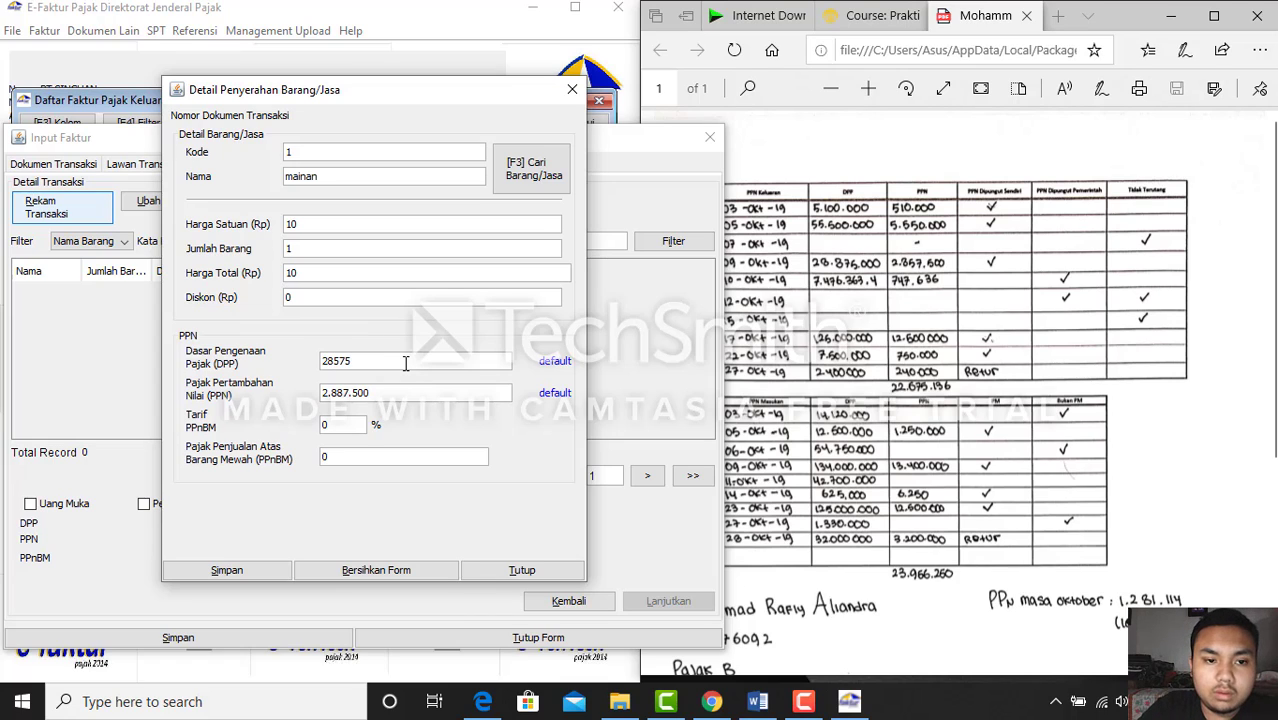
type("000")
key("Tab")
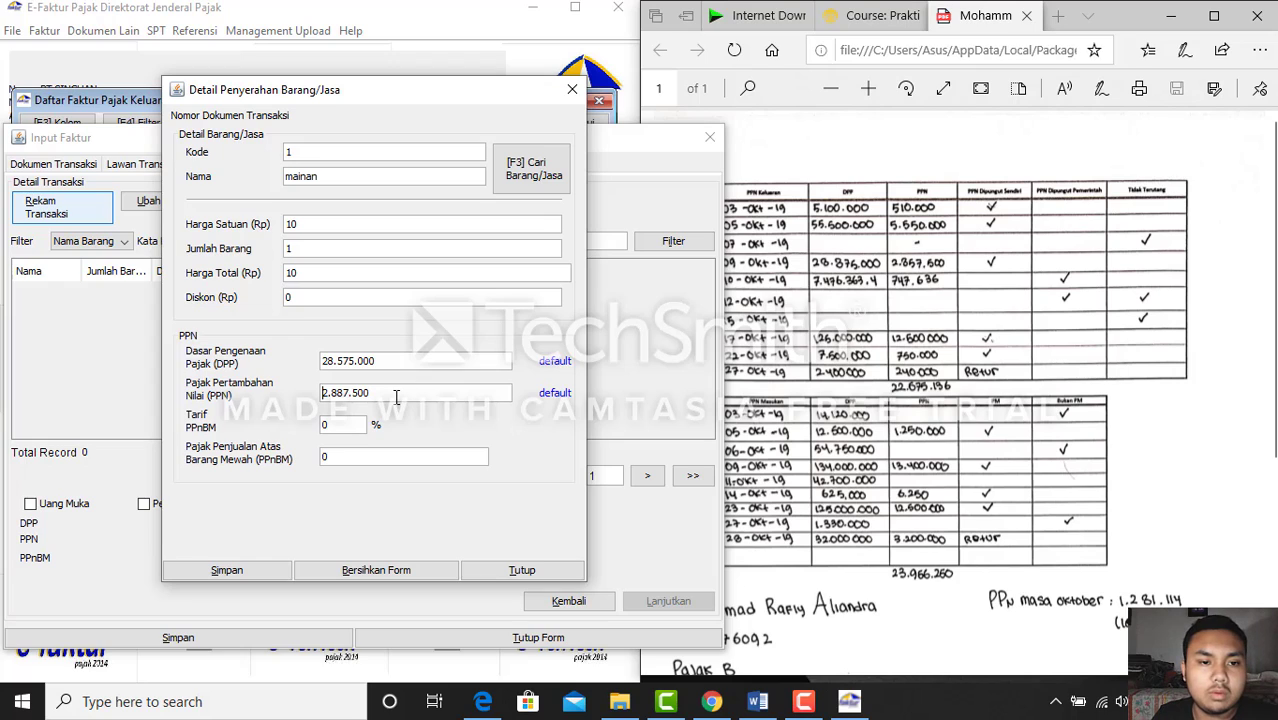
Clear the item form, re-enter item code 1 and set DPP 28.575.000 (VAT 2.857.500)
left_click(400, 570)
type("1")
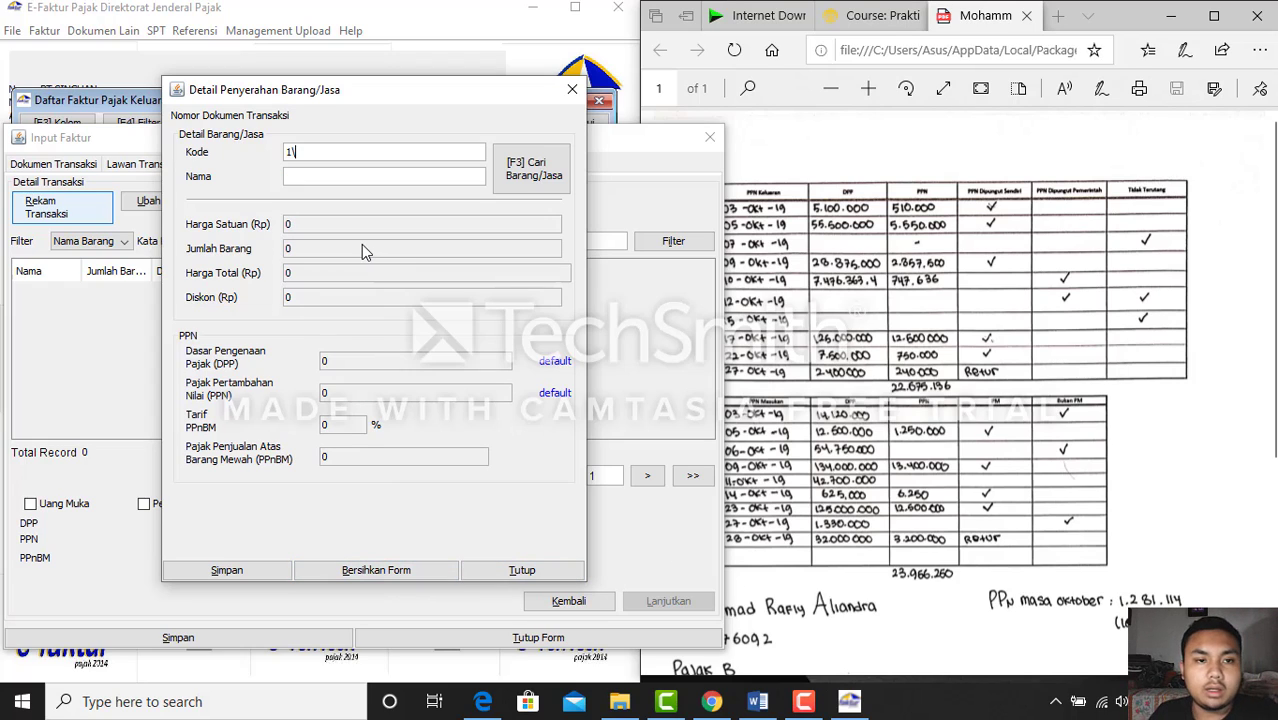
key("Tab")
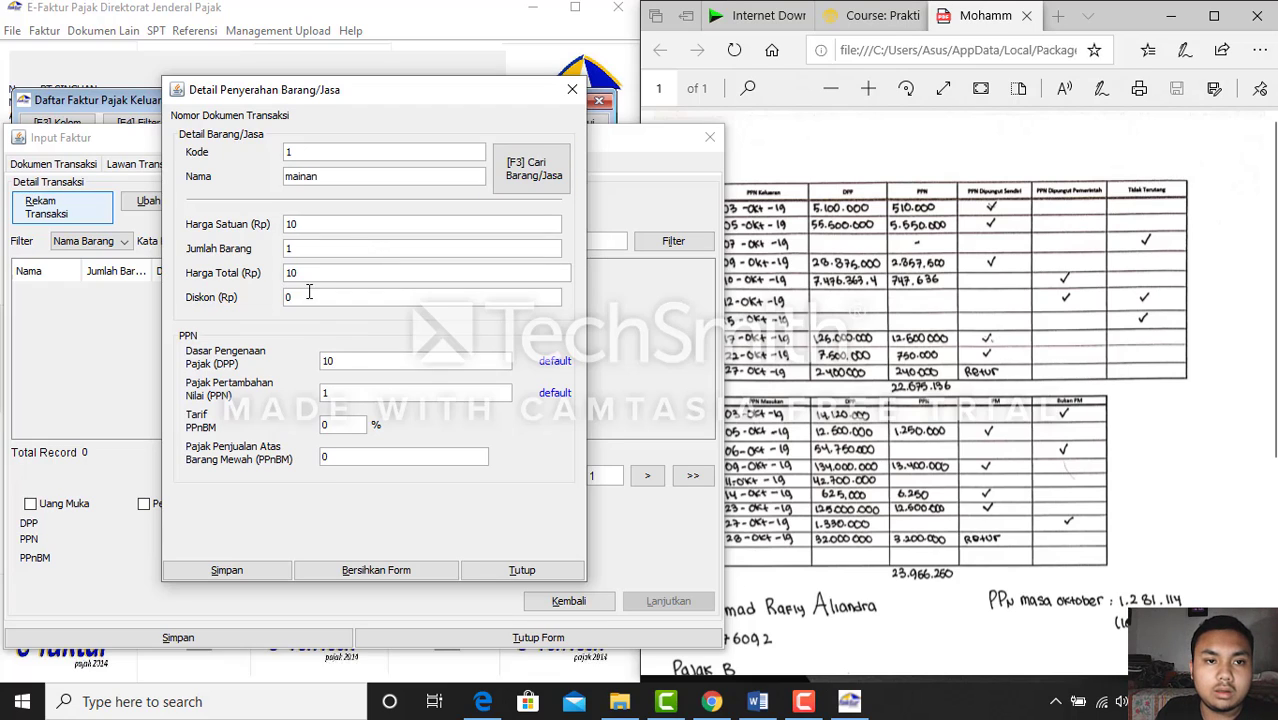
left_click(372, 368)
key("ctrl+a")
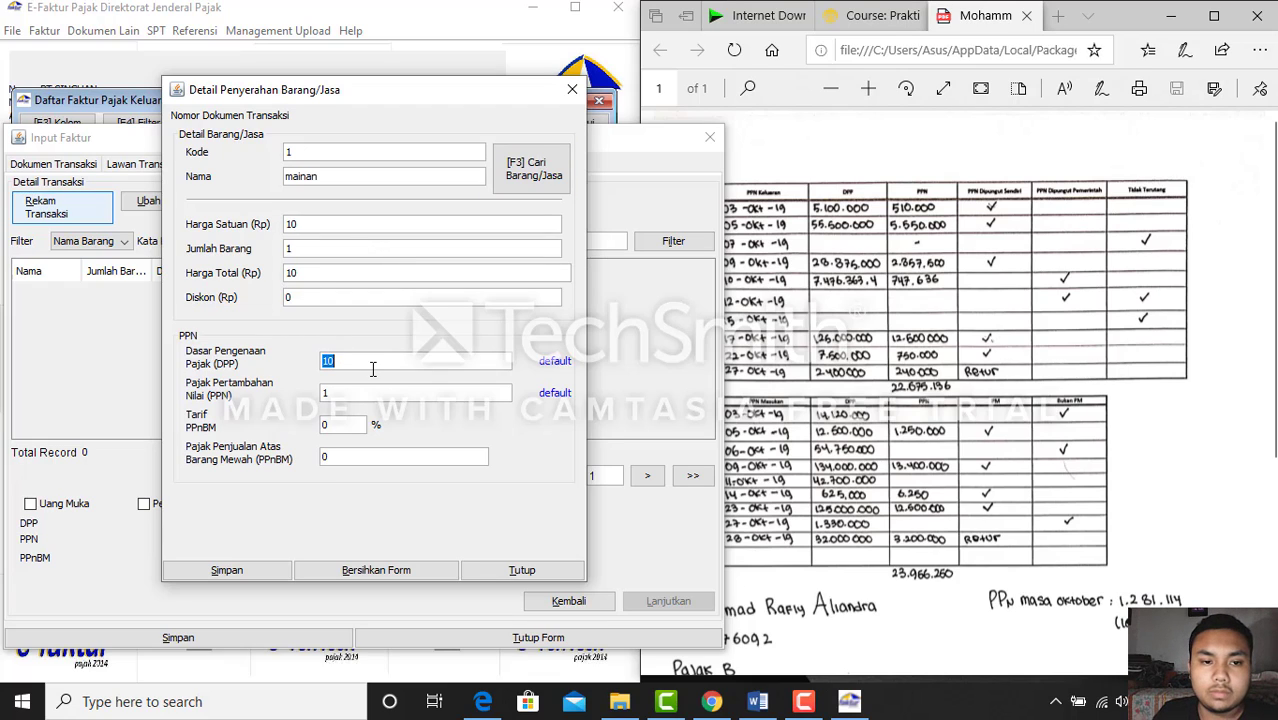
key("BackSpace")
type("28")
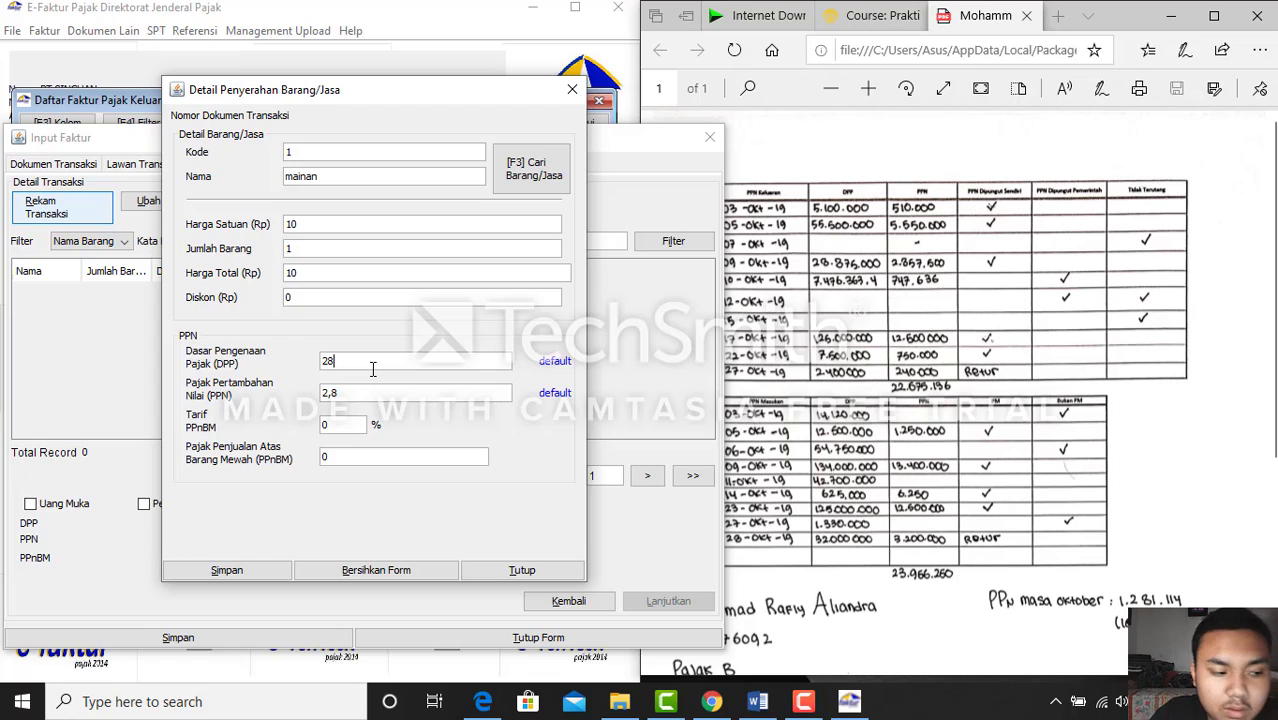
type("575")
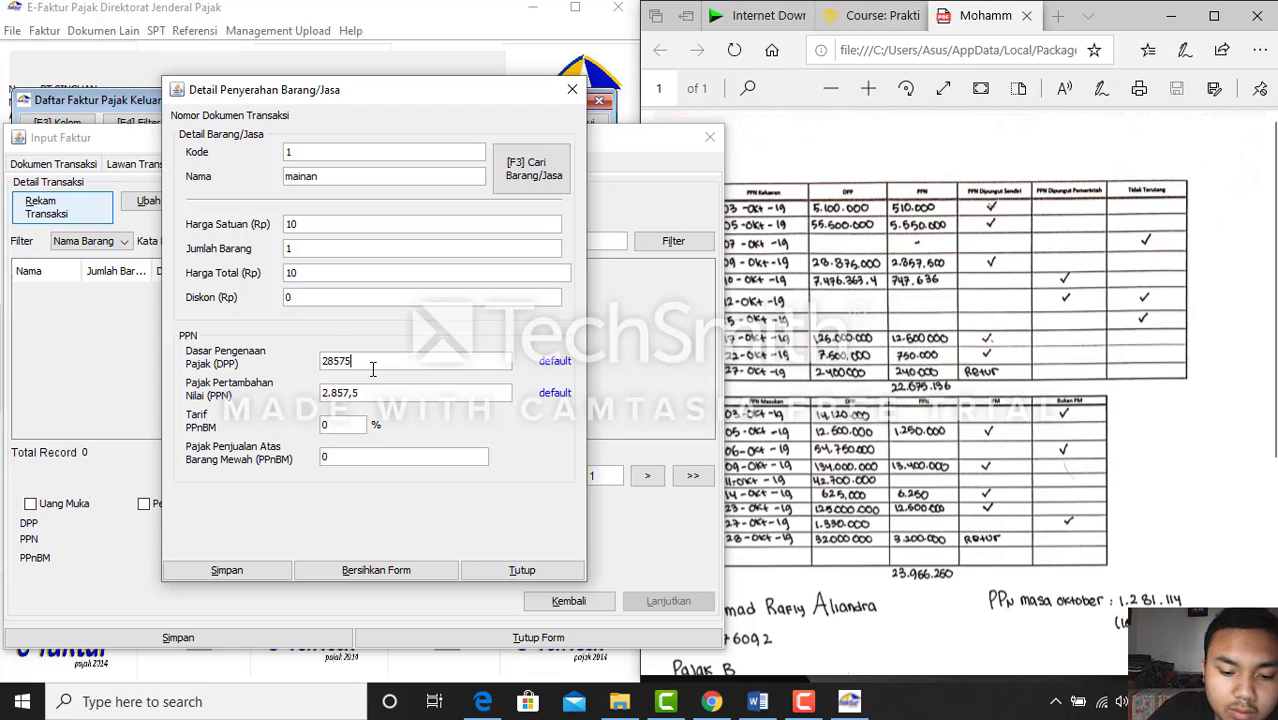
type("000")
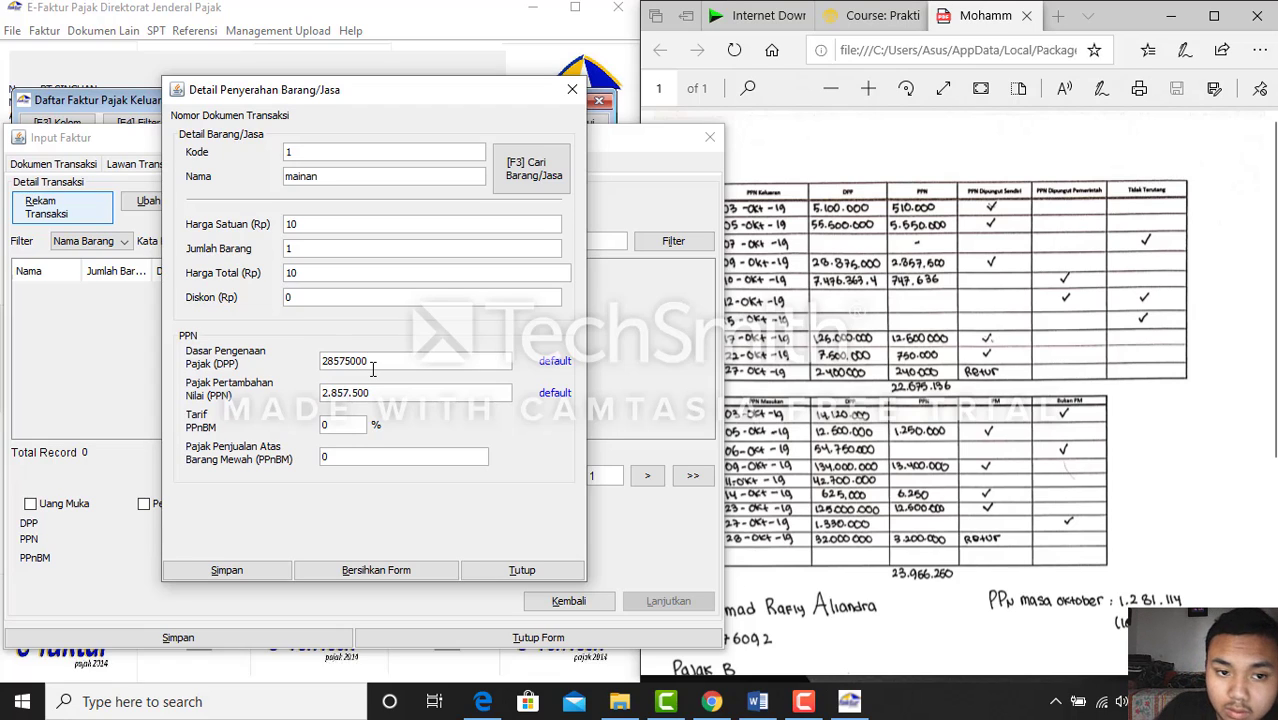
key("Tab")
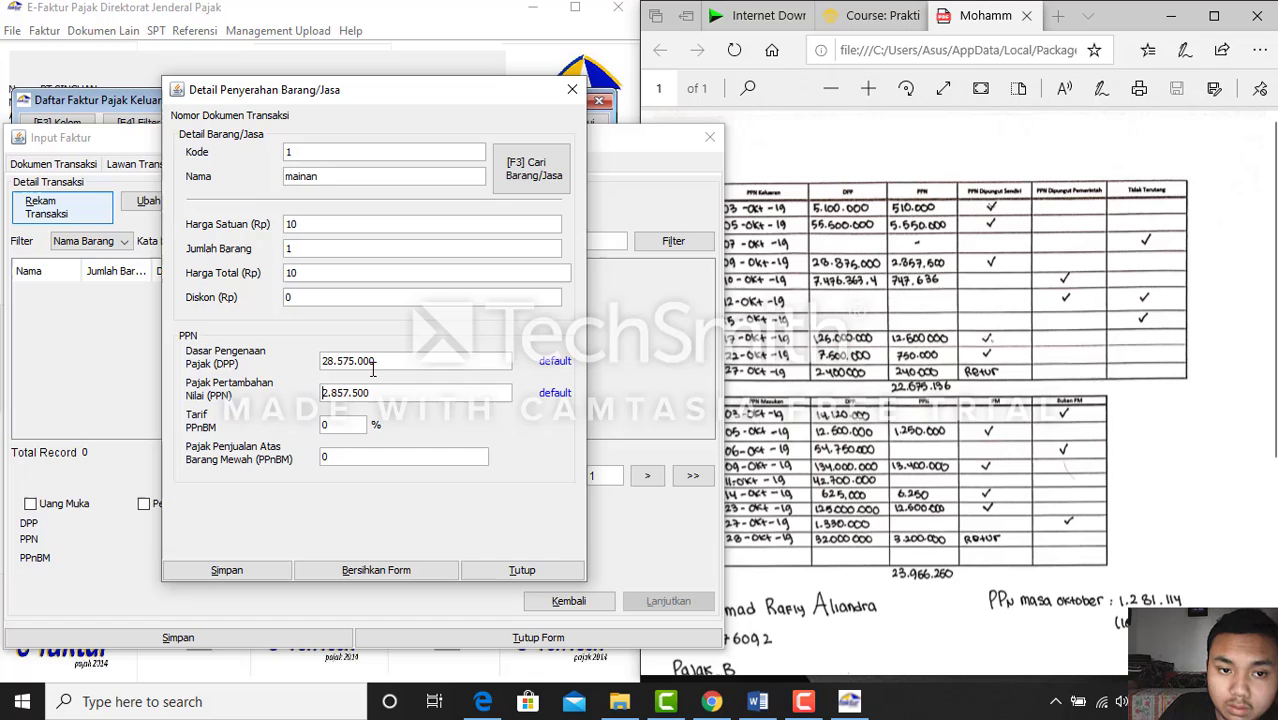
Save the mainan line without adding more items, then save the invoice and start a new one
left_click(250, 571)
left_click(408, 358)
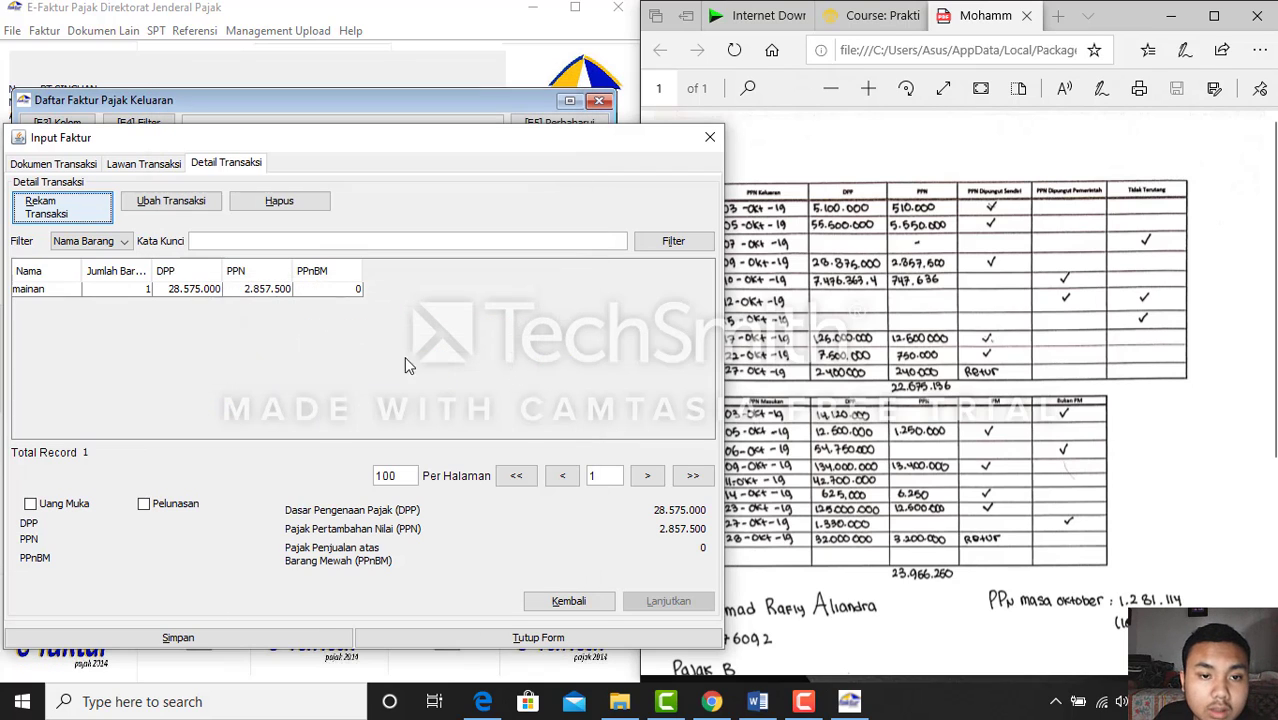
left_click(239, 286)
left_click(226, 630)
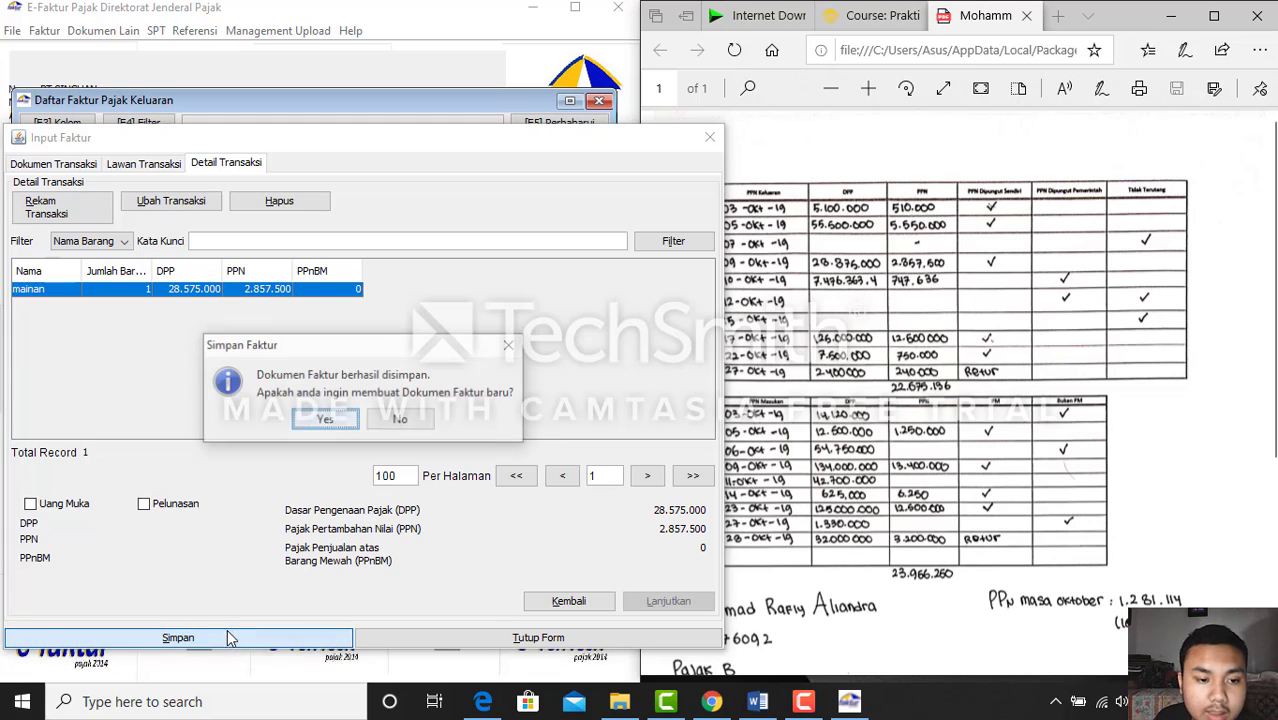
left_click(328, 419)
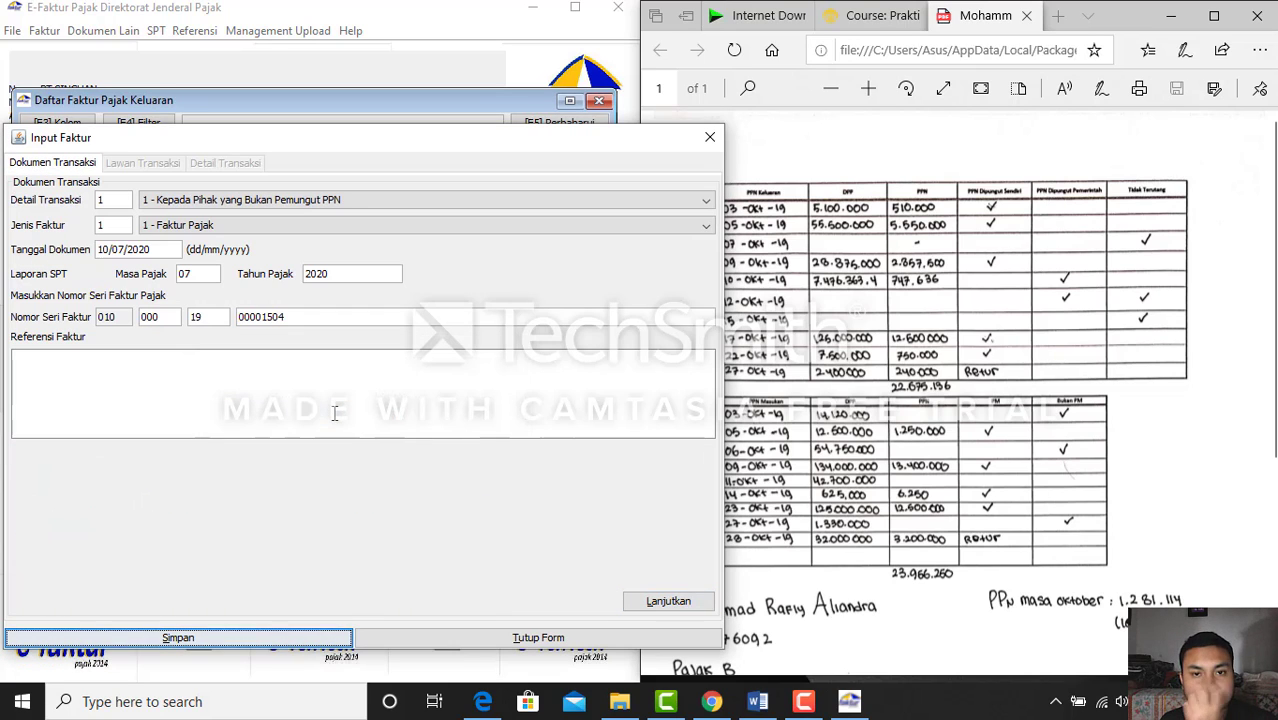
Switch from the handwritten answer sheet to the Word assignment sheet of October 2019 transactions
left_click(945, 262)
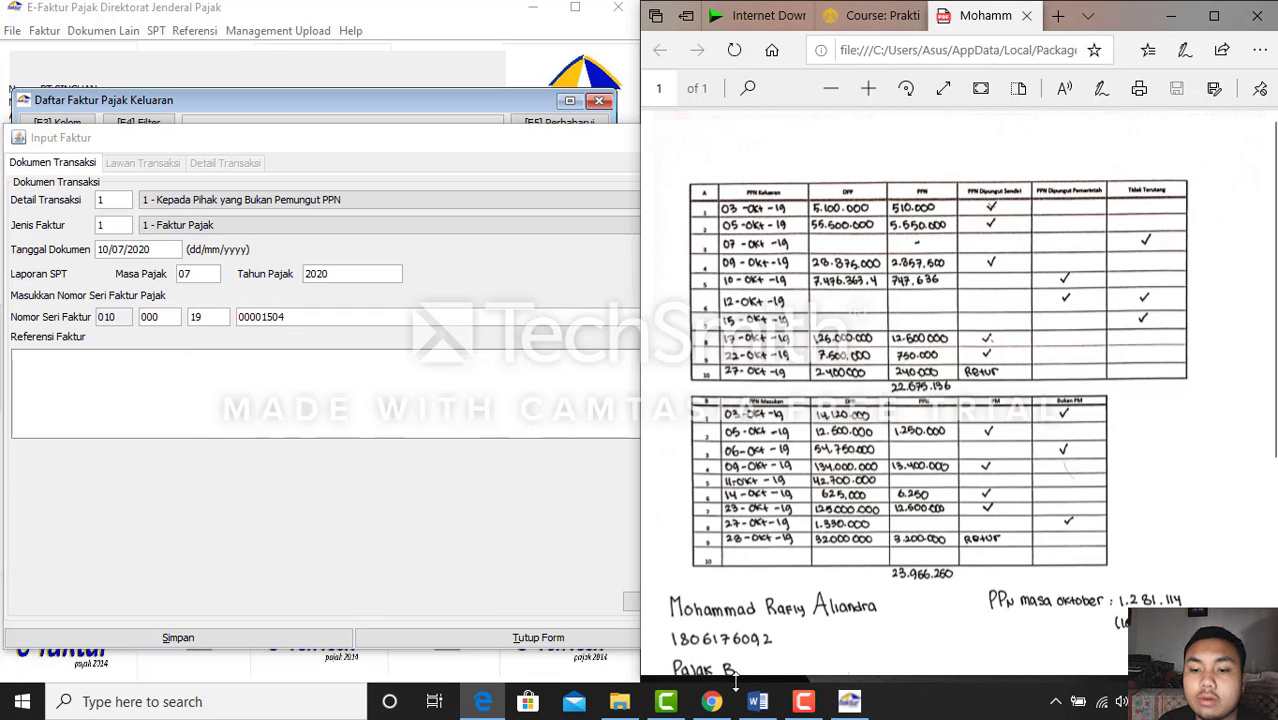
left_click(757, 701)
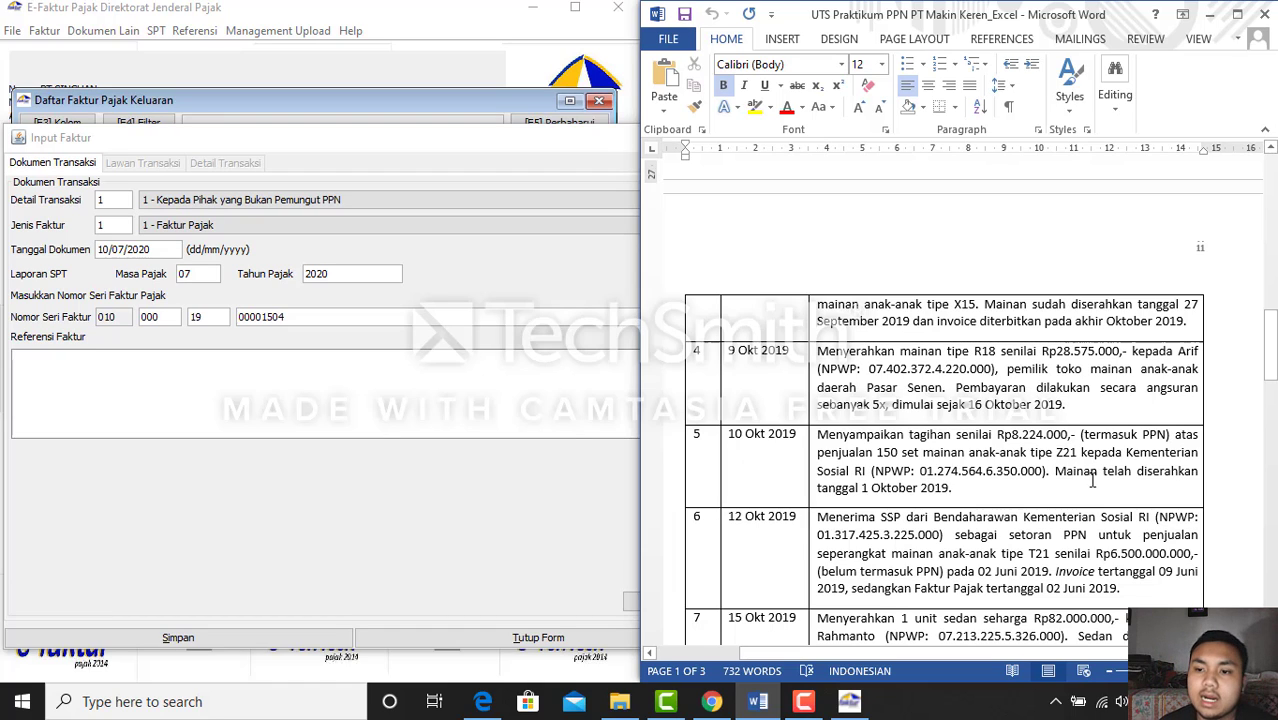
Set transaction code 2 (Kepada Pemungut Bendaharawan) and document date 10/10/2019 for period 10/2019
left_click(414, 507)
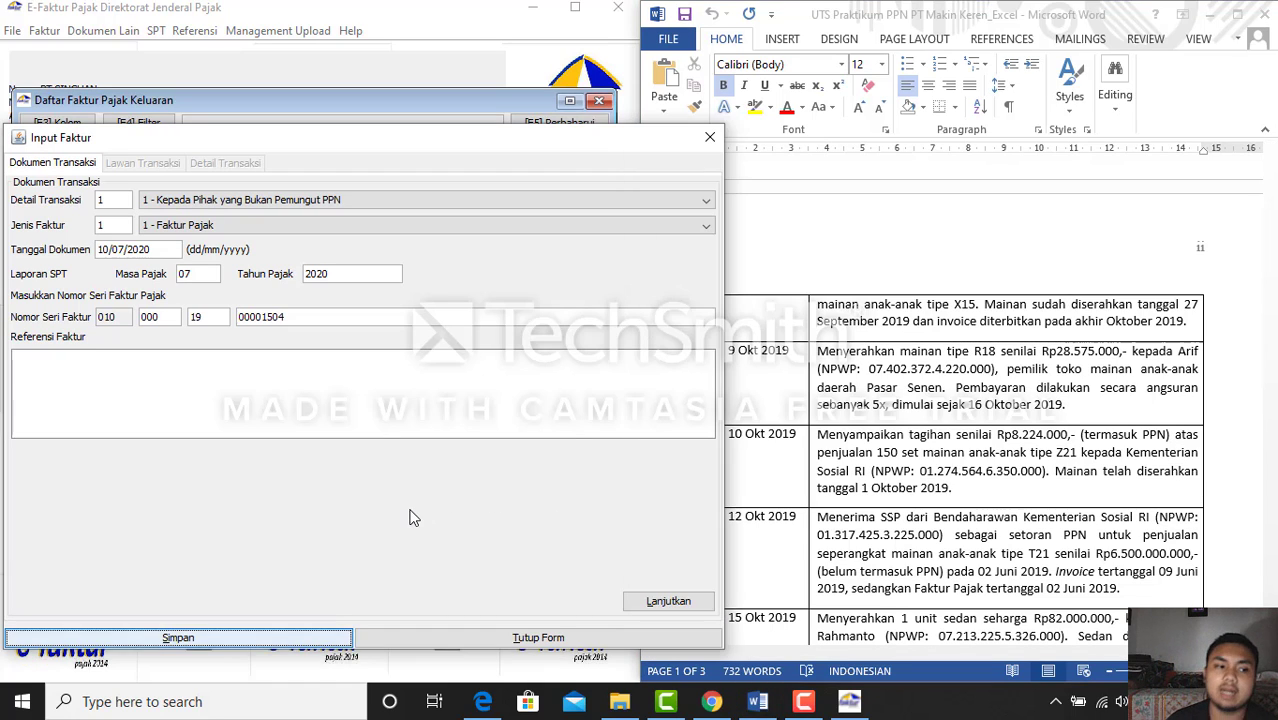
left_click(357, 206)
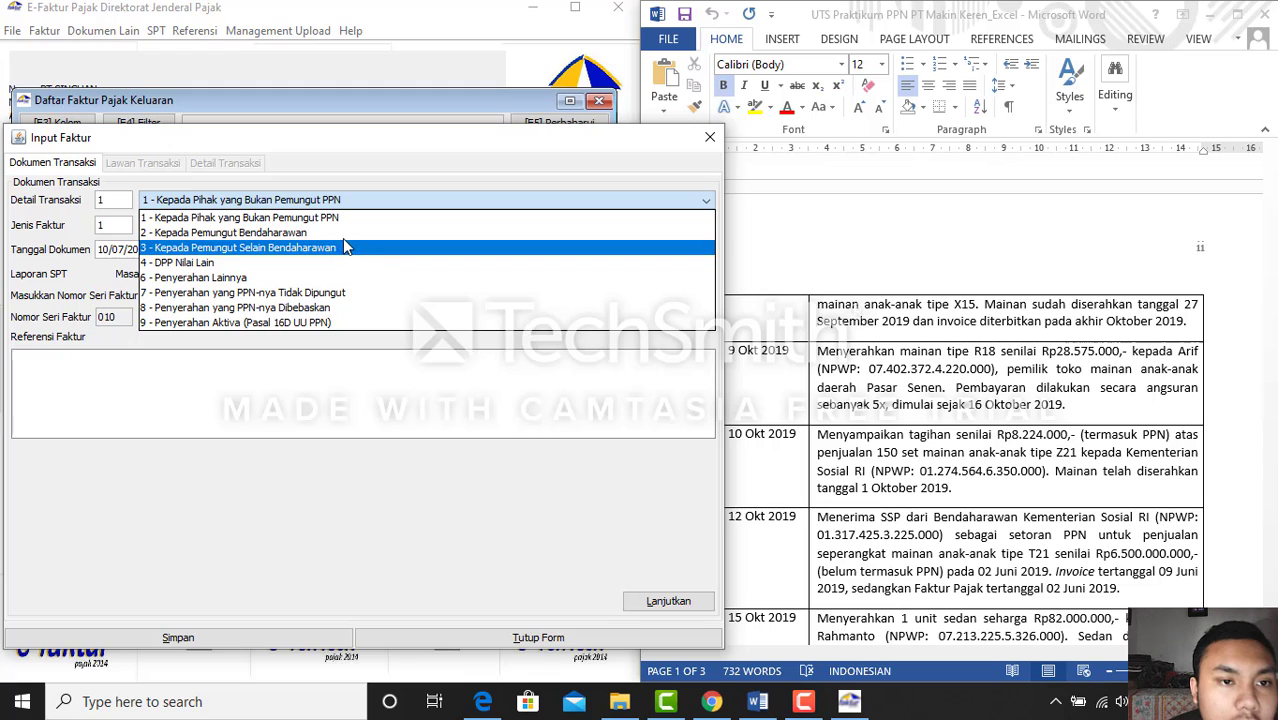
left_click(343, 233)
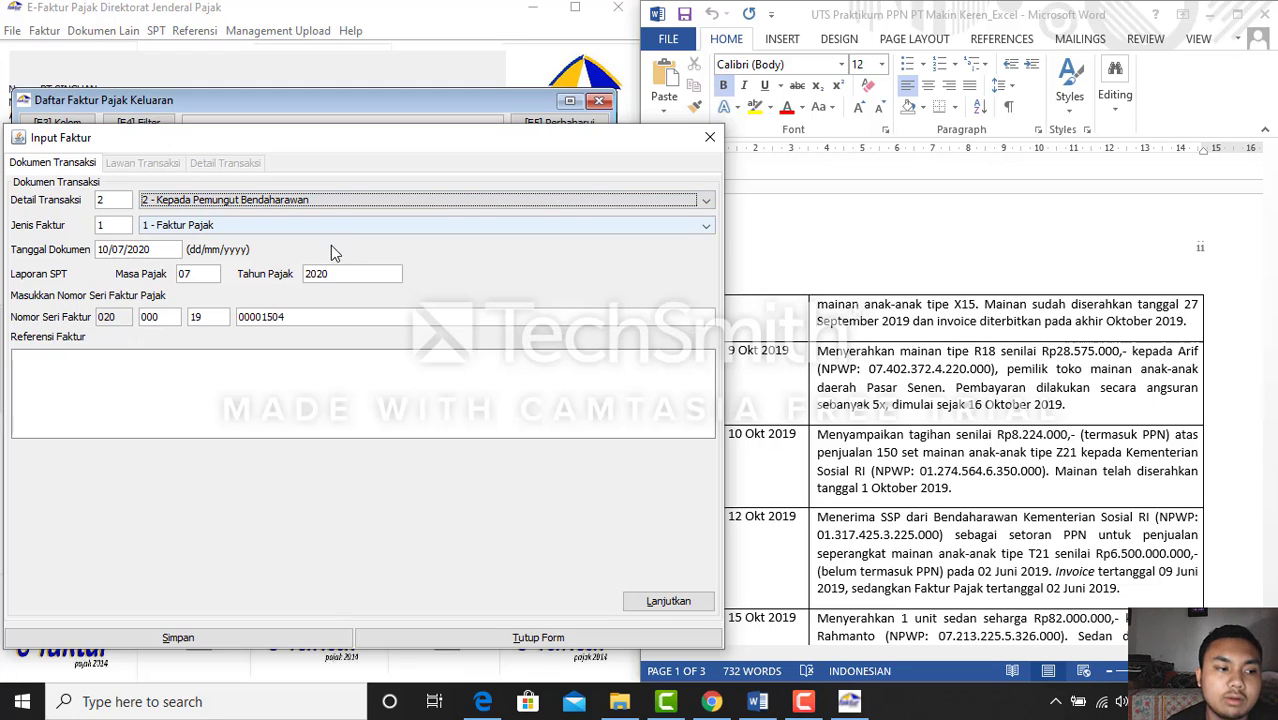
left_click(171, 248)
key("shift+Right")
key("shift+Right")
key("shift+Right")
key("shift+Right")
key("shift+Right")
key("shift+Right")
key("shift+Right")
key("shift+Right")
key("shift+Right")
key("shift+Right")
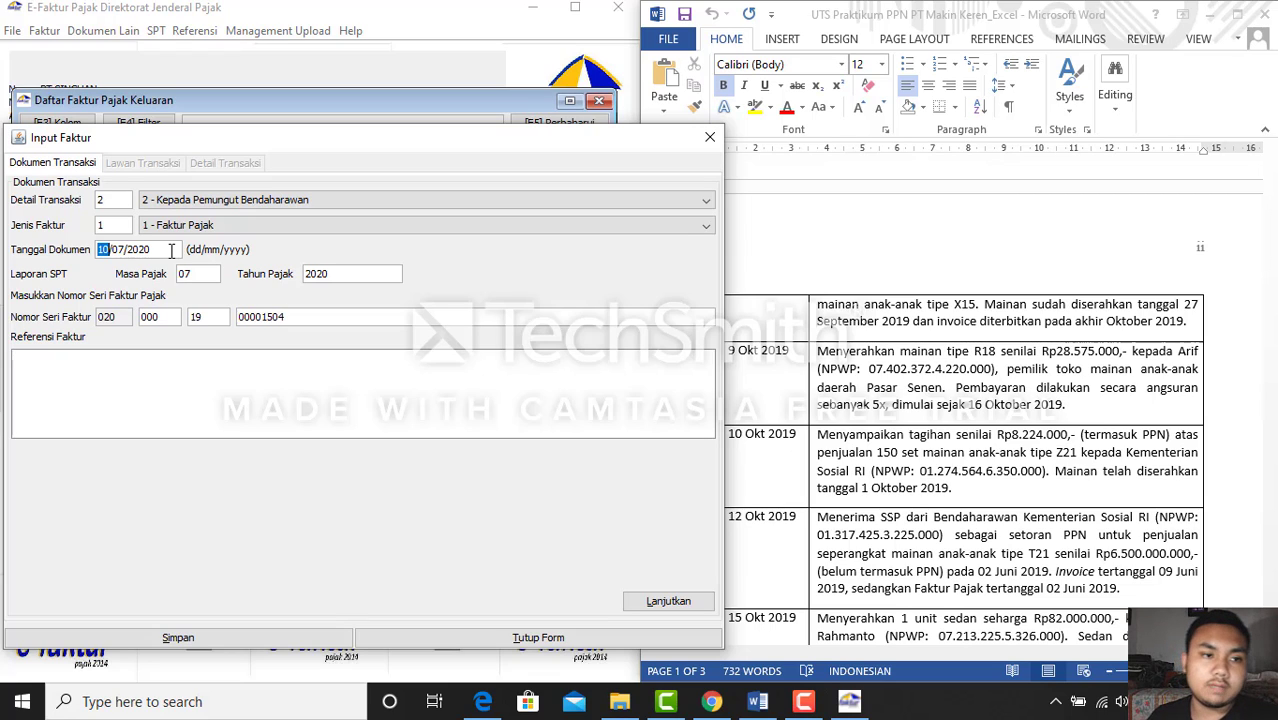
type("10/1")
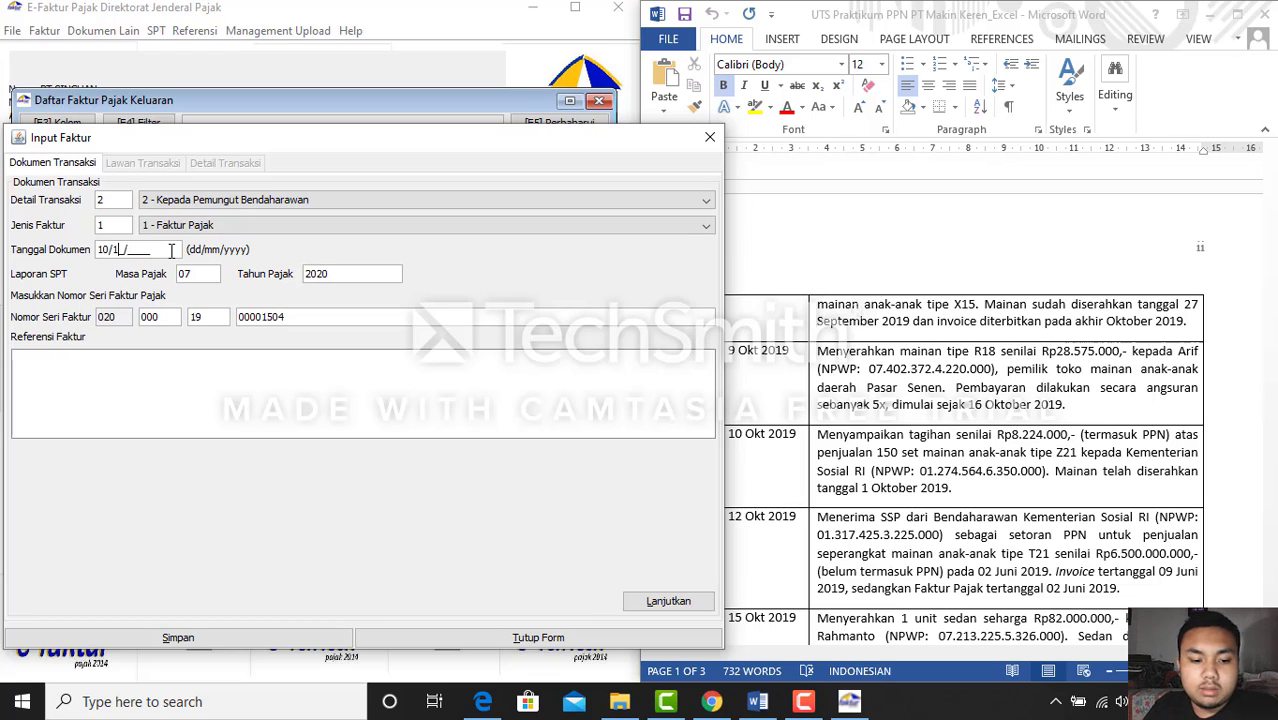
type("0/2019")
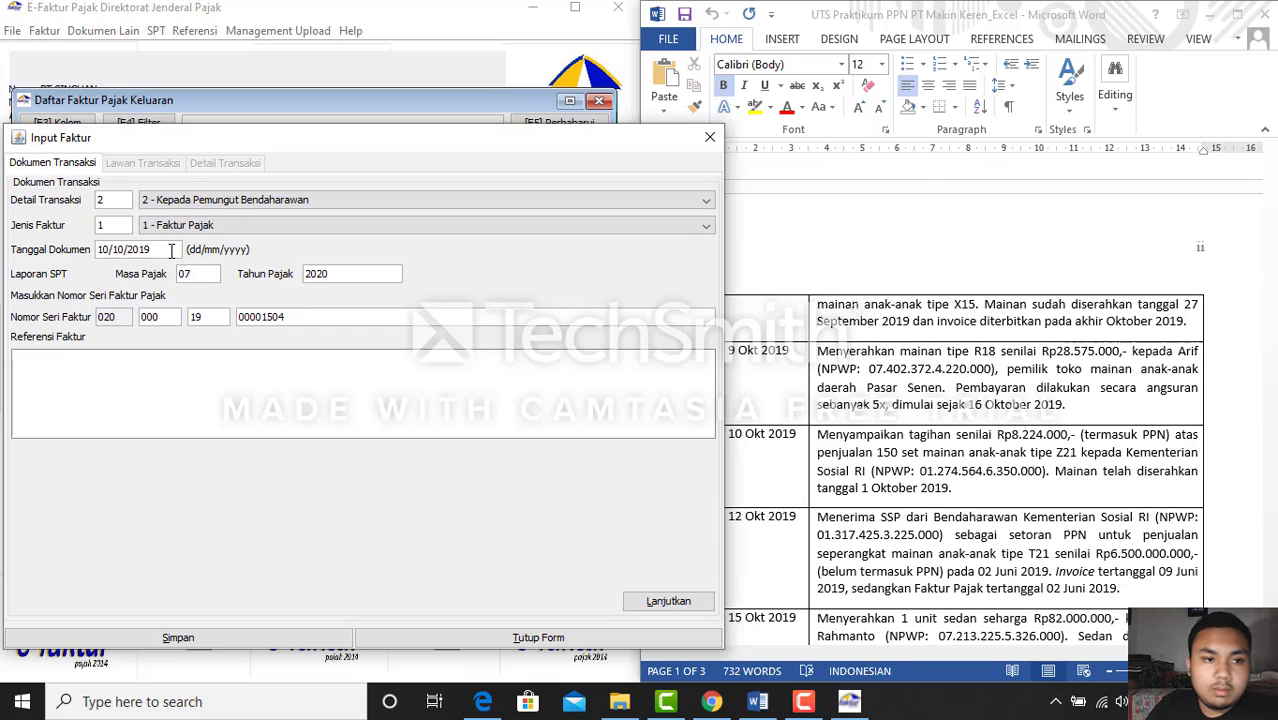
key("Tab")
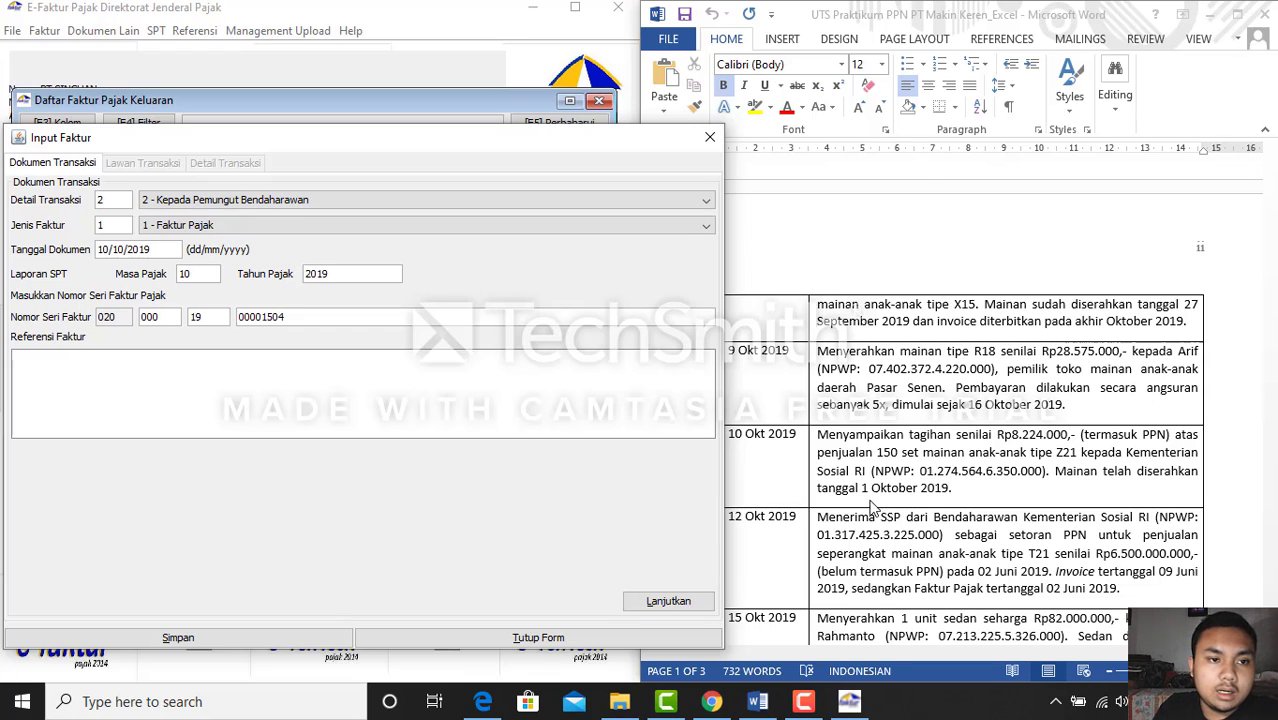
left_click(698, 608)
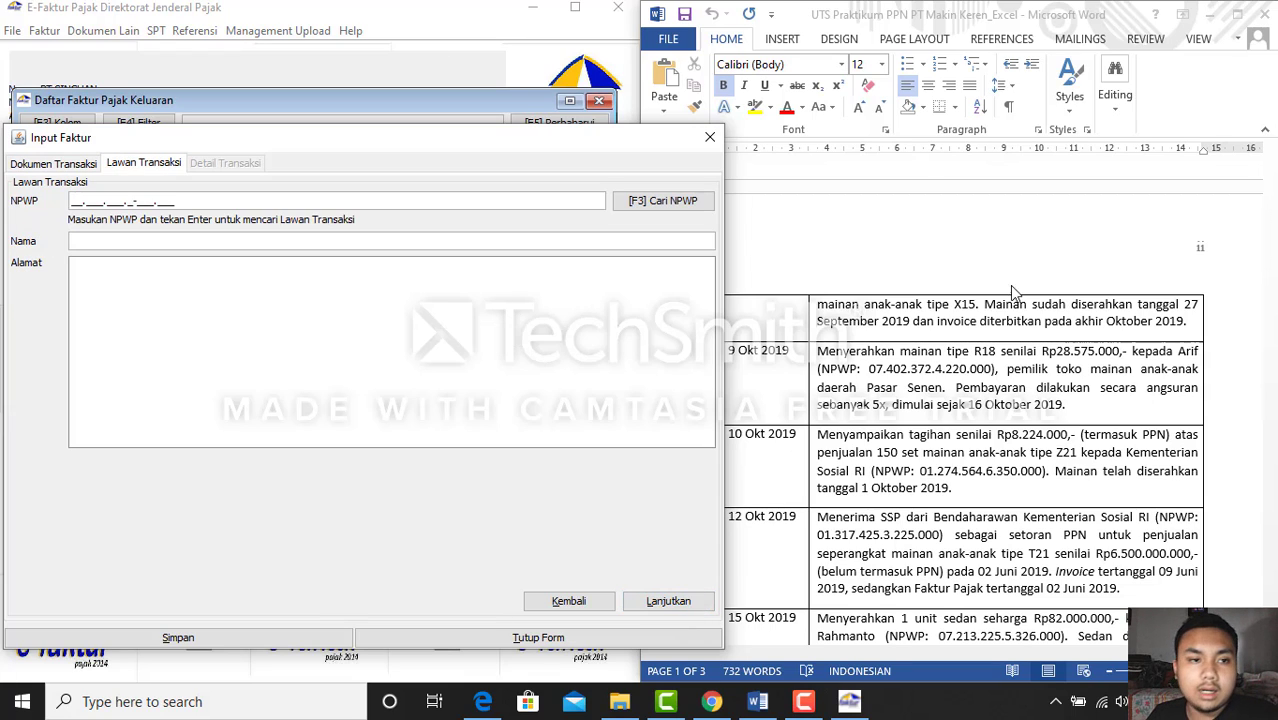
Enter the Ministry of Social Affairs' NPWP from the course page as the buyer and look it up
left_click(1032, 384)
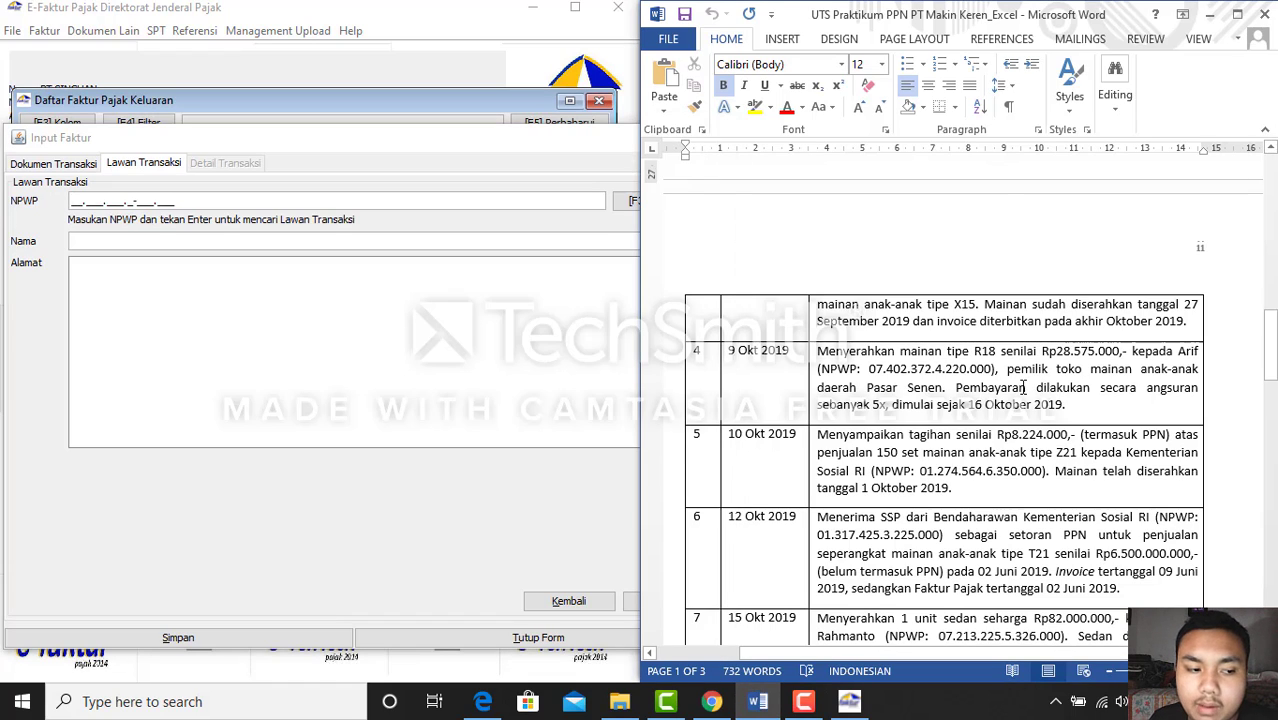
left_click(1210, 16)
left_click(862, 15)
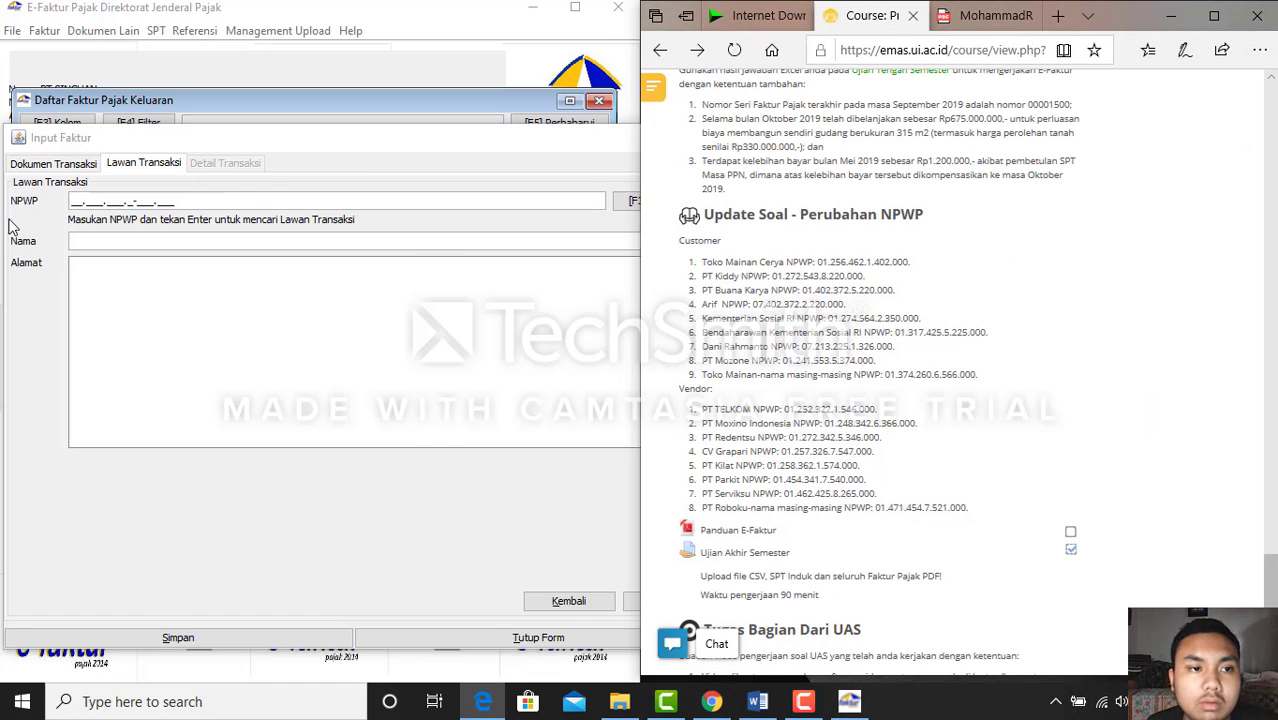
left_click(80, 202)
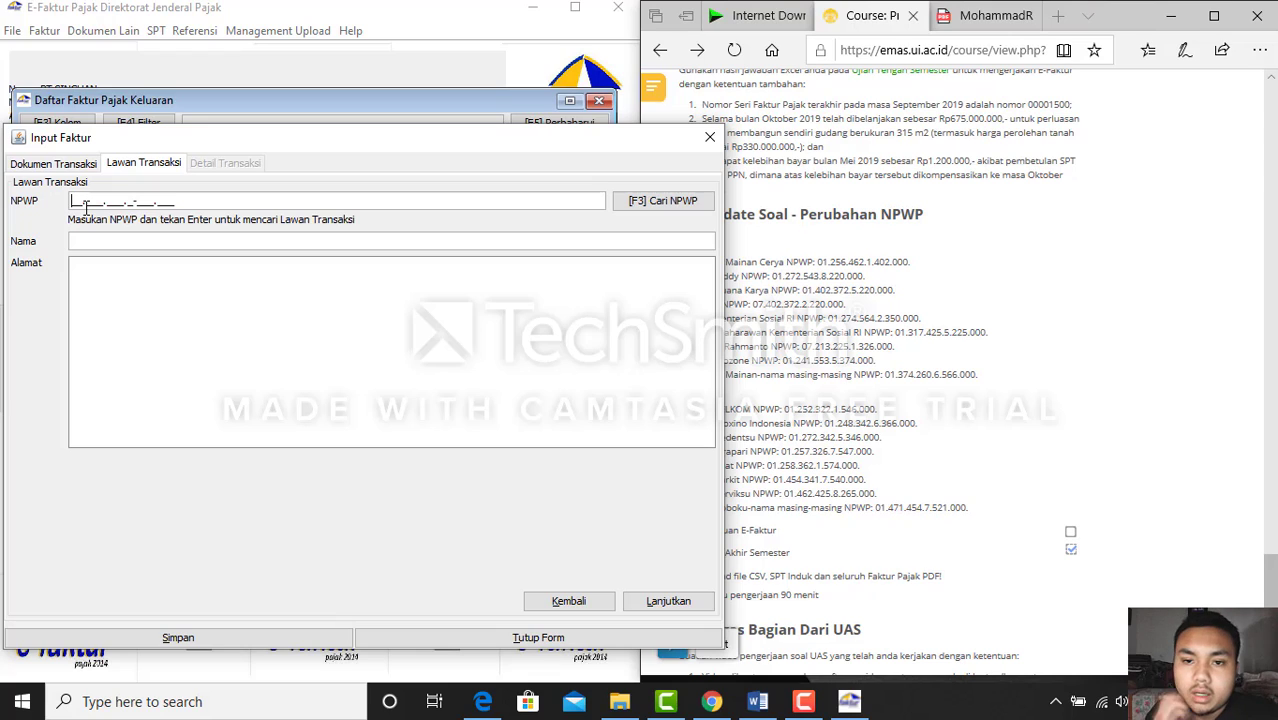
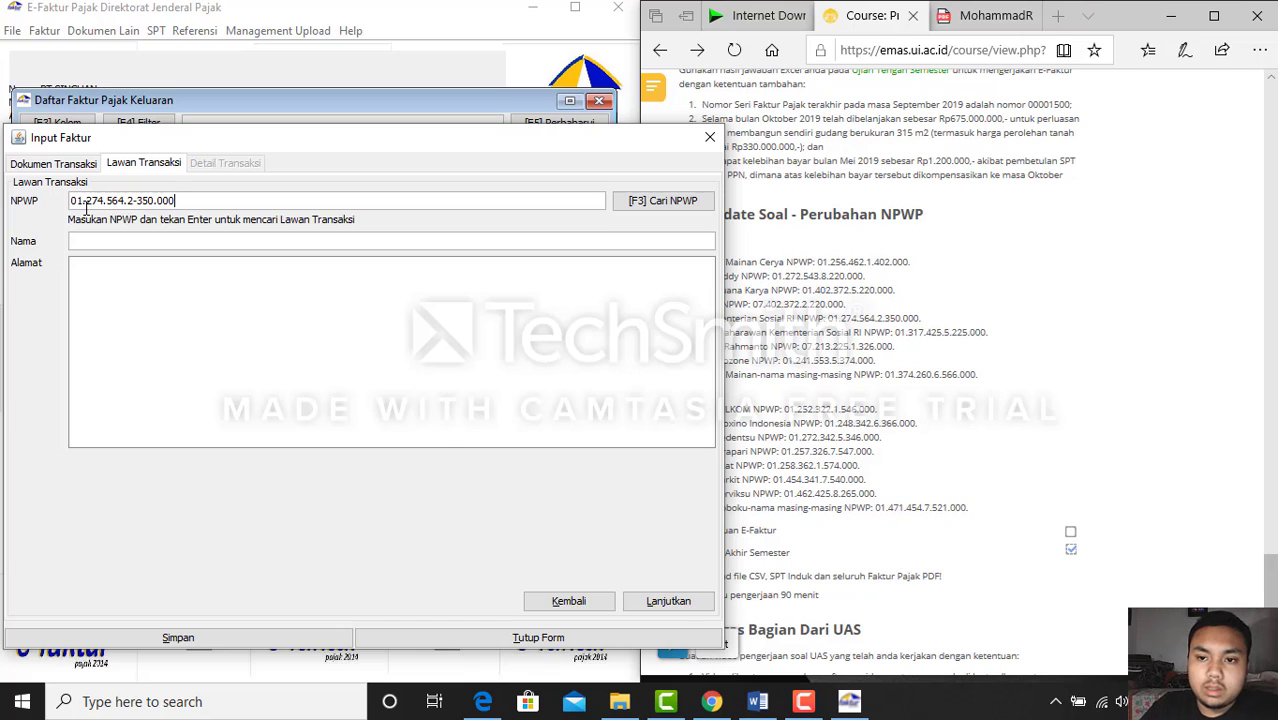
key("Return")
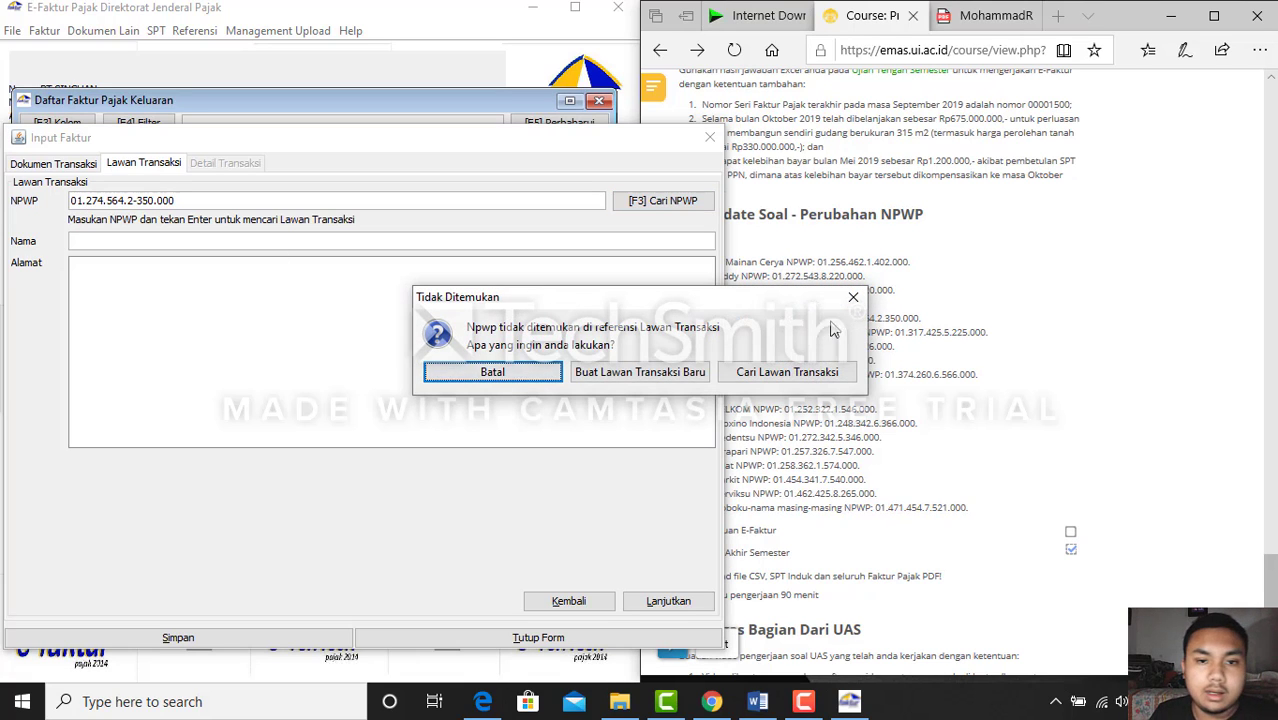
Dismiss the not-found notice, recheck the NPWP list and search for the NPWP again
left_click(851, 302)
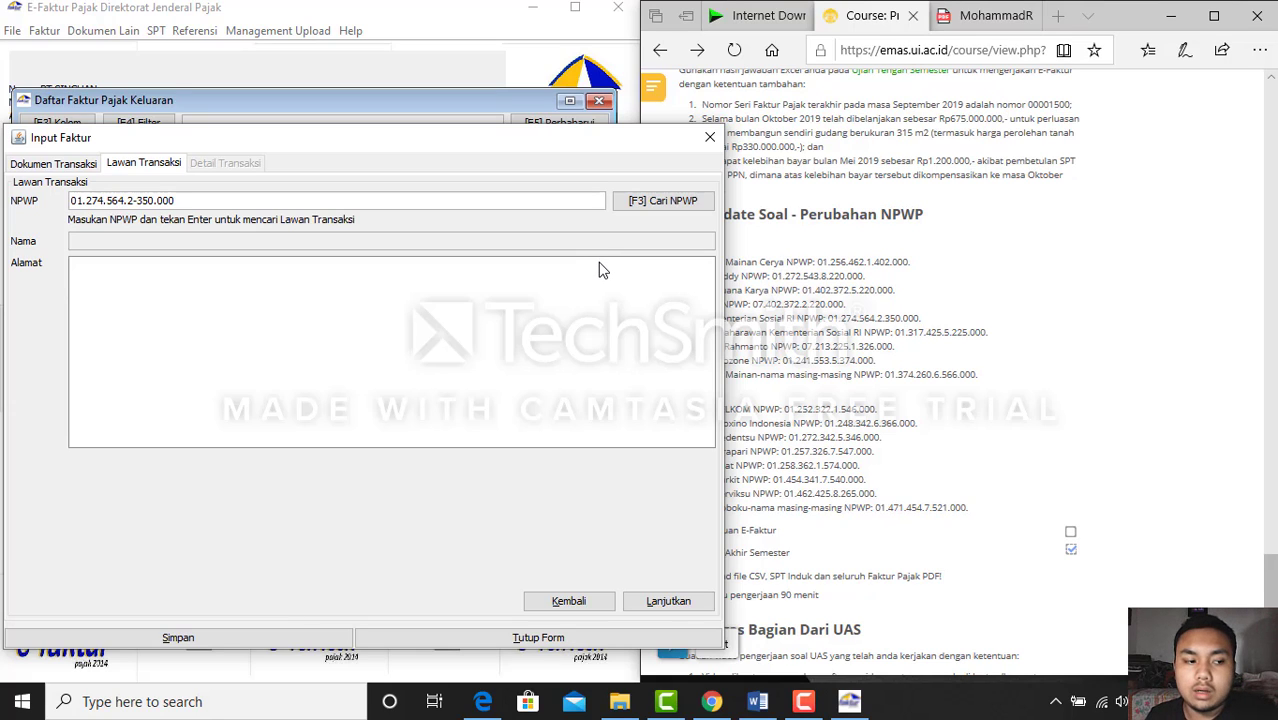
left_click(900, 318)
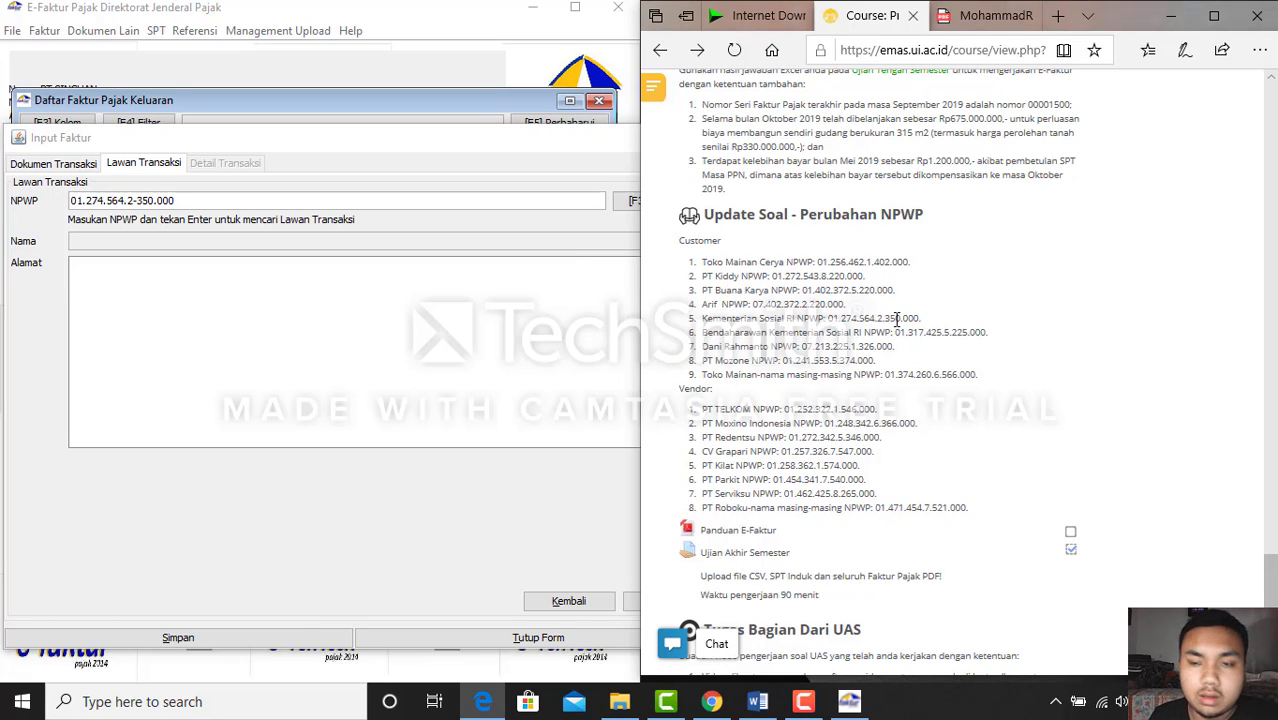
left_click(428, 243)
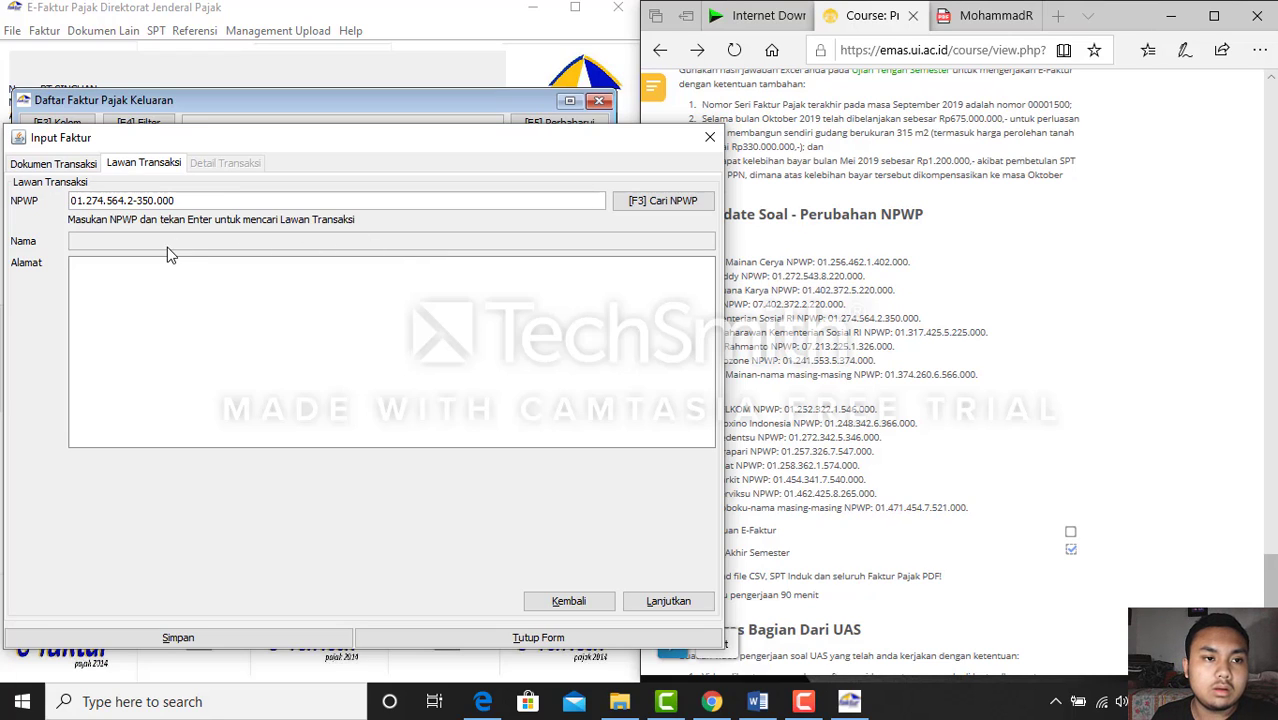
triple_click(280, 198)
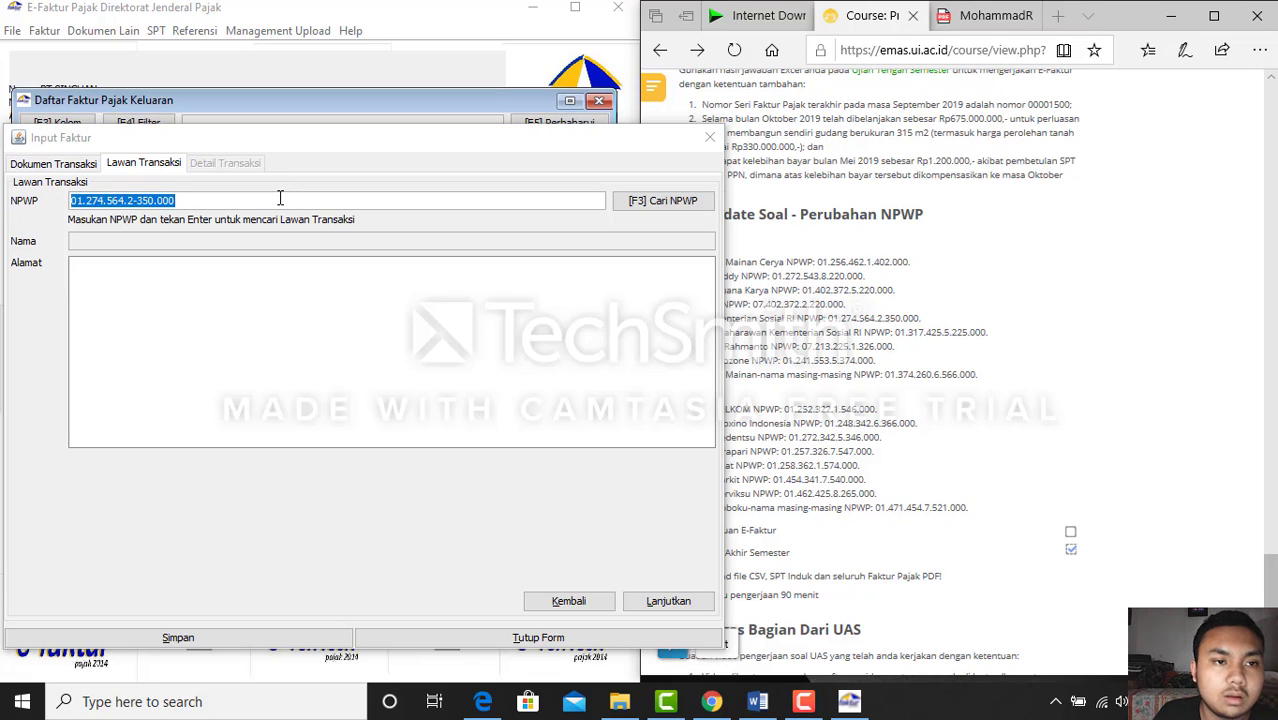
left_click(632, 203)
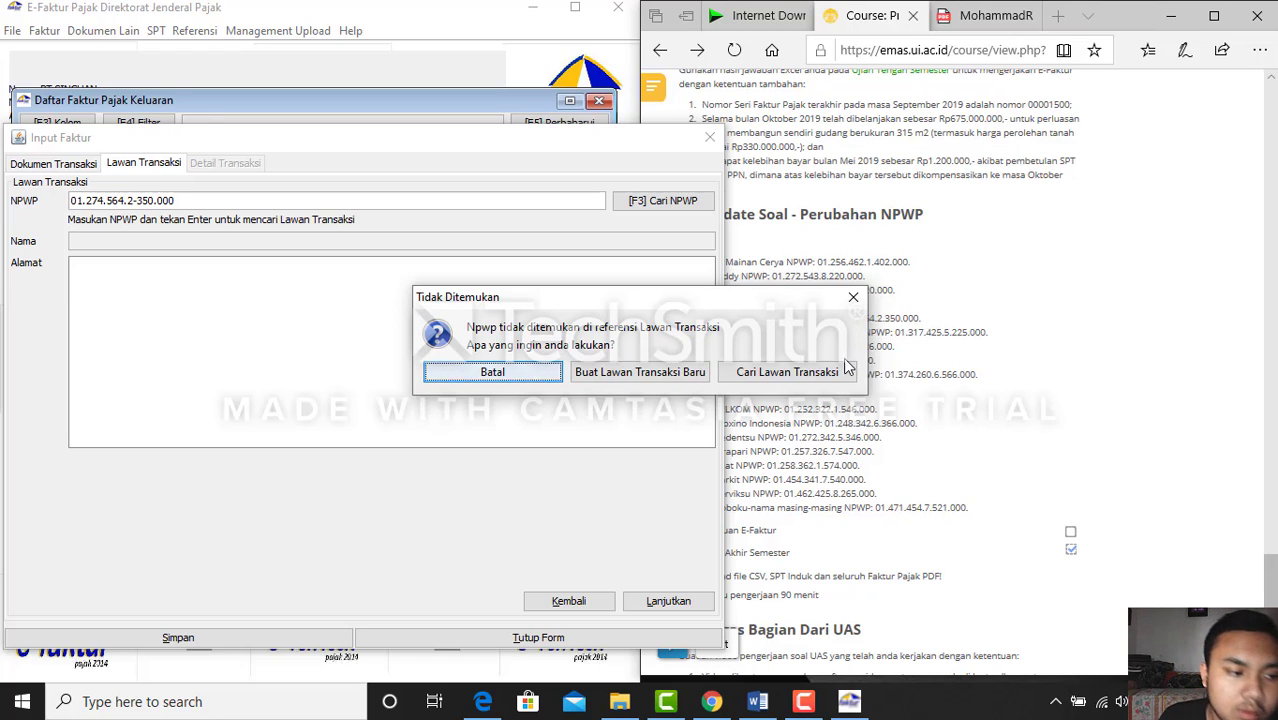
key("F9")
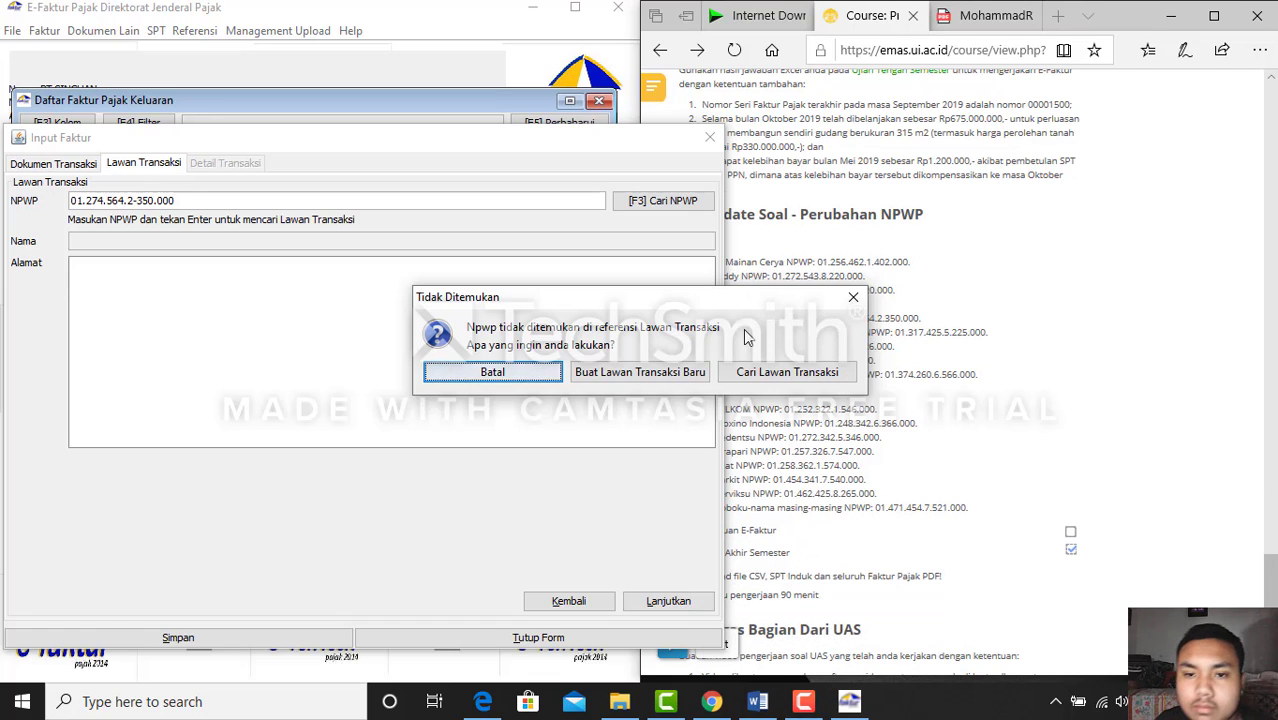
Open and close the new-counterparty and counterparty-search windows, returning to the document details
left_click(690, 371)
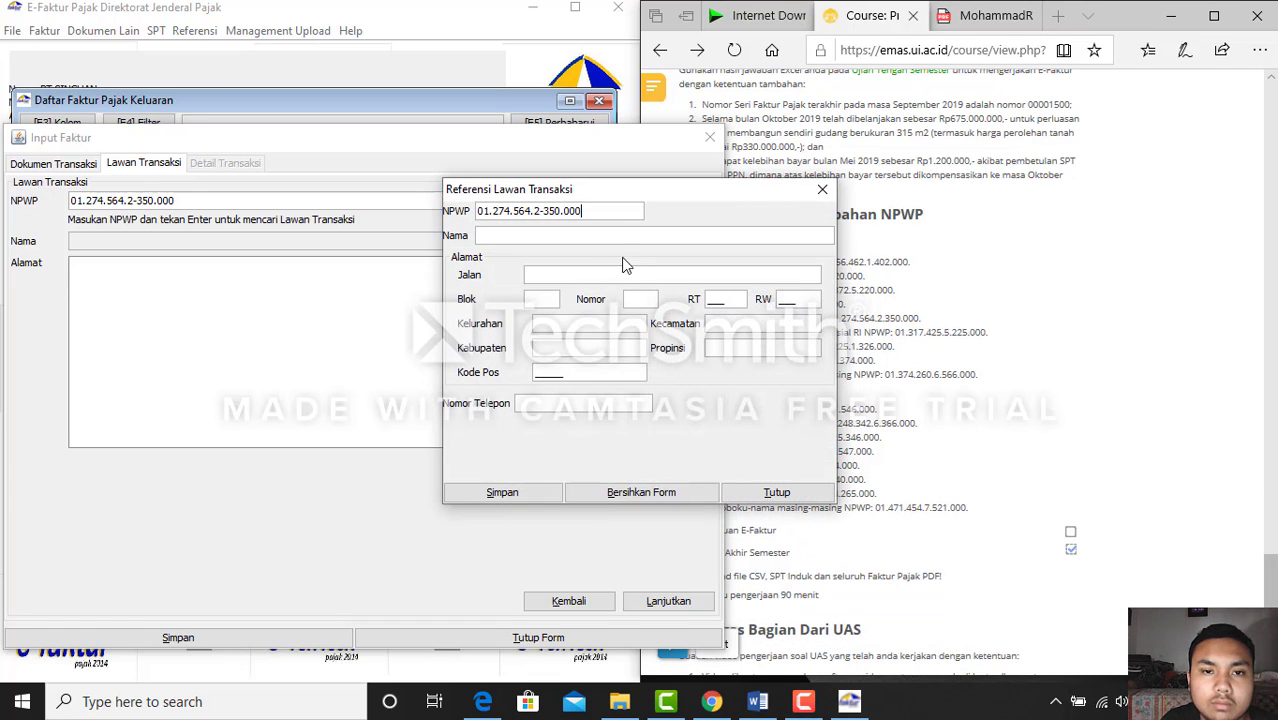
left_click(822, 192)
left_click(672, 204)
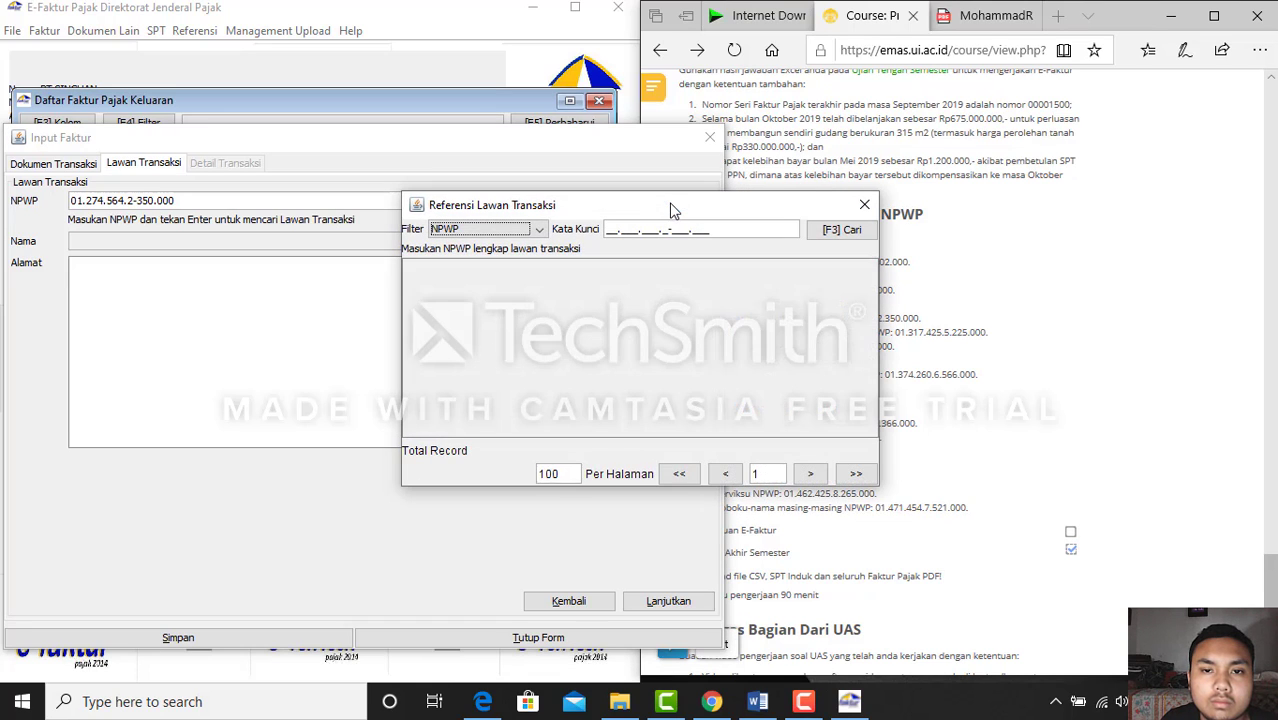
left_click(864, 206)
left_click(62, 166)
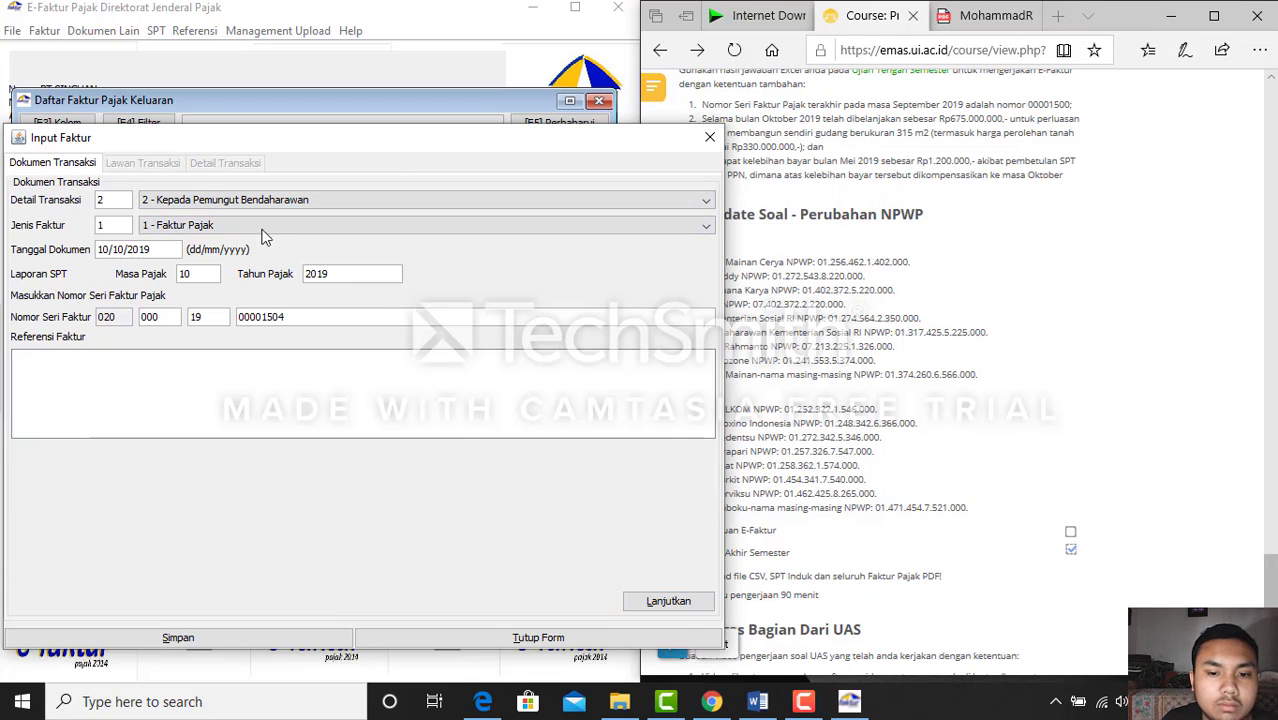
Name the buyer 'kementrian sosial ri' with a dash address and move to the item details page
left_click(667, 600)
left_click(258, 238)
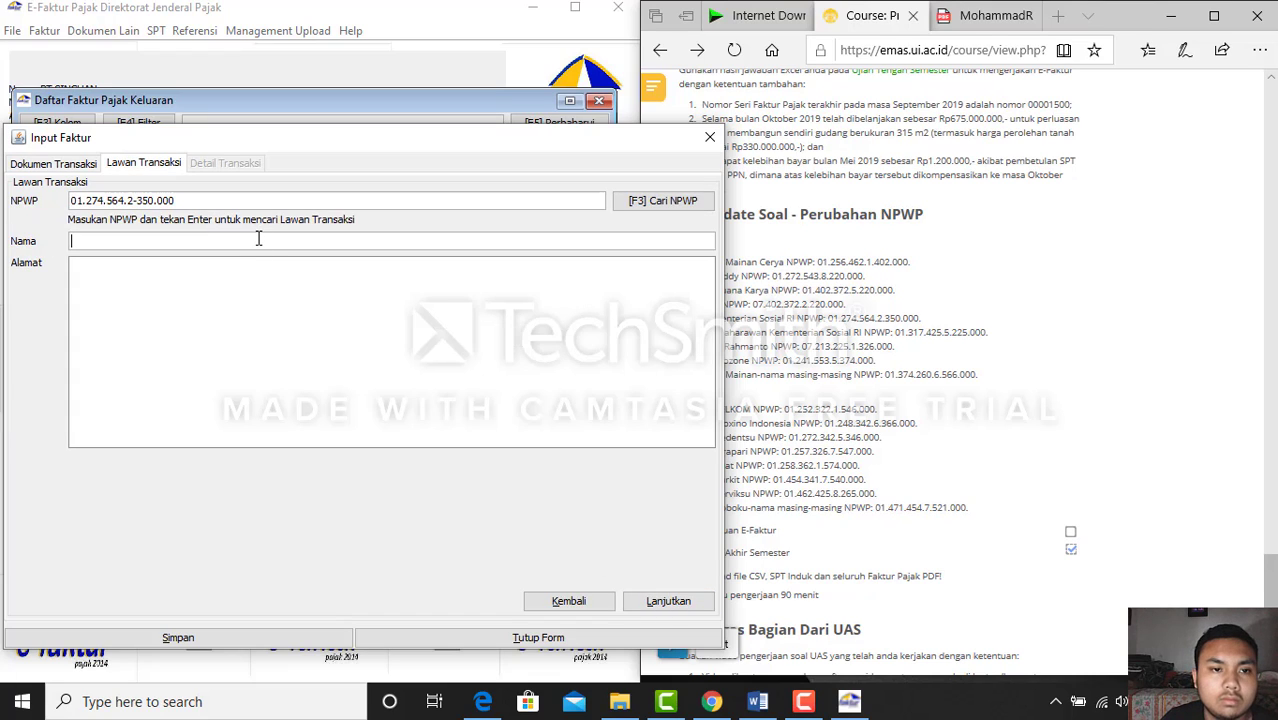
type("kementria")
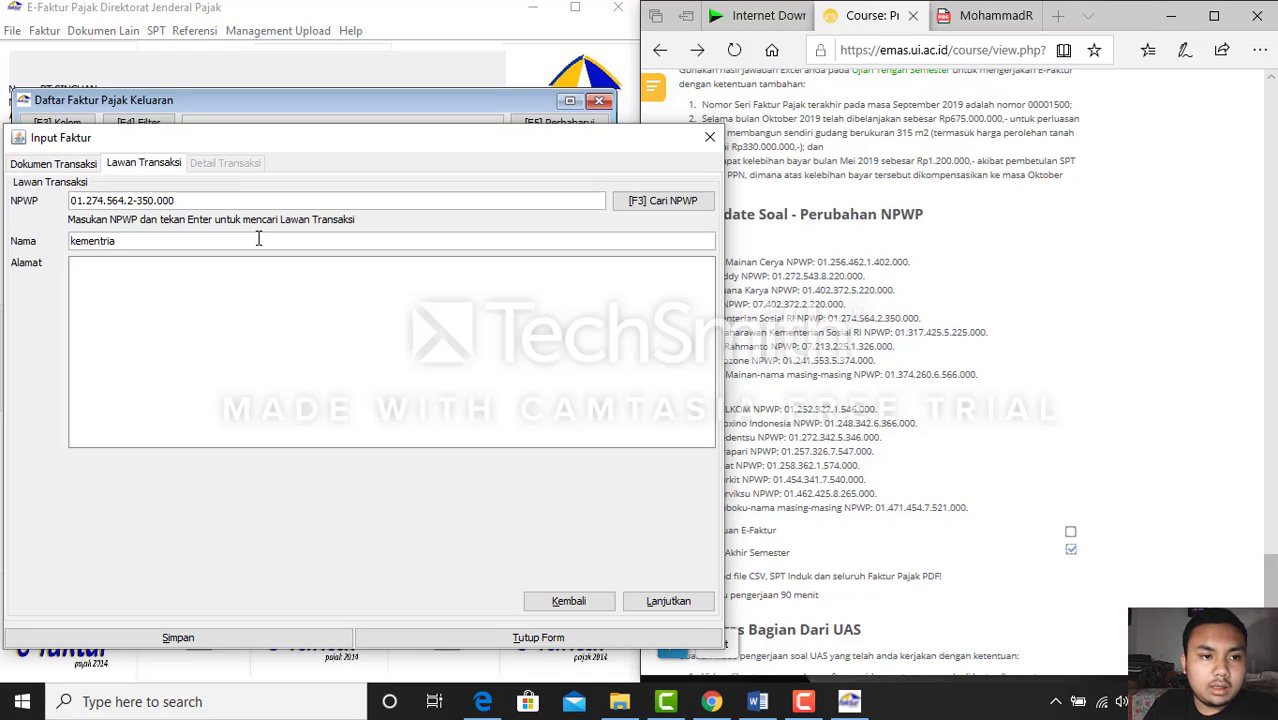
type("n sosial ri")
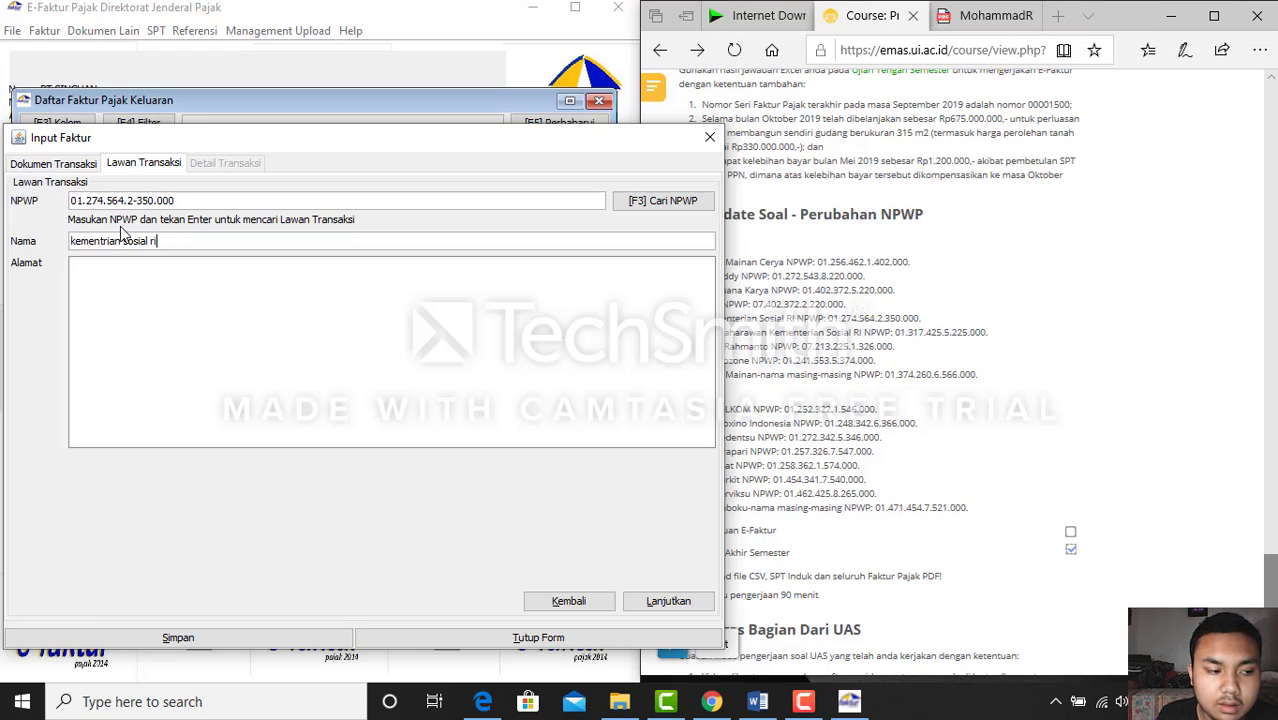
left_click(141, 273)
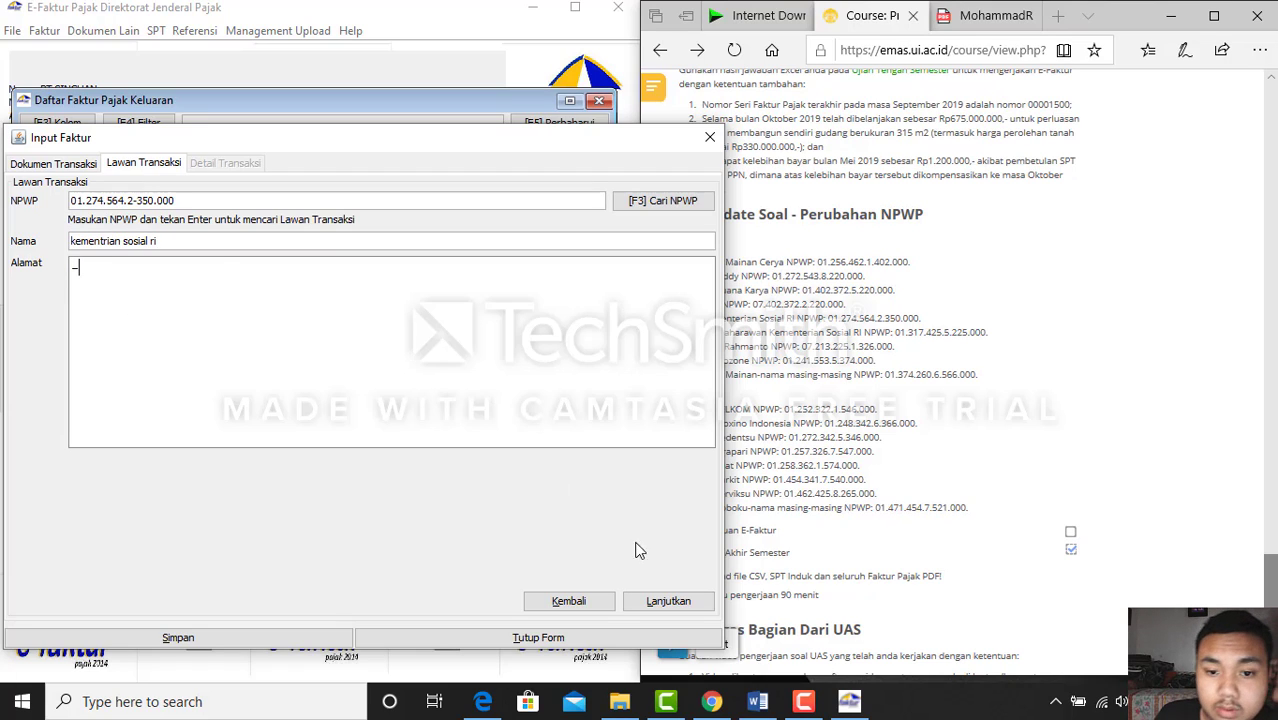
left_click(676, 602)
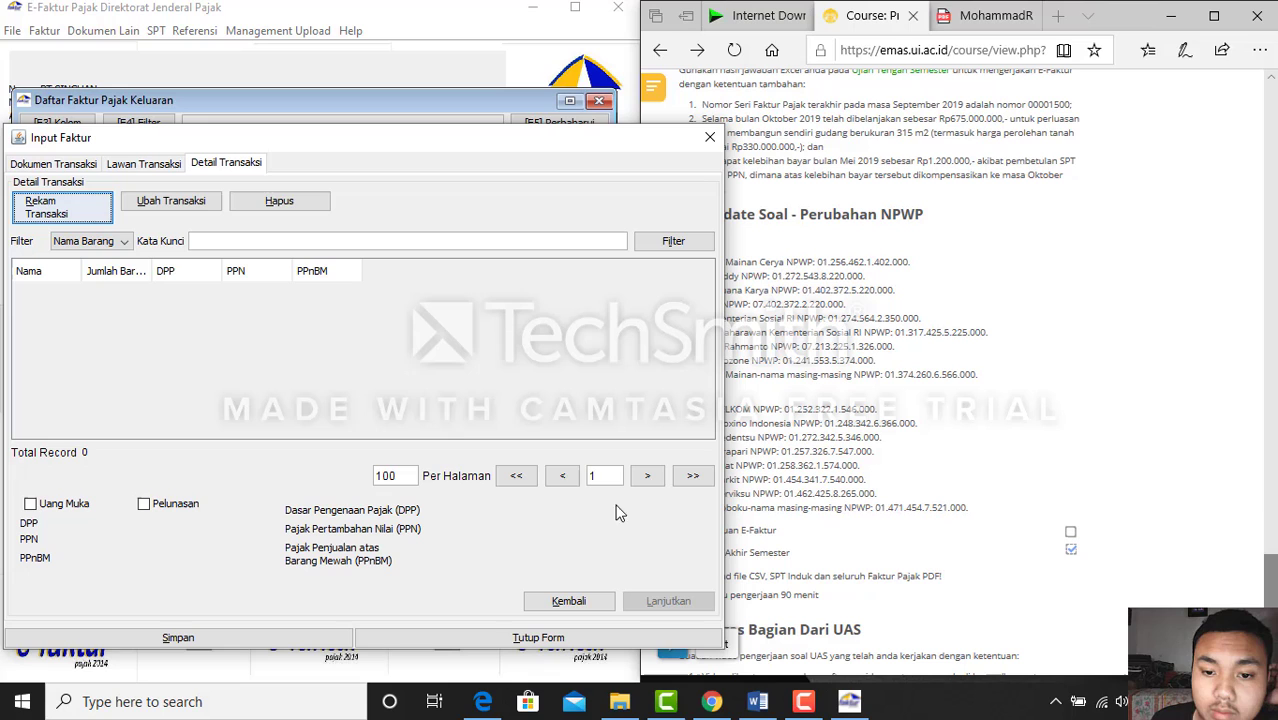
Add a goods line with item code 1 (mainan, price 10) and clear its default DPP
left_click(55, 214)
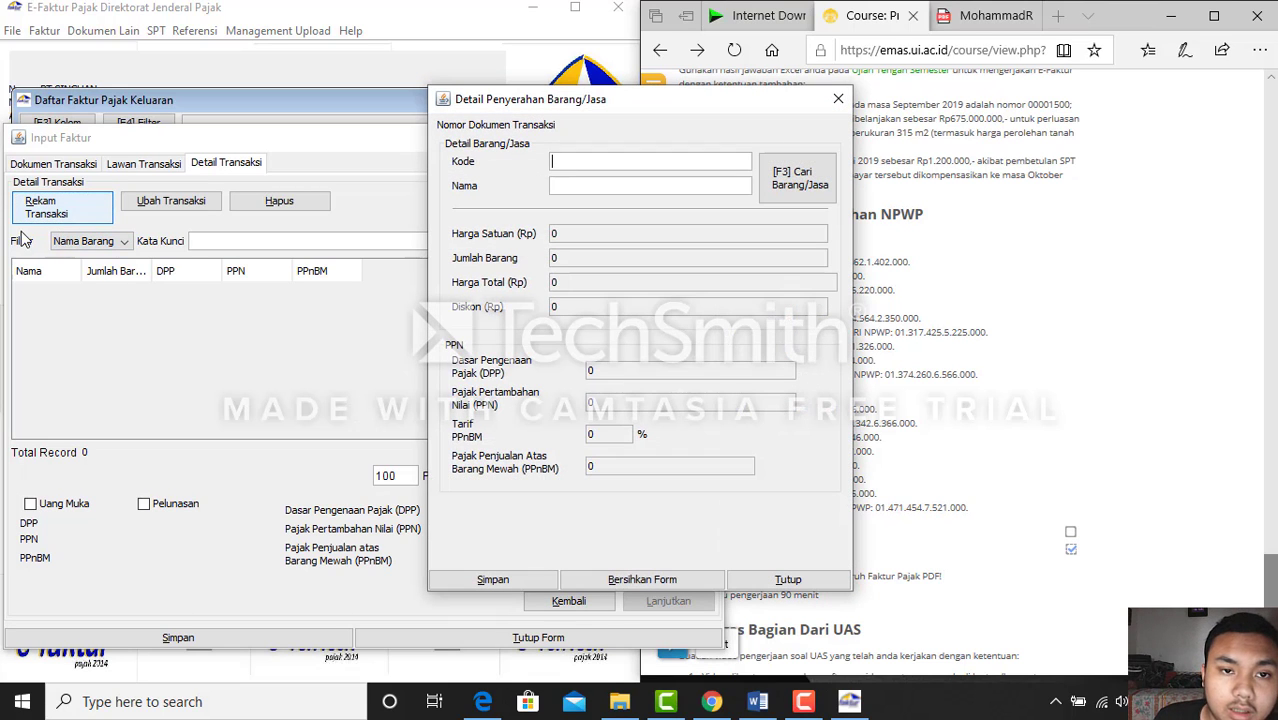
left_click(757, 703)
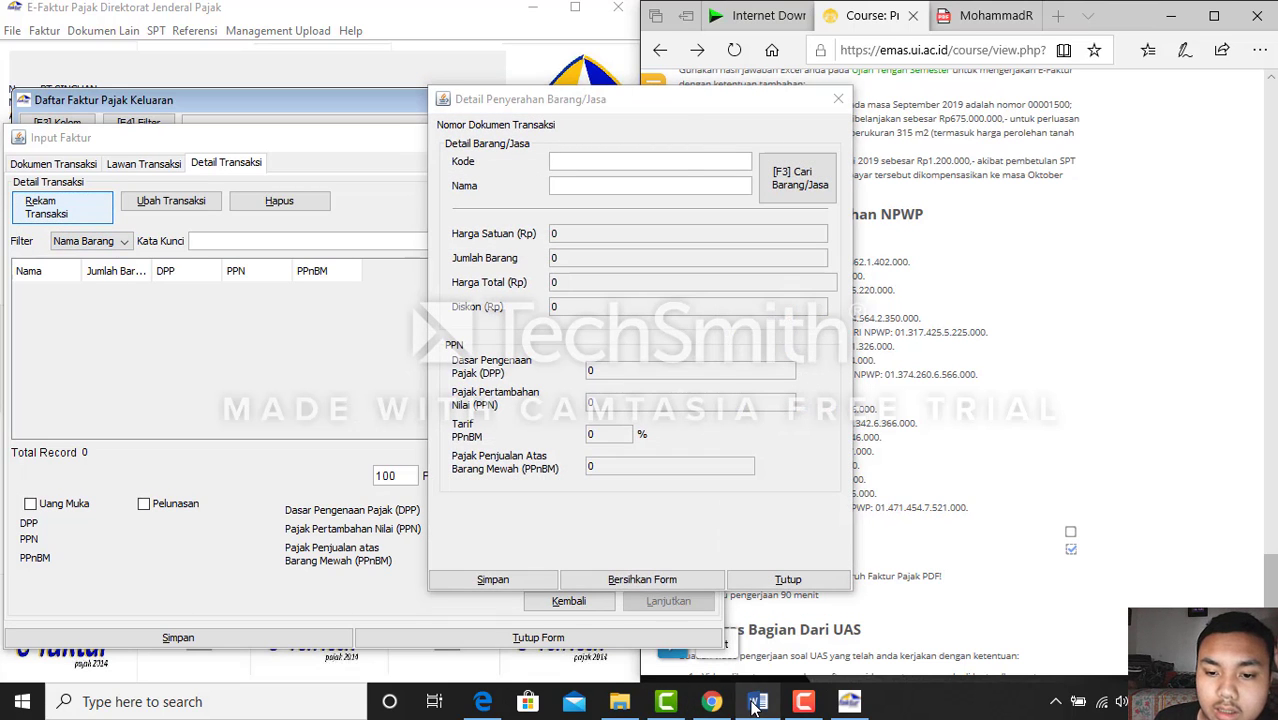
left_click(757, 703)
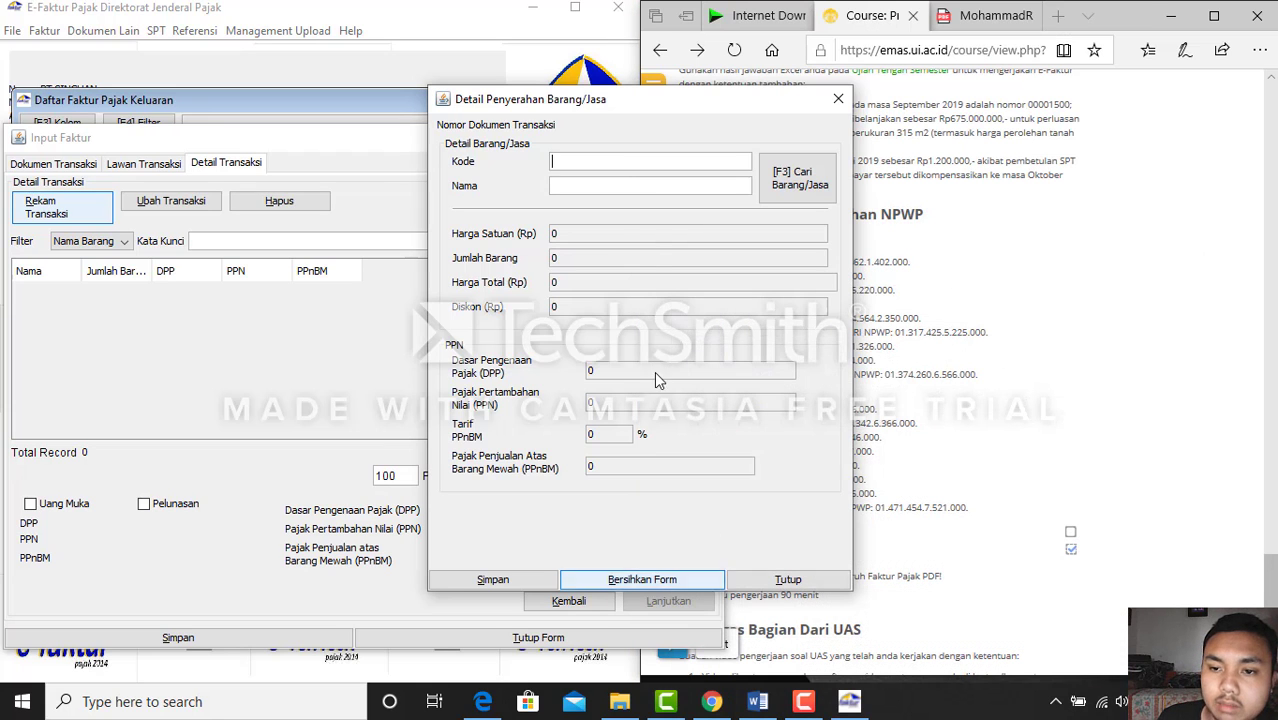
left_click_drag(585, 97, 349, 87)
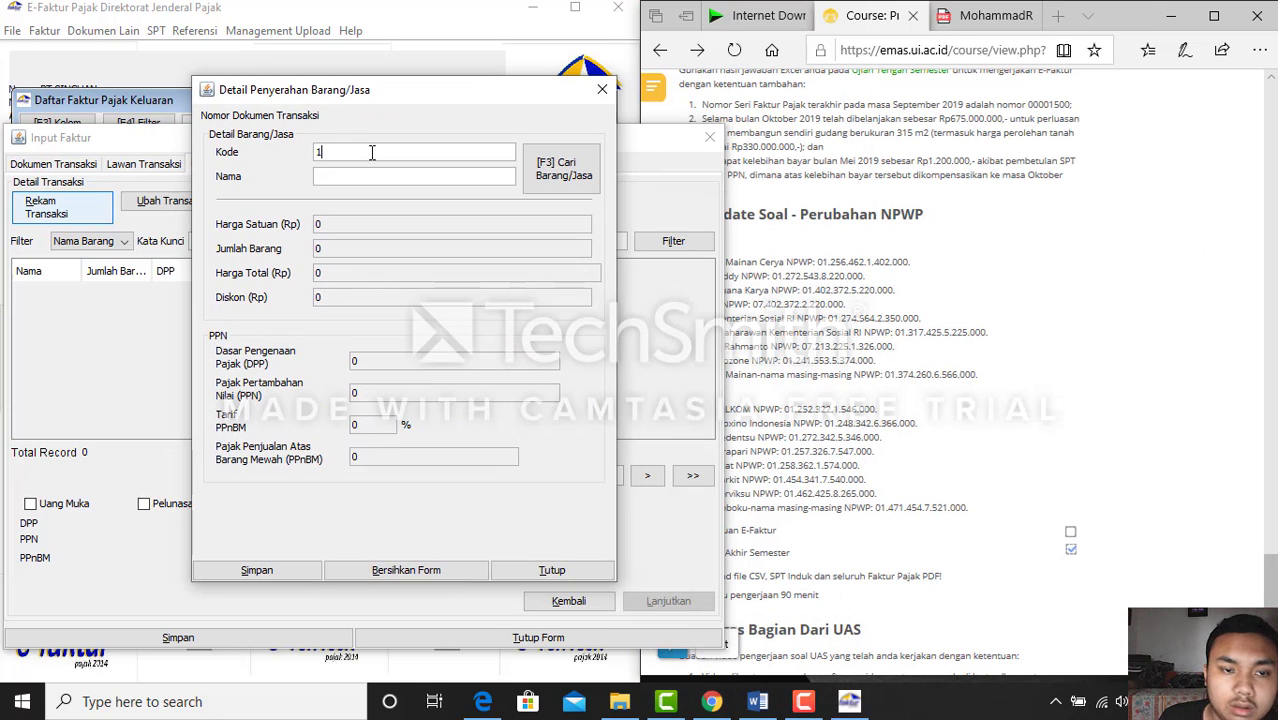
key("Return")
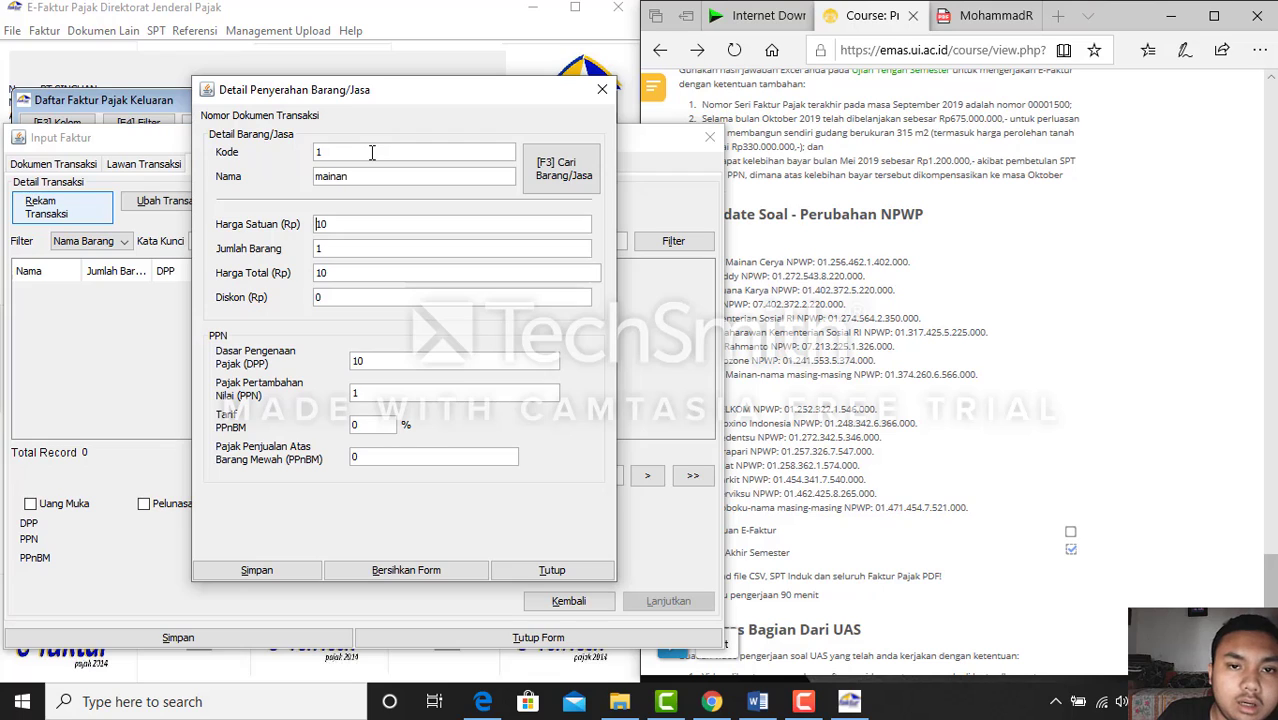
left_click(425, 360)
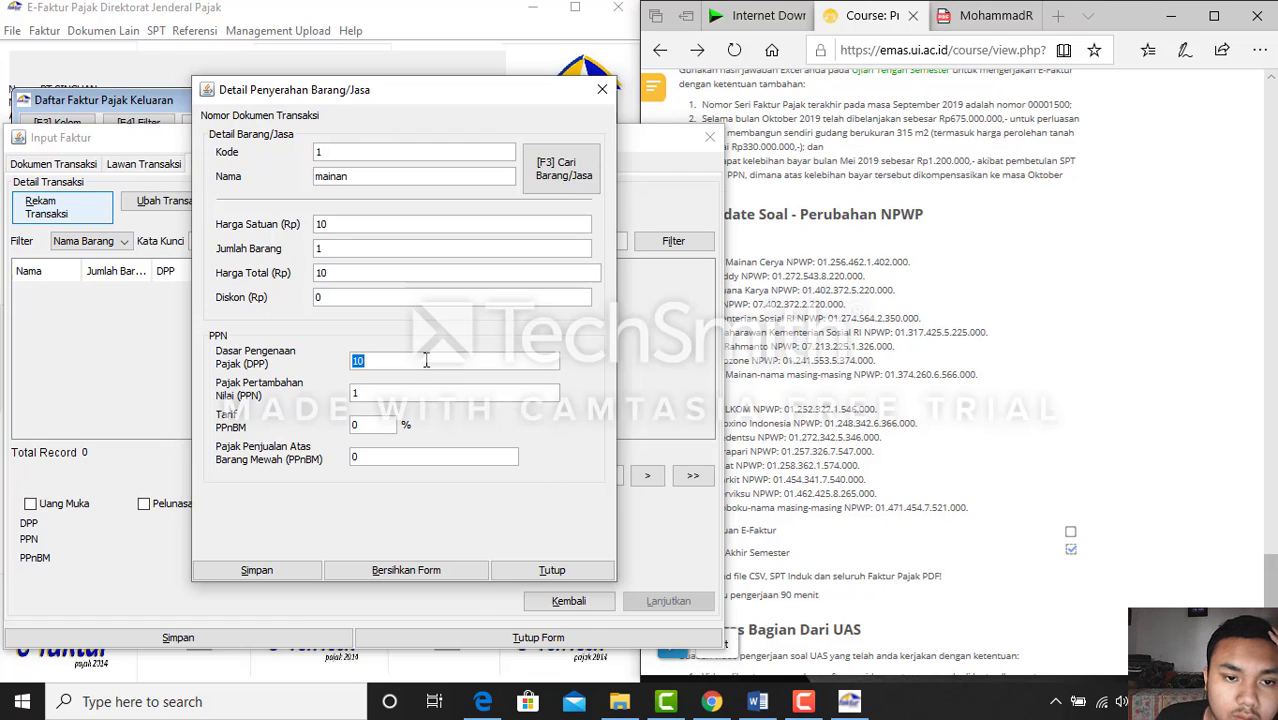
key("BackSpace")
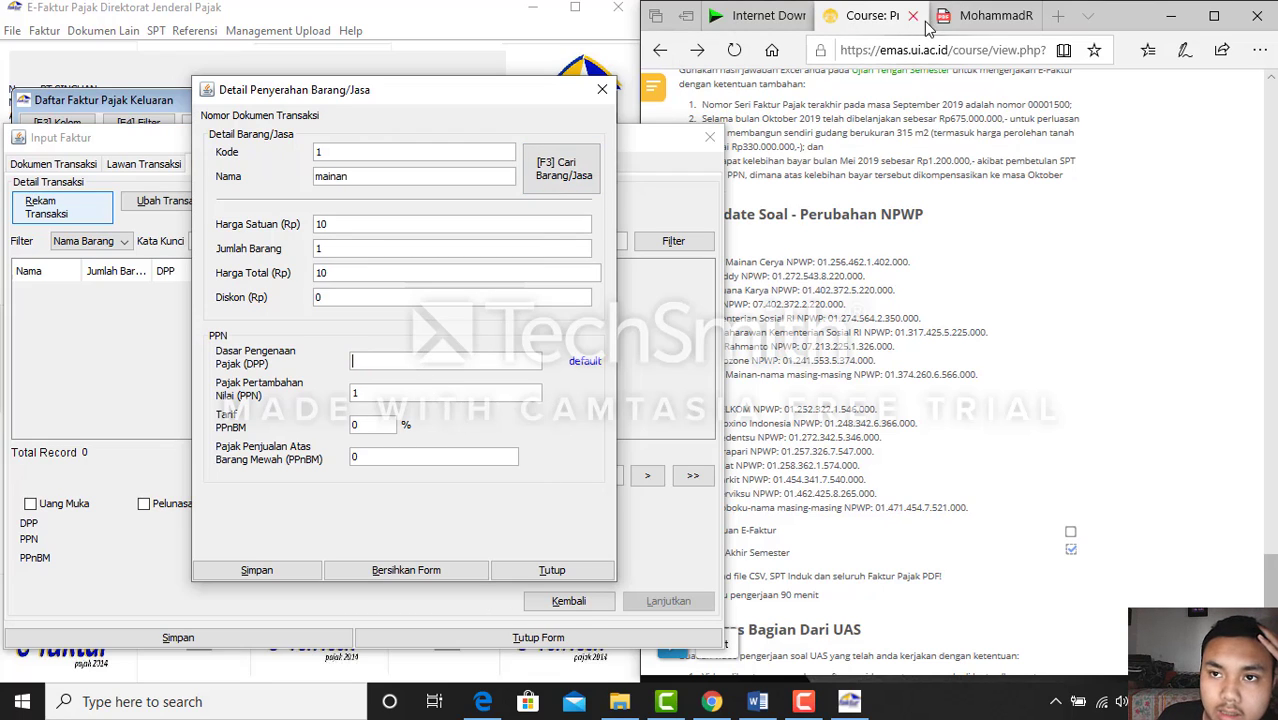
left_click(960, 17)
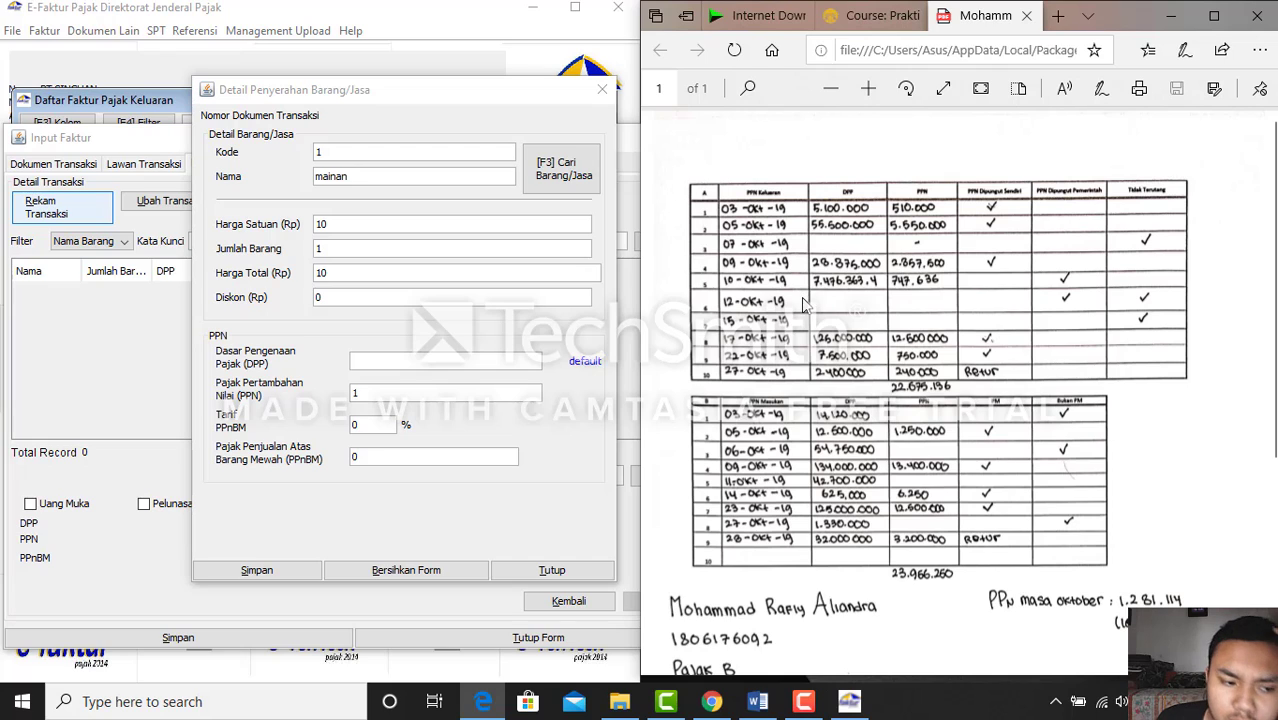
Enter DPP 7.476.363,4 so PPN recalculates to 747.636,34
left_click(405, 358)
type("7")
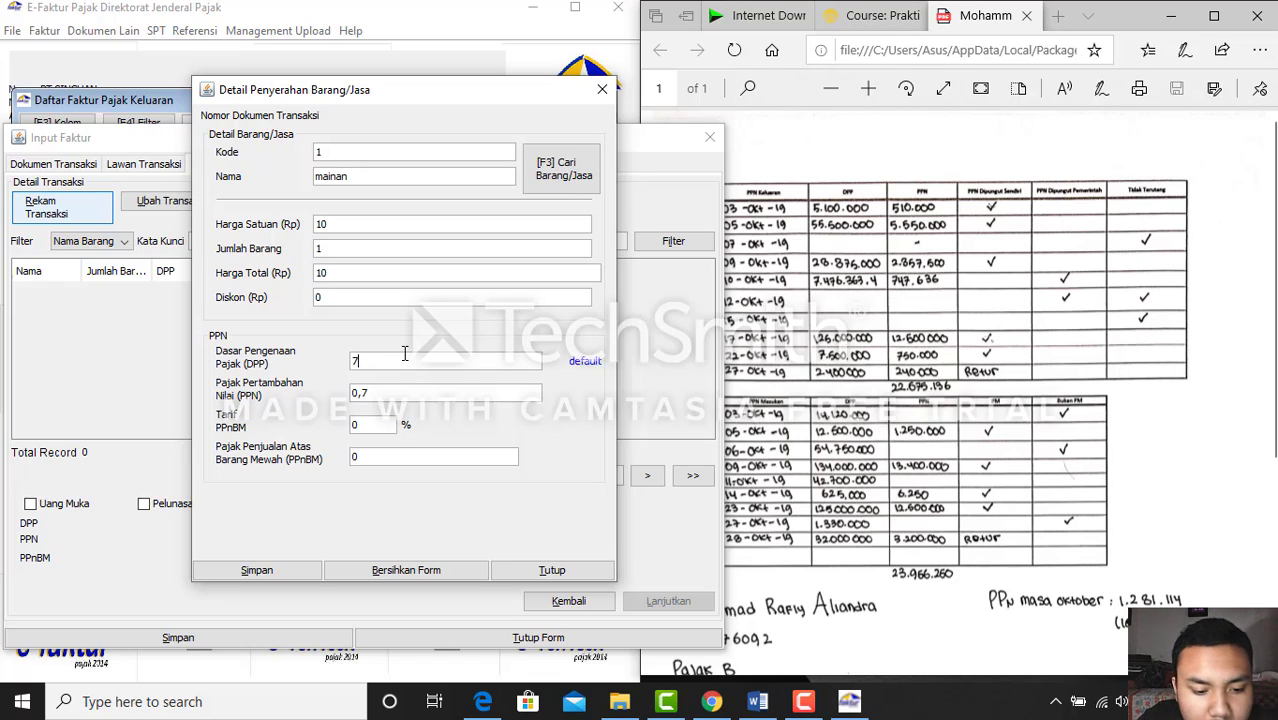
type("476")
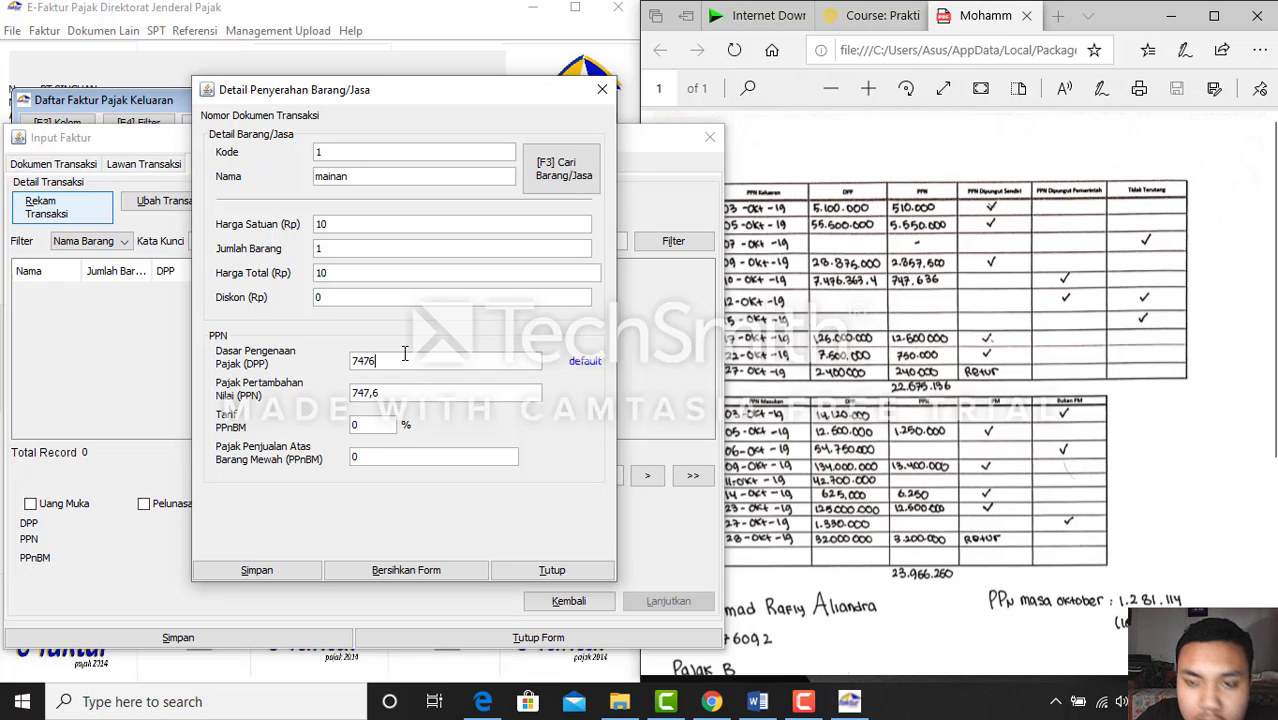
type("363,4")
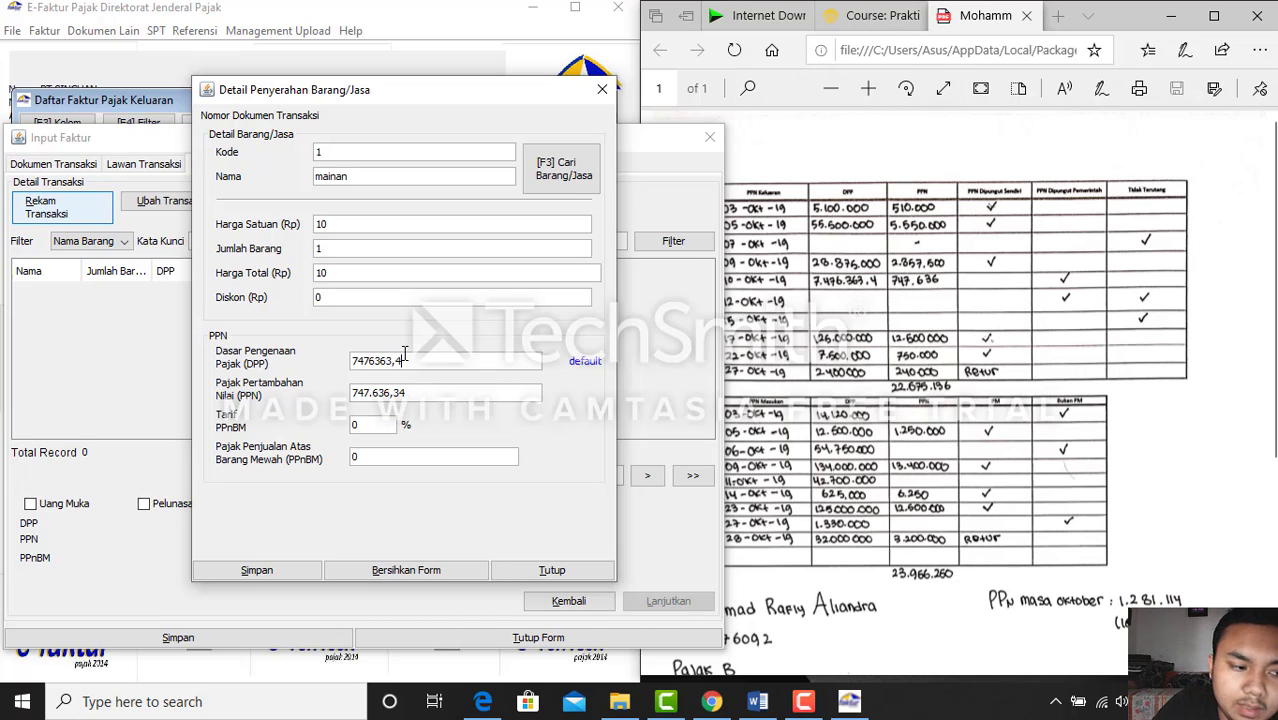
key("Tab")
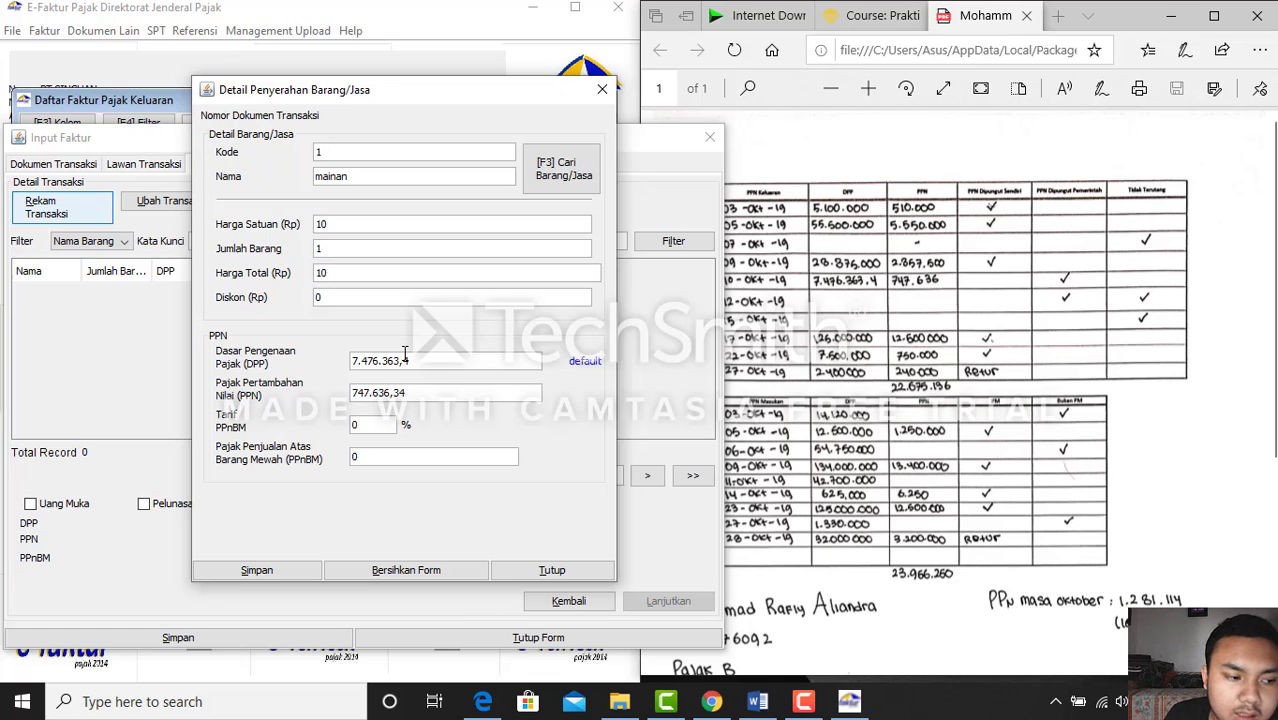
Save the mainan line and the invoice, then start a new blank invoice (serial 00001505)
left_click(266, 570)
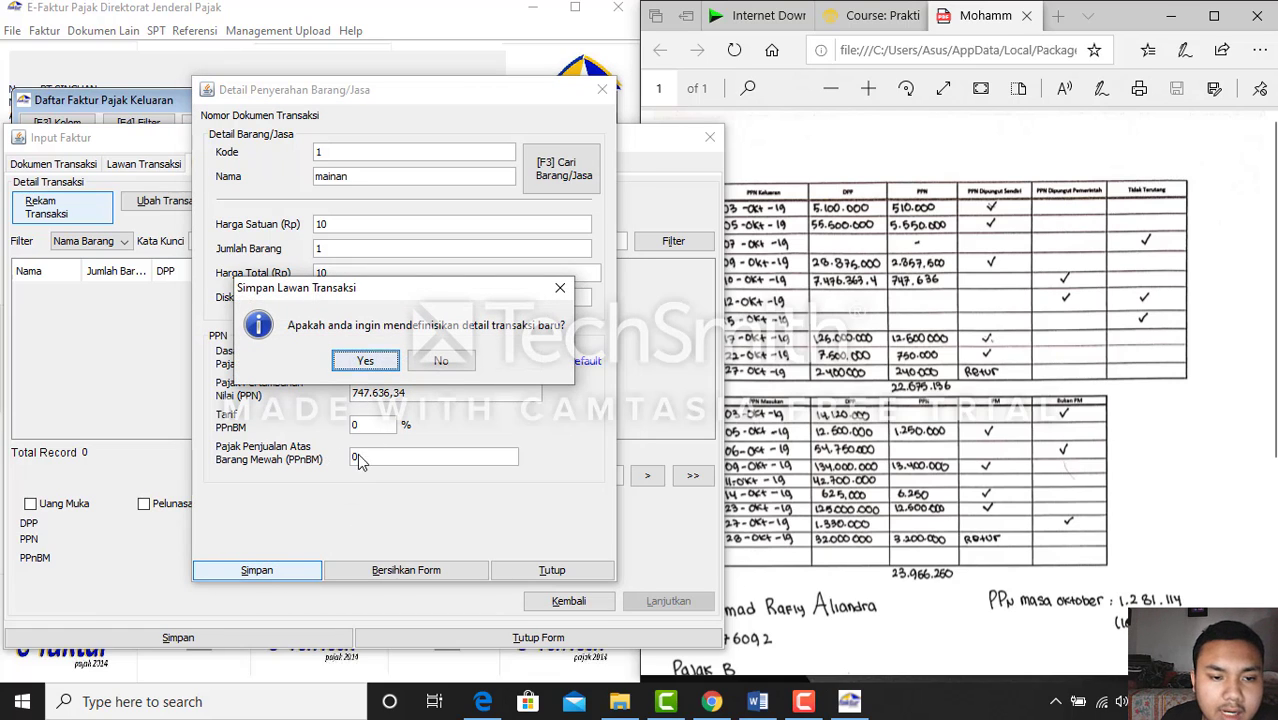
left_click(443, 360)
left_click(253, 290)
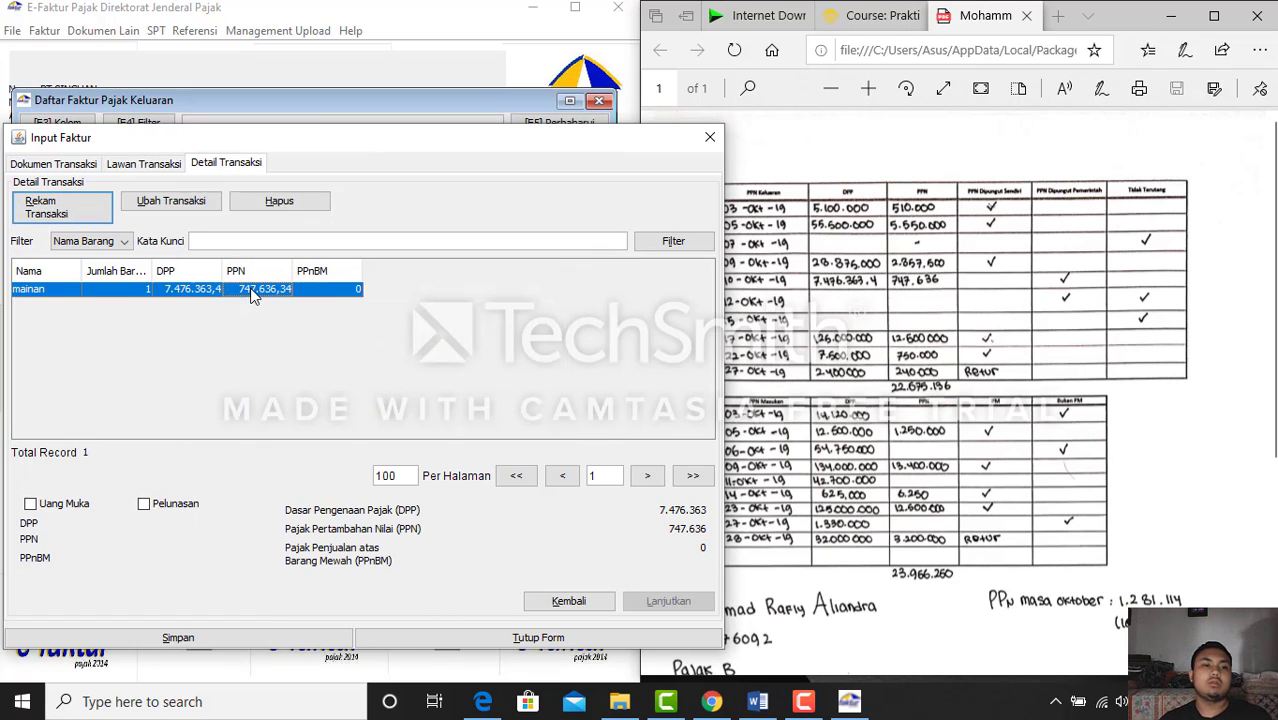
left_click(238, 638)
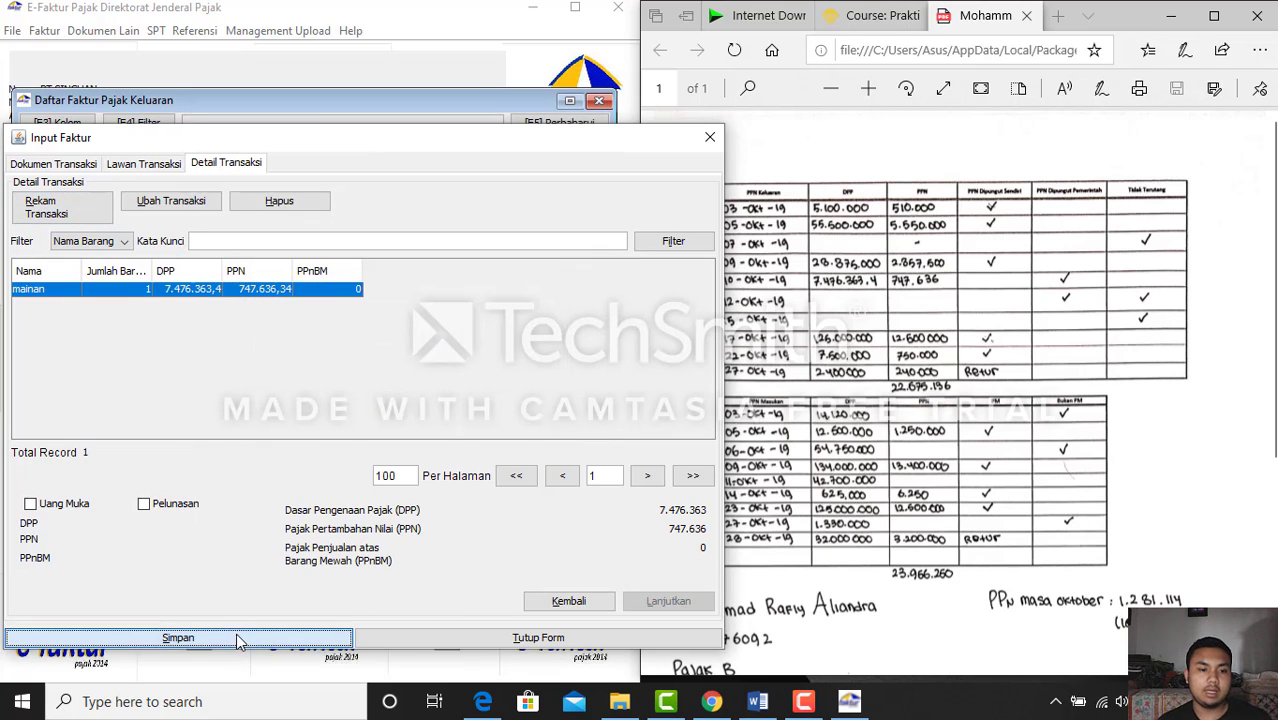
left_click(322, 421)
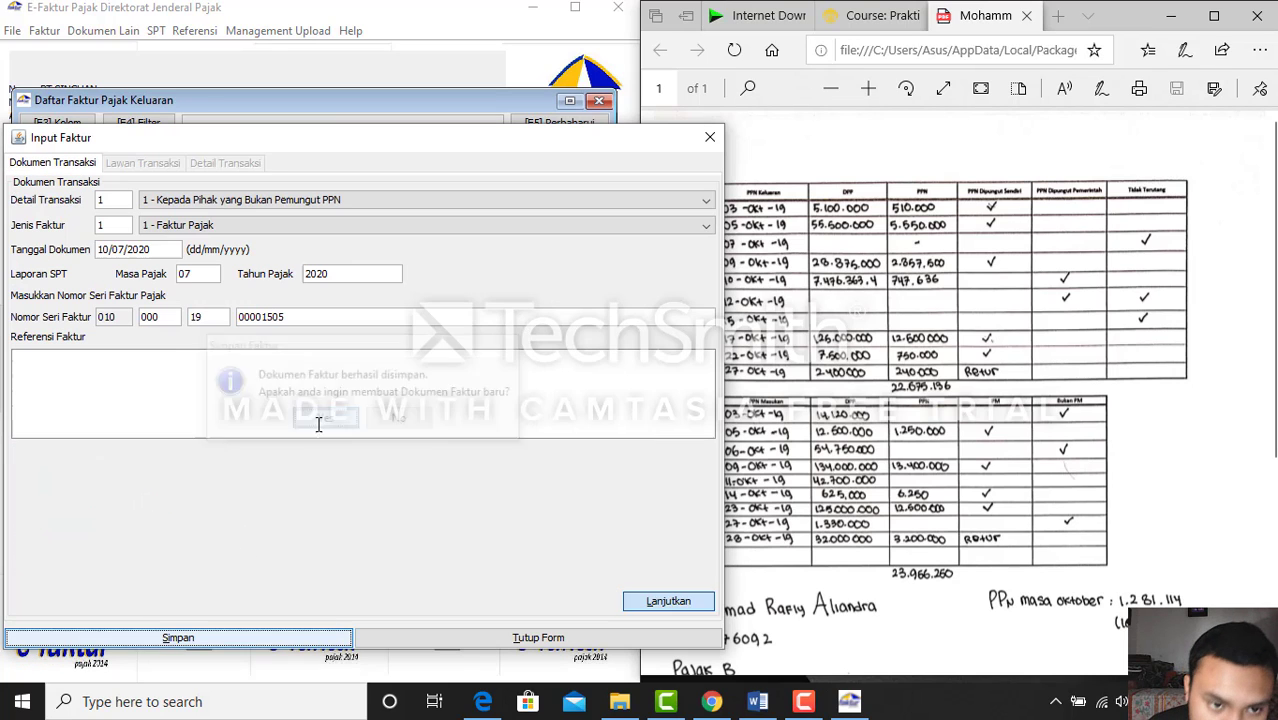
Date the fifth invoice 17/10/2019, with tax period 10/2019, and move on to buyer details
left_click(1076, 447)
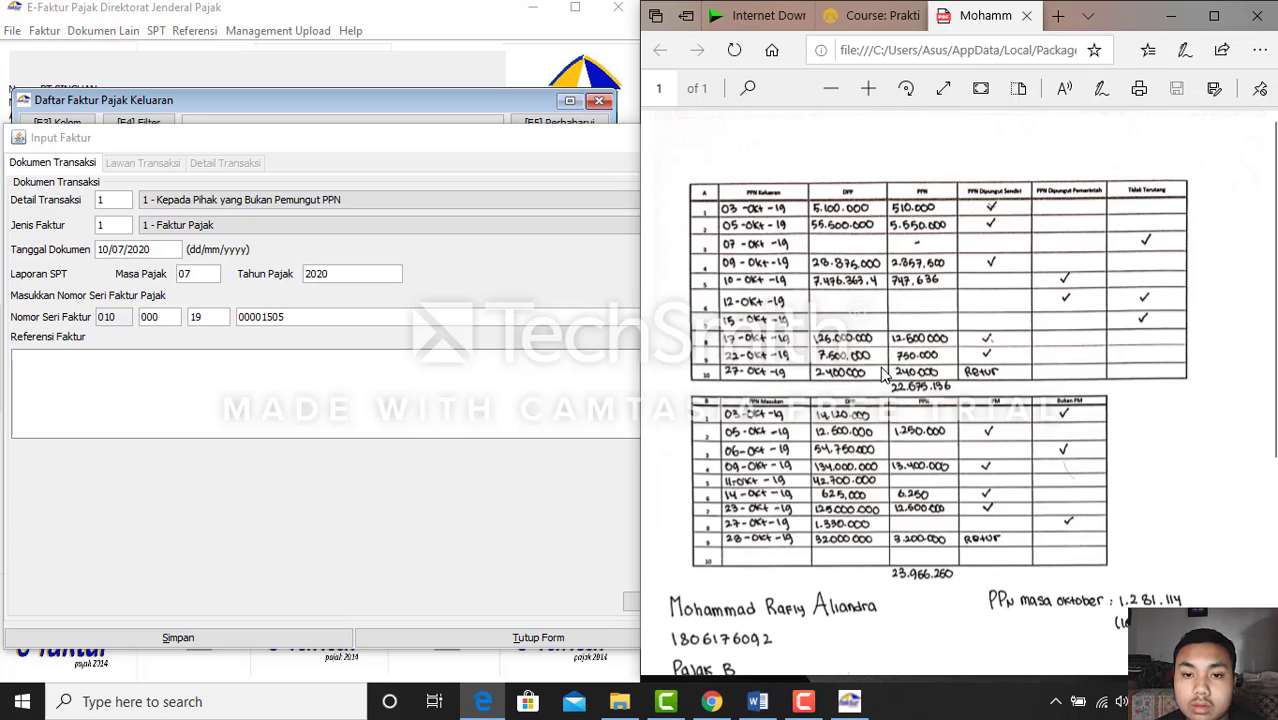
left_click(770, 707)
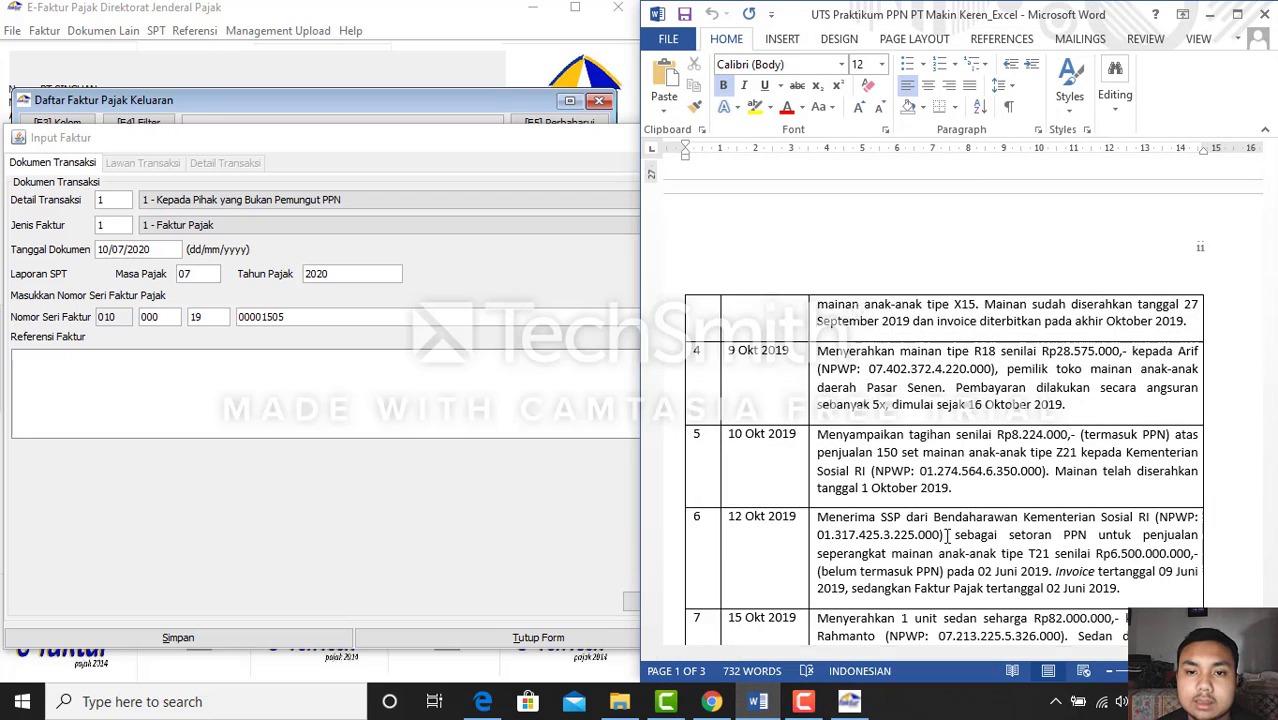
scroll(932, 513, "down", 5)
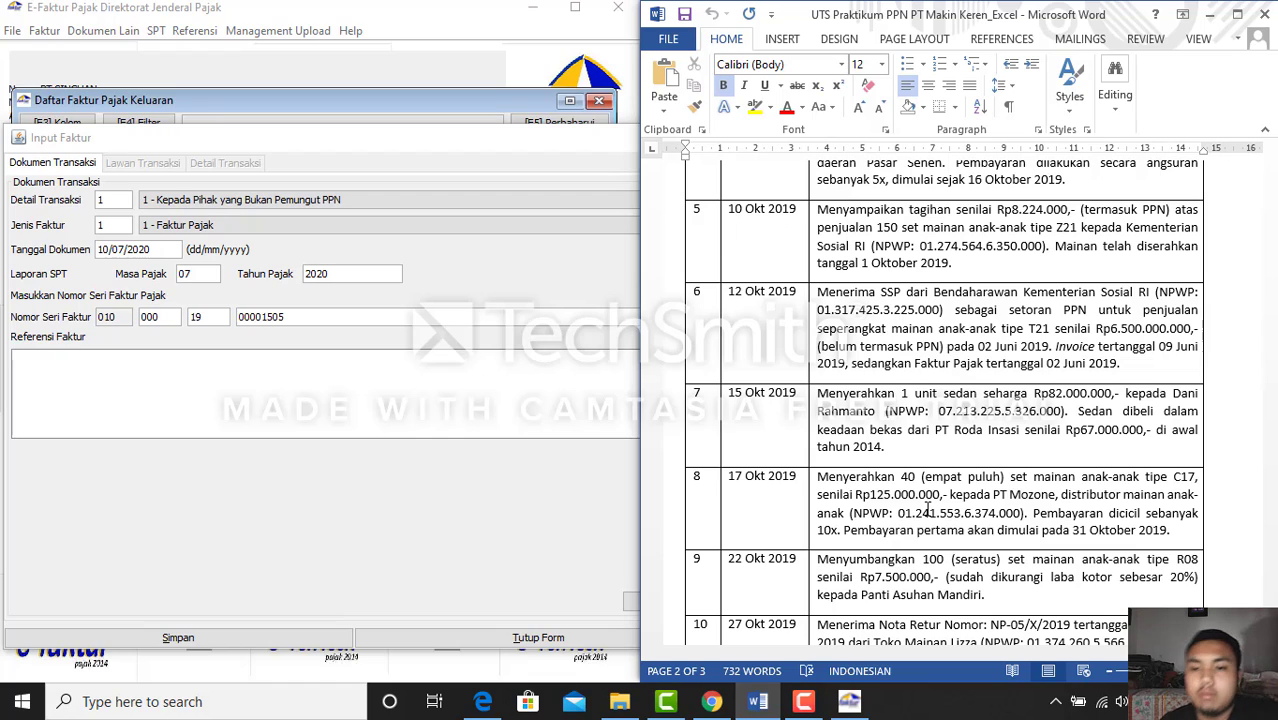
left_click(154, 249)
key("Right")
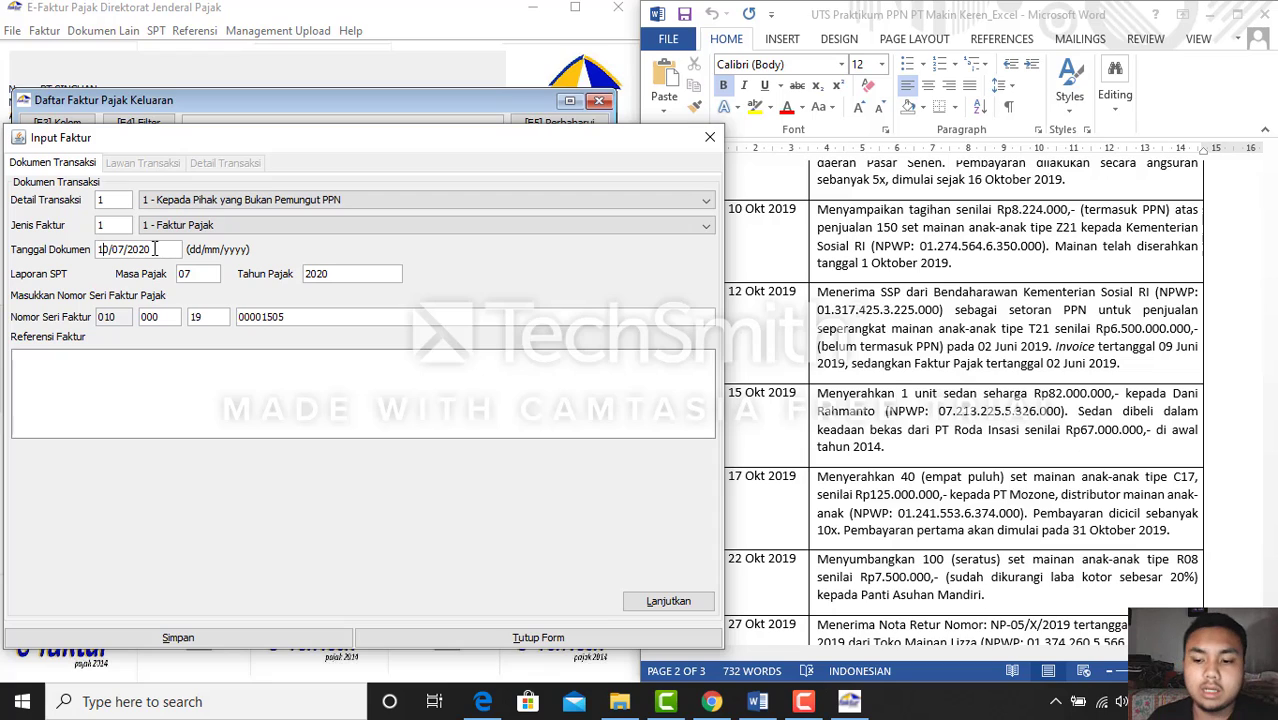
key("BackSpace")
key("BackSpace")
key("BackSpace")
key("BackSpace")
key("BackSpace")
key("BackSpace")
key("BackSpace")
key("BackSpace")
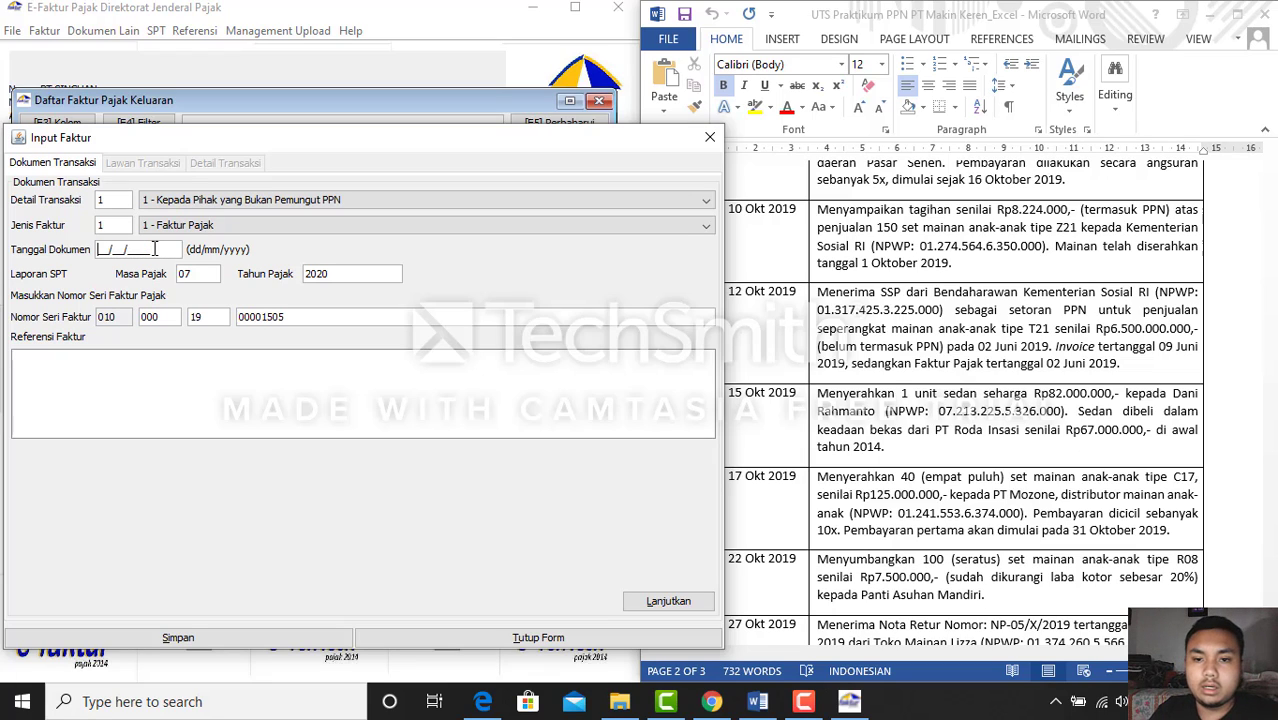
type("17/1")
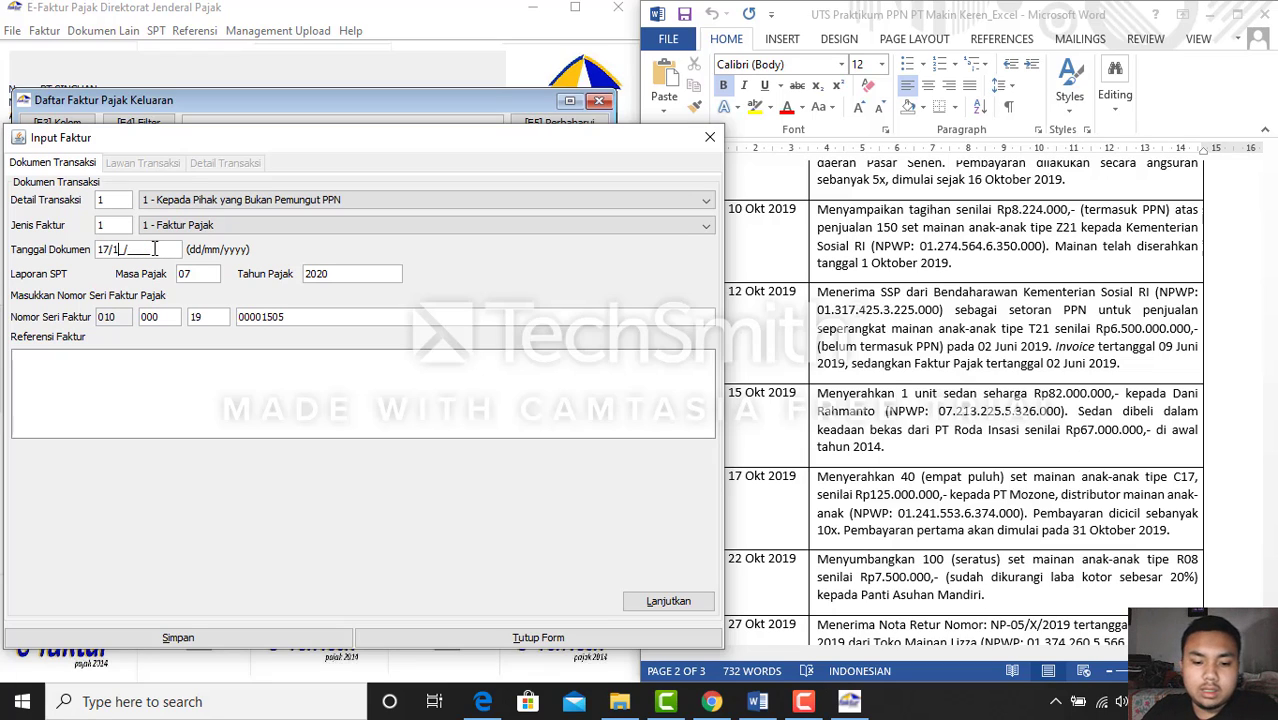
type("0/2019")
key("Tab")
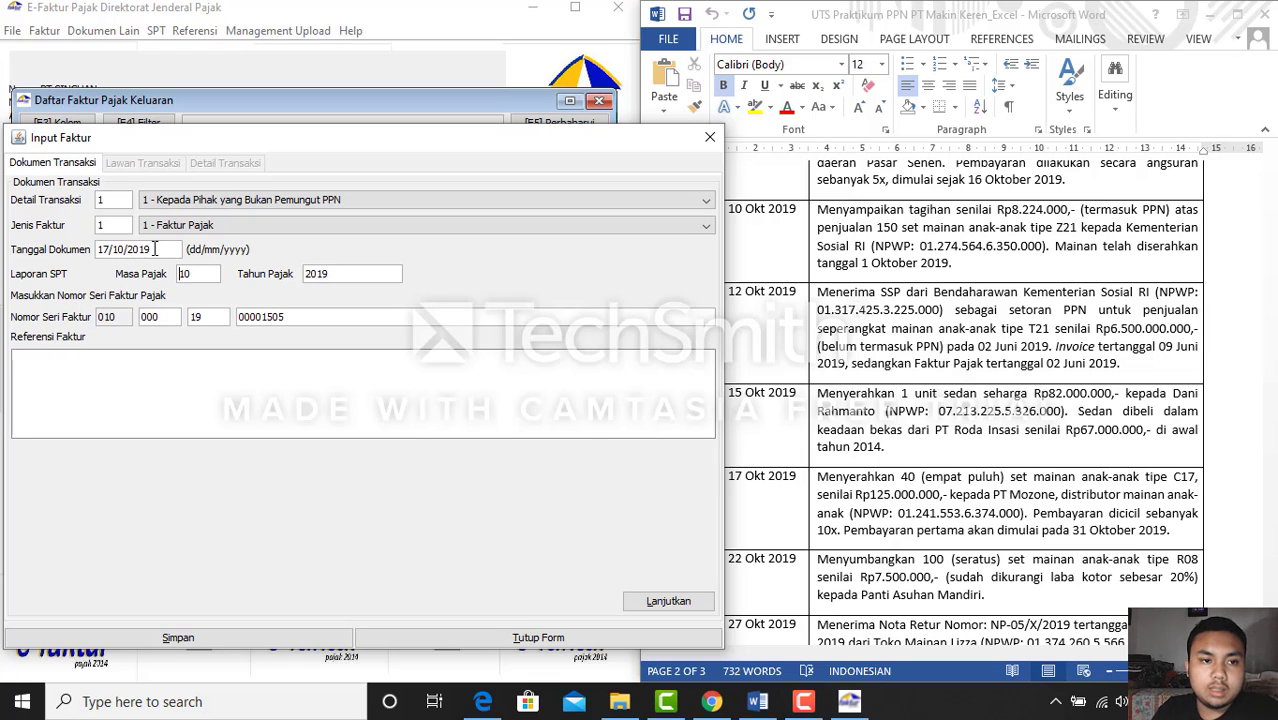
left_click(667, 603)
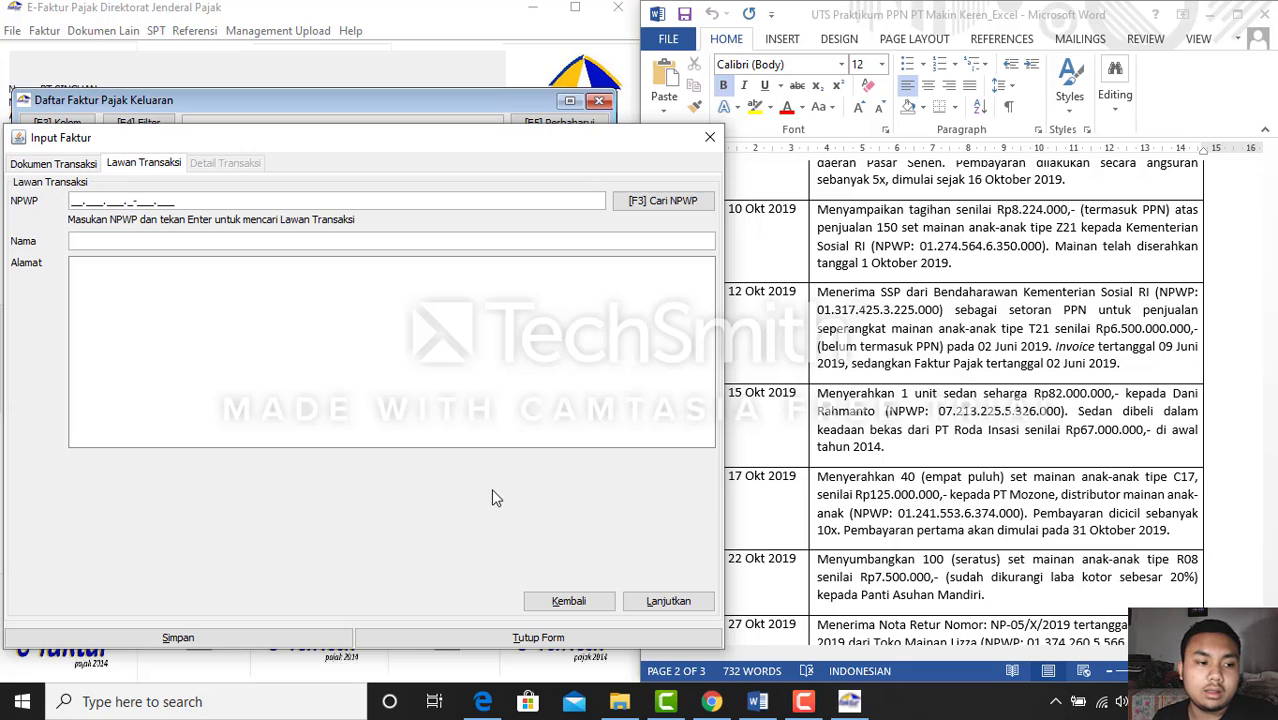
Enter buyer PT Mozone with its NPWP from the course page list, then proceed to item details
left_click(945, 545)
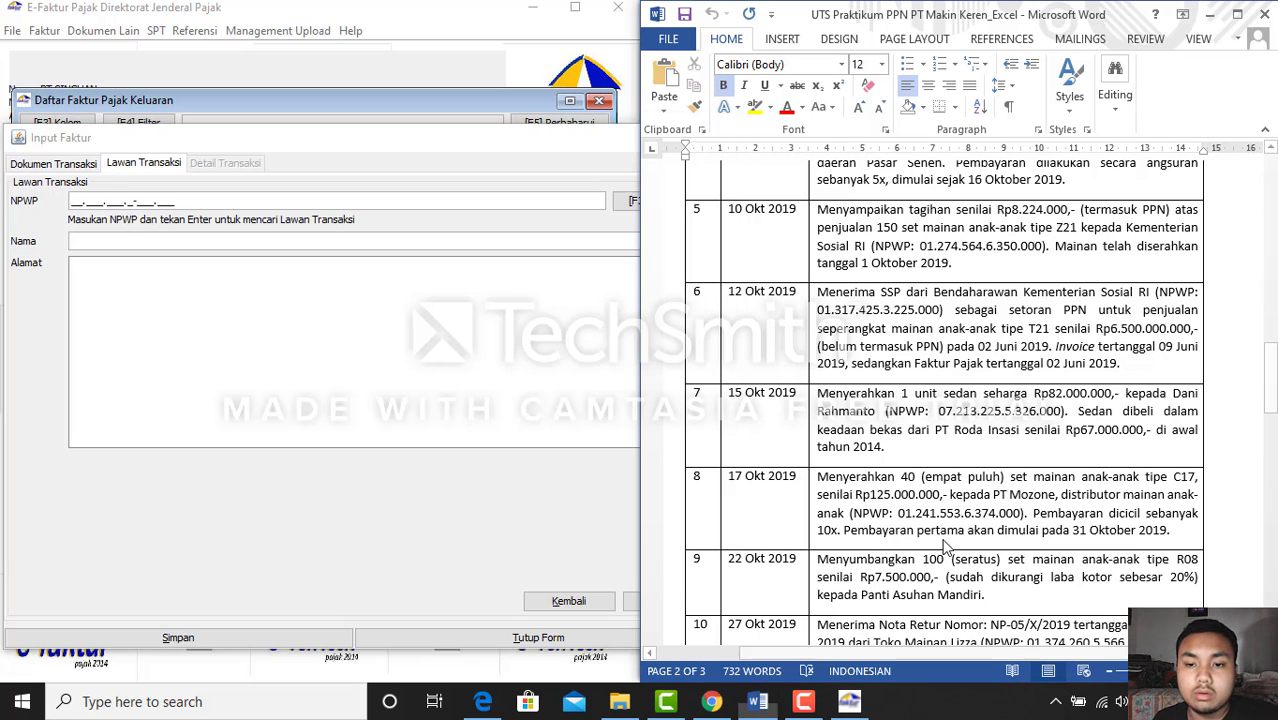
left_click(1210, 14)
left_click(870, 17)
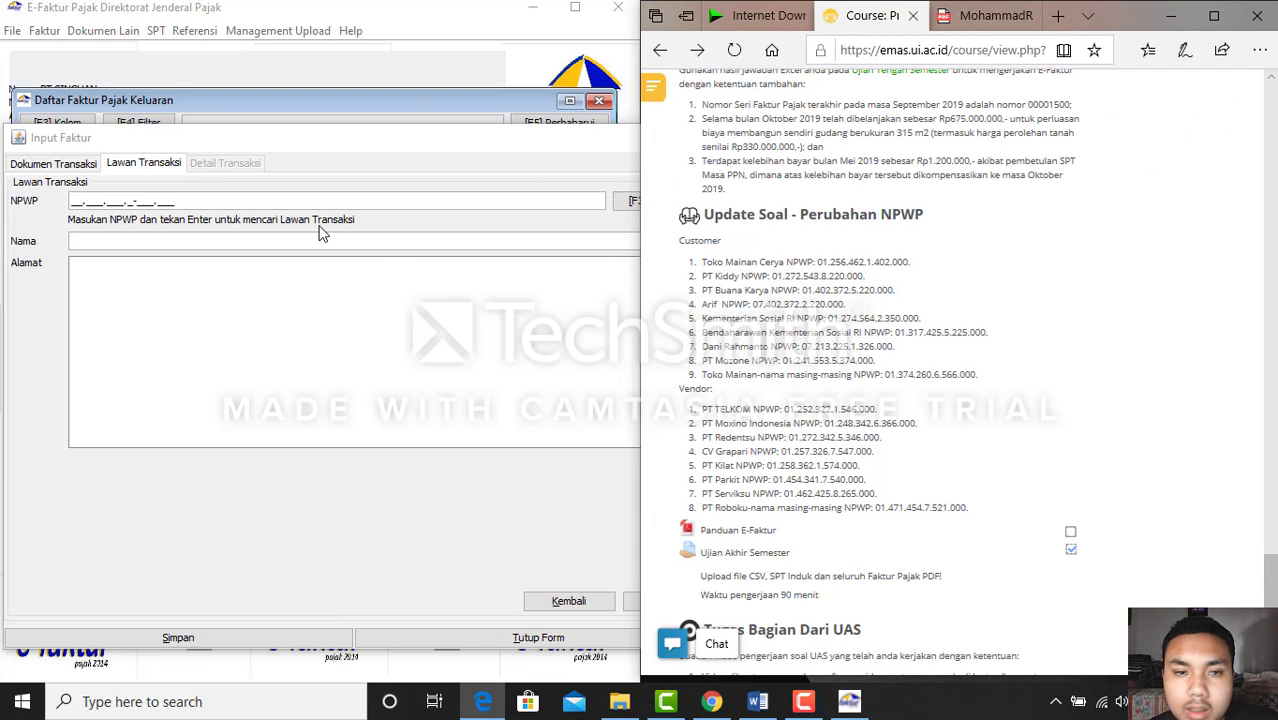
left_click(73, 201)
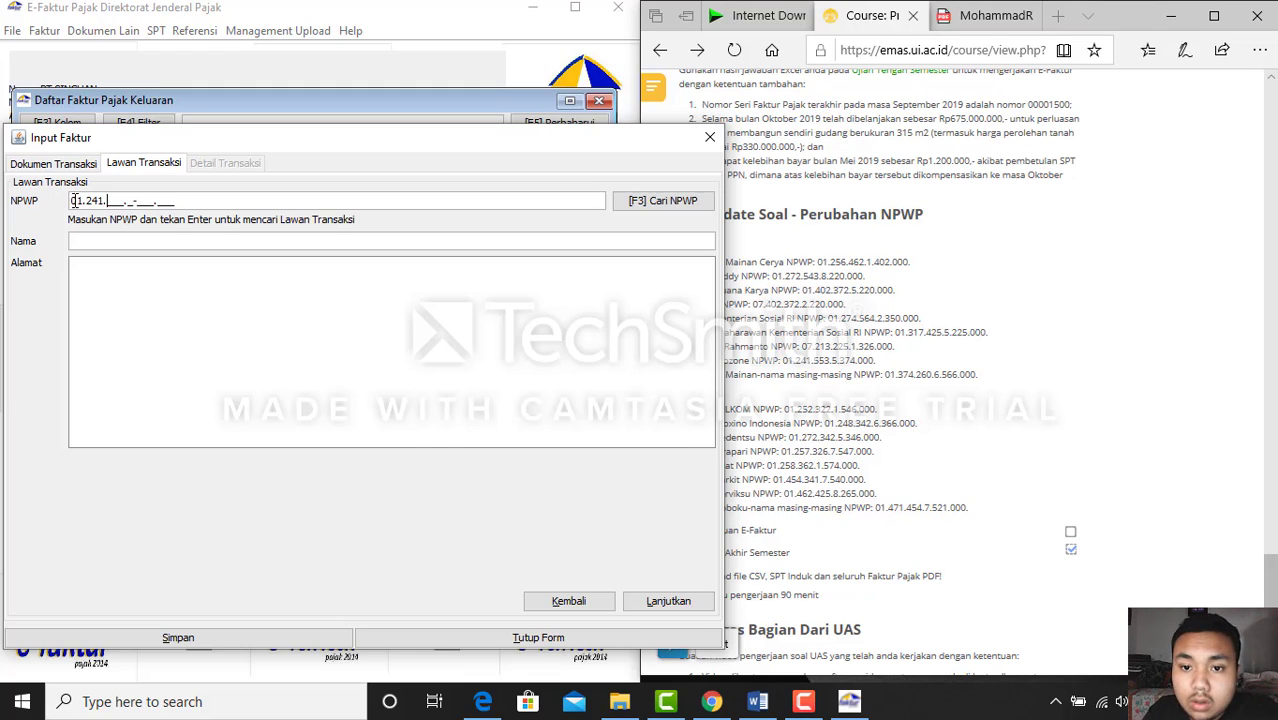
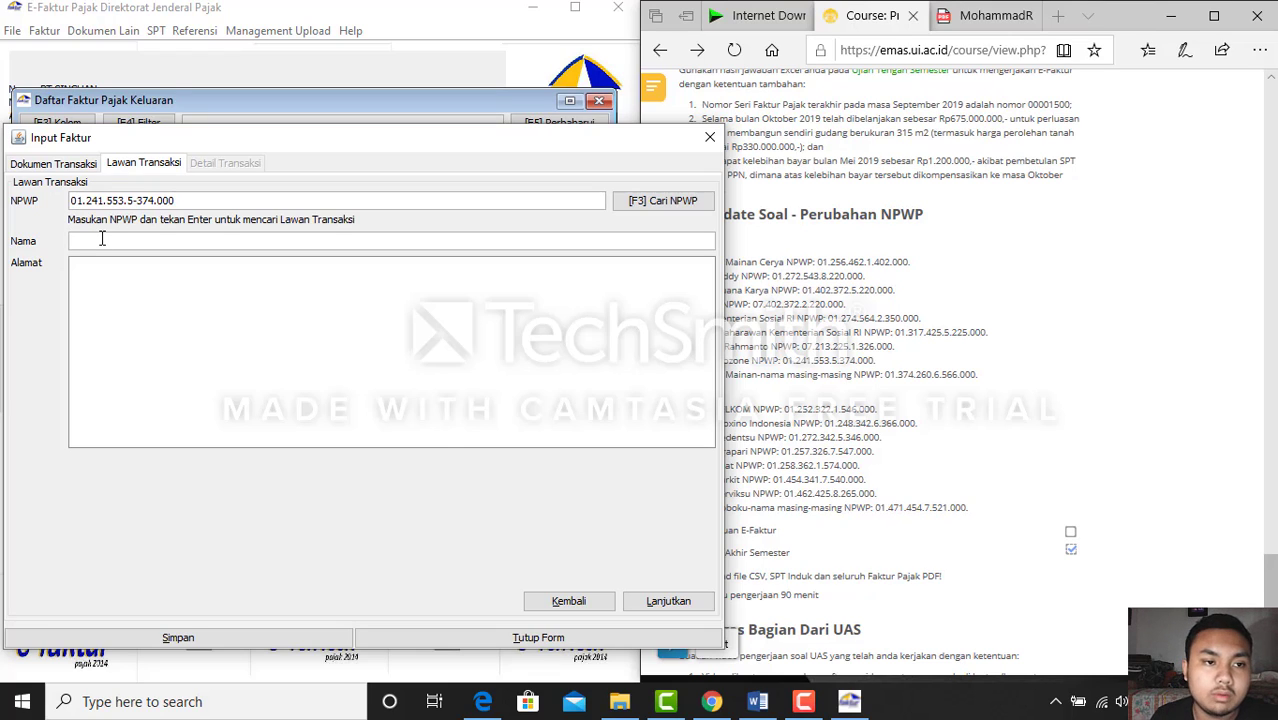
left_click(101, 240)
type("PT Mo")
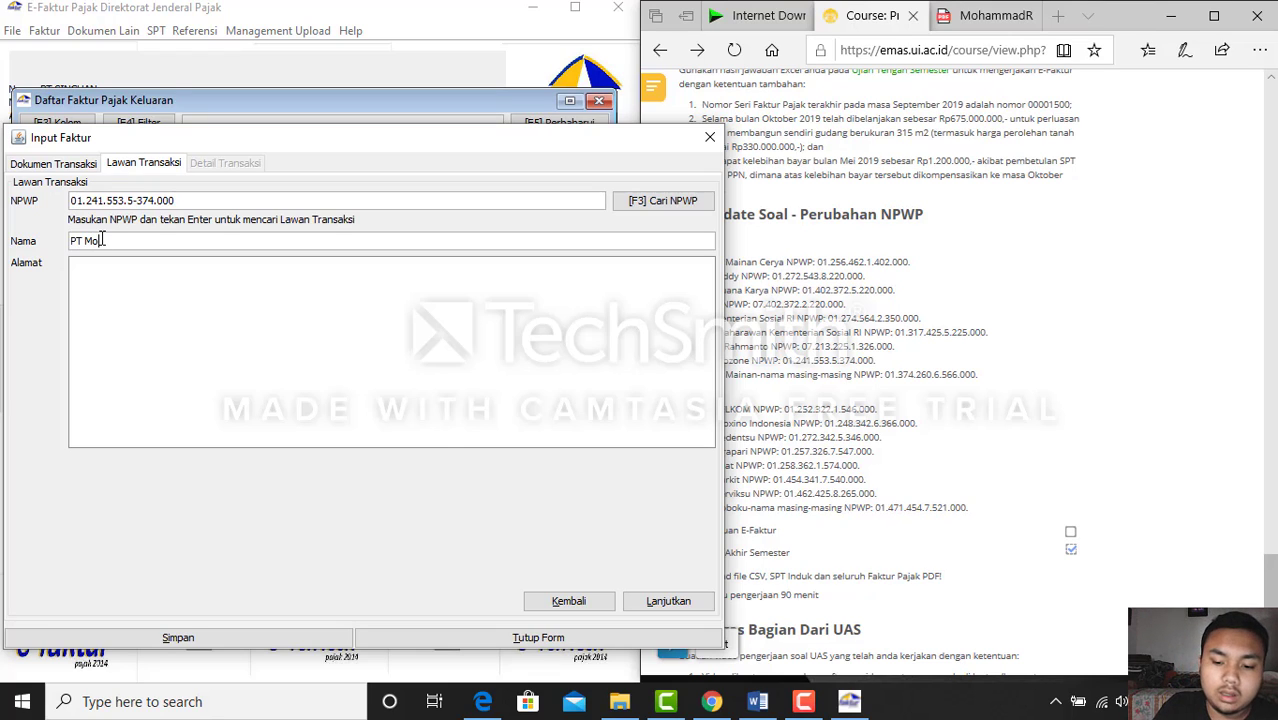
type("zone")
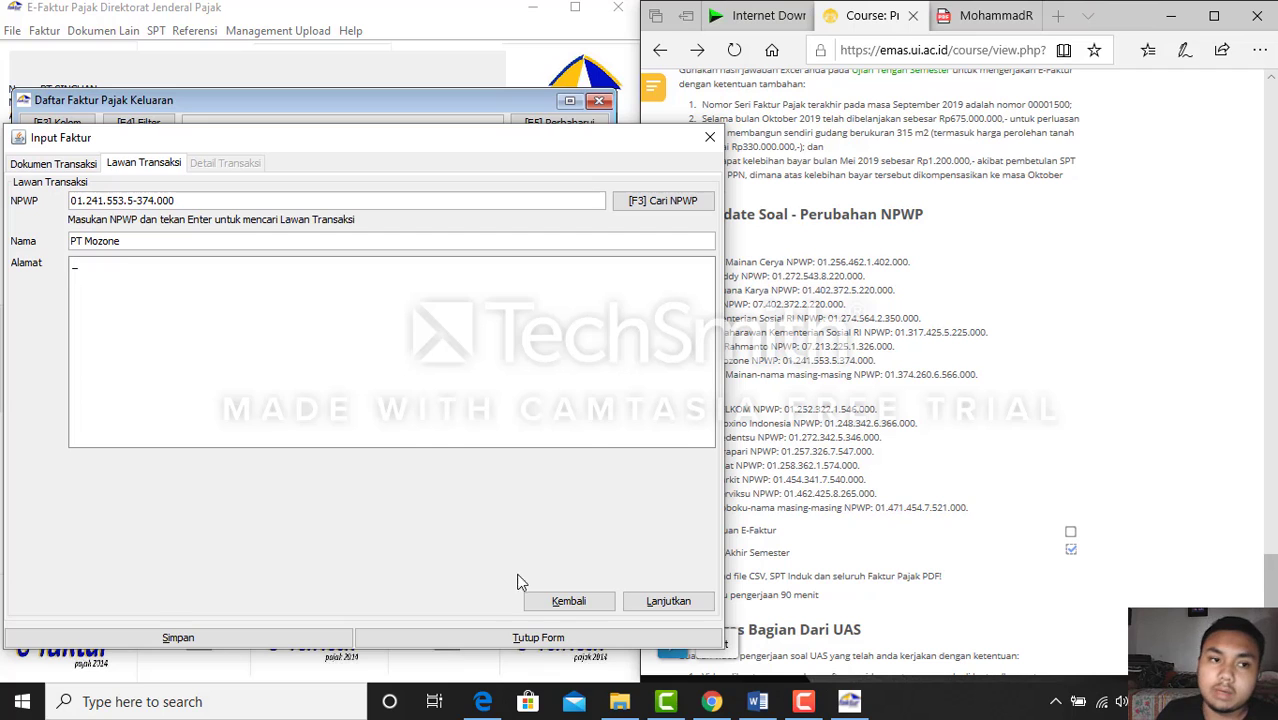
left_click(665, 601)
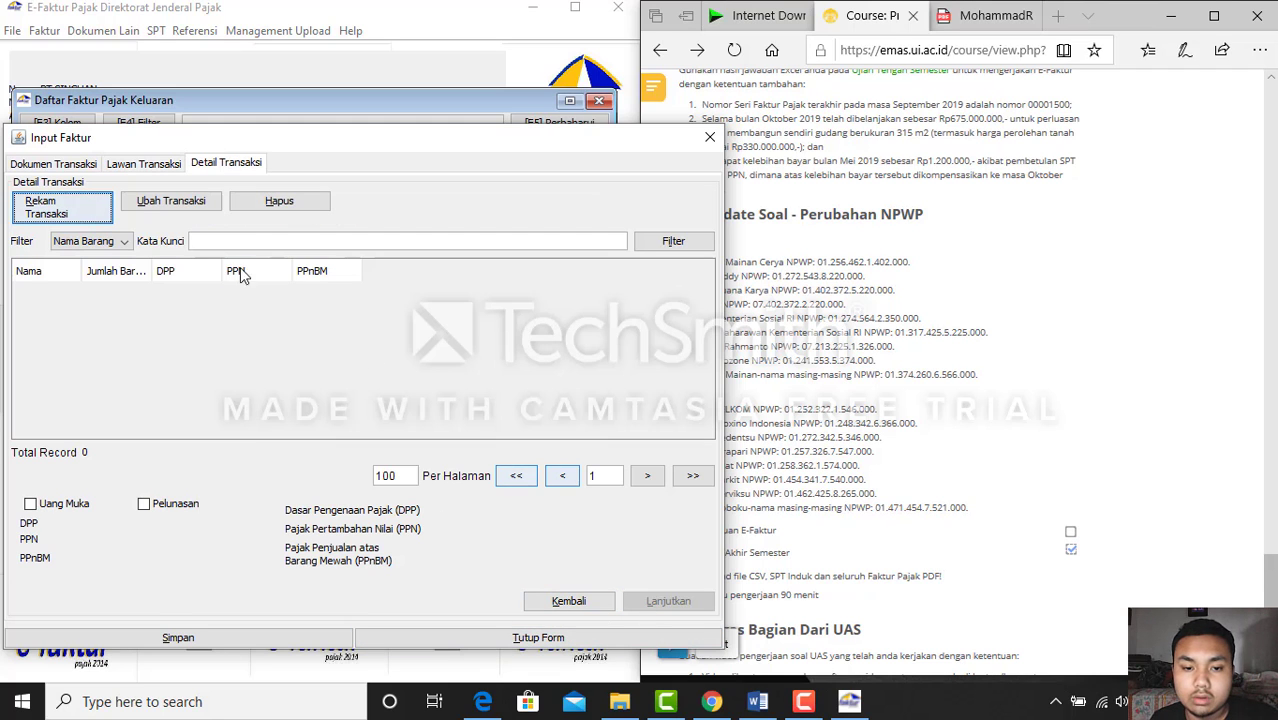
Add the mainan item (code 1) with a DPP of 125,000,000
left_click(48, 210)
left_click_drag(540, 108, 267, 138)
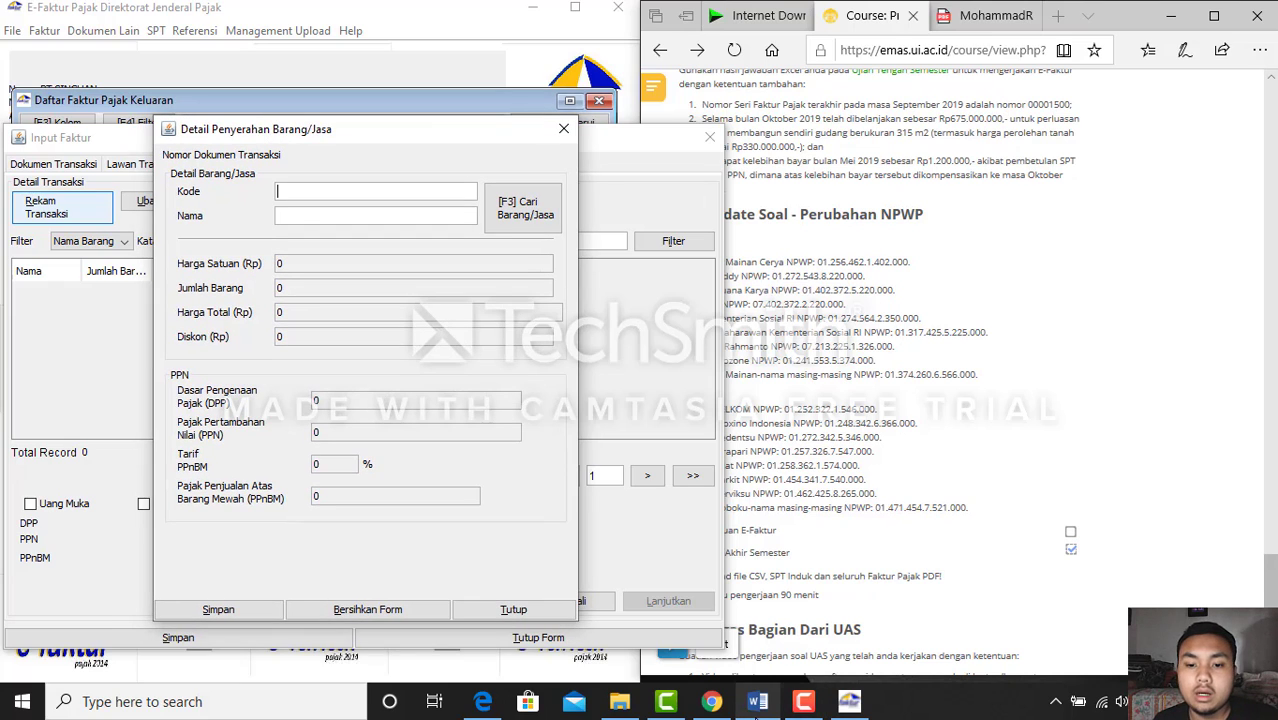
left_click(757, 701)
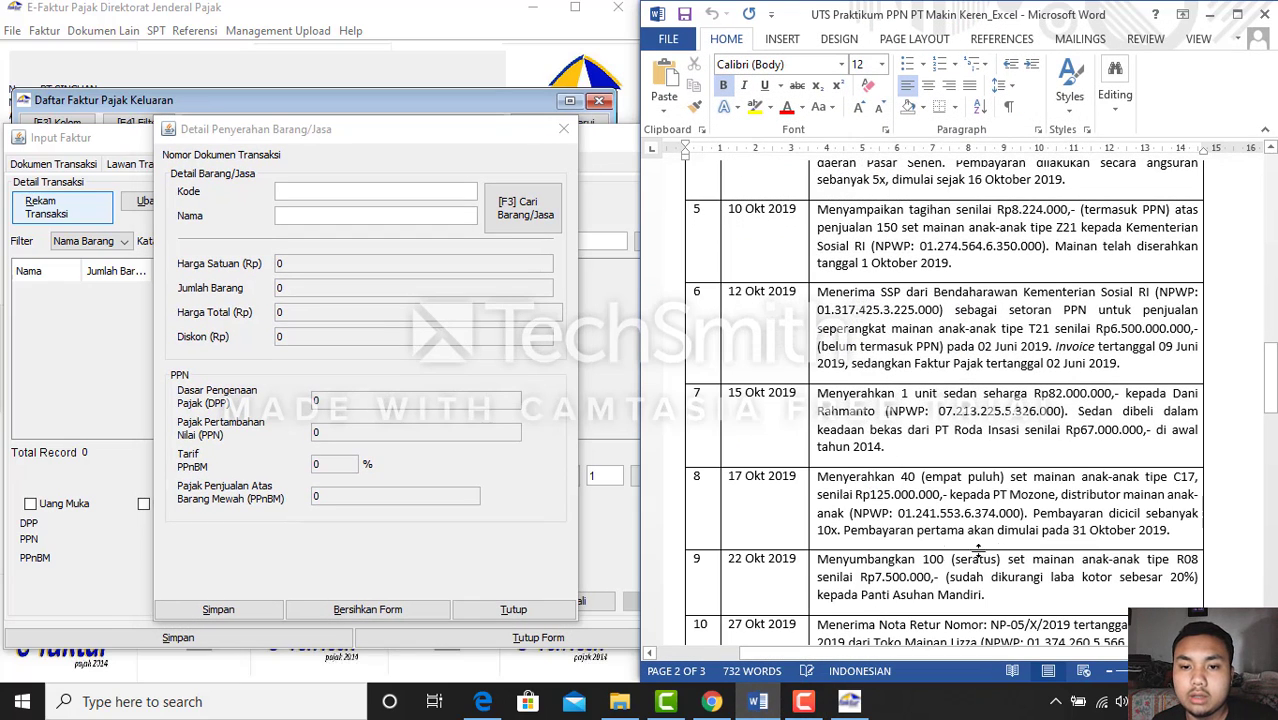
left_click(757, 708)
type("1")
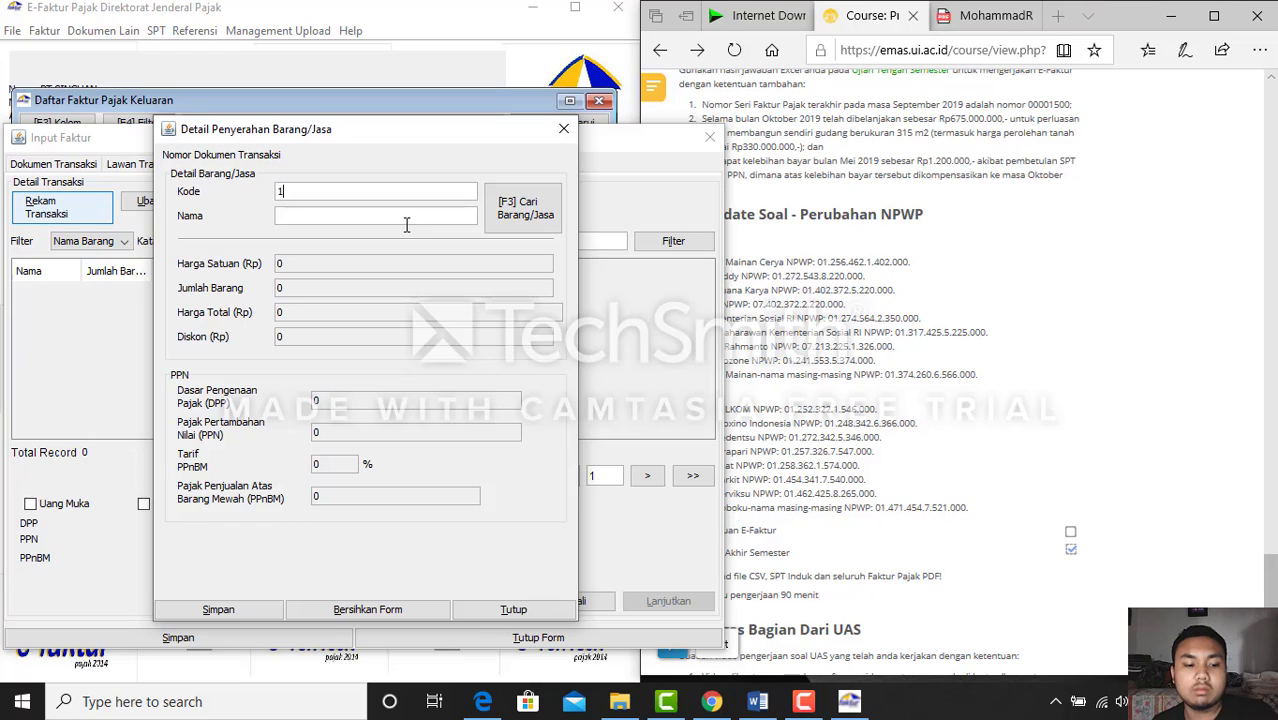
key("Return")
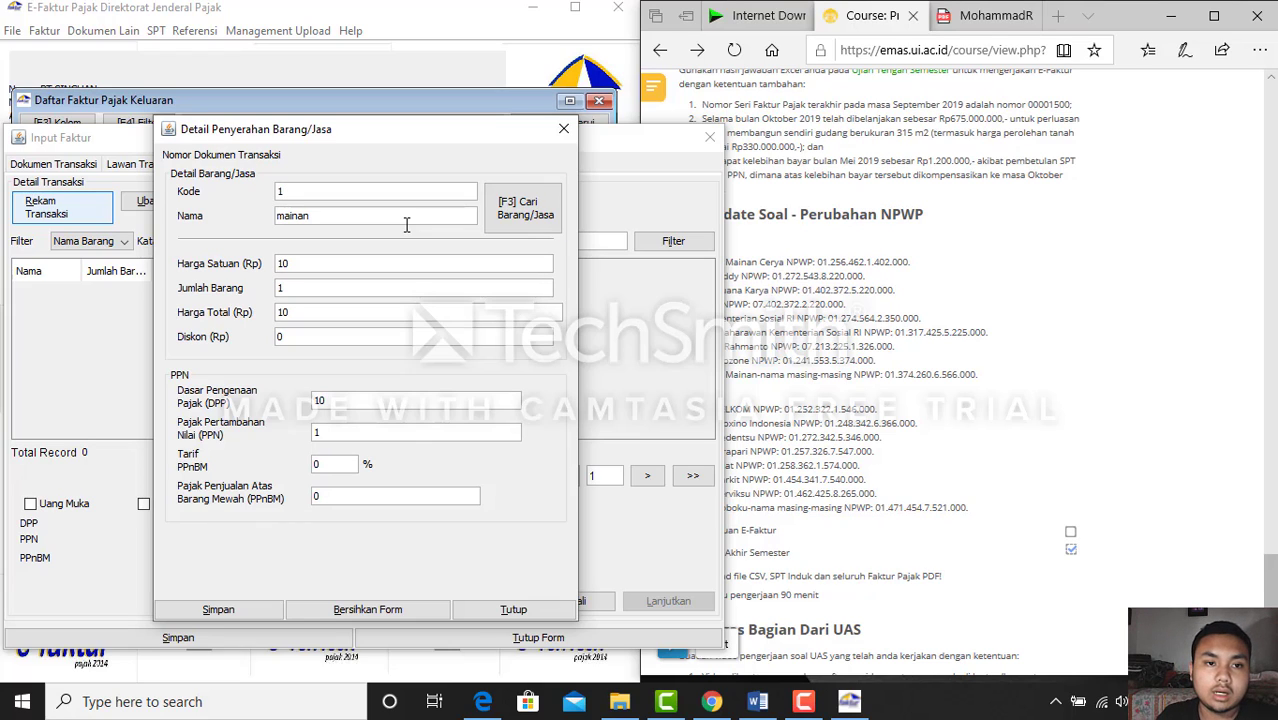
left_click(381, 403)
key("BackSpace")
key("BackSpace")
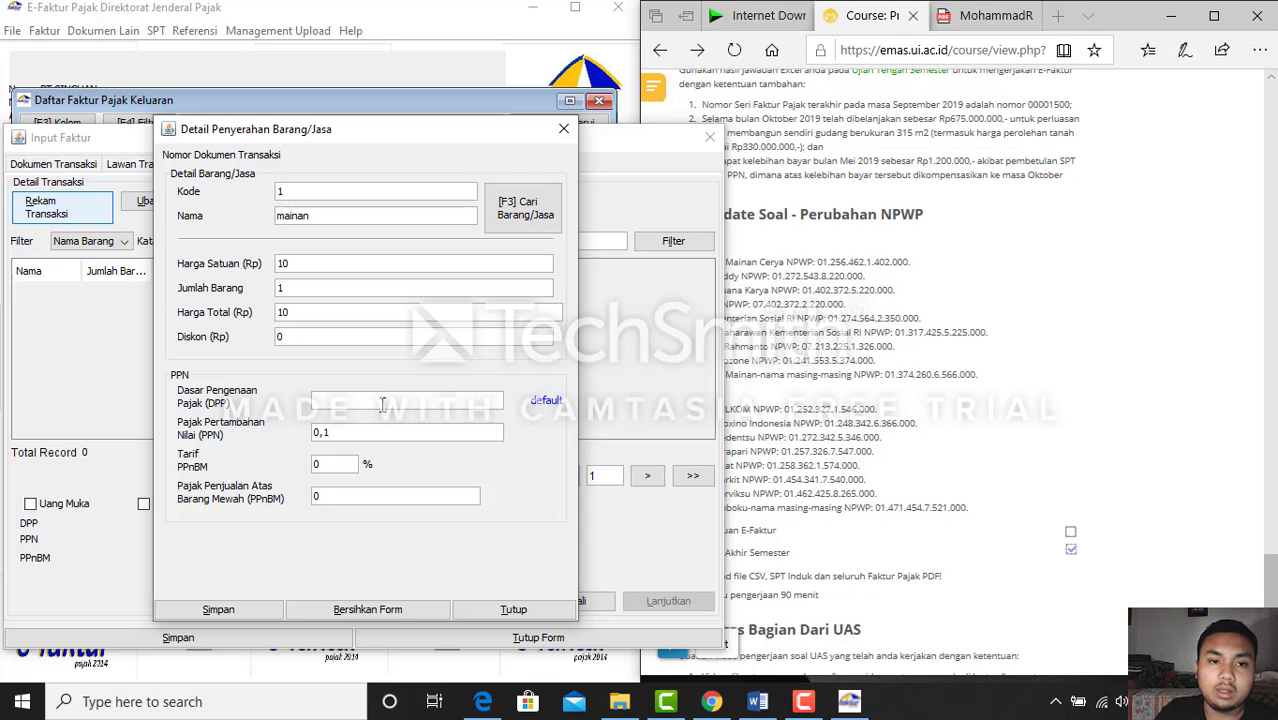
left_click(980, 15)
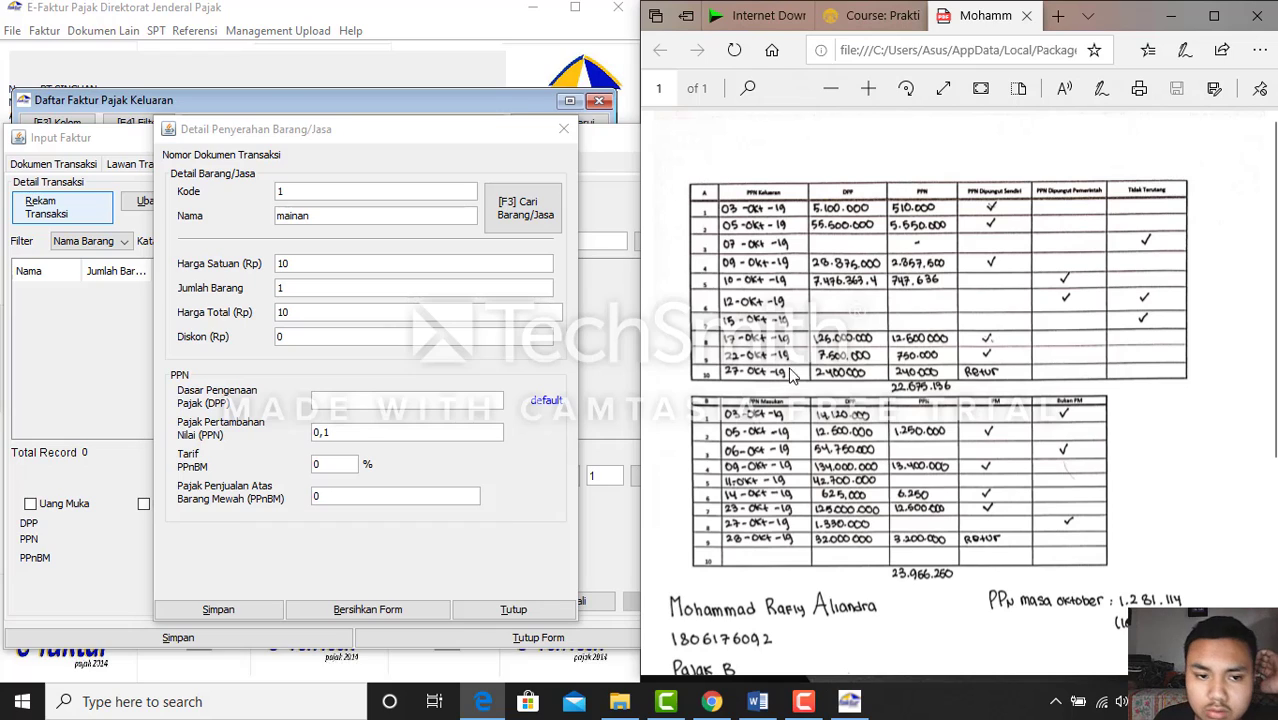
left_click(355, 405)
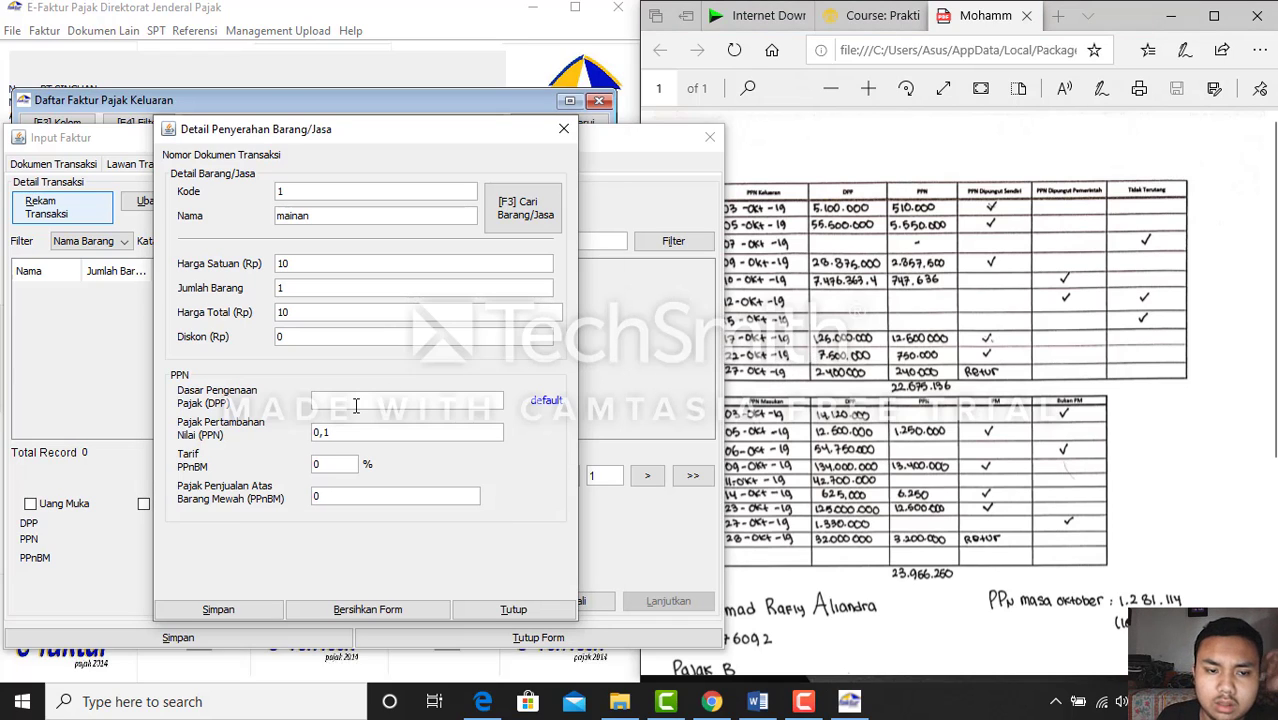
type("125")
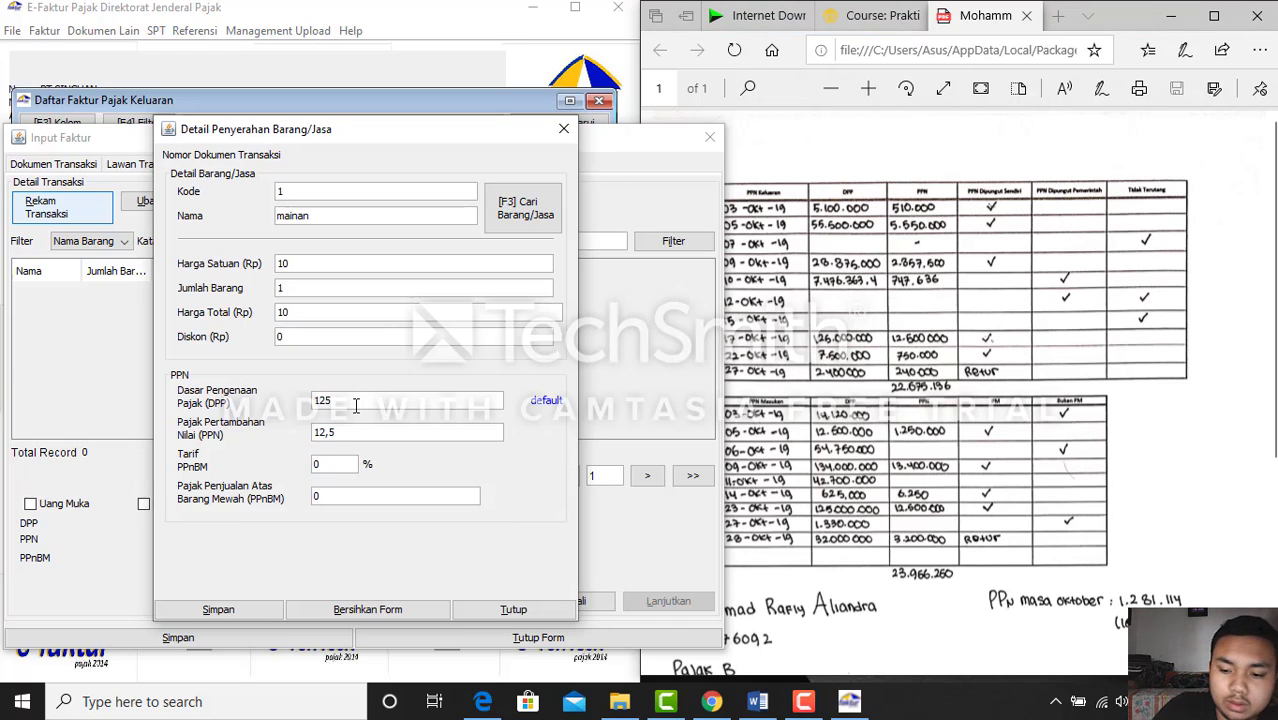
type("000000")
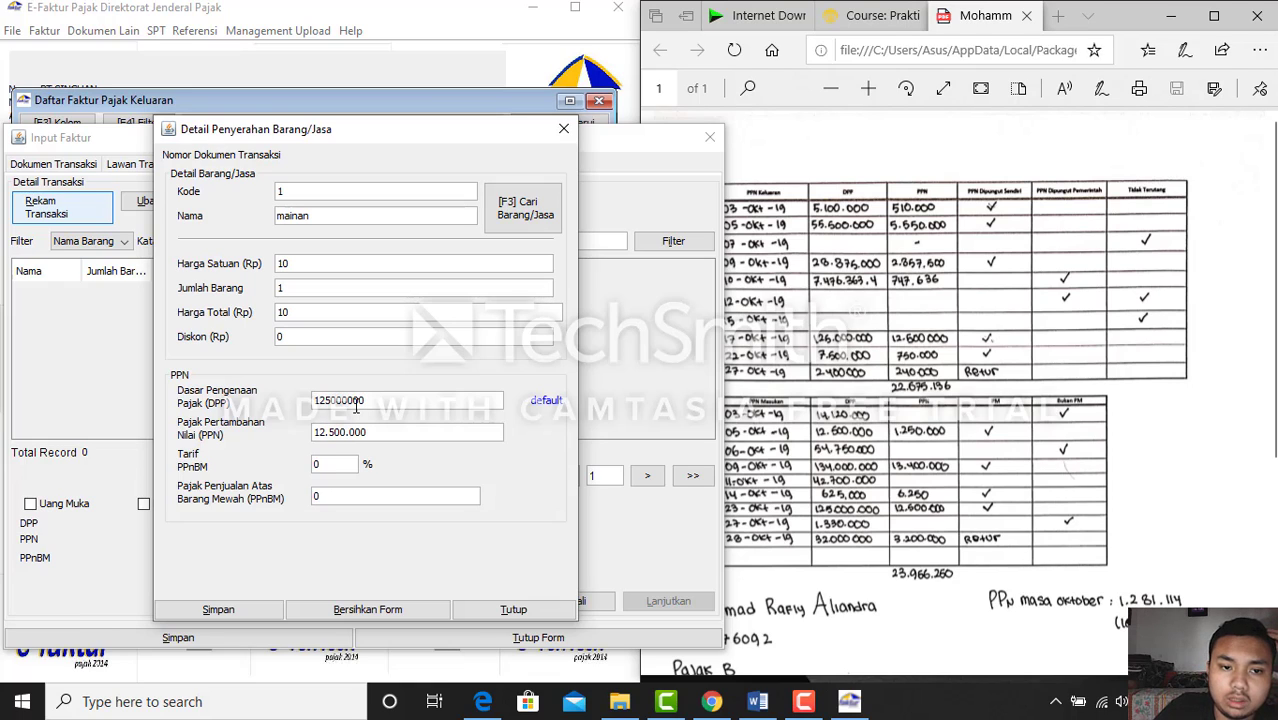
key("Tab")
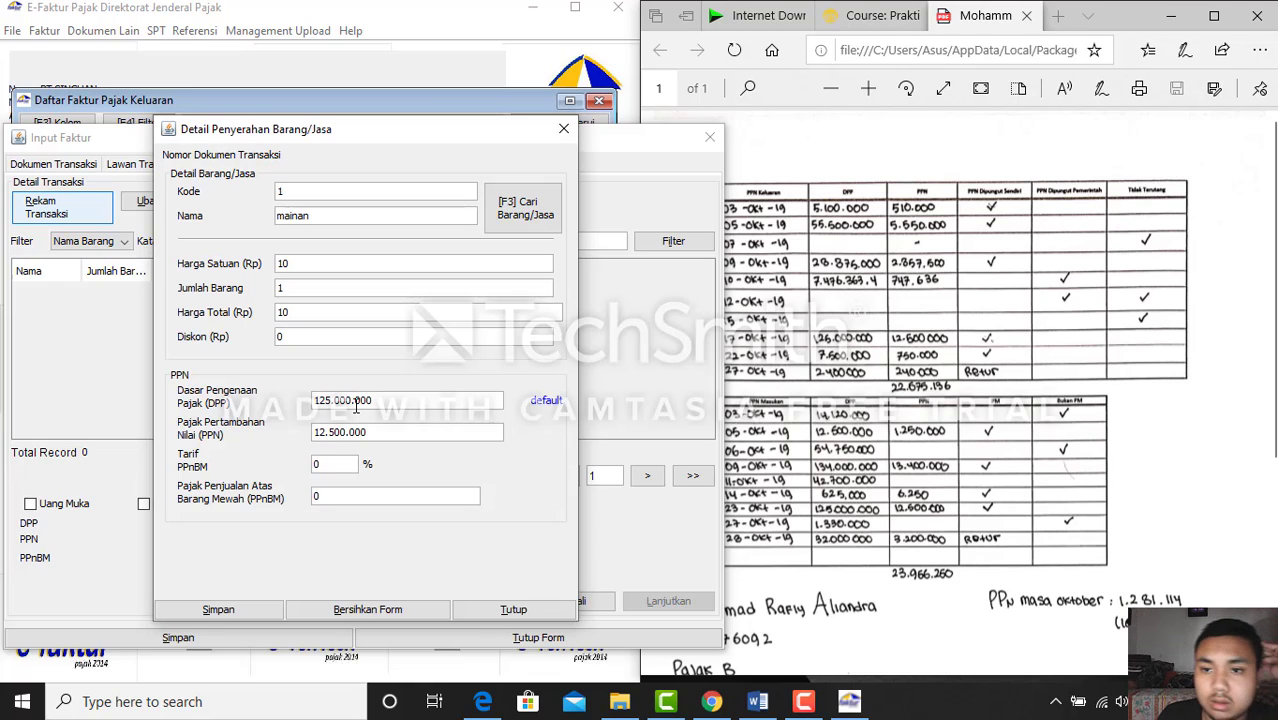
Save the item and the invoice, then start a fresh blank invoice
left_click(260, 610)
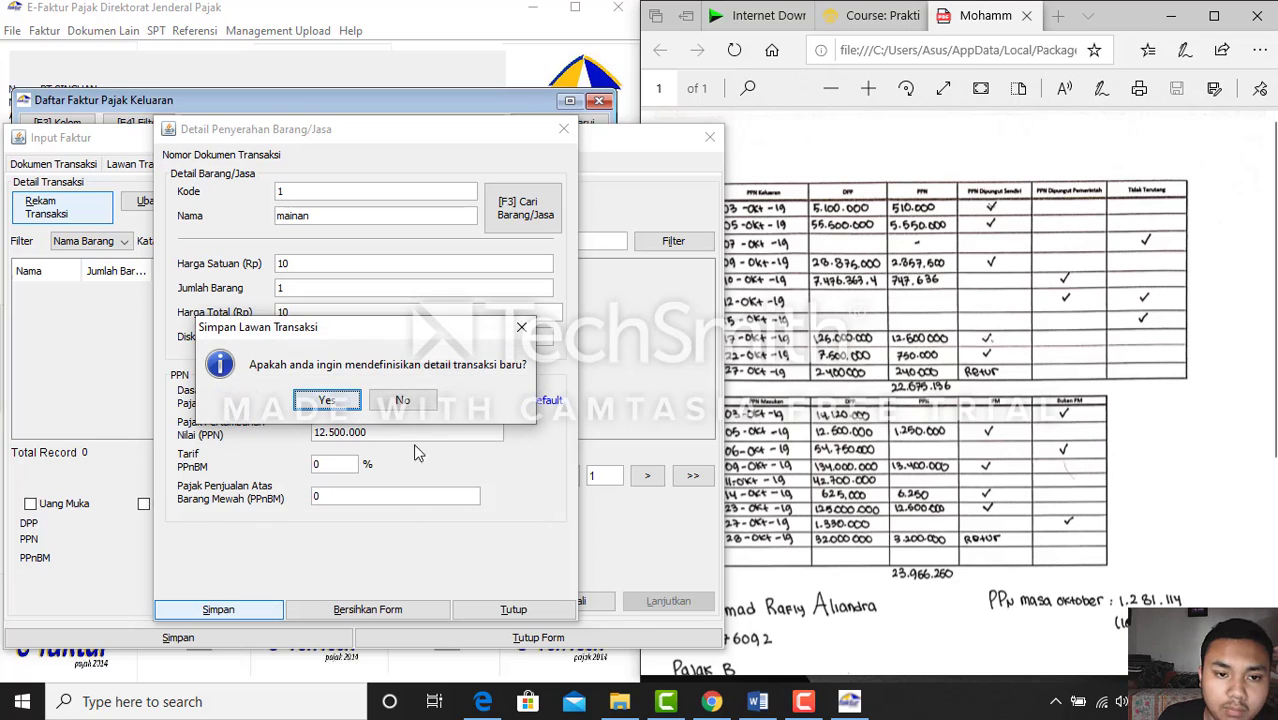
left_click(398, 402)
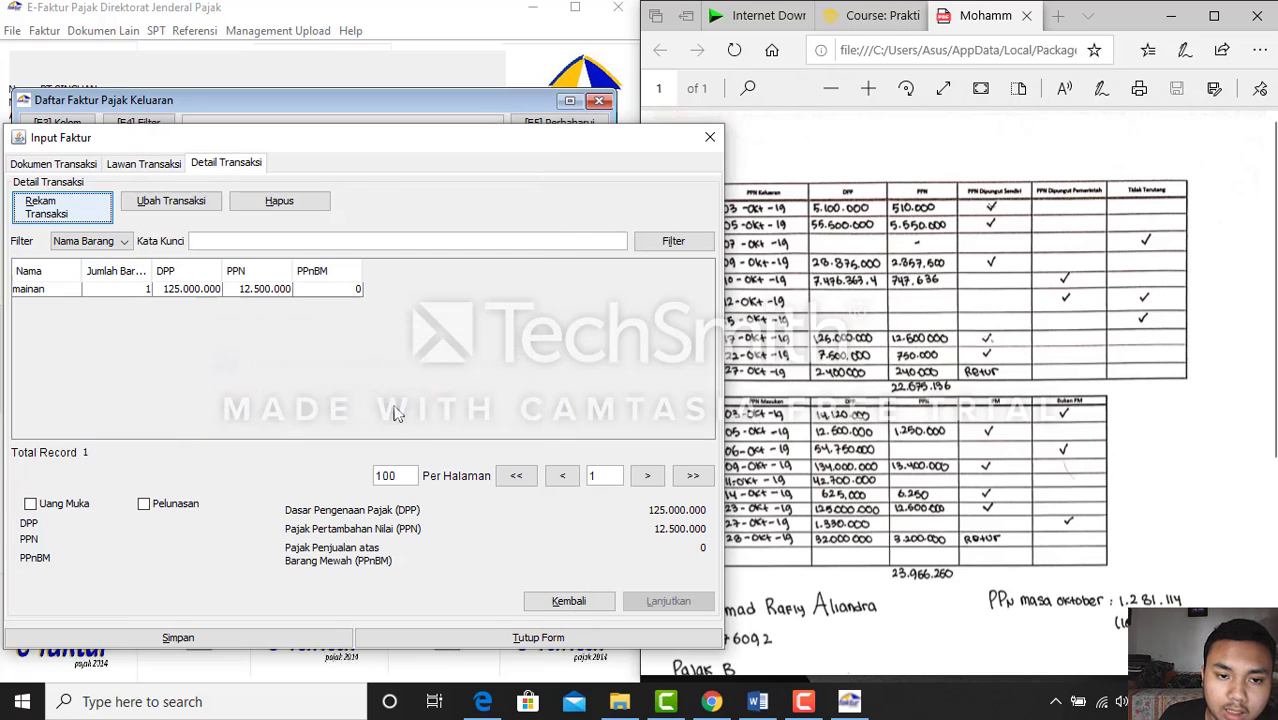
left_click(266, 292)
left_click(241, 637)
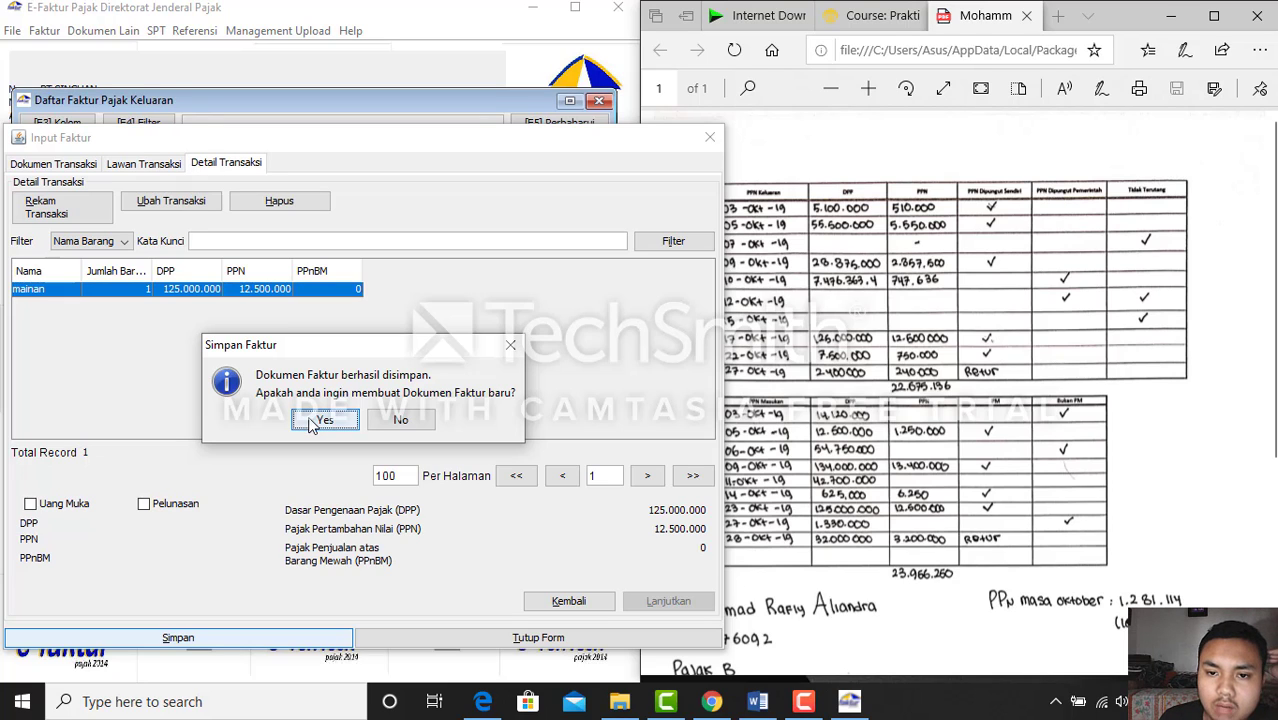
left_click(324, 420)
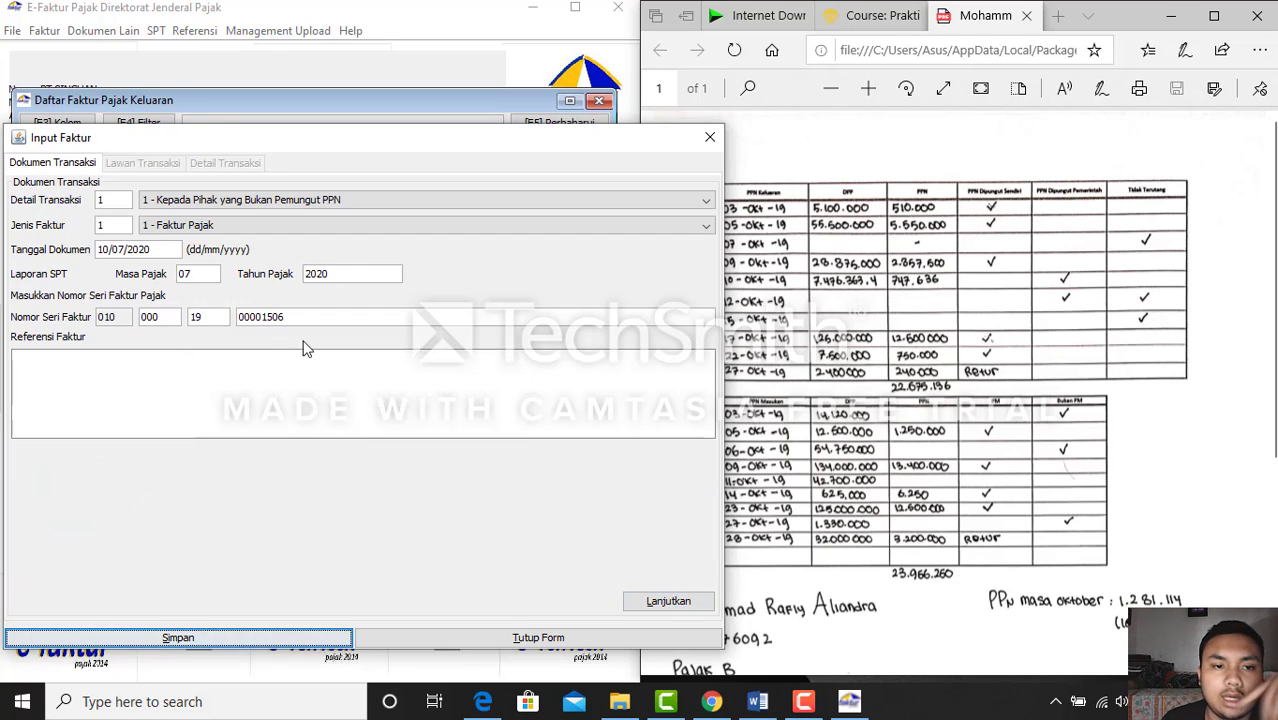
Review the assignment sheet and handwritten tax table for the next transaction
left_click(878, 466)
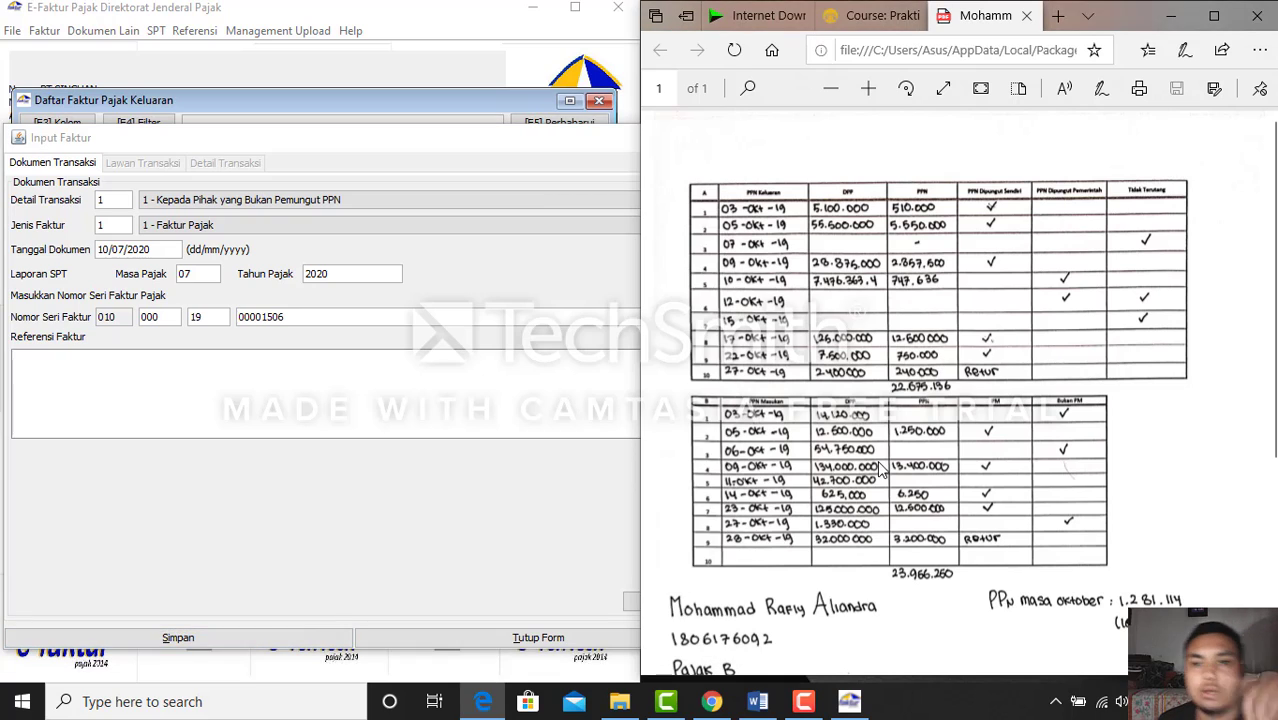
left_click(757, 701)
scroll(930, 517, "down", 1)
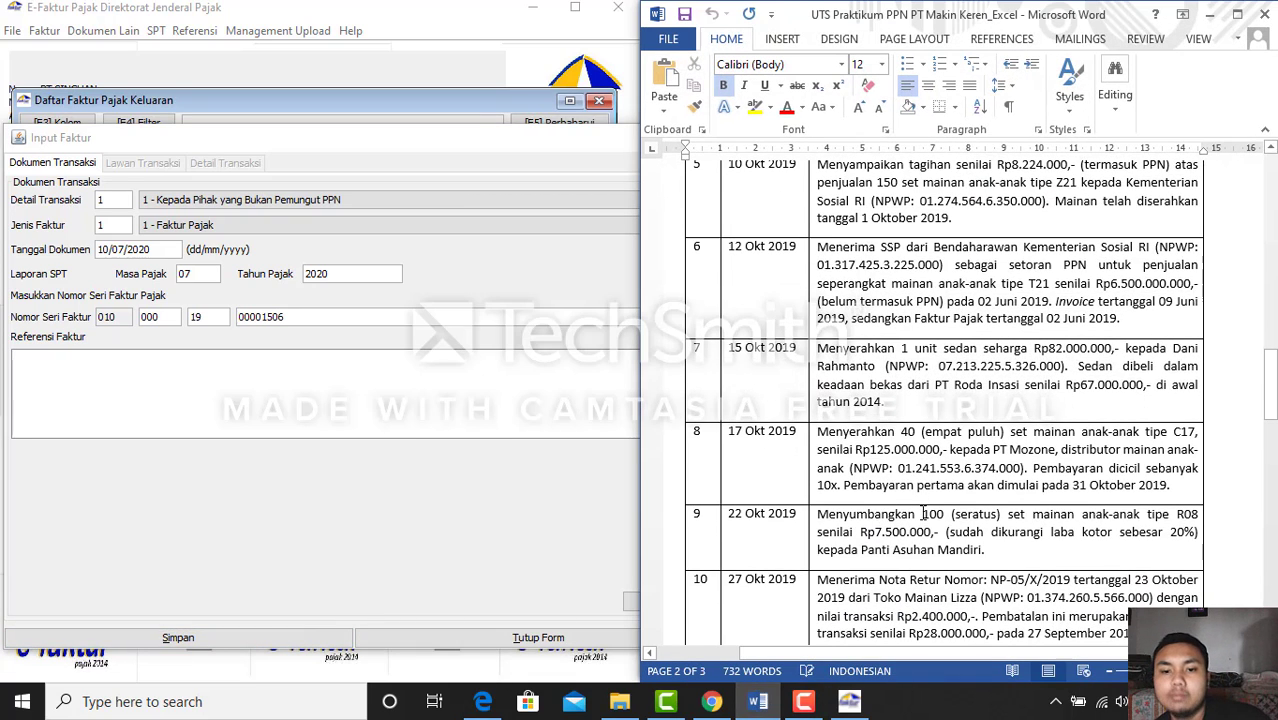
left_click(760, 703)
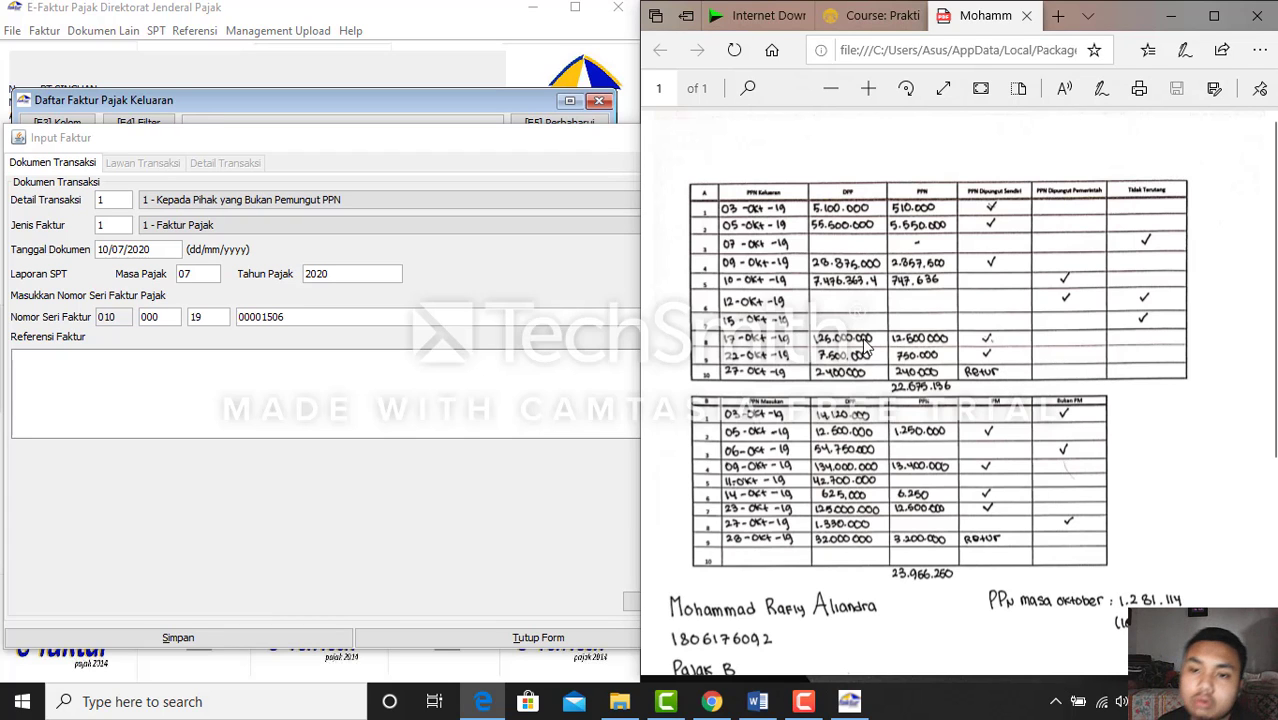
left_click(766, 704)
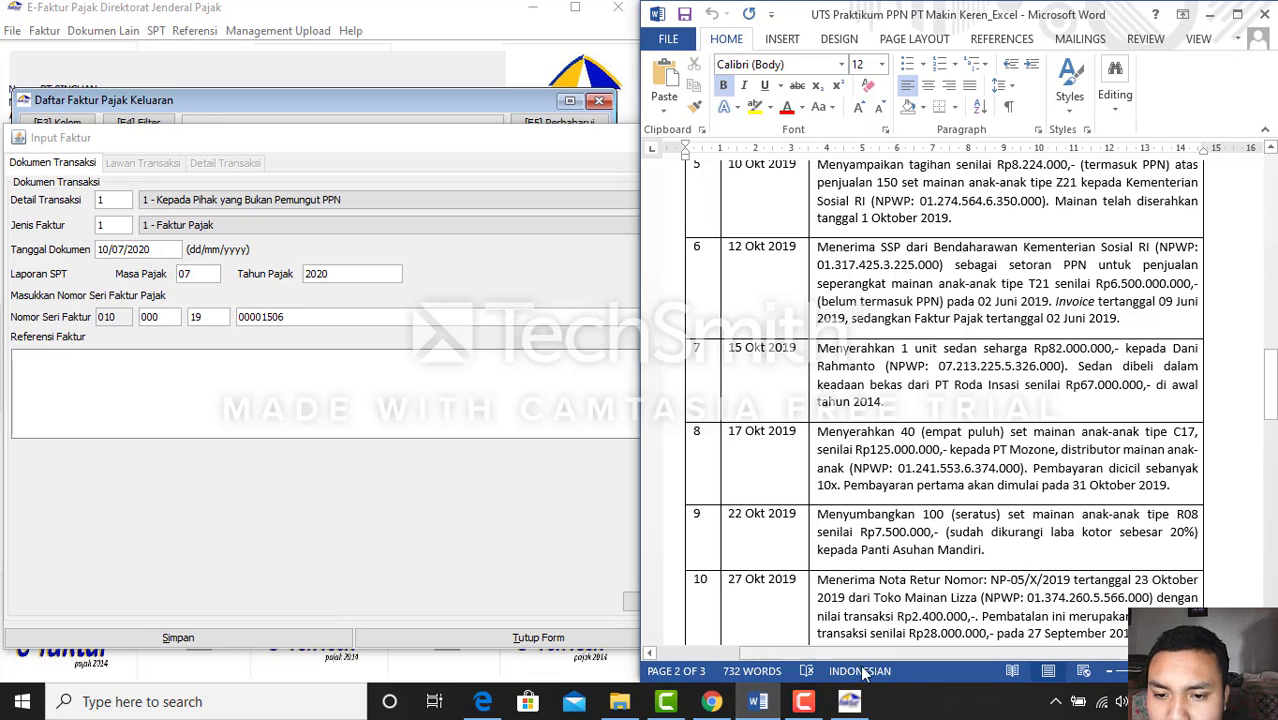
left_click(742, 702)
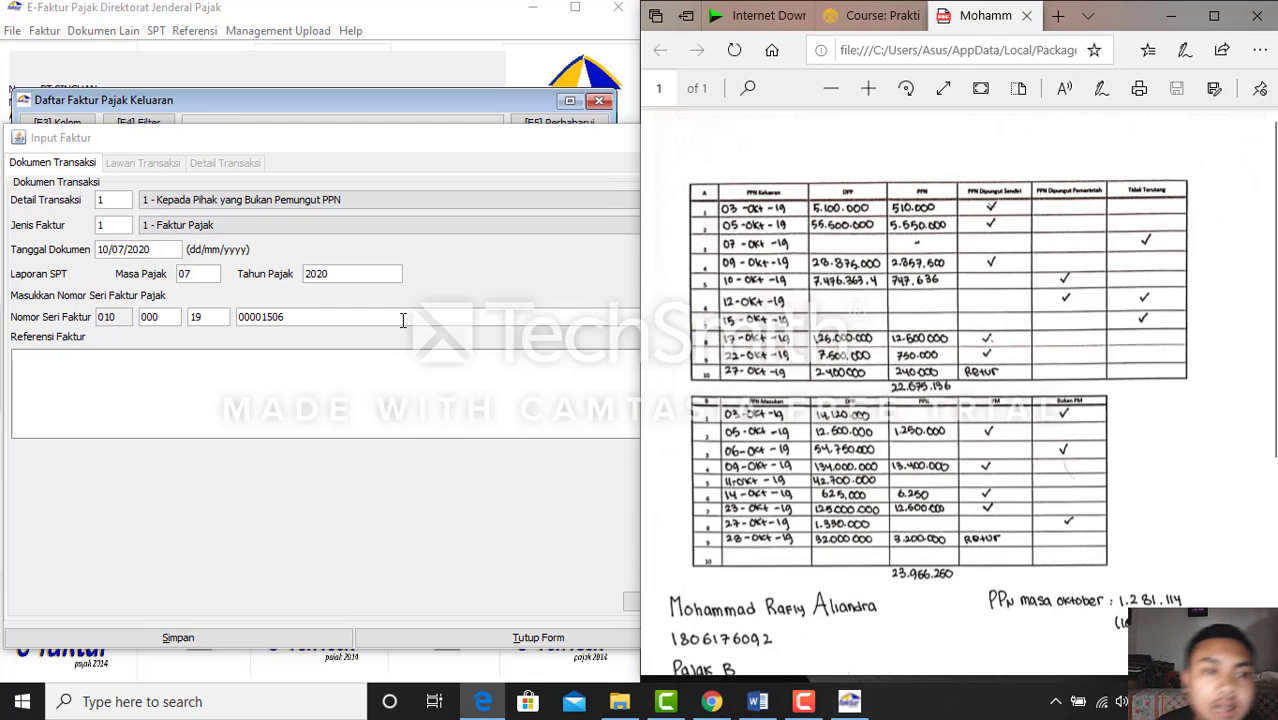
Set transaction code 4 - DPP Nilai Lain and document date 22/10/2019, then continue
left_click(347, 197)
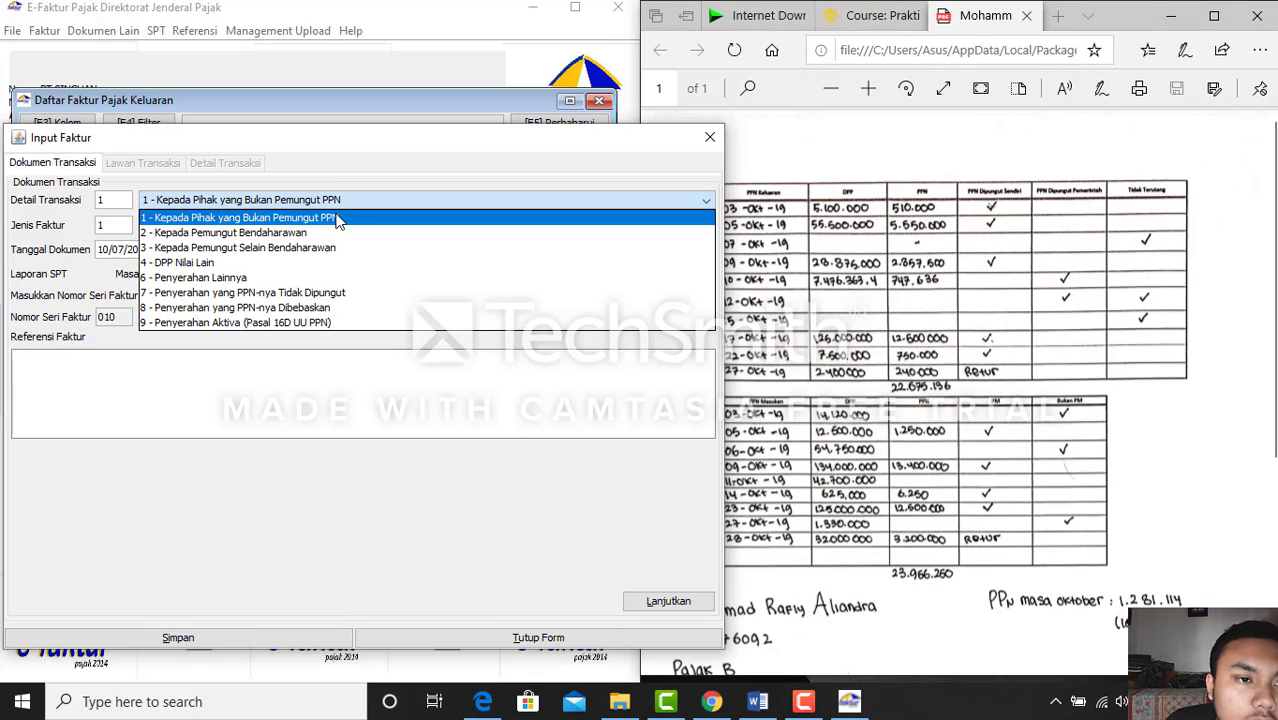
left_click(300, 264)
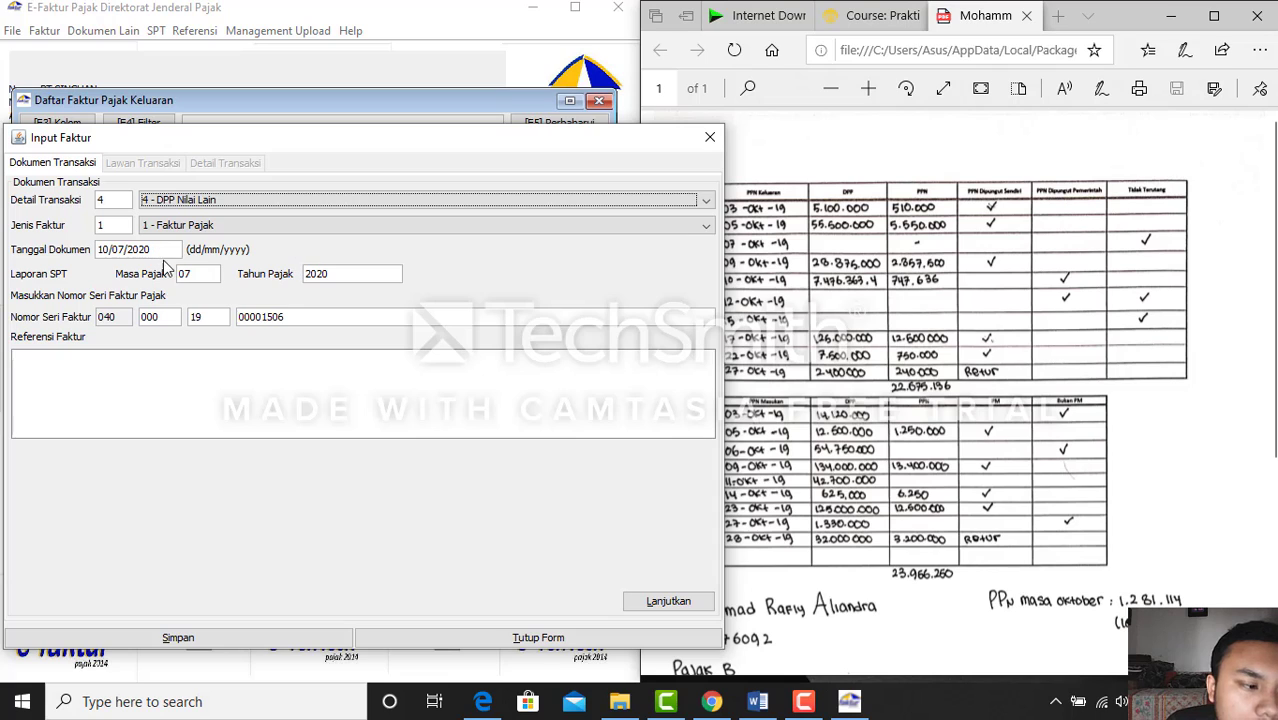
left_click(161, 249)
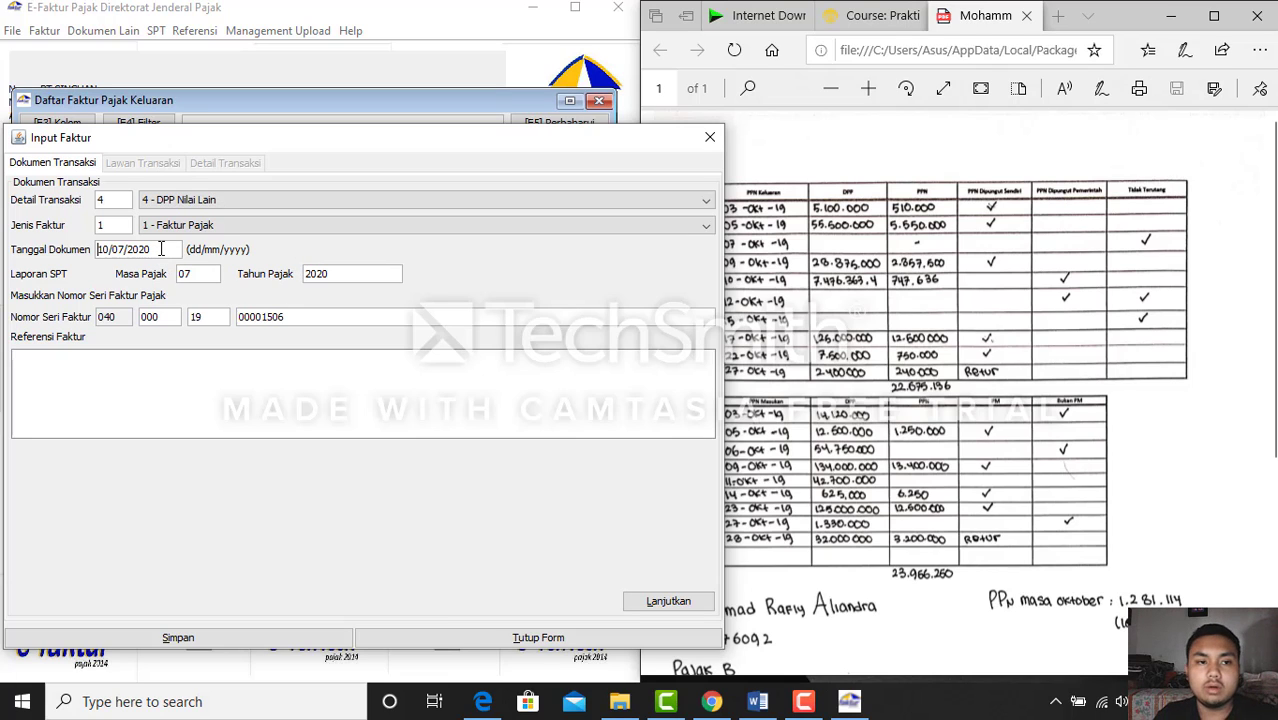
key("BackSpace")
key("BackSpace")
key("BackSpace")
key("BackSpace")
key("BackSpace")
key("BackSpace")
key("BackSpace")
key("BackSpace")
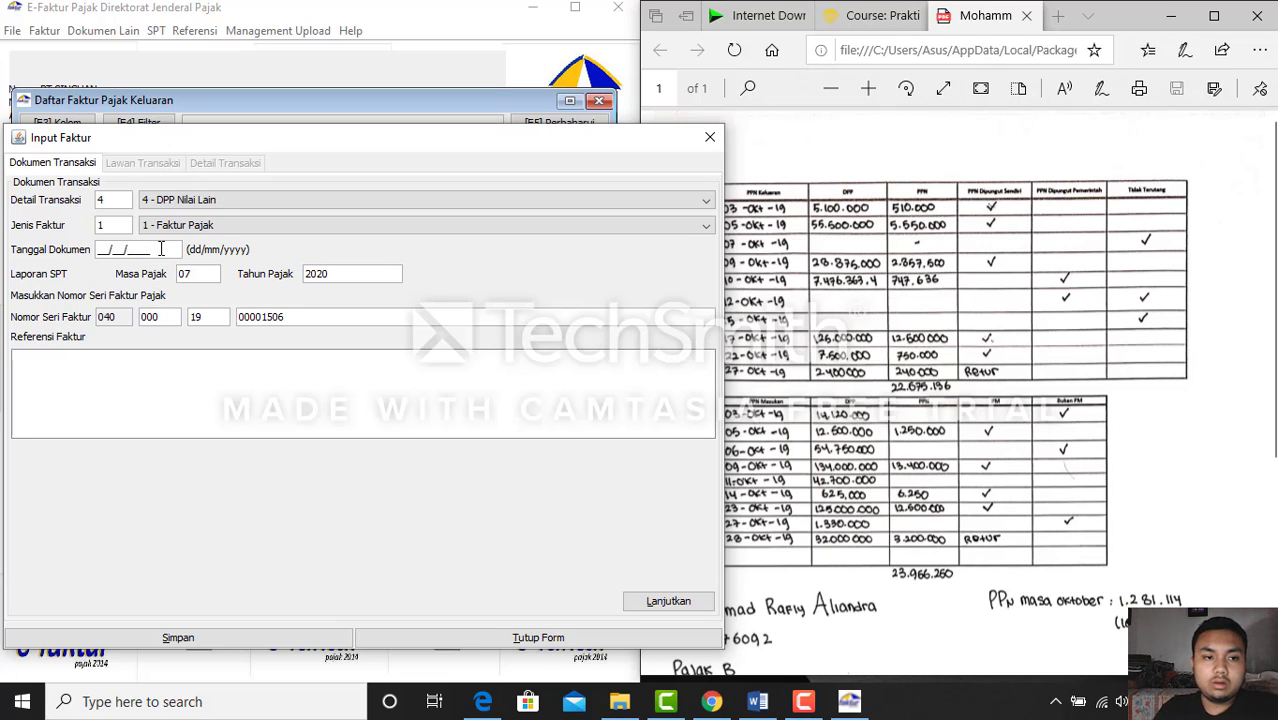
type("22102019")
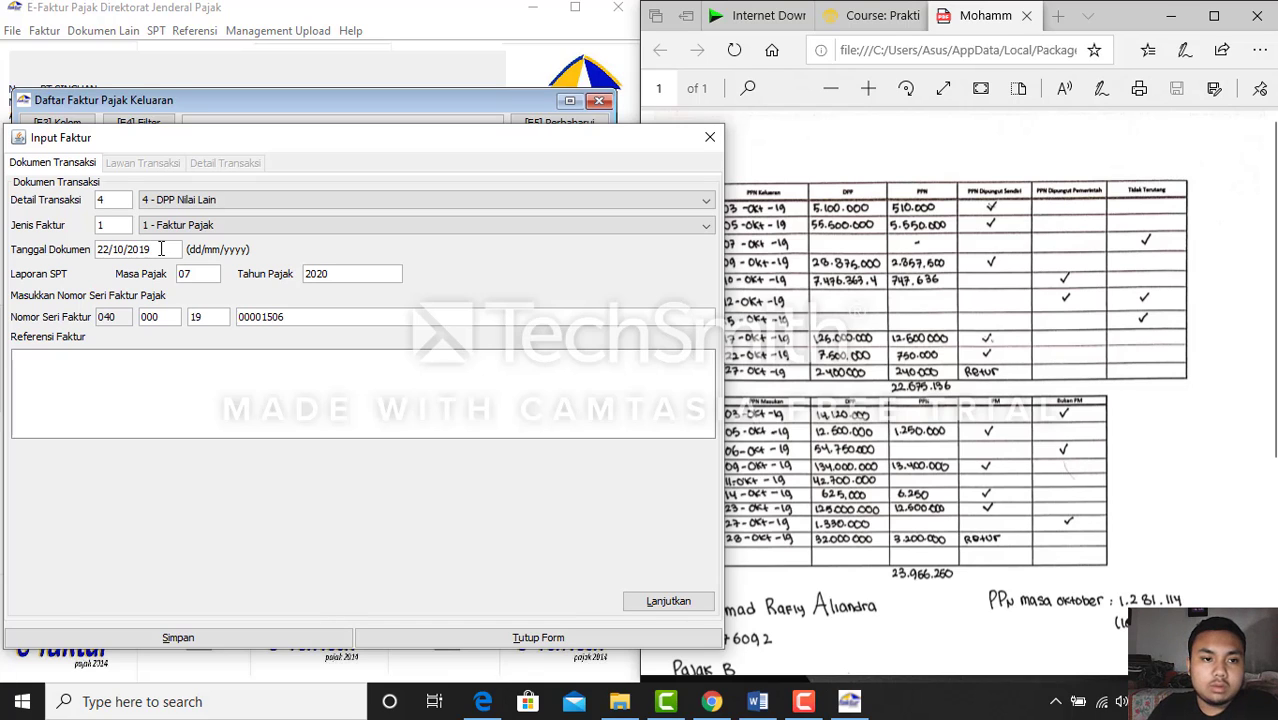
left_click(670, 603)
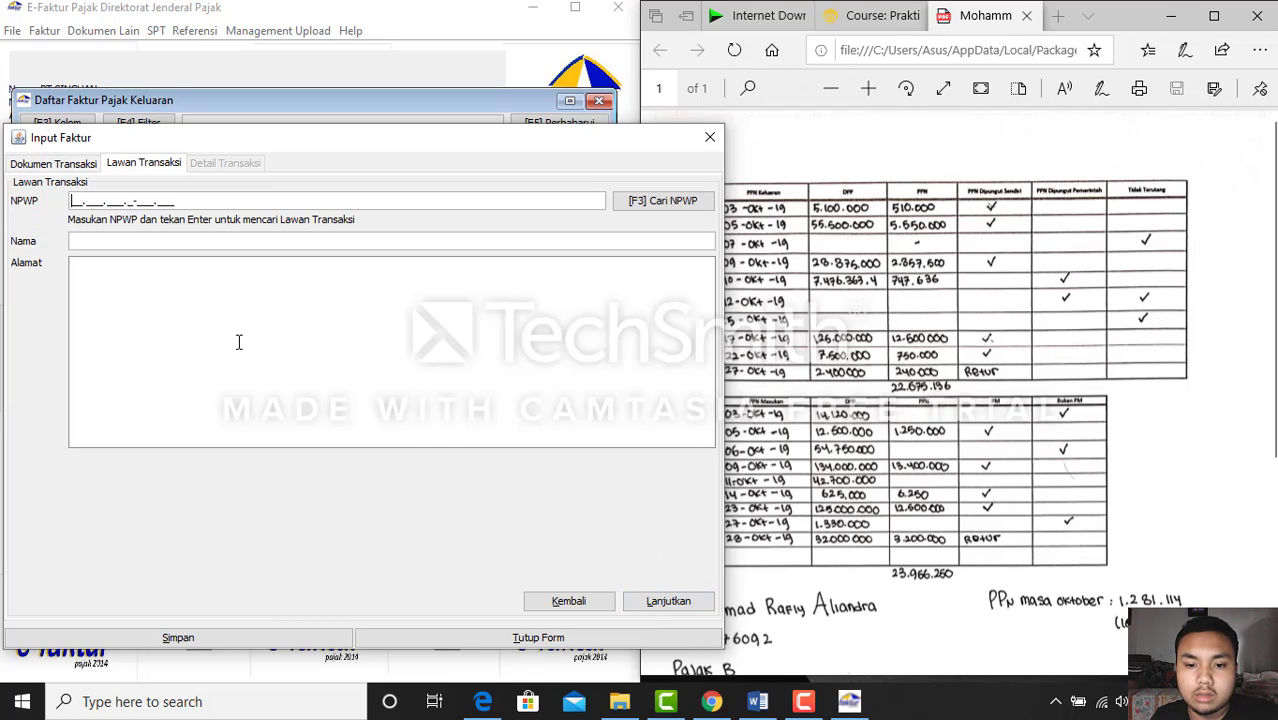
Enter the zero-filled counterparty NPWP 00.000.000.0-000.000 after checking the recipient list
left_click(866, 25)
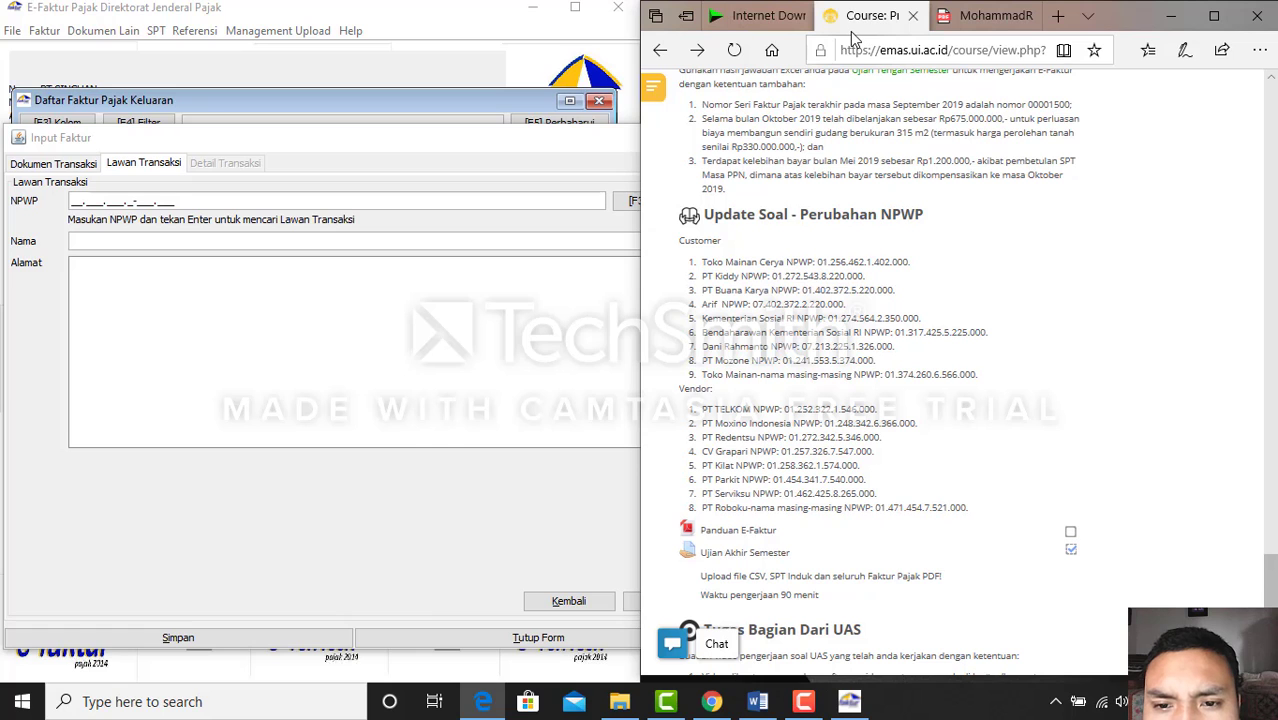
left_click(757, 701)
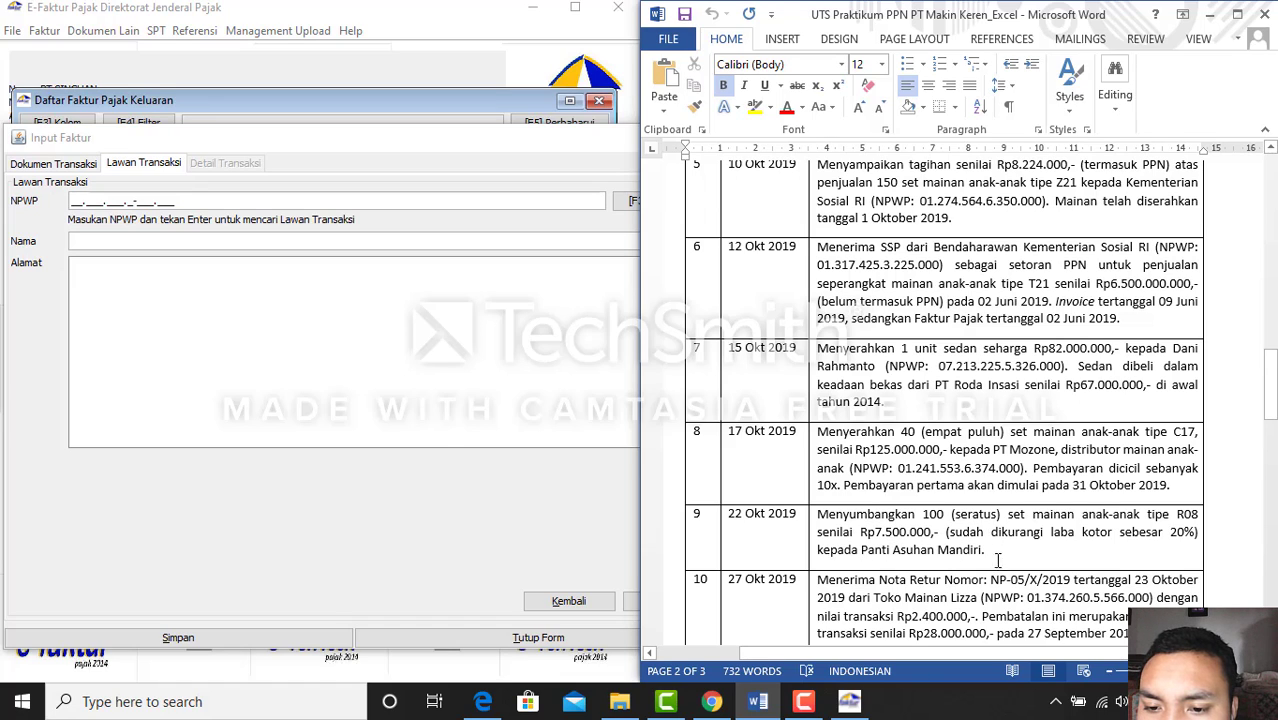
left_click(766, 708)
left_click(72, 202)
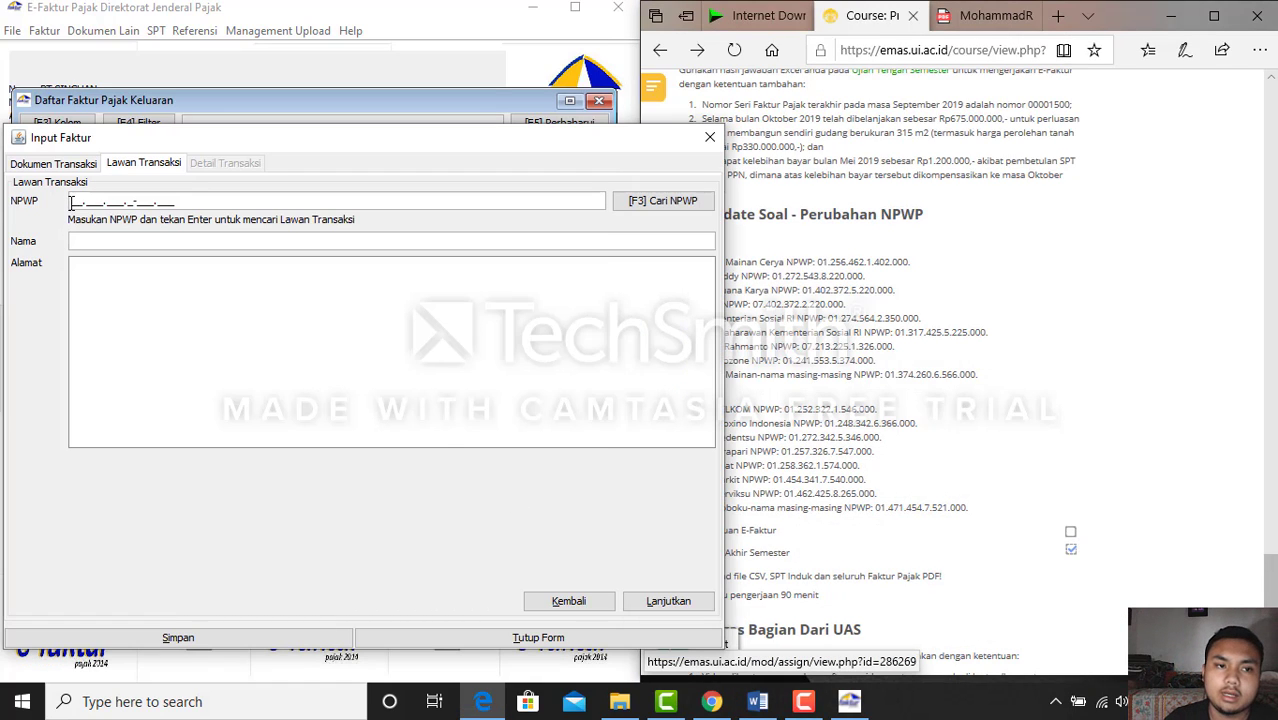
type("00.000.000.0-")
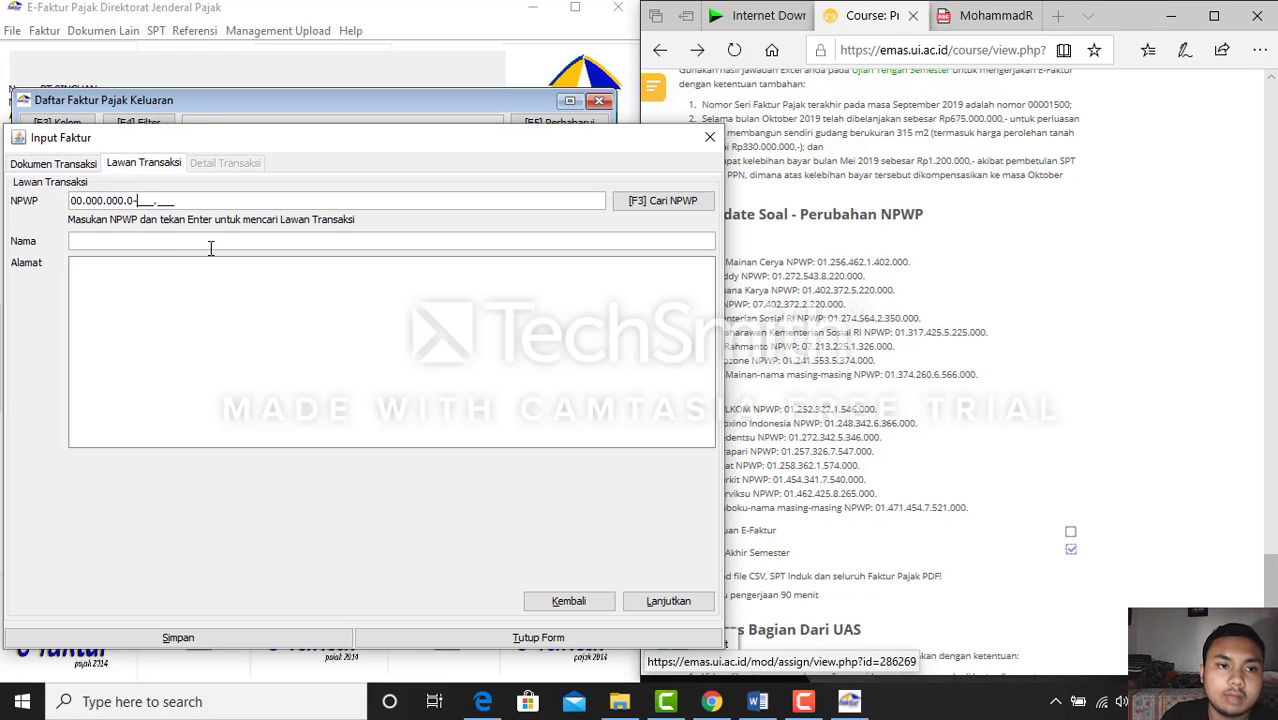
type("000.000")
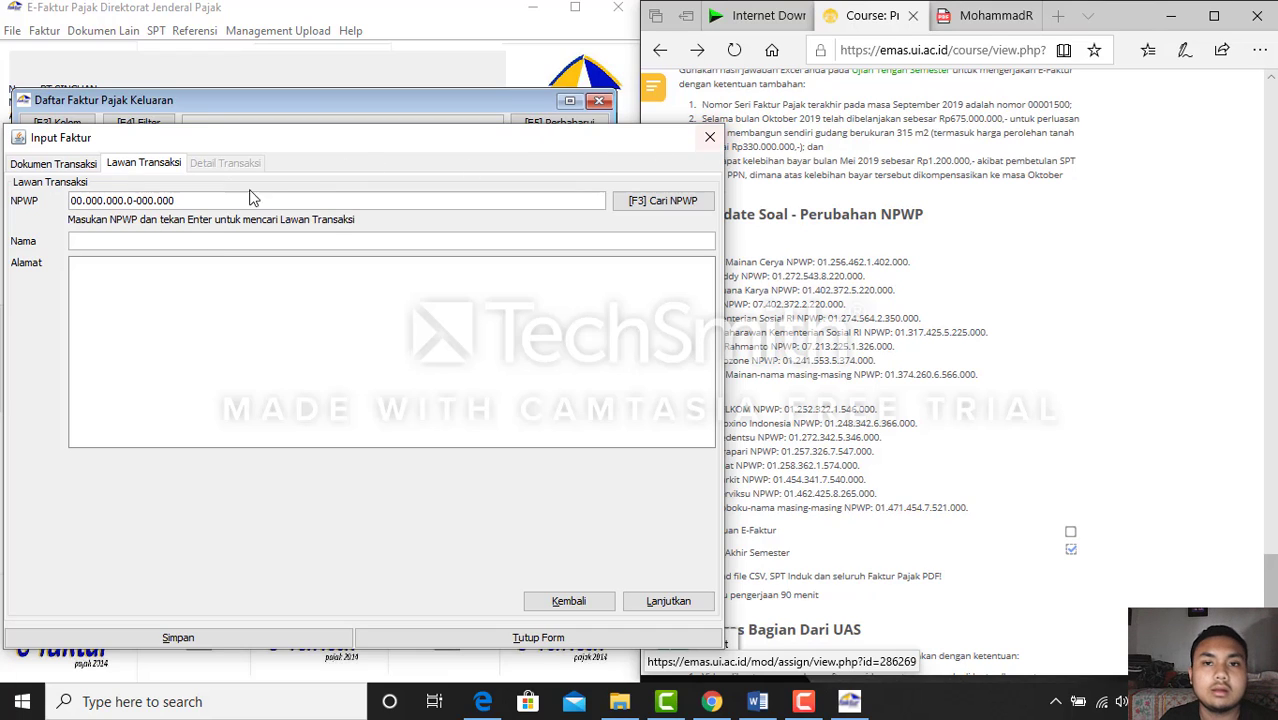
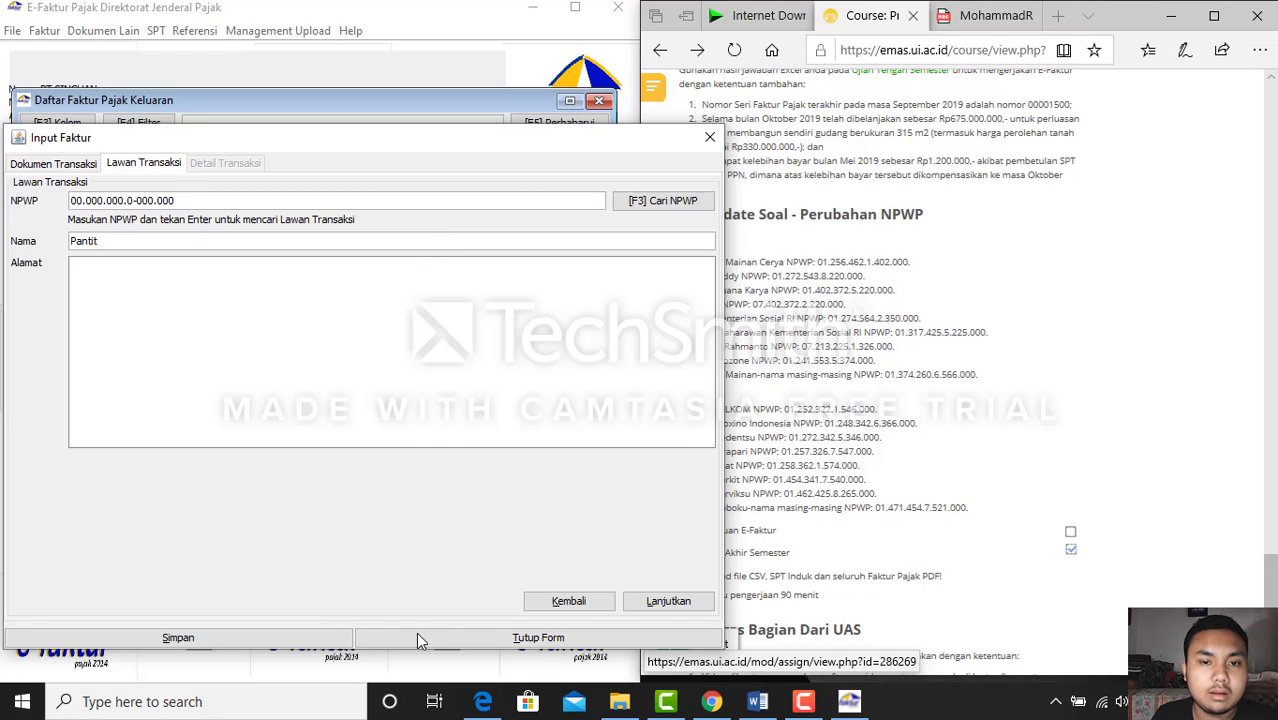
Clear the mistyped buyer name to restart the invoice entry
key("BackSpace")
key("BackSpace")
key("ctrl+a")
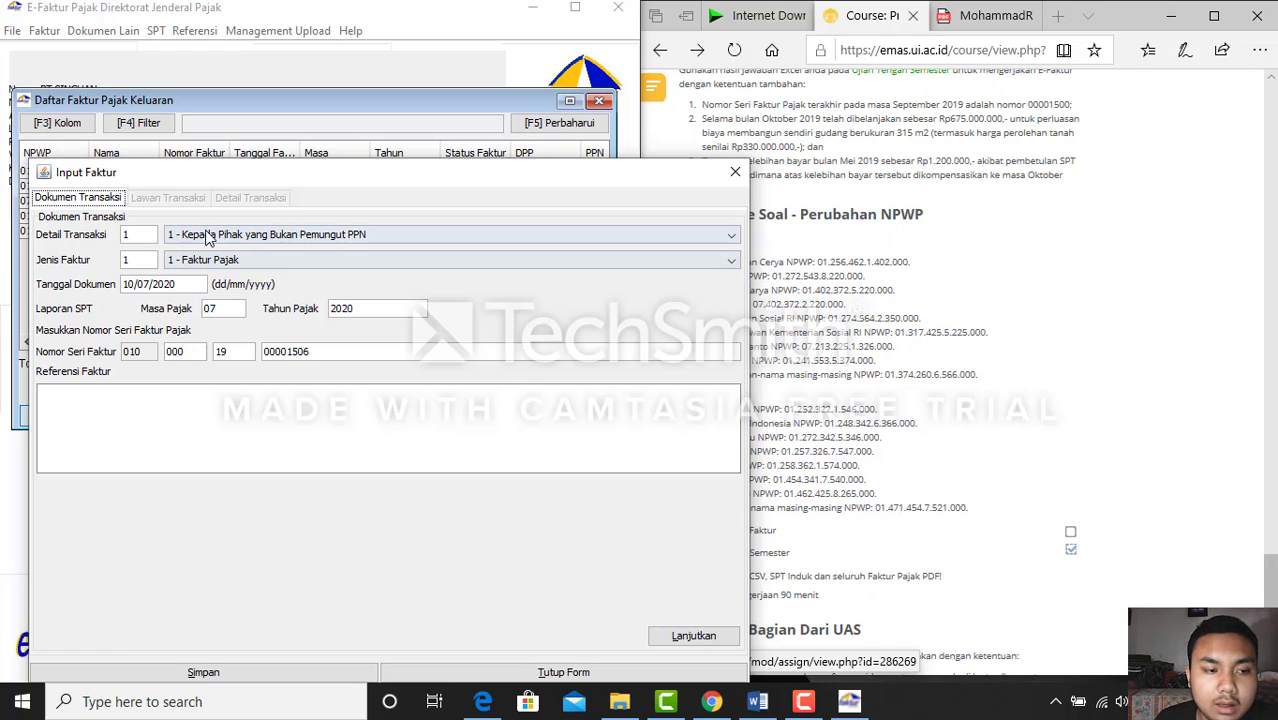
Change the transaction detail to 4 - DPP Nilai Lain, leaving the invoice type unchanged
left_click(705, 242)
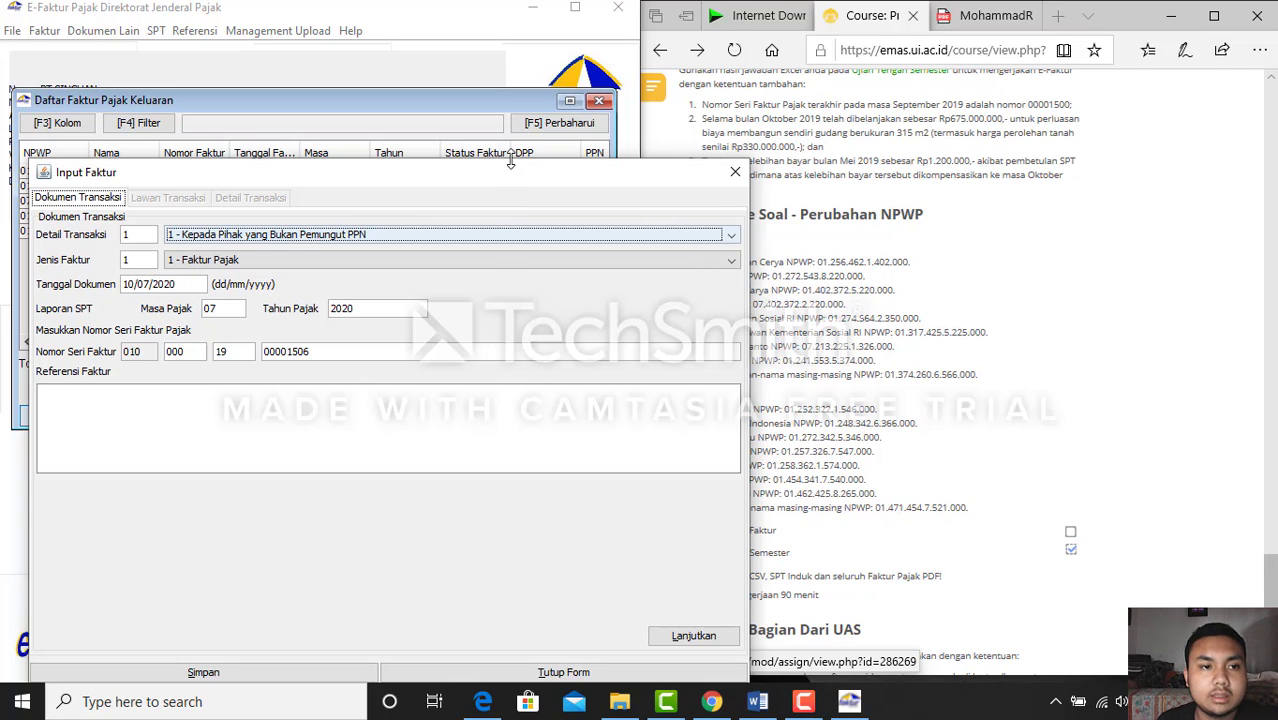
left_click_drag(506, 175, 485, 121)
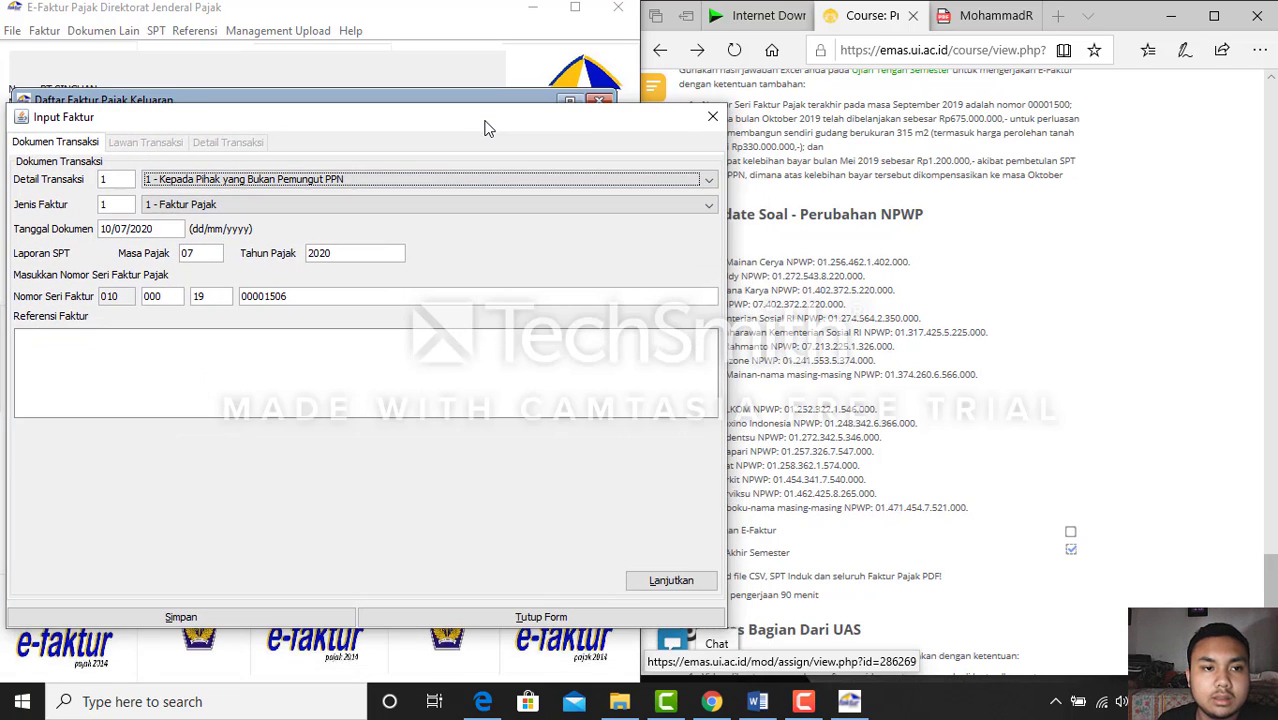
left_click(410, 181)
left_click(265, 243)
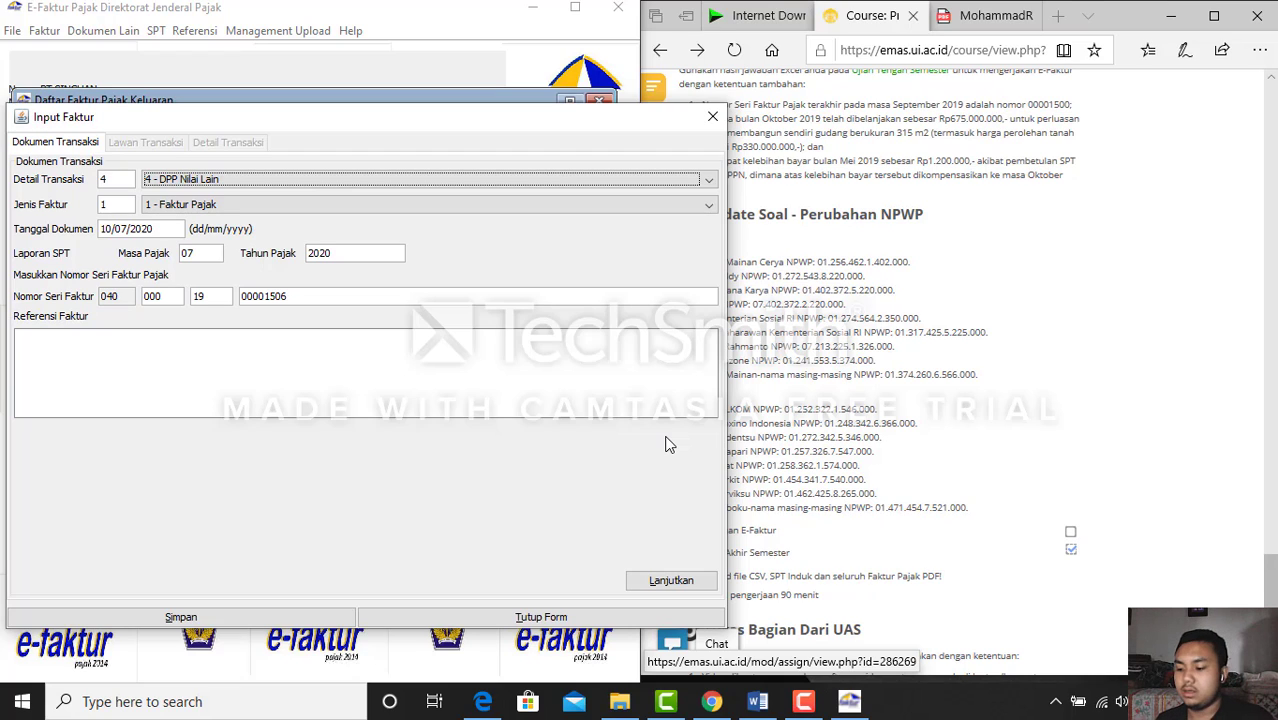
left_click(292, 207)
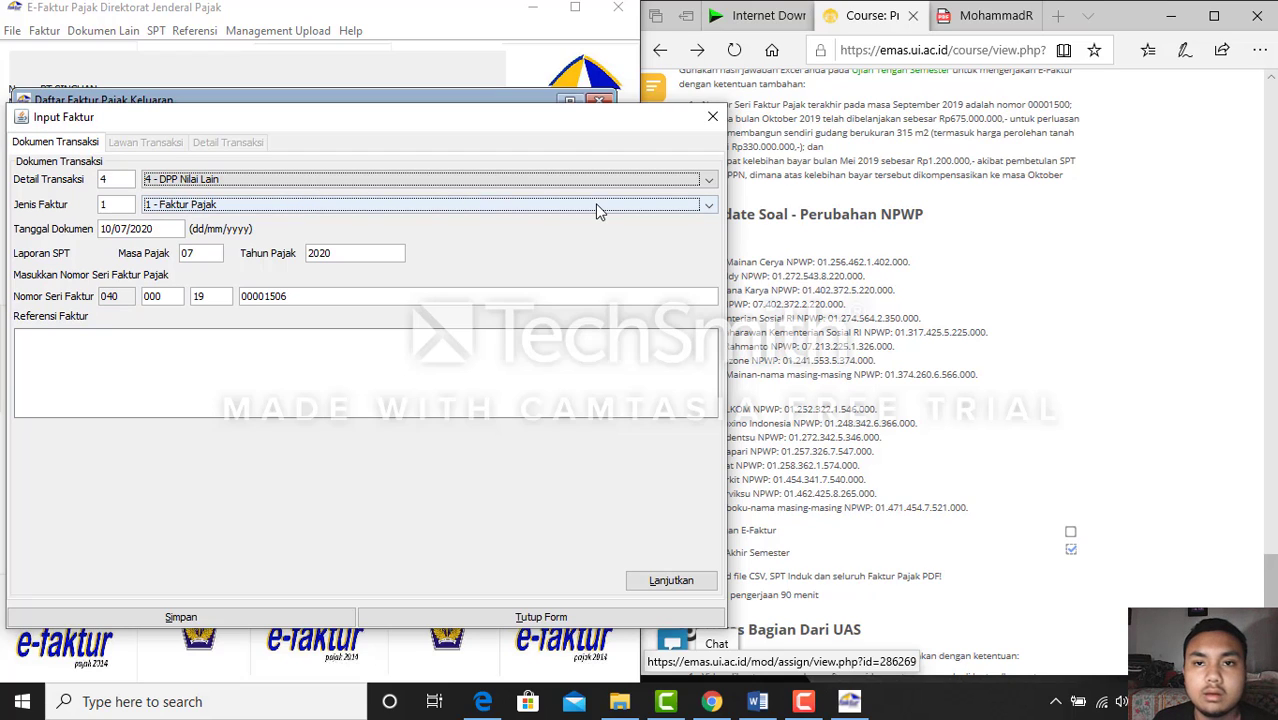
left_click(699, 208)
left_click(611, 270)
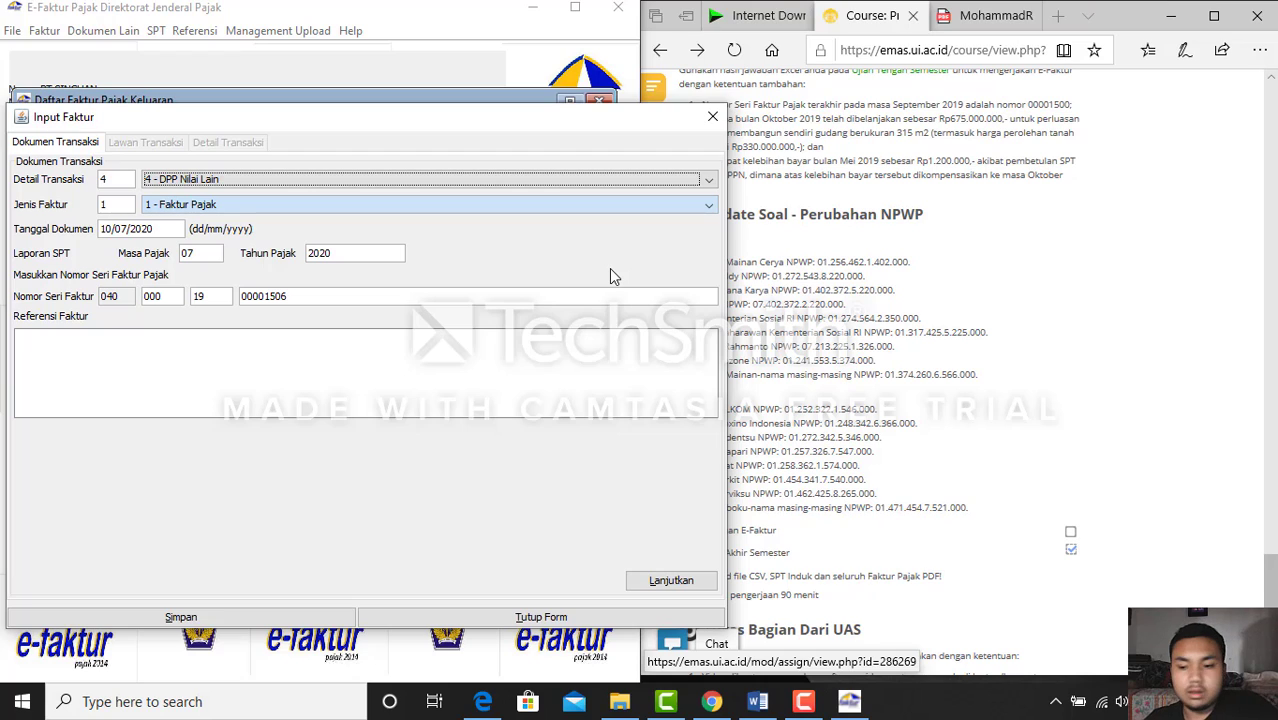
key("Tab")
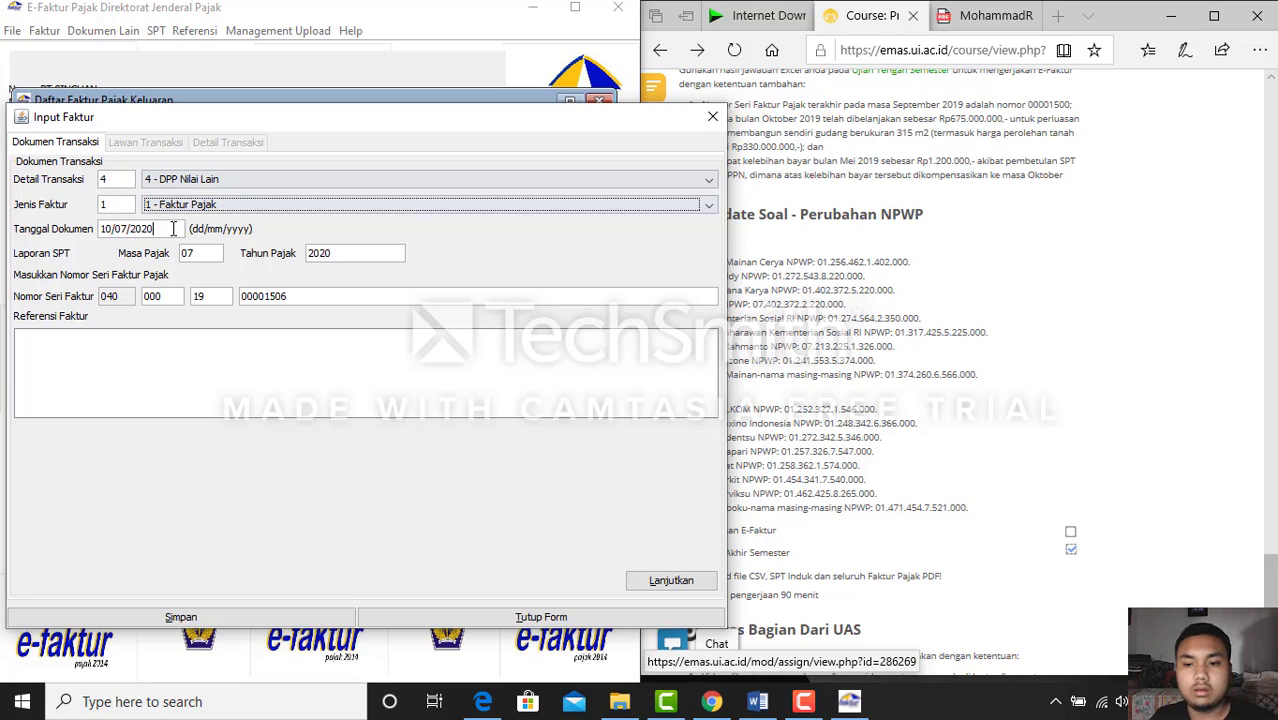
Retype the document date as 22/10/2019 per the assignment and continue to the counterparty page
key("alt+Tab")
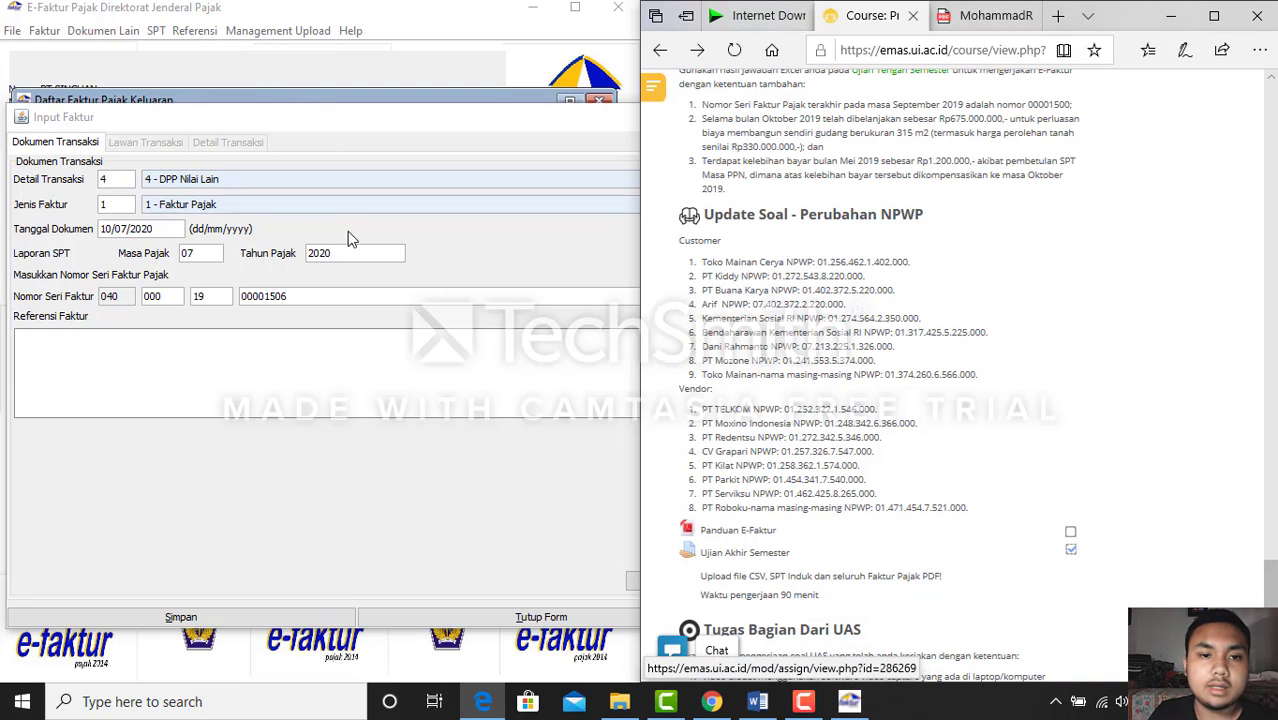
left_click(176, 228)
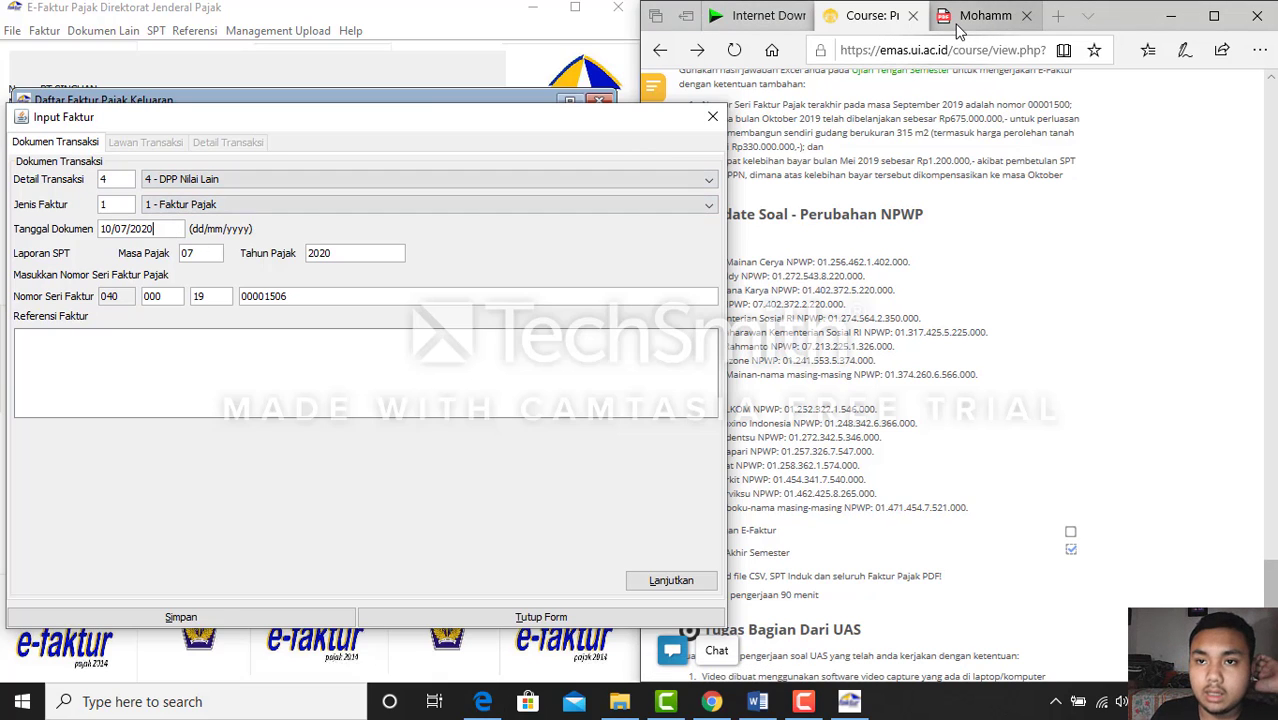
key("BackSpace")
key("BackSpace")
key("BackSpace")
key("BackSpace")
key("BackSpace")
key("BackSpace")
key("BackSpace")
key("BackSpace")
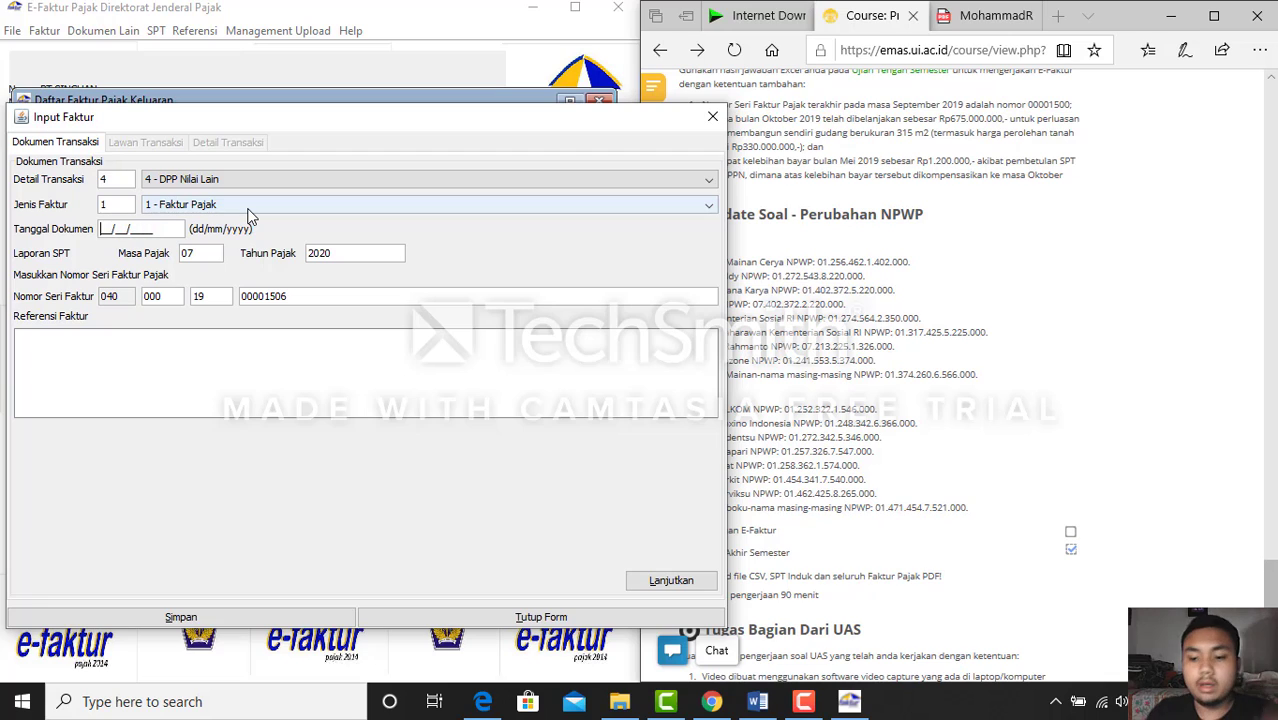
type("22/10/")
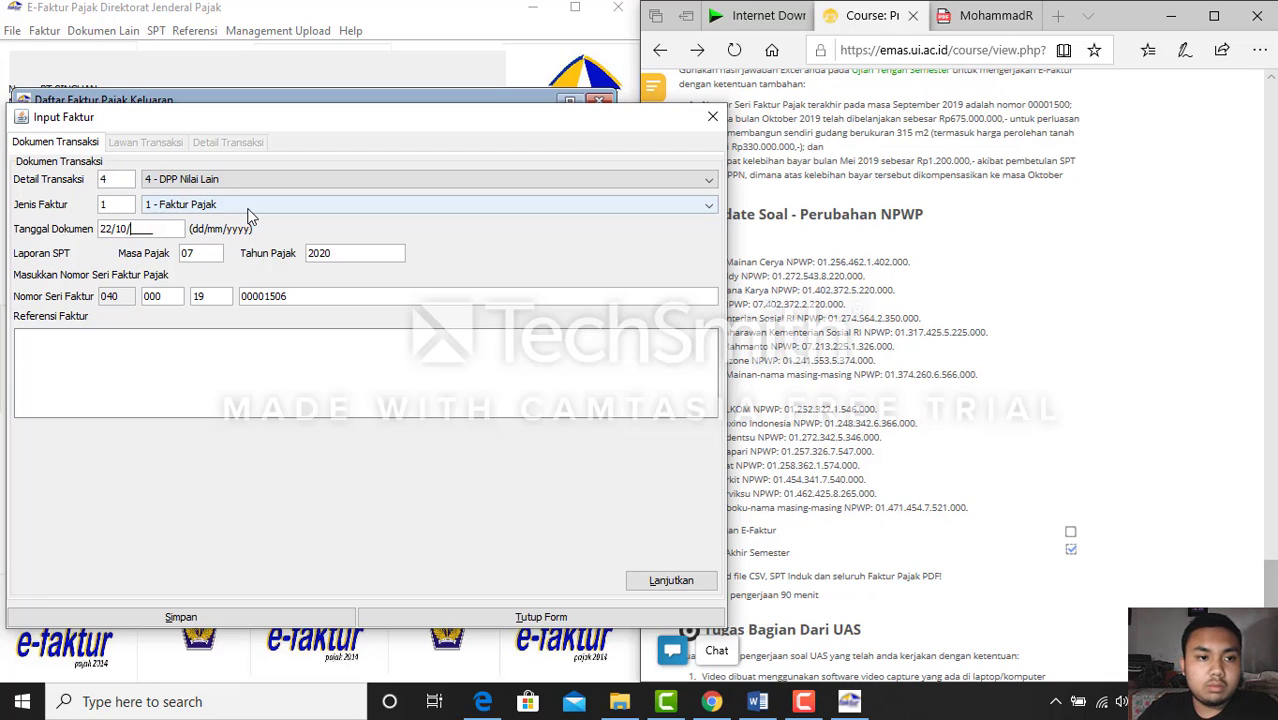
type("2019")
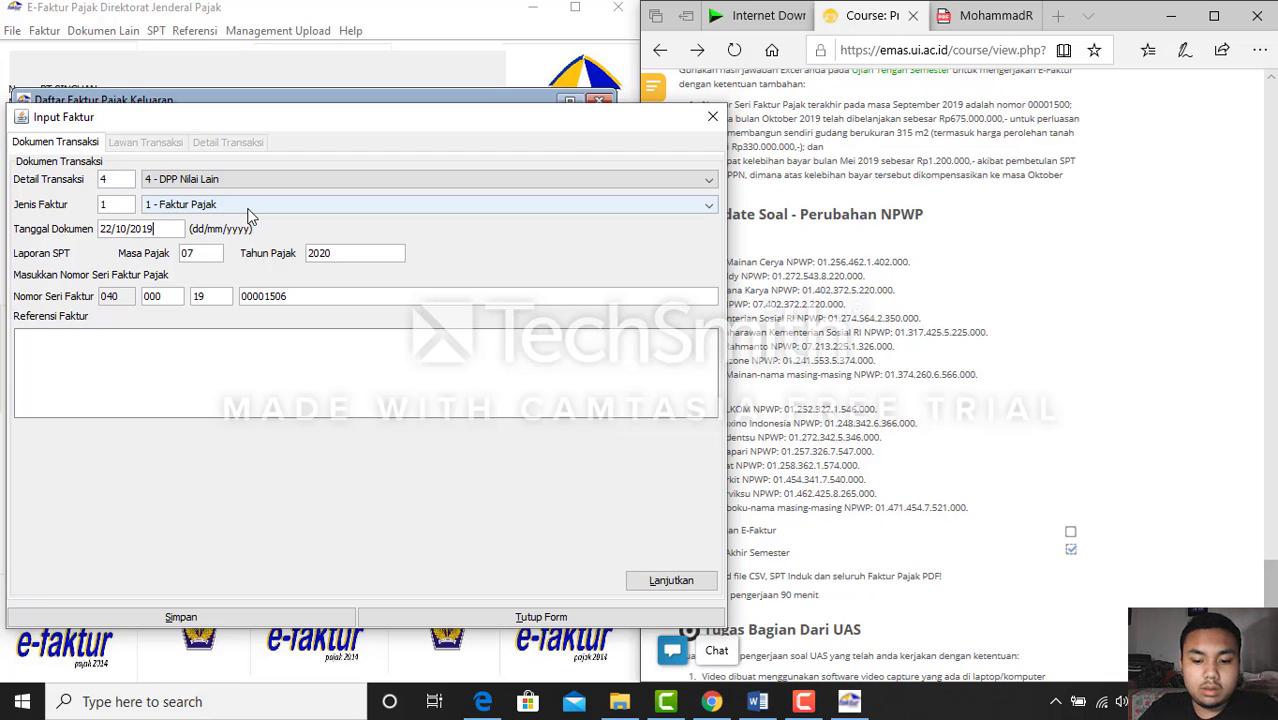
left_click(670, 583)
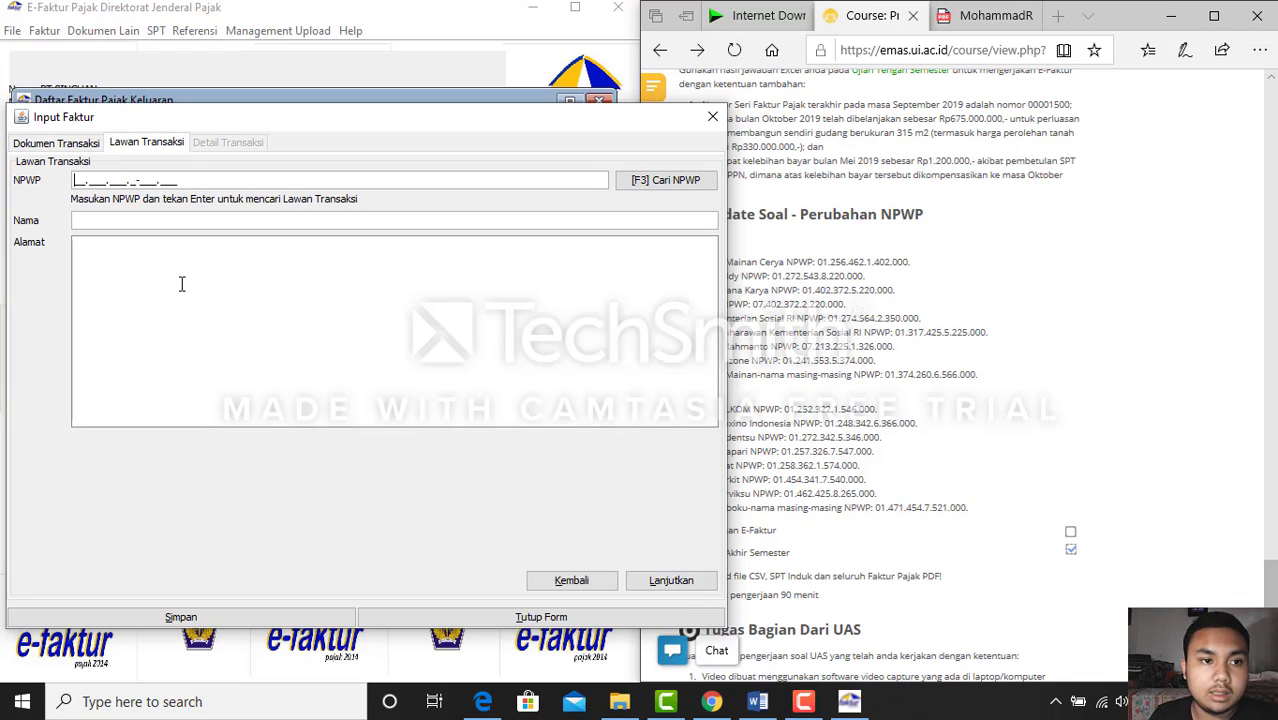
Enter buyer NPWP 00.000.000.0-000.000 and name 'Panti asuhan mandiri', then continue to the items
type("00.000.000.0-0")
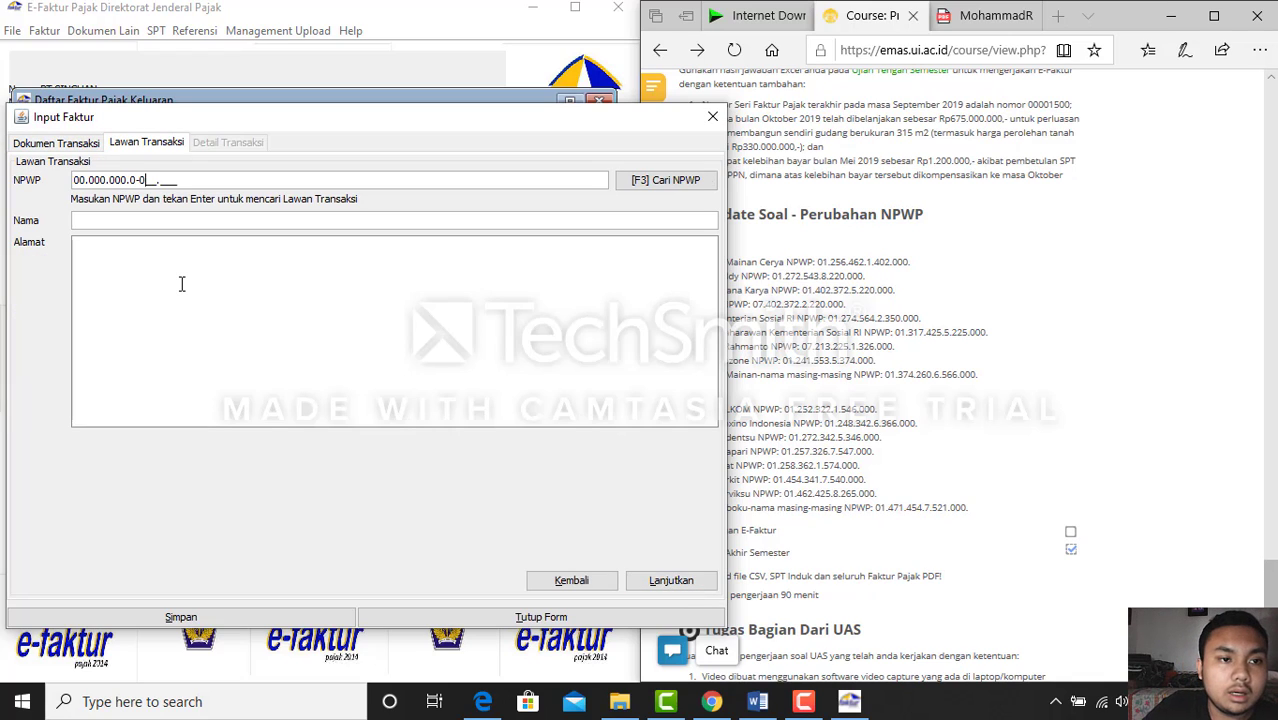
type("00.000")
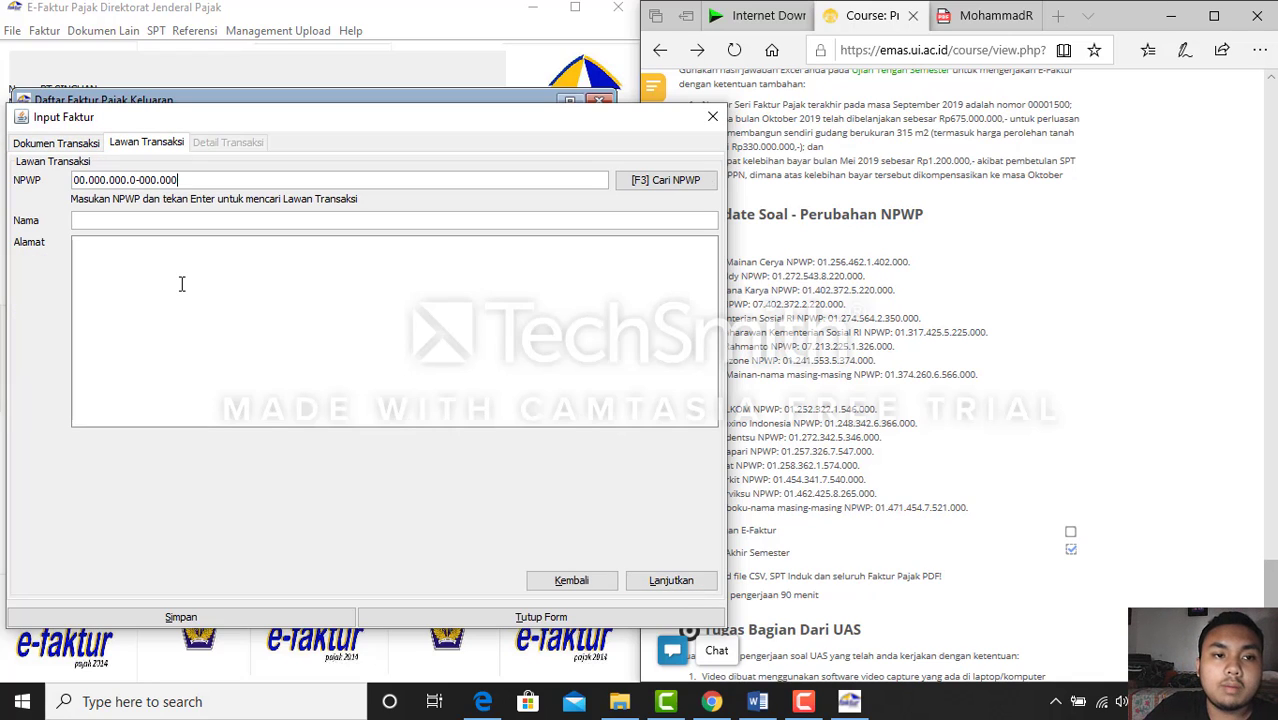
left_click(176, 221)
type("Panti")
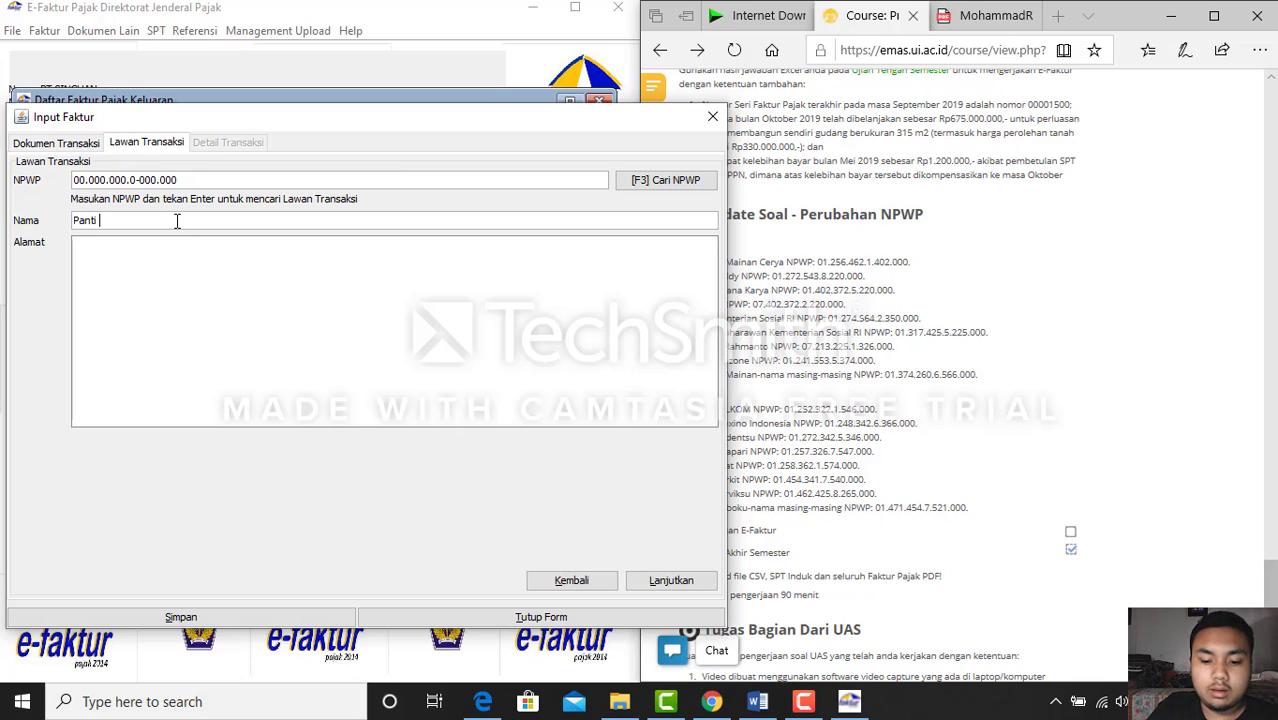
type(" asuhan ma")
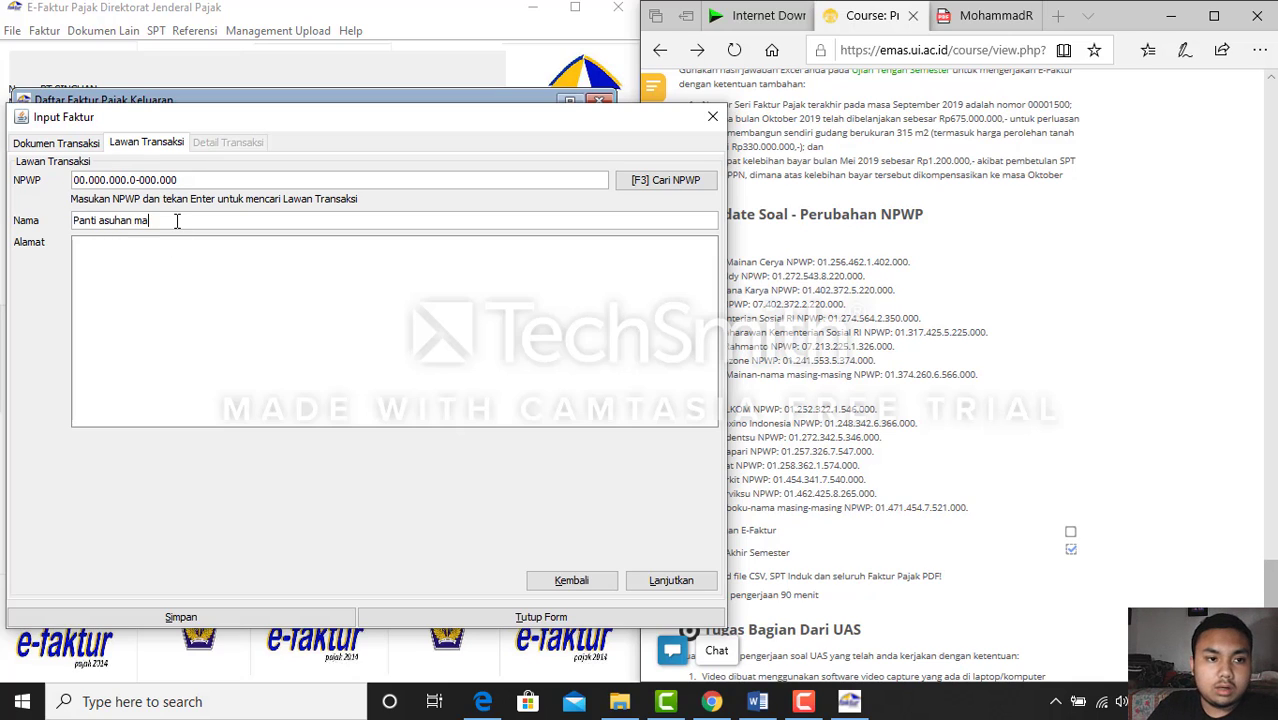
type("ndiri")
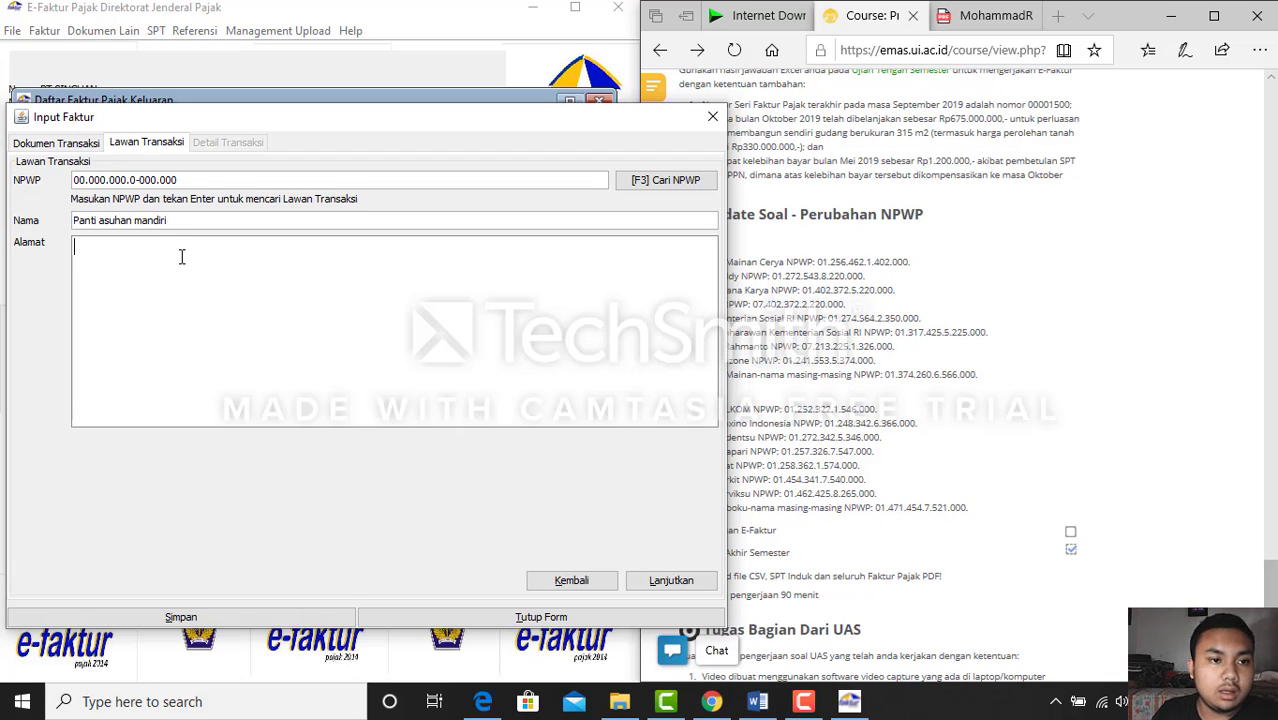
left_click(700, 582)
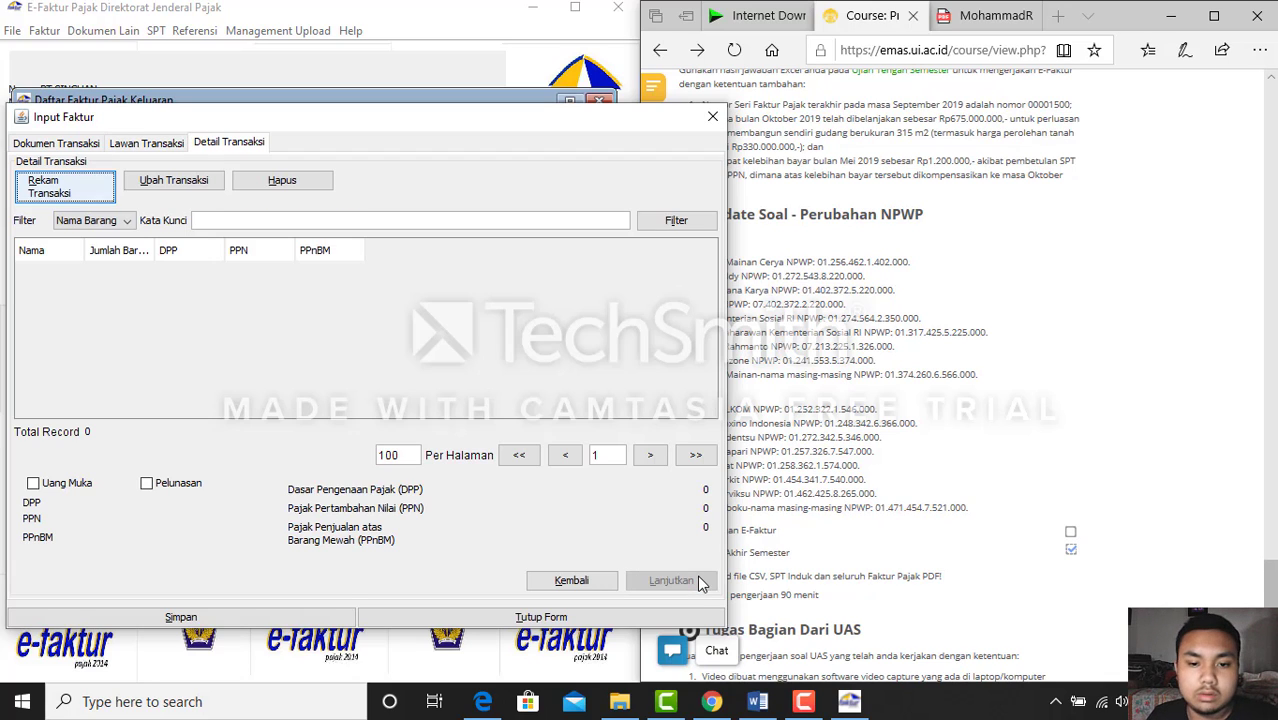
Add the mainan item from code 1 with tax base 7.500.000, giving PPN 750.000
left_click(70, 191)
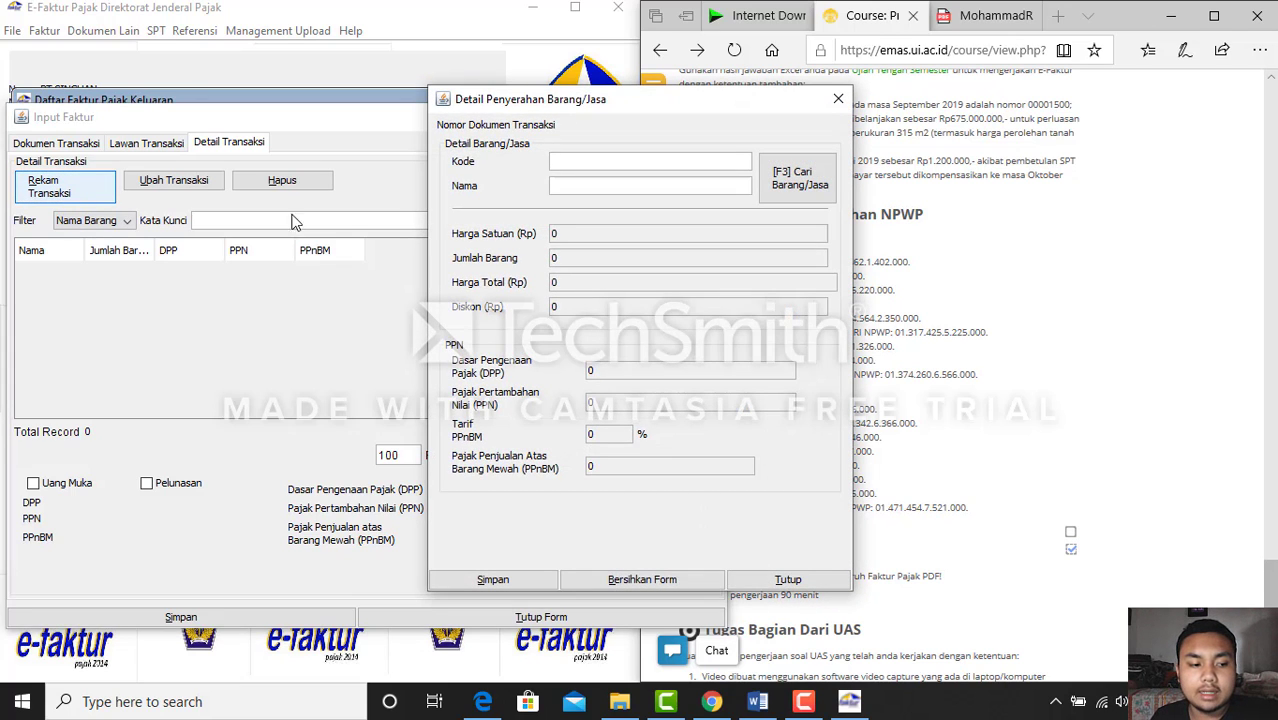
left_click_drag(563, 98, 277, 148)
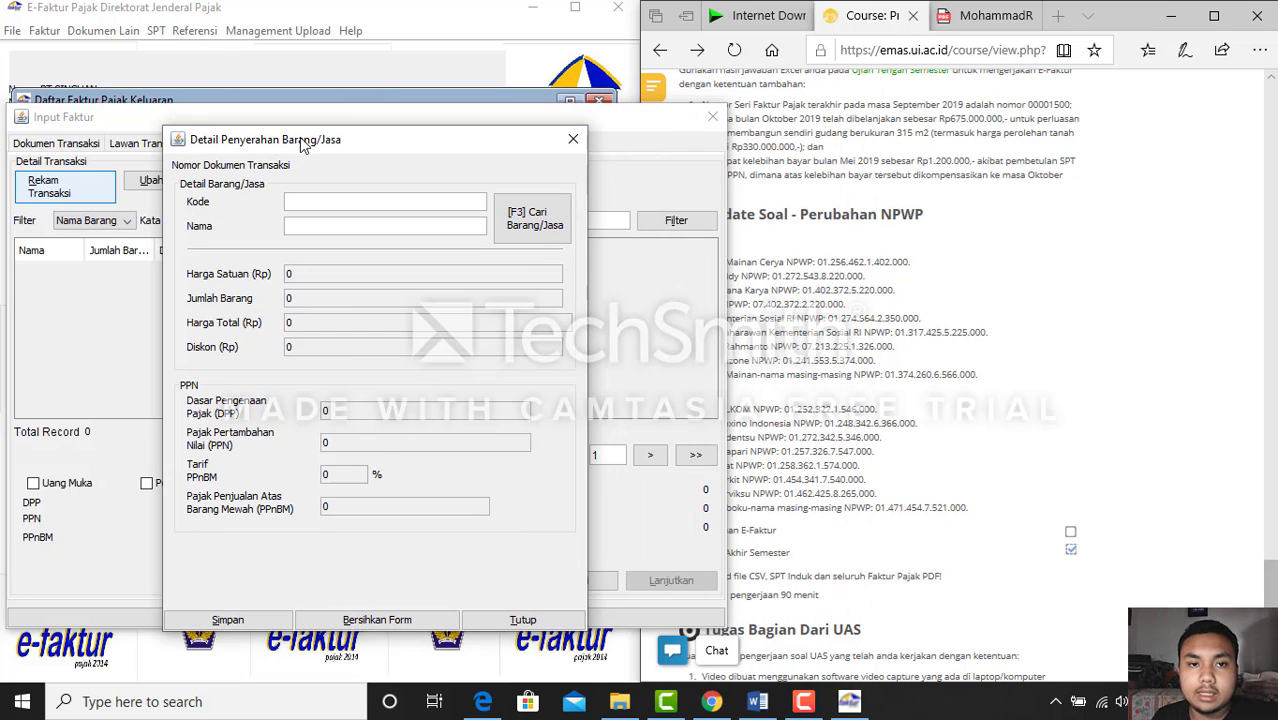
left_click(936, 20)
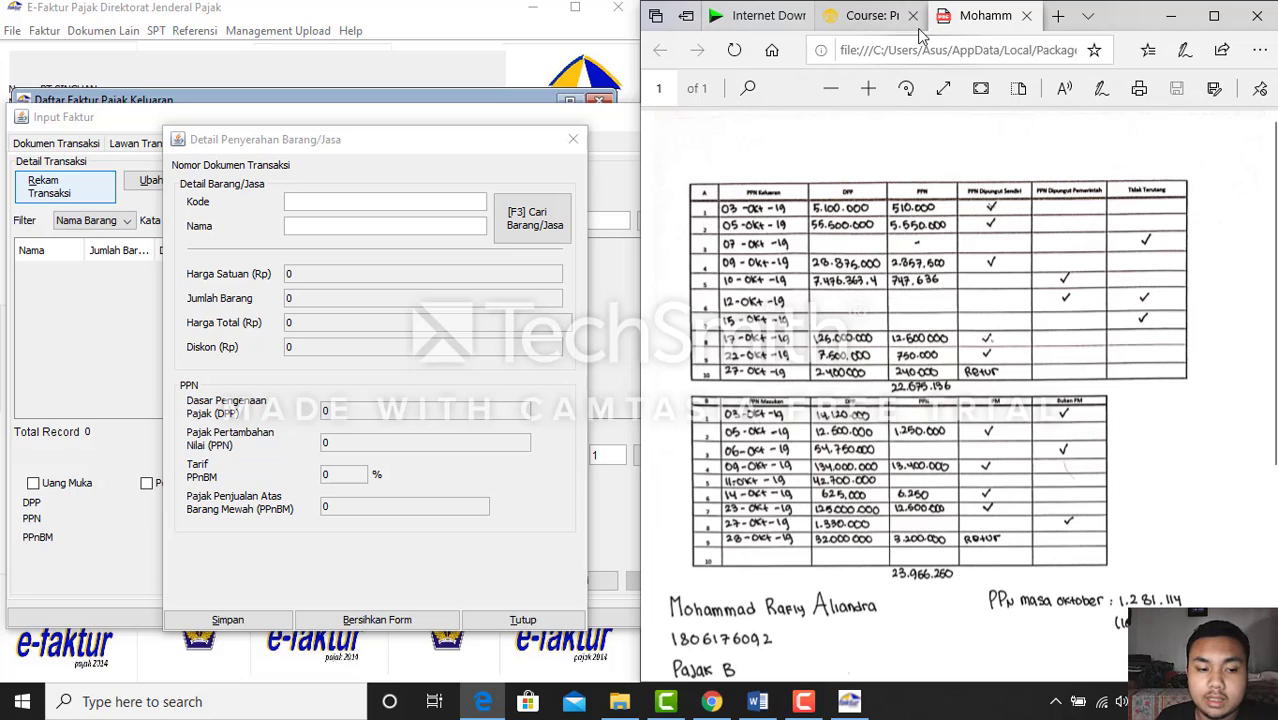
left_click(343, 208)
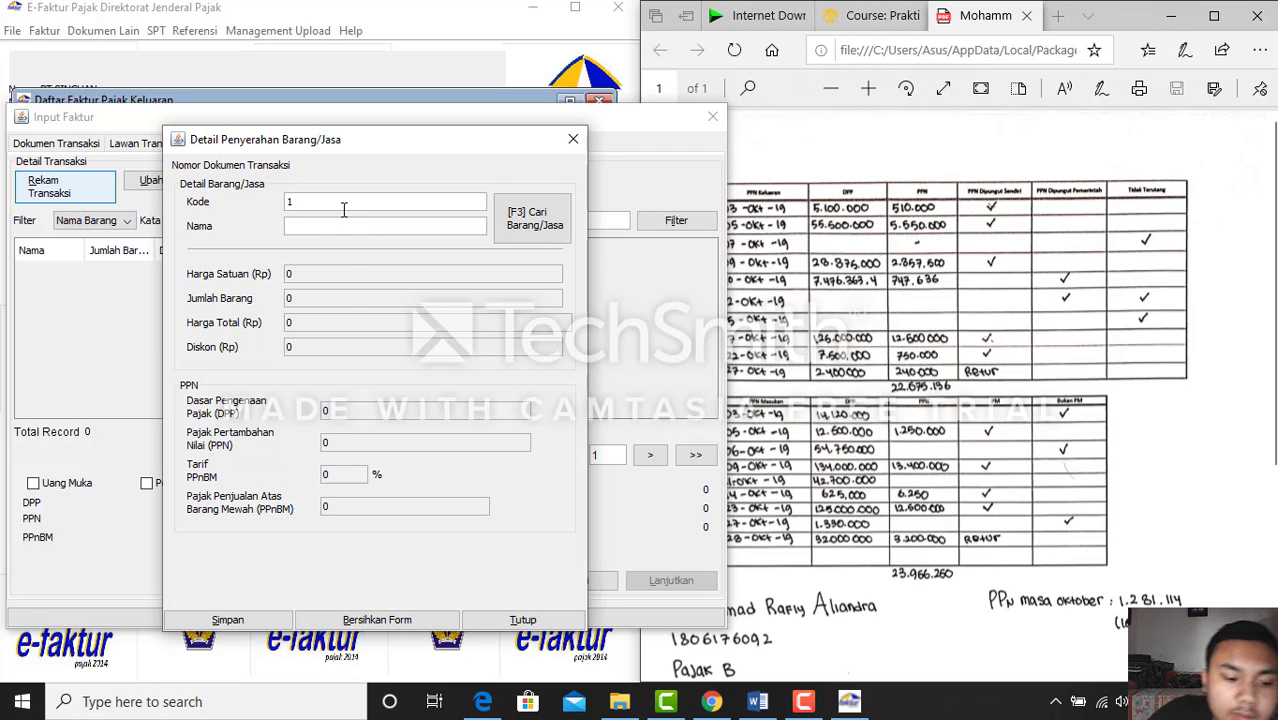
key("Return")
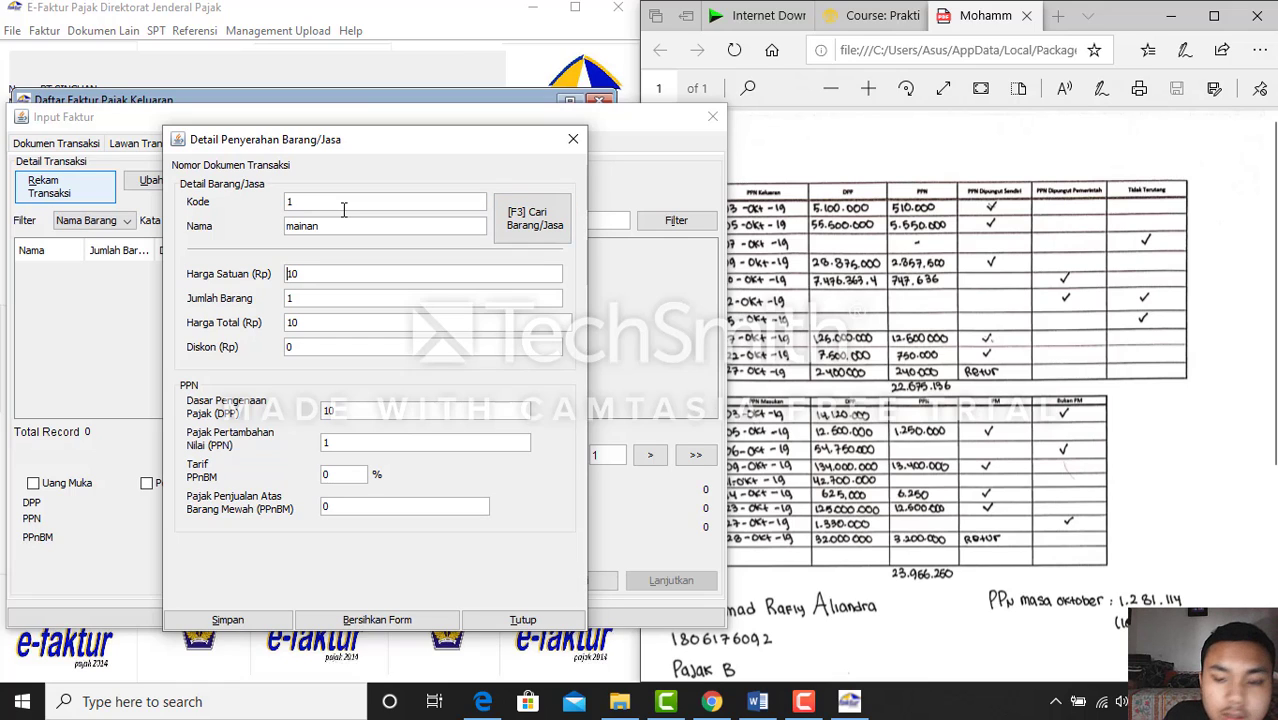
left_click(374, 409)
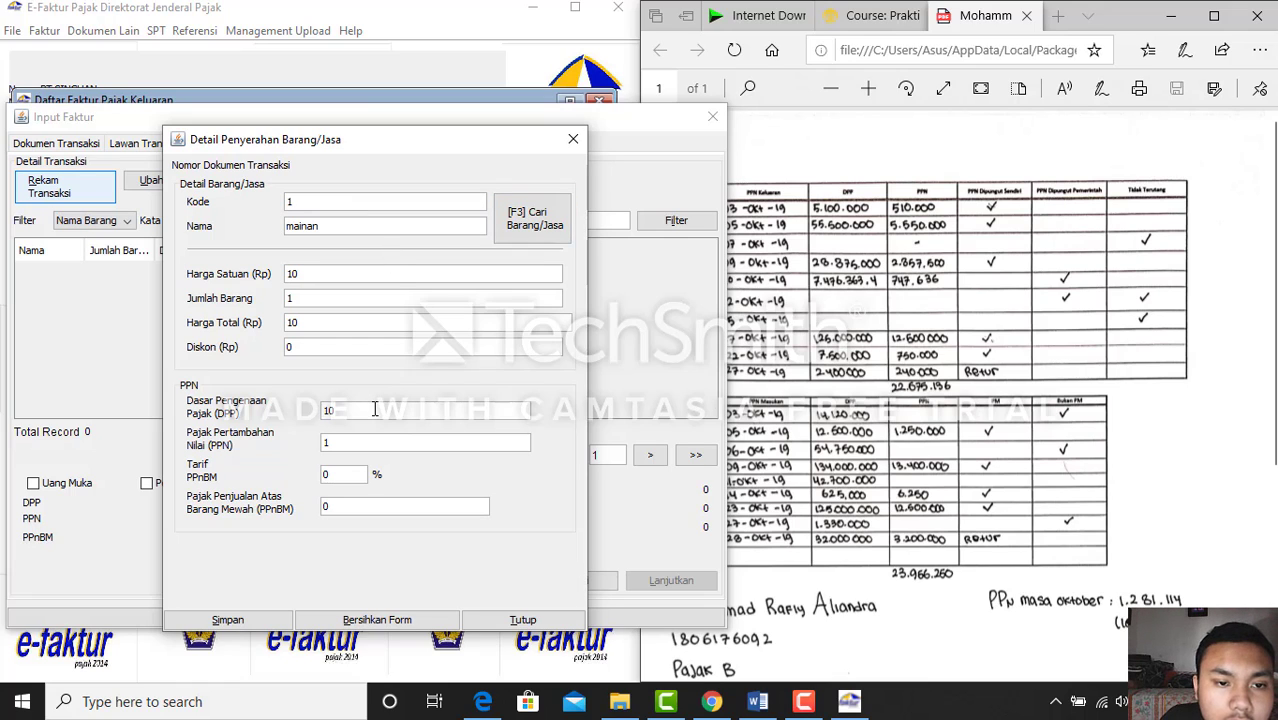
key("BackSpace")
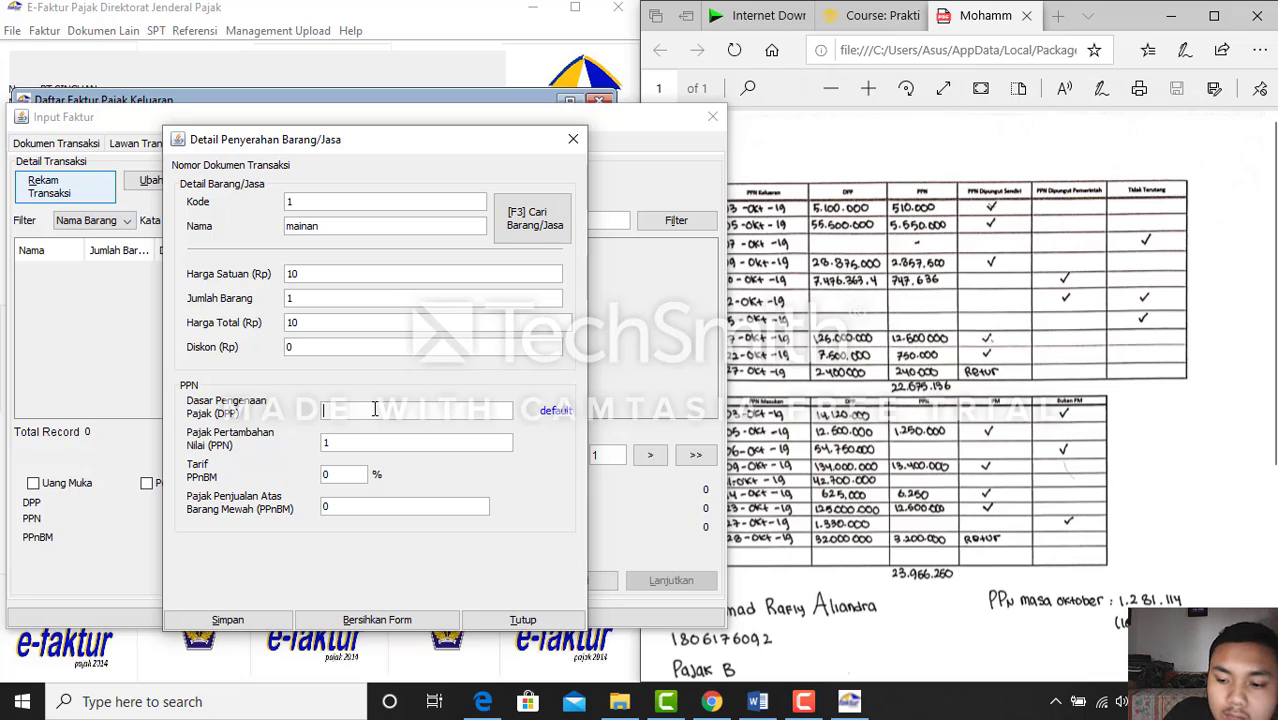
type("7.5")
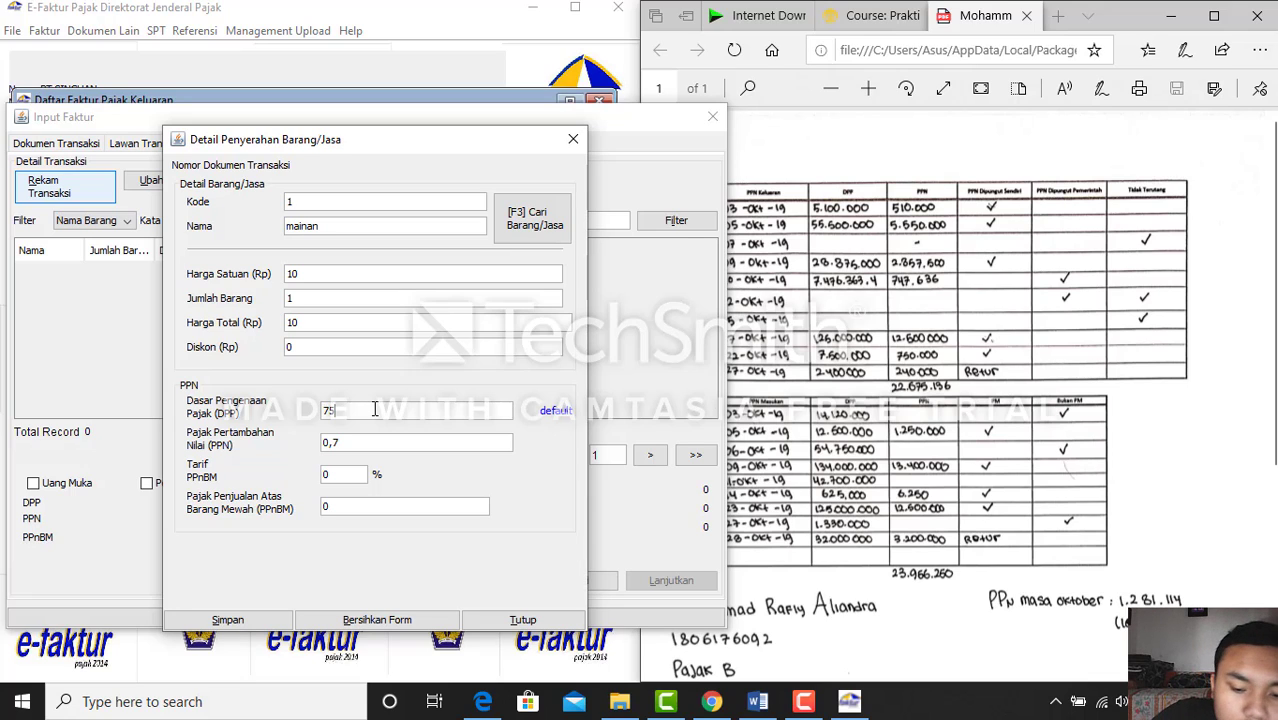
type("00.000")
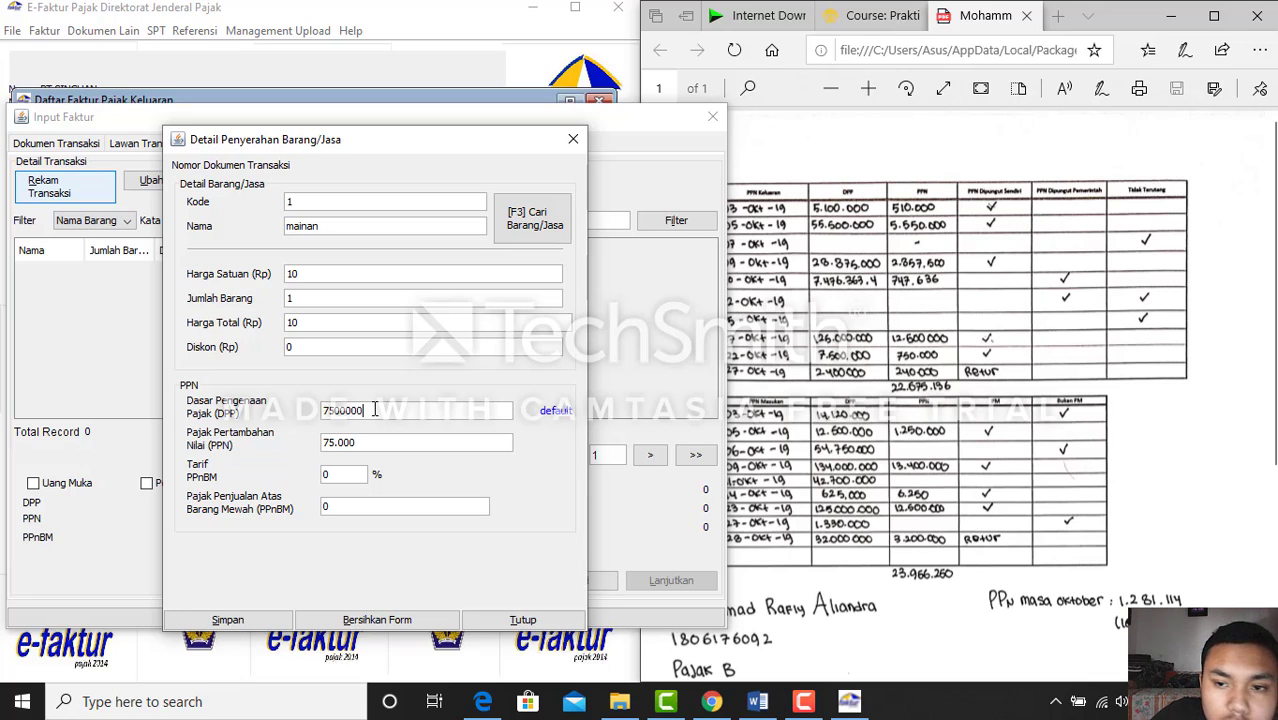
key("Tab")
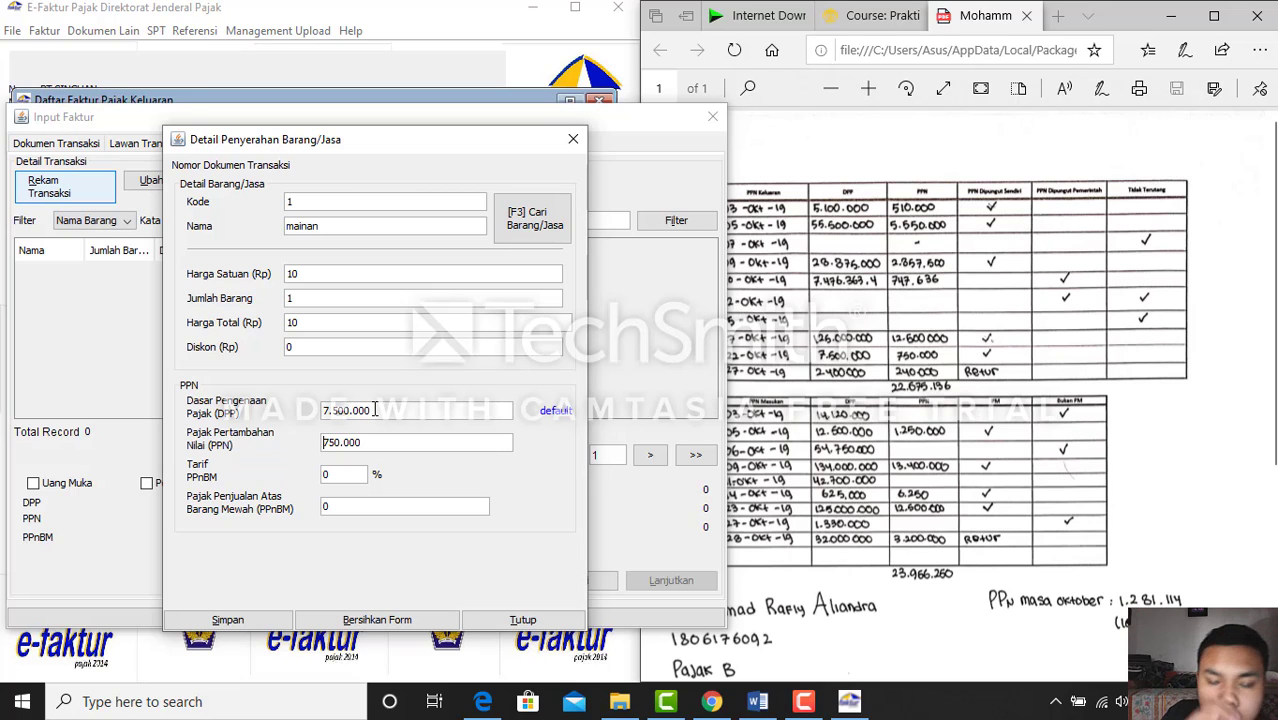
left_click(255, 621)
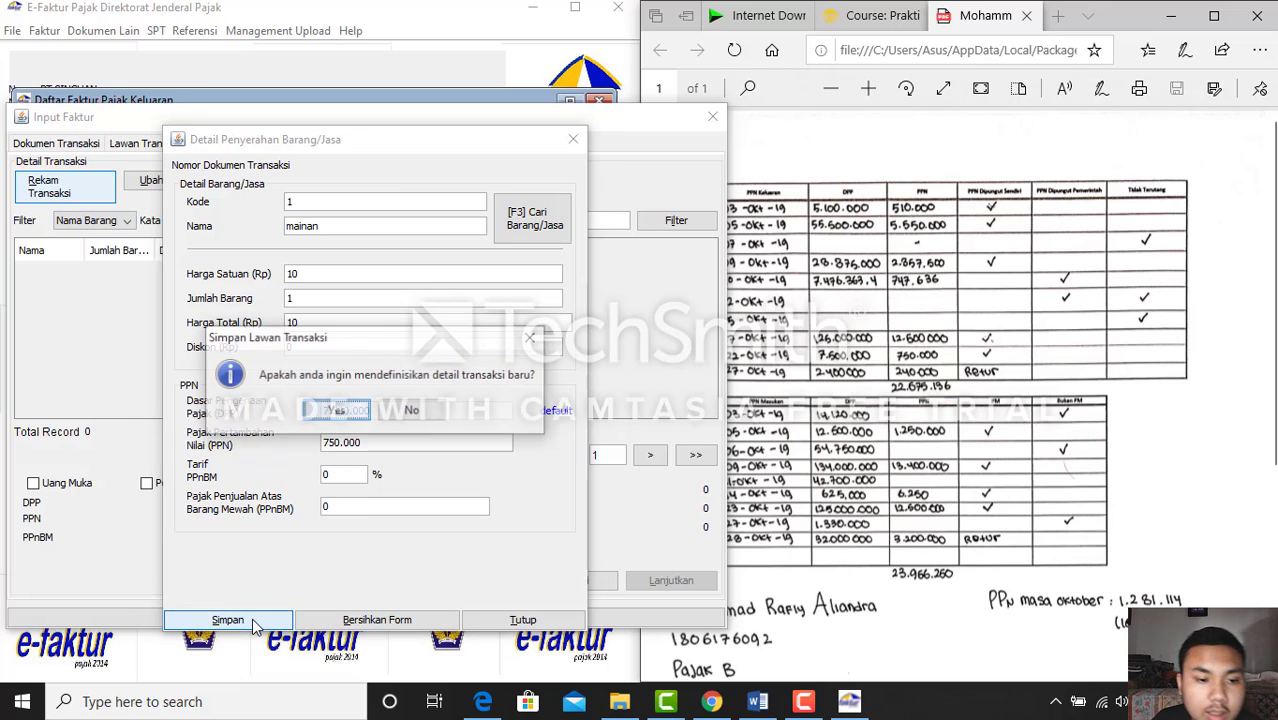
left_click(410, 410)
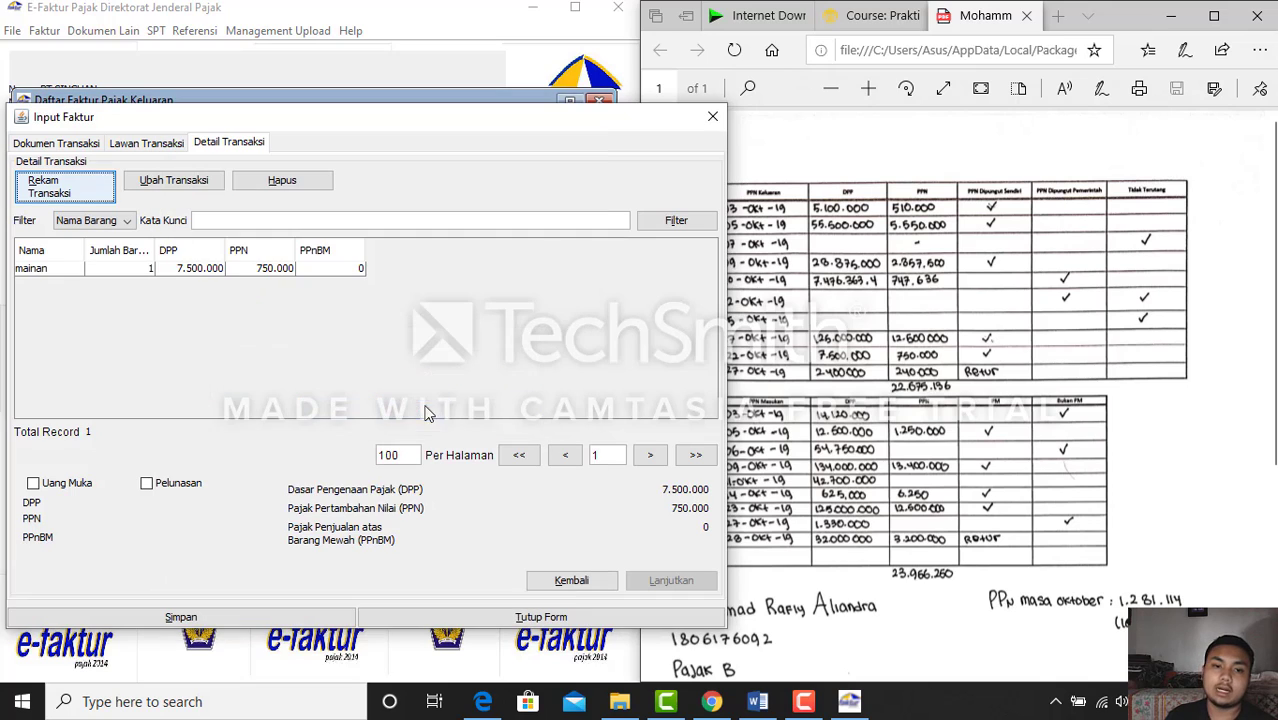
Save the Panti asuhan invoice without starting another one
left_click(240, 268)
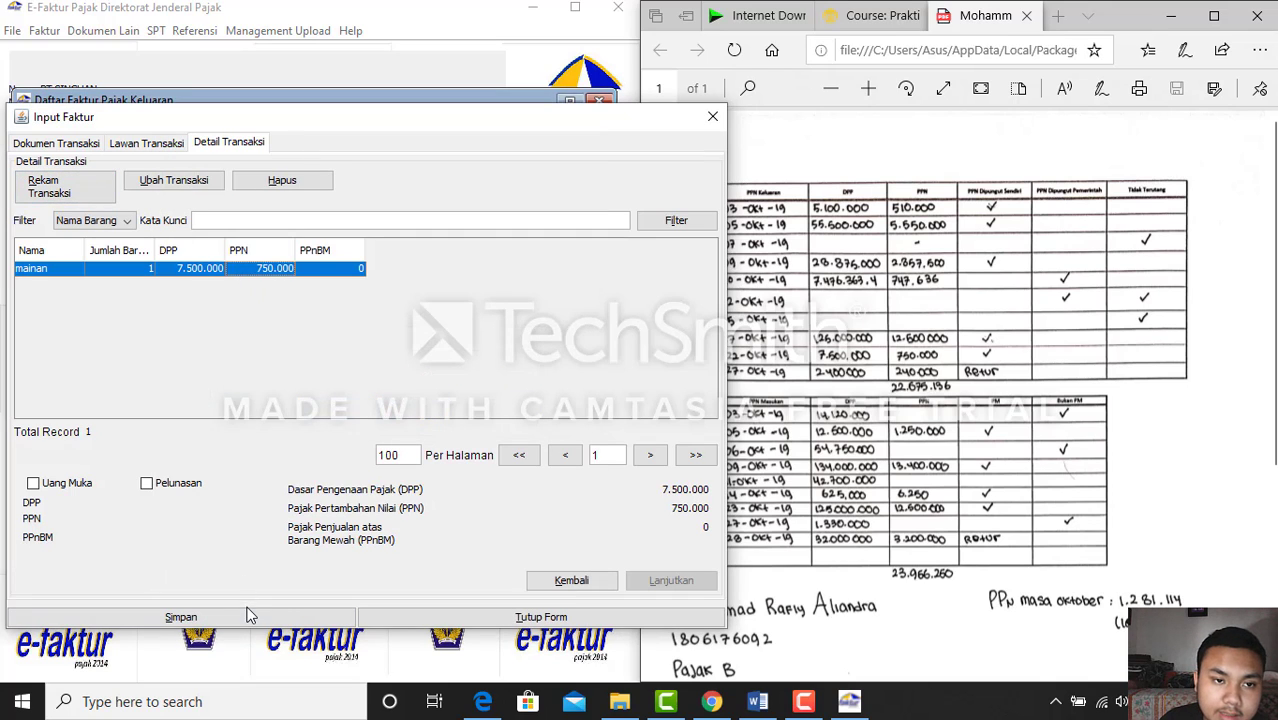
left_click(250, 619)
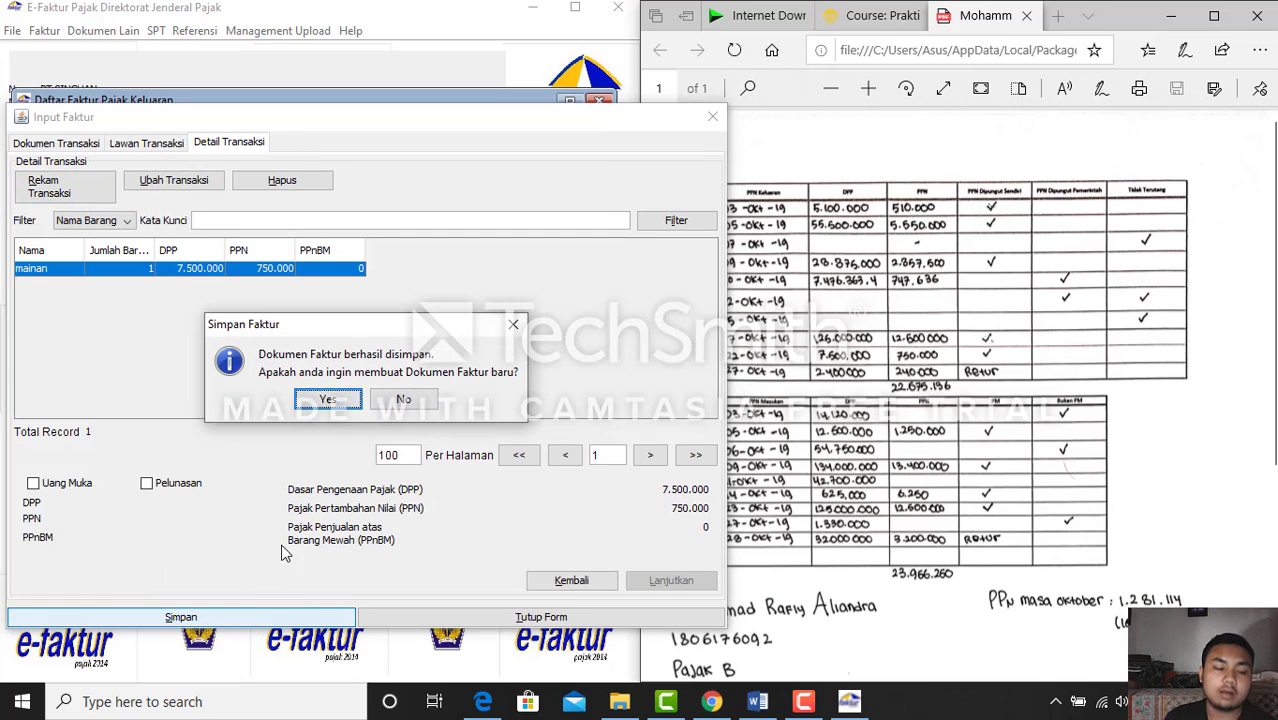
left_click(420, 400)
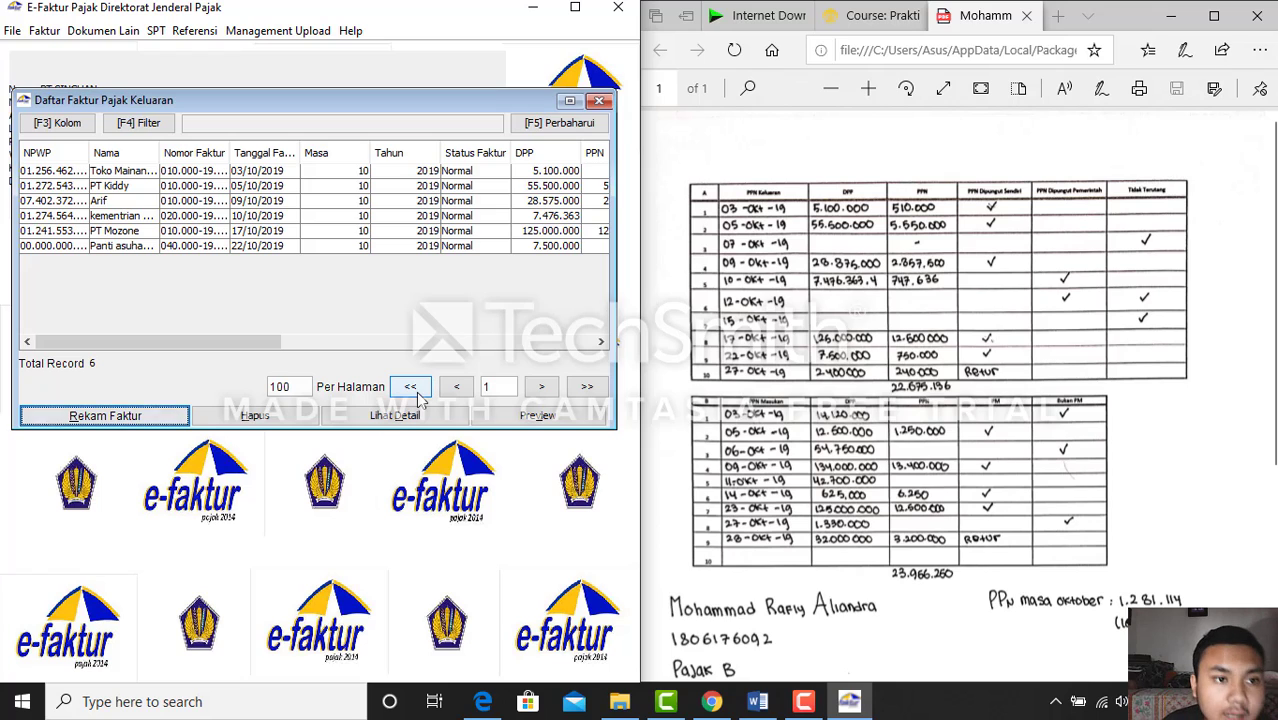
Review the six saved output invoices against the handwritten answer sheet
left_click(187, 171)
left_click(189, 184)
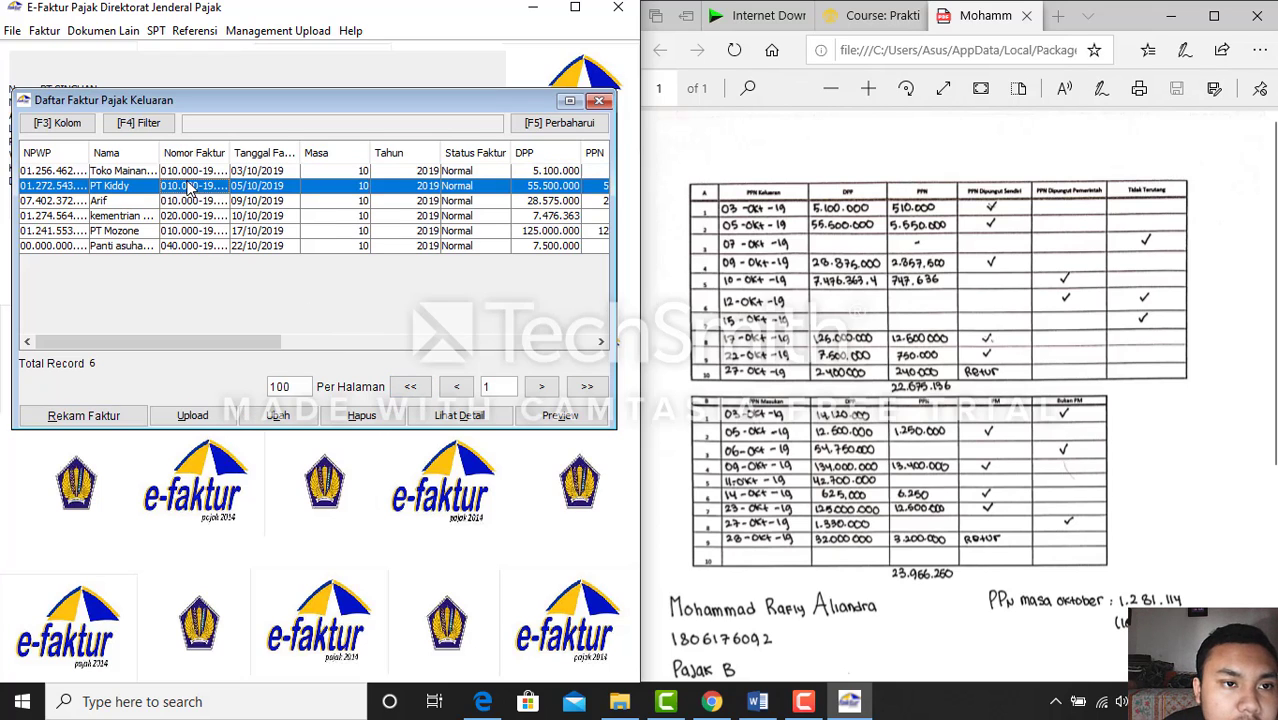
left_click(192, 197)
left_click(197, 215)
left_click(200, 230)
left_click(201, 245)
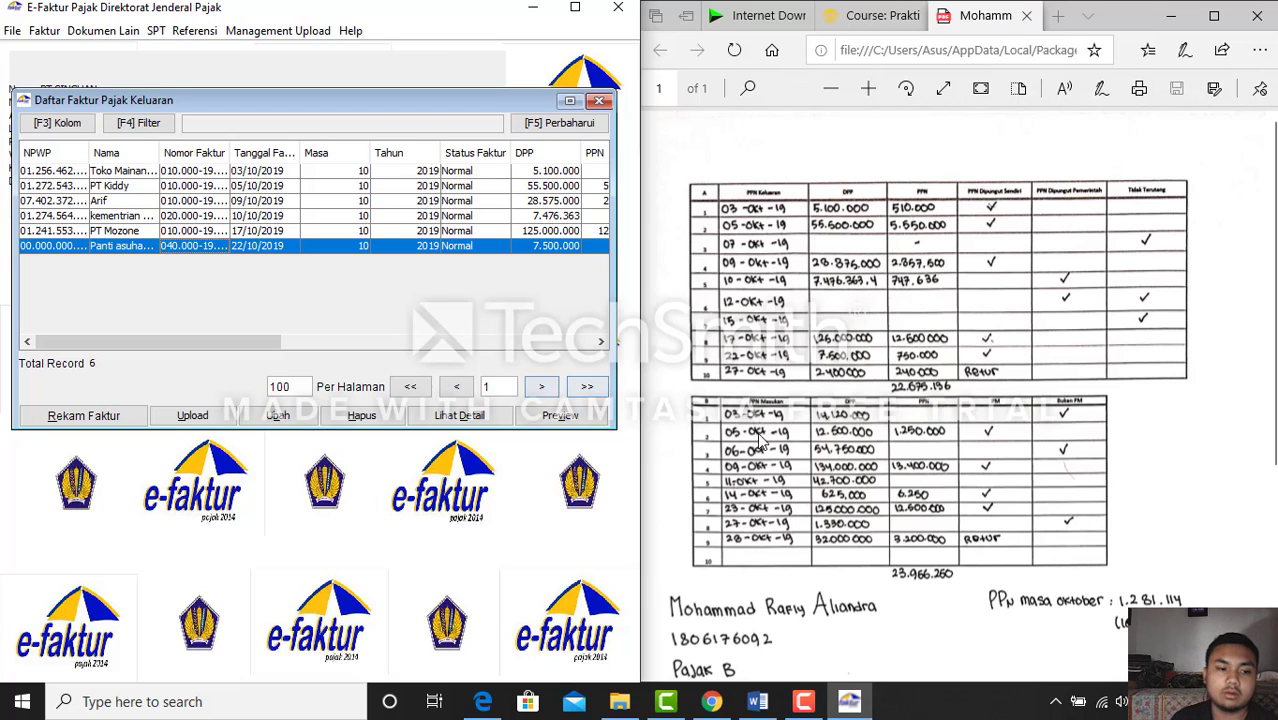
left_click(882, 350)
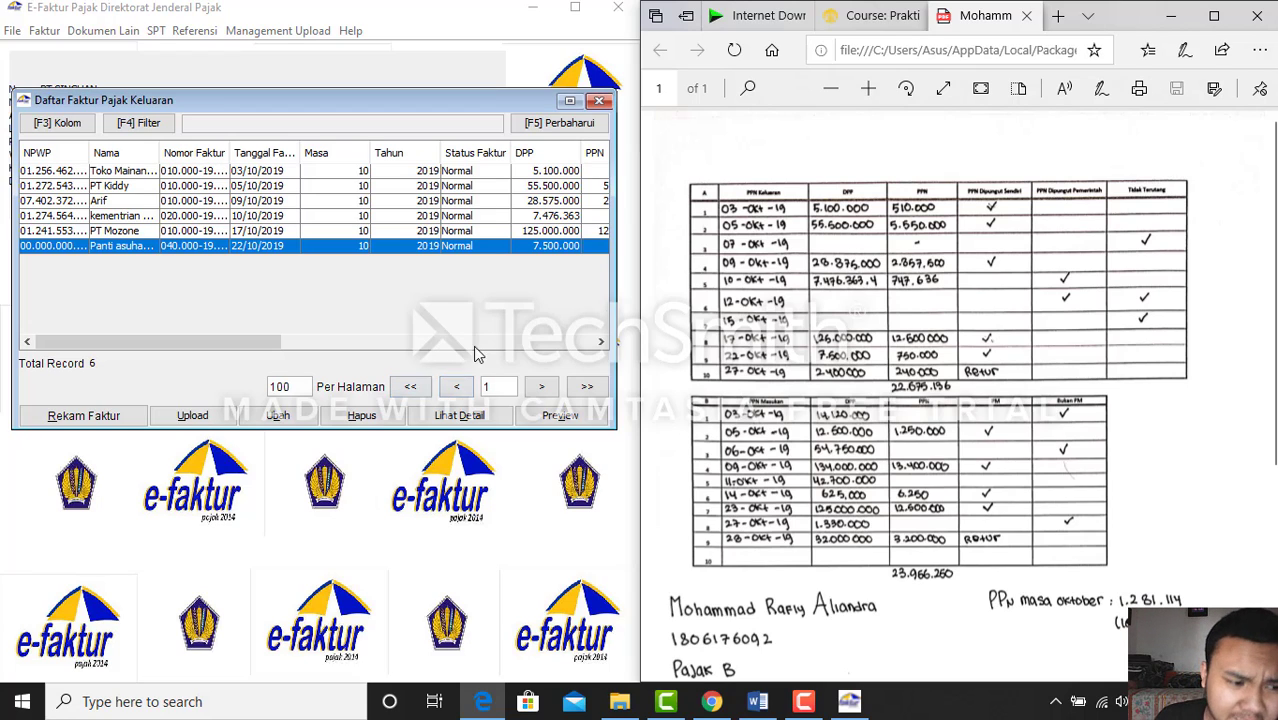
Close the output invoice list and return to the main company screen
left_click(599, 101)
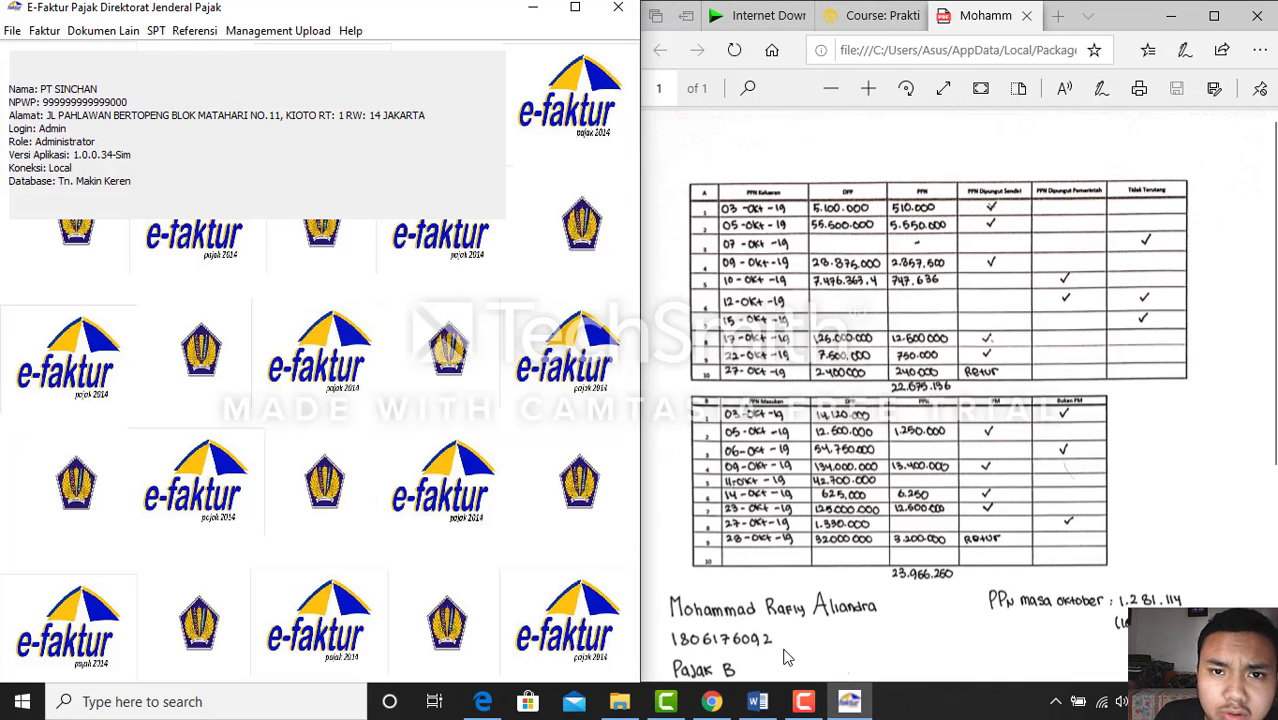
left_click(806, 704)
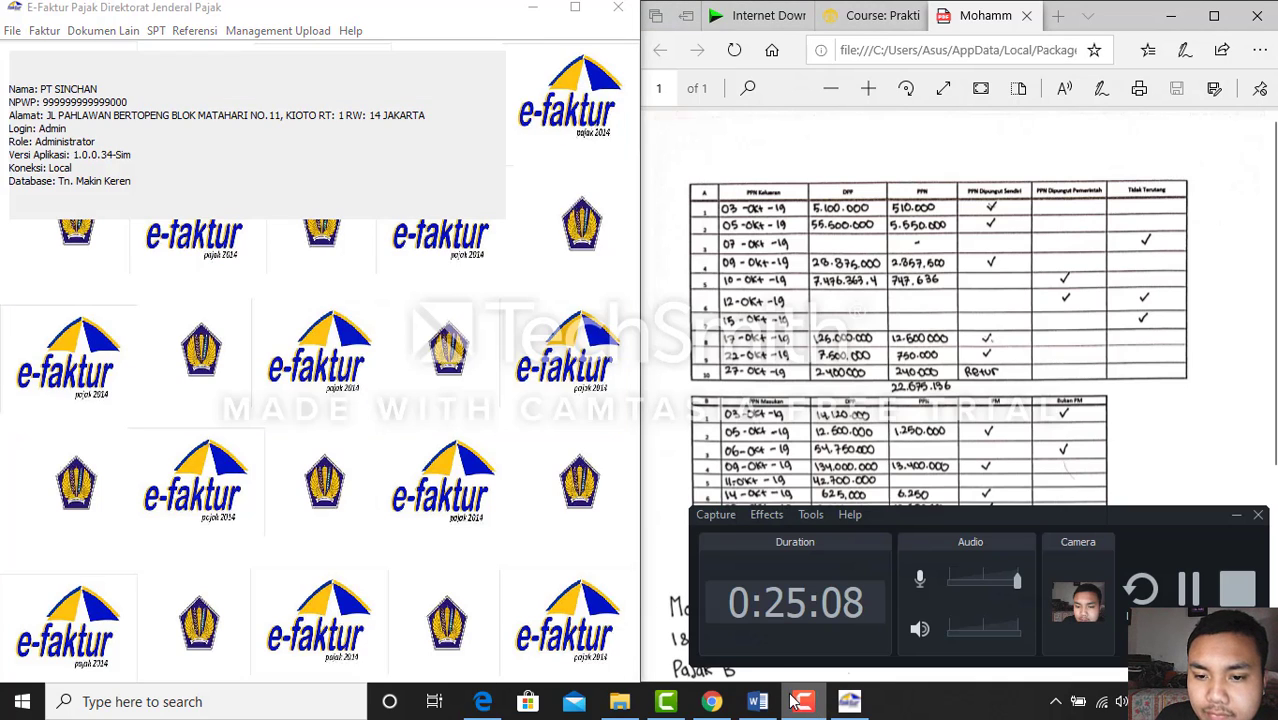
left_click(556, 413)
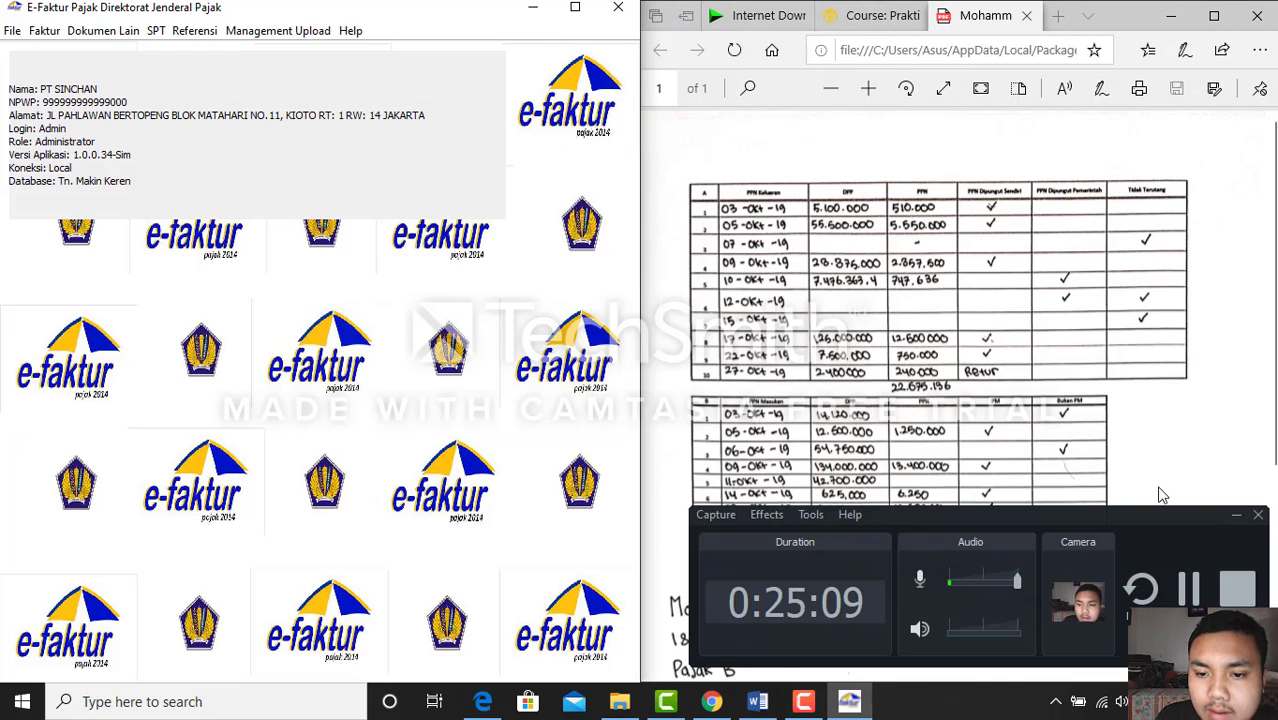
left_click(1235, 516)
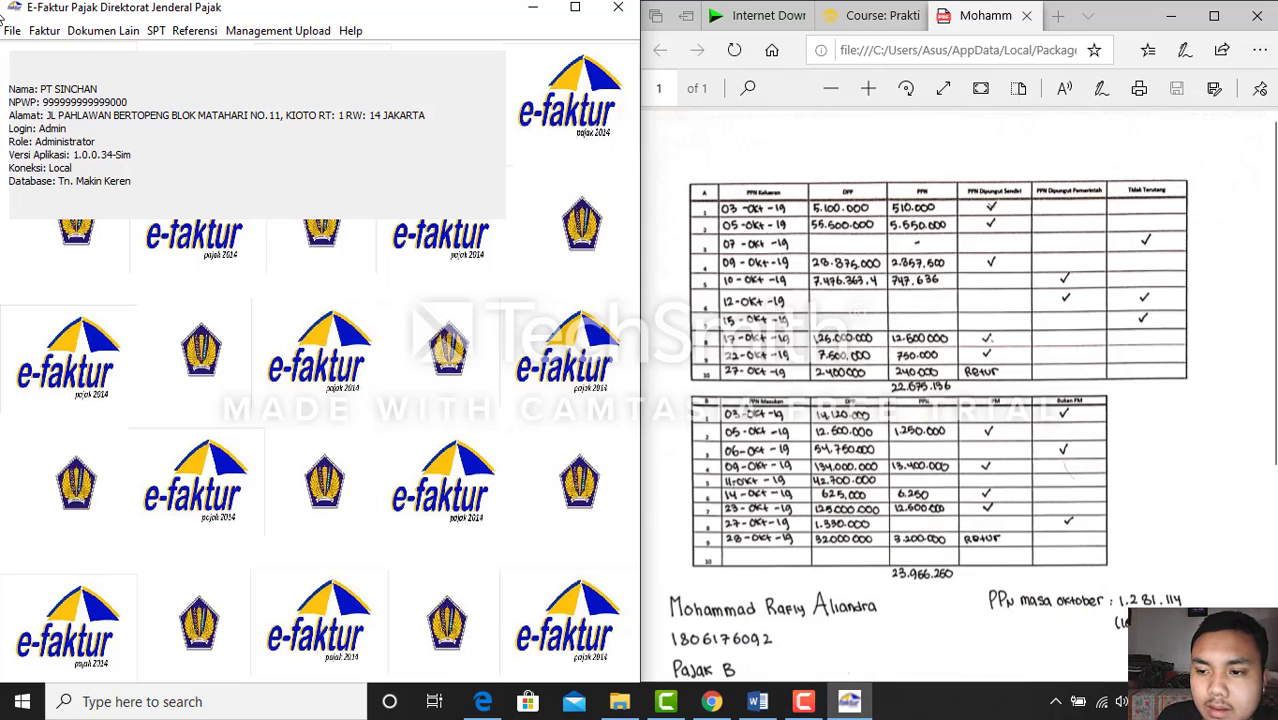
left_click(58, 31)
mouse_move(115, 100)
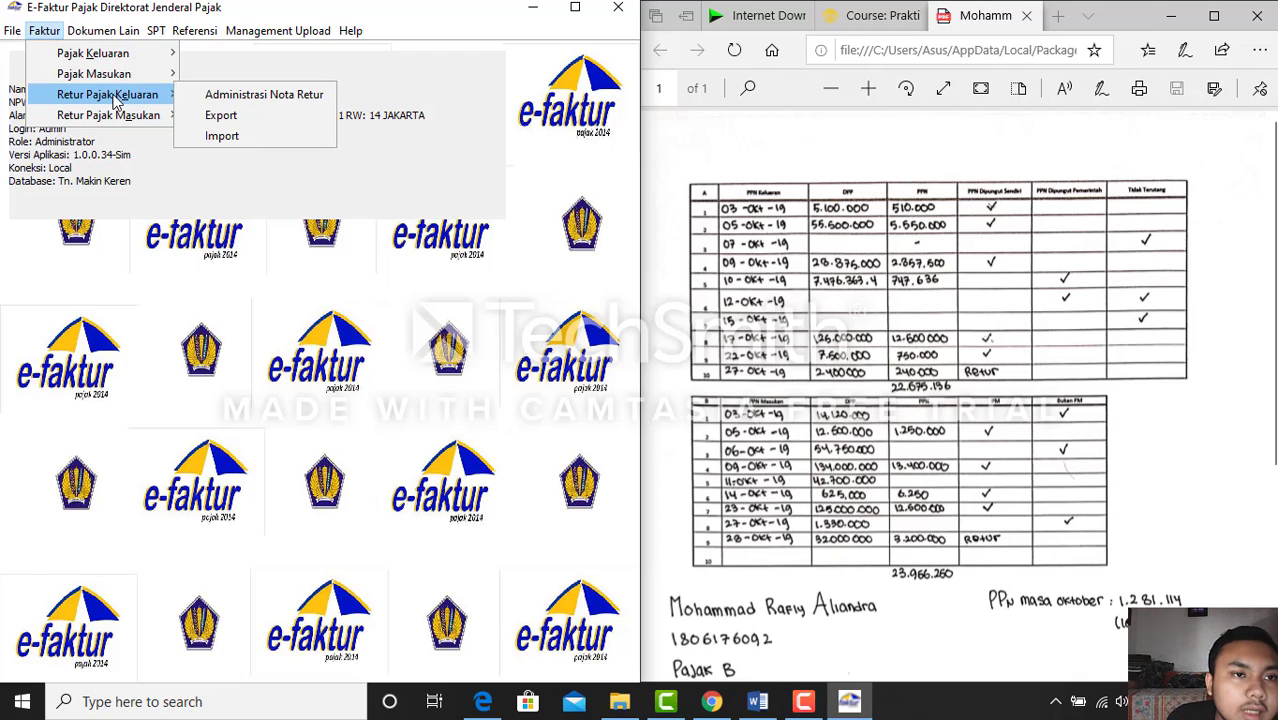
Open the empty output sales-return list and a new Retur Faktur entry form
left_click(204, 97)
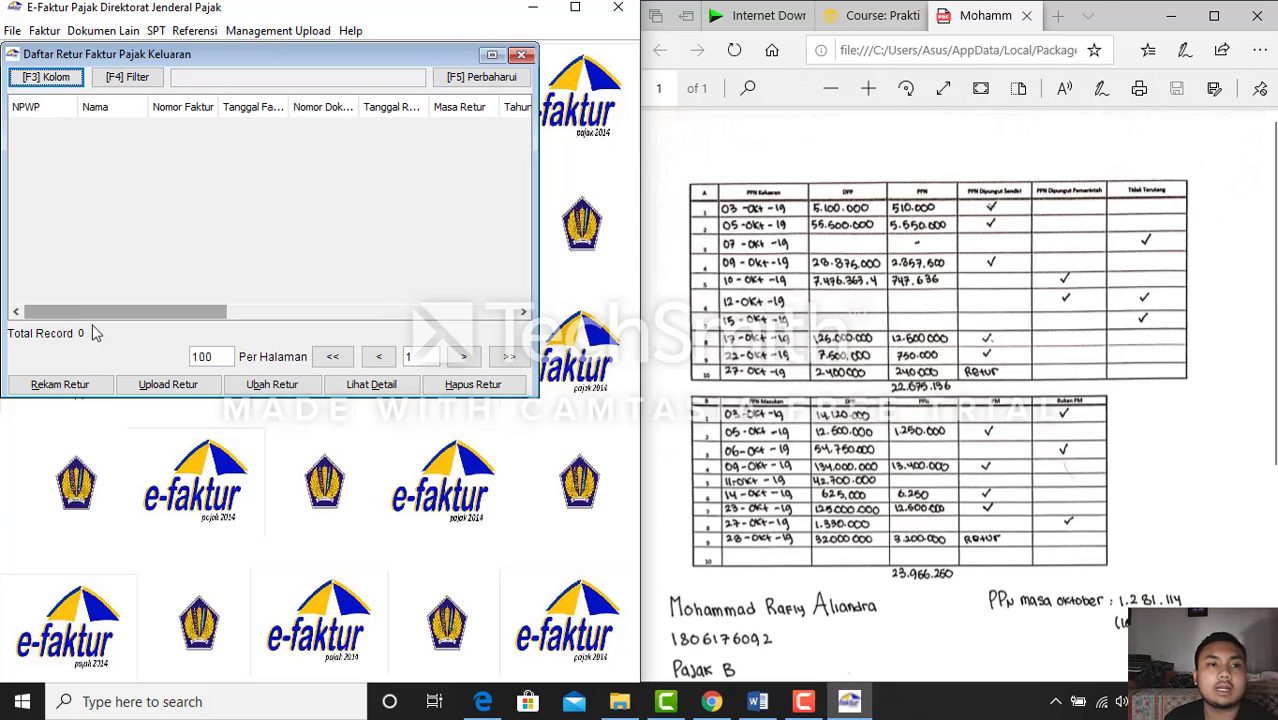
left_click(86, 385)
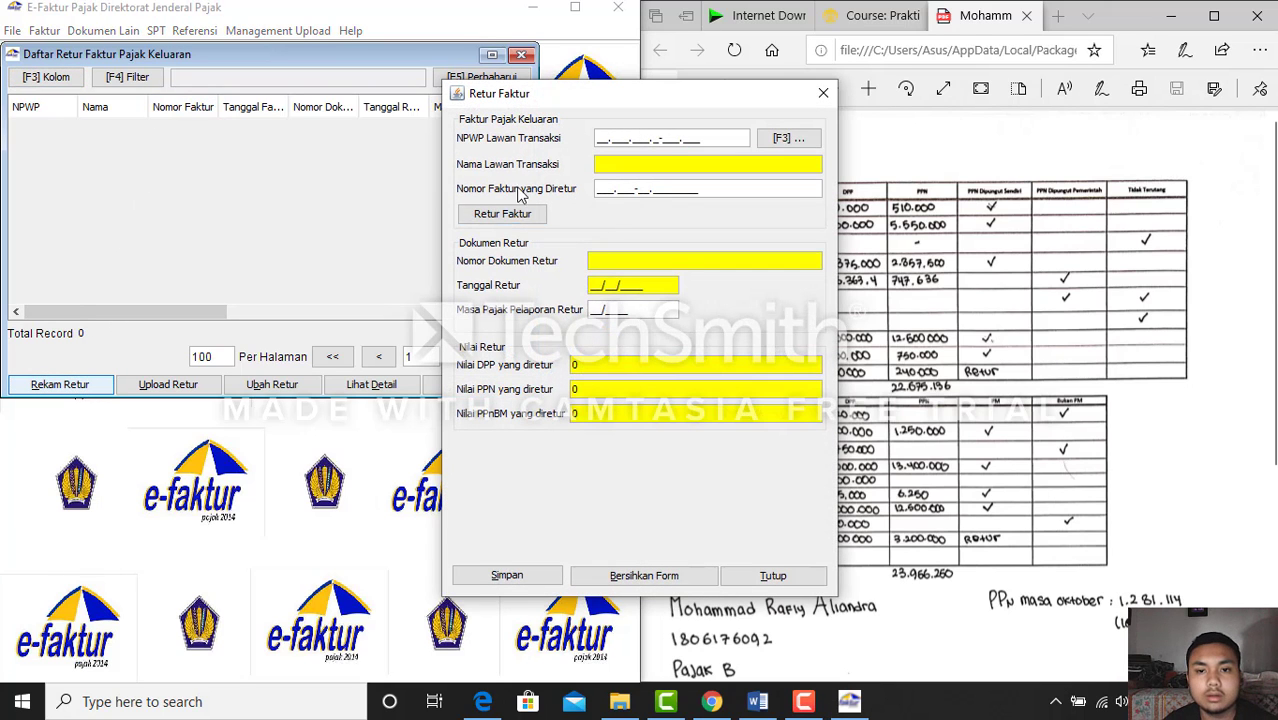
left_click_drag(586, 100, 366, 125)
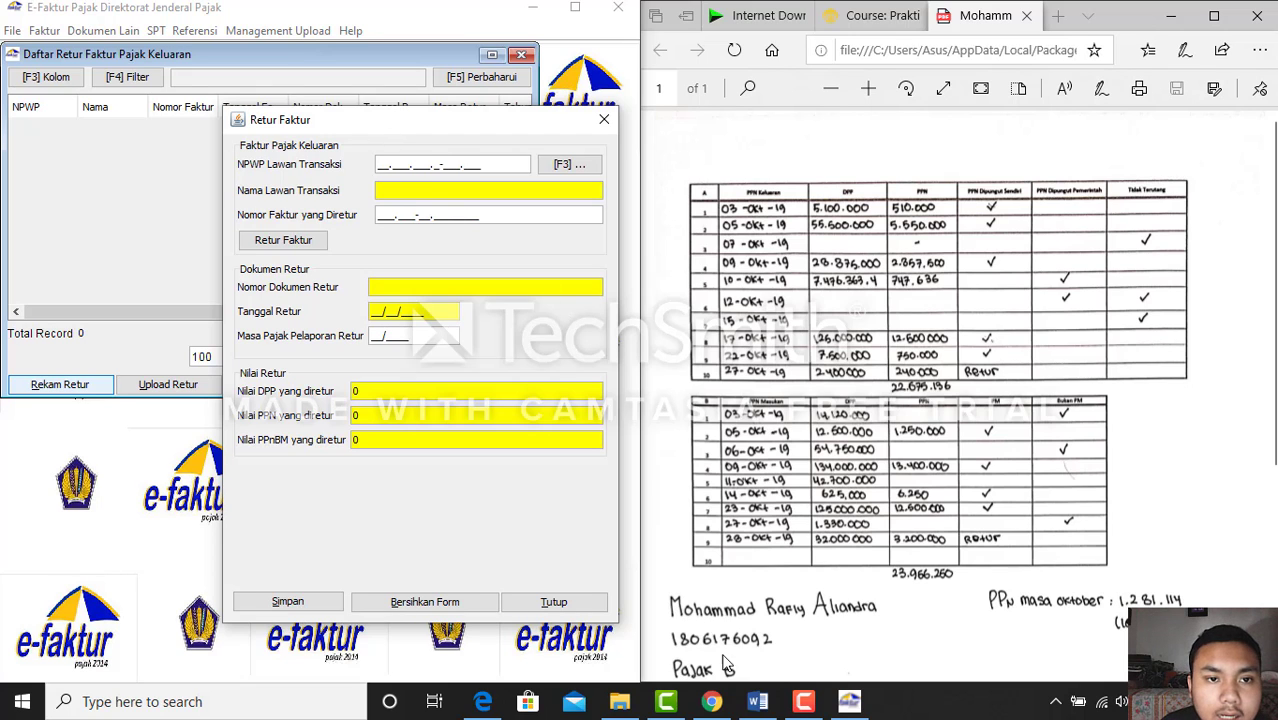
Check the assignment document and the course page's NPWP list for the return details
left_click(759, 705)
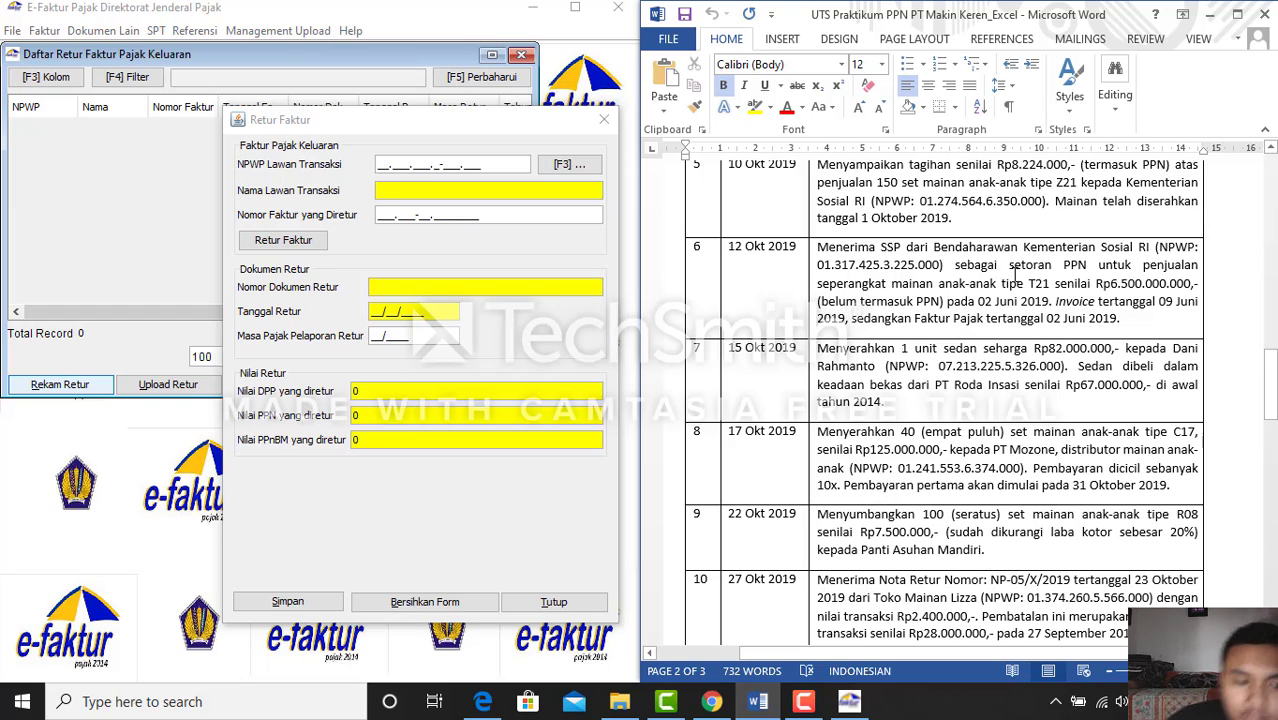
left_click(1208, 13)
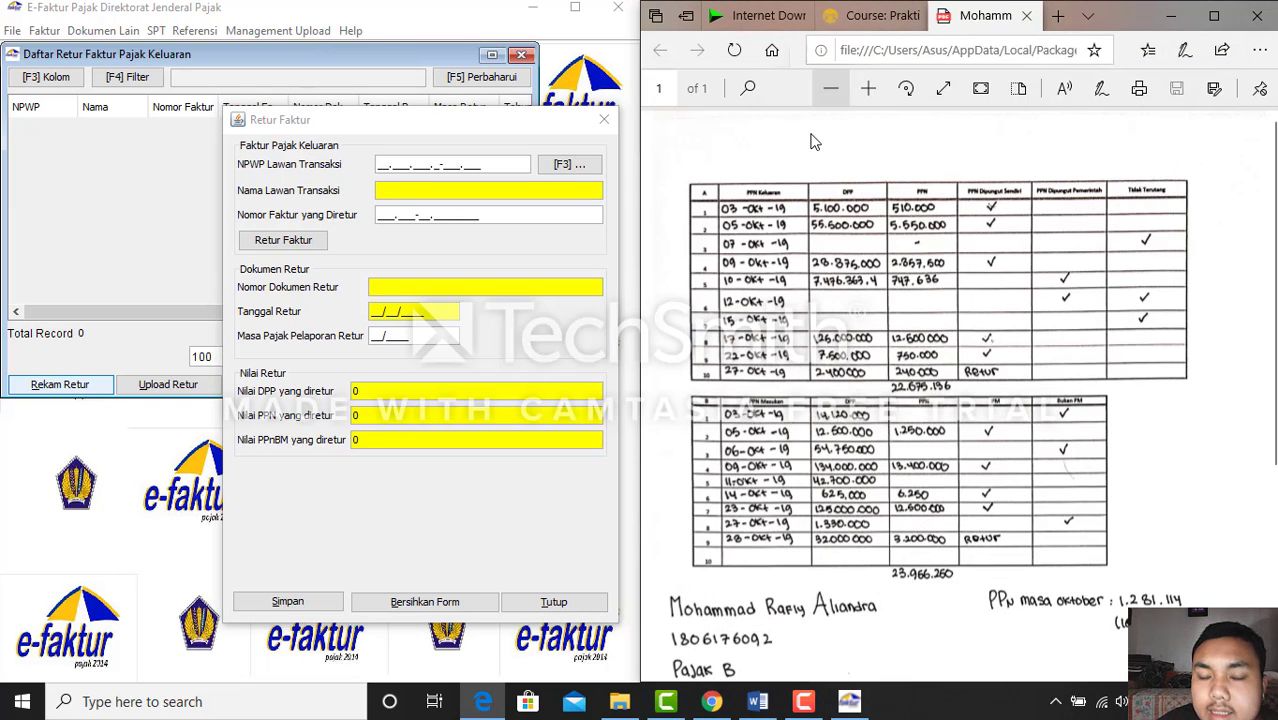
scroll(835, 305, "down", 3)
scroll(835, 305, "up", 3)
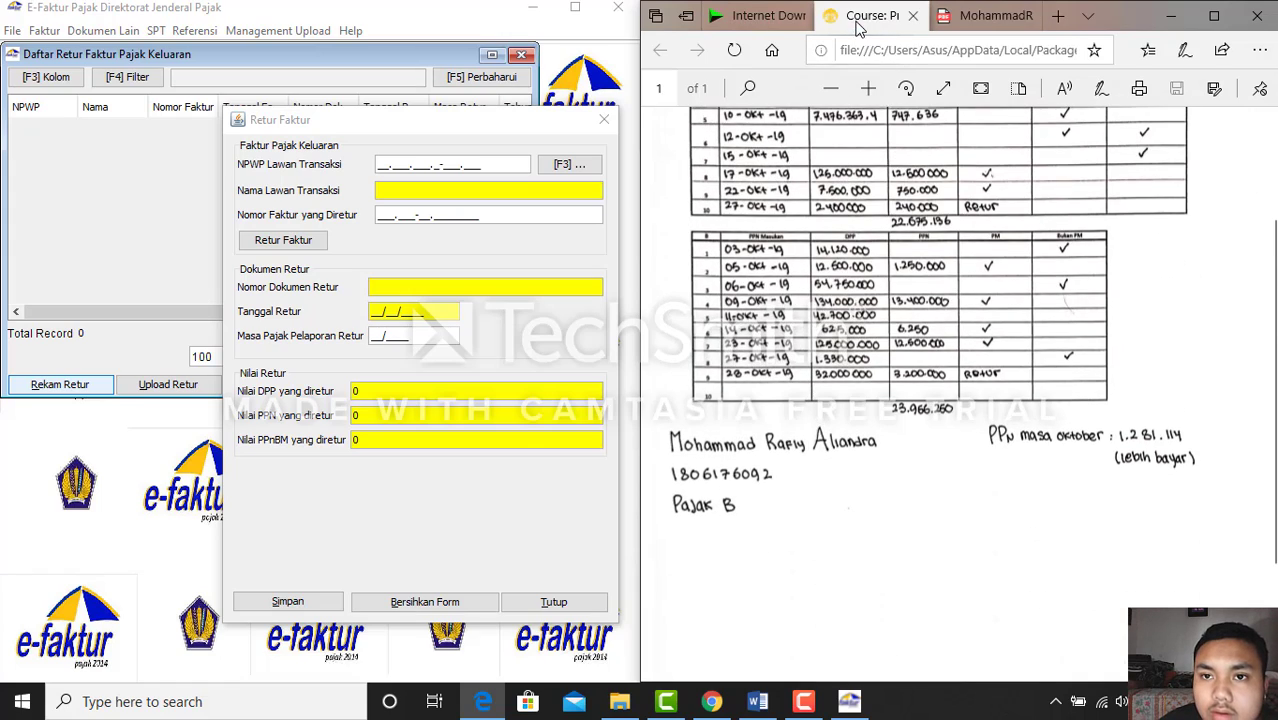
left_click(868, 15)
scroll(806, 497, "down", 3)
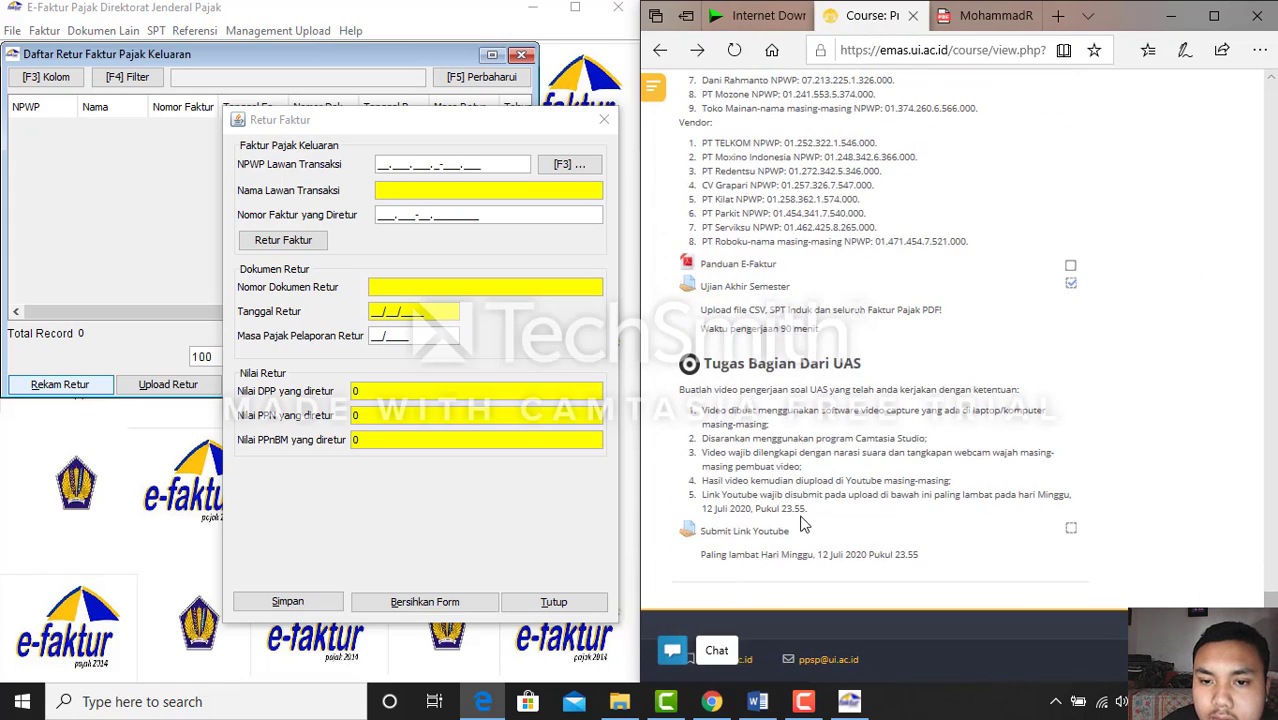
scroll(697, 324, "up", 1)
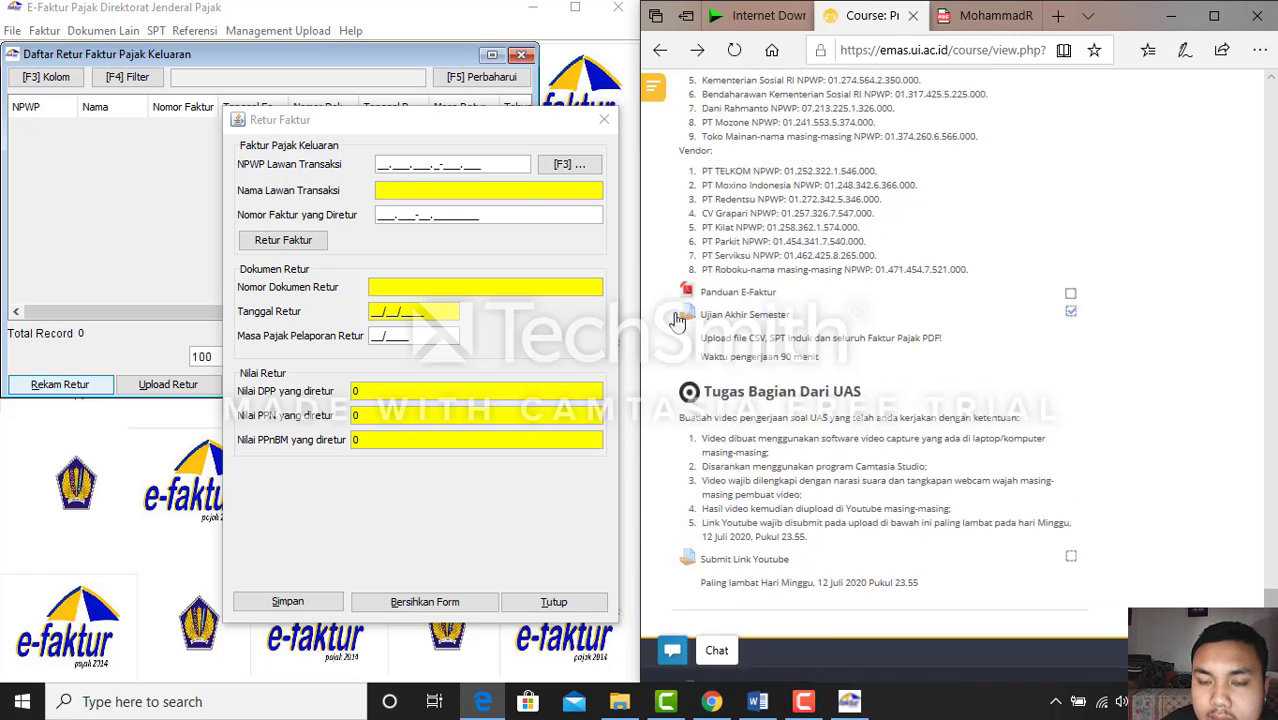
Enter the buyer's NPWP on the return form and create a new counterparty reference for it
left_click(382, 167)
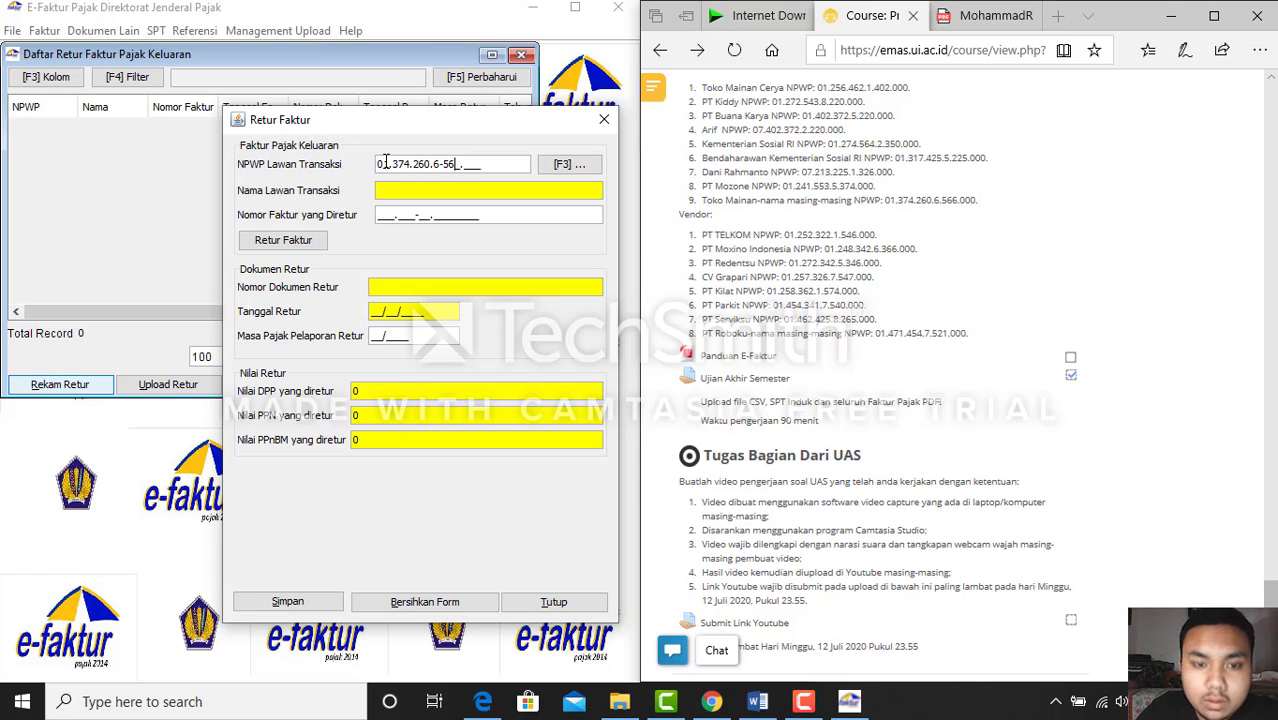
type("000")
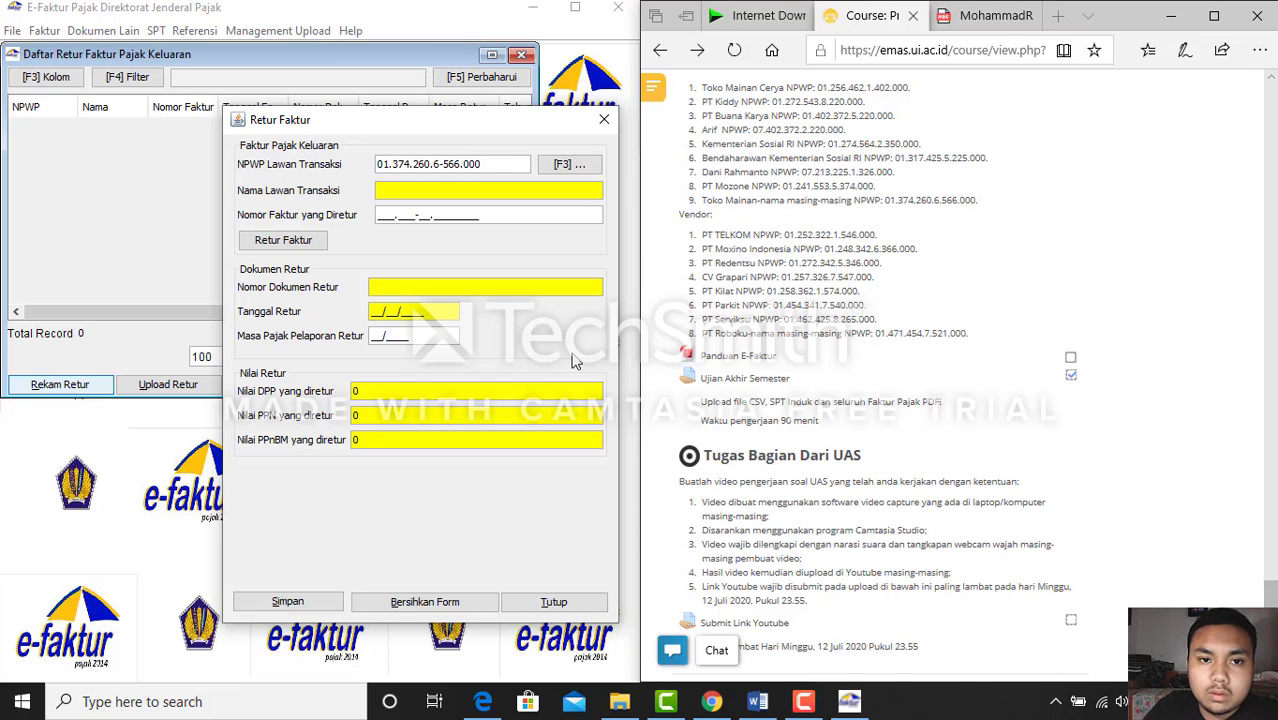
key("Tab")
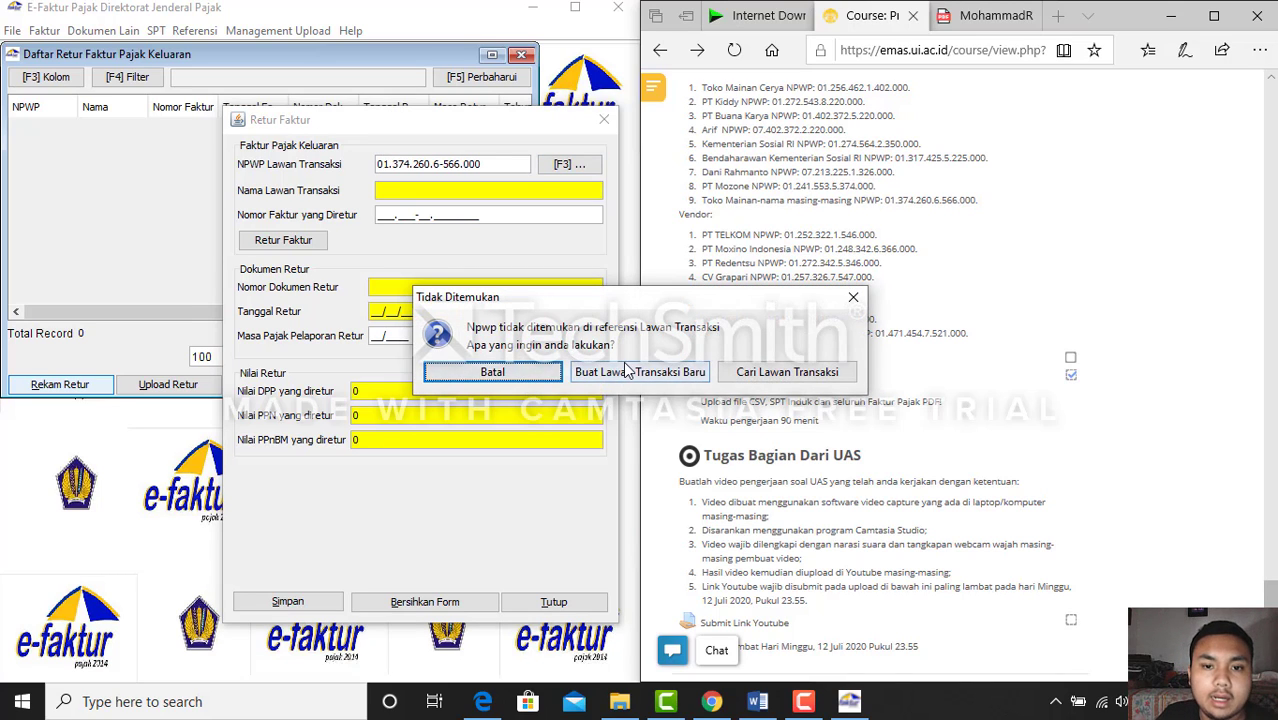
left_click(626, 365)
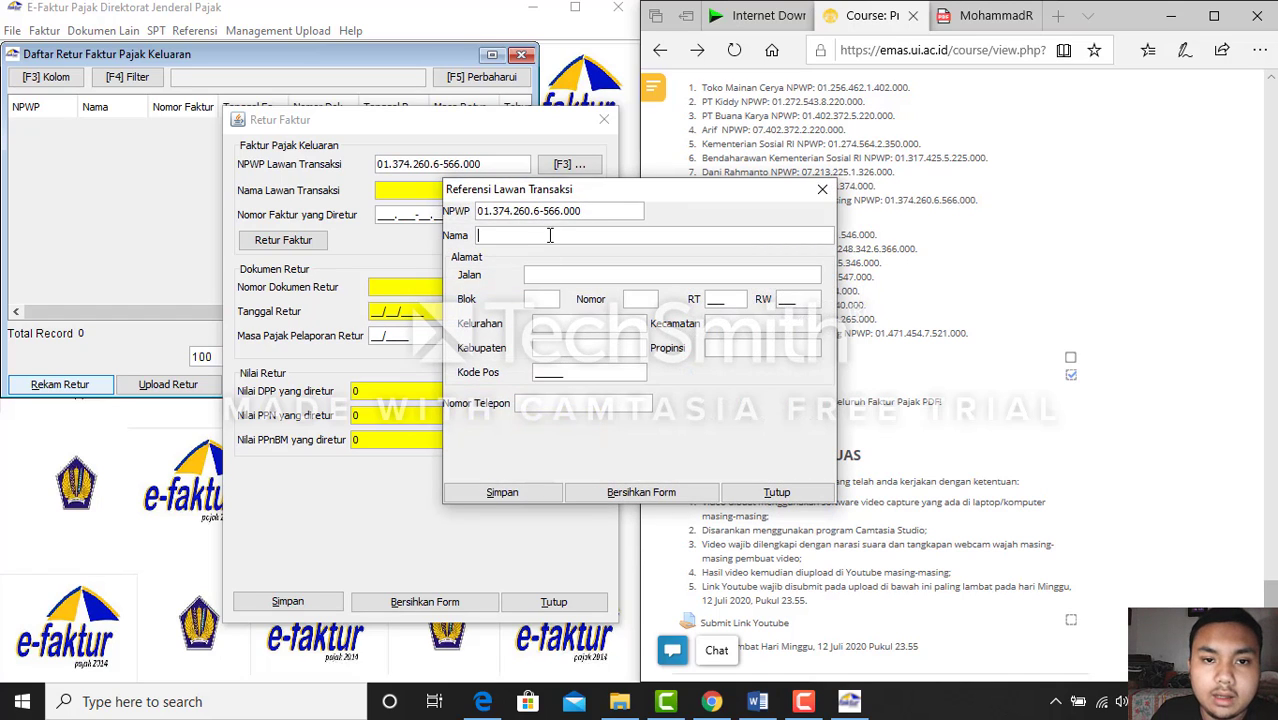
Name the counterparty 'toko mainan' and put dashes in the street, Kecamatan and Propinsi fields
left_click(549, 235)
type("toko mai")
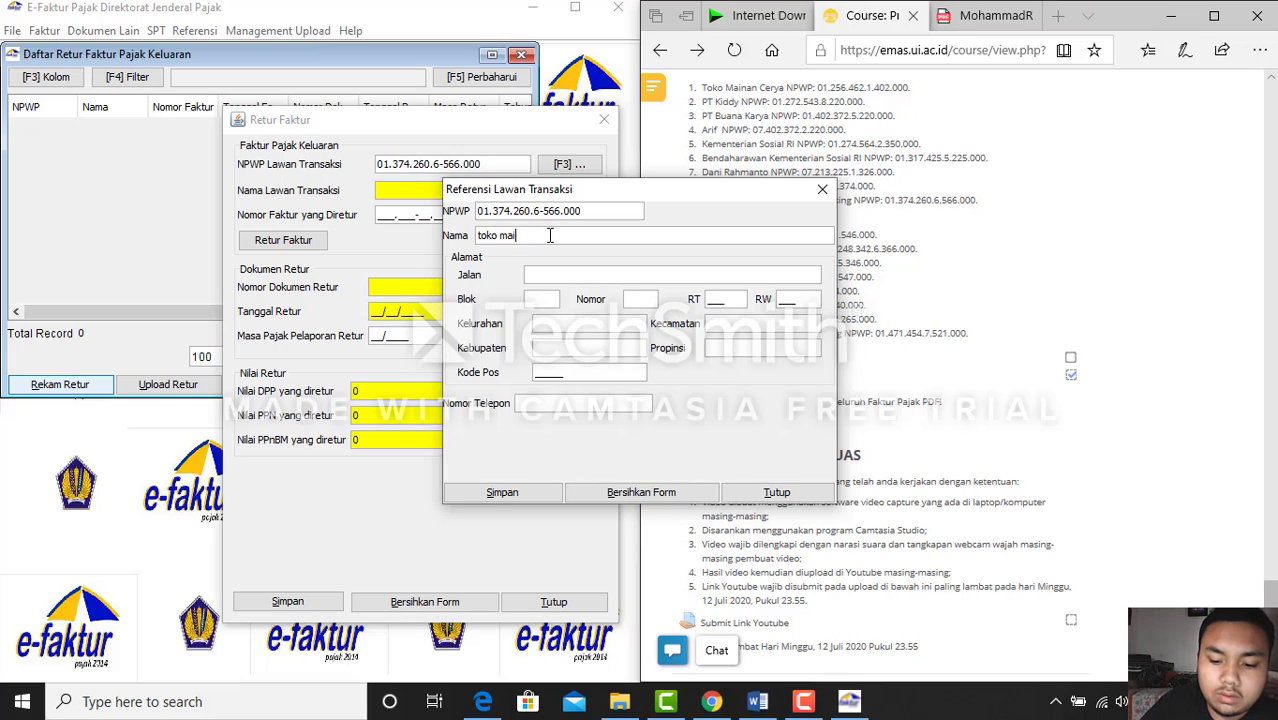
type("nan rafly")
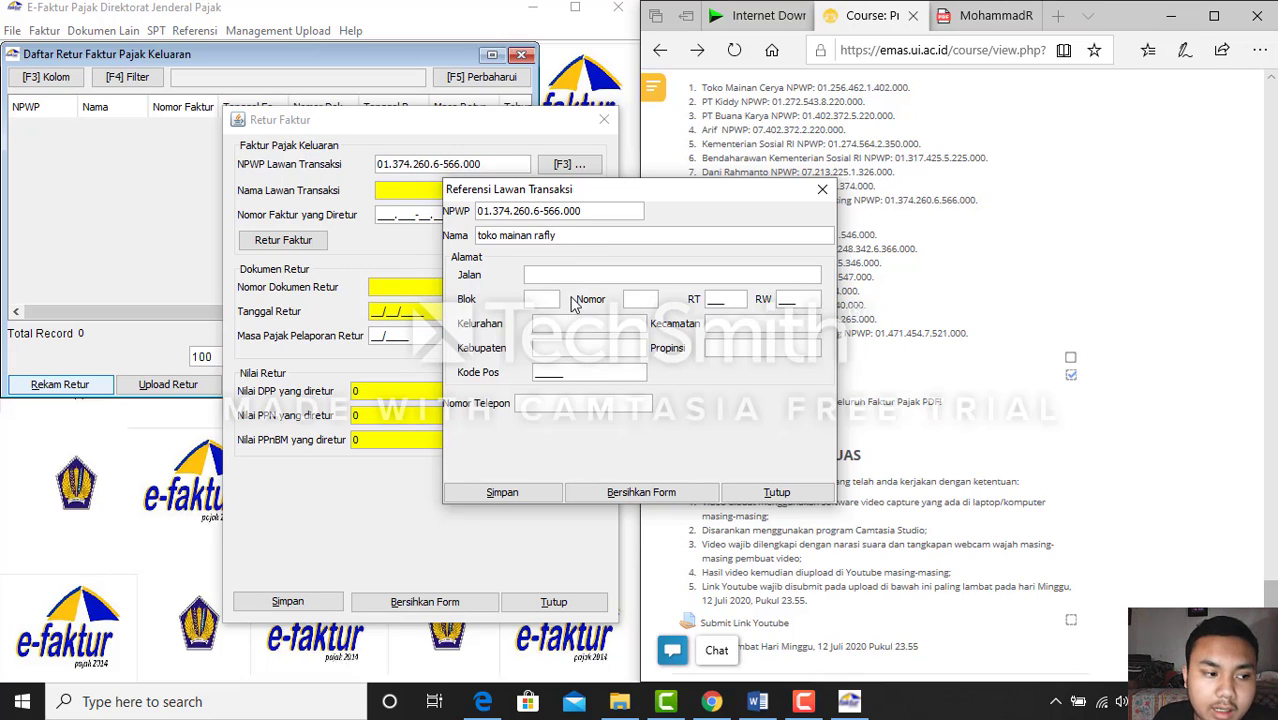
left_click(573, 274)
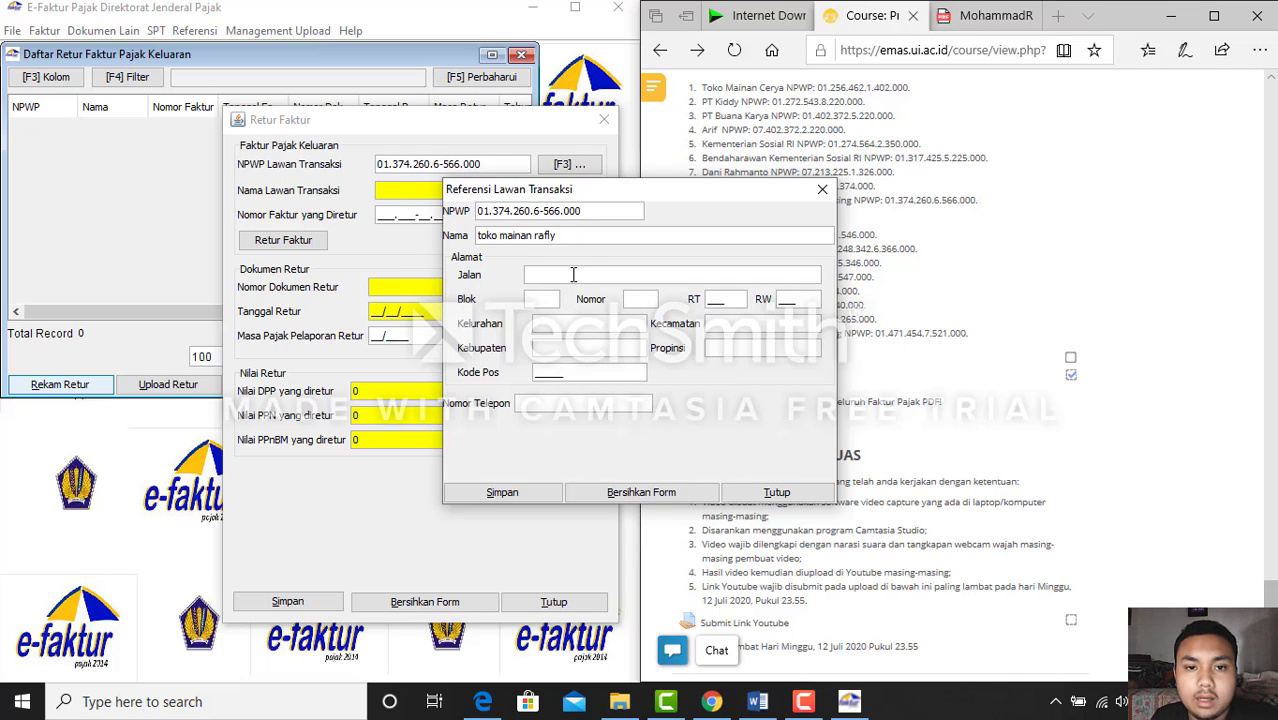
type("-")
left_click(548, 293)
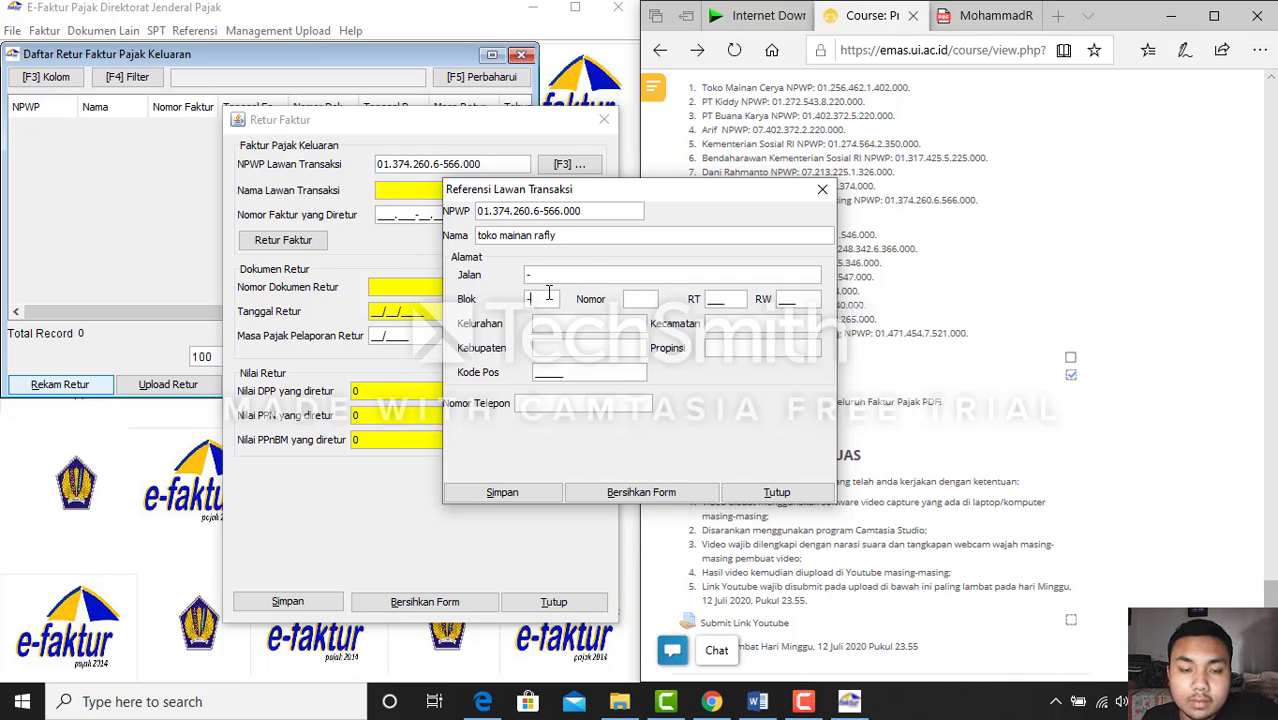
left_click(645, 300)
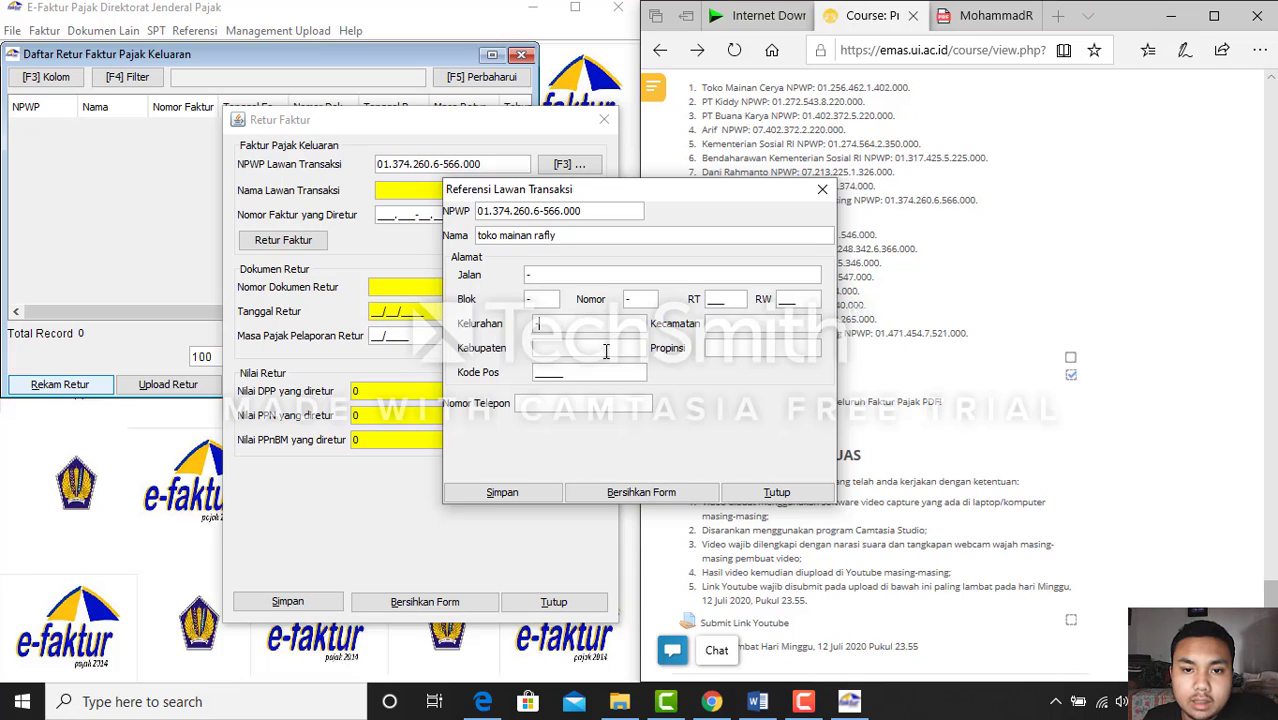
left_click(742, 329)
type("-")
left_click(733, 351)
type("-")
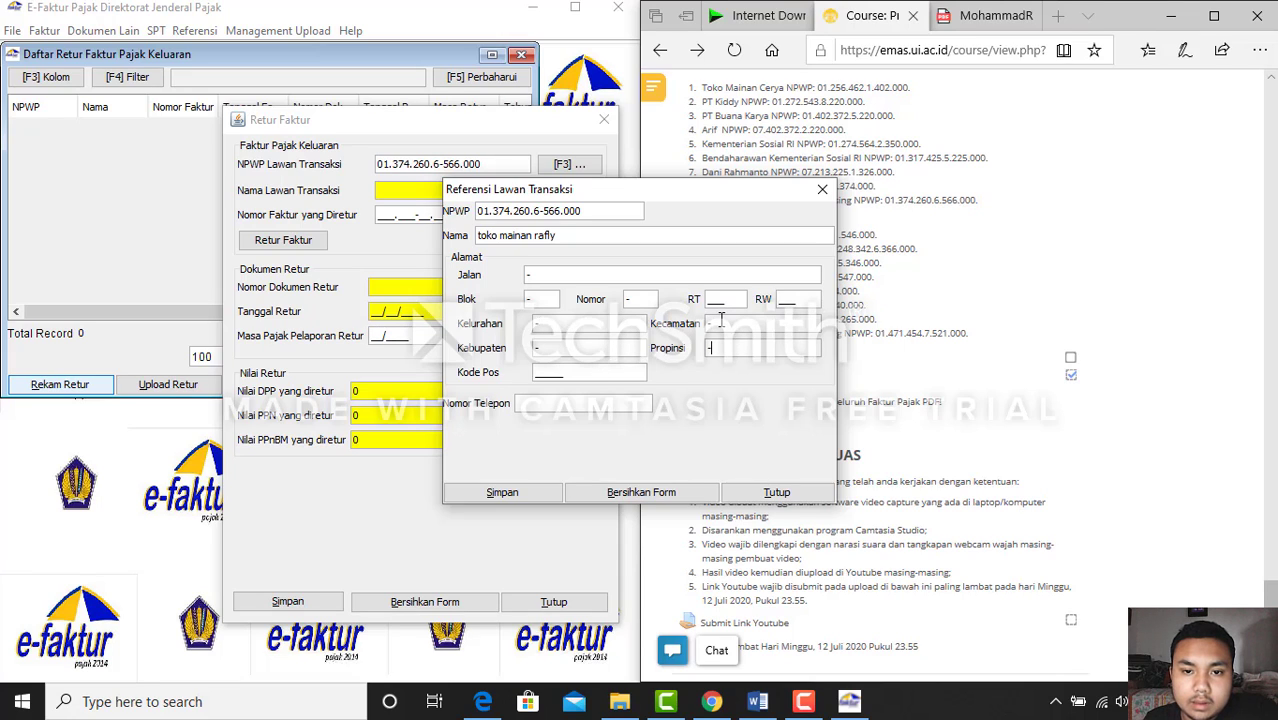
Fill in the RT, RW and postal code, leave the phone empty, and save the counterparty
left_click(714, 300)
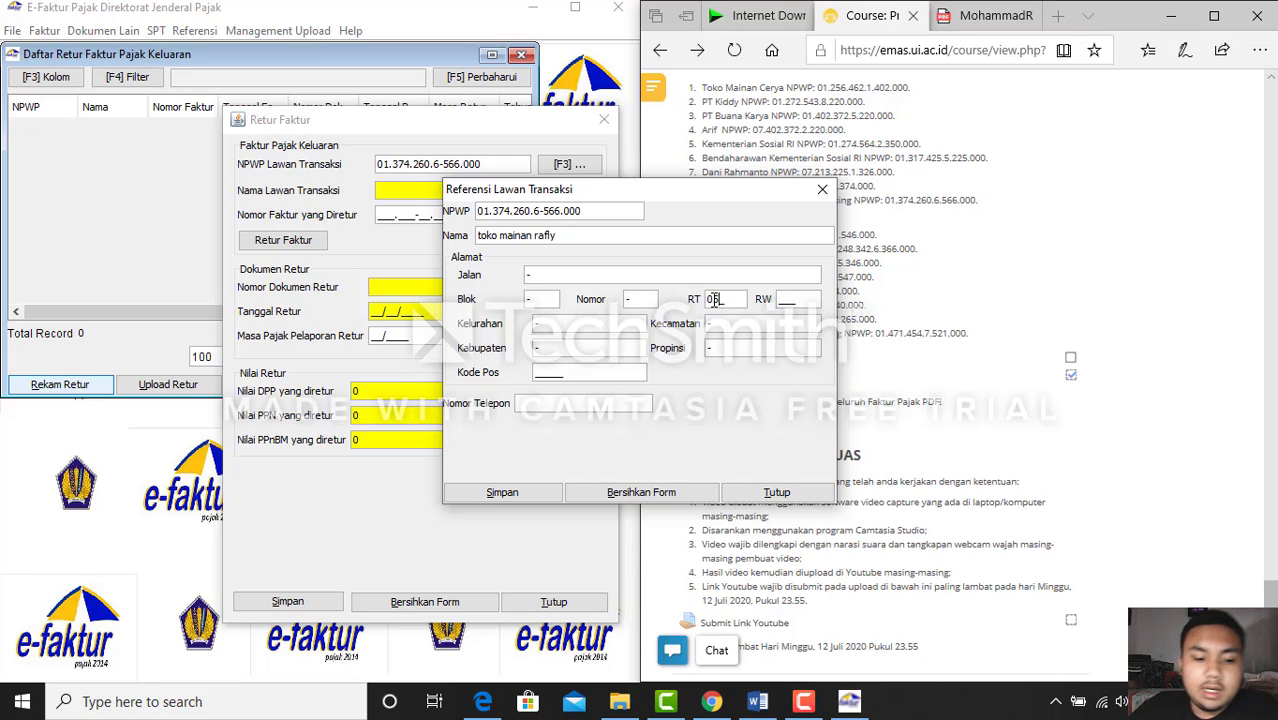
type("0")
left_click(788, 298)
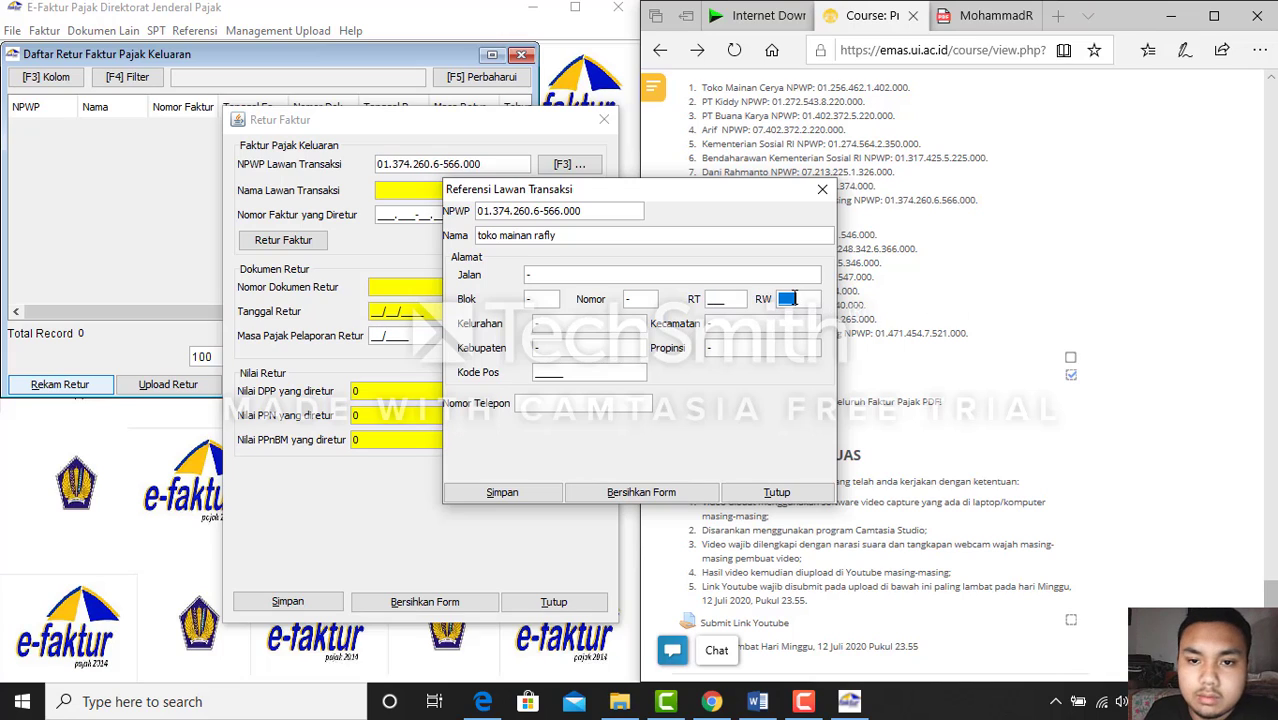
left_click(718, 299)
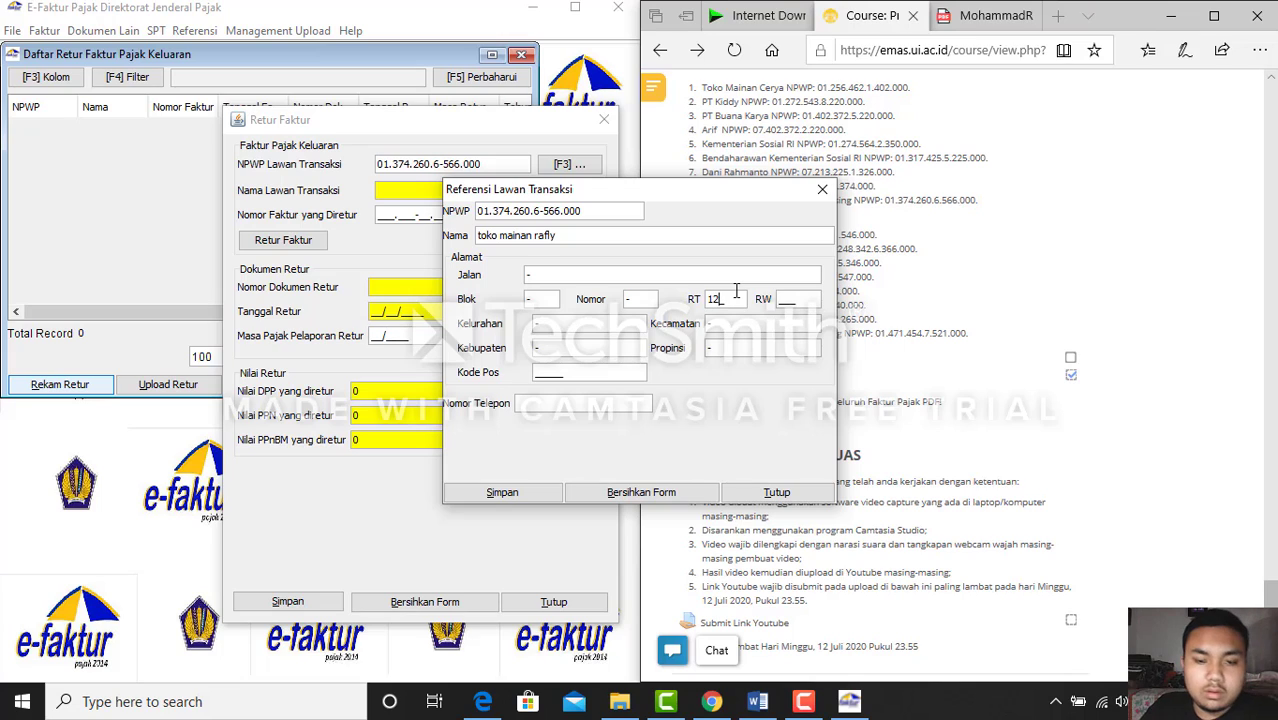
key("Tab")
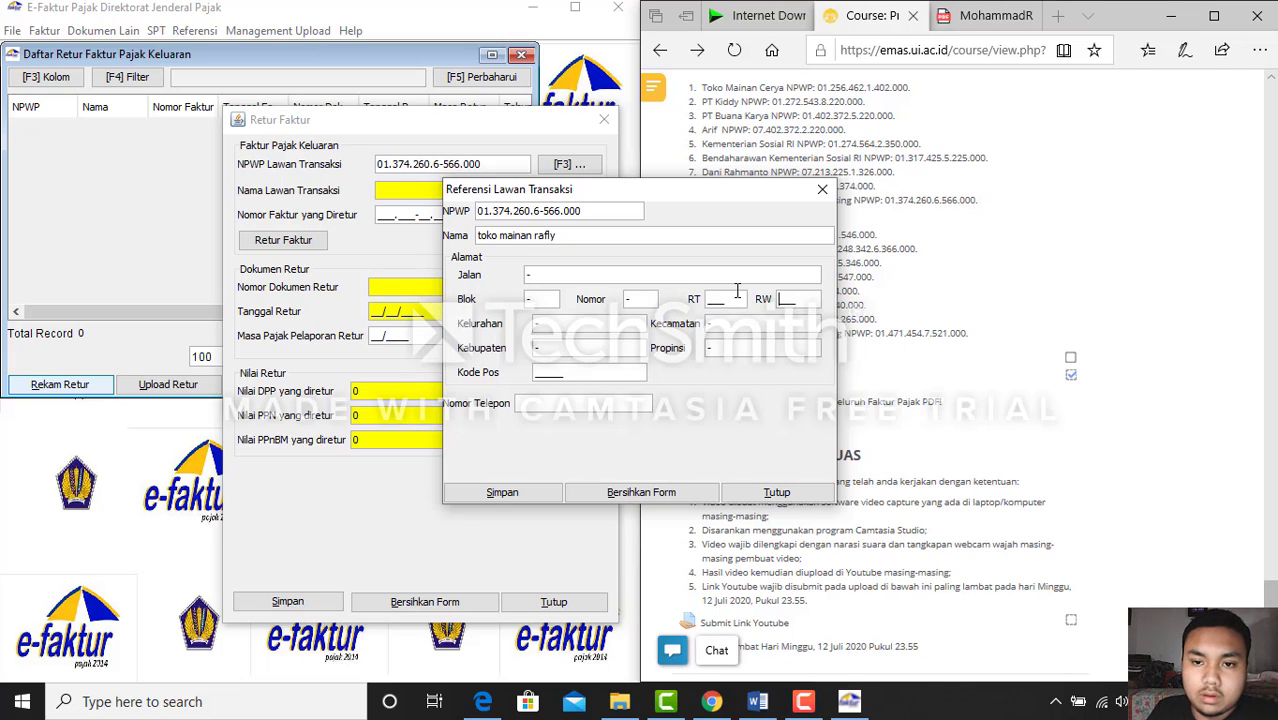
type("282")
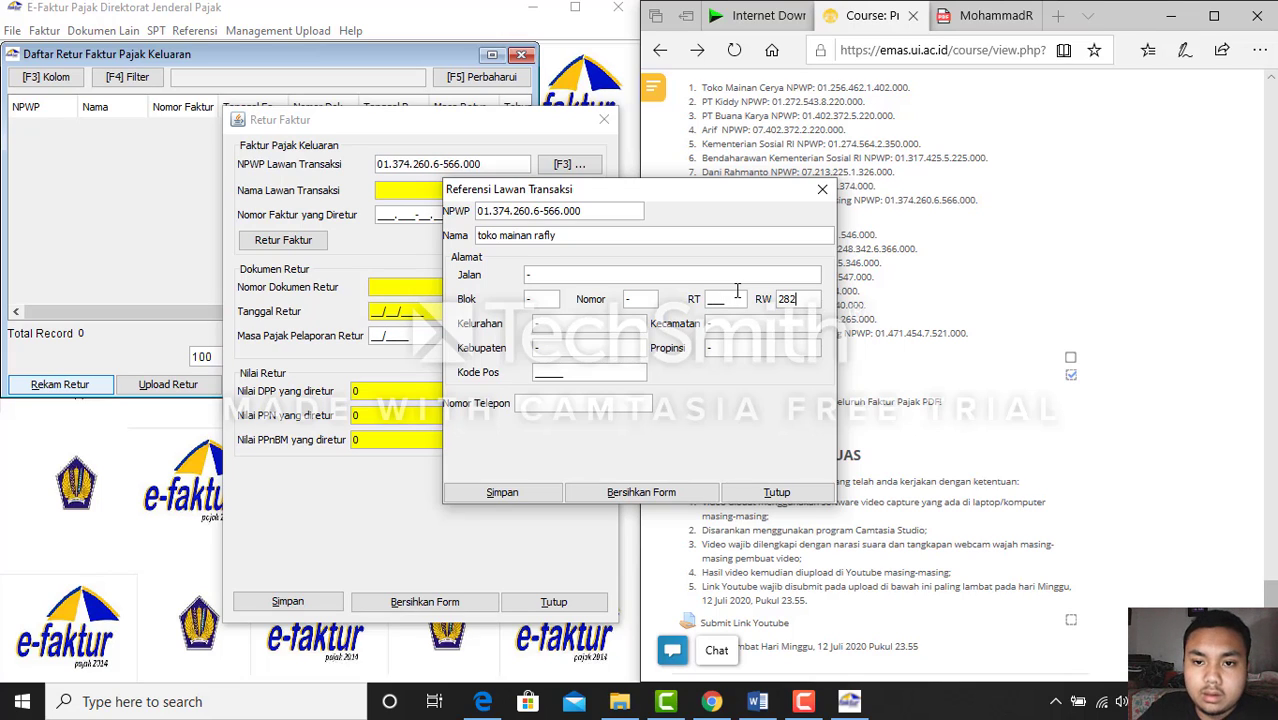
left_click(712, 300)
type("234")
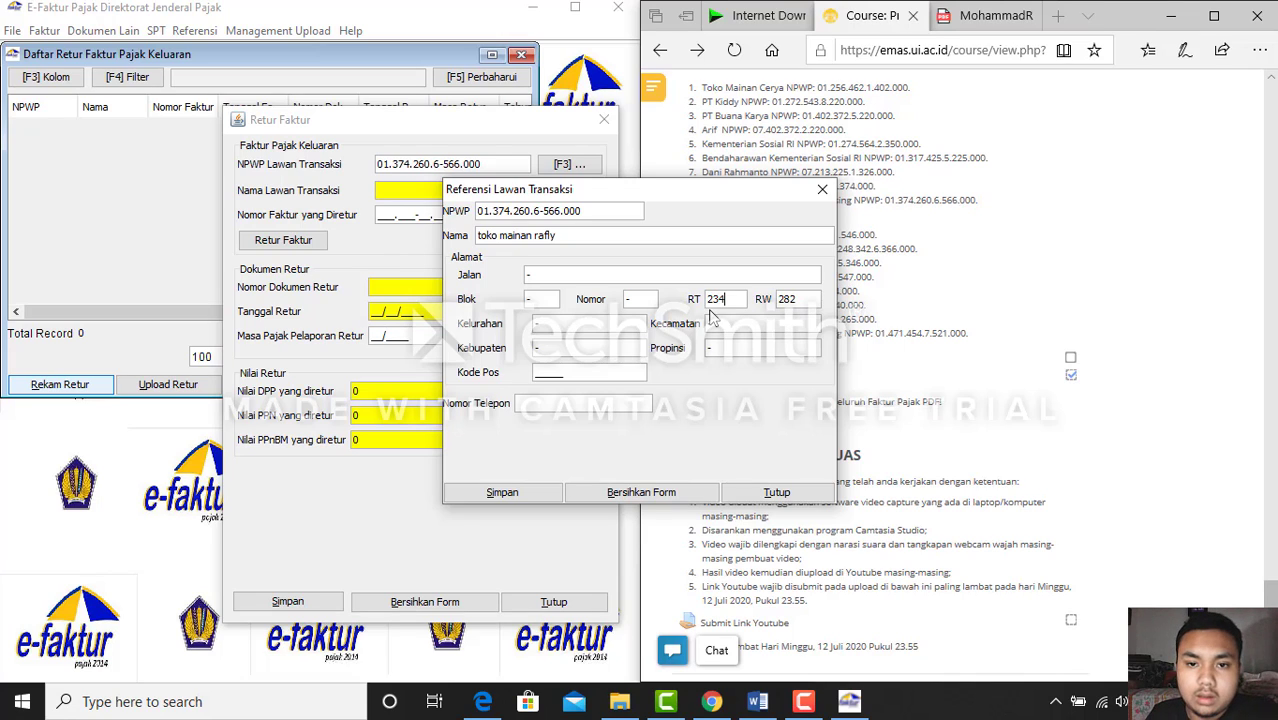
left_click(541, 369)
type("12334")
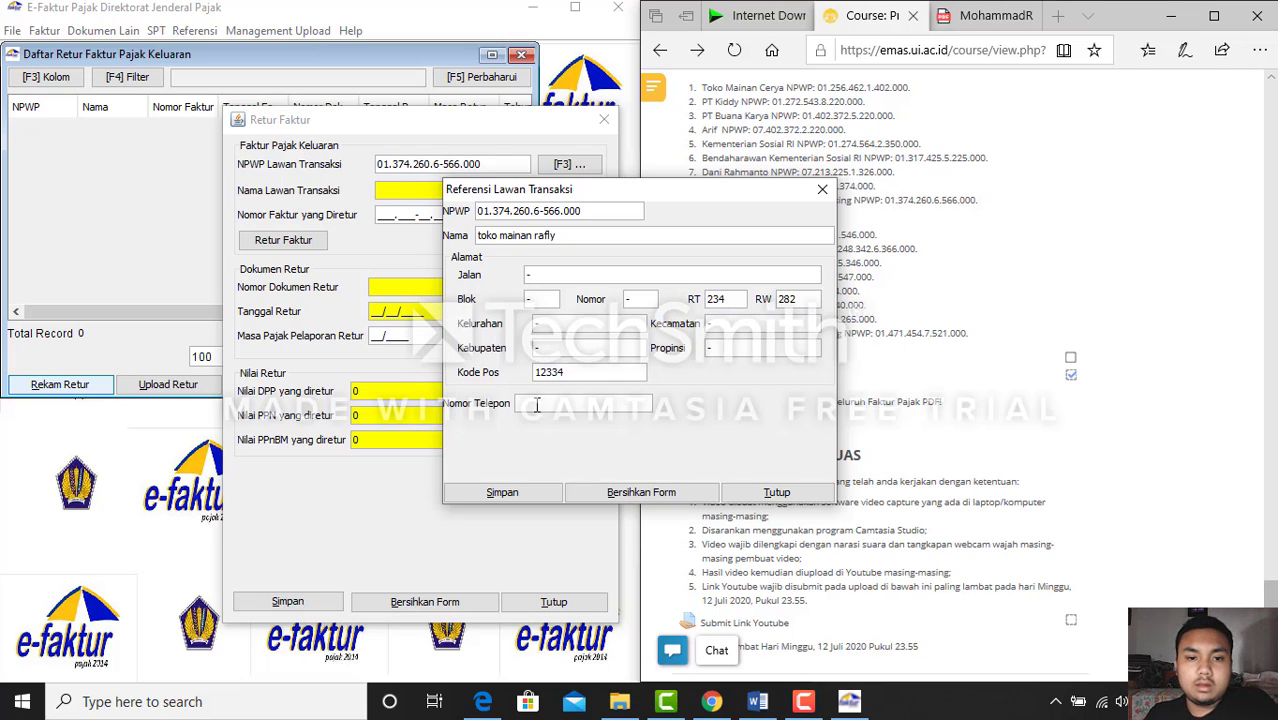
left_click(537, 404)
type("023433203942")
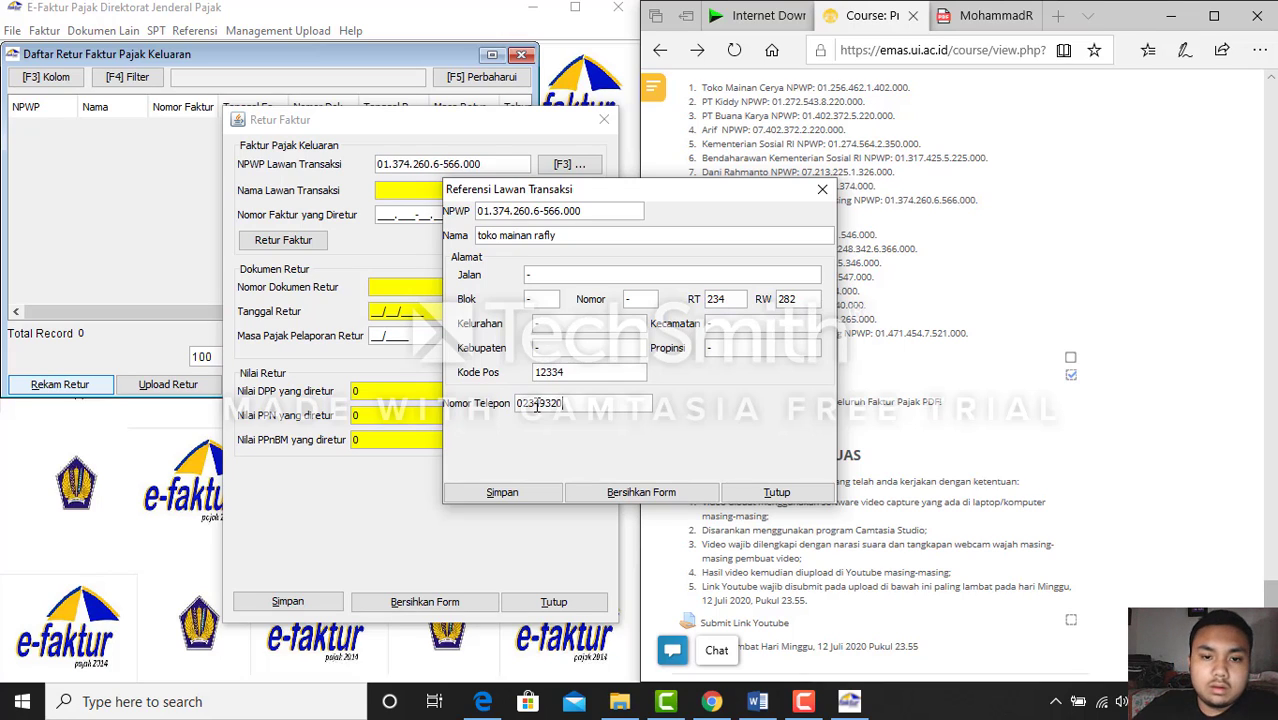
key("BackSpace")
key("BackSpace")
key("BackSpace")
key("BackSpace")
key("BackSpace")
key("BackSpace")
key("BackSpace")
key("BackSpace")
key("BackSpace")
key("BackSpace")
key("BackSpace")
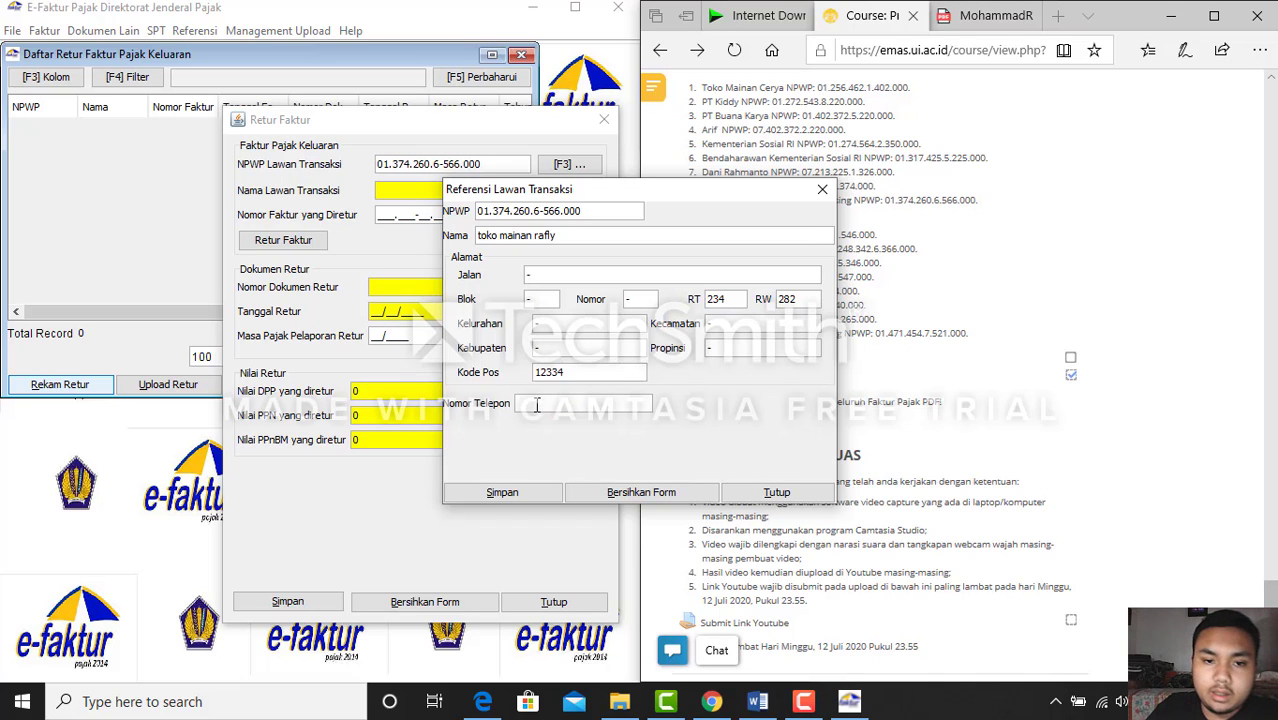
left_click(553, 492)
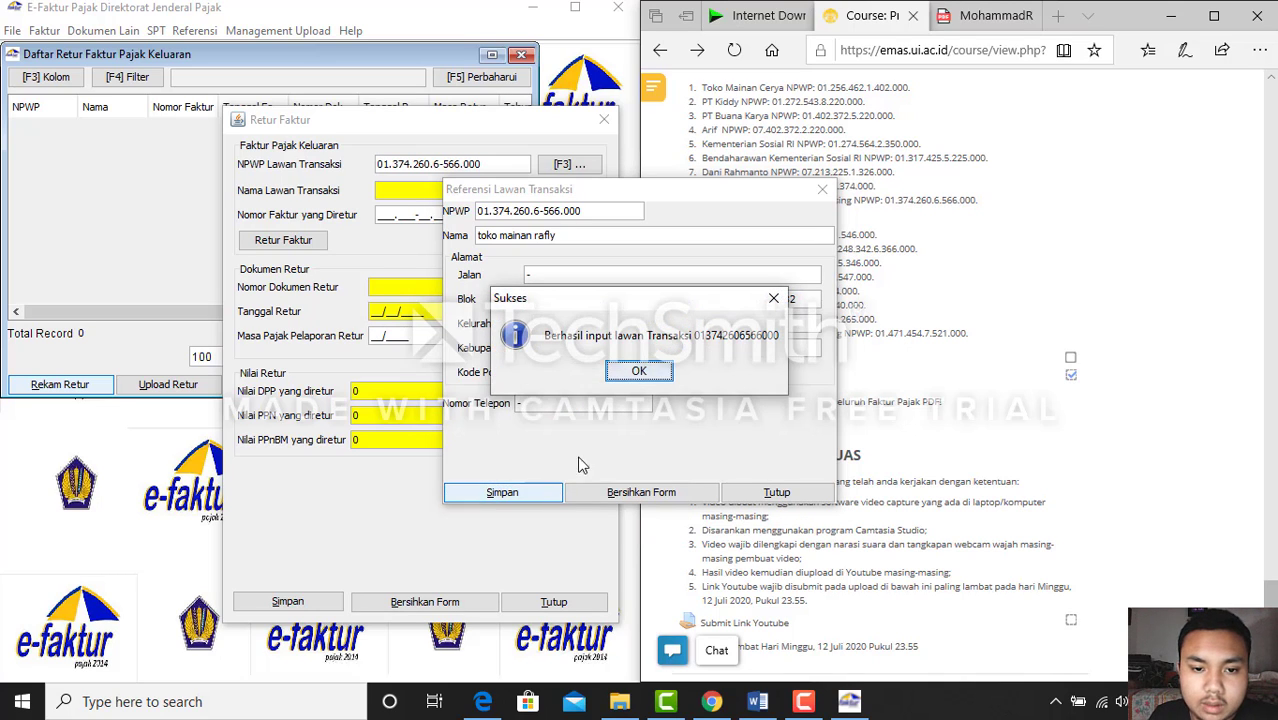
Dismiss the success message and check transaction 10 and the course NPWP list
left_click(639, 372)
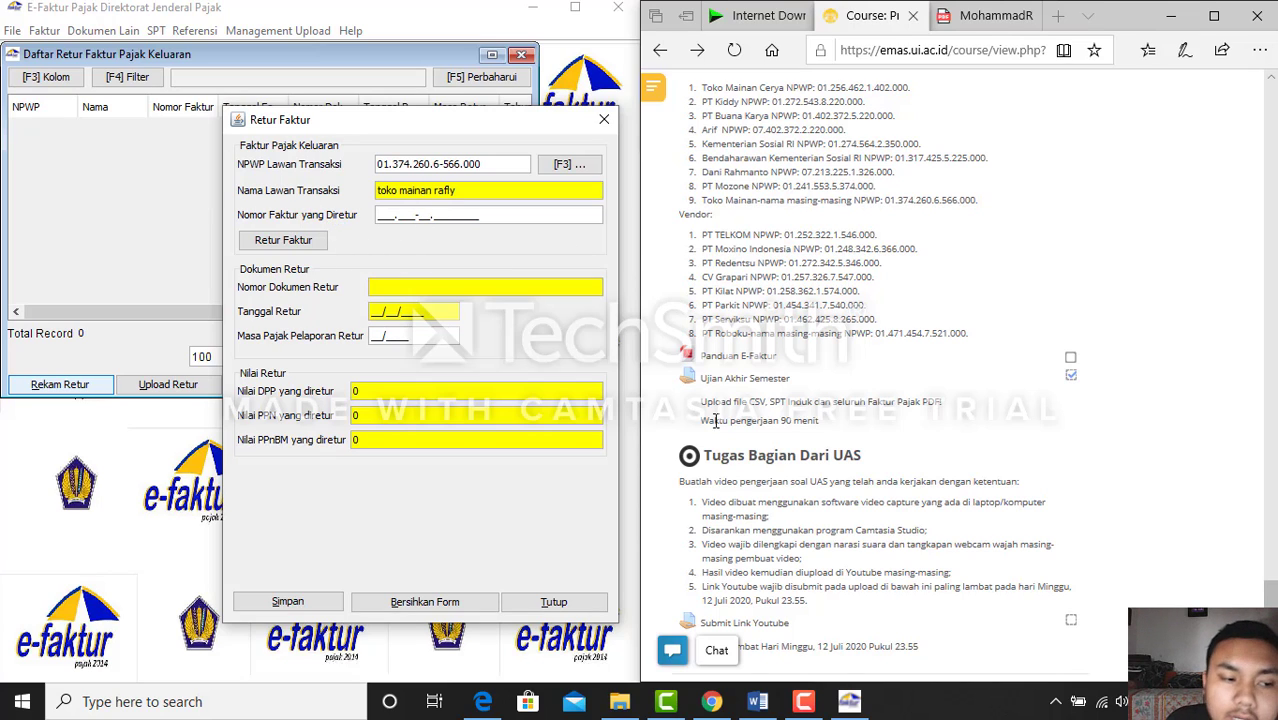
left_click(758, 703)
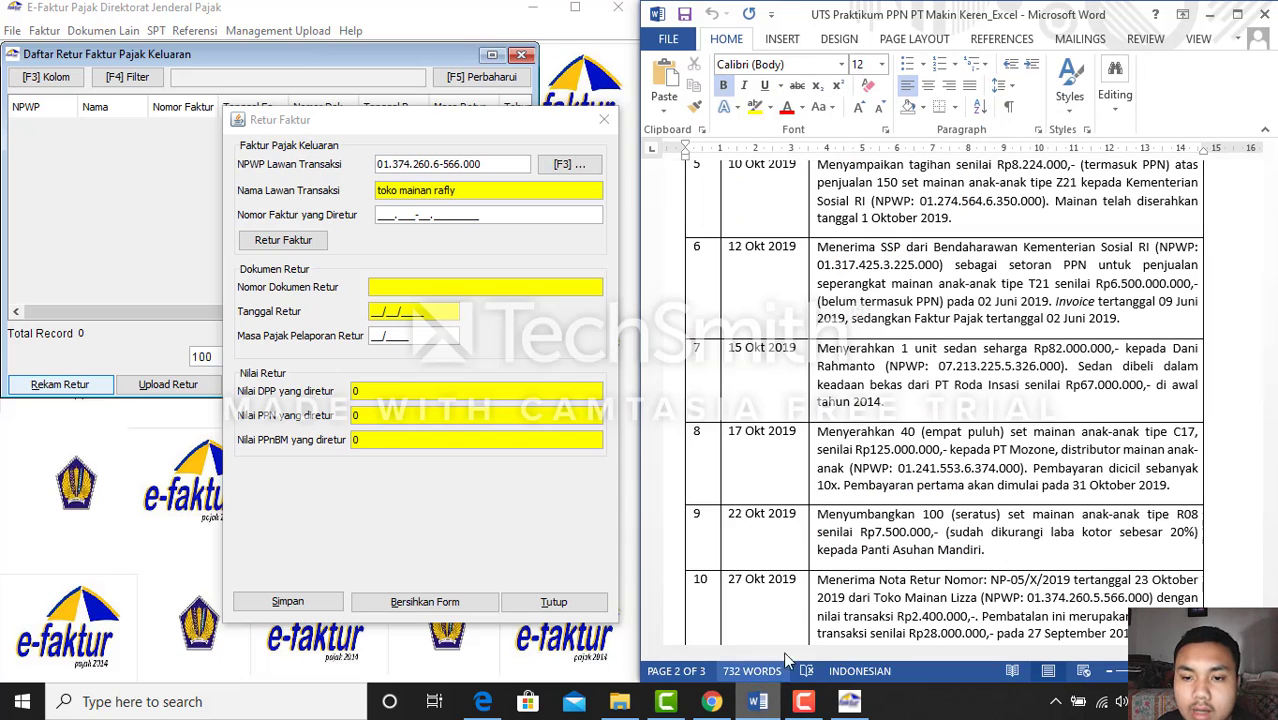
scroll(885, 581, "down", 1)
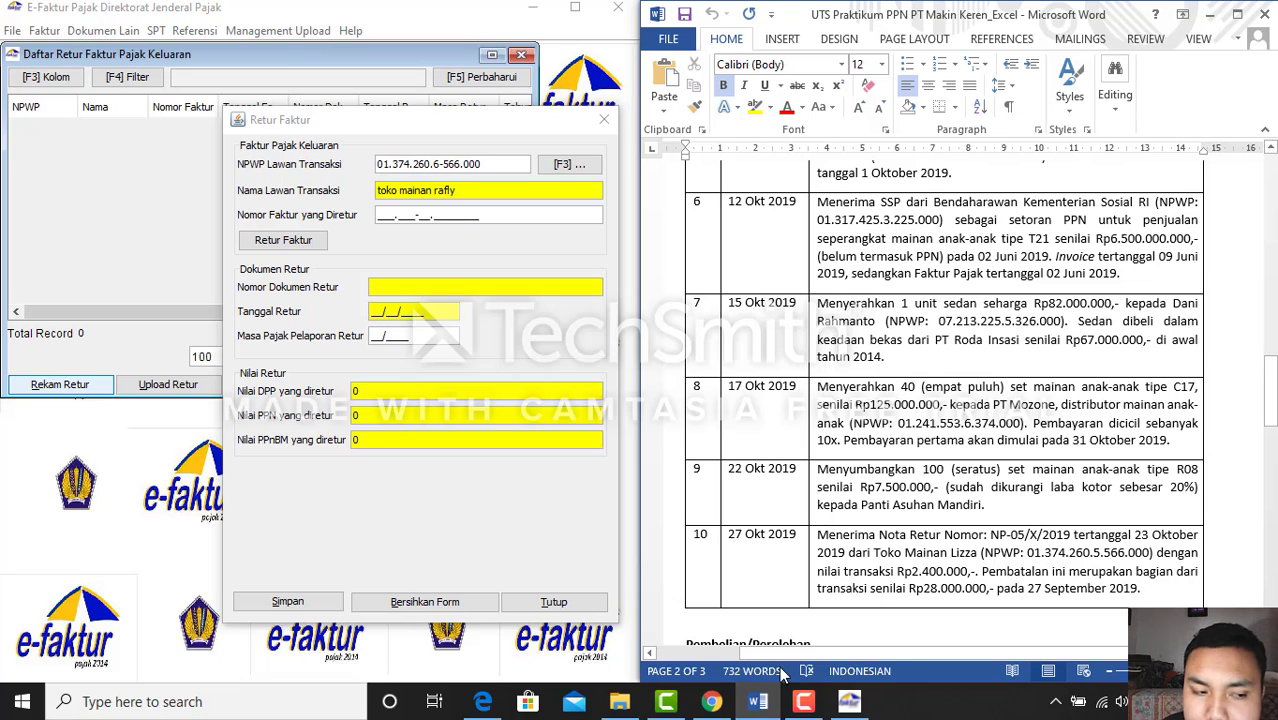
left_click(758, 703)
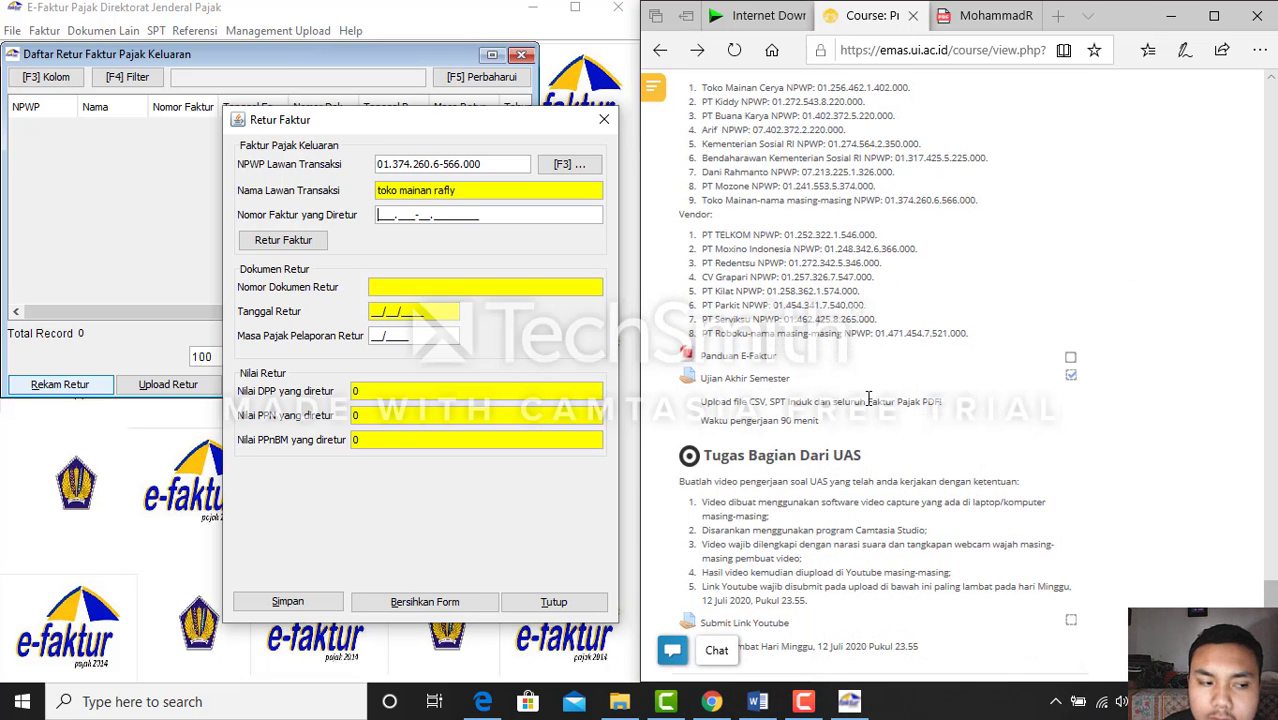
scroll(868, 400, "up", 3)
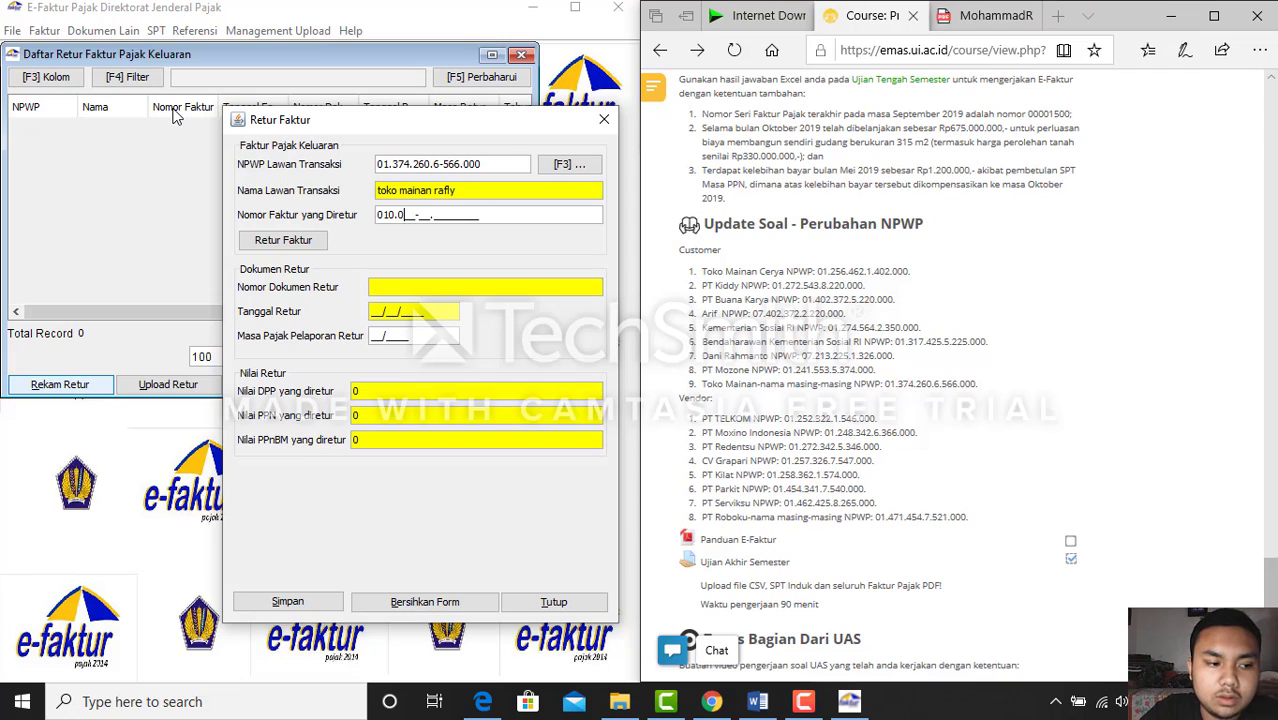
Enter returned invoice number 010.000-19.00001500 and agree to supply its date
type("00-")
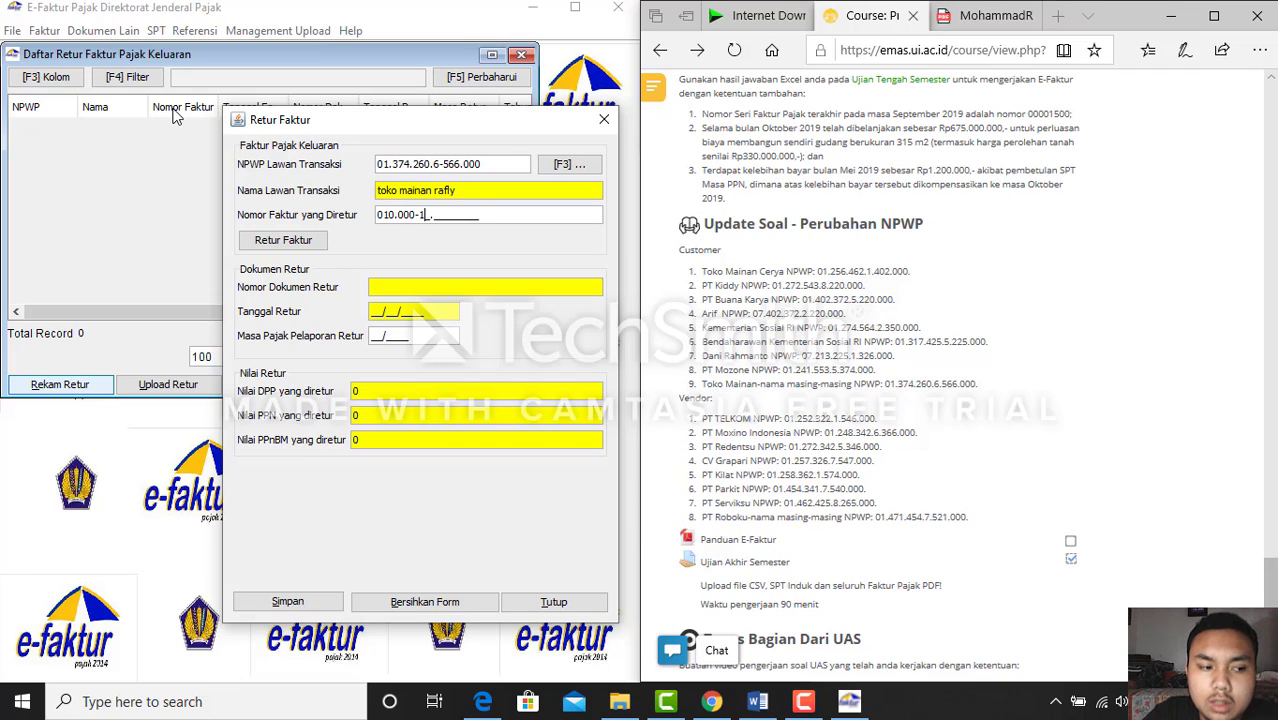
type("19.000015")
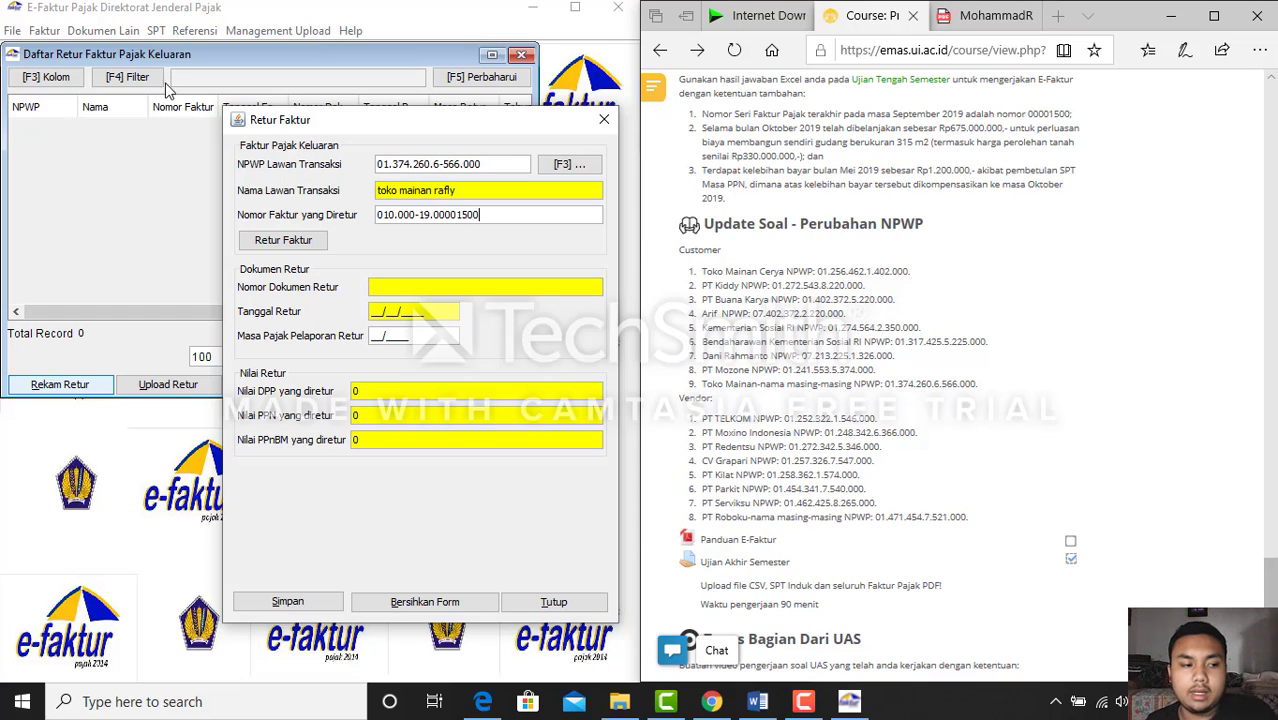
left_click(296, 246)
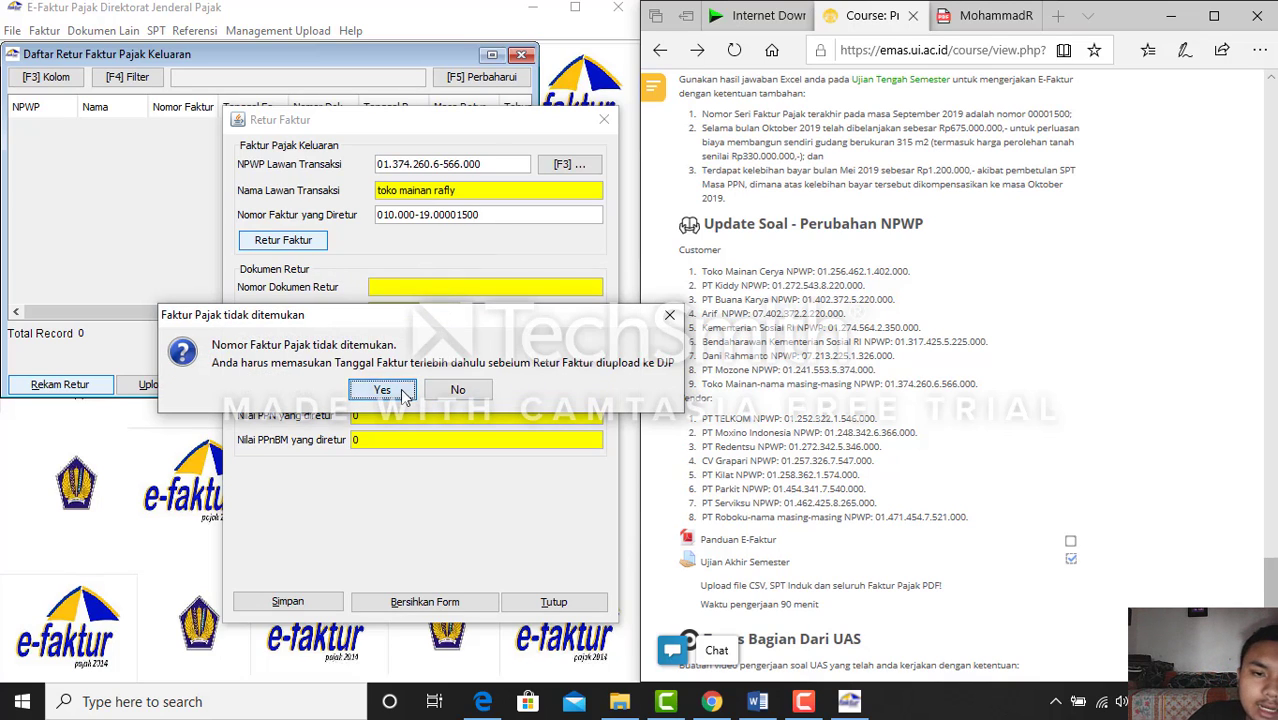
left_click(401, 389)
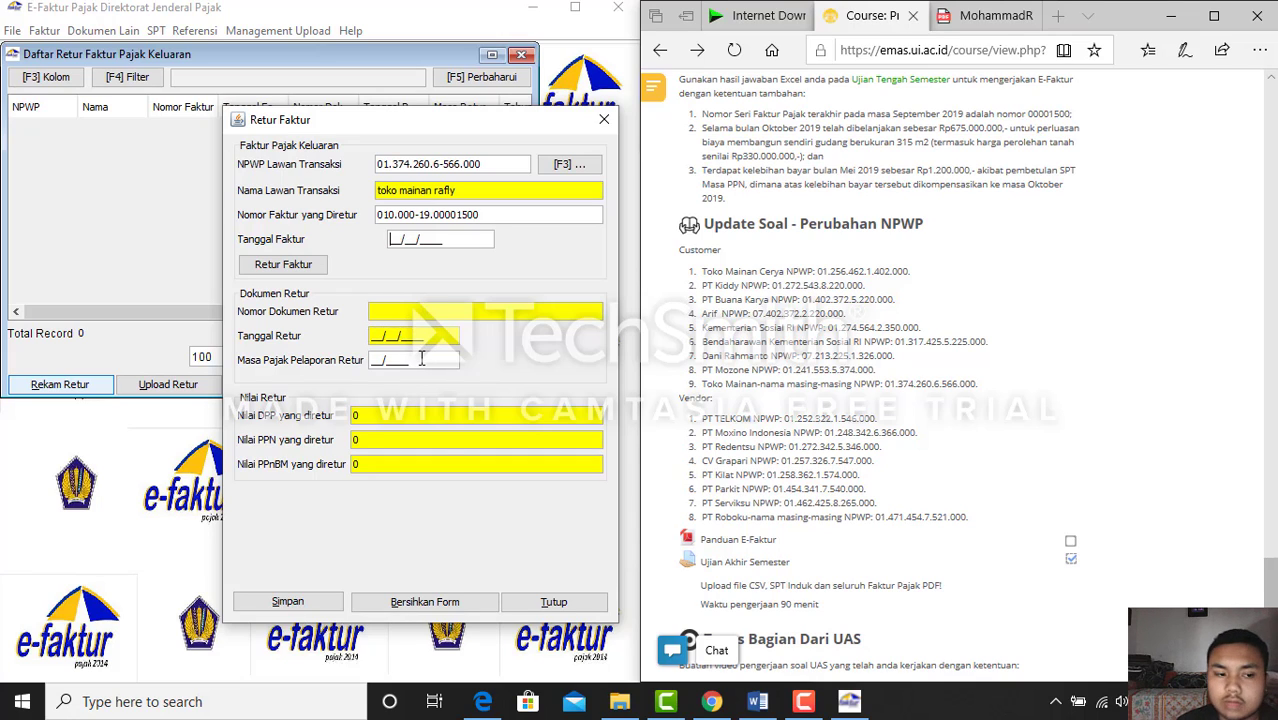
Enter invoice date 27/09/2019 from the assignment and accept manual return entry
left_click(757, 701)
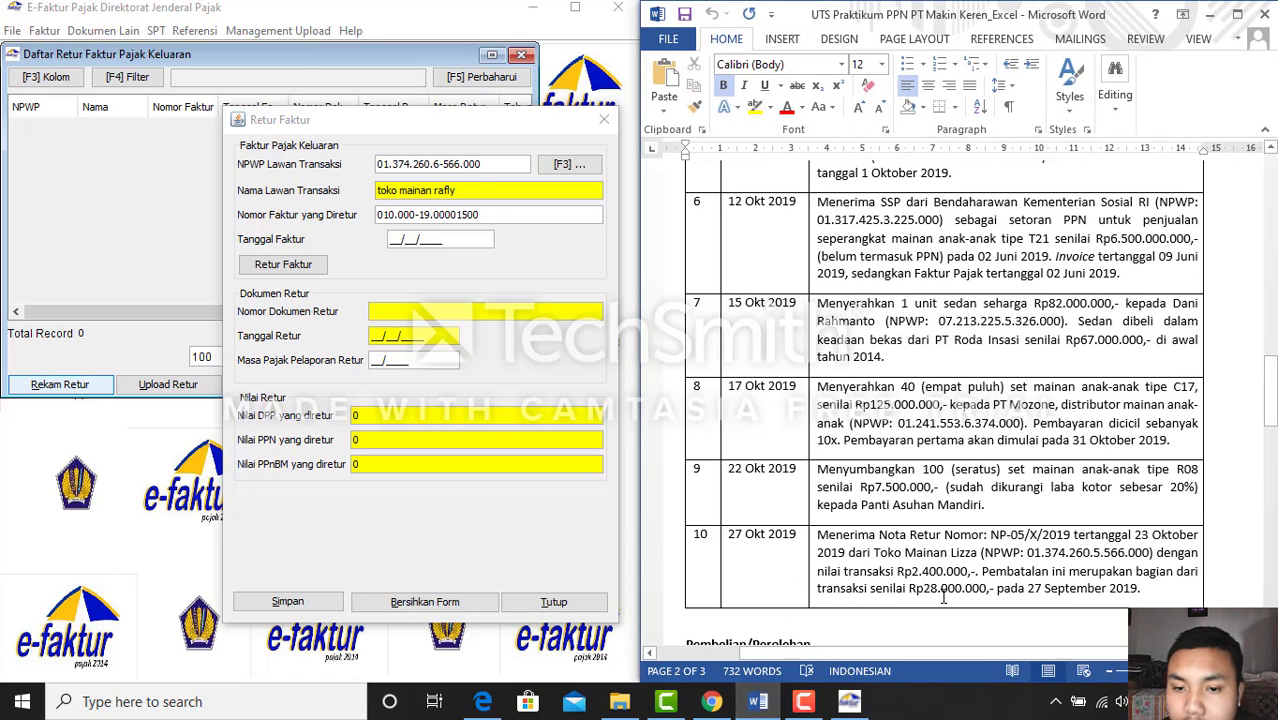
type("`")
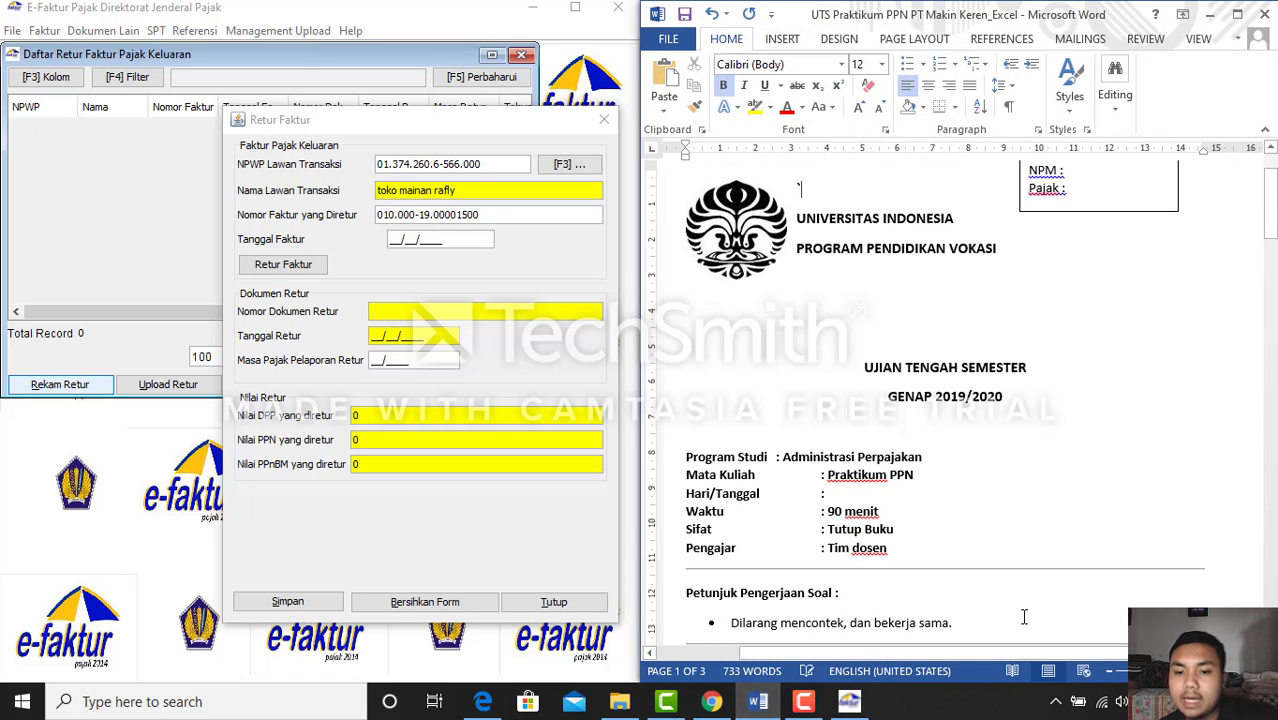
scroll(959, 539, "down", 1)
scroll(959, 539, "down", 12)
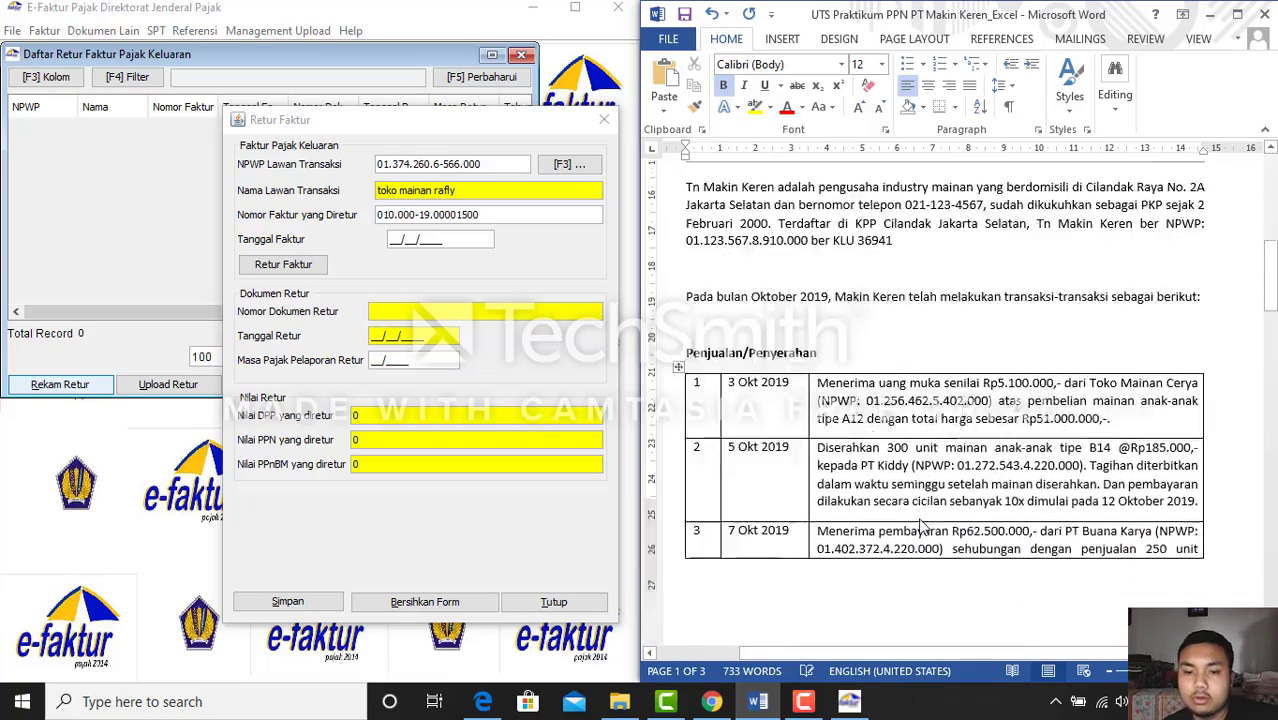
scroll(914, 519, "down", 10)
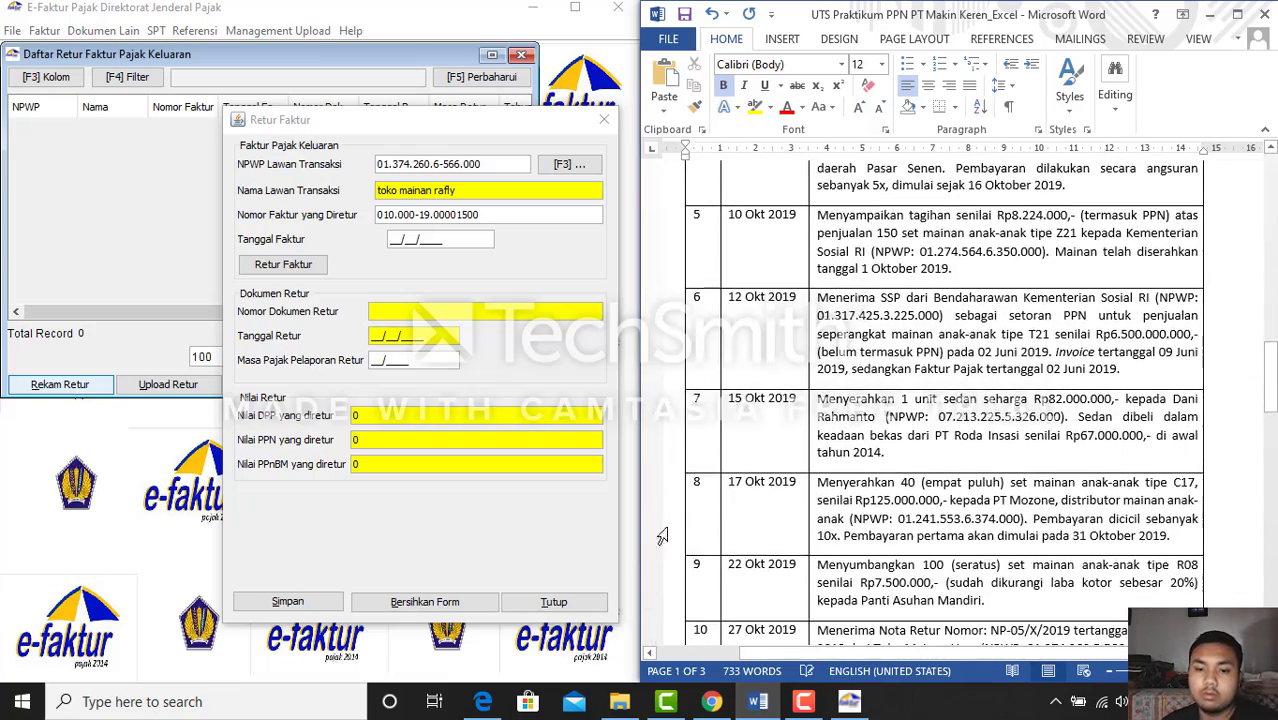
scroll(963, 594, "down", 3)
left_click(391, 240)
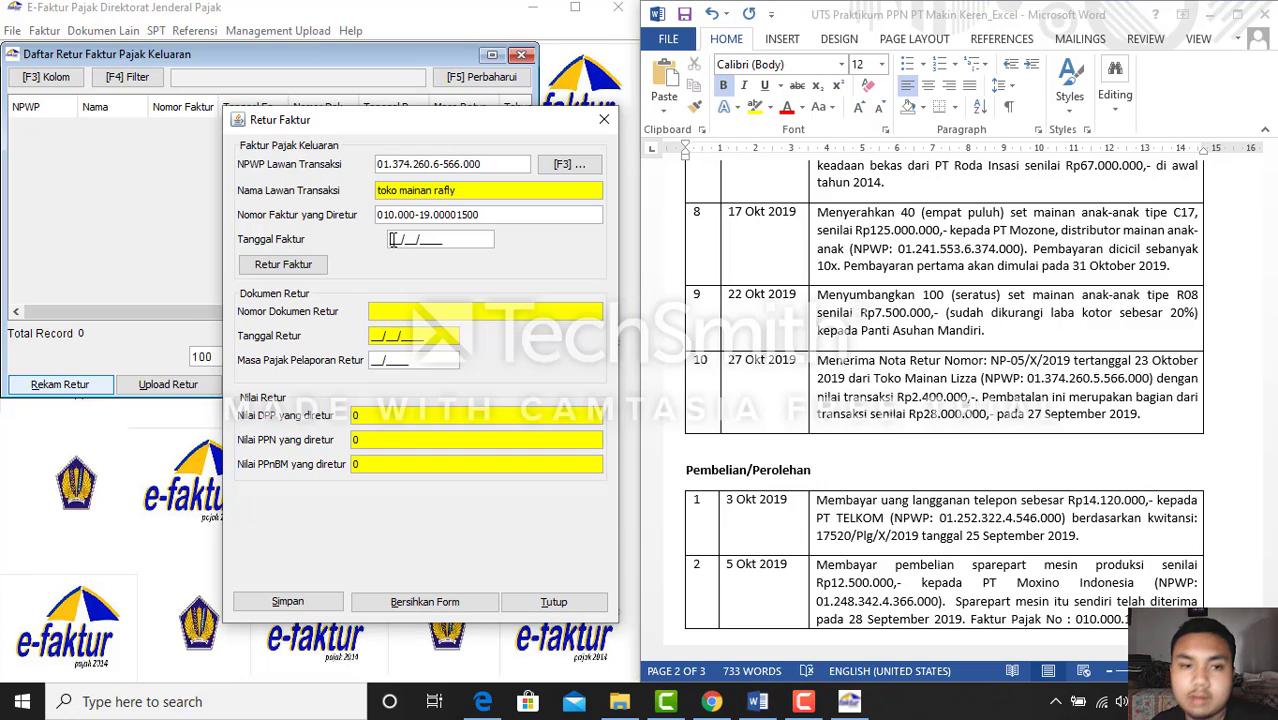
type("27/09/")
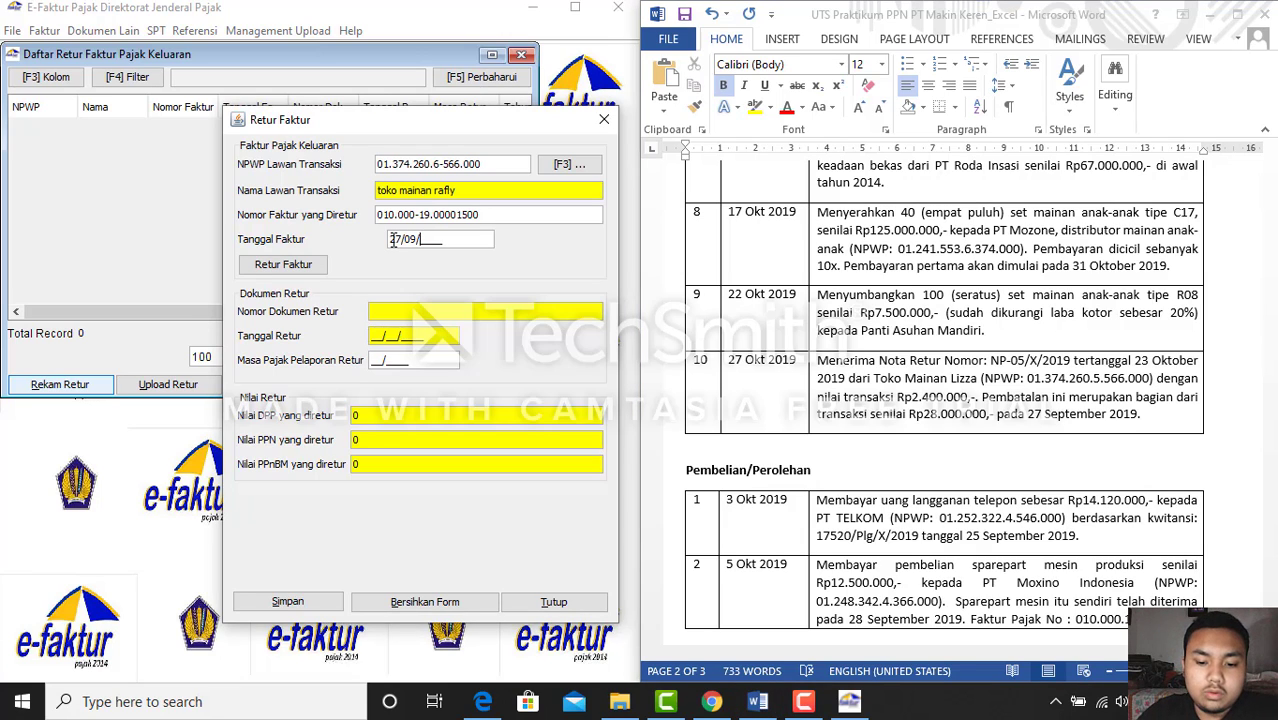
type("2019")
key("Tab")
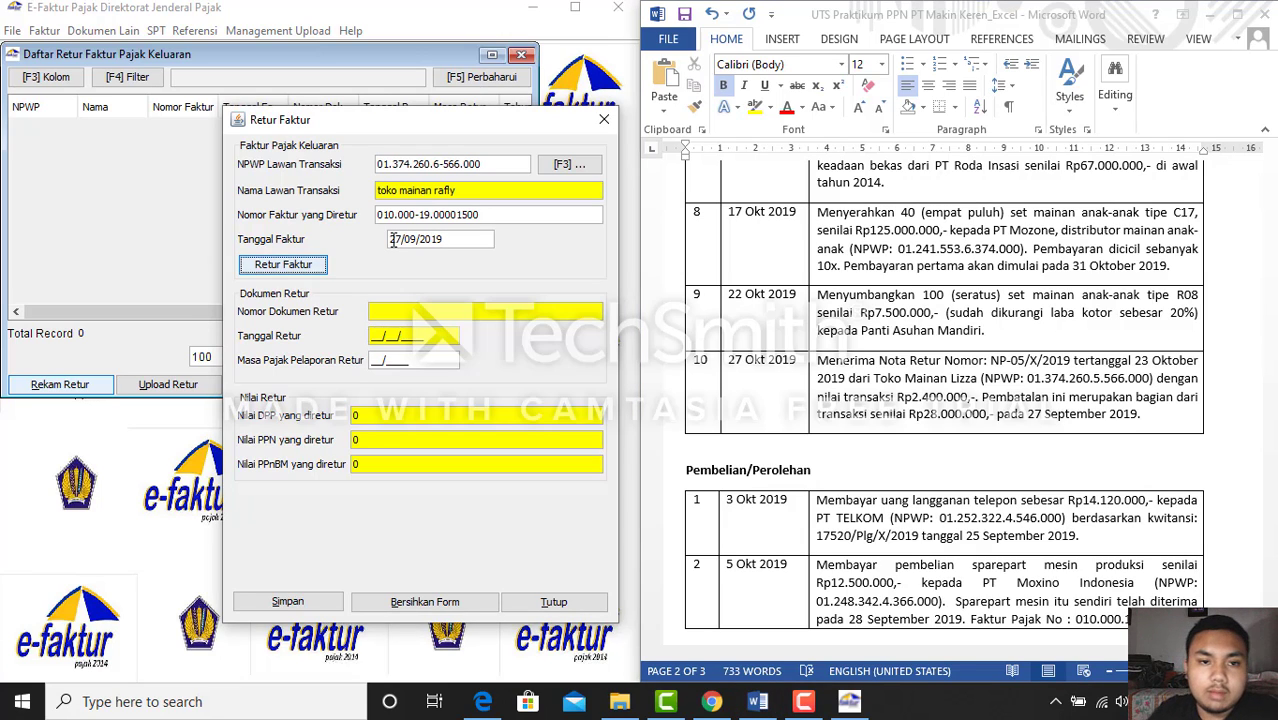
key("space")
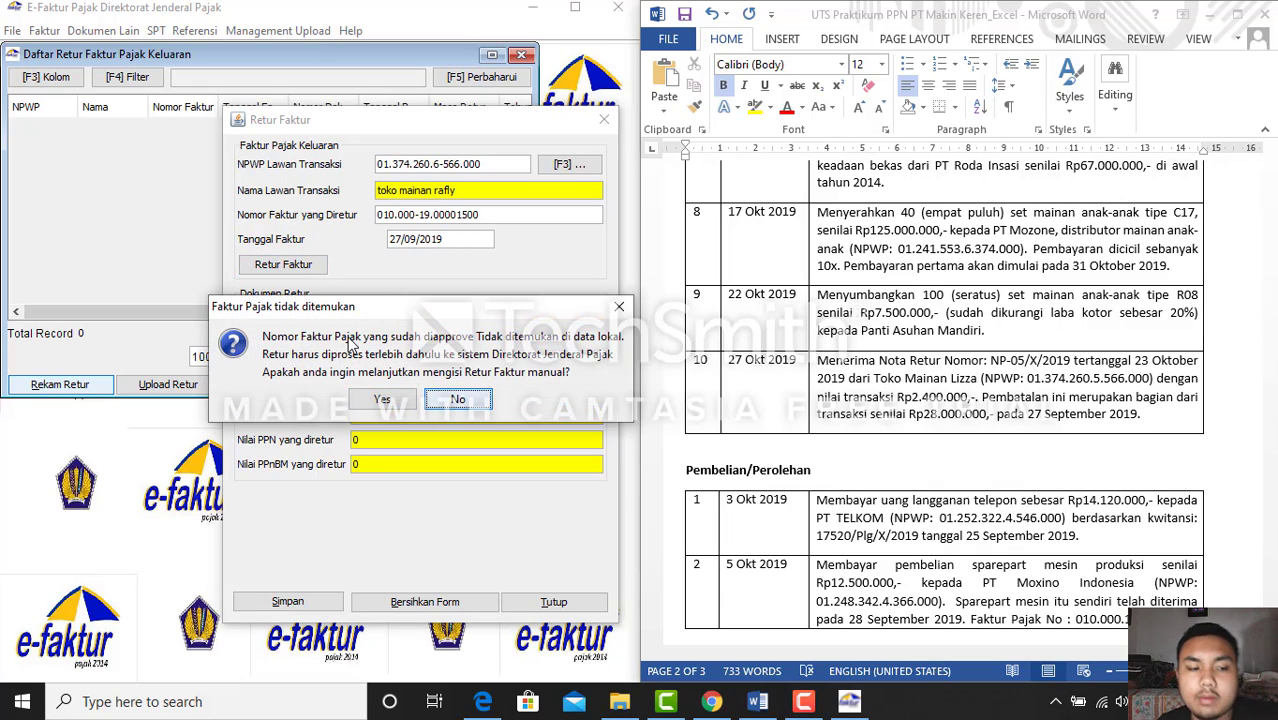
left_click(390, 396)
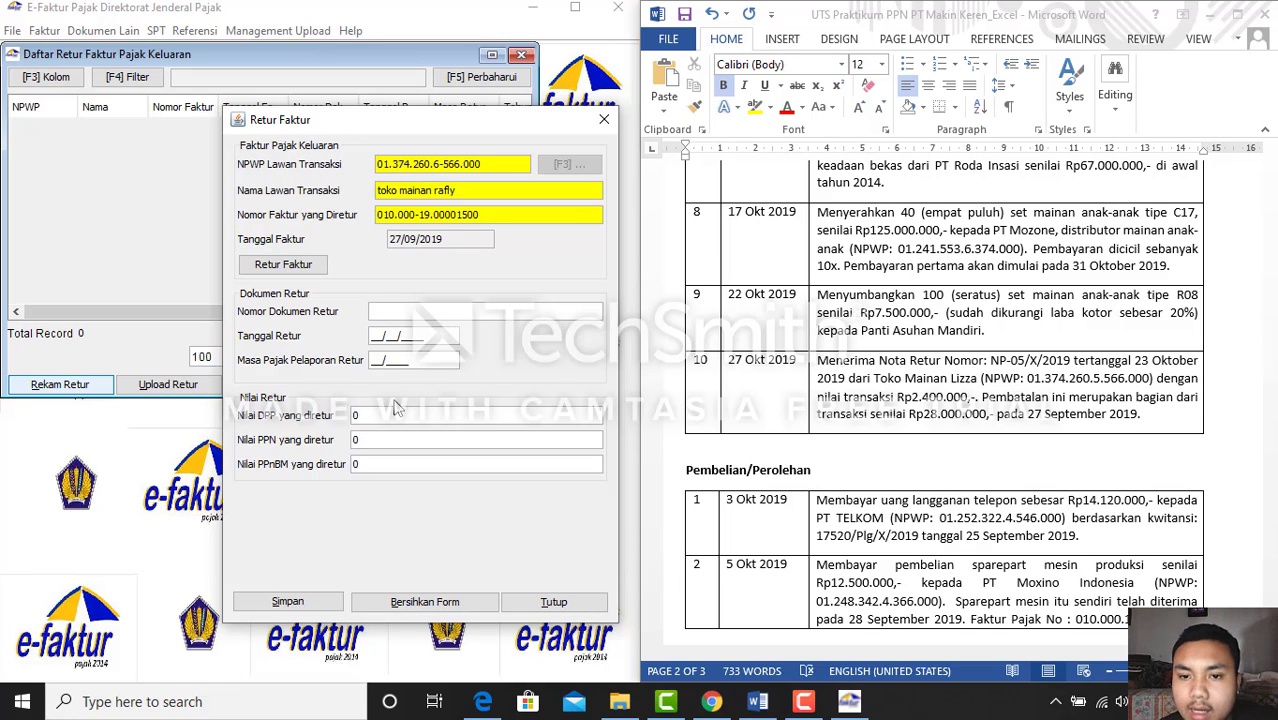
Complete return document NP-05?X/2019 with return date 23/10/2019 and reporting period 10/2019
type("n")
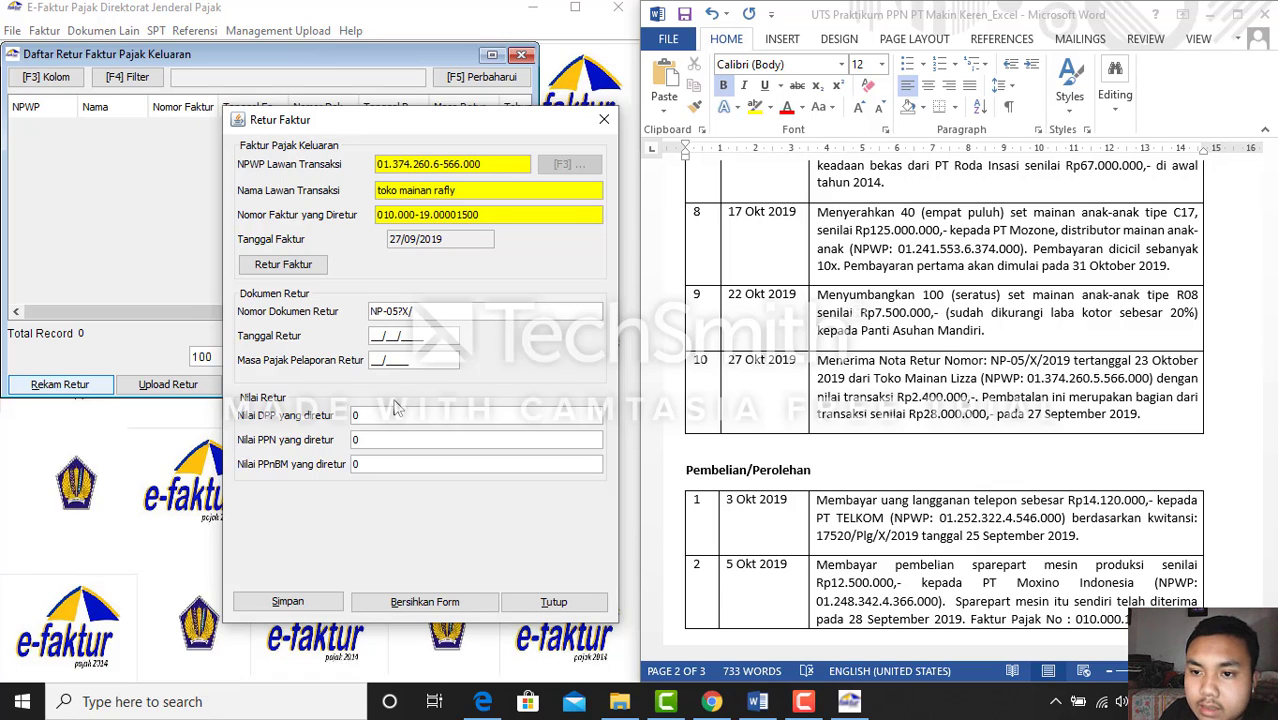
type("19")
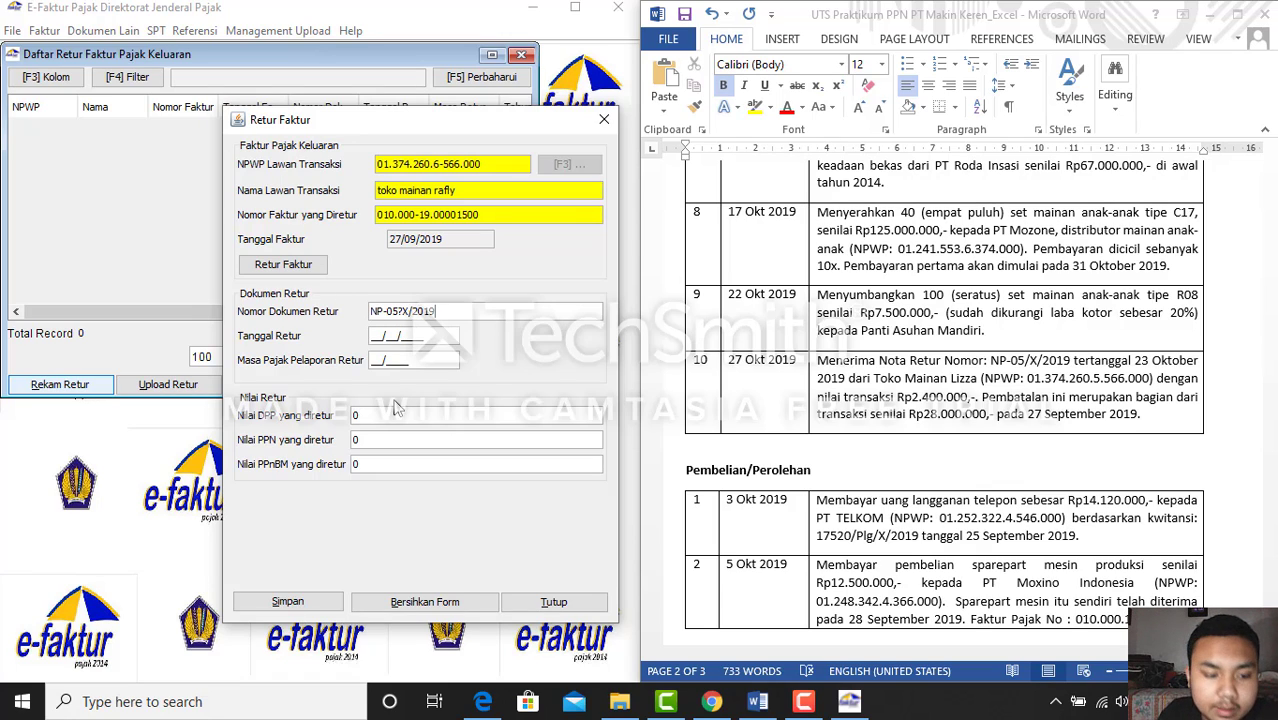
left_click(378, 338)
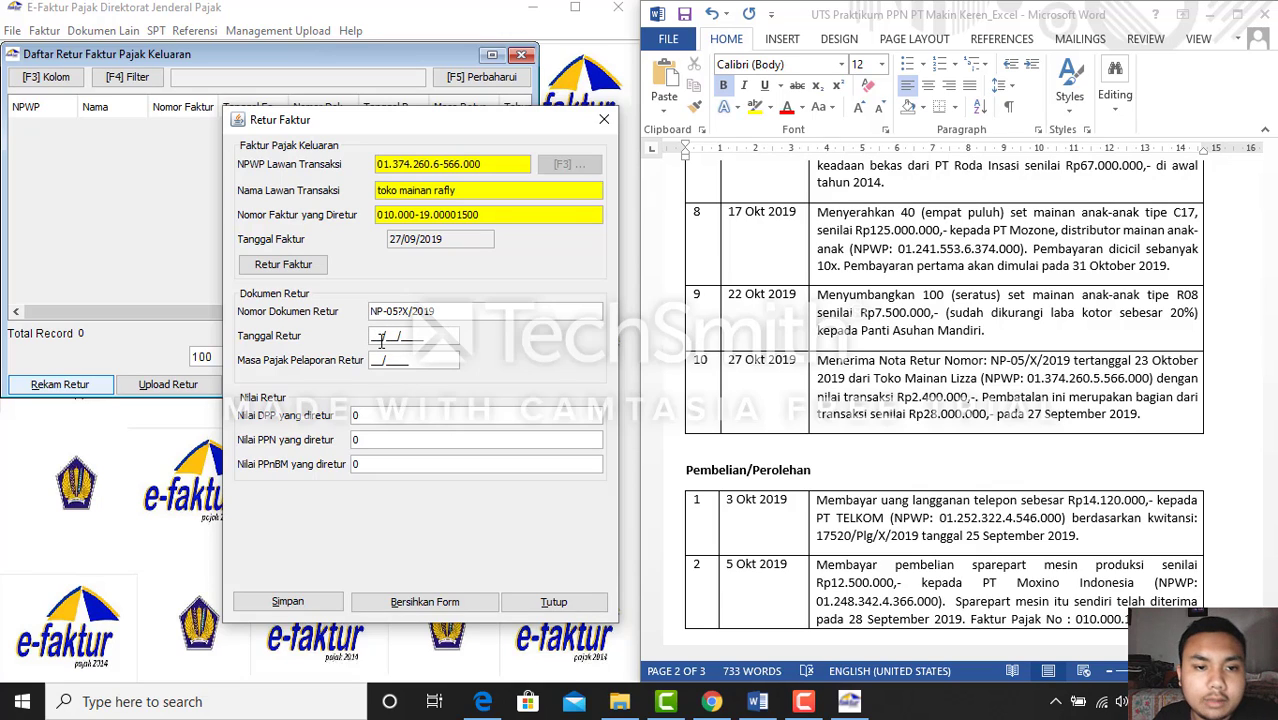
type("23/10/2019")
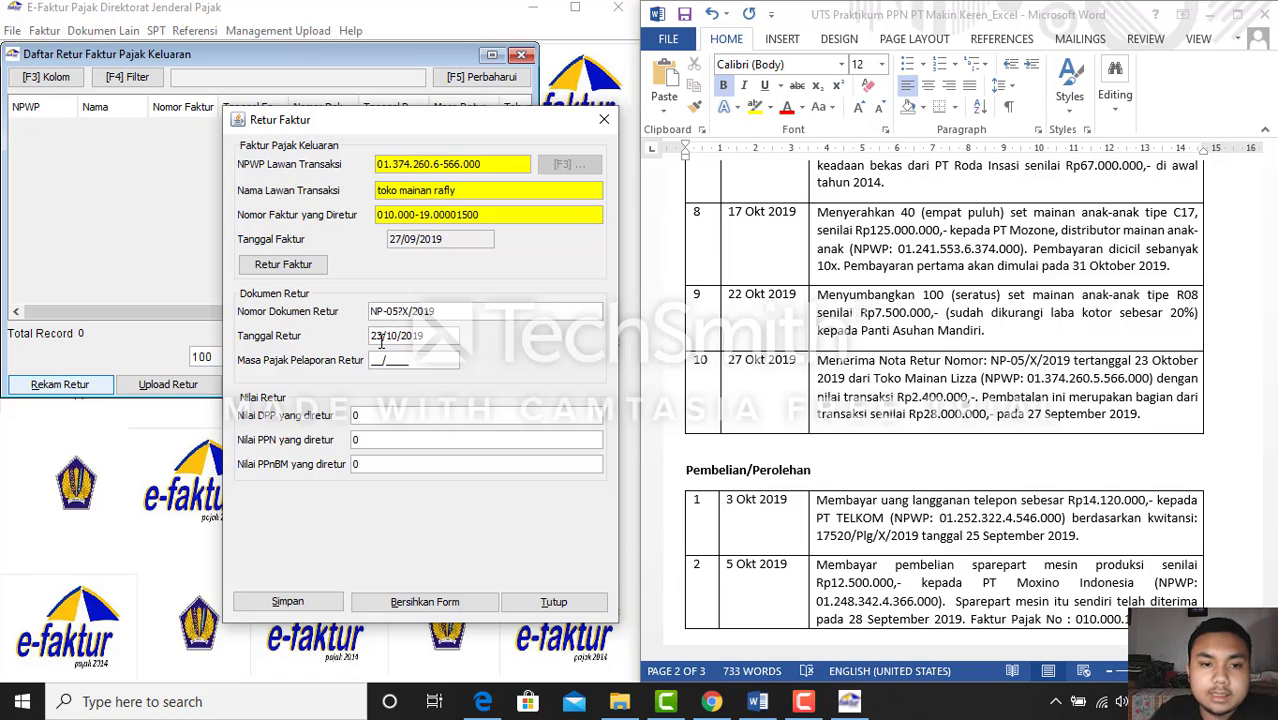
left_click(371, 363)
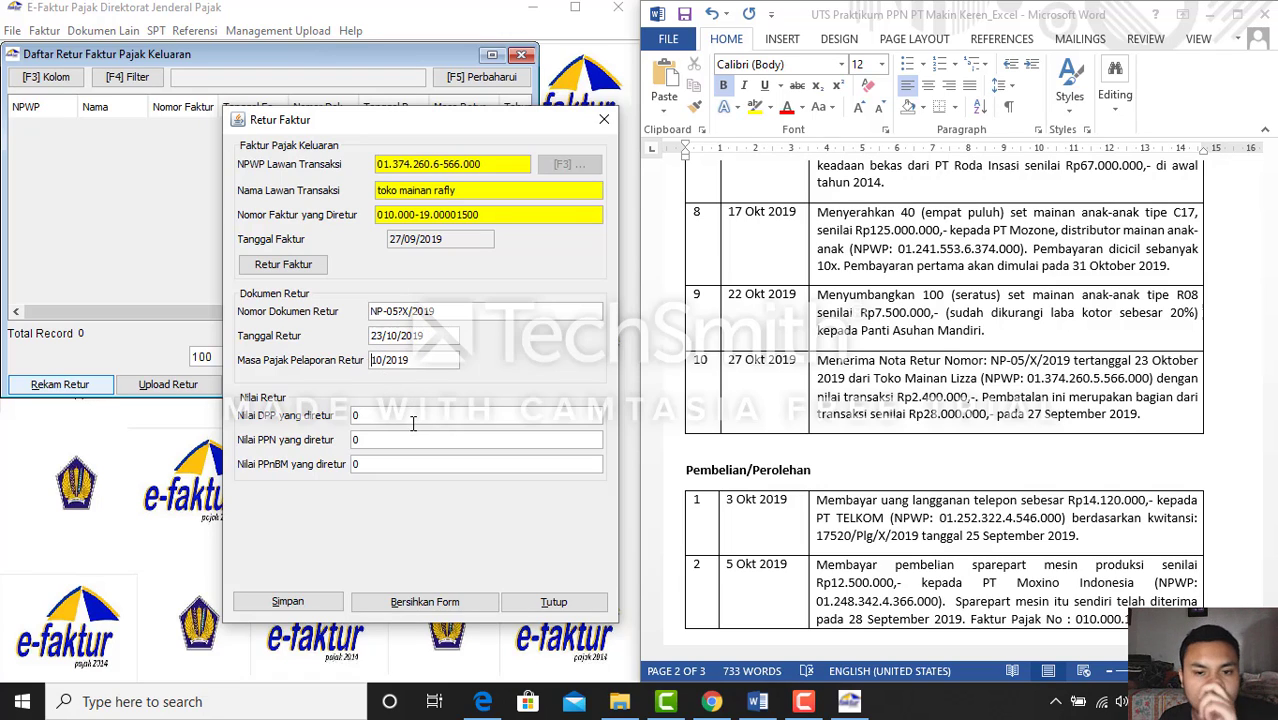
left_click(756, 703)
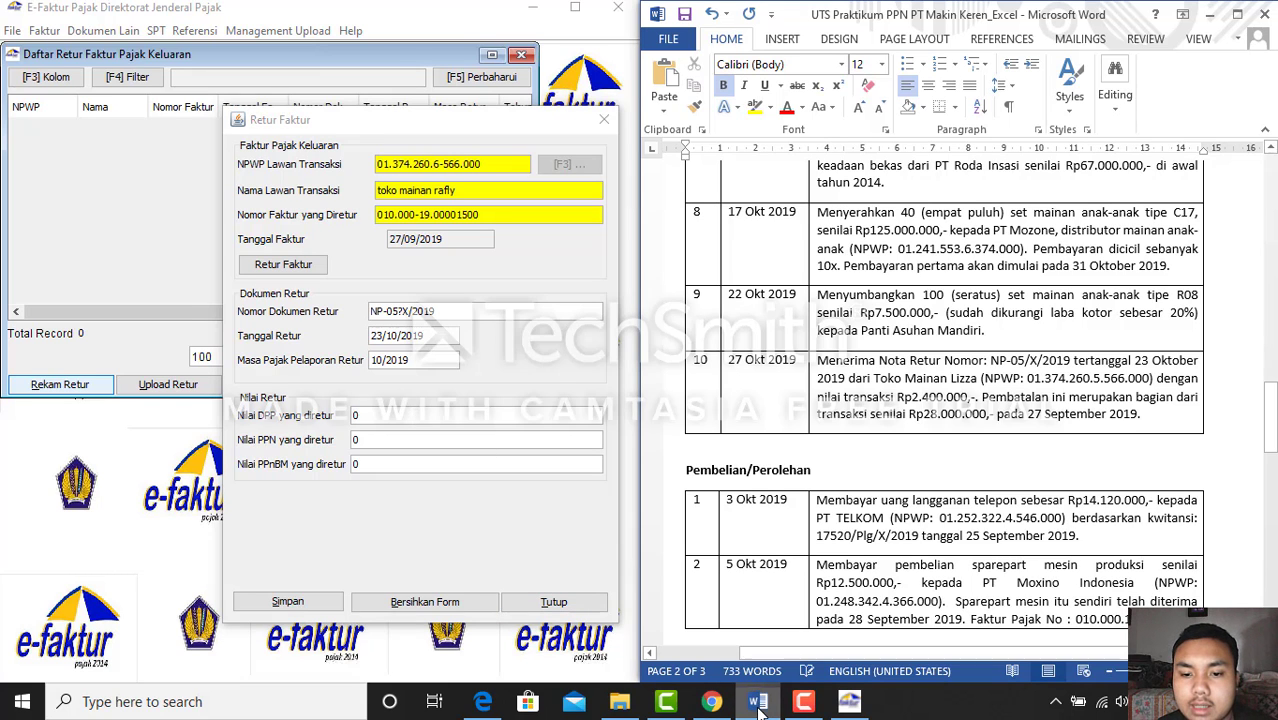
Enter returned DPP 2400000 (PPN 240.000), save the return, and decline recording another
left_click(756, 703)
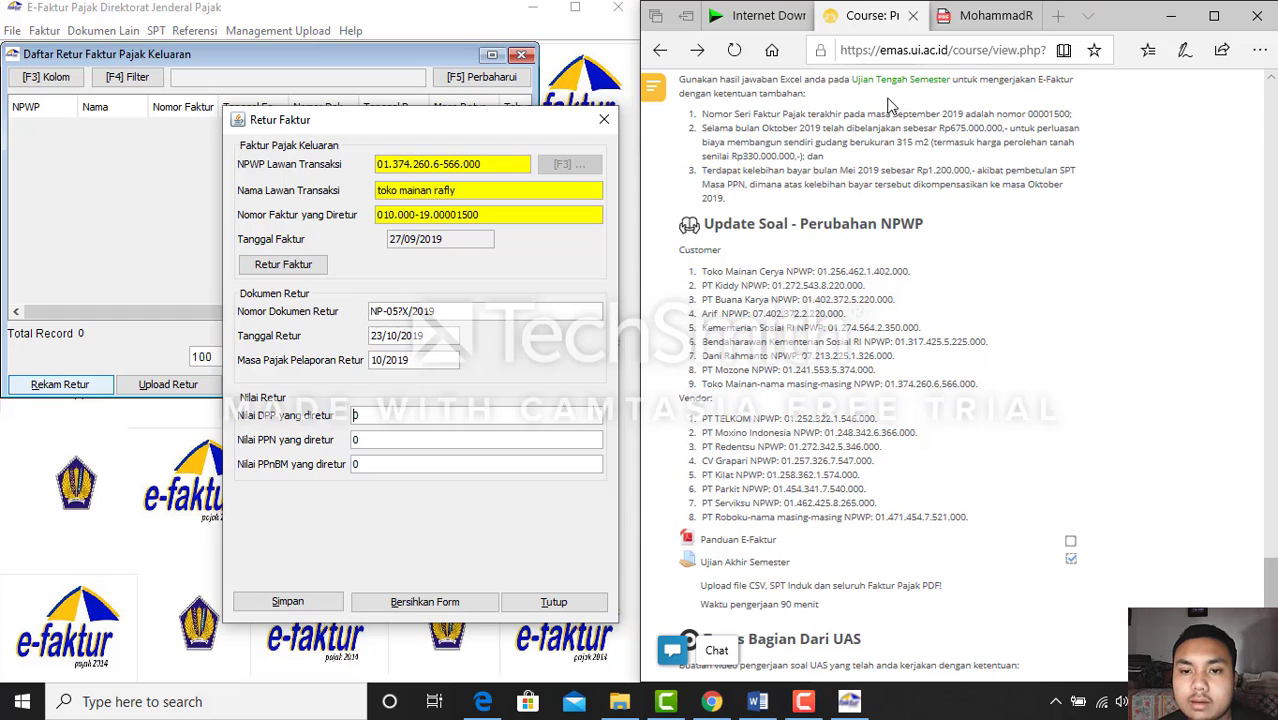
left_click(985, 16)
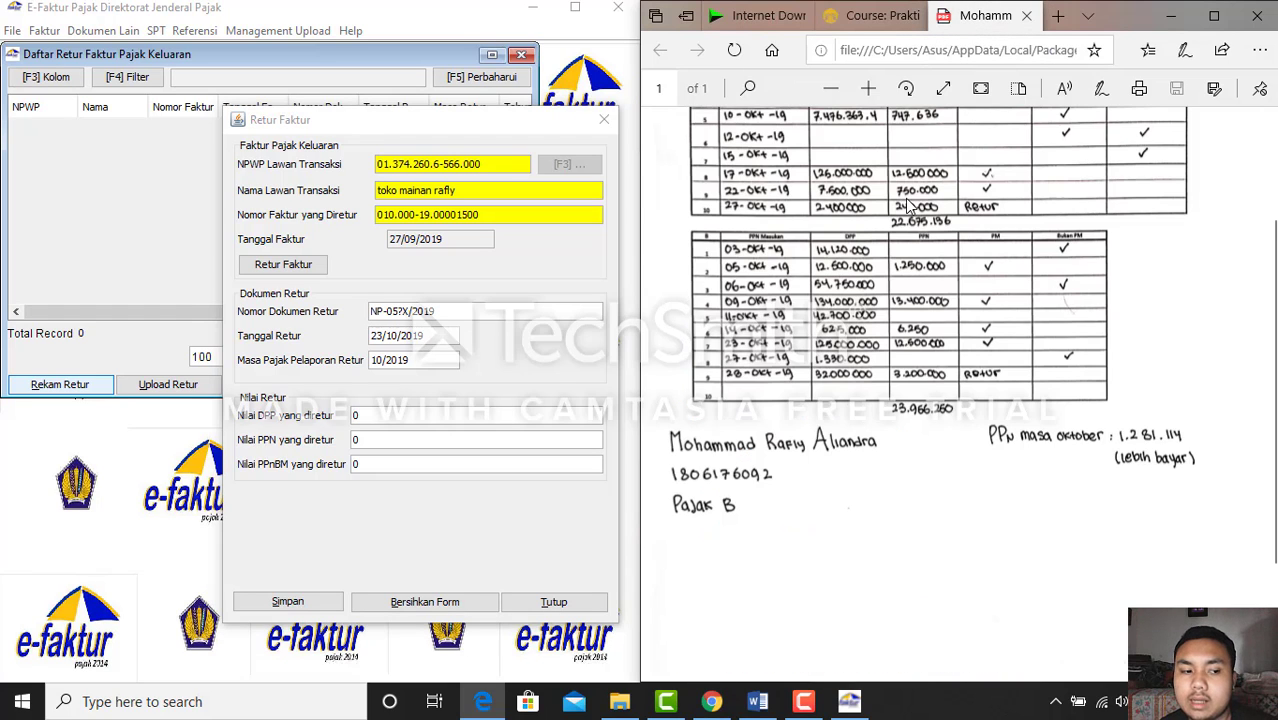
left_click(492, 414)
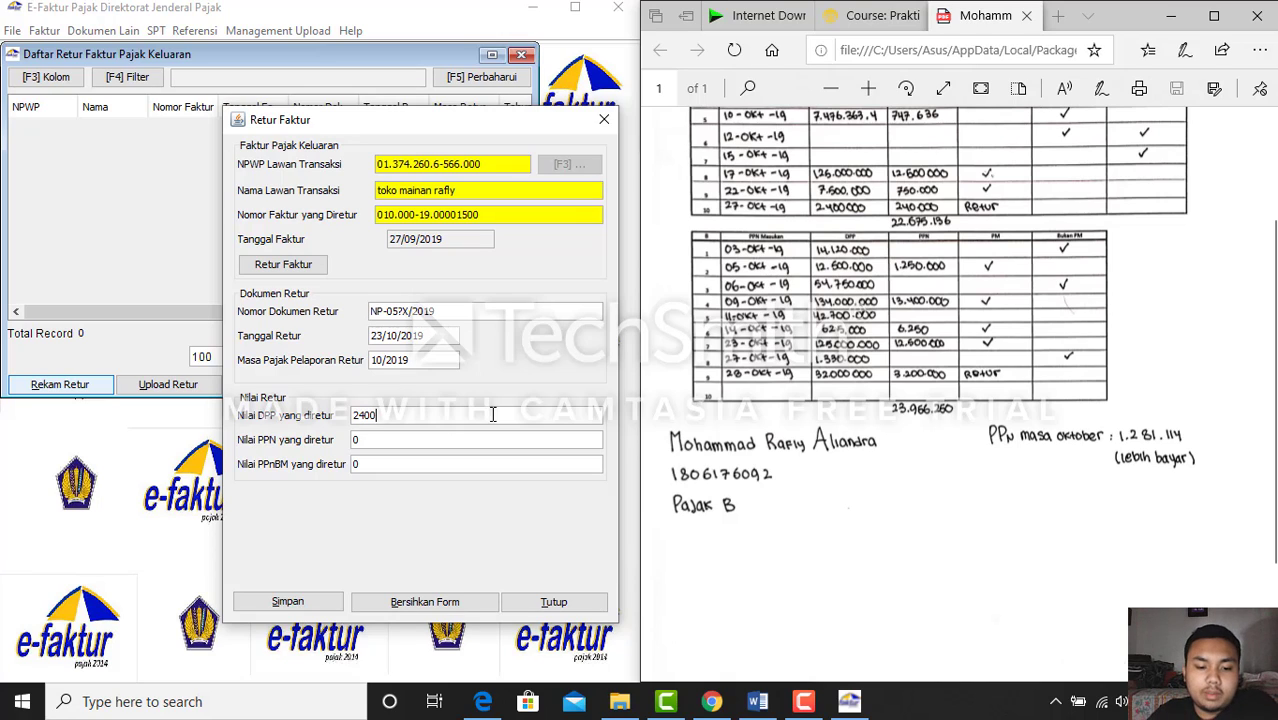
type("2400000")
key("Tab")
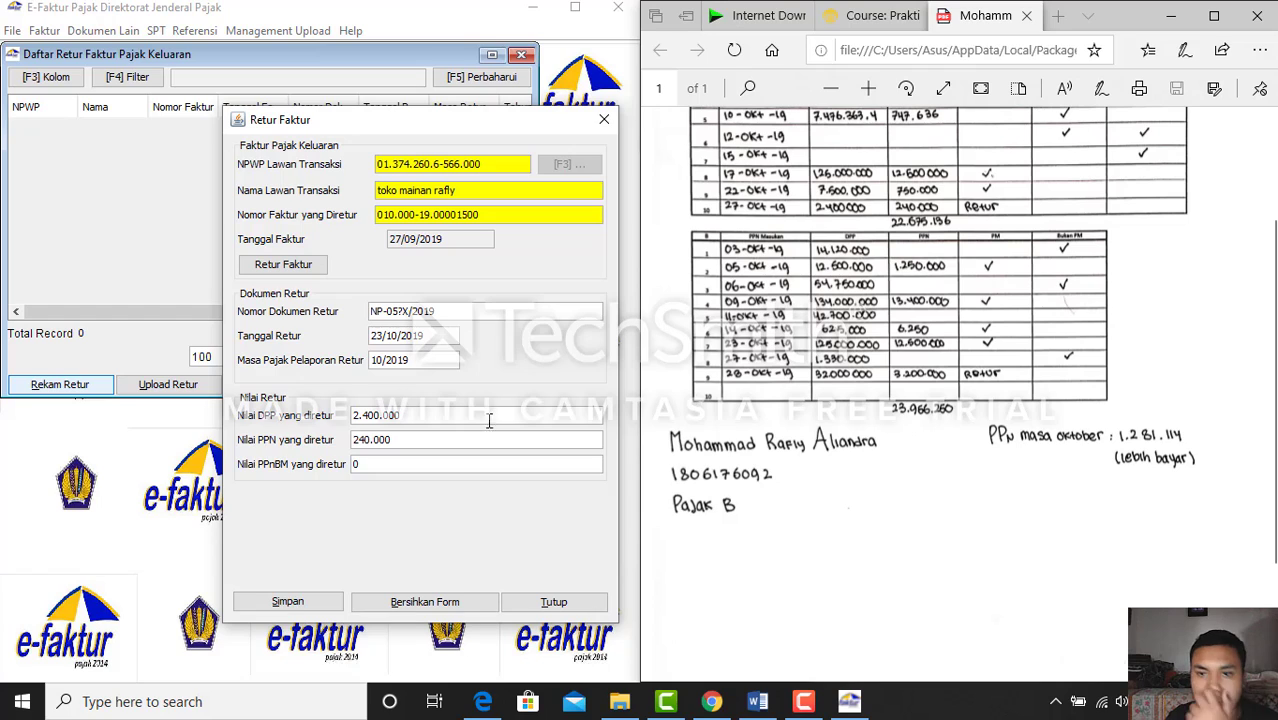
left_click(292, 604)
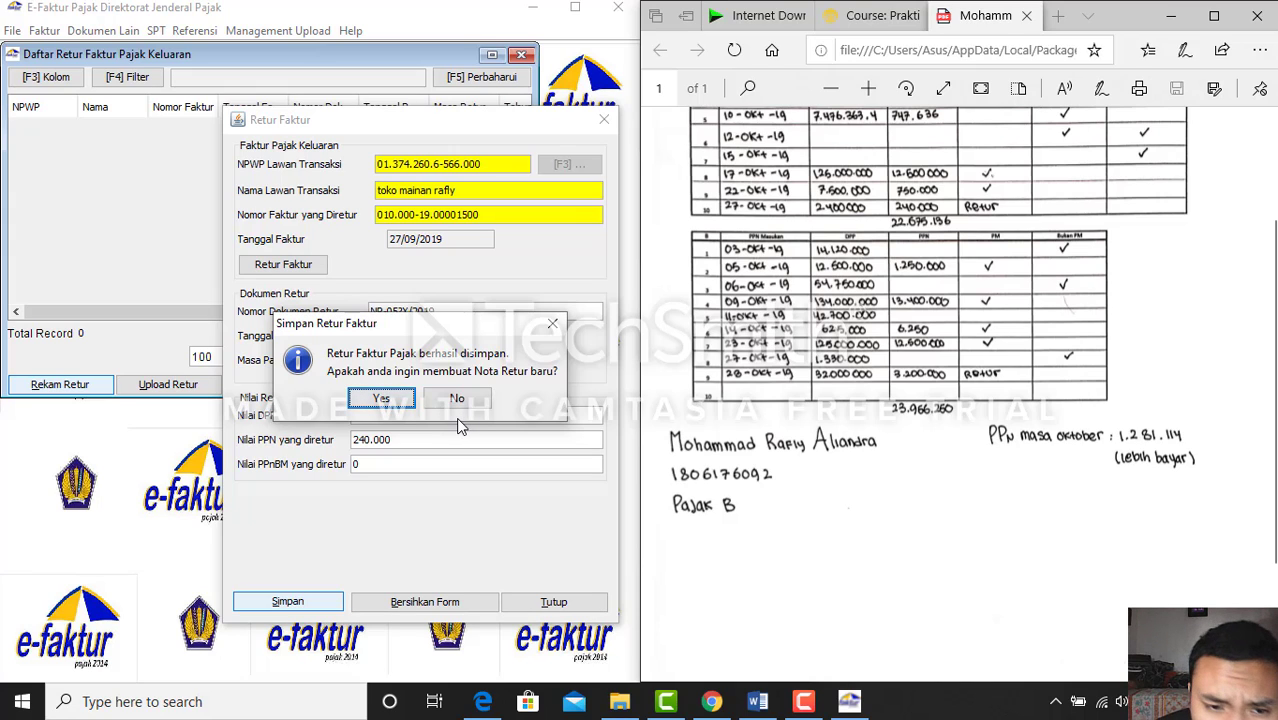
left_click(473, 406)
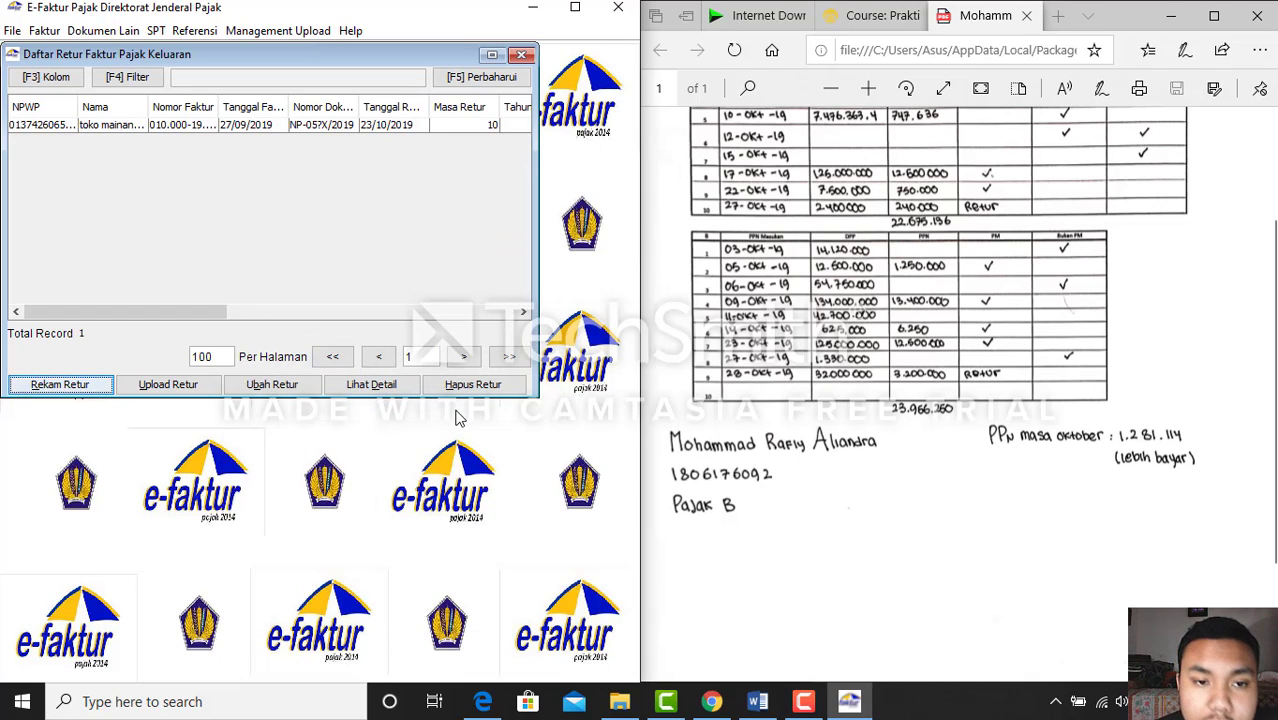
Close the returns list and start a new input tax invoice from Faktur > Pajak Masukan > Administrasi Faktur
left_click(521, 55)
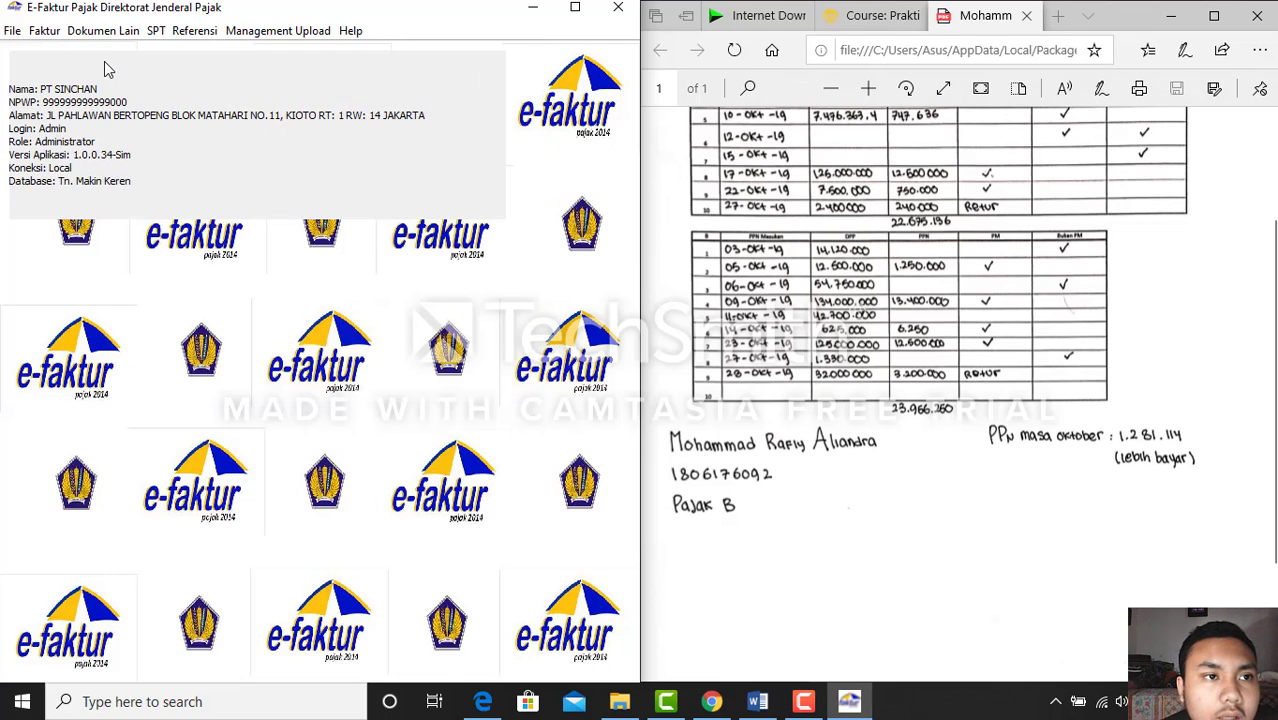
scroll(777, 357, "down", 3)
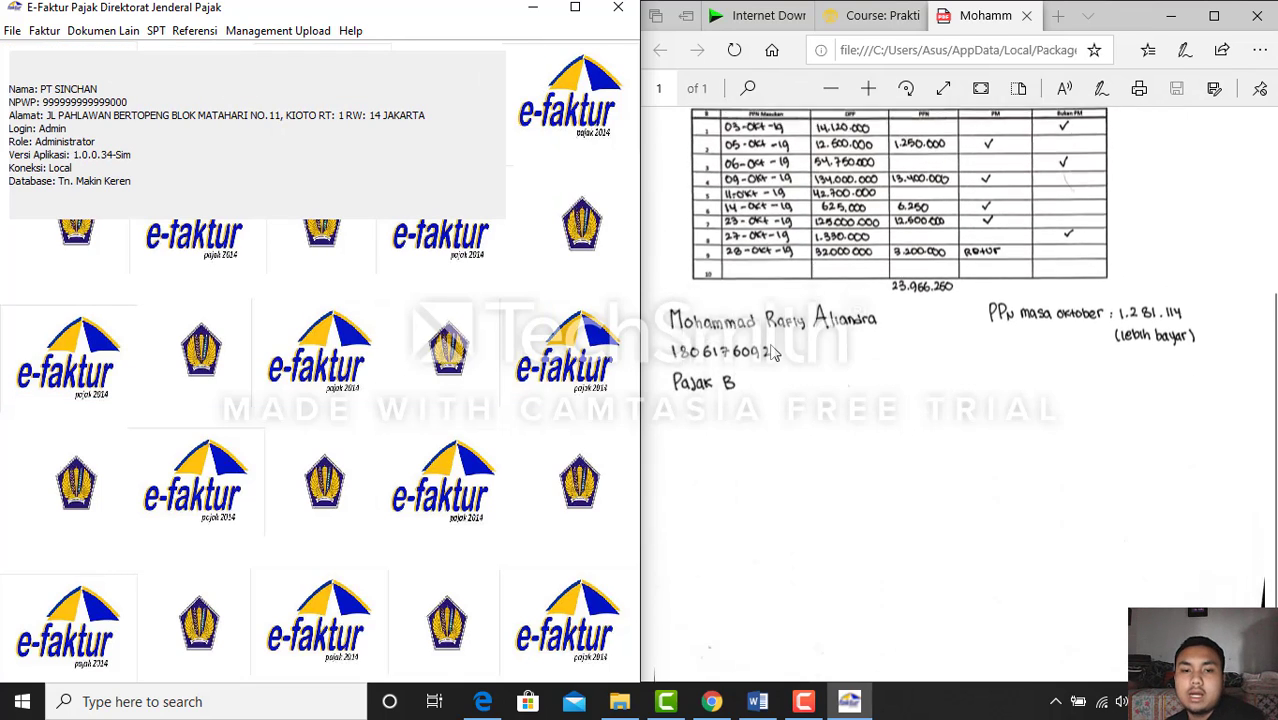
scroll(777, 357, "down", 1)
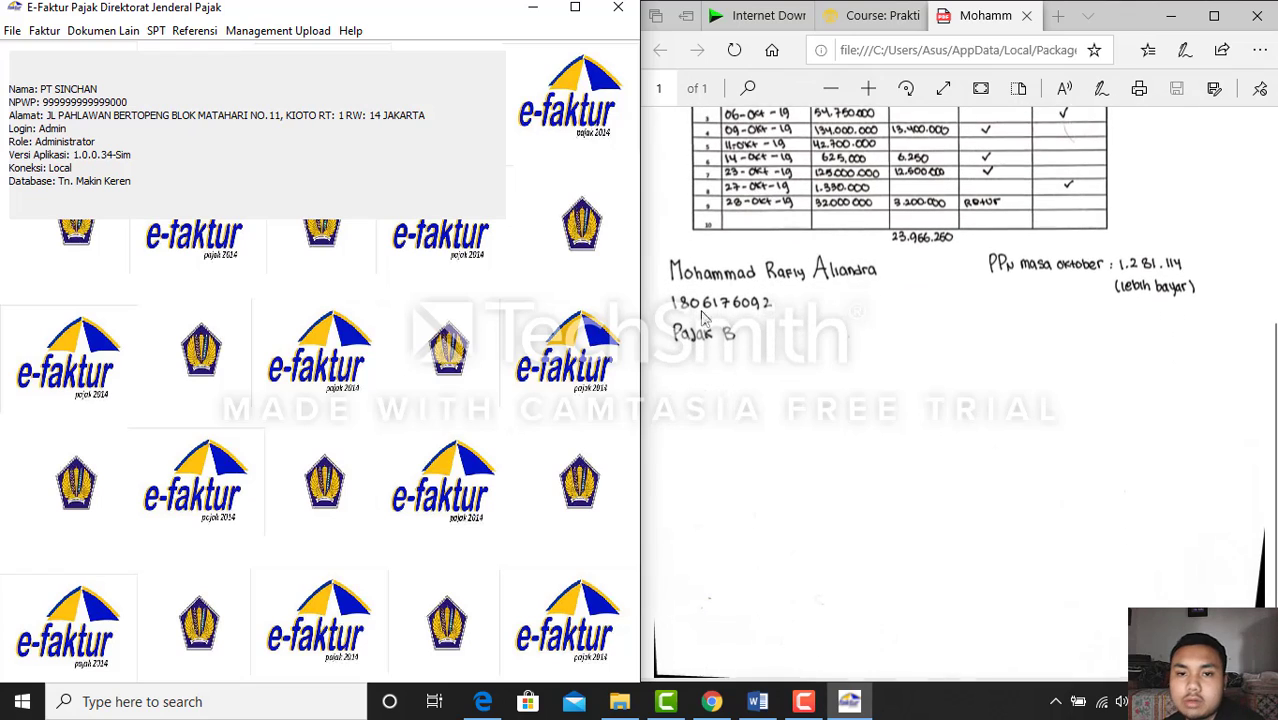
left_click(44, 32)
mouse_move(101, 74)
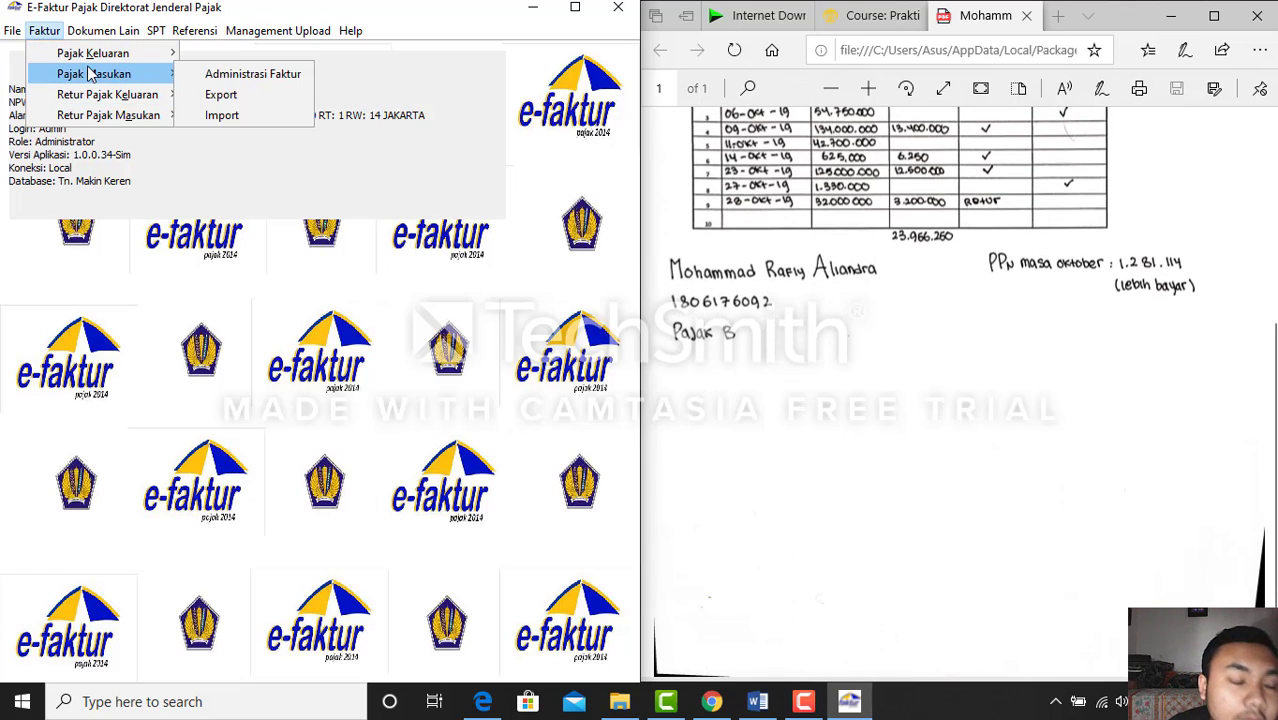
left_click(200, 75)
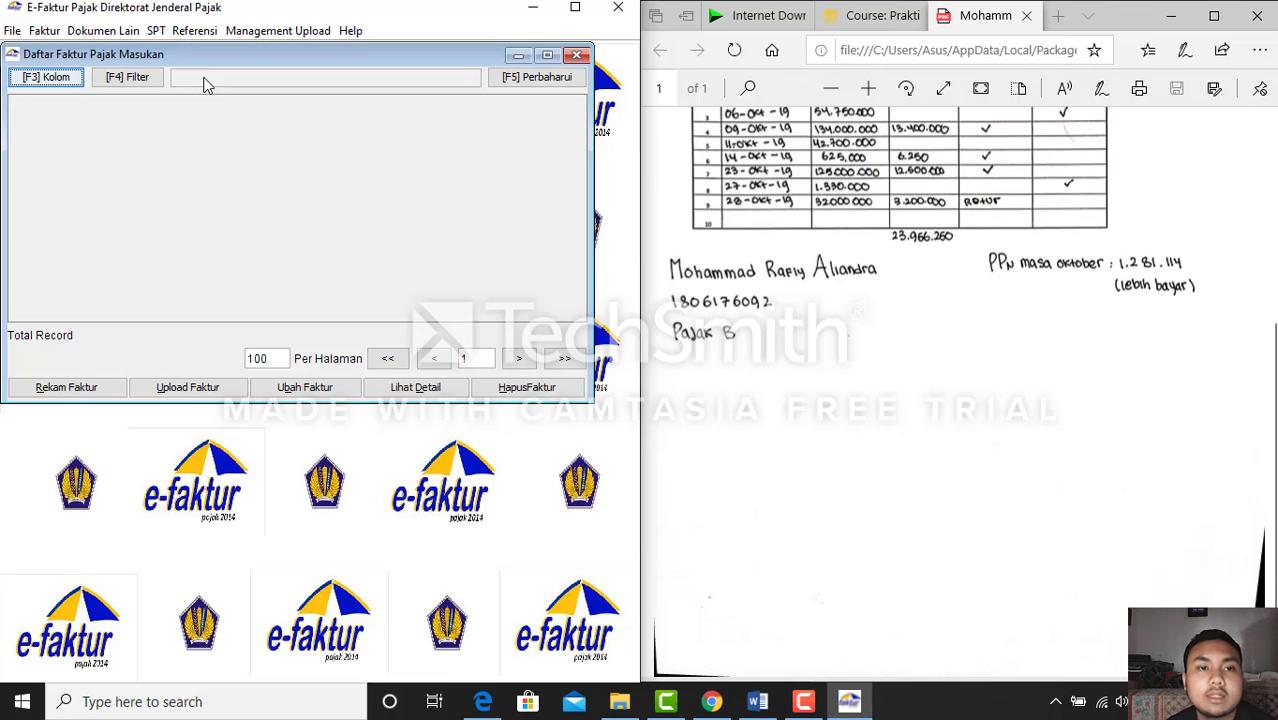
left_click(98, 388)
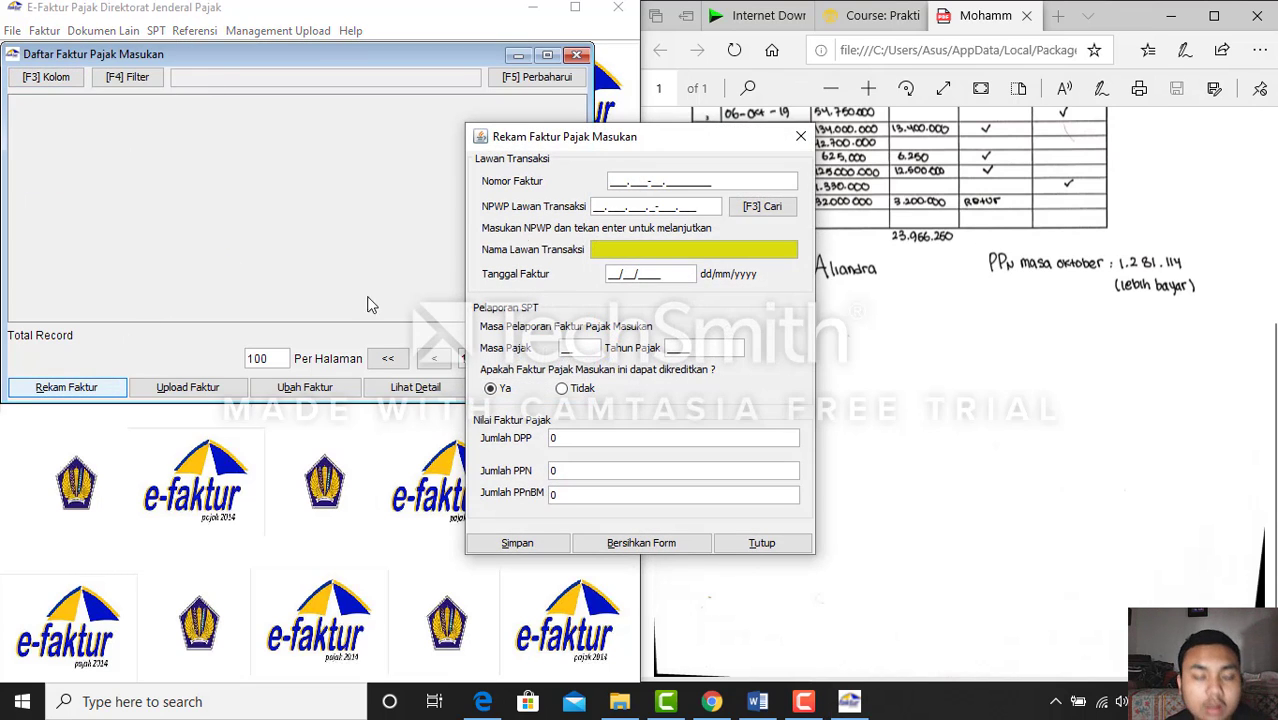
left_click_drag(571, 143, 328, 177)
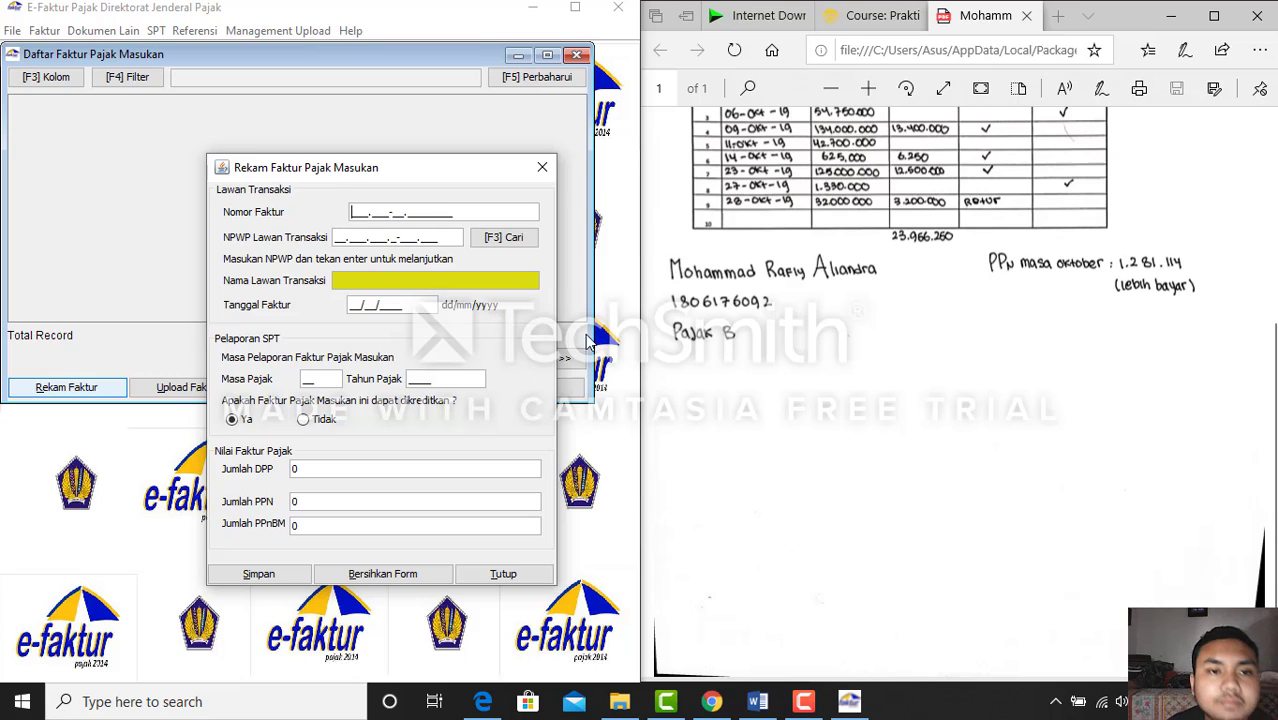
Scroll the Word case document to the Pembelian/Perolehan purchase table
scroll(866, 308, "up", 3)
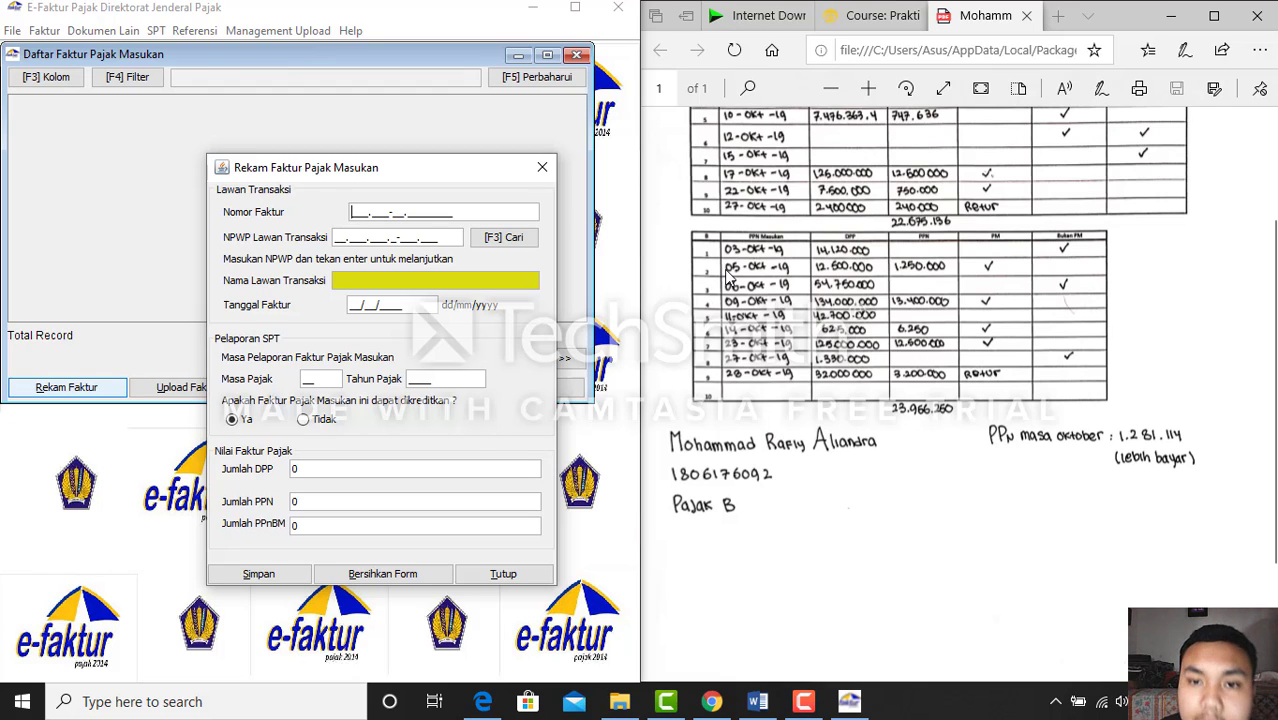
left_click(757, 701)
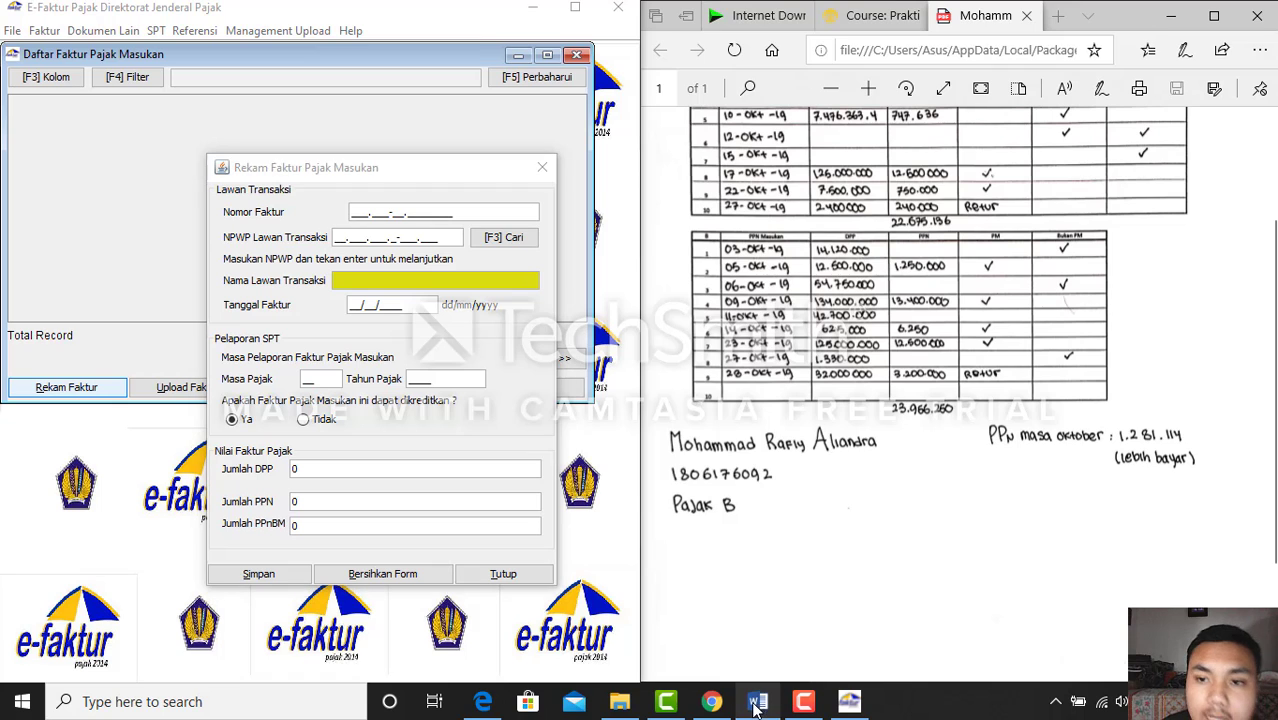
scroll(895, 500, "down", 4)
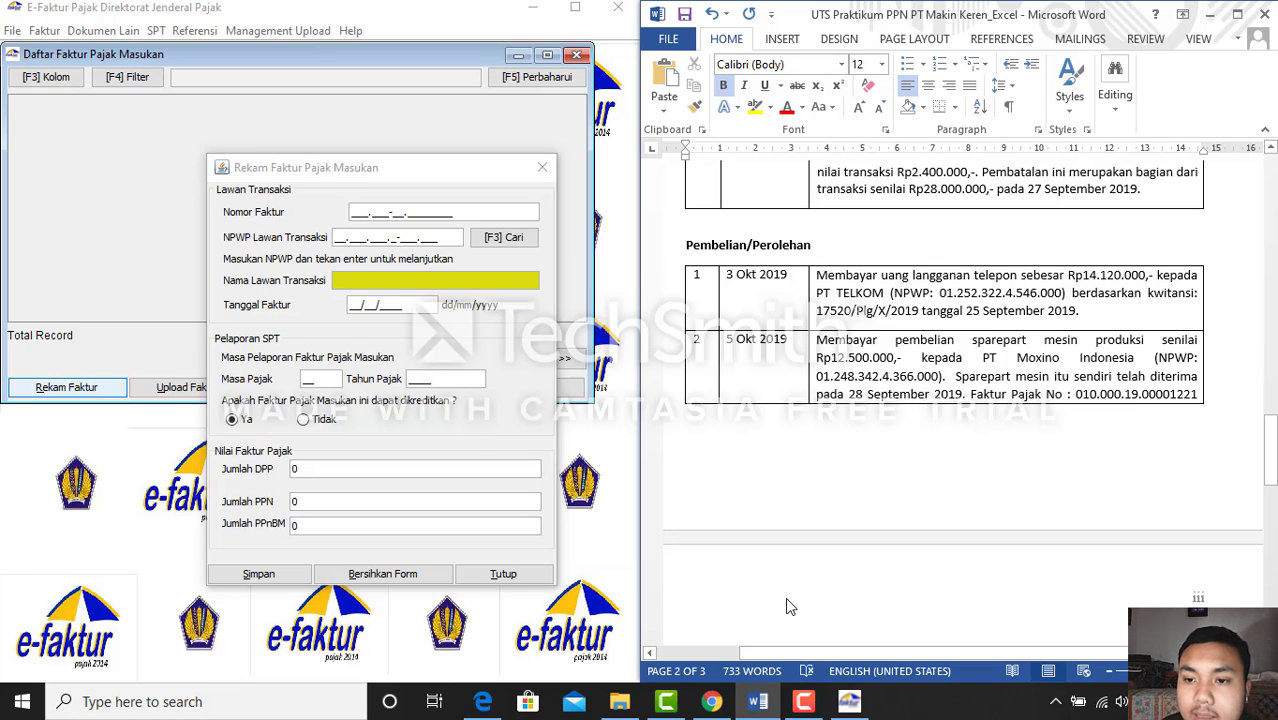
Enter input invoice number 010.000-19.00001221
left_click(353, 212)
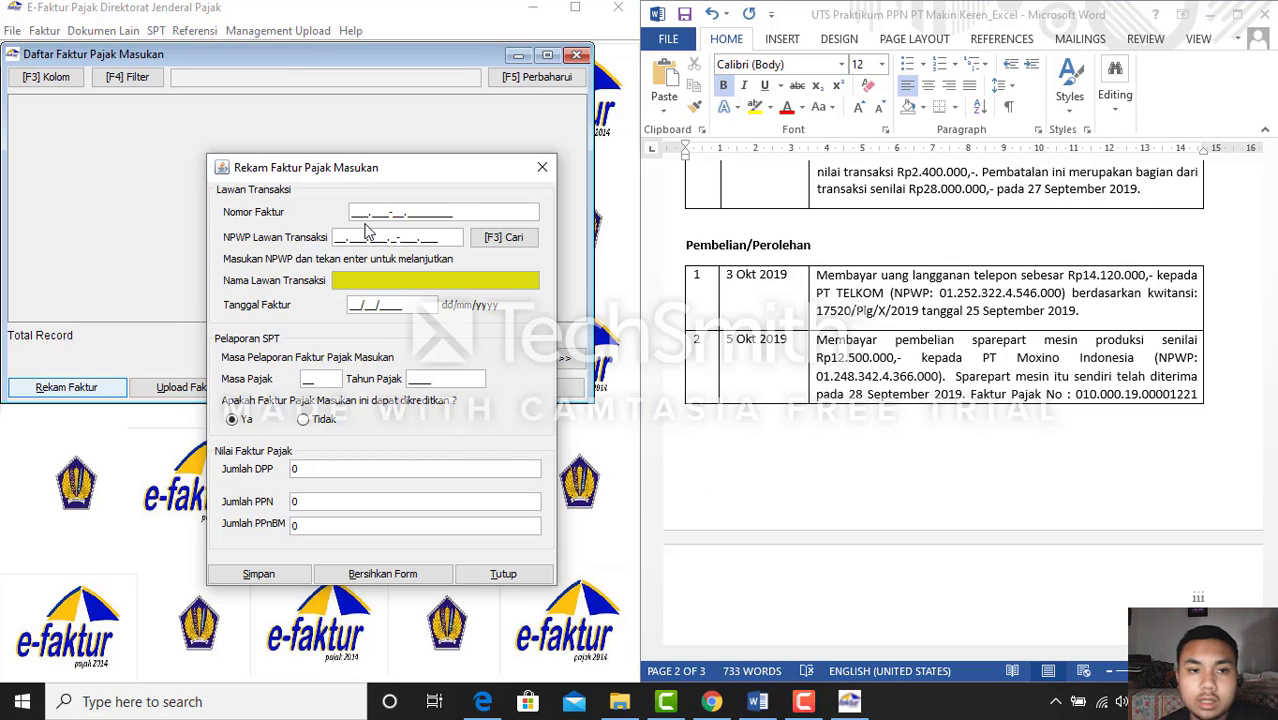
type("010.0")
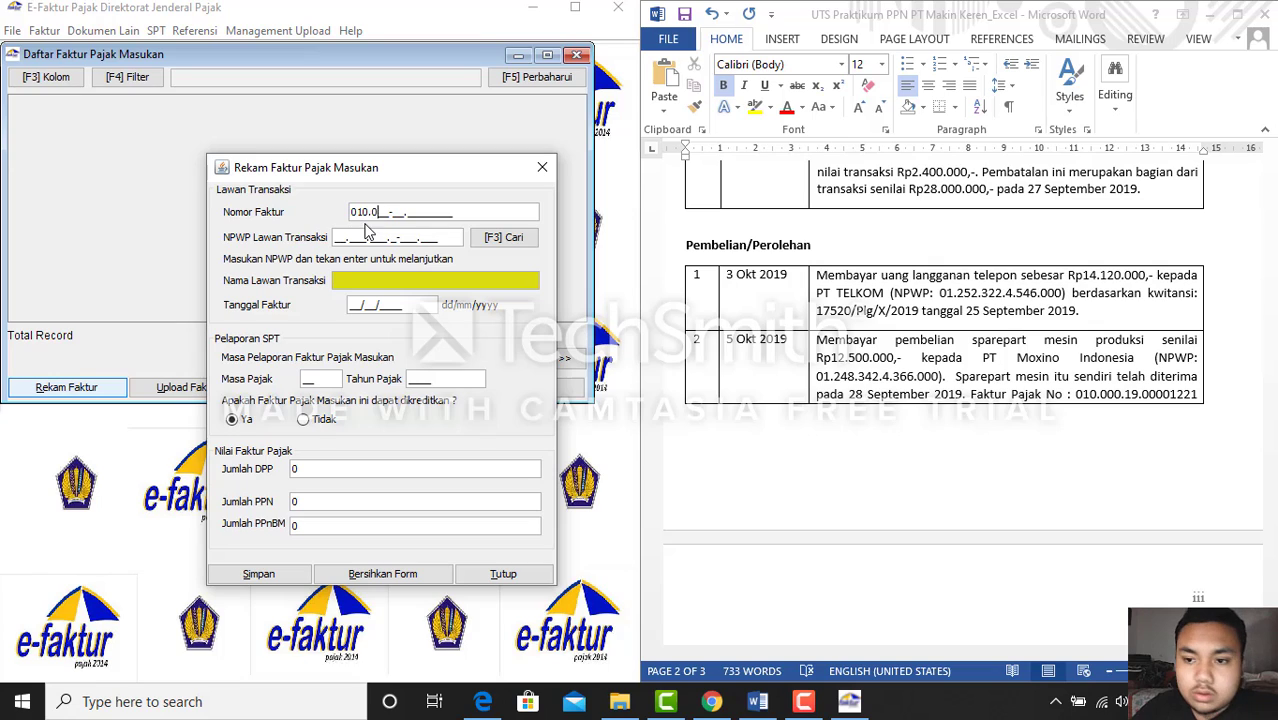
type("00-19.")
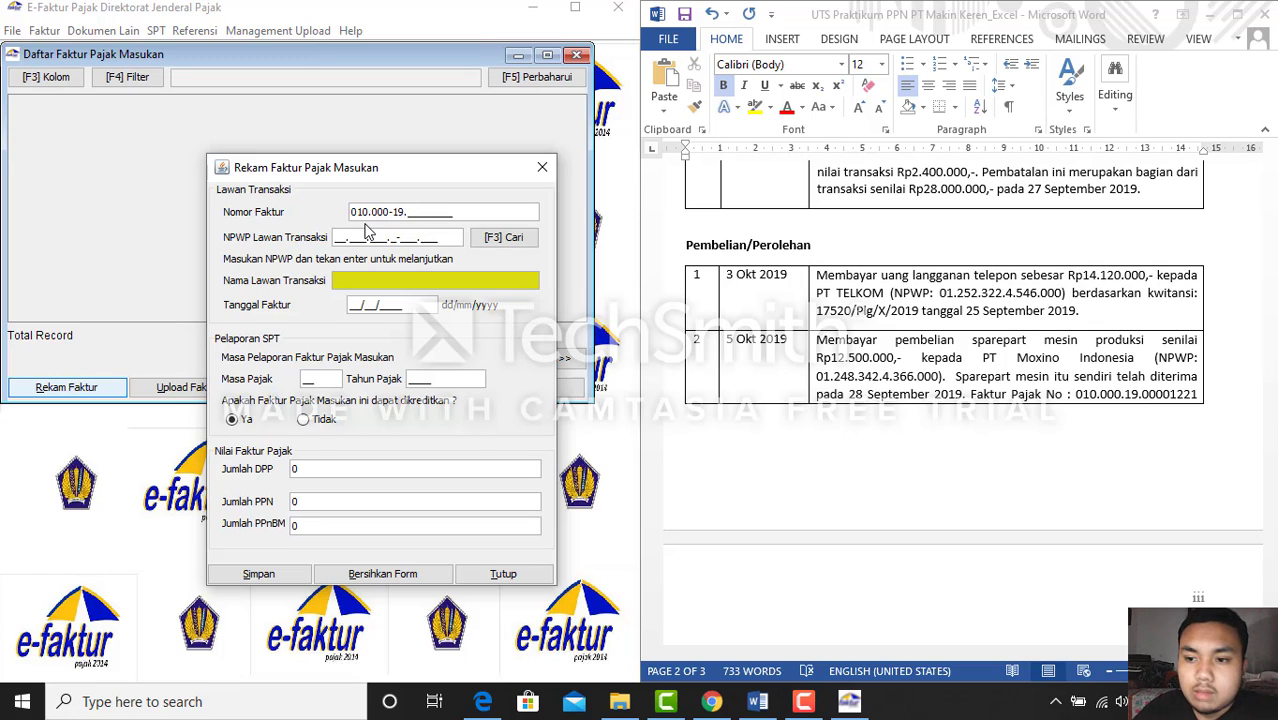
type("00001221")
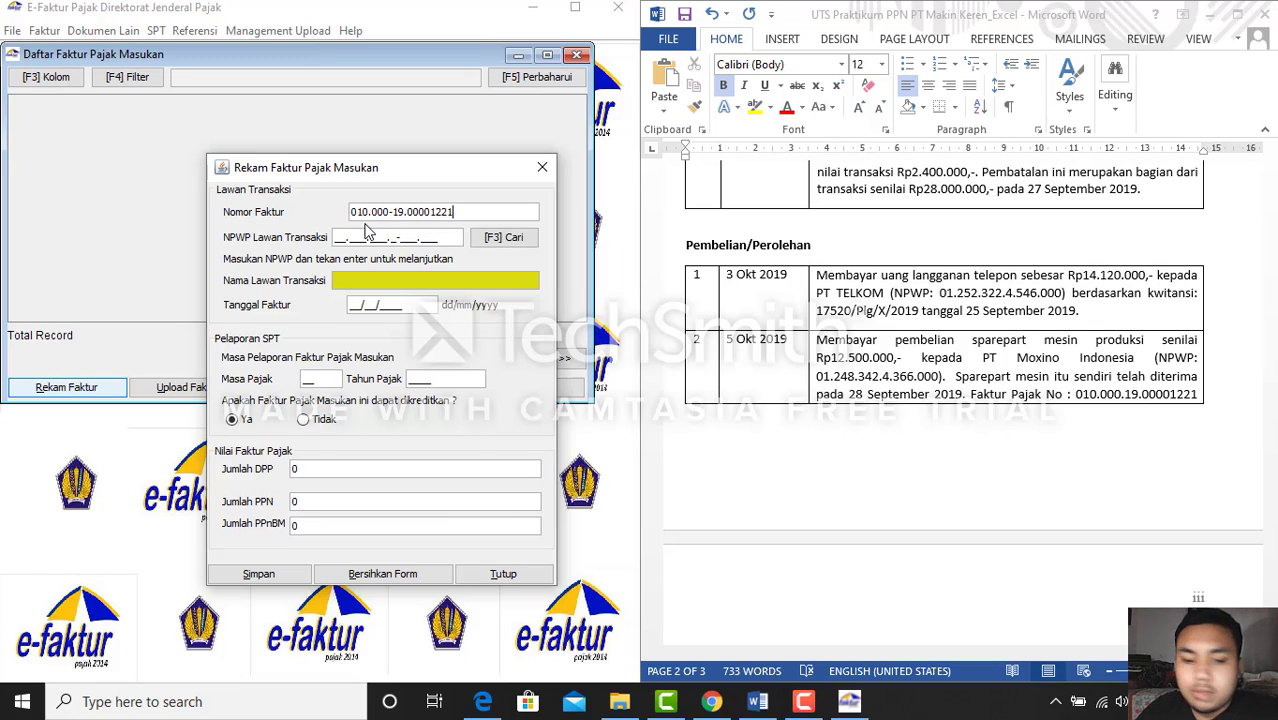
left_click(336, 238)
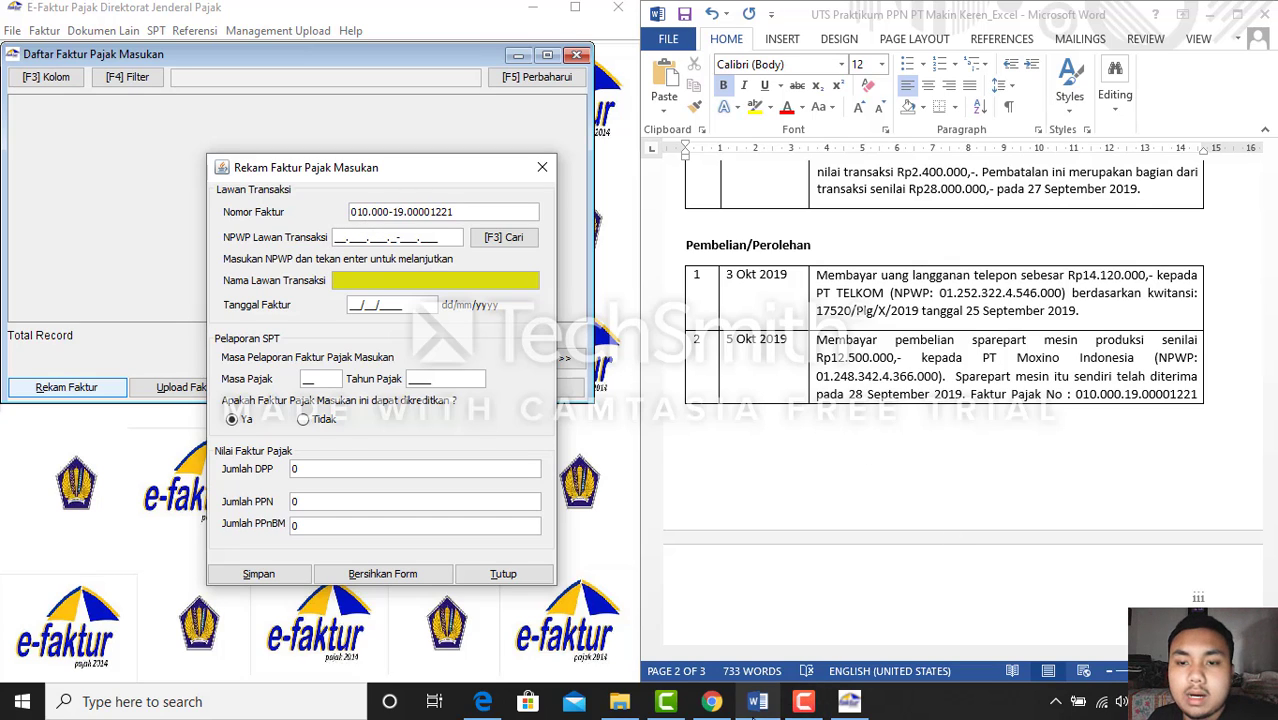
Enter PT Moxino Indonesia's NPWP from the course page and create a new counterparty for it
left_click(757, 702)
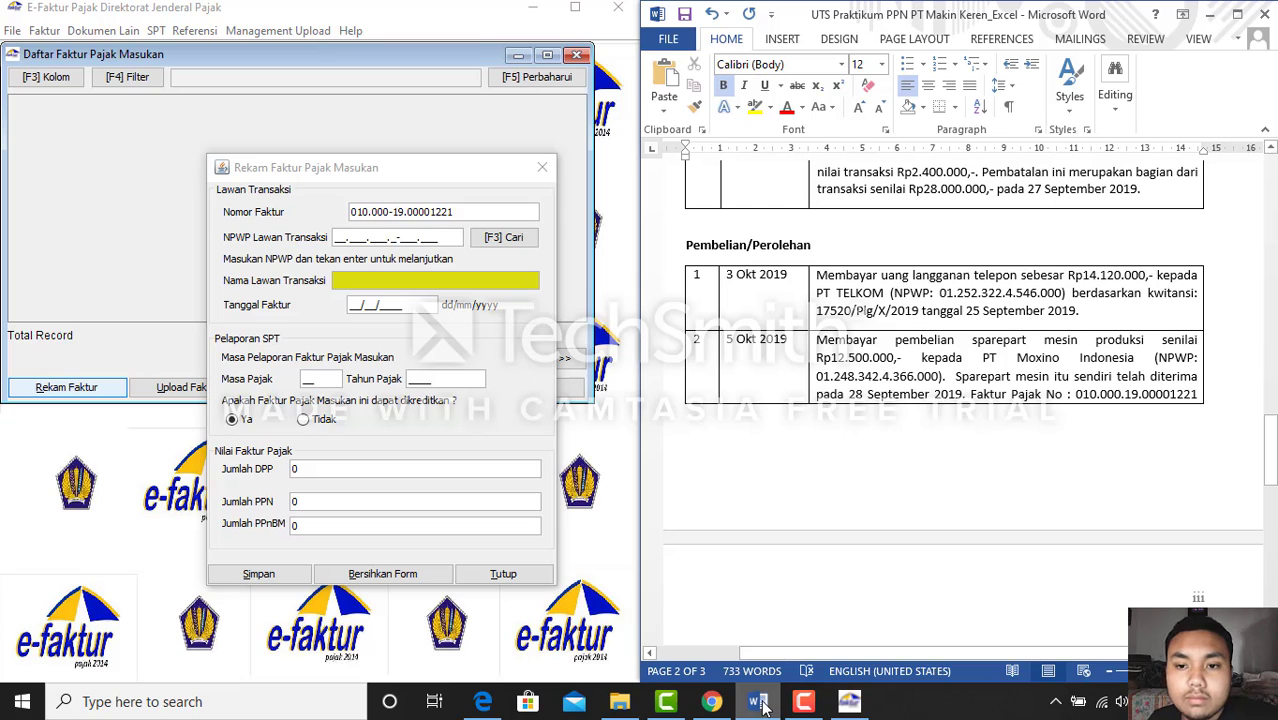
left_click(760, 705)
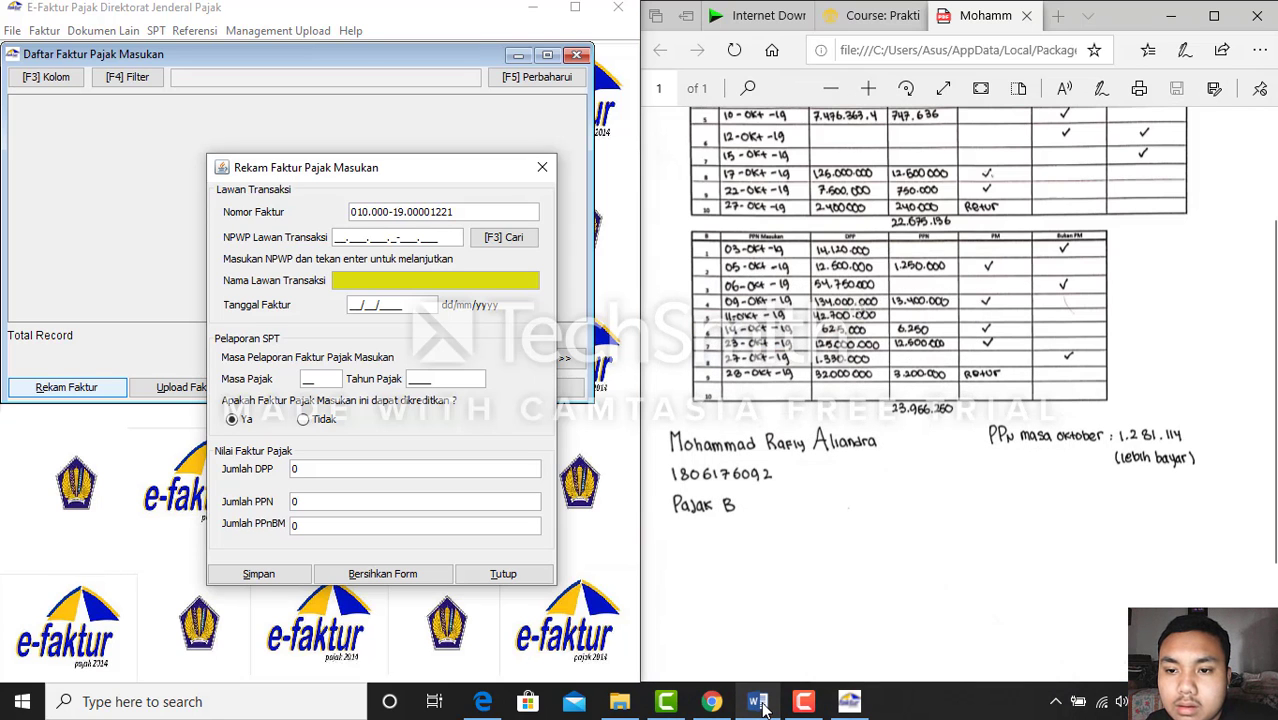
left_click(858, 15)
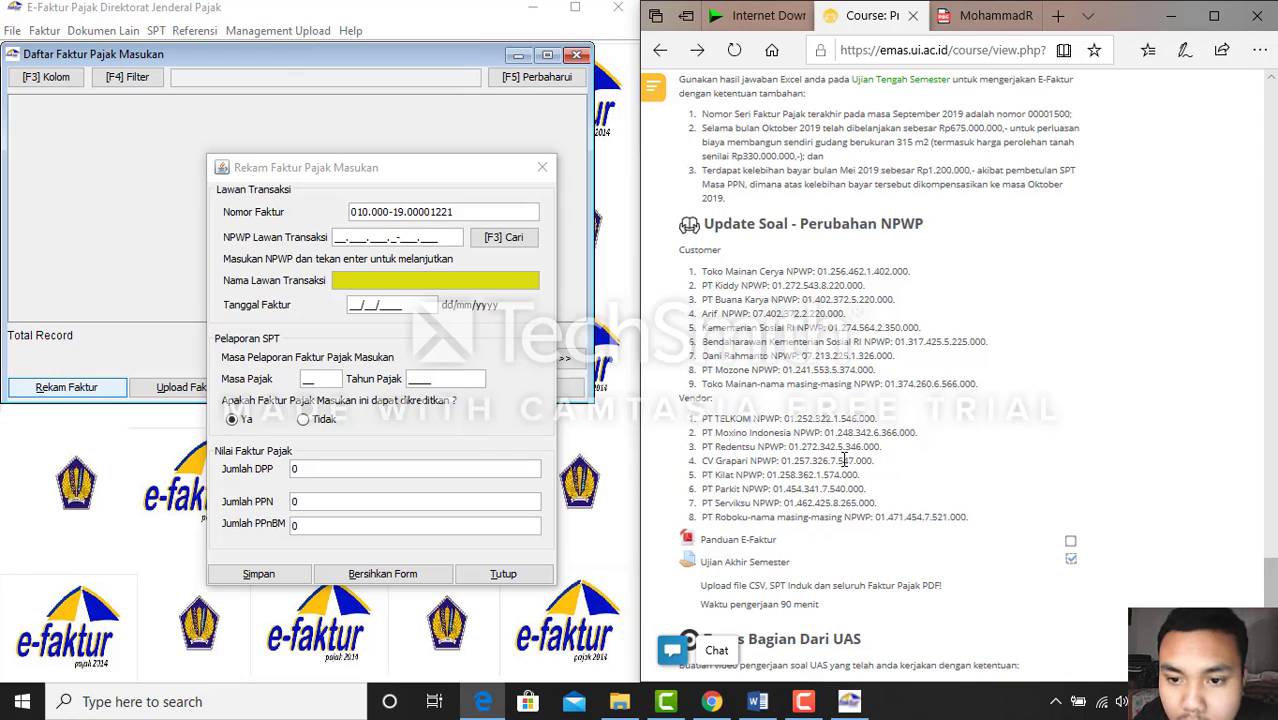
left_click(334, 237)
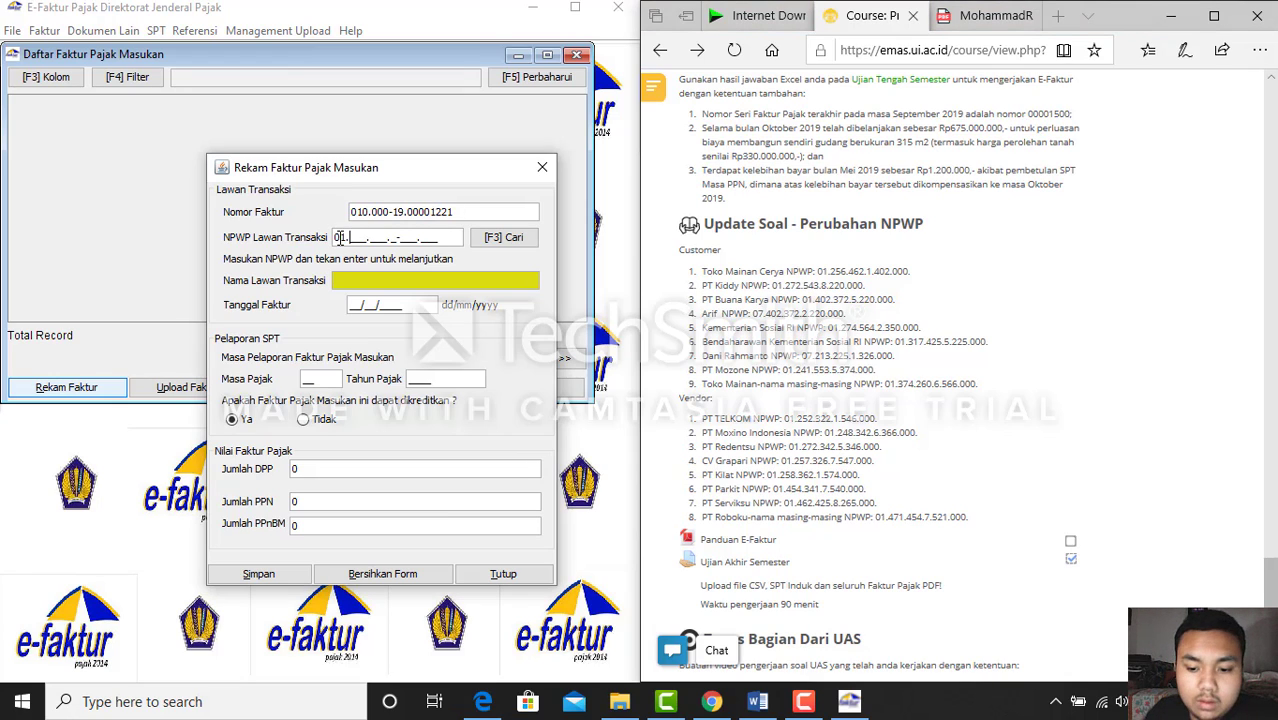
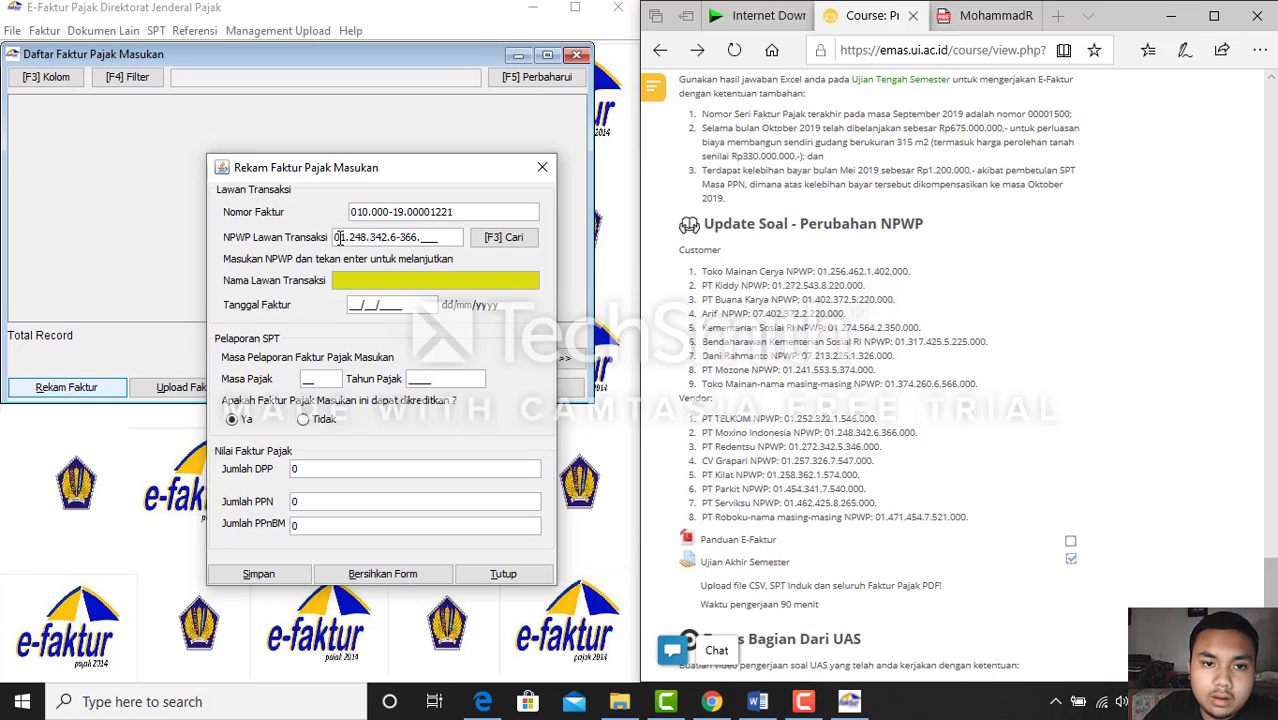
key("Return")
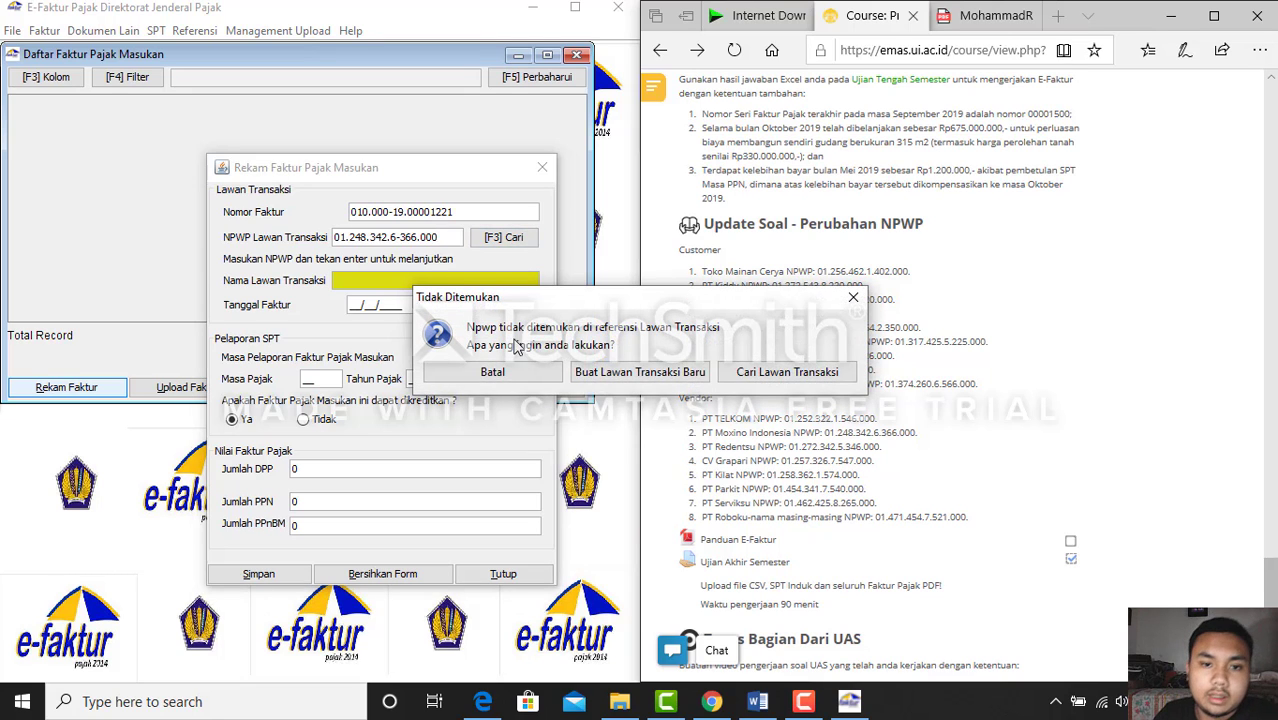
left_click(600, 371)
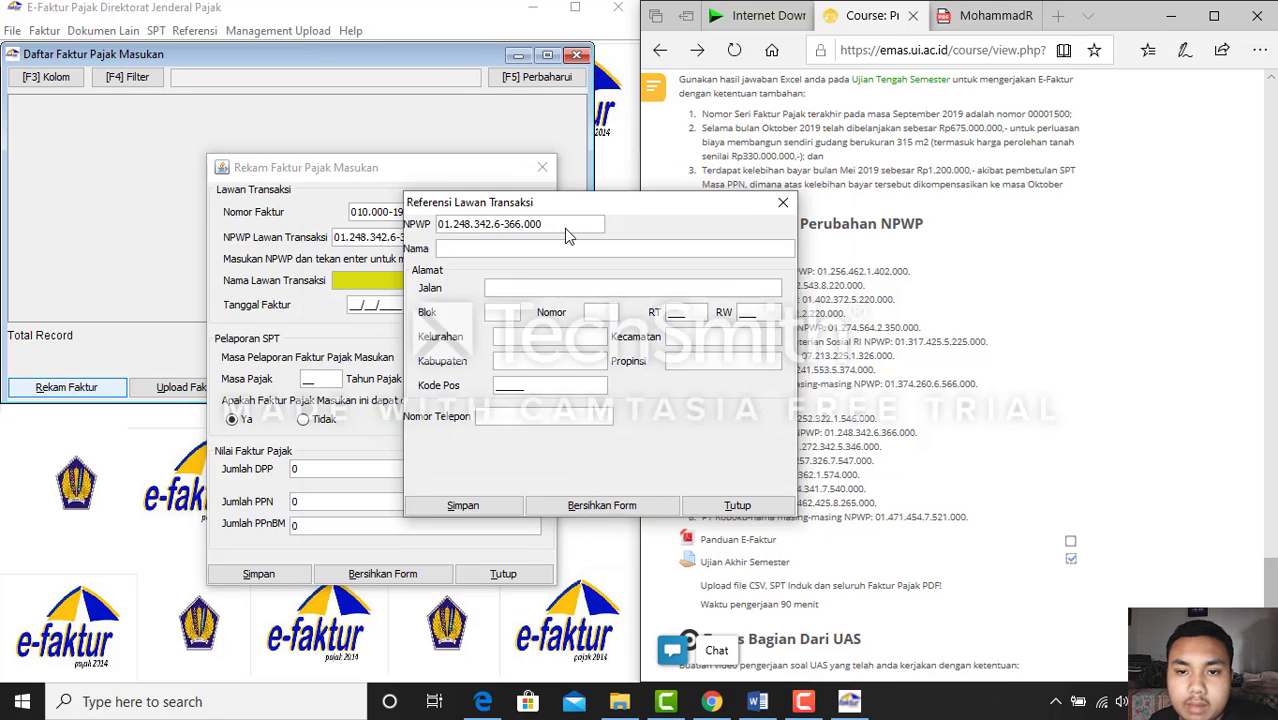
Name the counterparty PT Moxino Indonesia and fill every address field with '-'
left_click_drag(640, 203, 486, 227)
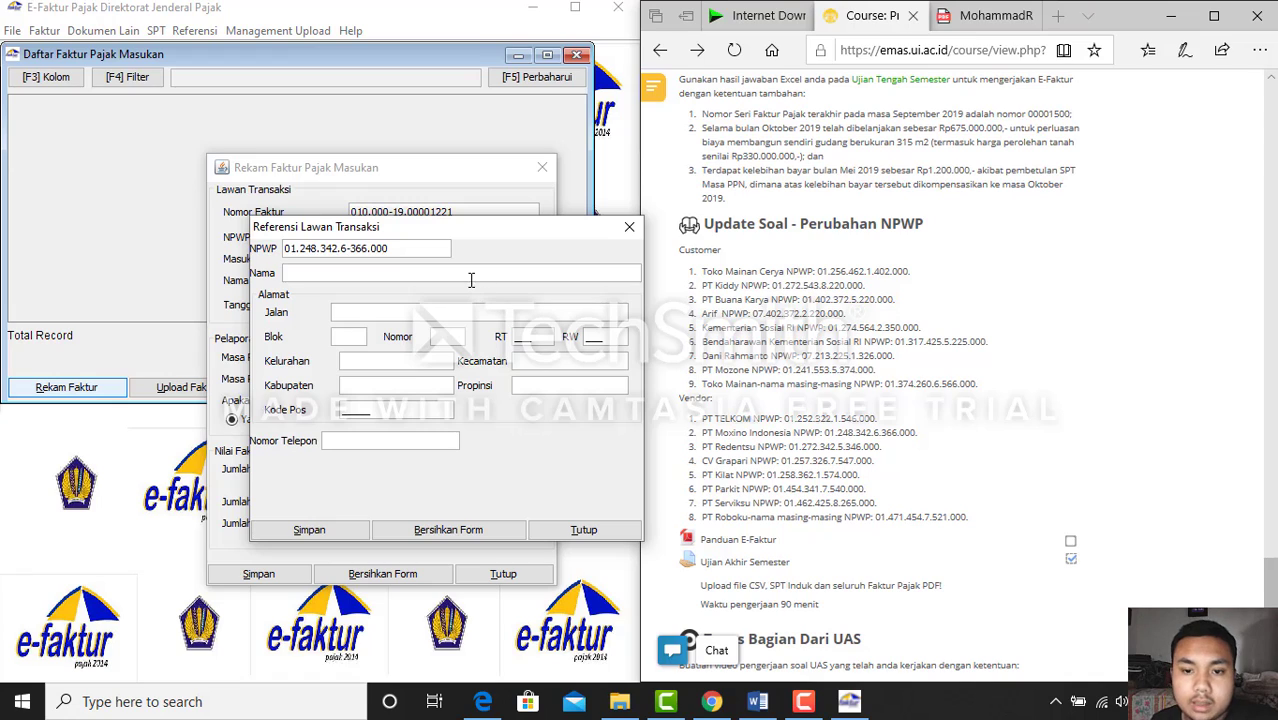
left_click(471, 275)
type("PT ")
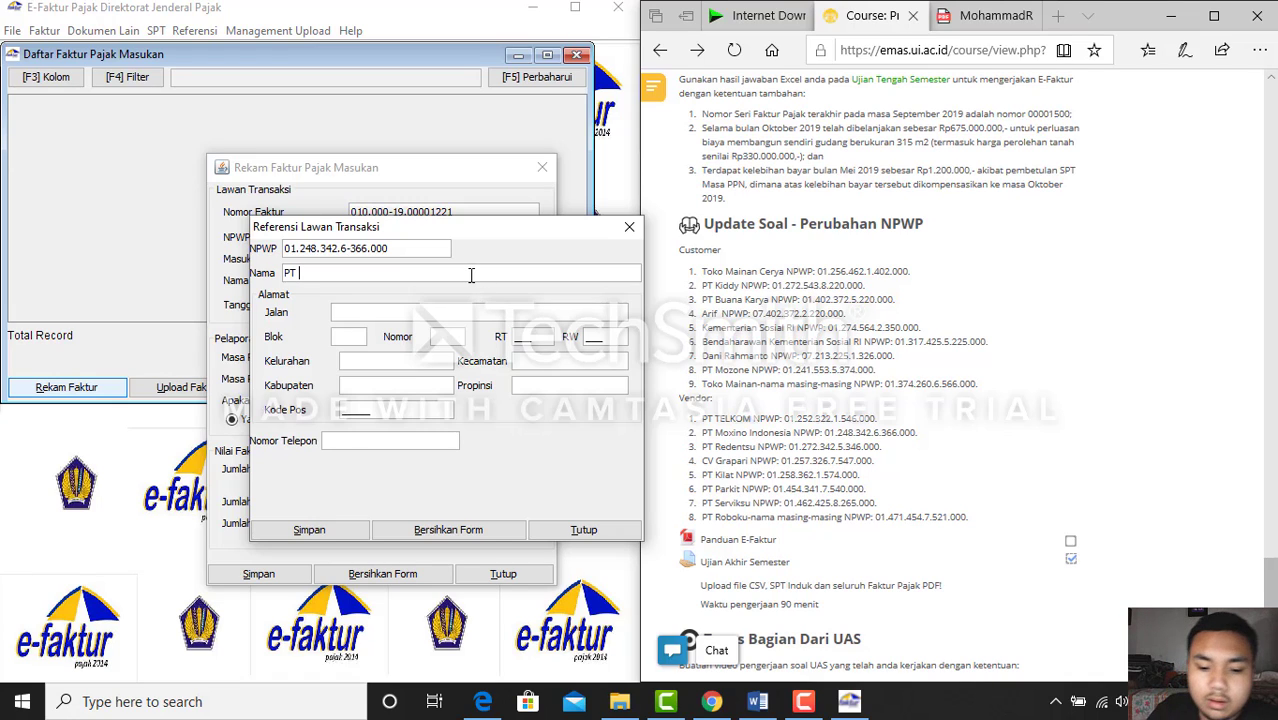
type("Moxino")
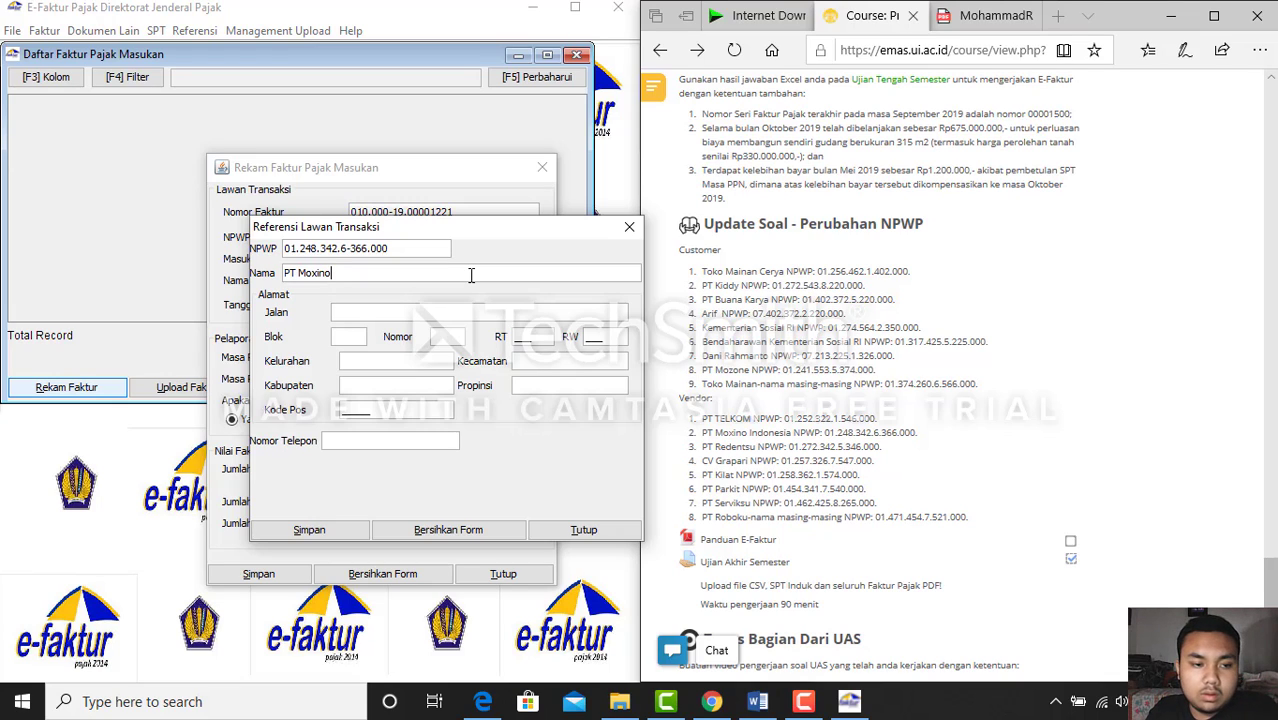
type(" Indonesia")
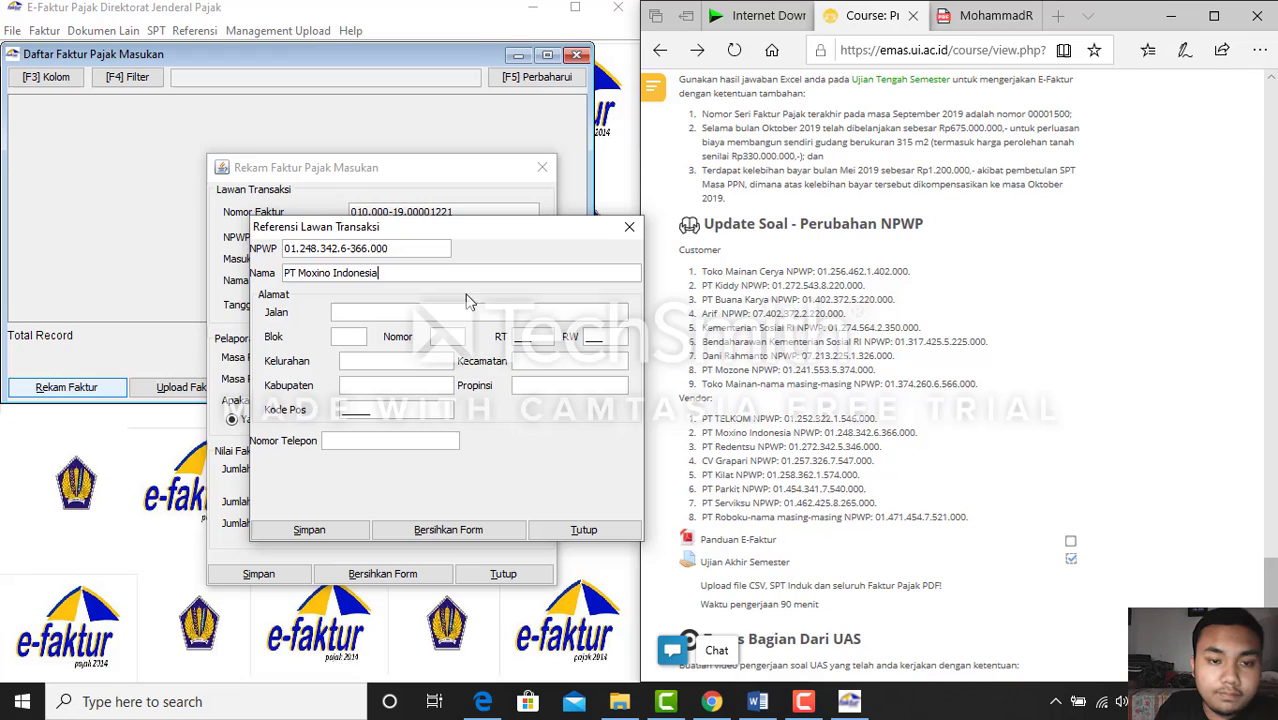
left_click(463, 316)
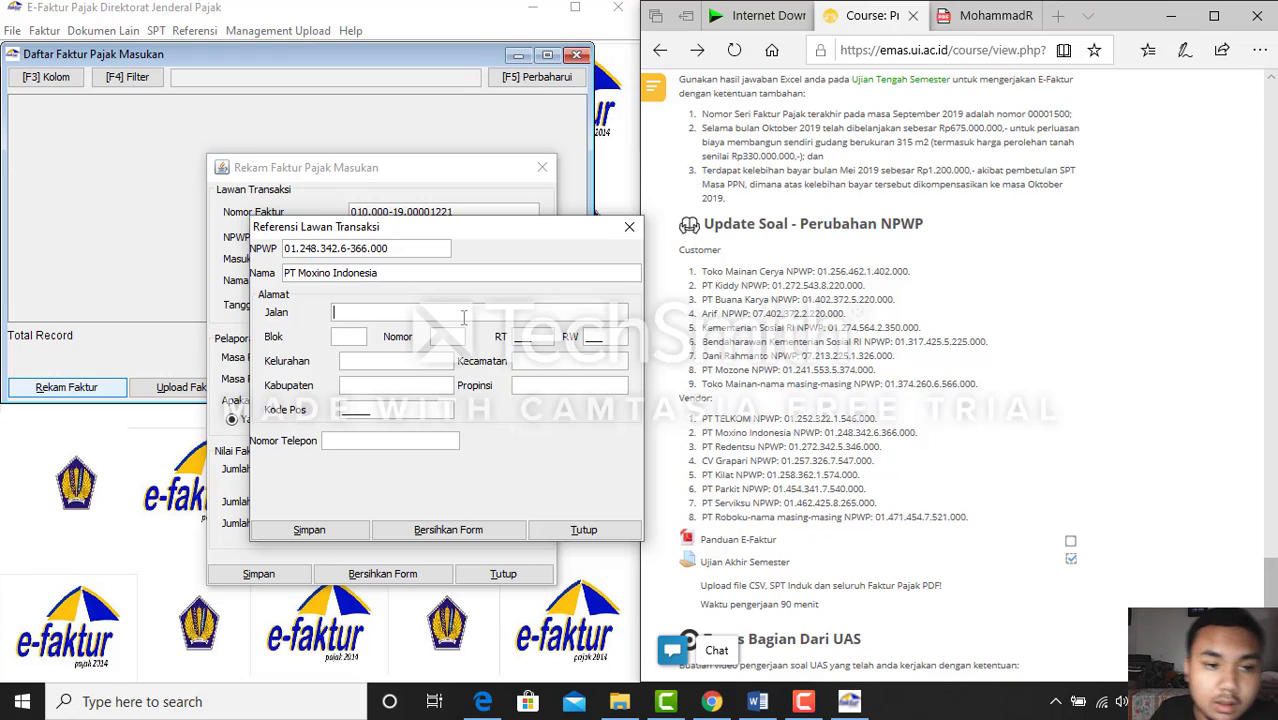
type("-")
left_click(350, 334)
type("-")
left_click(366, 357)
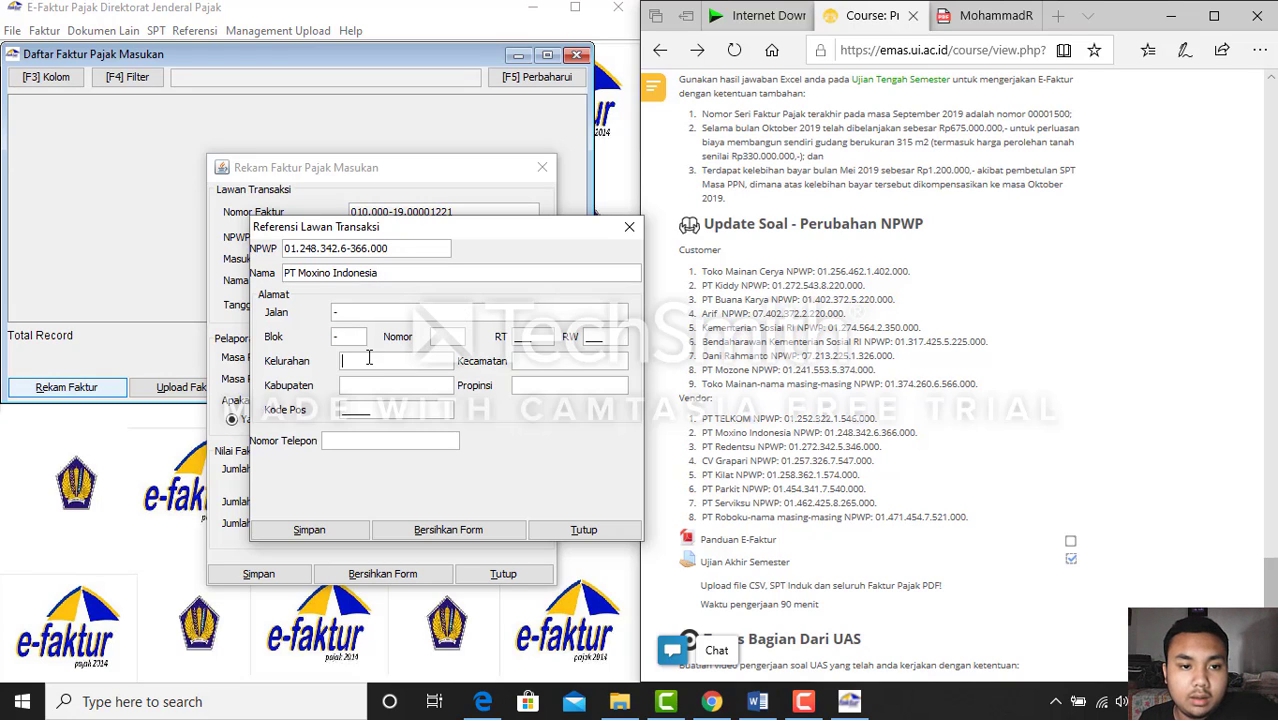
type("-")
left_click(383, 380)
type("-")
left_click(539, 365)
type("-")
left_click(535, 385)
type("-")
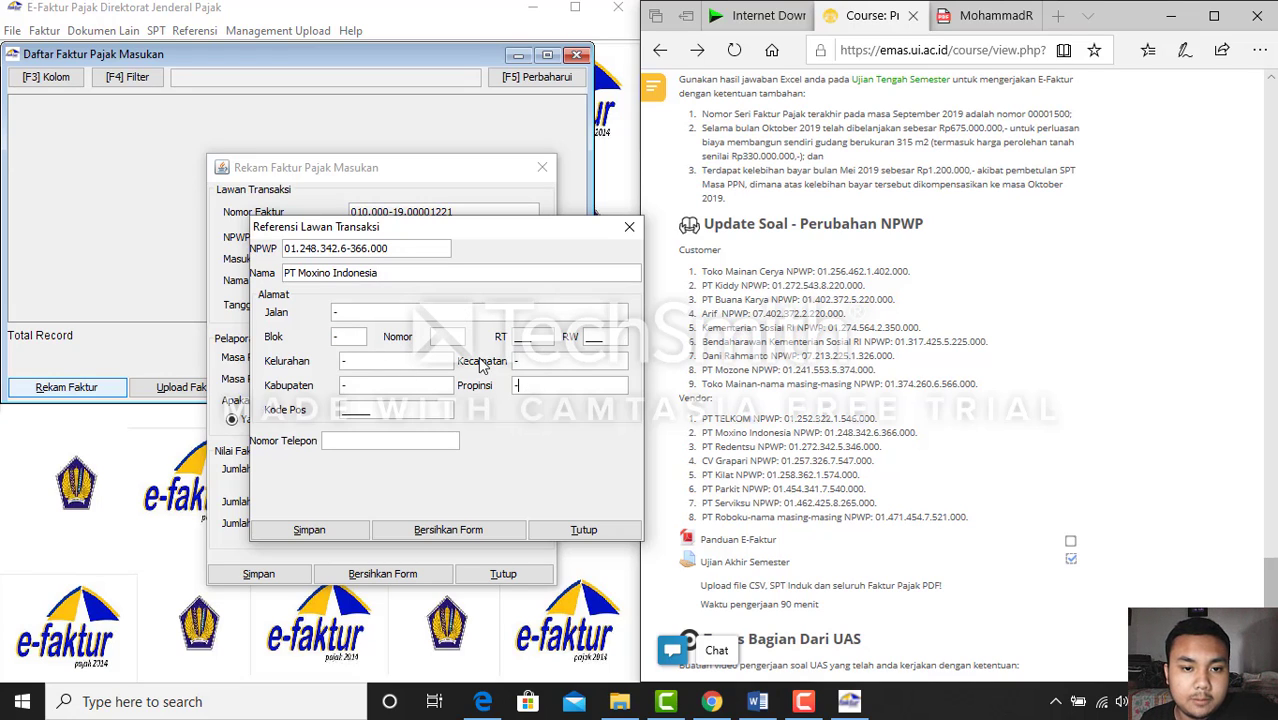
left_click(447, 340)
type("-")
Enter RT 343, RW 123 and a phone number, correct the postal code to 12323, and save
left_click(539, 337)
type("343")
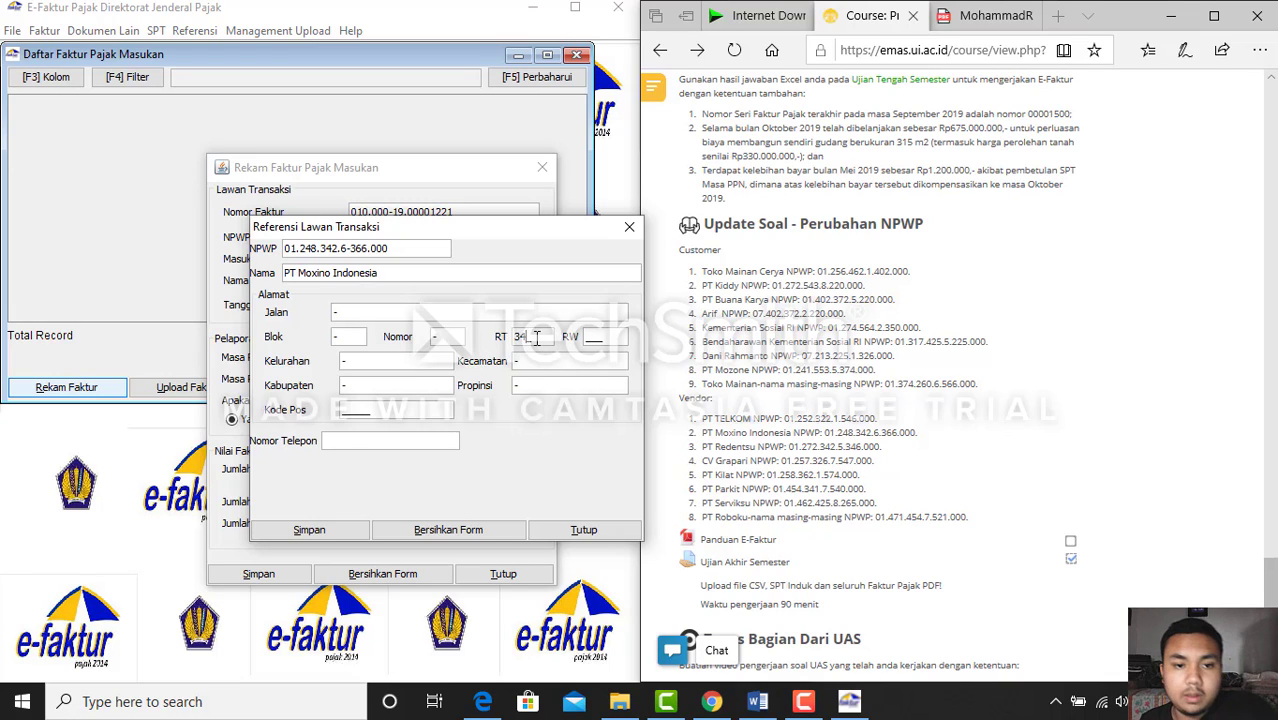
left_click(600, 338)
type("123")
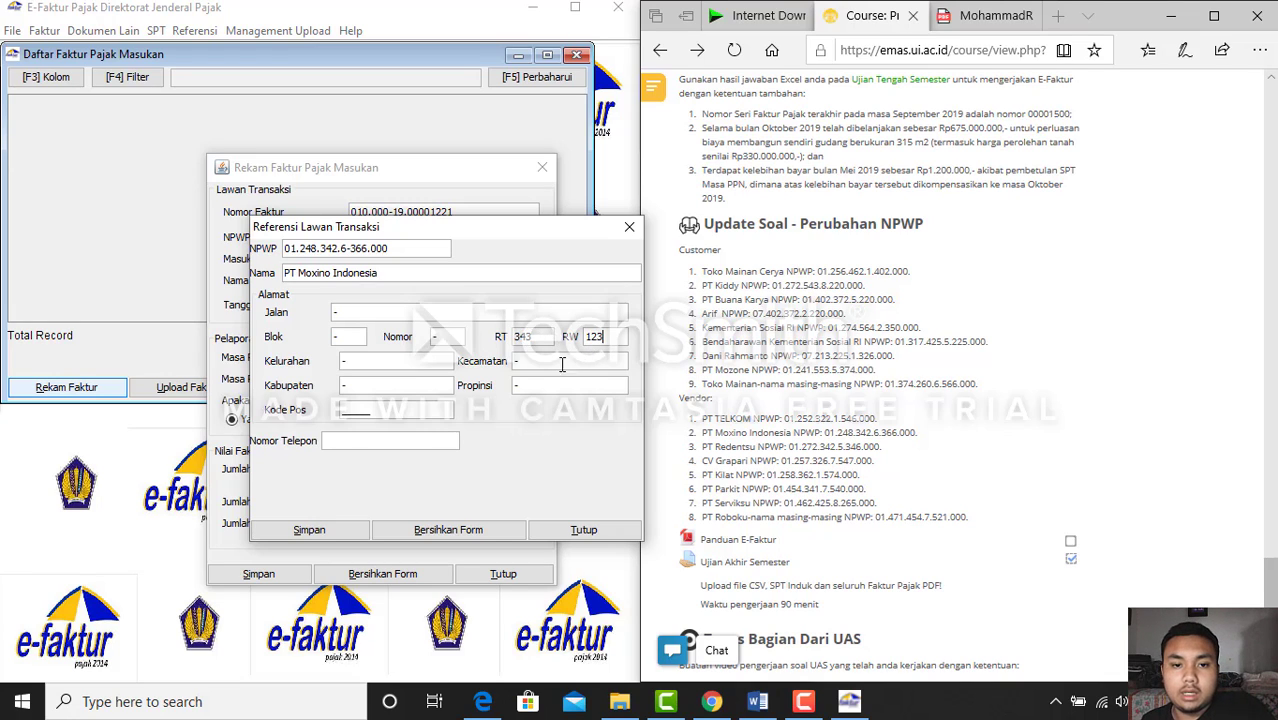
left_click(421, 441)
type("dwfwe")
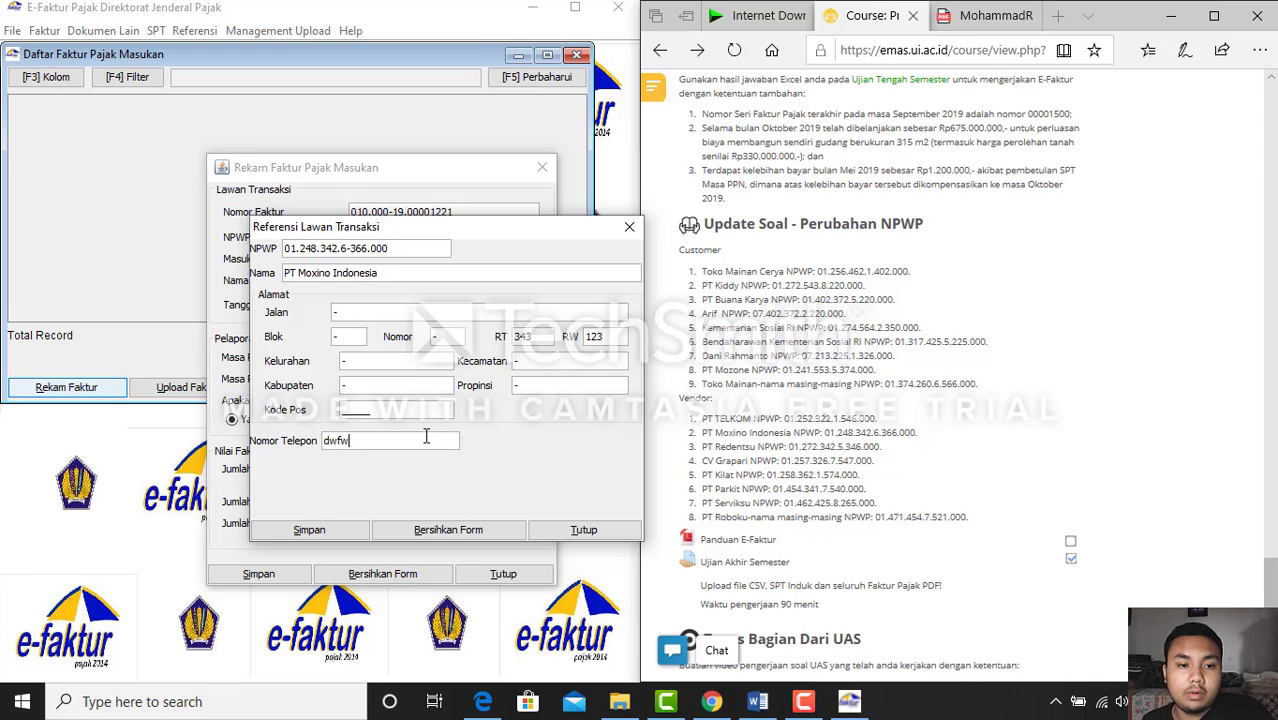
key("BackSpace")
key("BackSpace")
key("BackSpace")
key("BackSpace")
type("q23423434")
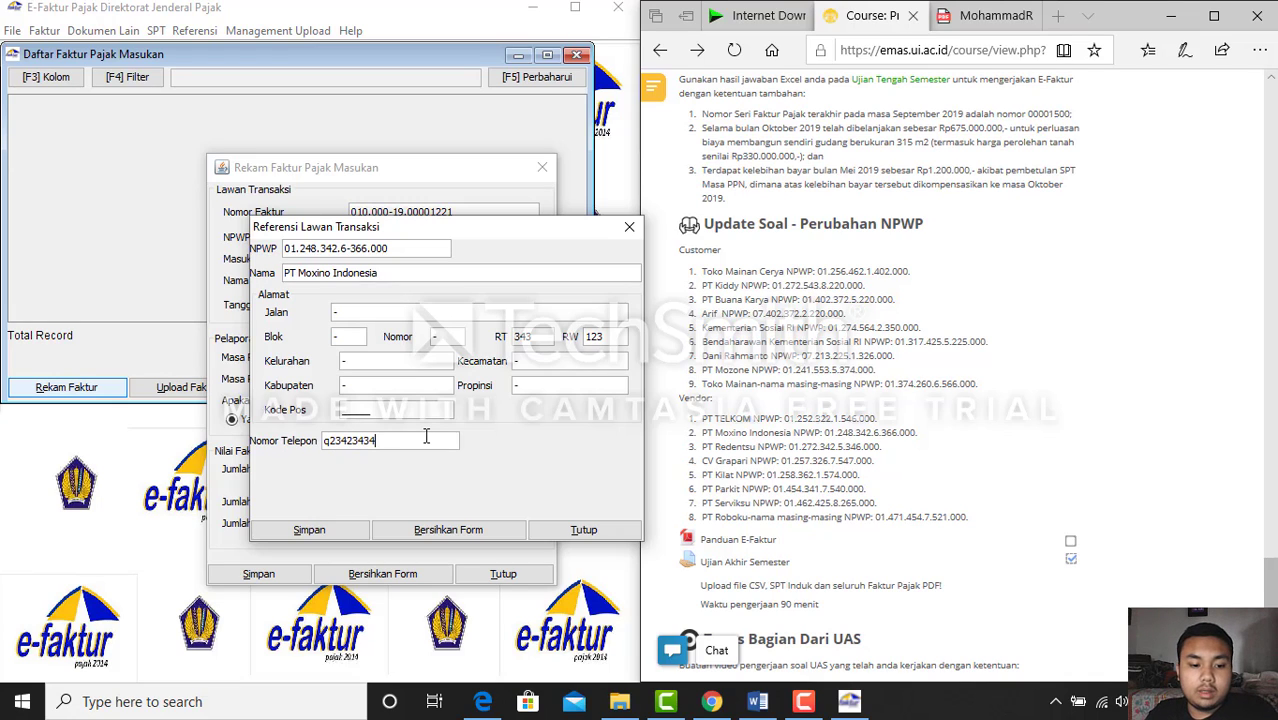
key("BackSpace")
key("BackSpace")
key("BackSpace")
key("BackSpace")
key("BackSpace")
key("BackSpace")
key("BackSpace")
key("BackSpace")
key("BackSpace")
type("13463826")
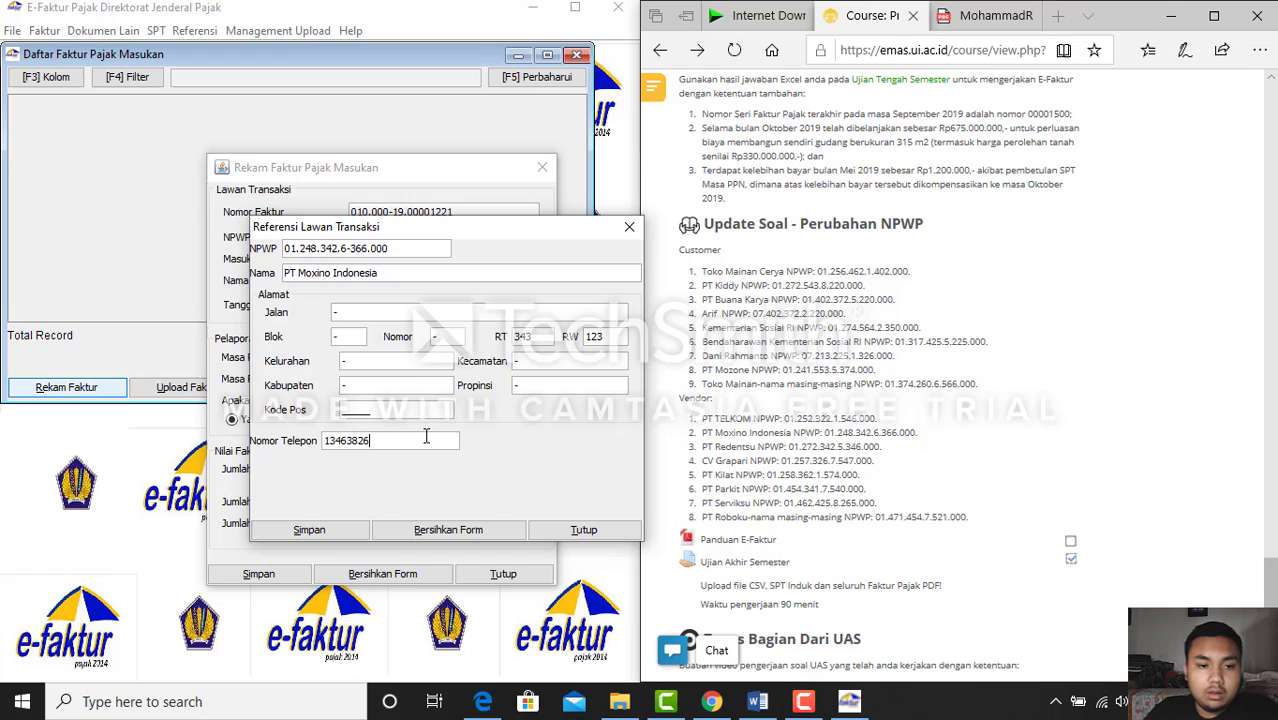
left_click(325, 535)
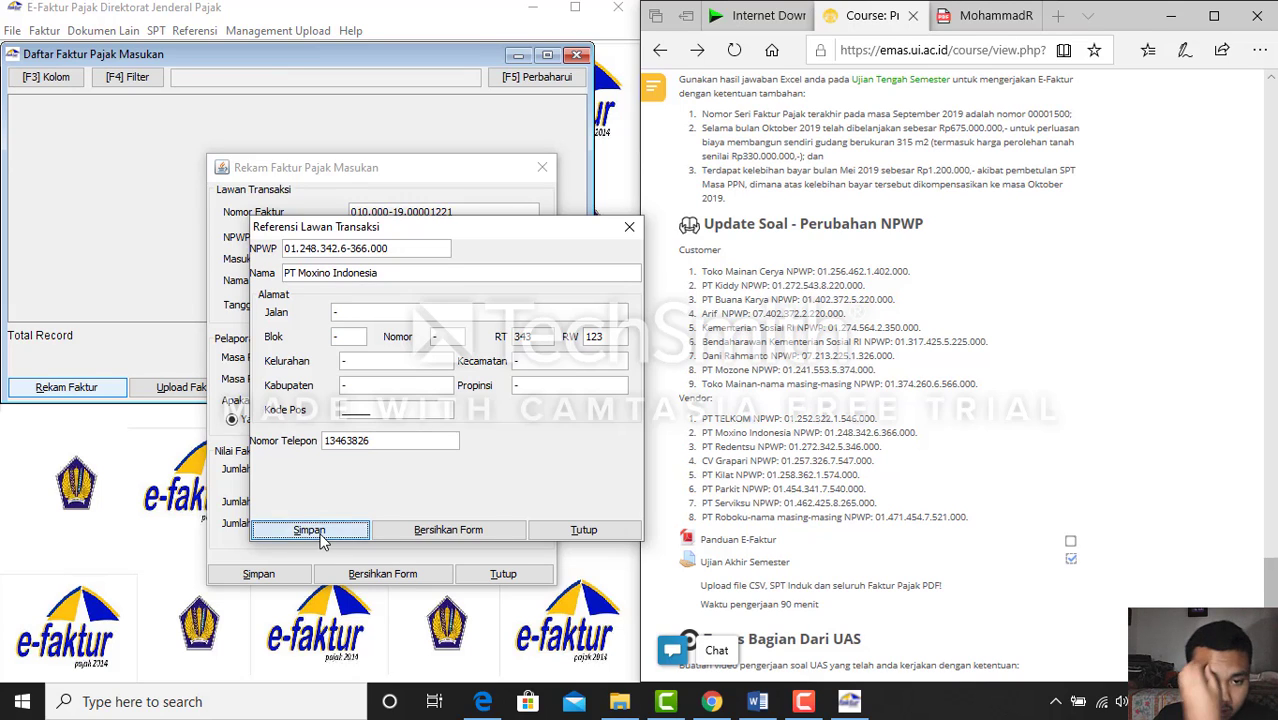
left_click(446, 410)
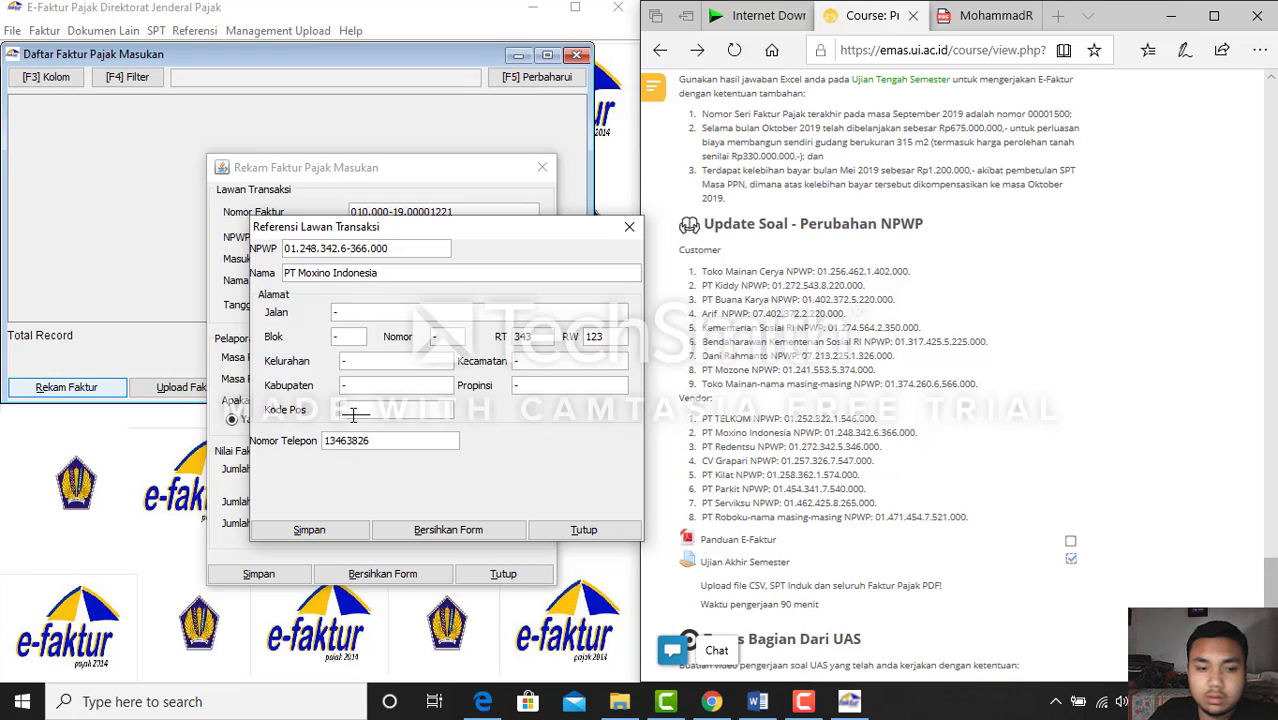
type("2323")
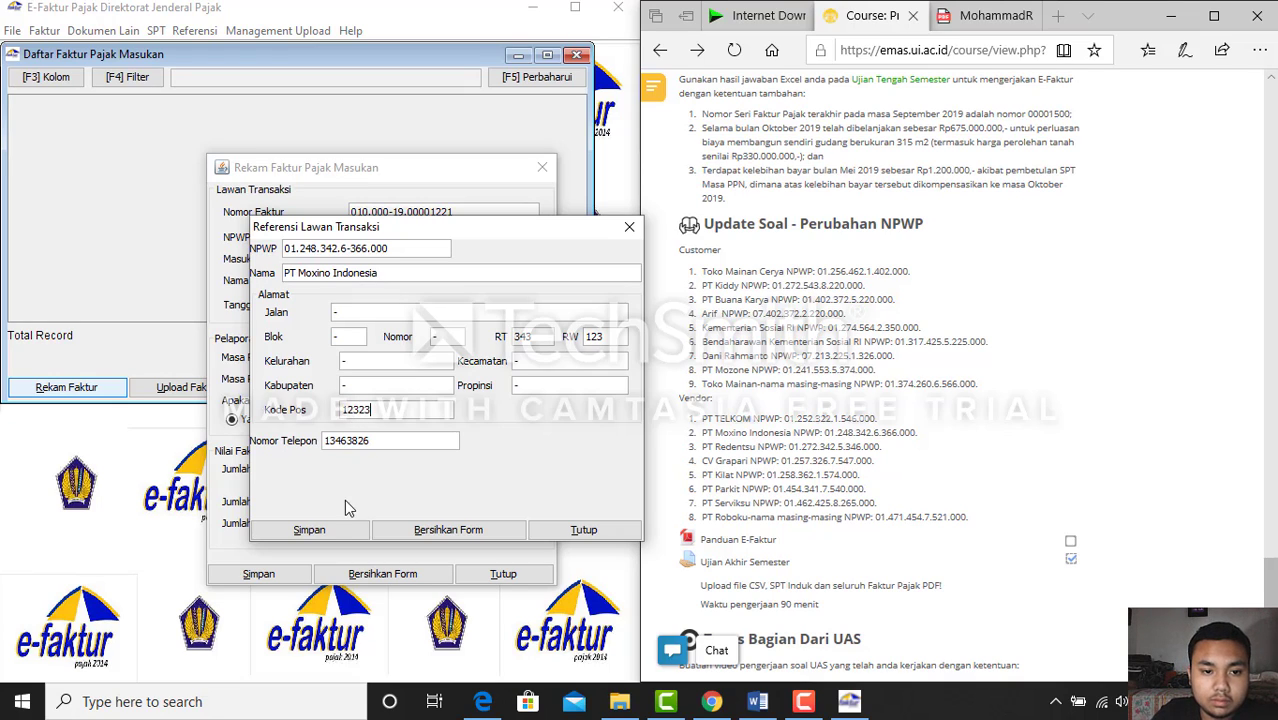
left_click(329, 529)
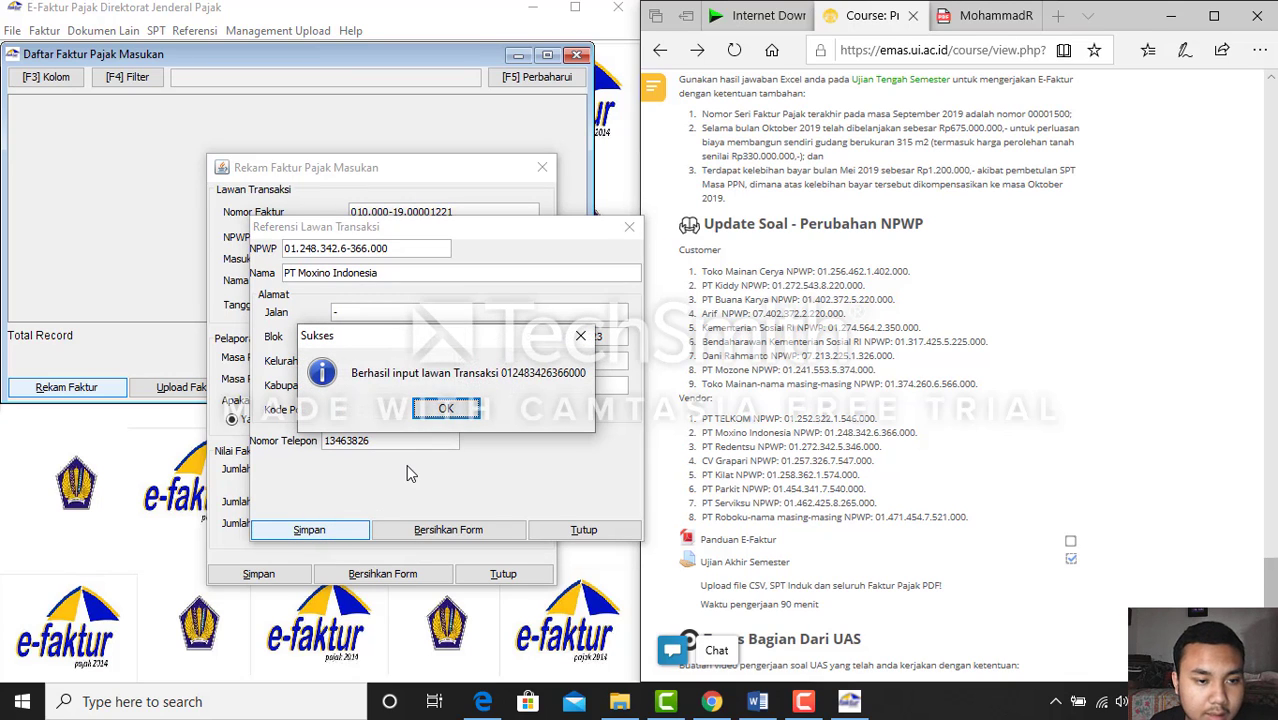
Set the input invoice date to 05/10/2019
left_click(445, 410)
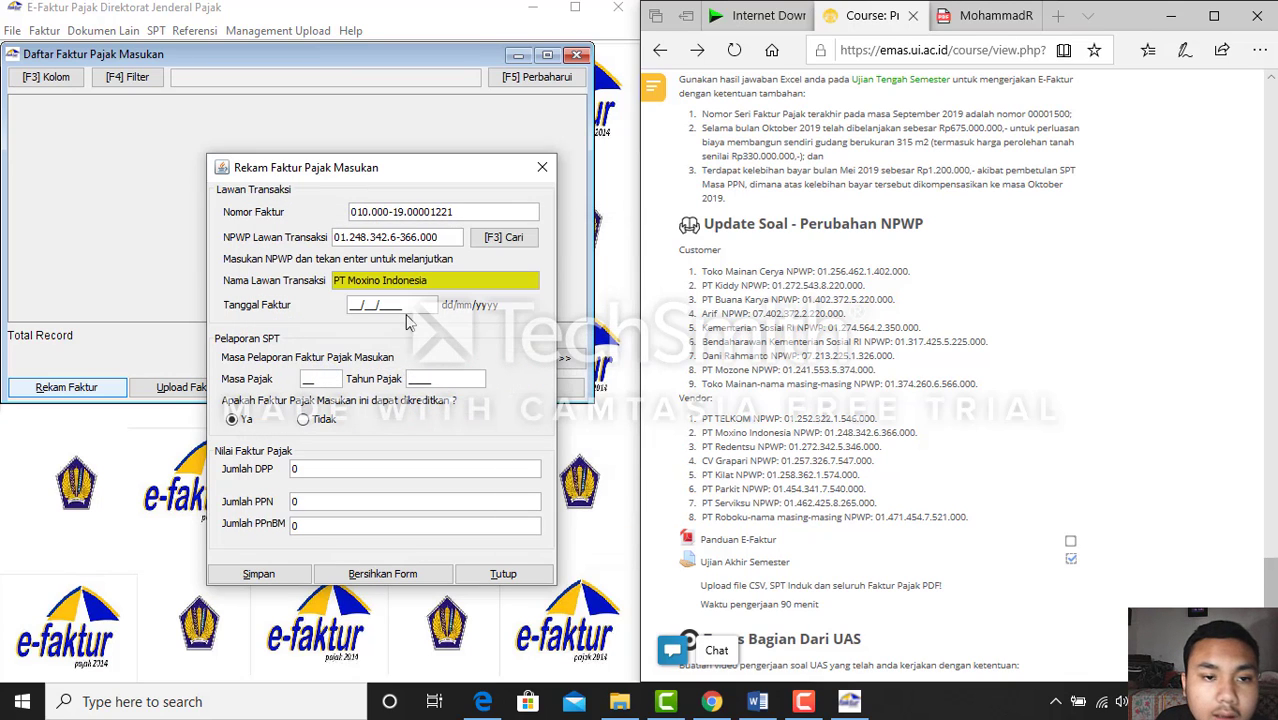
left_click(354, 304)
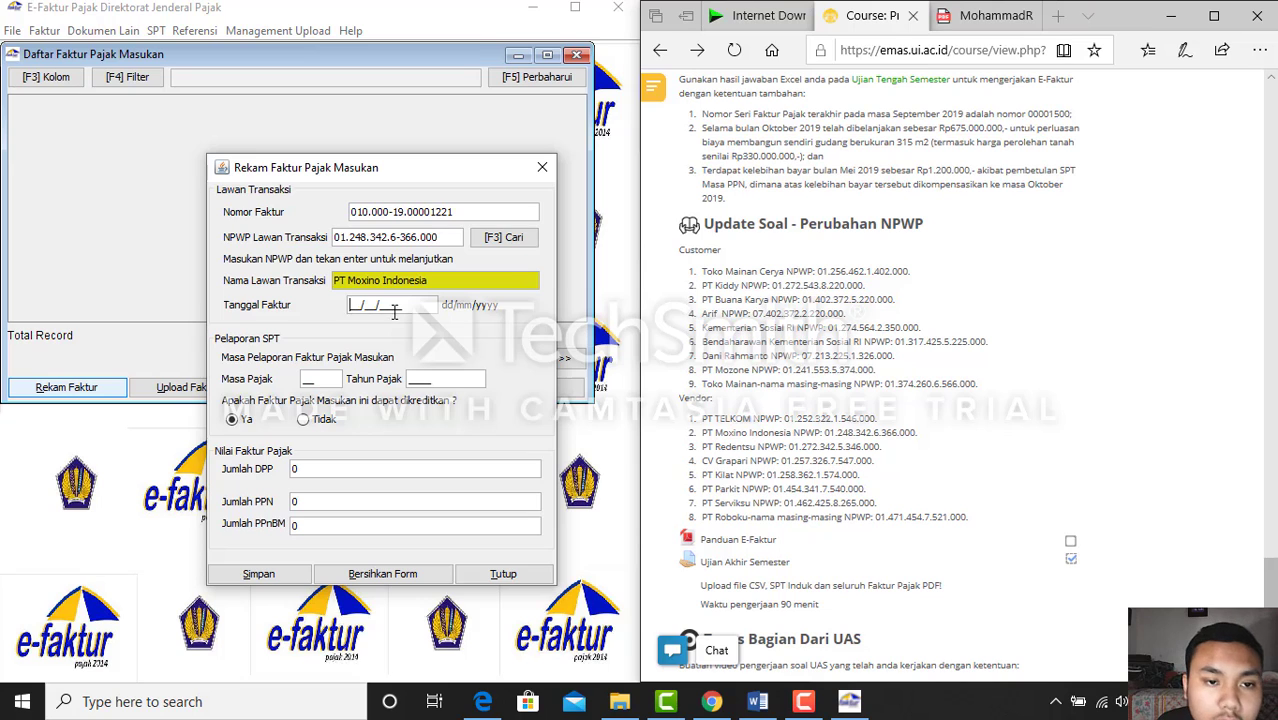
left_click(750, 702)
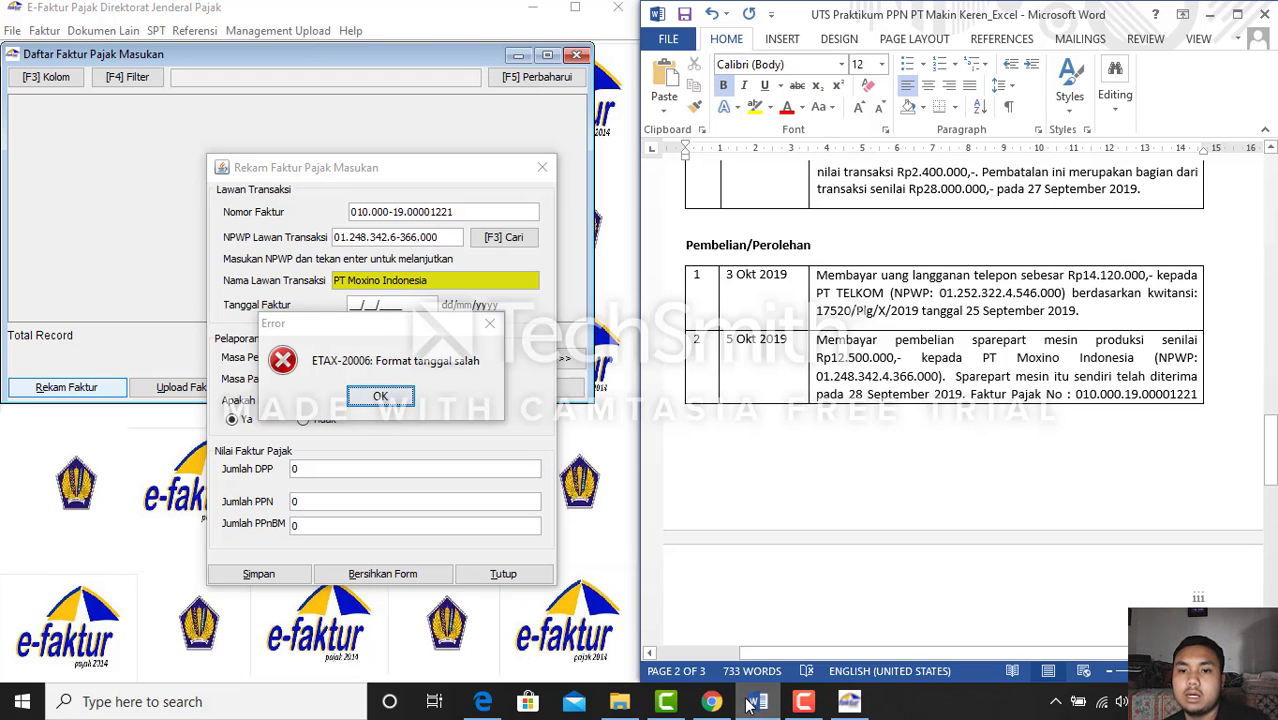
left_click(754, 704)
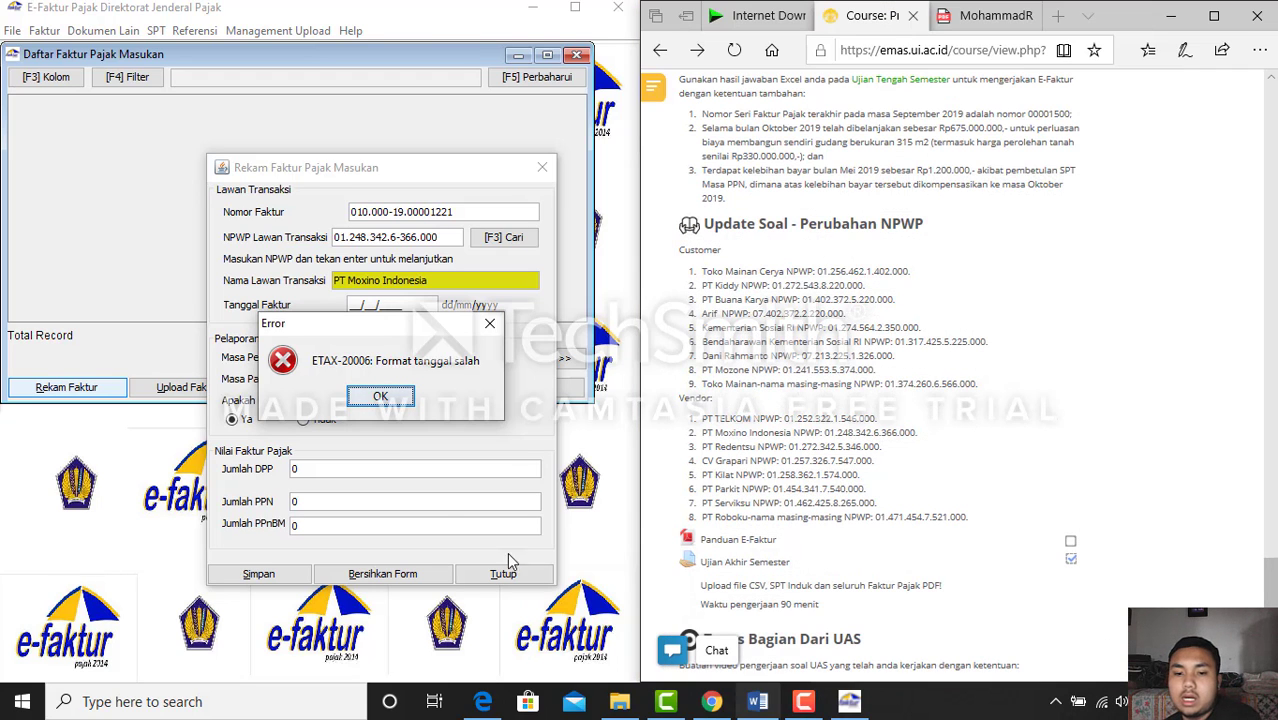
left_click(376, 400)
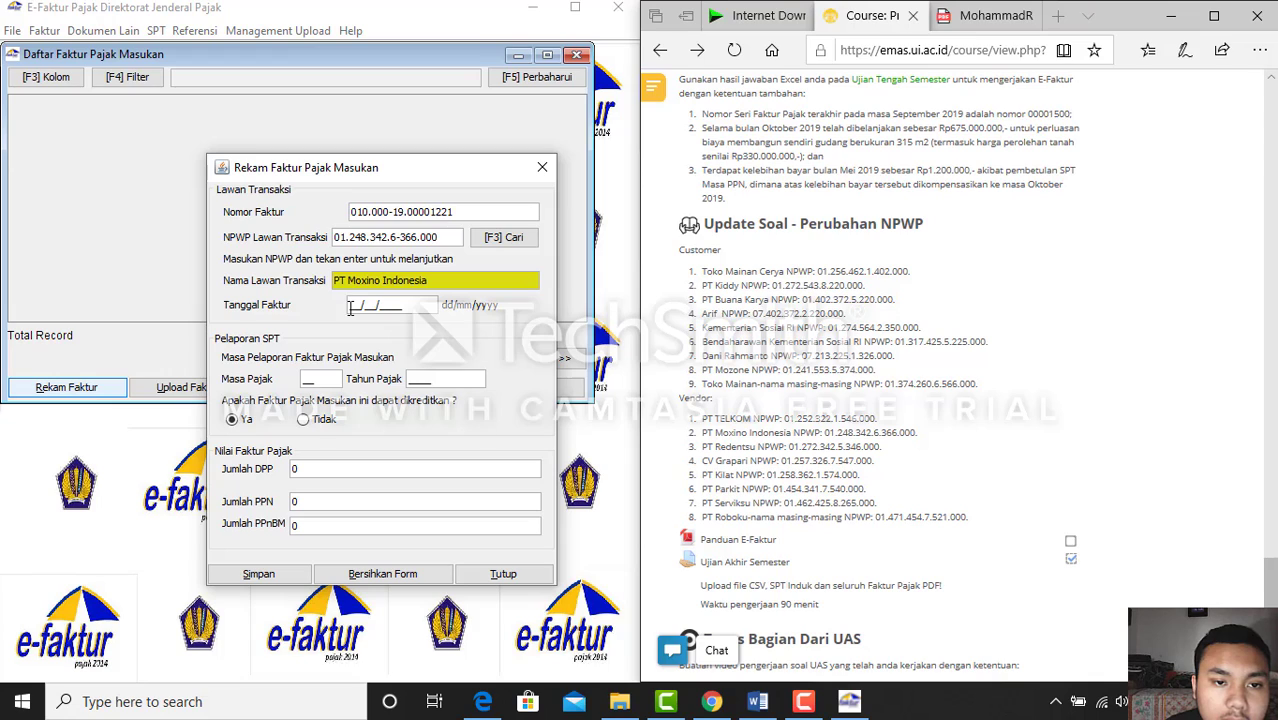
type("05/10/")
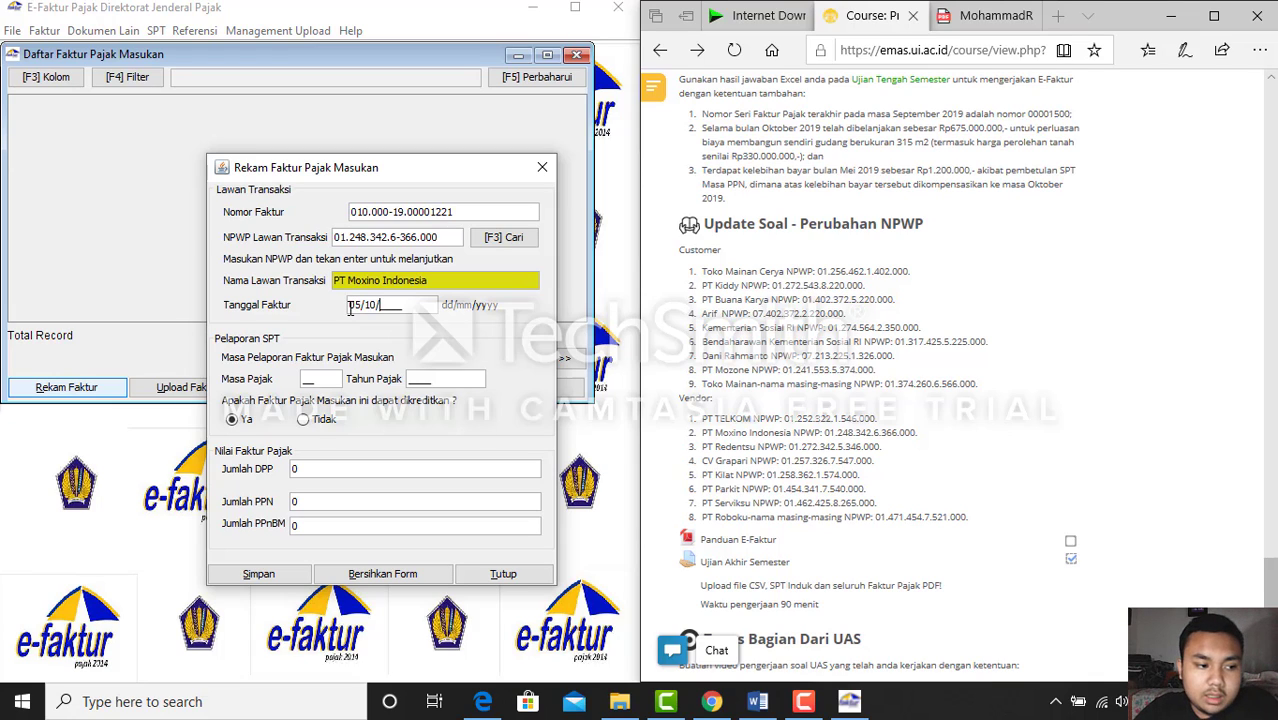
type("2019")
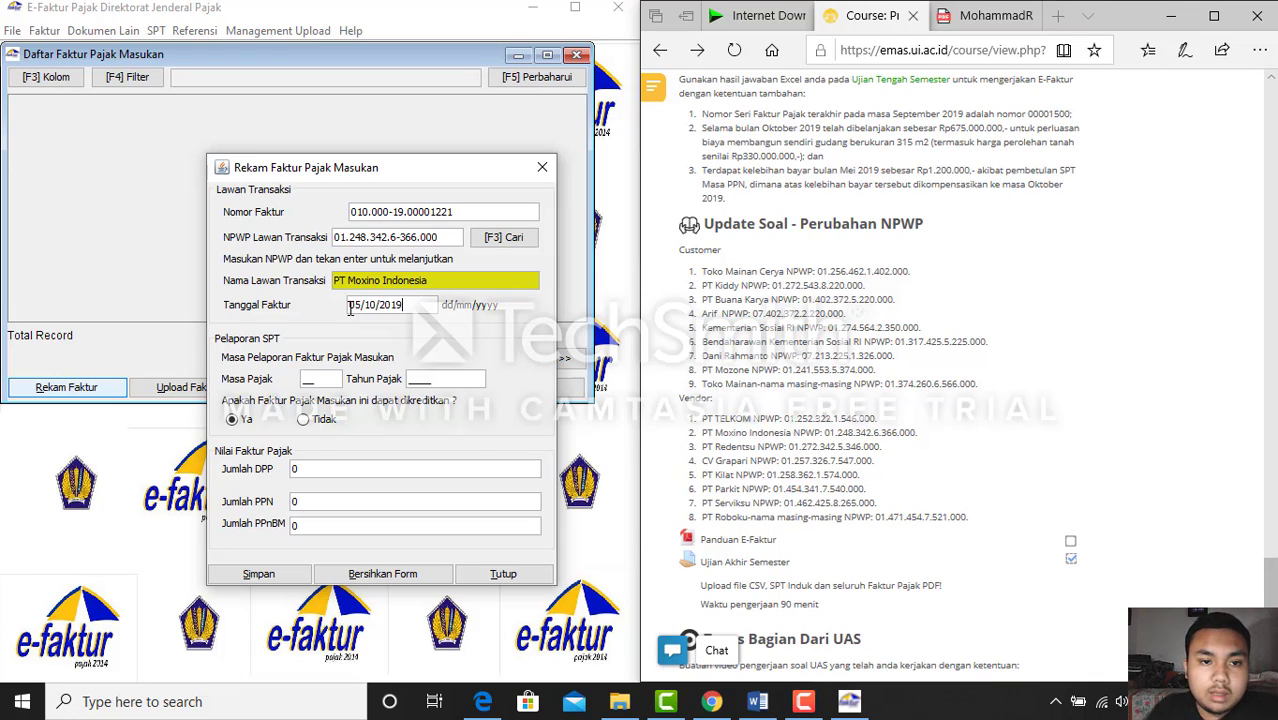
key("Tab")
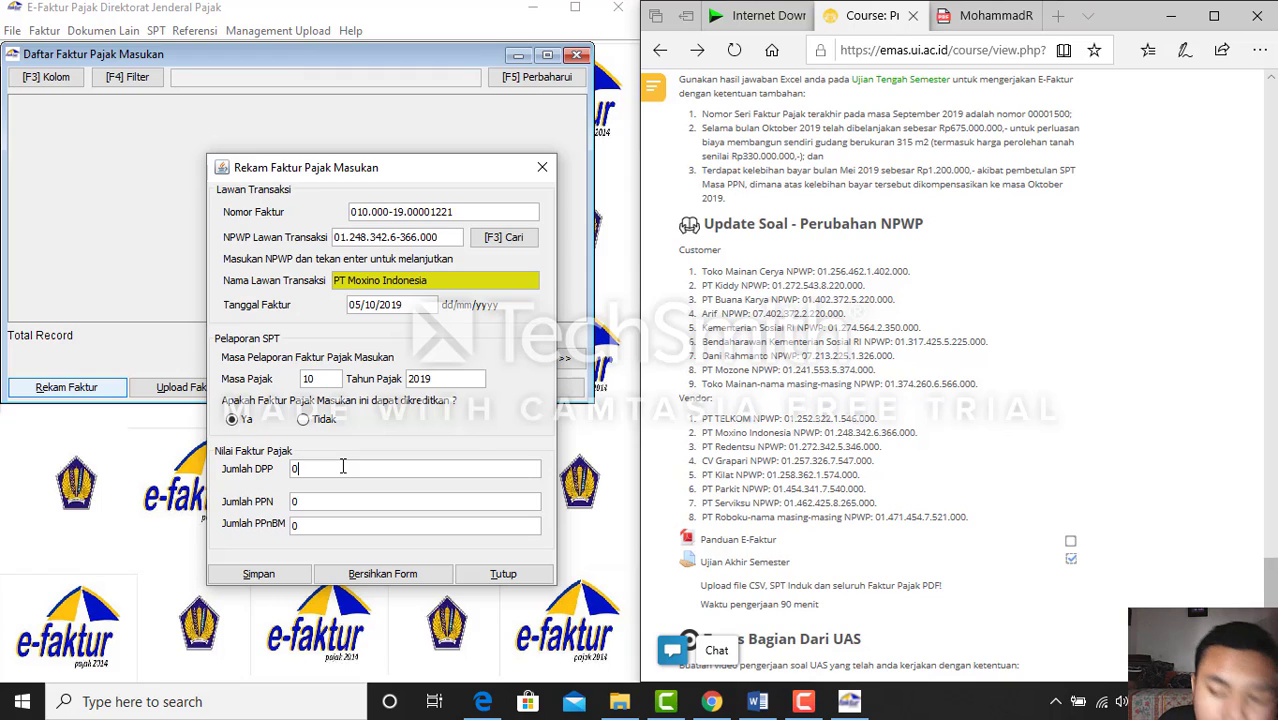
Enter DPP 12.500.000 (PPN 1.250.000) and save the PT Moxino Indonesia invoice
left_click(990, 16)
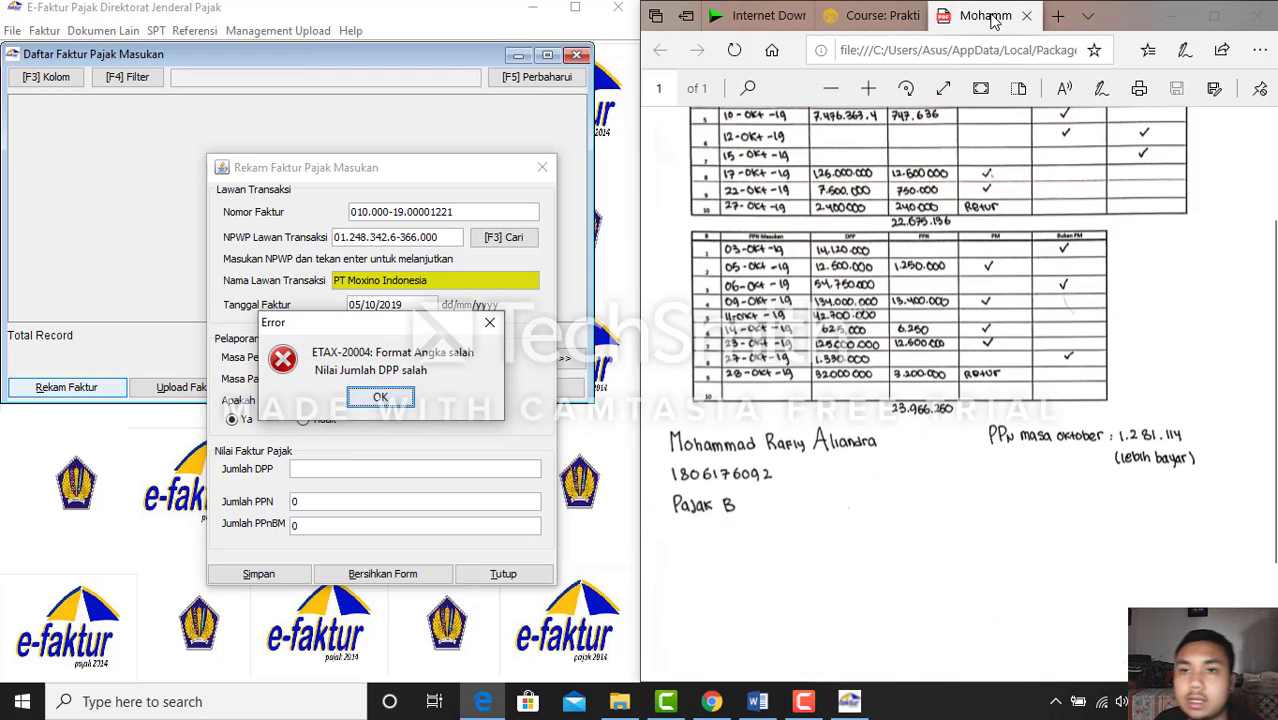
left_click(390, 400)
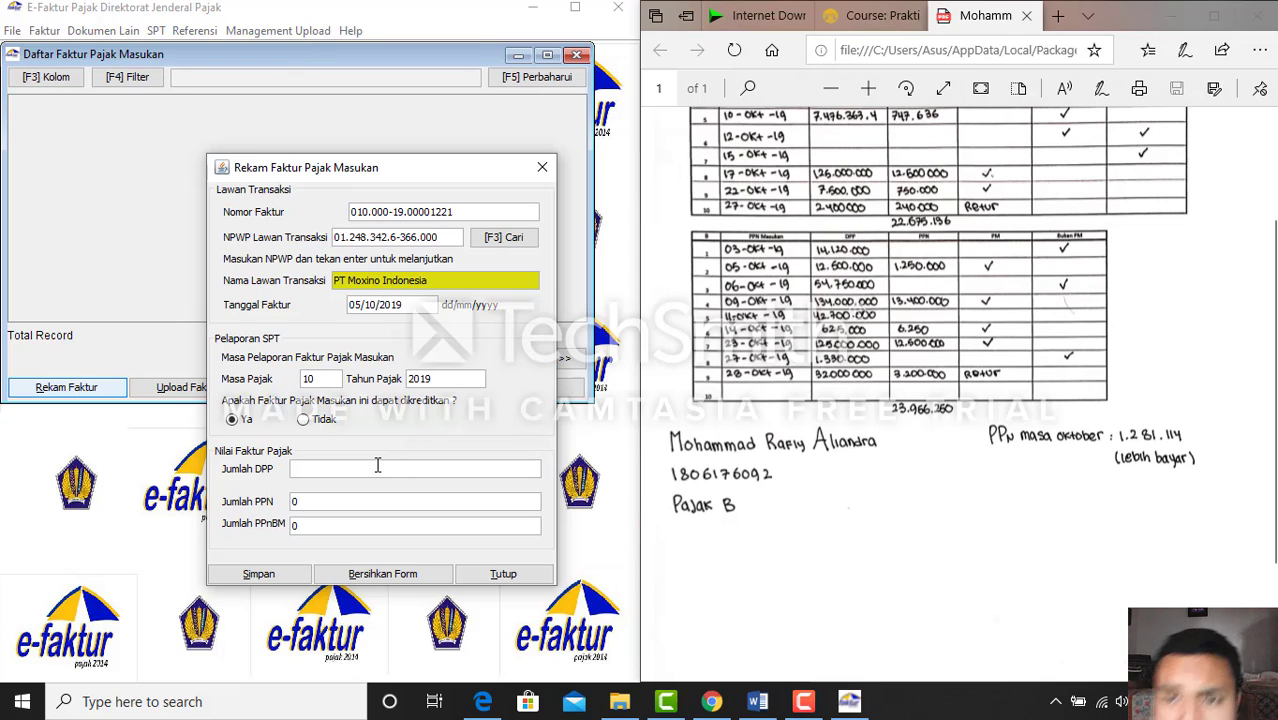
type("12.5")
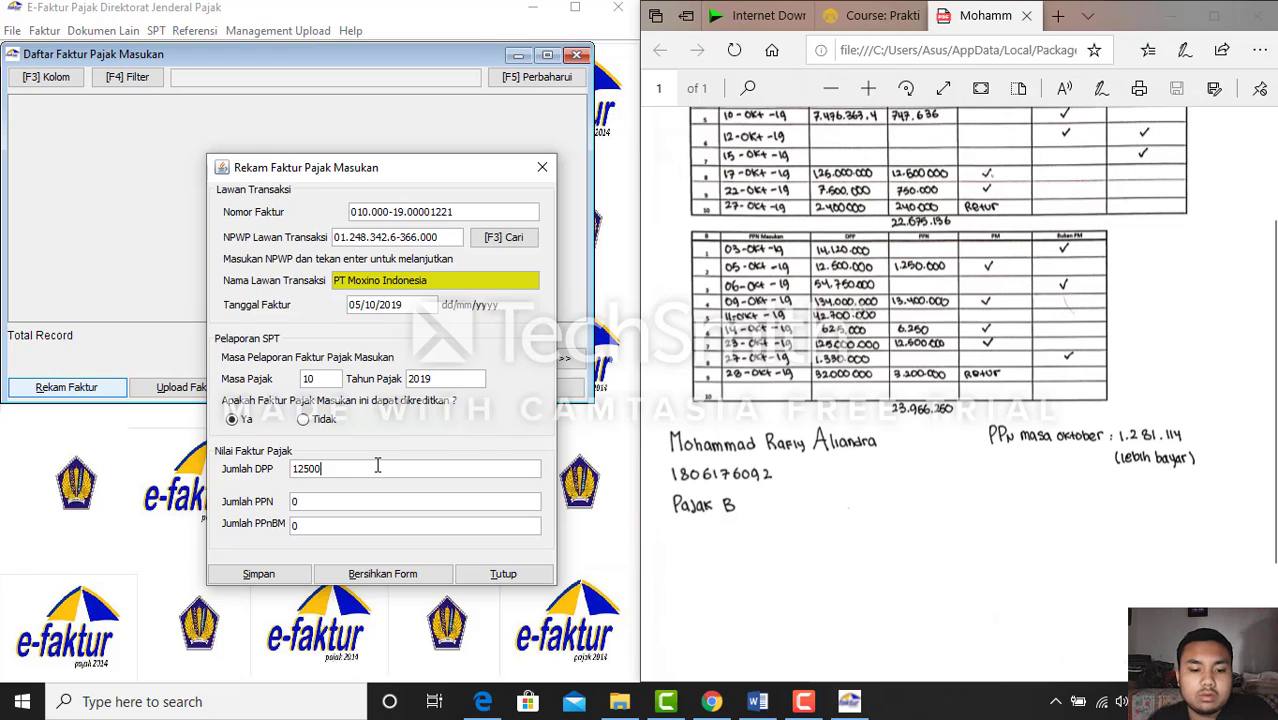
type("00.000")
key("Tab")
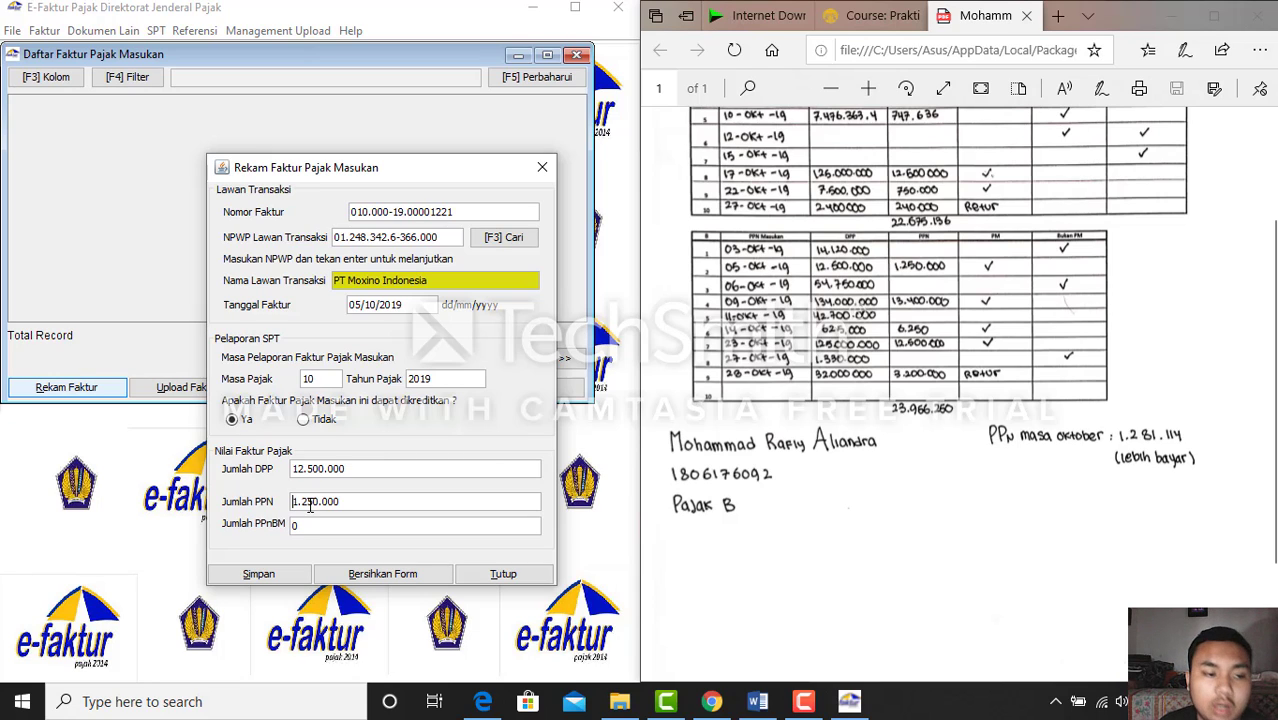
left_click(282, 580)
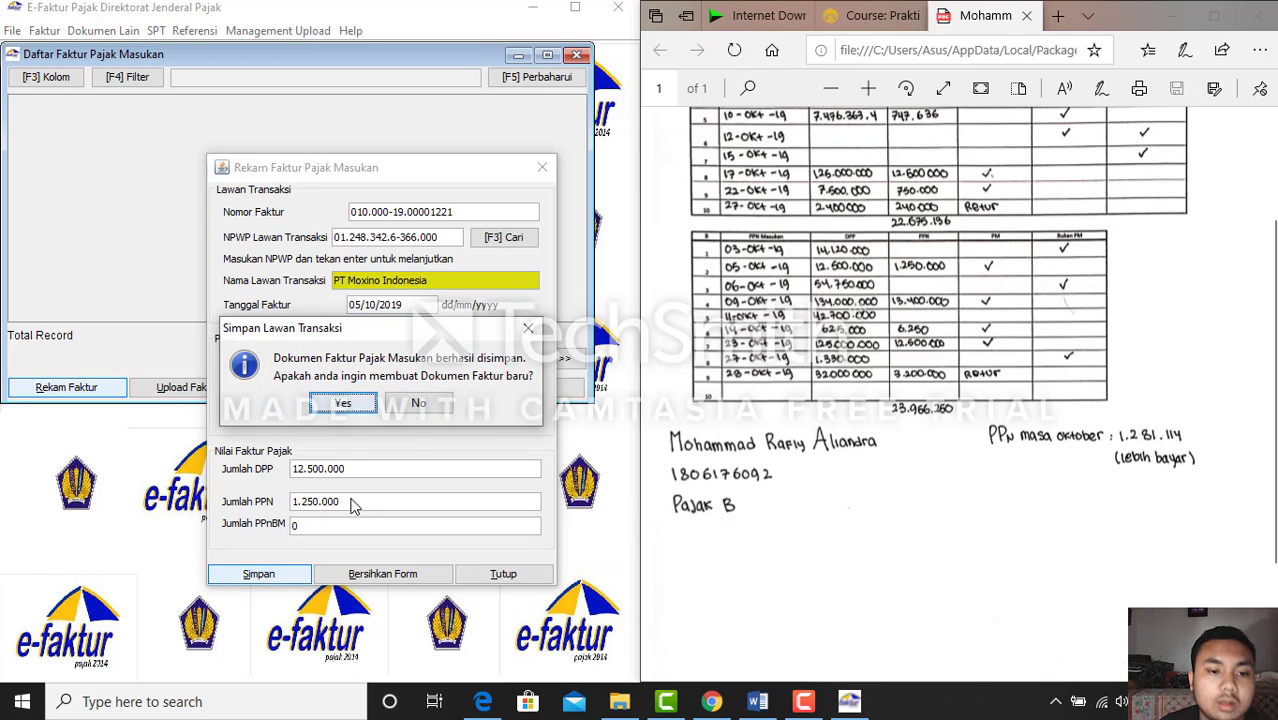
left_click(345, 404)
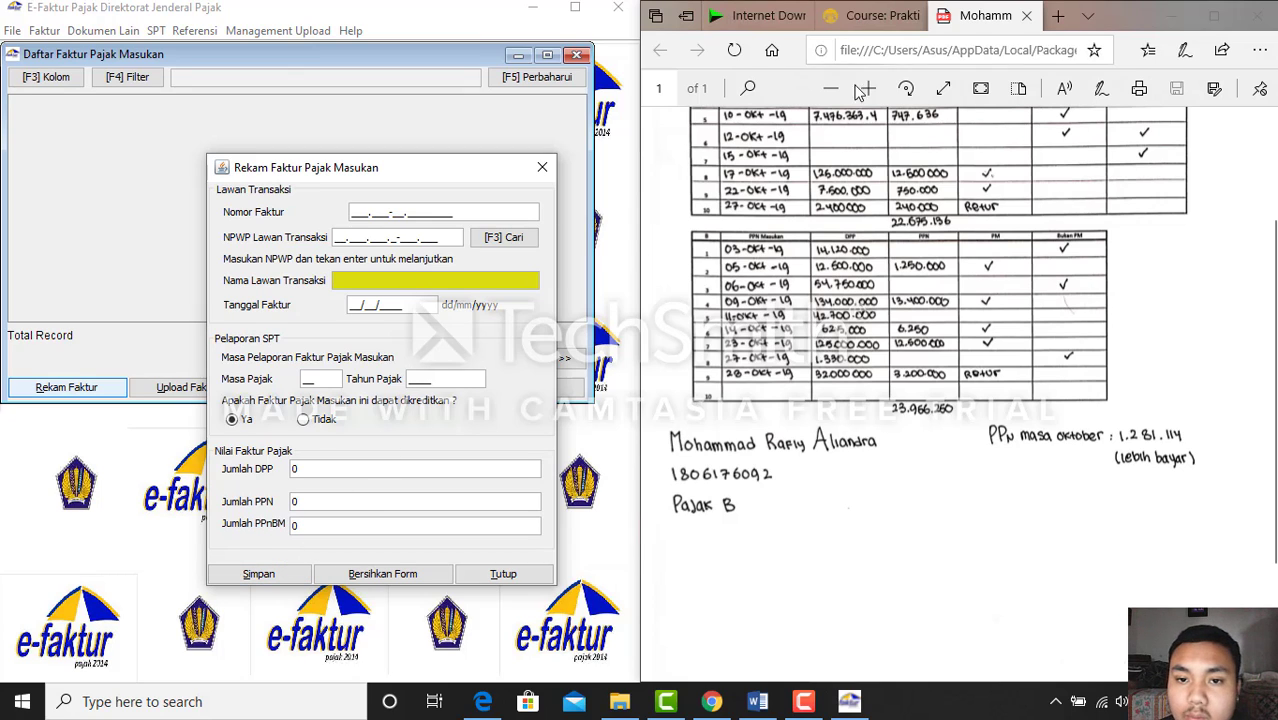
Scroll the Word exam document's October transaction table down to the 14 Okt 2019 row
left_click(757, 701)
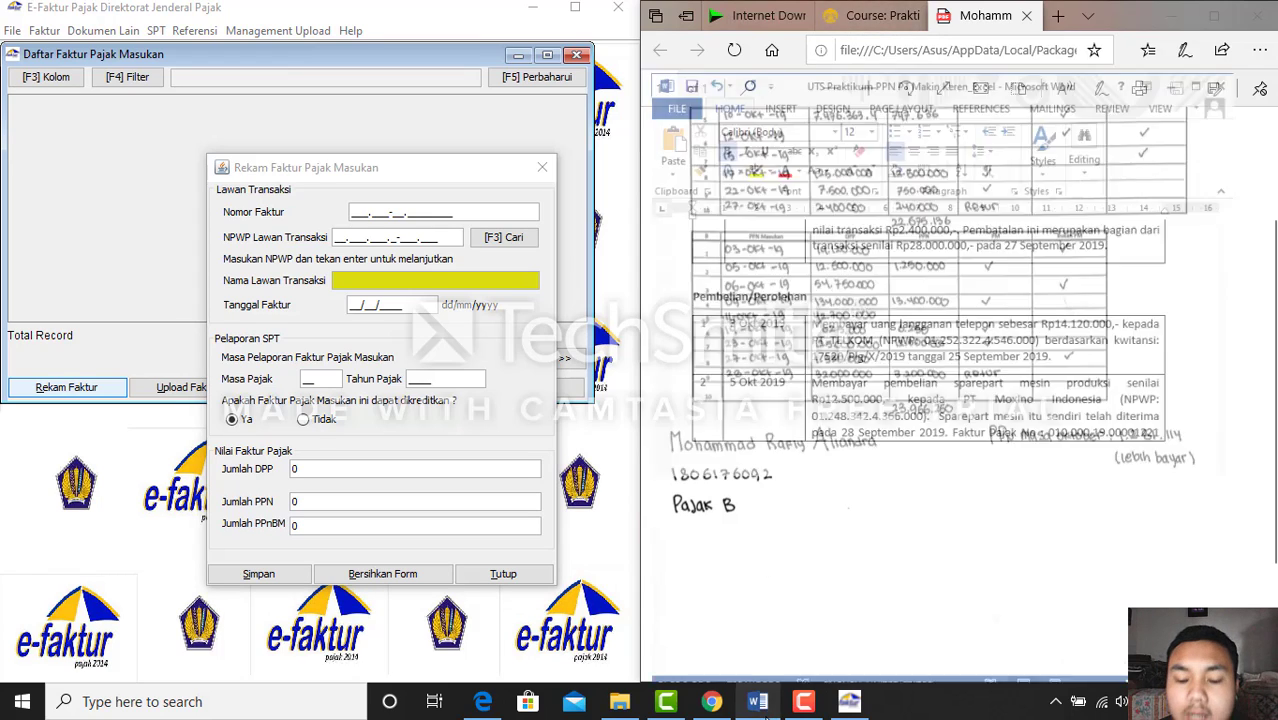
scroll(858, 500, "down", 2)
scroll(858, 505, "down", 3)
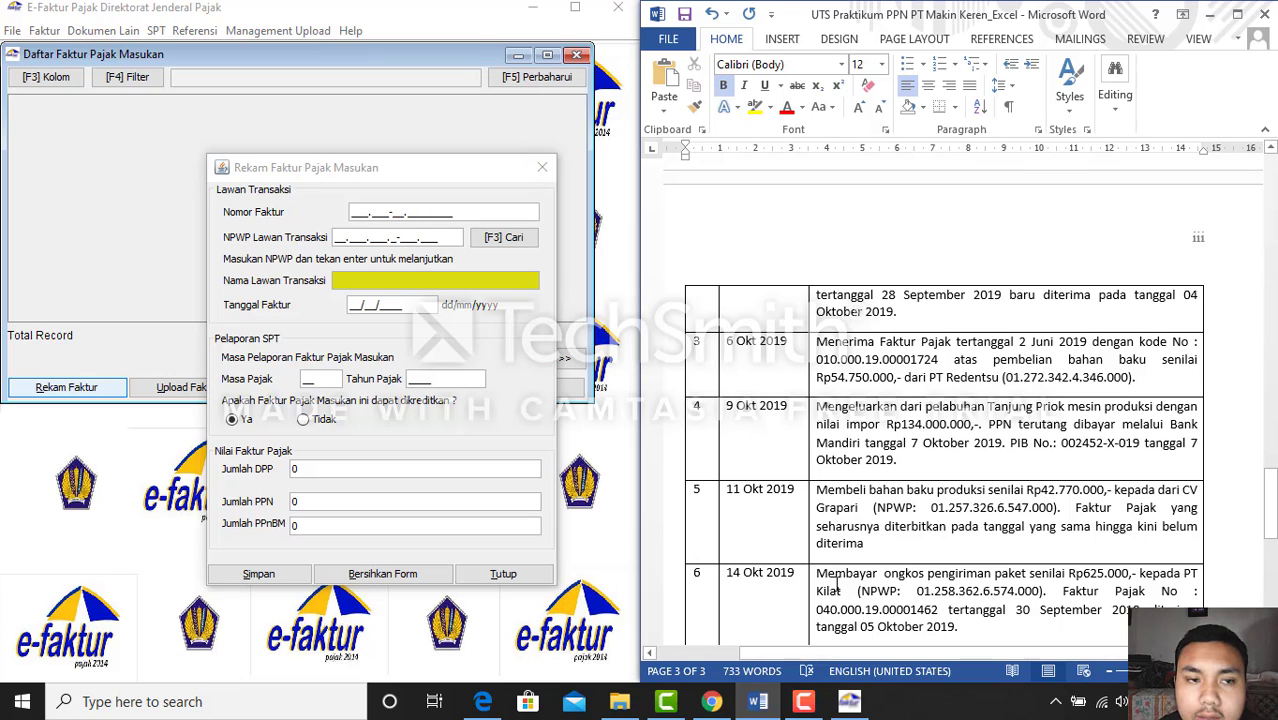
left_click(761, 704)
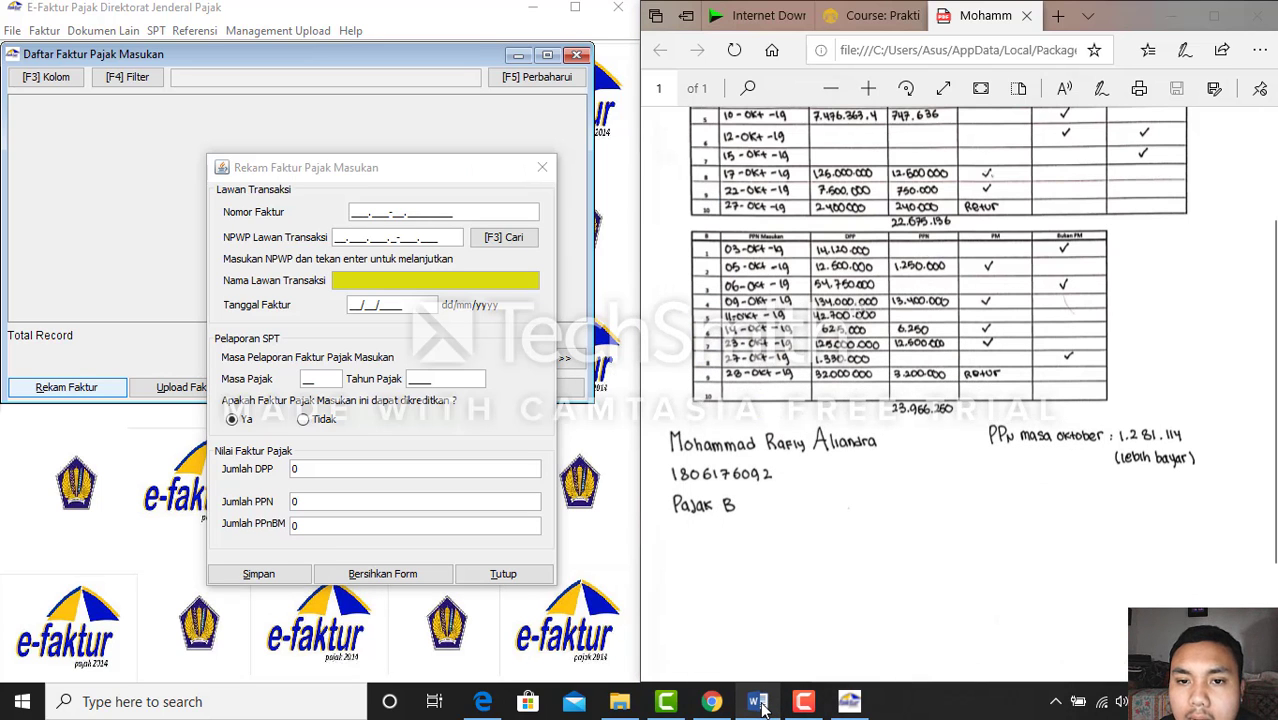
left_click(761, 704)
scroll(894, 452, "down", 3)
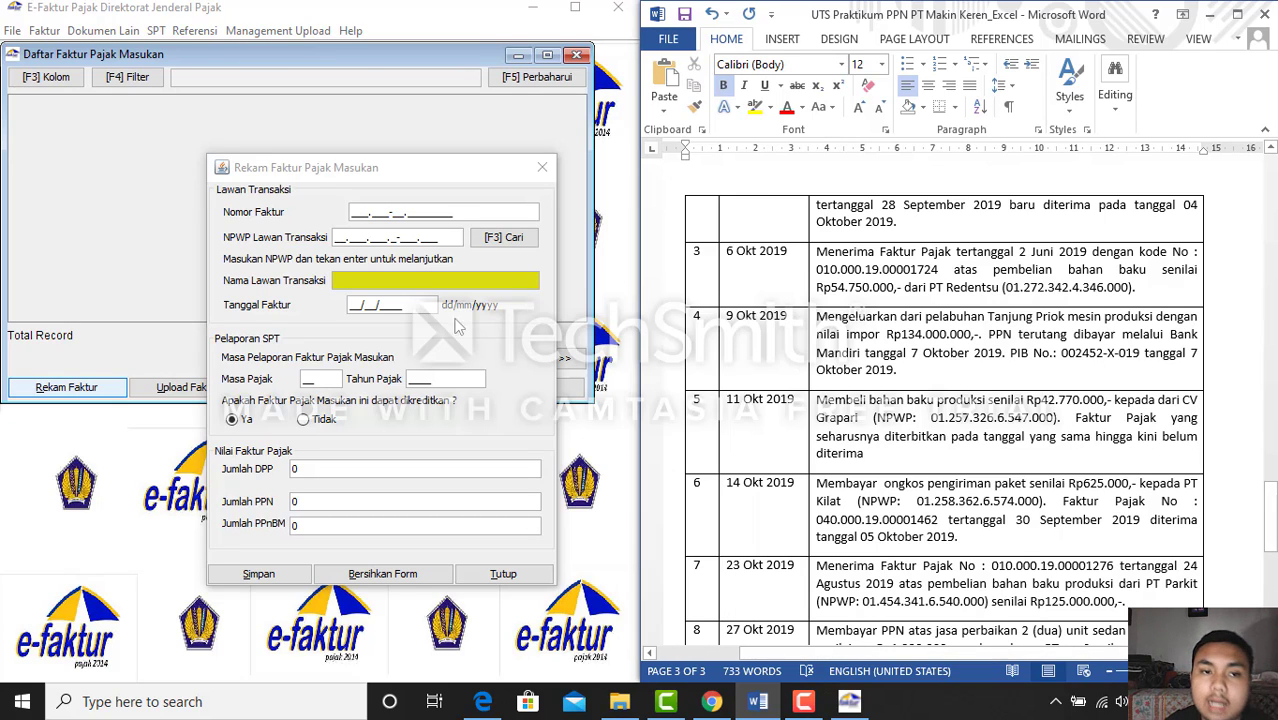
Enter input invoice number 040.000-19.00001462
left_click(351, 213)
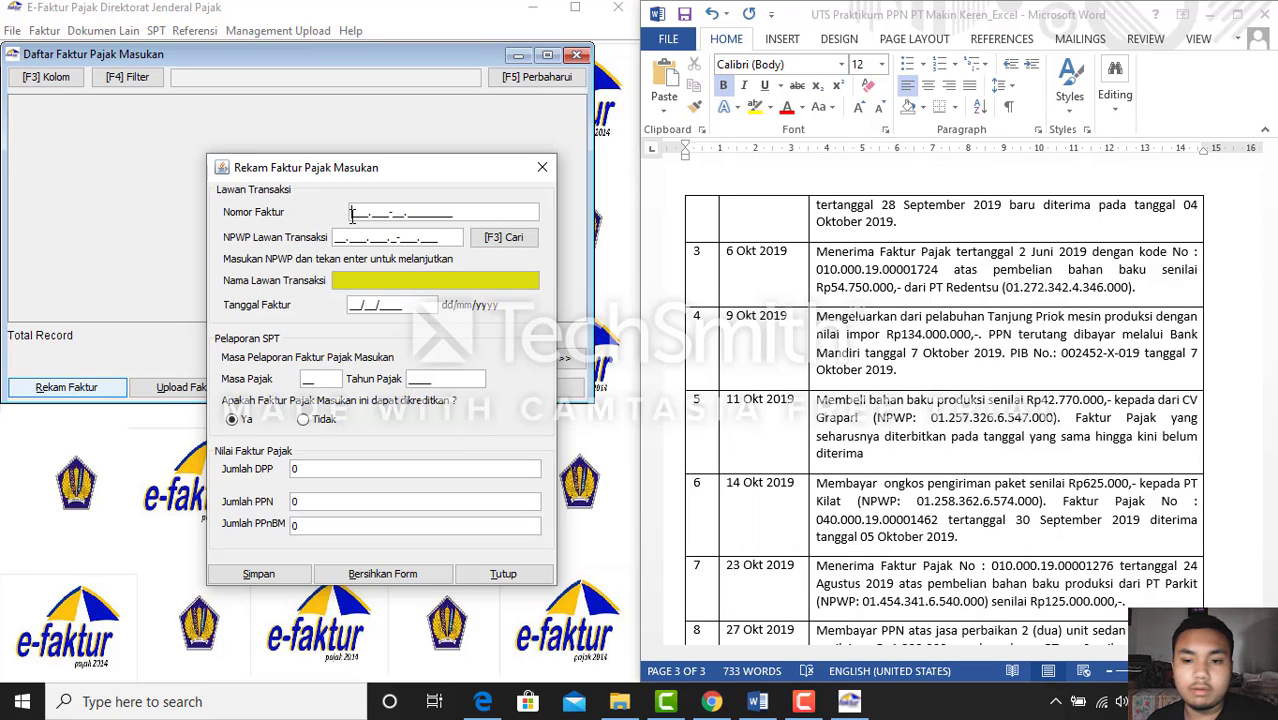
type("040.000-")
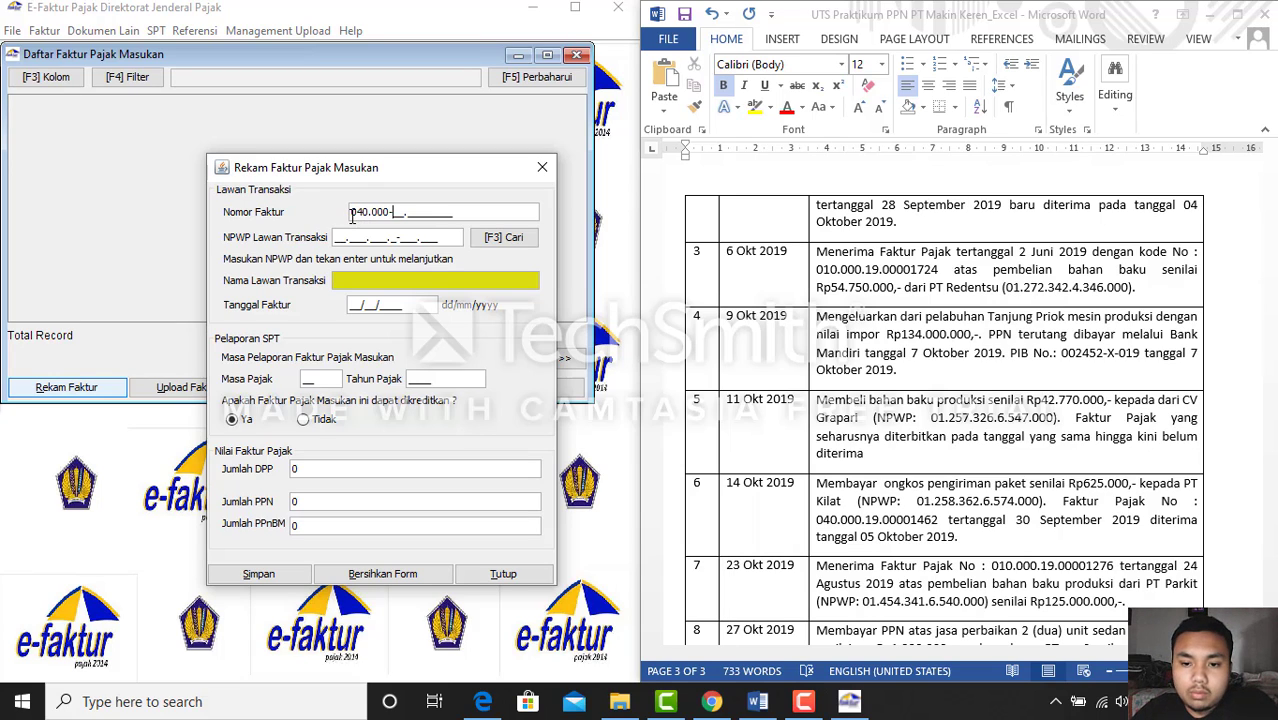
type("19.0")
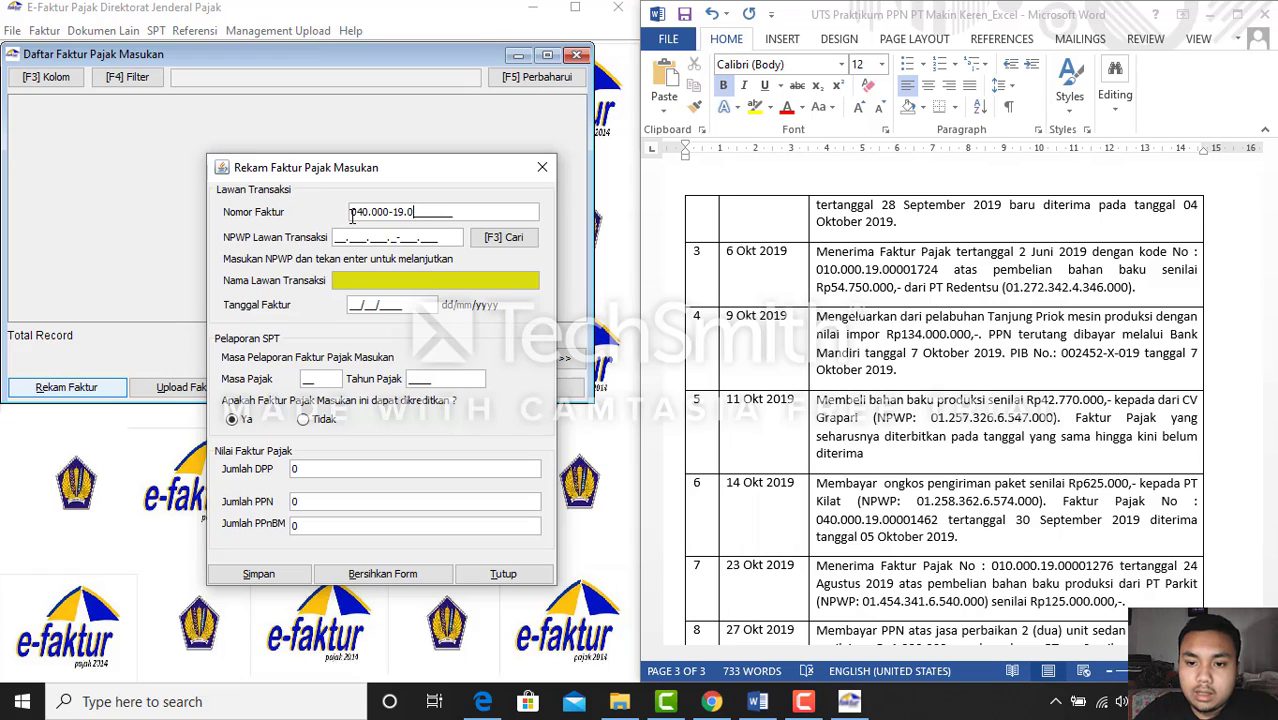
type("000146")
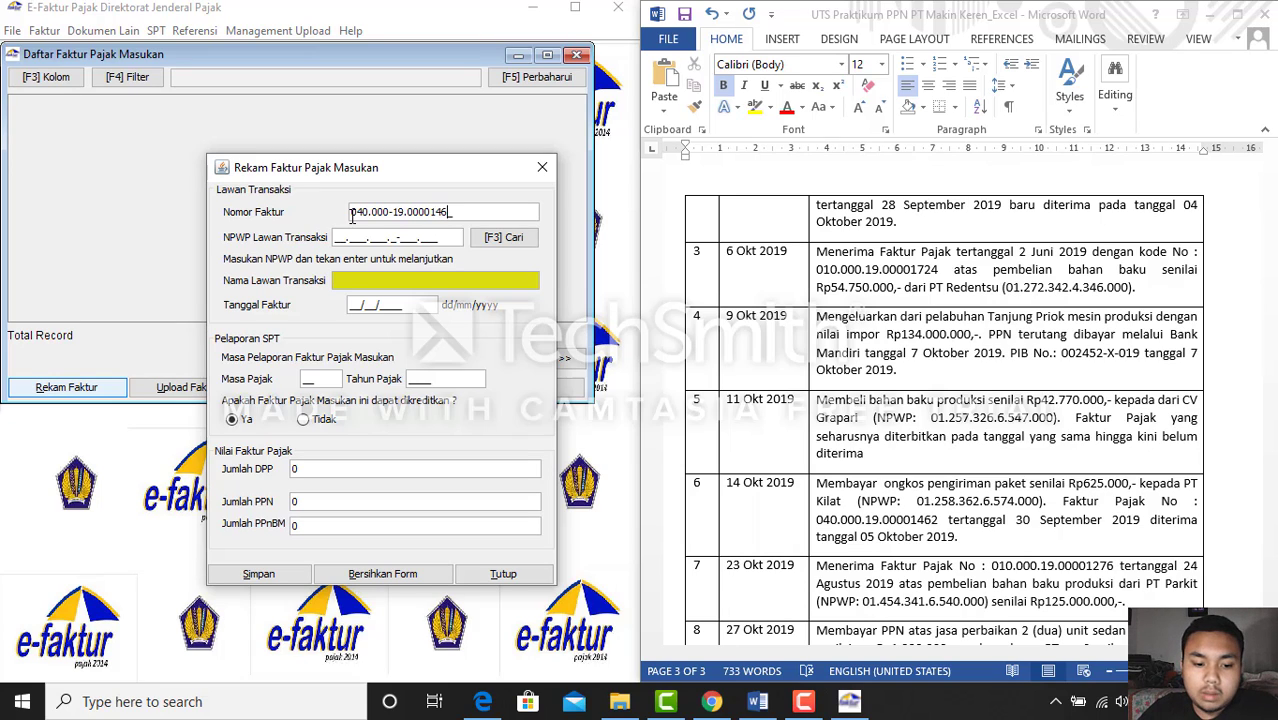
type("2")
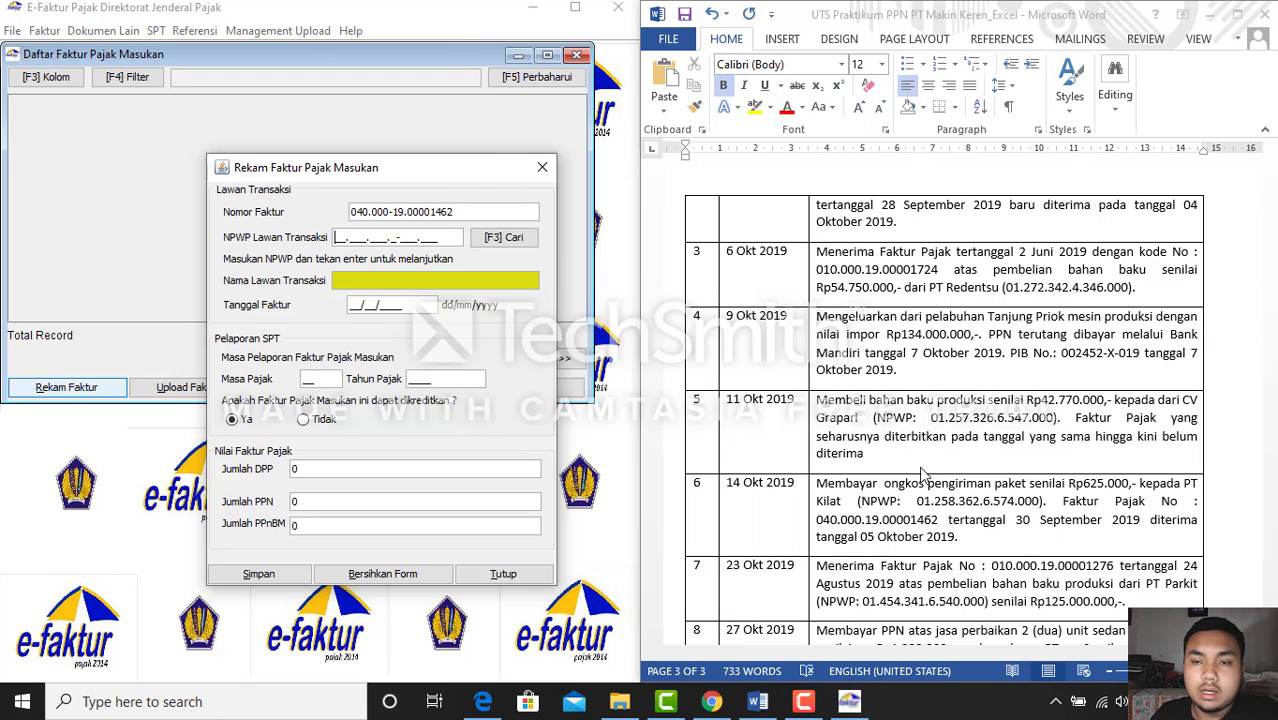
left_click(757, 704)
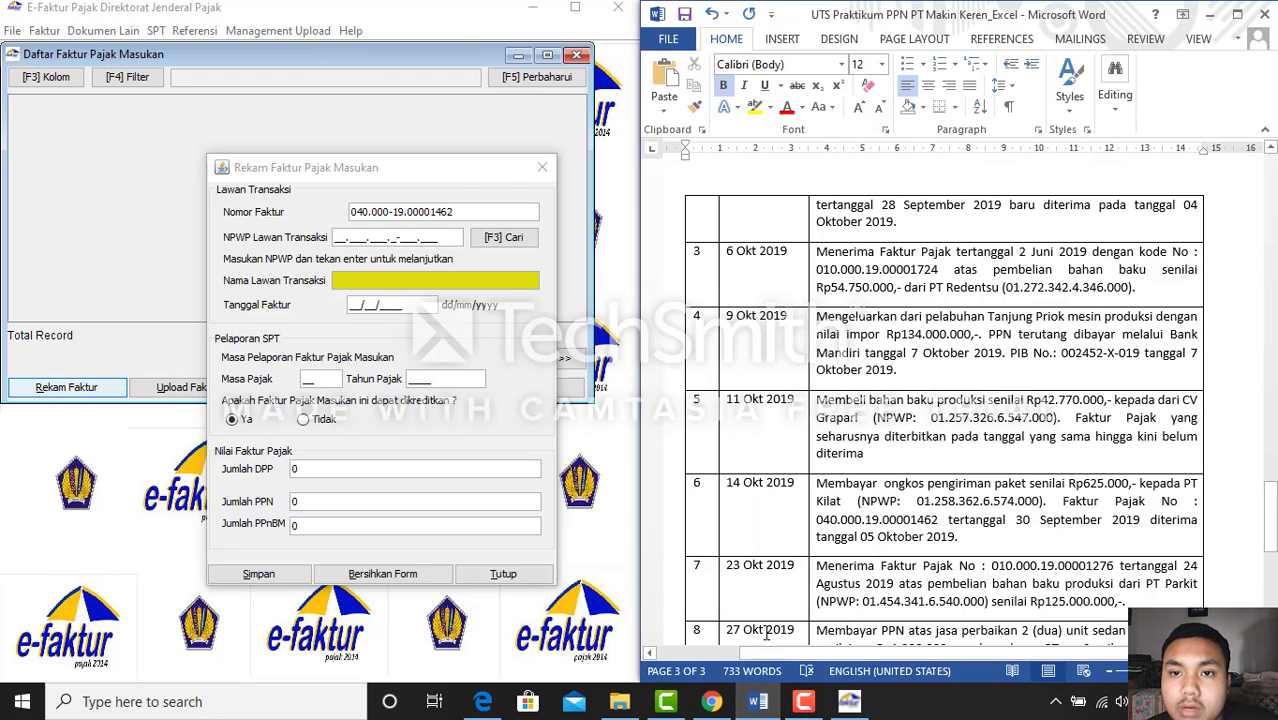
left_click(757, 704)
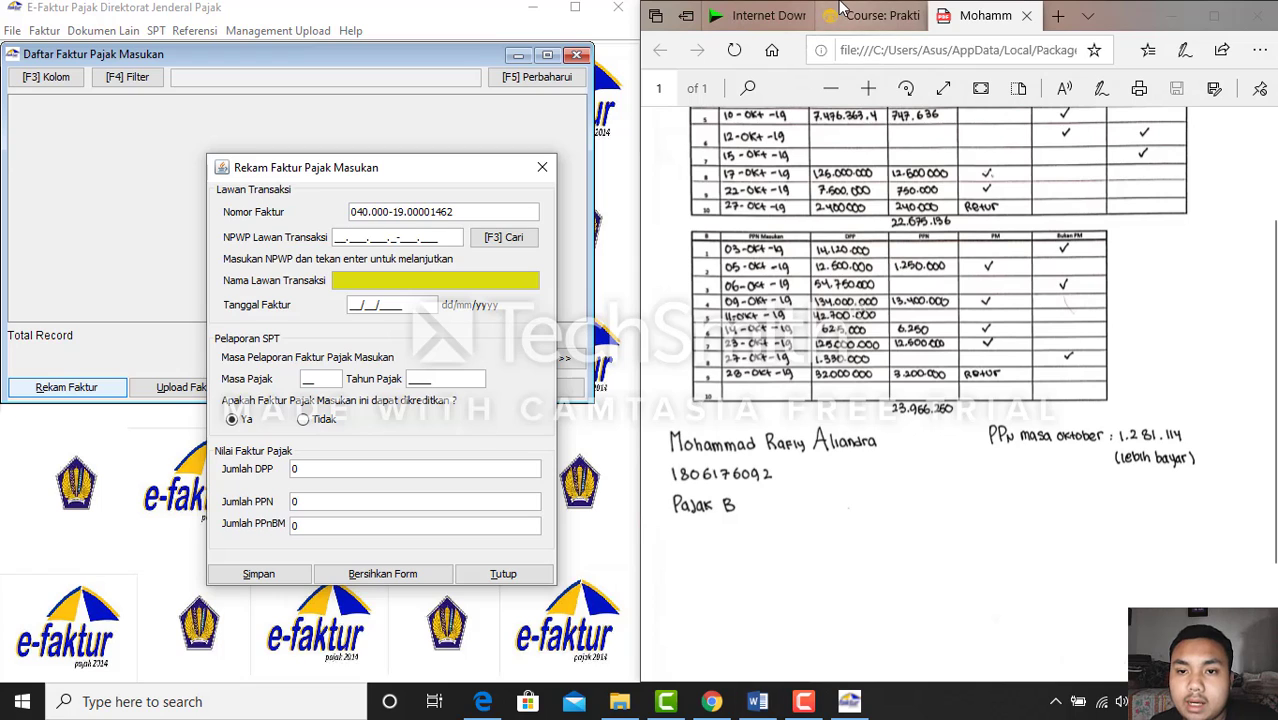
left_click(843, 14)
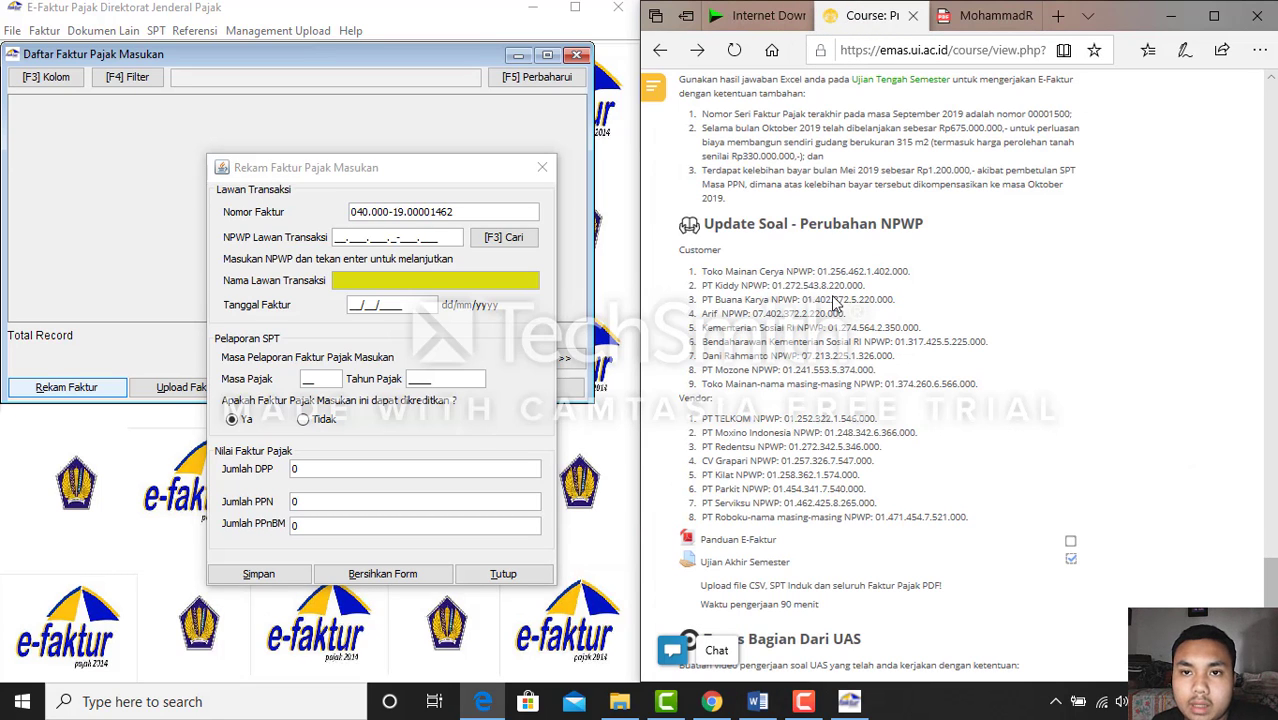
Enter PT Kilat's NPWP and look it up among saved counterparties
left_click(336, 238)
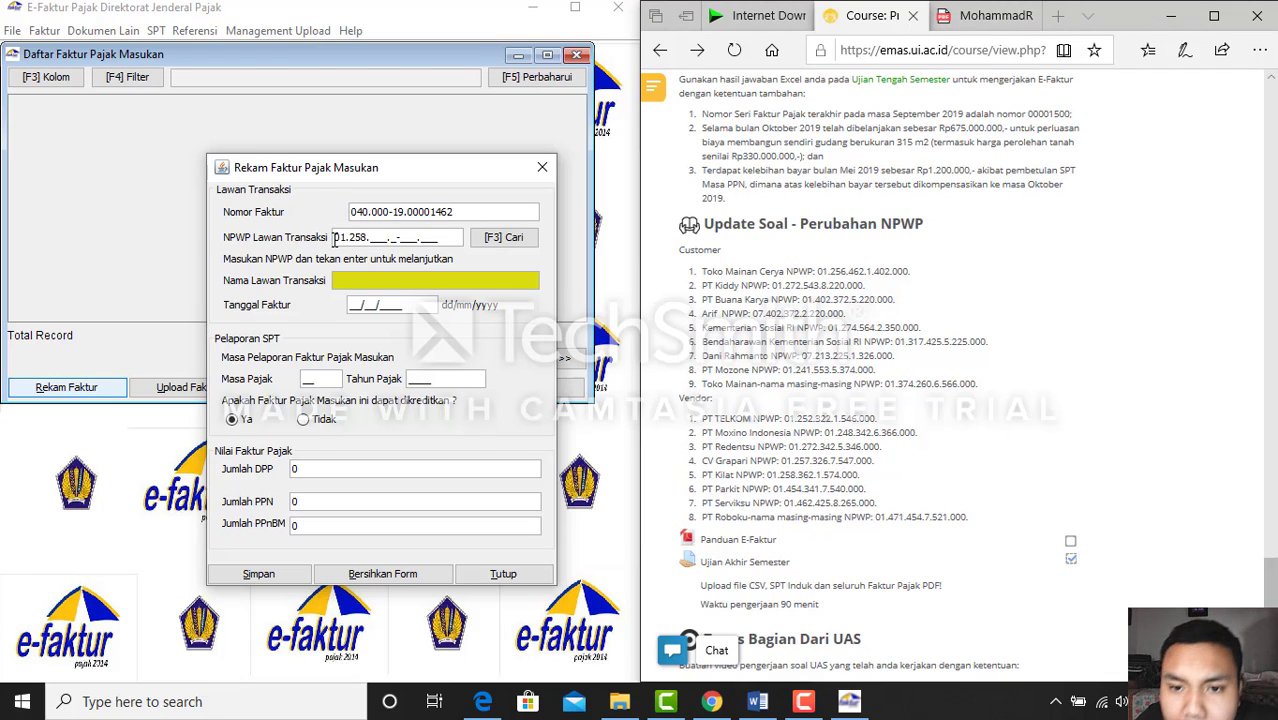
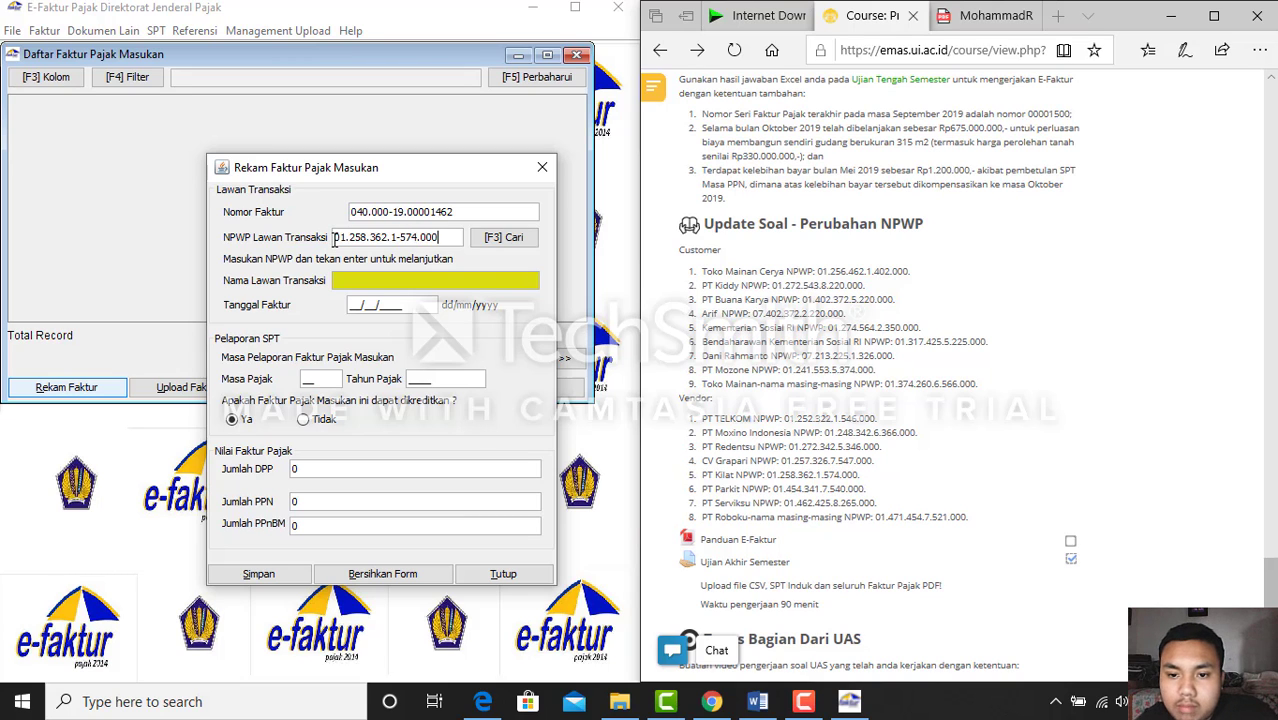
key("Return")
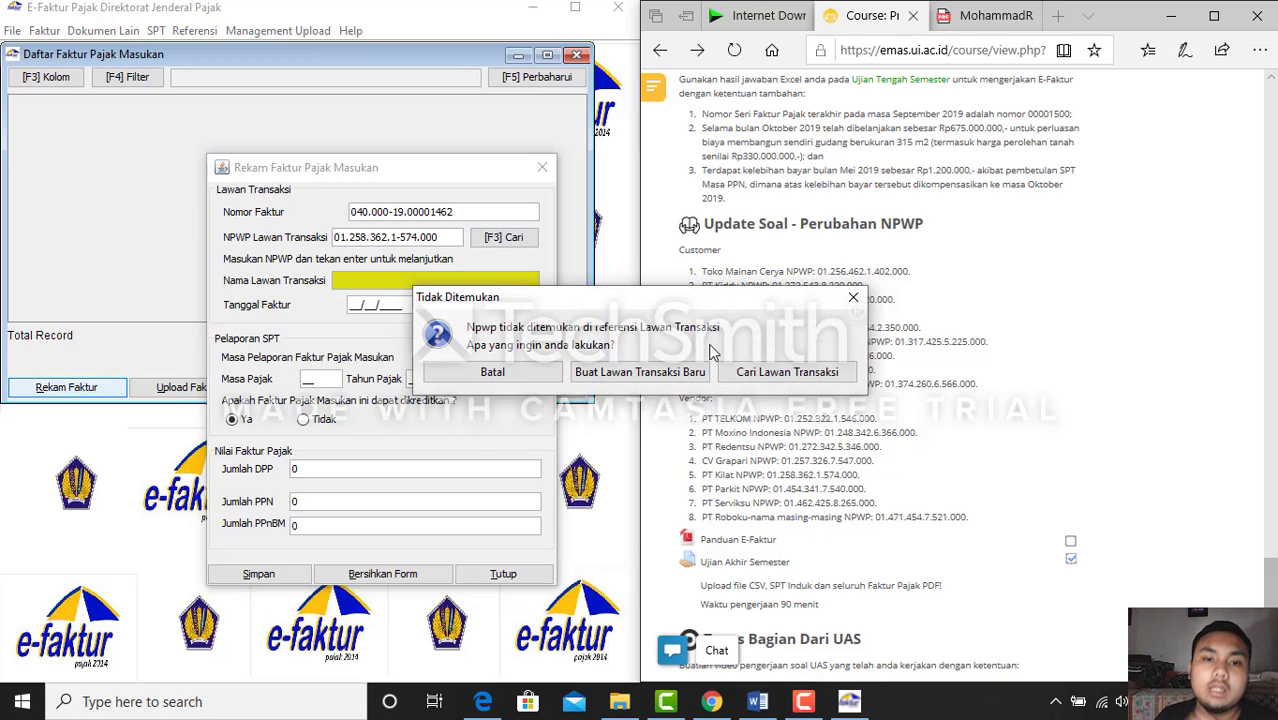
Register PT kilat as a new counterparty with '-' in every address field
left_click(688, 372)
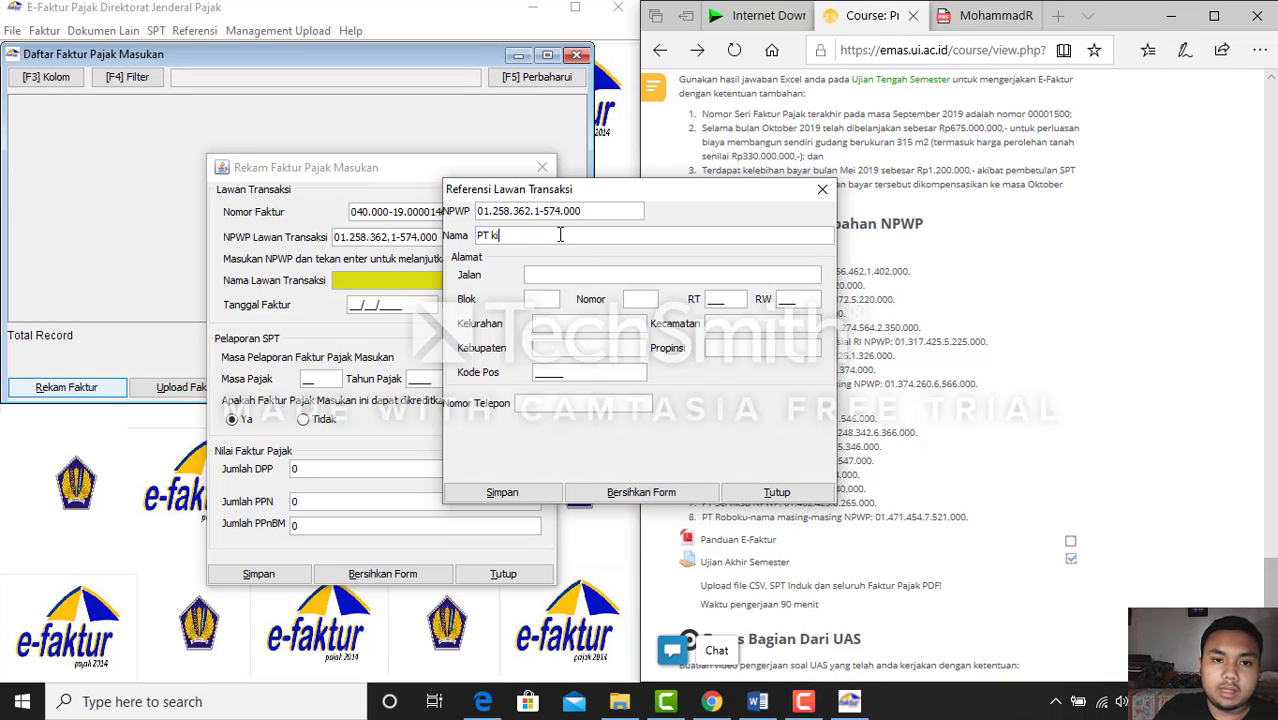
left_click(565, 273)
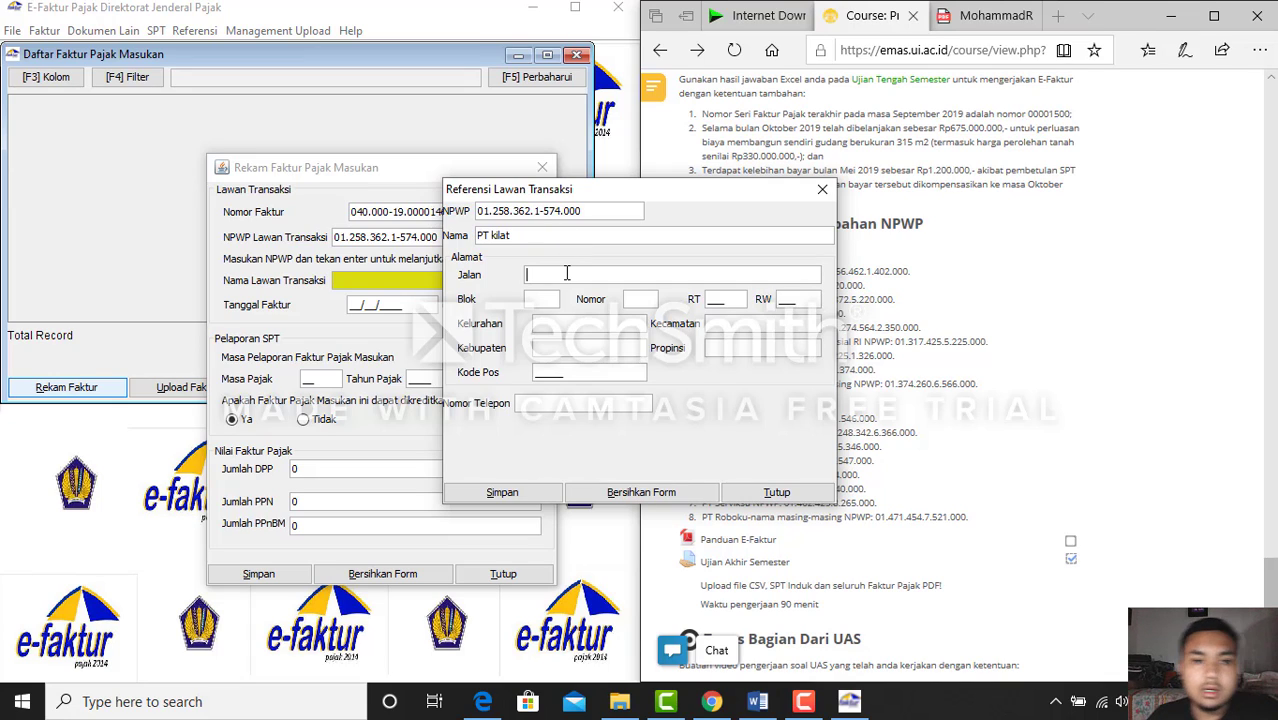
type("-")
left_click(534, 299)
type("-")
left_click(636, 299)
type("-")
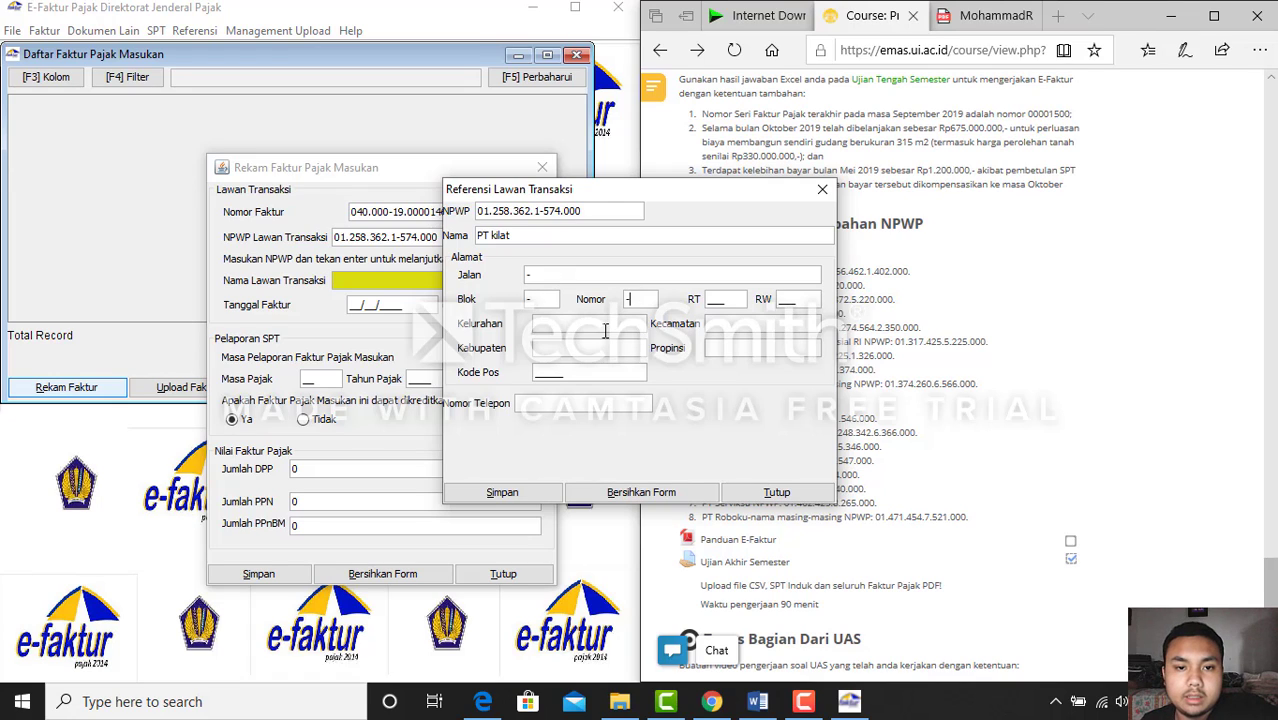
left_click(604, 326)
type("-")
left_click(602, 348)
type("-")
left_click(730, 324)
type("-")
left_click(732, 348)
type("-")
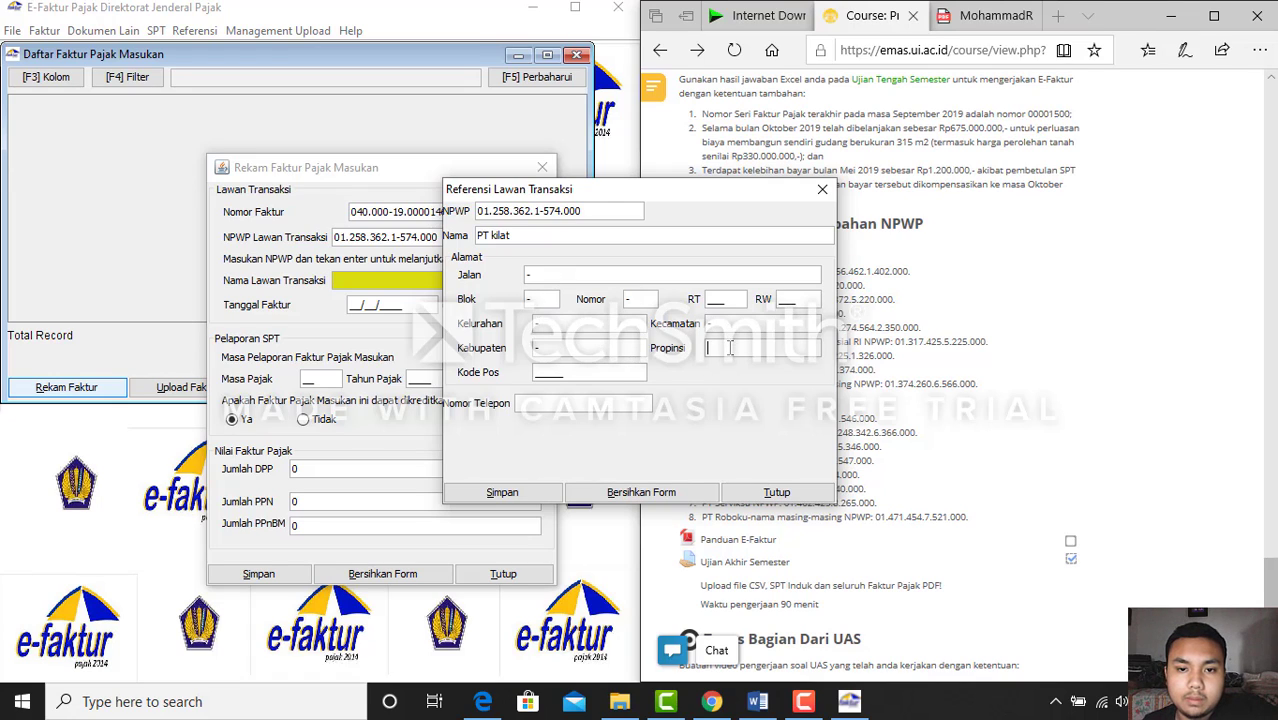
Enter RT 454, RW 435, postal code 53453 and a phone number, then save PT kilat
left_click(716, 300)
type("454")
left_click(788, 299)
type("435")
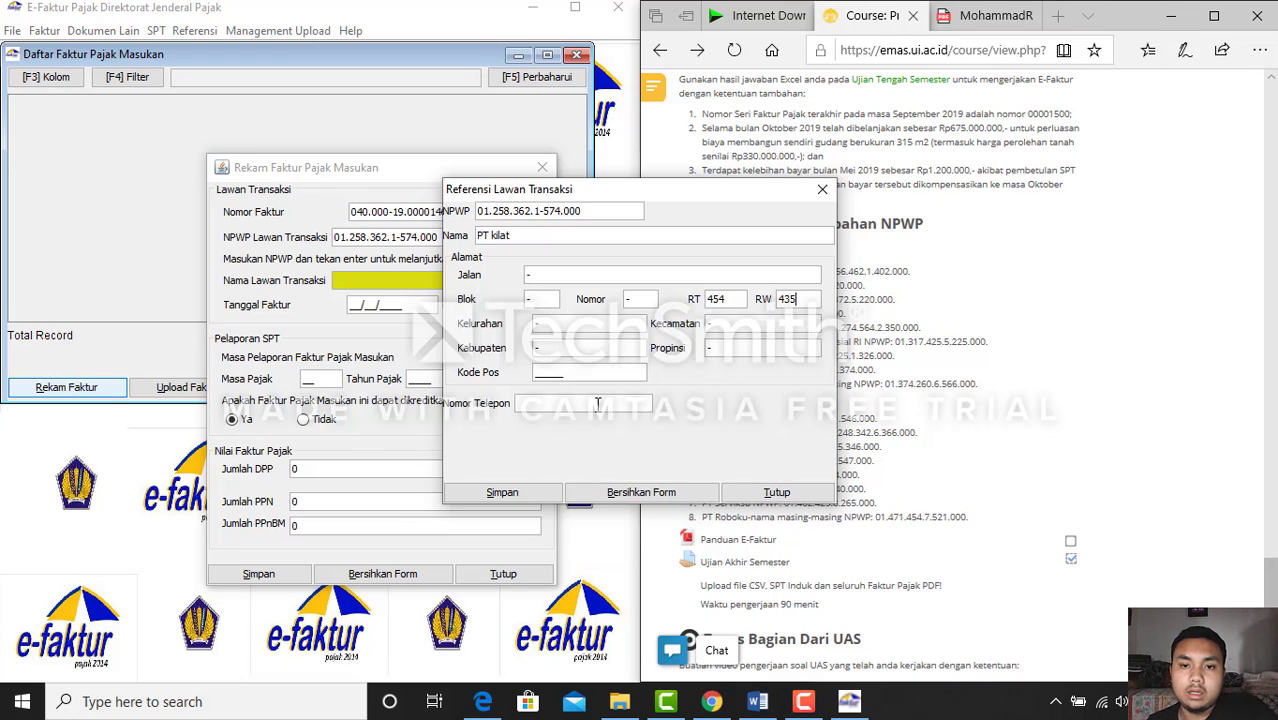
left_click(546, 374)
type("53453")
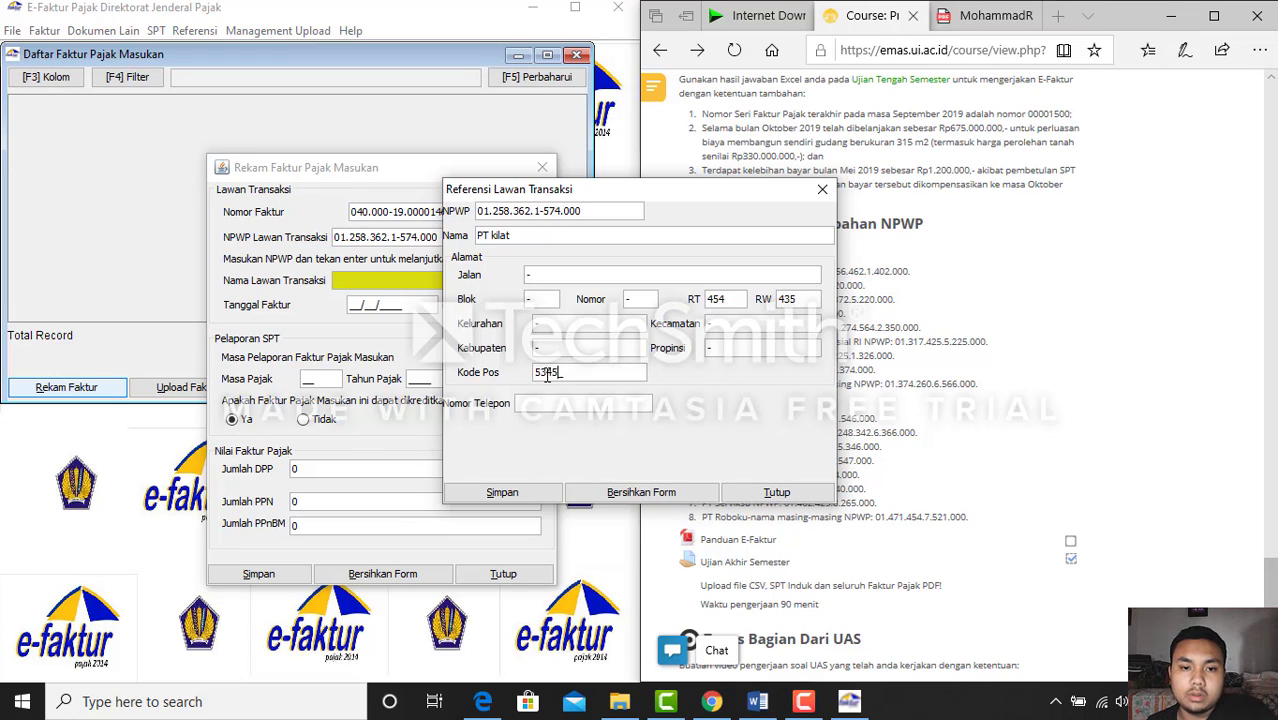
left_click(550, 406)
type("w4")
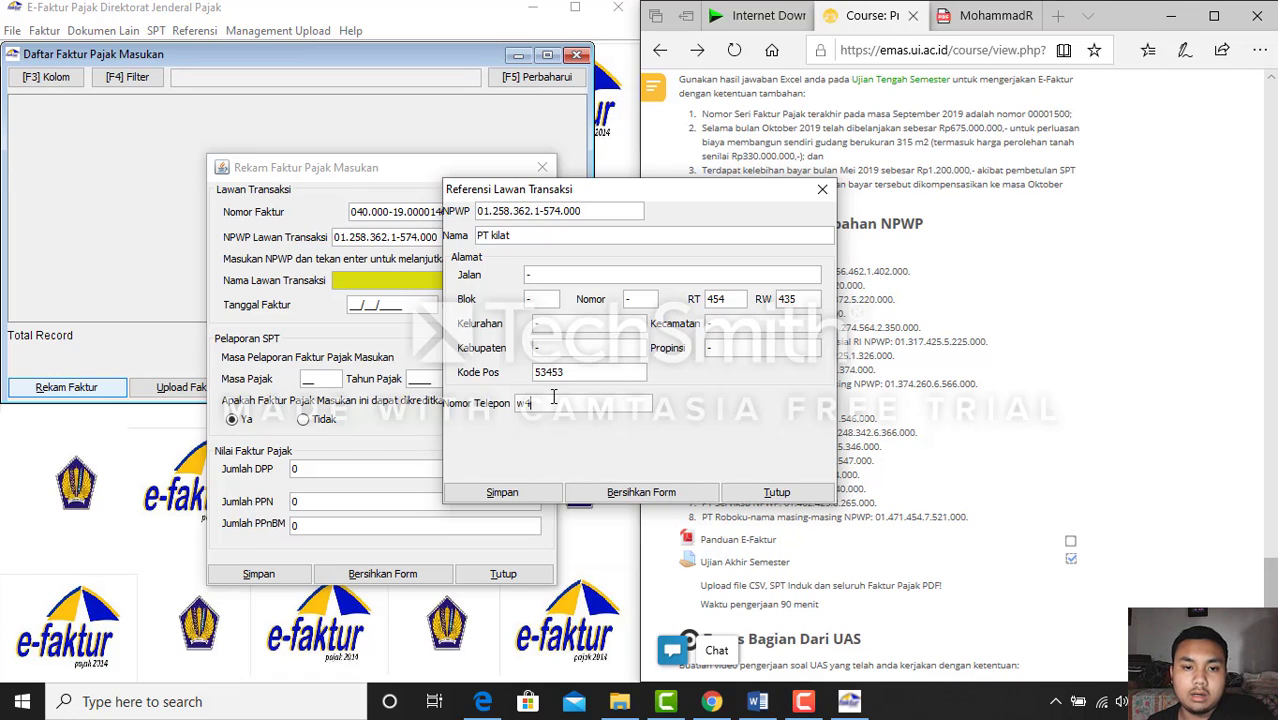
type("2384238964")
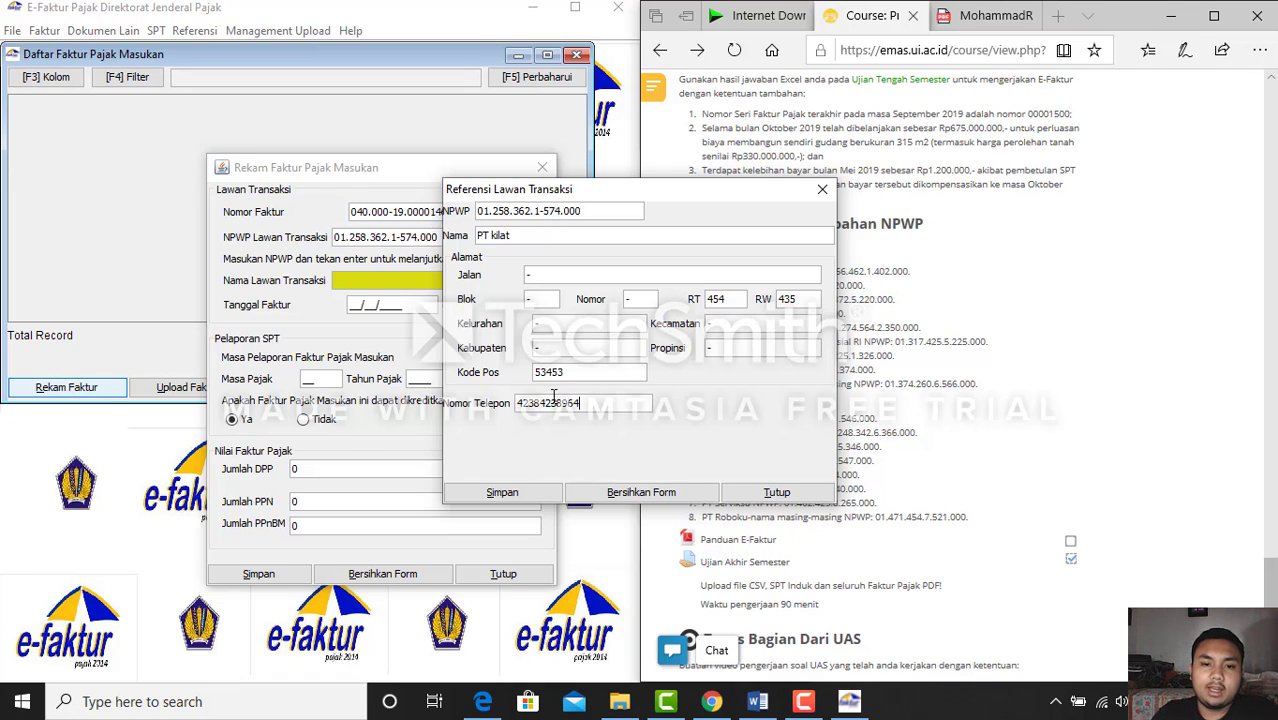
left_click(496, 491)
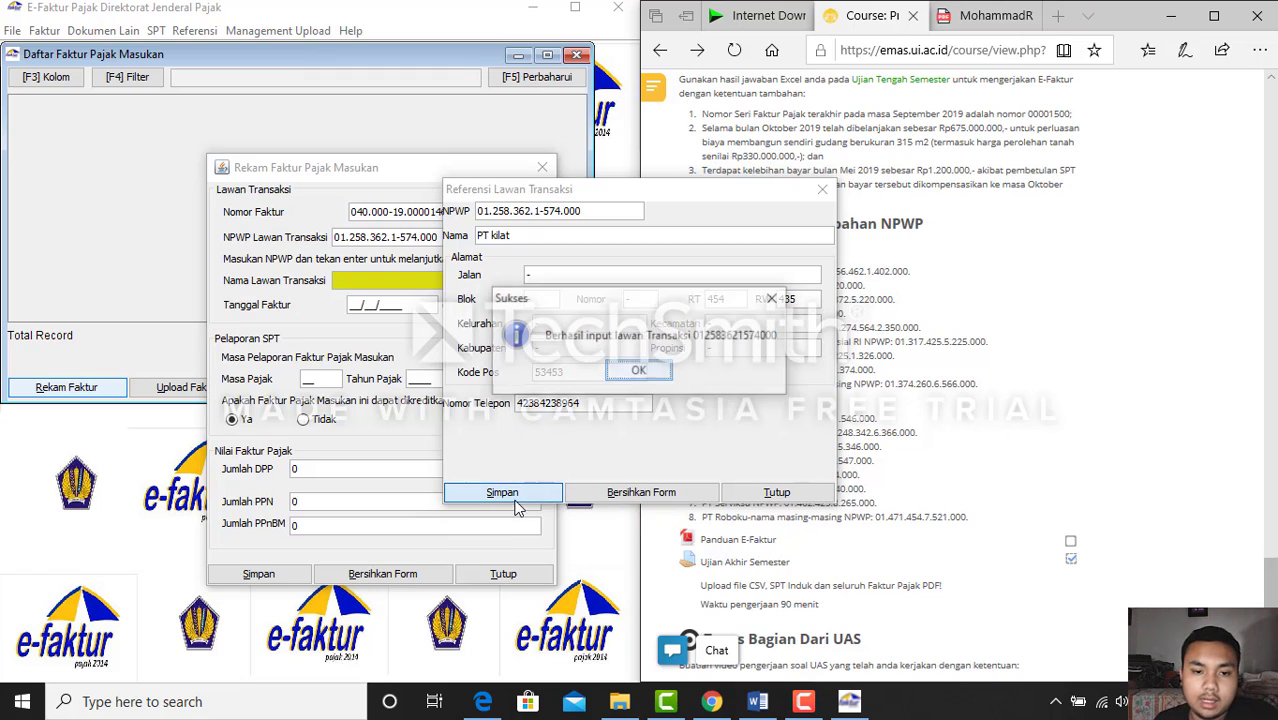
left_click(643, 370)
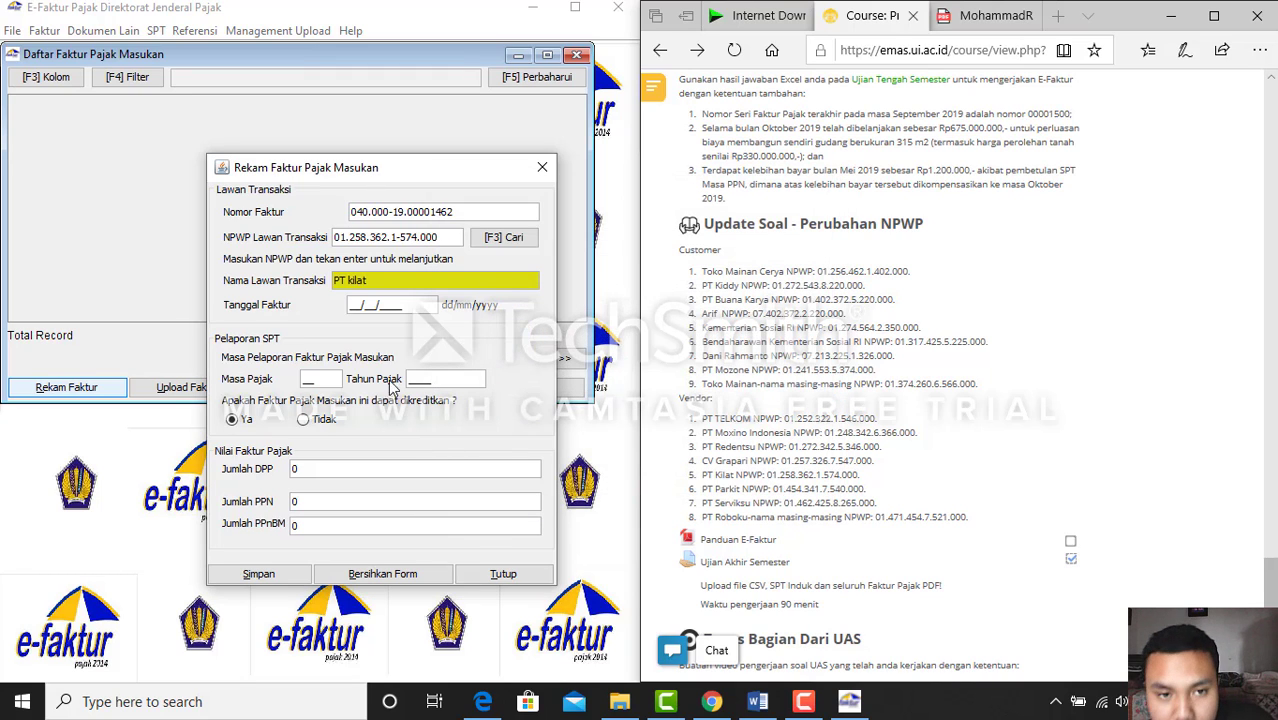
Enter invoice date 14/10/2109 so the tax period fills as 10/2109
left_click(360, 305)
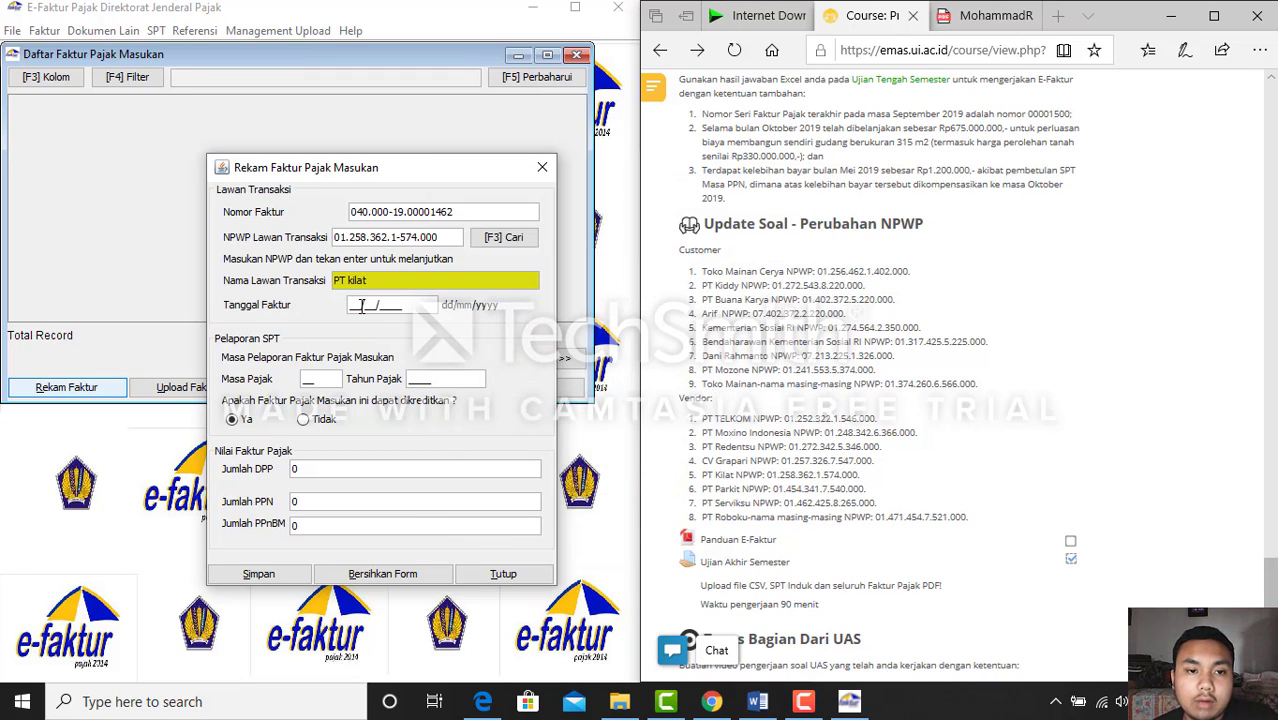
type("1")
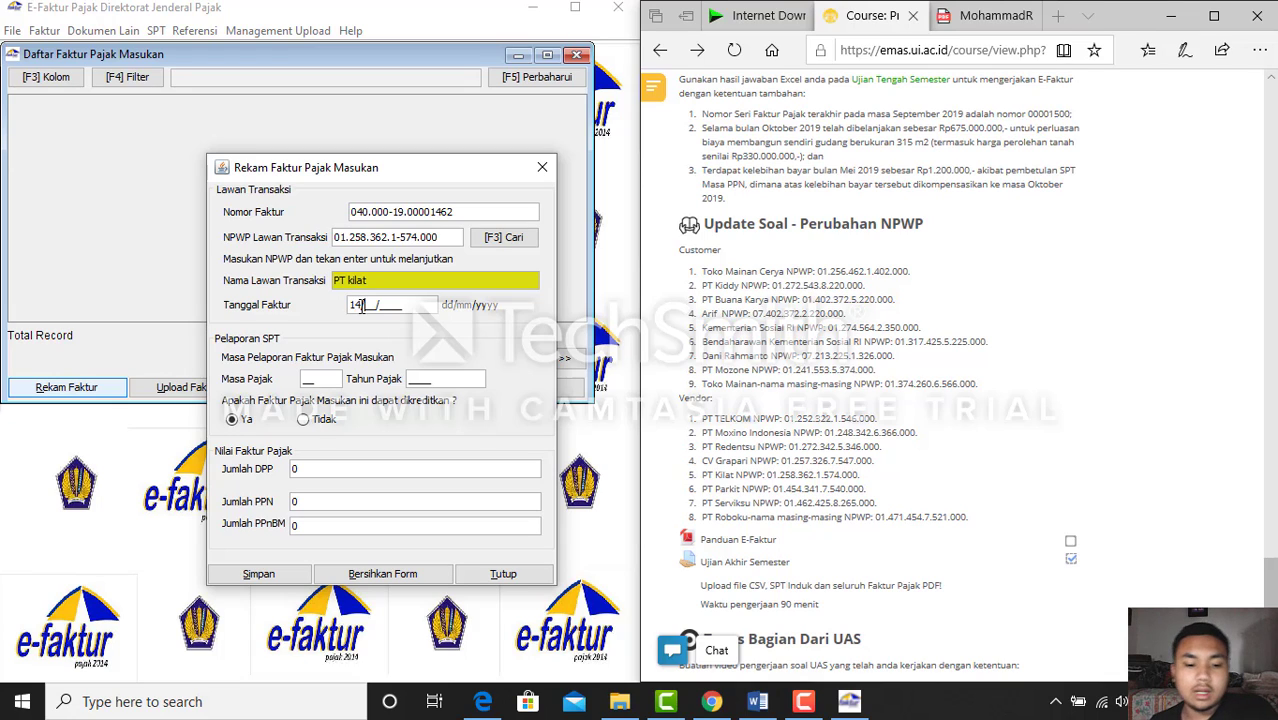
type("4/1")
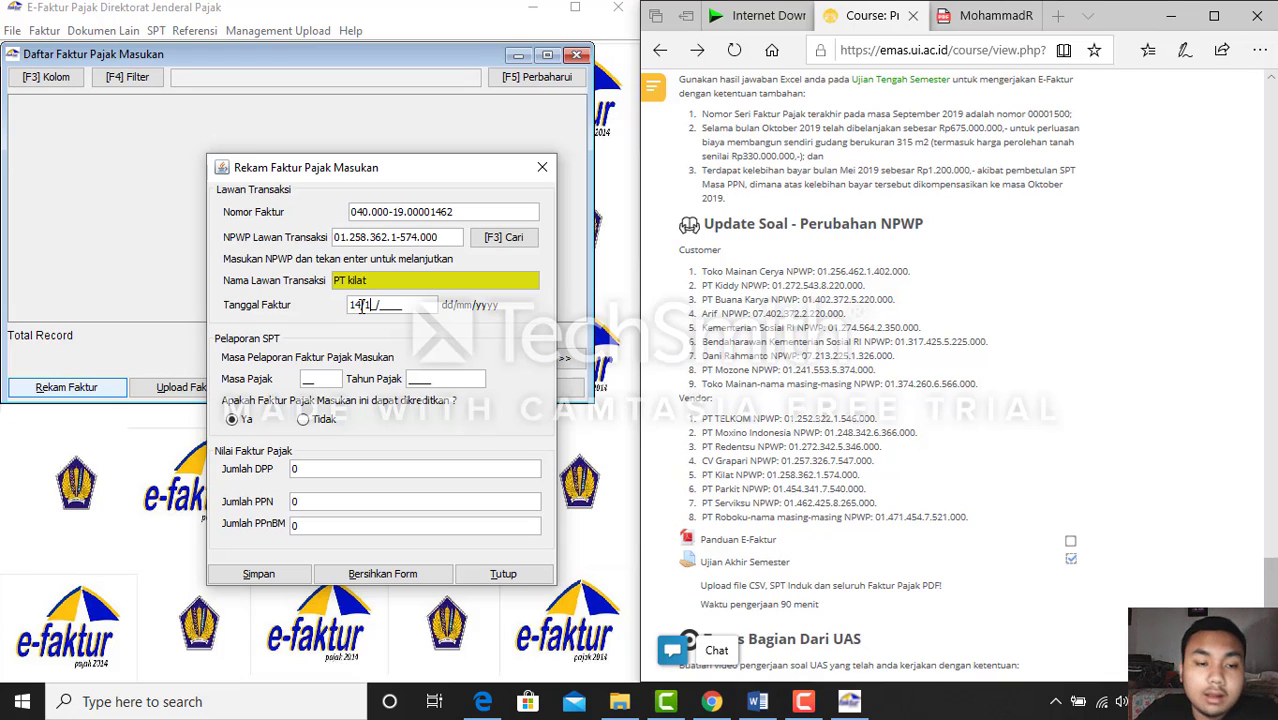
type("0/210")
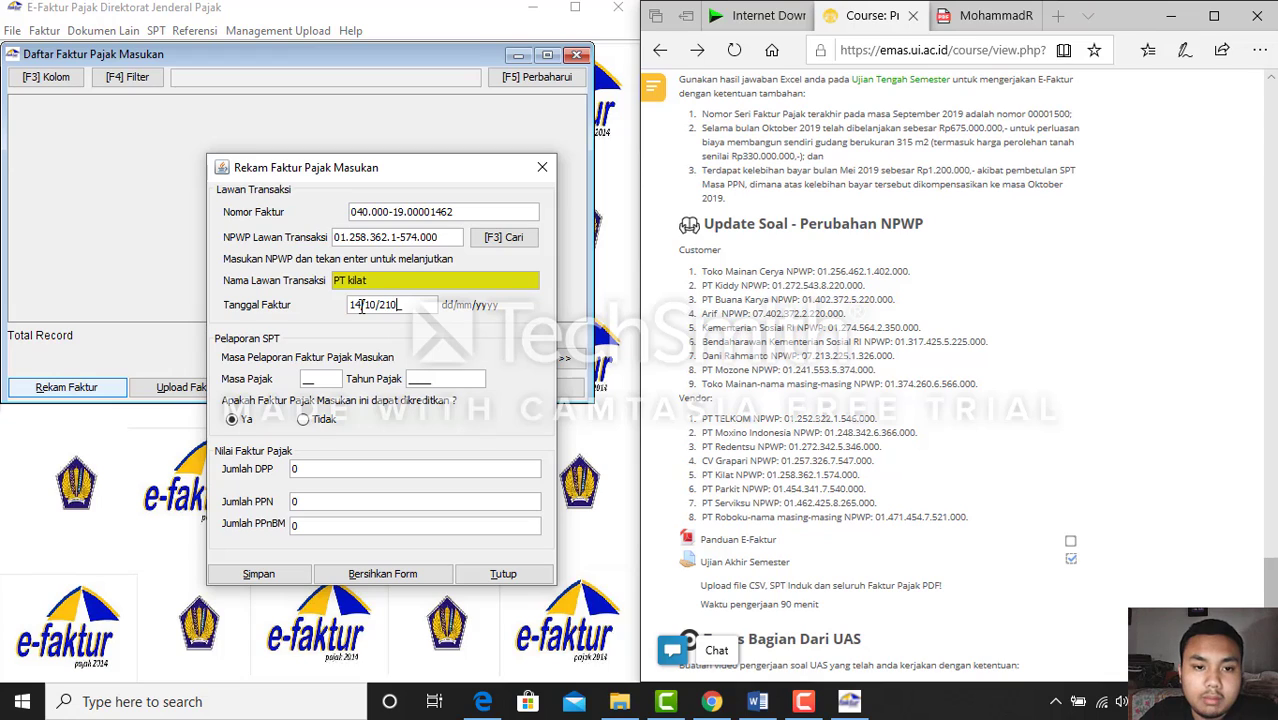
type("9")
key("Tab")
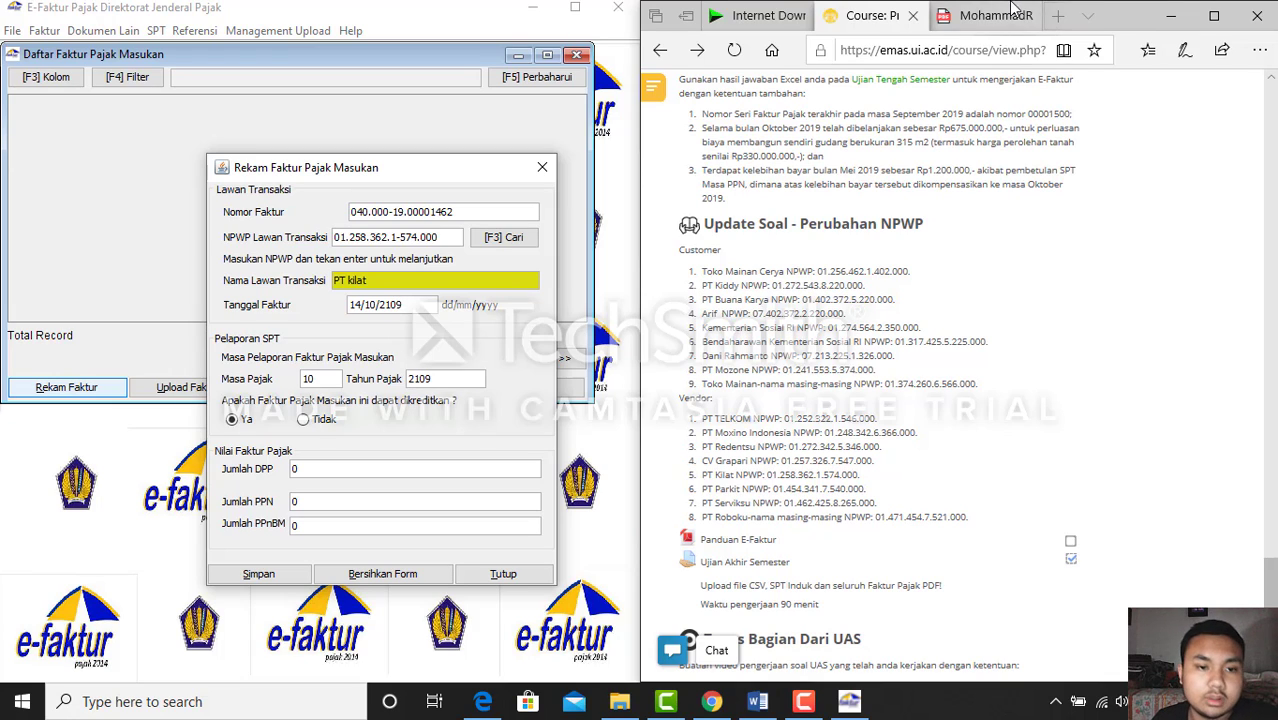
left_click(978, 17)
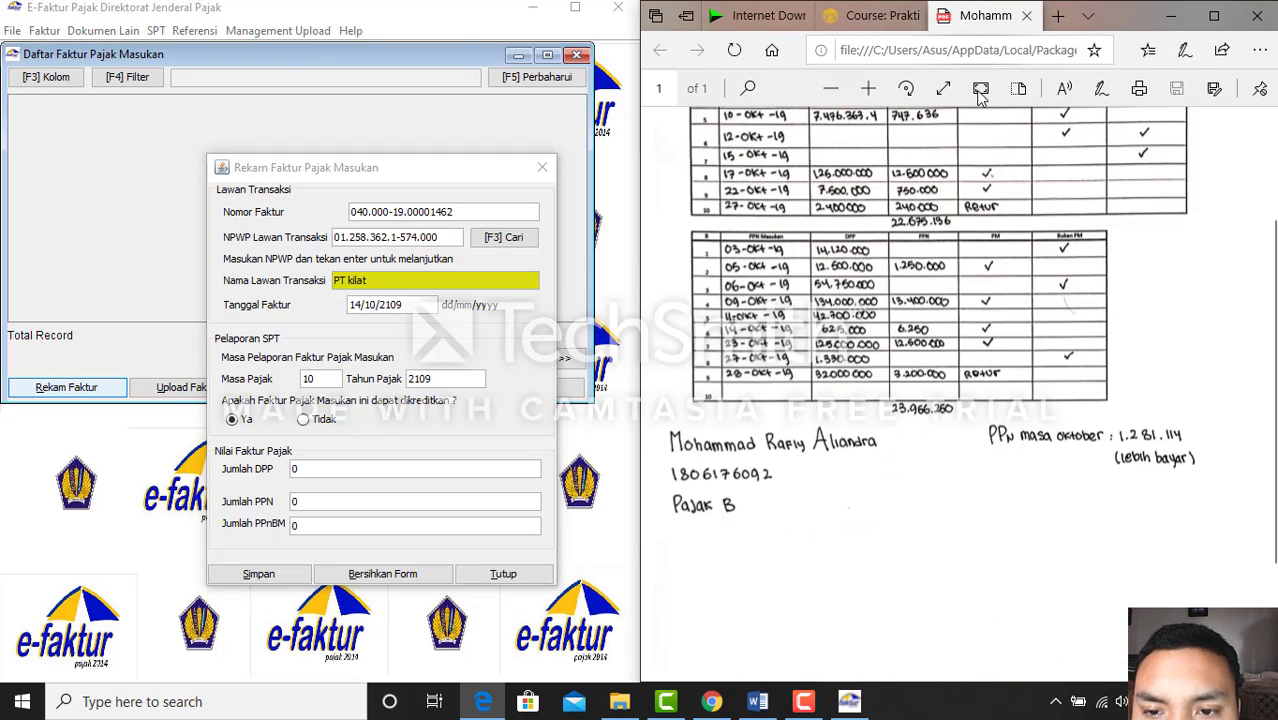
Enter DPP 625000 so PPN becomes 62.500, then attempt to save the invoice
left_click(378, 470)
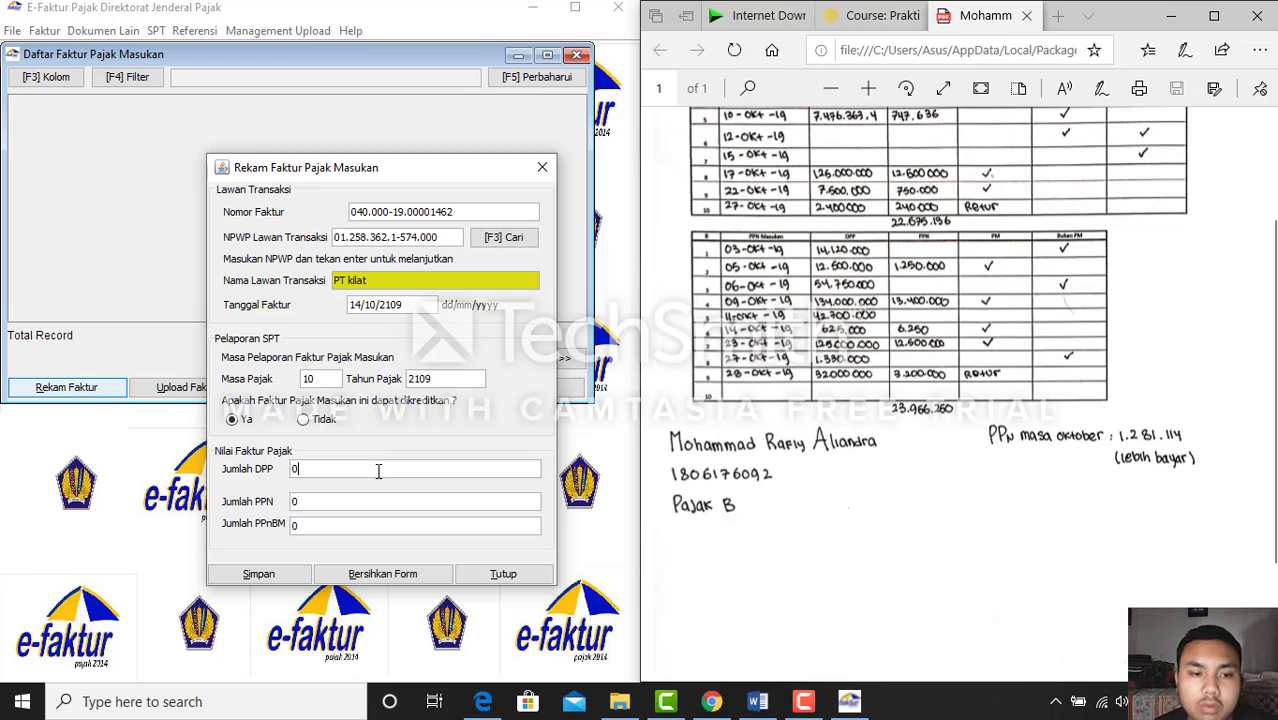
type("6")
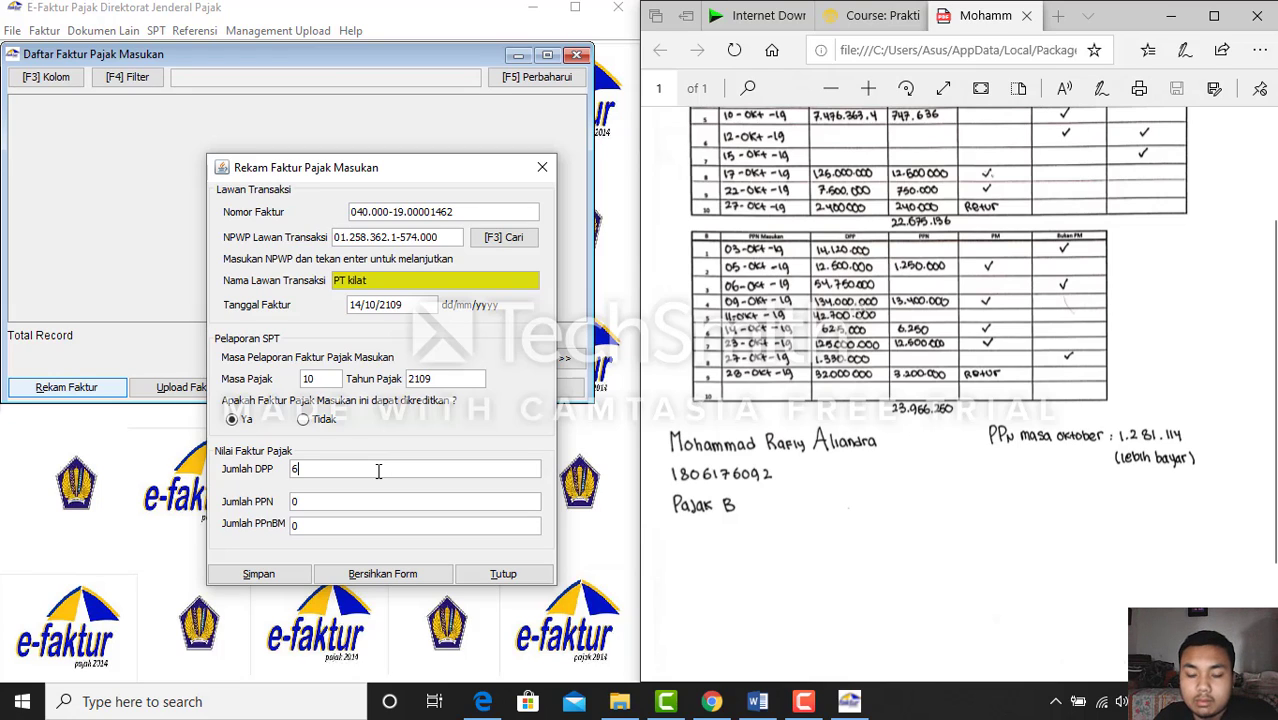
type("25000")
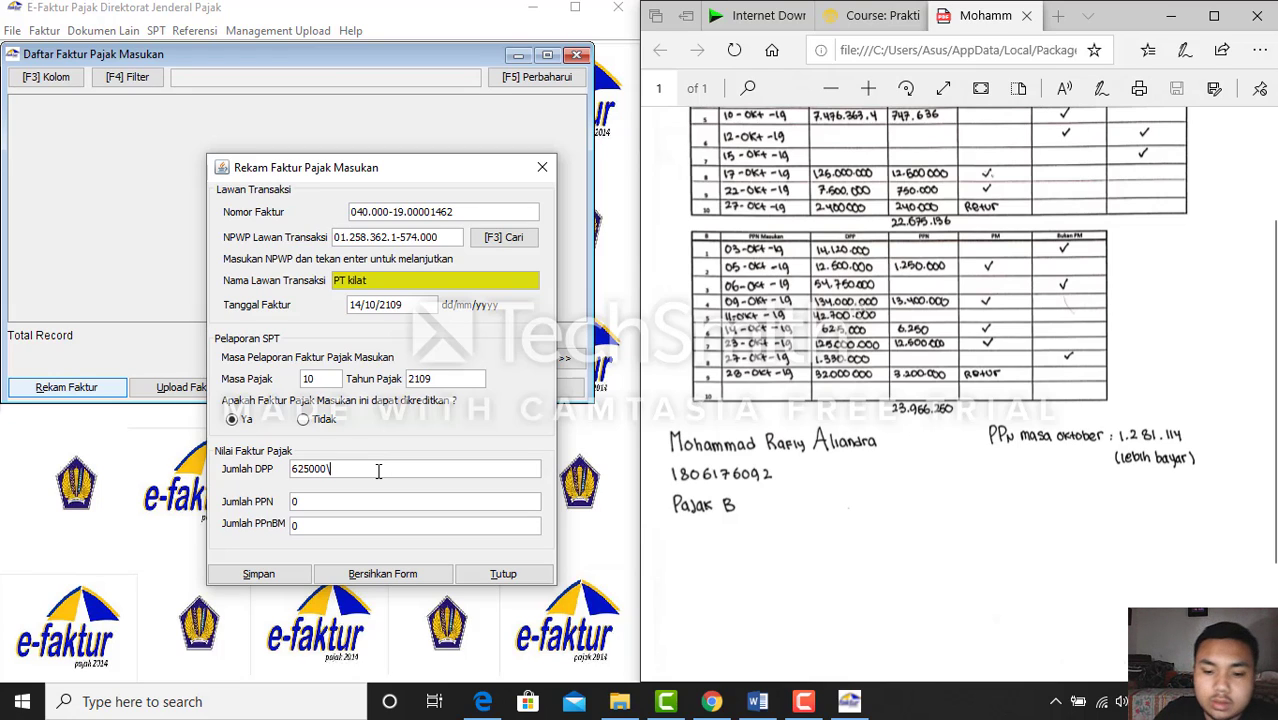
key("Tab")
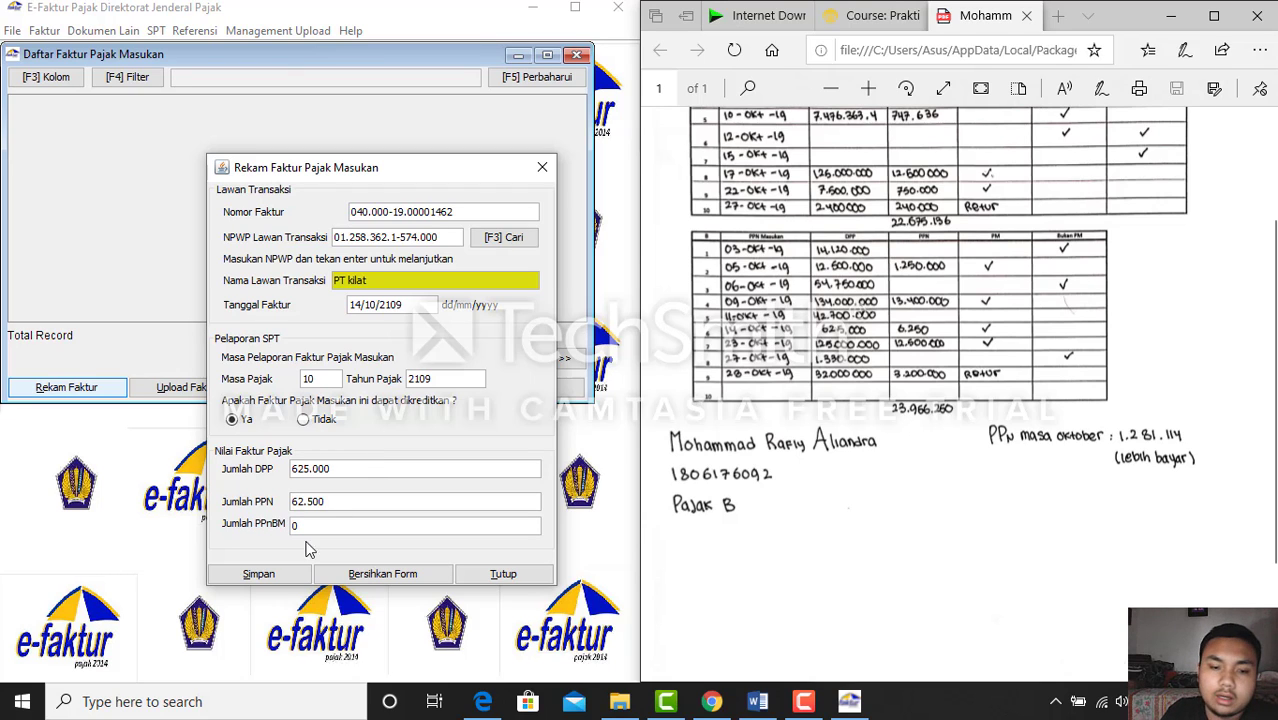
left_click(283, 576)
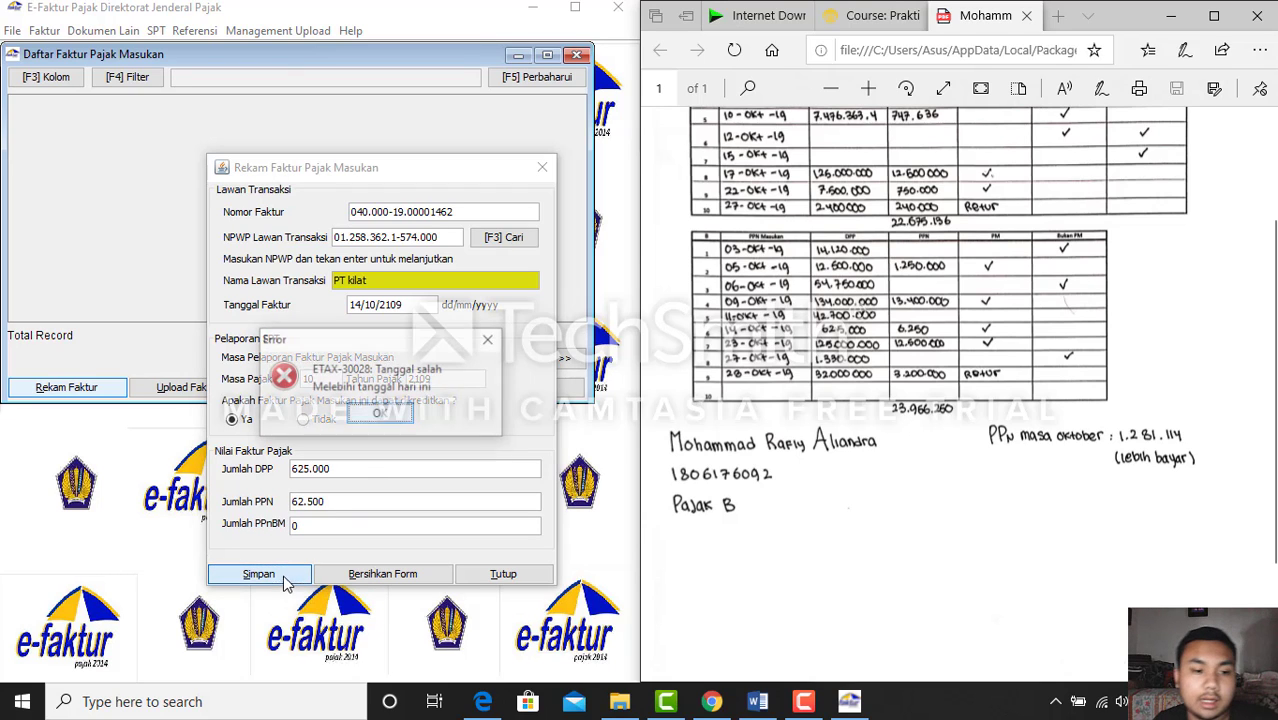
Dismiss the future-date error and correct the invoice date to 14/10/2019
left_click(380, 413)
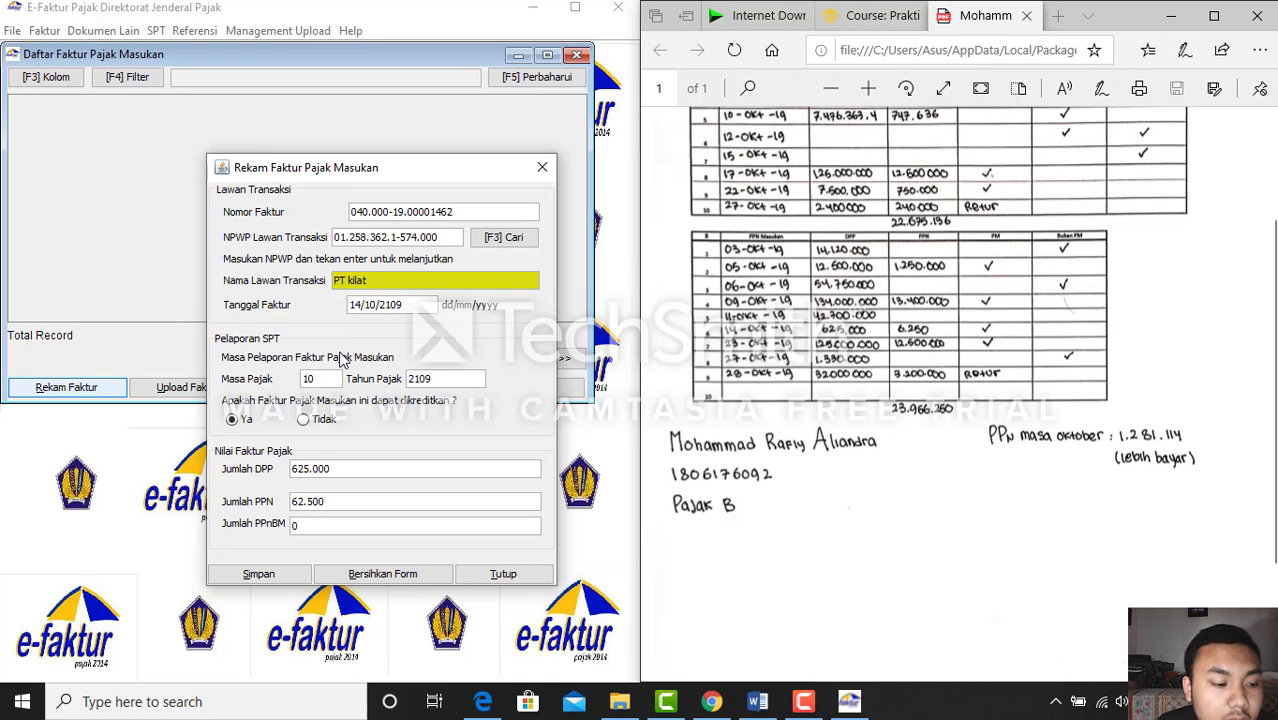
left_click(258, 576)
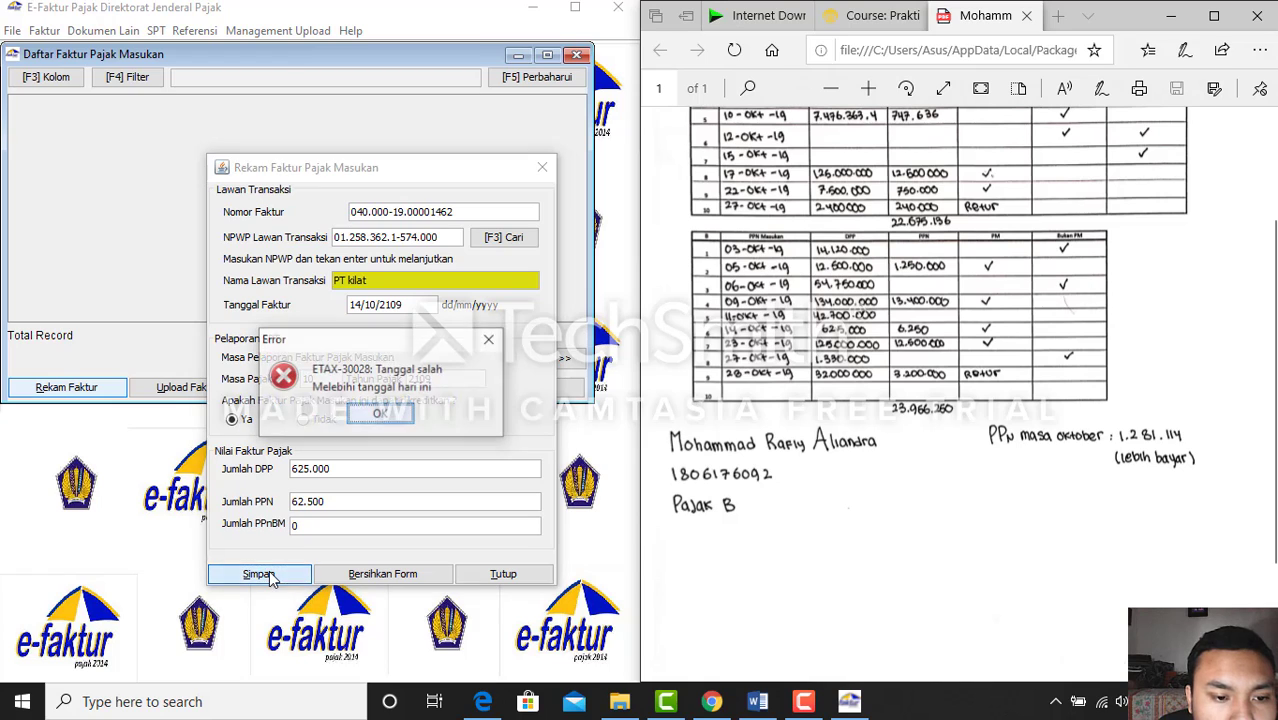
left_click(394, 424)
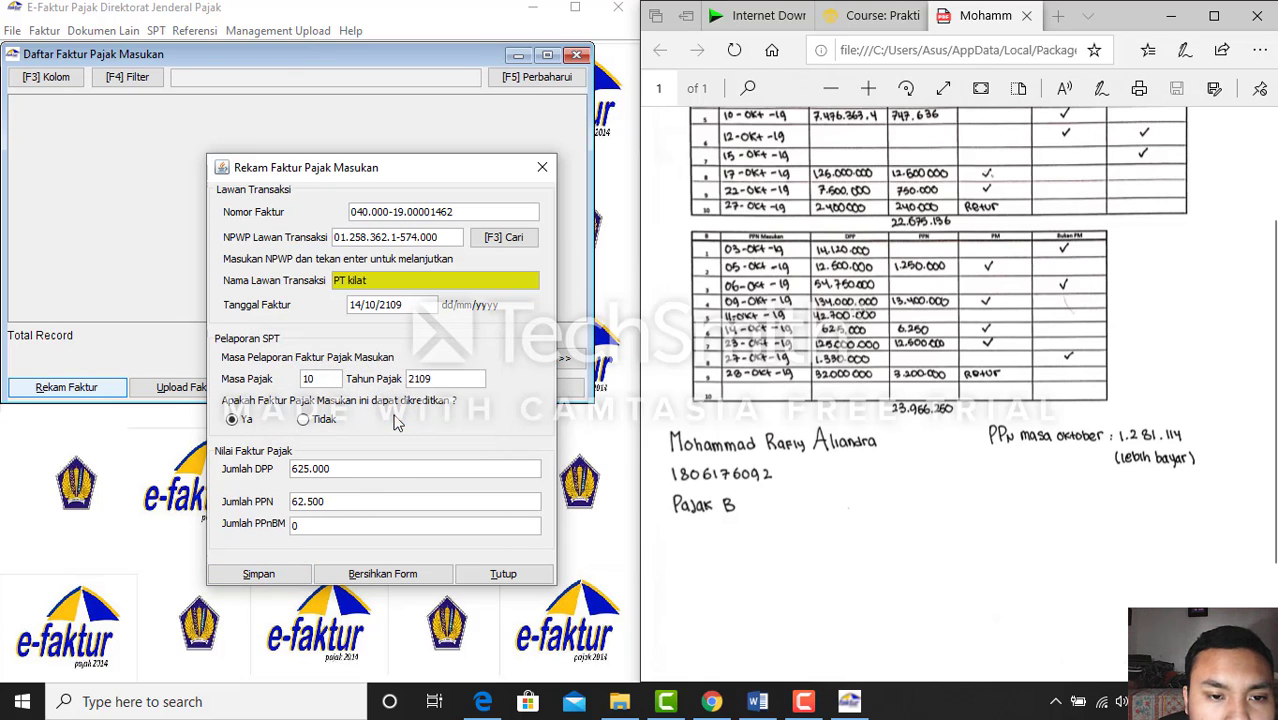
left_click(412, 306)
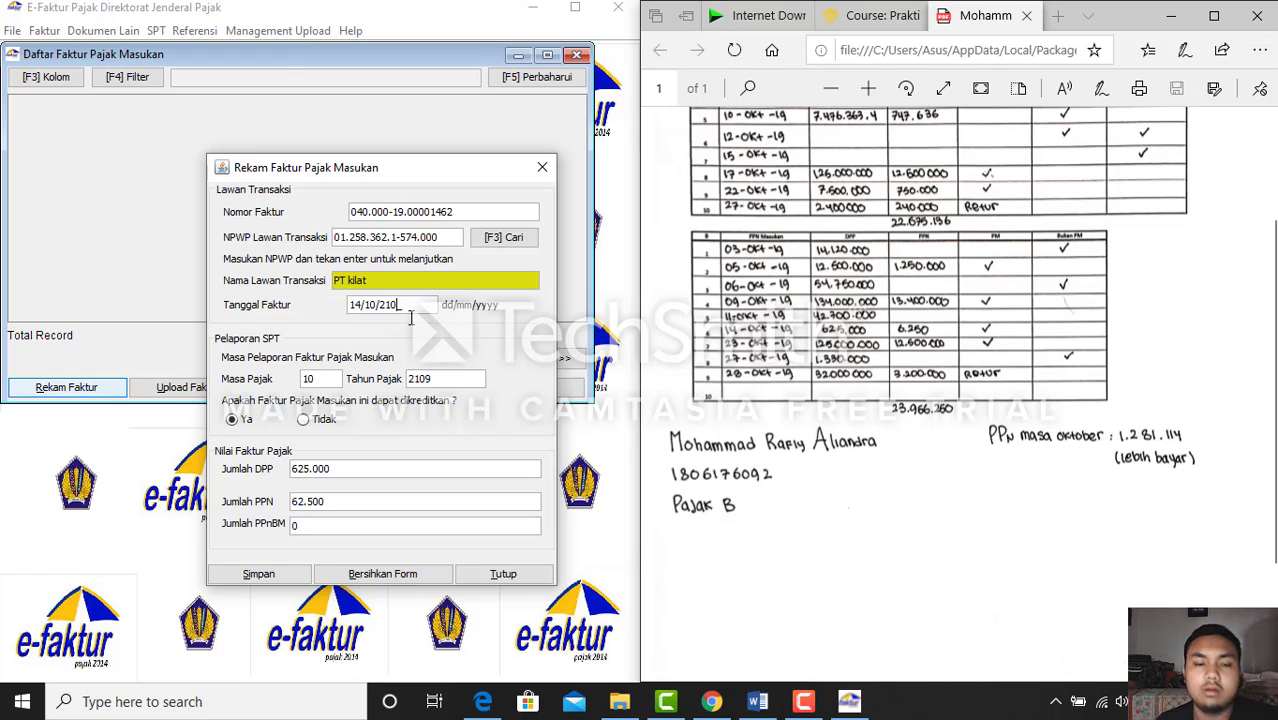
key("BackSpace")
key("BackSpace")
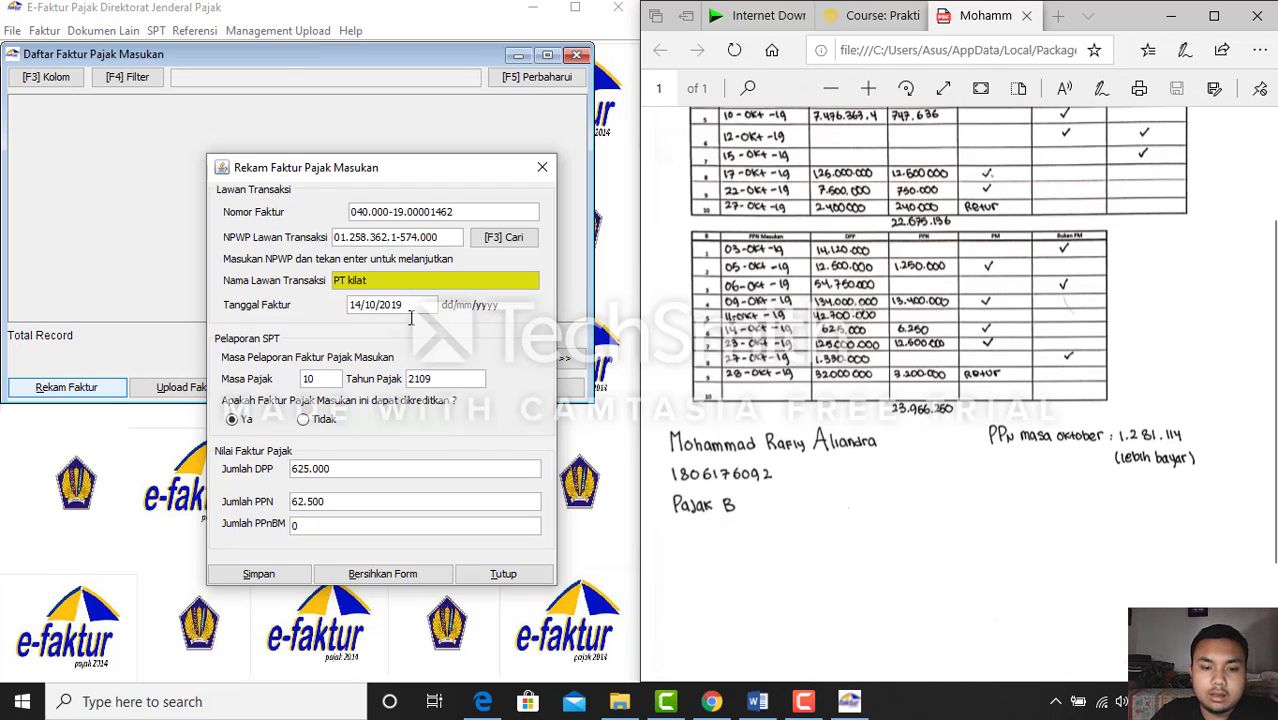
Save the PT kilat invoice and start a new blank input invoice
left_click(258, 573)
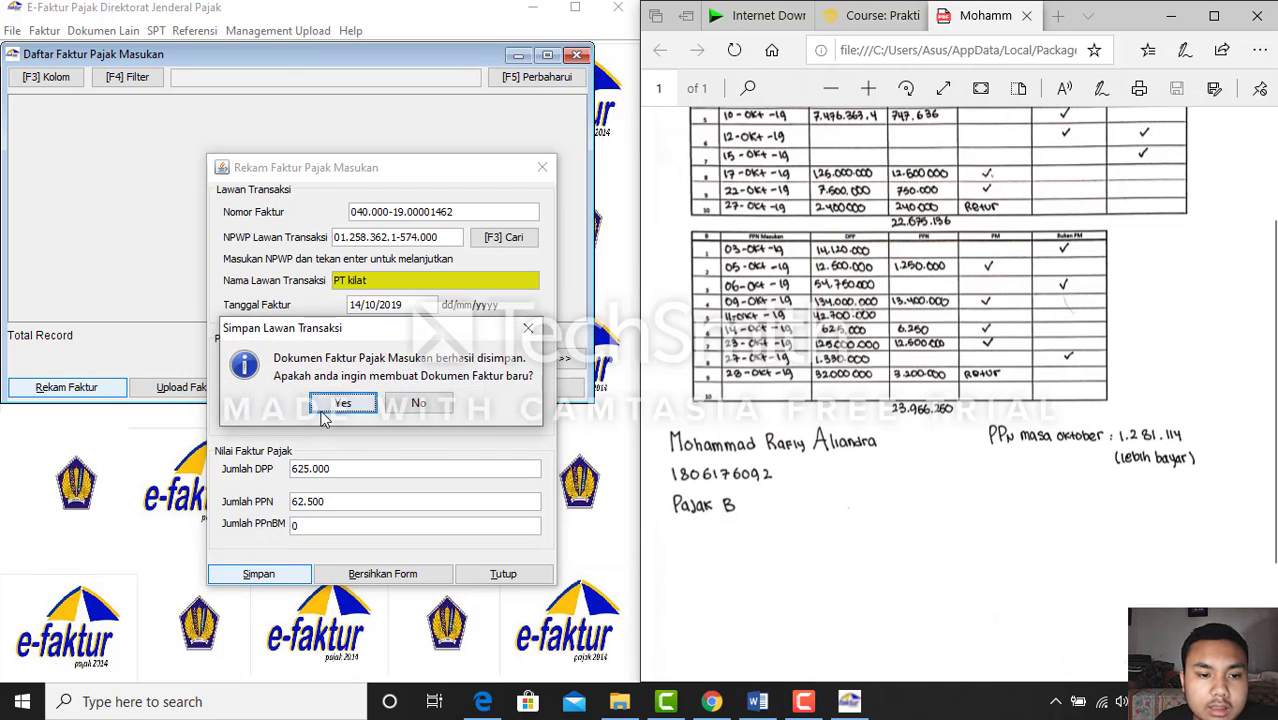
left_click(340, 404)
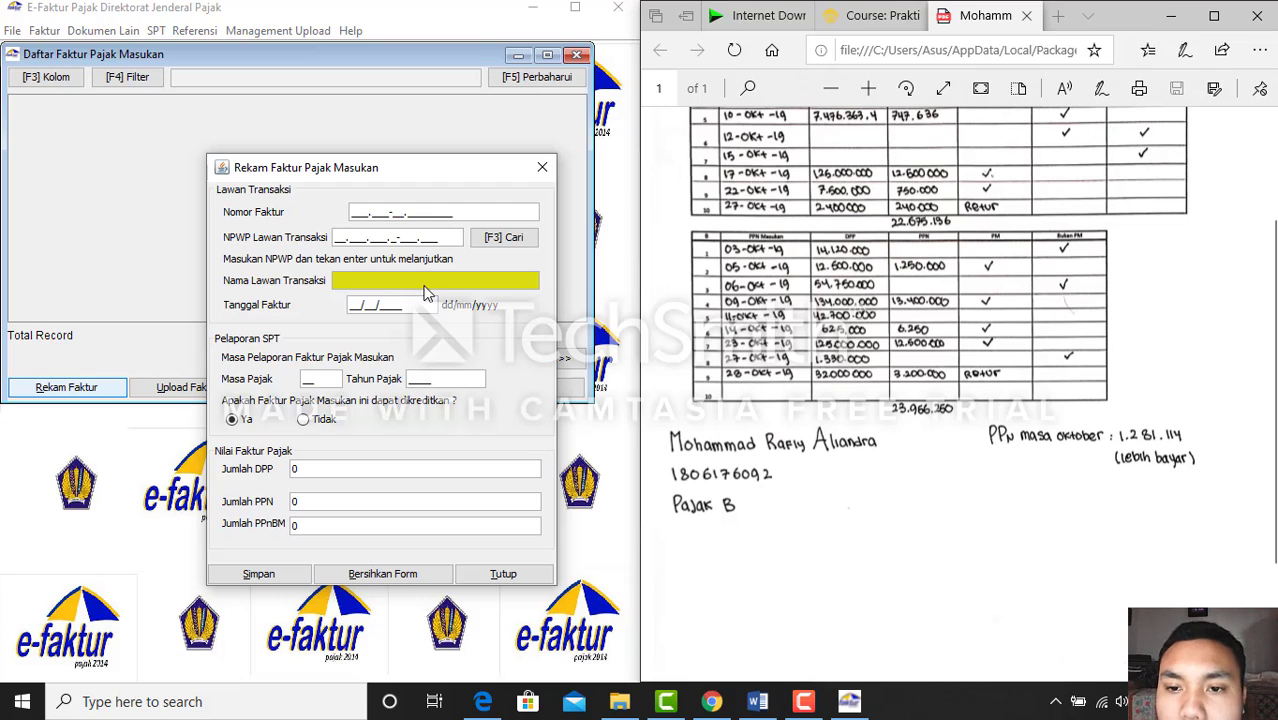
left_click(352, 212)
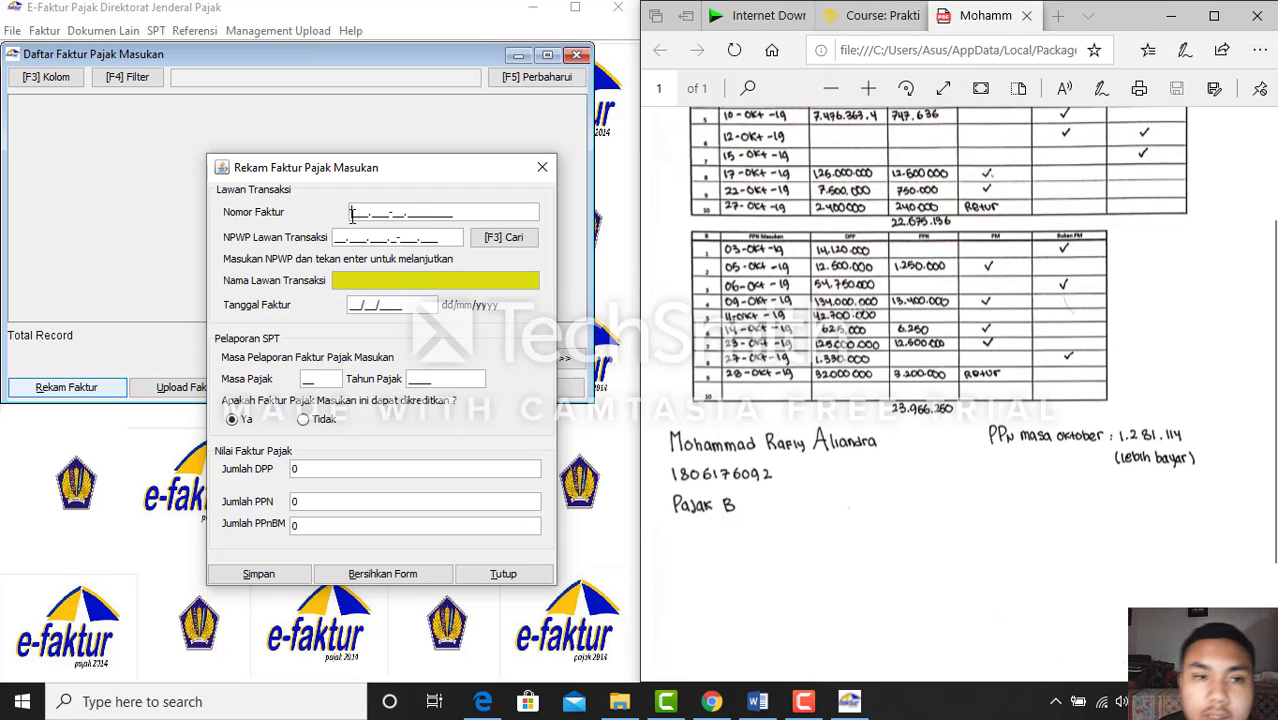
Scroll the Word exam document to the purchase table's 23 Okt 2019 PT Parkit invoice
left_click(757, 701)
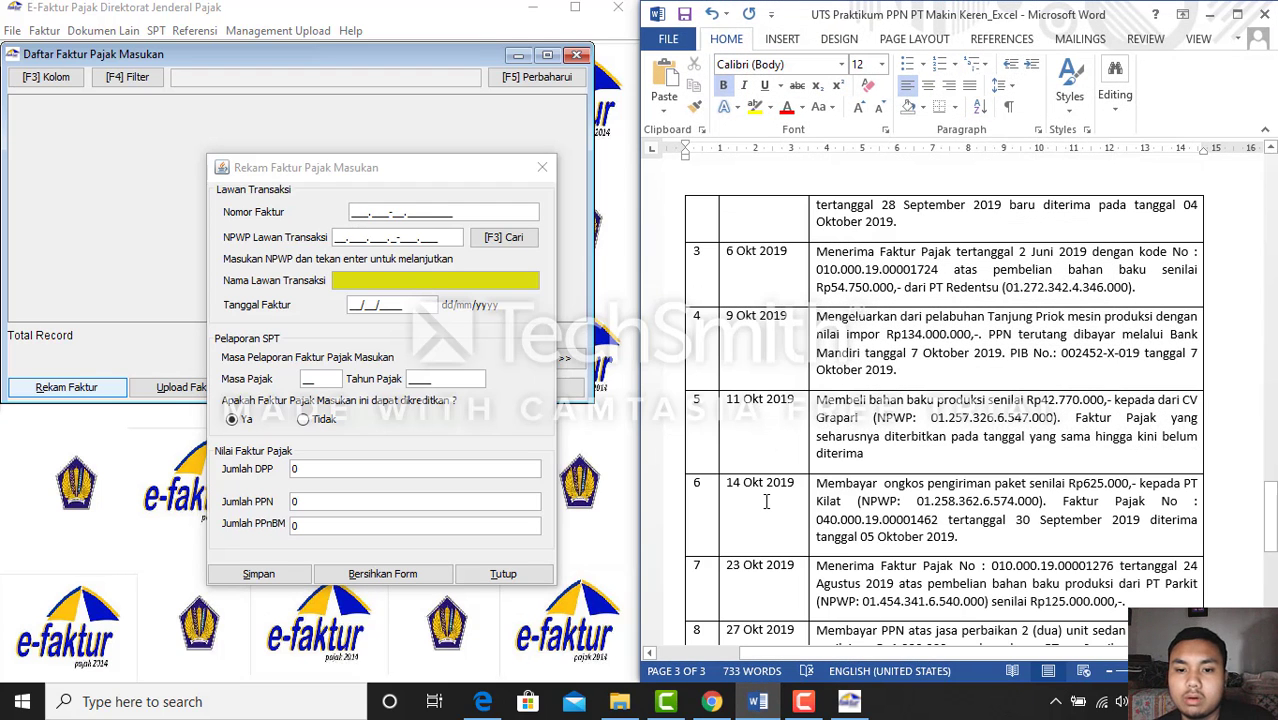
scroll(766, 501, "up", 20)
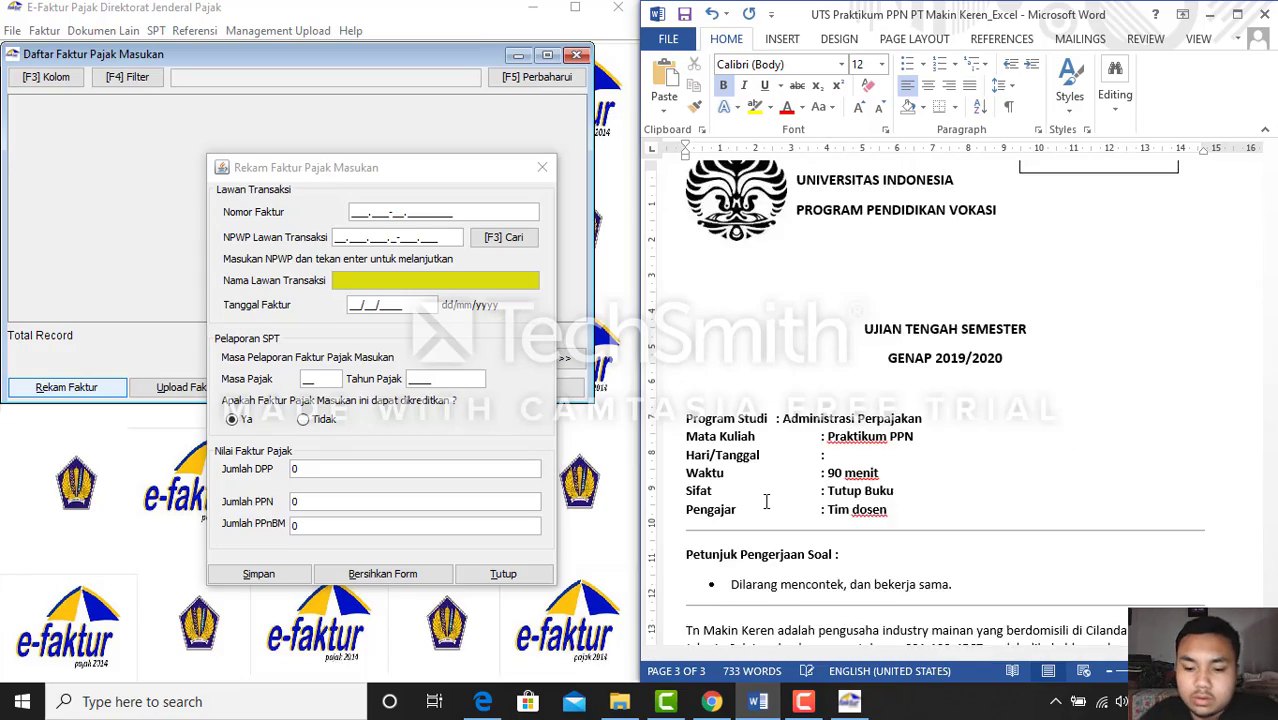
scroll(906, 447, "down", 3)
scroll(906, 447, "down", 15)
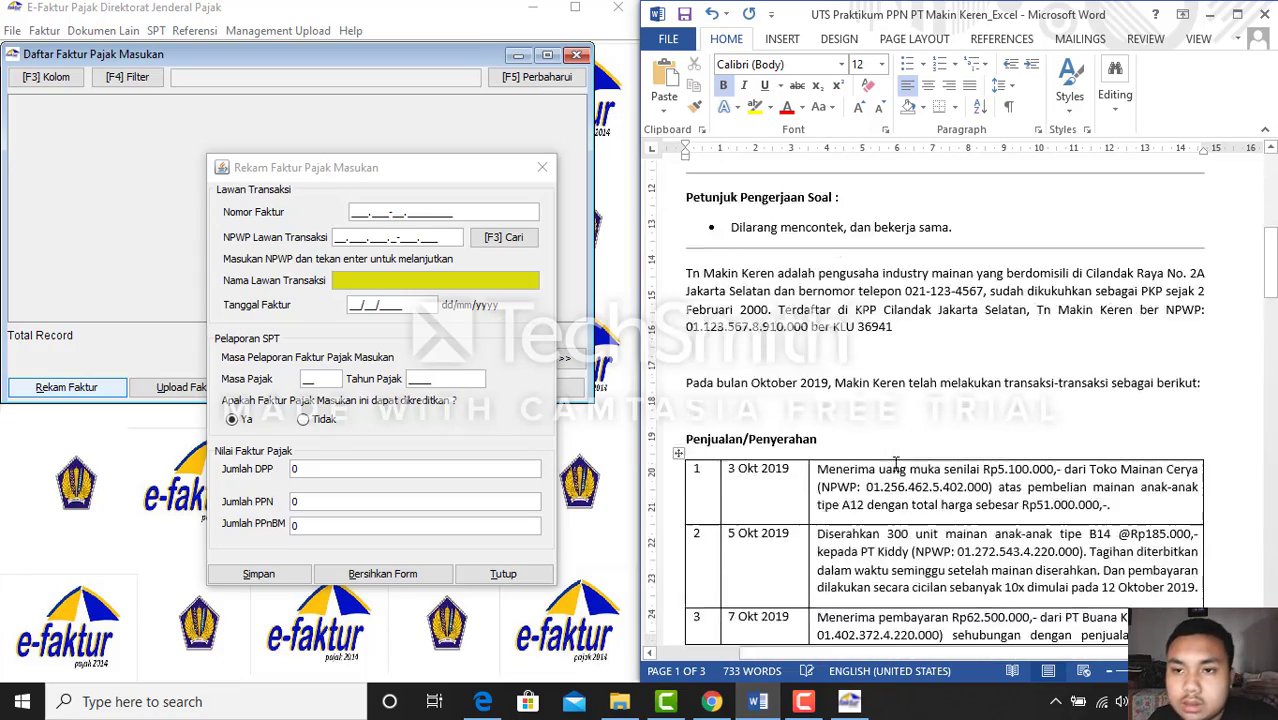
scroll(885, 493, "down", 12)
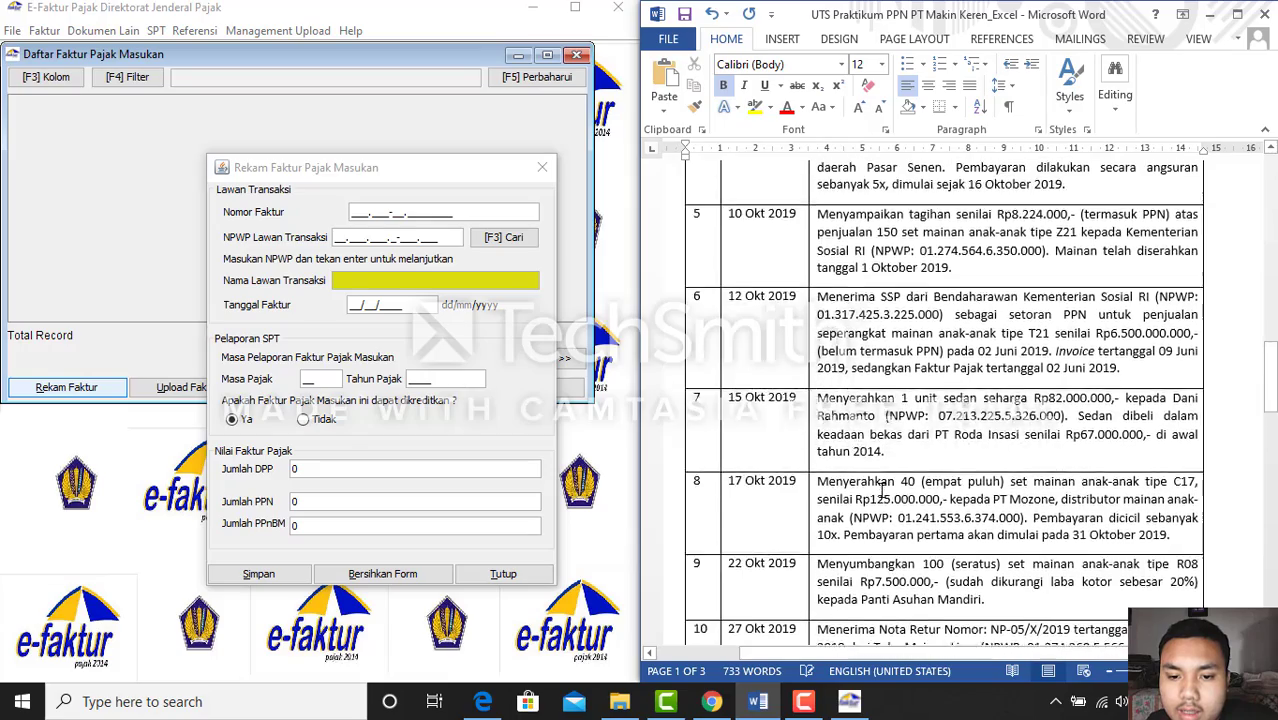
scroll(877, 500, "down", 12)
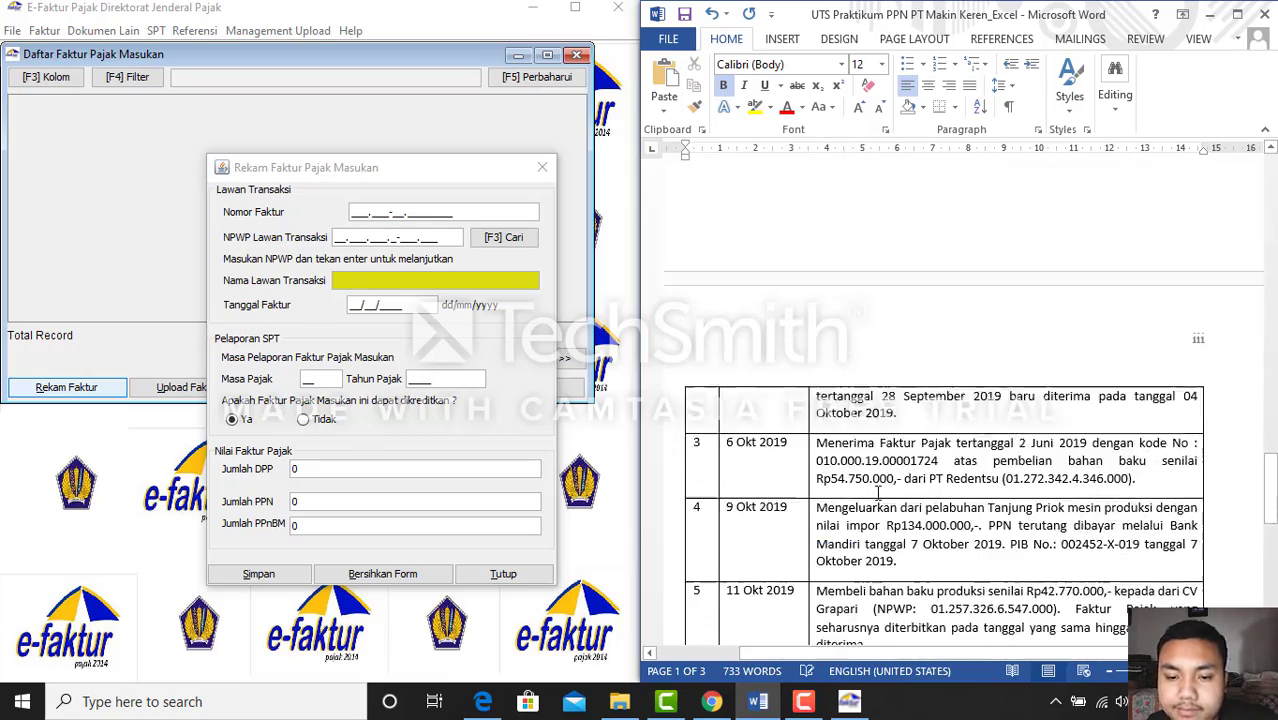
scroll(880, 488, "up", 6)
scroll(880, 488, "down", 3)
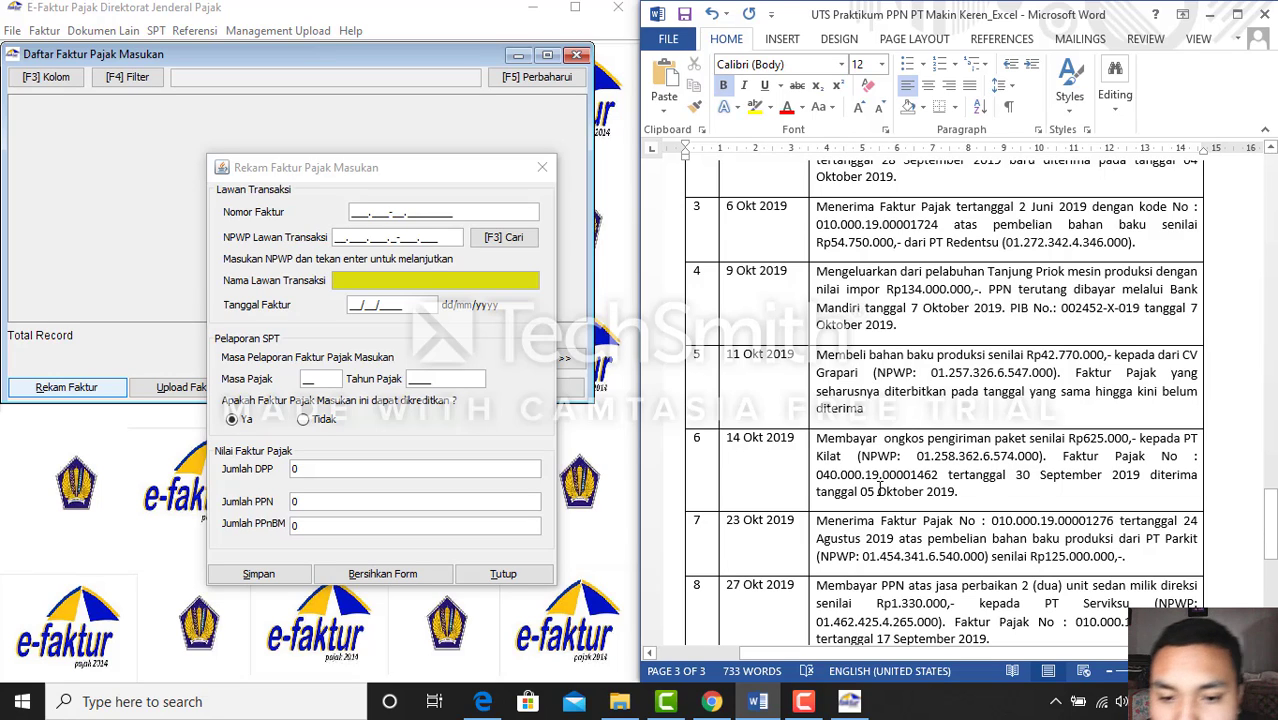
Type PT Parkit's invoice number 010.000-19.00001276 into Nomor Faktur
left_click(760, 706)
left_click(758, 703)
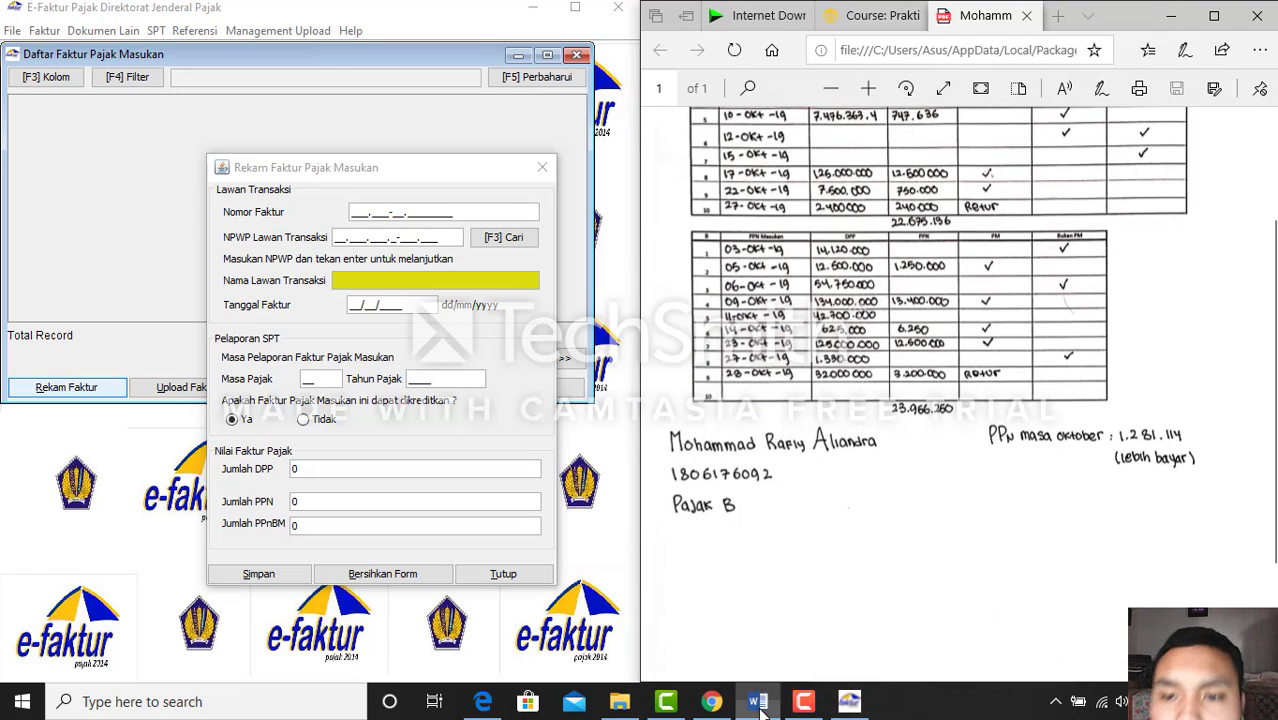
left_click(353, 213)
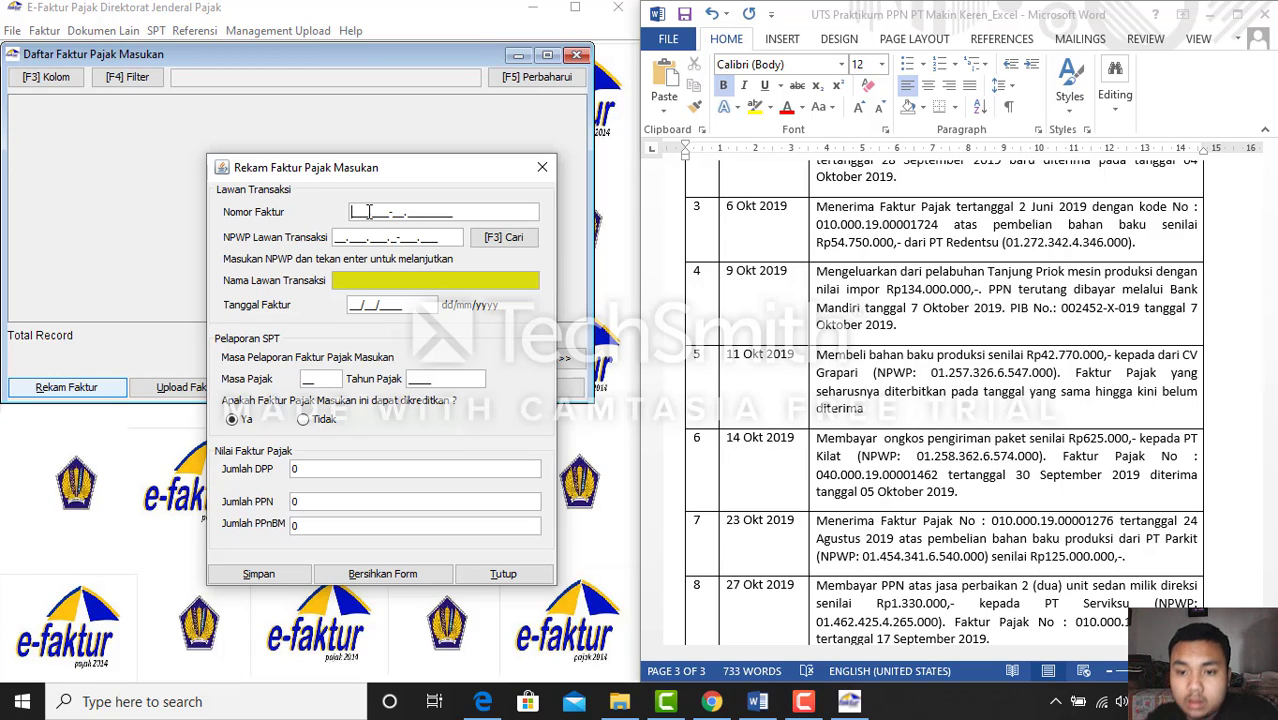
type("010.000-")
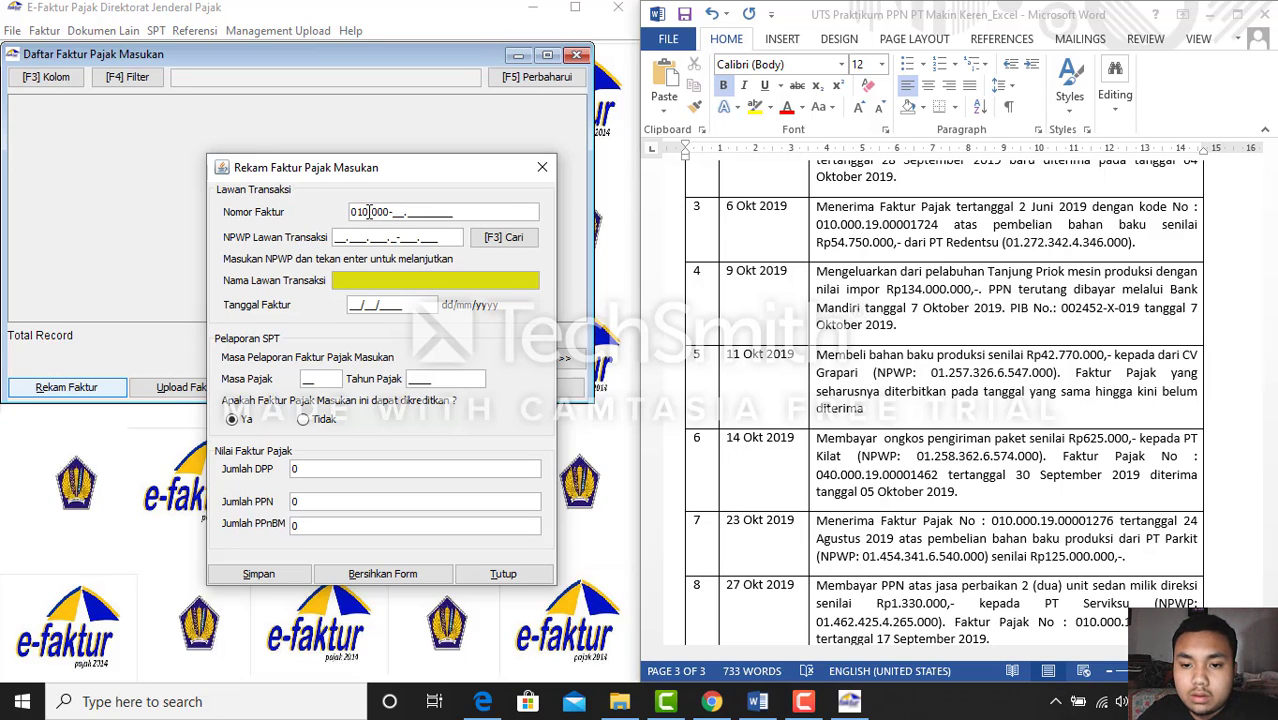
type("19.")
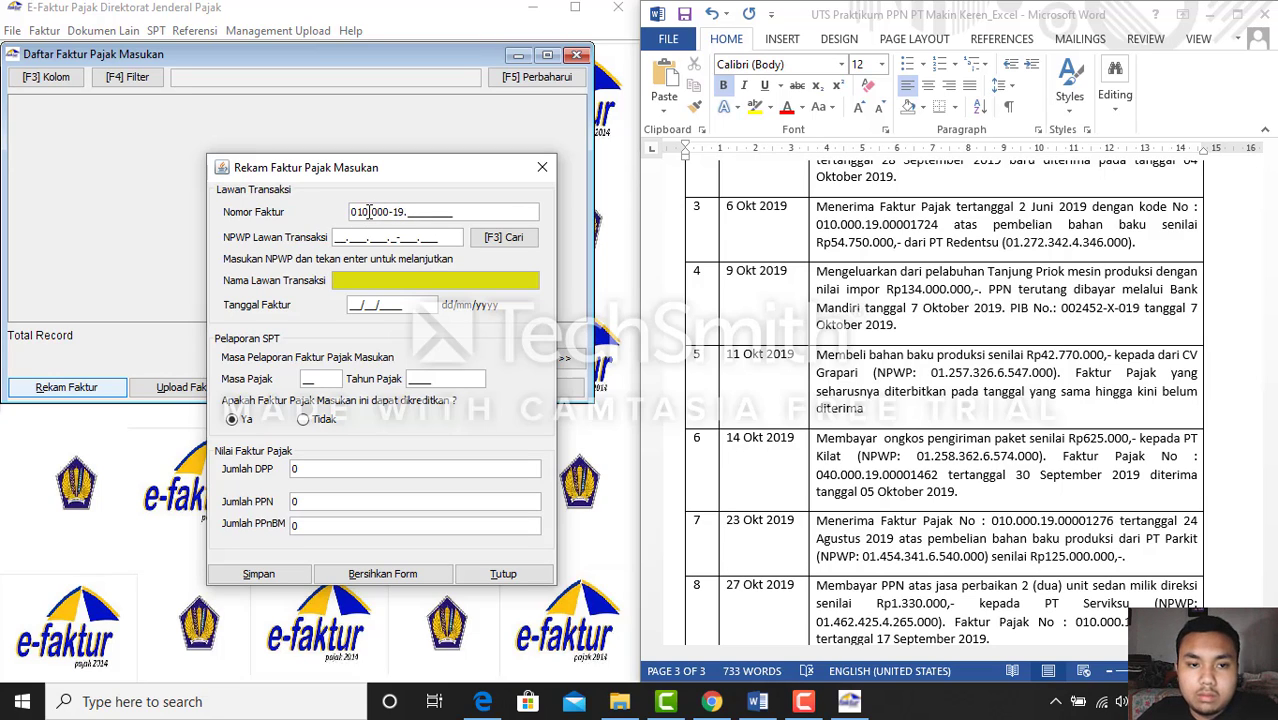
type("000")
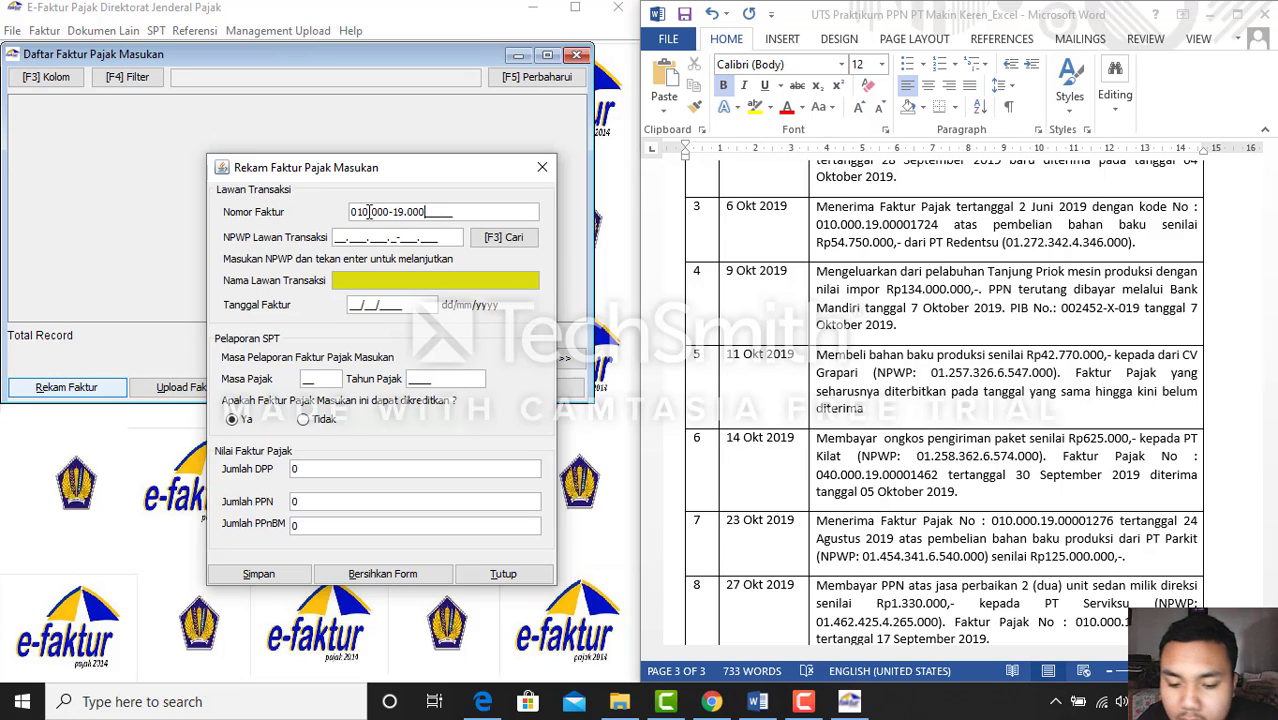
type("01276")
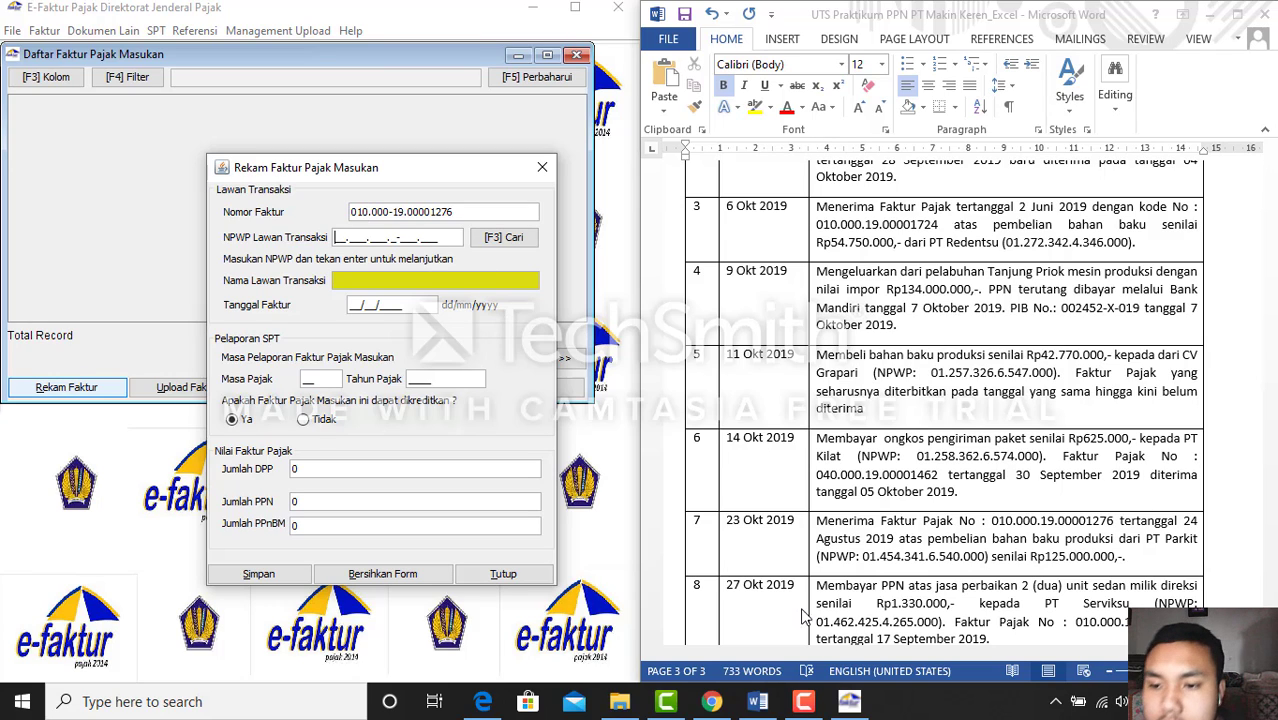
Bring up Word, then minimise it to reveal the handwritten answer table
left_click(754, 702)
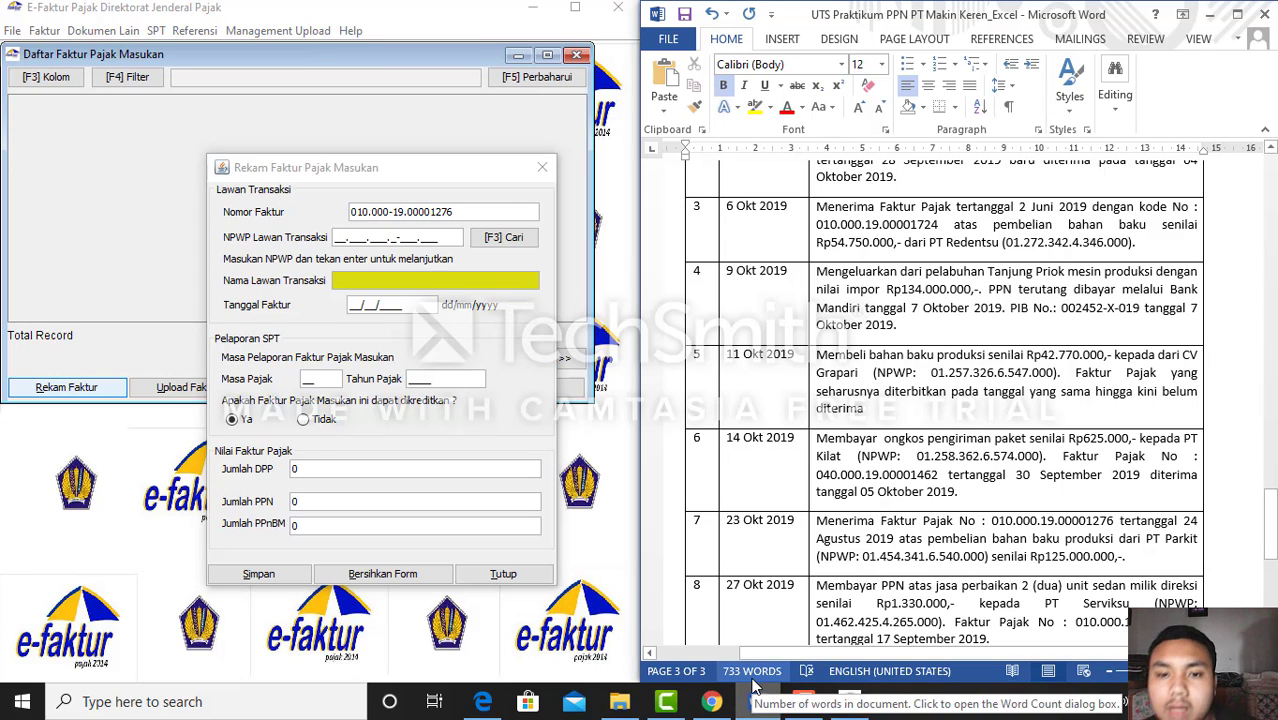
left_click(758, 700)
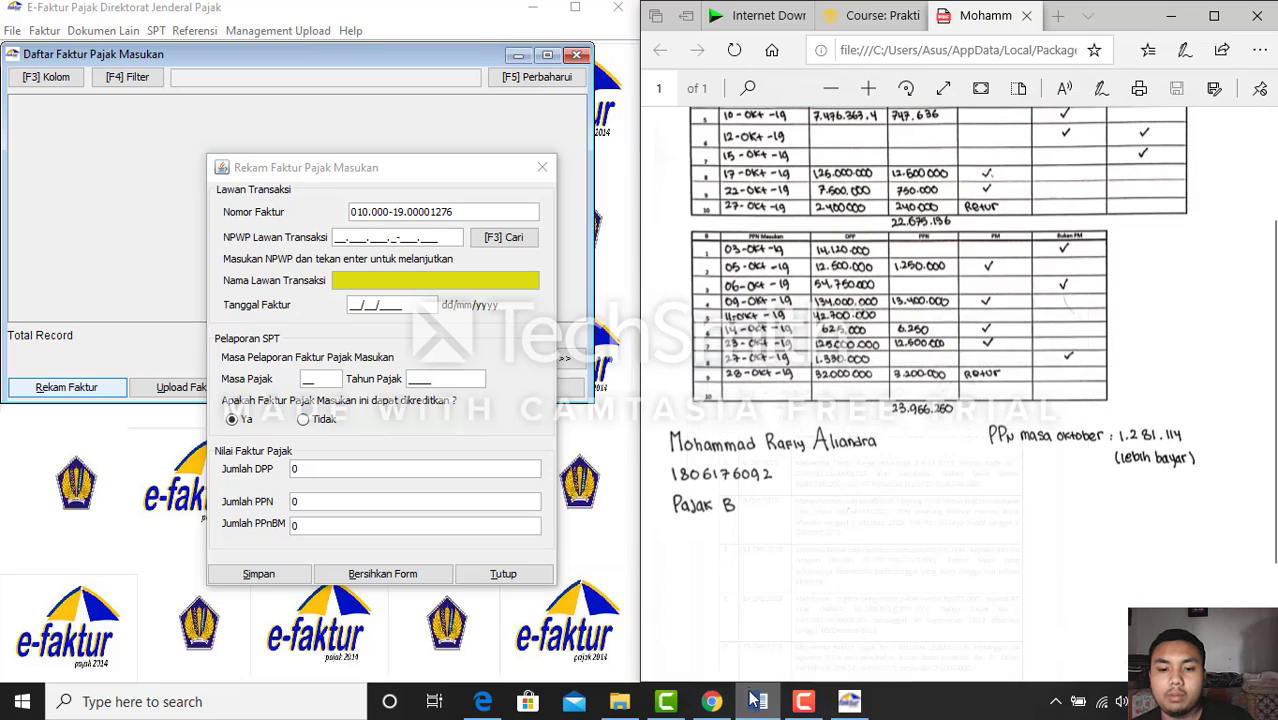
Check the course page's vendor NPWP list and return to the NPWP Lawan Transaksi field
left_click(860, 18)
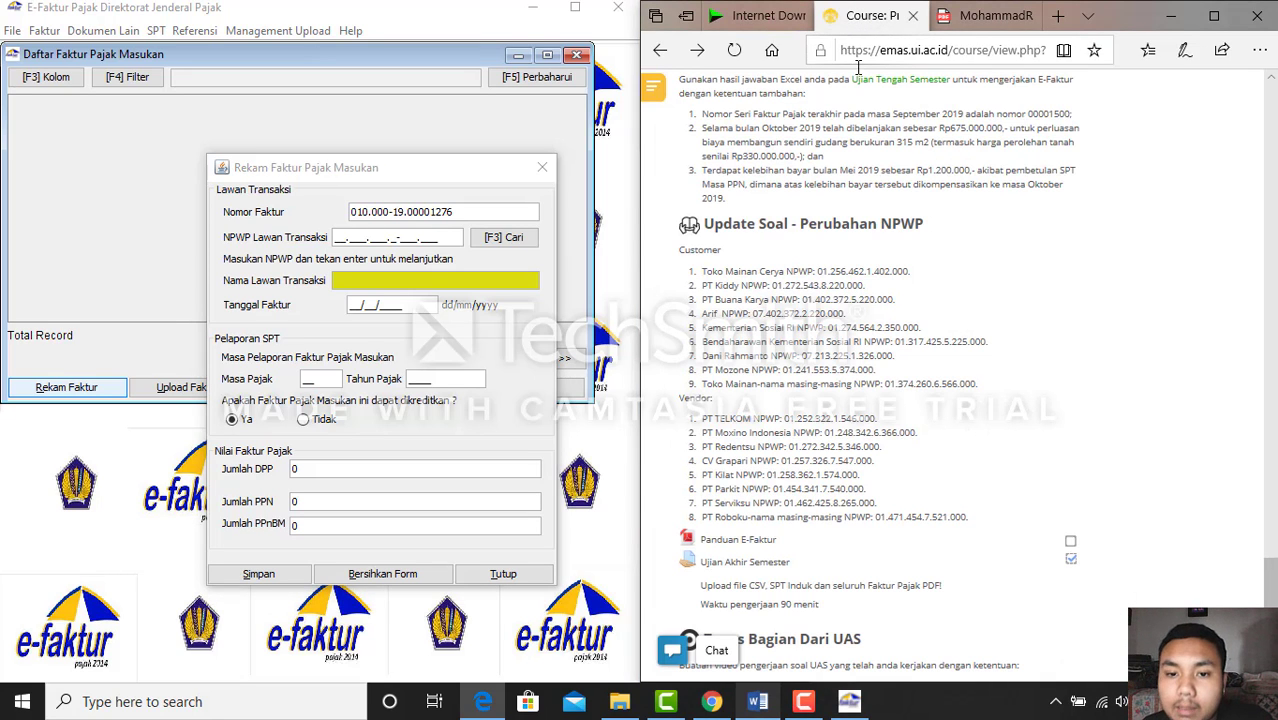
left_click(803, 702)
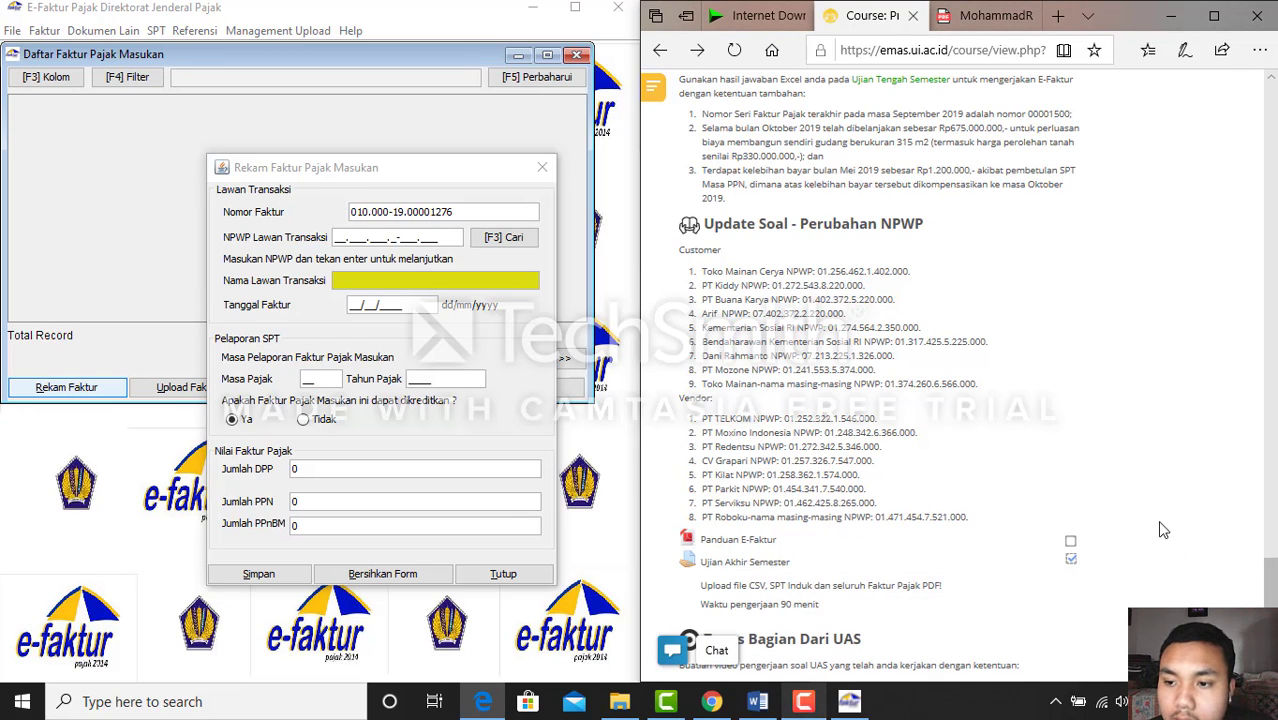
left_click(1236, 515)
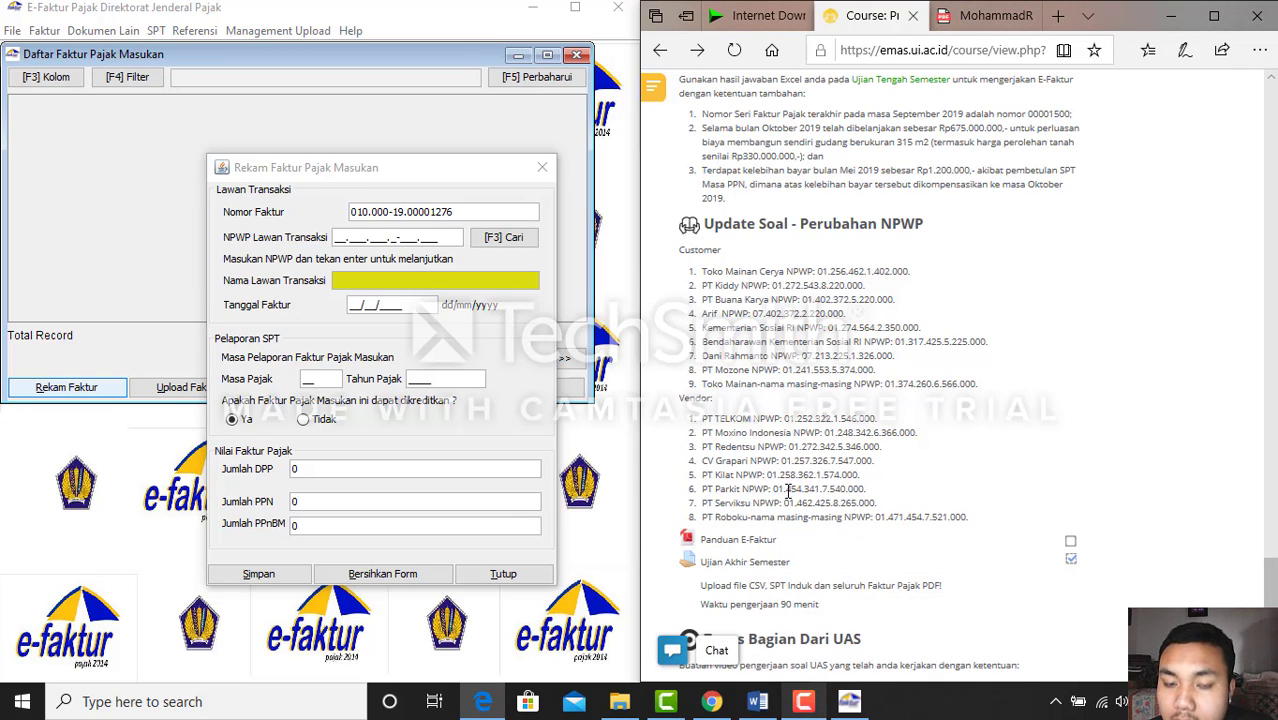
left_click(337, 237)
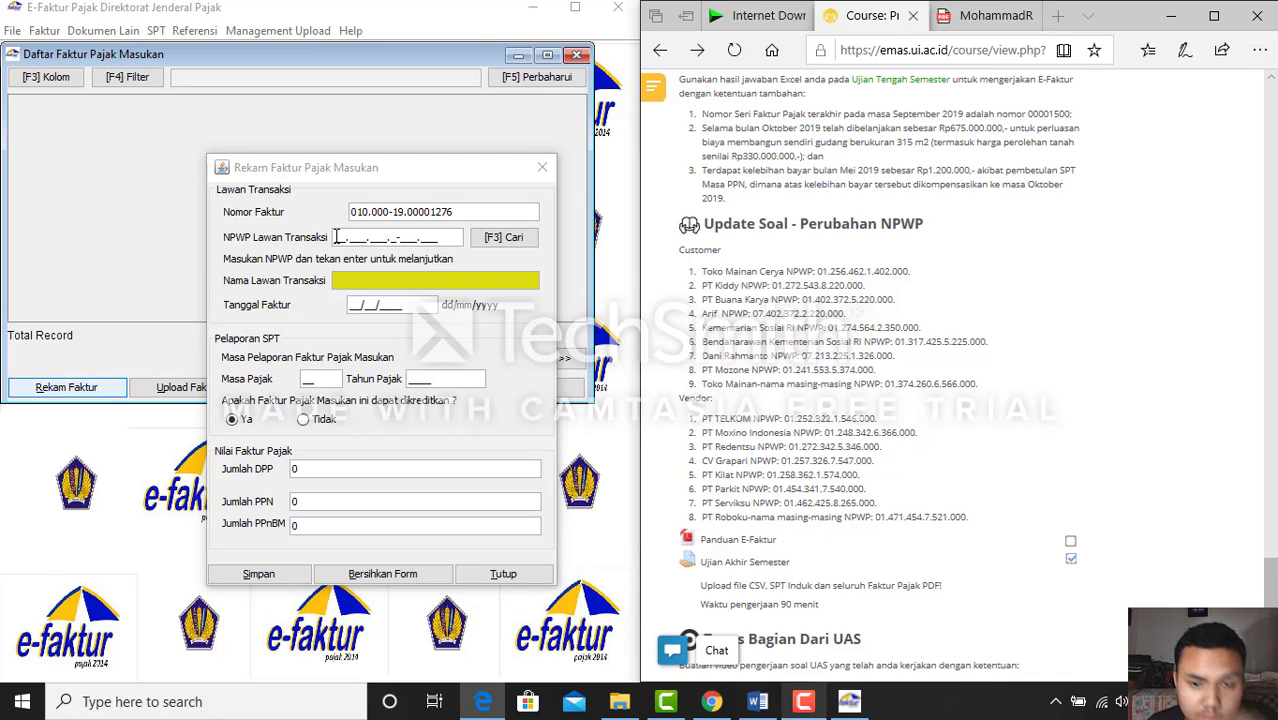
key("alt+super+7")
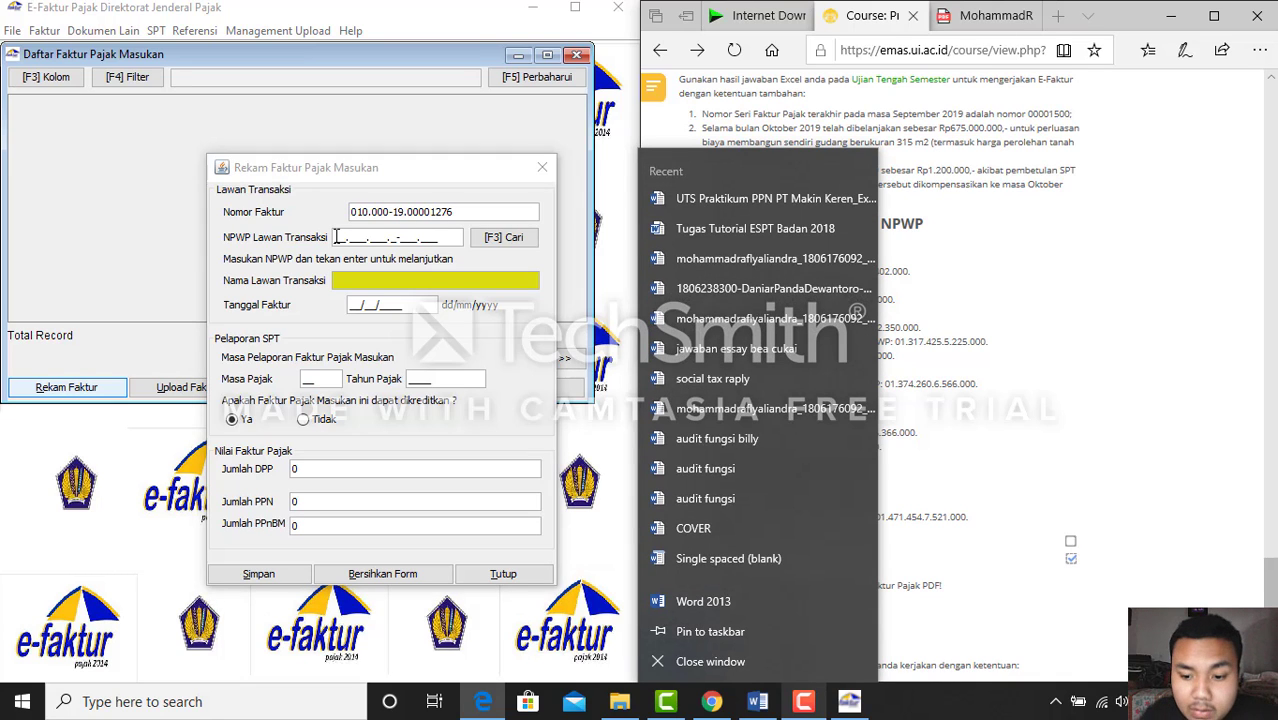
left_click(990, 228)
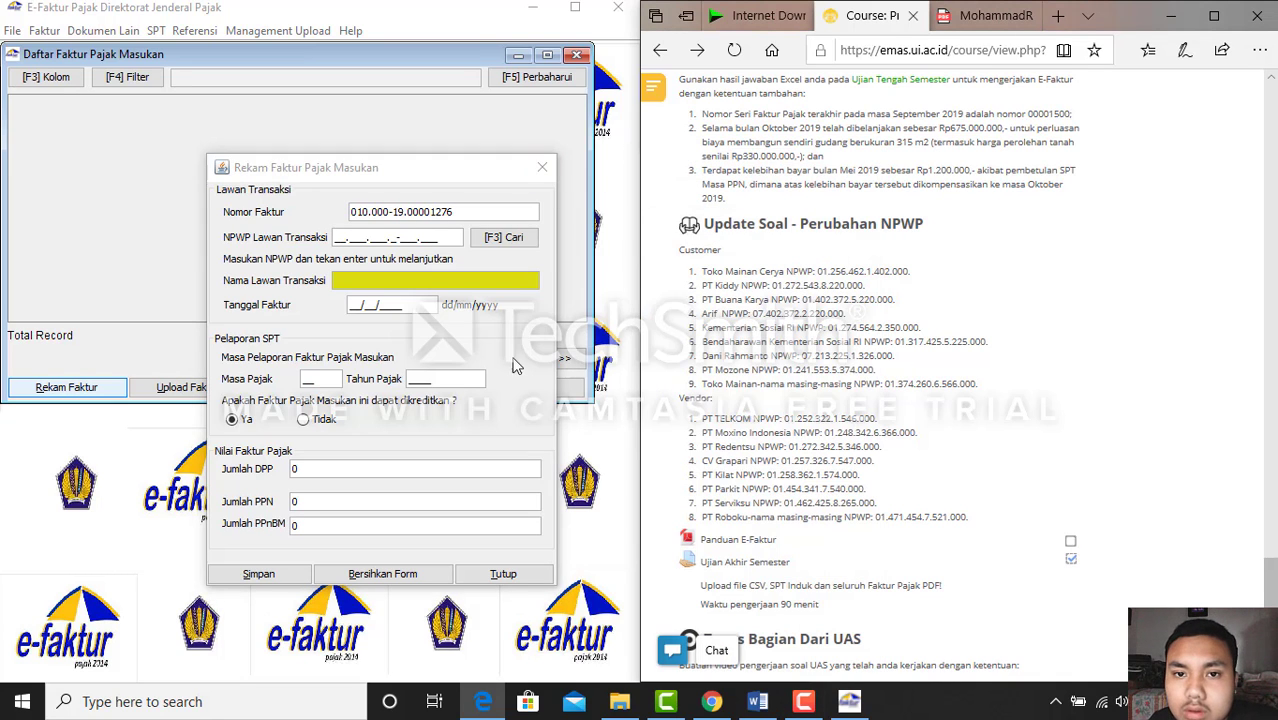
left_click(338, 237)
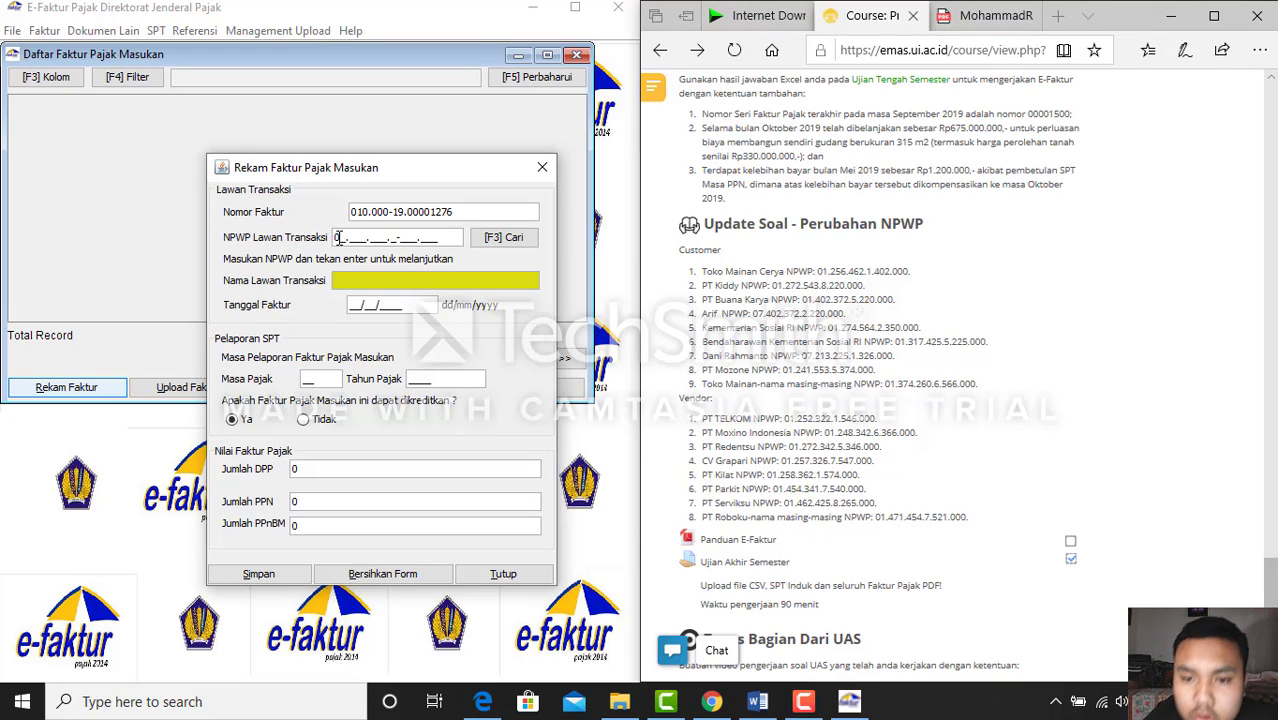
type("01.25")
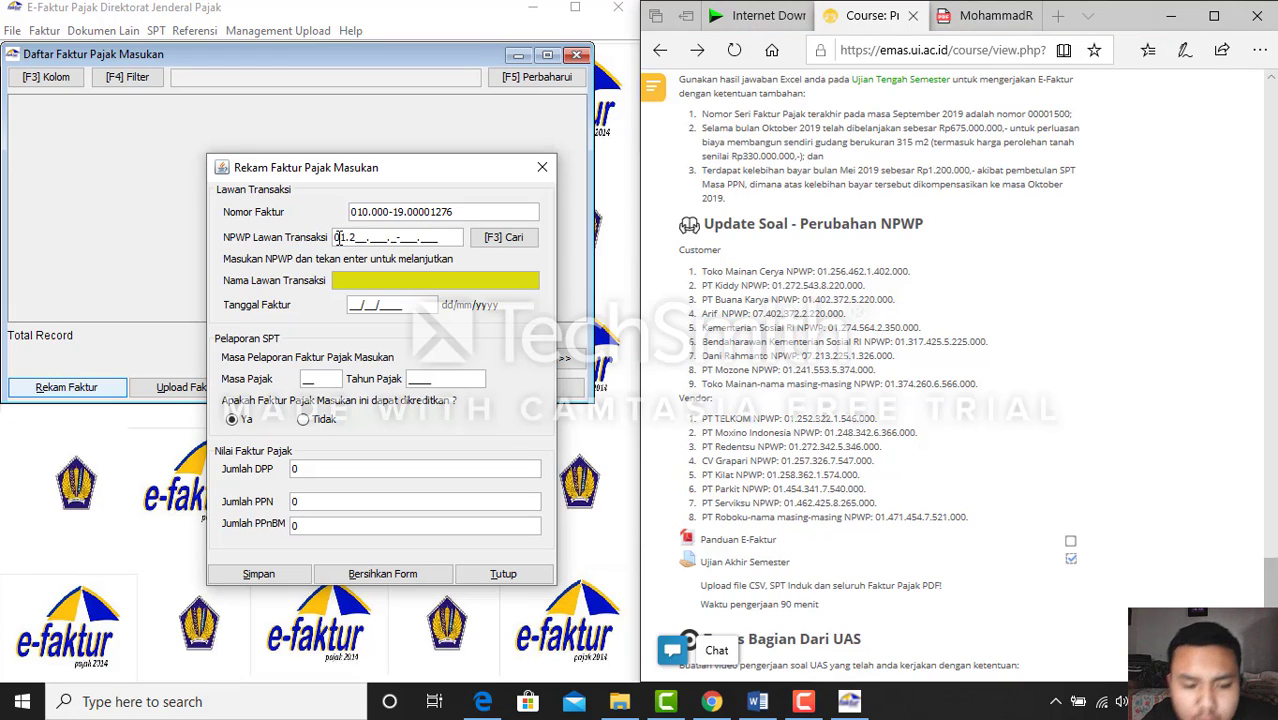
type("8.")
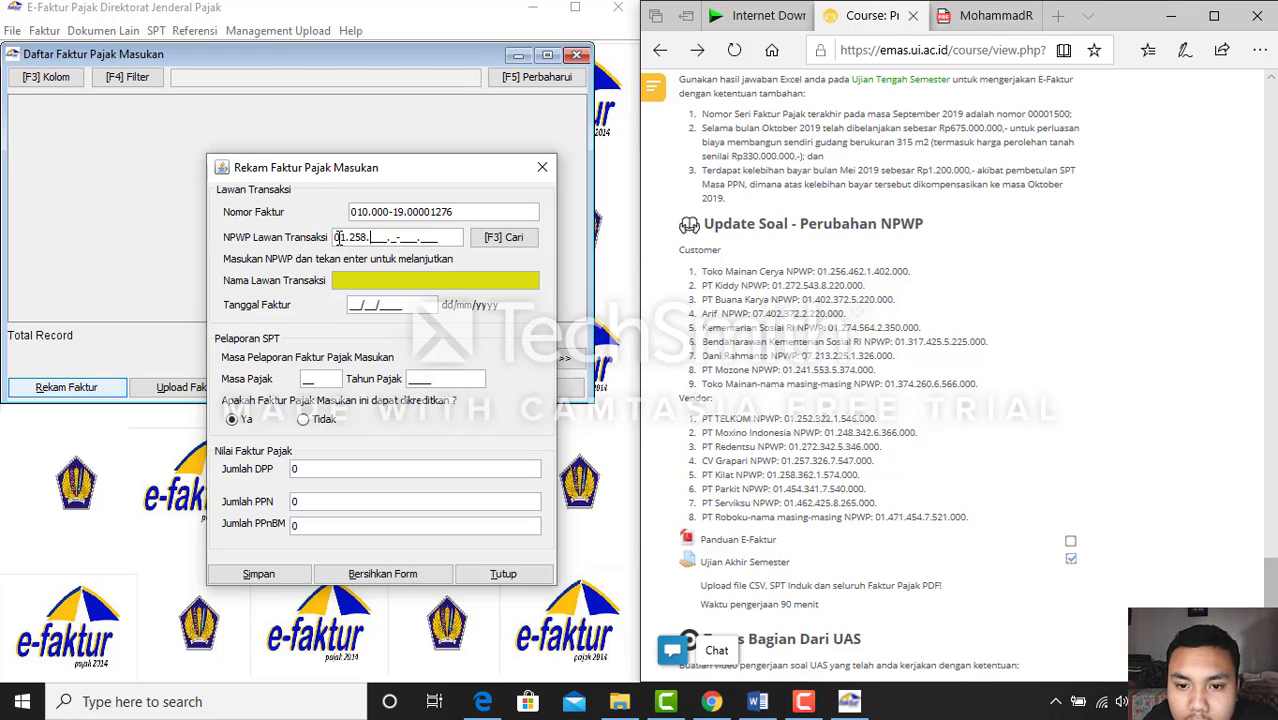
type("362.")
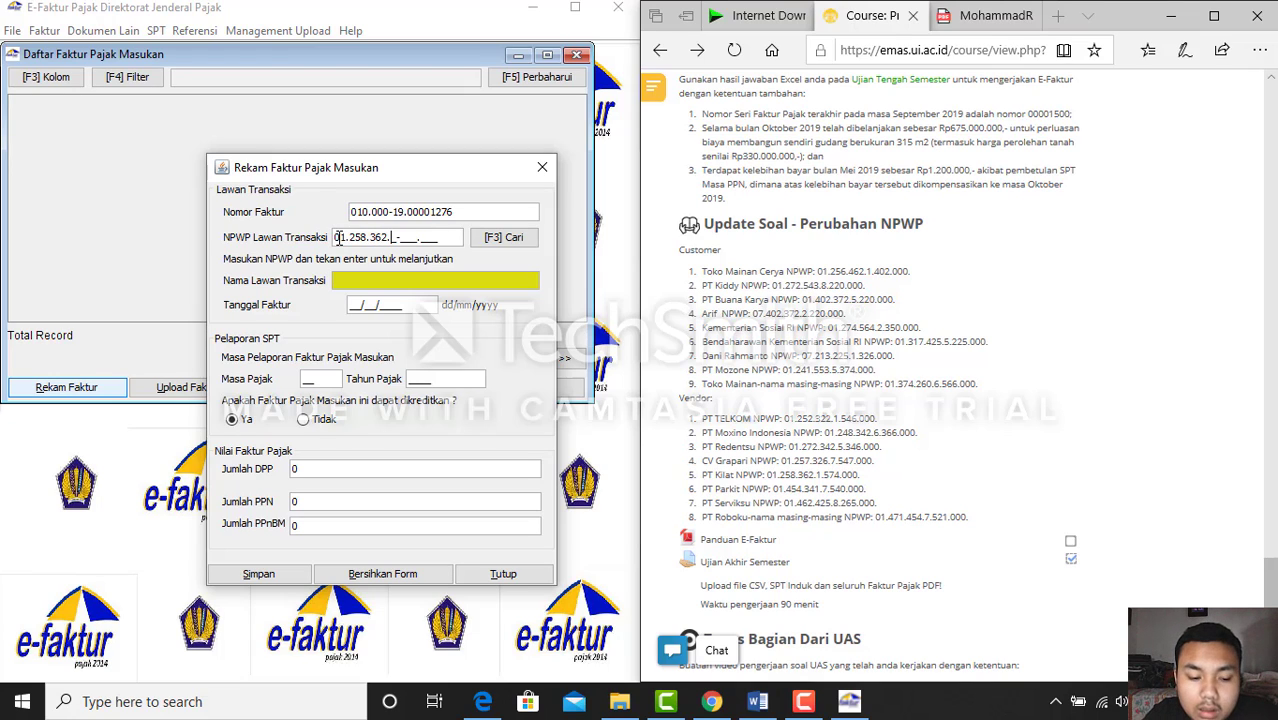
key("BackSpace")
key("BackSpace")
key("BackSpace")
key("BackSpace")
key("BackSpace")
key("BackSpace")
key("BackSpace")
key("BackSpace")
key("BackSpace")
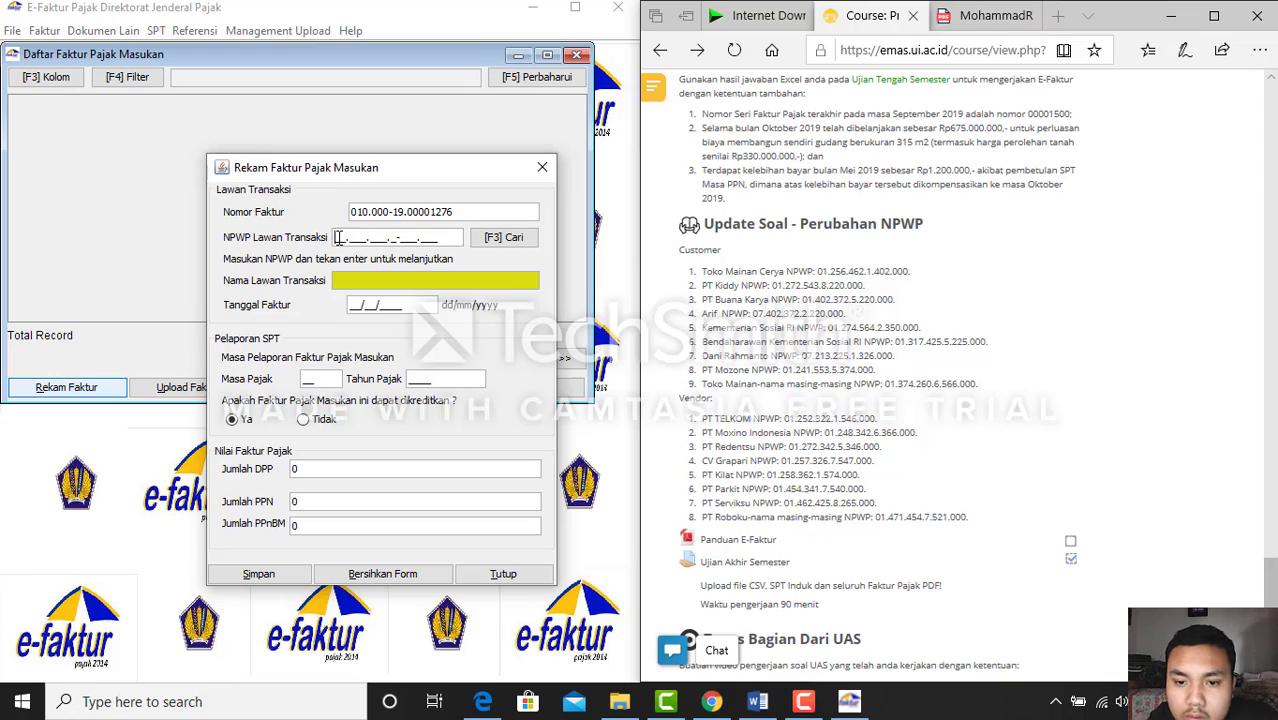
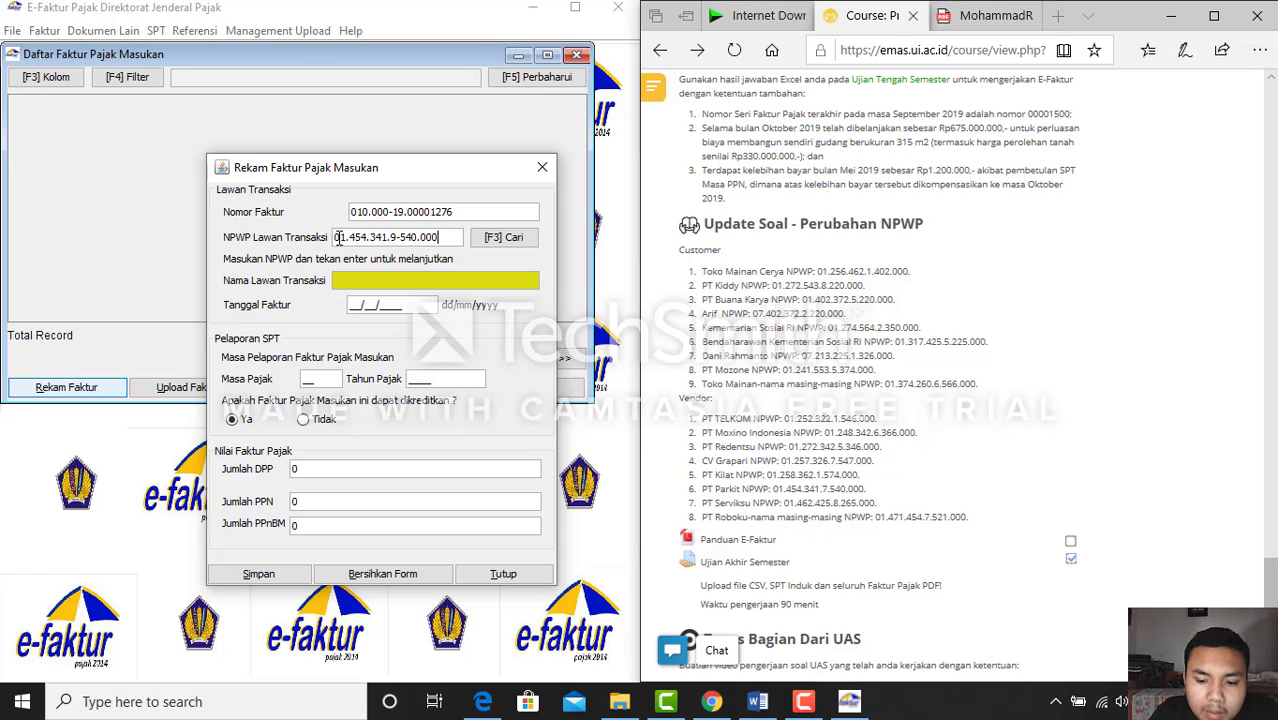
key("Return")
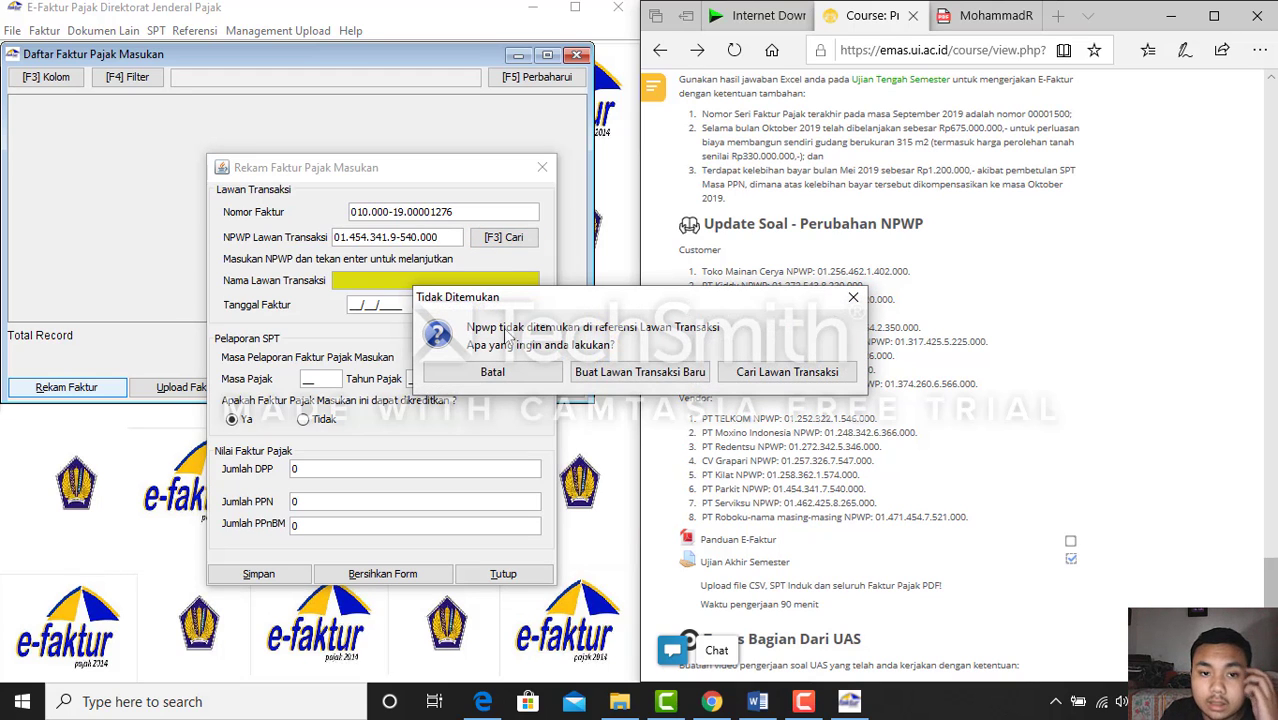
Start a new counterparty named 'PT Pa' with dashes in the address fields
left_click(621, 370)
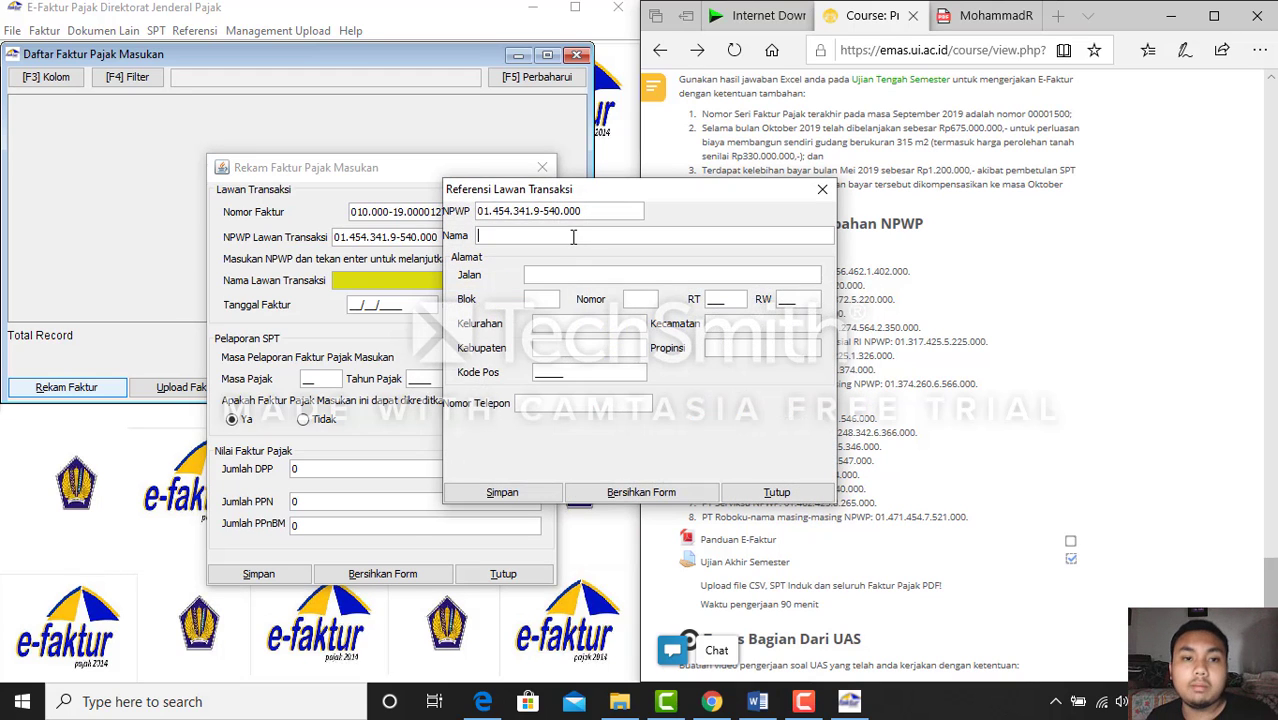
type("PT Parkit")
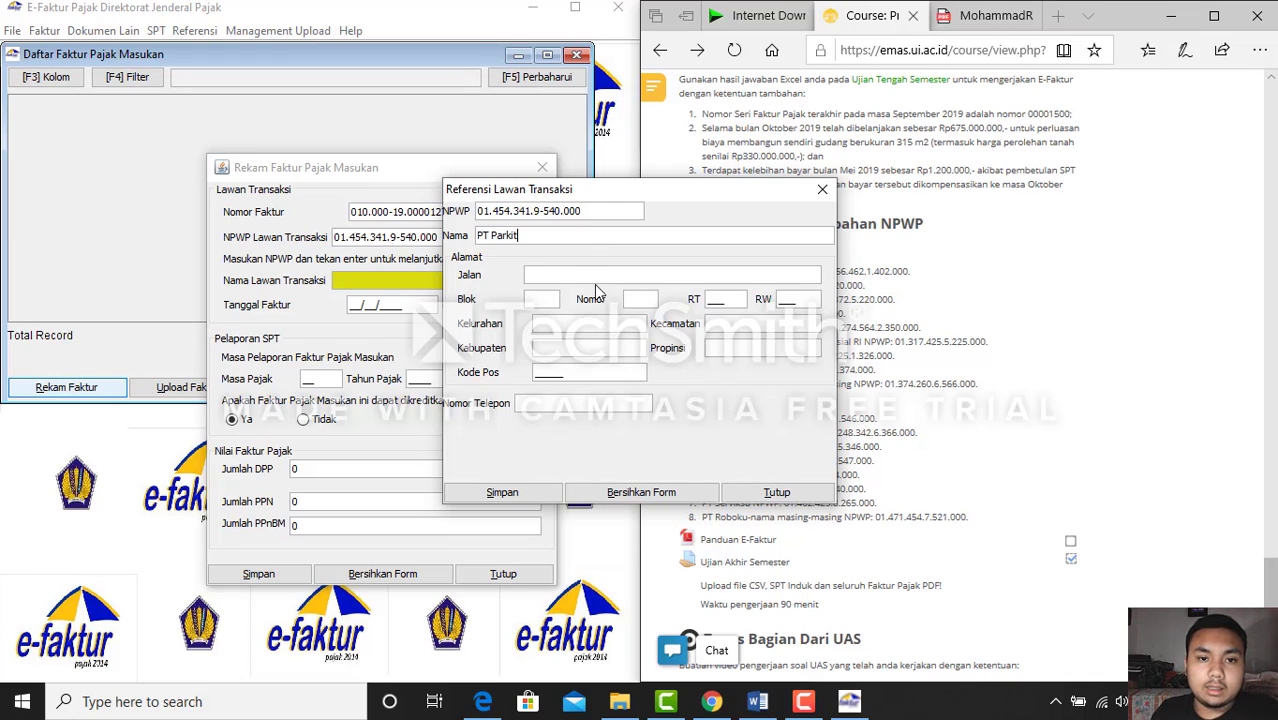
left_click(548, 298)
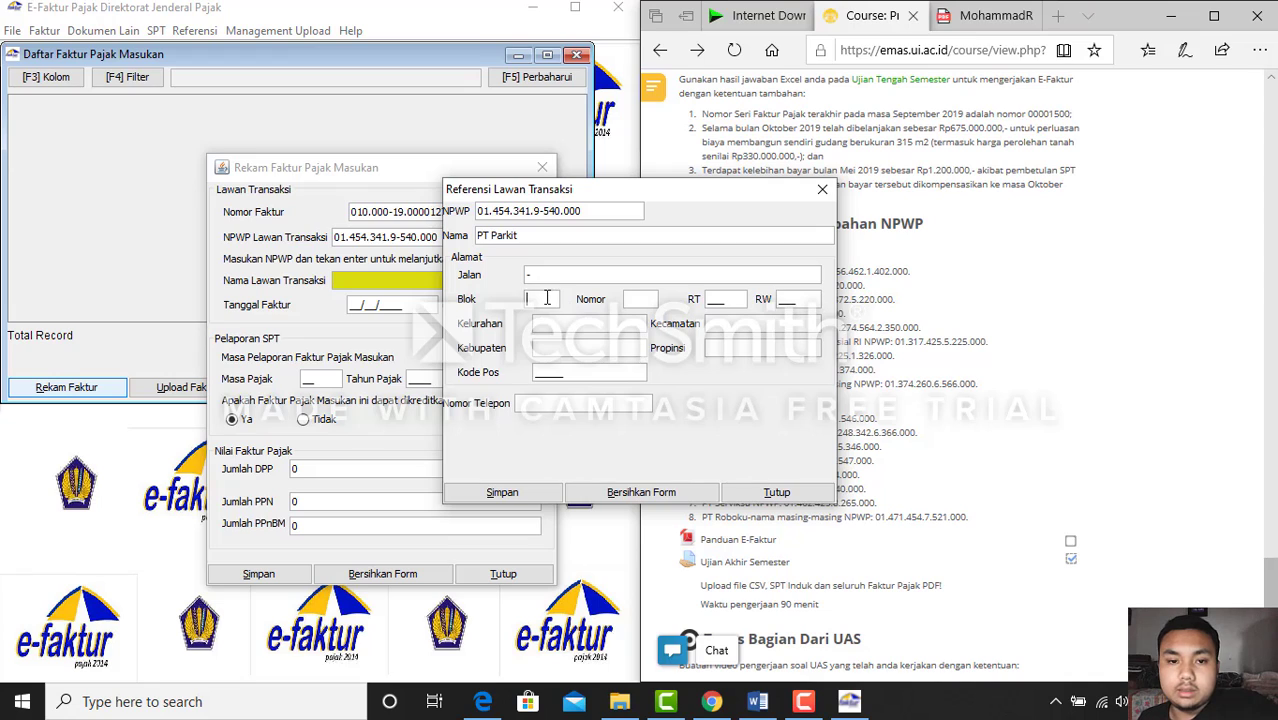
type("-")
left_click(571, 325)
type("-")
left_click(578, 344)
type("-")
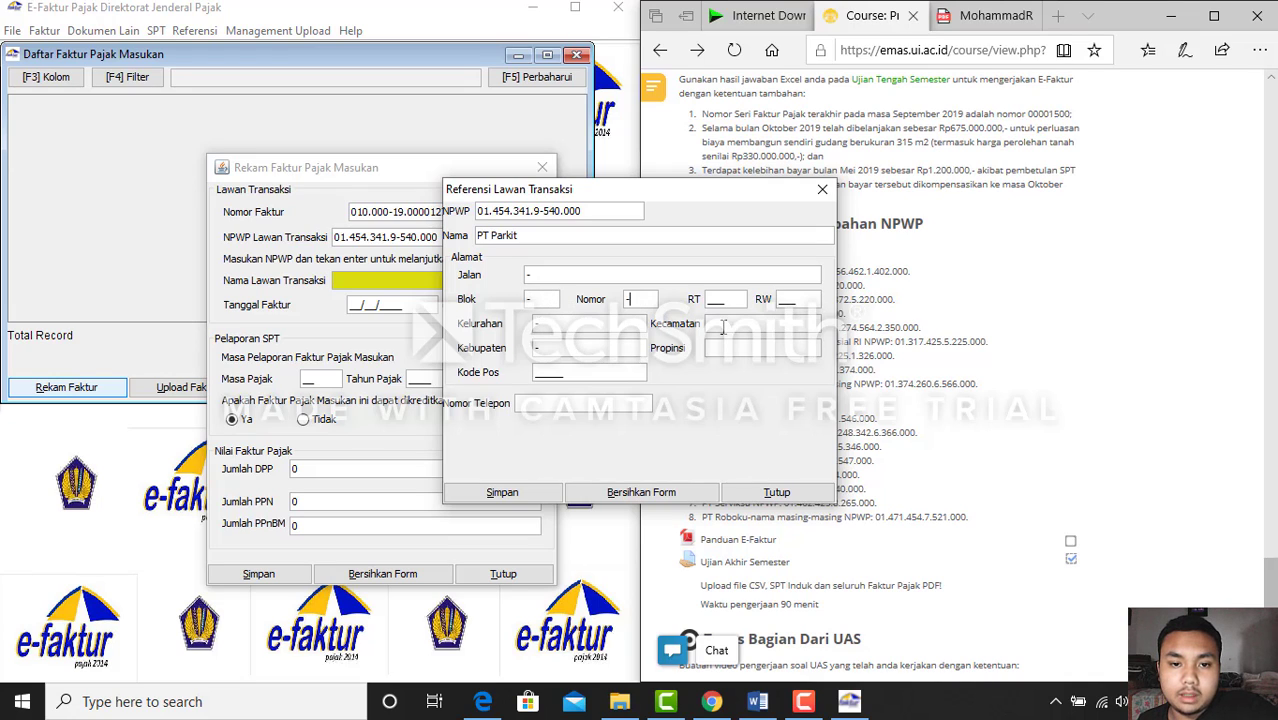
left_click(719, 347)
type("-")
Enter RT 434, RW 547, postal code 23454 and the phone number
left_click(712, 298)
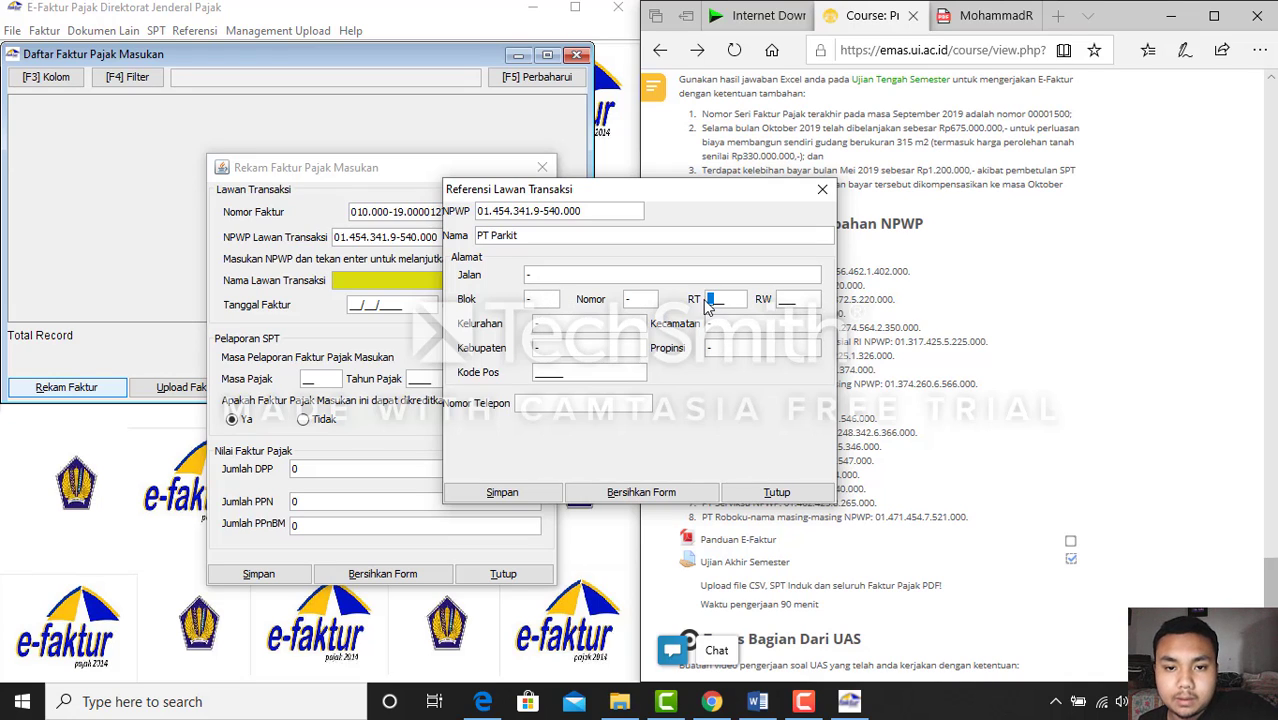
type("434")
left_click(788, 298)
type("547")
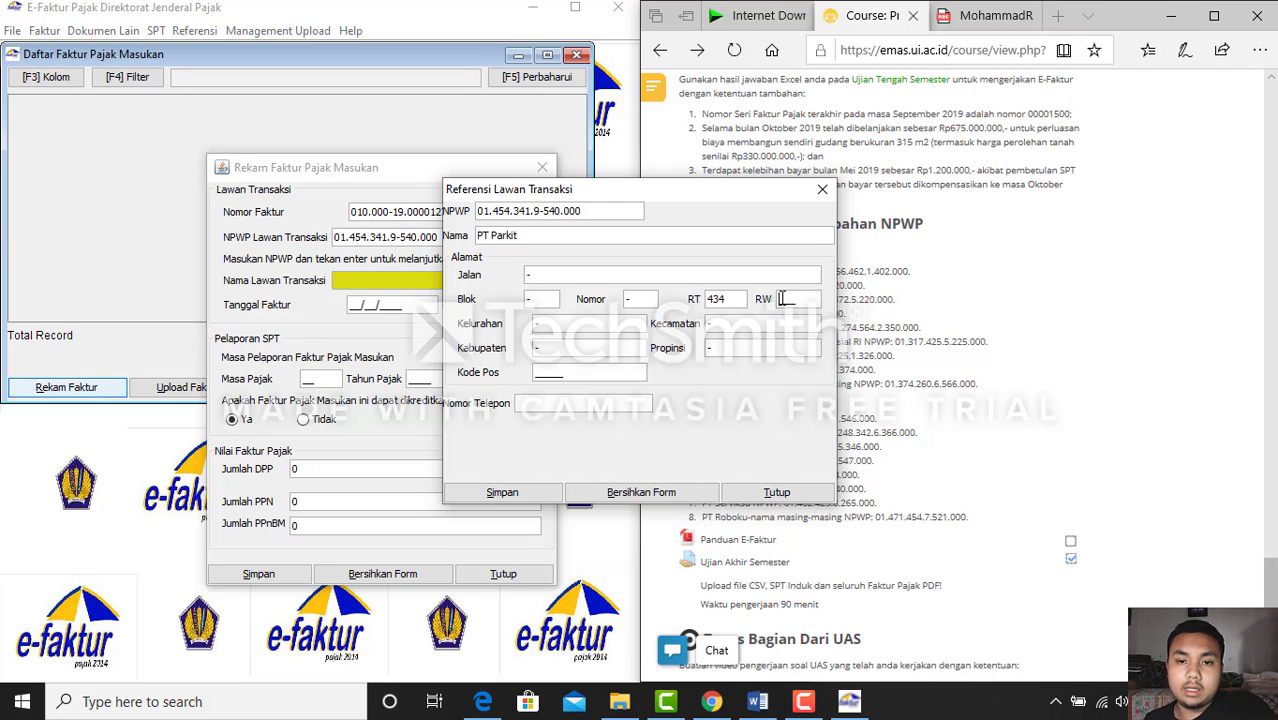
left_click(537, 372)
type("23454")
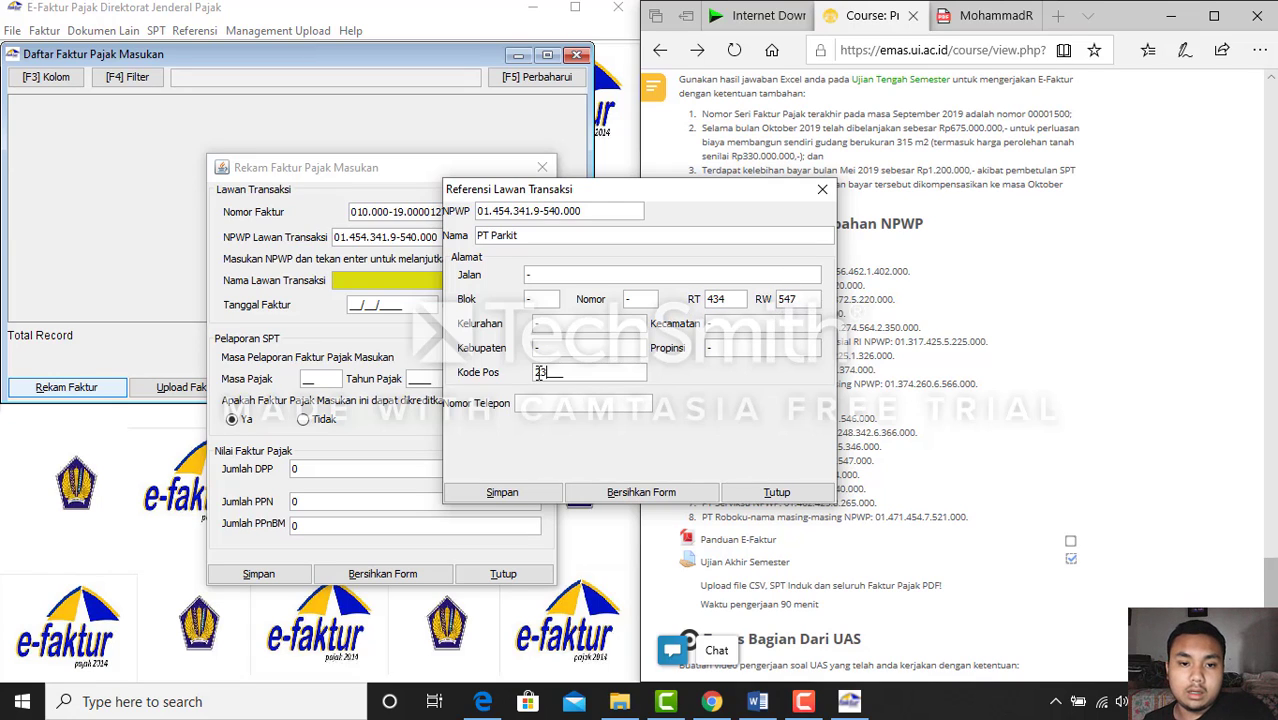
left_click(546, 402)
type("453532")
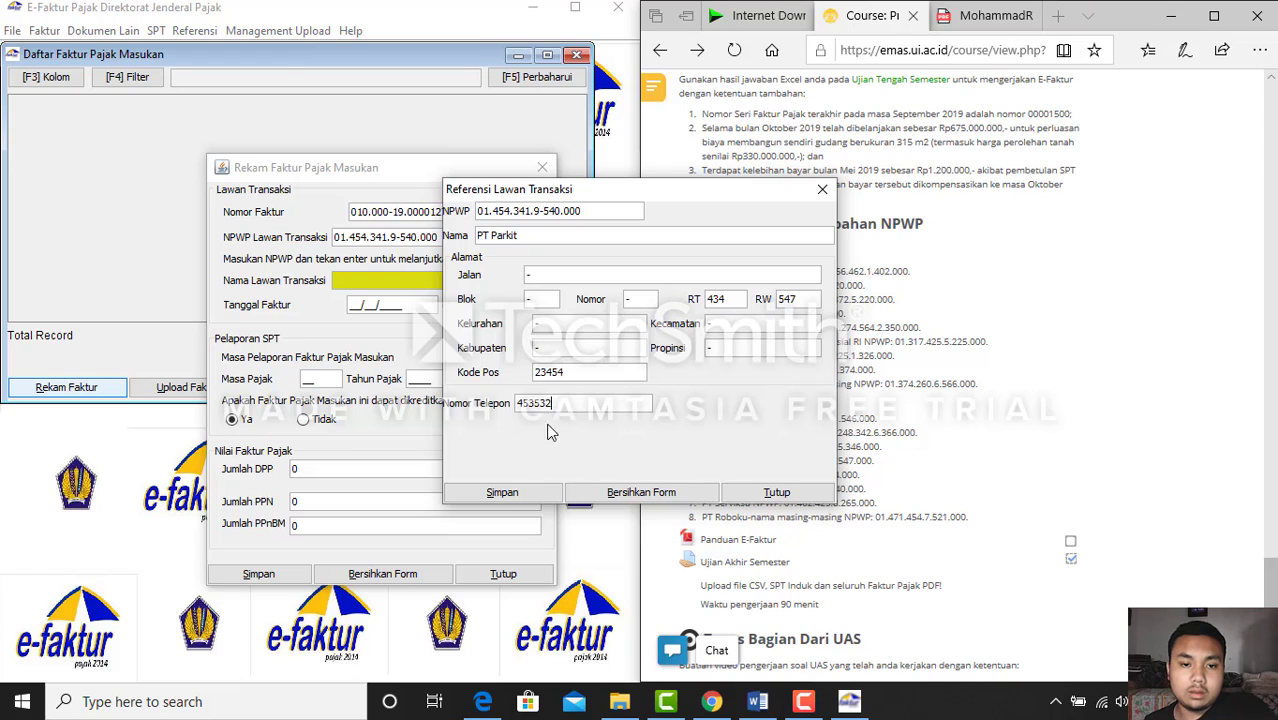
type("2")
Try saving the counterparty, dismiss the invalid NPWP error, and close the form
left_click(502, 492)
left_click(645, 349)
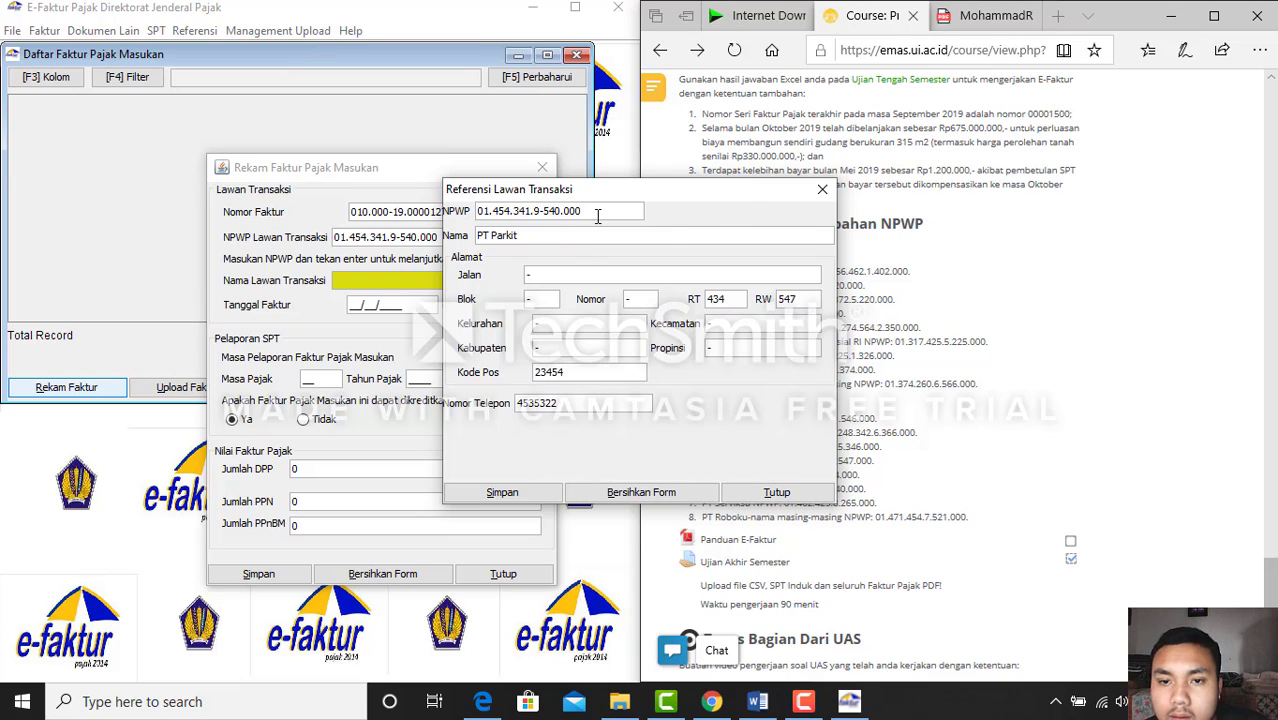
left_click(822, 189)
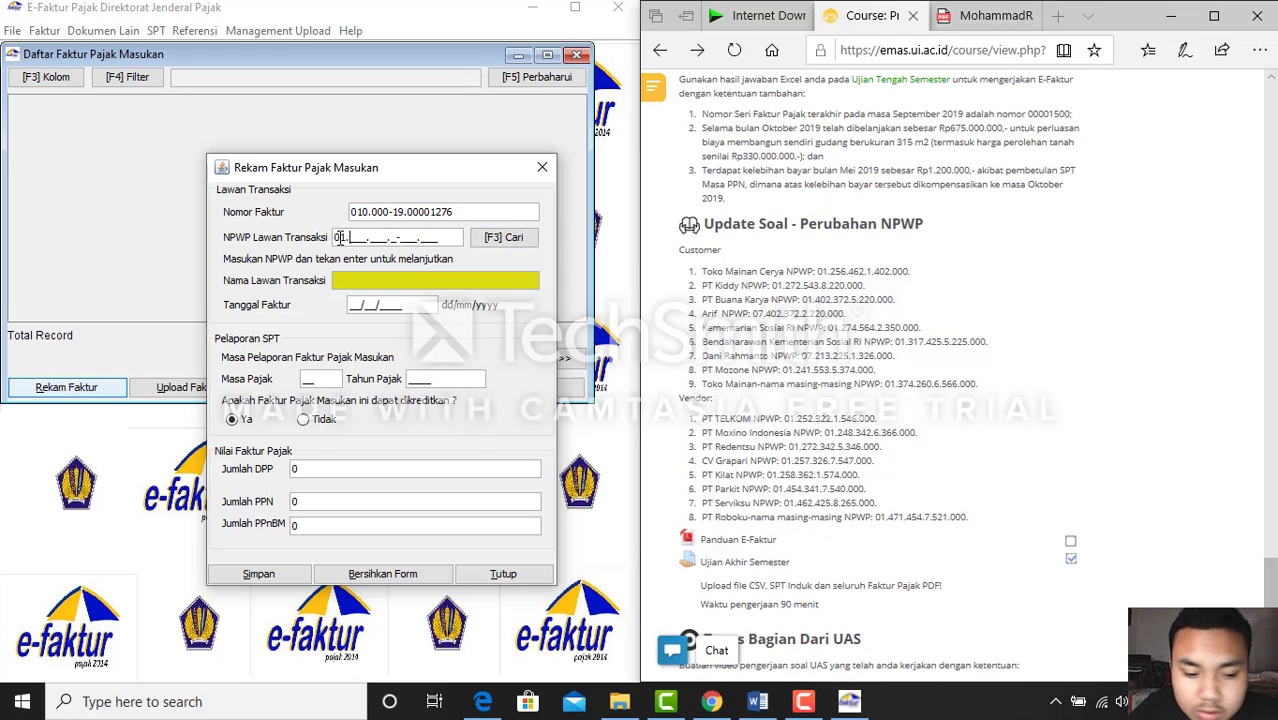
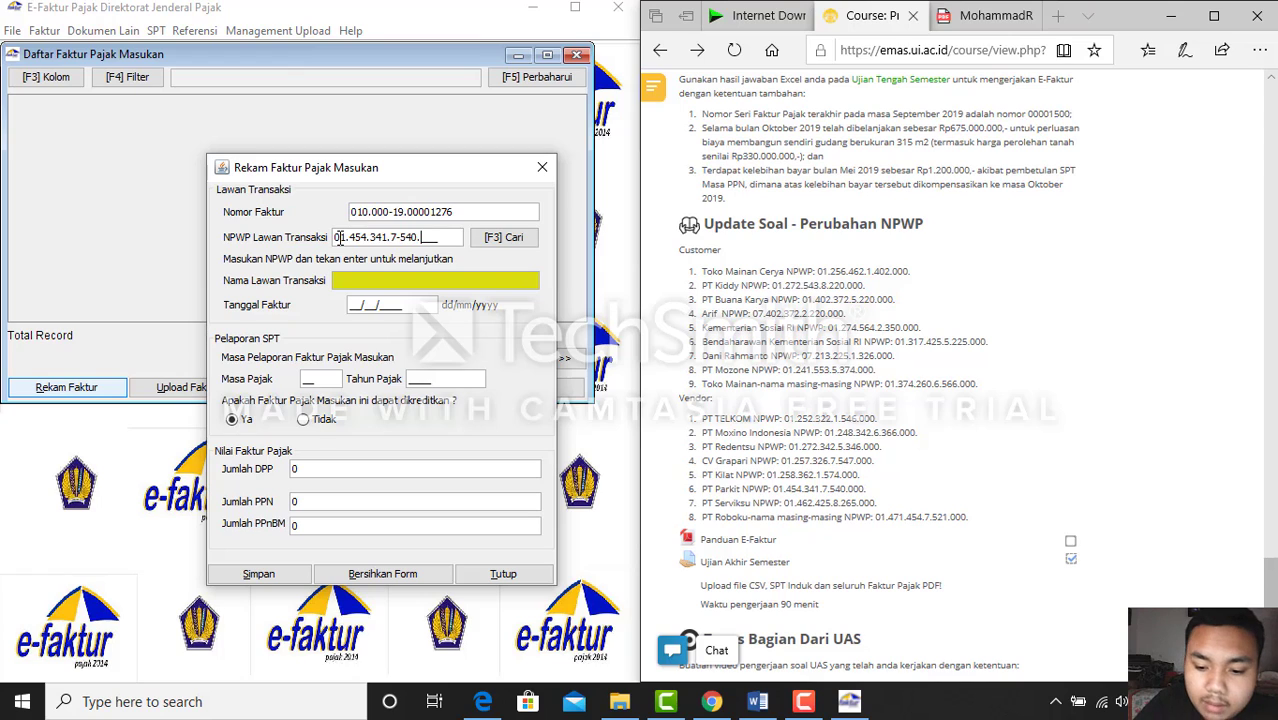
key("Return")
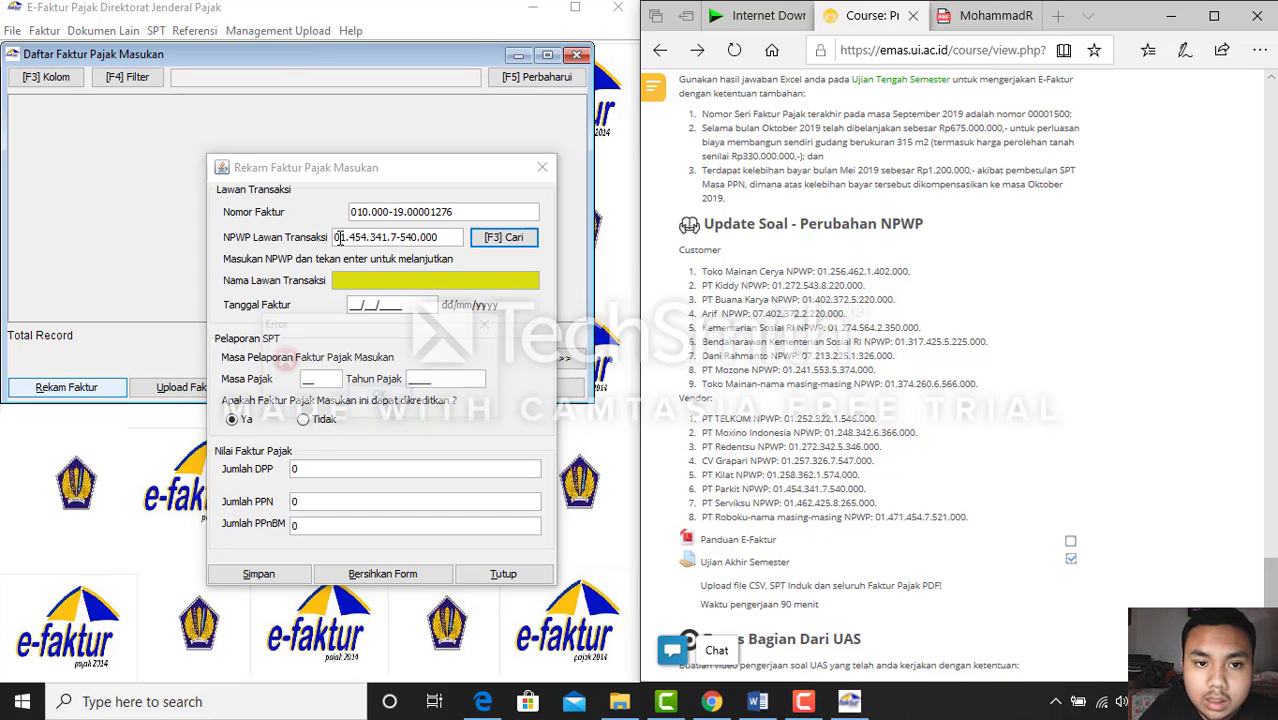
left_click(388, 399)
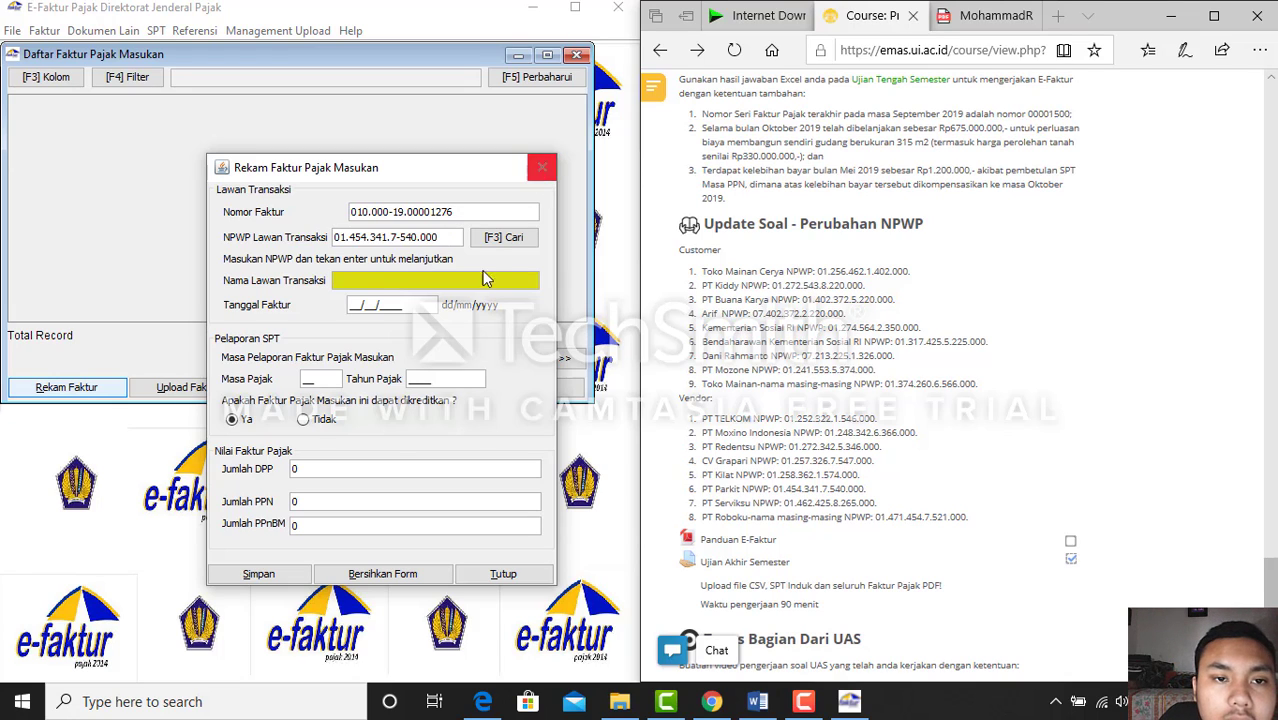
left_click(377, 578)
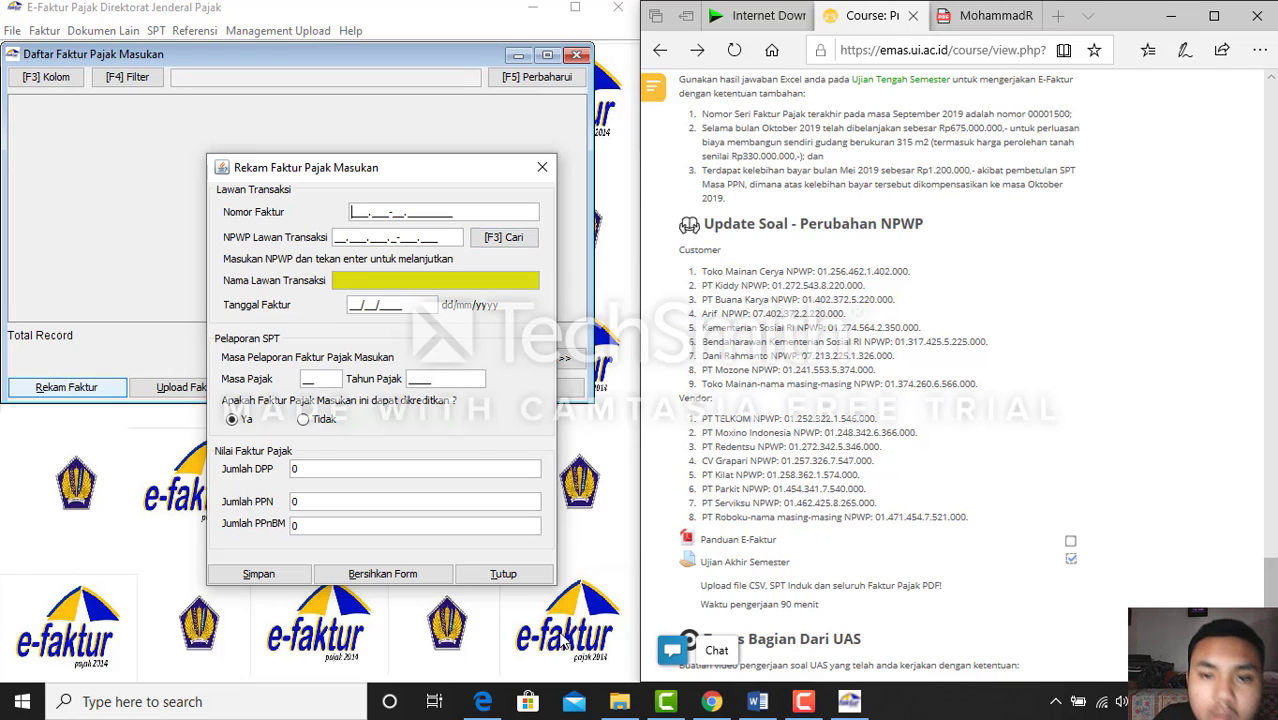
Check the Word document and re-enter invoice number 040.000-19.00001
left_click(777, 709)
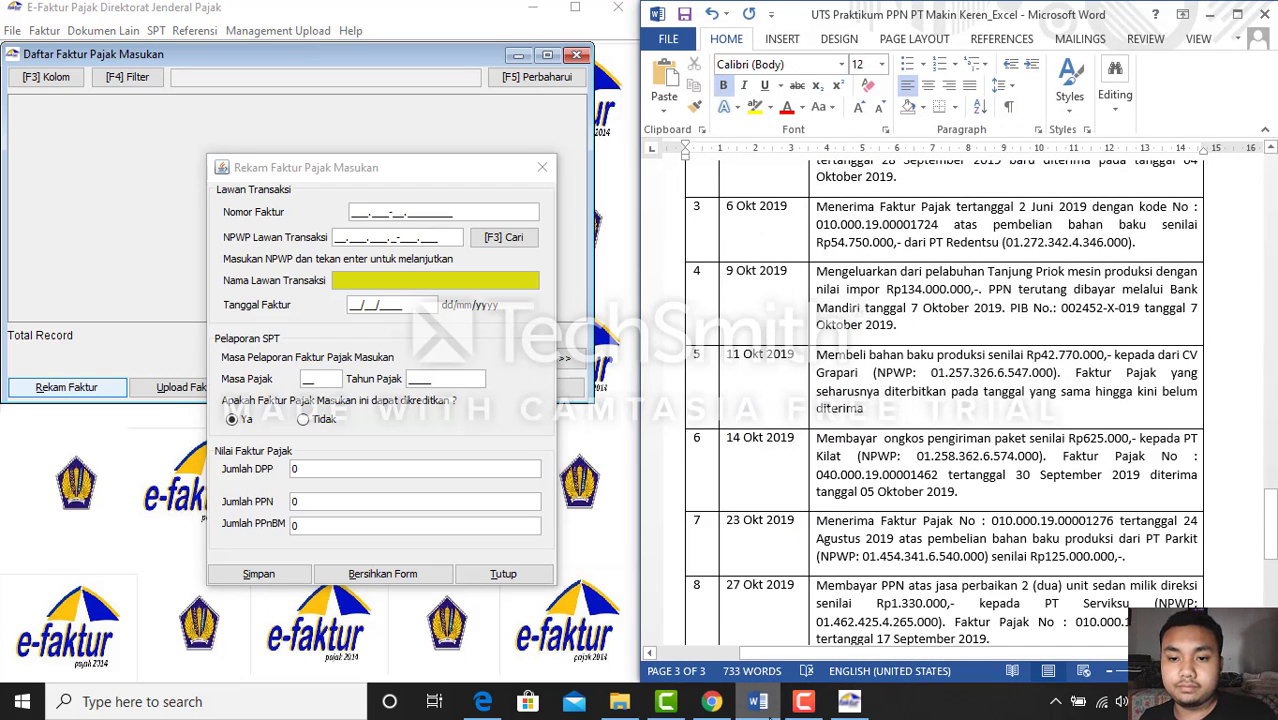
type("0101")
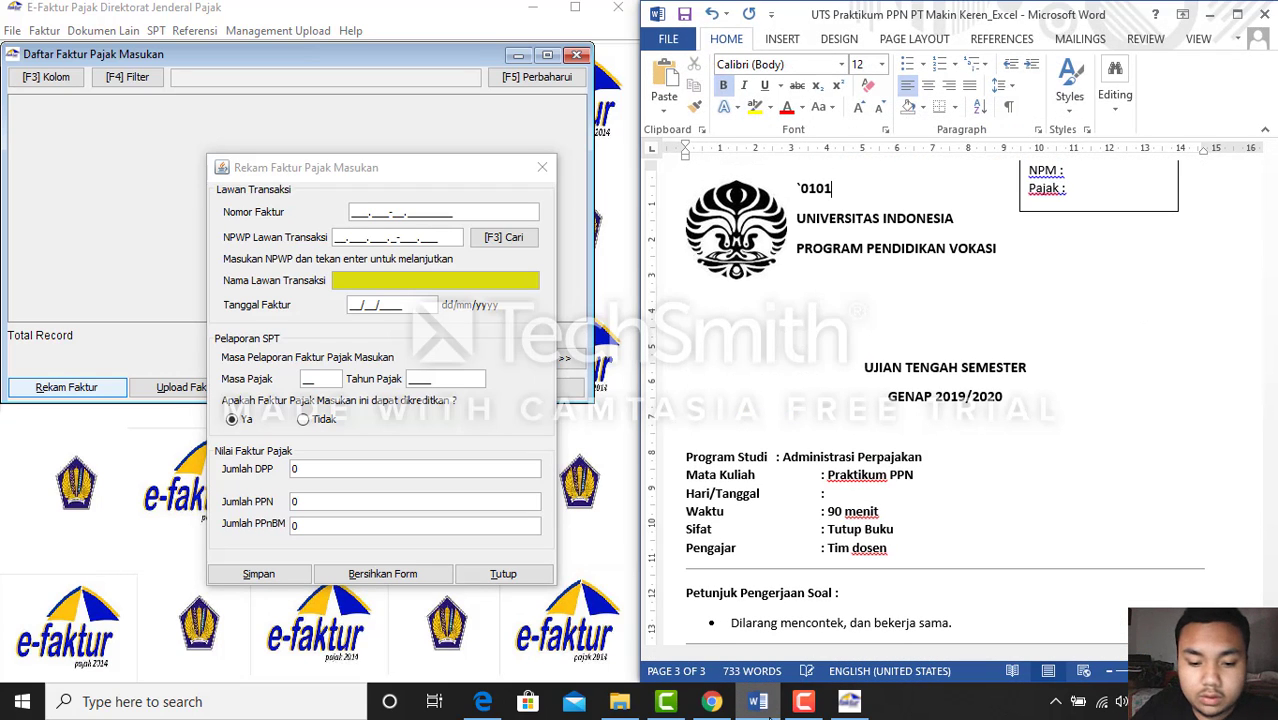
left_click_drag(1270, 230, 1271, 548)
left_click(356, 214)
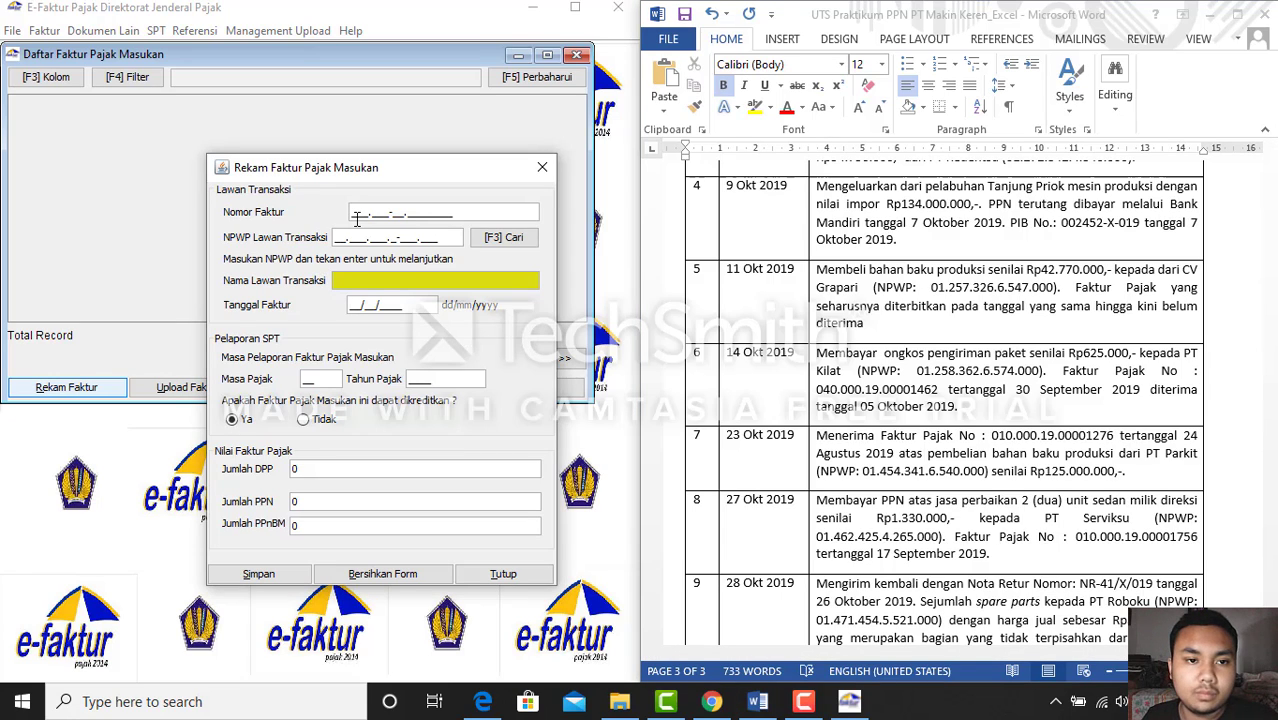
type("040.00")
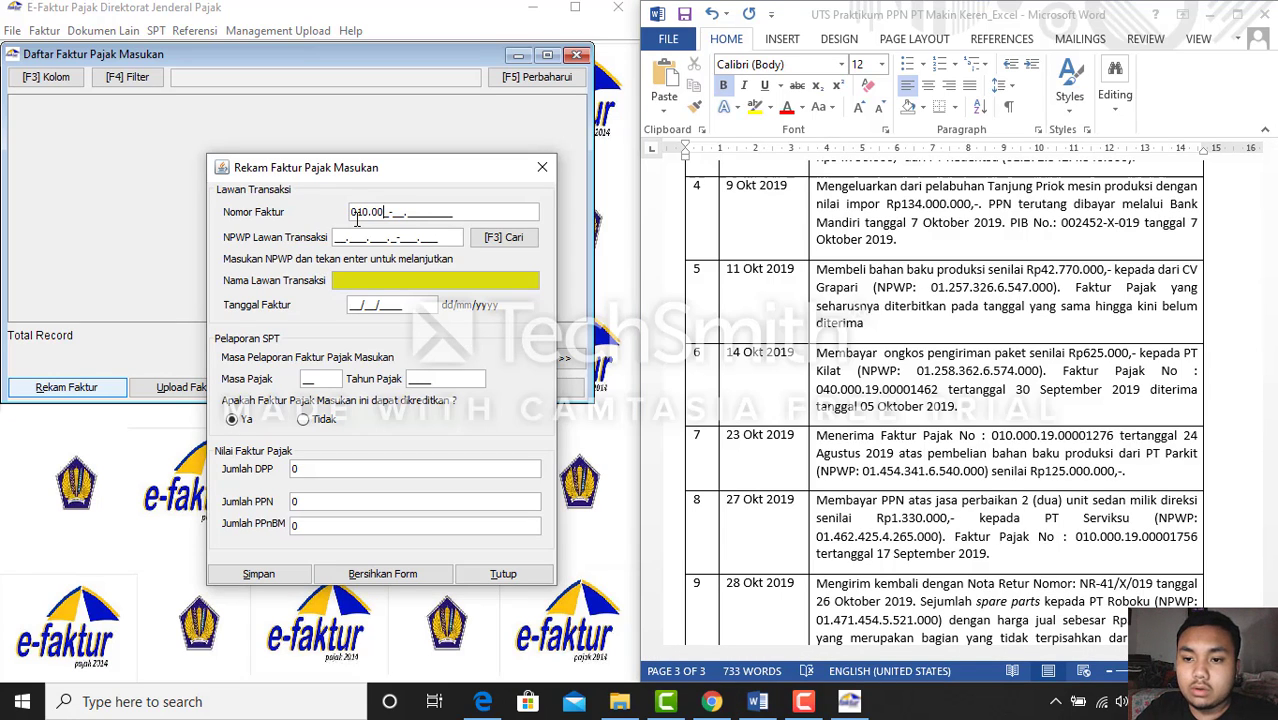
type("0-19.")
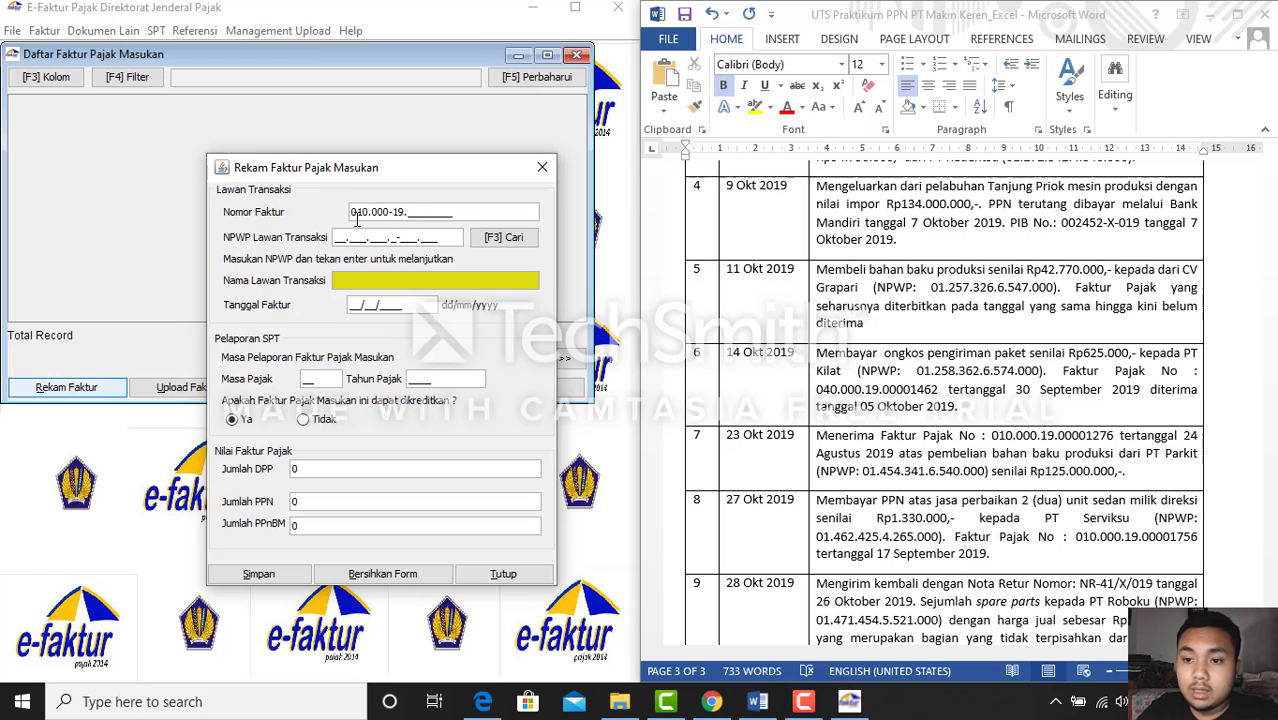
type("00001276")
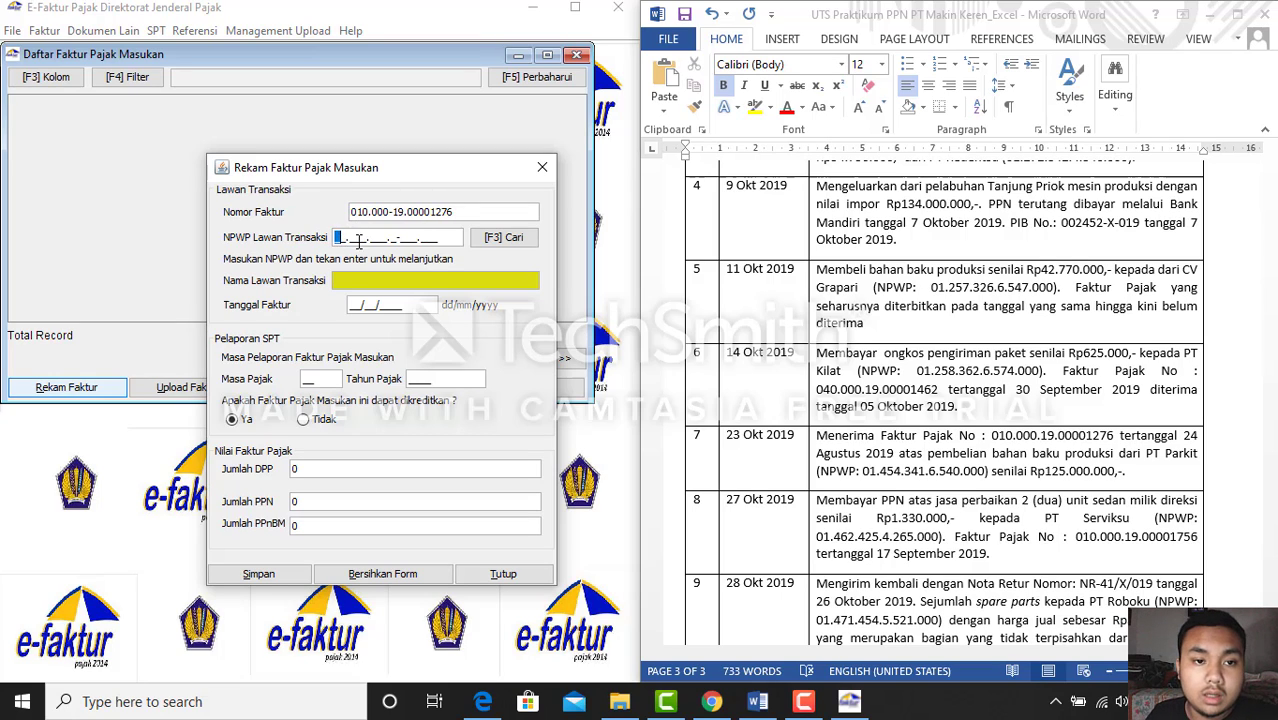
left_click(343, 240)
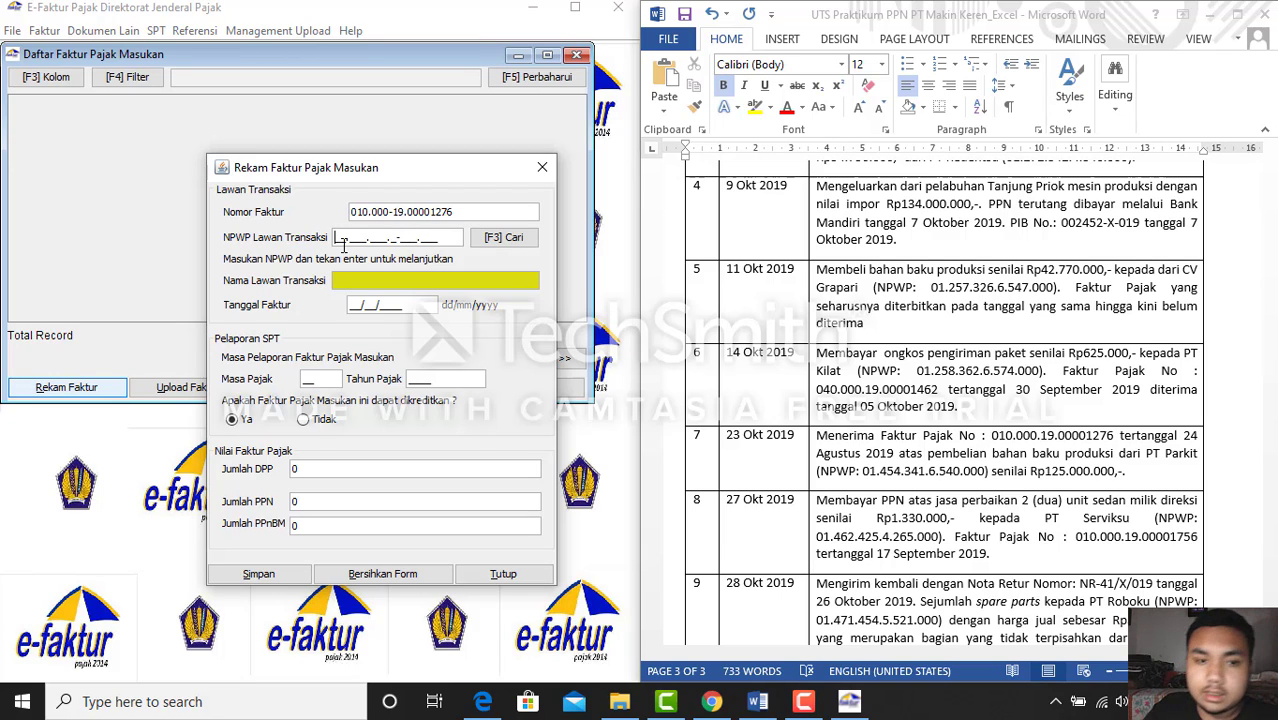
left_click(755, 704)
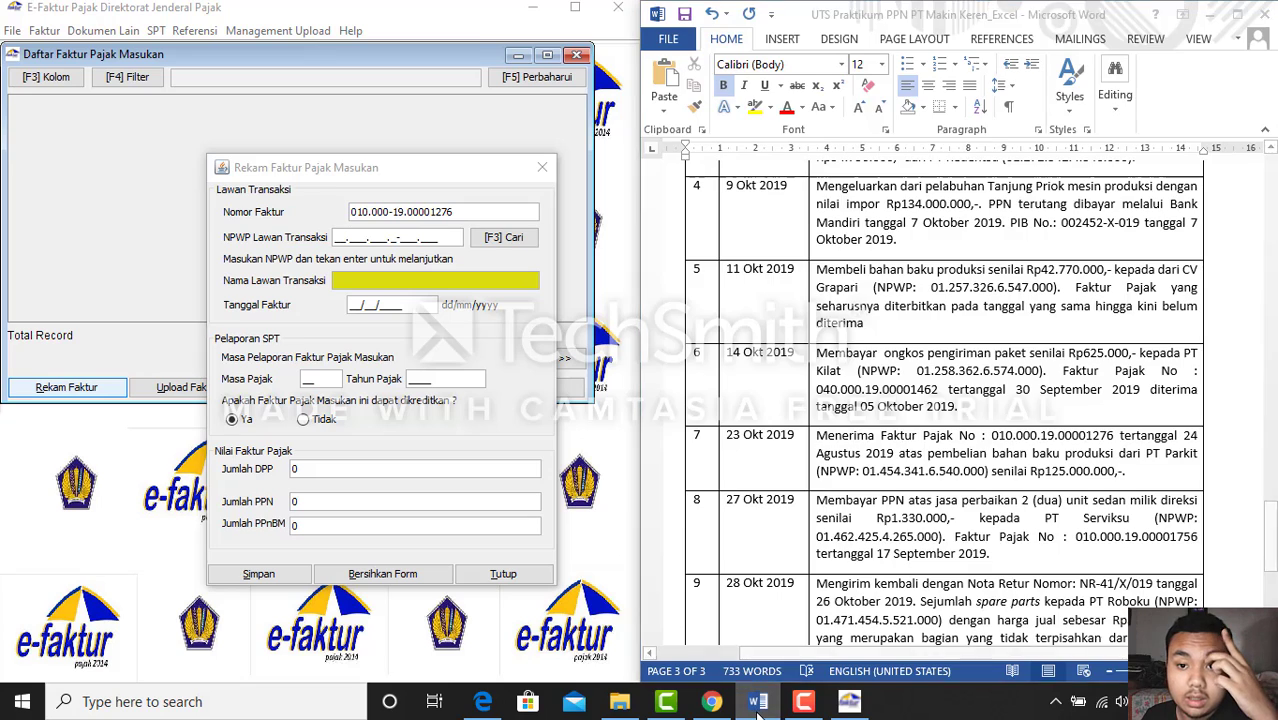
left_click(757, 708)
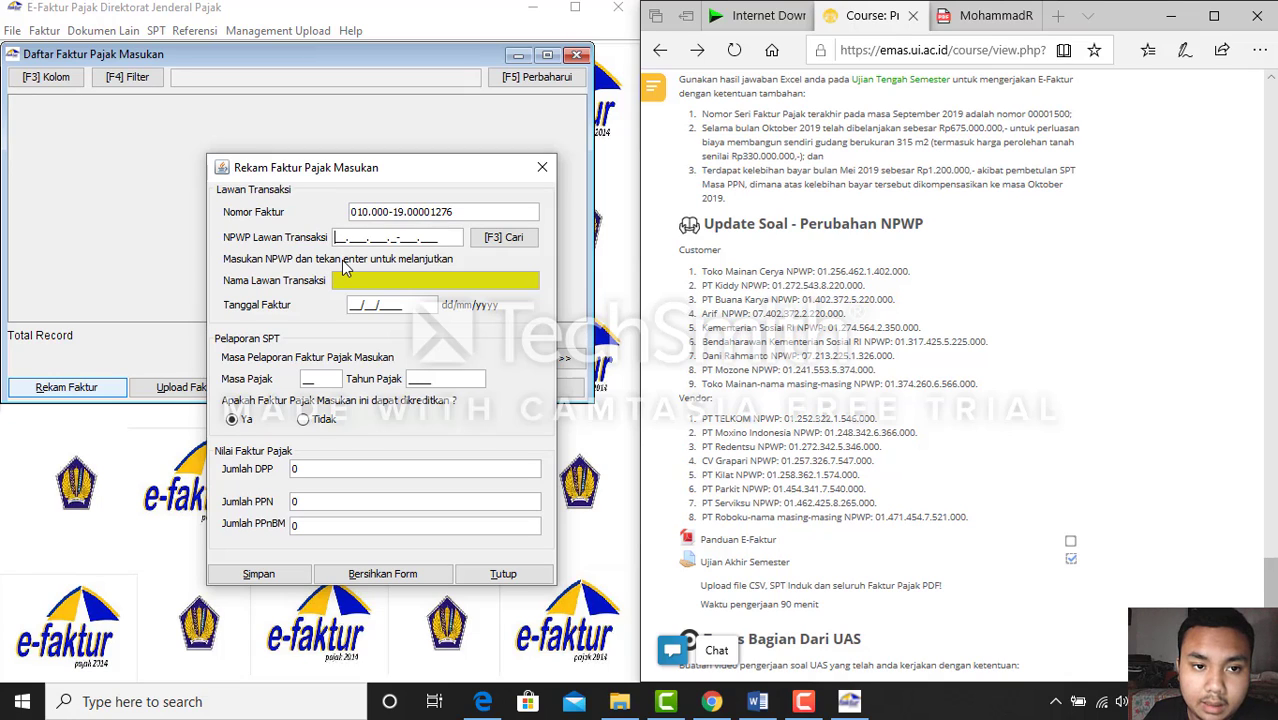
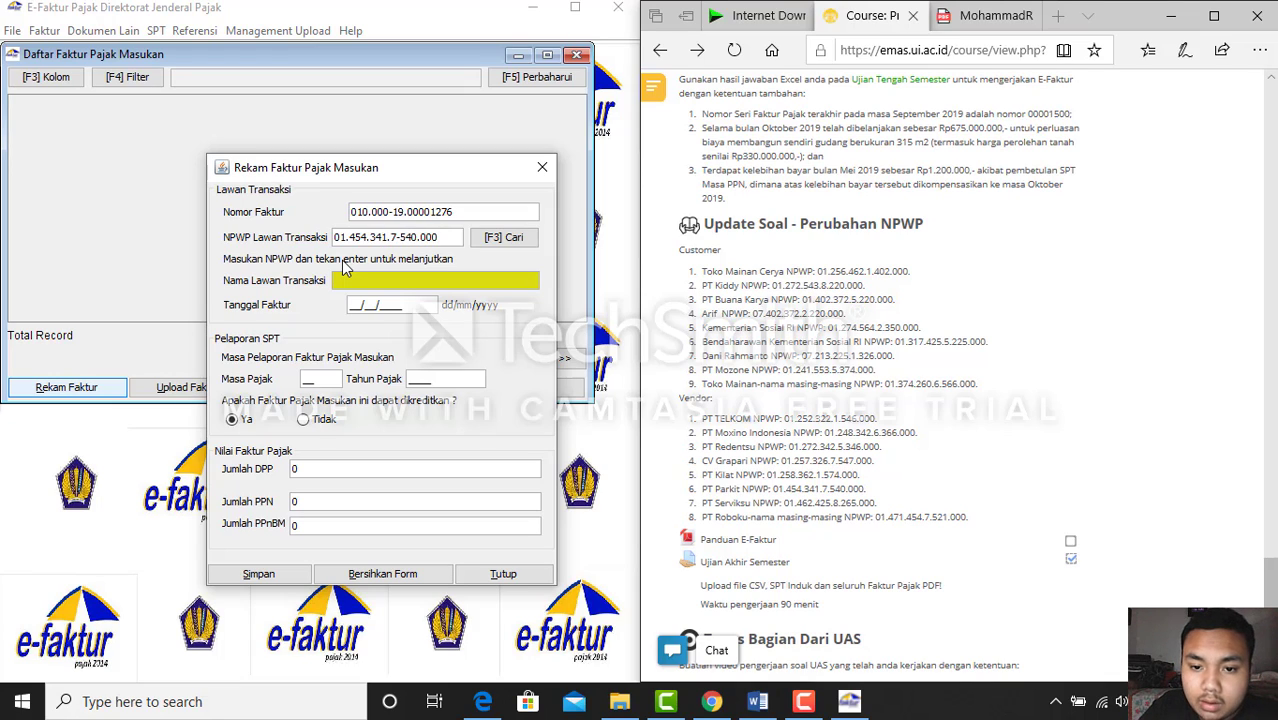
key("Return")
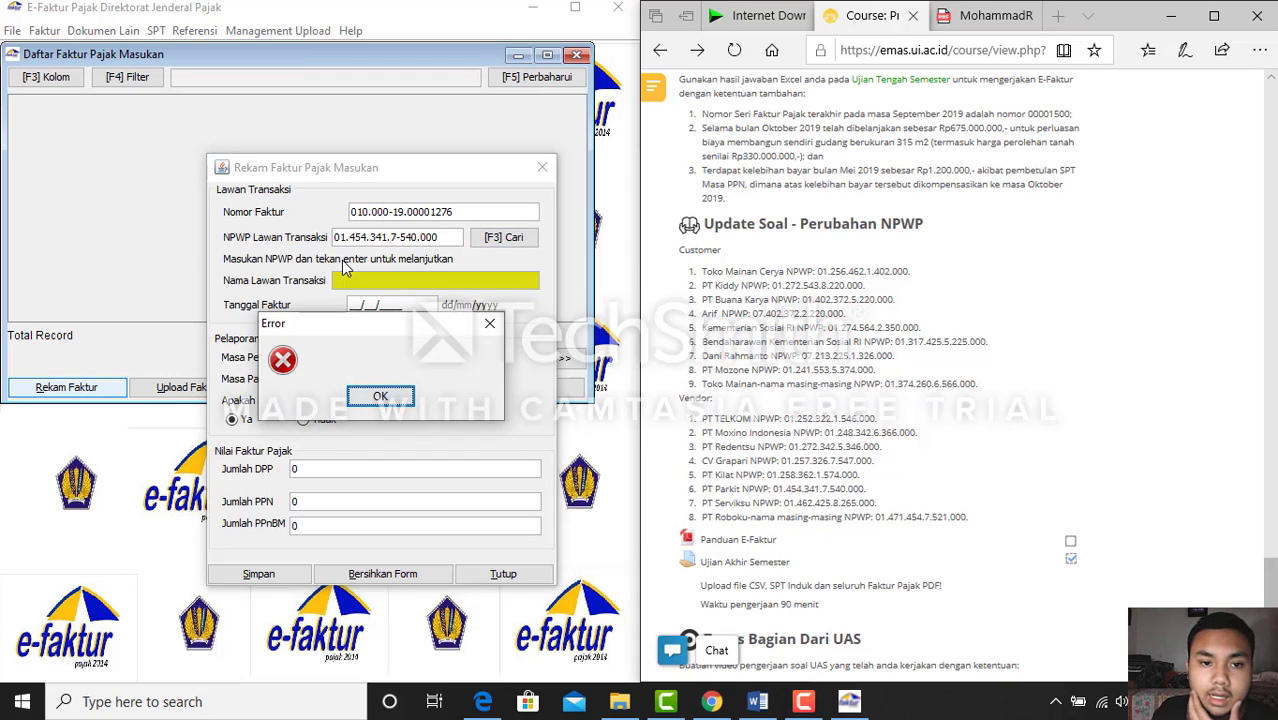
left_click(380, 396)
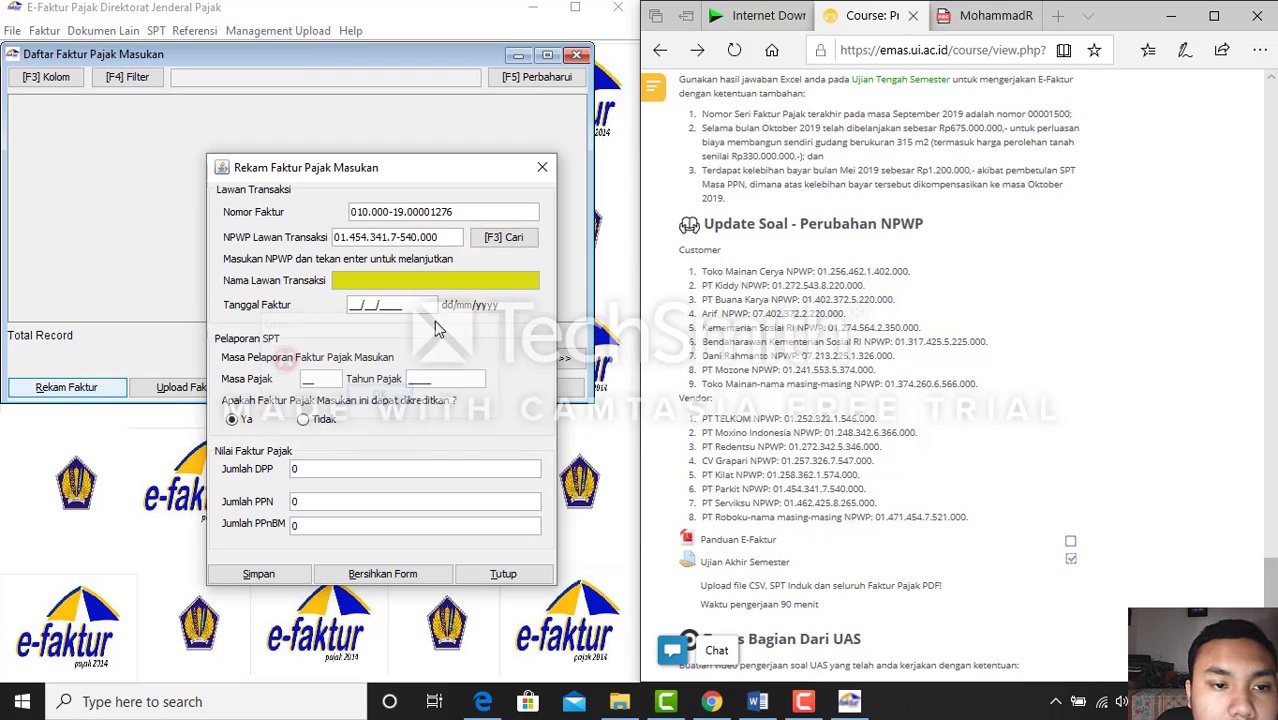
Open and close the counterparty search, then close the input invoice entry form
left_click(480, 242)
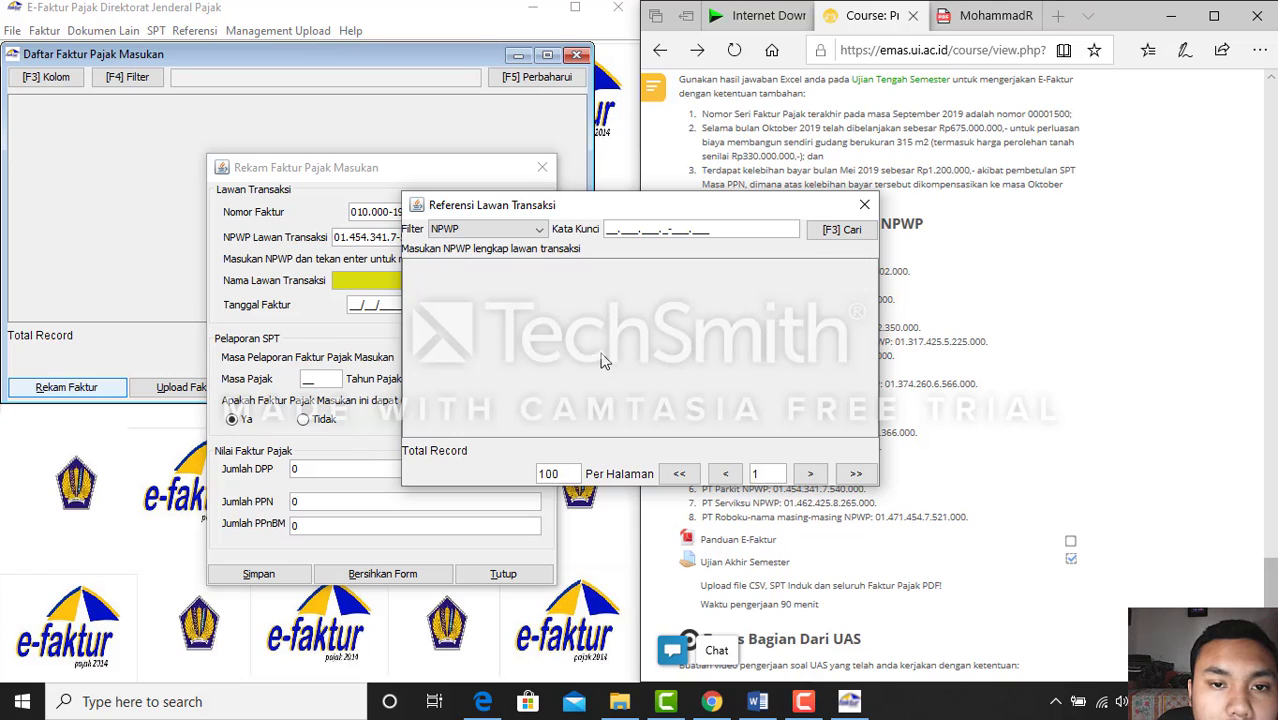
left_click(857, 213)
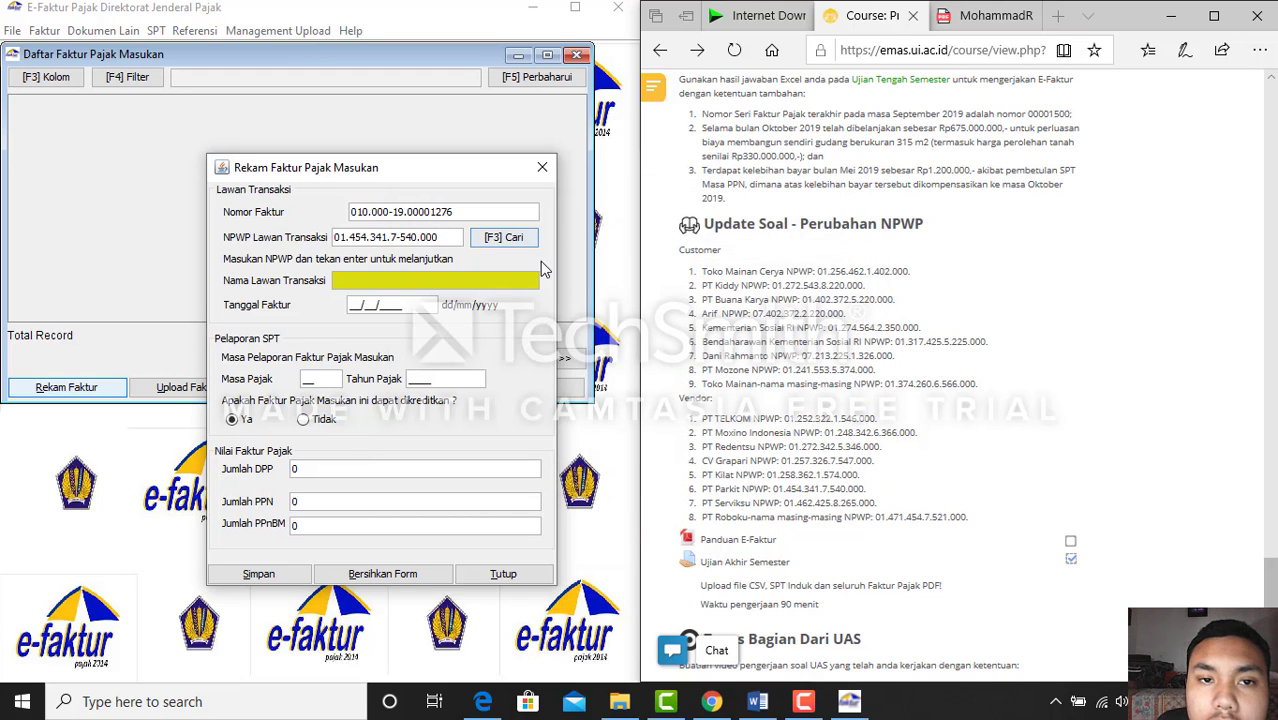
left_click(541, 167)
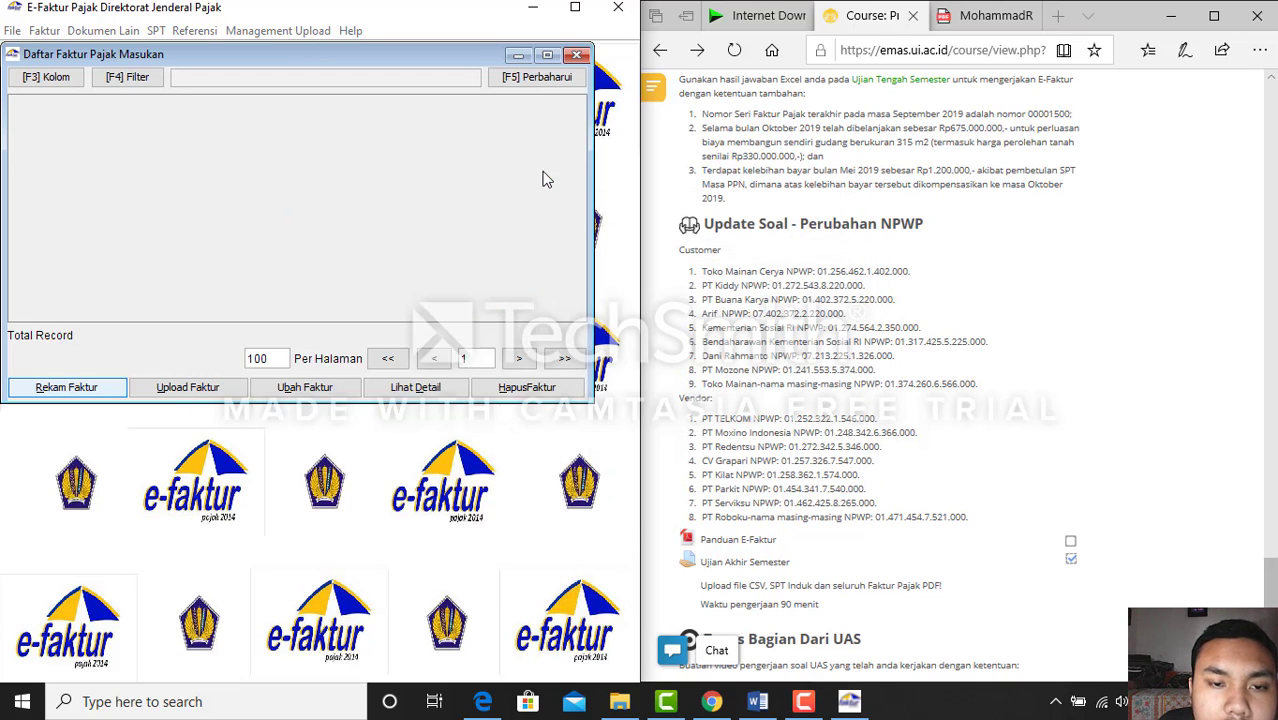
Open a new input tax invoice form and position it beside the Word document
left_click(102, 387)
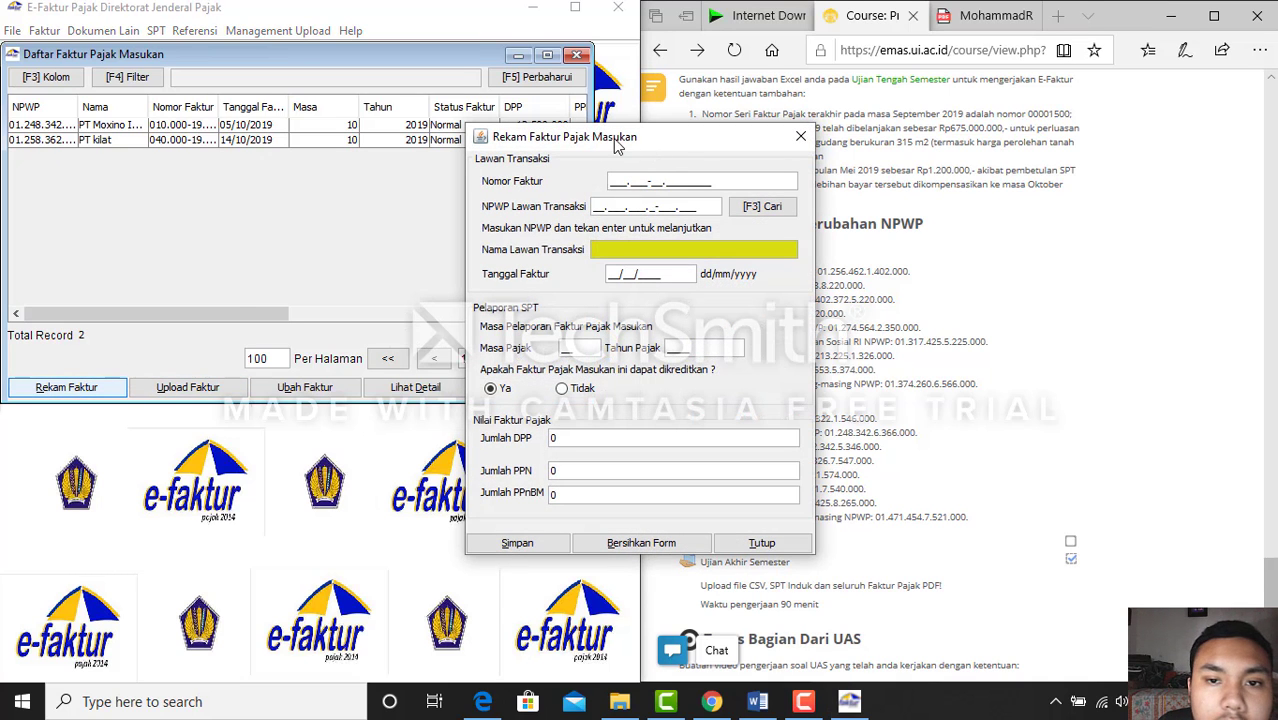
left_click_drag(617, 146, 390, 181)
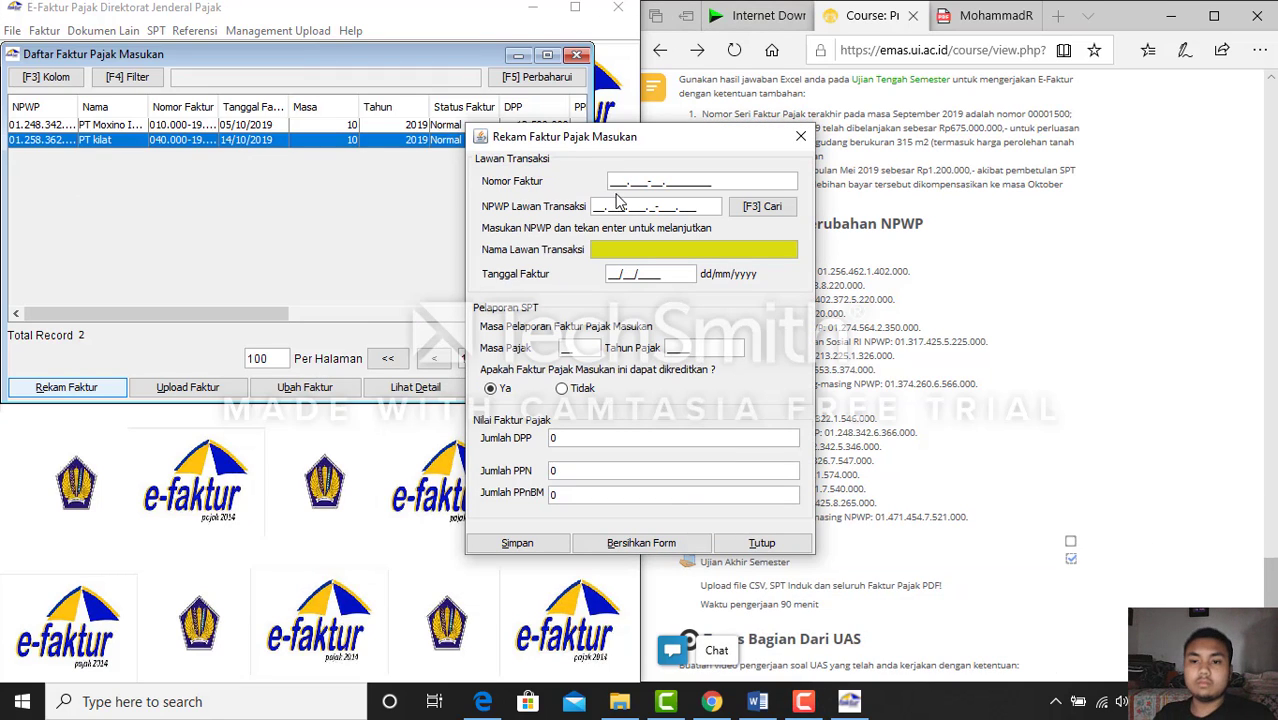
left_click_drag(644, 143, 522, 150)
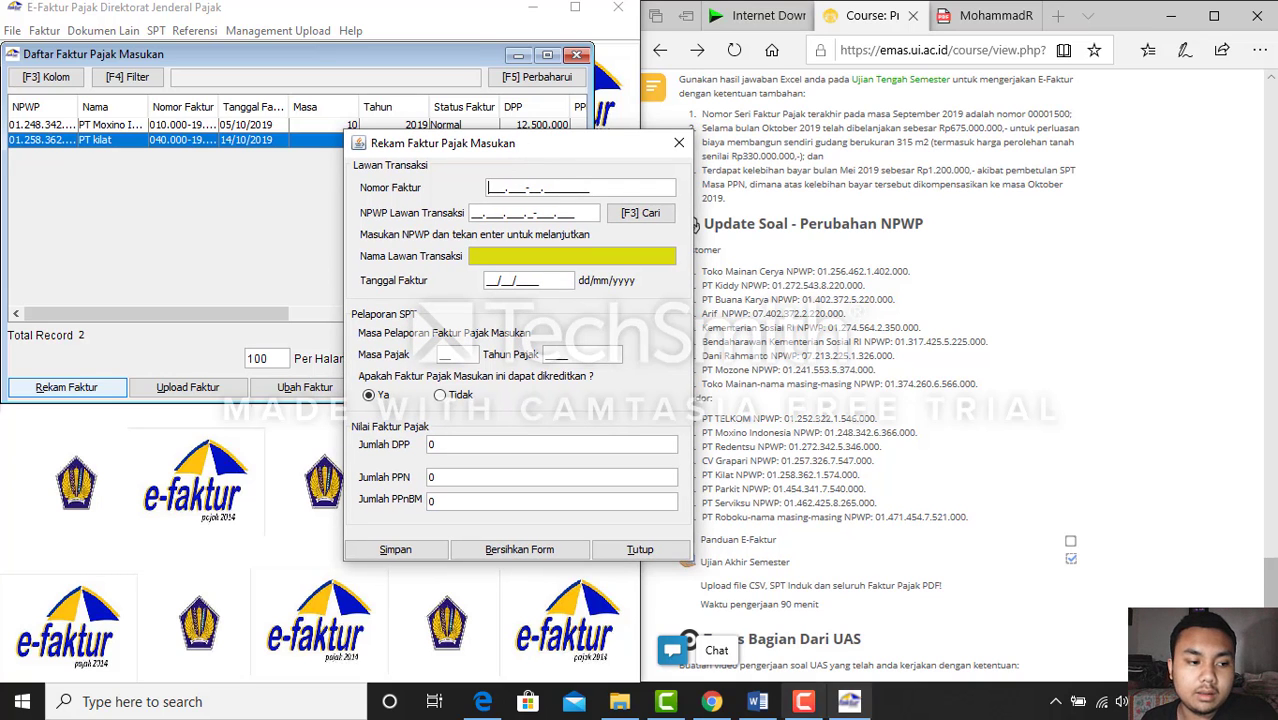
left_click(757, 703)
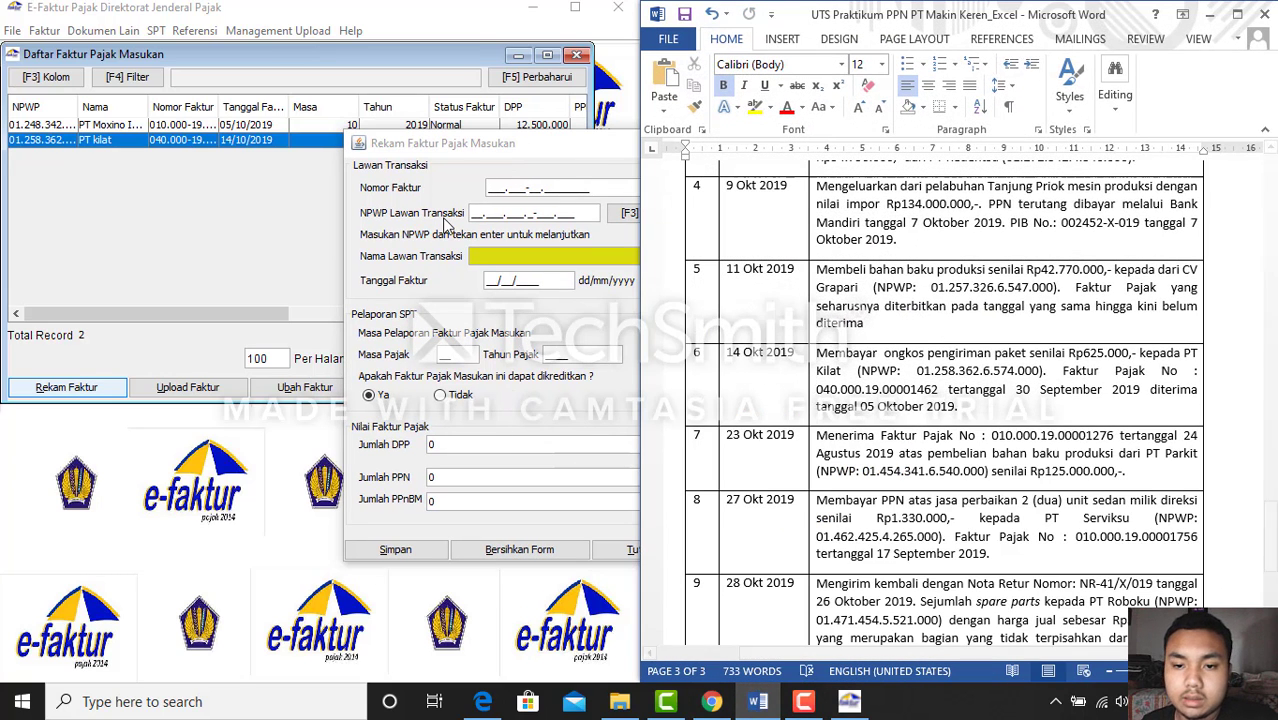
left_click_drag(476, 148, 380, 161)
left_click(392, 200)
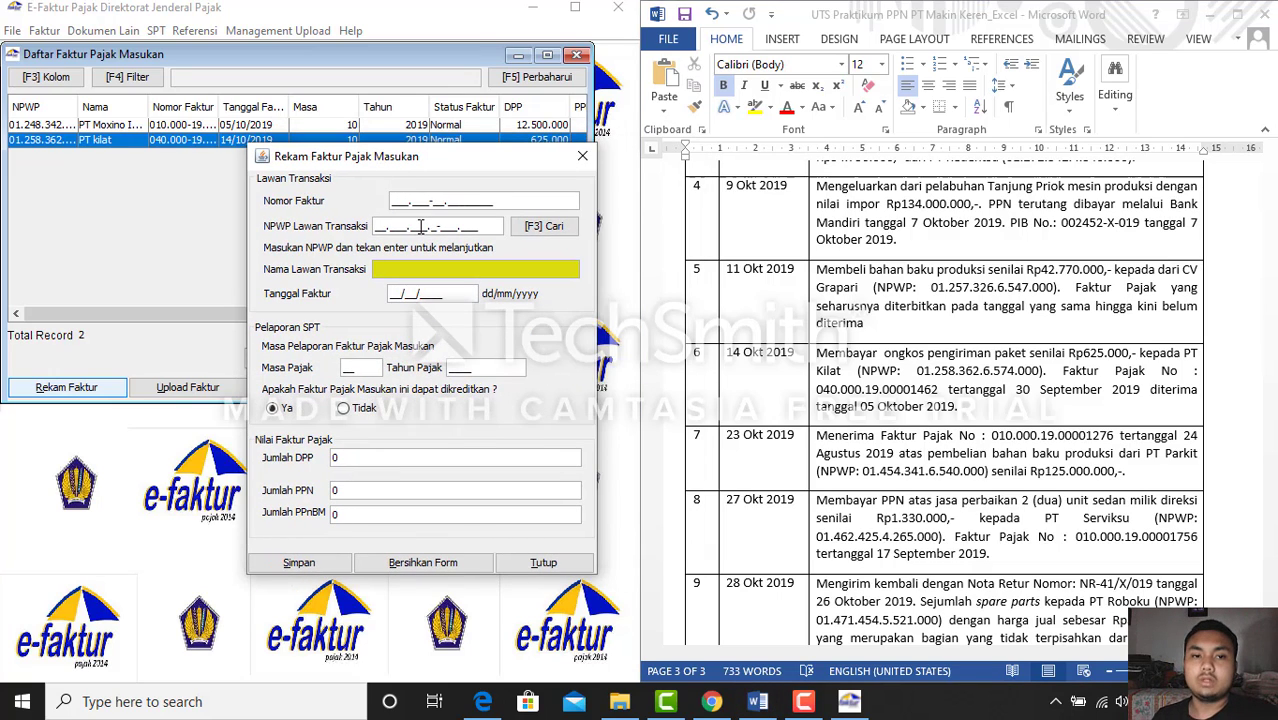
type("0")
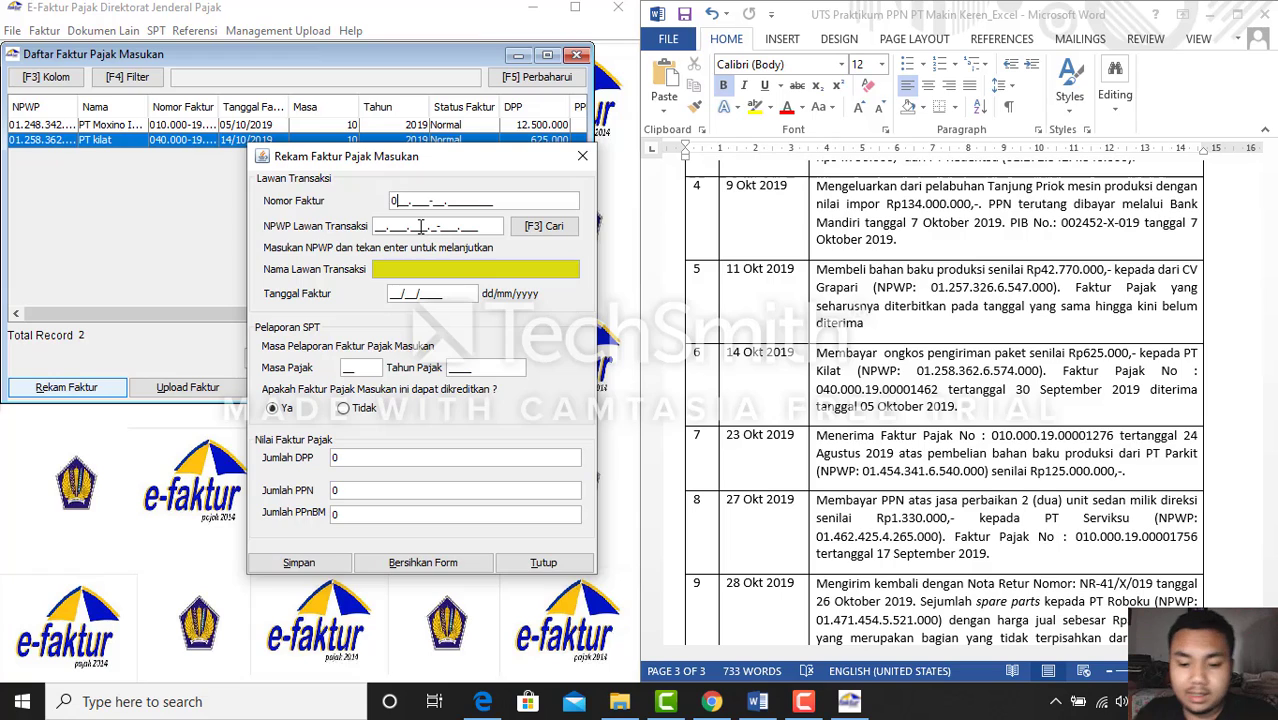
type("10.000-")
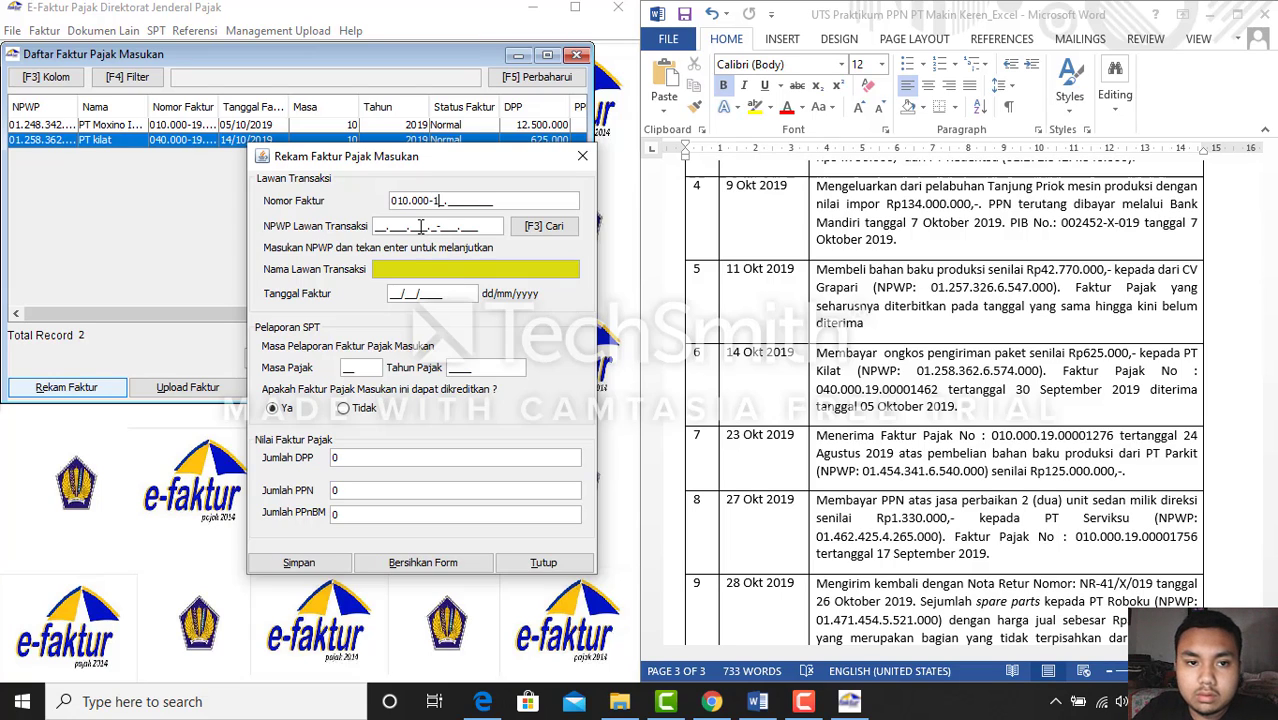
type("19.00001276")
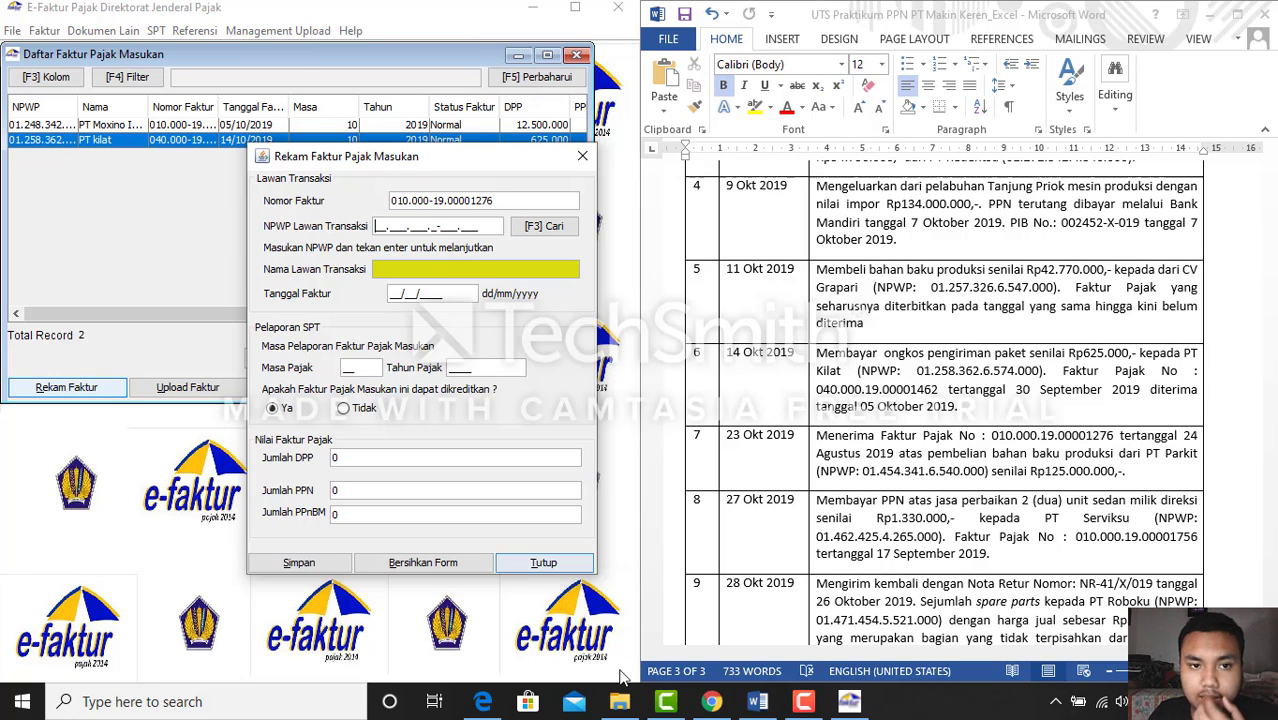
left_click(758, 702)
left_click(758, 702)
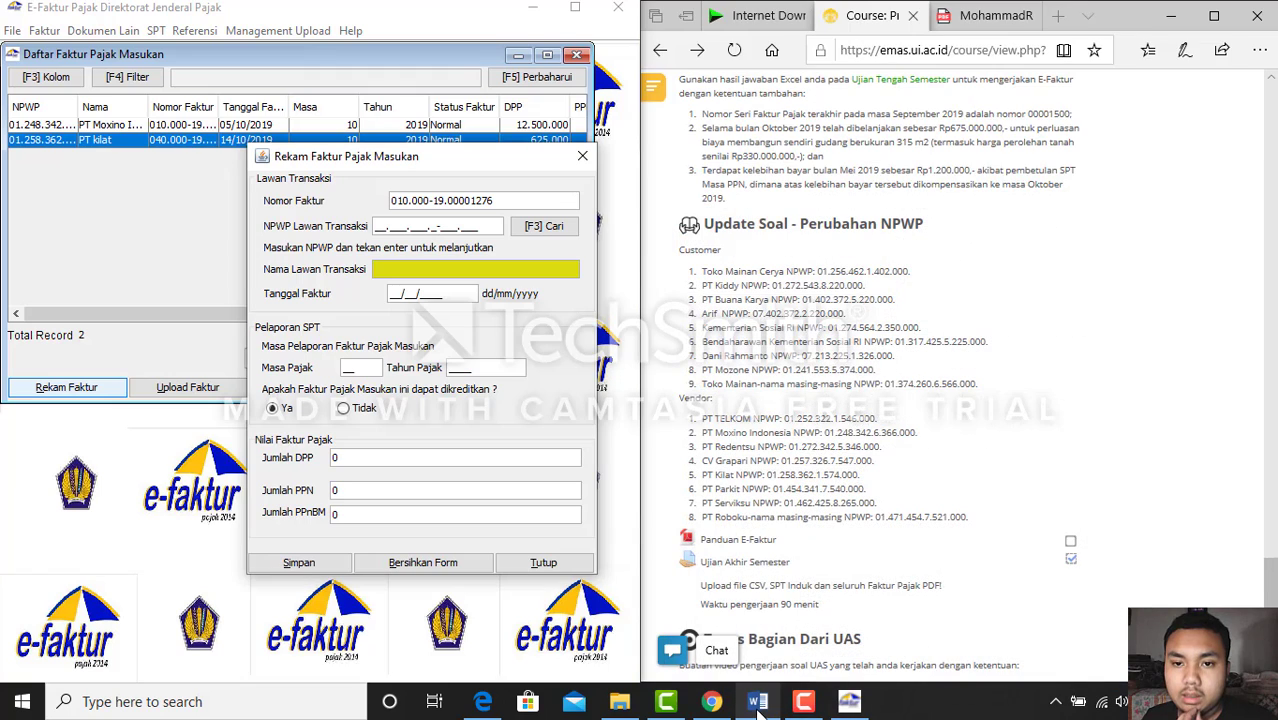
left_click(397, 227)
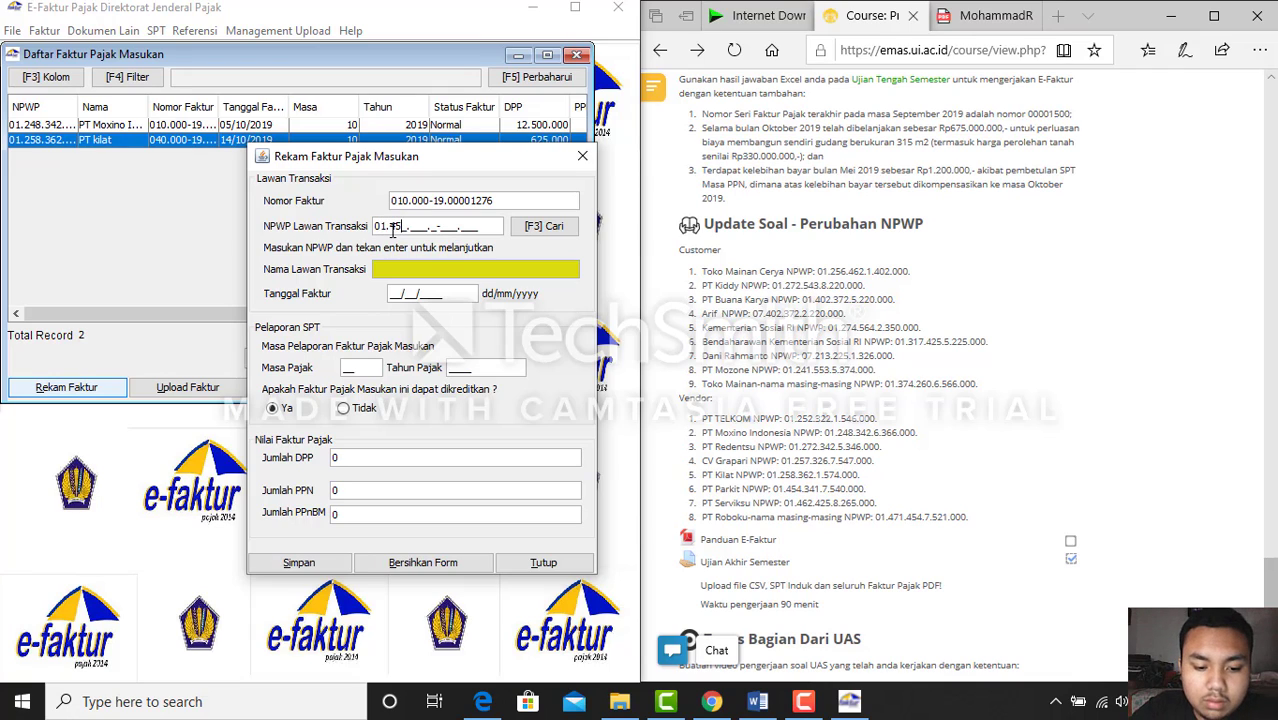
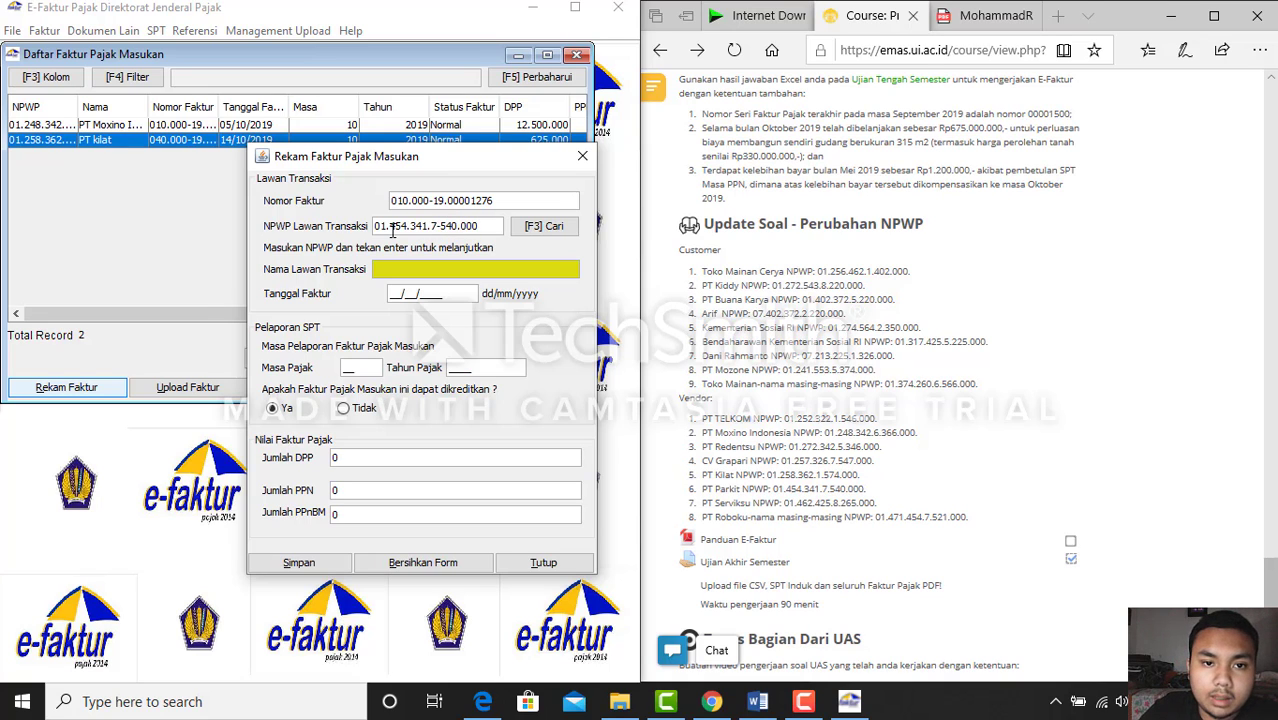
key("Return")
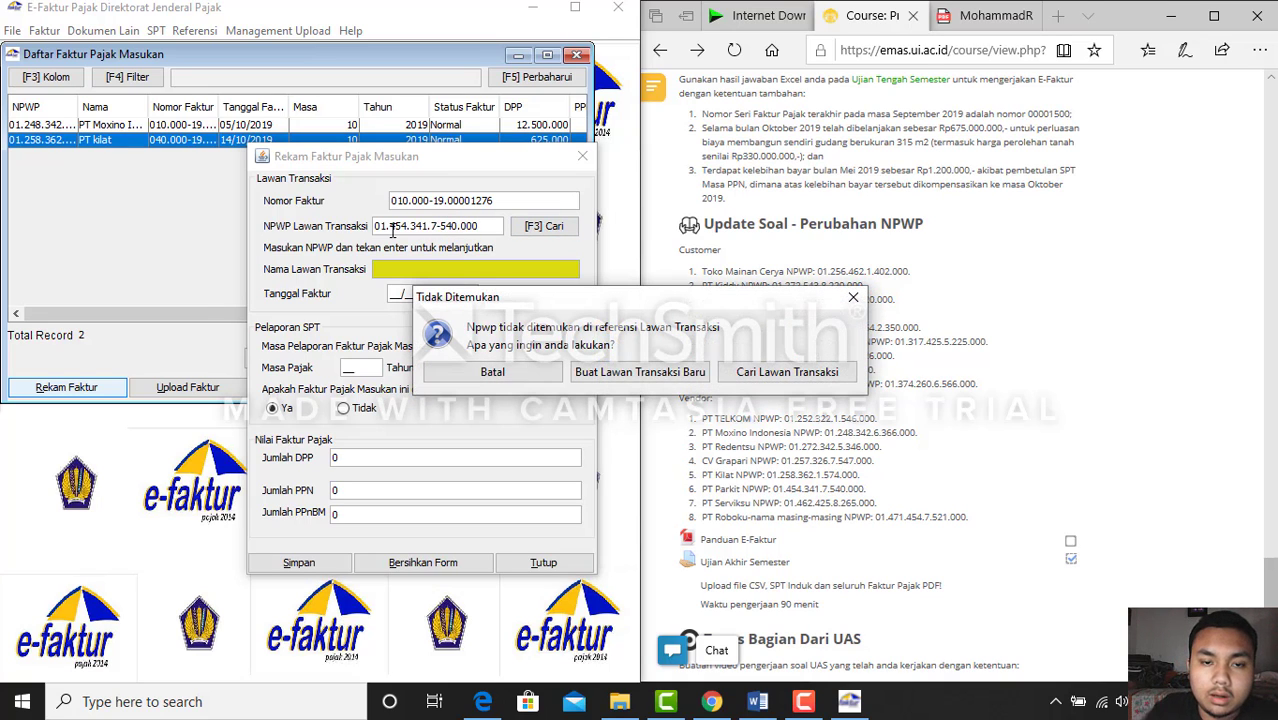
Start a new PT Parkit counterparty with '-' in every address field
left_click(610, 372)
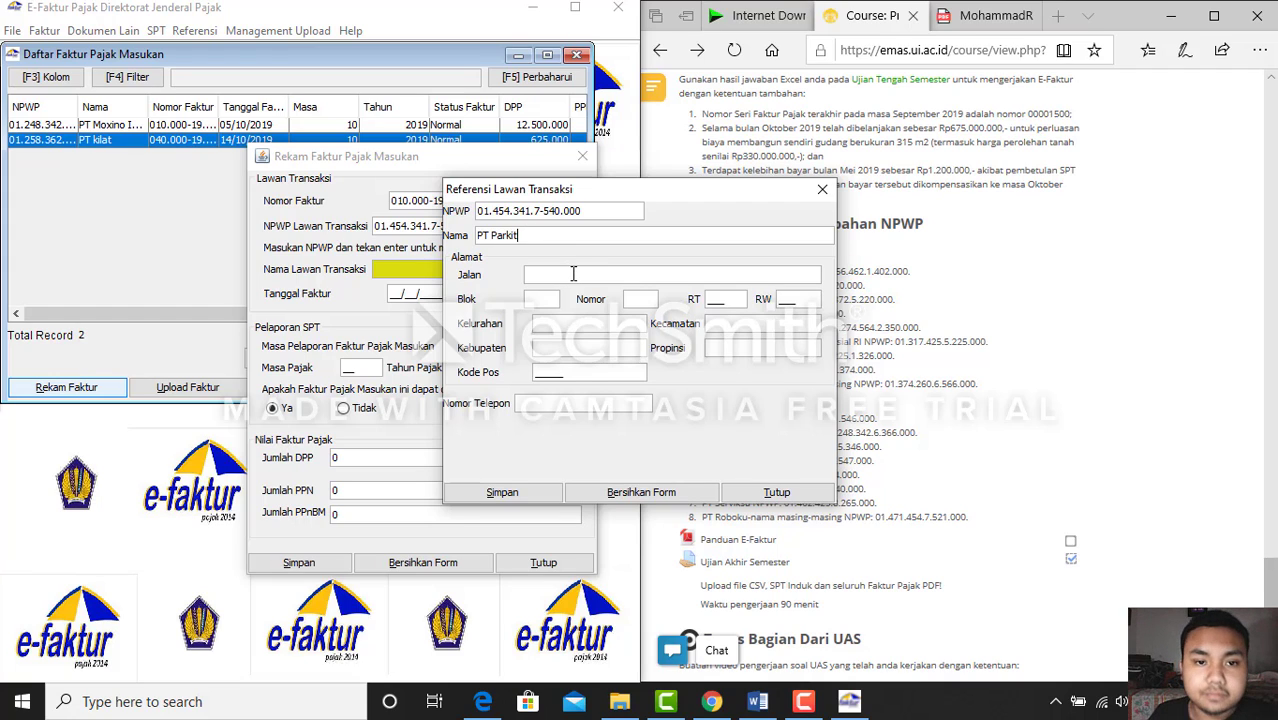
left_click(573, 275)
type("--")
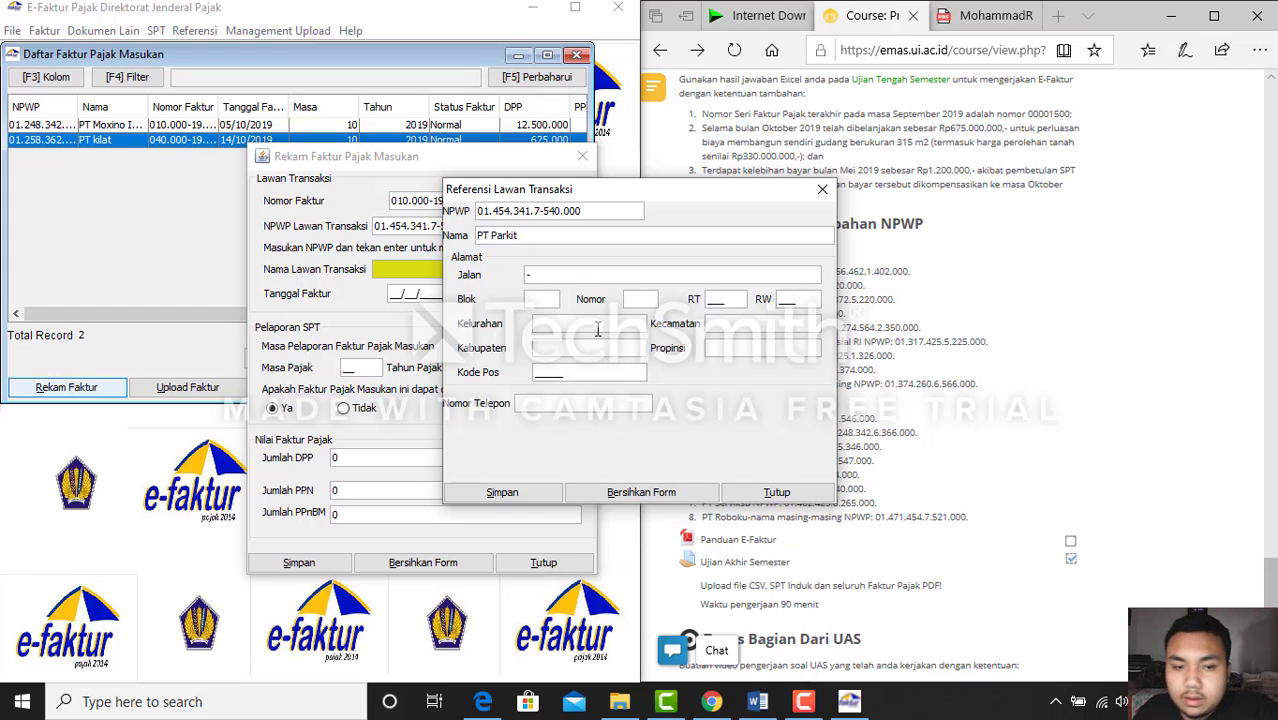
left_click(538, 294)
type("-")
left_click(560, 322)
type("-")
left_click(565, 348)
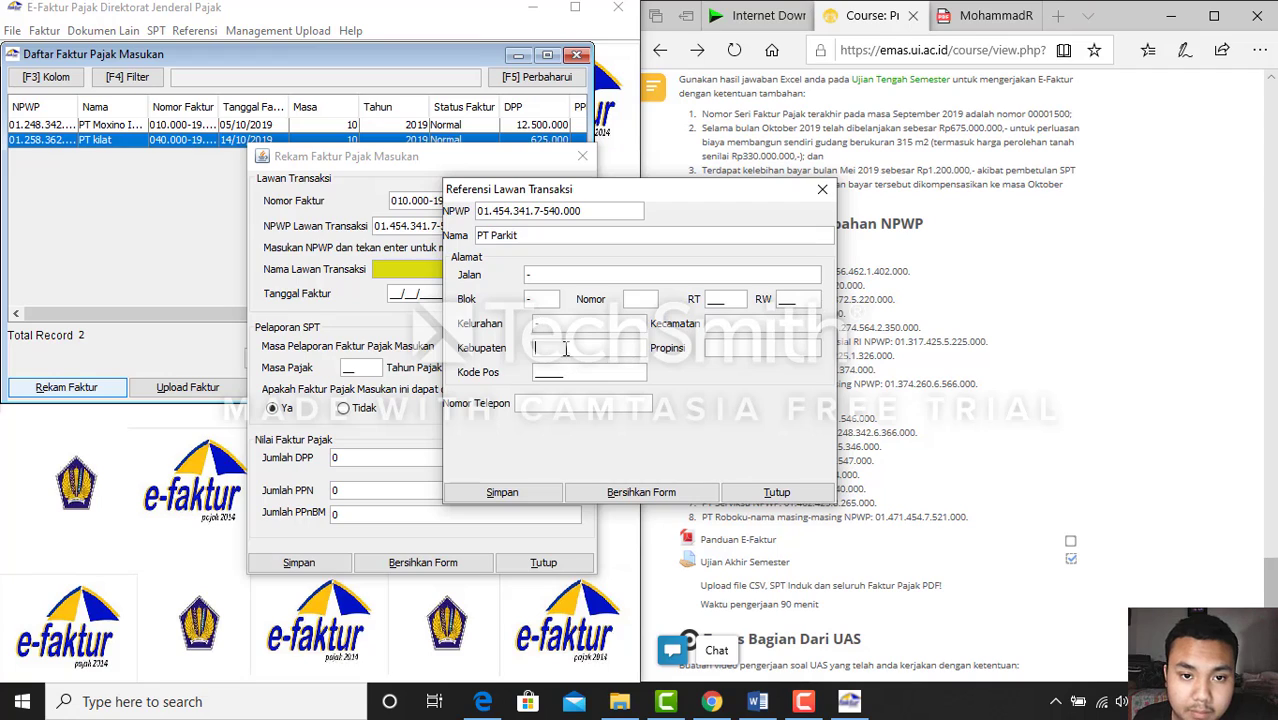
type("-")
left_click(650, 299)
type("-")
left_click(716, 323)
type("-")
left_click(722, 348)
type("-")
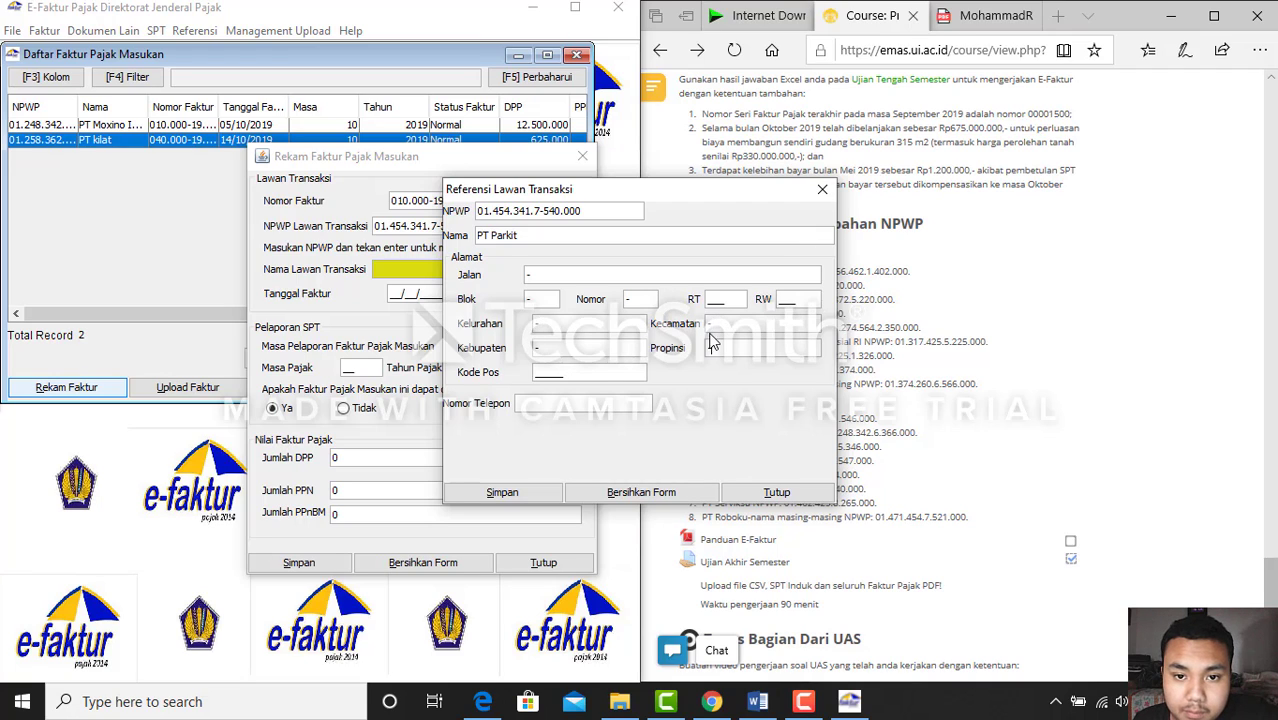
Enter RT 546, RW 345, postcode 34536 and save the counterparty
left_click(712, 299)
type("546")
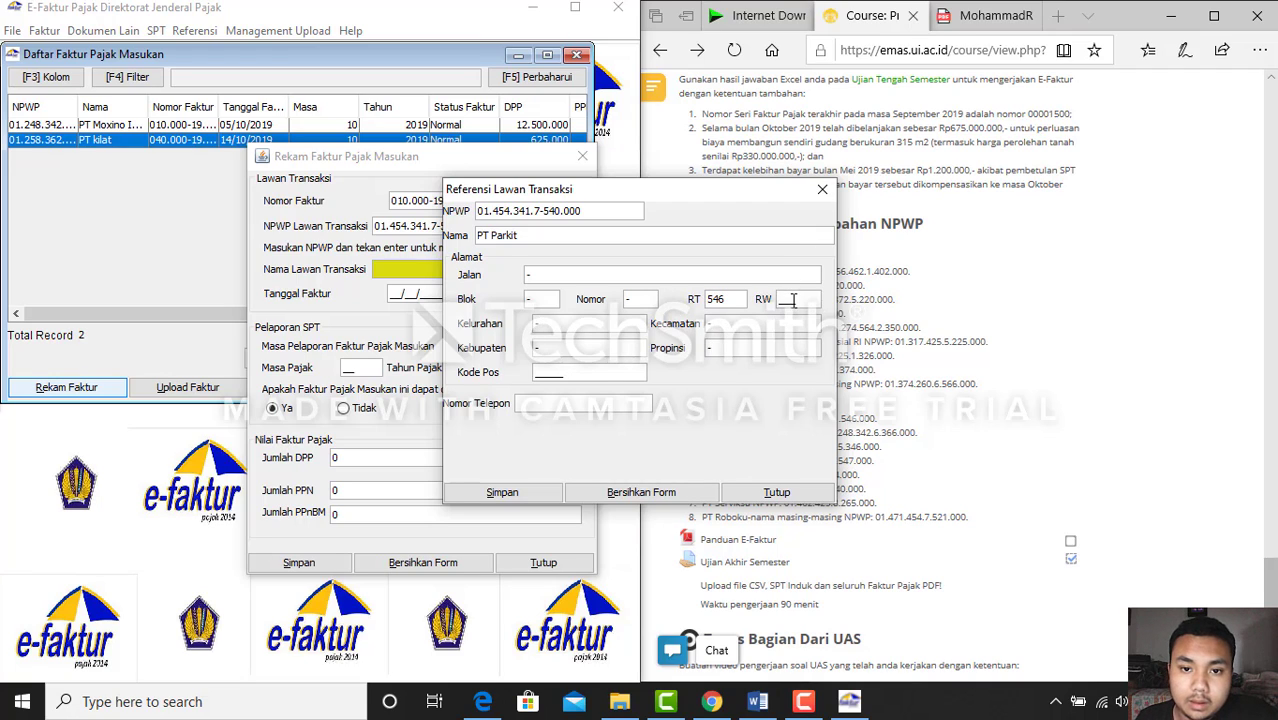
left_click(793, 299)
type("345")
left_click(540, 374)
type("34536")
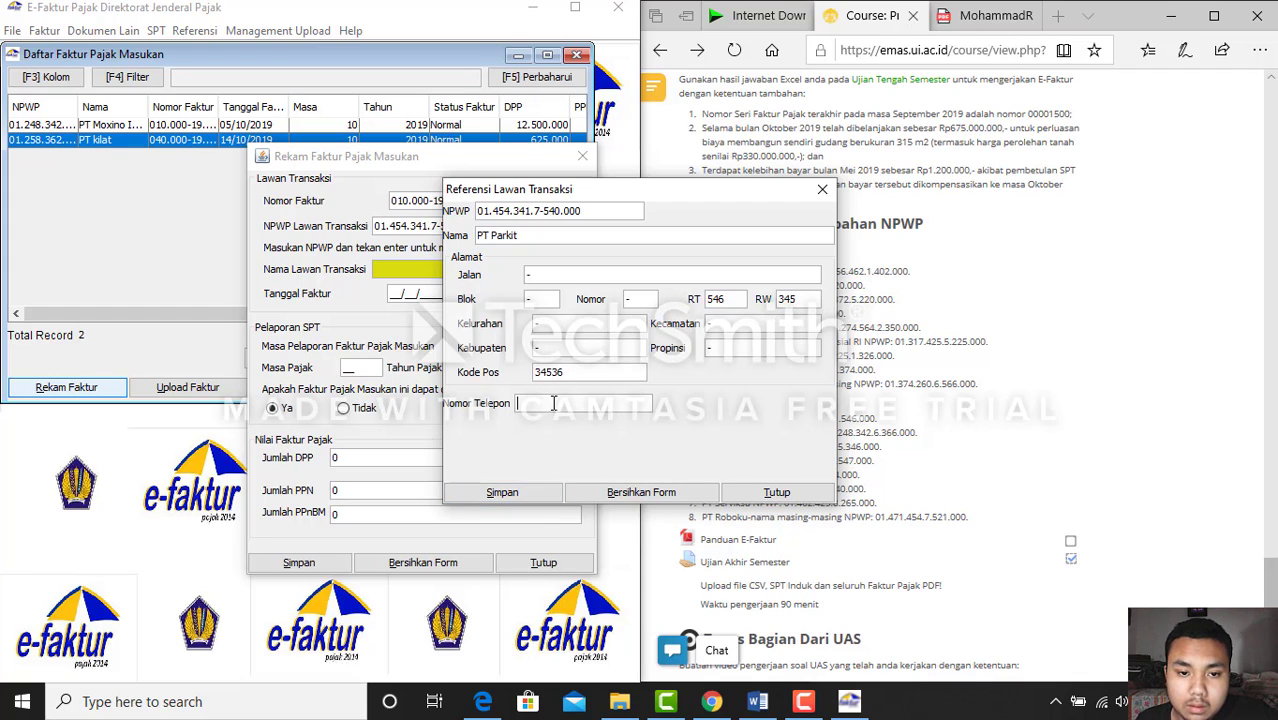
type("-")
left_click(528, 492)
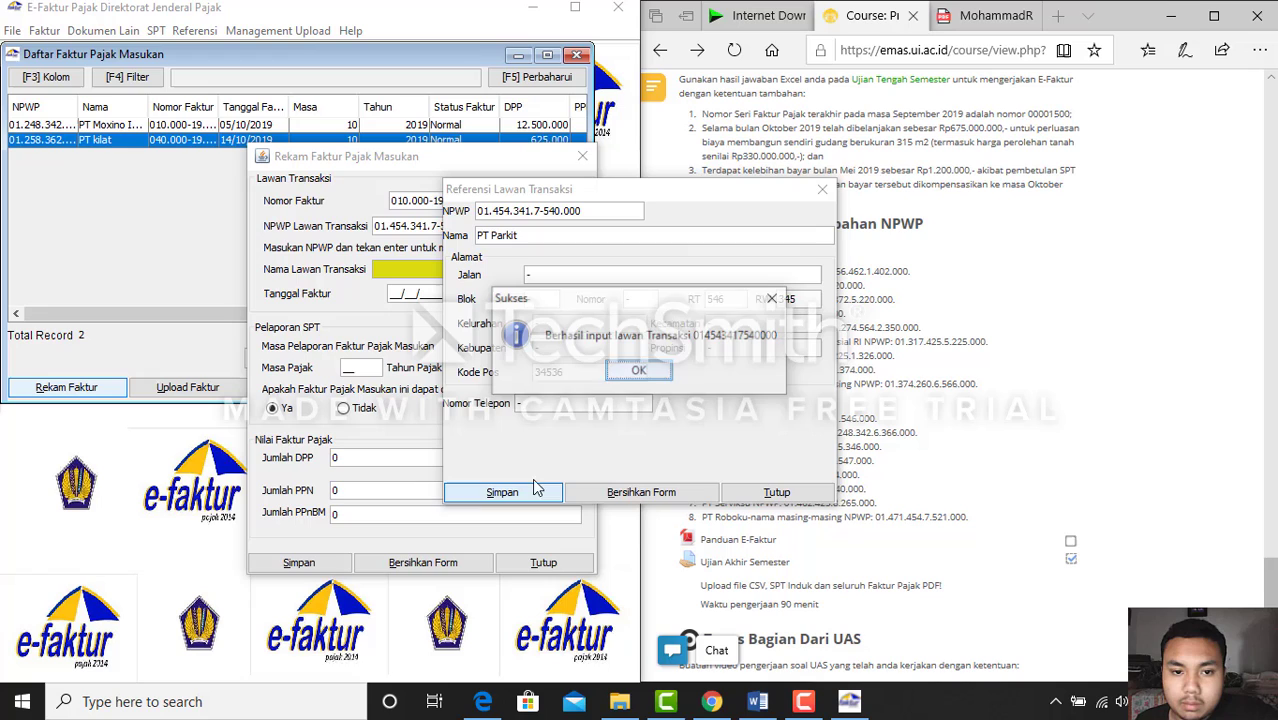
left_click(630, 372)
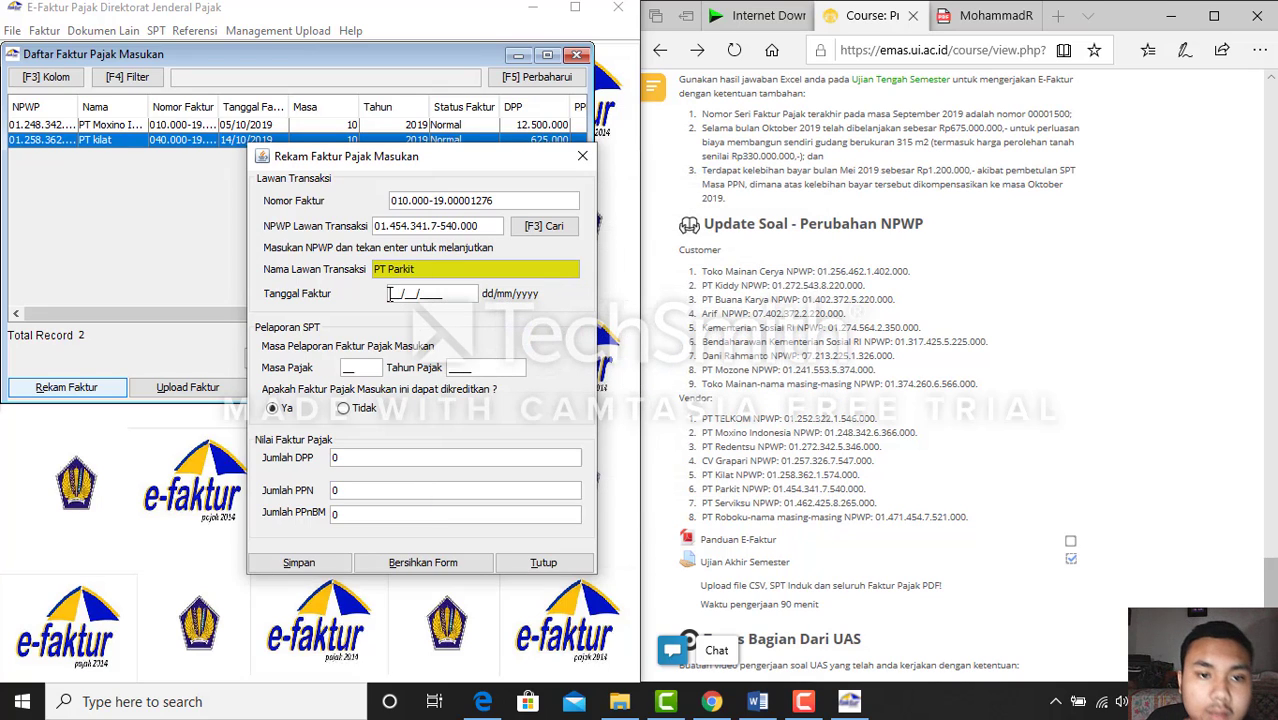
Save PT Parkit's 23/10/2019 input invoice with DPP 125.000.000 (PPN 12.500.000), declining another entry
type("23/10/2")
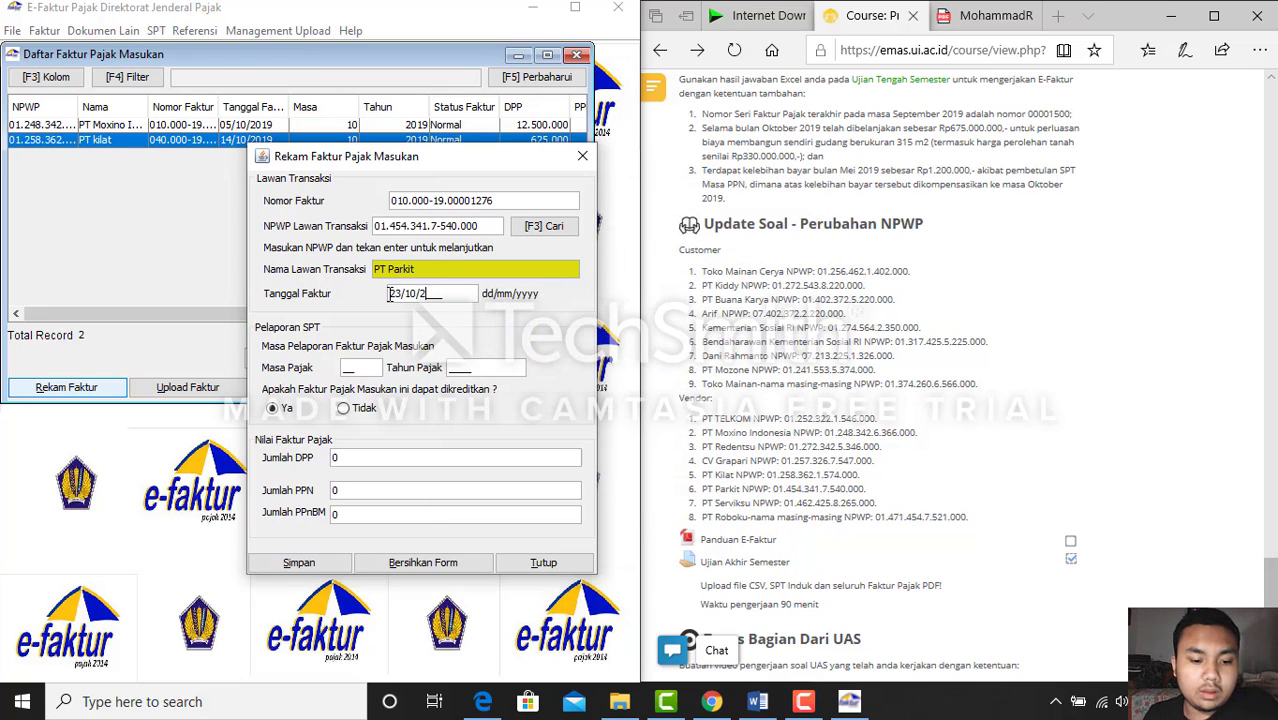
type("019")
key("Tab")
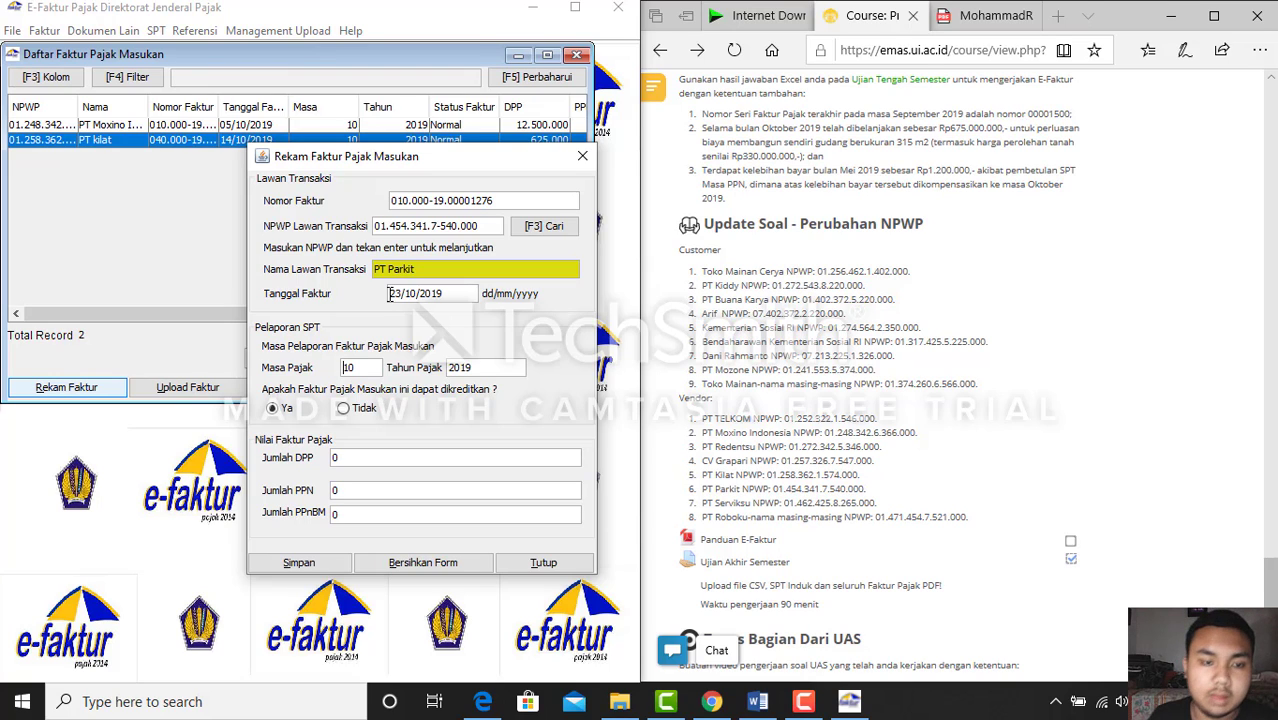
left_click(957, 20)
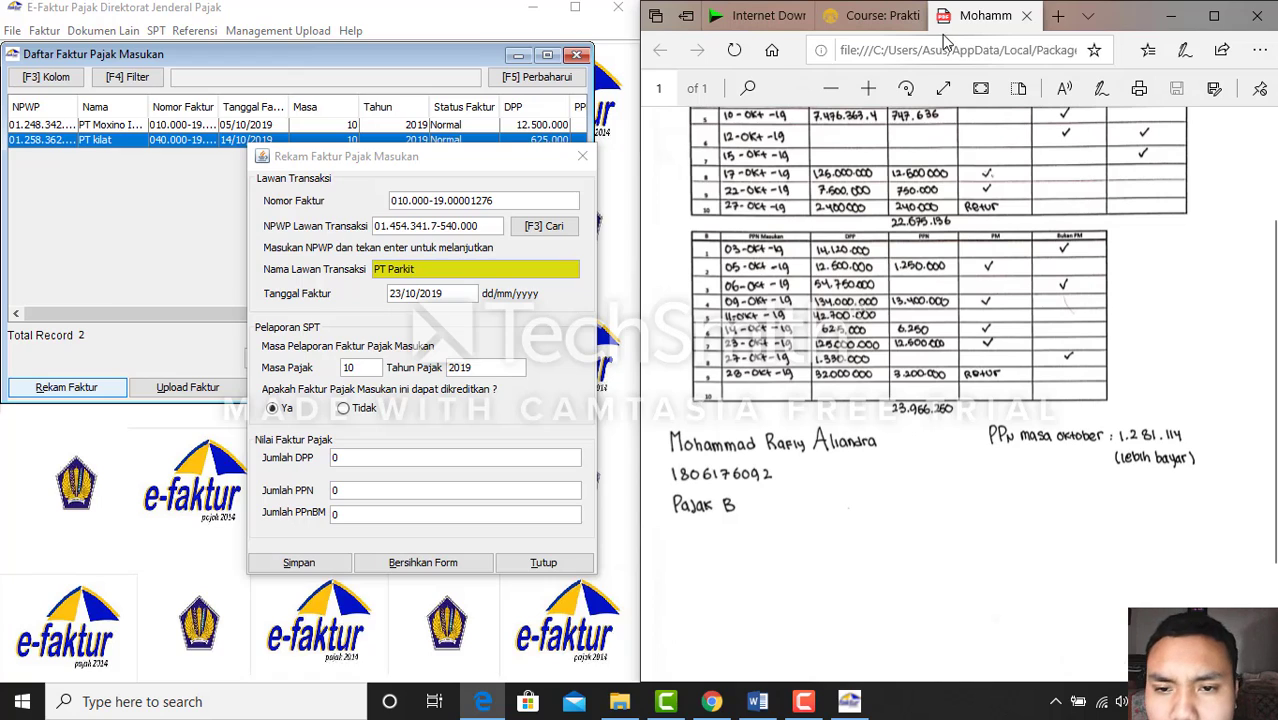
left_click(357, 461)
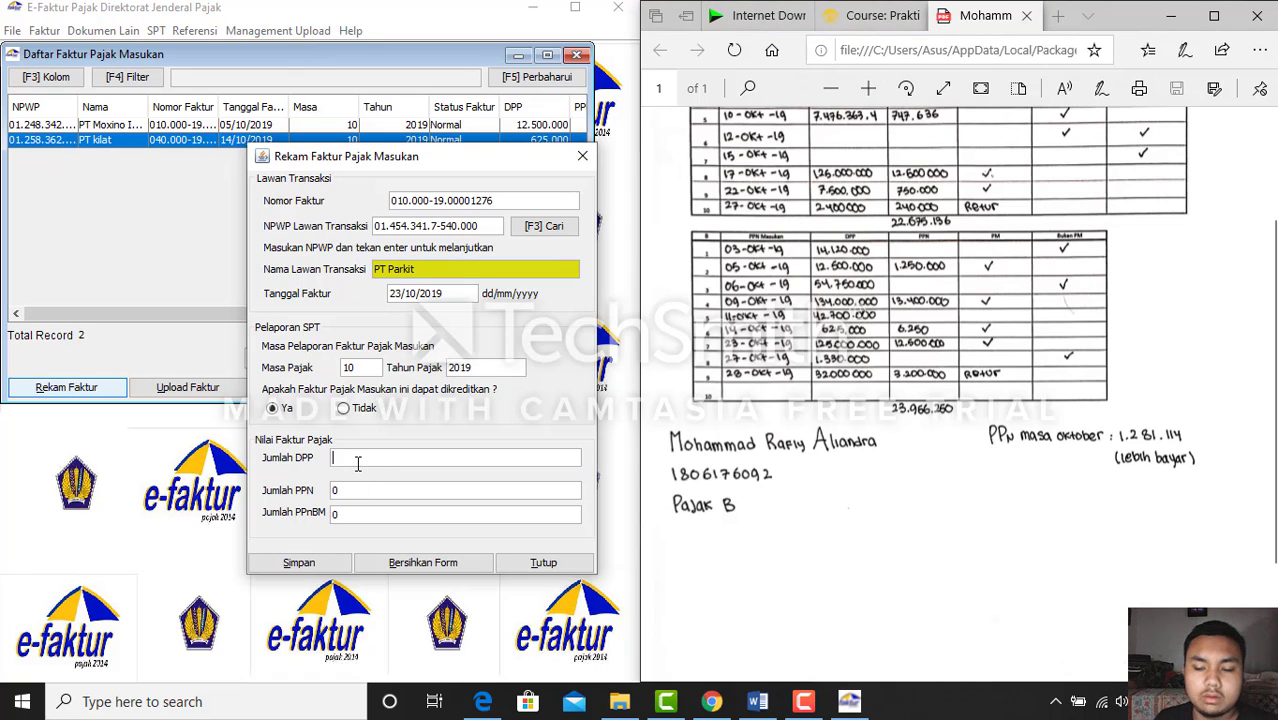
type("12500")
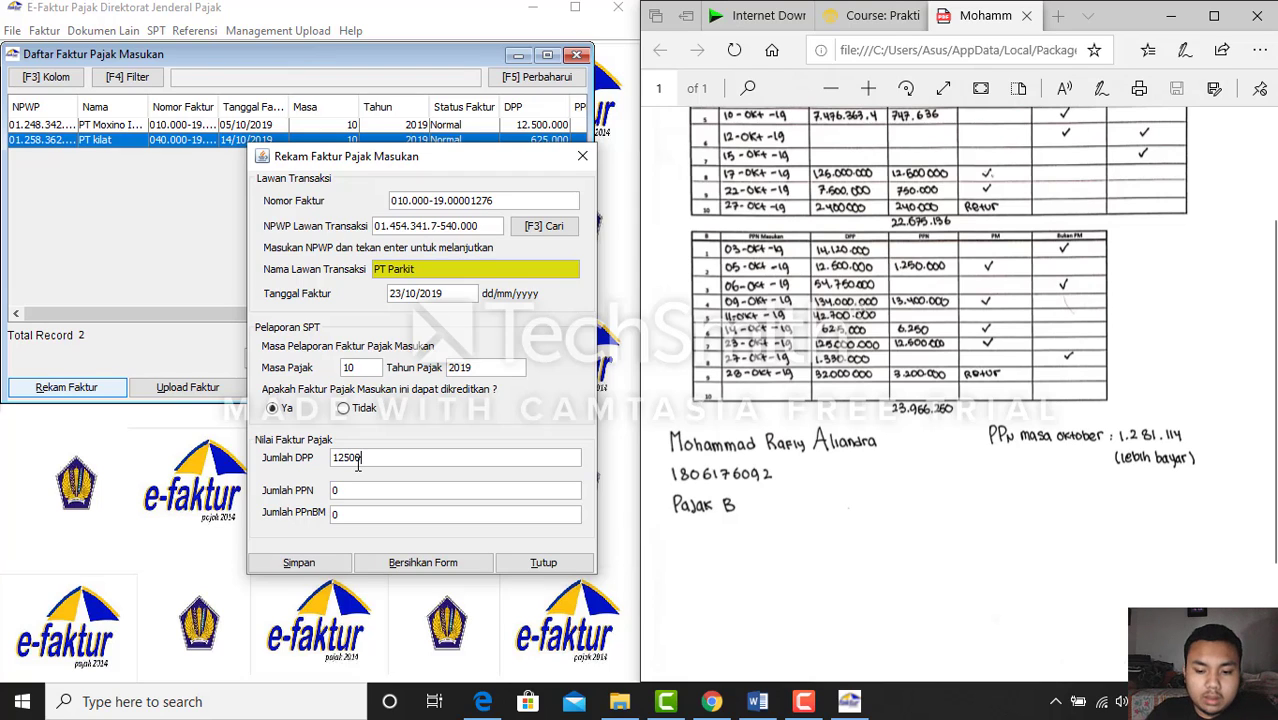
type("0000")
key("Tab")
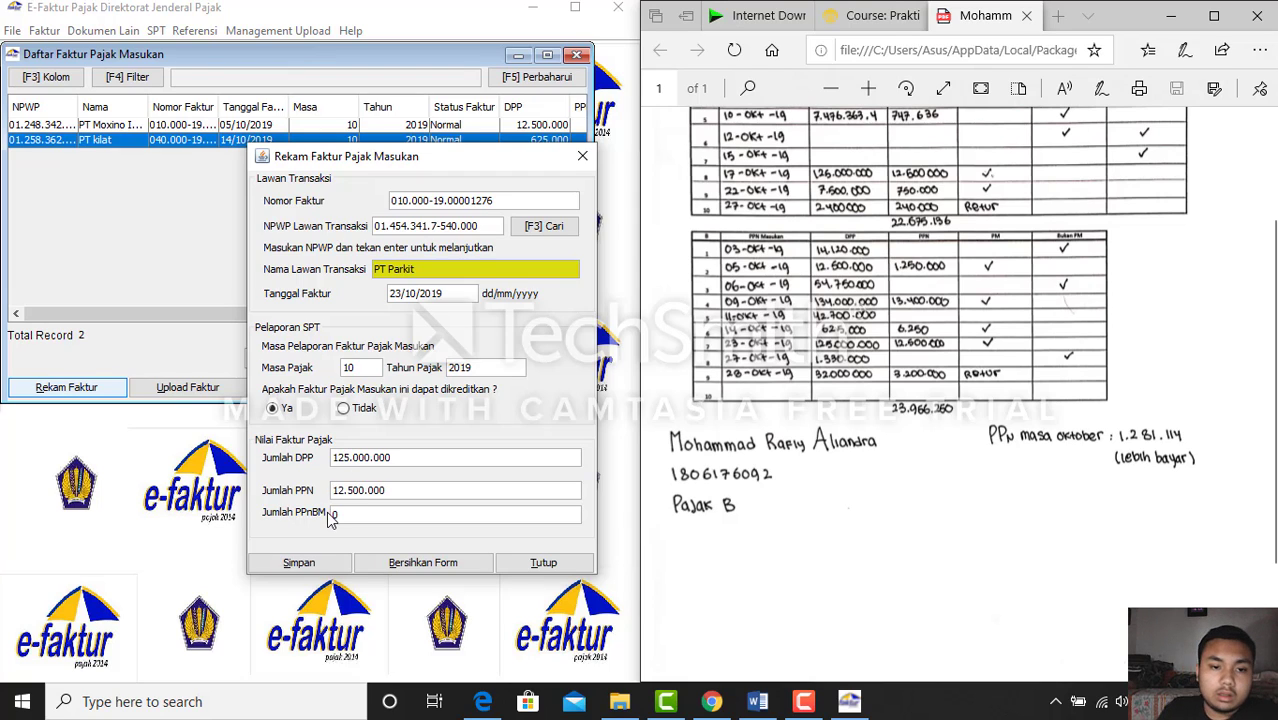
left_click(318, 565)
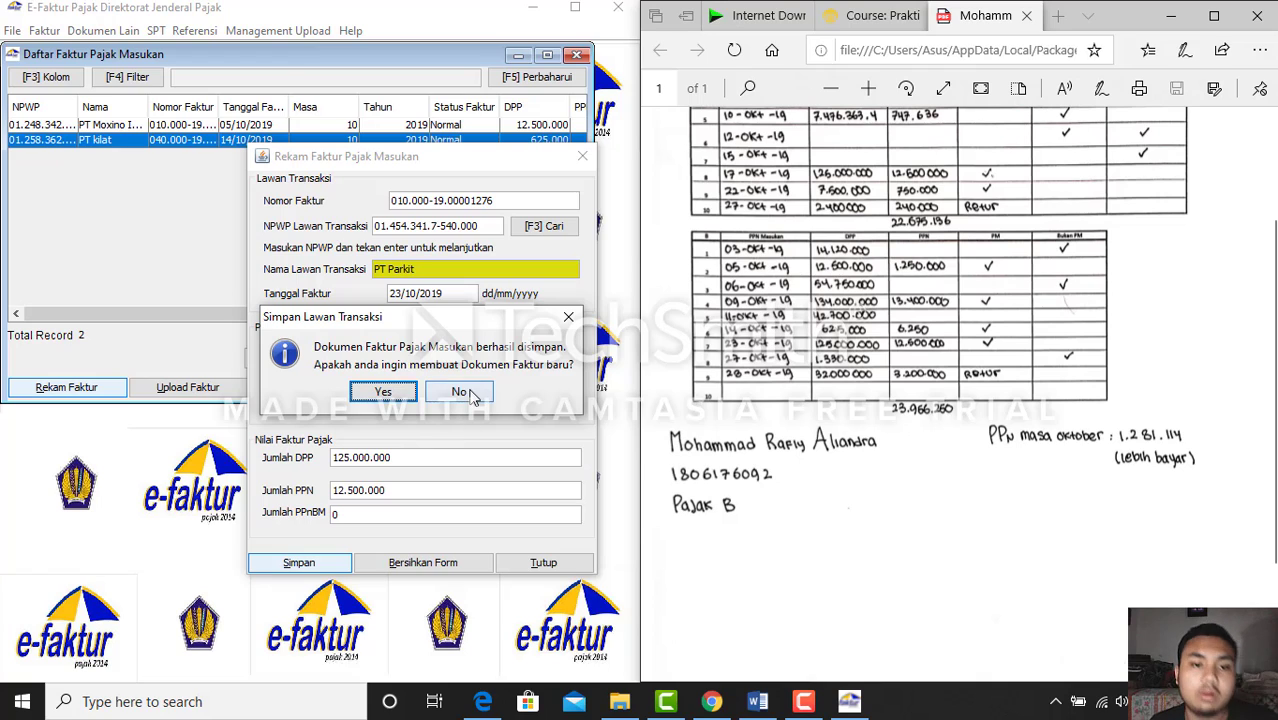
left_click(468, 394)
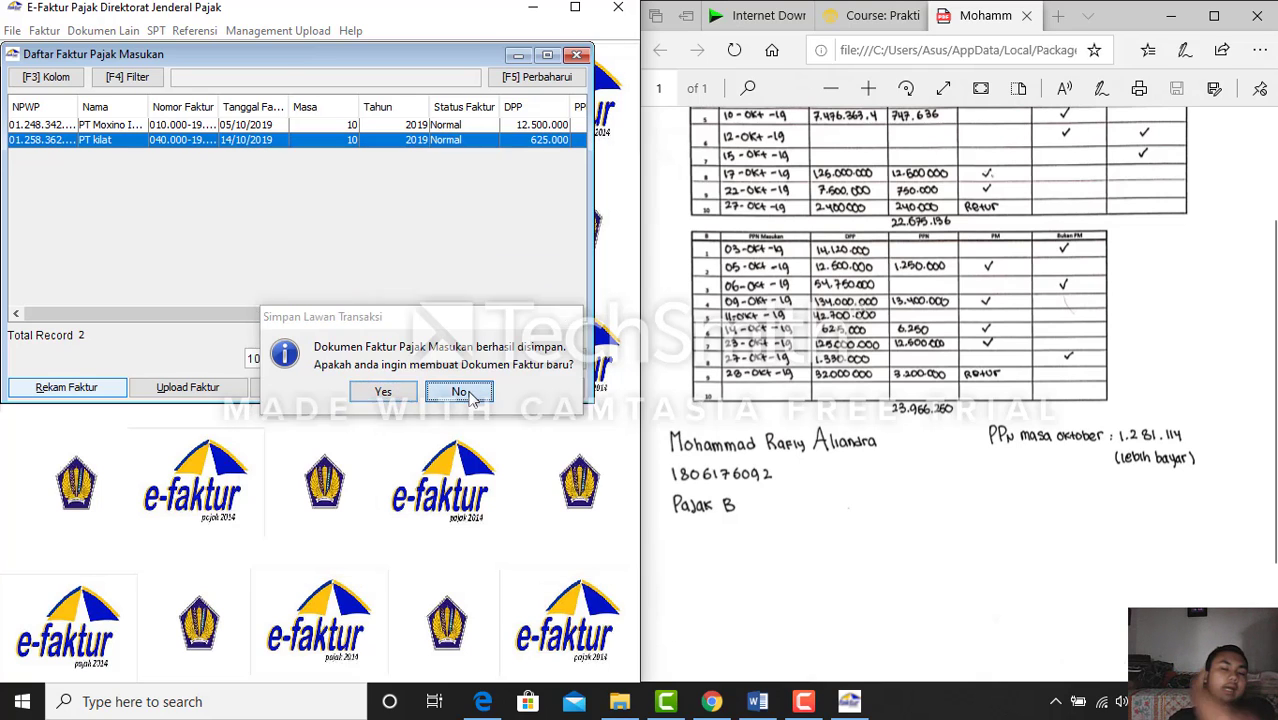
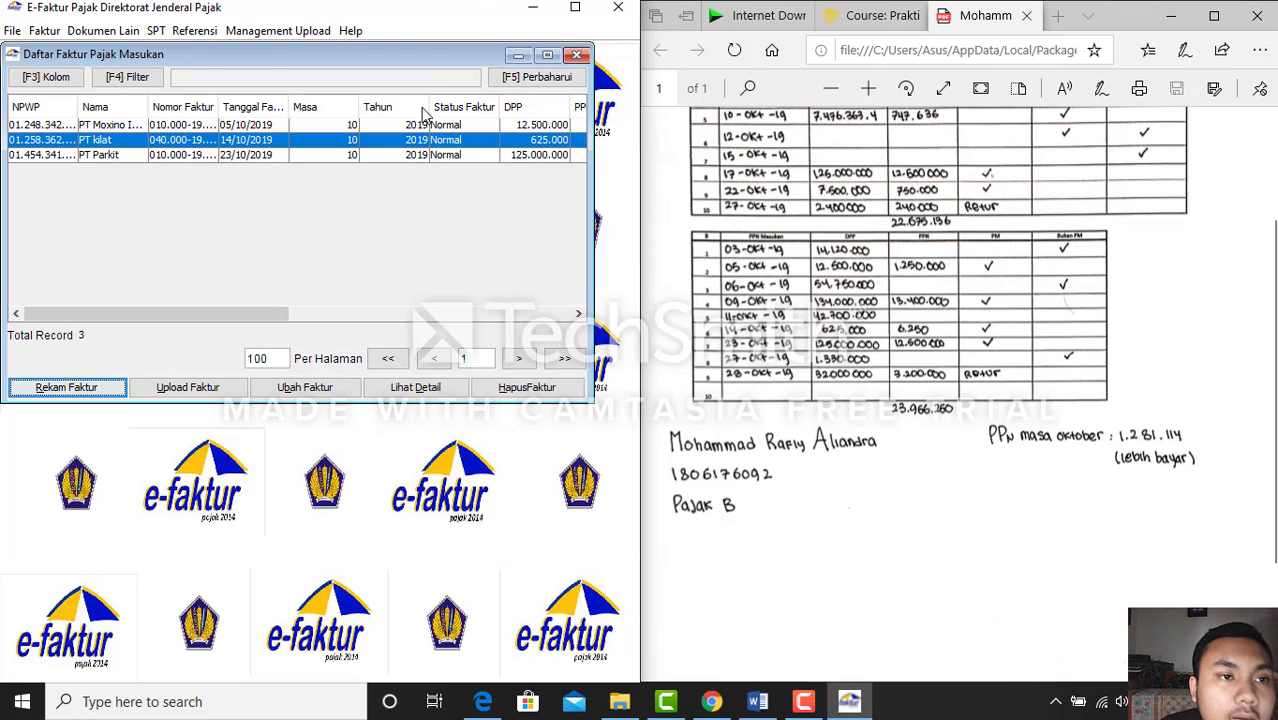
Close the input invoice list and start a new entry under Retur Pajak Masukan administration
left_click(577, 54)
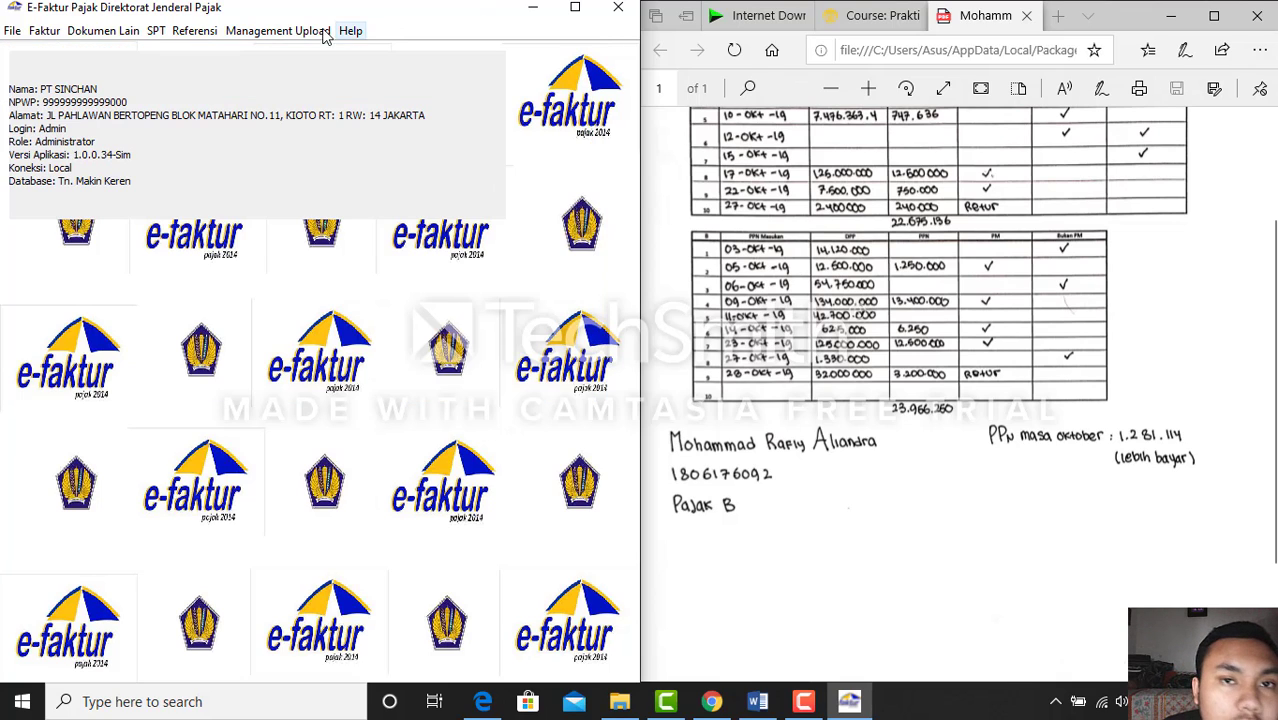
left_click(42, 30)
mouse_move(113, 118)
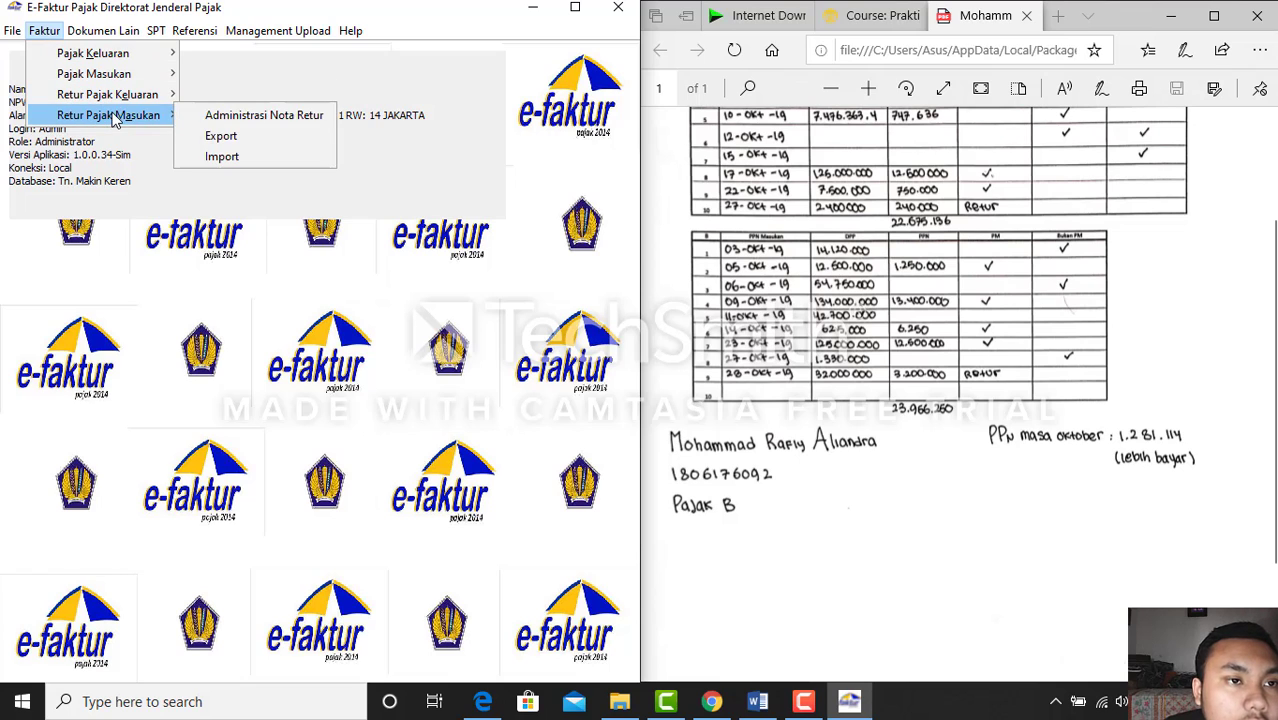
left_click(186, 116)
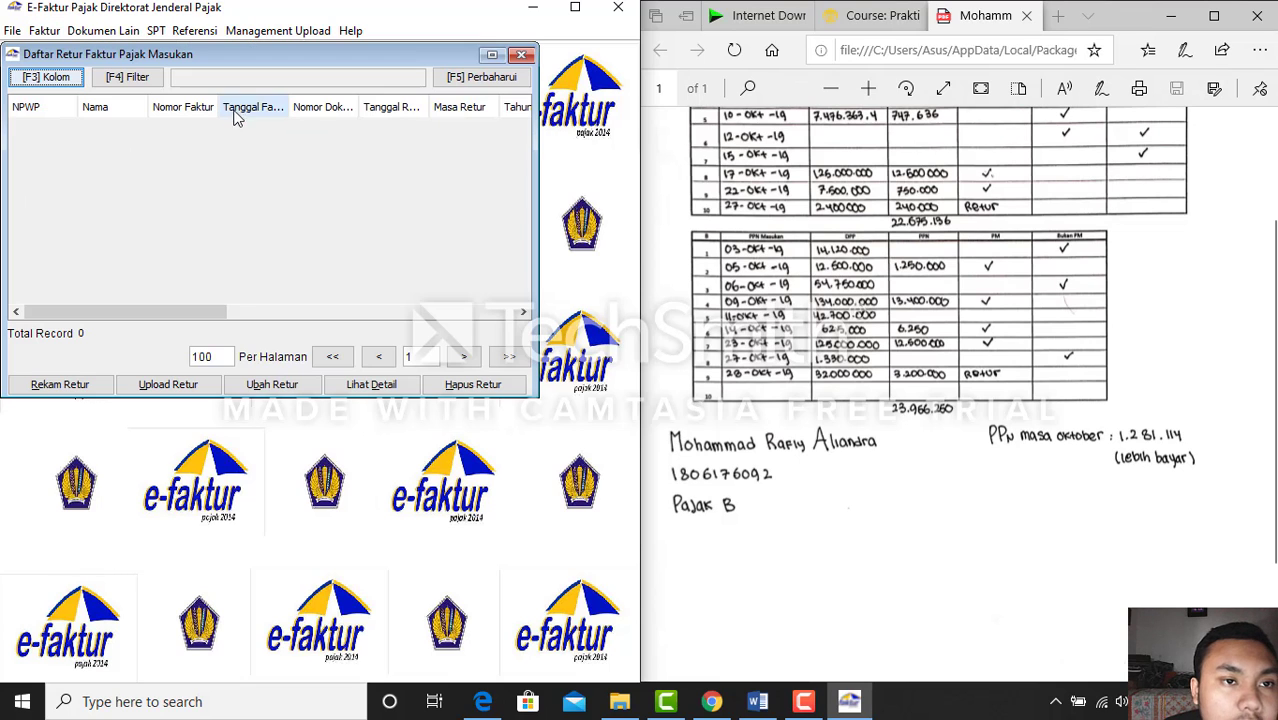
left_click(59, 384)
left_click_drag(652, 108, 416, 137)
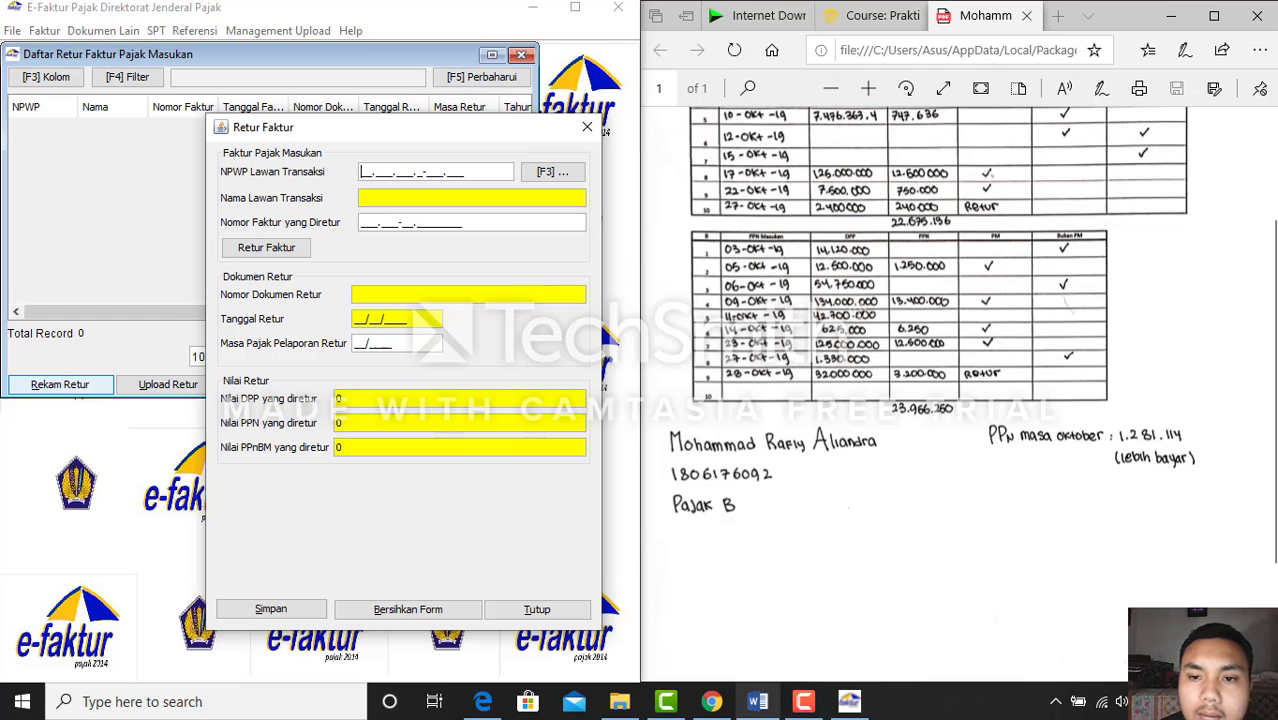
left_click(760, 703)
scroll(1000, 400, "down", 4)
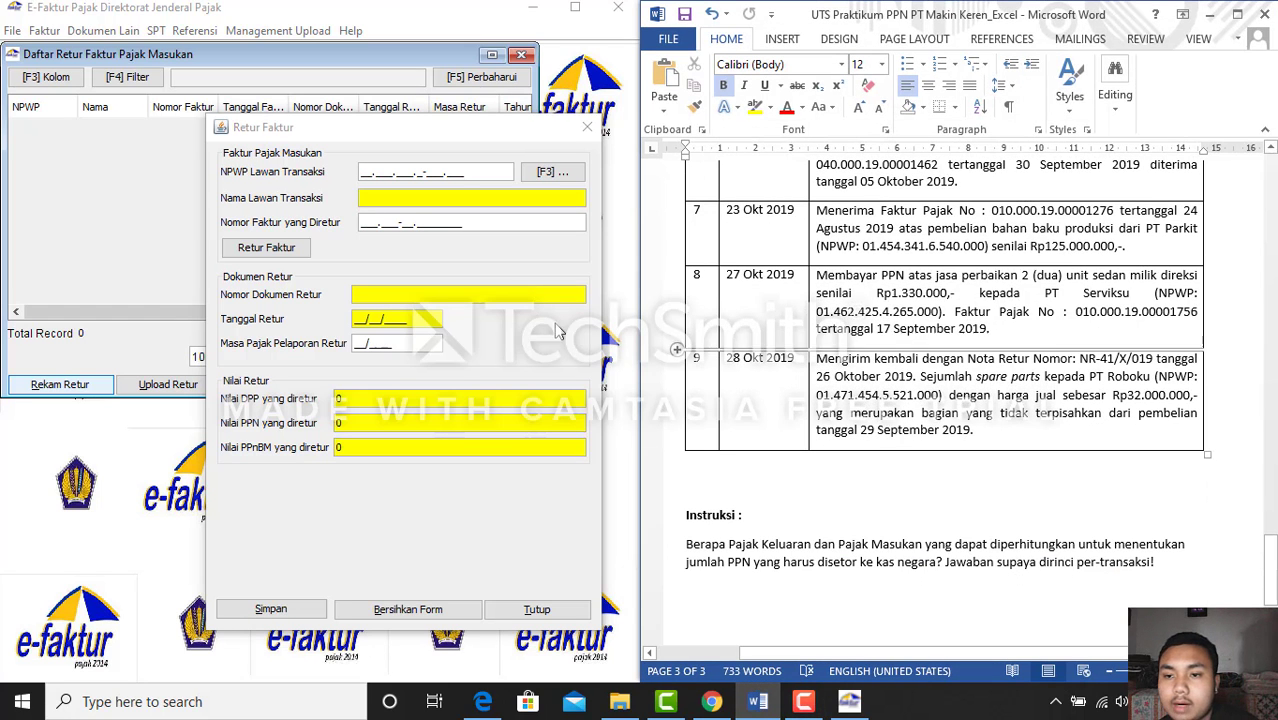
left_click(363, 172)
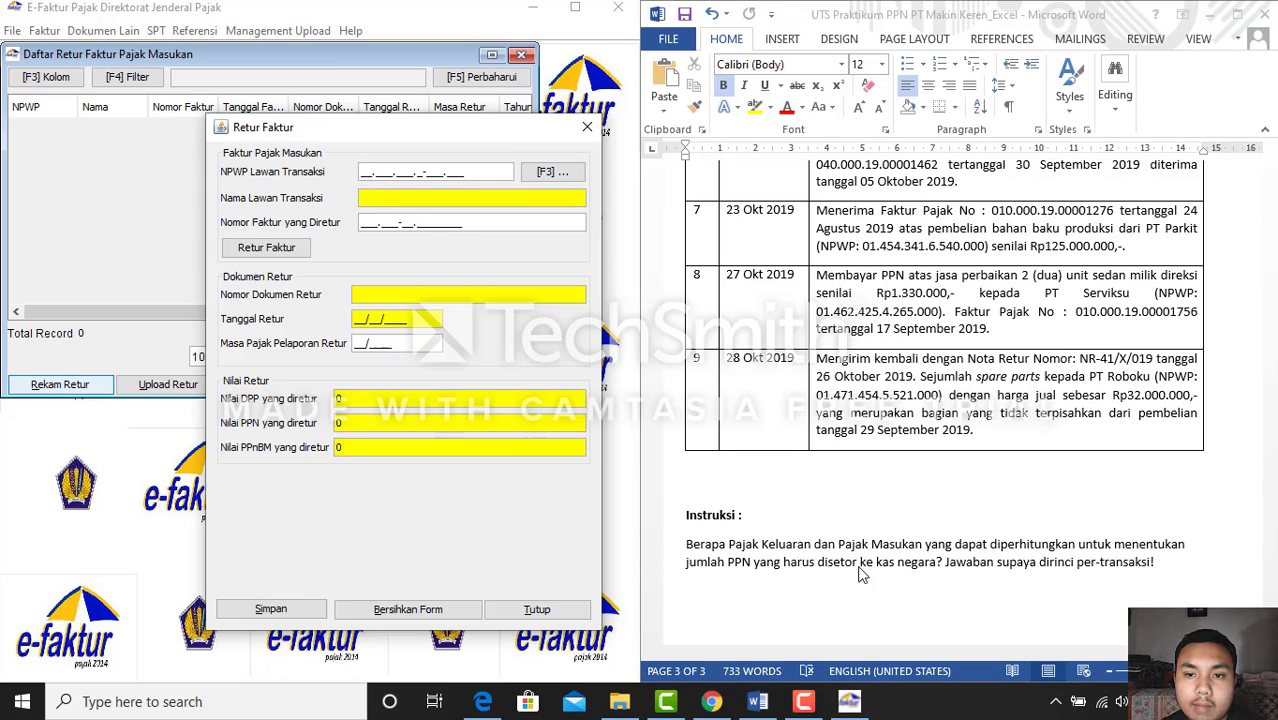
left_click(757, 705)
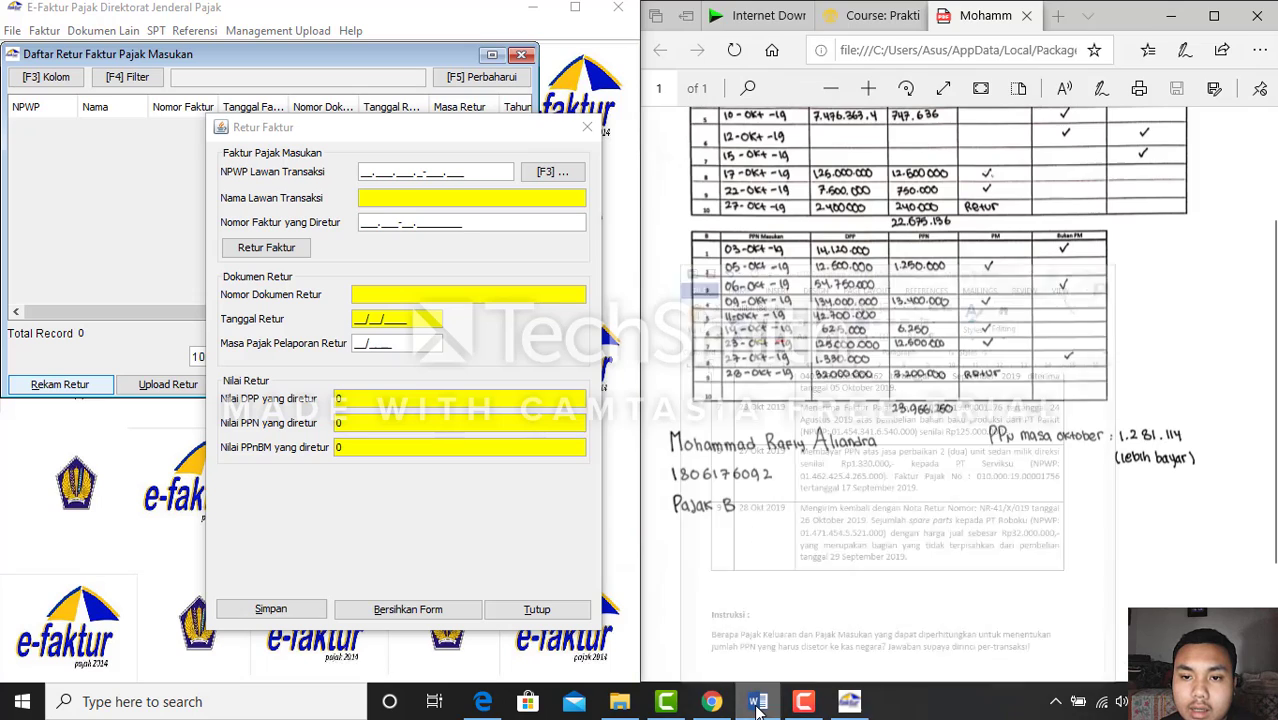
left_click(845, 15)
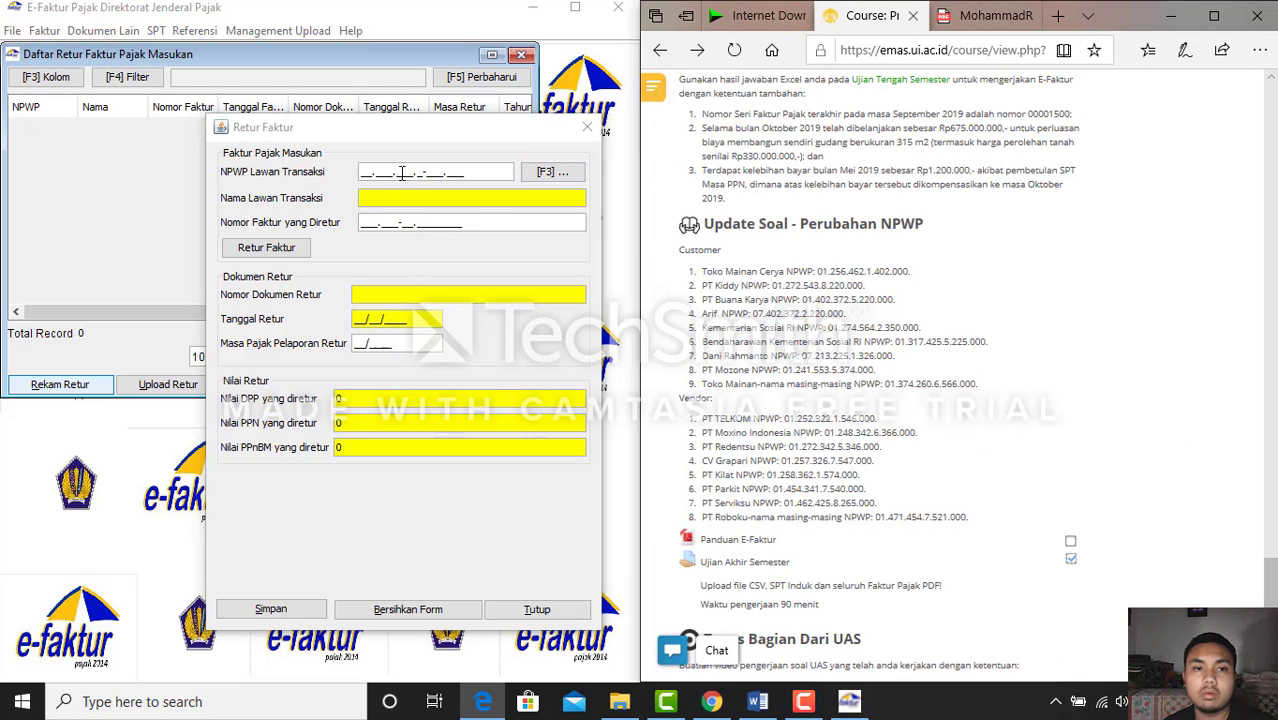
left_click(361, 176)
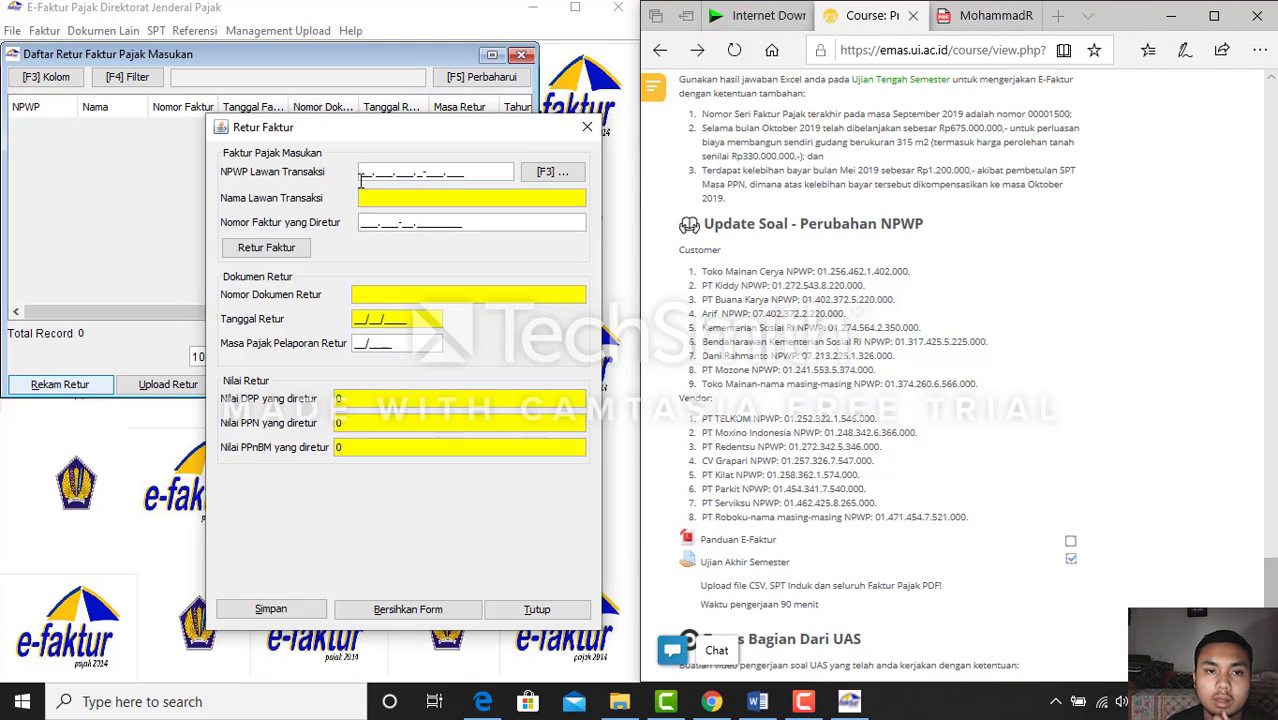
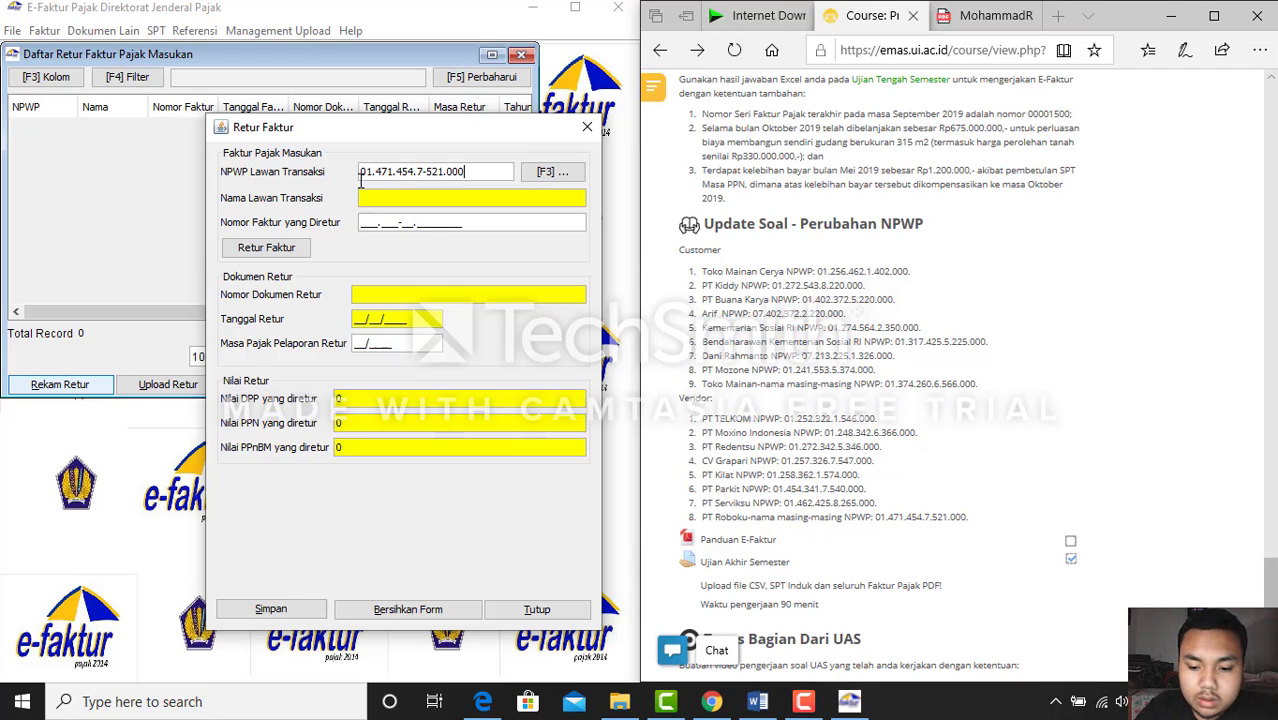
key("Tab")
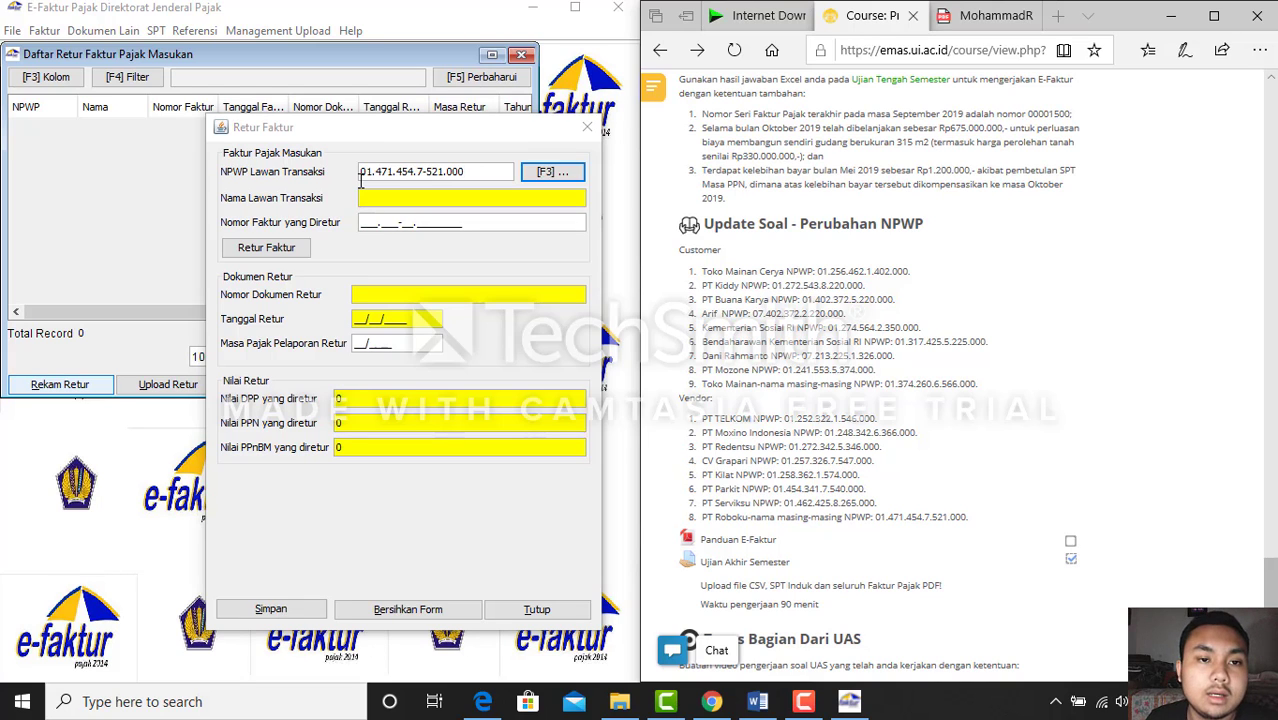
Start a new counterparty 'PT roboku Raf' with '-' in every address field
left_click(621, 378)
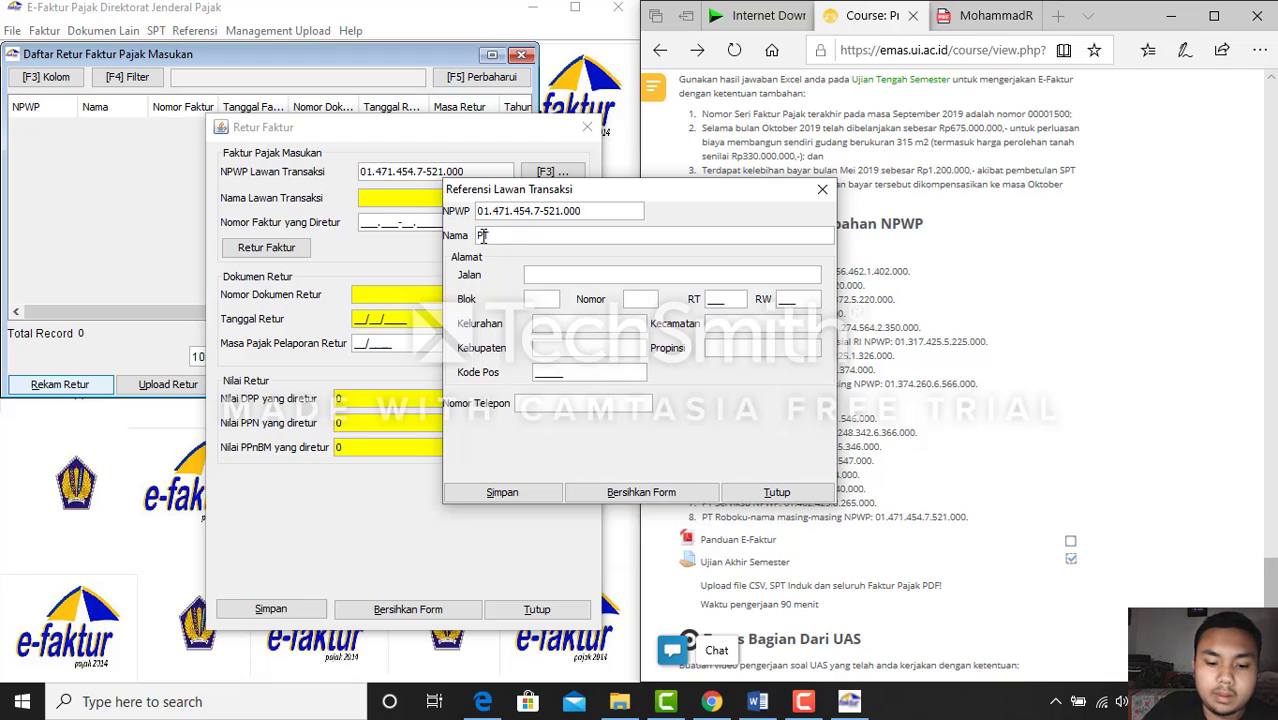
left_click(483, 236)
type("PT roboku ")
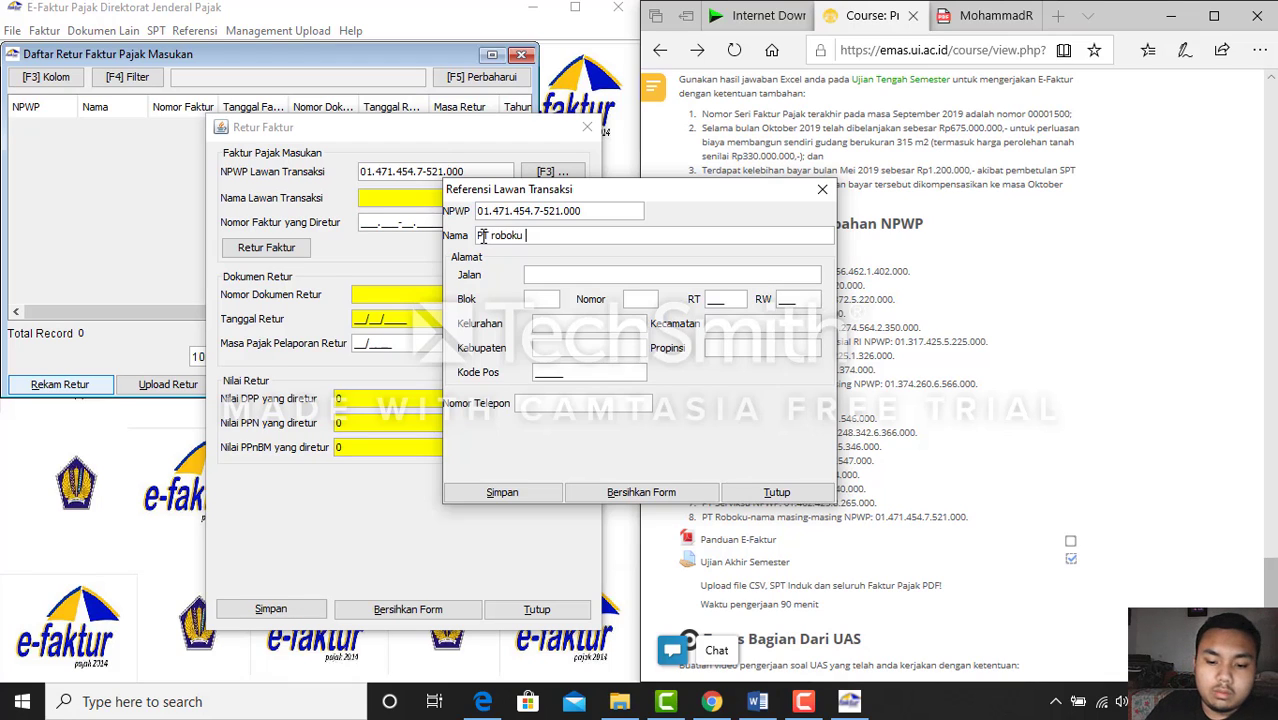
type("Rafly")
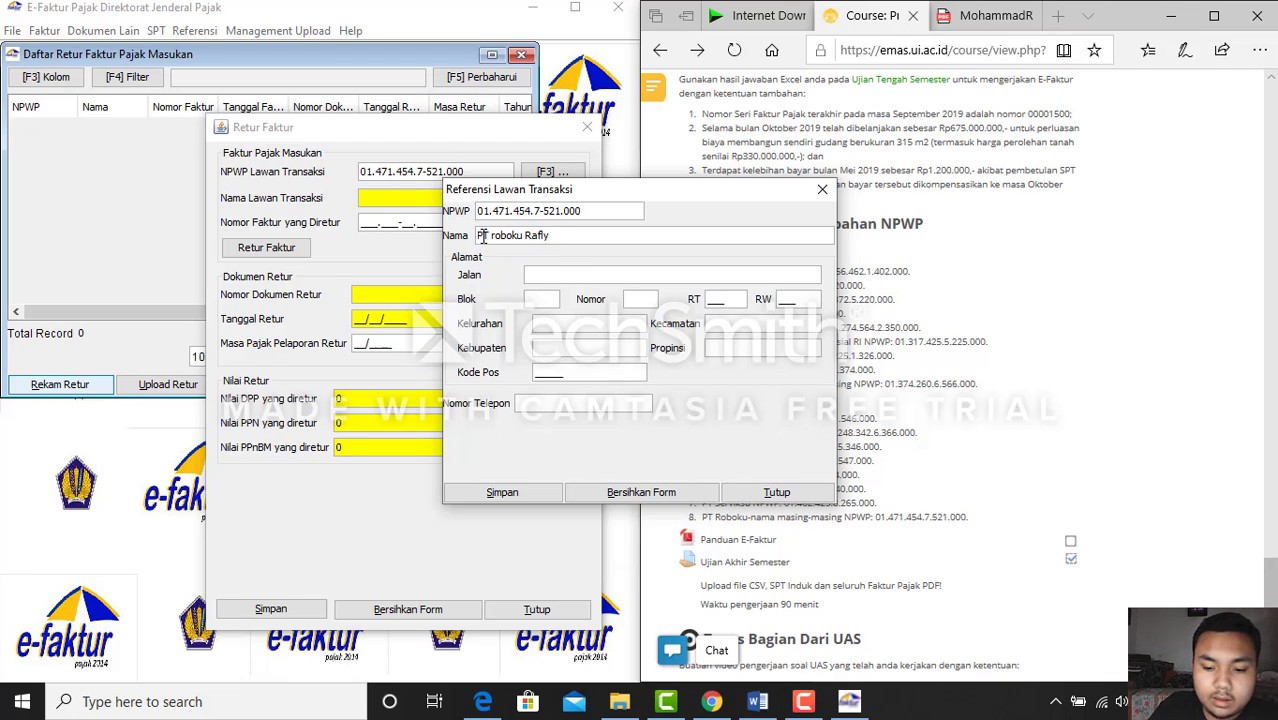
left_click(572, 276)
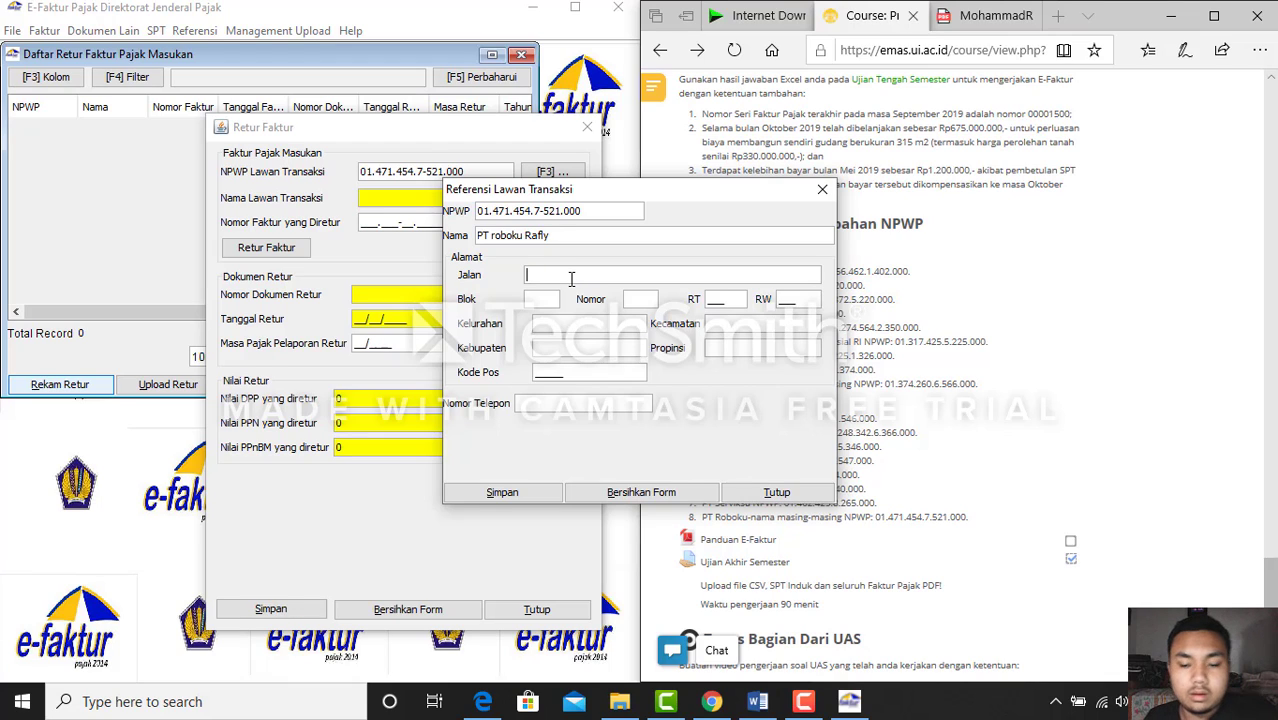
type("-")
left_click(546, 297)
type("-")
left_click(568, 328)
type("-")
left_click(576, 349)
type("-")
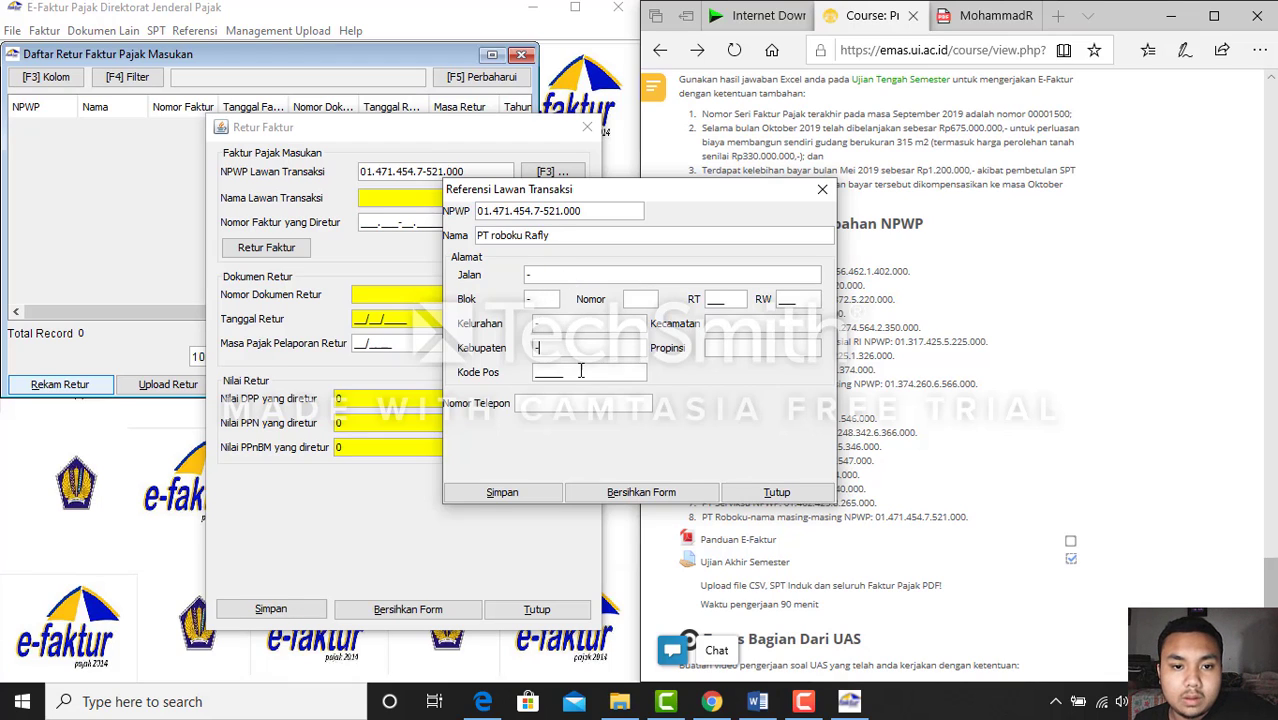
left_click(640, 300)
type("-")
left_click(716, 328)
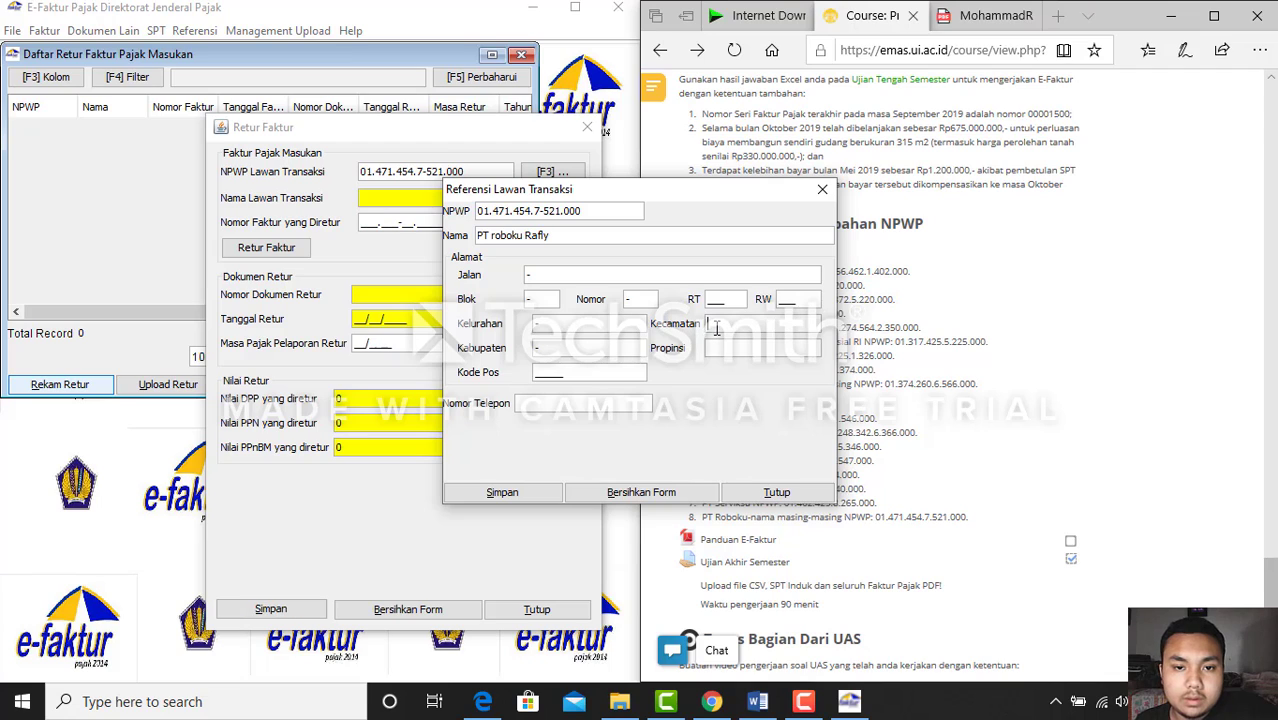
type("-")
left_click(726, 346)
type("-")
Enter RT 786, RW 365 and a postal code, then save the counterparty
left_click(710, 301)
type("786")
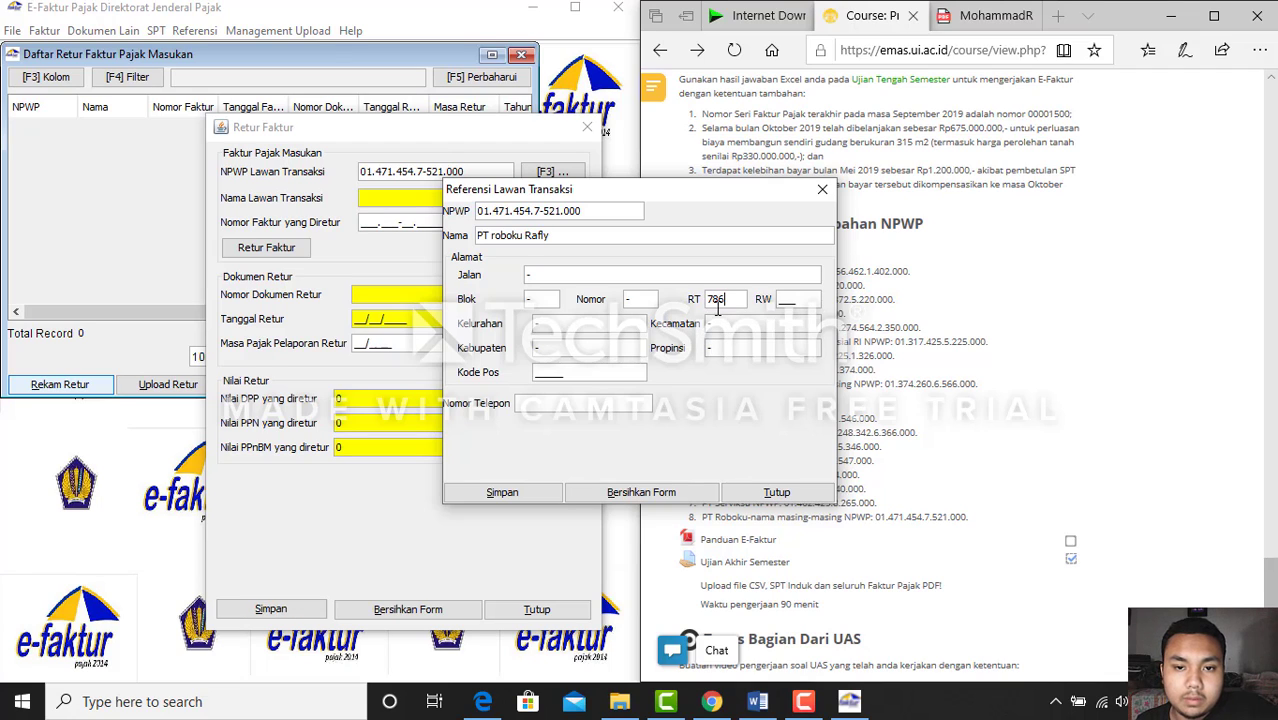
key("Tab")
type("365")
left_click(542, 372)
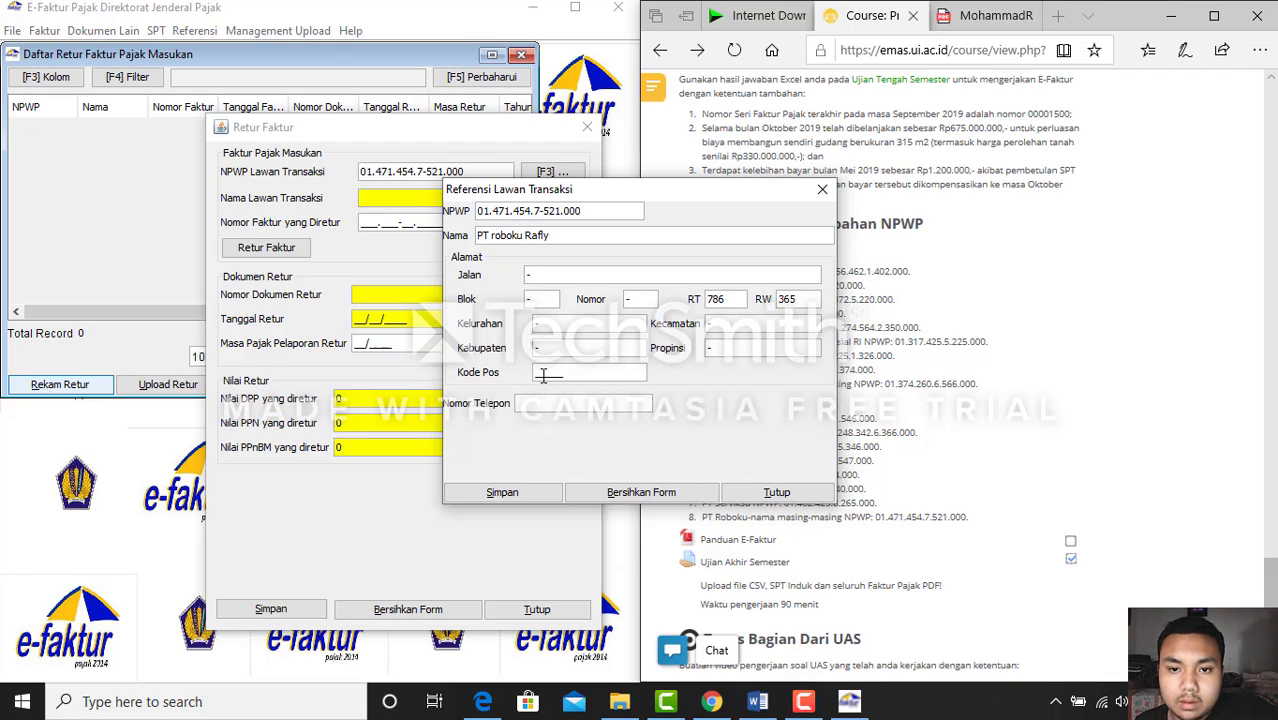
type("54776")
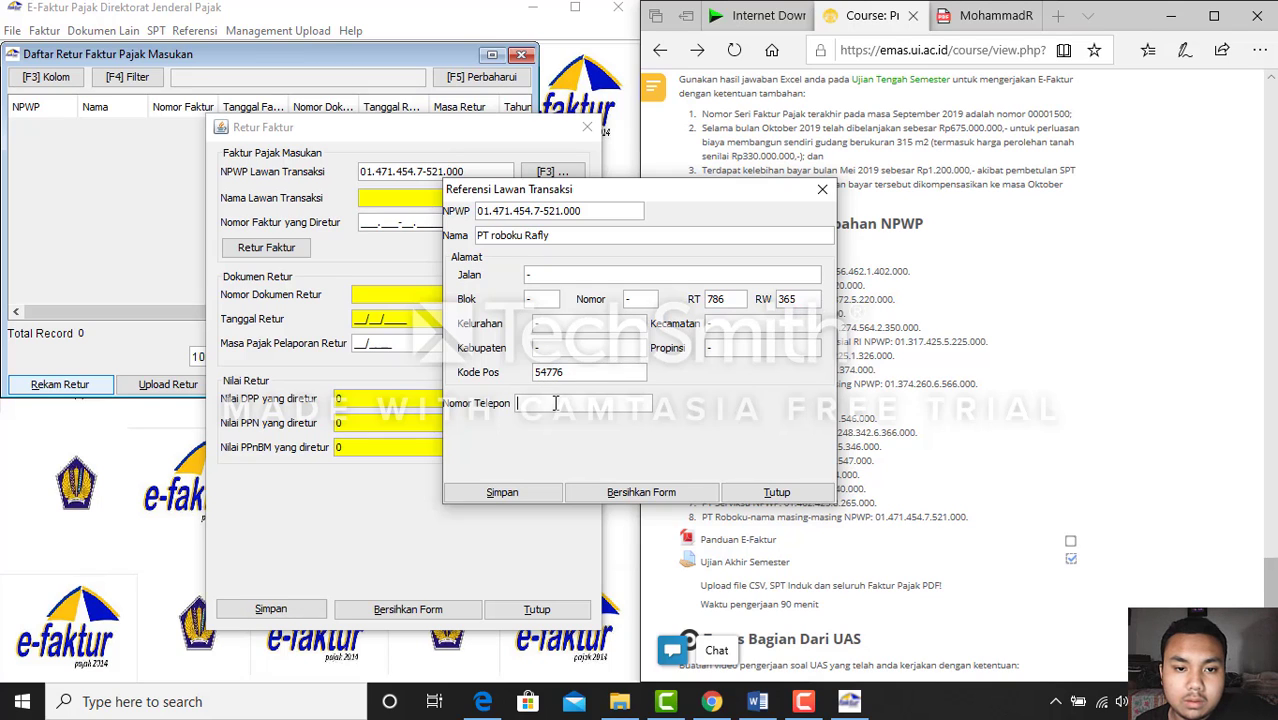
type("65765876876")
left_click(530, 497)
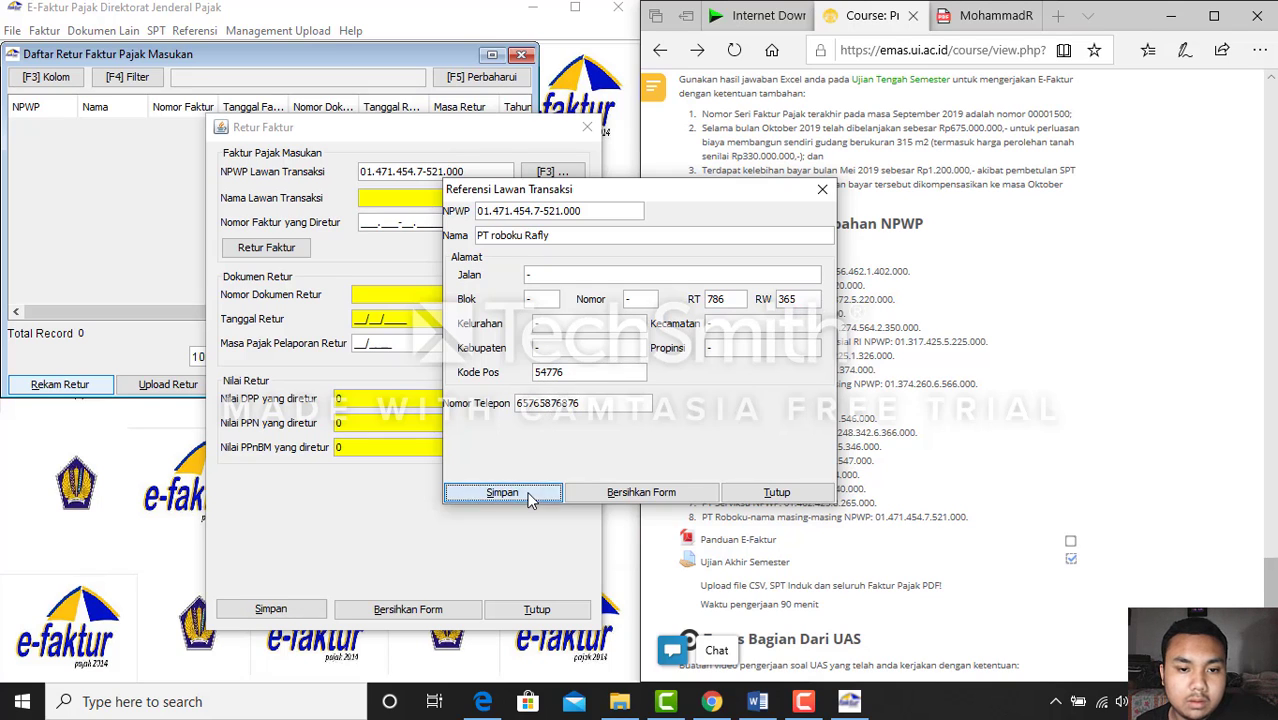
left_click(655, 370)
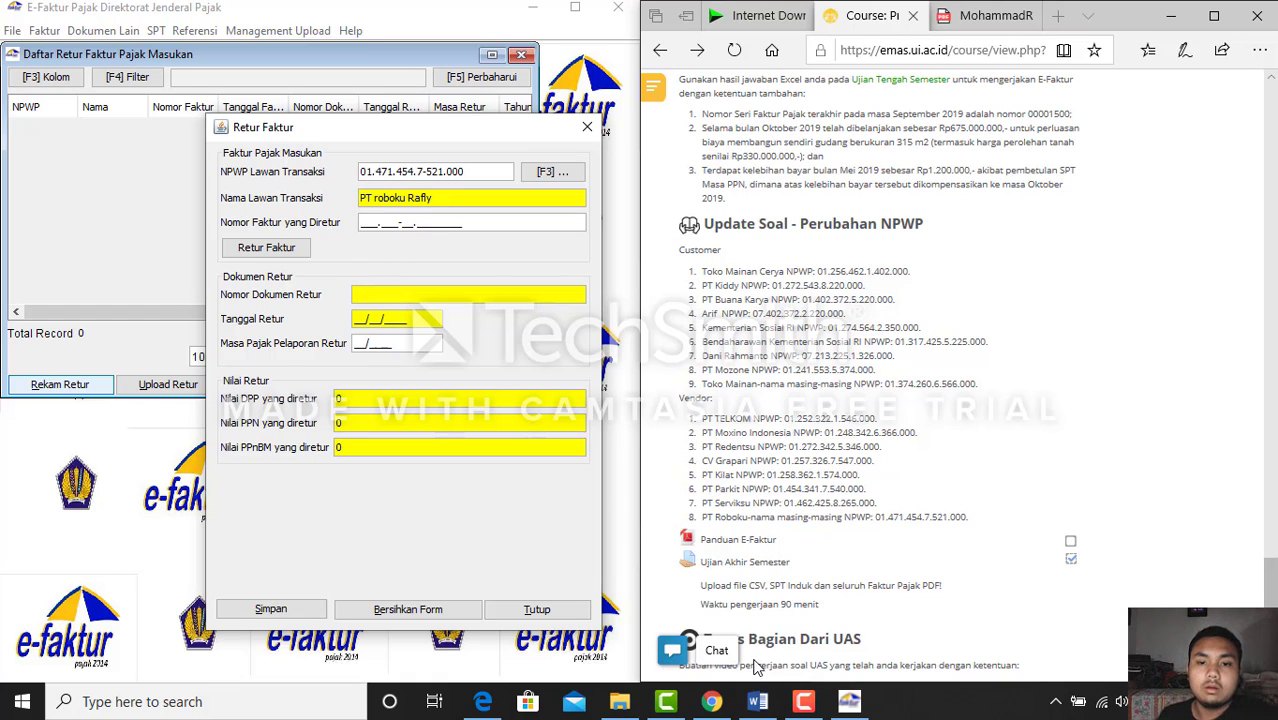
Enter 010.000-19.00001447 as the returned invoice number and look it up
left_click(757, 703)
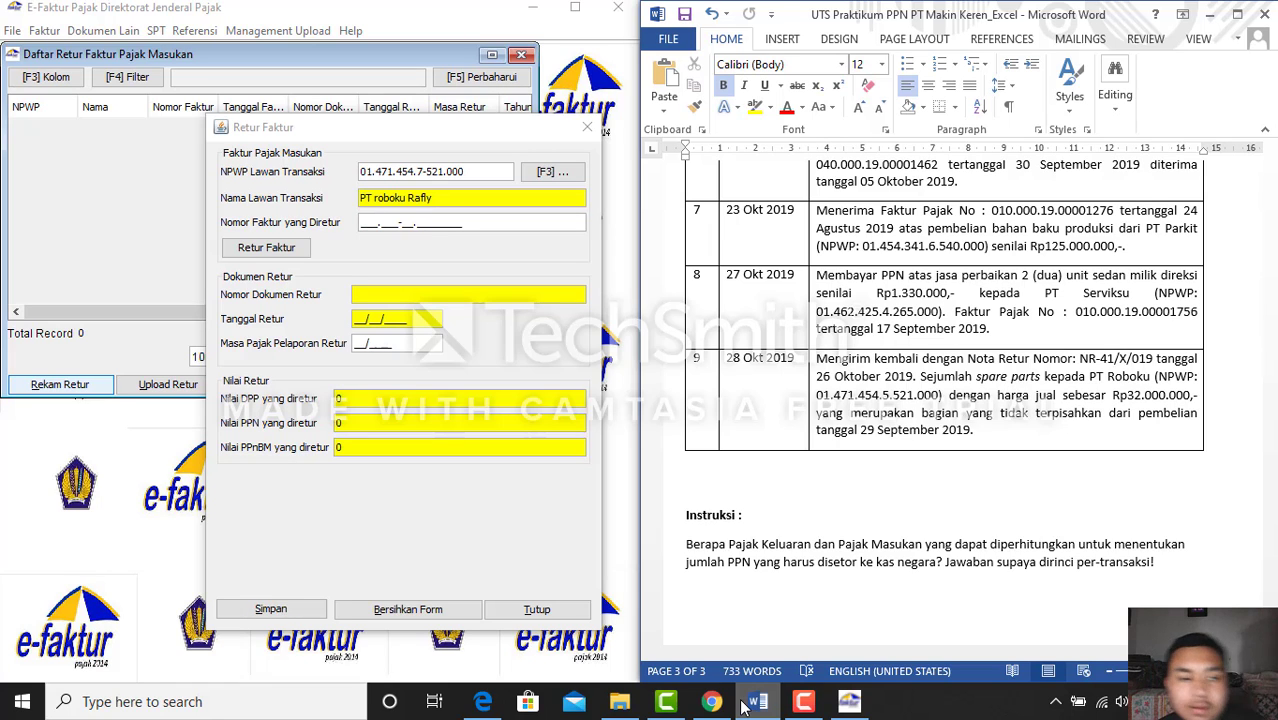
type("10101")
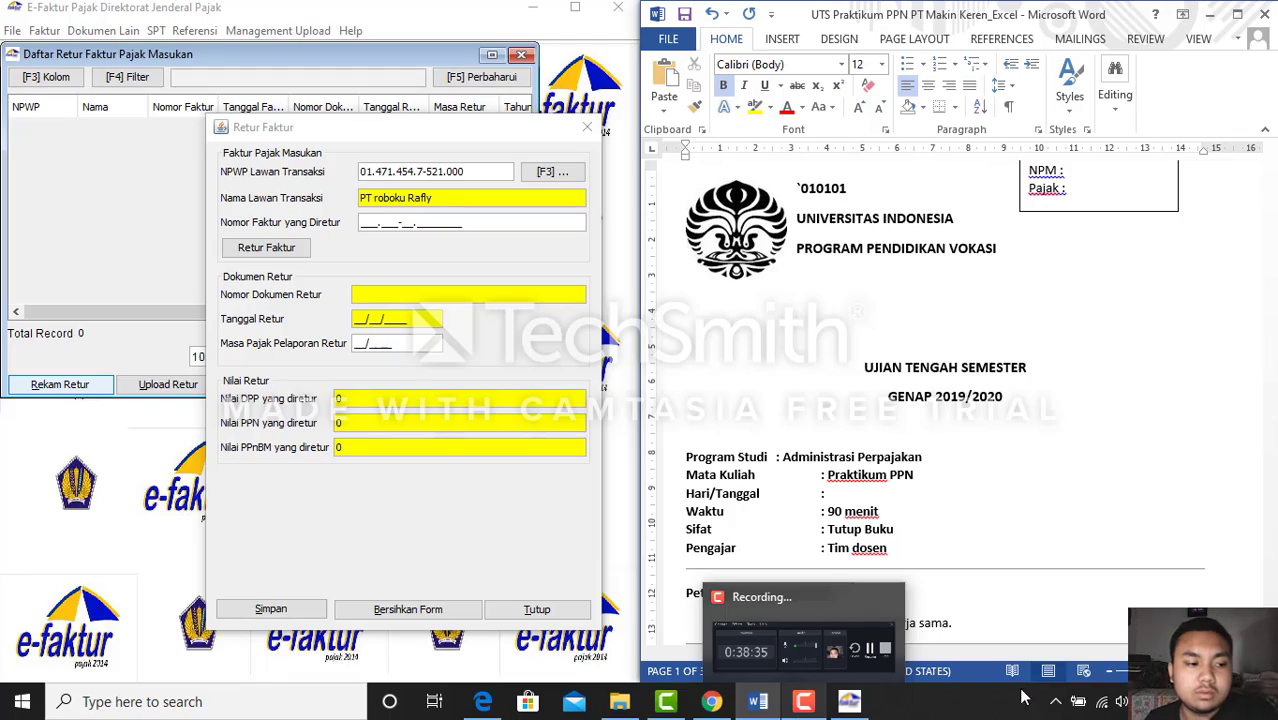
scroll(1027, 451, "down", 3)
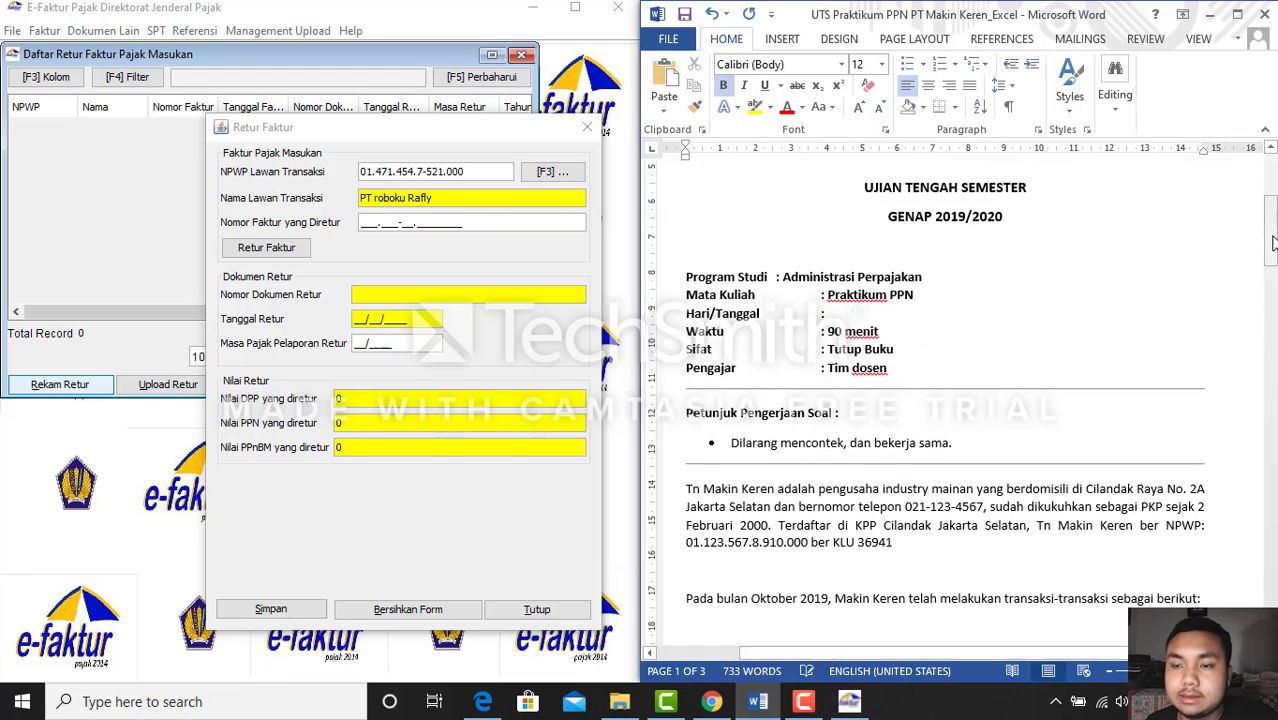
left_click_drag(1271, 240, 1274, 574)
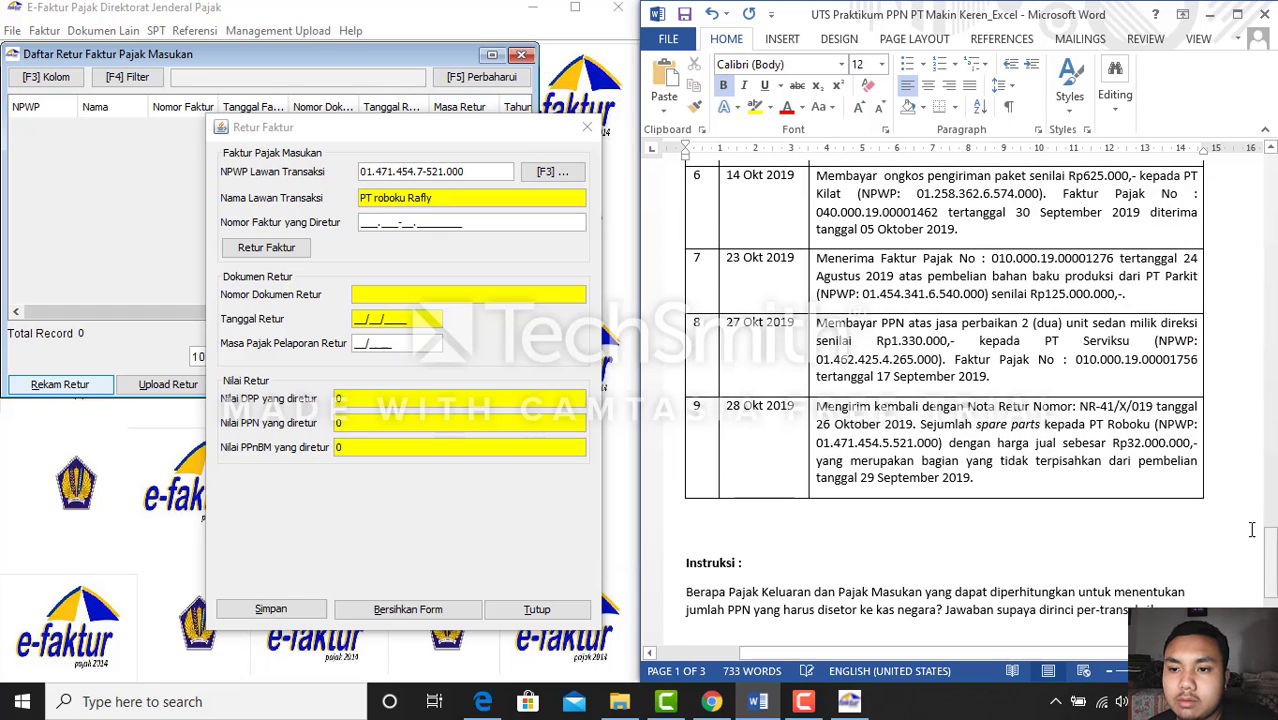
left_click(365, 222)
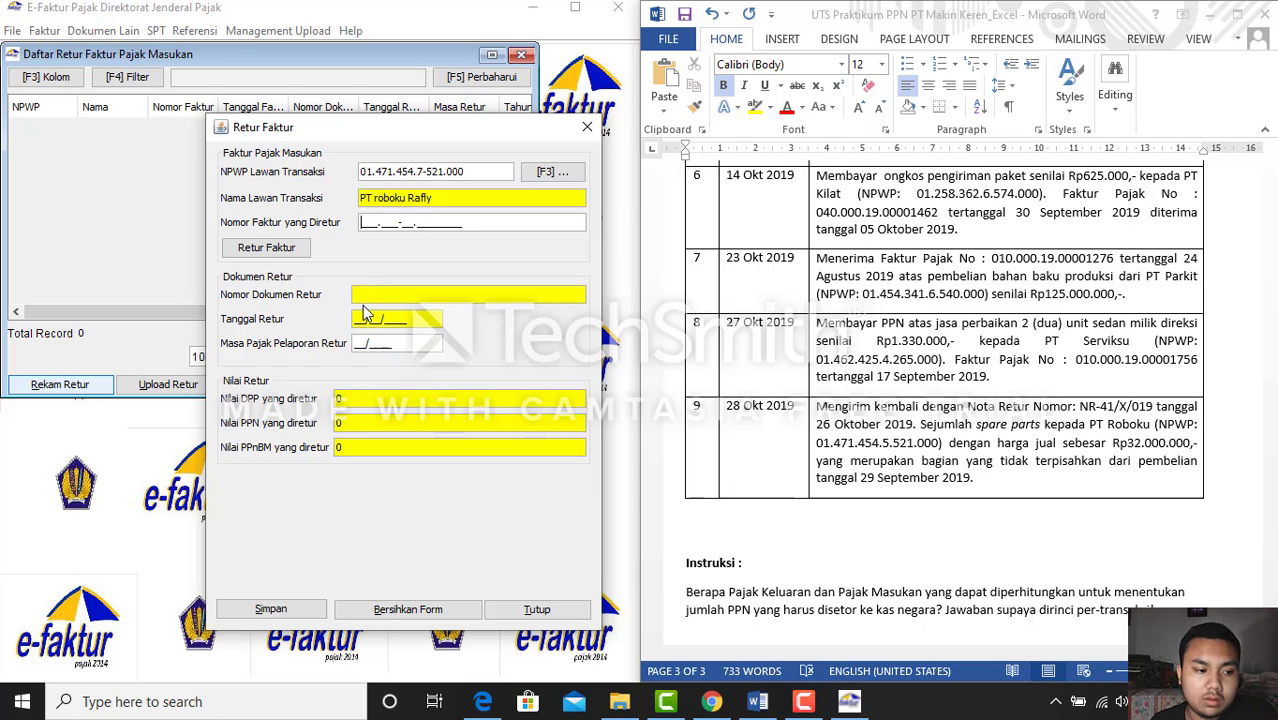
type("010.___-__.________")
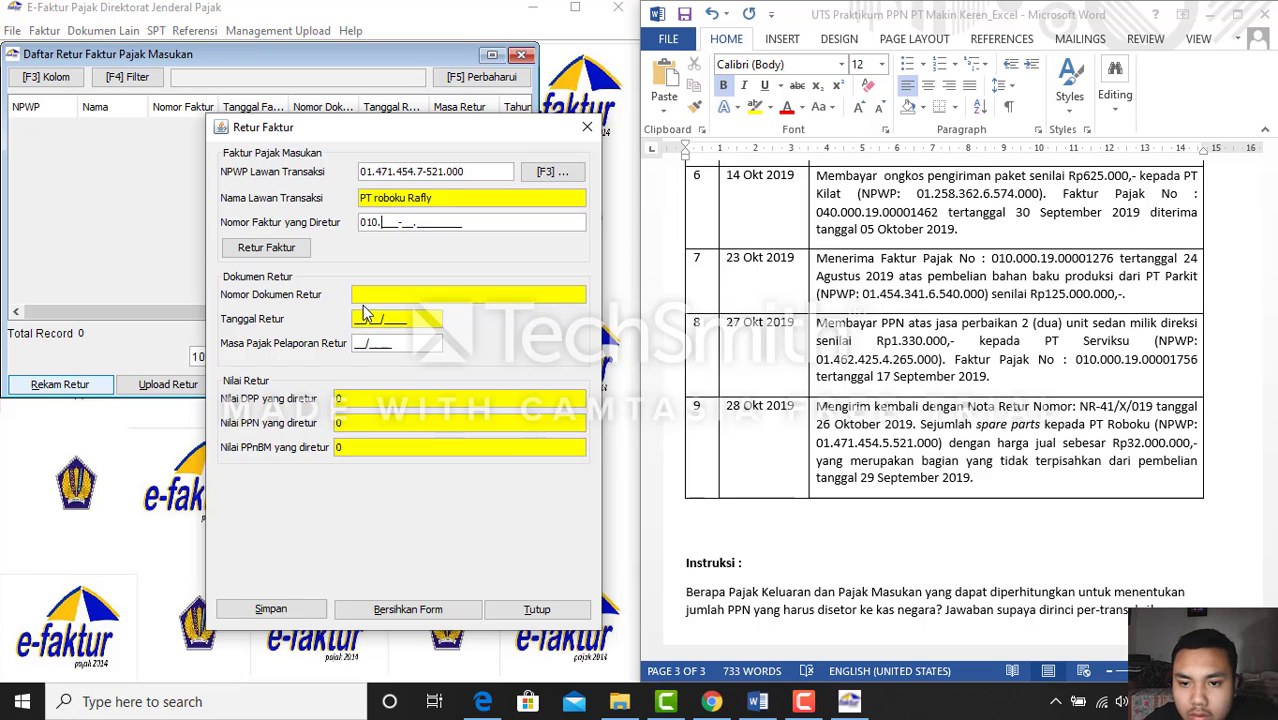
left_click(757, 703)
left_click(757, 703)
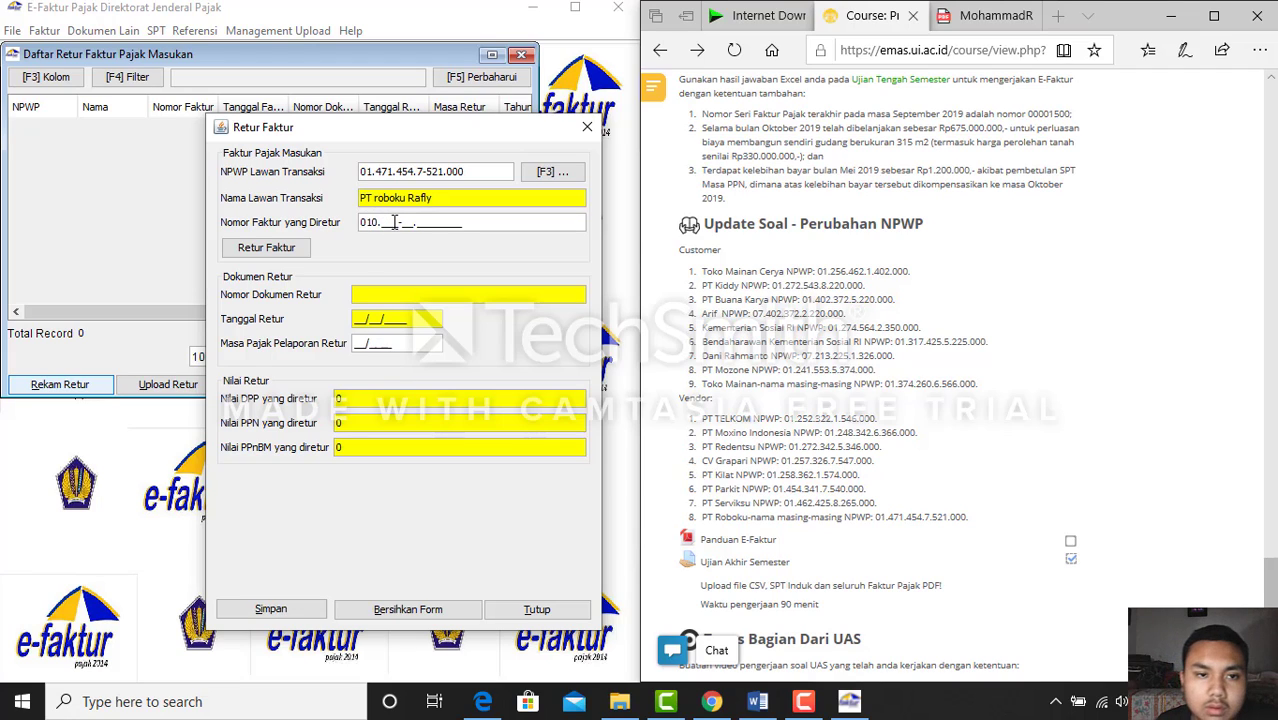
key("BackSpace")
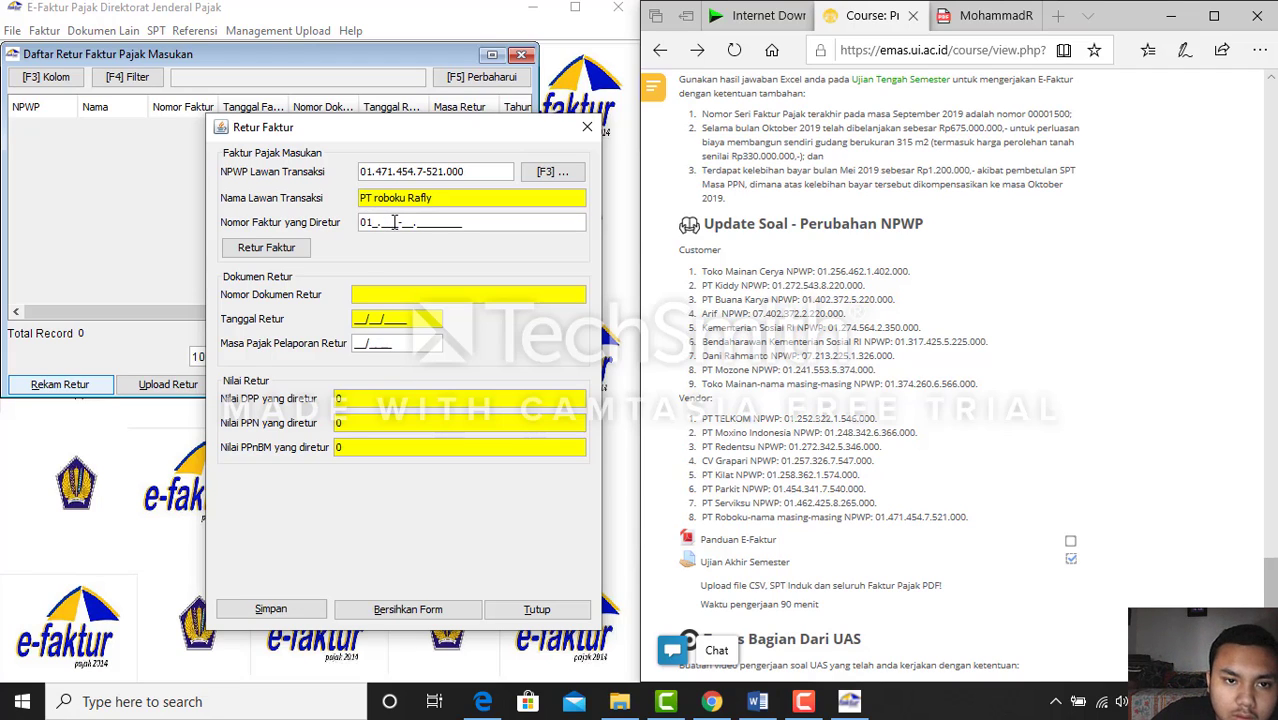
type("0.")
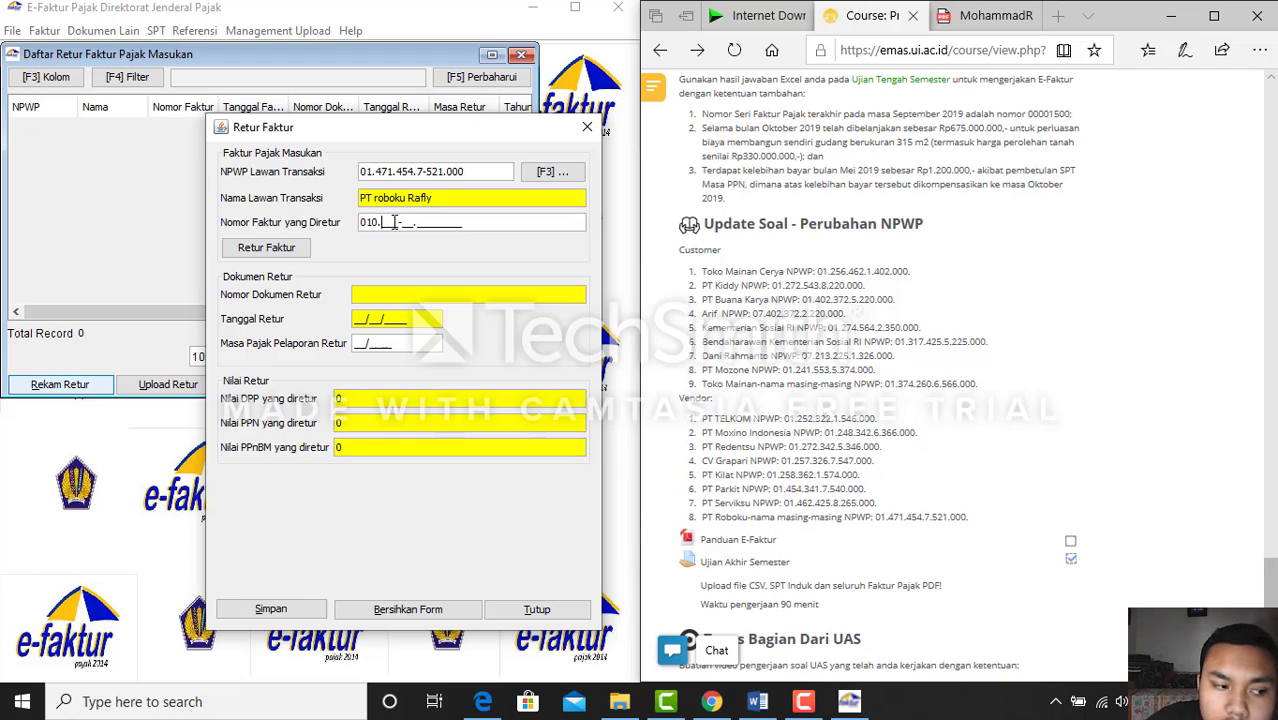
type("000-1")
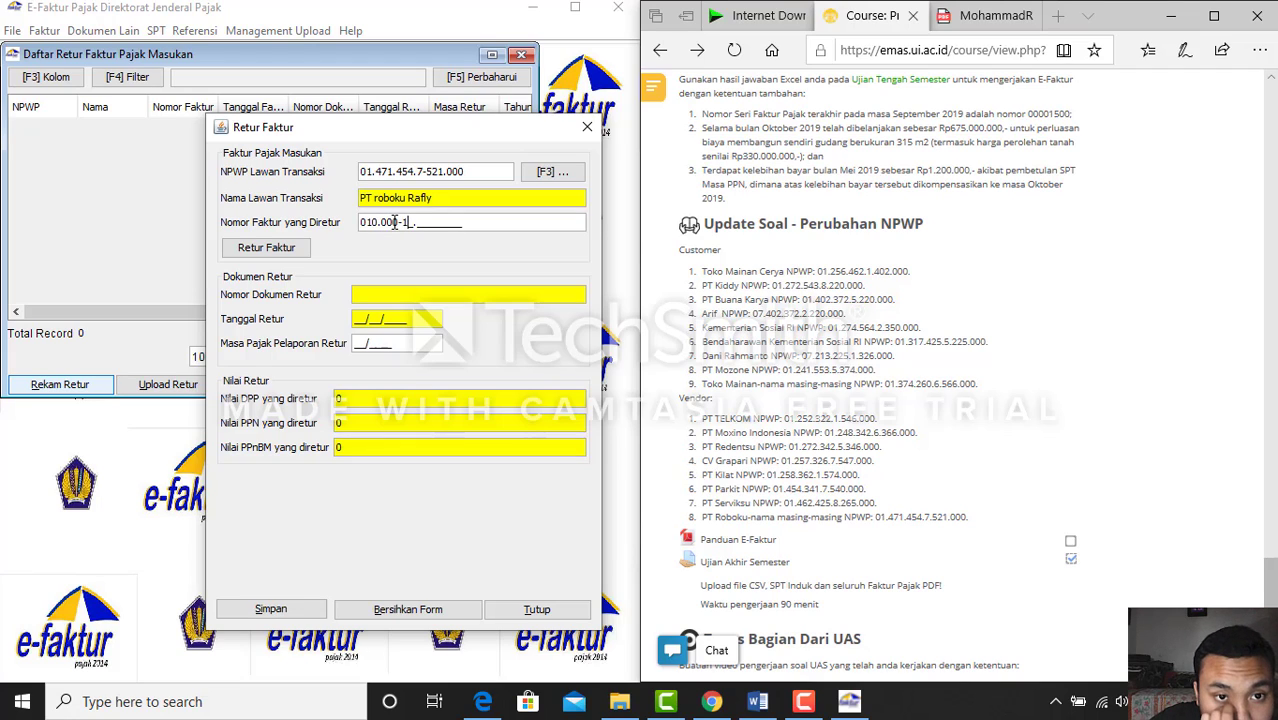
type("9.000")
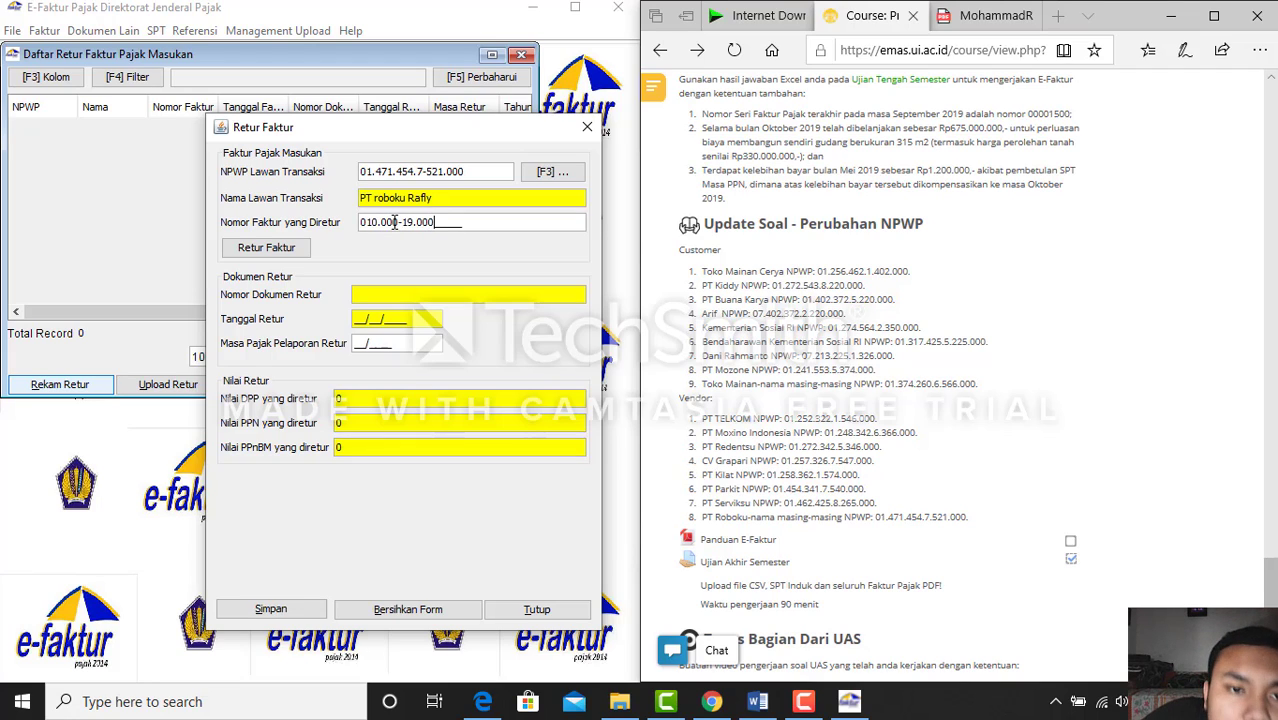
type("01447")
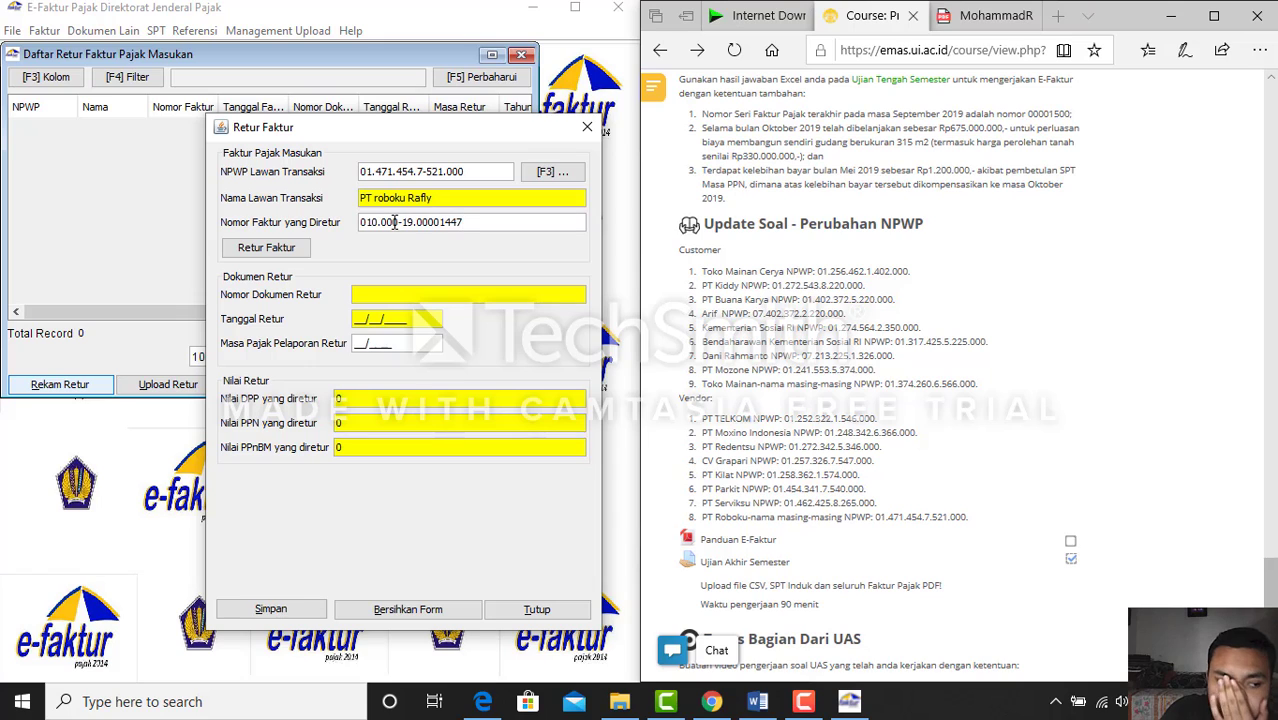
key("Return")
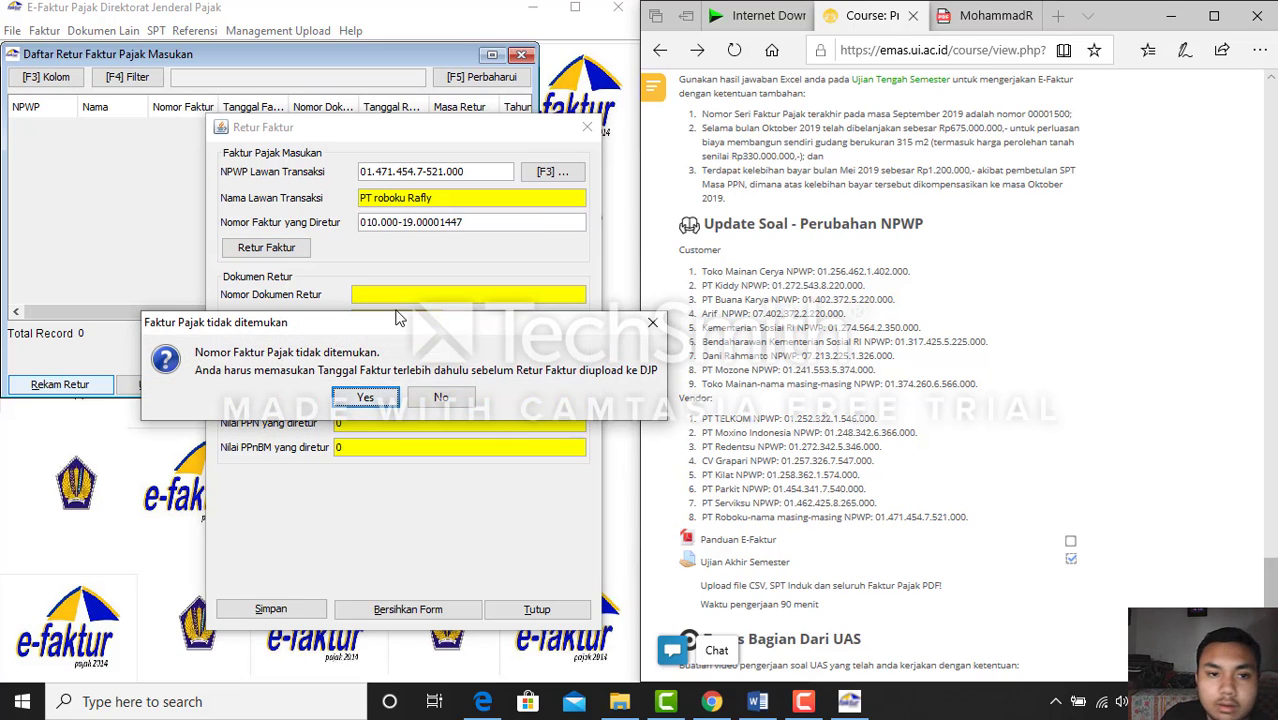
Set the returned invoice's date to 26/10/2019, keeping it marked creditable (Ya)
left_click(358, 405)
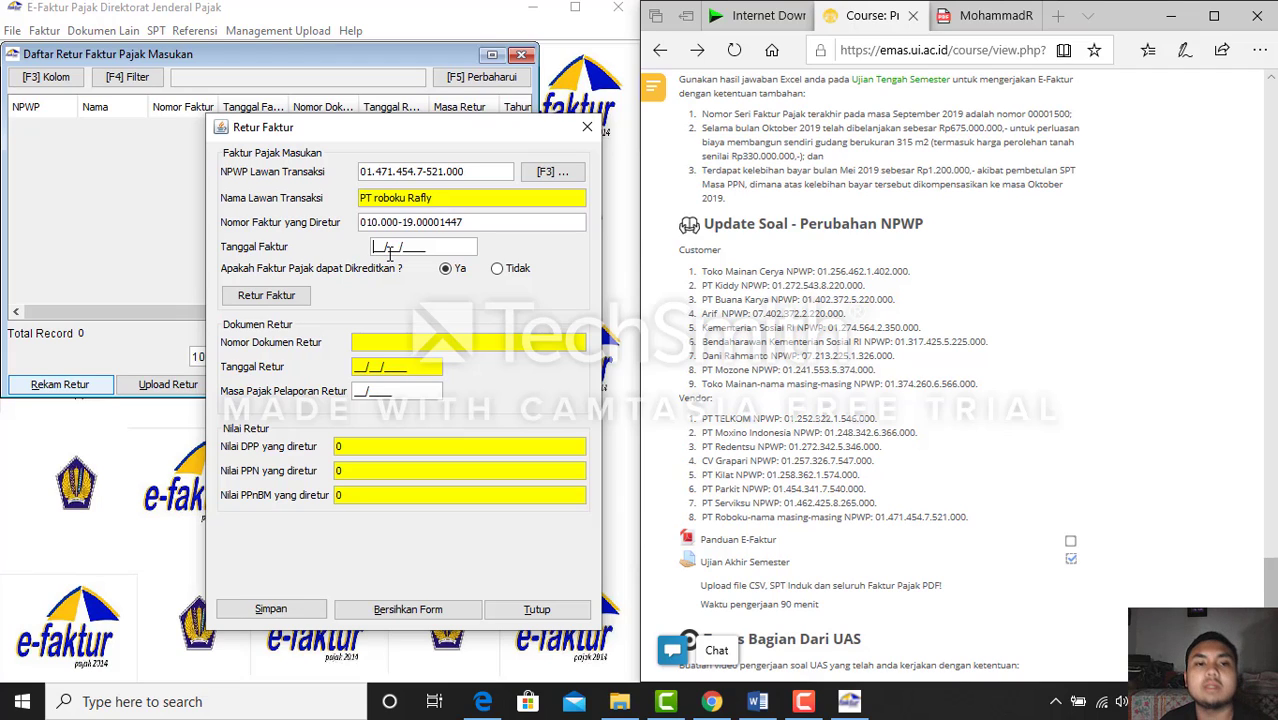
type("28/10/____")
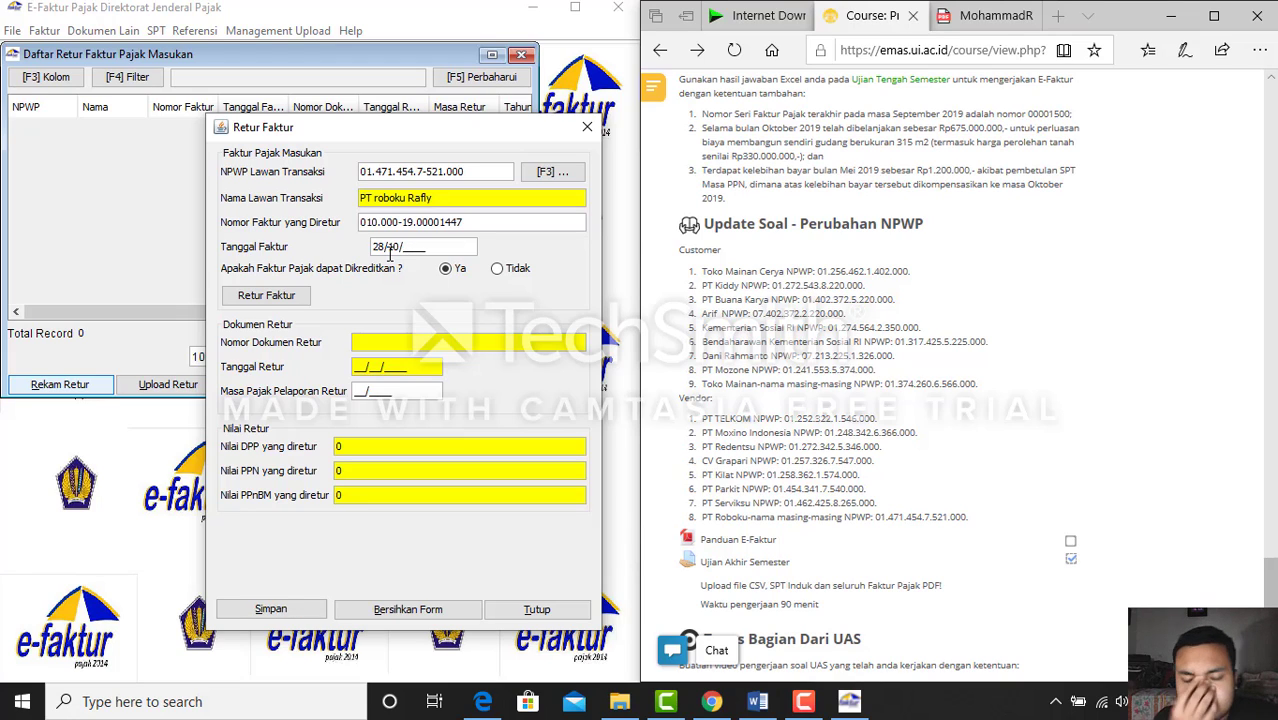
left_click(760, 702)
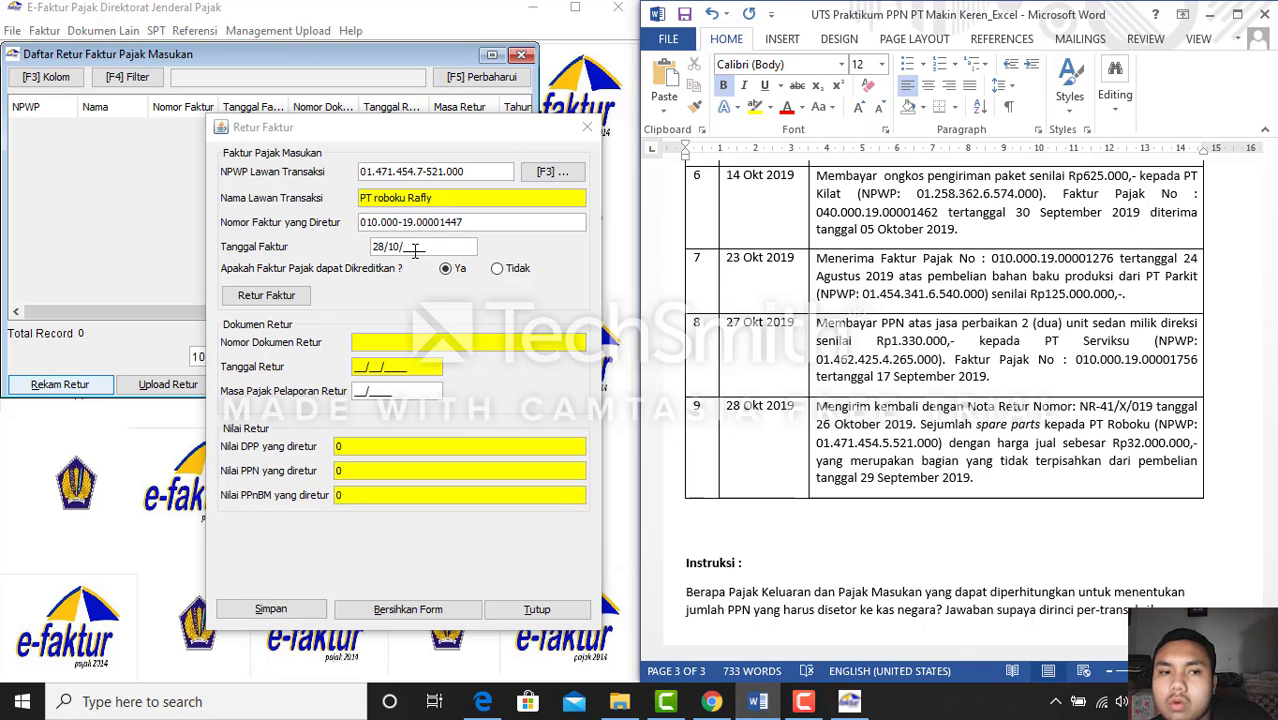
left_click(413, 246)
type("2810")
key("BackSpace")
key("BackSpace")
key("BackSpace")
key("BackSpace")
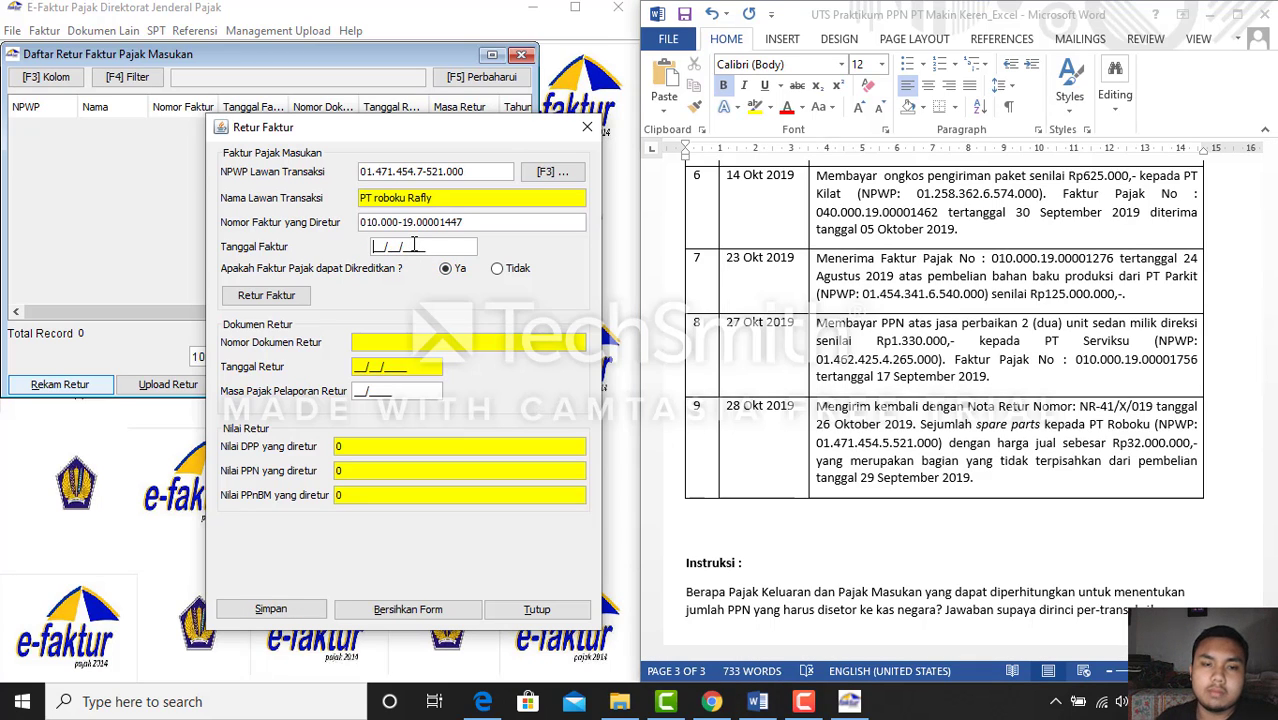
type("26/10/2019")
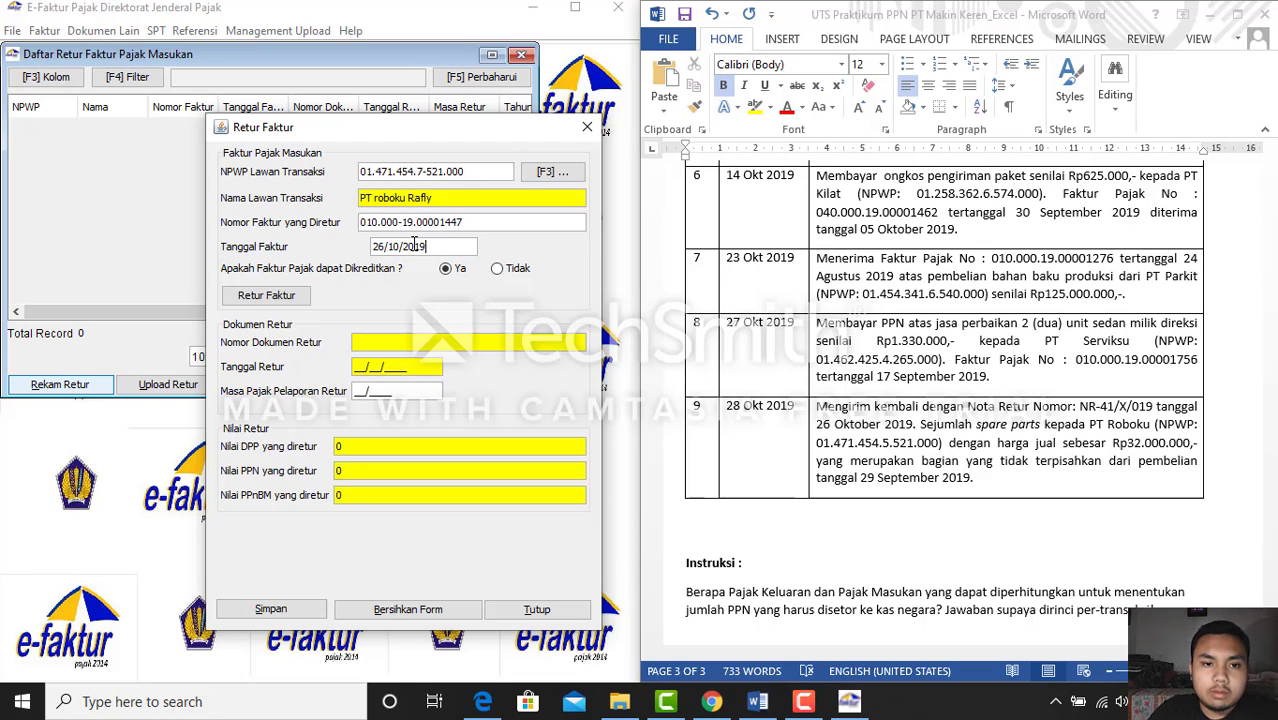
key("Tab")
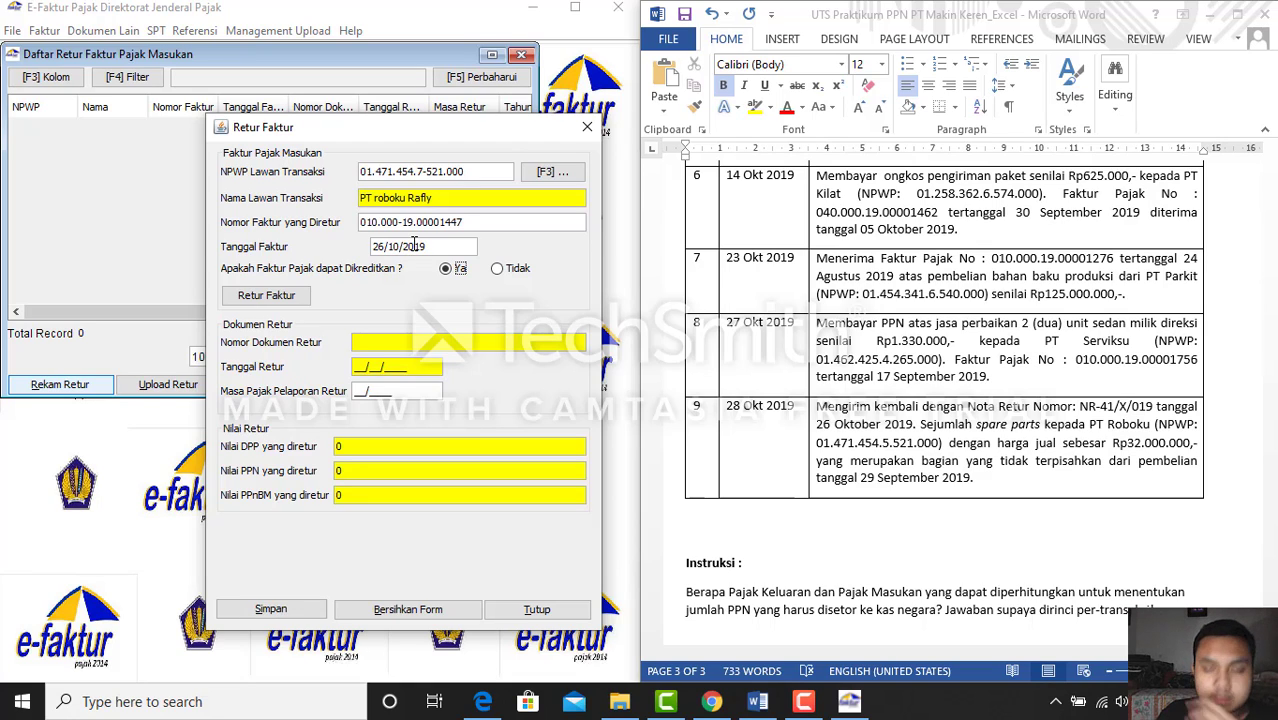
key("Tab")
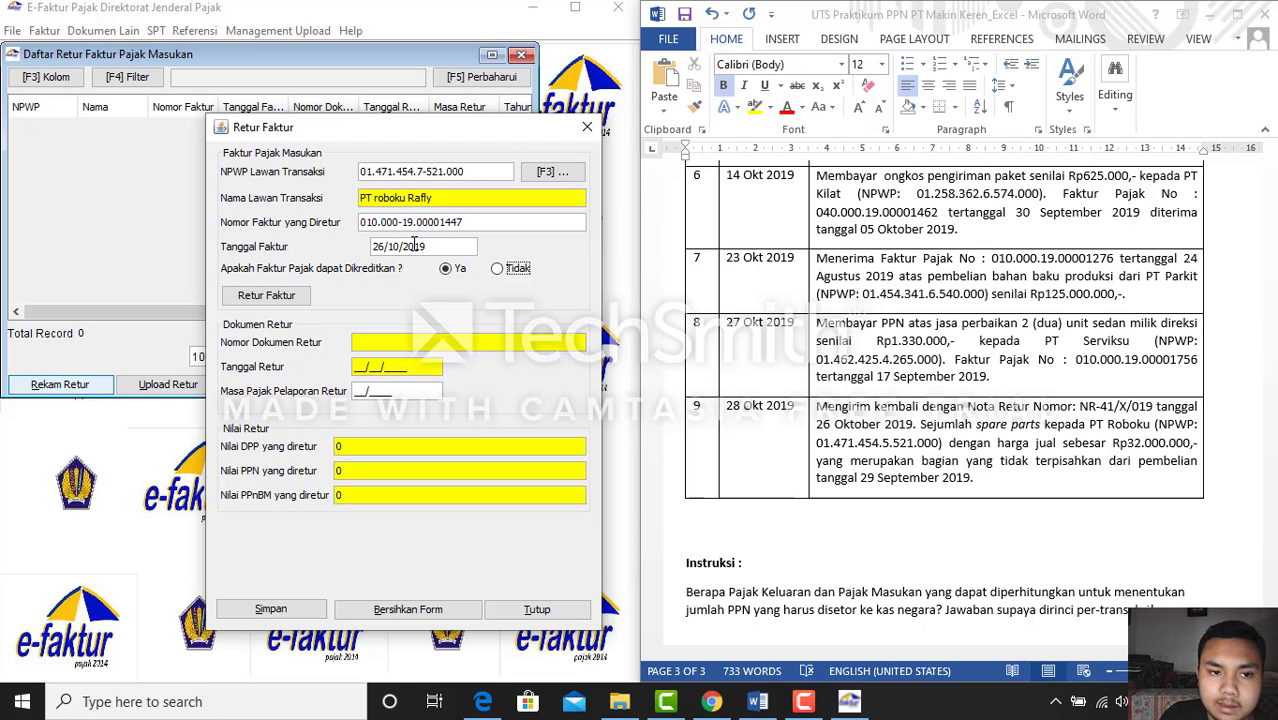
Record return document NR-41/X/019 dated 28/10/2019 for reporting period 10/2019
left_click(292, 302)
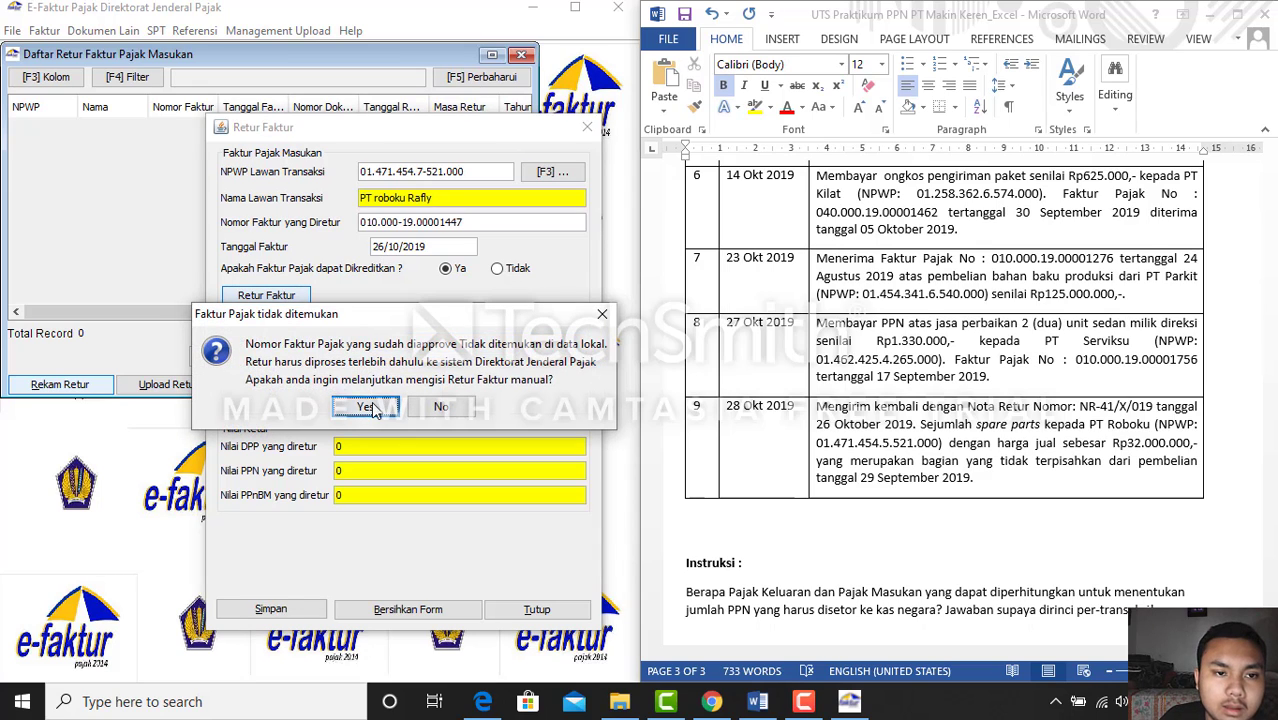
left_click(367, 407)
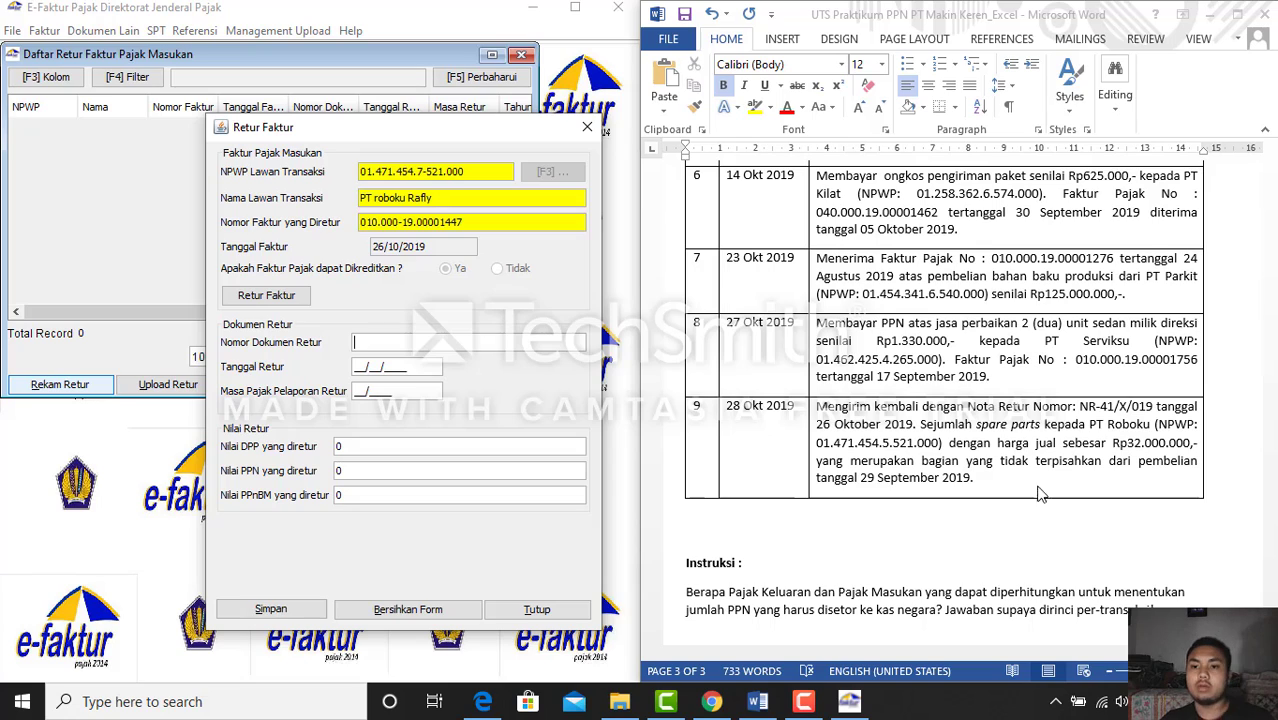
type("NR-4")
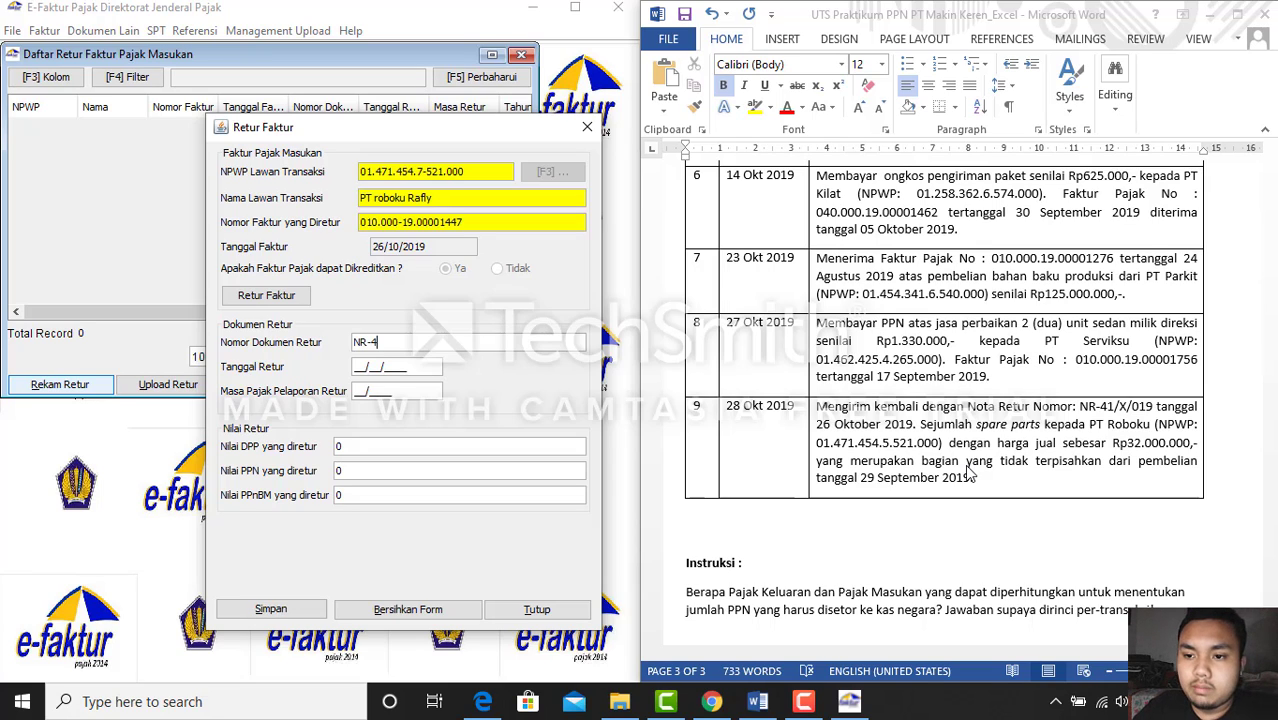
type("1/X/")
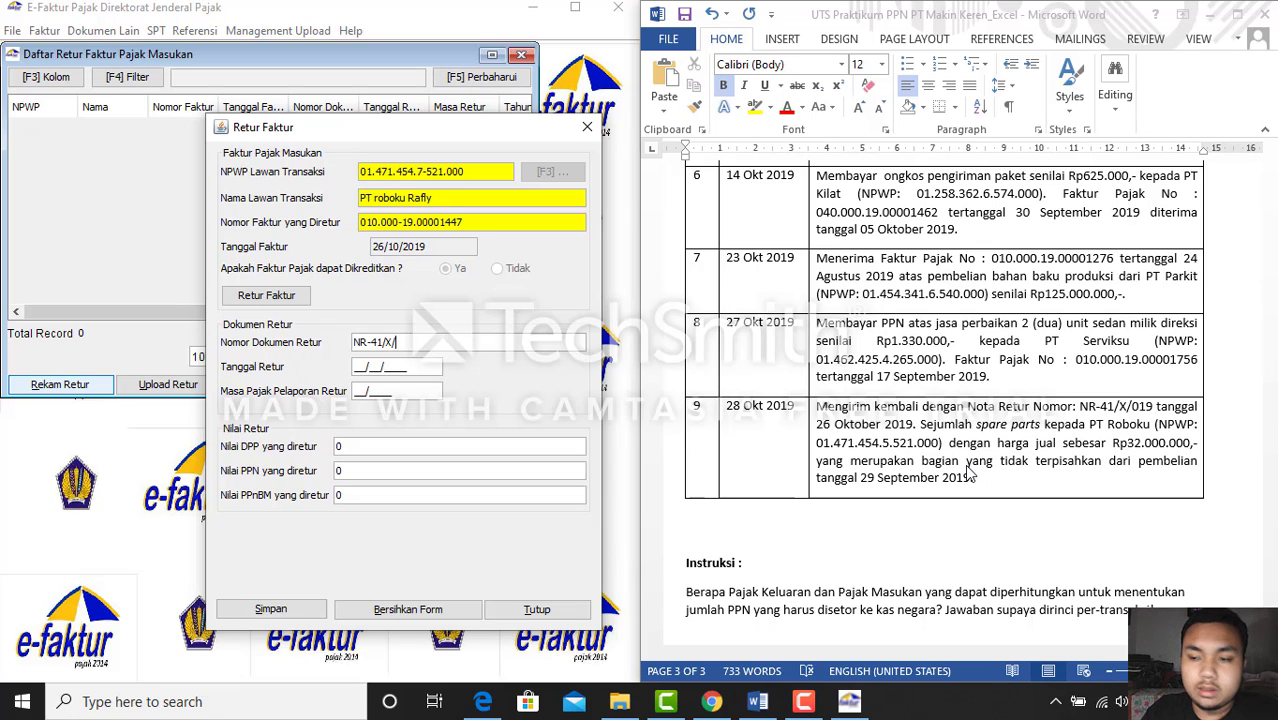
type("019")
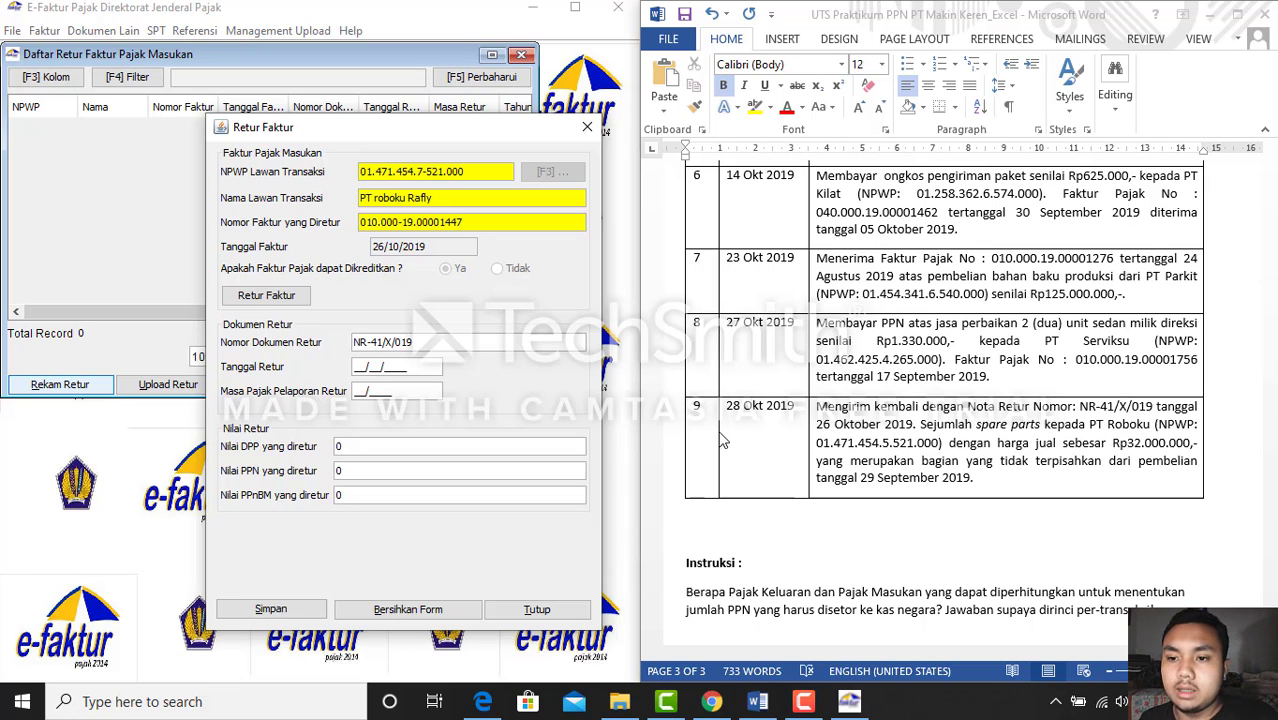
left_click(369, 367)
type("2")
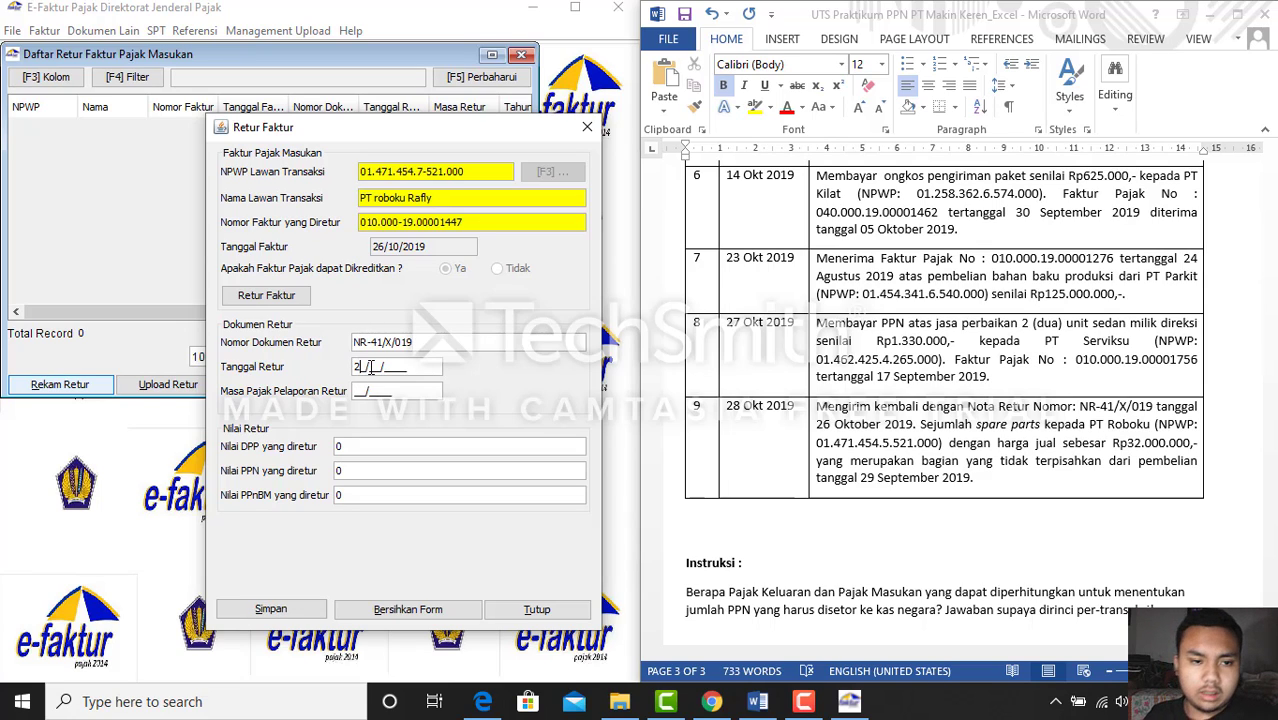
type("8/10/2019")
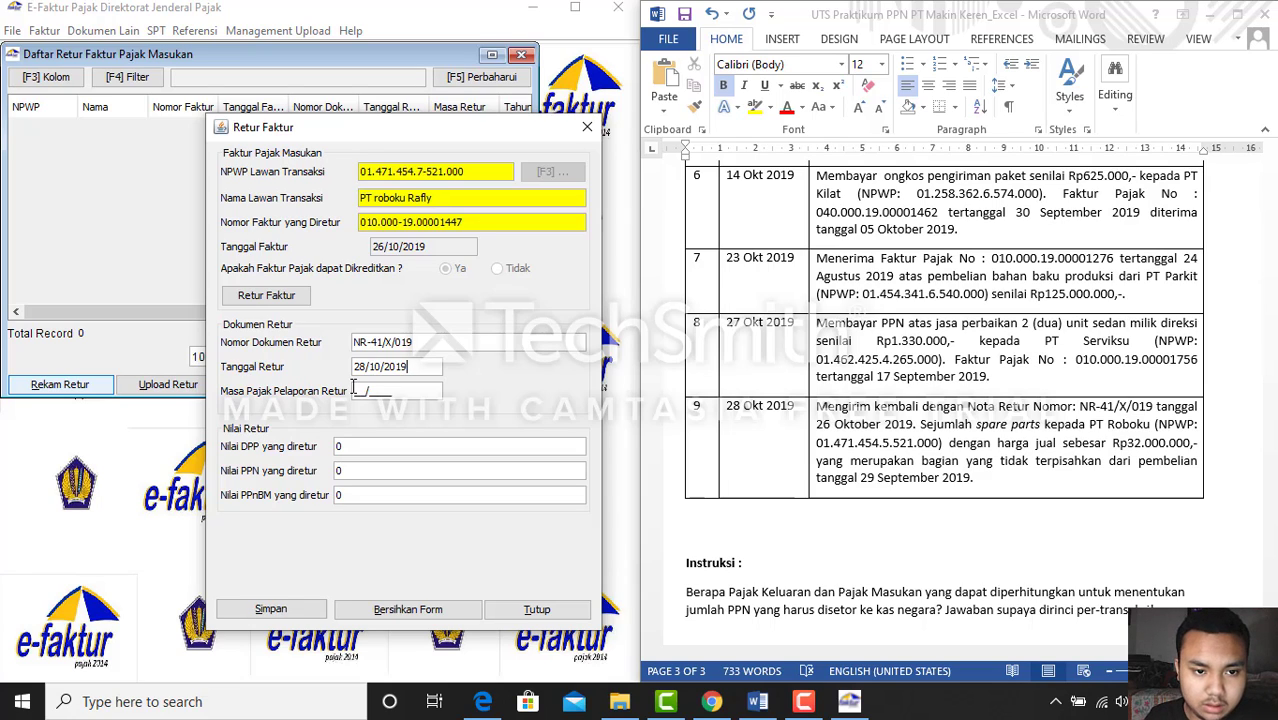
left_click(353, 390)
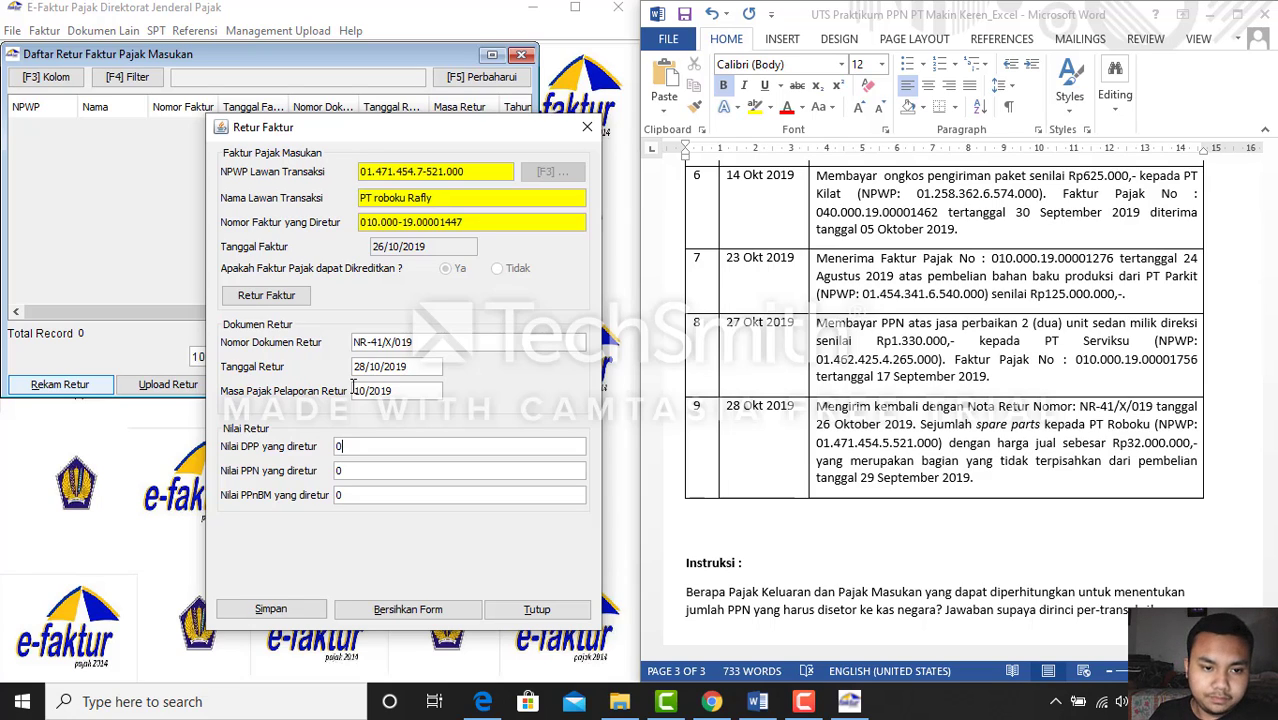
left_click(760, 706)
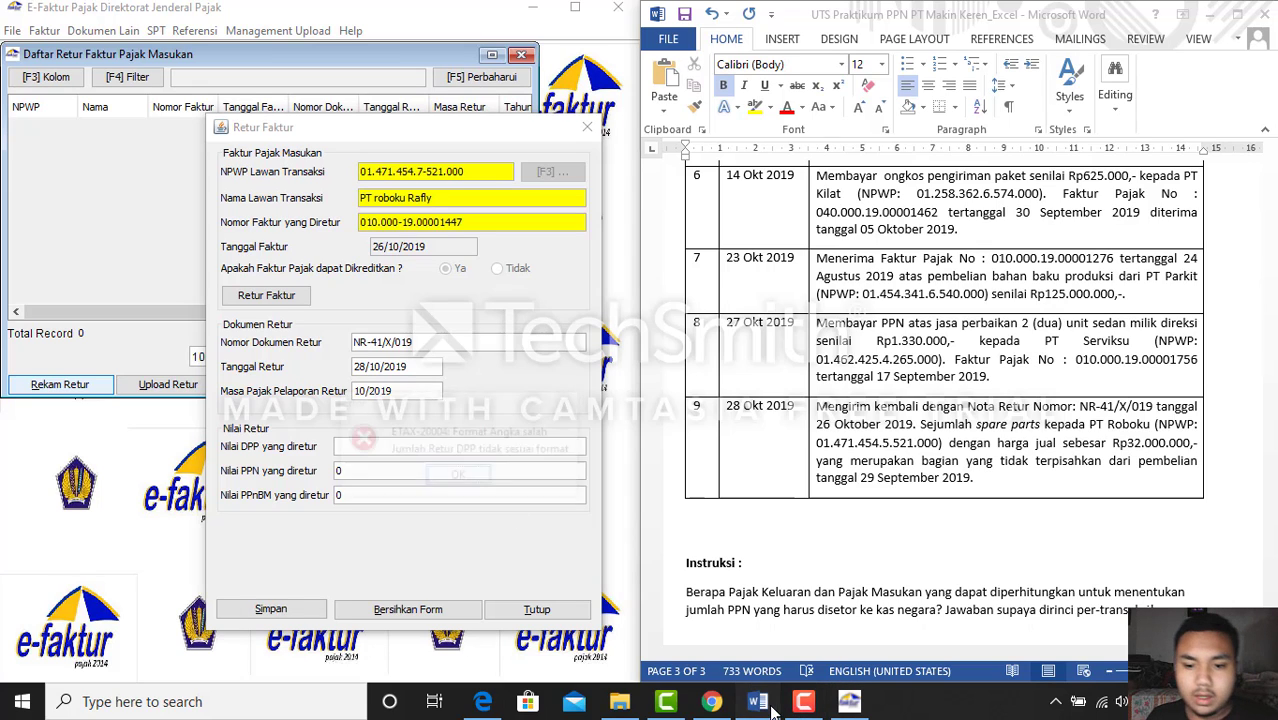
Enter returned DPP 32.000.000 (PPN 3.200.000), save the return and close its list
key("Return")
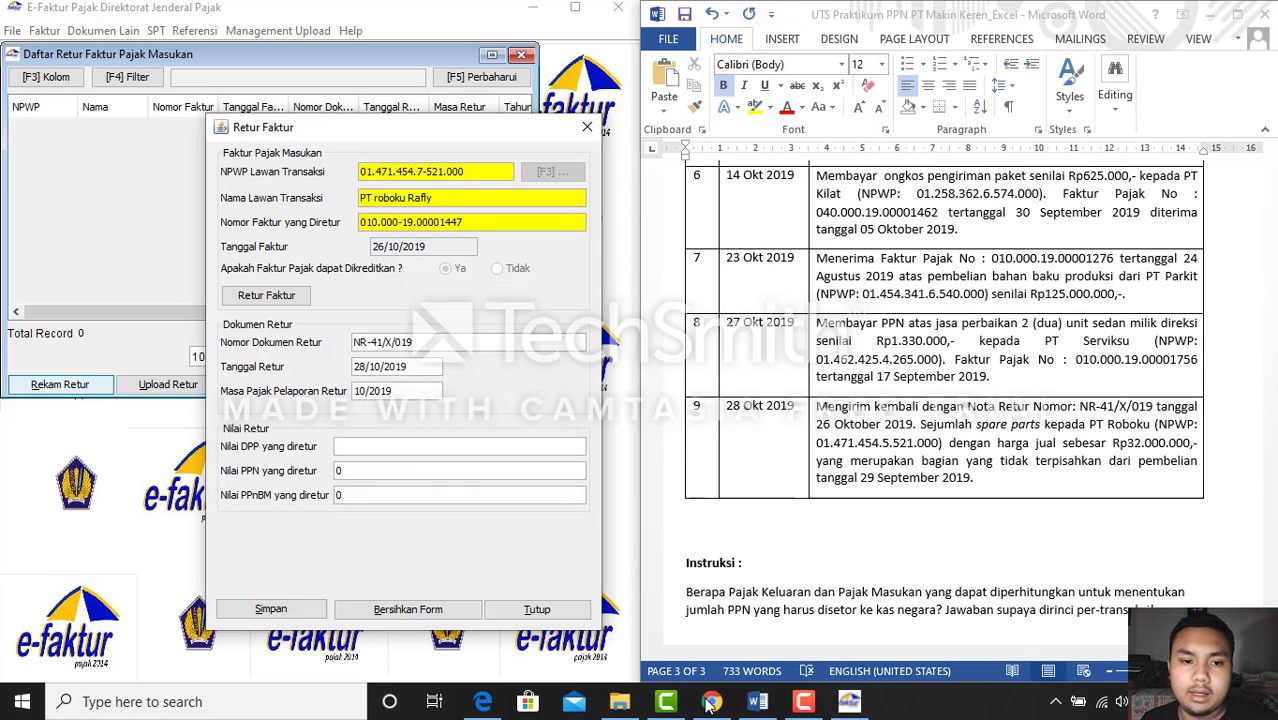
left_click(755, 703)
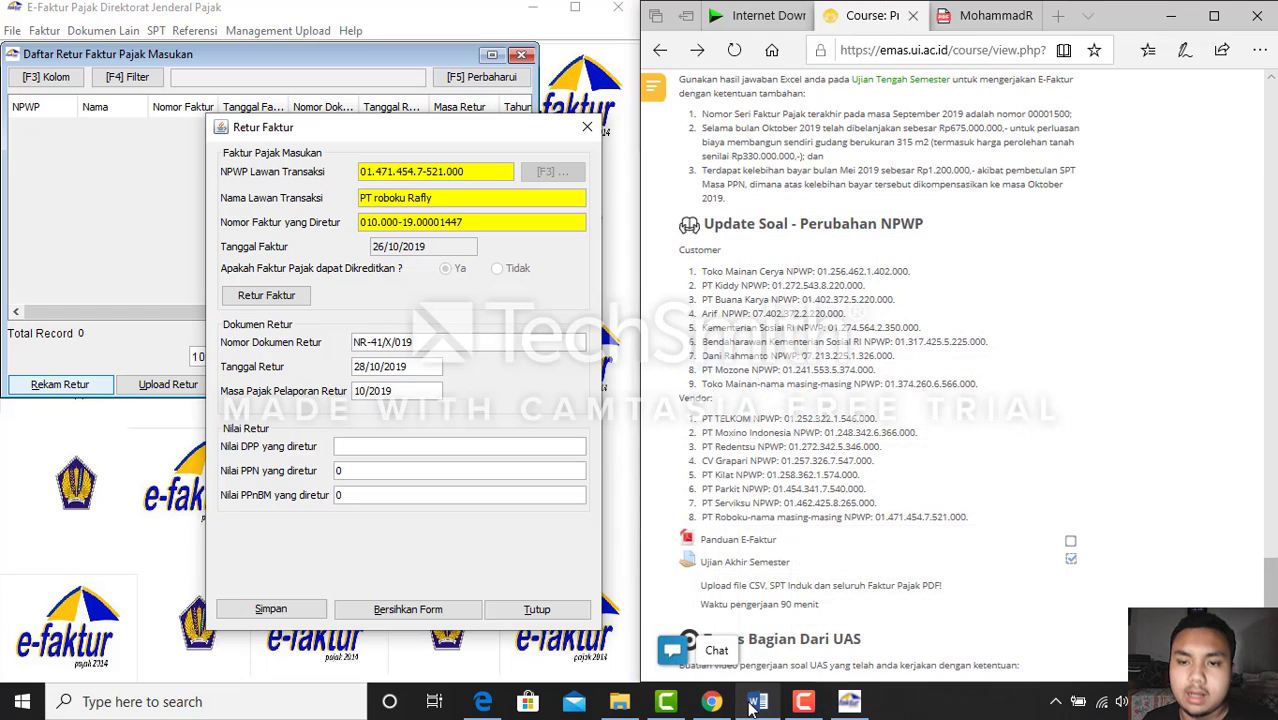
left_click(962, 35)
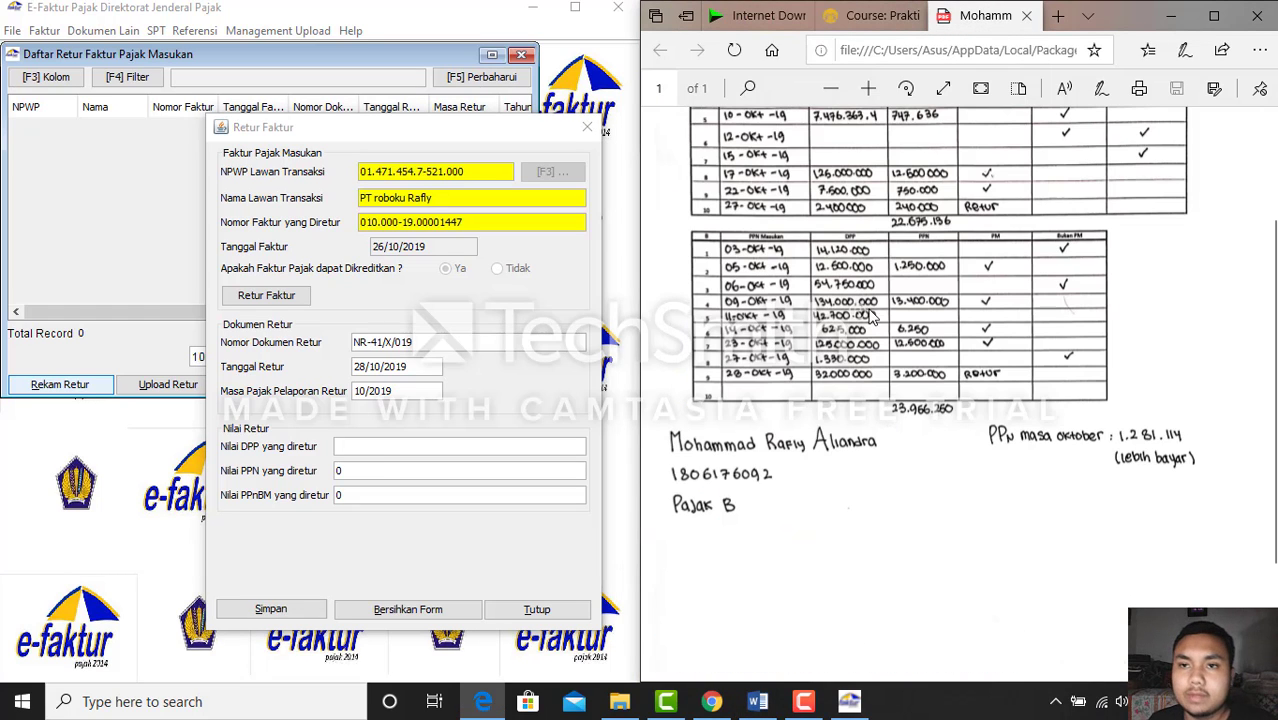
left_click(367, 448)
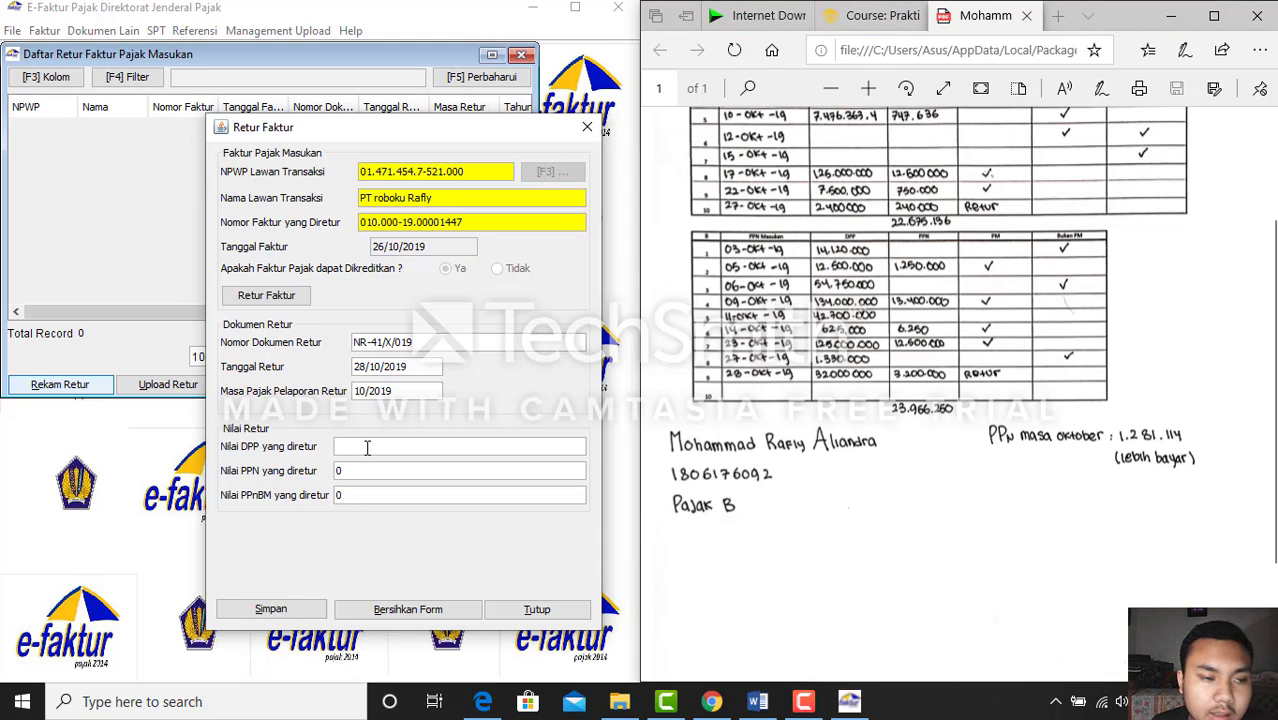
type("32.0")
type("00.000")
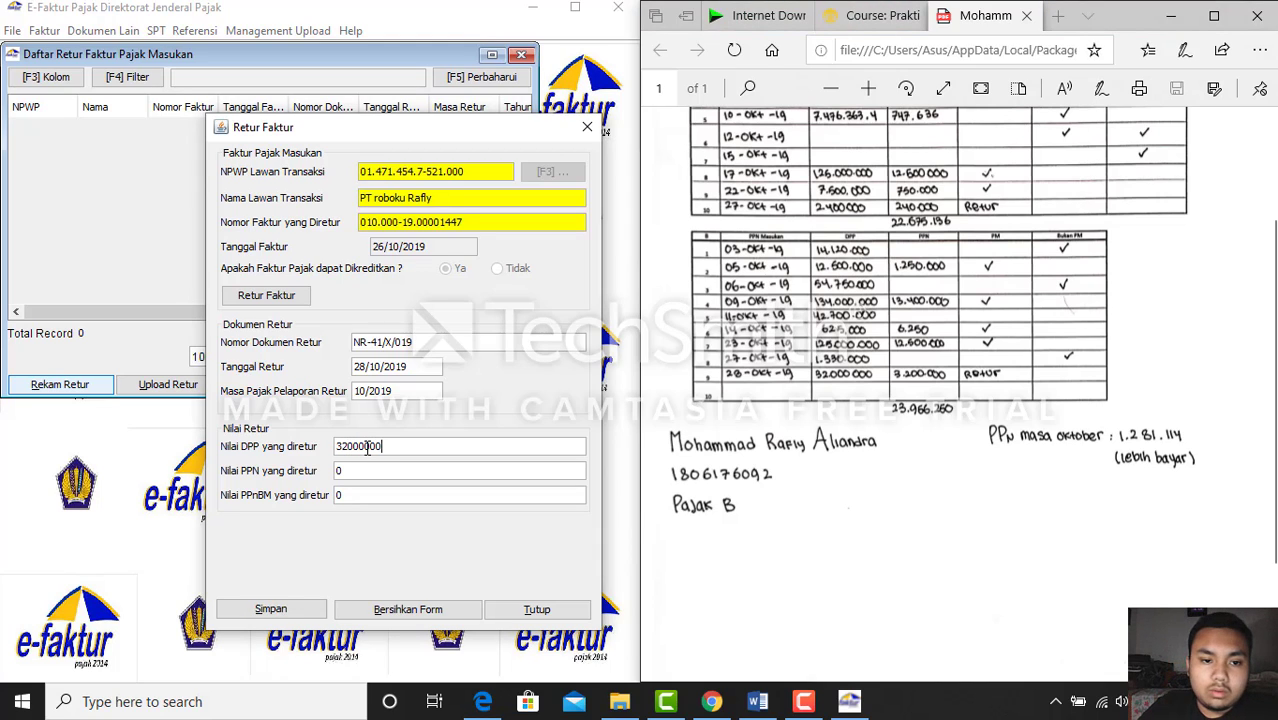
key("Tab")
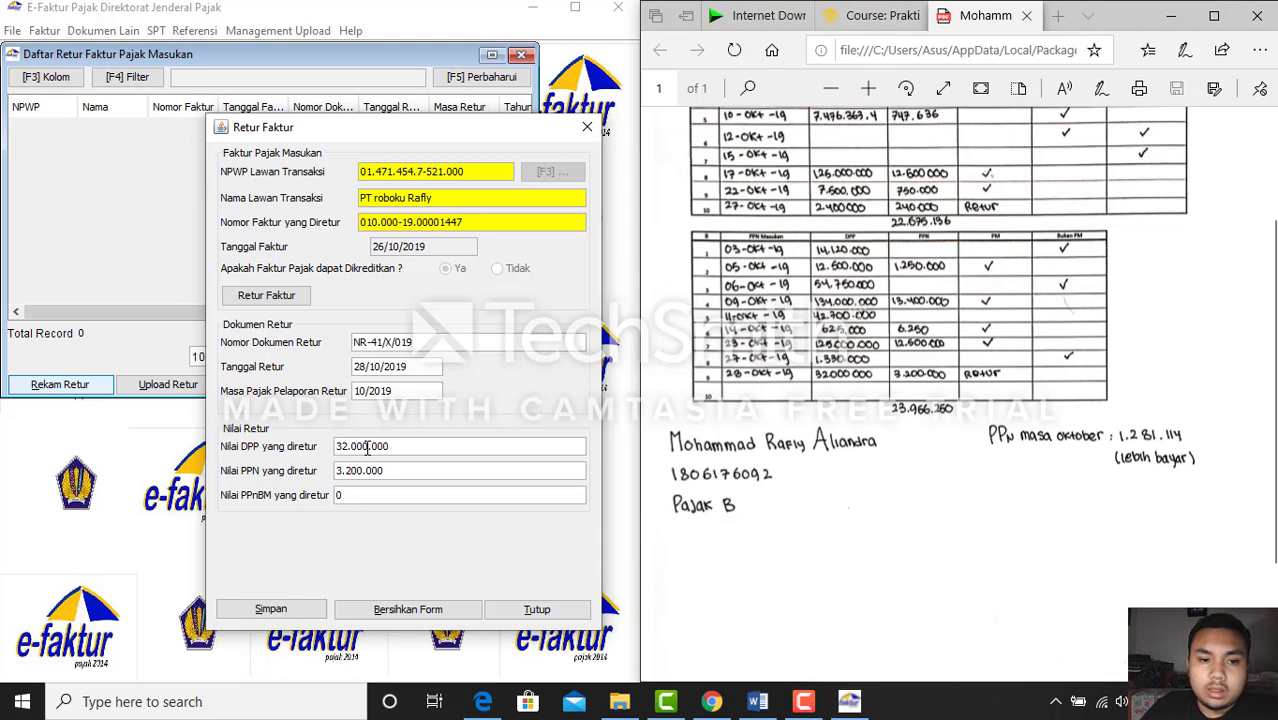
left_click(268, 612)
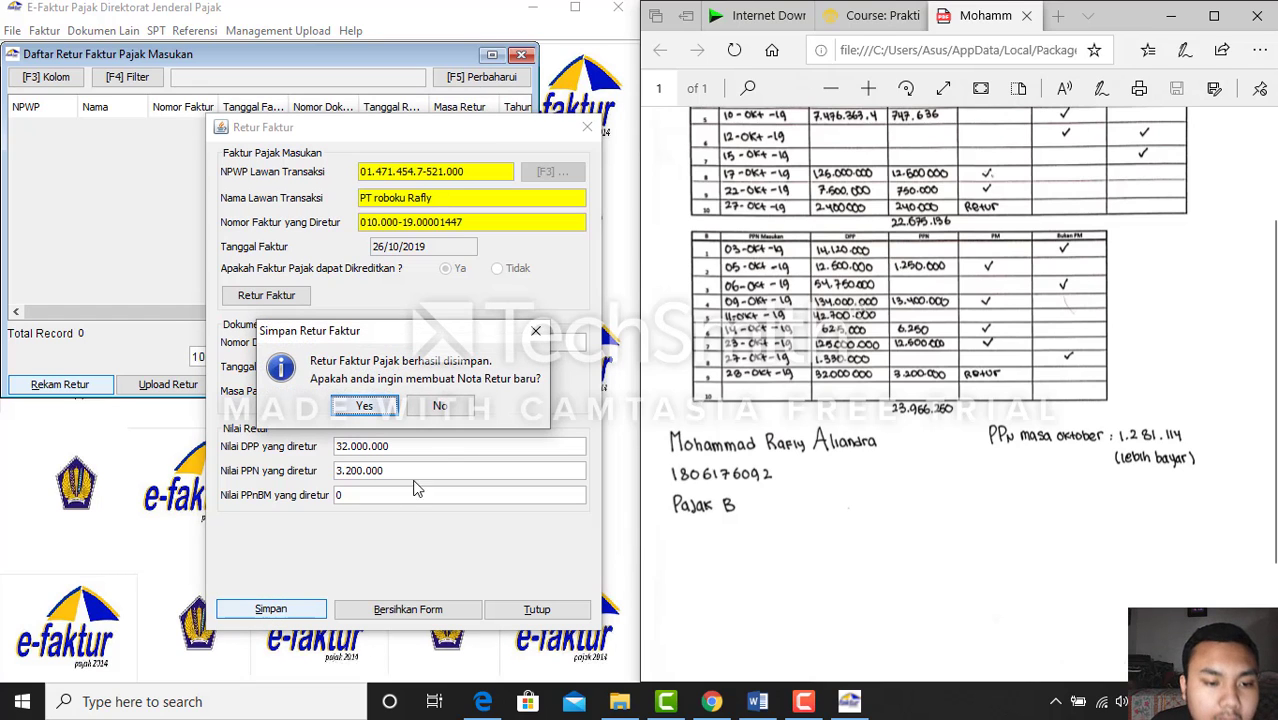
left_click(440, 406)
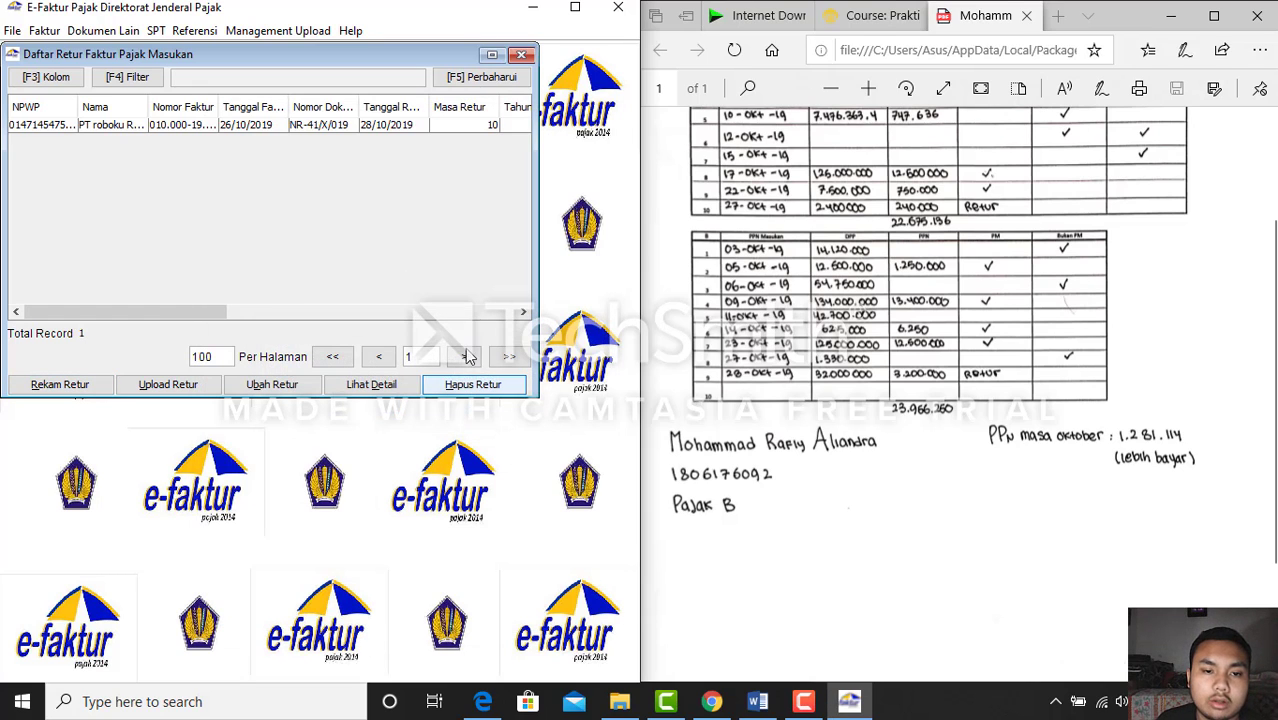
left_click(521, 55)
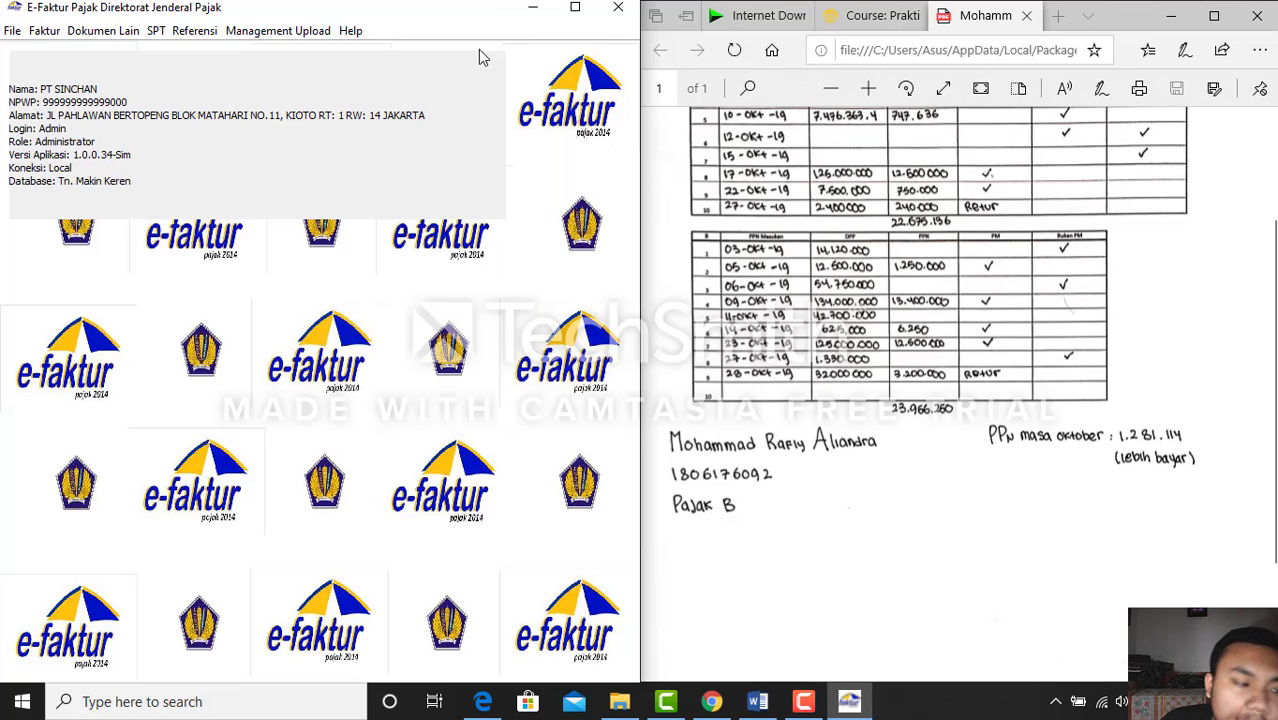
Start a new Dokumen Lain Pajak Masukan entry (Impor BKP, PIB dan SSP) beside the case document
left_click(125, 35)
mouse_move(156, 31)
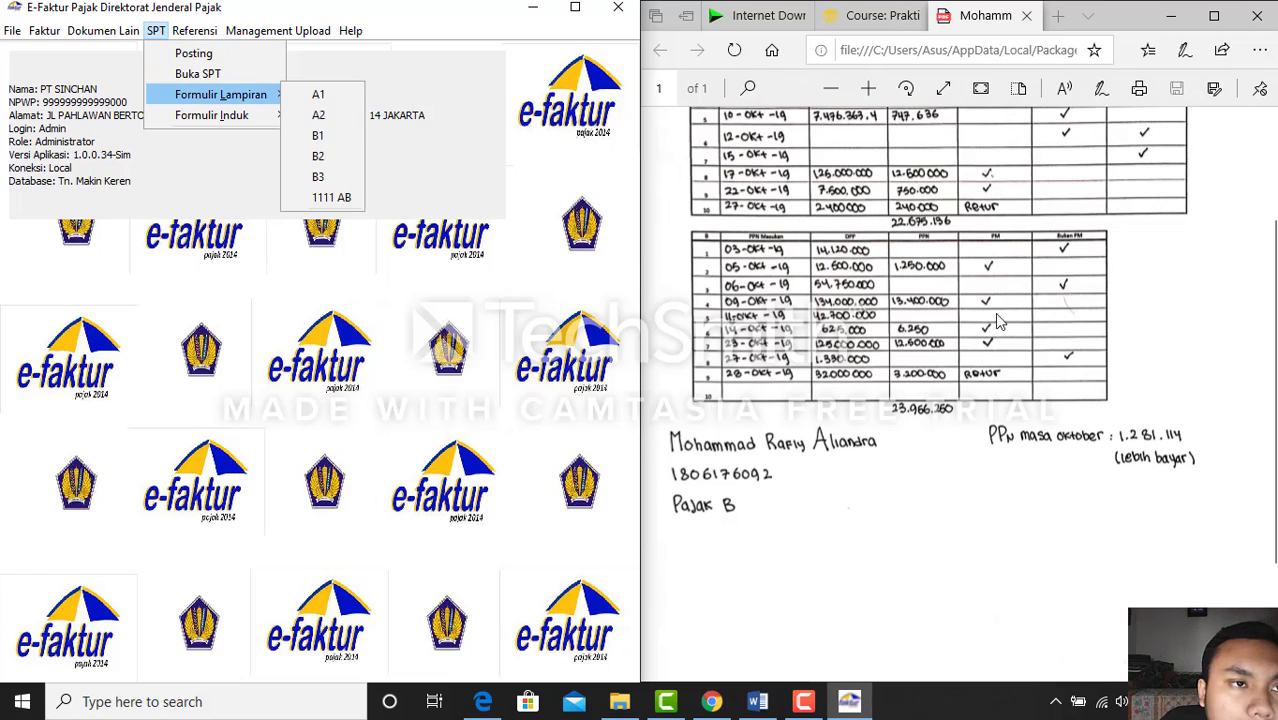
mouse_move(115, 38)
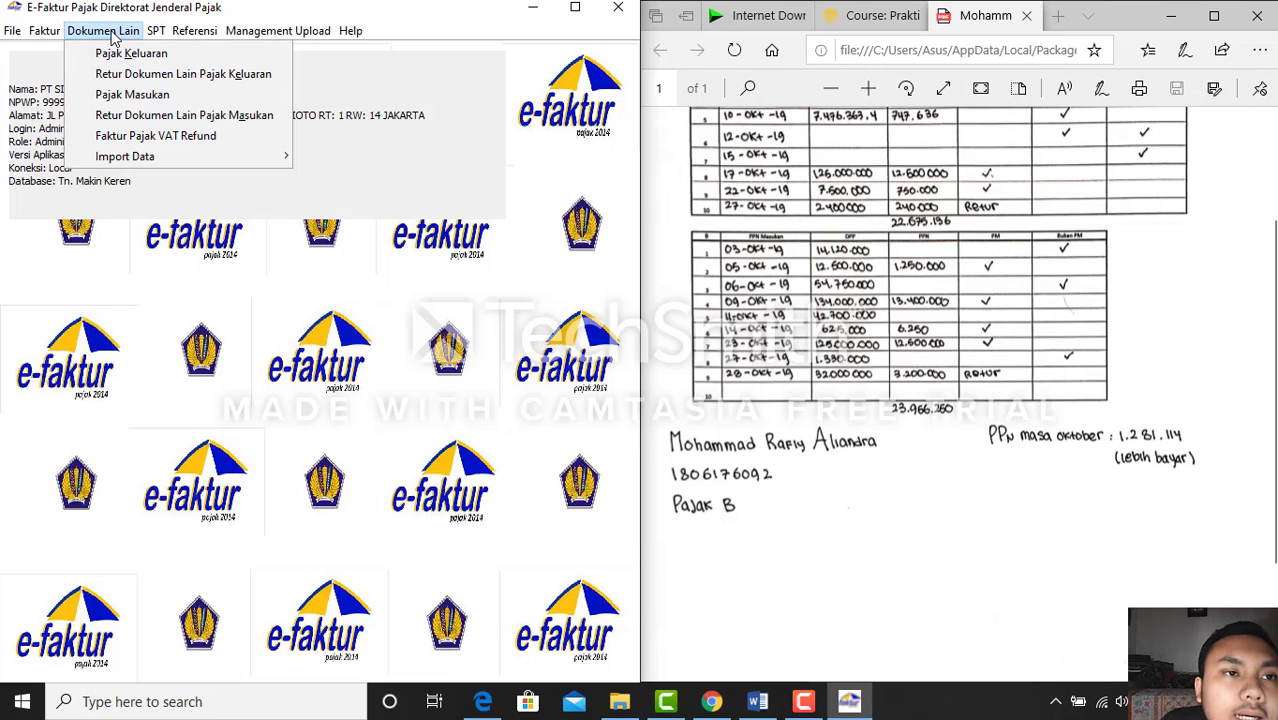
left_click(125, 94)
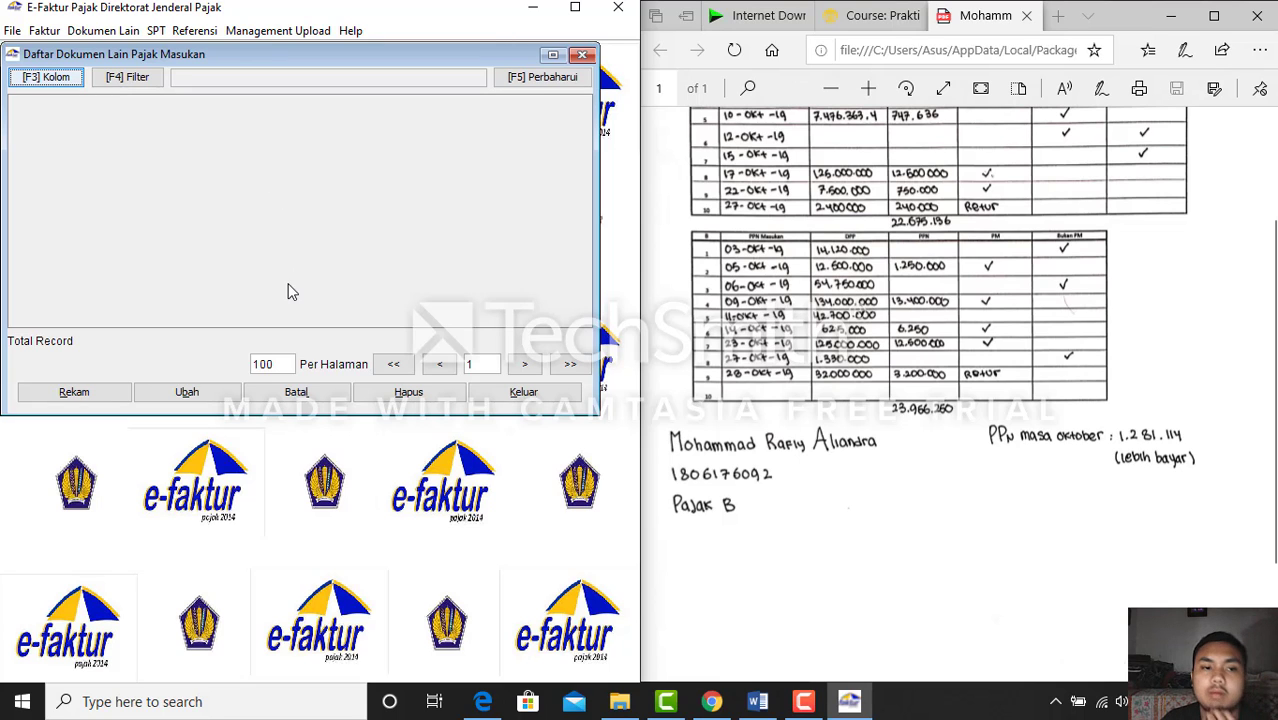
left_click(90, 393)
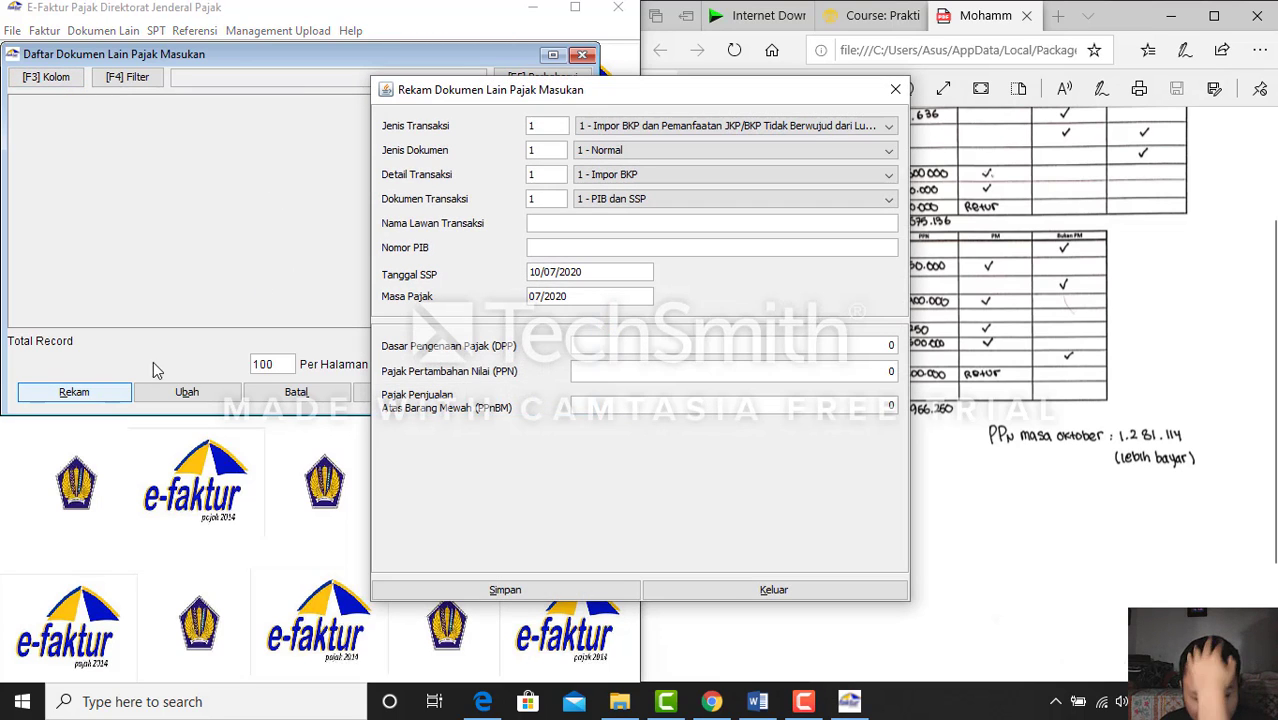
left_click_drag(577, 97, 273, 122)
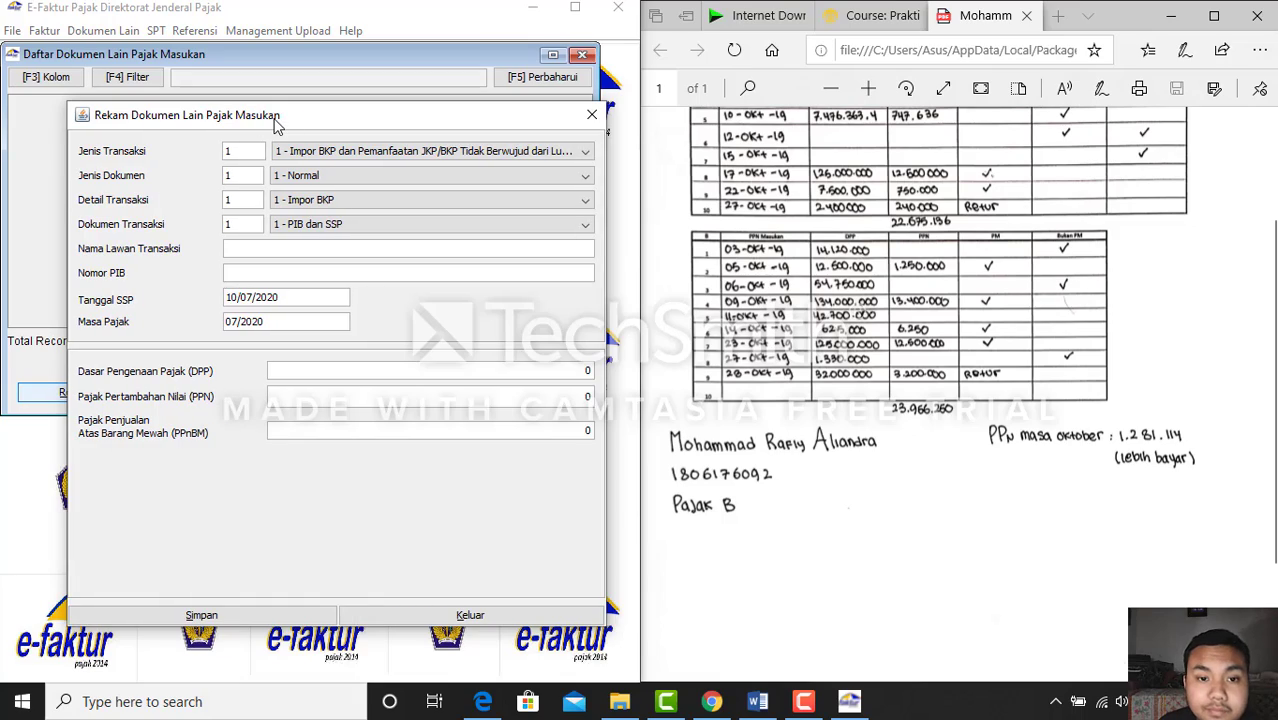
left_click(756, 702)
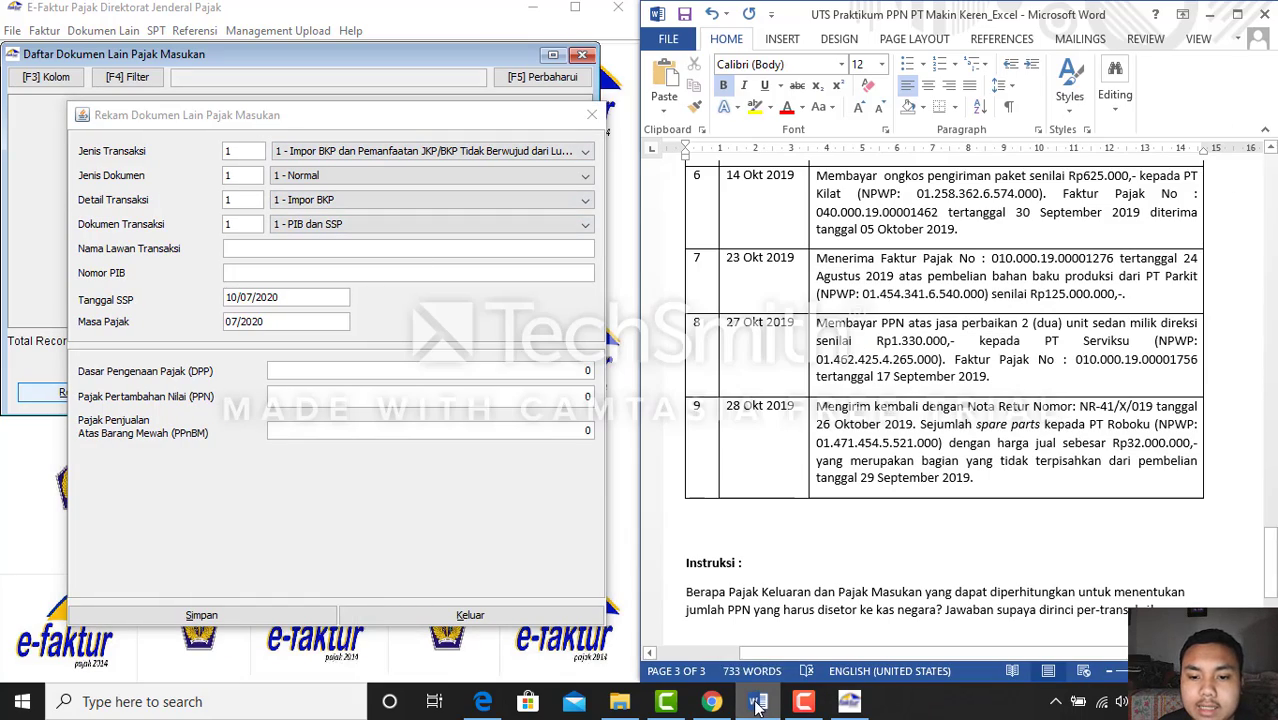
scroll(750, 393, "down", 1)
scroll(750, 393, "up", 4)
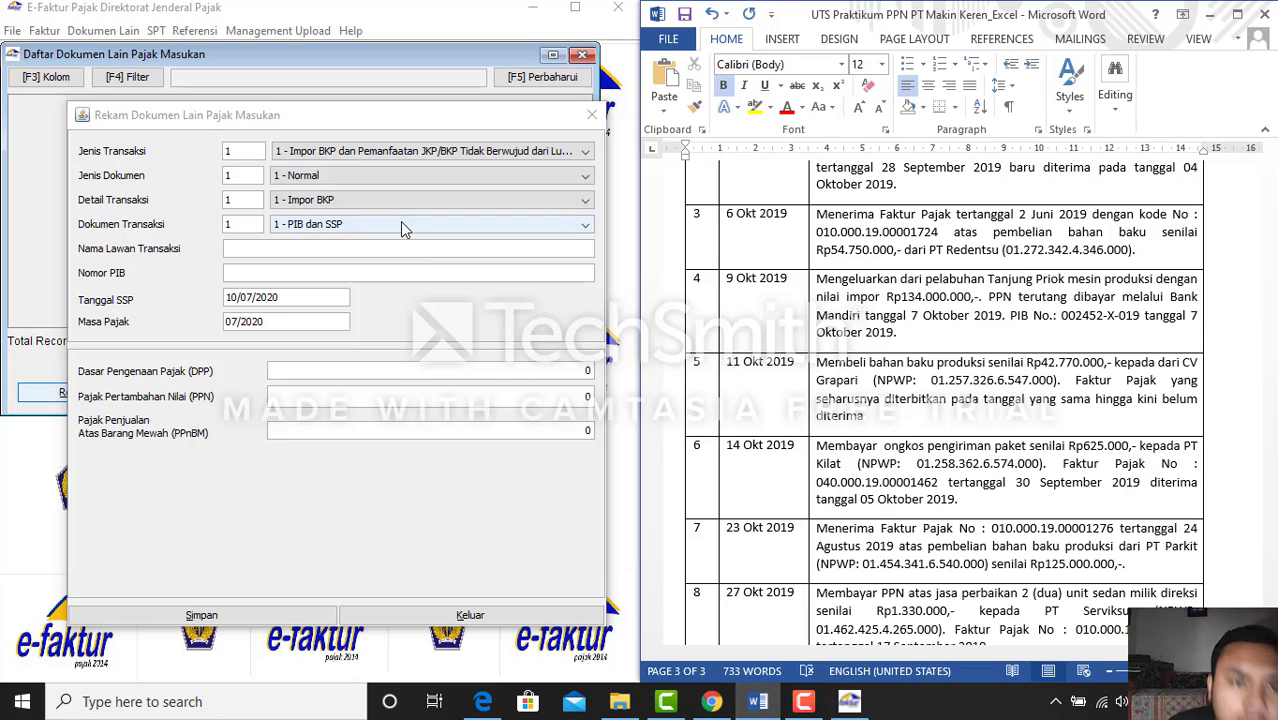
left_click(382, 255)
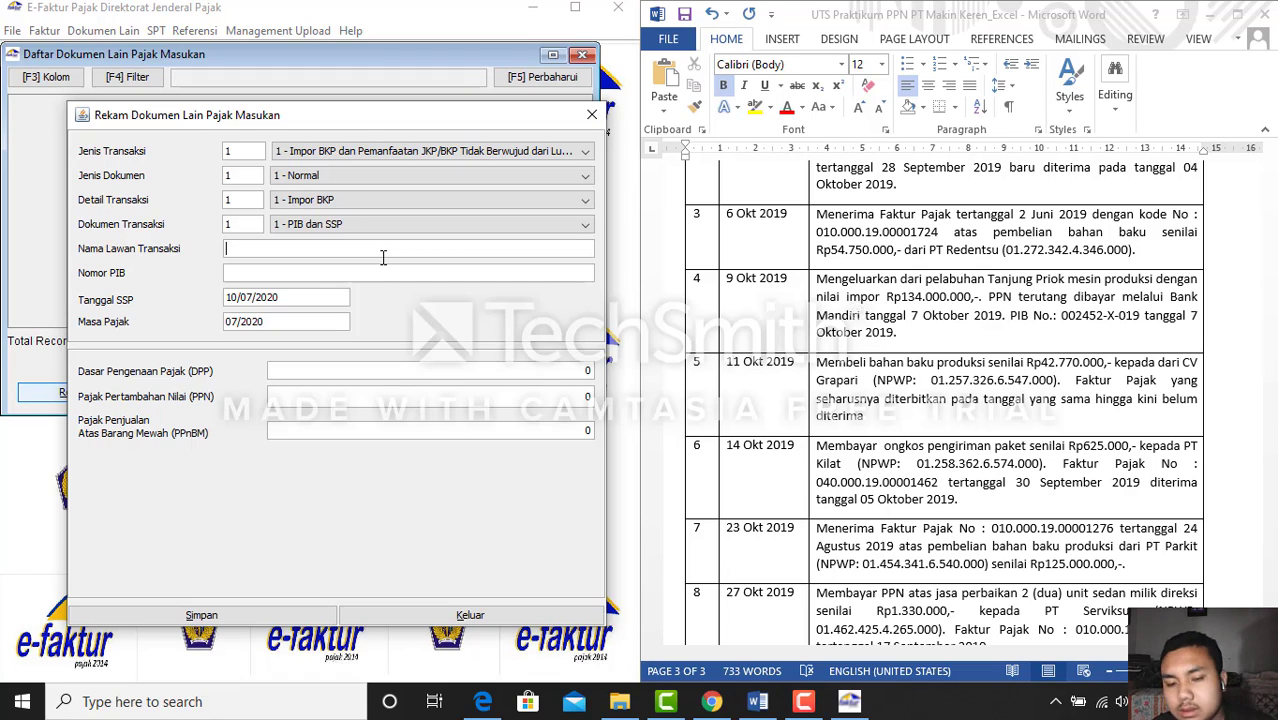
Enter counterparty 'dari luar negeri', PIB 002452-X-019 and SSP date 07/10/2019
type("dari la")
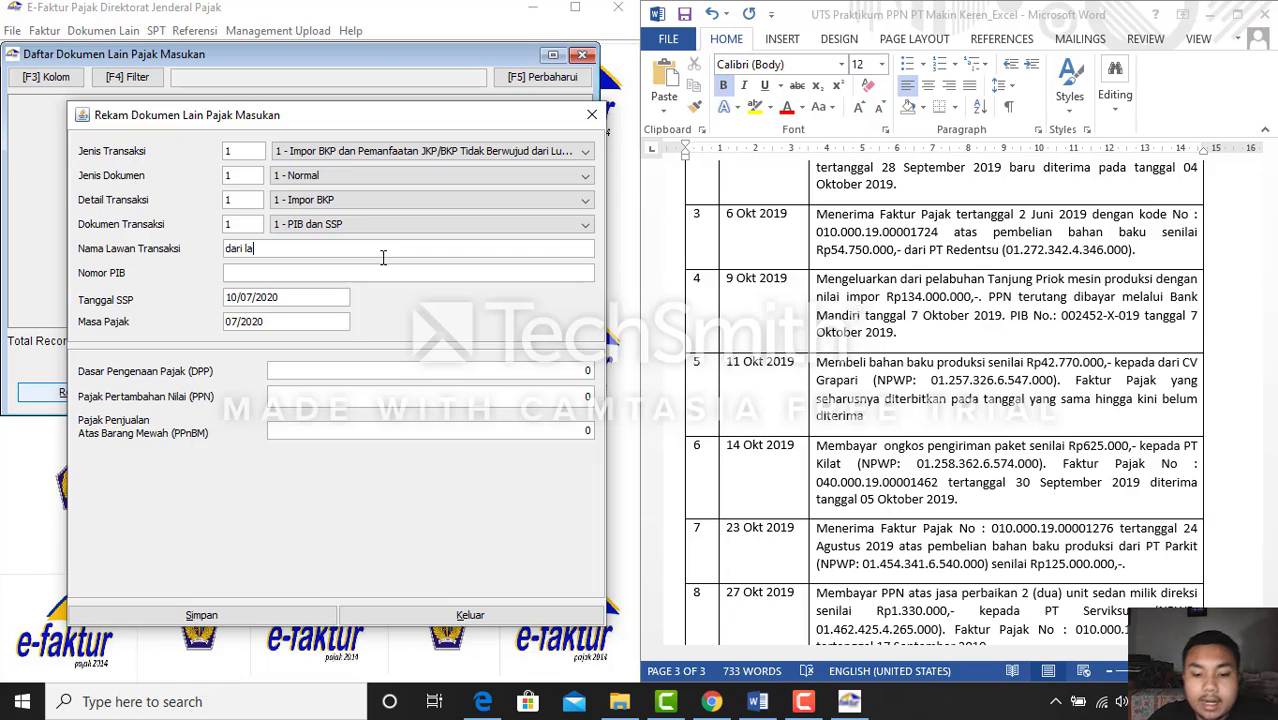
key("BackSpace")
type("uar negeri")
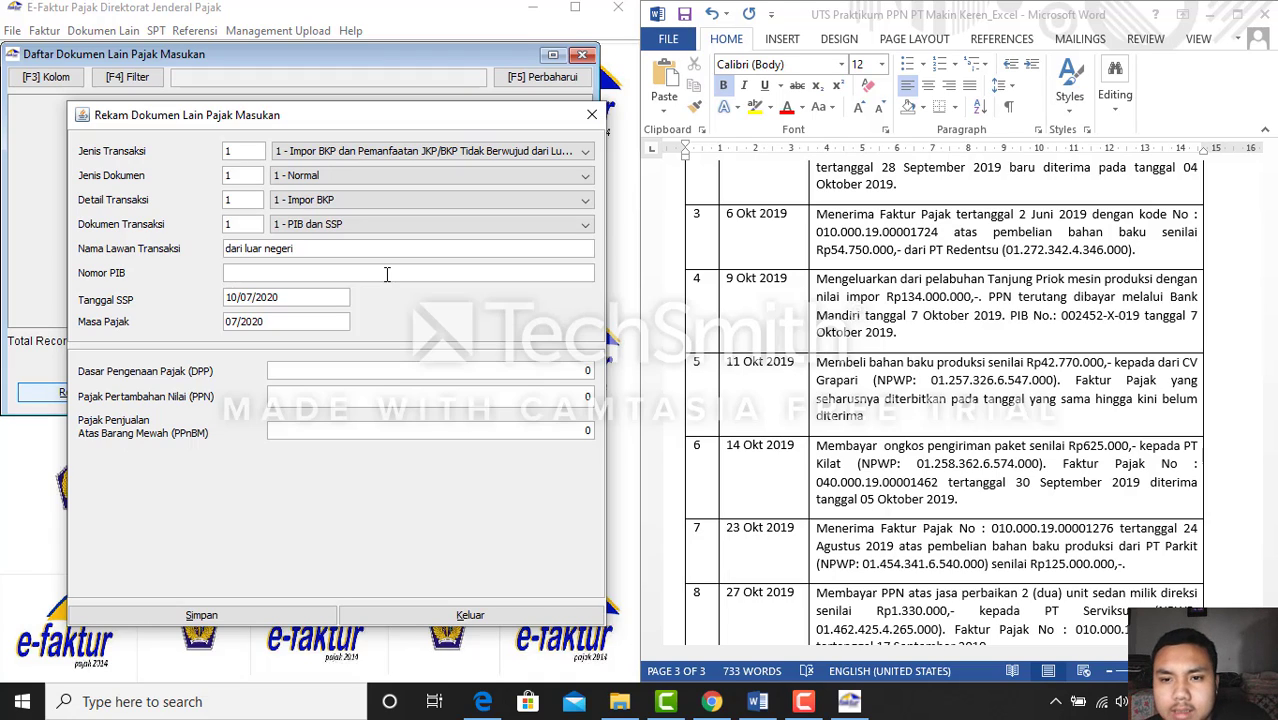
type("02452")
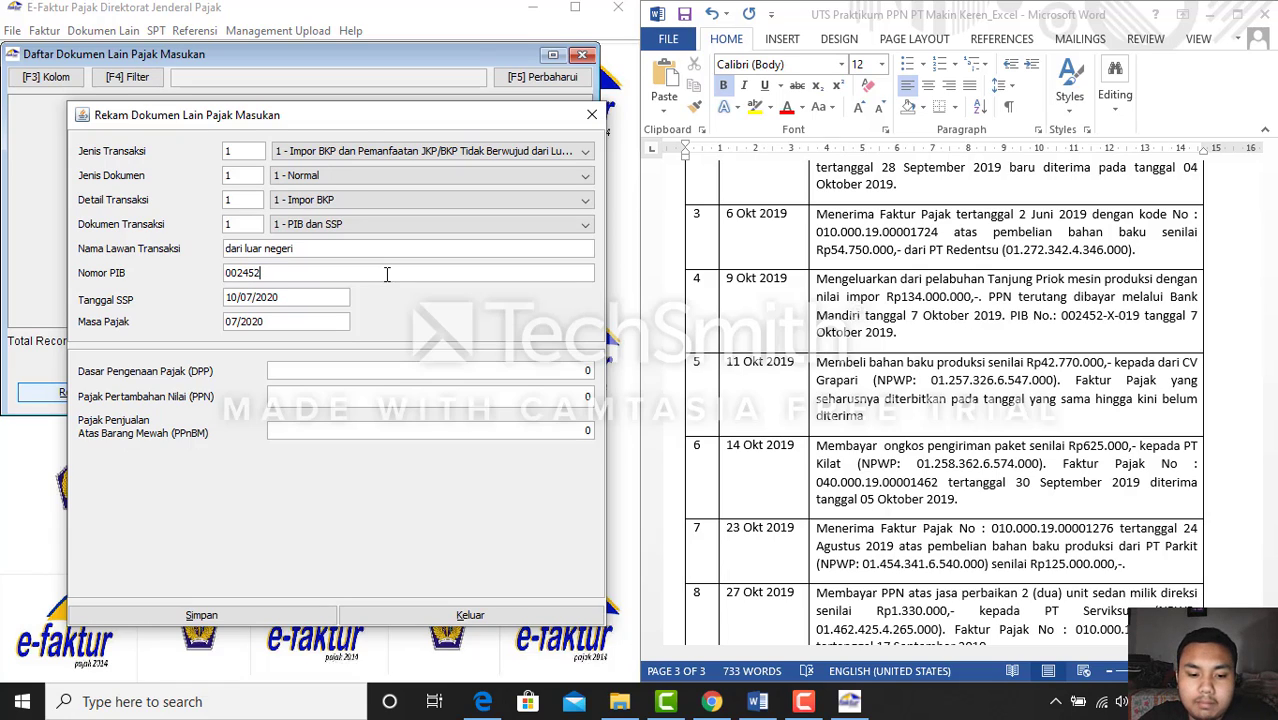
type("-")
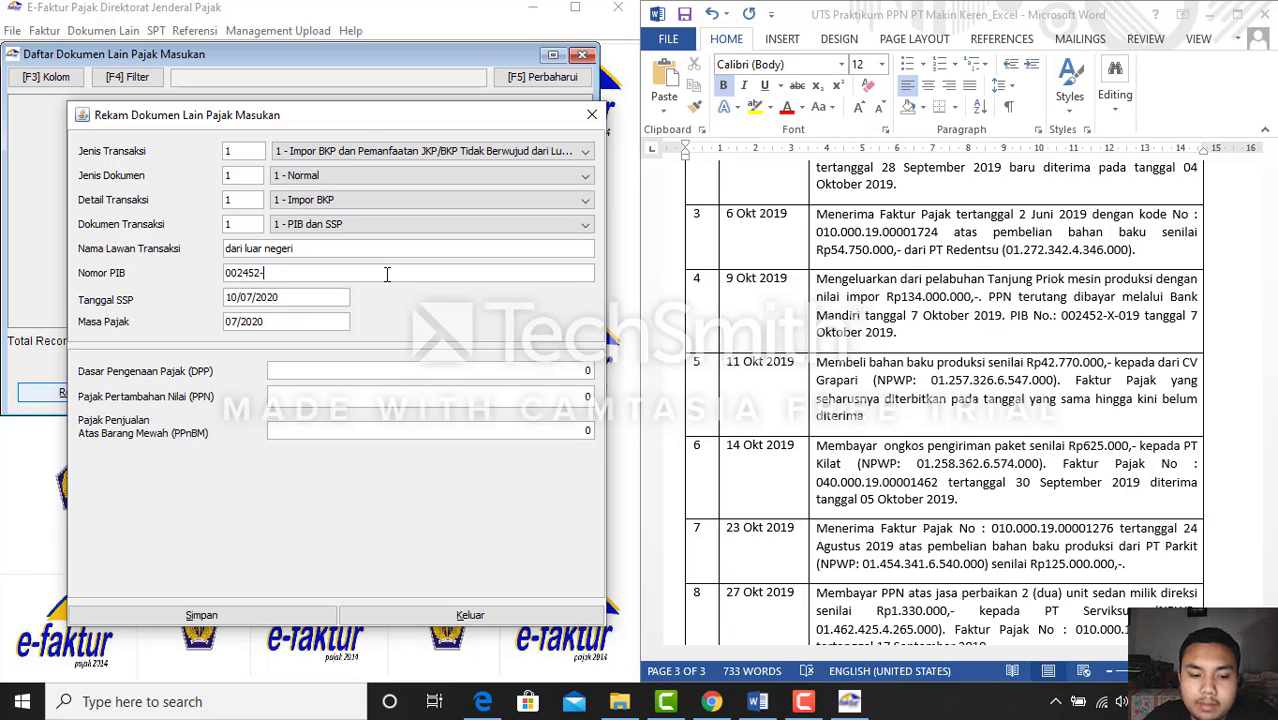
type("X-")
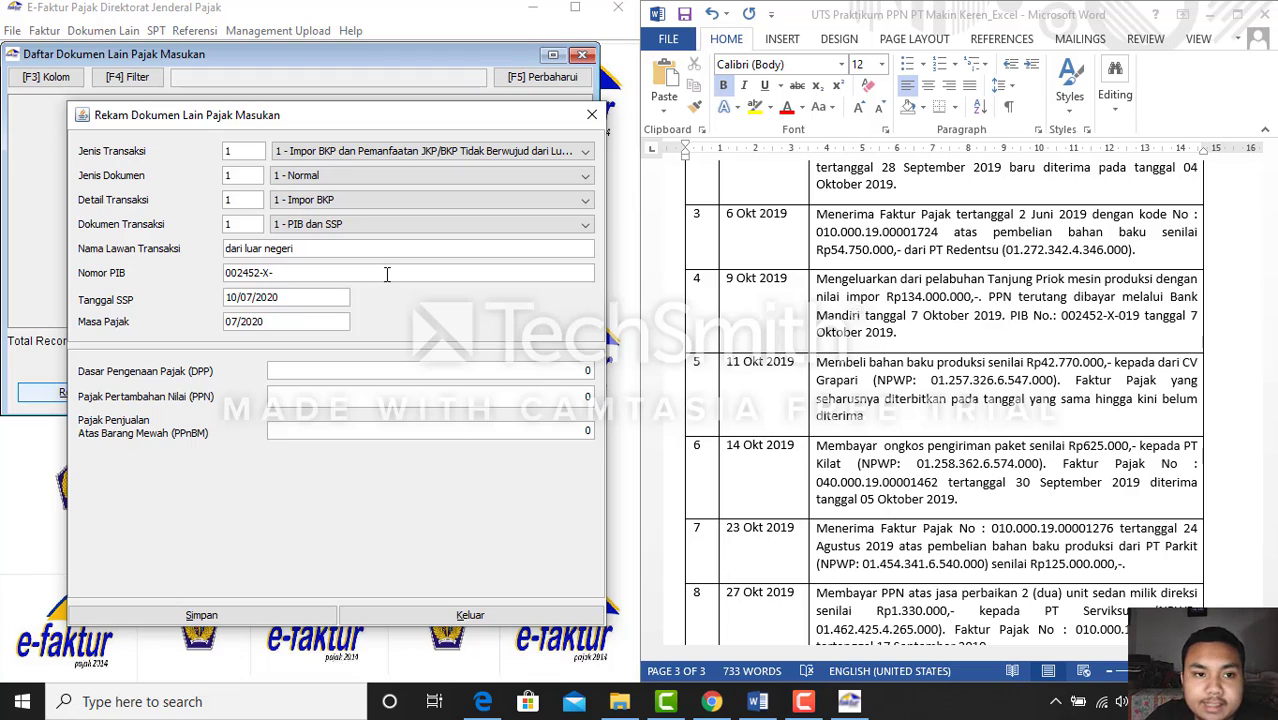
type("019")
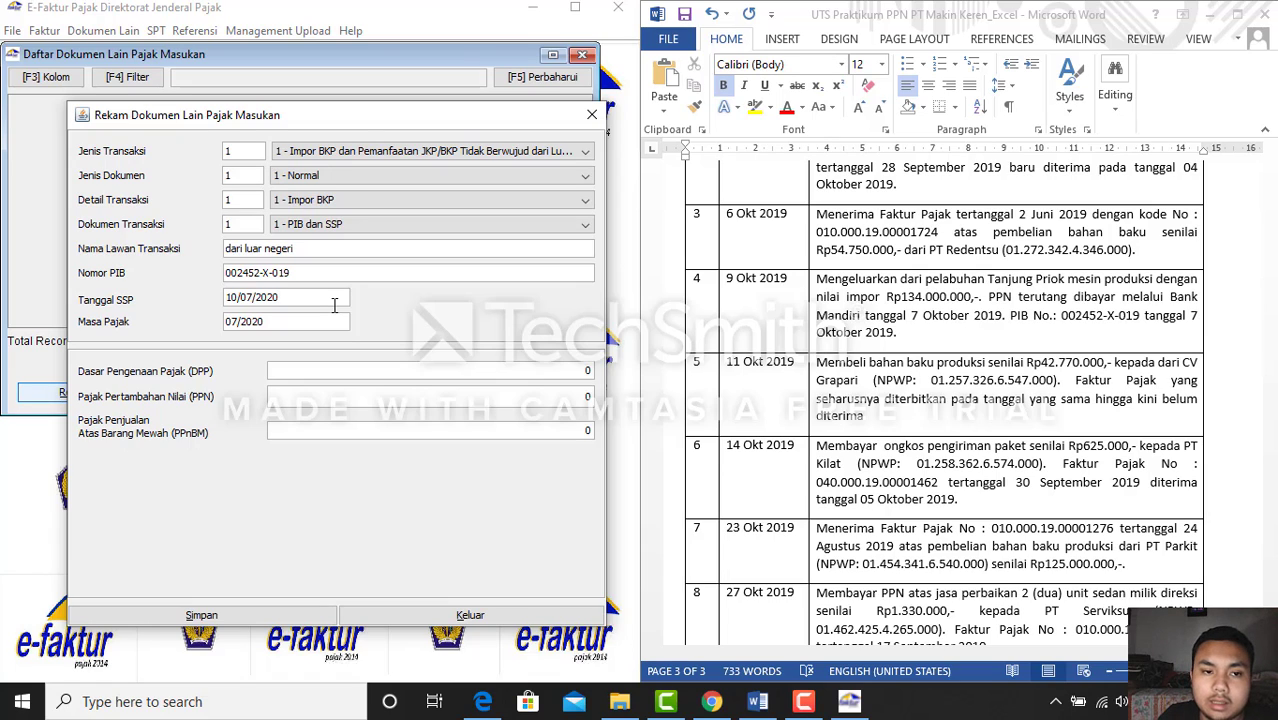
key("BackSpace")
key("BackSpace")
key("BackSpace")
key("BackSpace")
key("BackSpace")
key("BackSpace")
key("BackSpace")
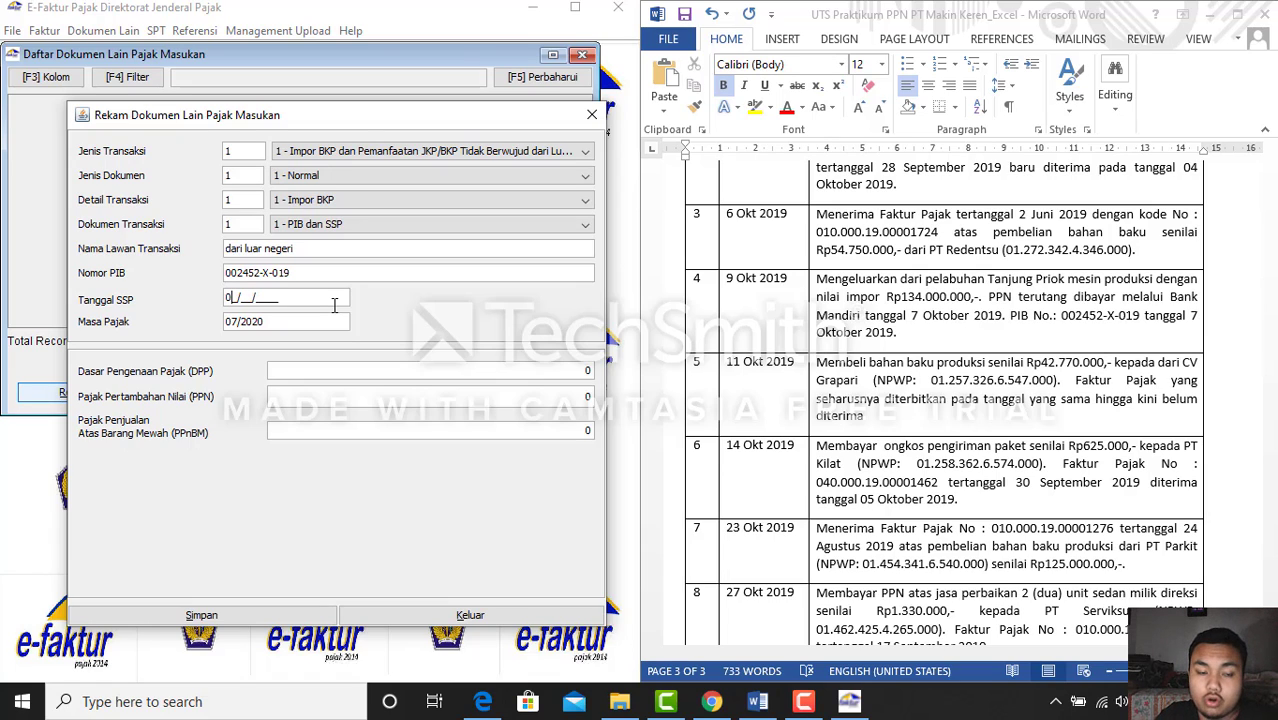
type("07/10/2010")
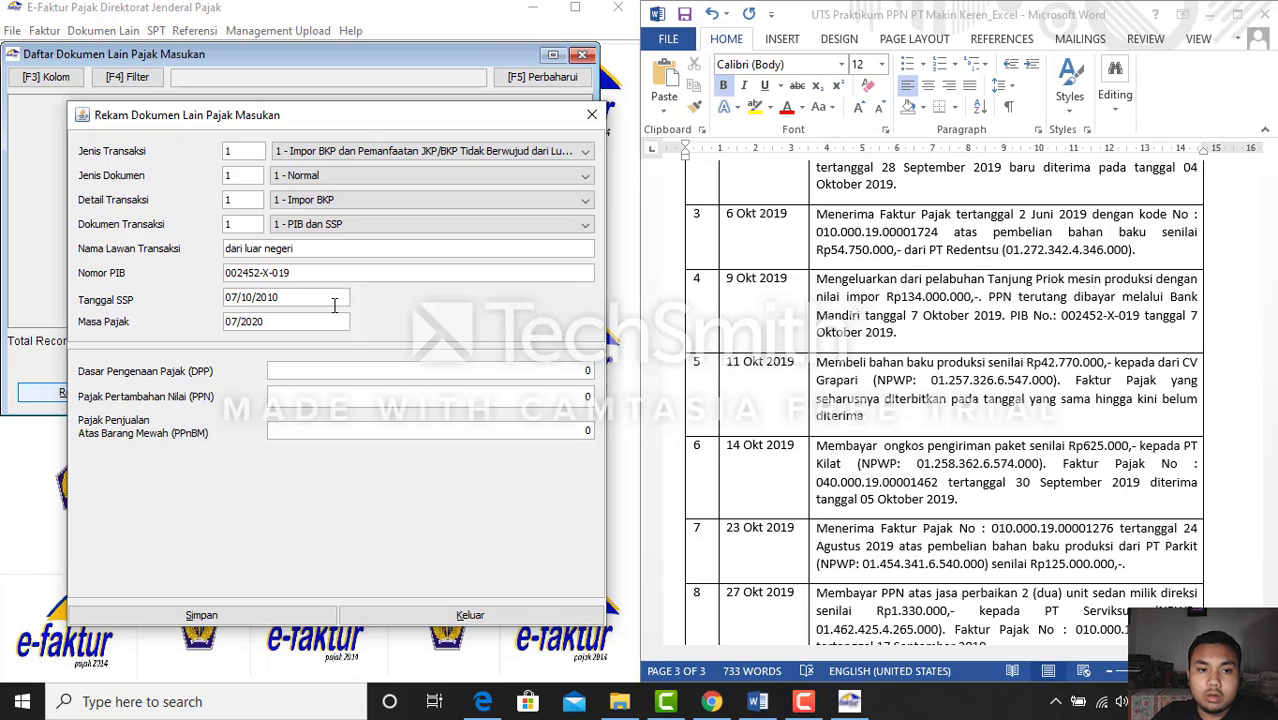
key("BackSpace")
type("9")
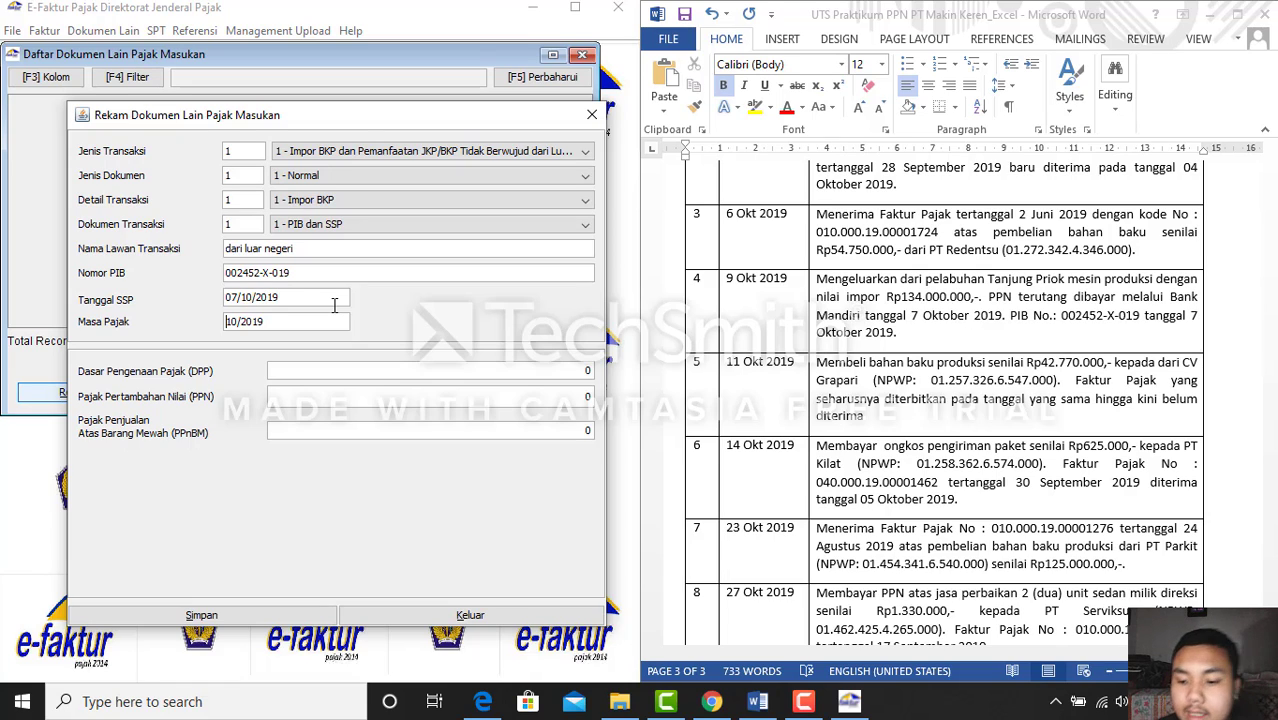
Save the import document with DPP 134.000.000 and PPN 13.400.000, declining another entry
left_click(588, 366)
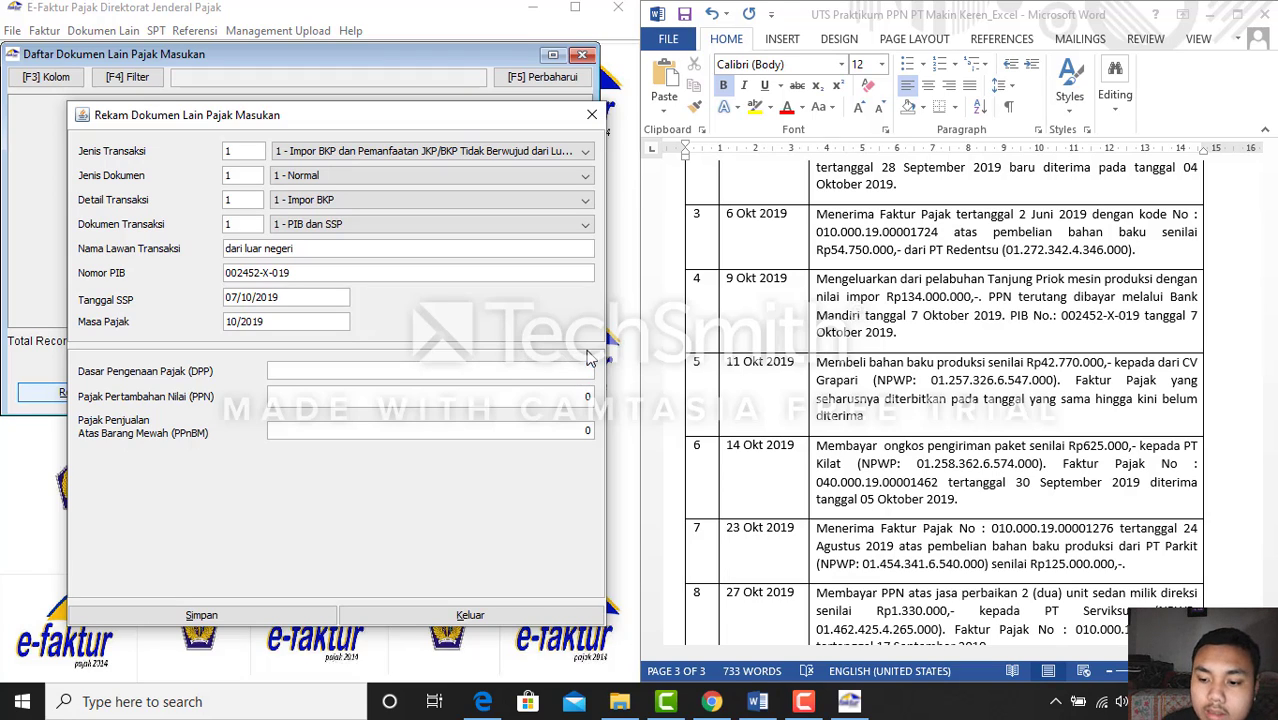
left_click(757, 701)
left_click(757, 701)
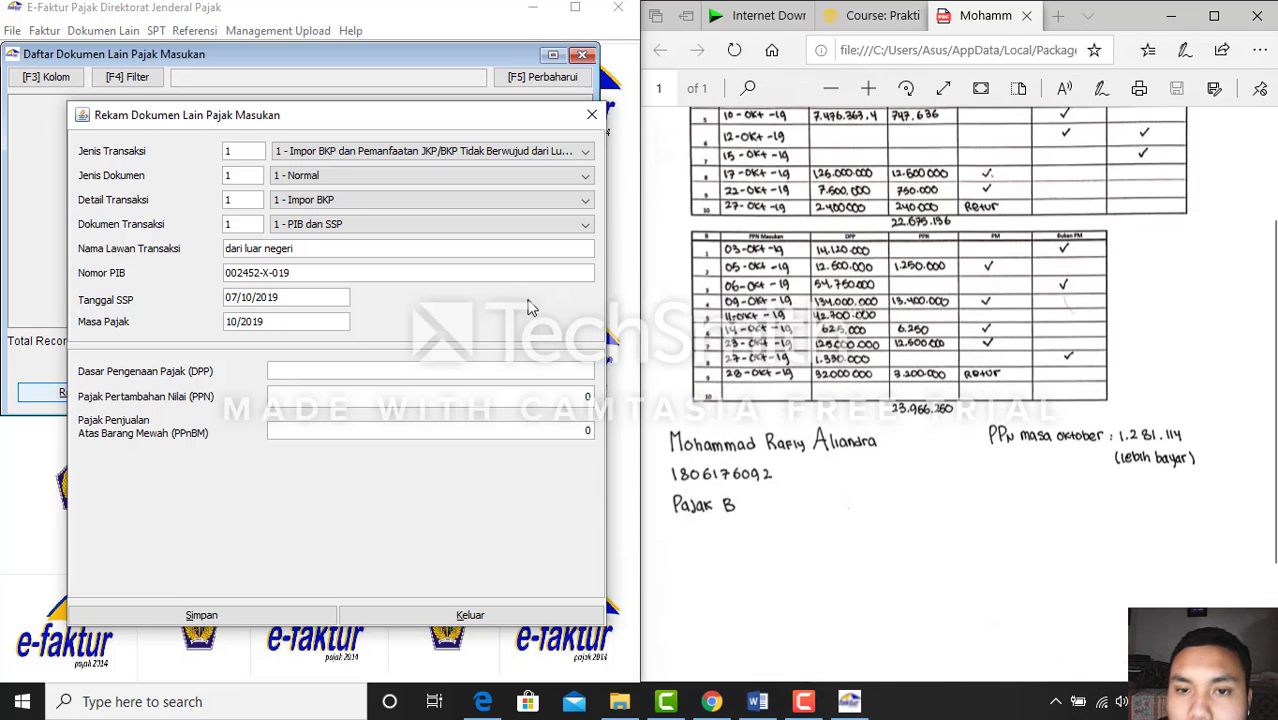
left_click(505, 375)
type("1")
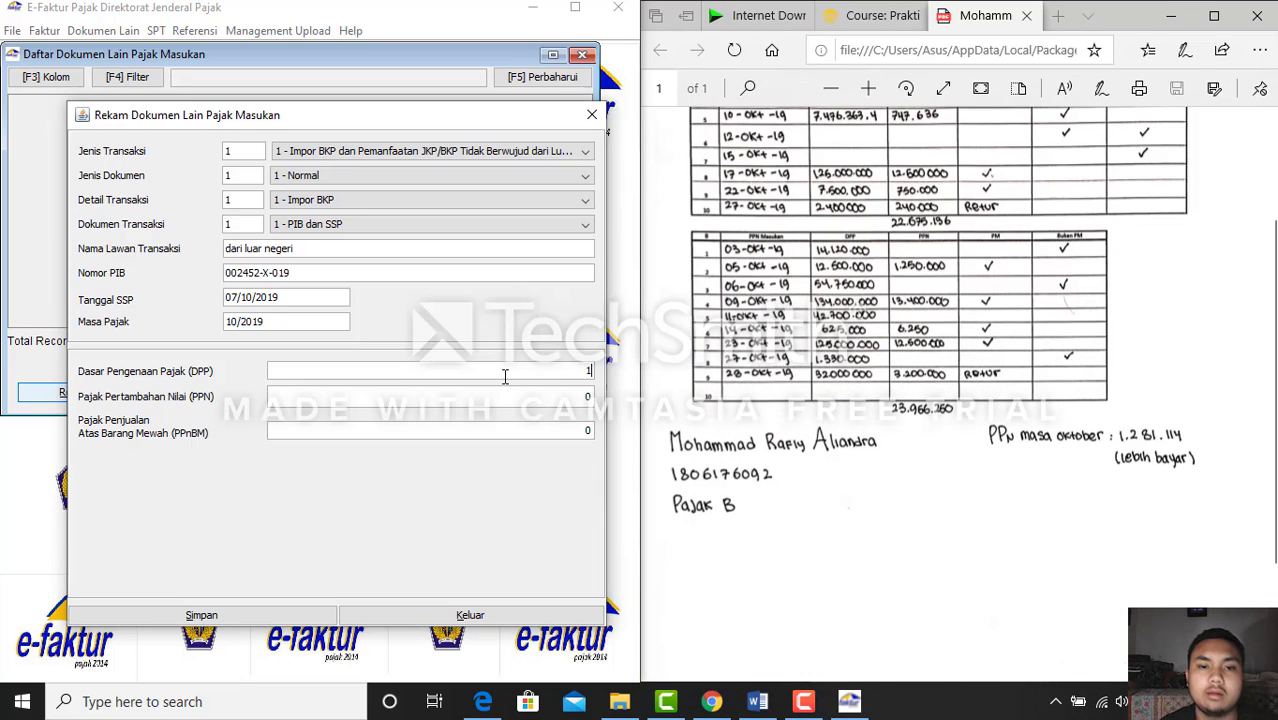
type("34000000")
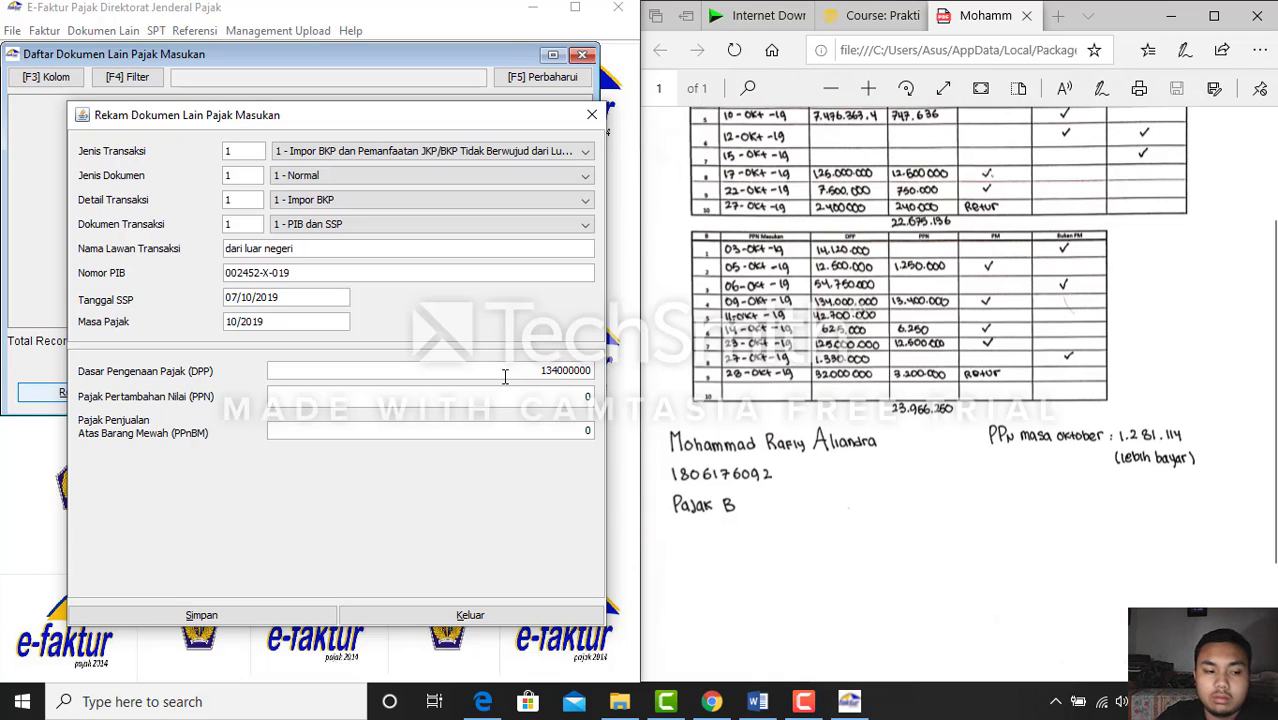
key("Tab")
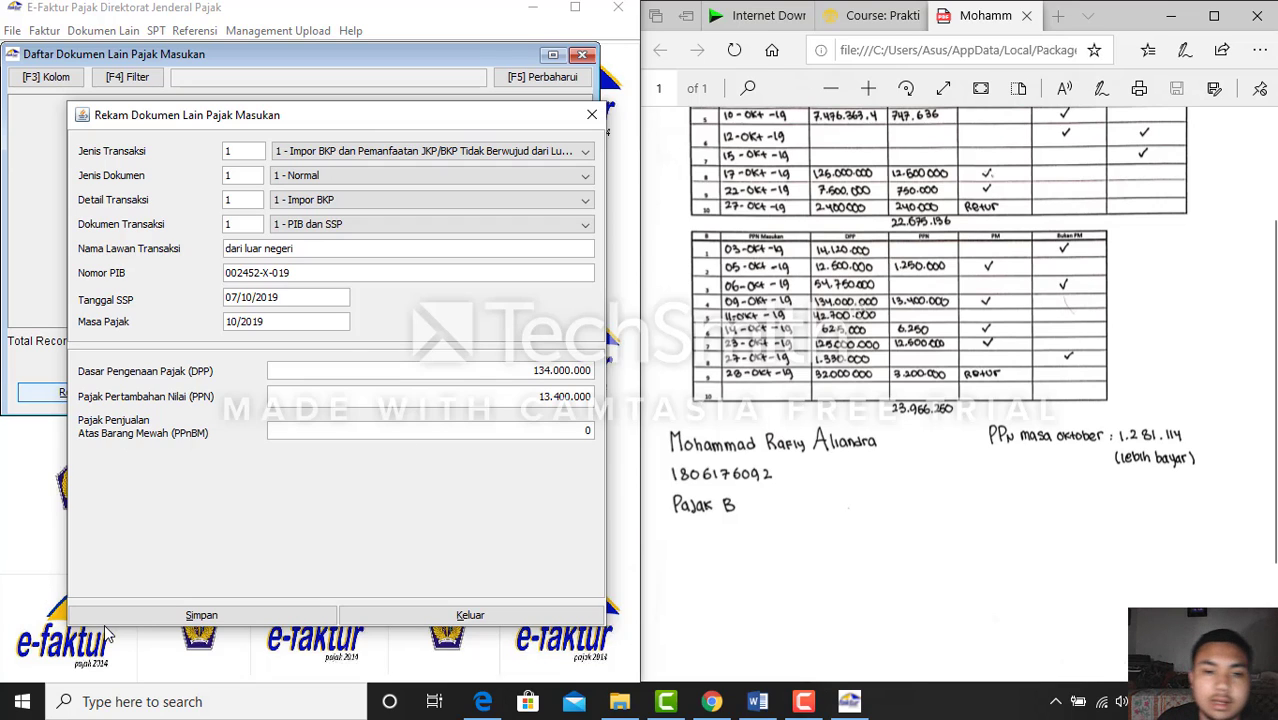
left_click(168, 617)
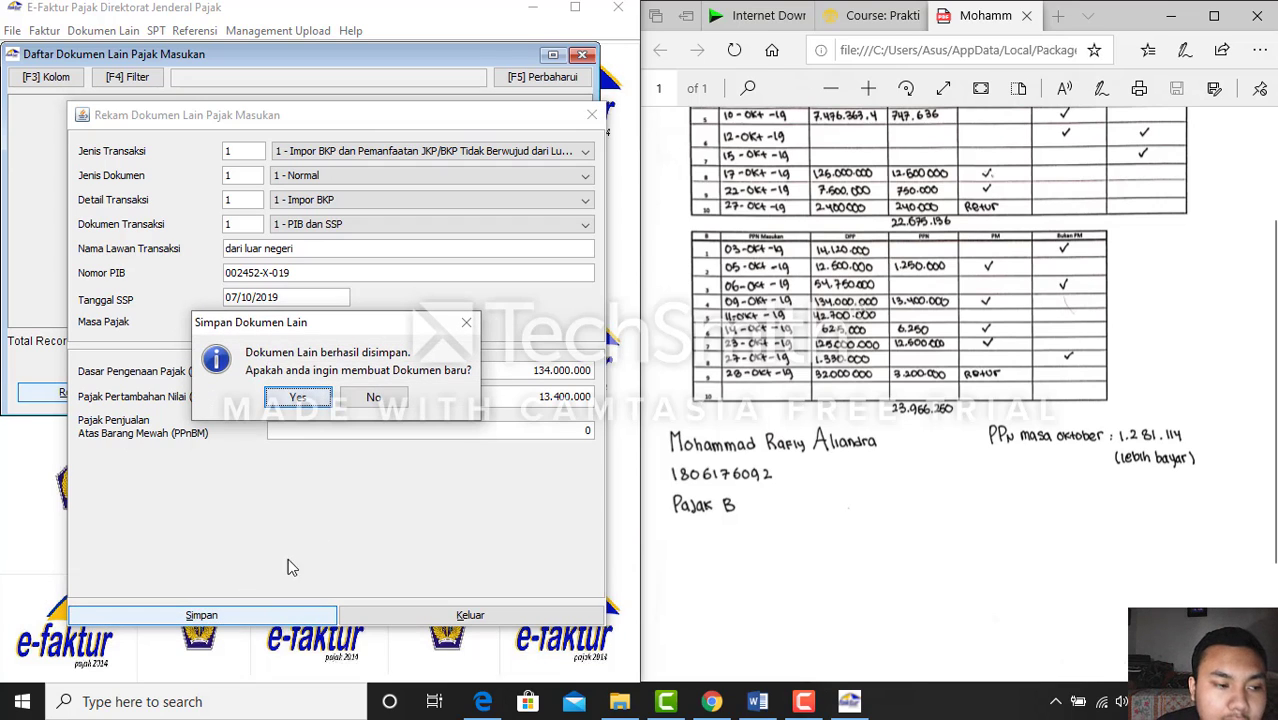
left_click(373, 397)
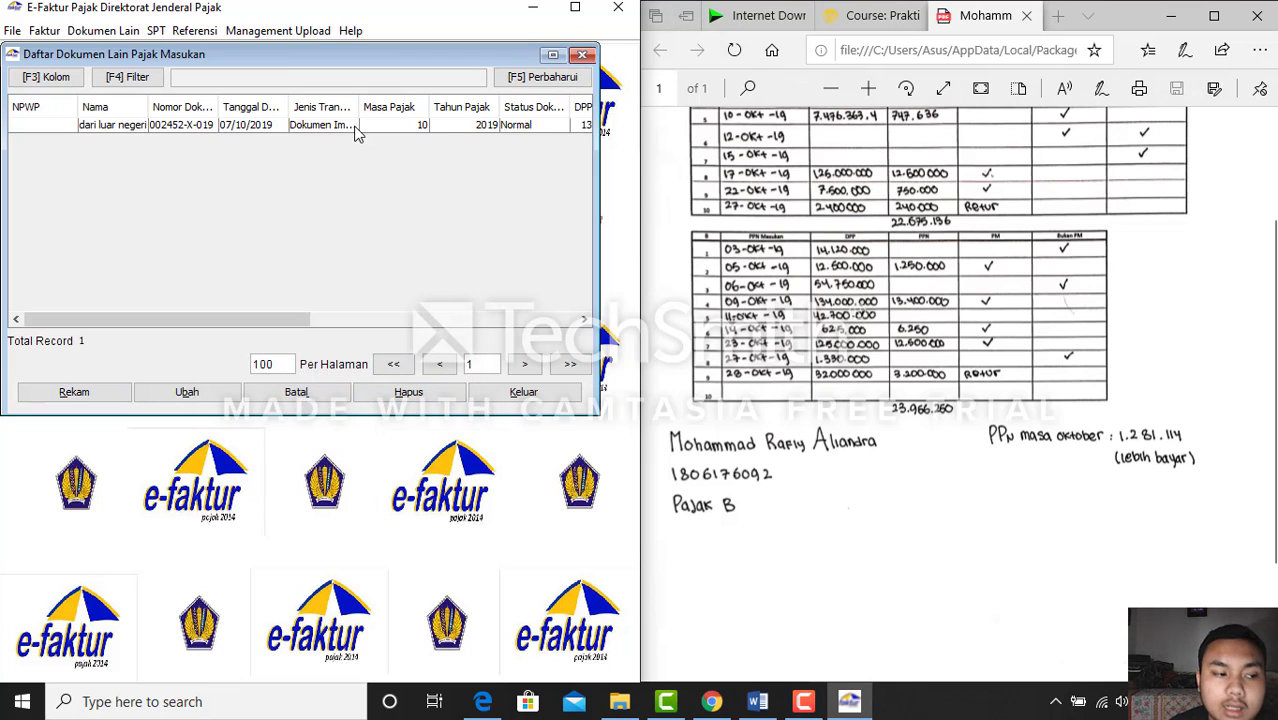
left_click(583, 57)
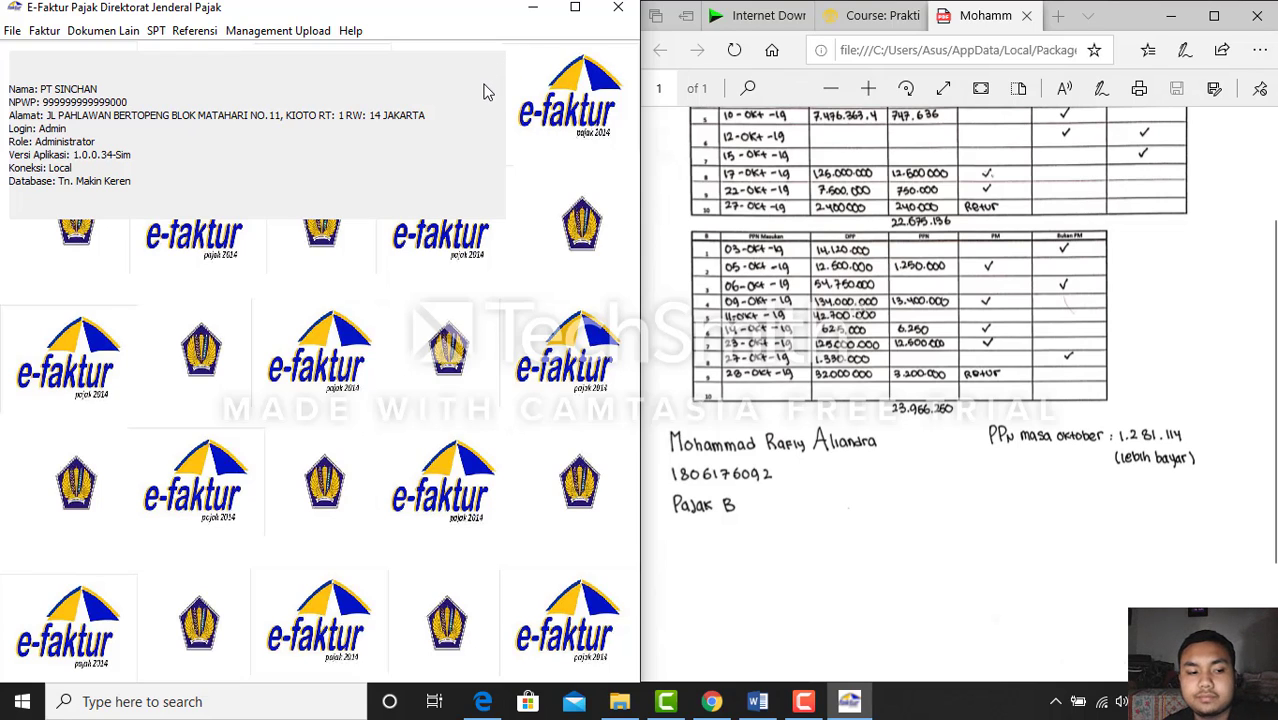
left_click(57, 36)
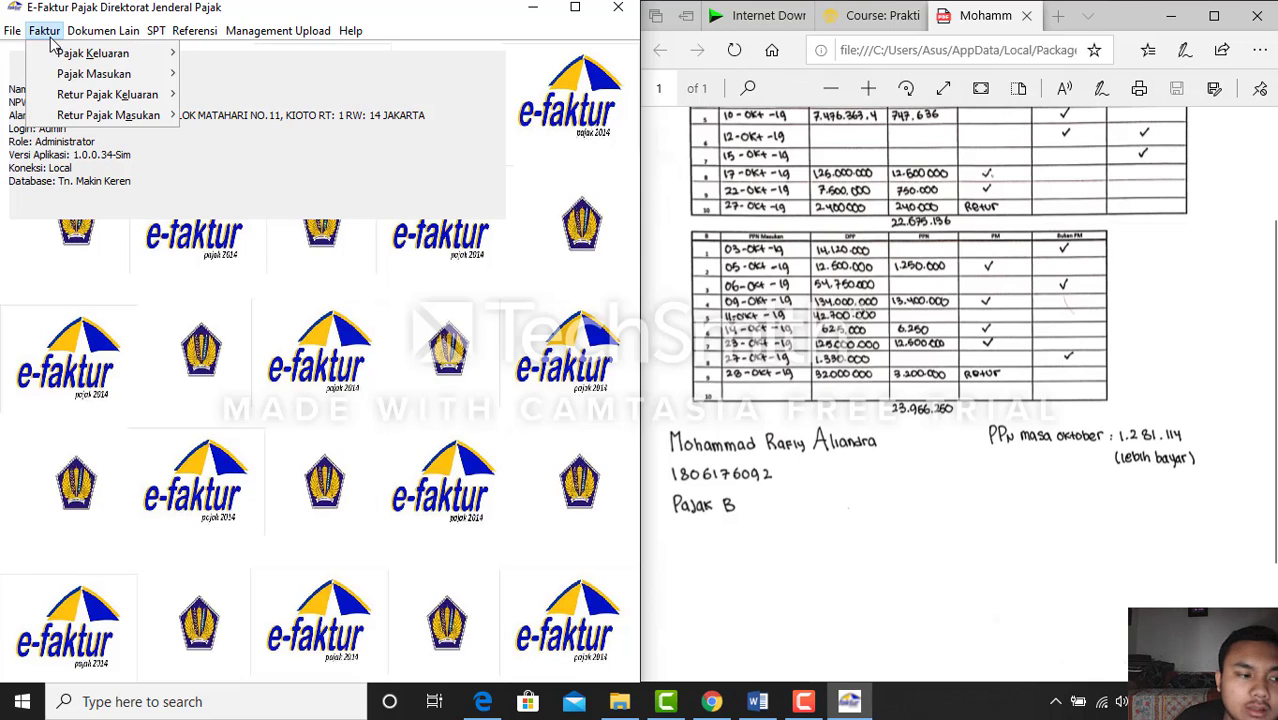
mouse_move(70, 62)
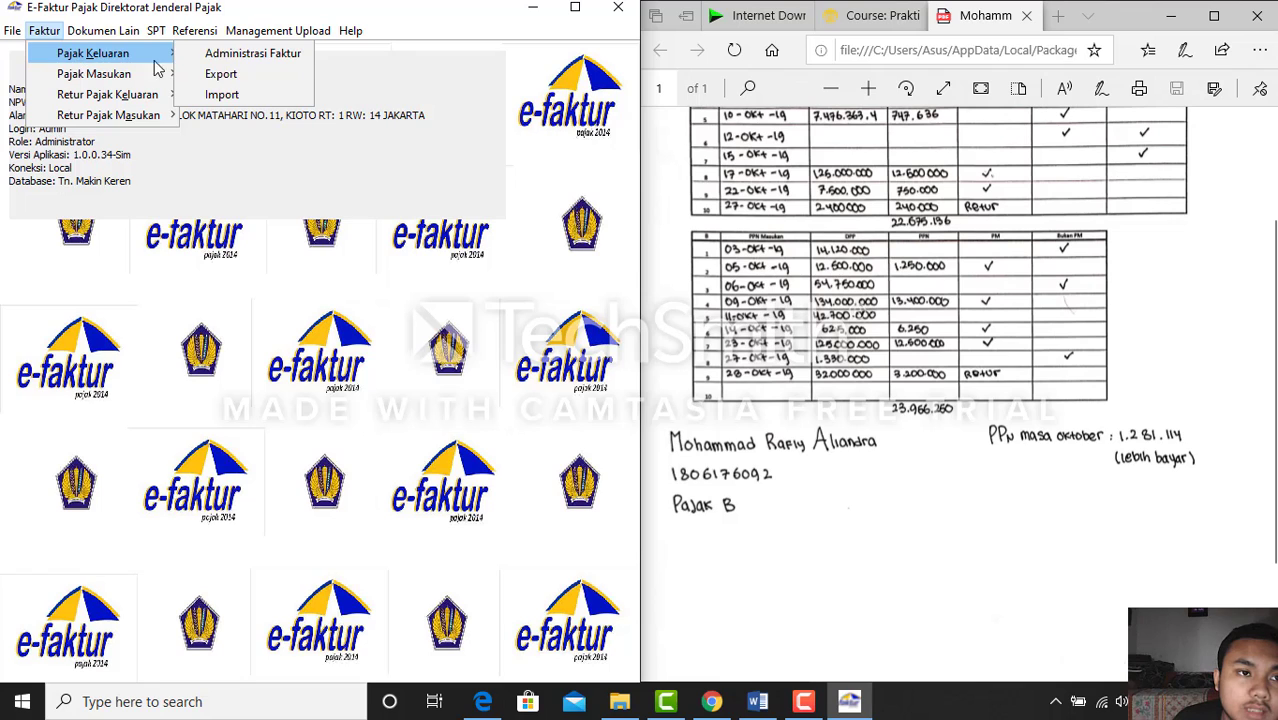
left_click(206, 56)
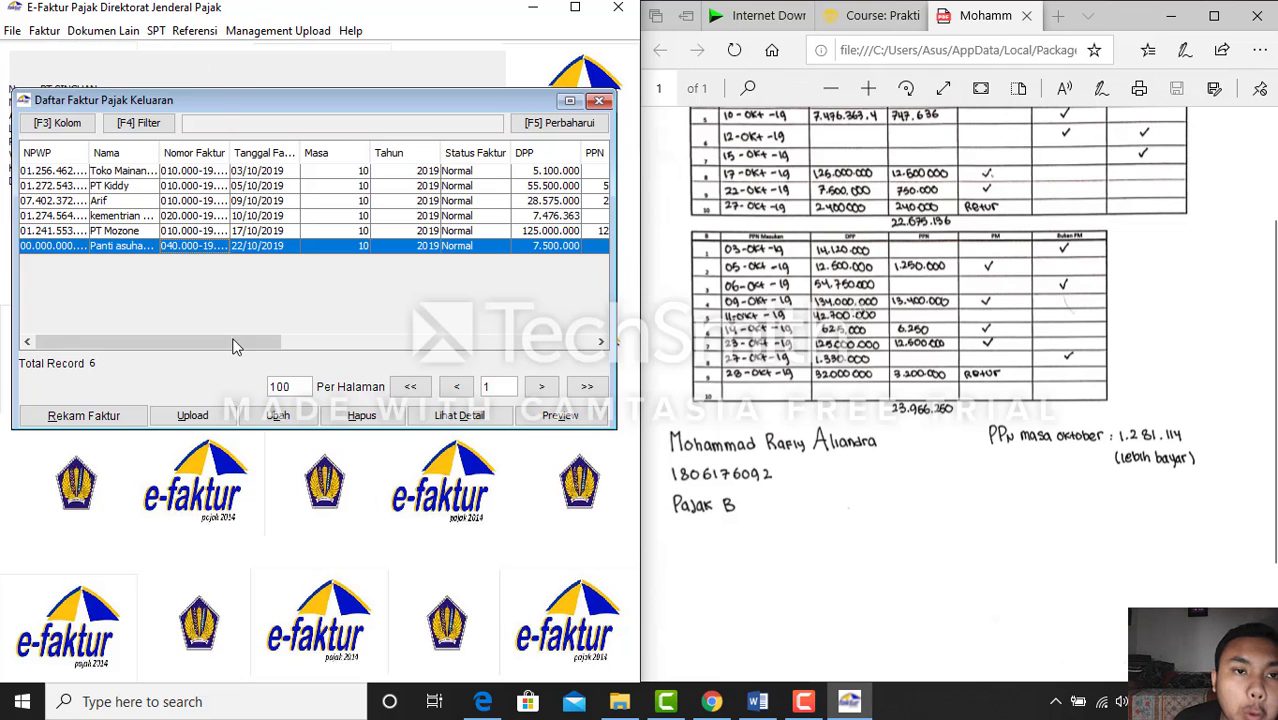
left_click_drag(228, 342, 193, 328)
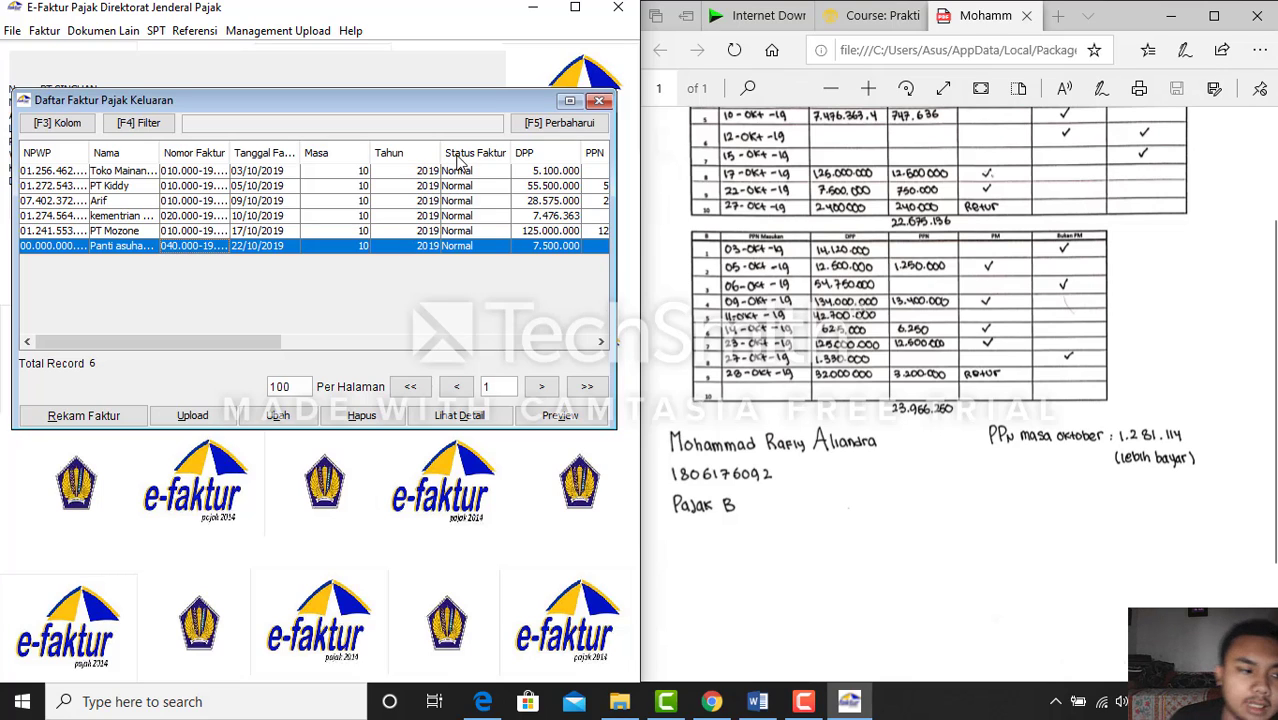
left_click(599, 101)
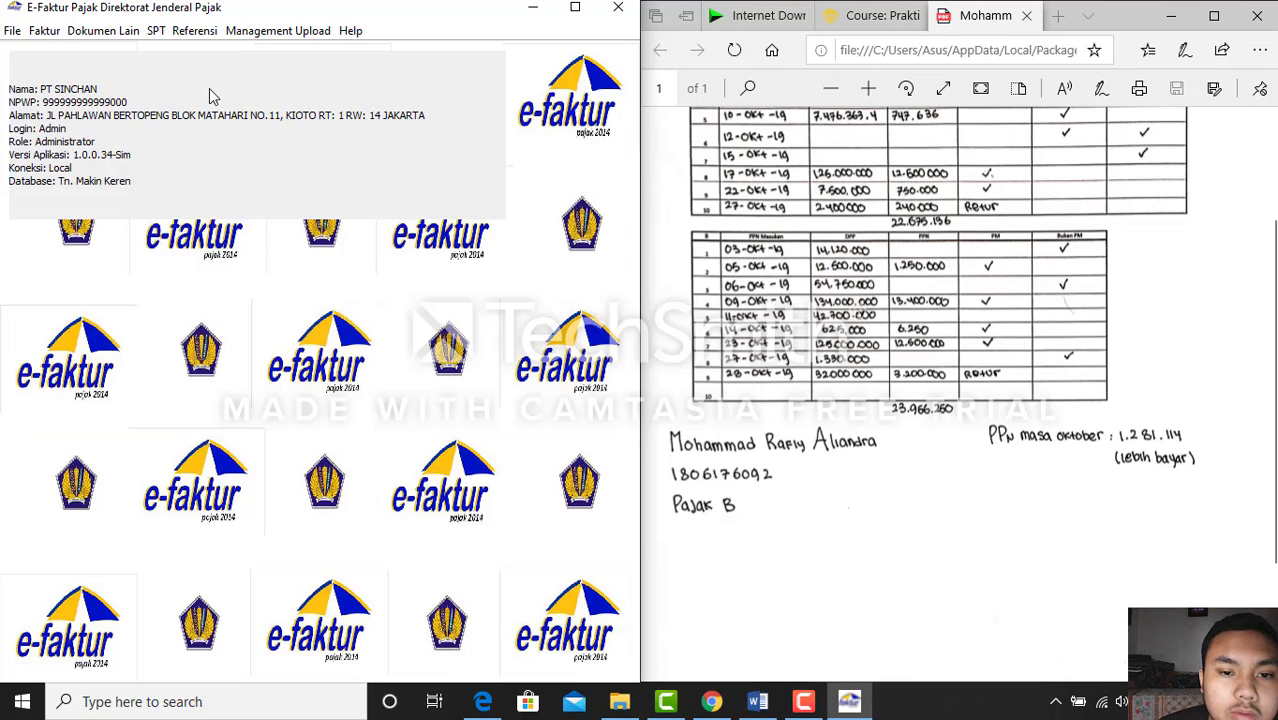
left_click(44, 31)
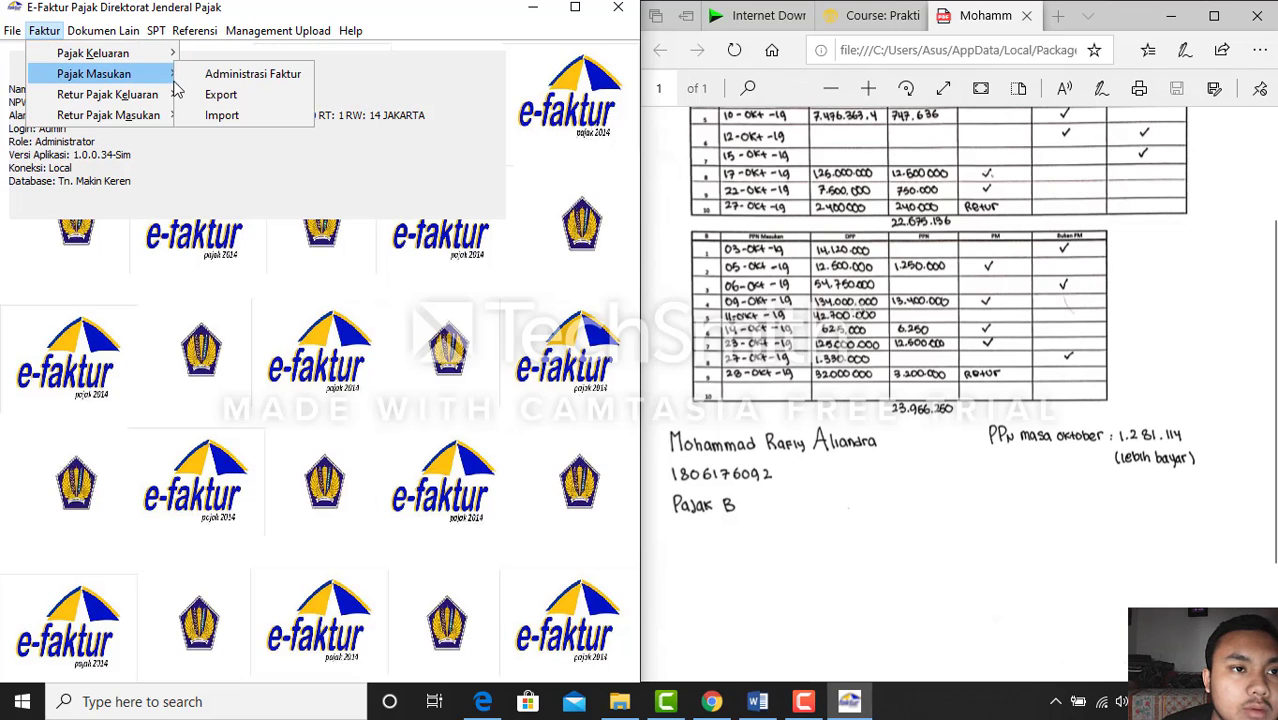
left_click(240, 70)
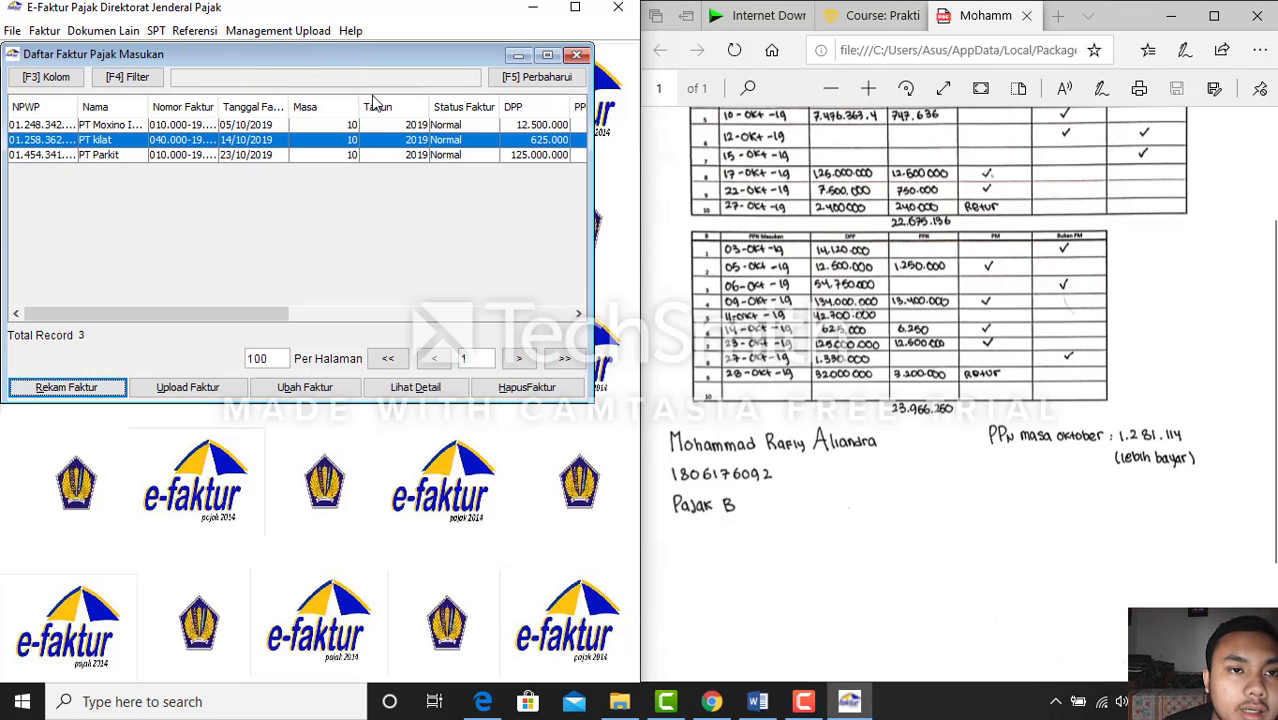
left_click(577, 54)
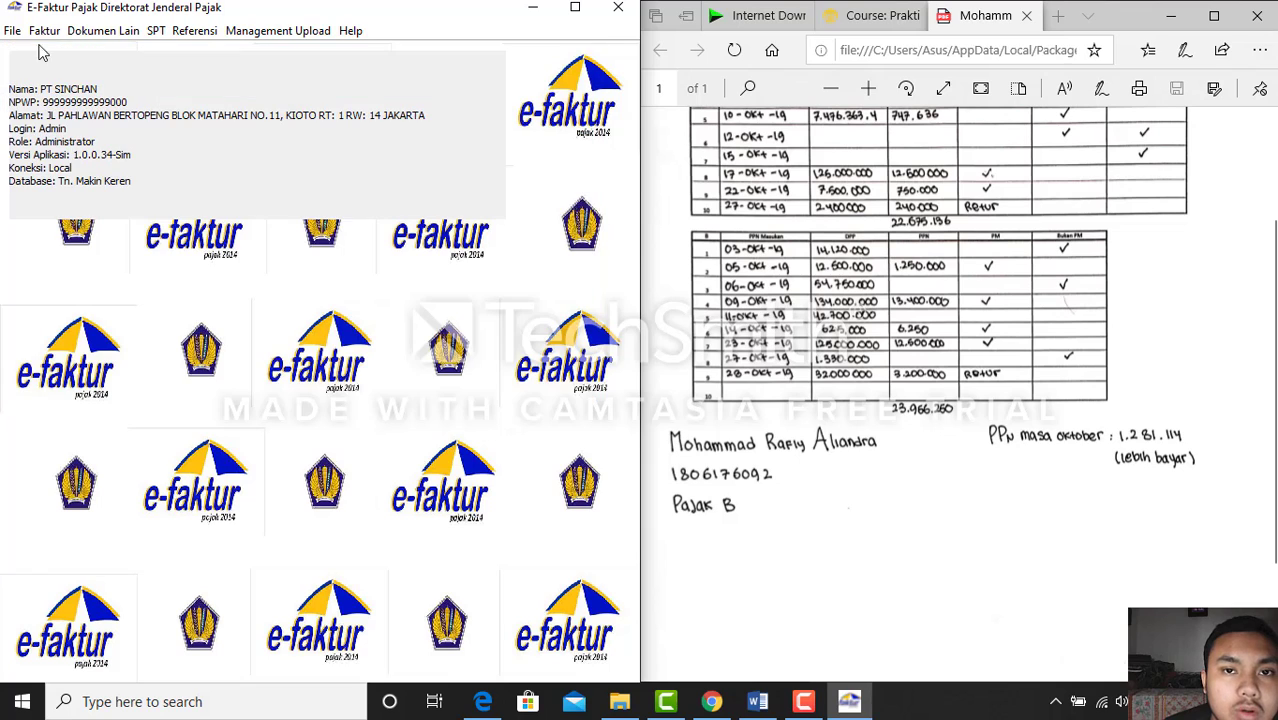
left_click(44, 31)
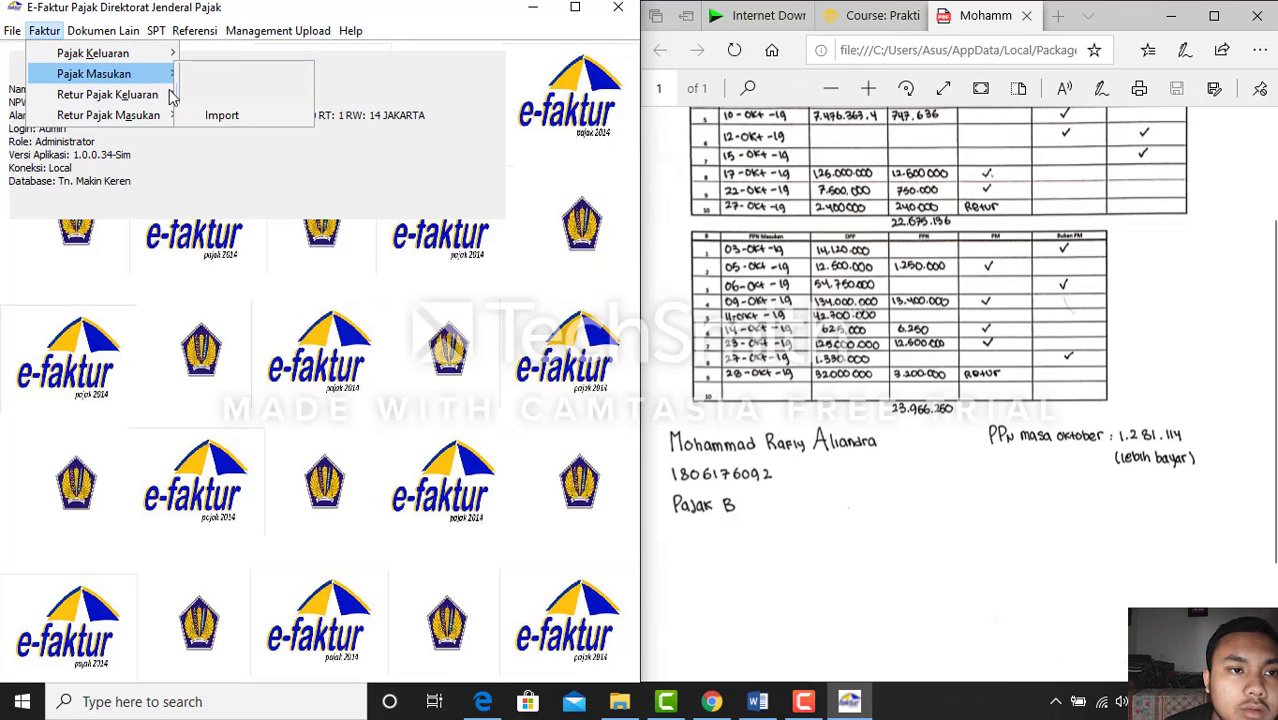
left_click(198, 94)
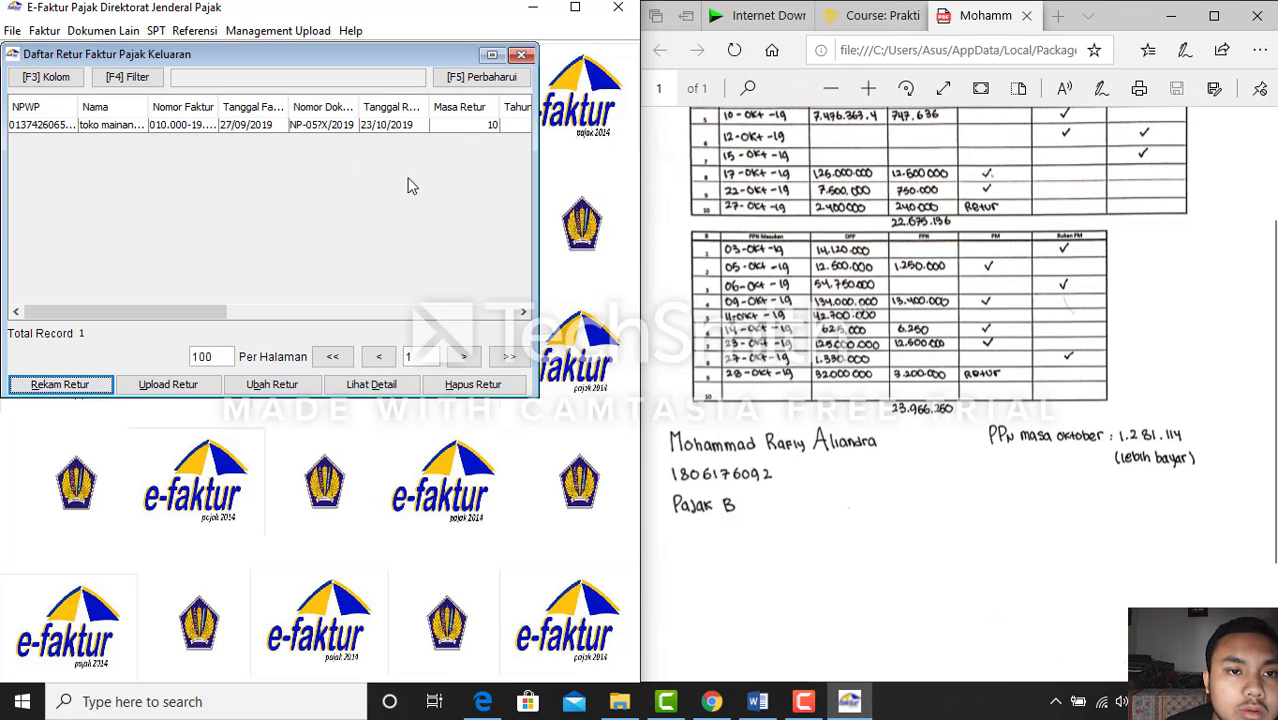
left_click_drag(205, 316, 289, 314)
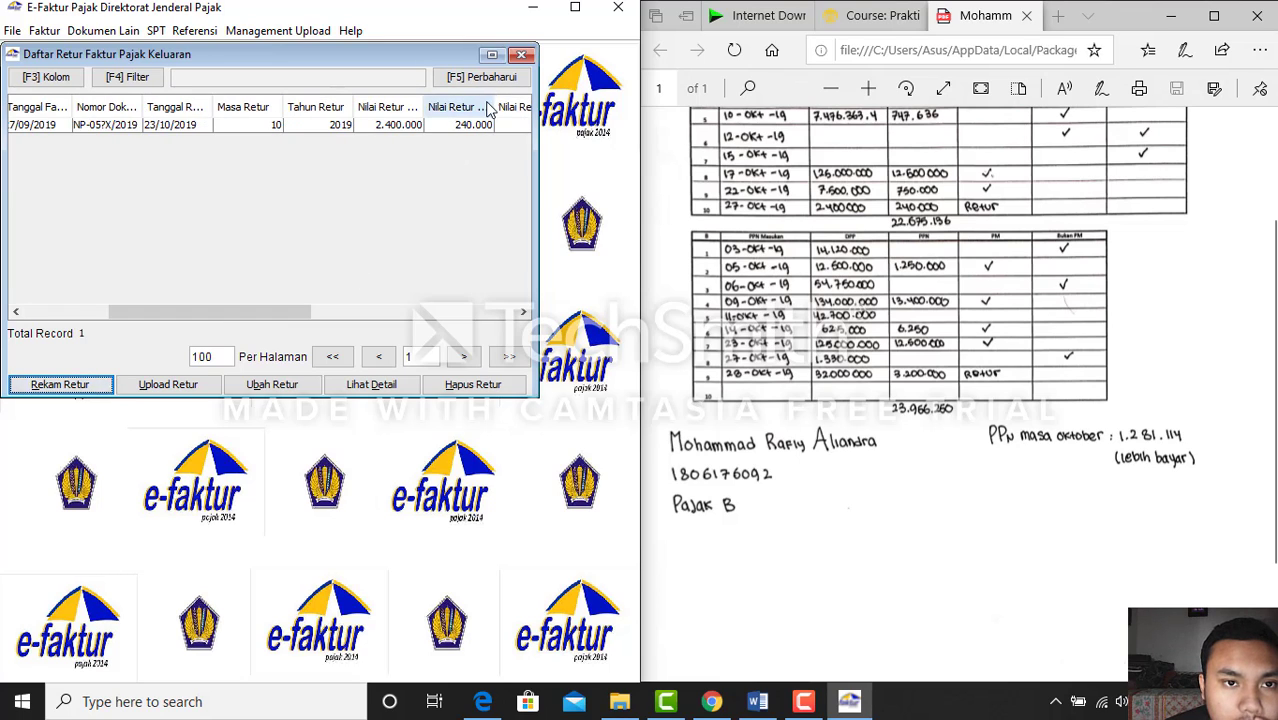
left_click(522, 55)
left_click(44, 30)
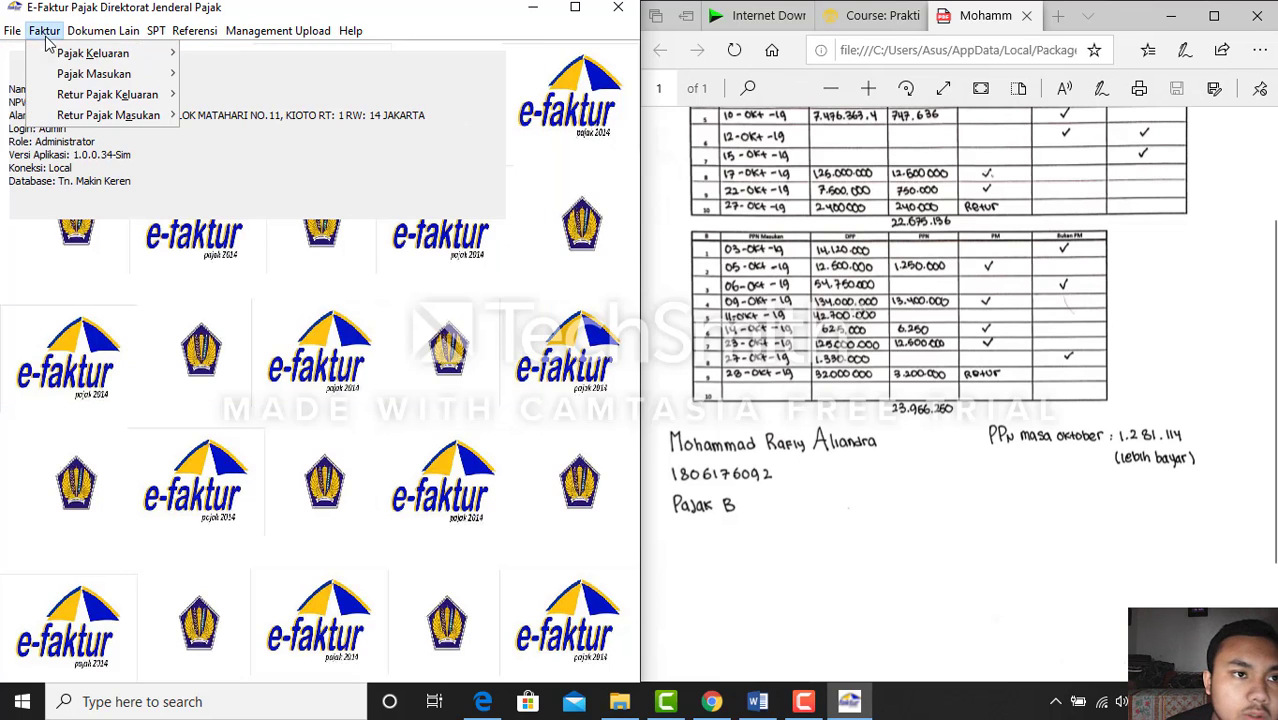
mouse_move(88, 117)
left_click(210, 115)
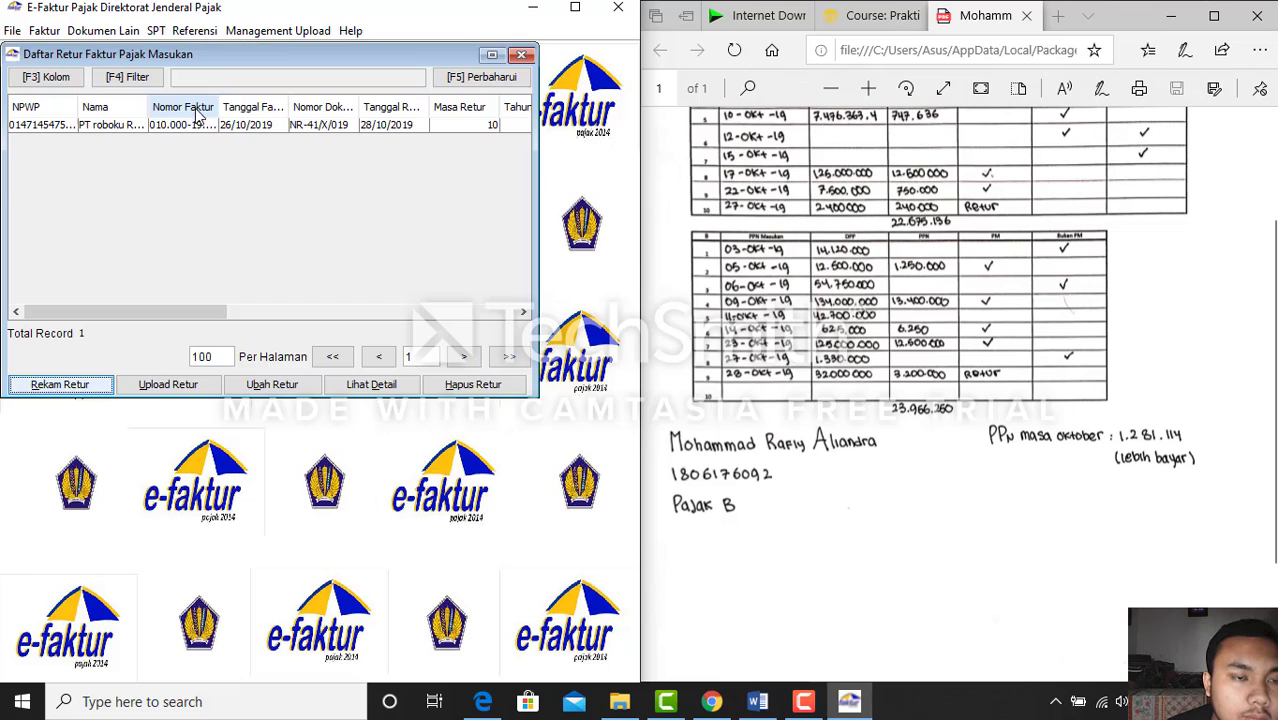
left_click_drag(211, 310, 270, 314)
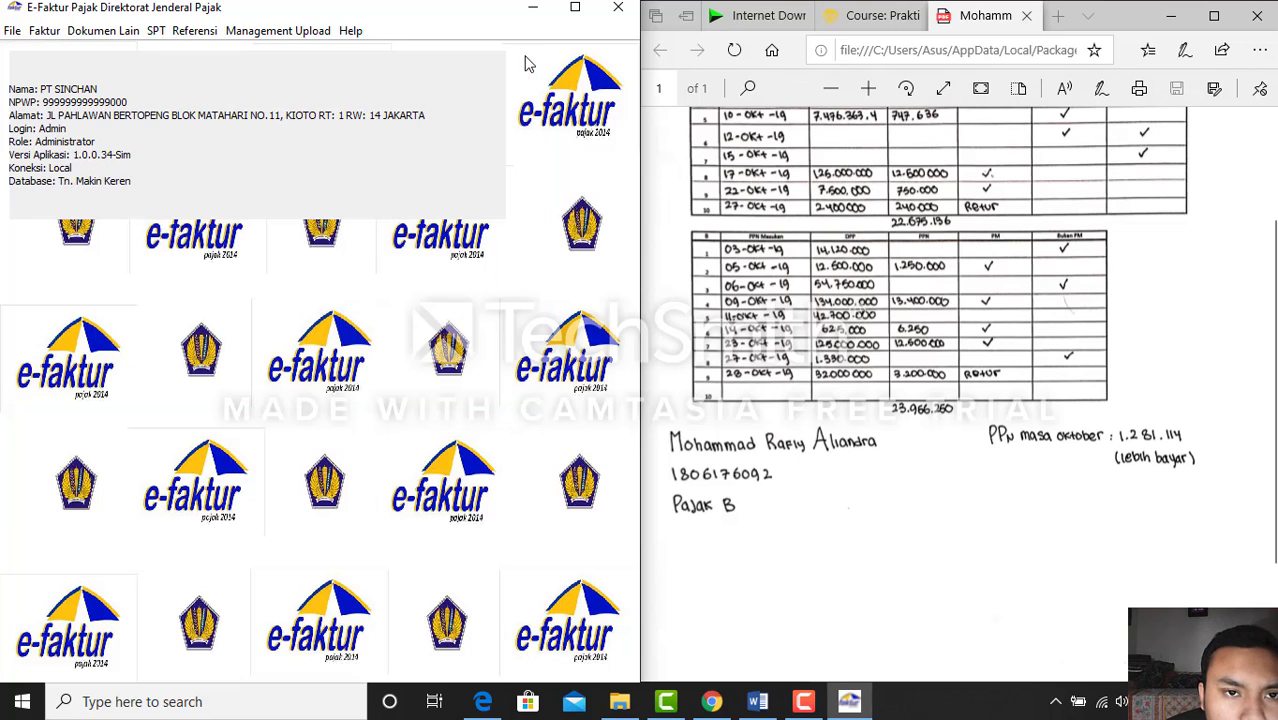
left_click(521, 54)
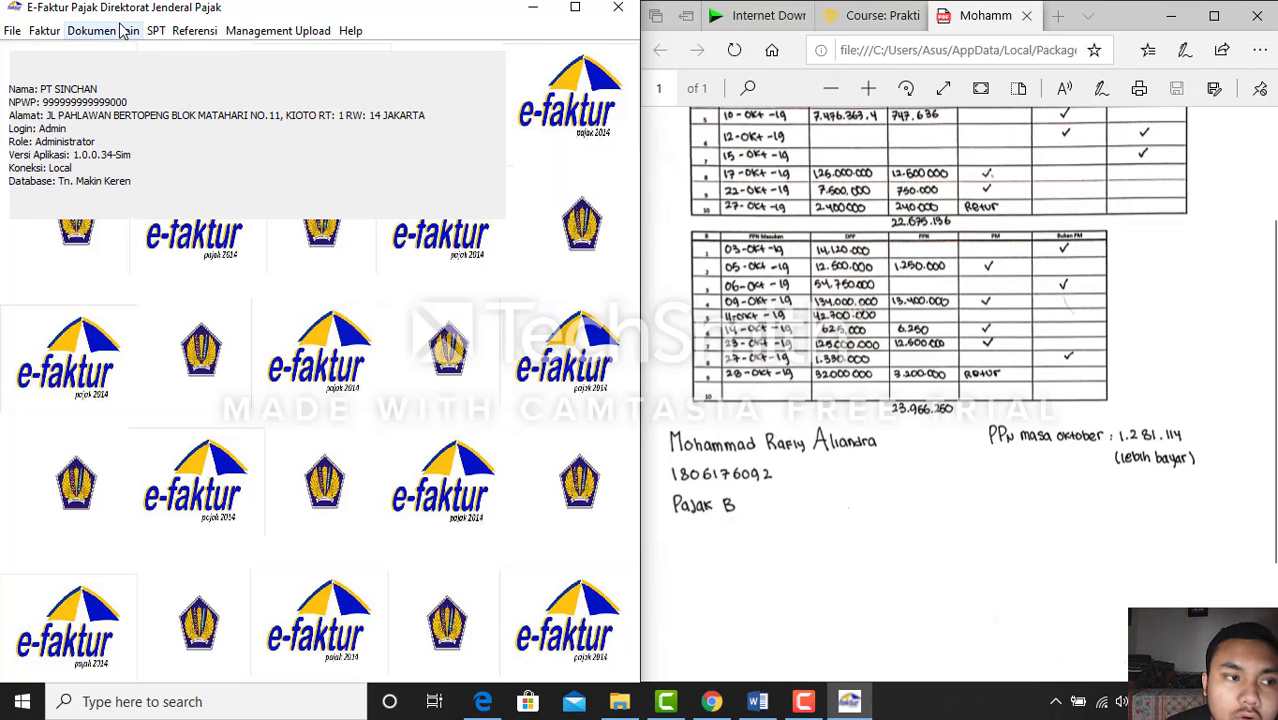
left_click(127, 31)
left_click(157, 100)
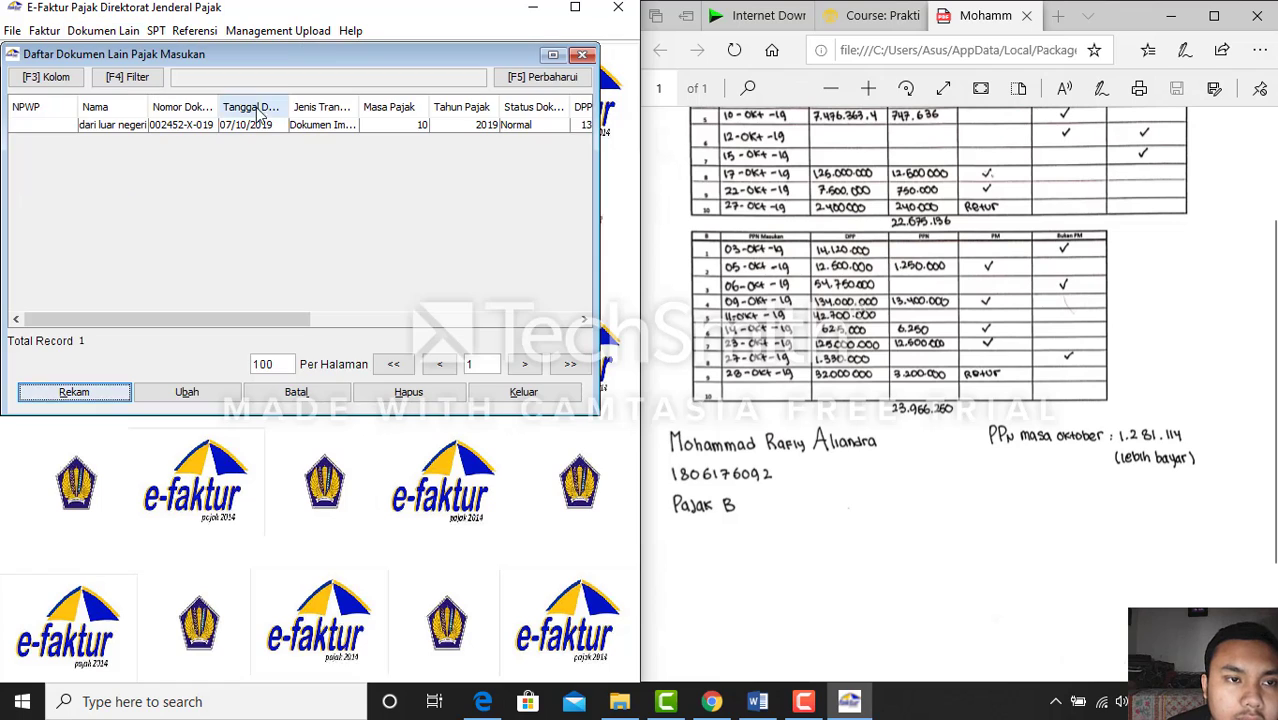
left_click(583, 55)
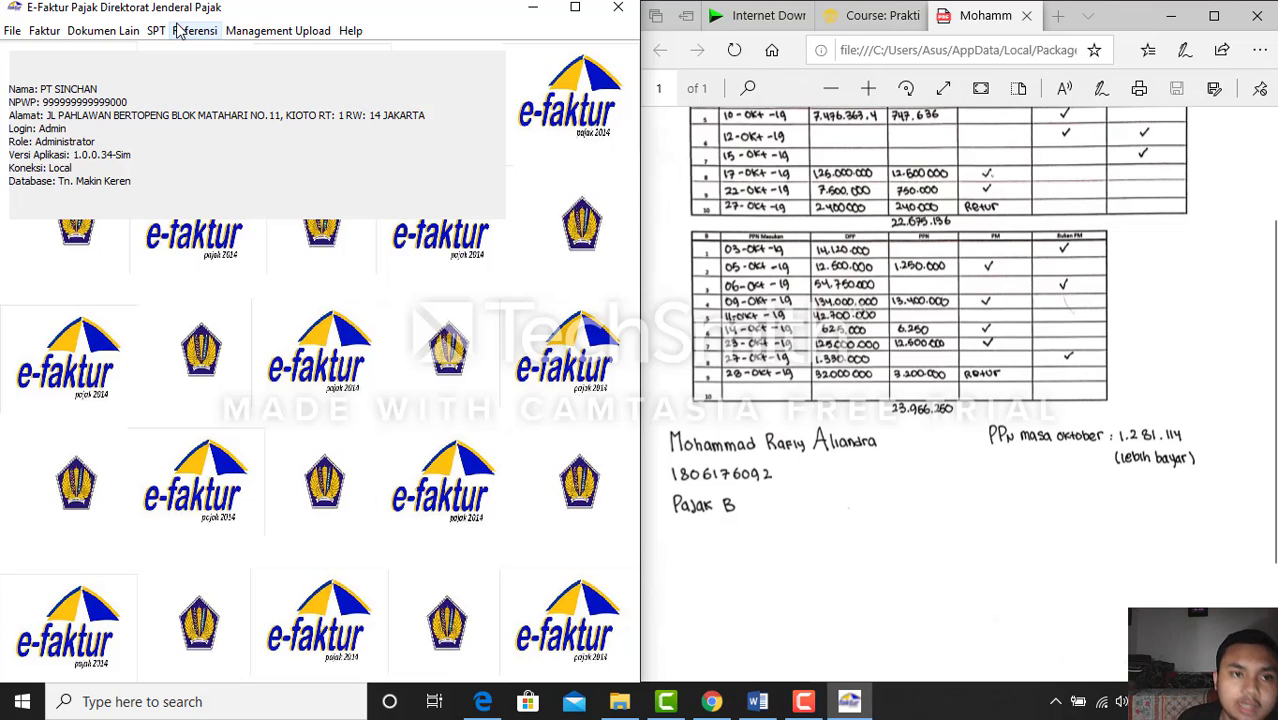
Maximize e-Faktur and queue all six output-tax invoices for upload from Administrasi Faktur
left_click(586, 18)
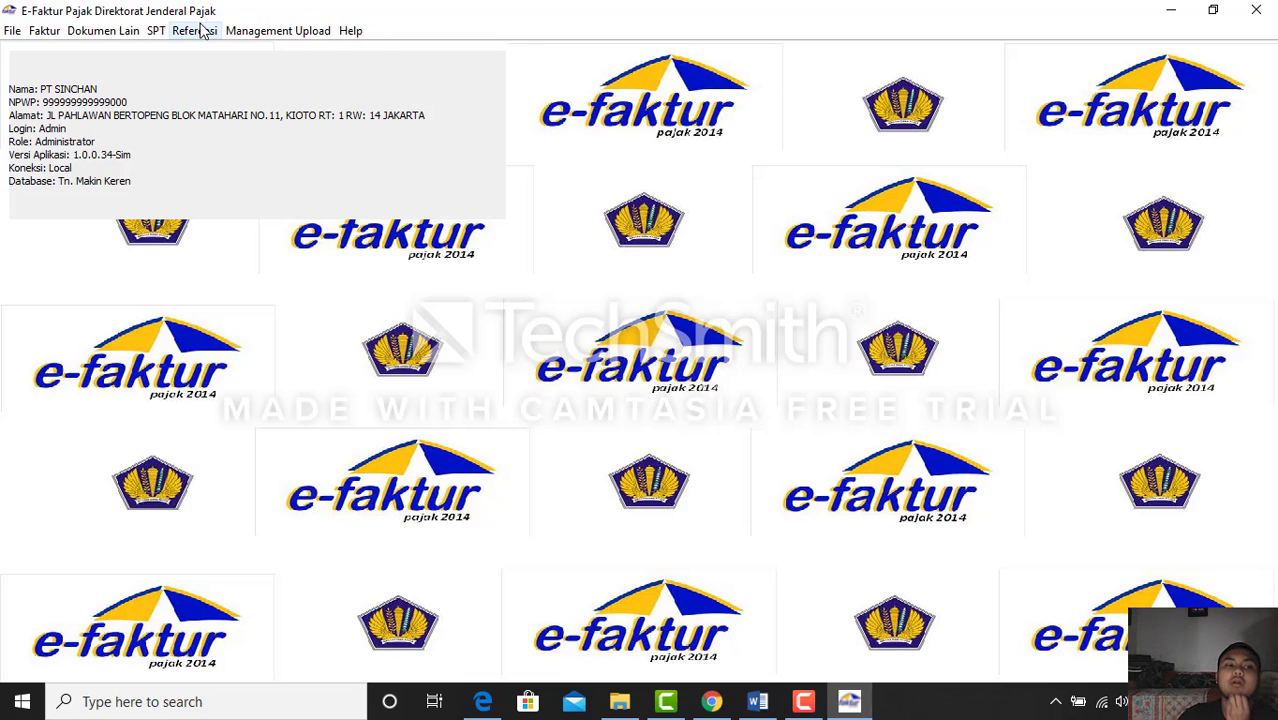
left_click(50, 36)
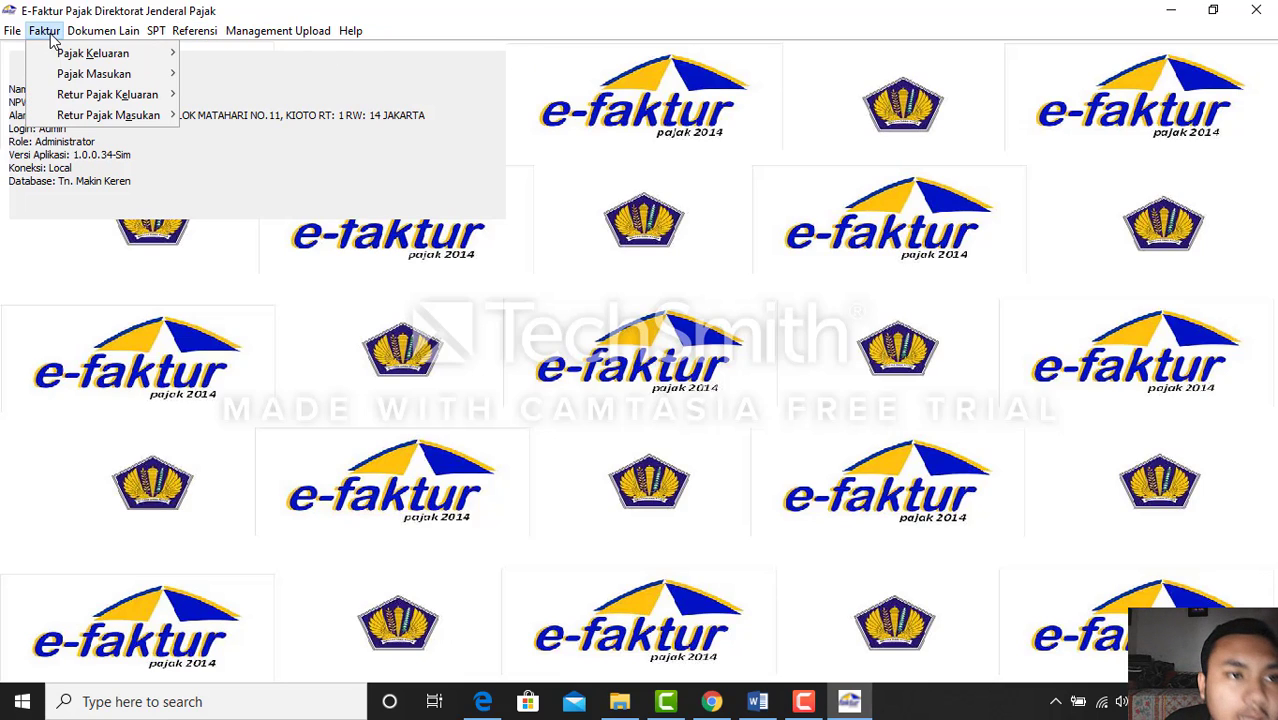
mouse_move(80, 51)
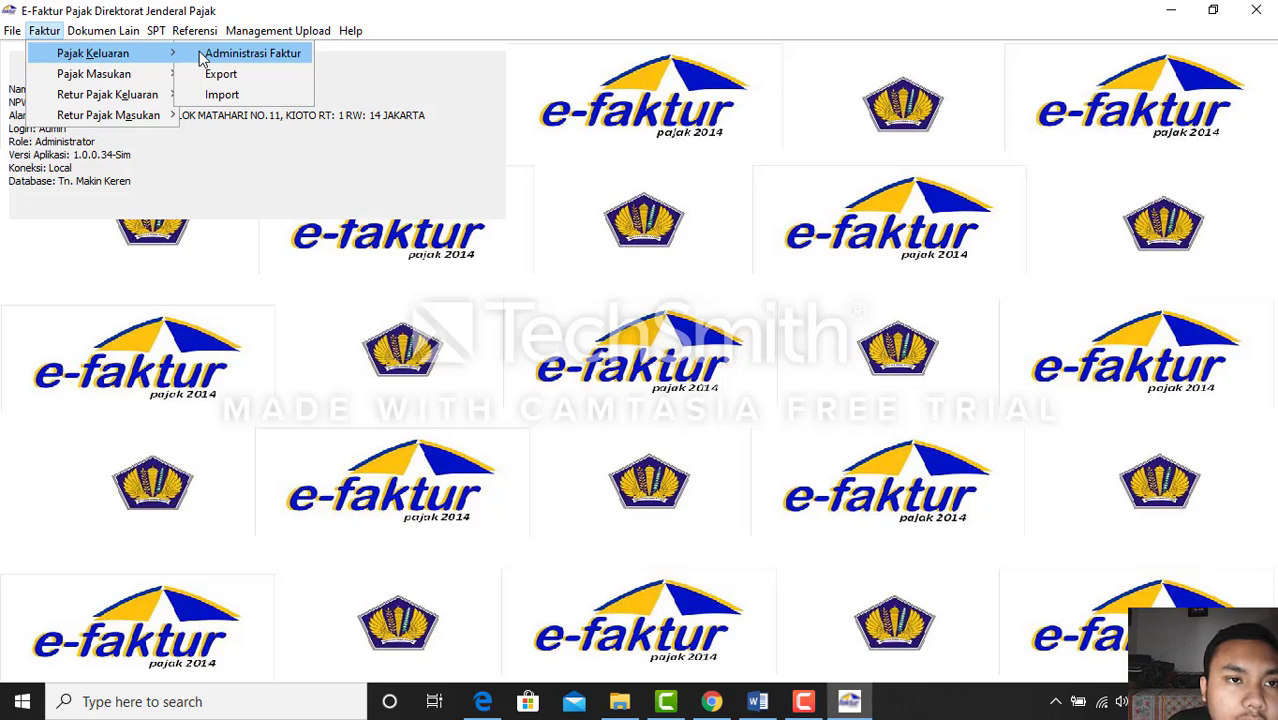
left_click(250, 53)
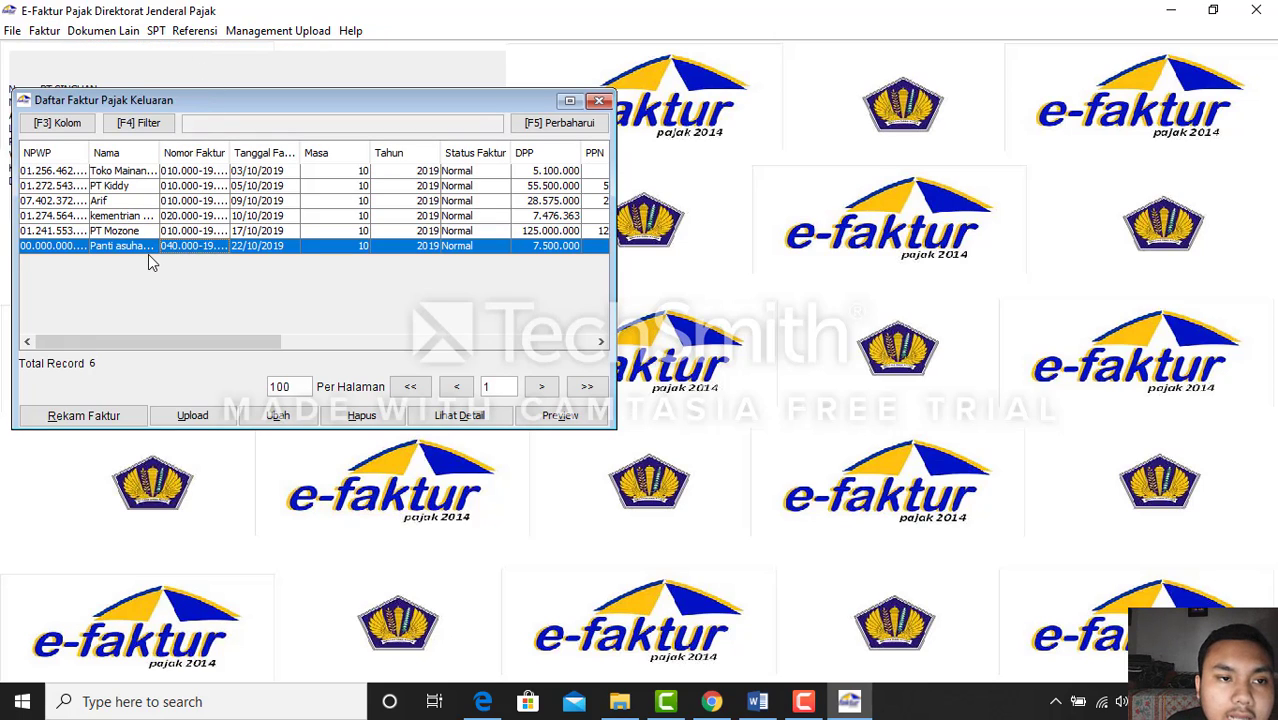
left_click(118, 172)
key("shift+Down")
key("shift+Down")
key("shift+Down")
key("shift+Down")
key("shift+Down")
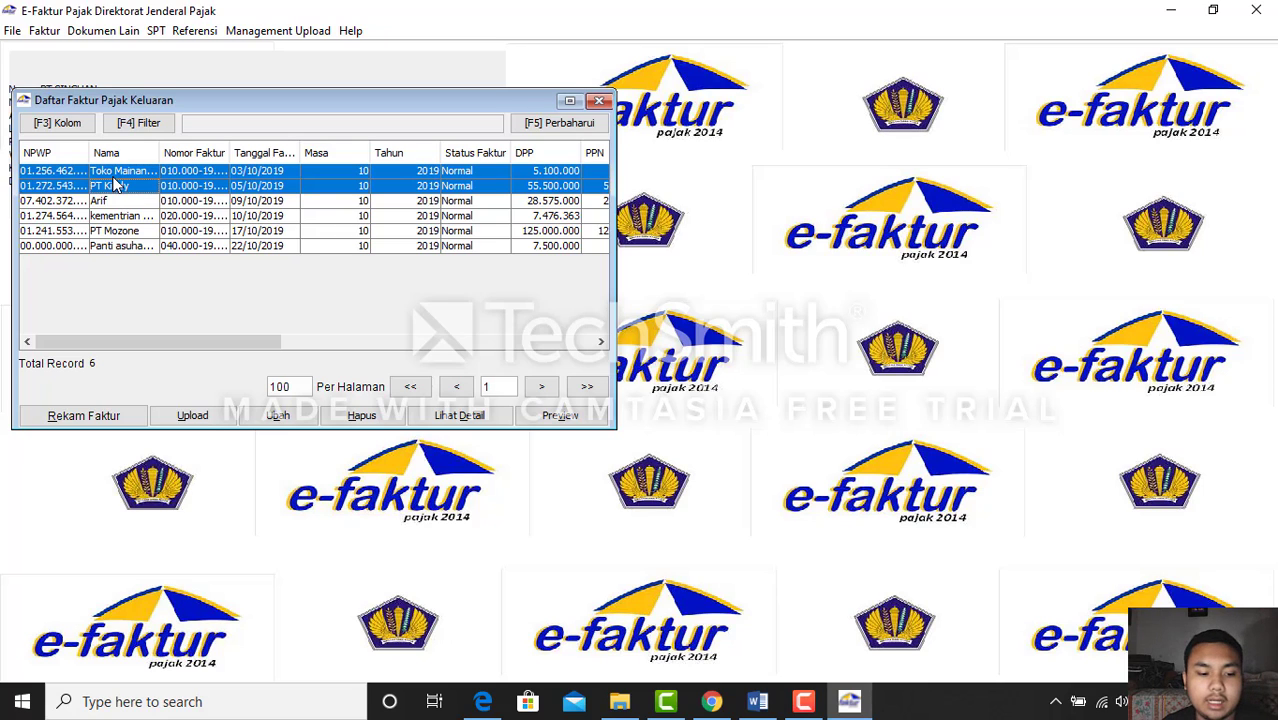
left_click(185, 420)
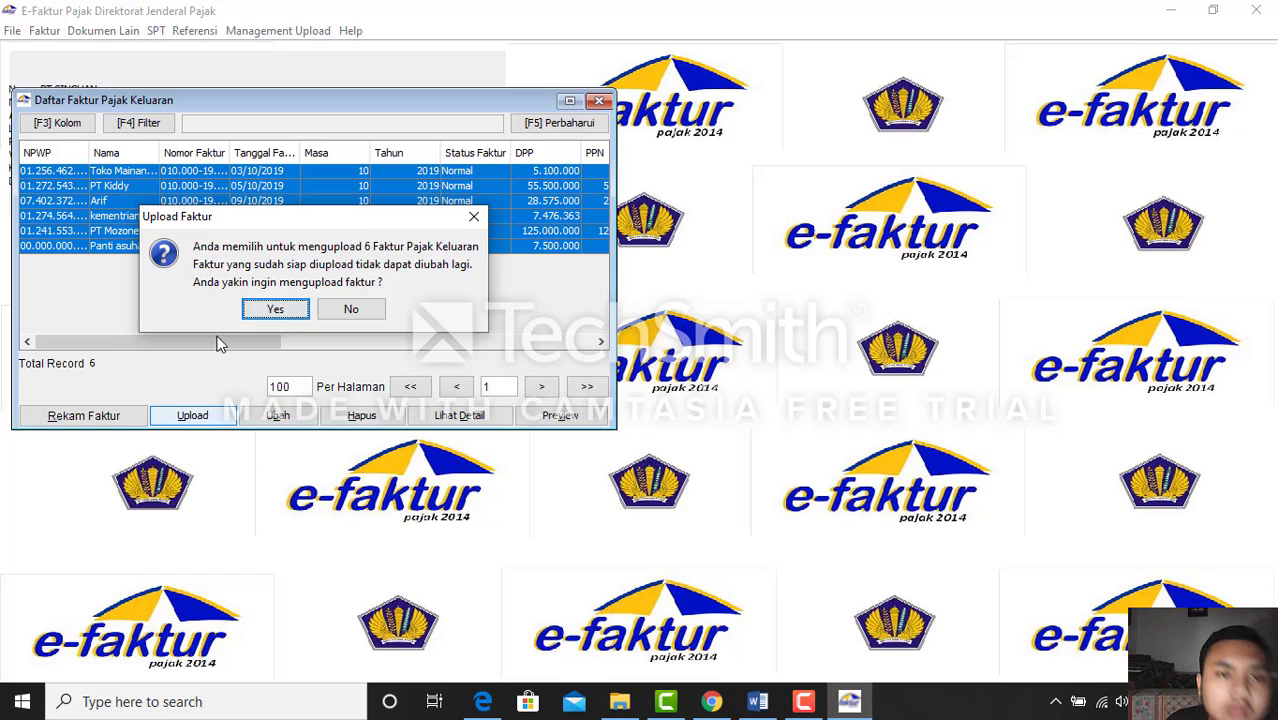
left_click(275, 314)
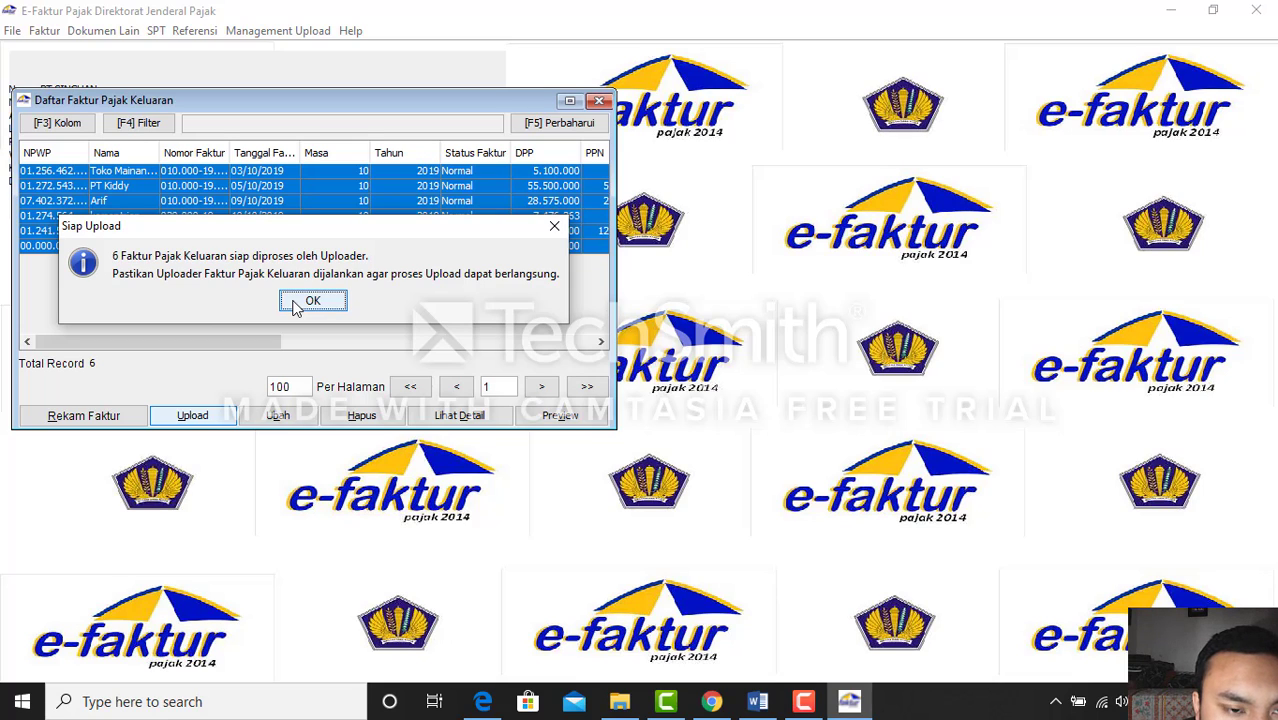
left_click(295, 305)
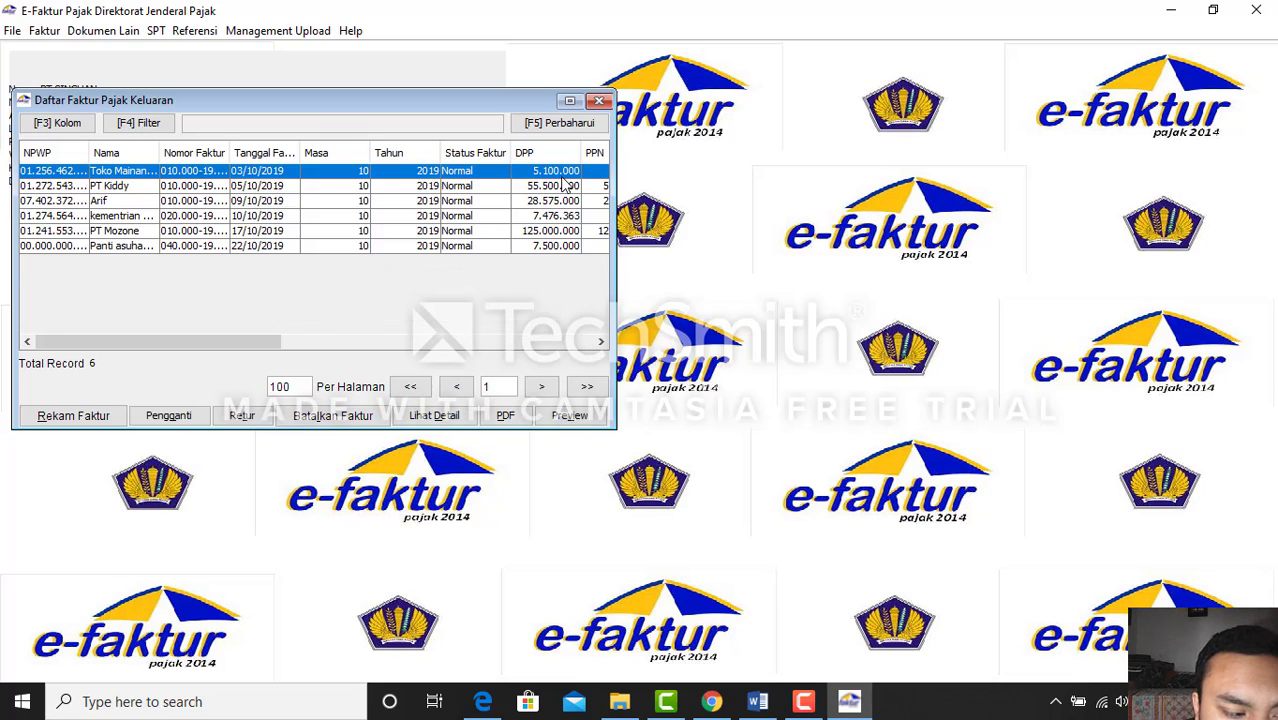
left_click(599, 101)
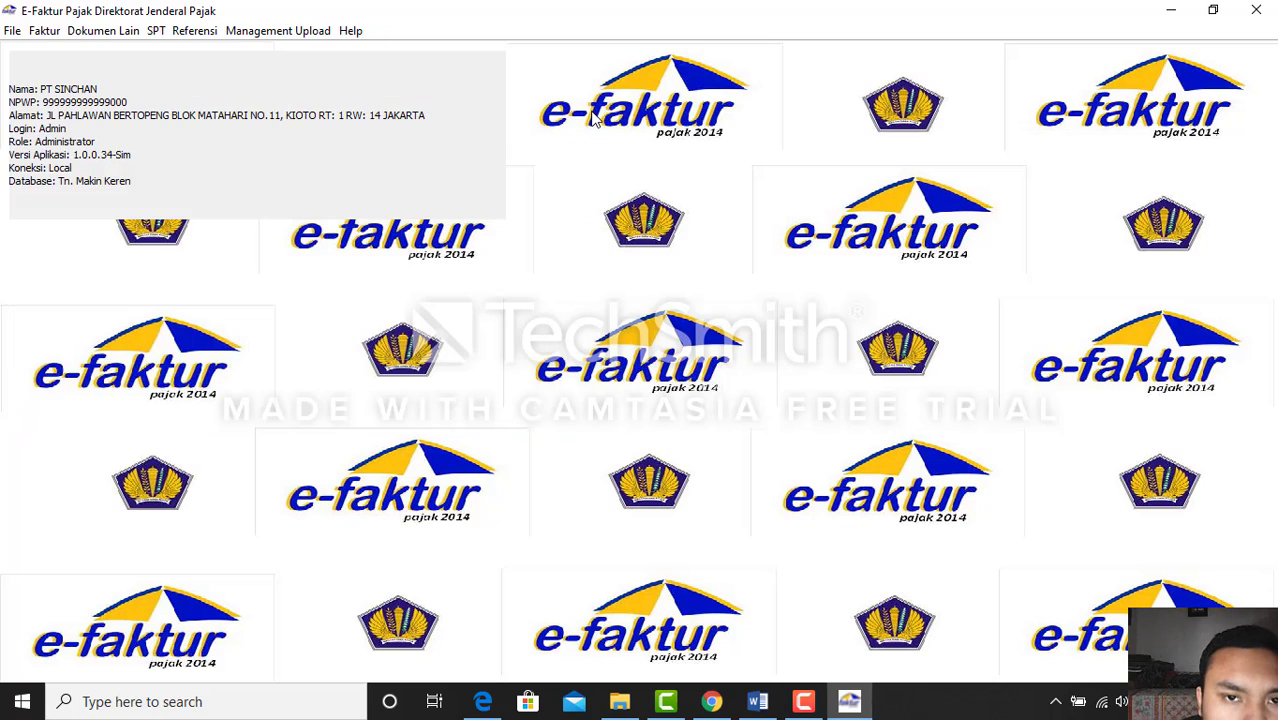
Queue all three October 2019 input-tax invoices for upload and close their list
left_click(44, 30)
mouse_move(86, 80)
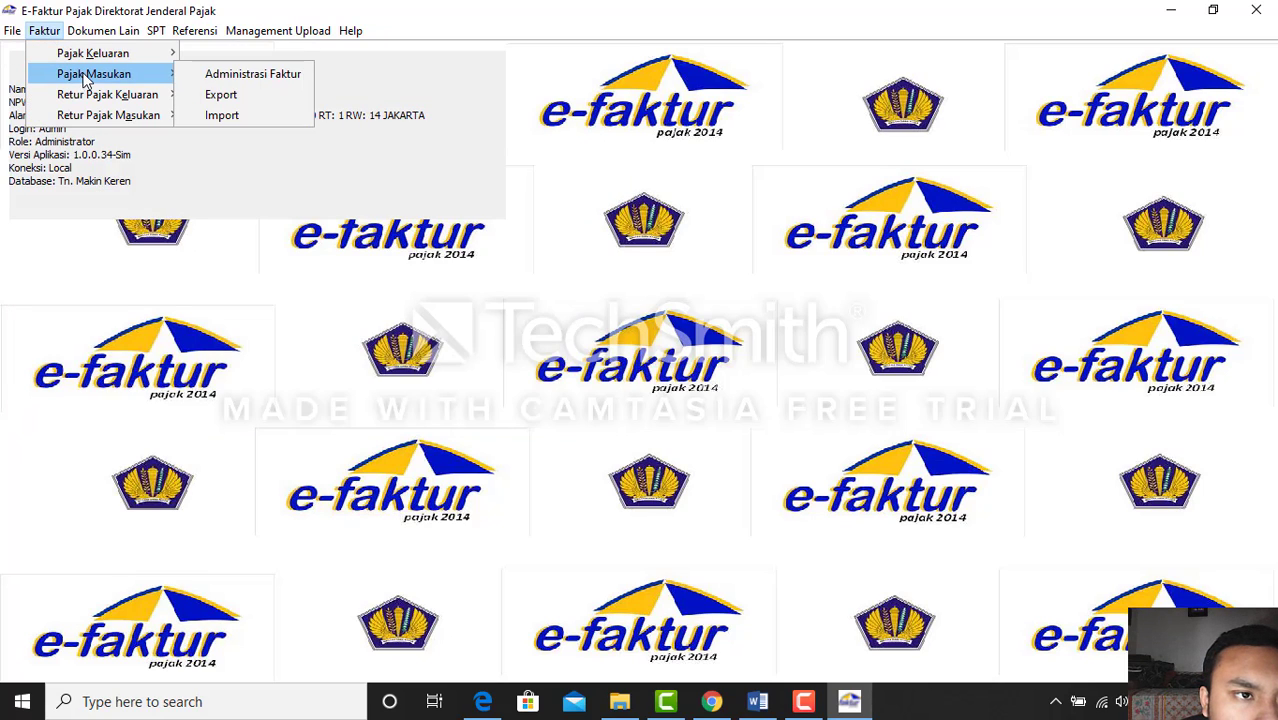
left_click(252, 80)
left_click(214, 126)
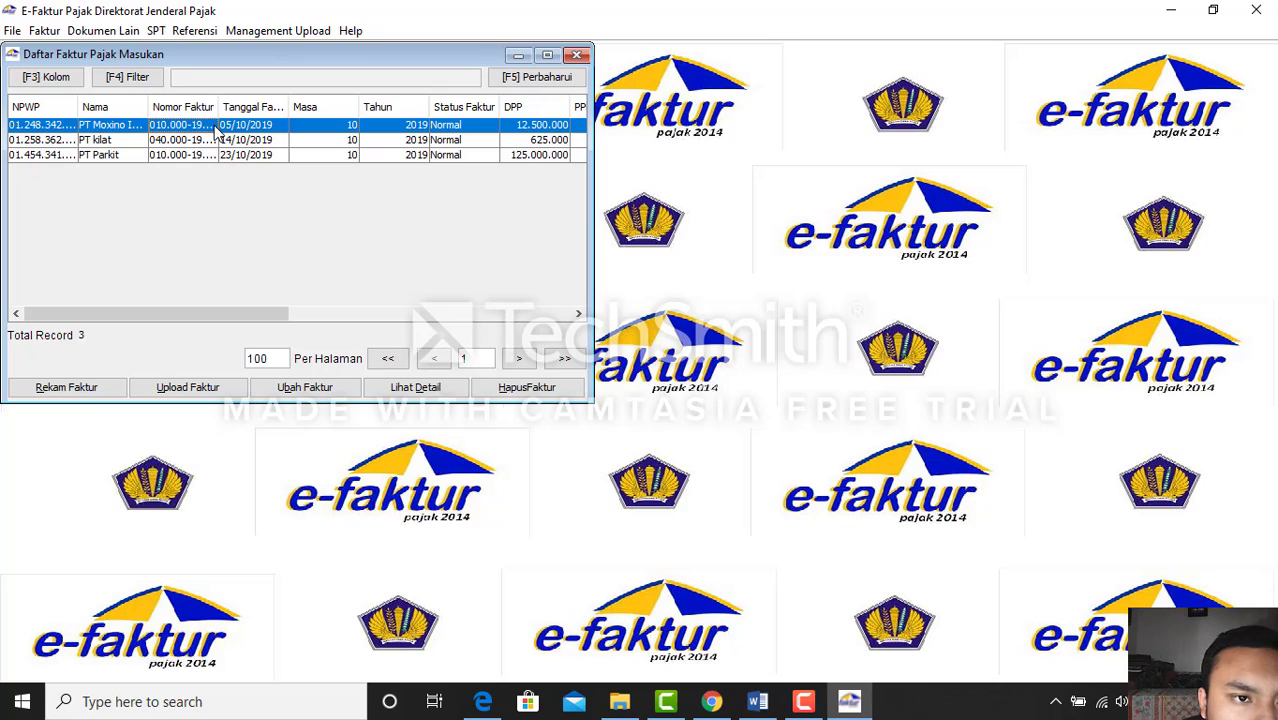
key("shift+Down")
key("shift+Down")
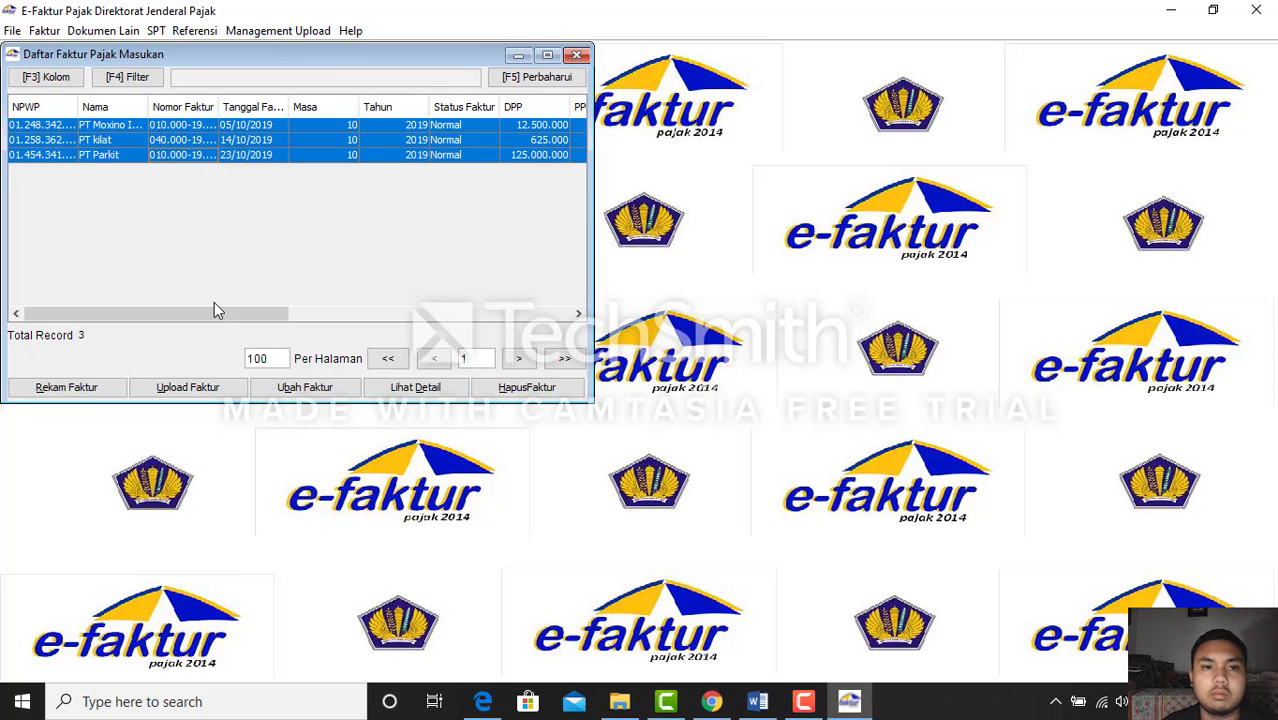
left_click(206, 387)
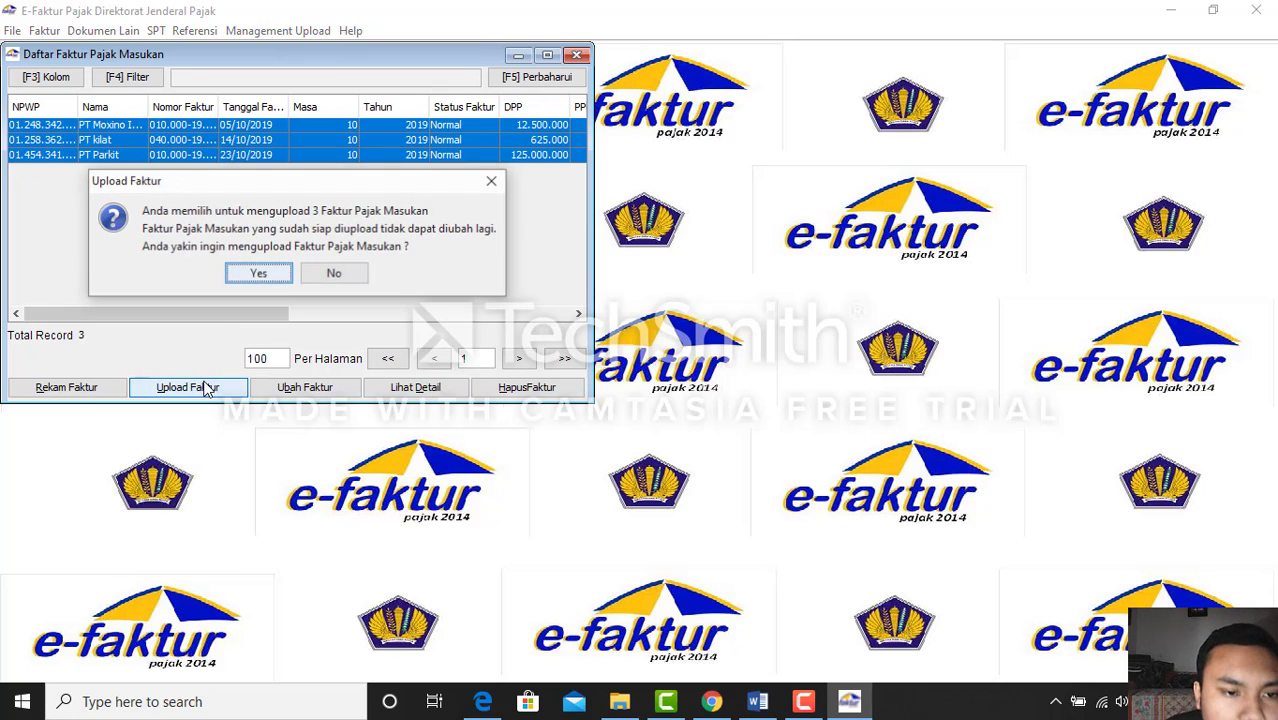
left_click(240, 279)
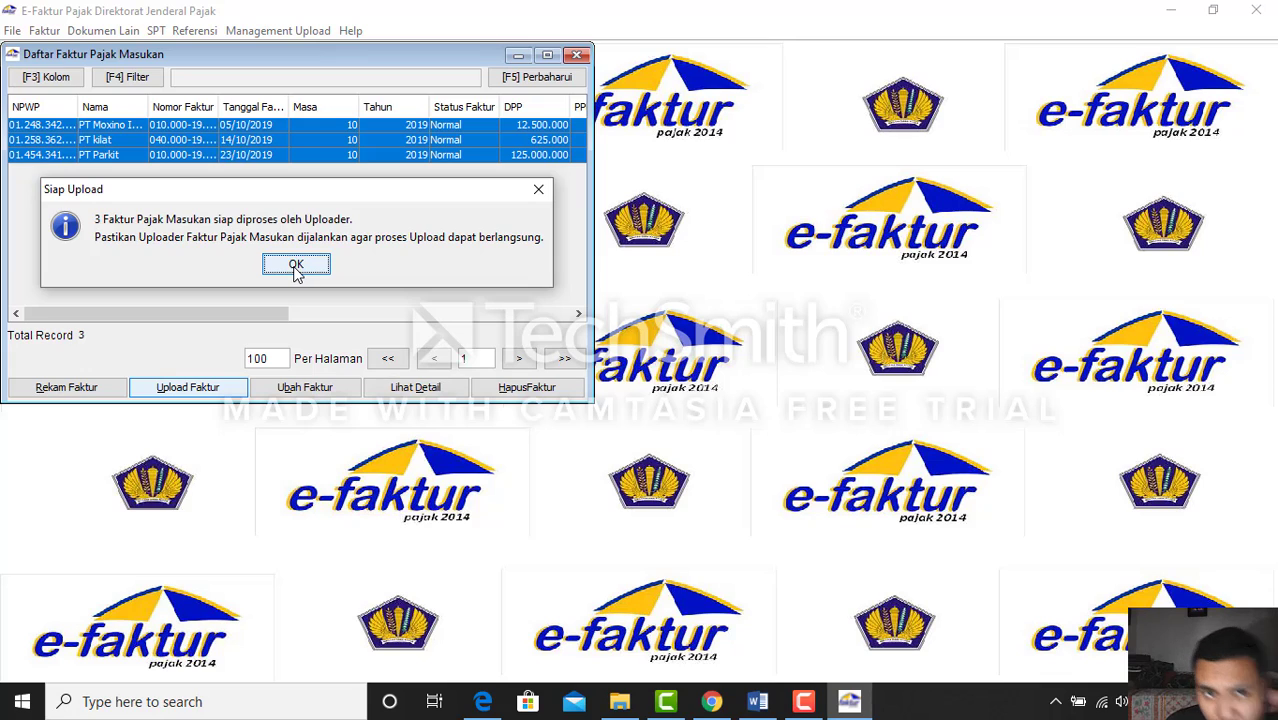
left_click(296, 266)
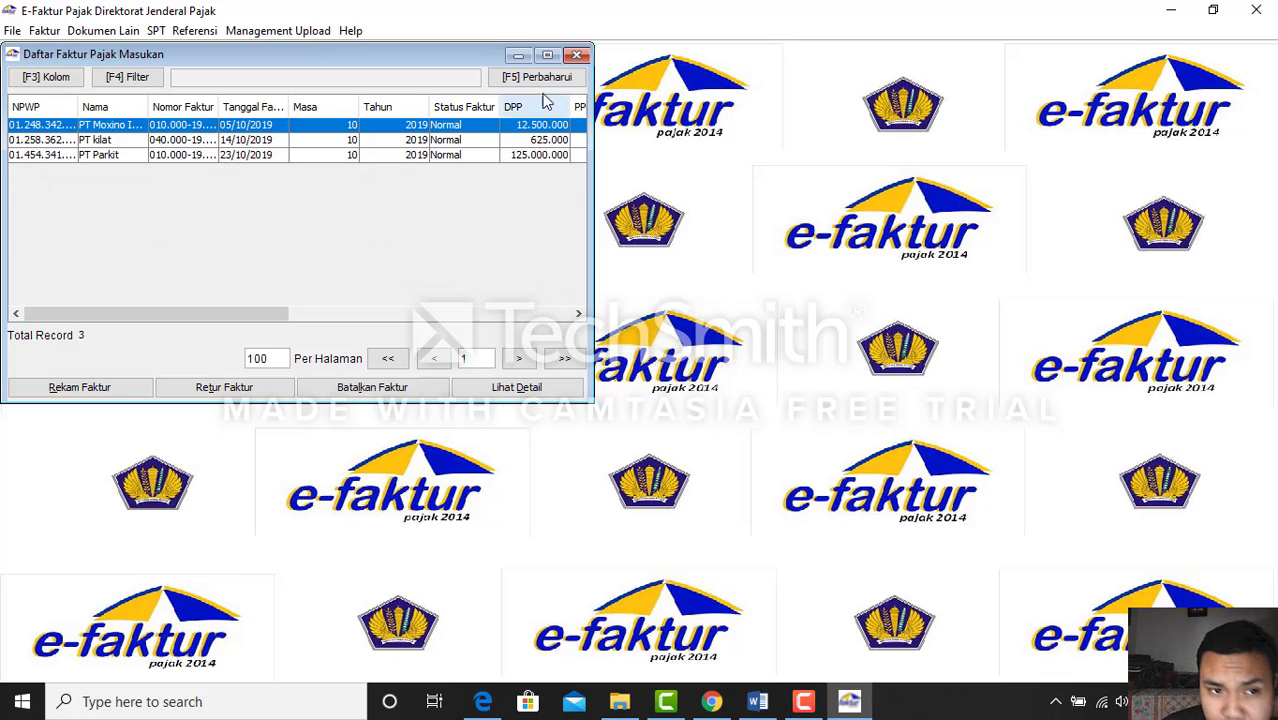
left_click(577, 55)
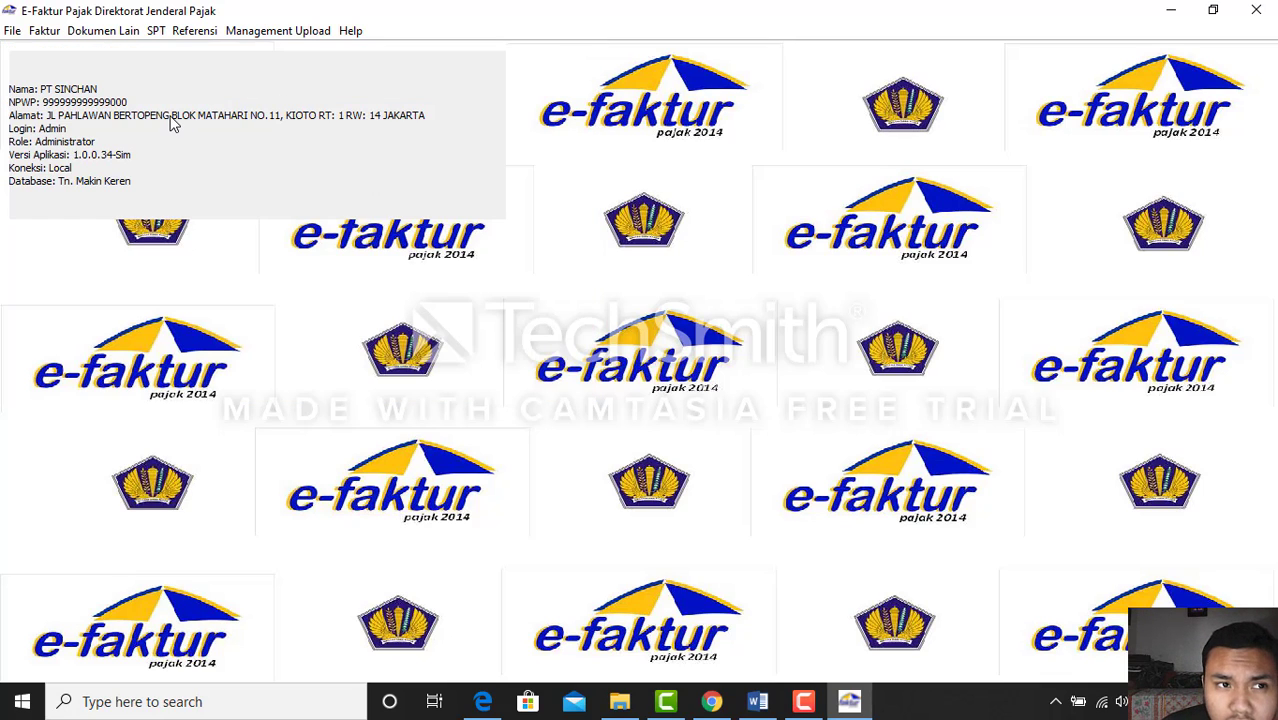
Queue the October output-tax return note for upload and close its list
left_click(45, 31)
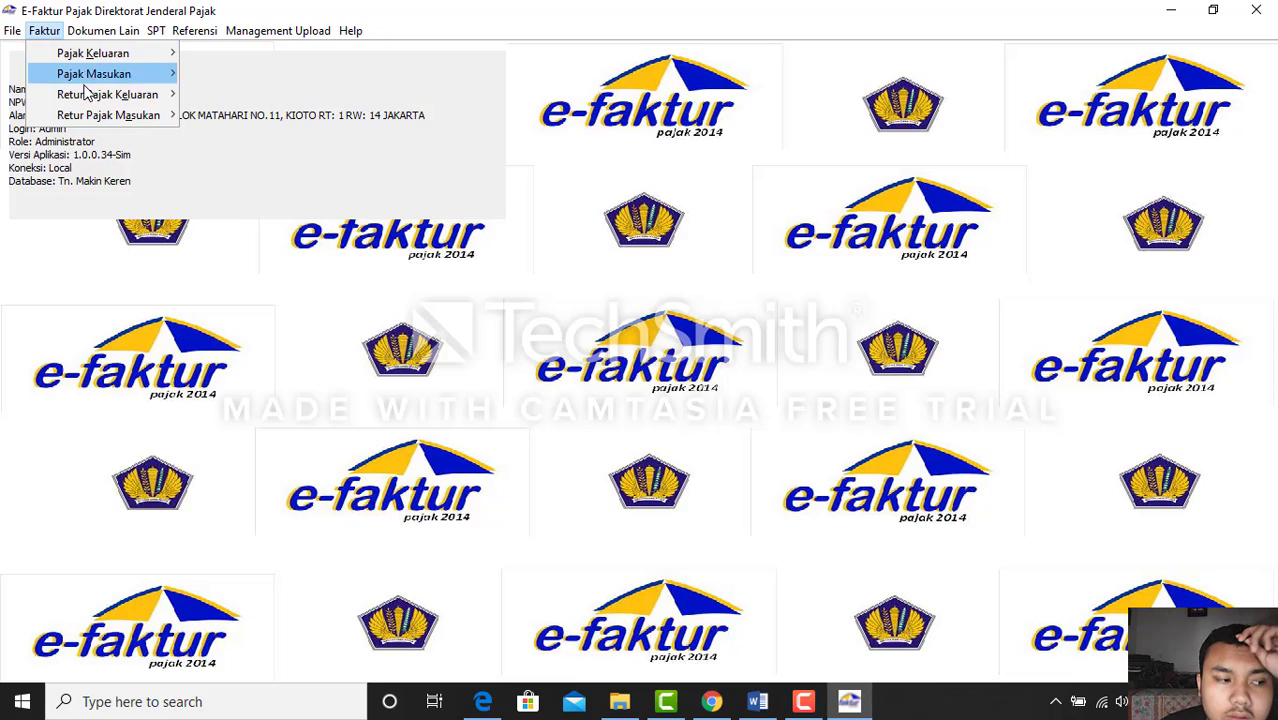
mouse_move(94, 100)
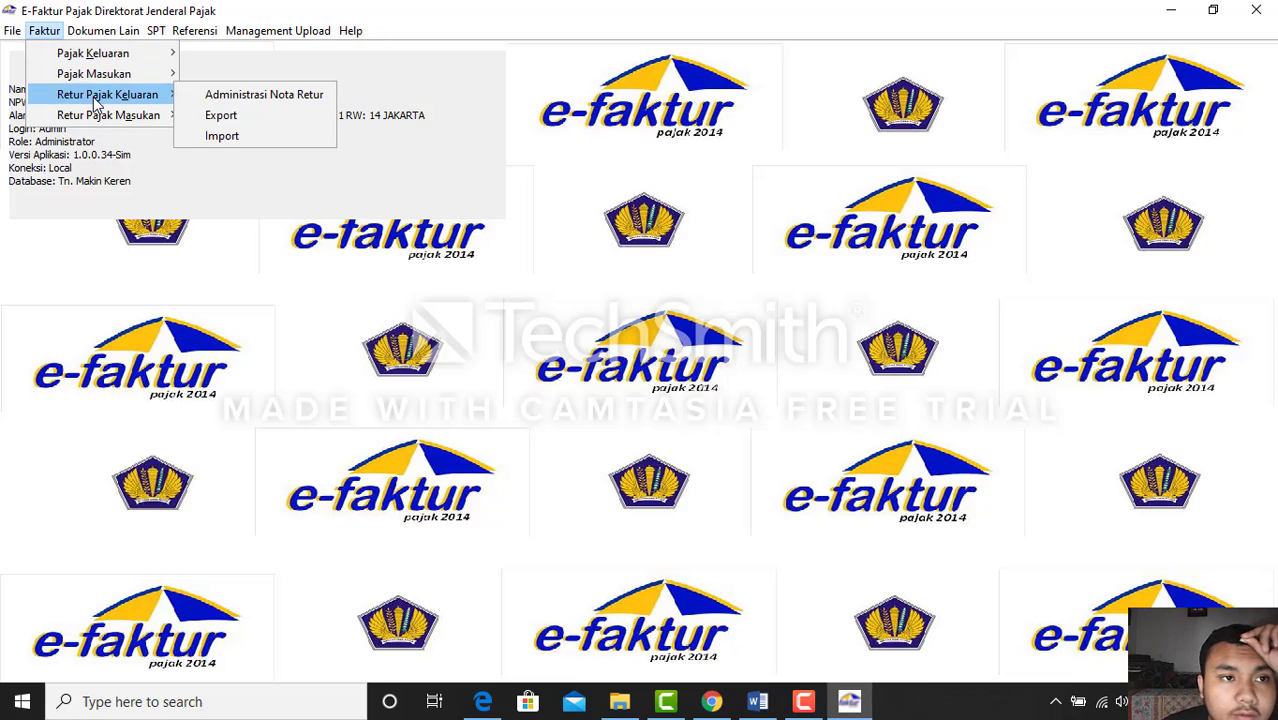
left_click(212, 96)
left_click(207, 125)
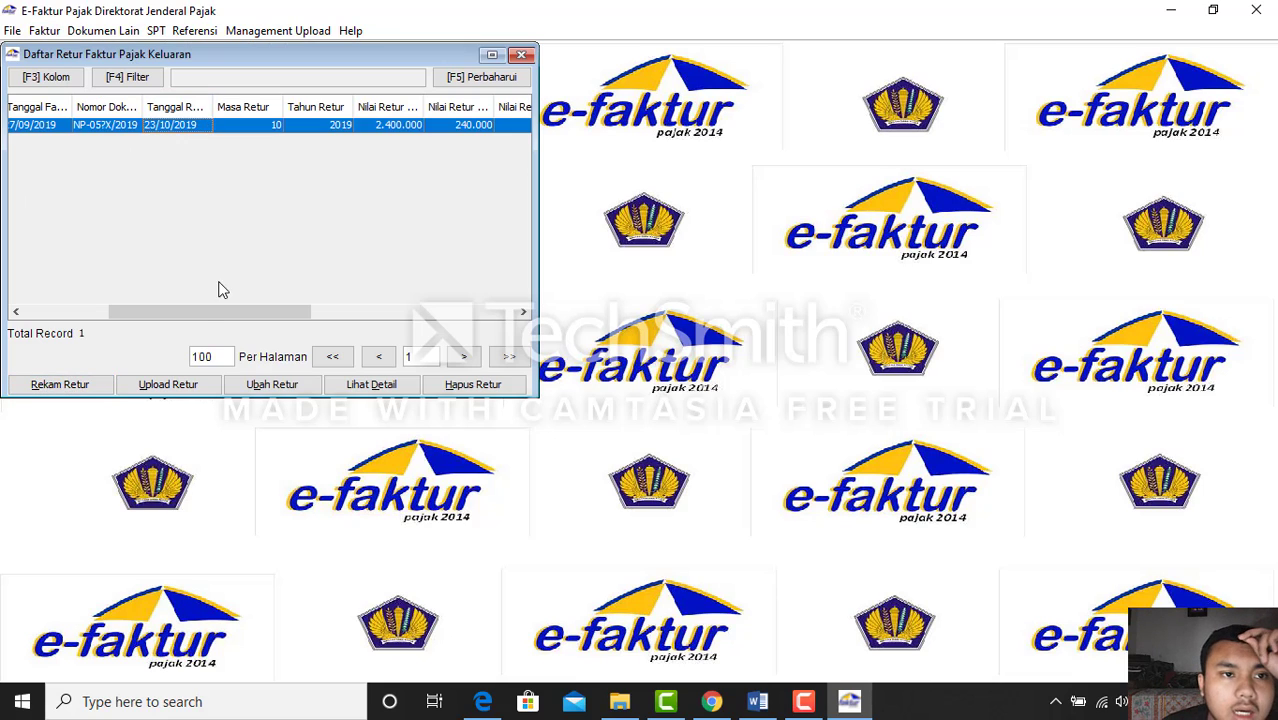
left_click(178, 390)
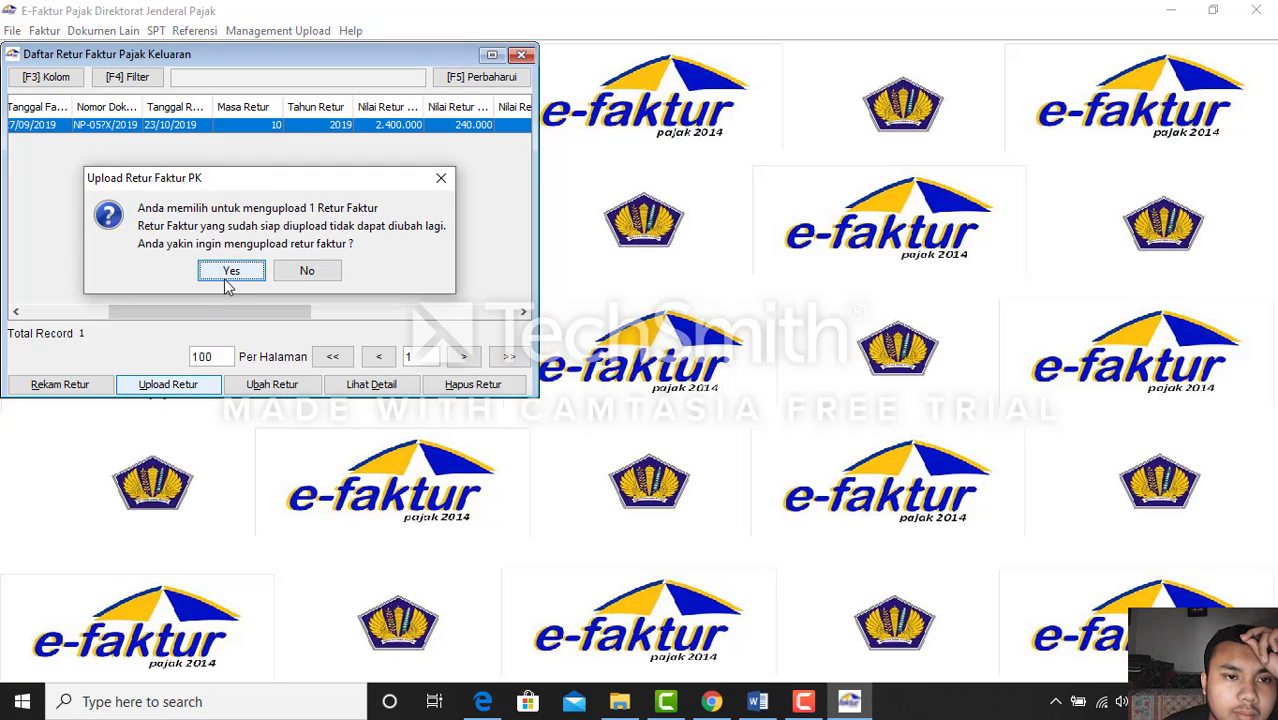
left_click(228, 277)
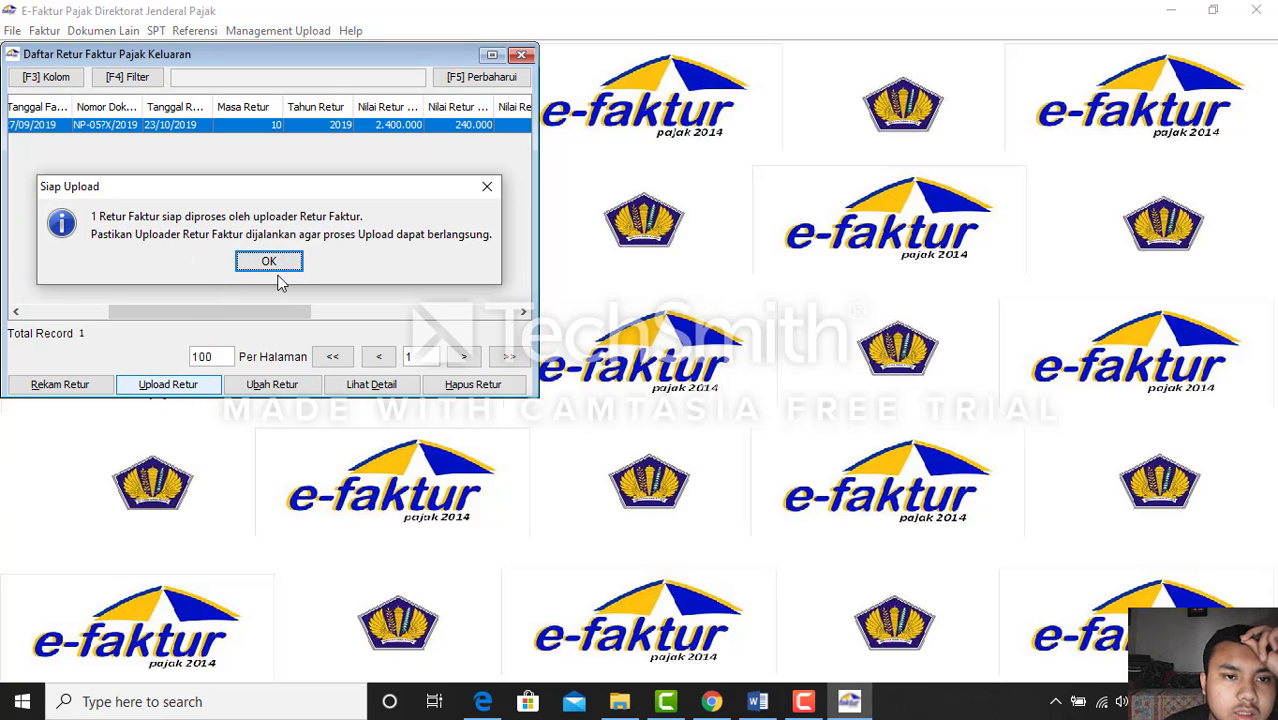
left_click(269, 261)
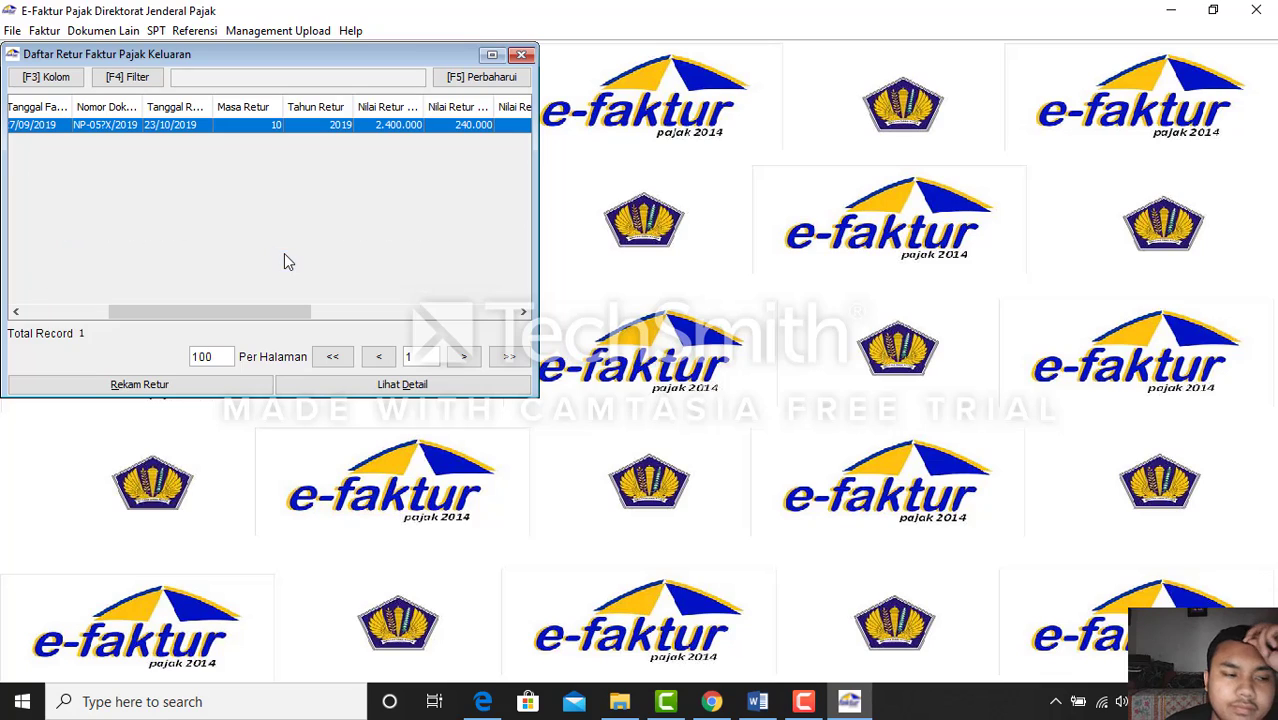
left_click(521, 54)
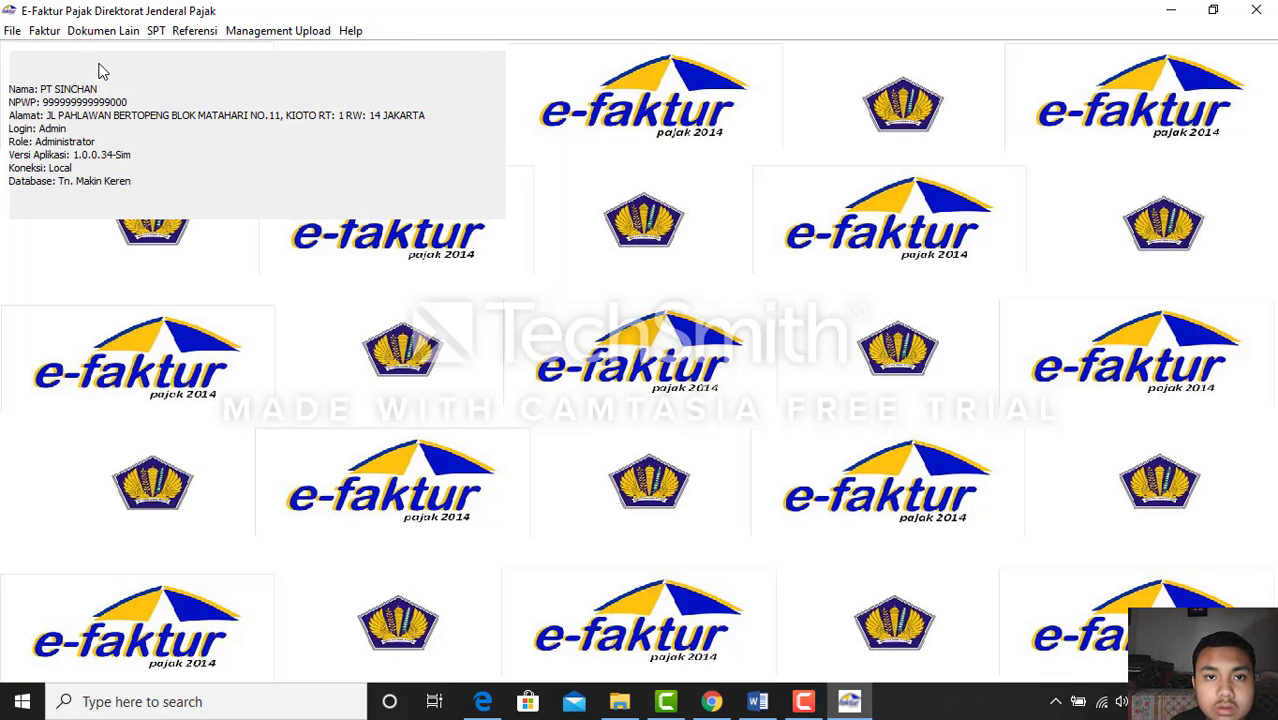
Queue input-tax return note NR-41/X/019 for upload and close its list
left_click(44, 31)
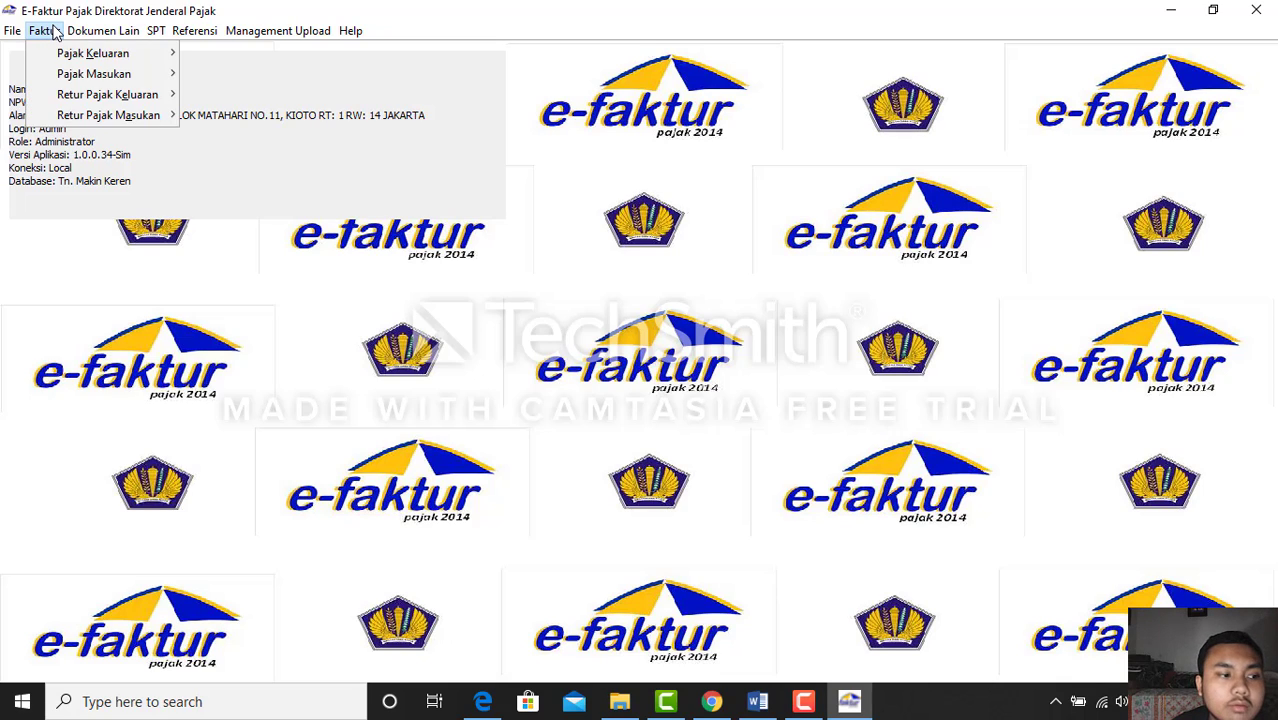
mouse_move(134, 114)
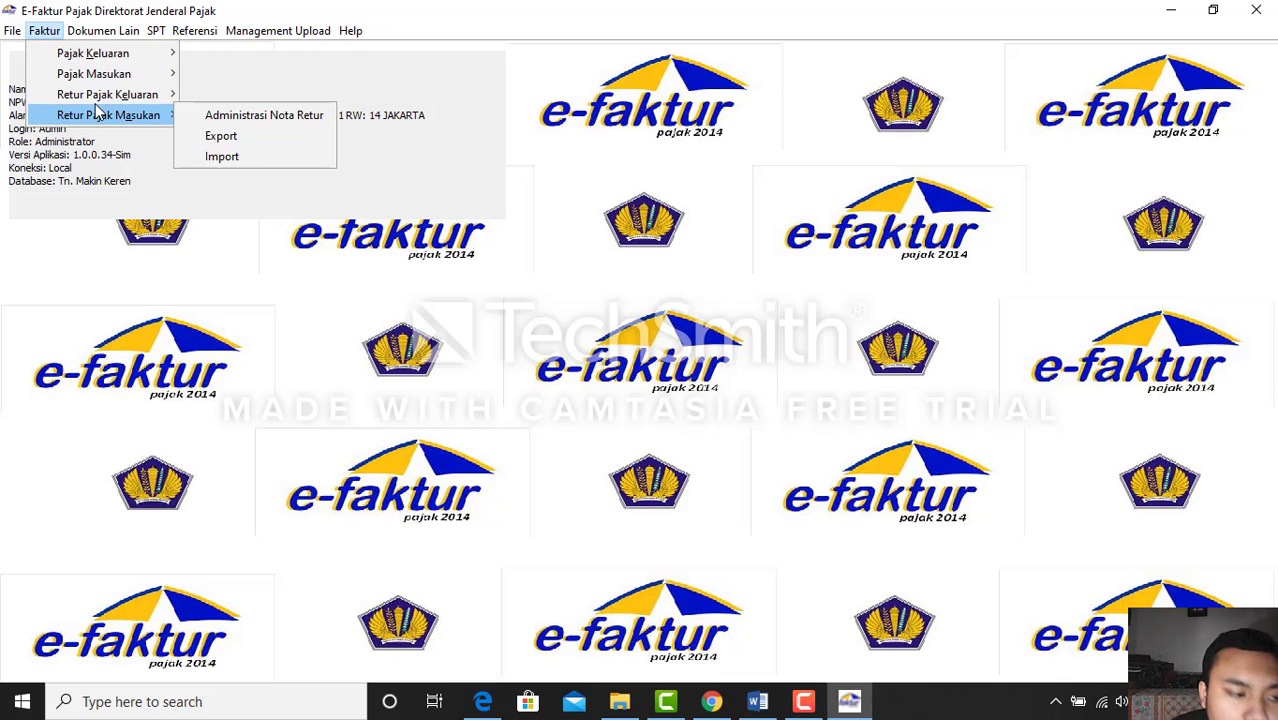
left_click(222, 116)
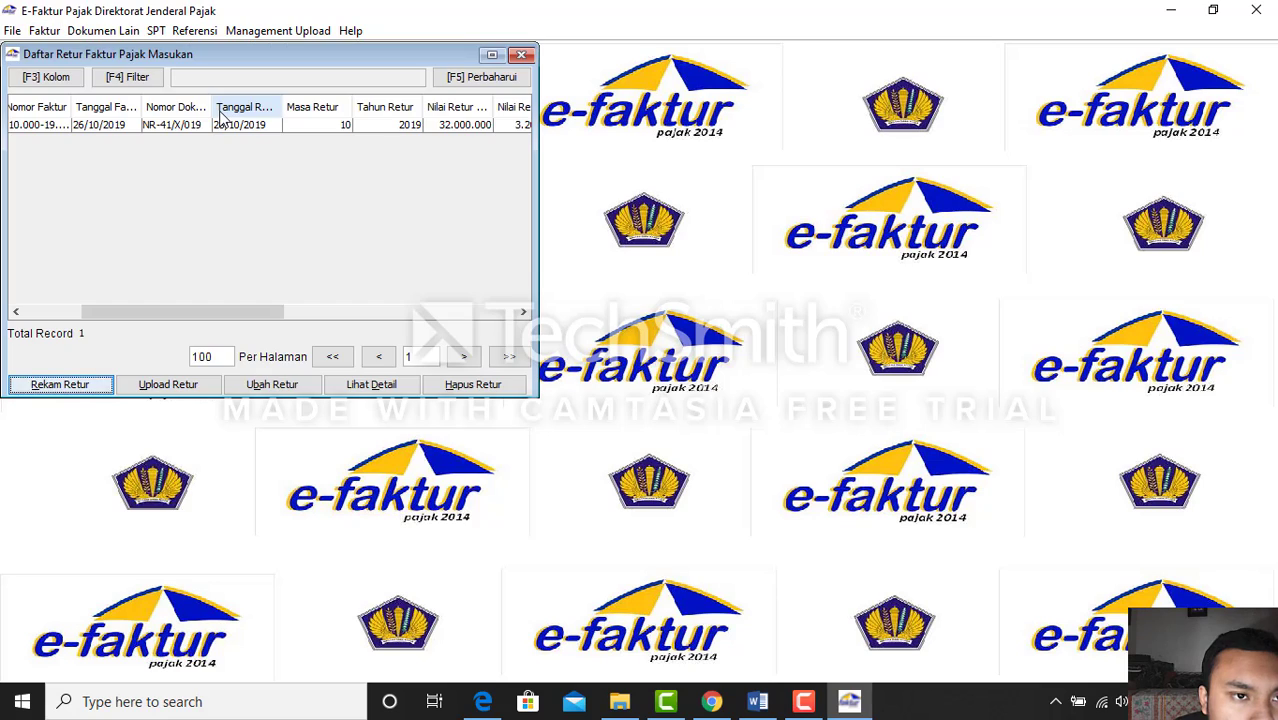
left_click(226, 125)
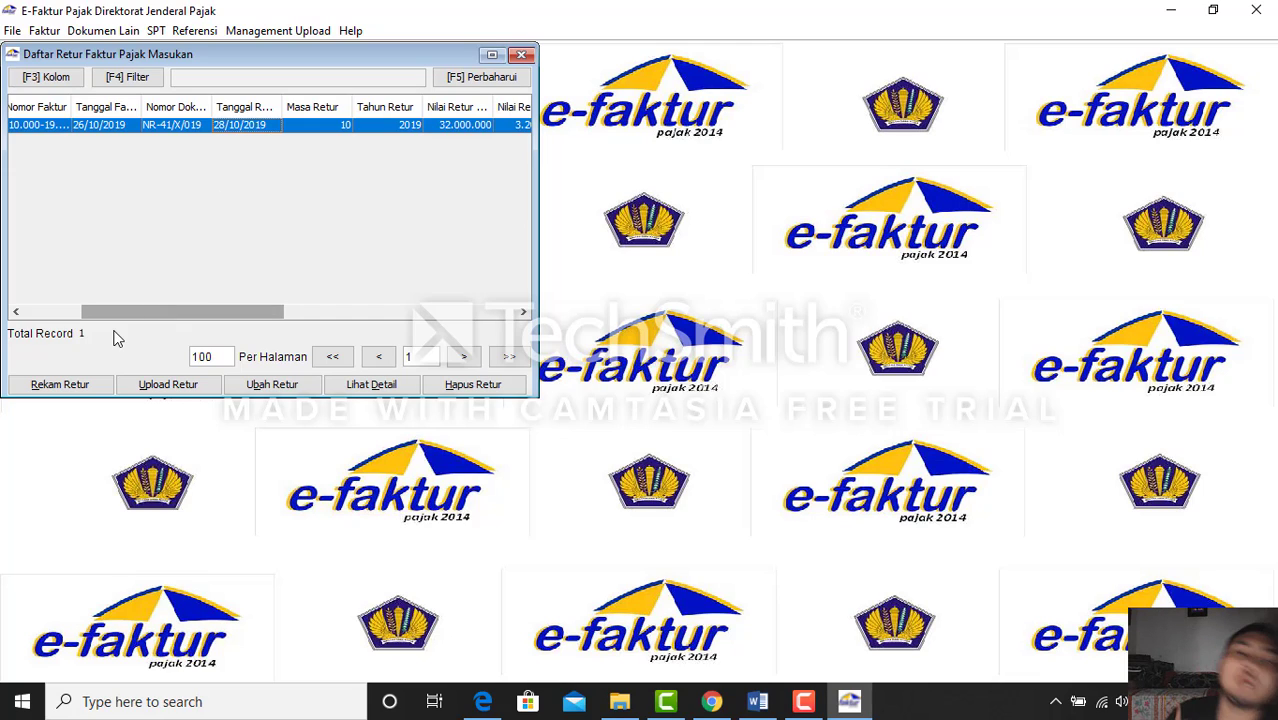
left_click(172, 386)
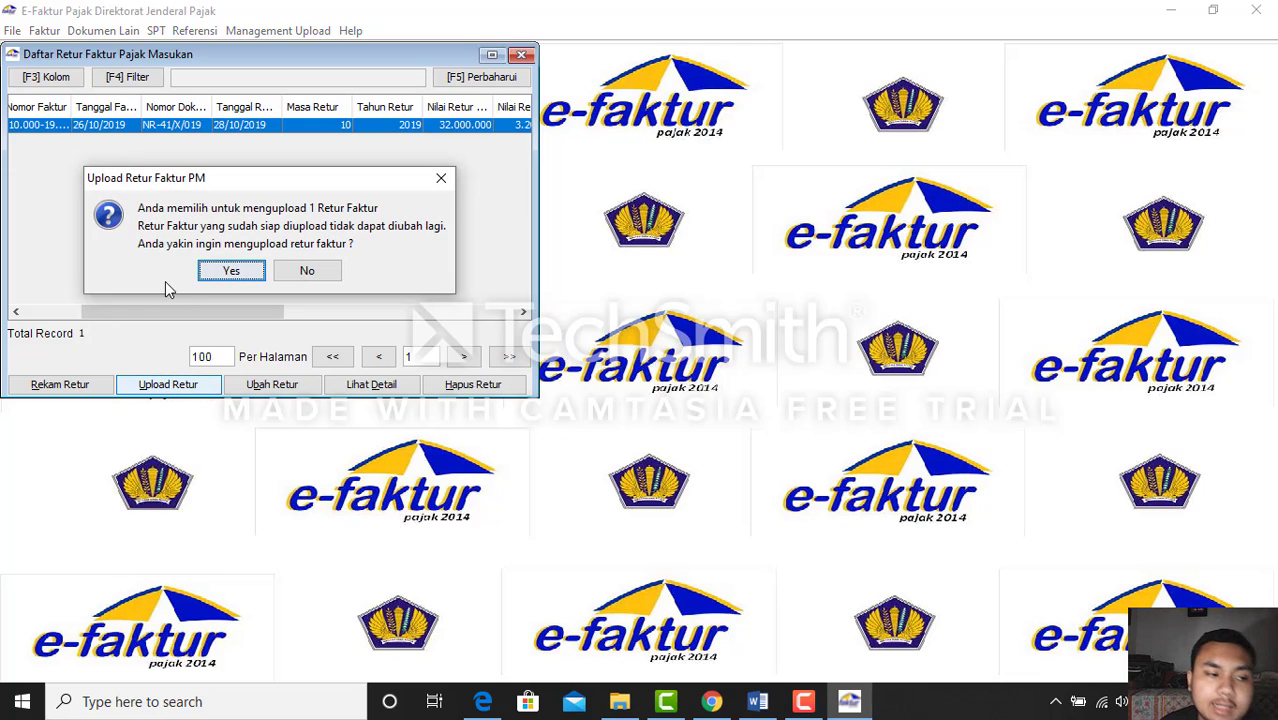
left_click(232, 272)
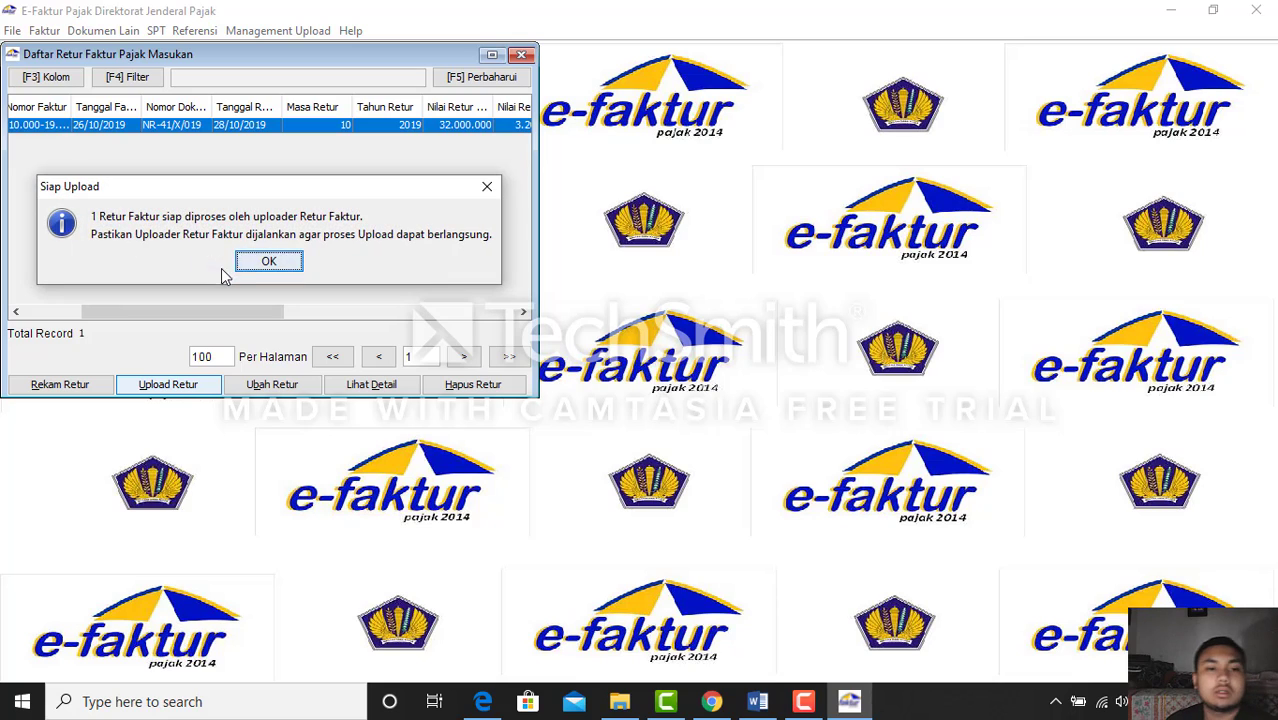
left_click(254, 263)
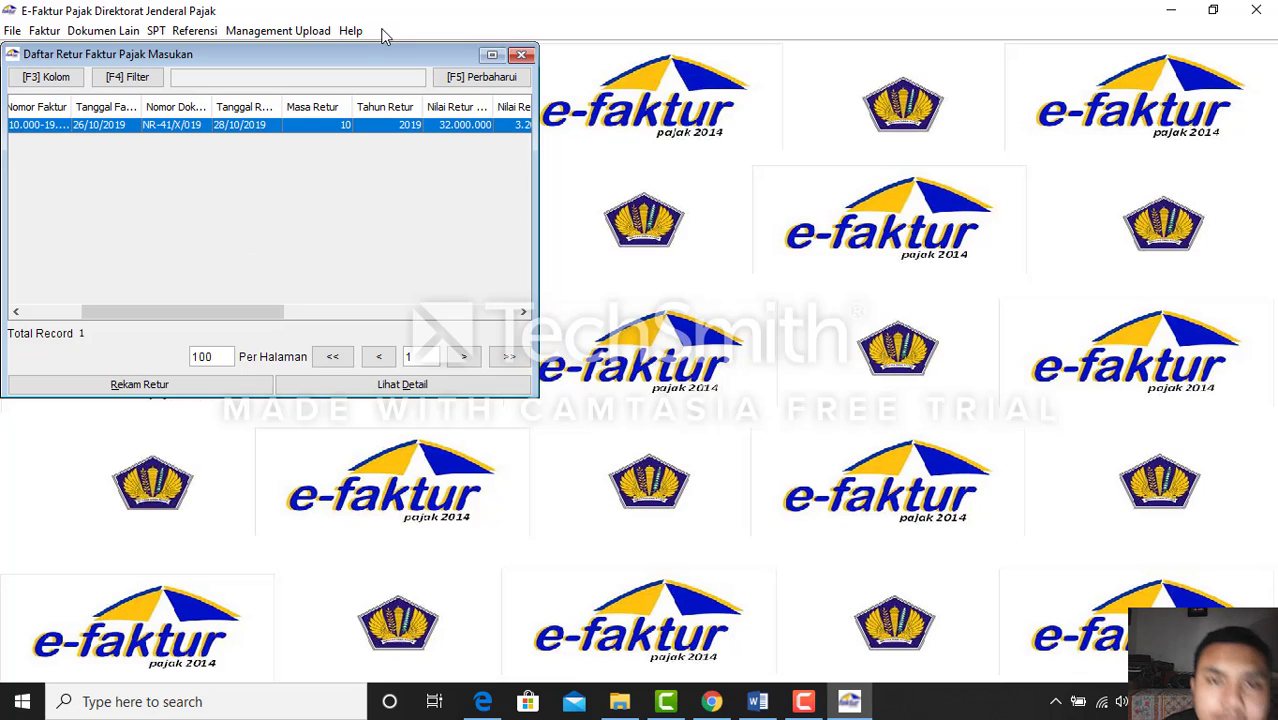
left_click(522, 56)
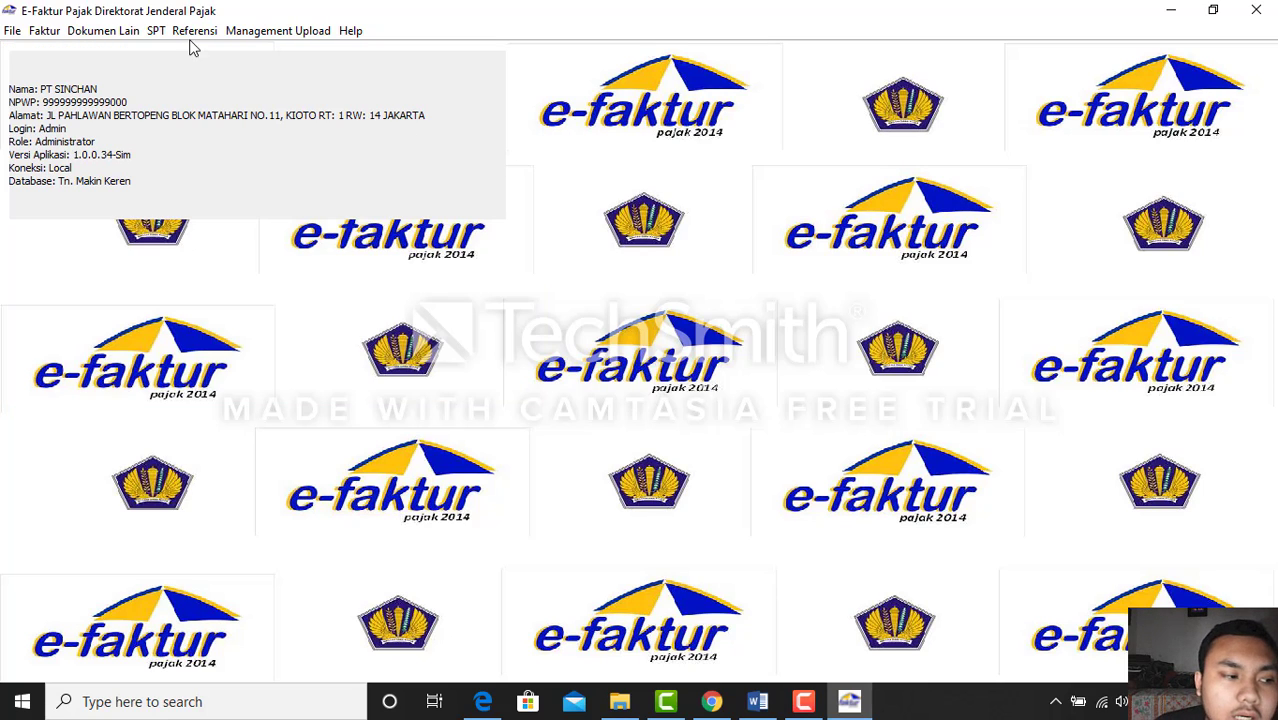
Post the October 2019 data (7 output, 5 input documents) into the SPT for period 10-10
left_click(155, 31)
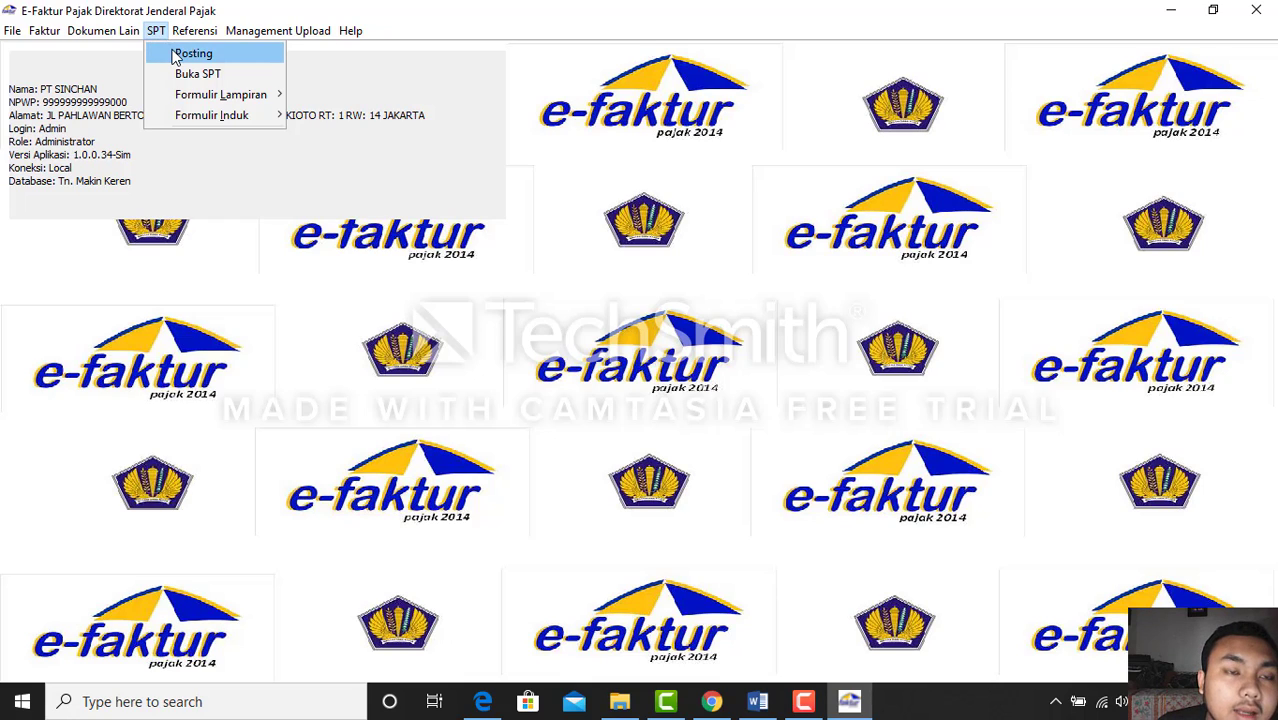
left_click(176, 55)
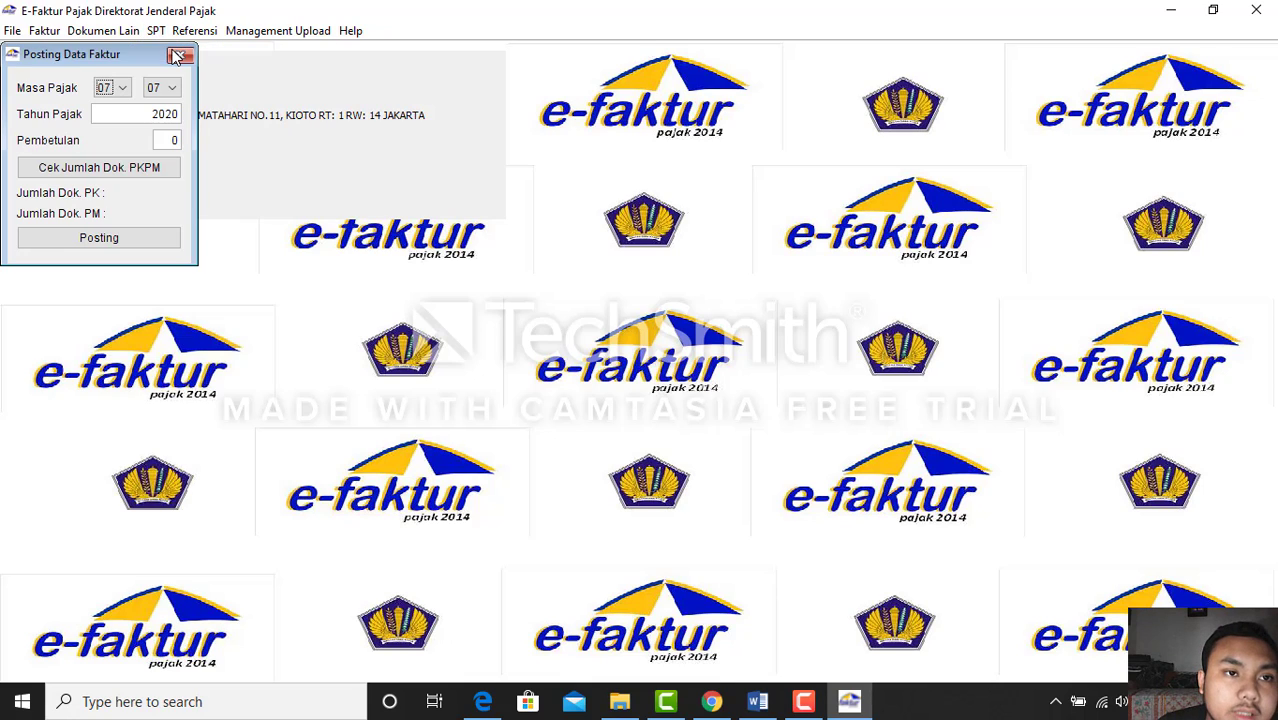
left_click(118, 90)
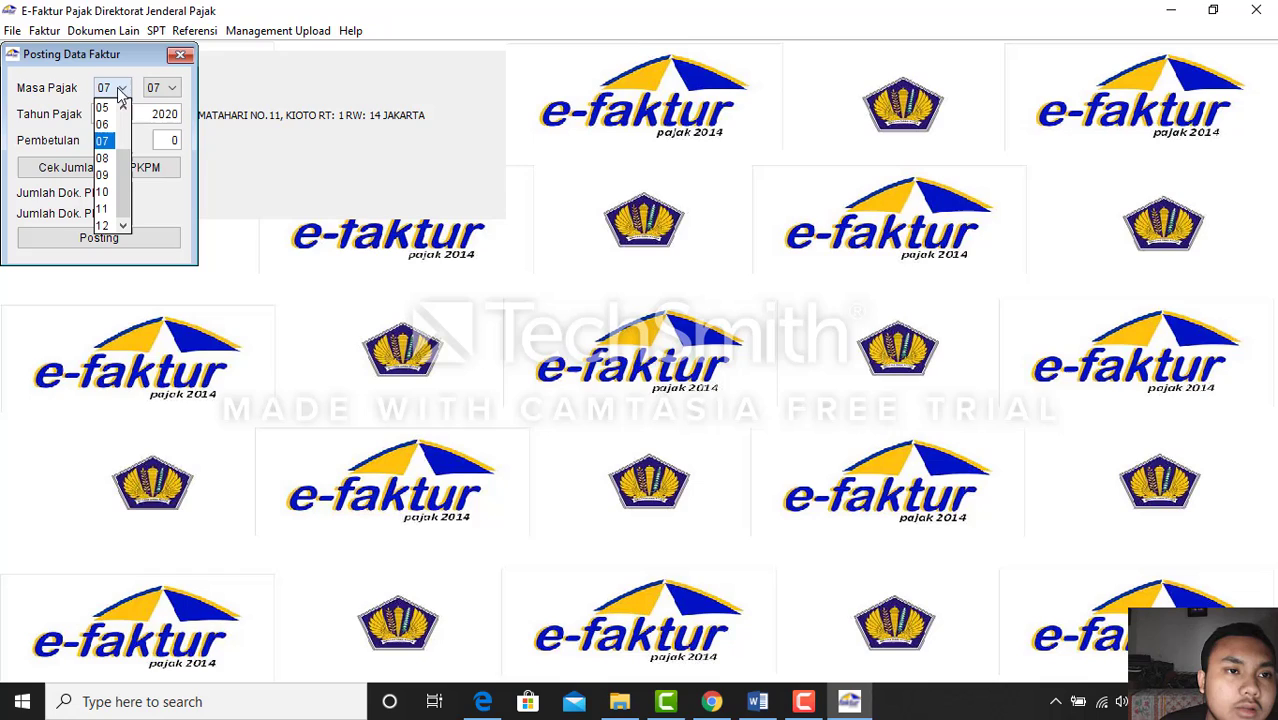
left_click(107, 190)
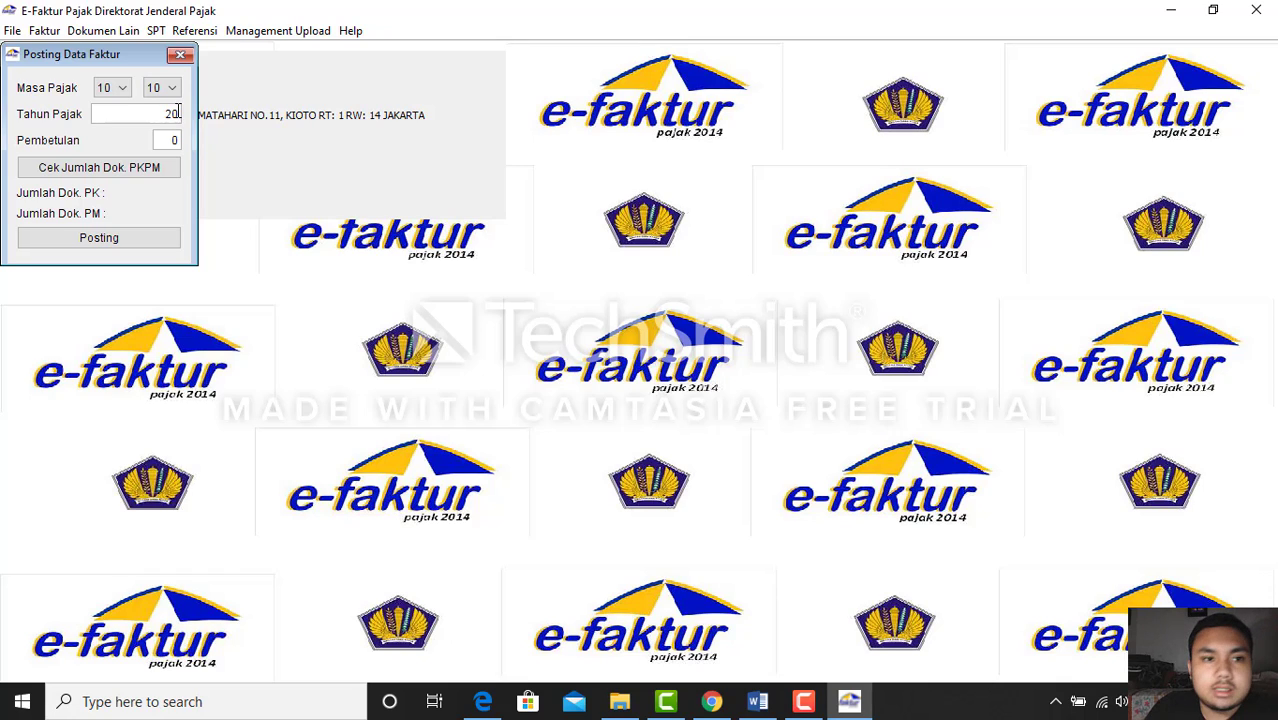
left_click(116, 167)
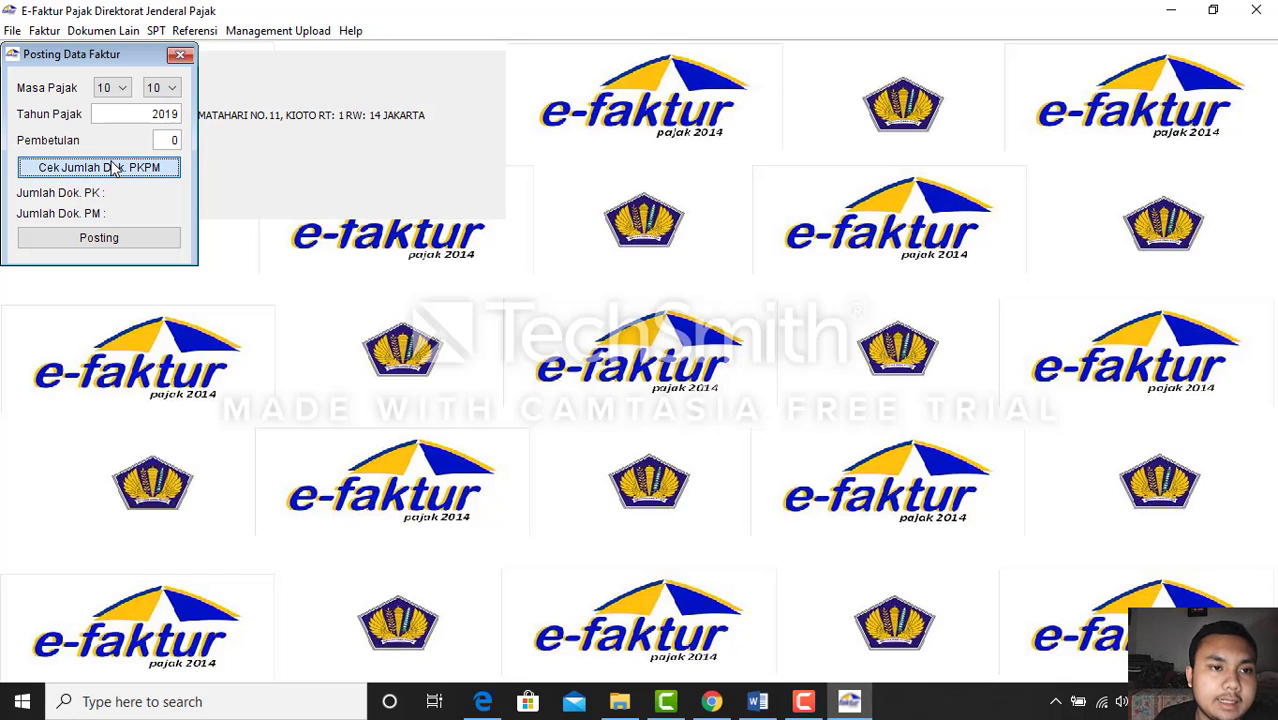
left_click(113, 239)
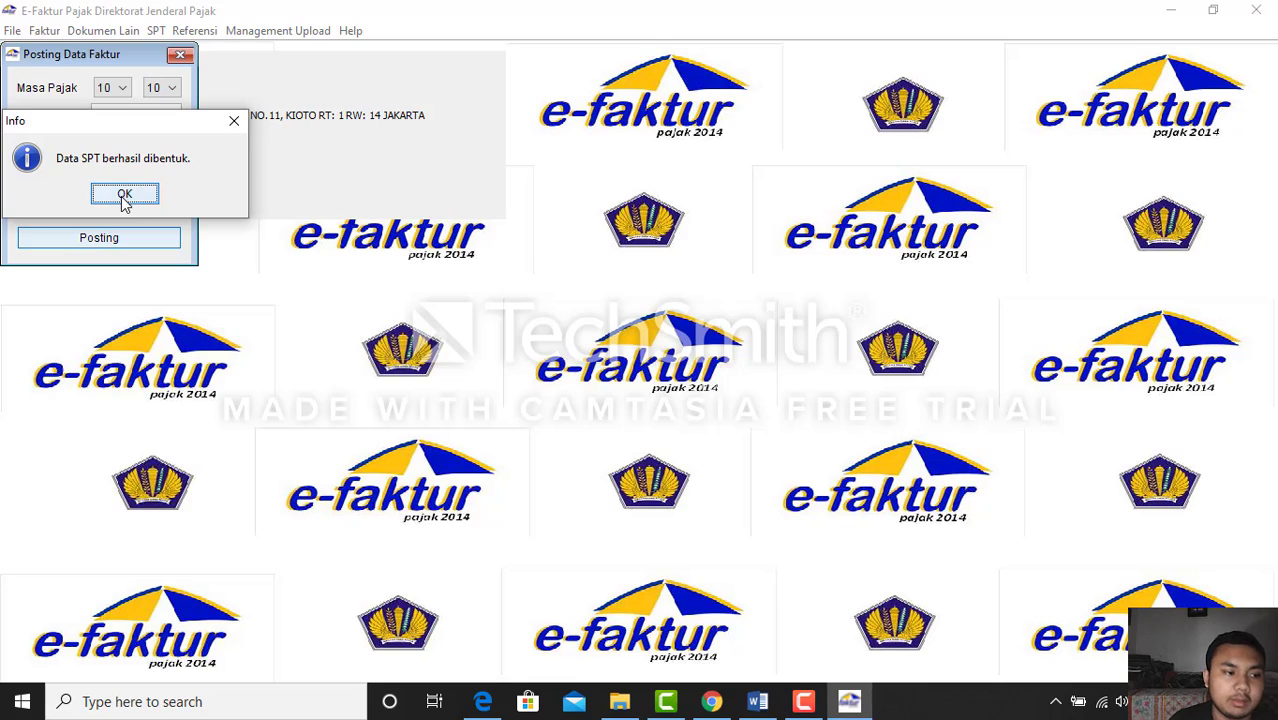
left_click(124, 196)
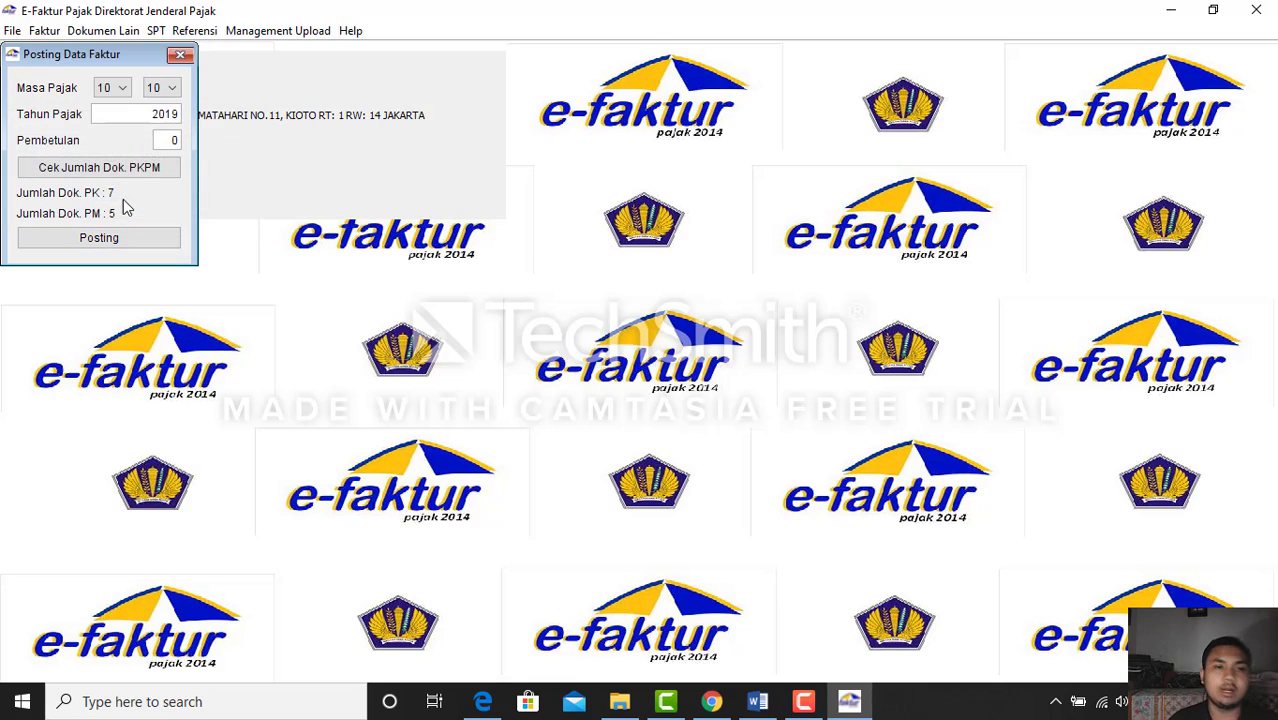
left_click(180, 57)
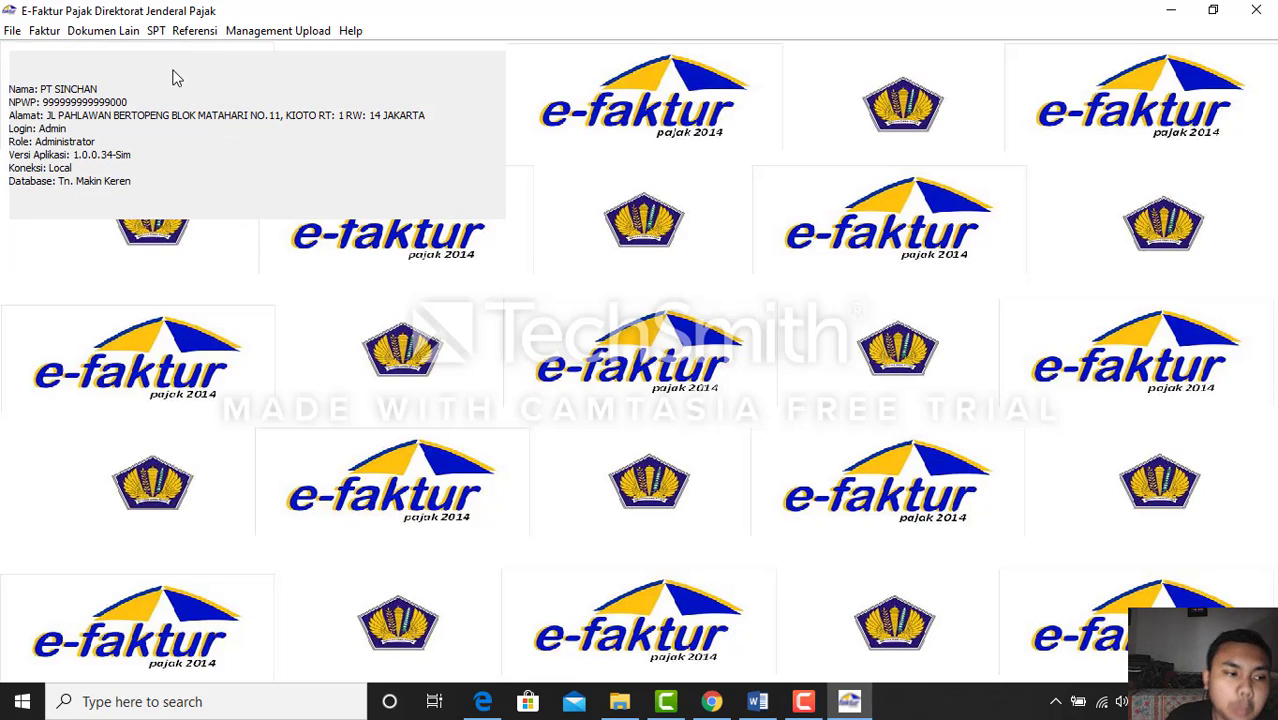
Open the 2019 SPT for period 10-10, correction 0, for editing
left_click(155, 32)
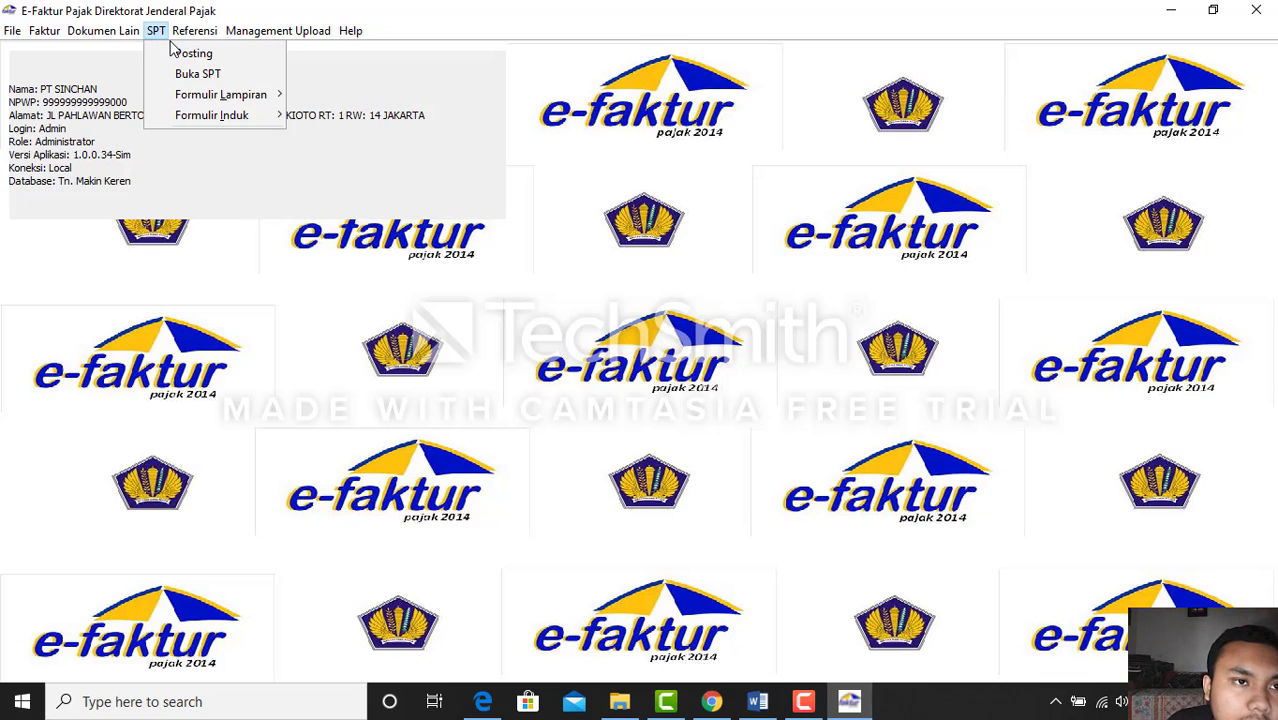
left_click(240, 80)
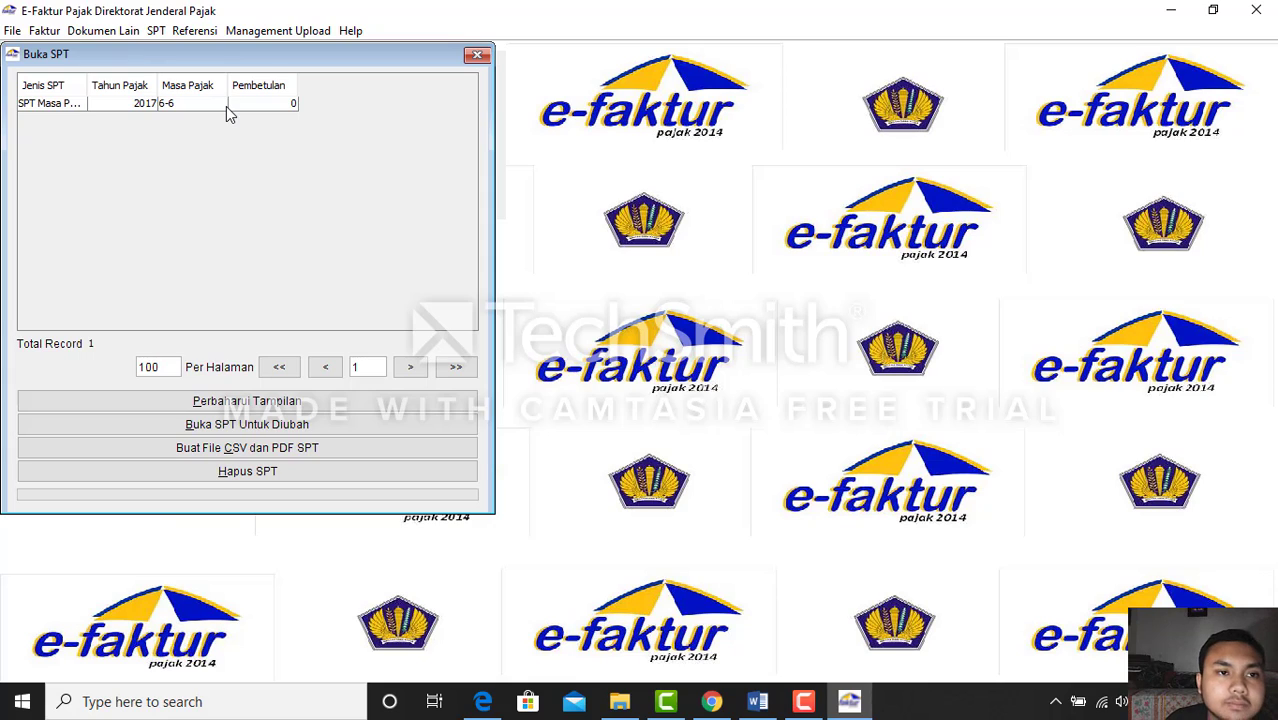
left_click(286, 405)
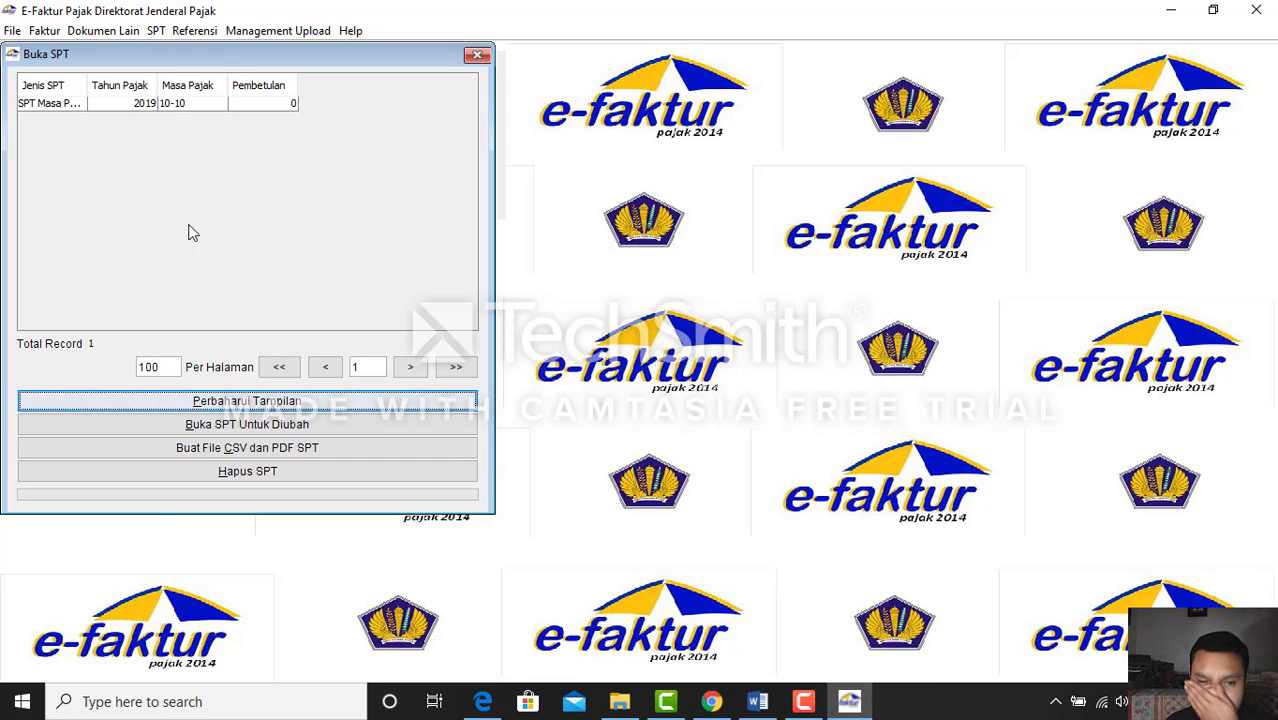
left_click(197, 106)
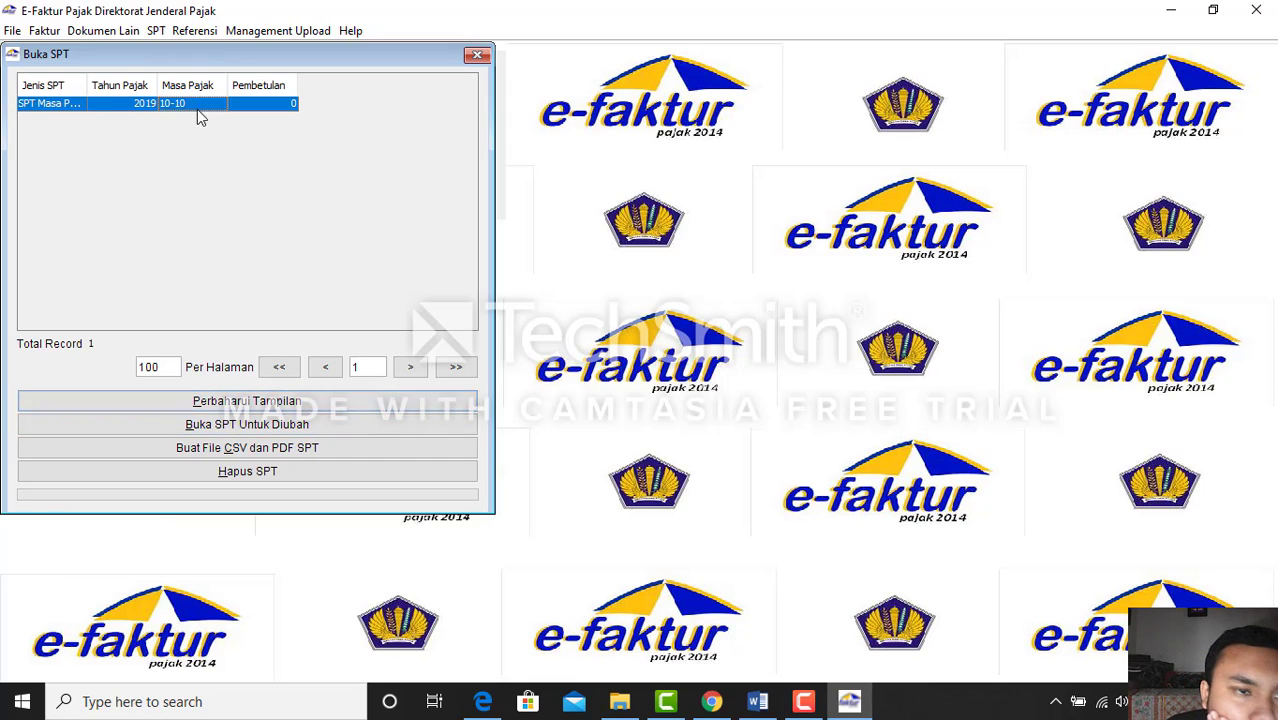
left_click(288, 428)
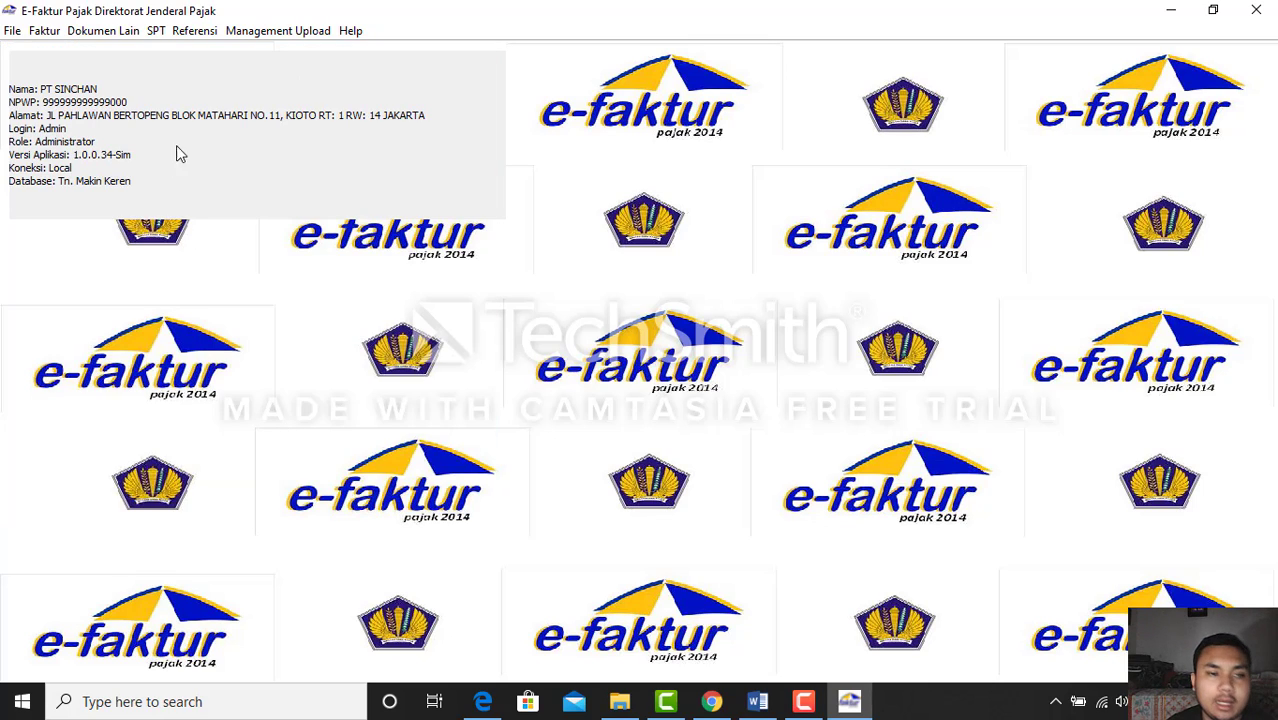
left_click(156, 31)
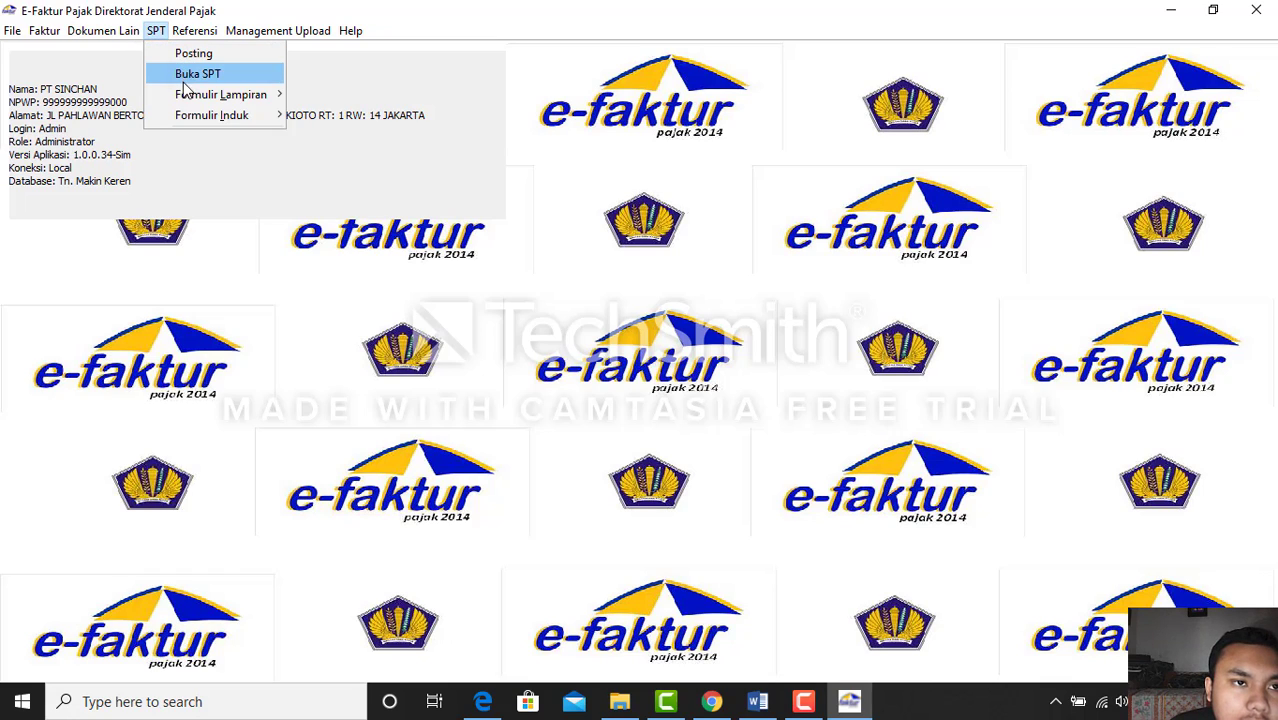
Open Formulir 1111 AB and review sections II and III, showing 24.012.500 creditable input tax
mouse_move(190, 101)
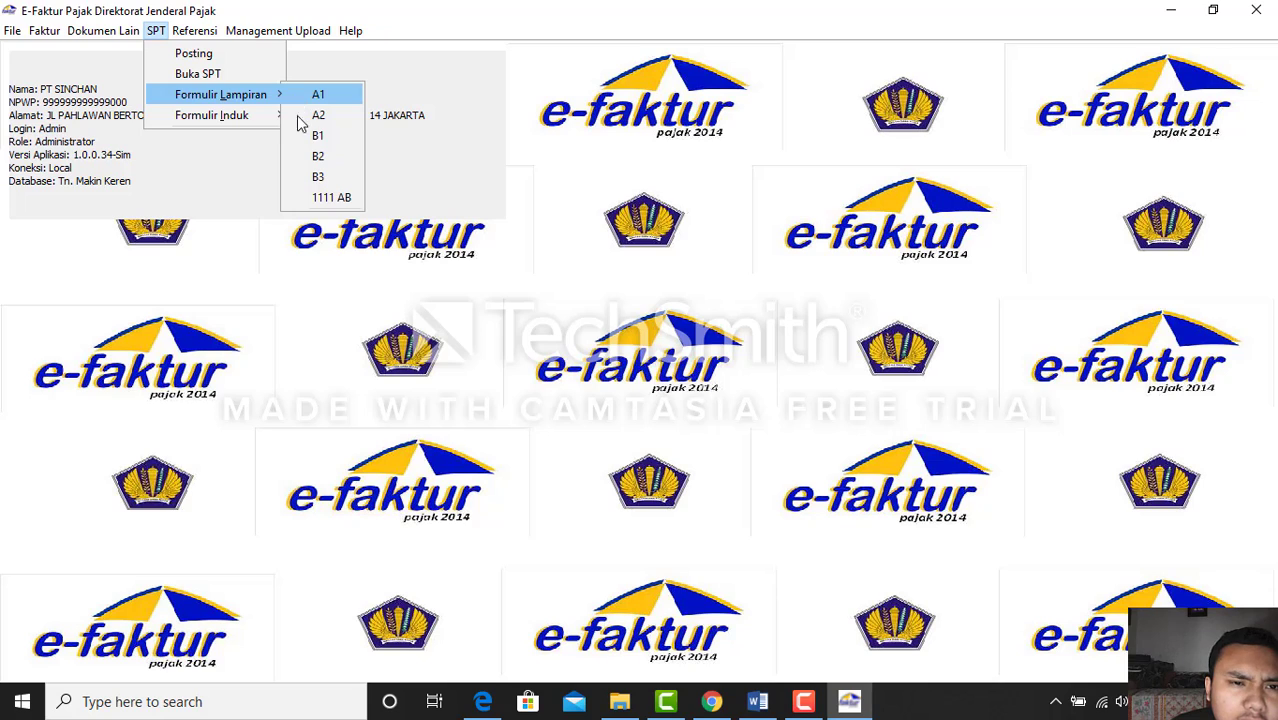
left_click(322, 200)
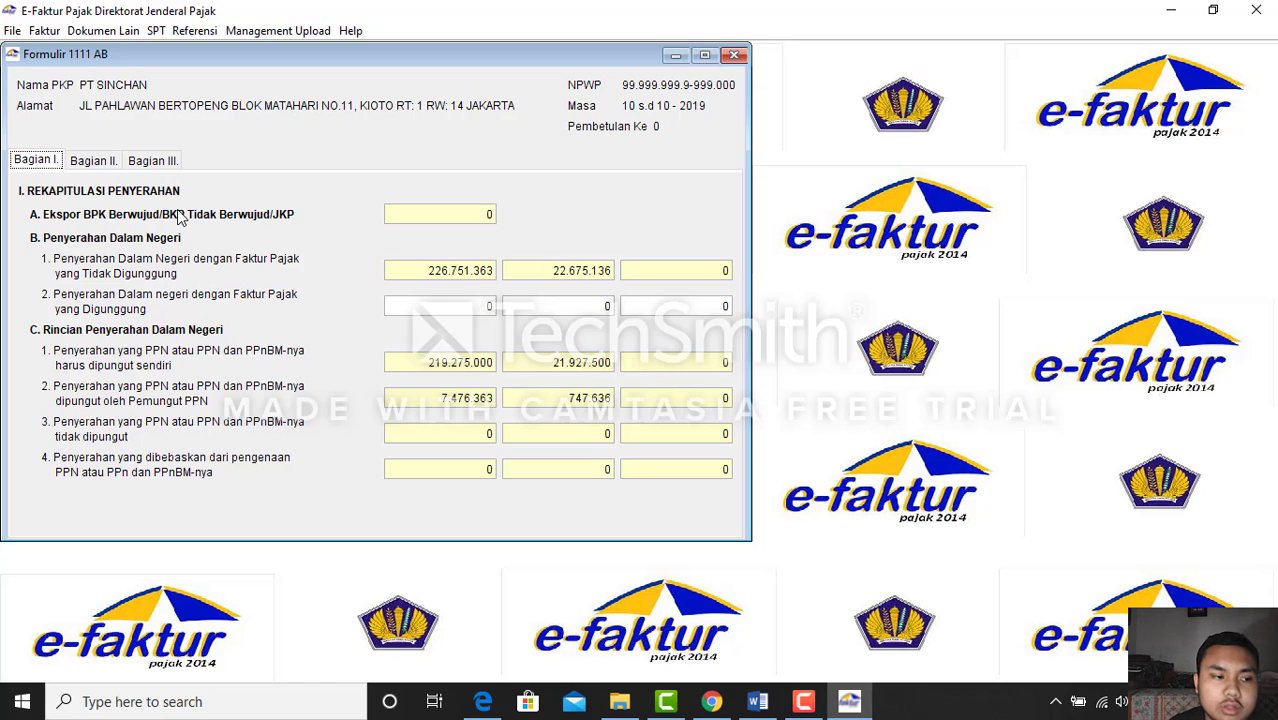
left_click(108, 163)
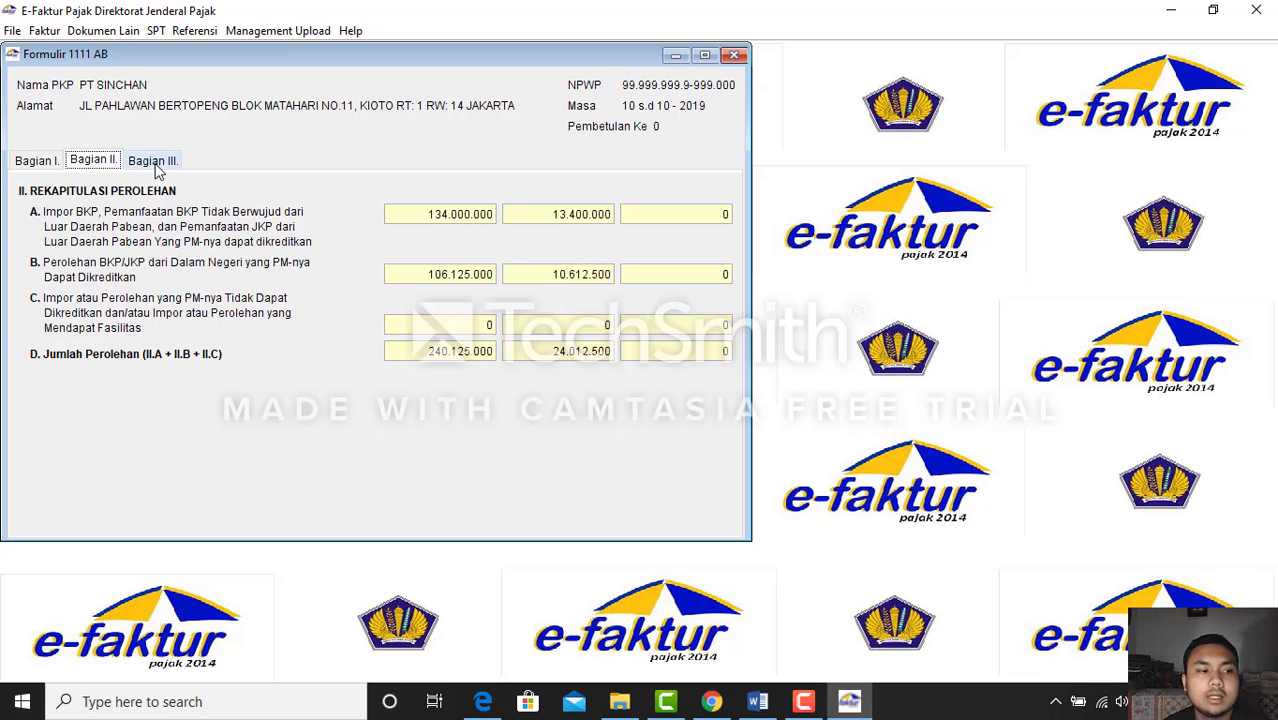
left_click(158, 162)
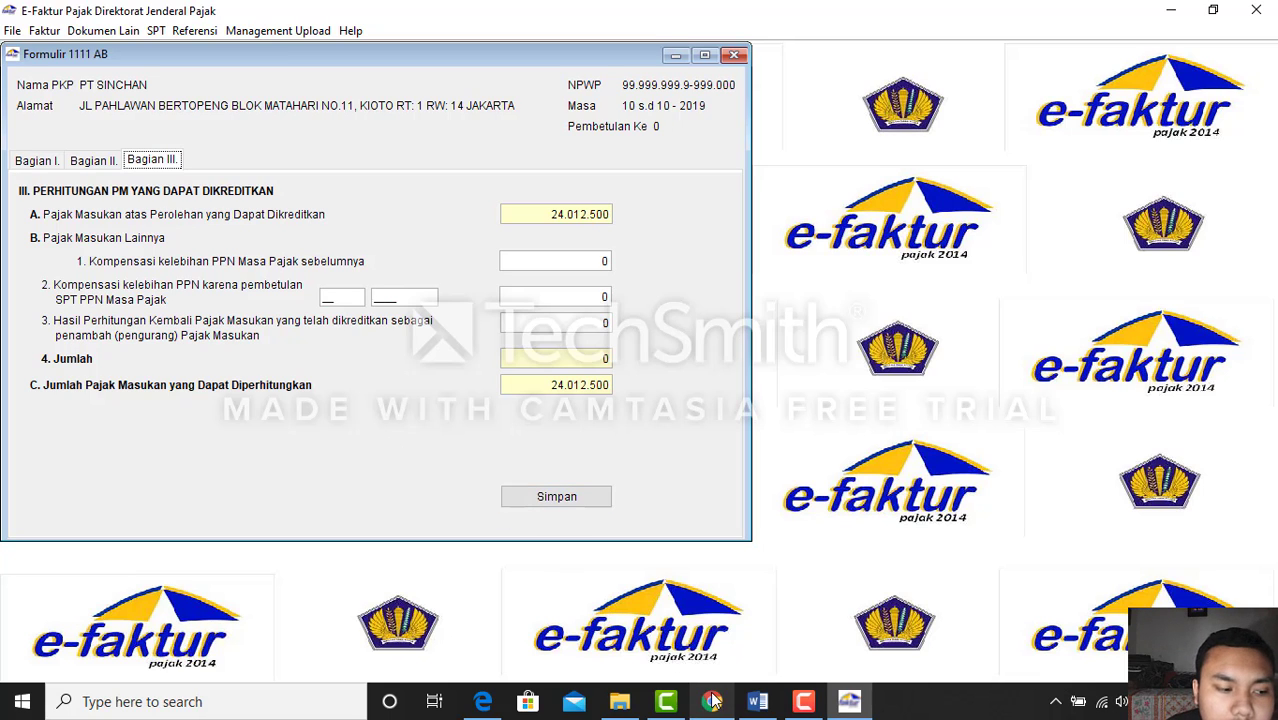
Check the Word exam document, then bring up the course instructions page in Edge
left_click(760, 704)
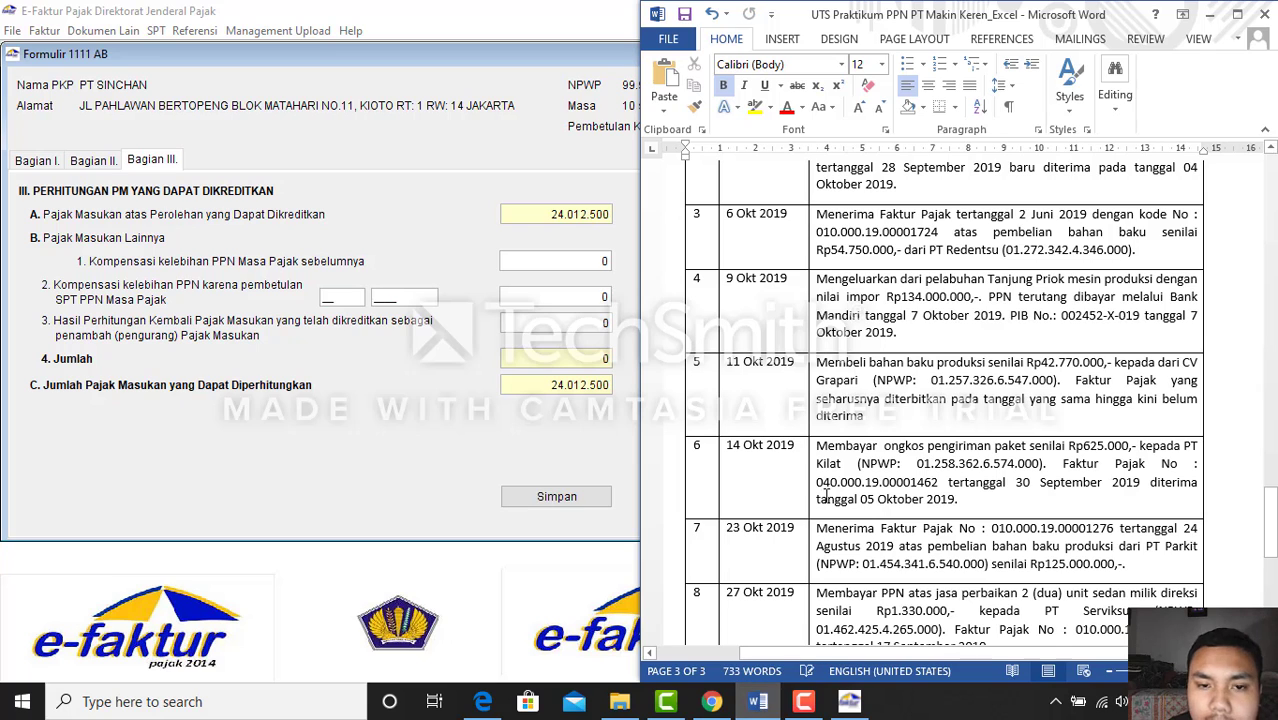
left_click(748, 706)
left_click(710, 710)
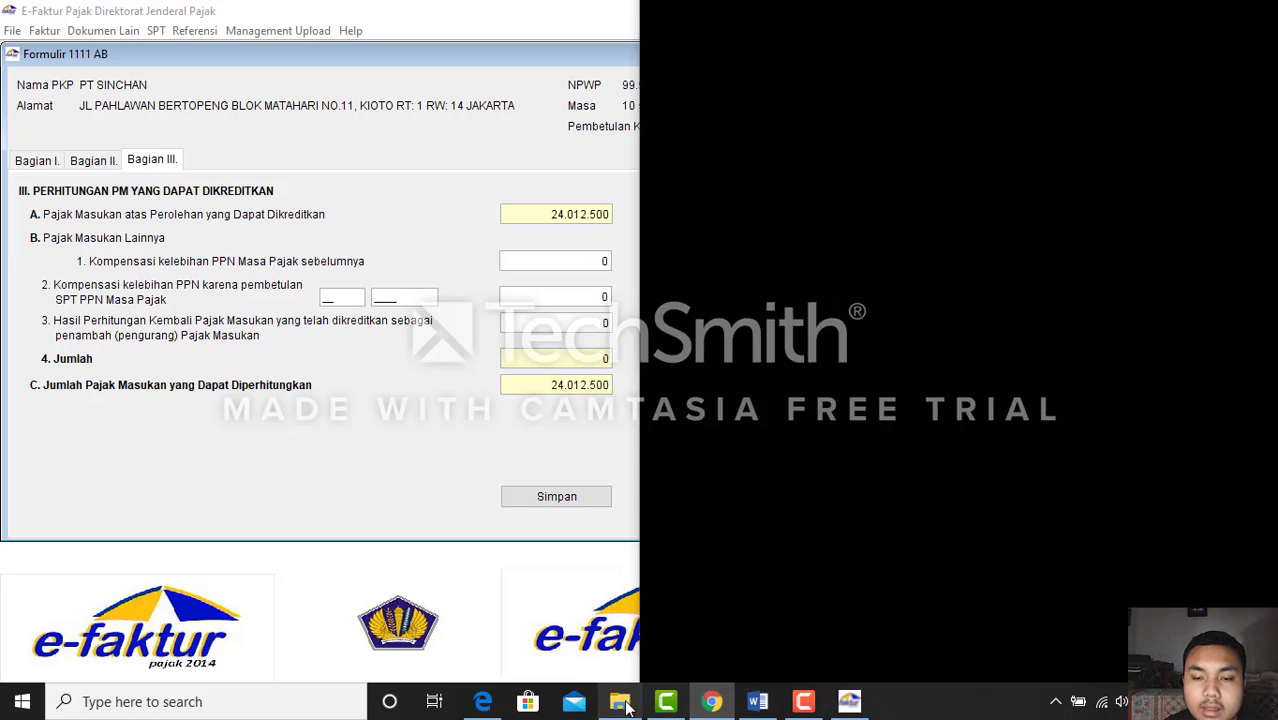
left_click(482, 702)
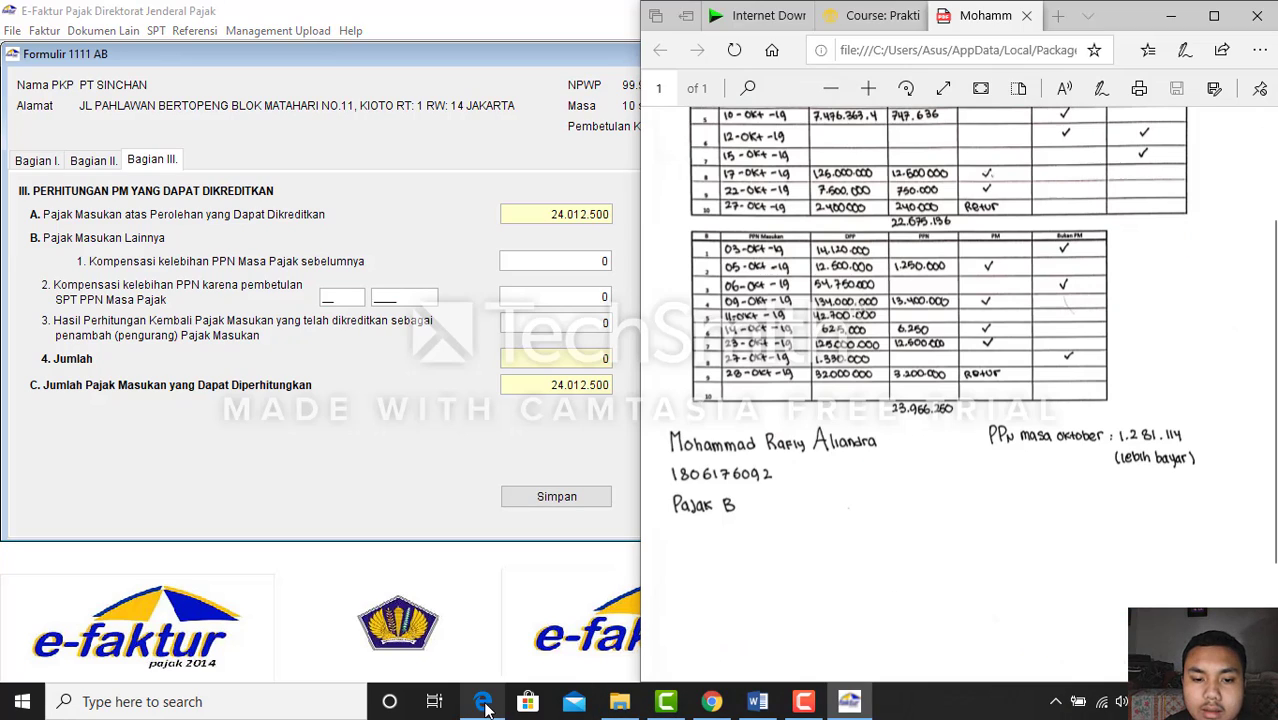
left_click(868, 16)
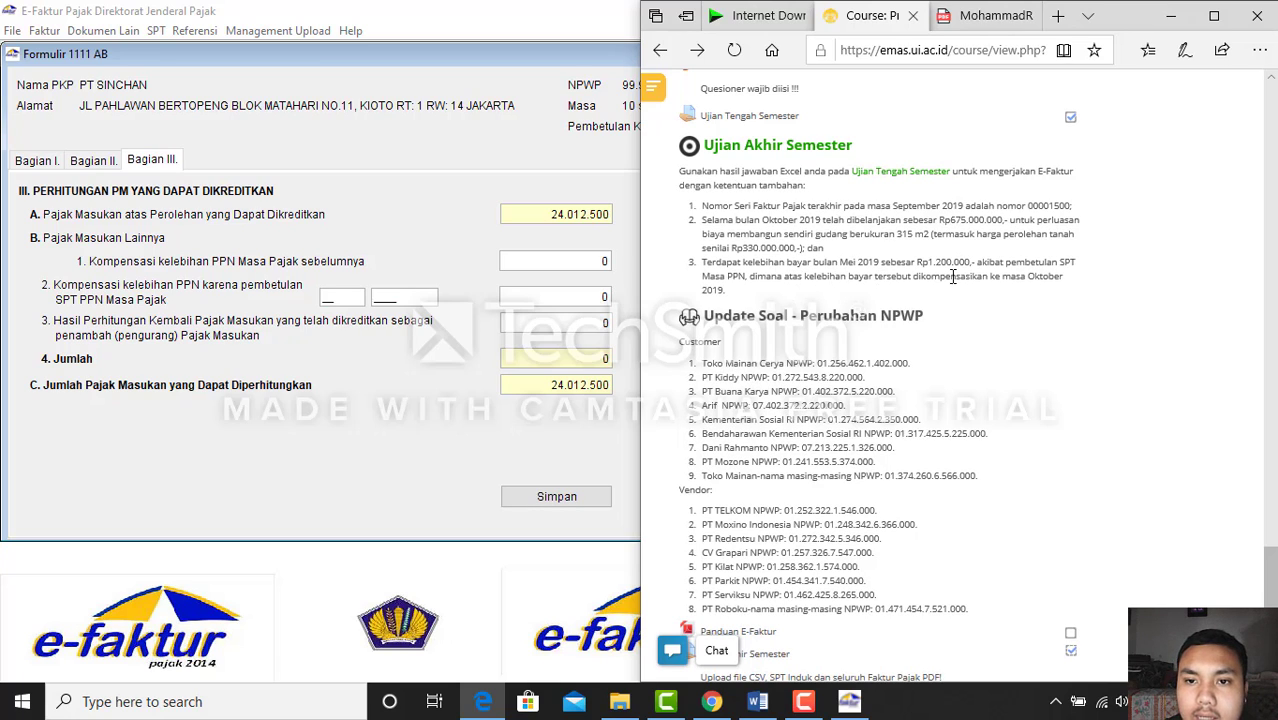
Enter 1200000 as prior-period compensation in 1111 AB, save it, and close the form
left_click(613, 259)
double_click(616, 259)
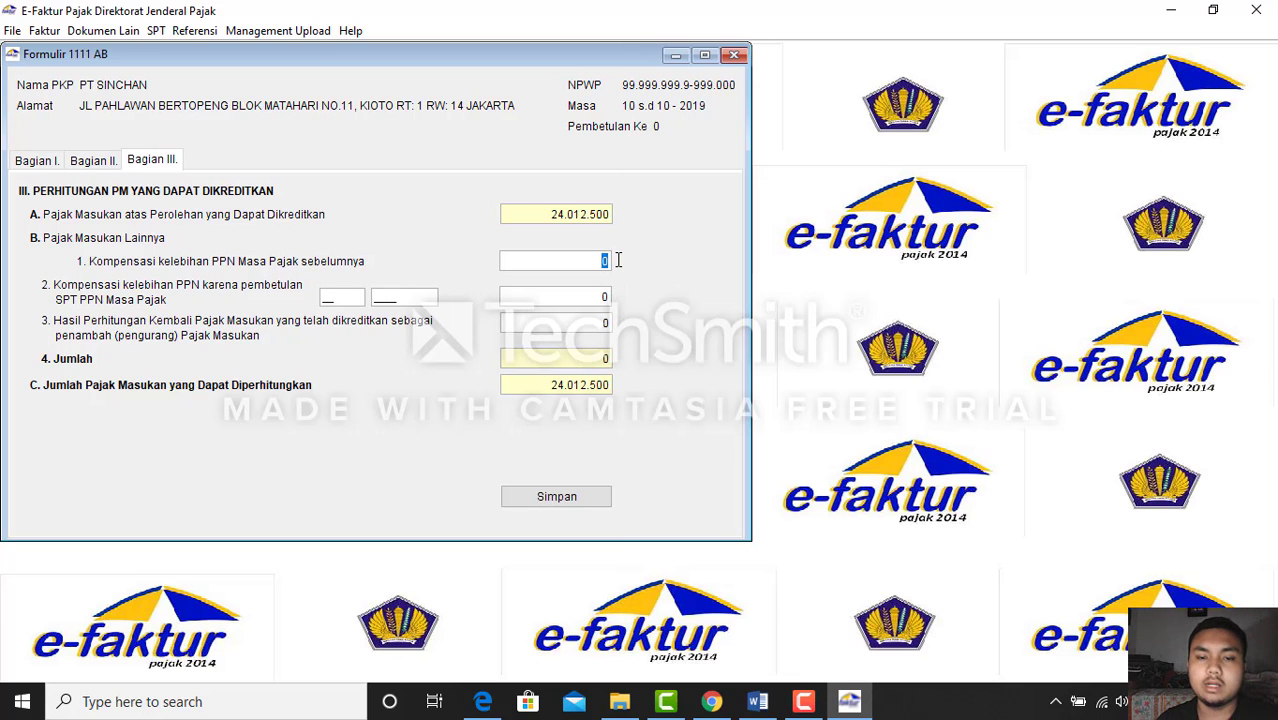
type("12000")
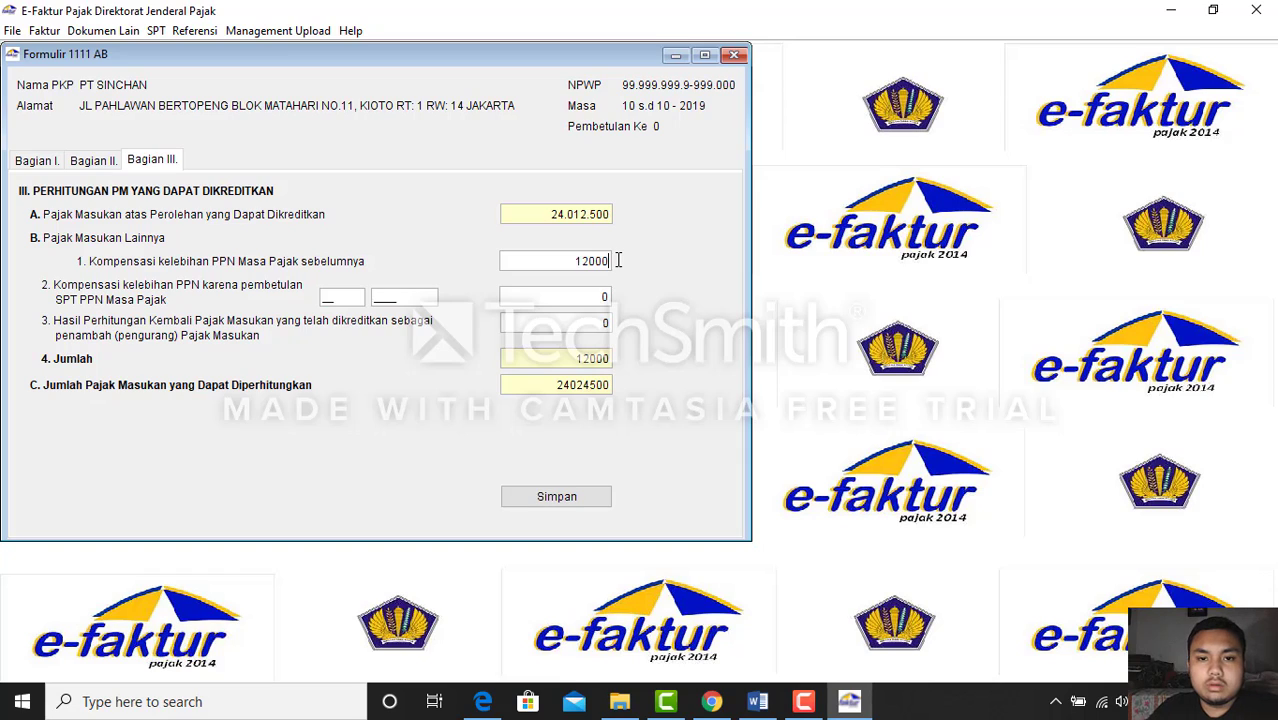
type("00")
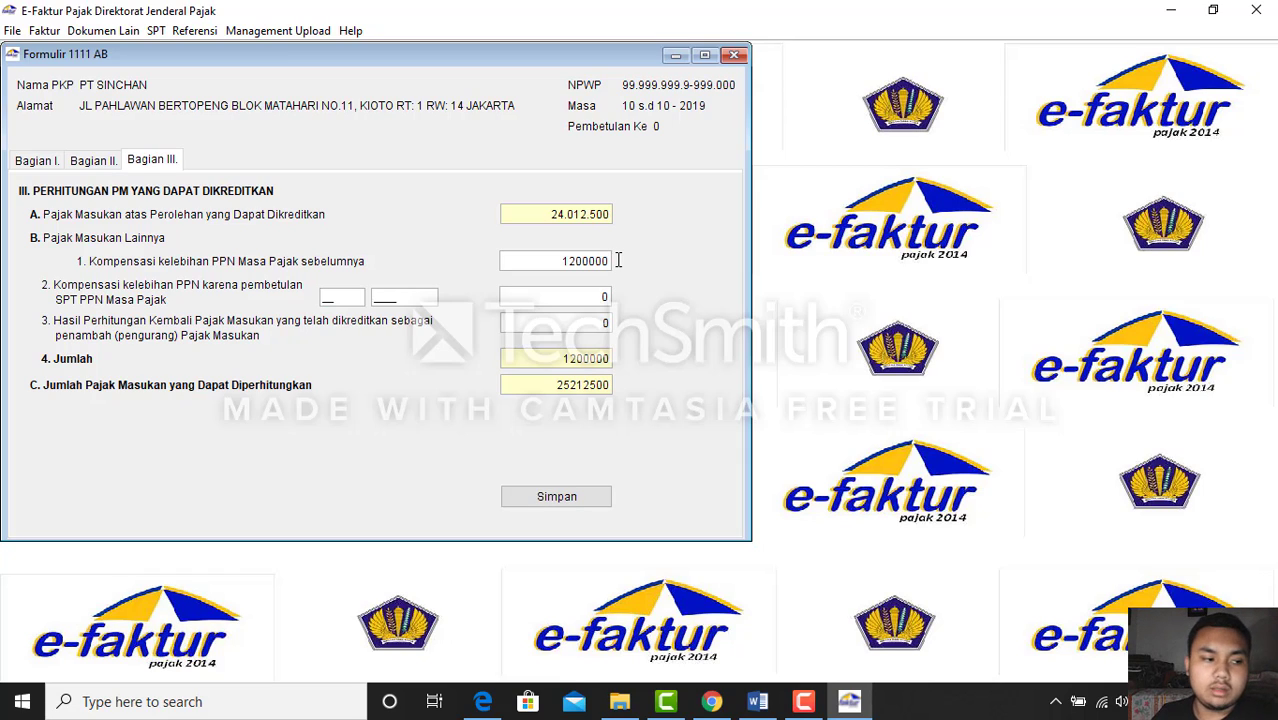
key("Tab")
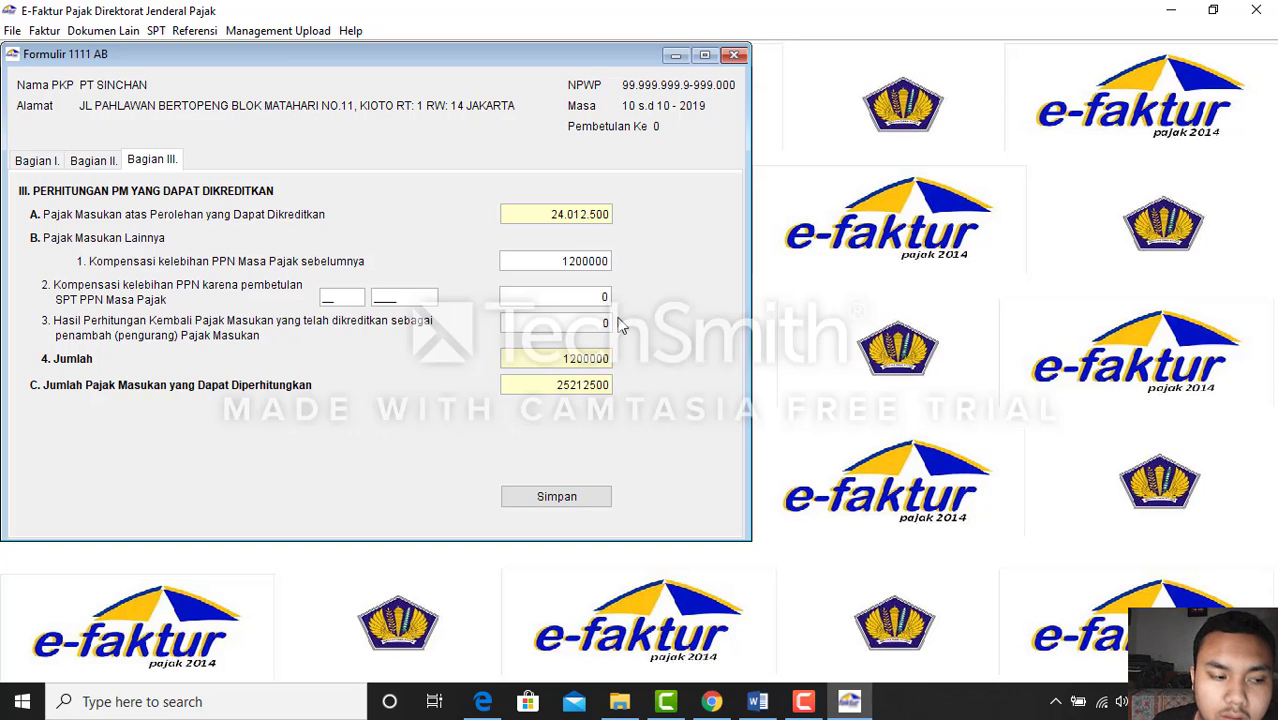
left_click(581, 506)
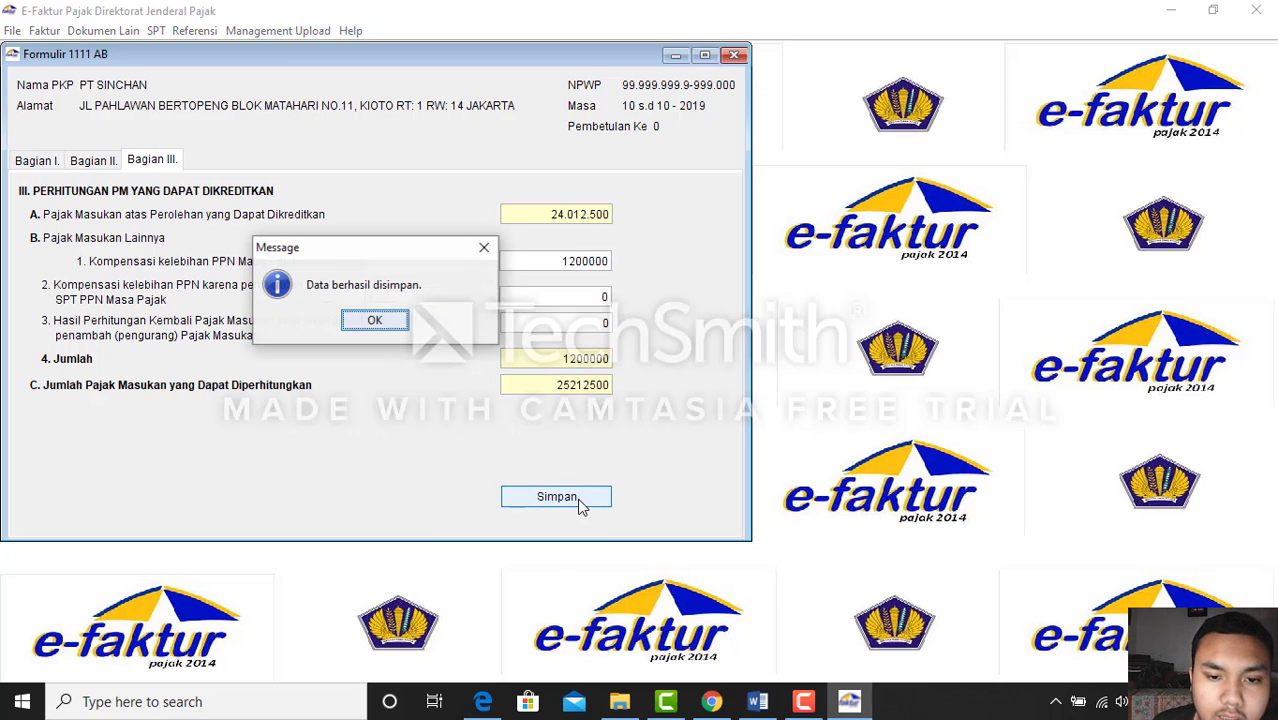
left_click(374, 322)
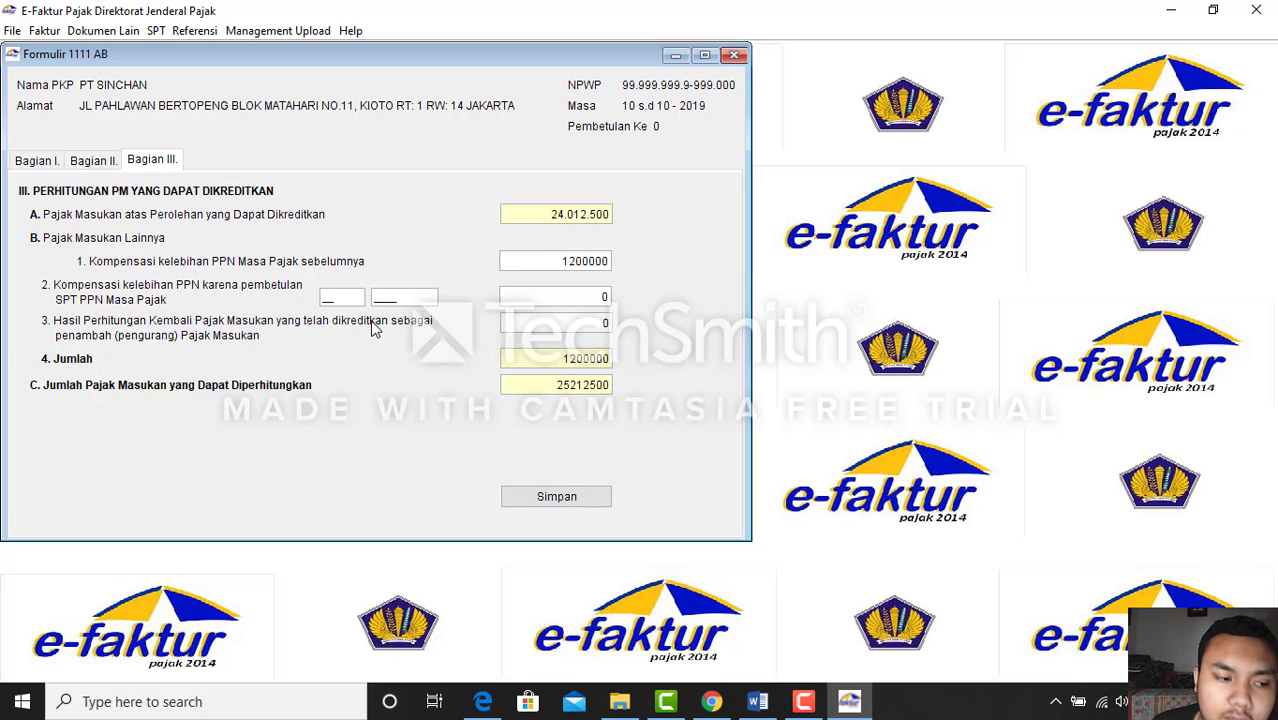
left_click(734, 56)
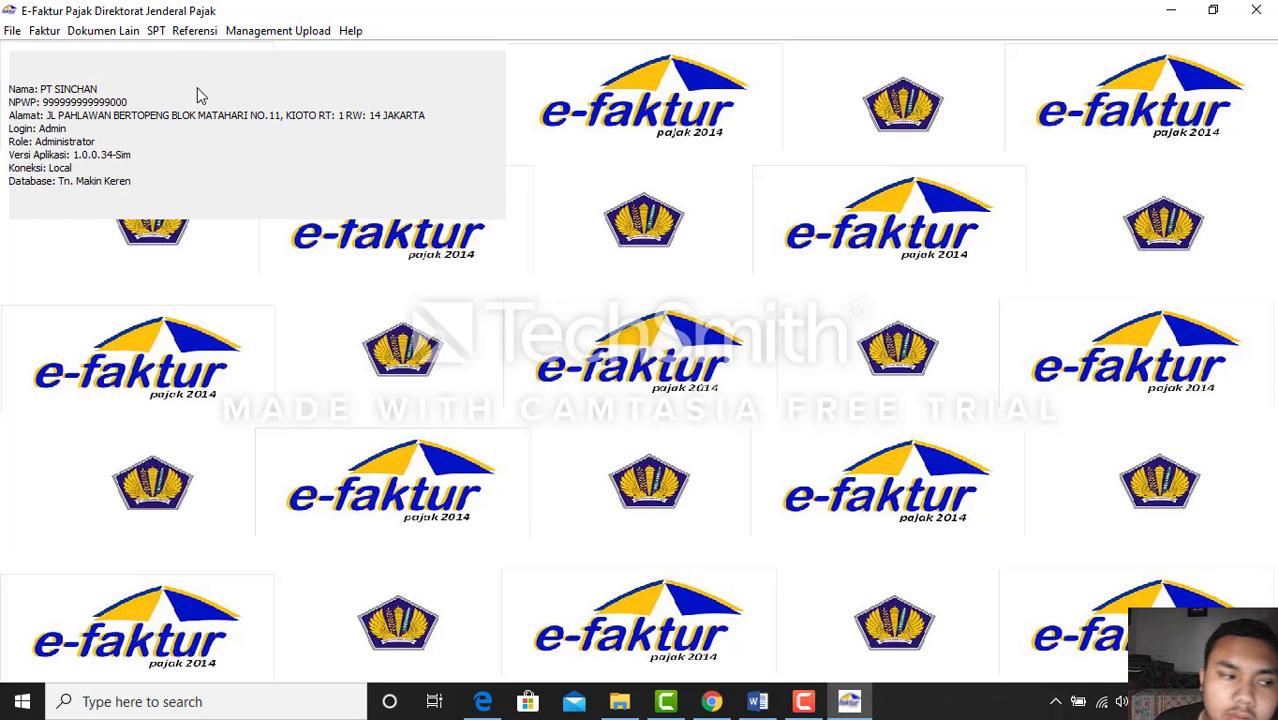
In Formulir 1111, mark the -3.285.000 overpayment from Butir II.D for compensation under II.H
left_click(160, 33)
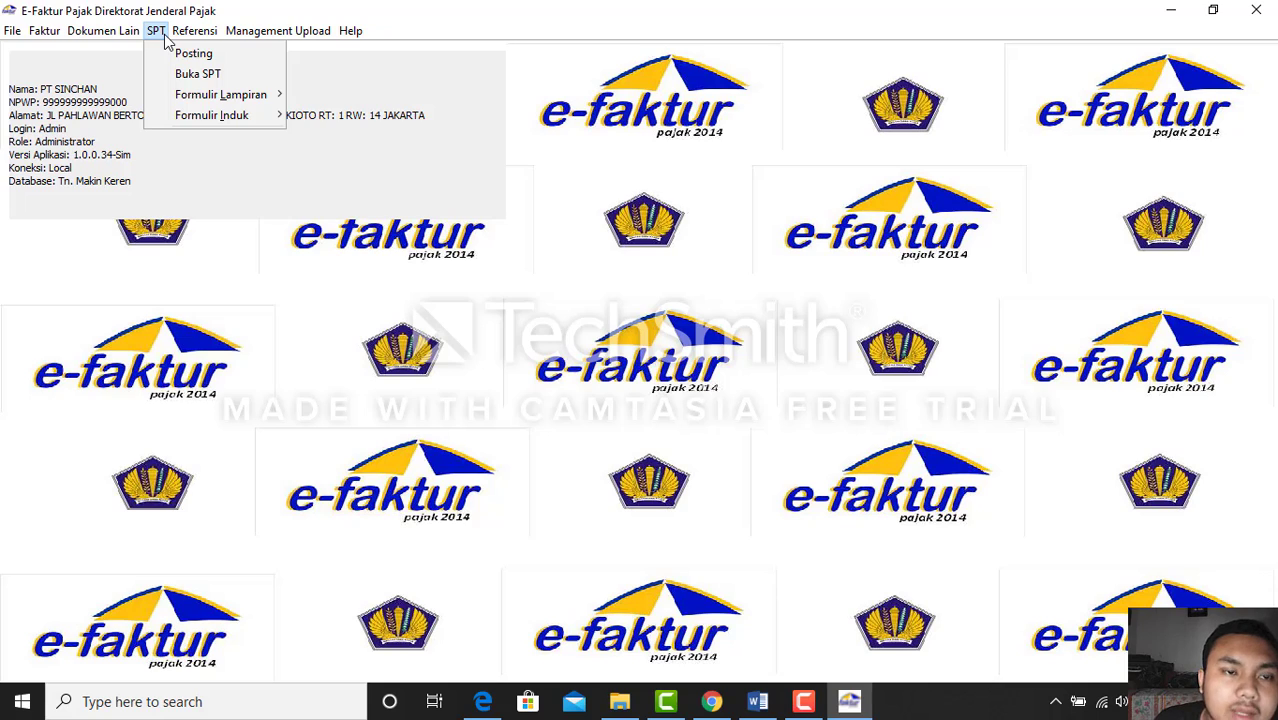
mouse_move(276, 98)
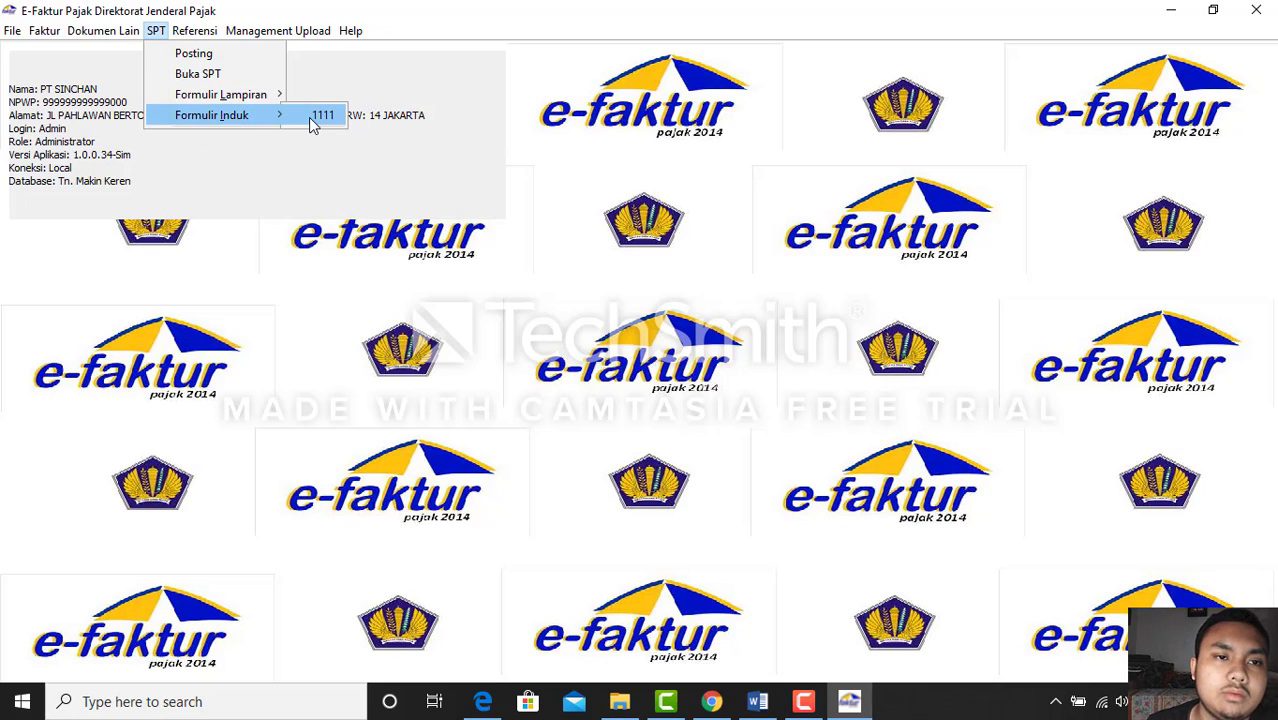
left_click(314, 122)
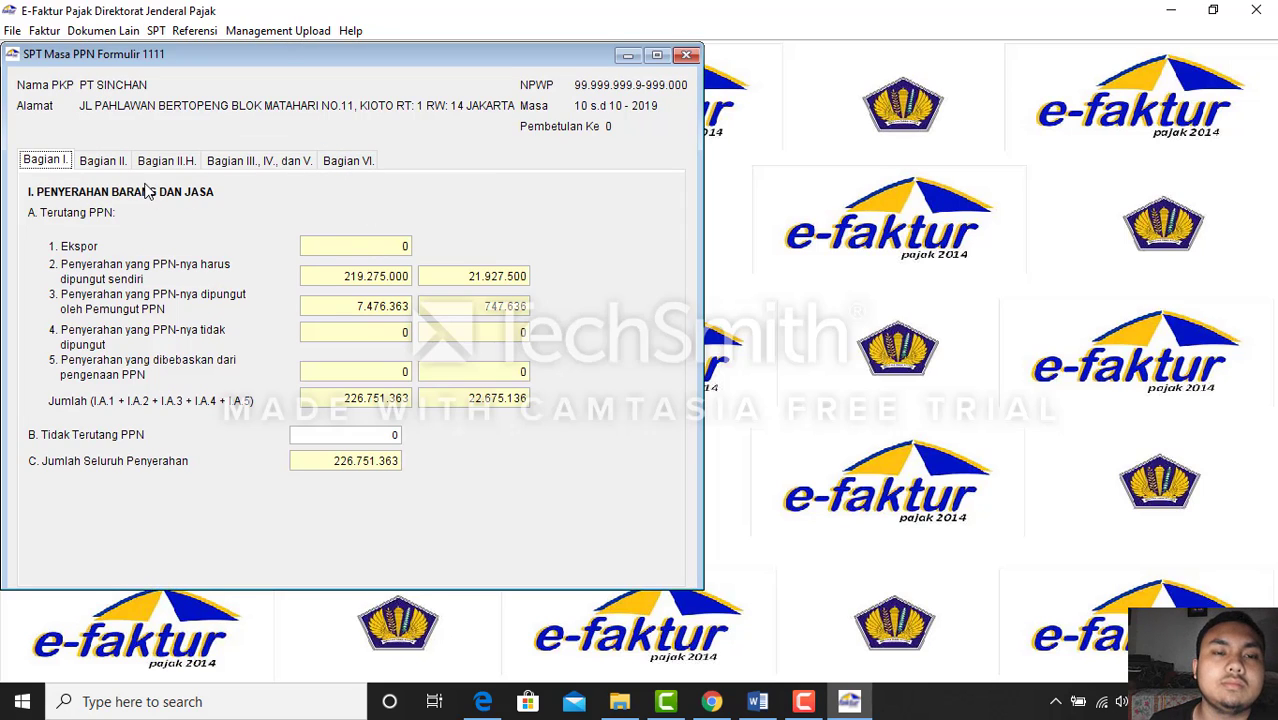
left_click(117, 162)
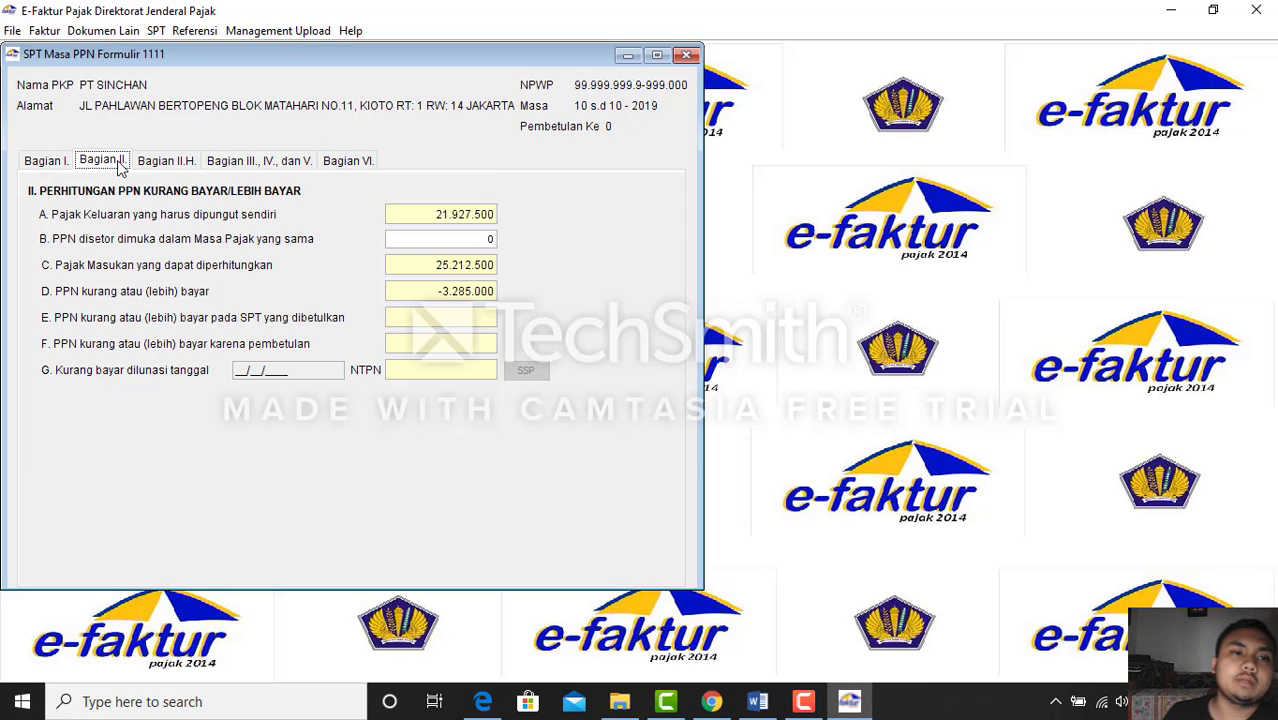
left_click(174, 170)
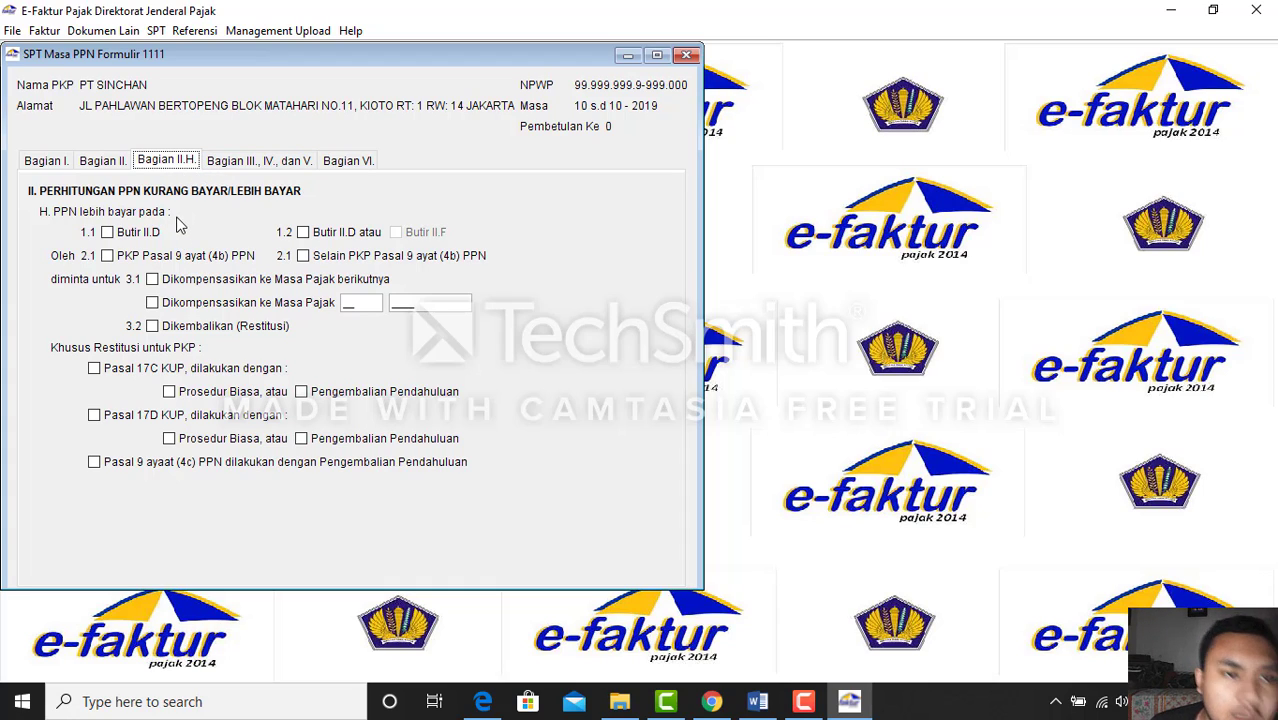
left_click(107, 232)
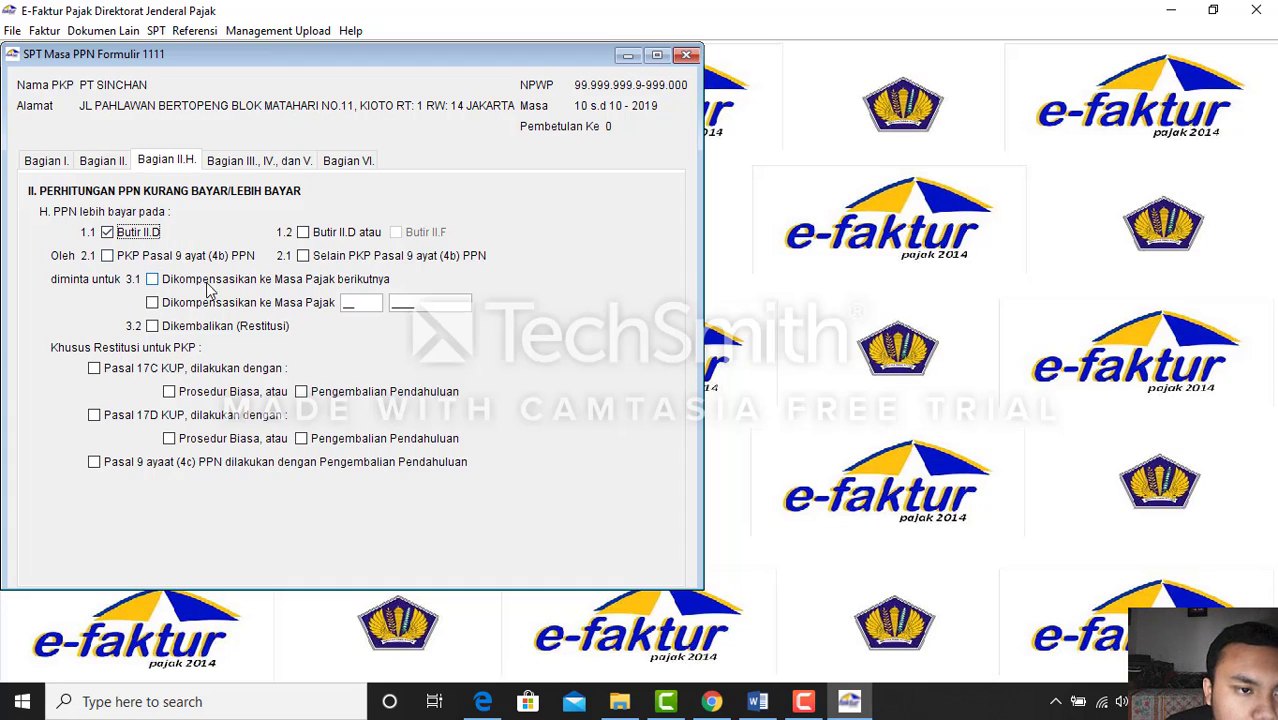
left_click(152, 279)
left_click(226, 163)
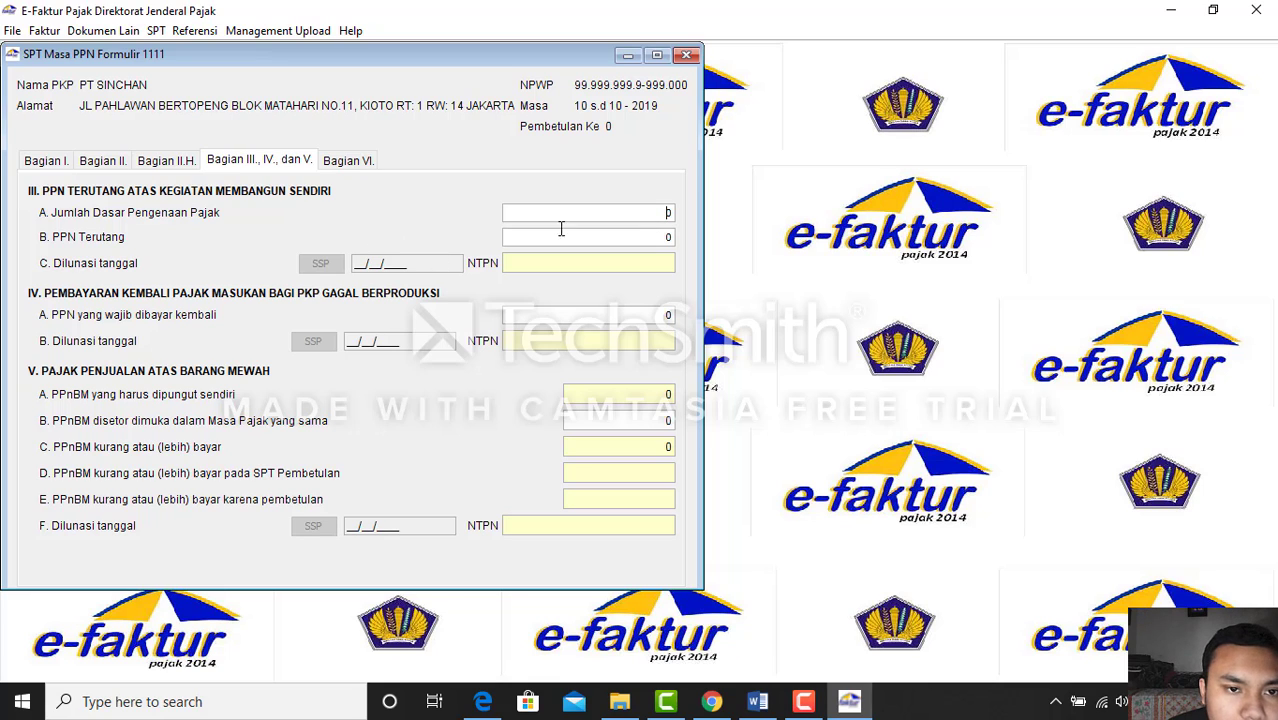
Enter a 69.000.000 self-construction tax base in Part III, giving 6.900.000 VAT due
left_click(484, 704)
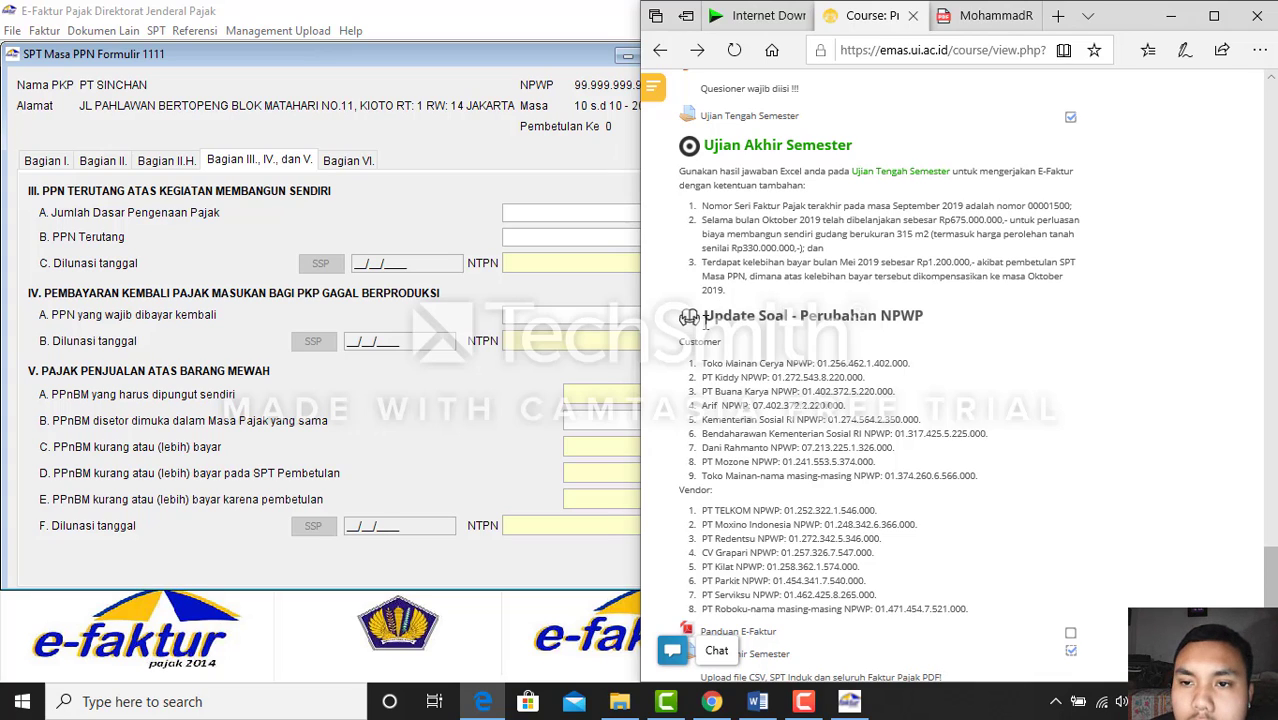
left_click(548, 402)
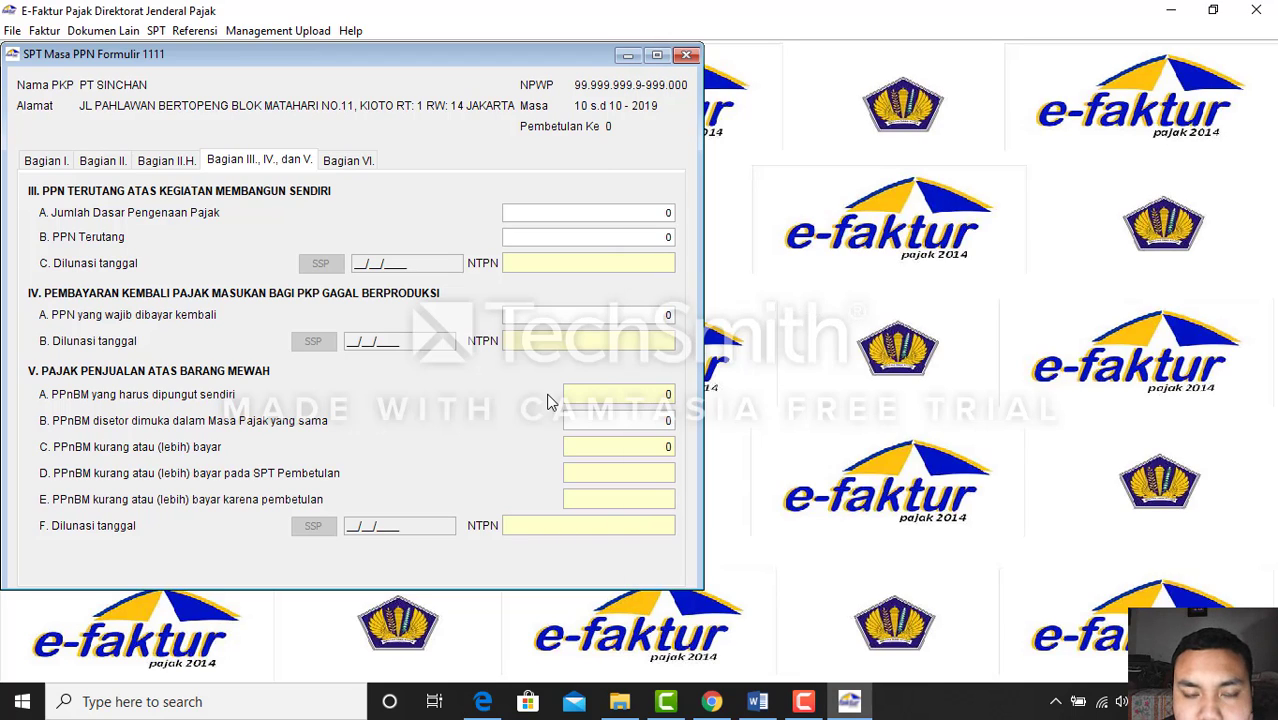
left_click_drag(666, 212, 677, 213)
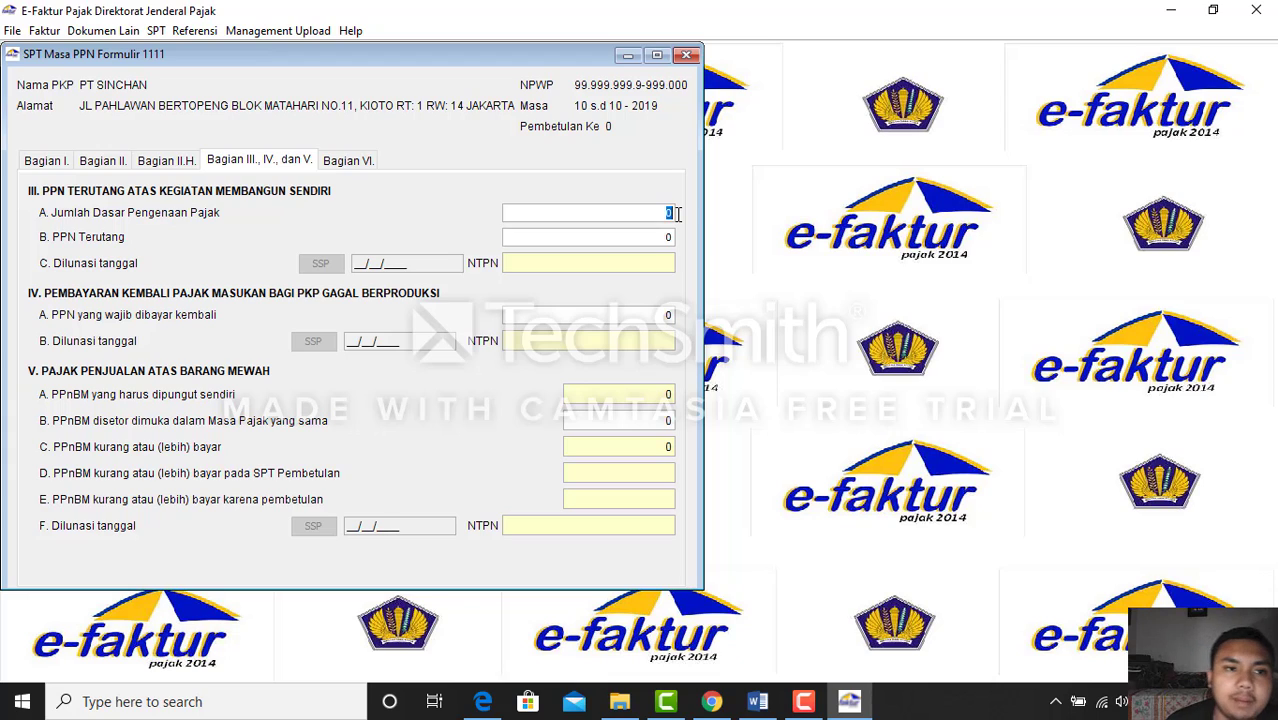
key("BackSpace")
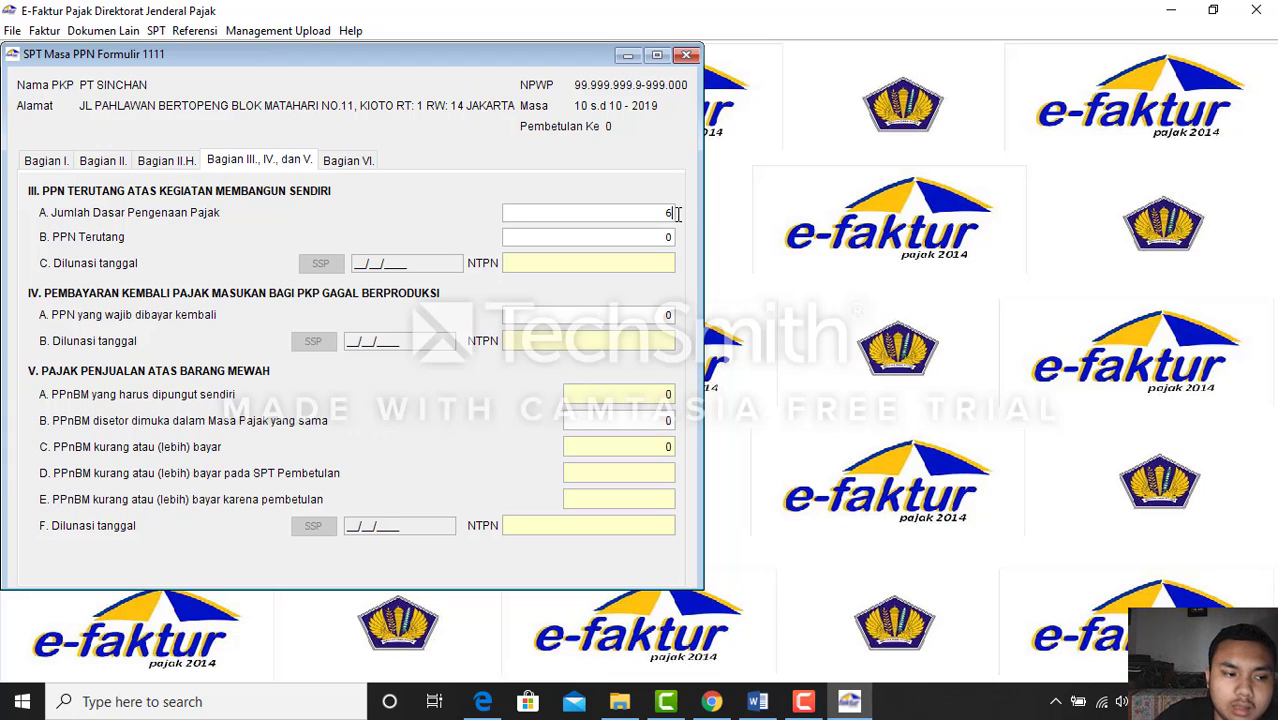
type("69")
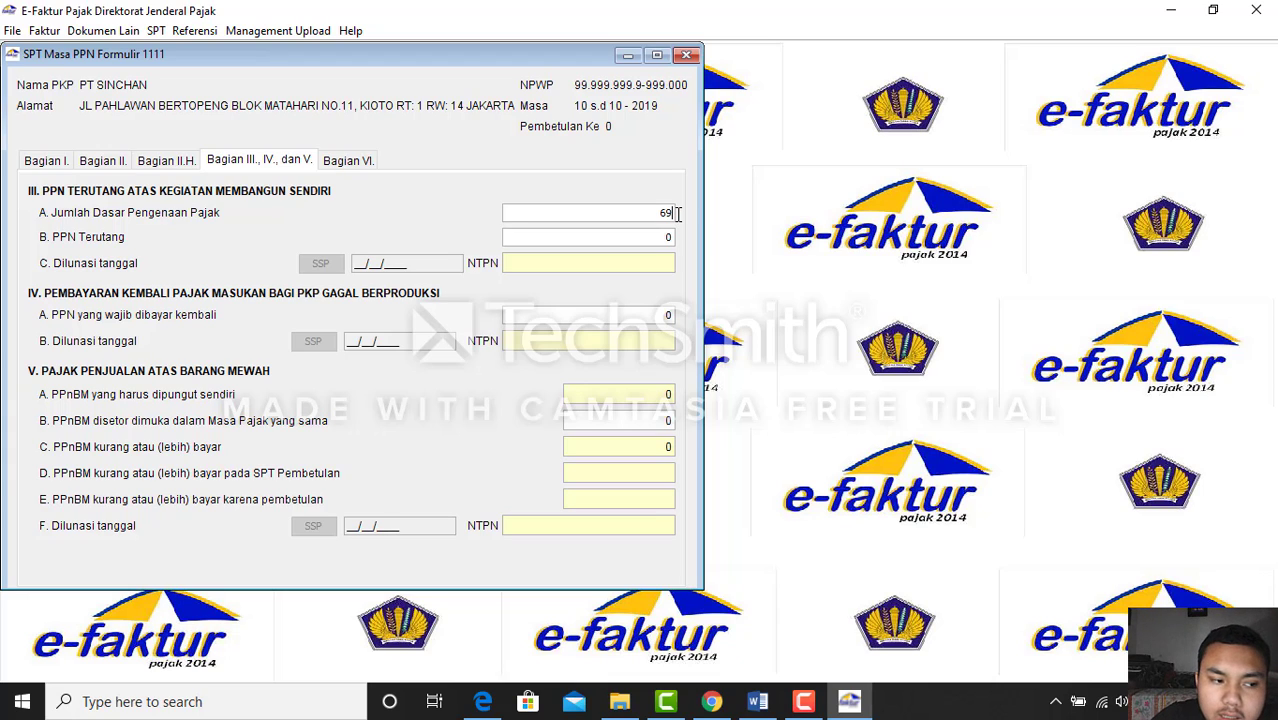
type("000")
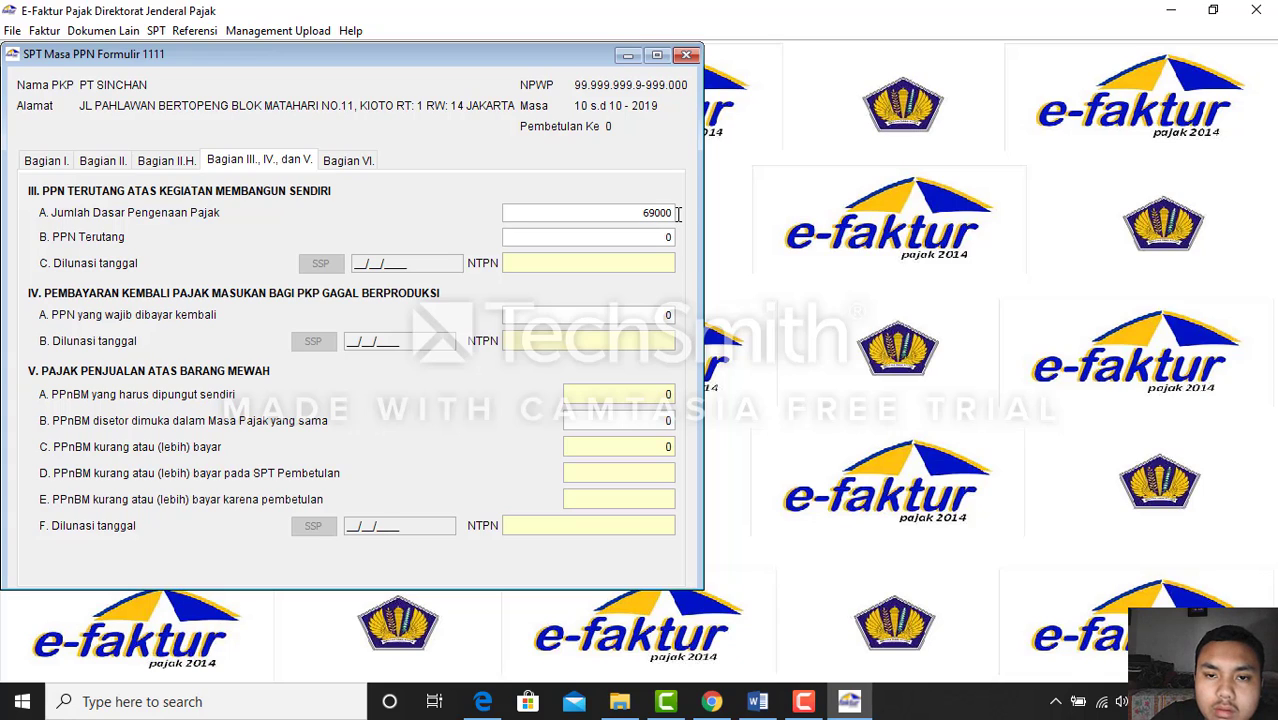
type("000")
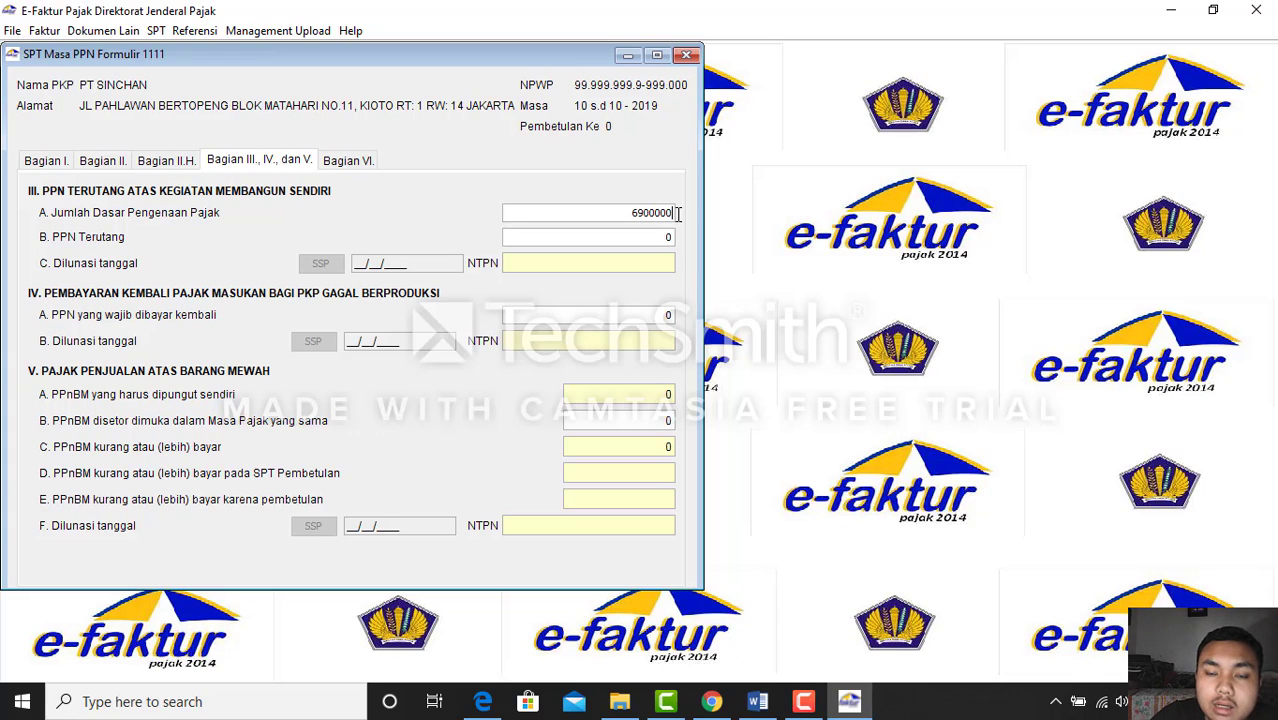
key("Tab")
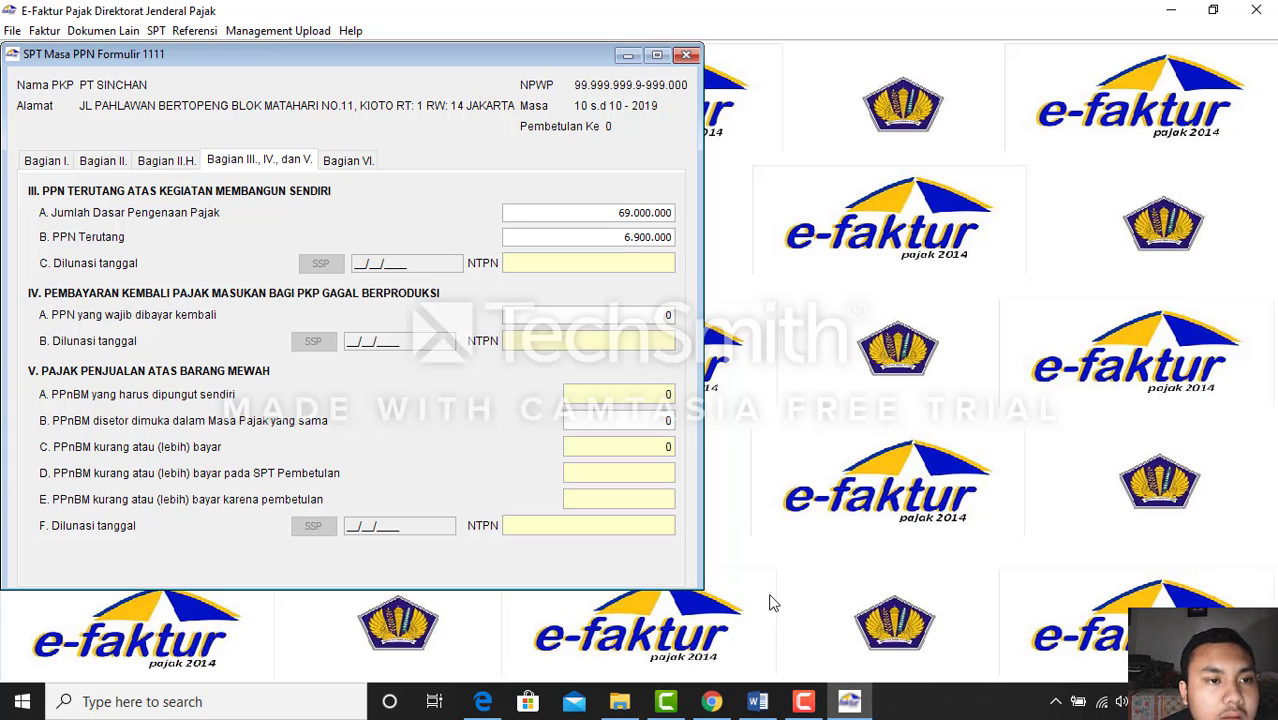
mouse_move(718, 708)
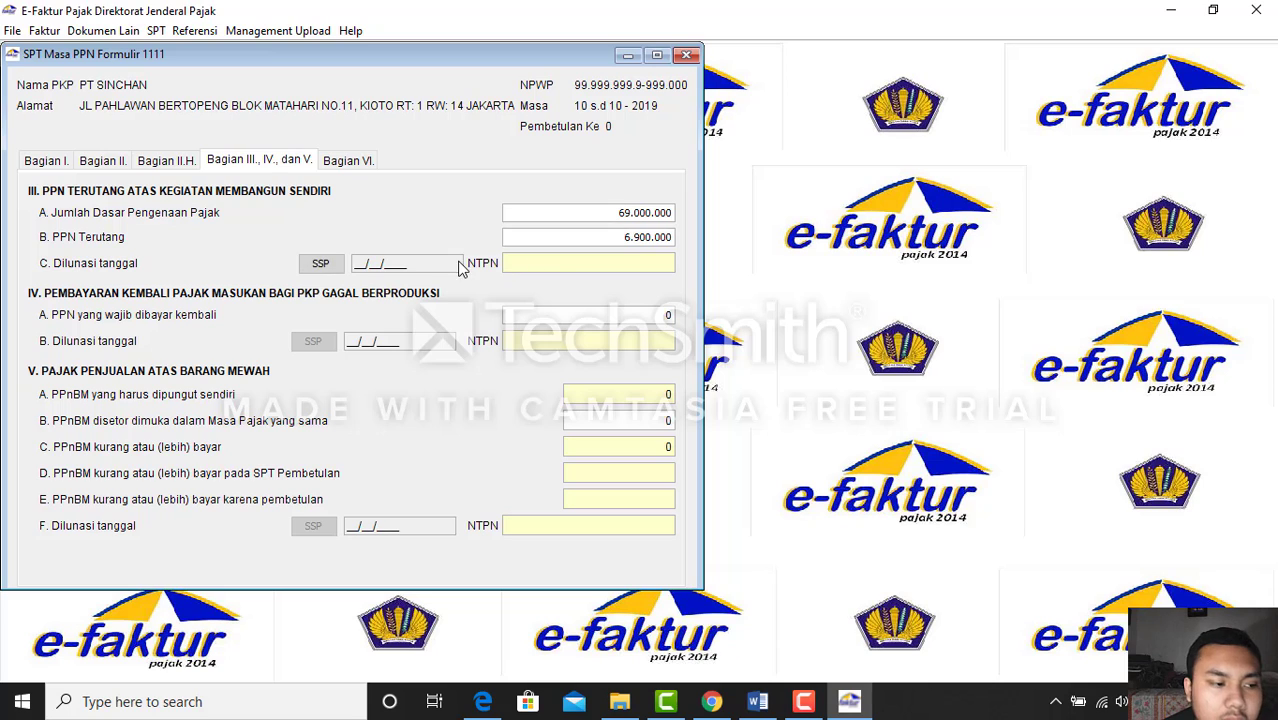
Add a self-construction SSP payment with code 411211, deposit type 103, dated 15/11/2019
left_click(322, 268)
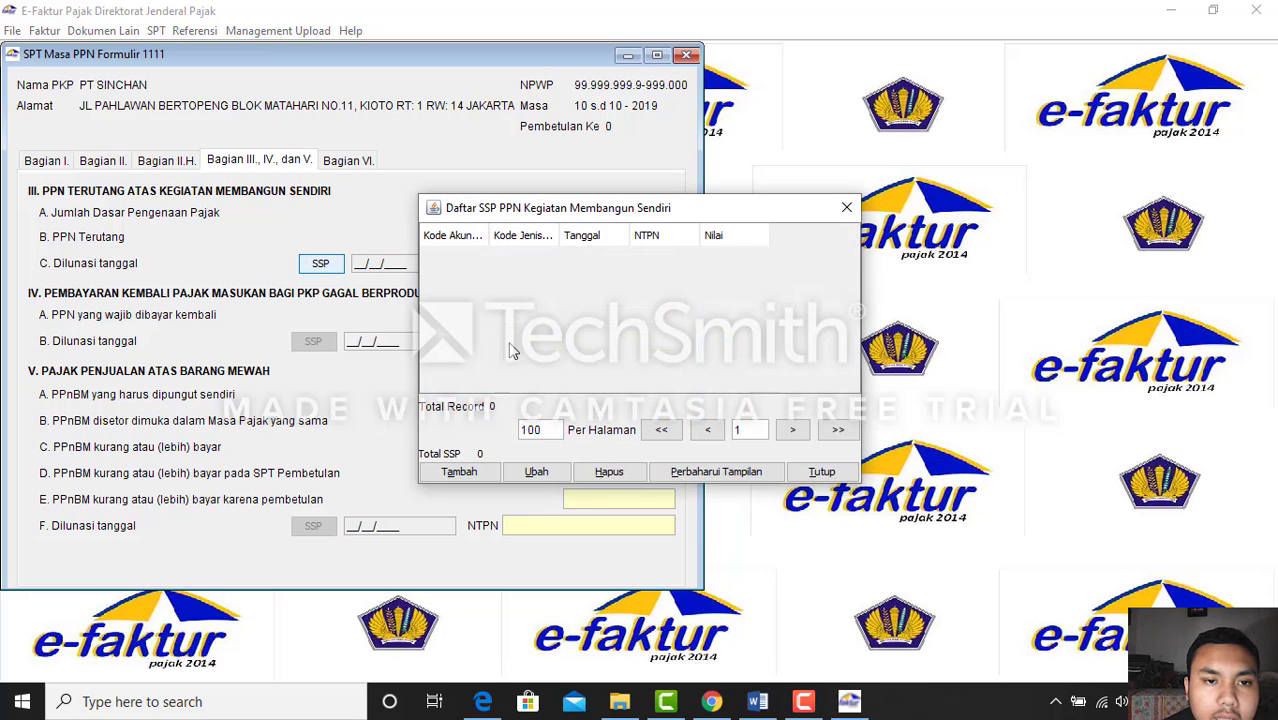
left_click(462, 473)
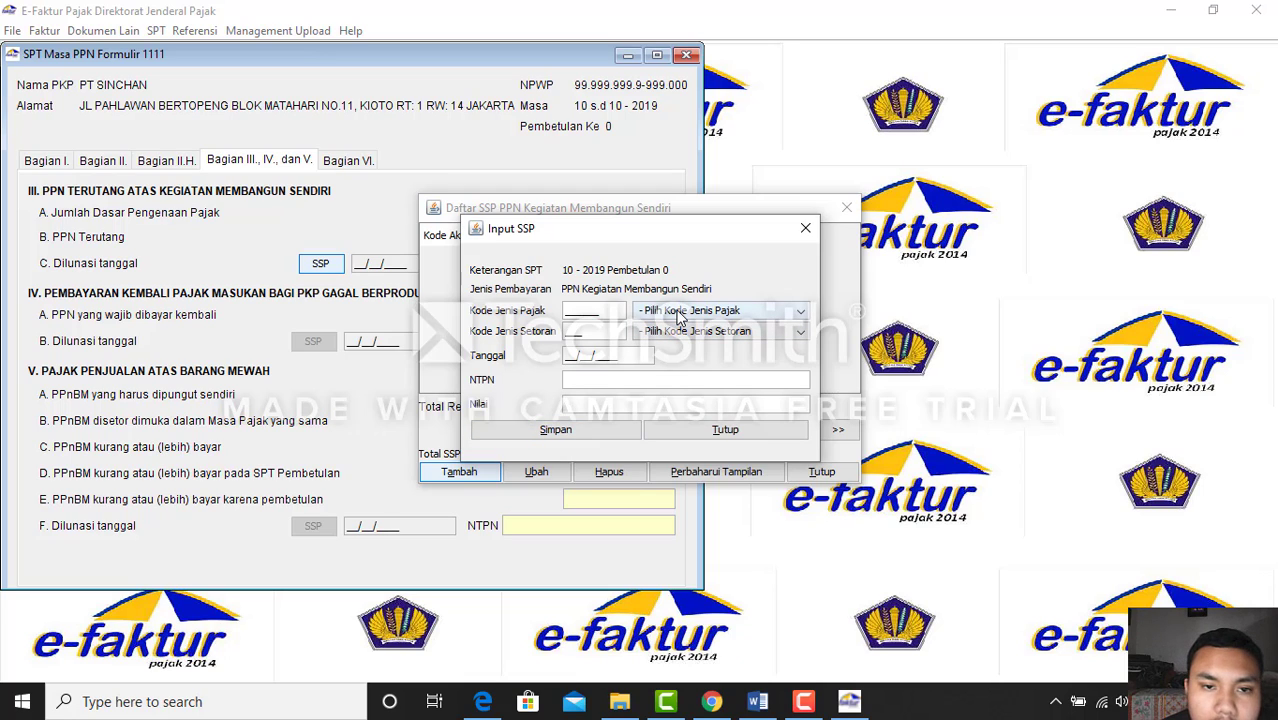
left_click(678, 314)
left_click(689, 332)
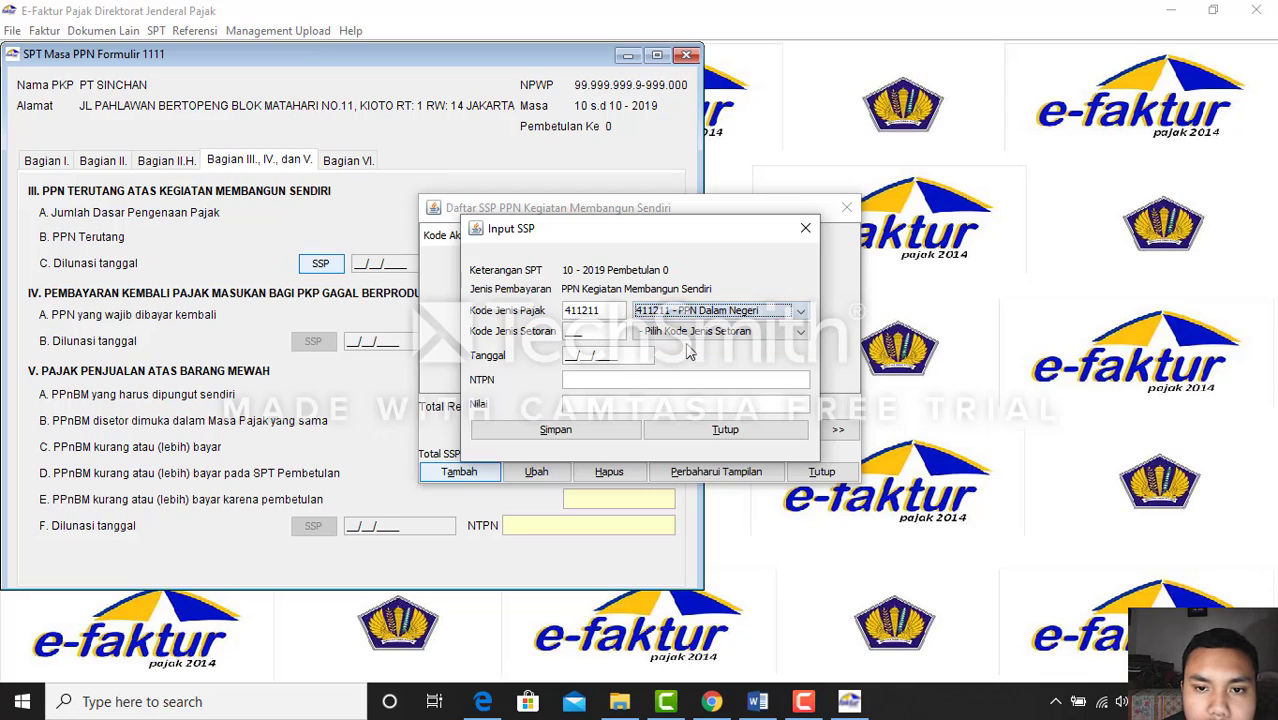
left_click(690, 331)
left_click(692, 366)
left_click(568, 362)
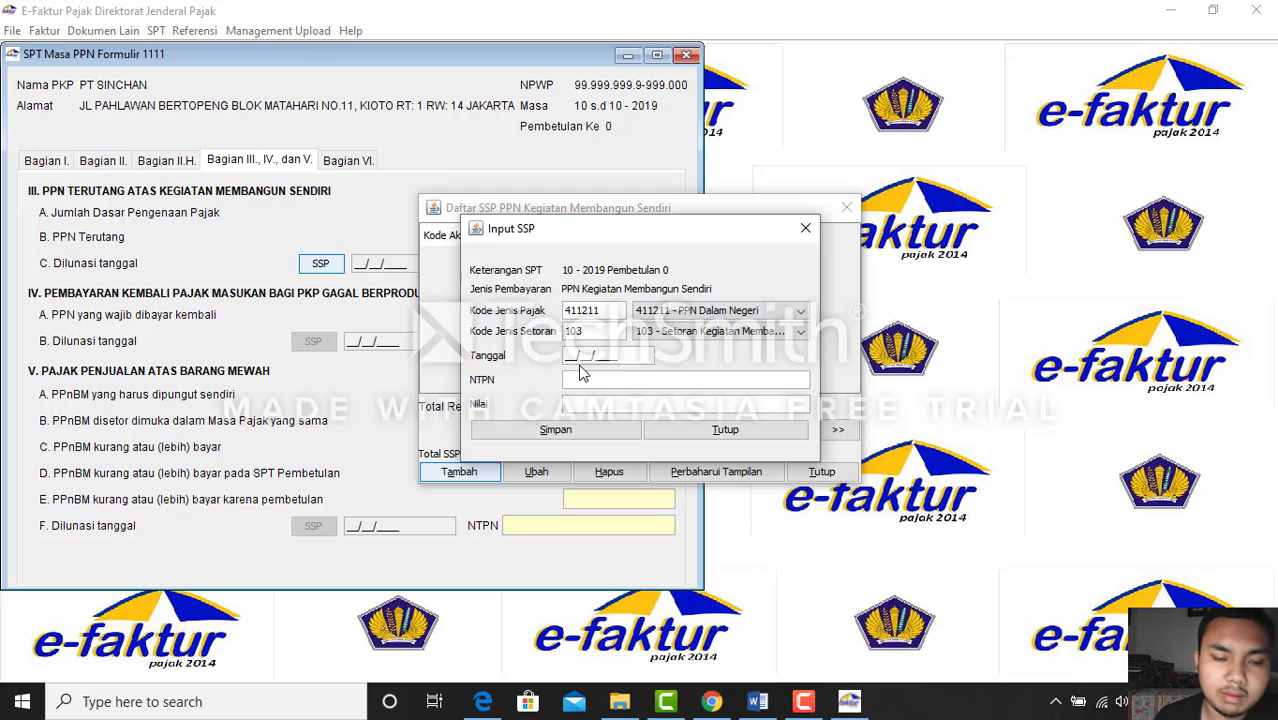
type("15/")
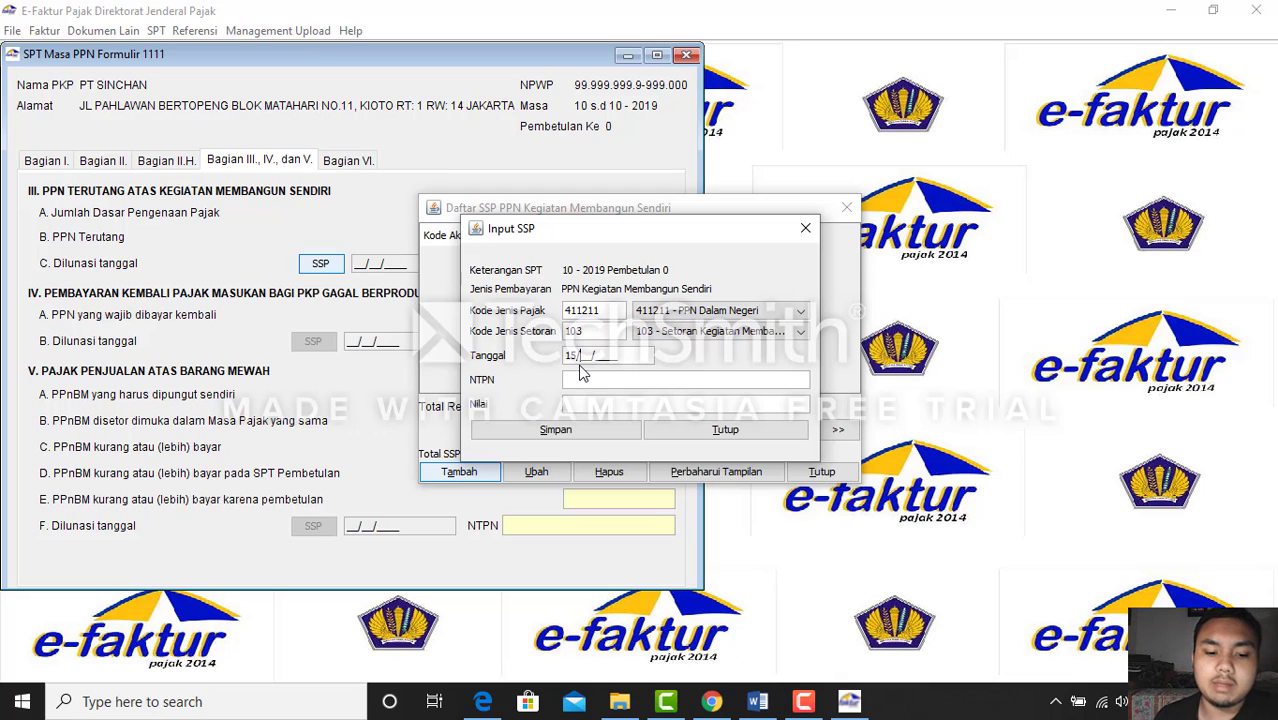
type("11/2019")
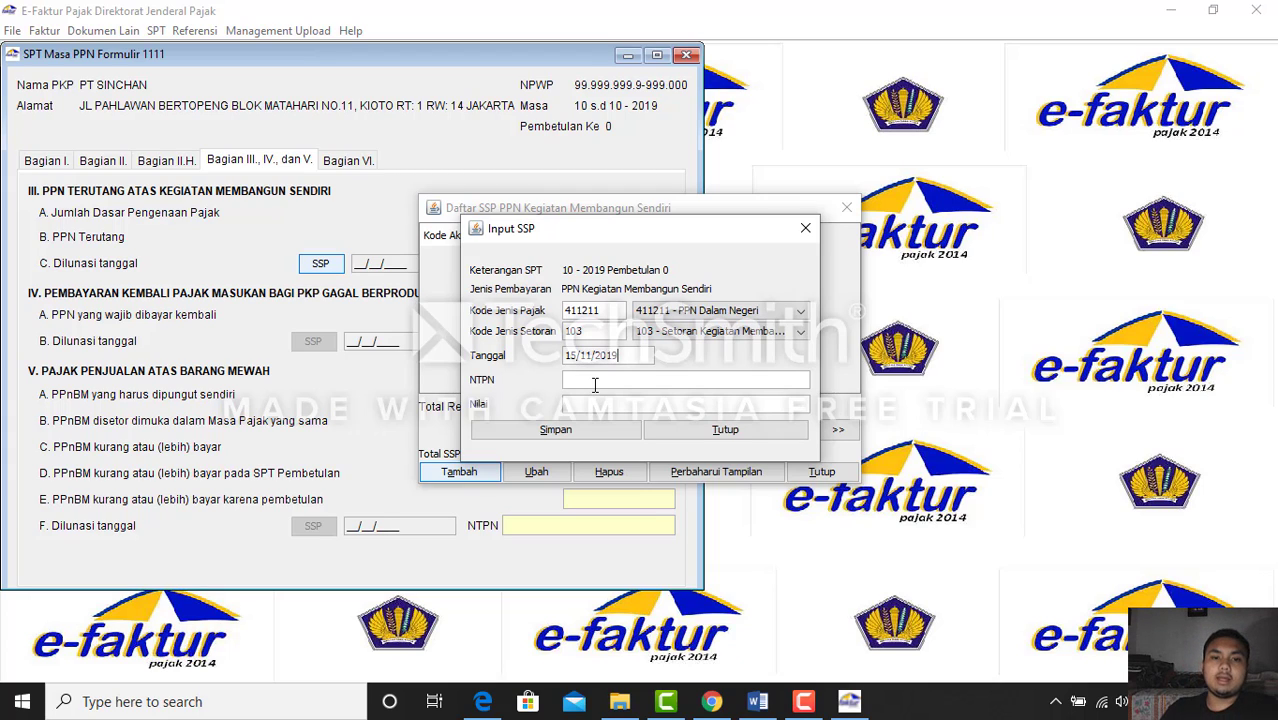
Fill in the payment's NTPN and 6900000 amount, save it, and close the payment list
left_click(595, 383)
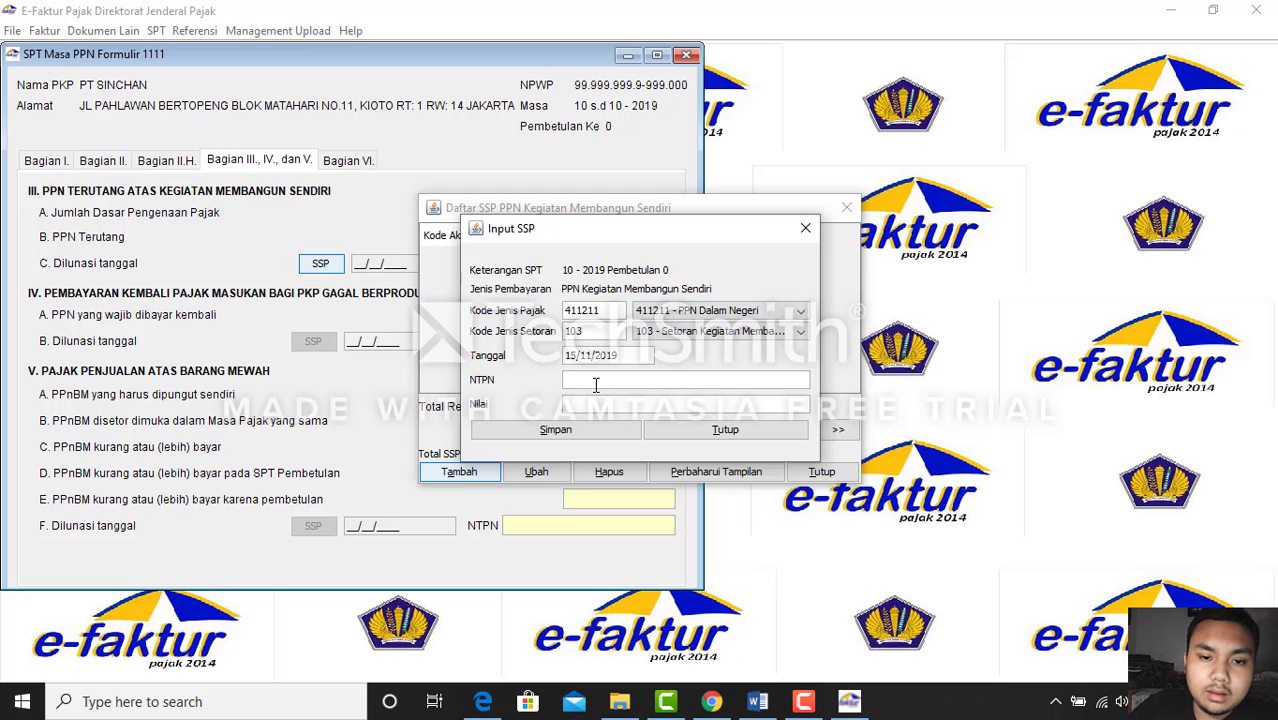
type("9s8ds")
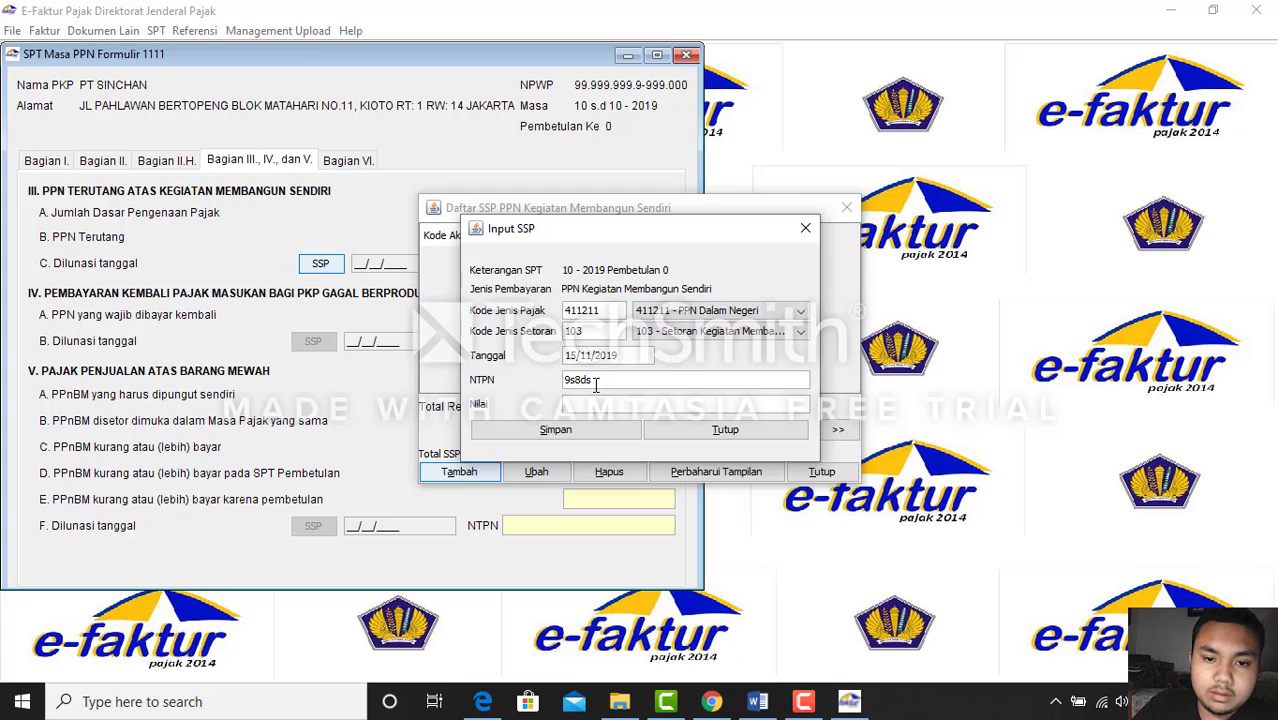
key("BackSpace")
key("BackSpace")
key("BackSpace")
key("BackSpace")
key("BackSpace")
type("679")
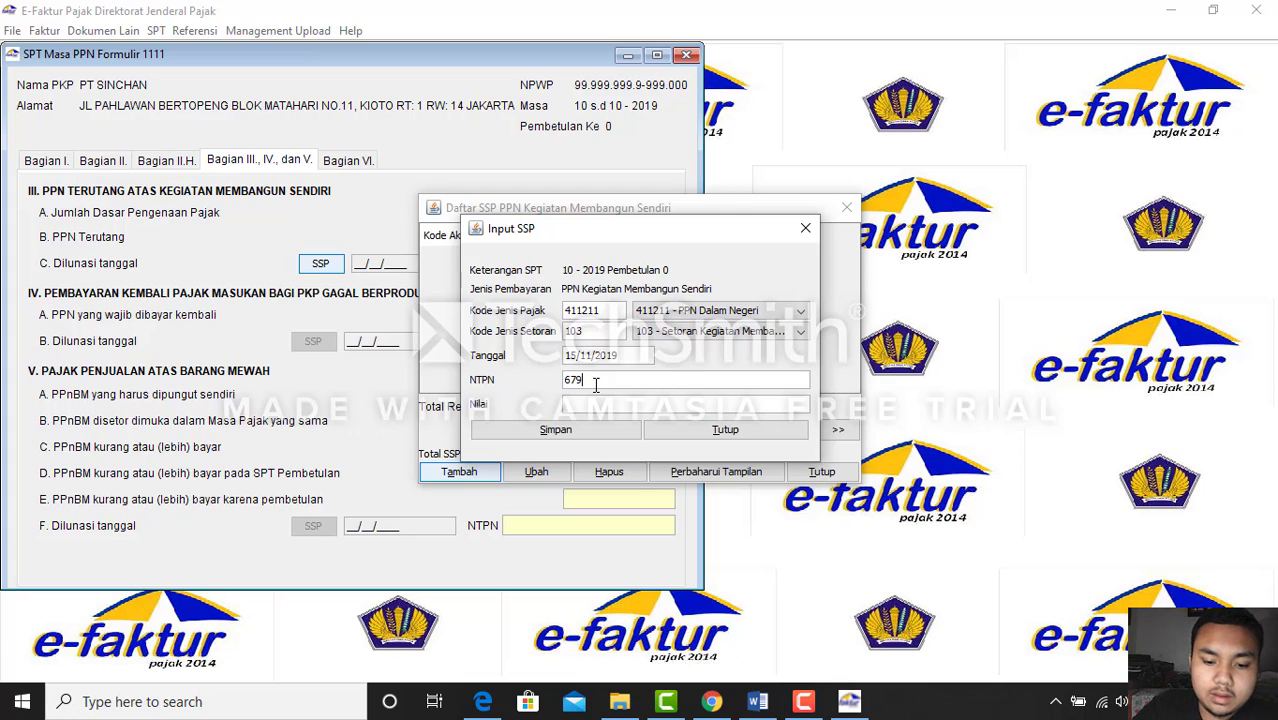
type("86age5")
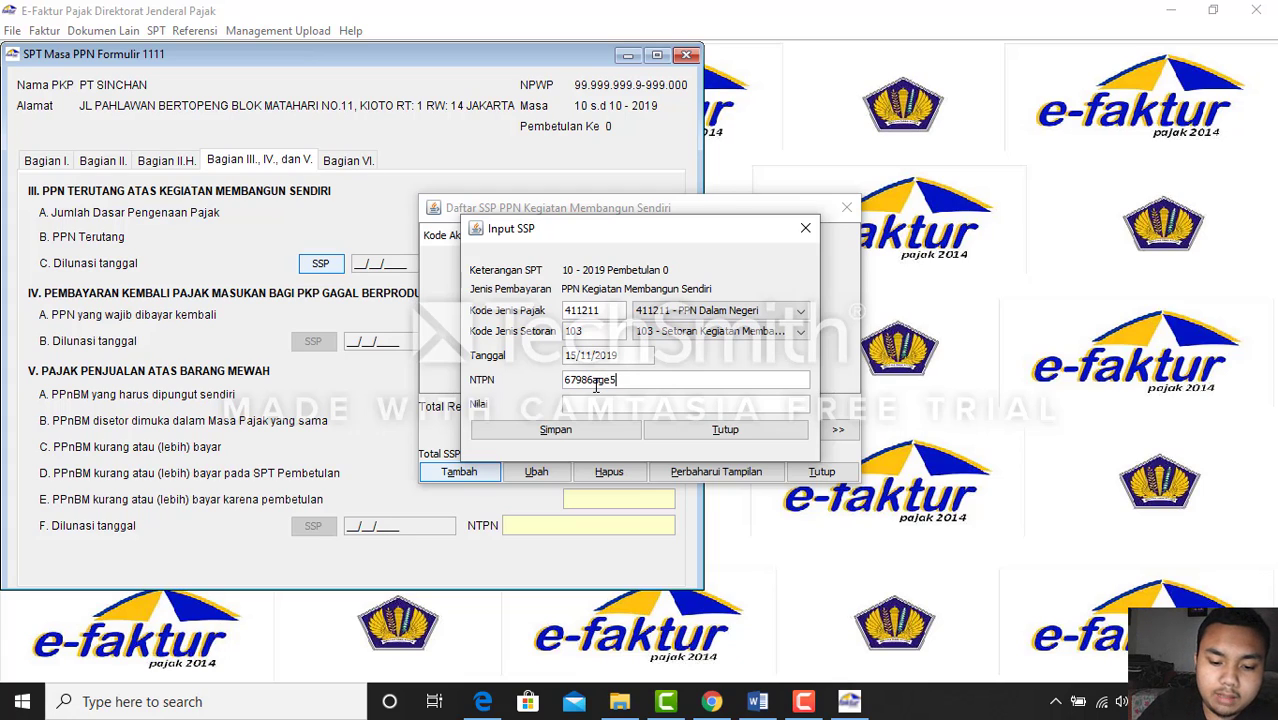
type("32187jh3")
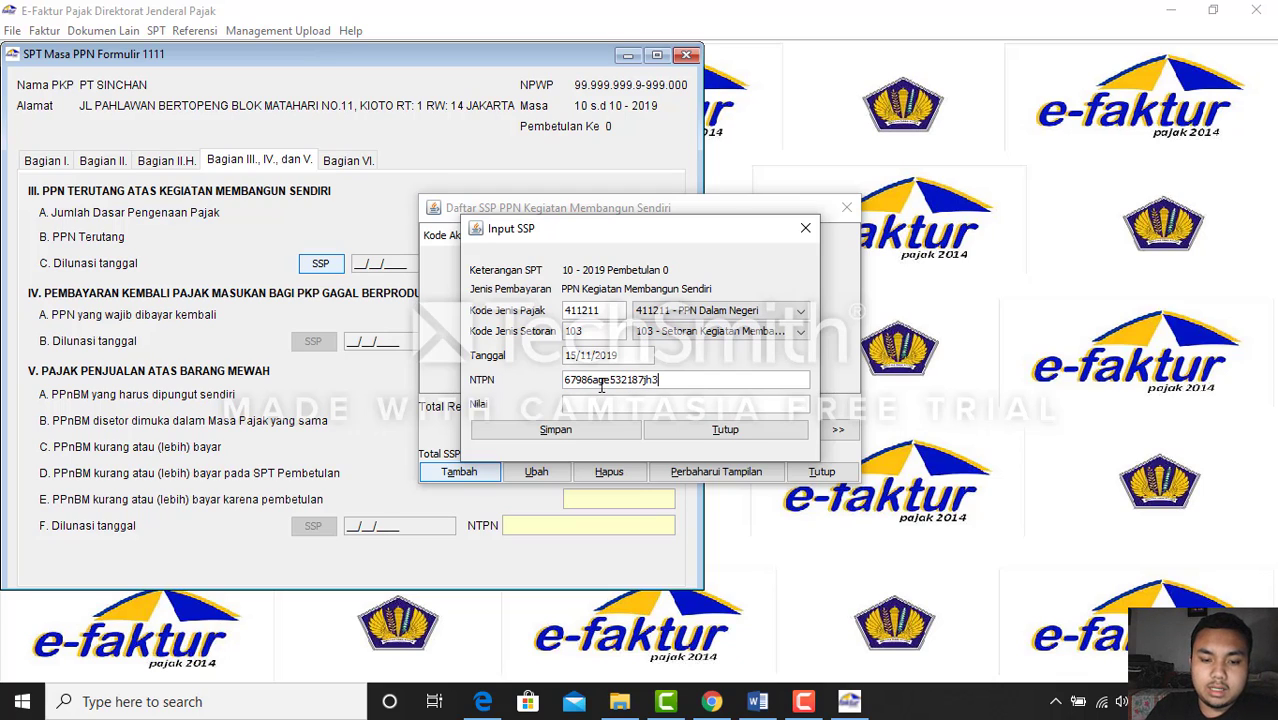
left_click(611, 403)
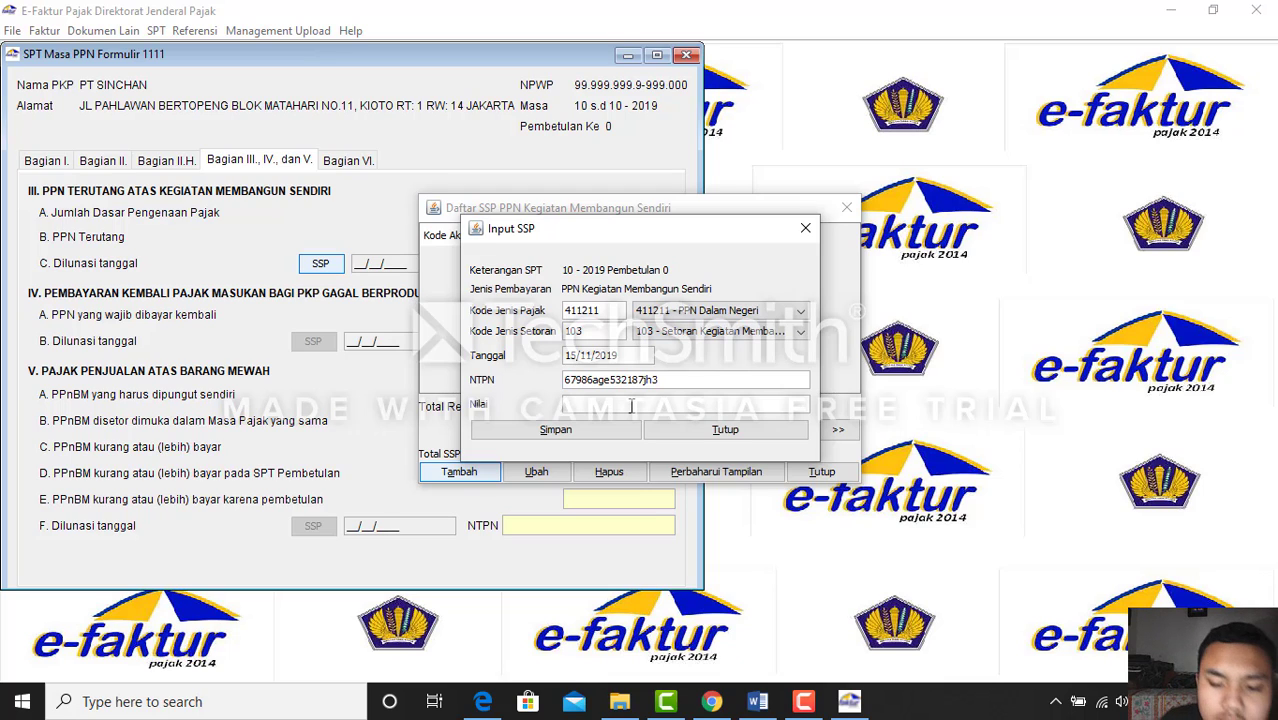
type("6")
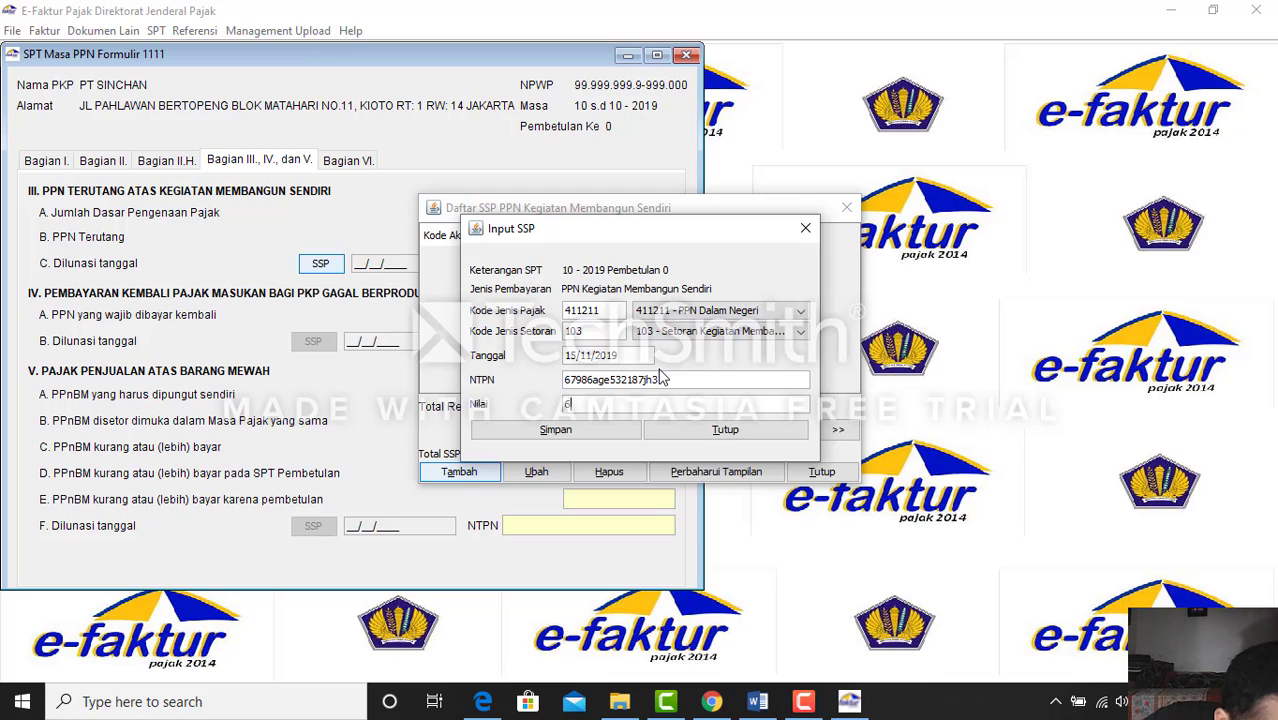
type("900")
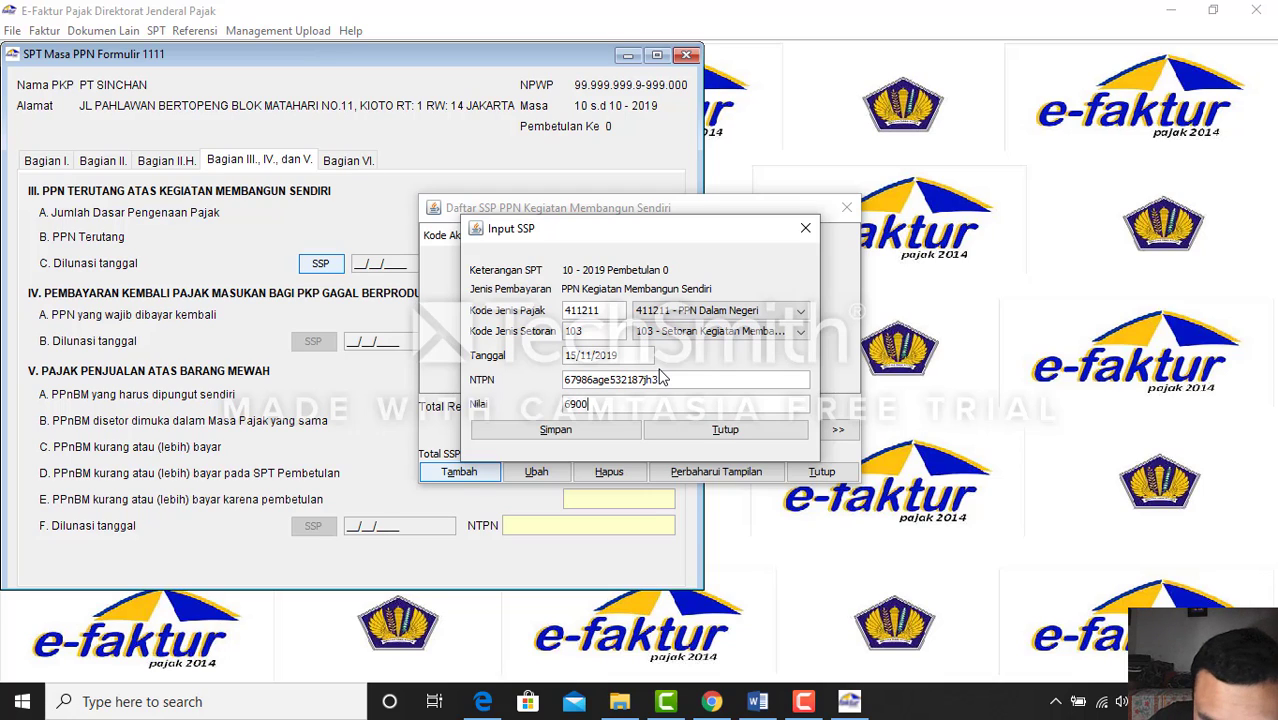
type("000")
left_click(630, 430)
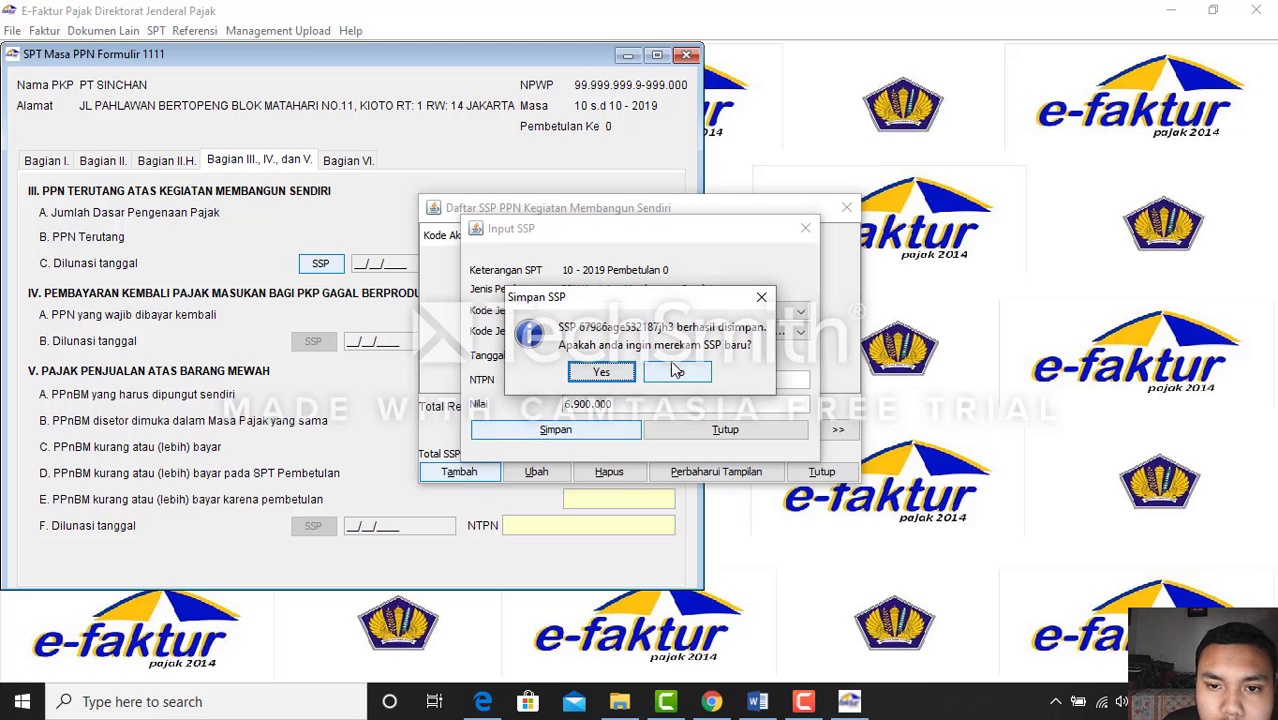
left_click(677, 373)
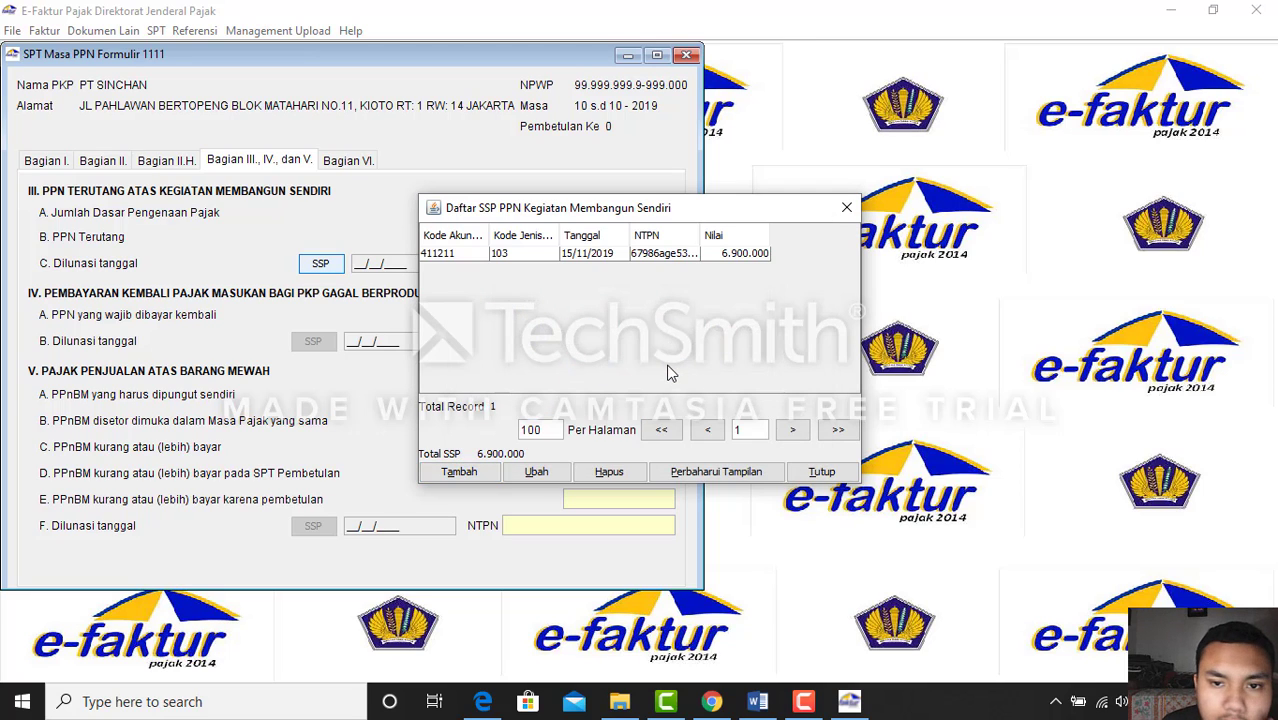
left_click(821, 472)
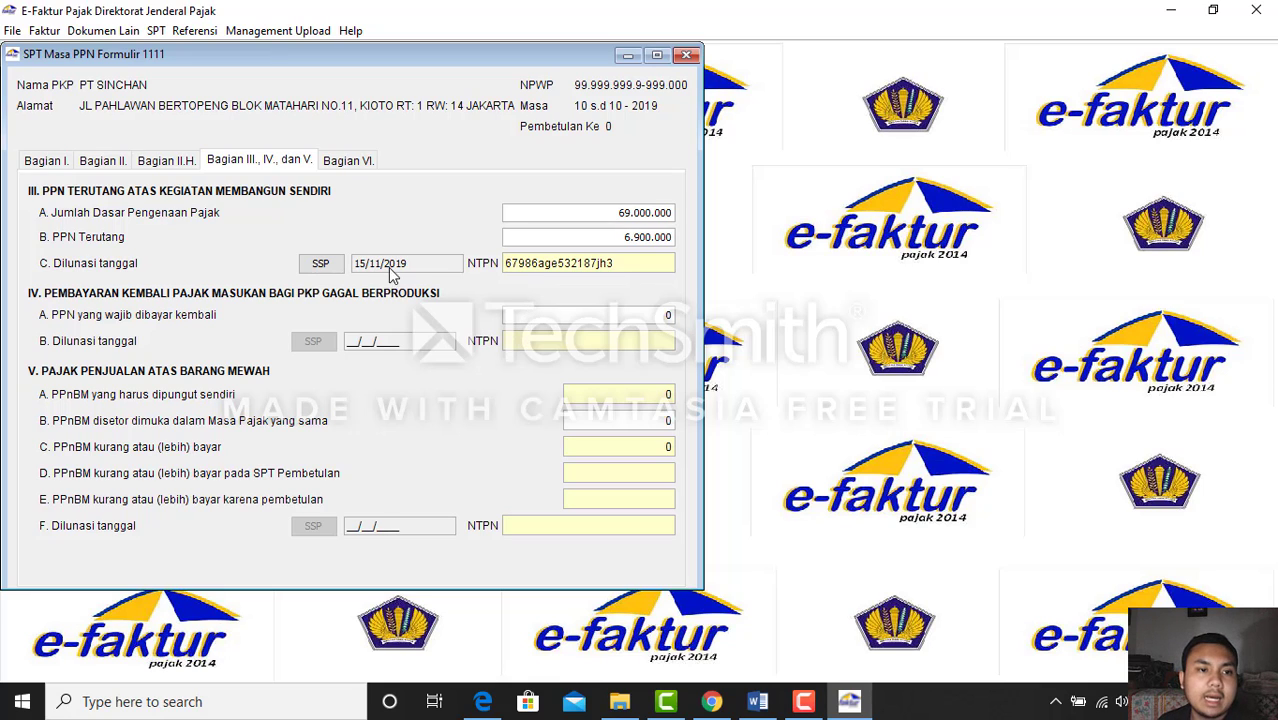
Enter signing date 31/12/2019 in Part VI, save the SPT, and close the form
left_click(360, 164)
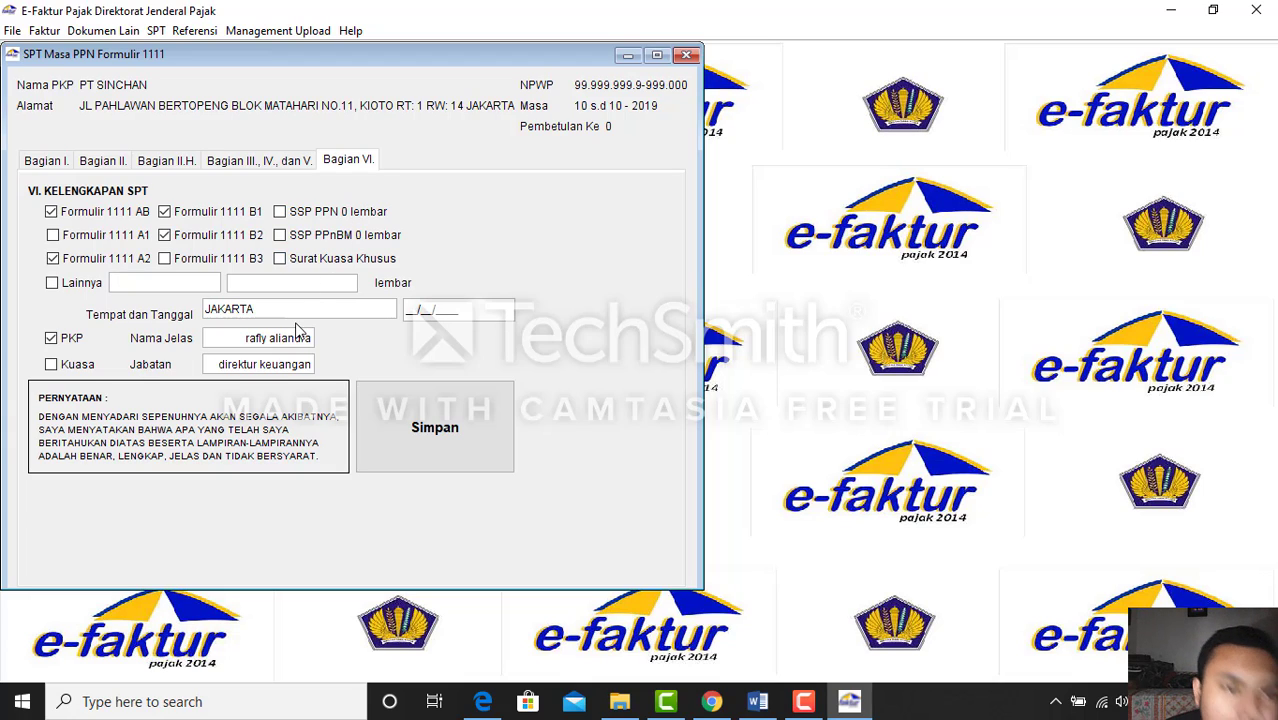
left_click(405, 306)
type("31/12/")
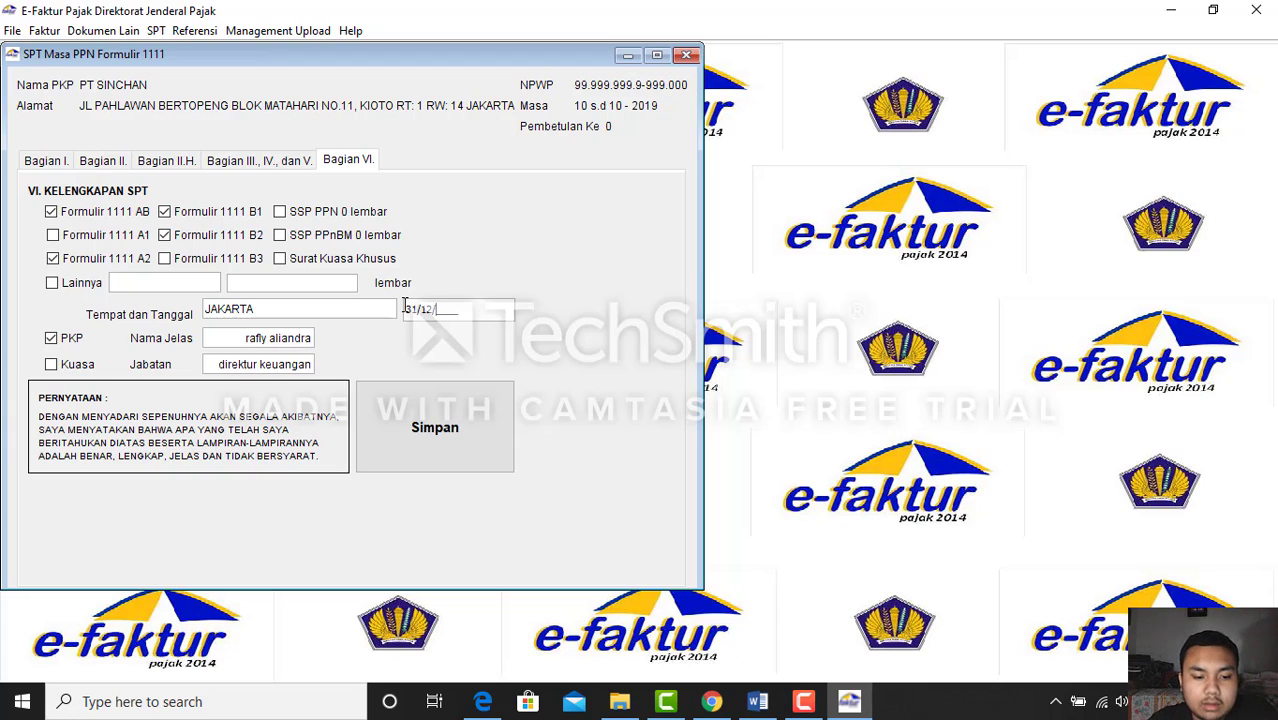
type("2019")
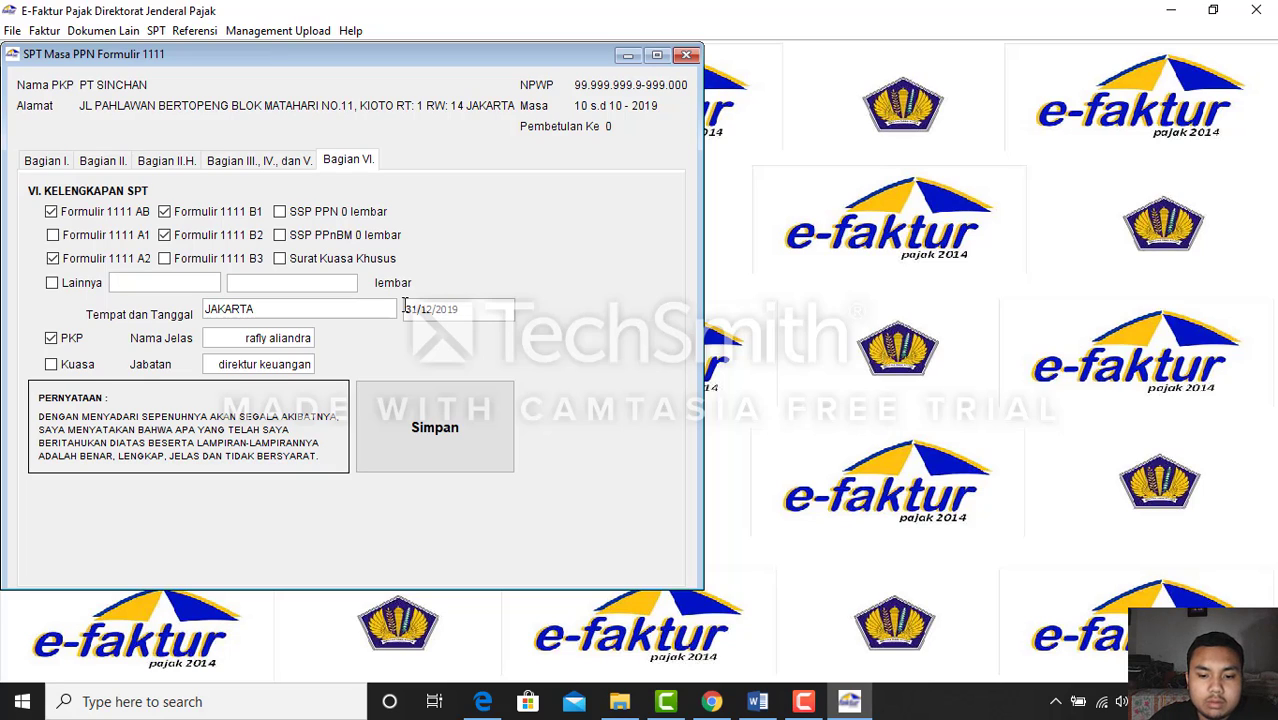
left_click(485, 431)
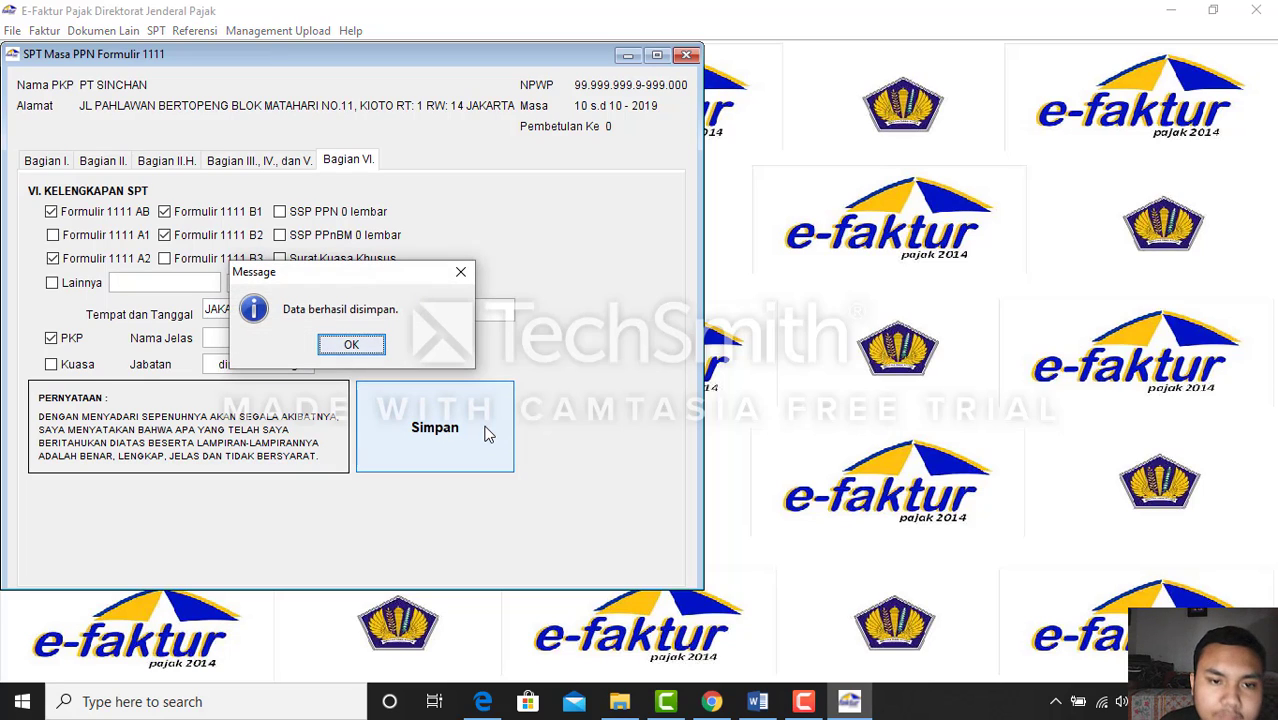
left_click(350, 347)
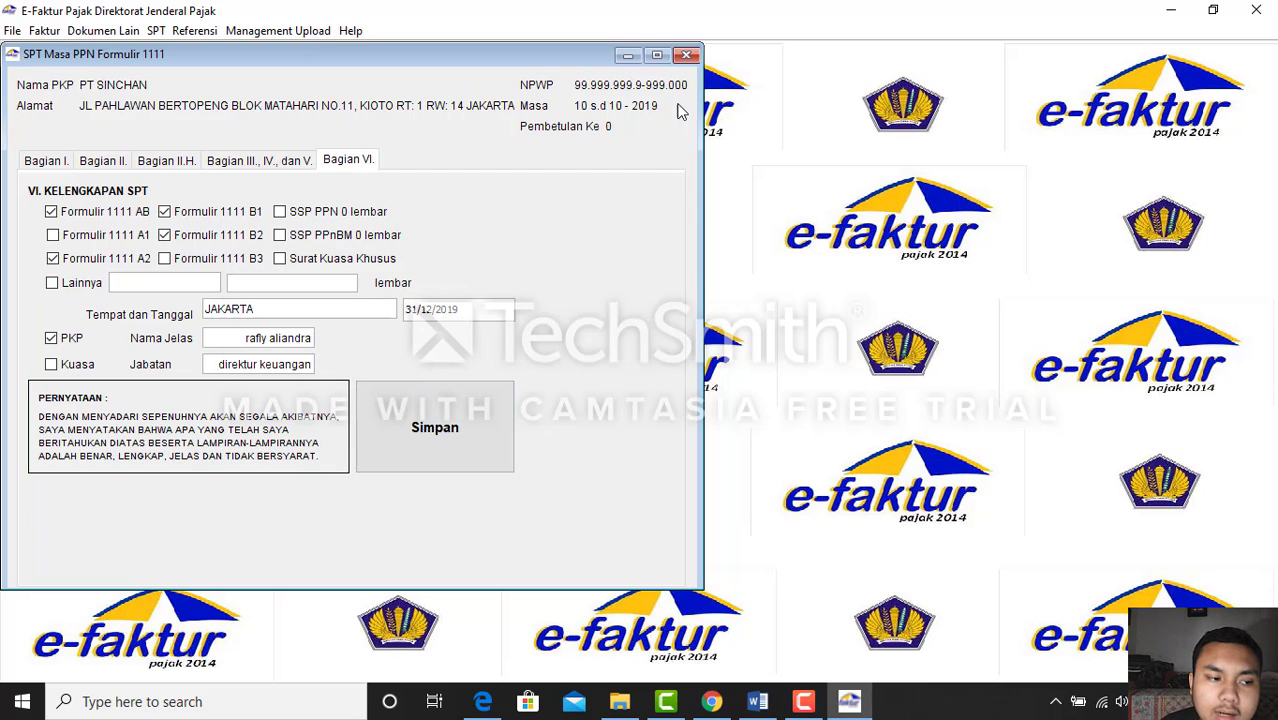
left_click(686, 56)
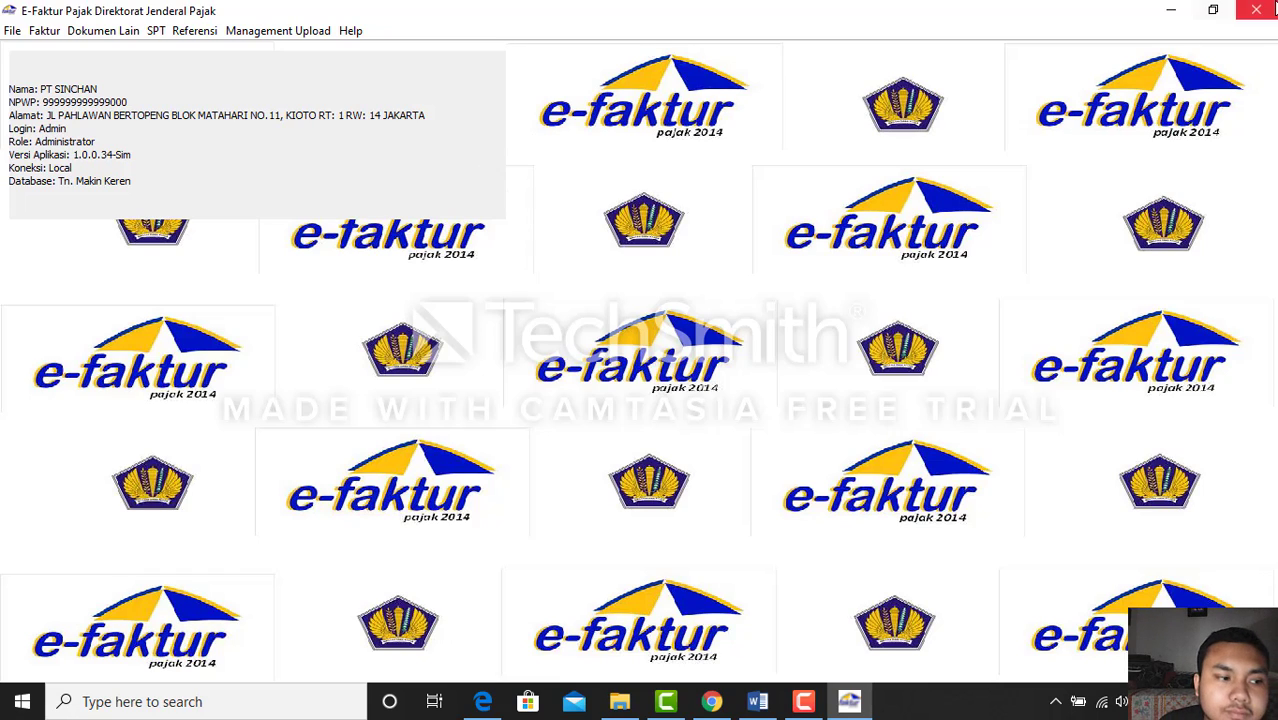
Close e-Faktur and relaunch ETaxInvoice from the C:\faktur folder
left_click(1270, 10)
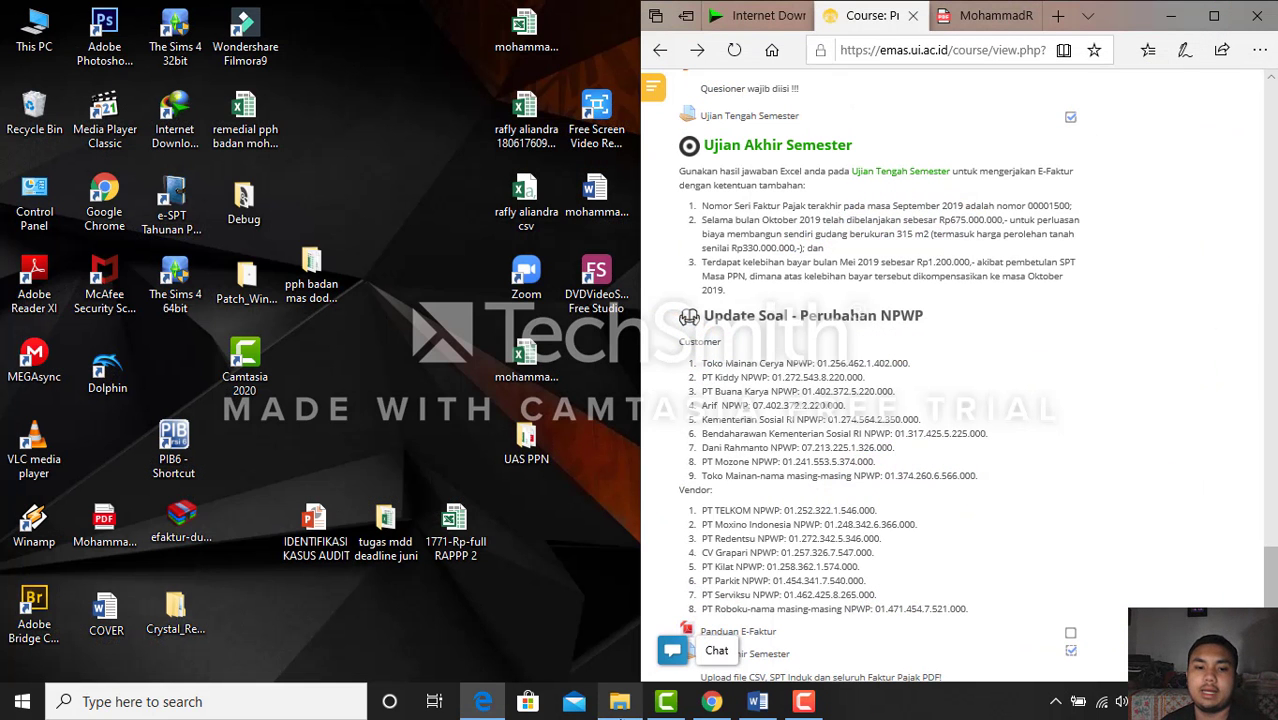
left_click(1170, 15)
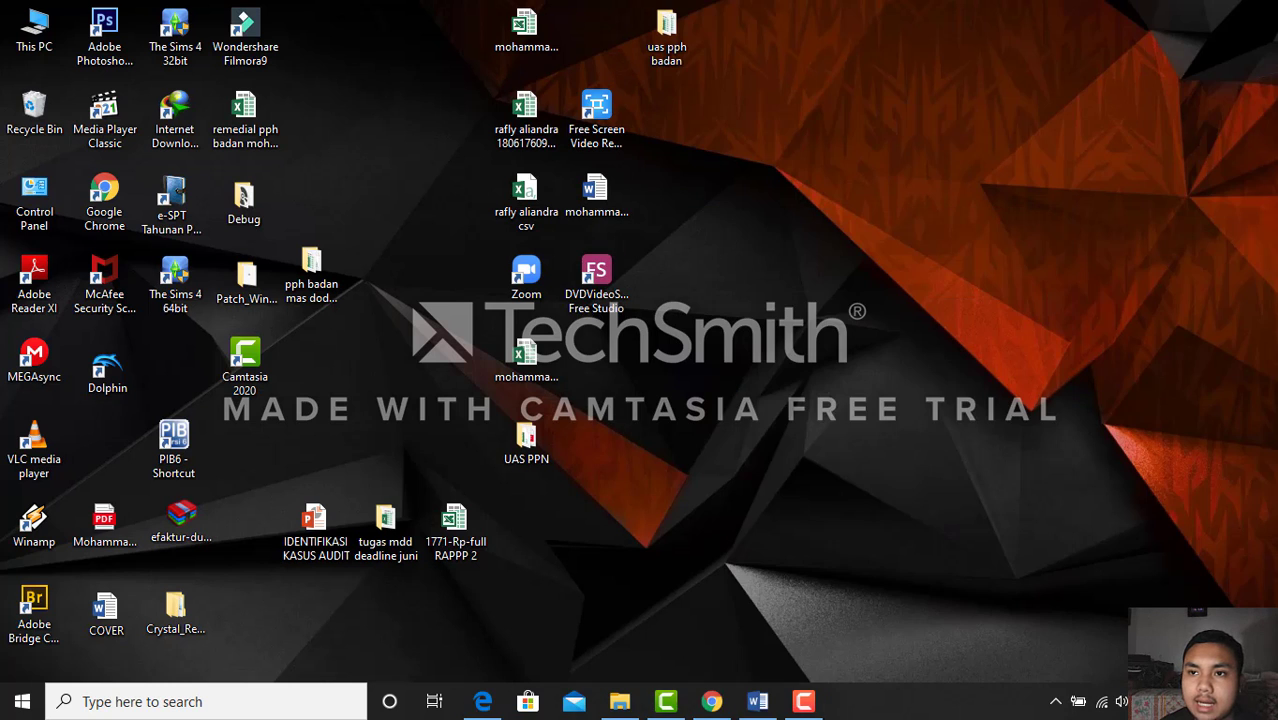
left_click(621, 703)
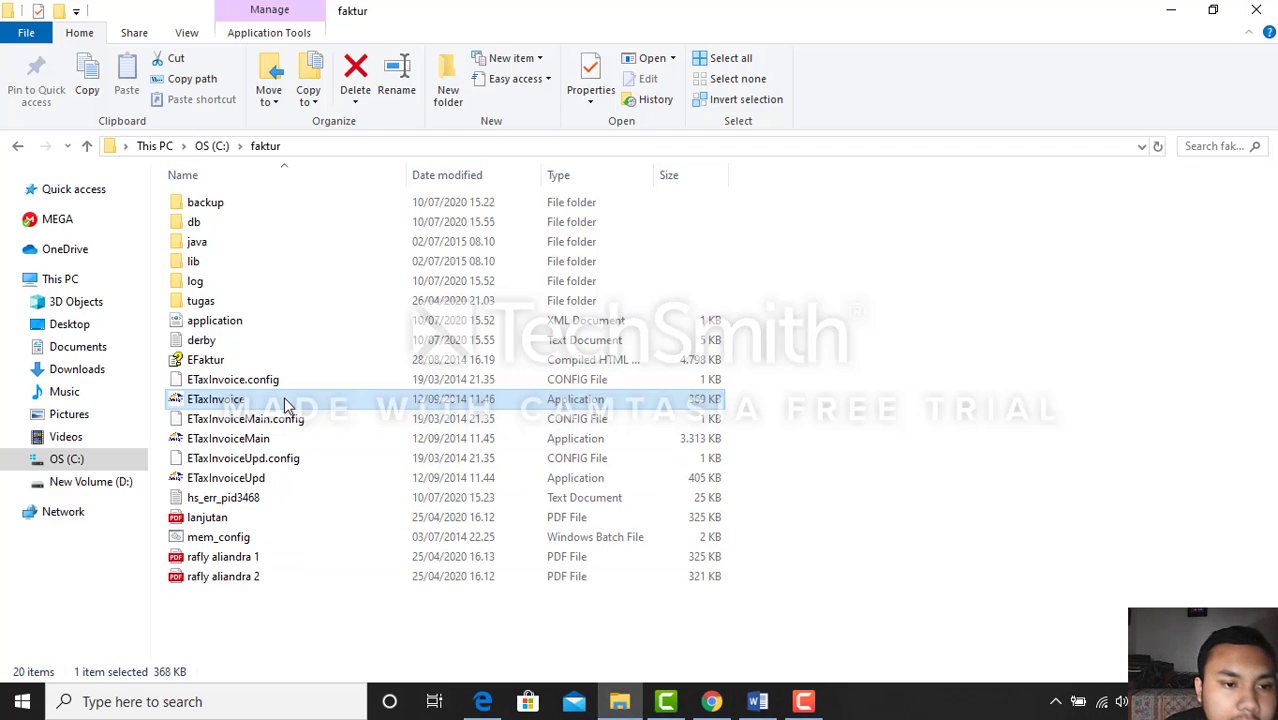
left_click(290, 366)
left_click(312, 401)
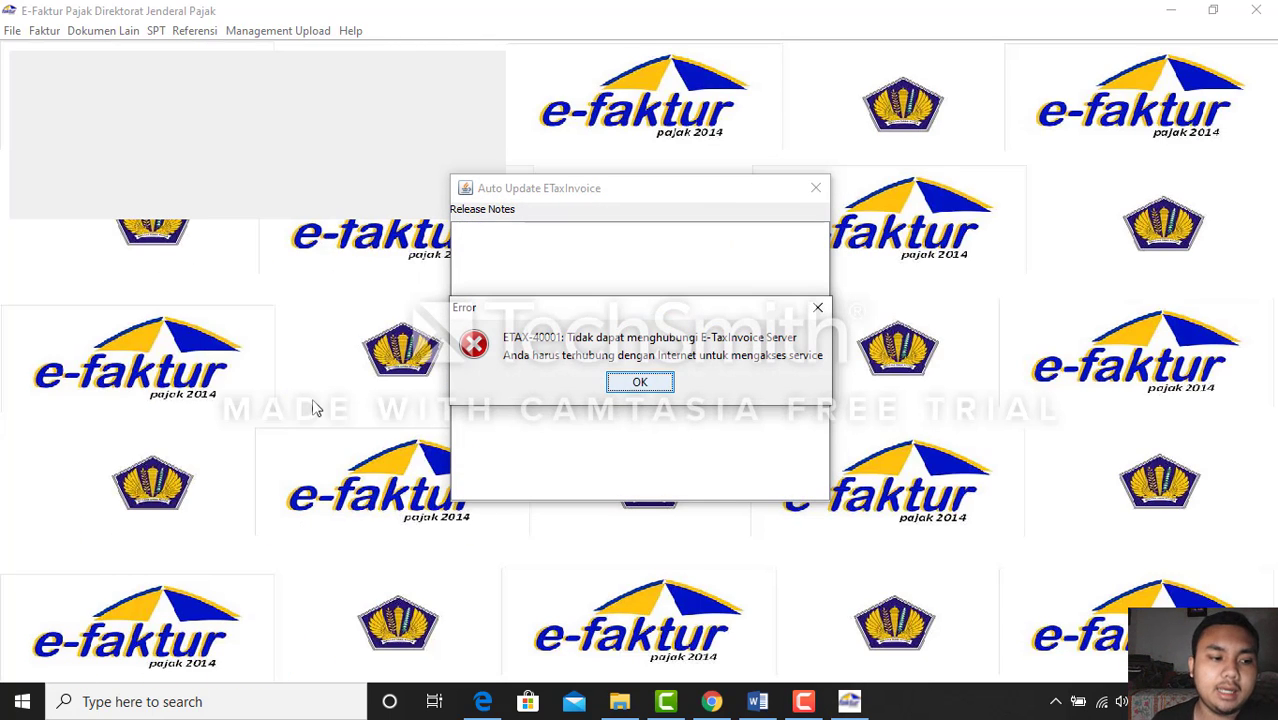
Dismiss the update error, connect to the local database, and log in as Admin with the password
left_click(638, 383)
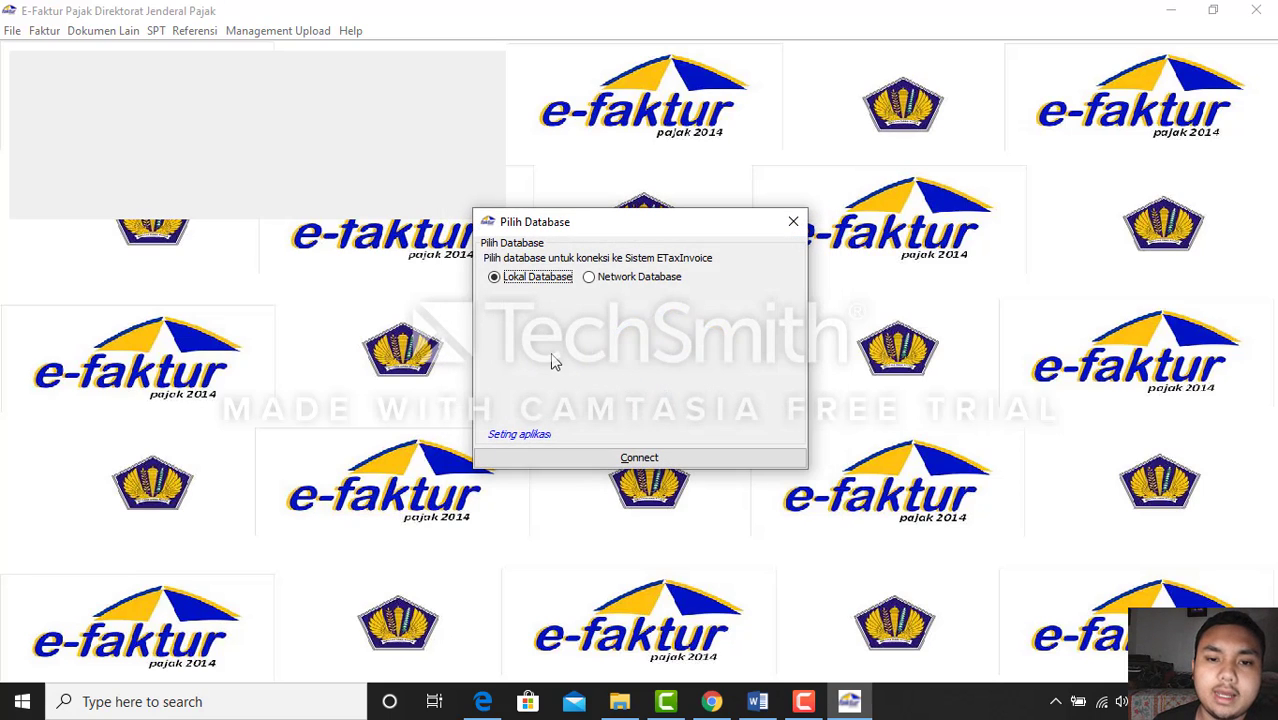
left_click(644, 457)
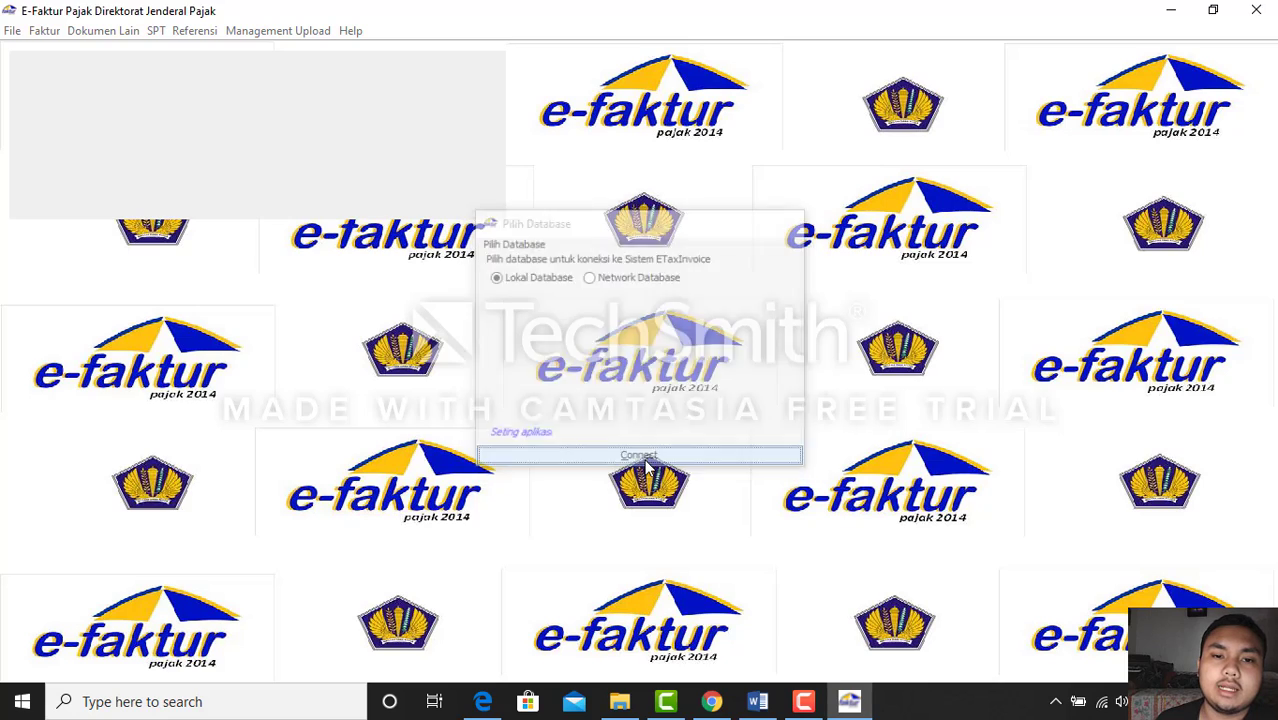
type("Adm")
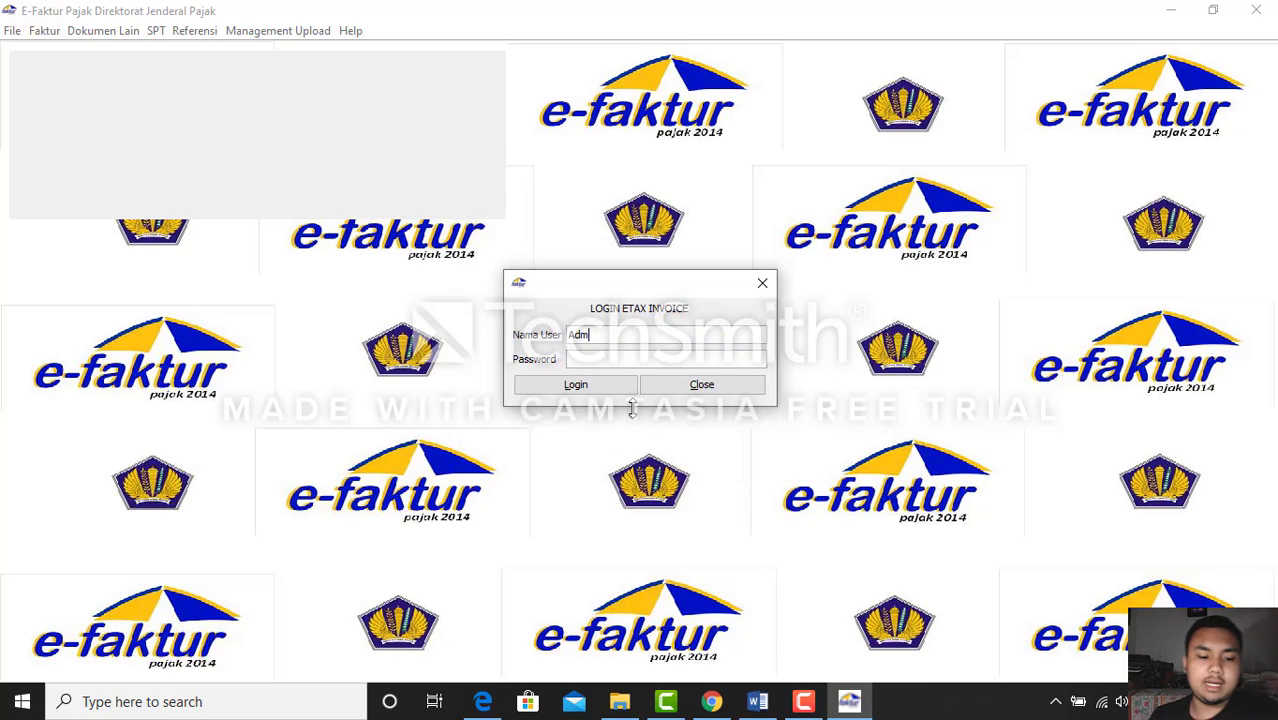
type("in")
left_click(647, 357)
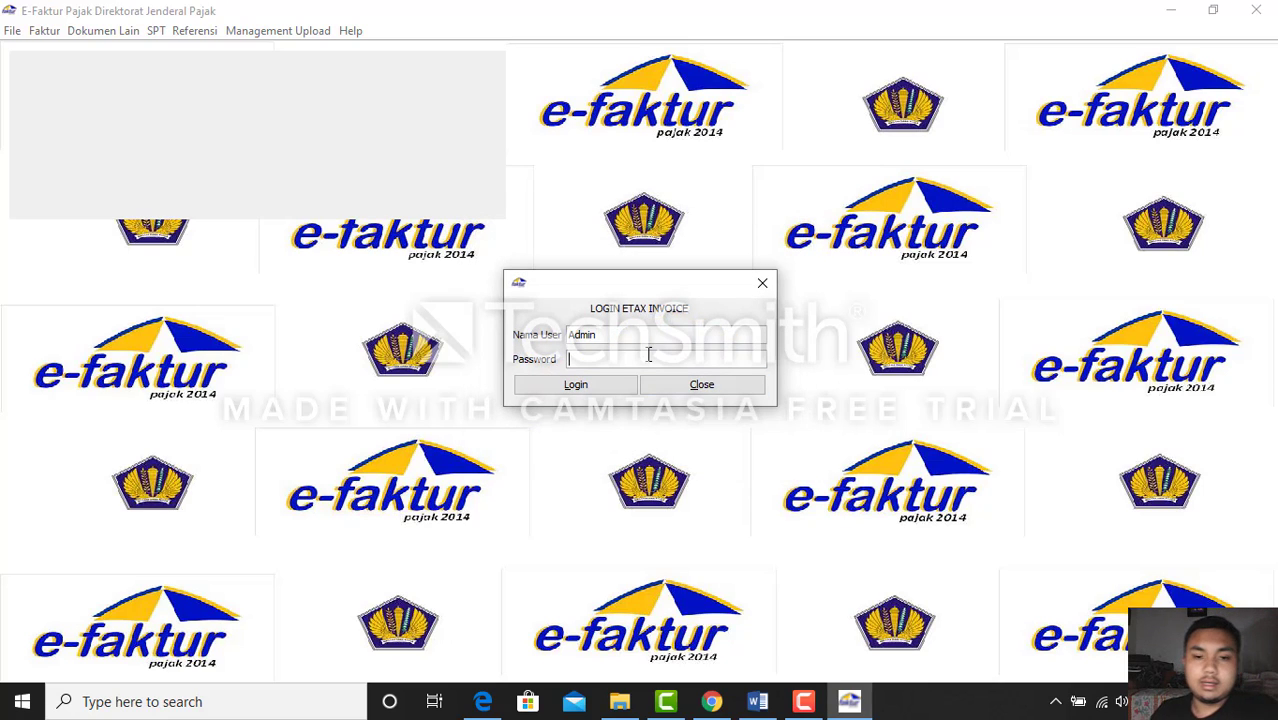
type("•••")
left_click(614, 388)
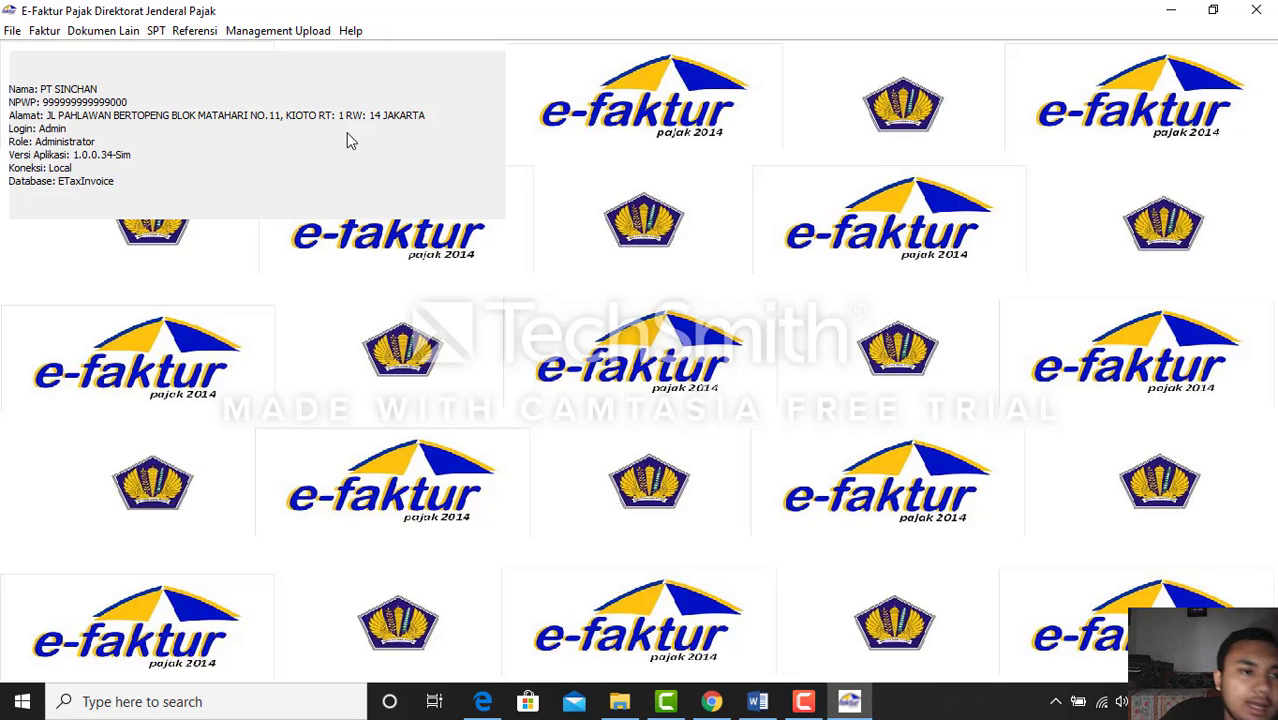
Connect to the client's database row in Administrasi DB, confirm the message, and close the dialog
left_click(12, 30)
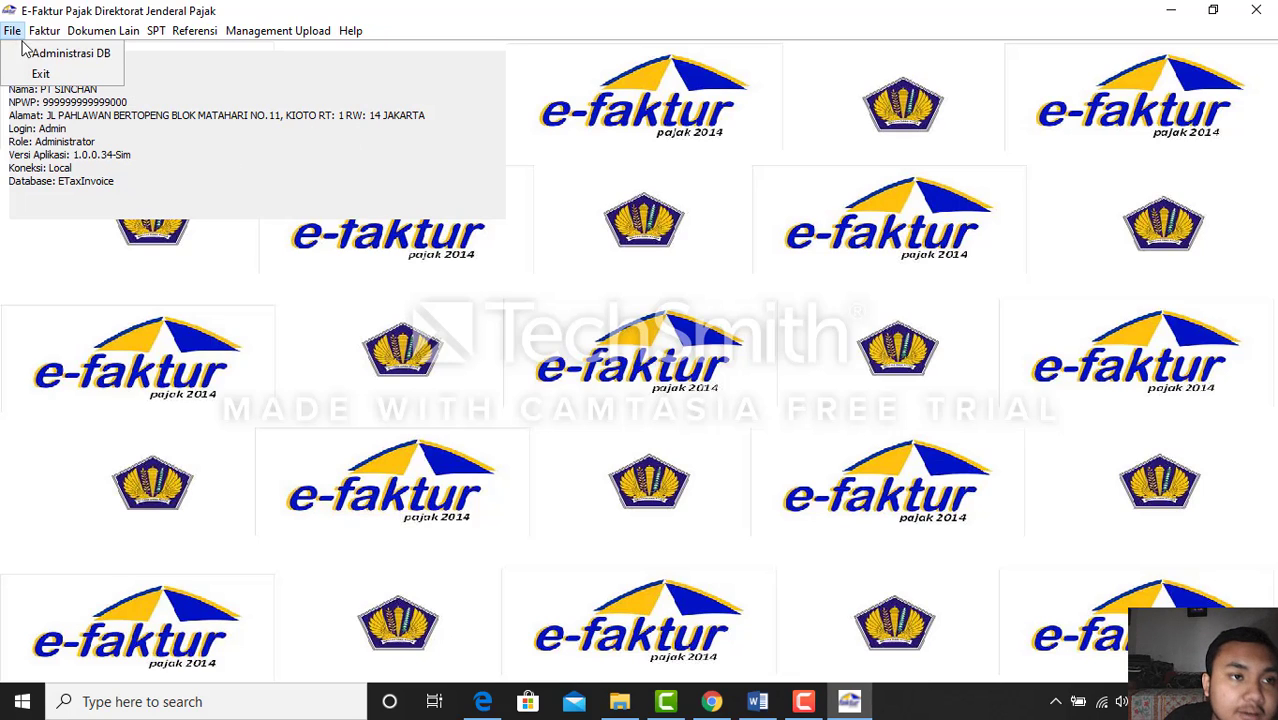
left_click(28, 53)
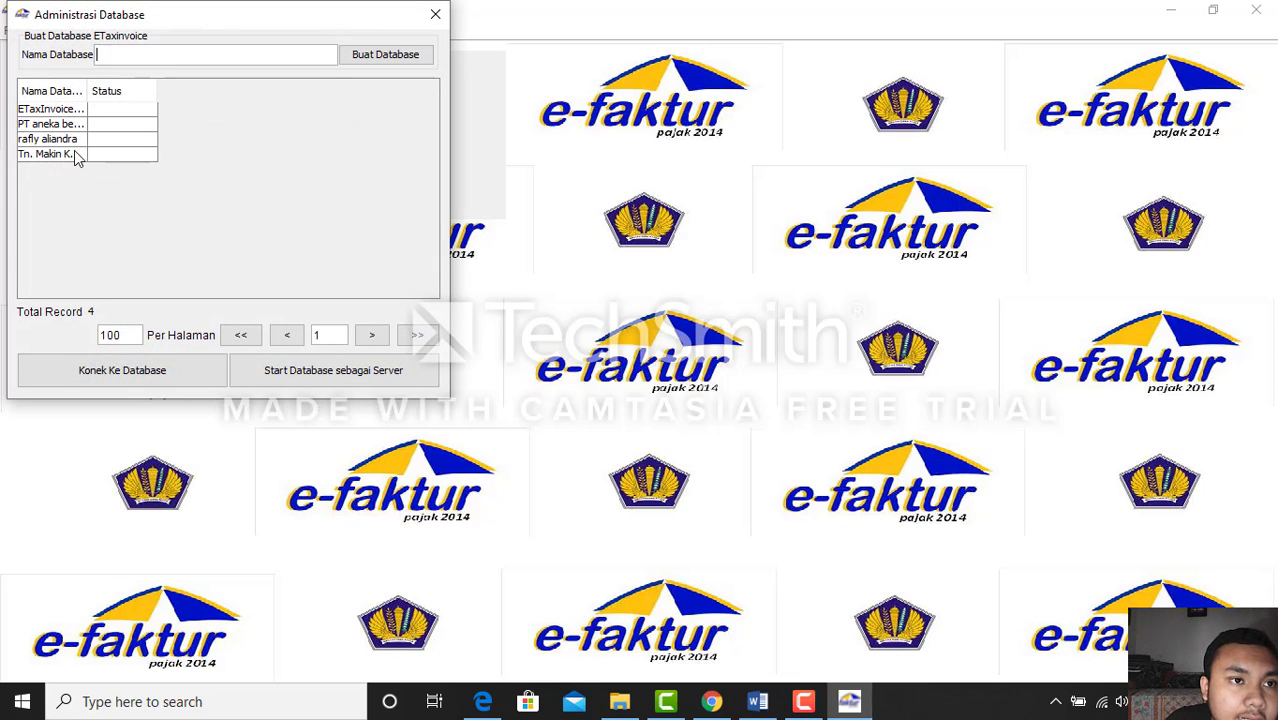
left_click(74, 154)
left_click(190, 366)
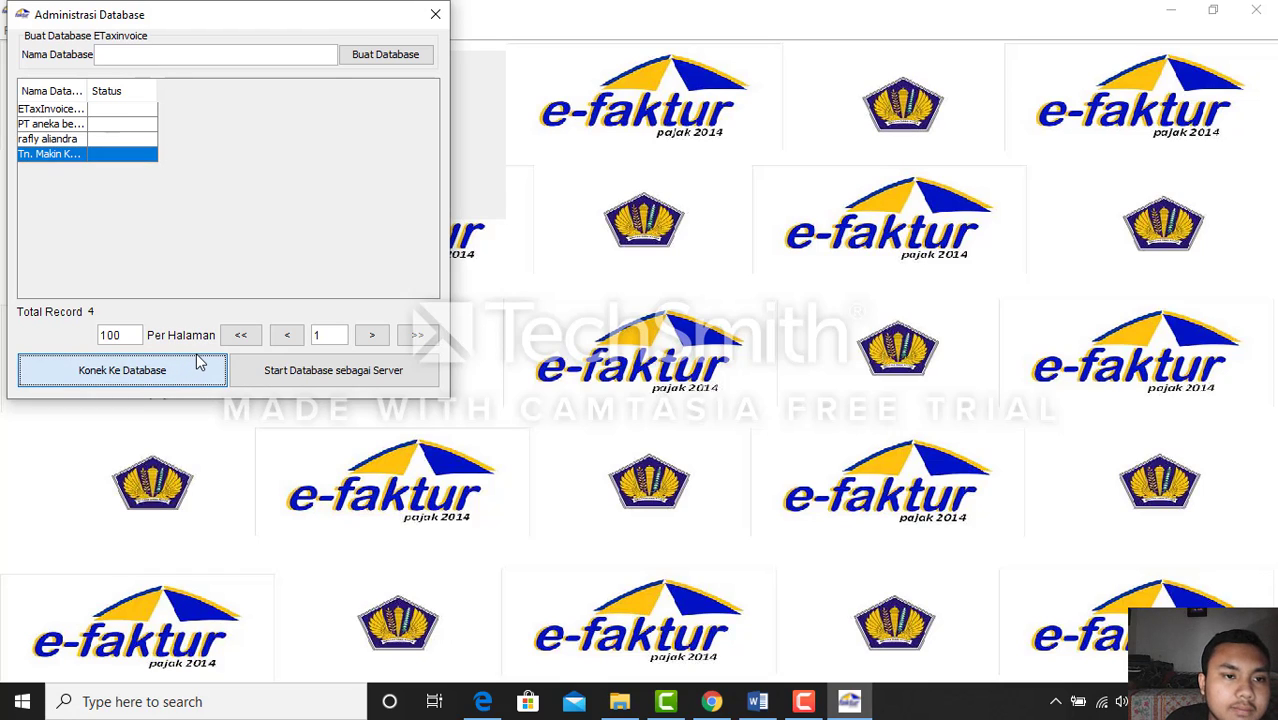
left_click(198, 364)
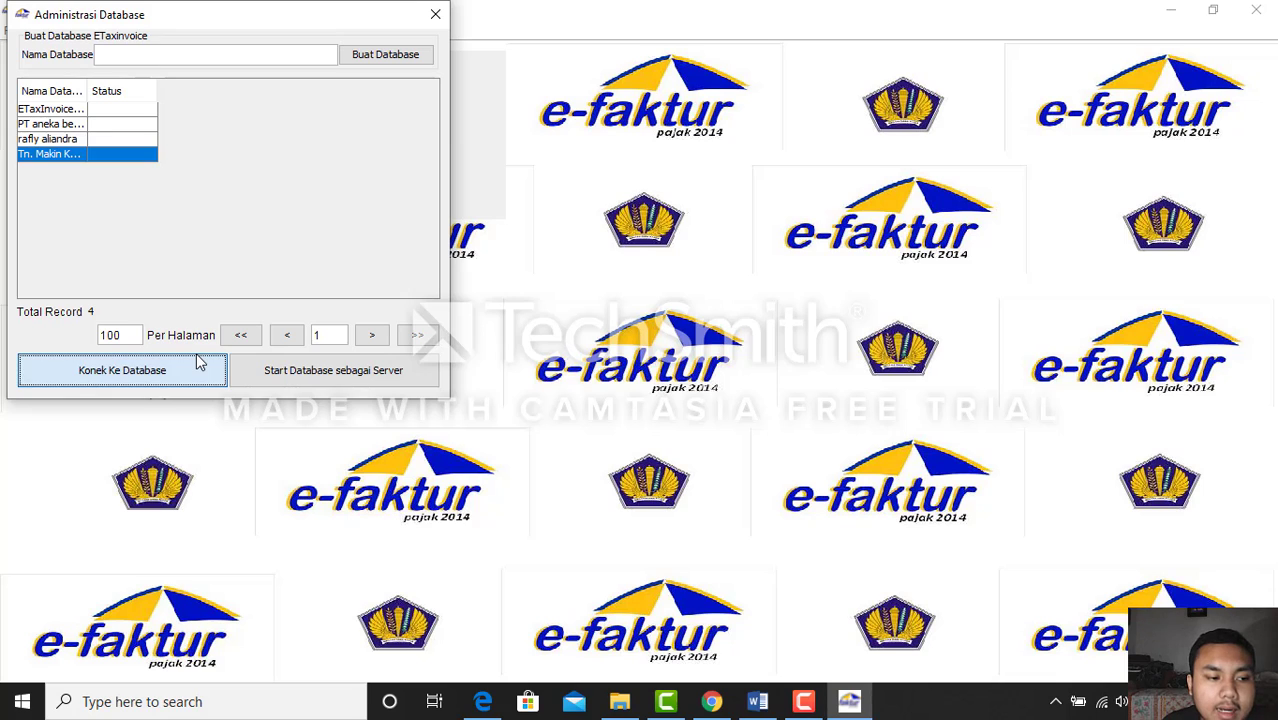
left_click(228, 252)
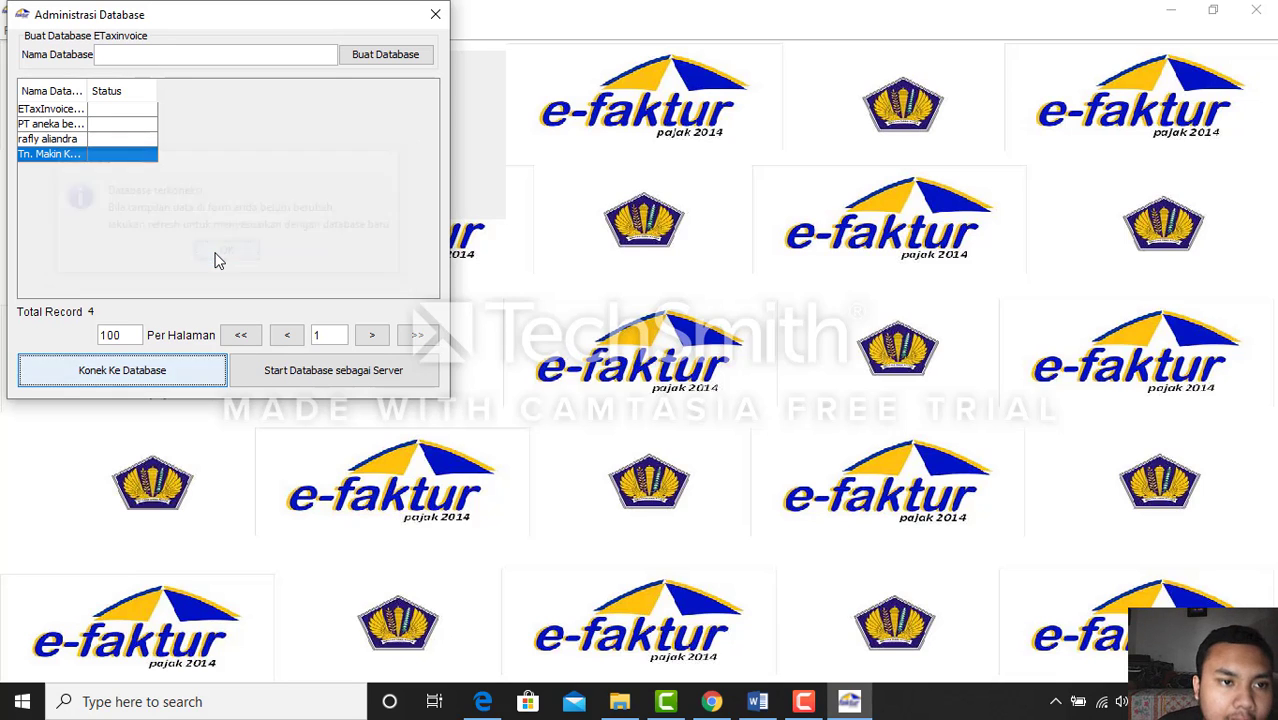
left_click(440, 14)
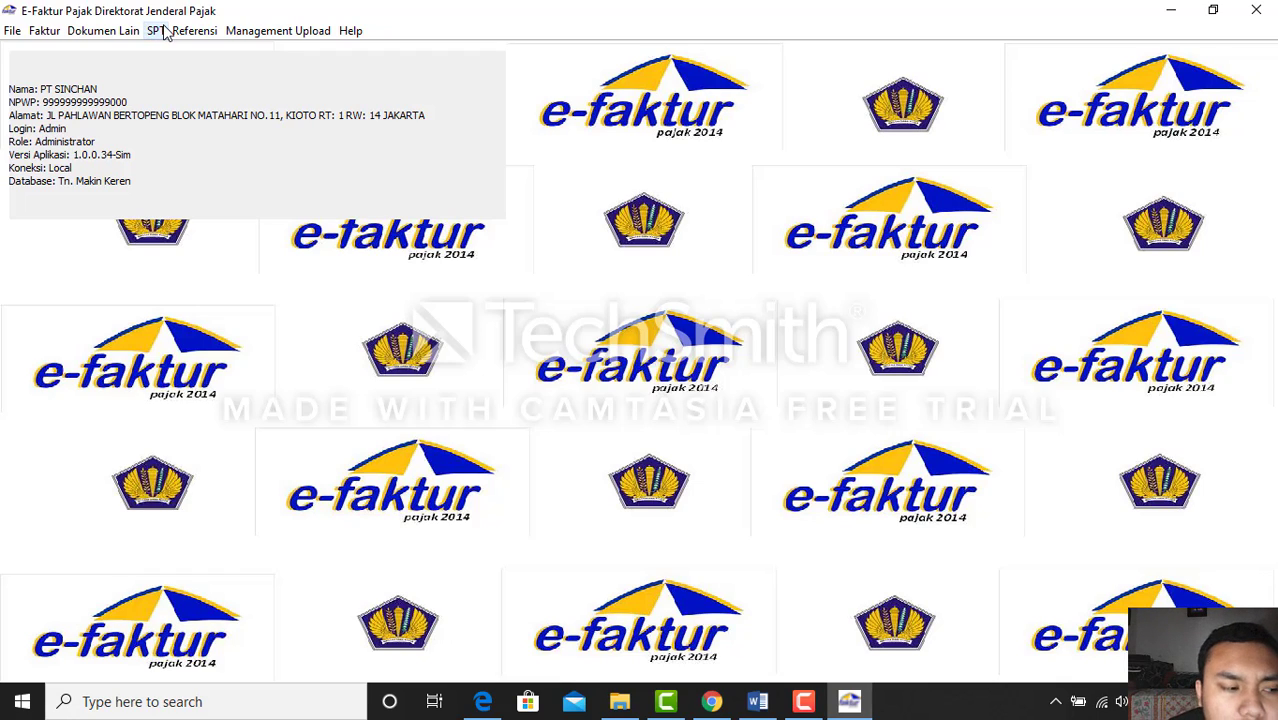
Refresh the Buka SPT list, select the 2019 10-10 SPT, and start creating its CSV and PDF
left_click(157, 31)
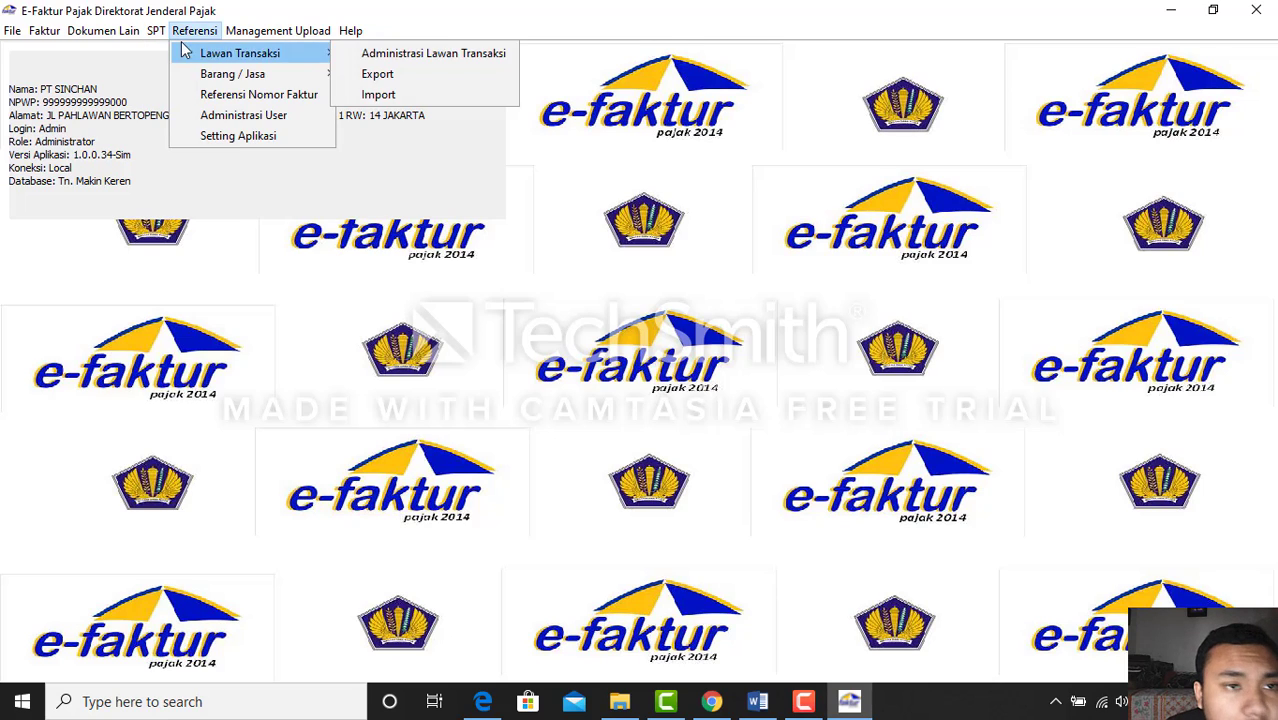
left_click(180, 74)
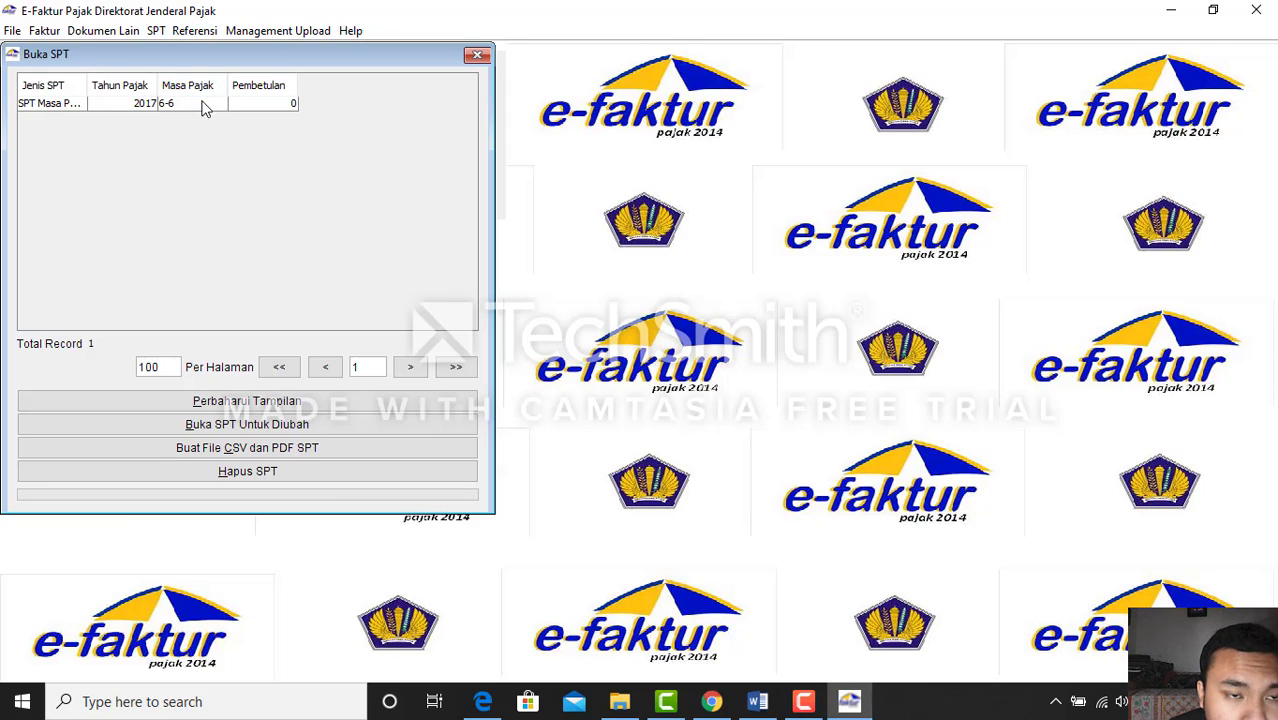
left_click(322, 403)
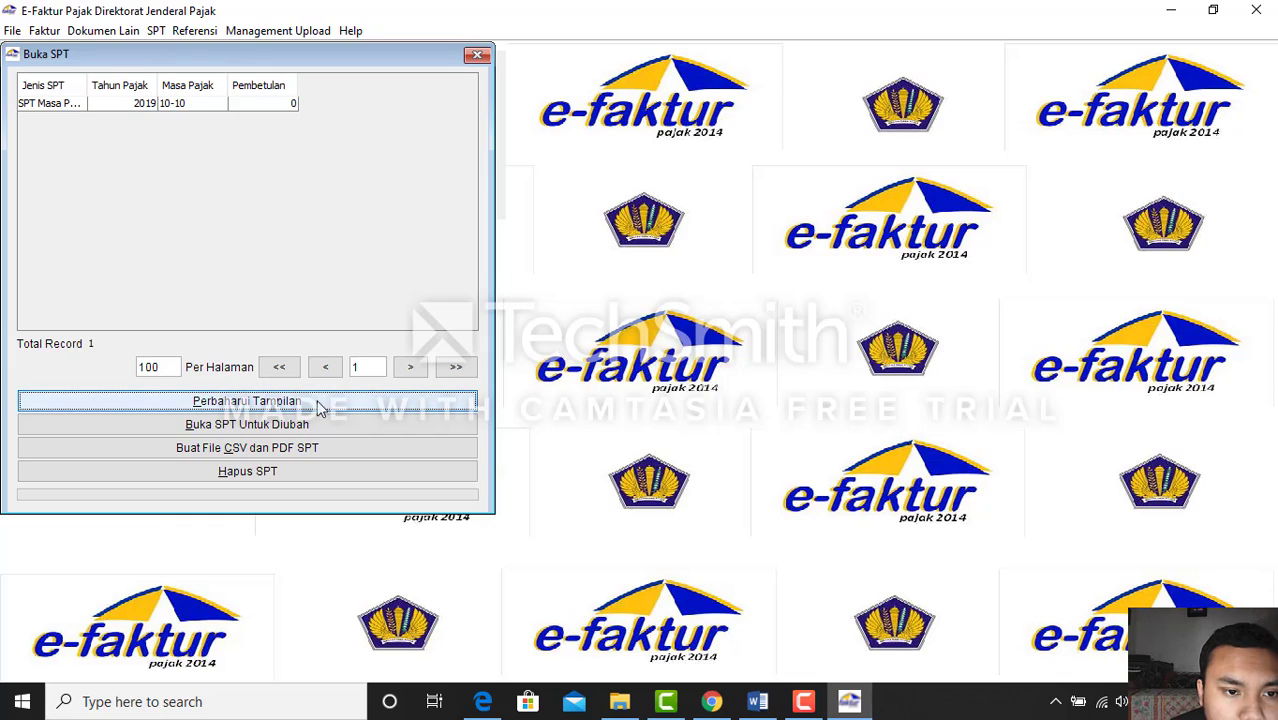
left_click(239, 106)
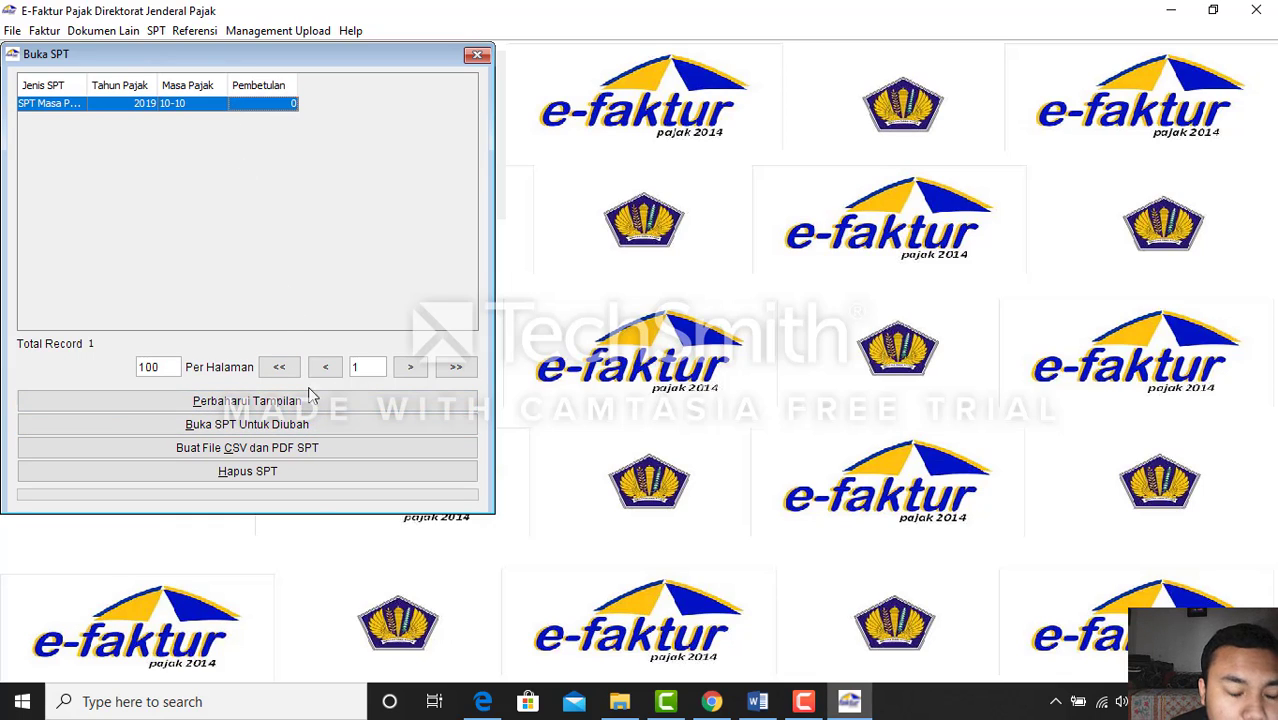
left_click(324, 452)
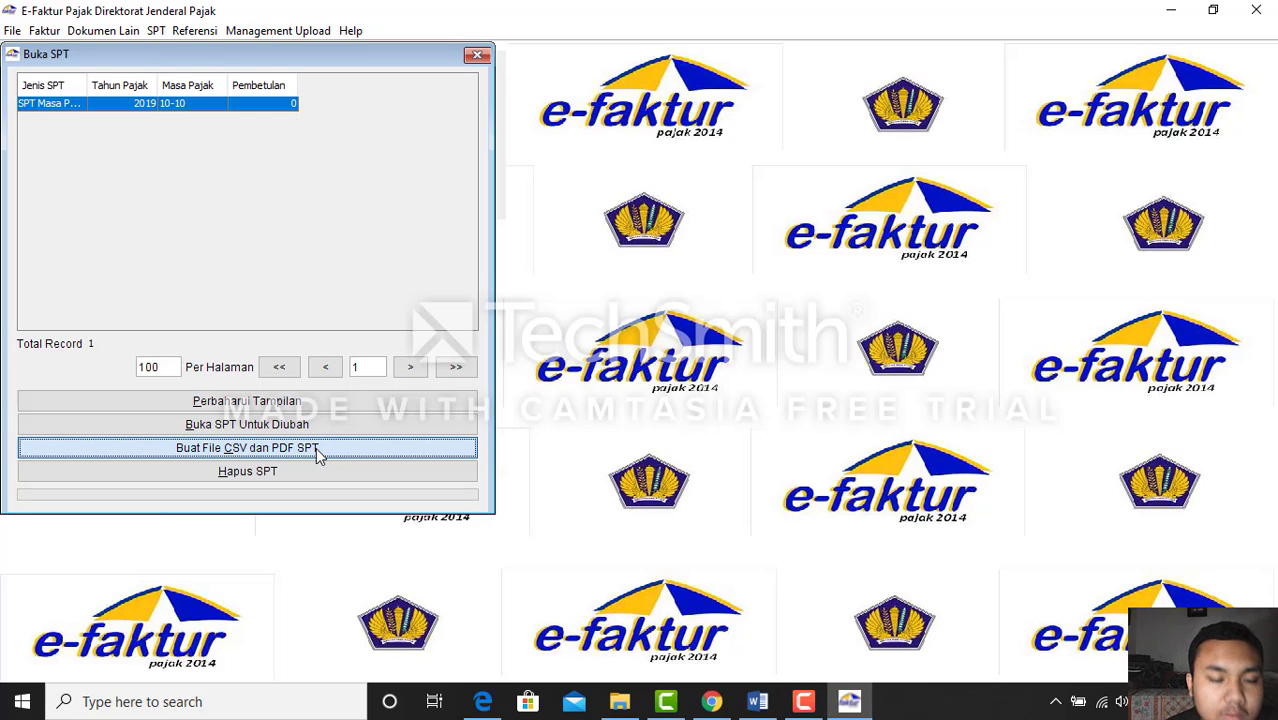
Save the CSV into a new 'faktur exam' folder under Documents, then close the SPT list
left_click(318, 449)
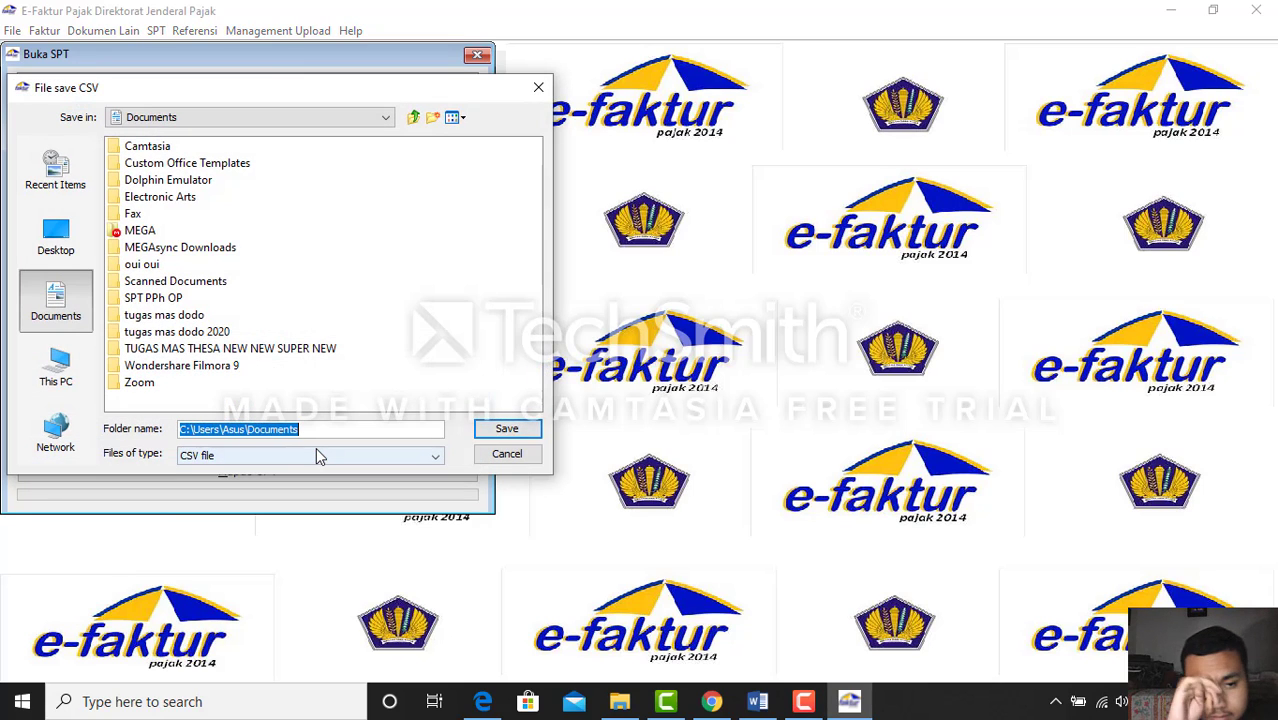
right_click(365, 408)
left_click(418, 474)
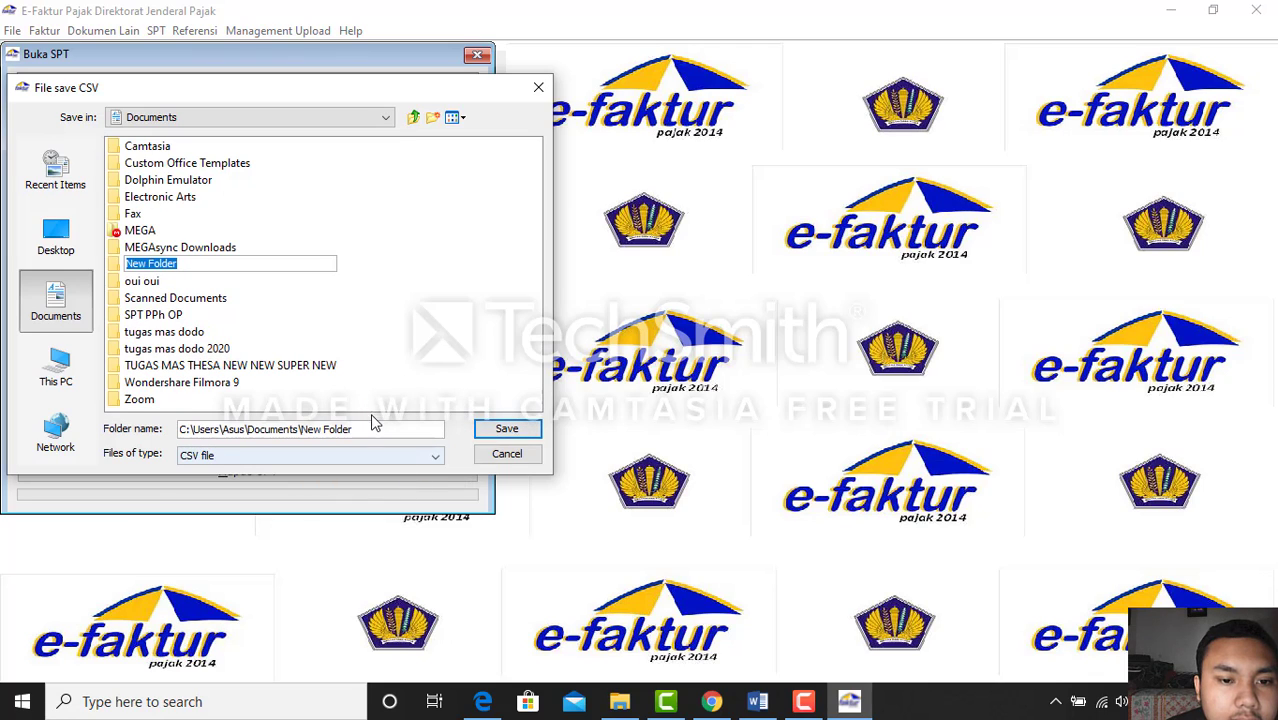
key("BackSpace")
type("fak")
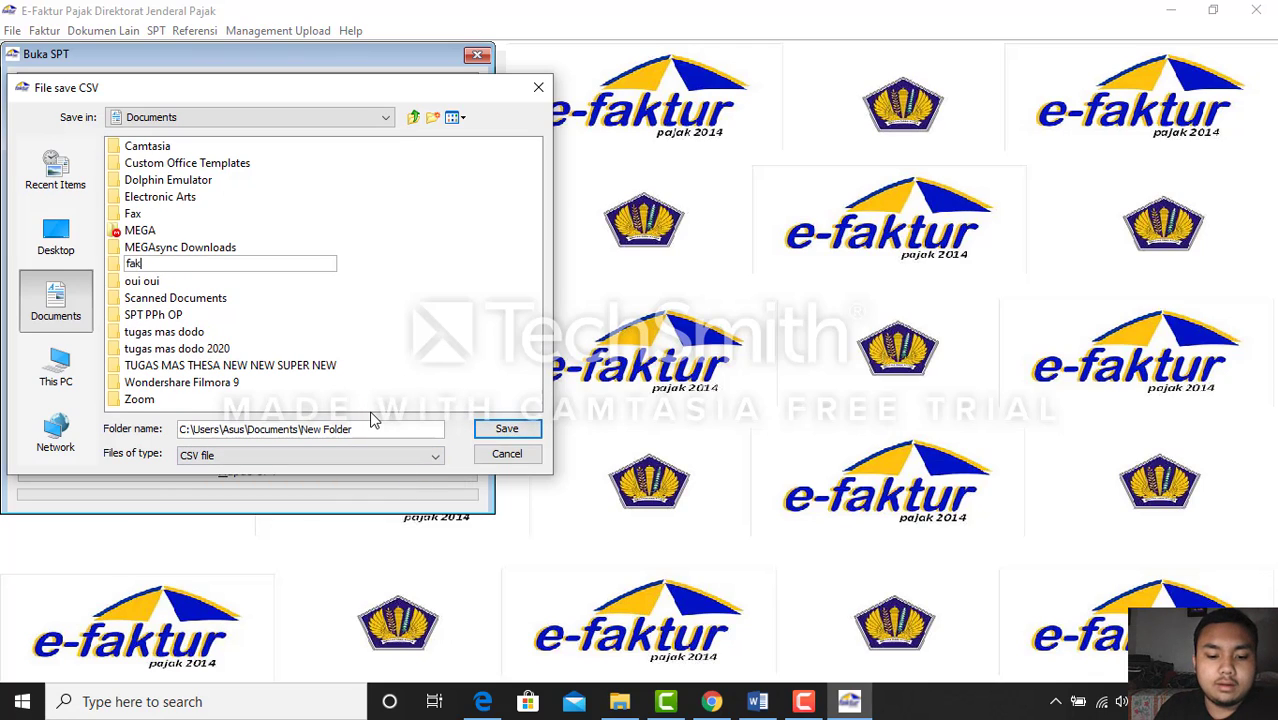
type("tu")
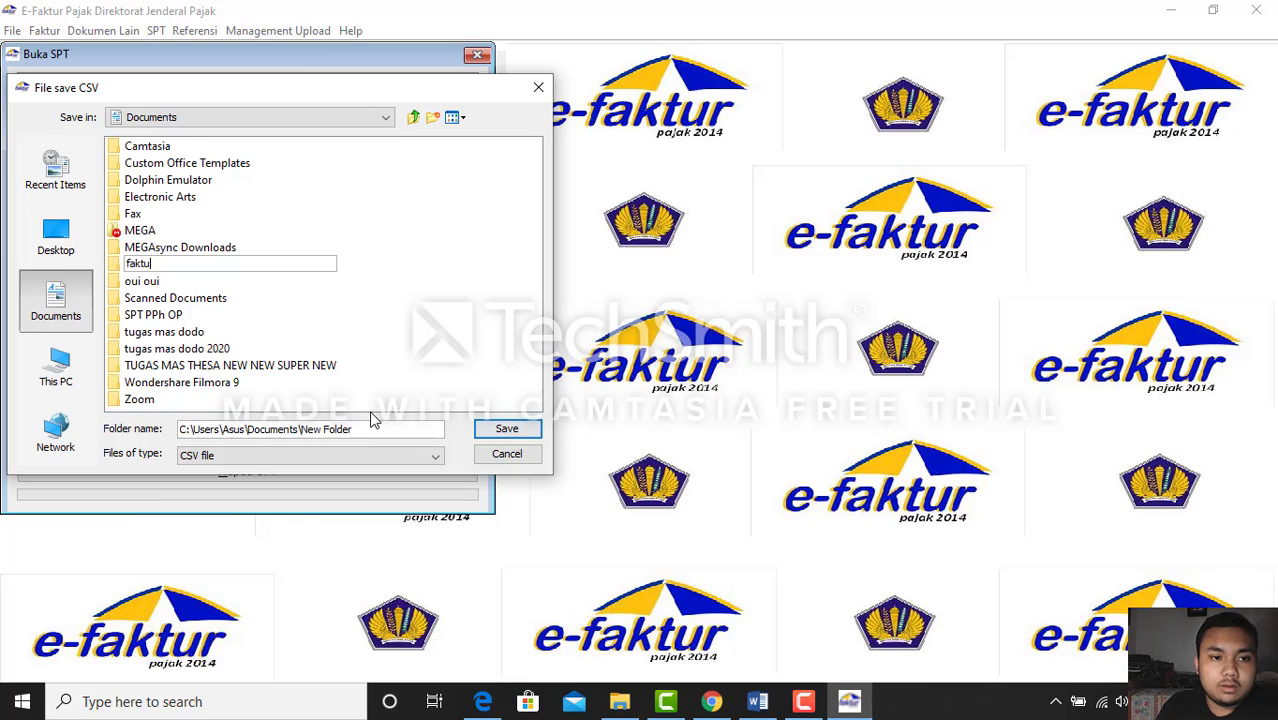
type("r exam")
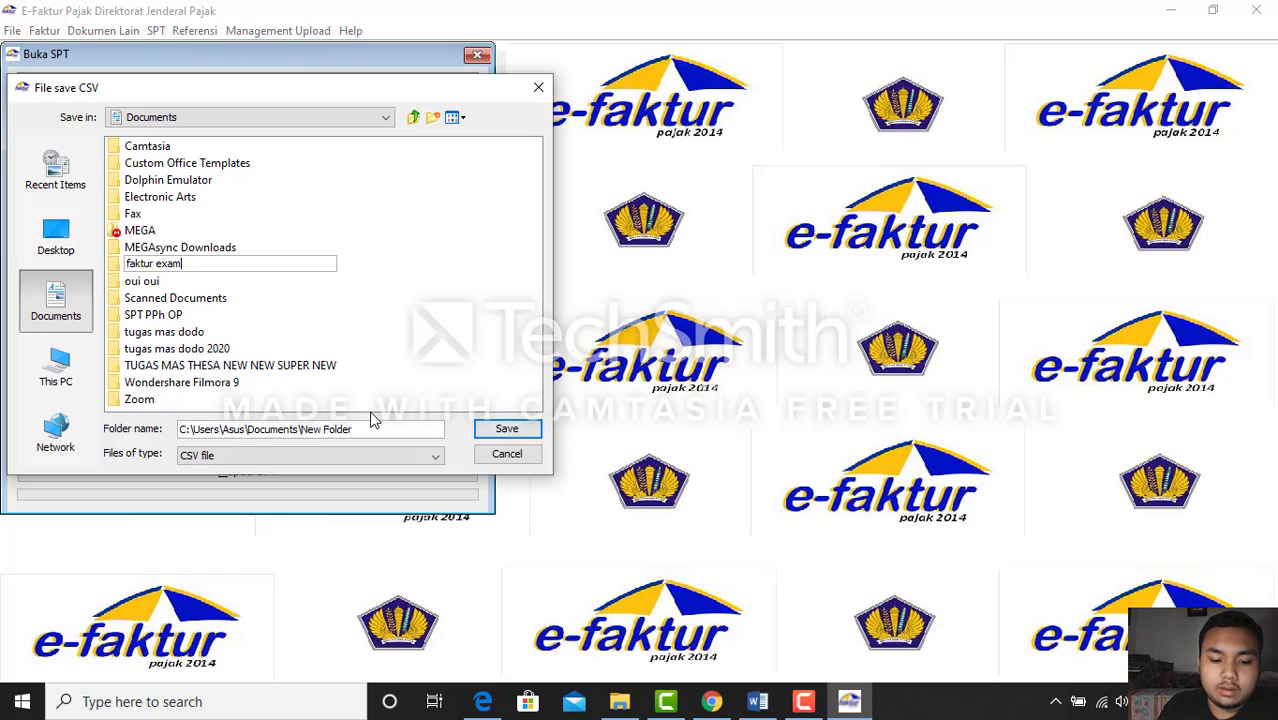
key("Return")
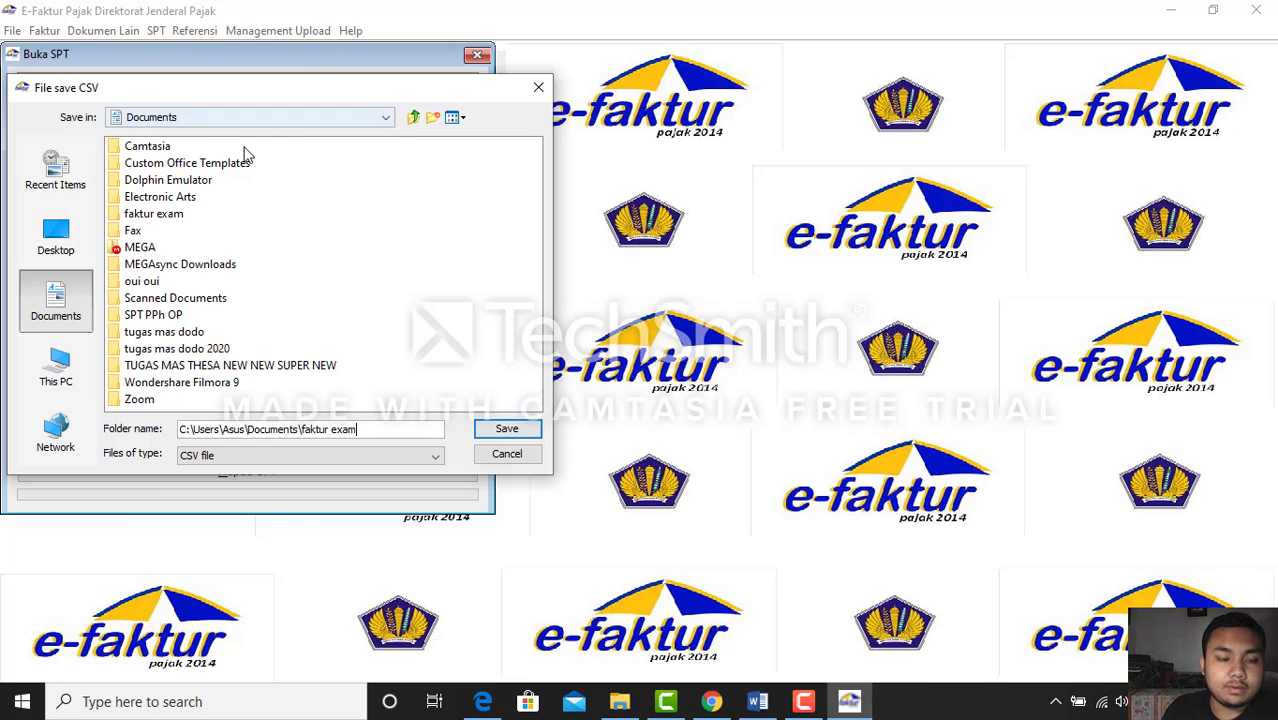
double_click(180, 214)
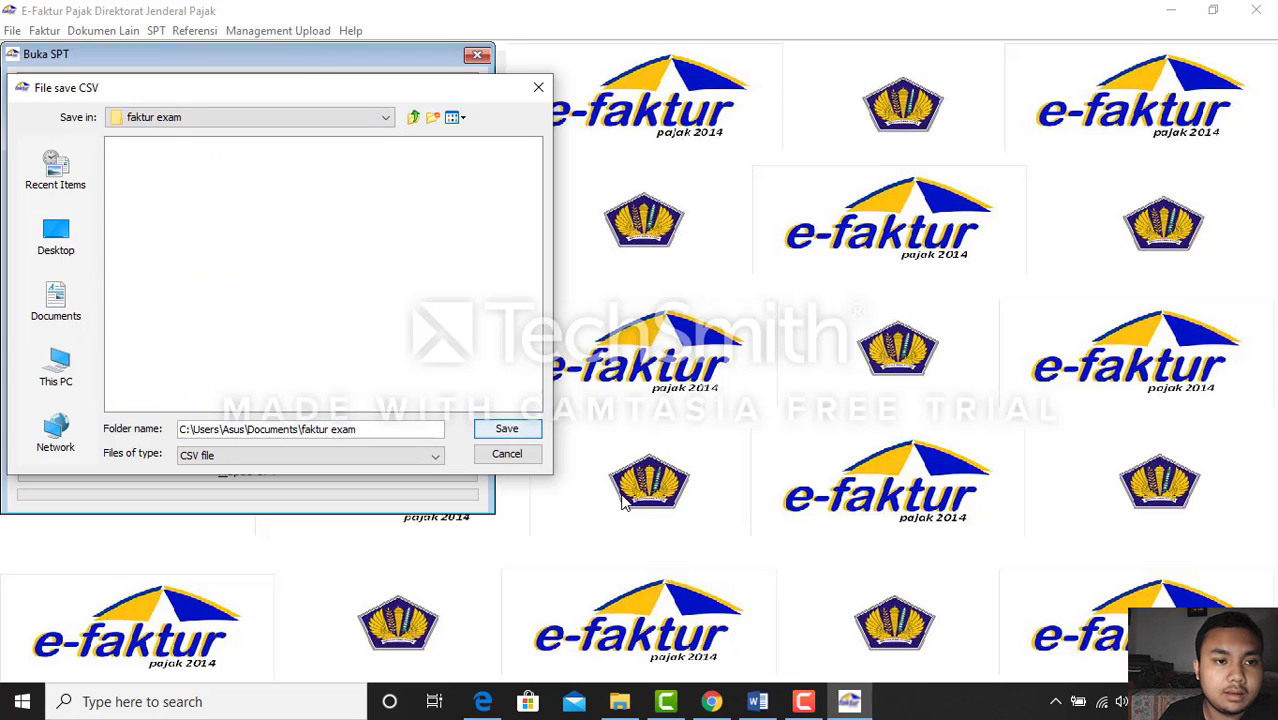
left_click(510, 425)
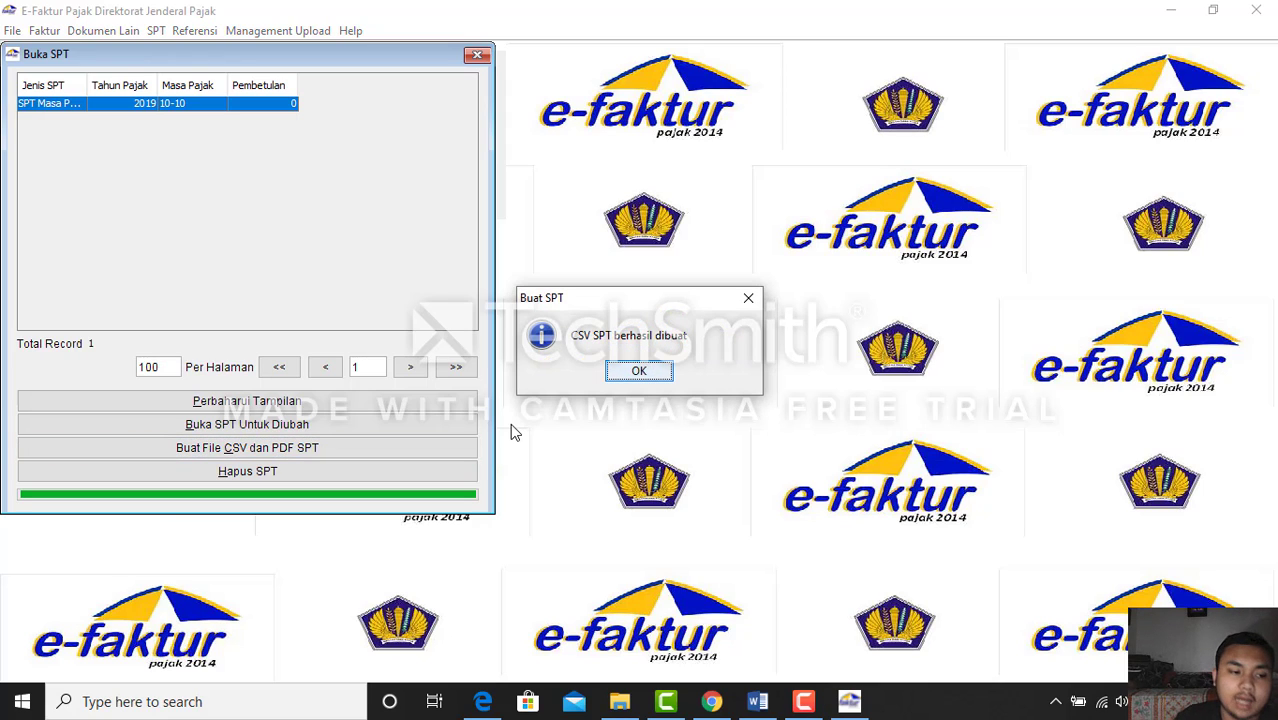
left_click(637, 371)
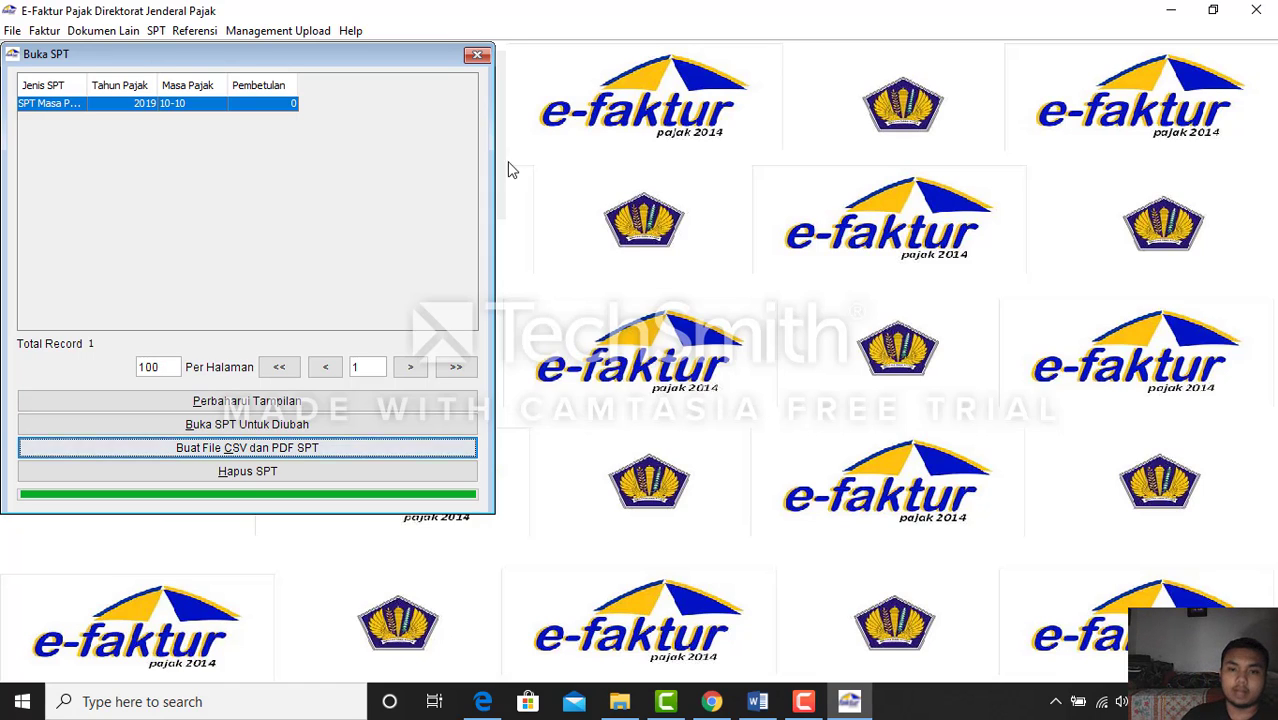
left_click(477, 54)
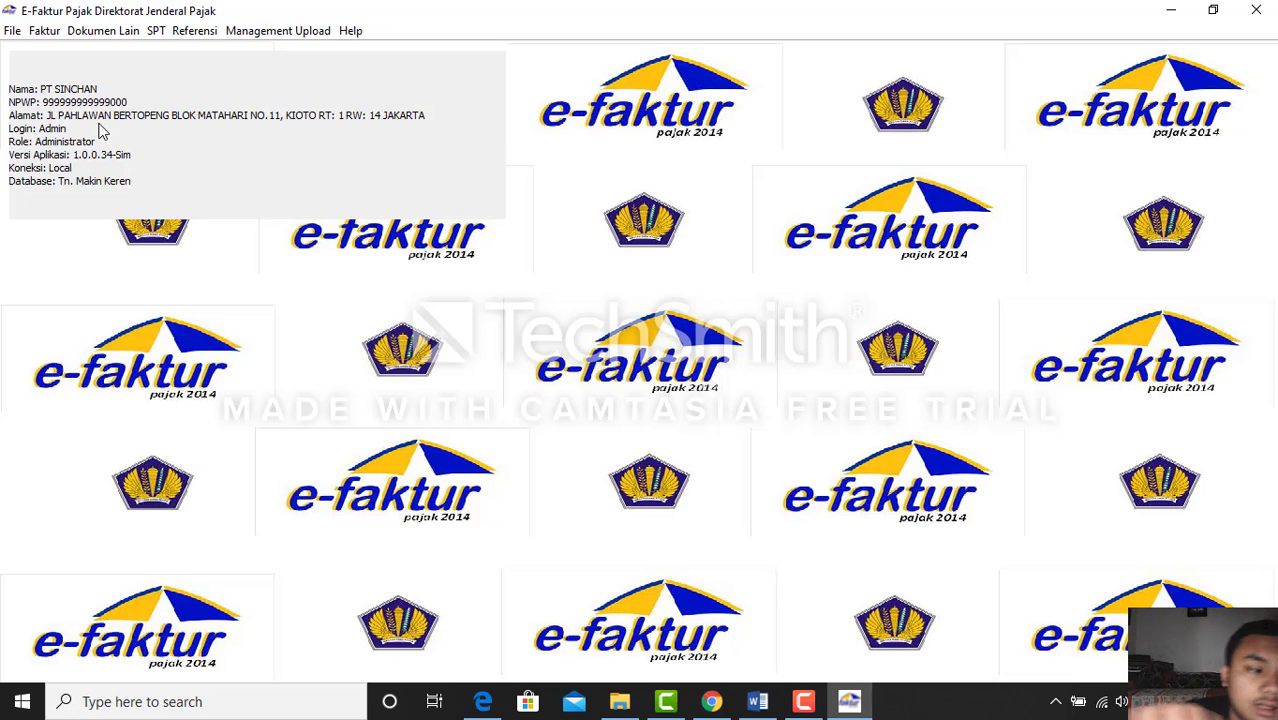
Load the output tax invoice list and select all six invoices
left_click(33, 33)
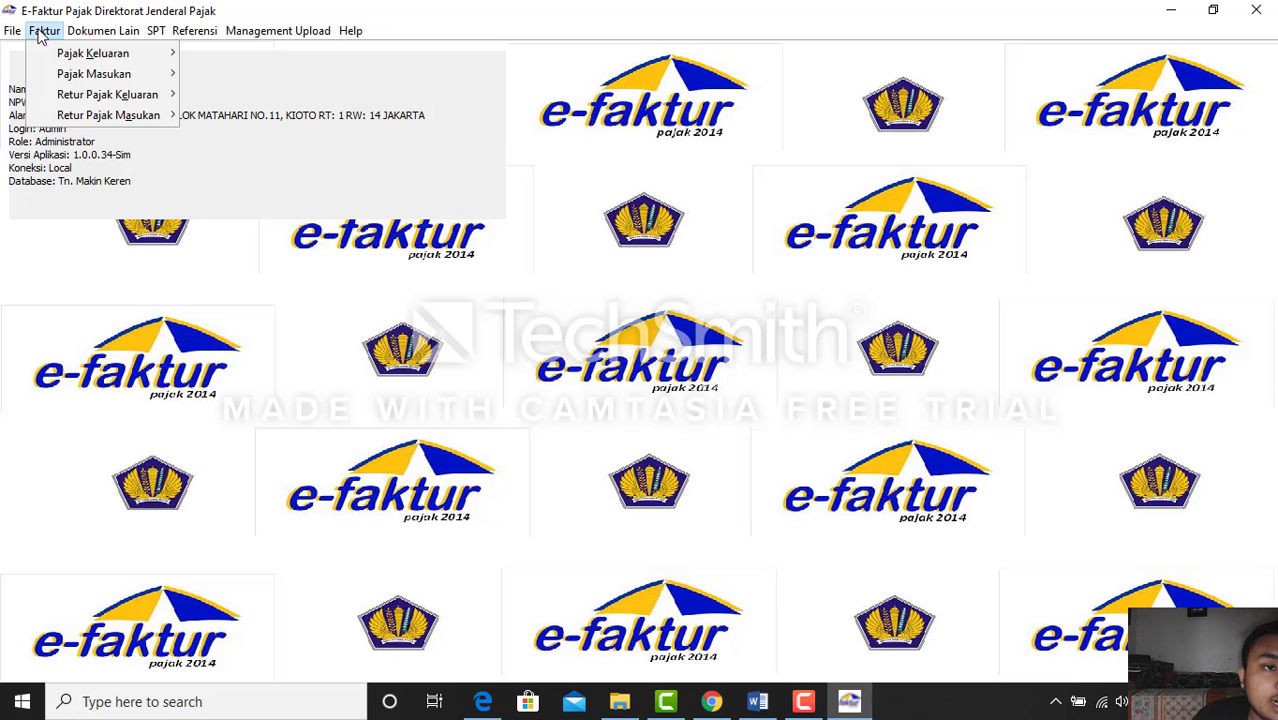
mouse_move(77, 56)
left_click(180, 55)
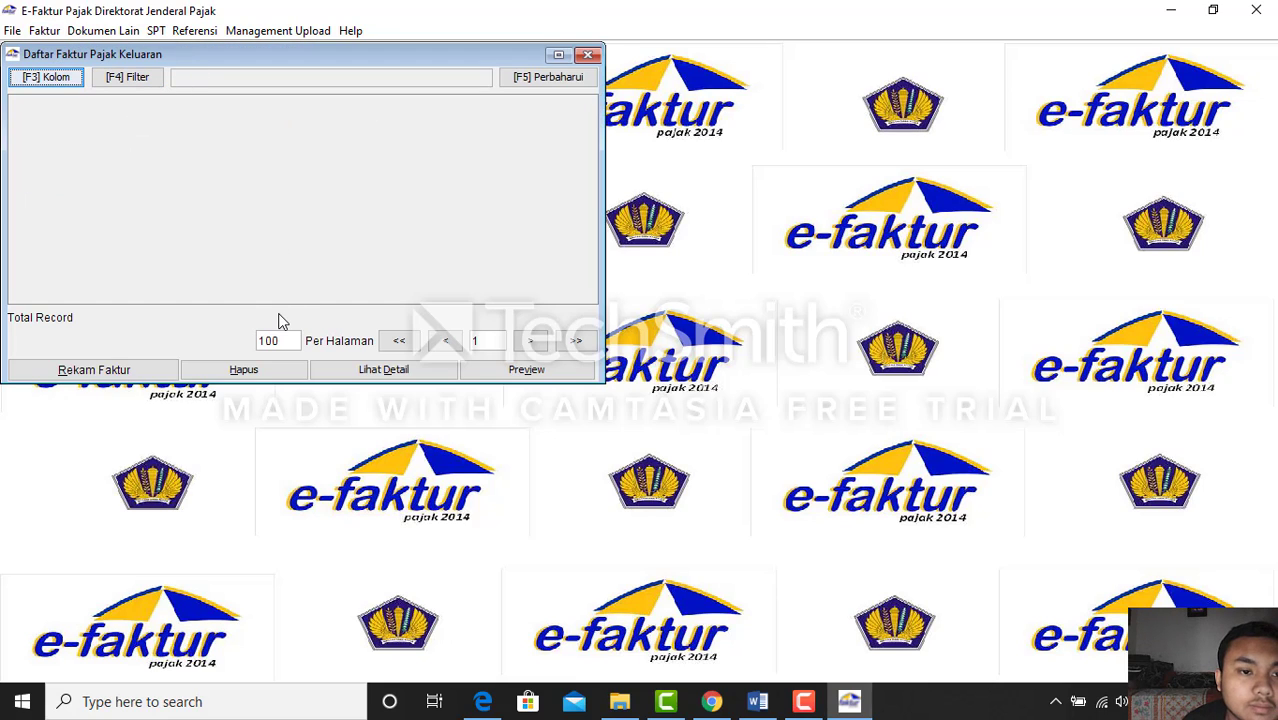
left_click(545, 80)
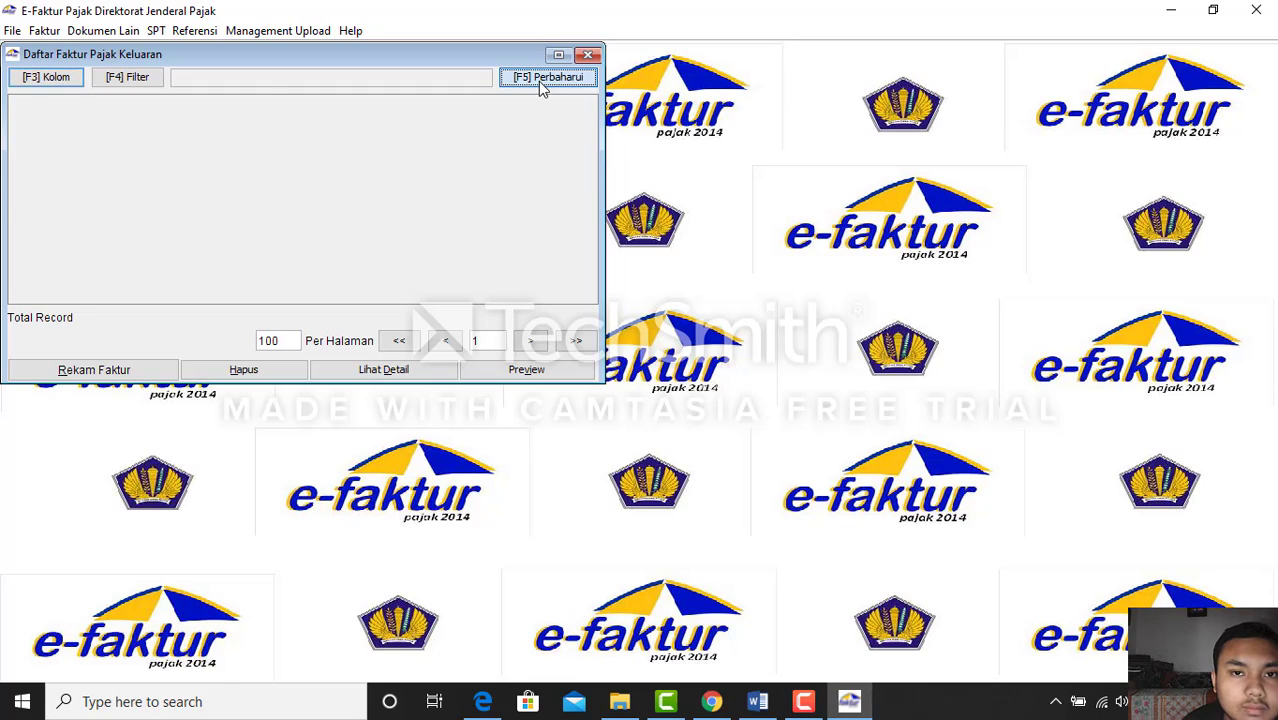
left_click(300, 130)
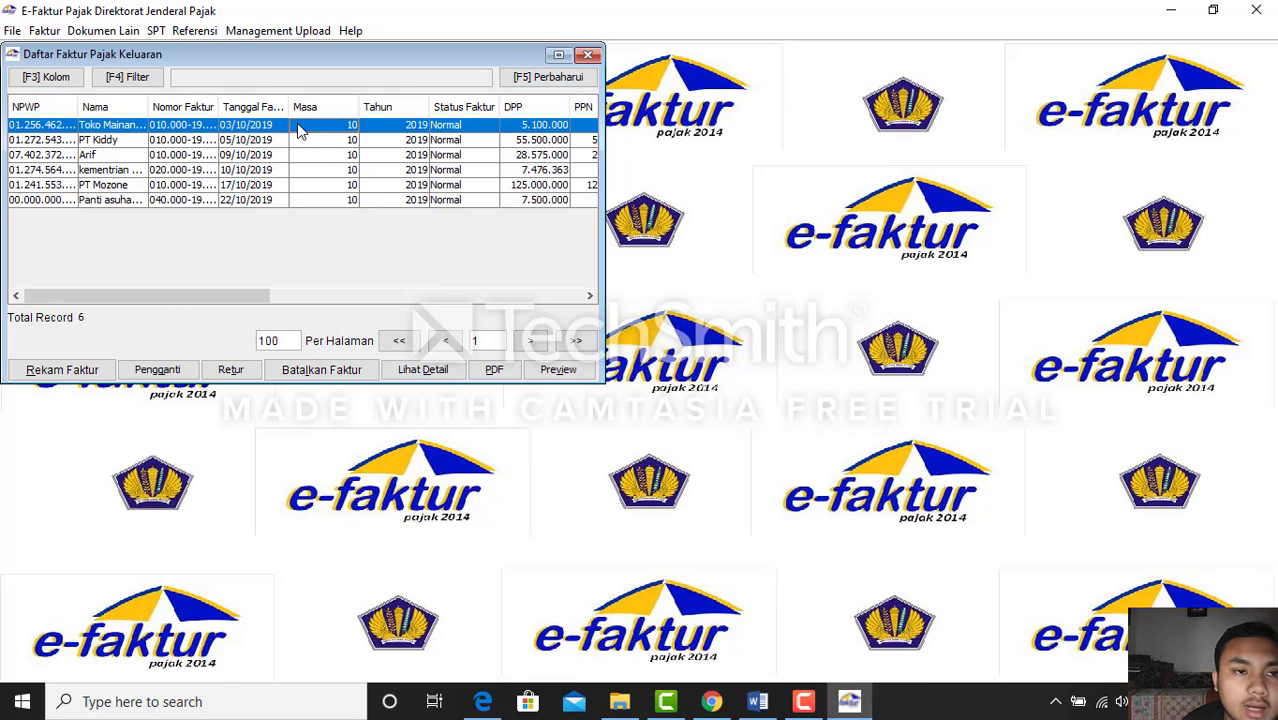
key("shift+Down")
key("shift+Down")
key("shift+Down")
key("shift+Down")
key("shift+Down")
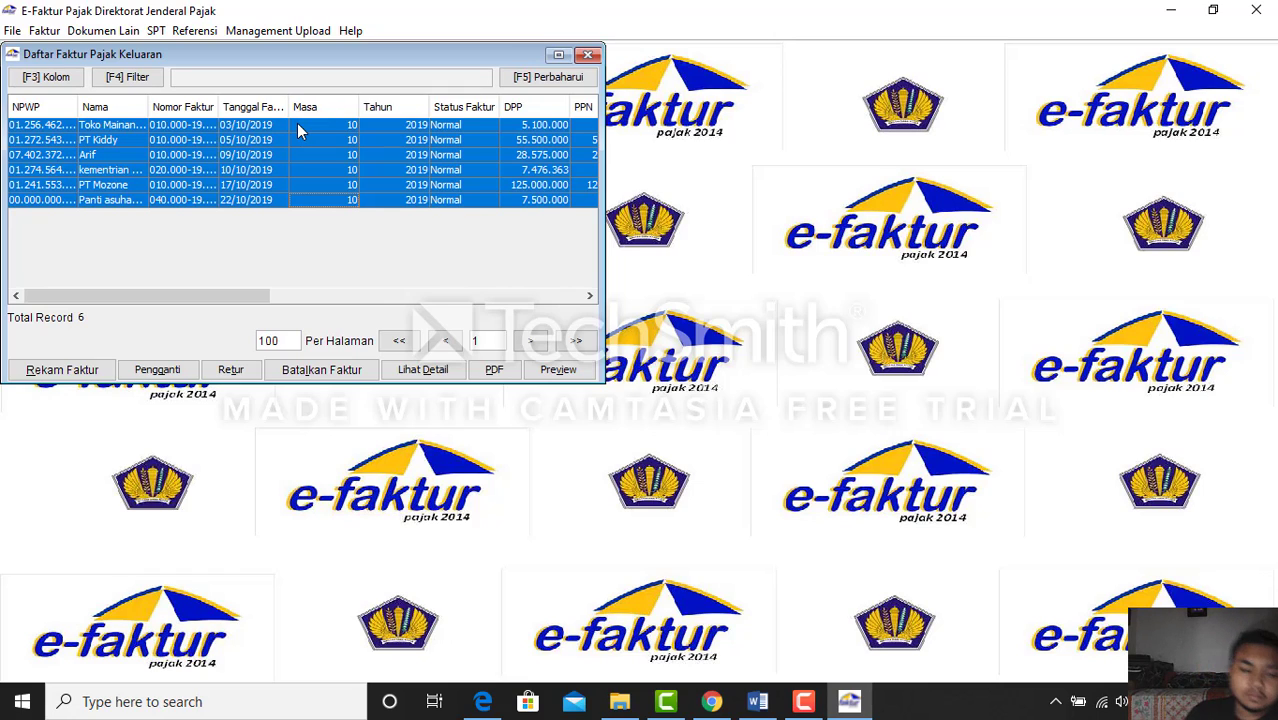
Save the six invoices as one combined PDF in faktur exam, confirm both messages, and close the list
right_click(291, 168)
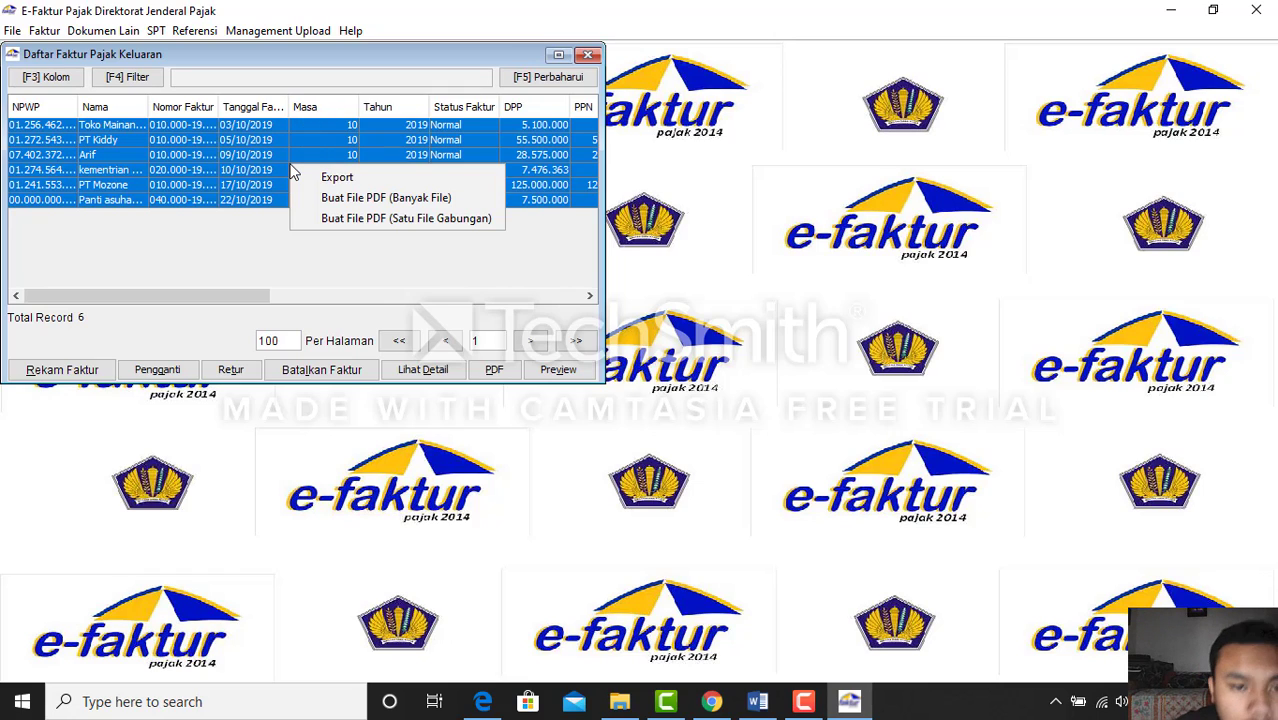
left_click(350, 218)
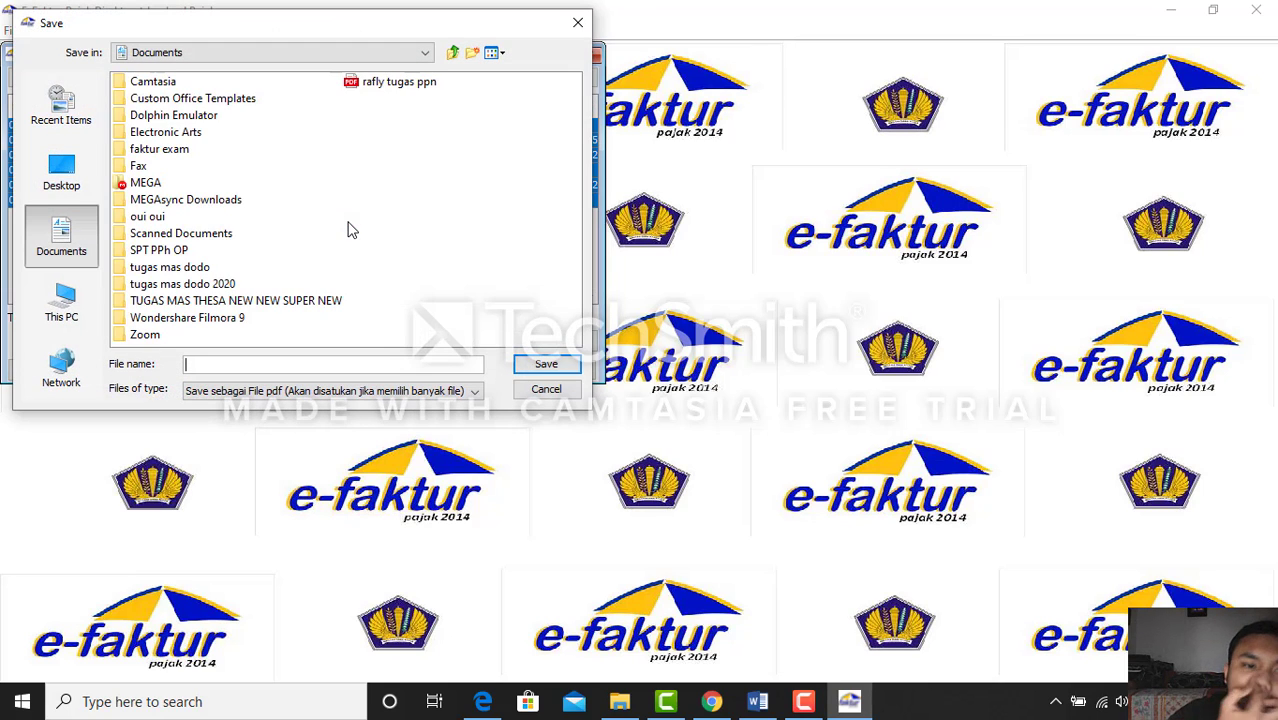
left_click(145, 150)
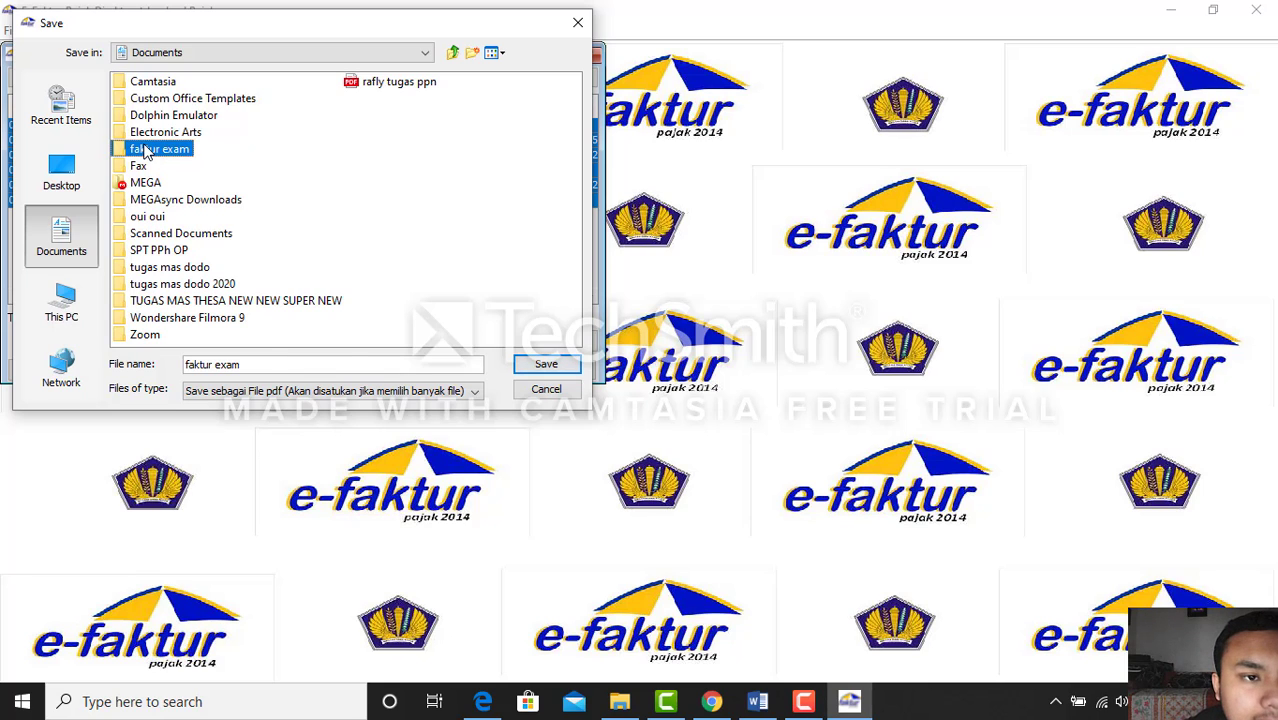
double_click(145, 150)
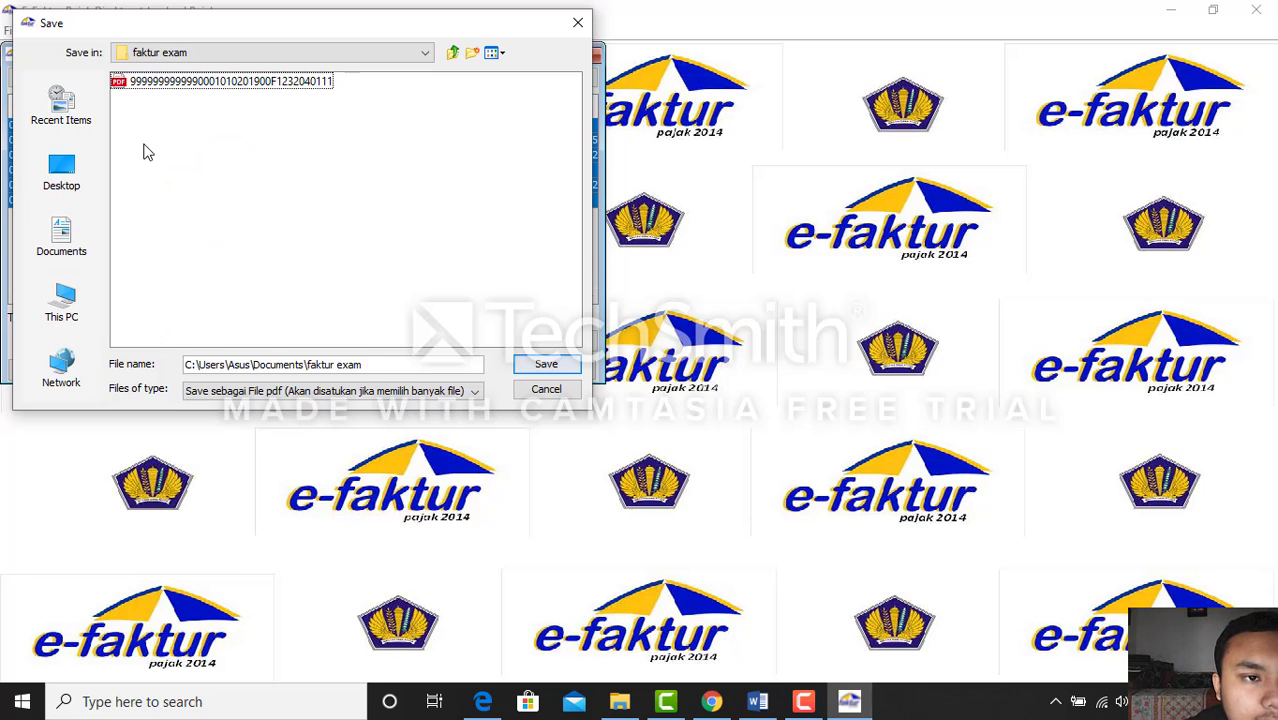
left_click(546, 366)
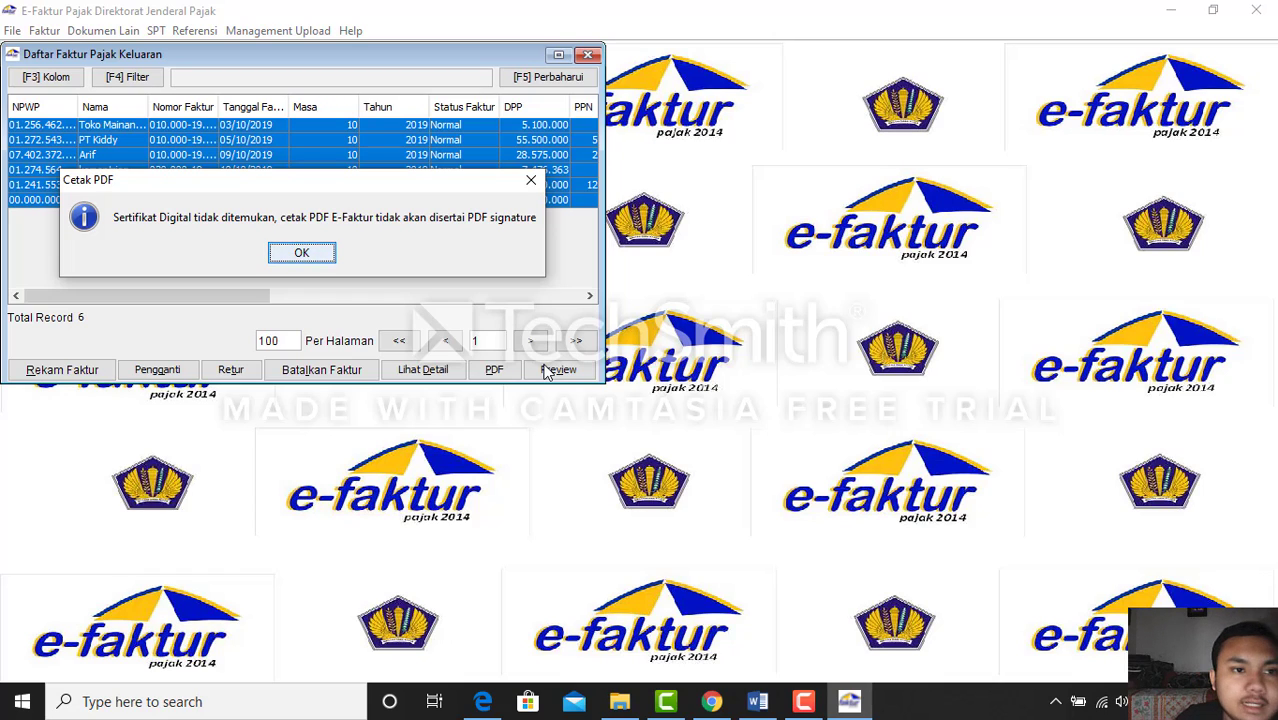
left_click(298, 258)
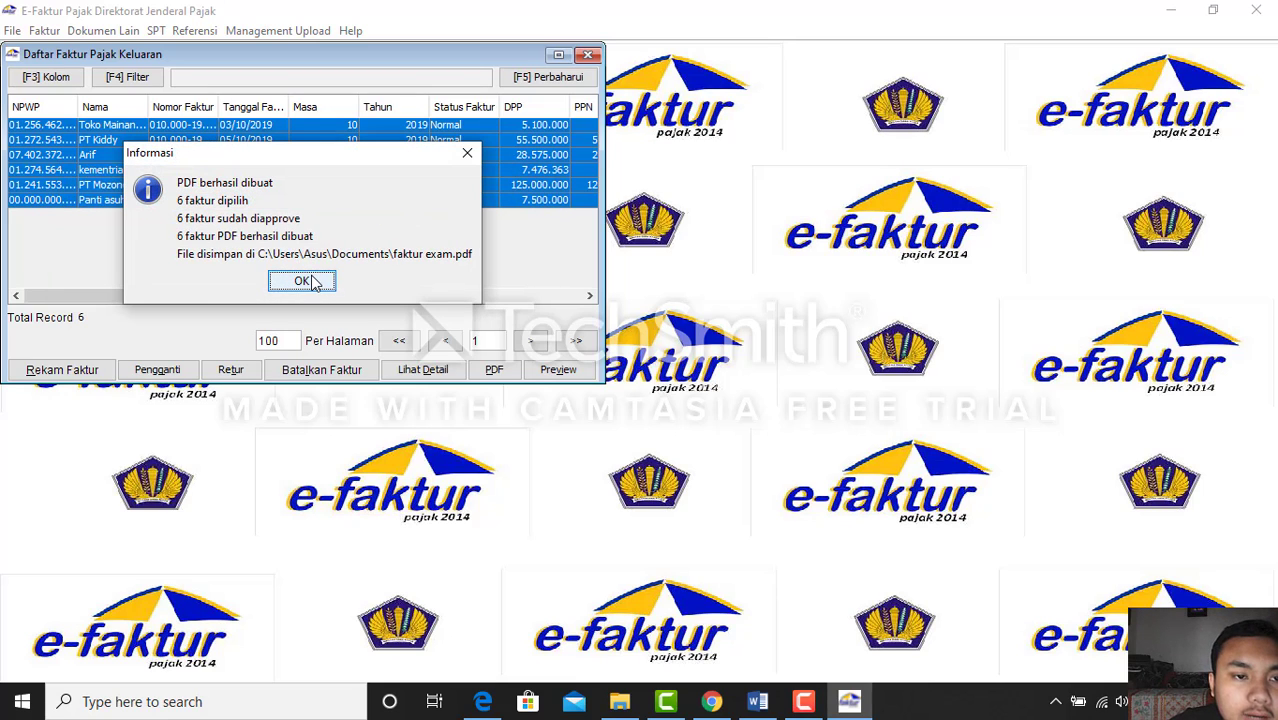
left_click(302, 281)
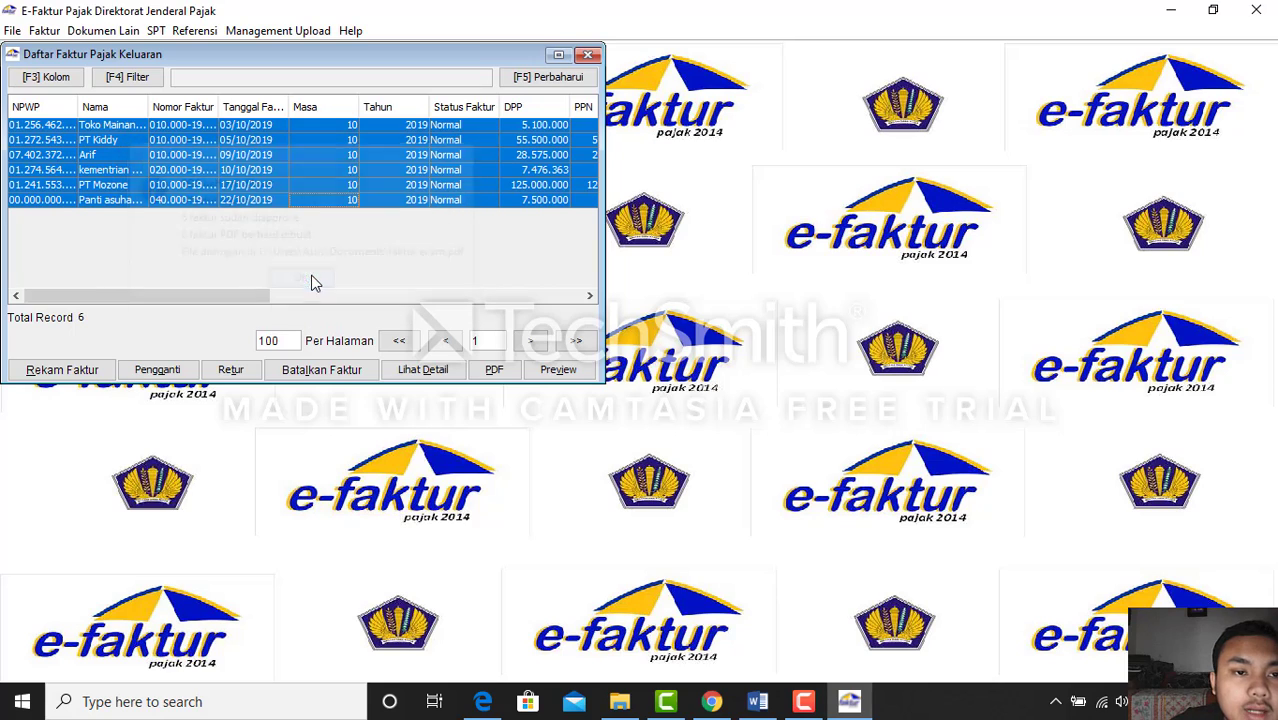
left_click(588, 55)
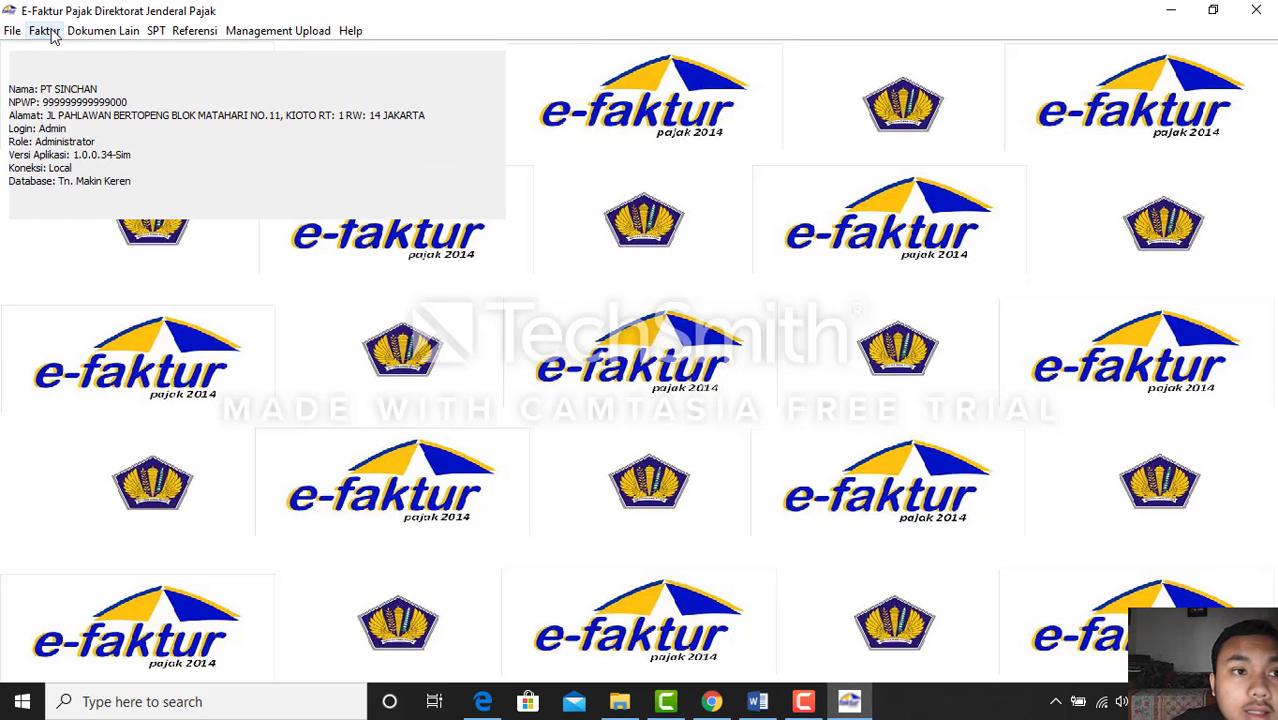
left_click(805, 701)
left_click(1235, 516)
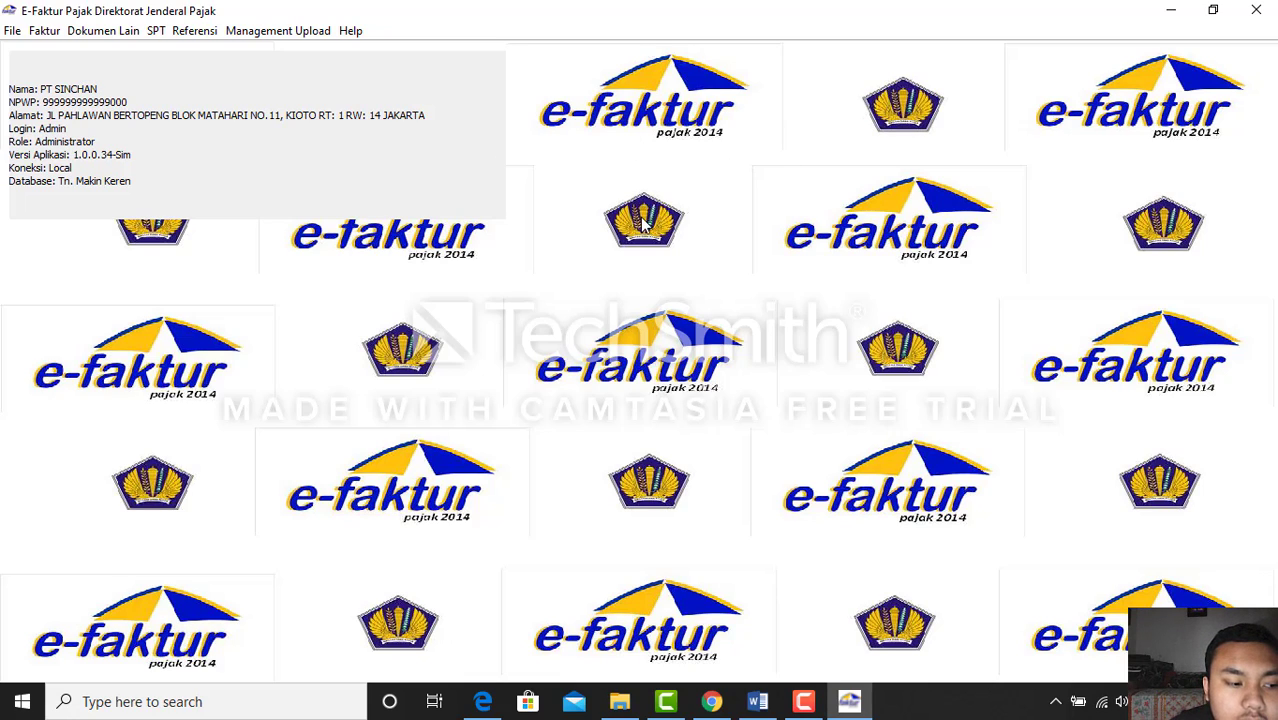
Show Documents in File Explorer, with the 14 KB faktur exam PDF, and open the faktur exam folder
left_click(619, 701)
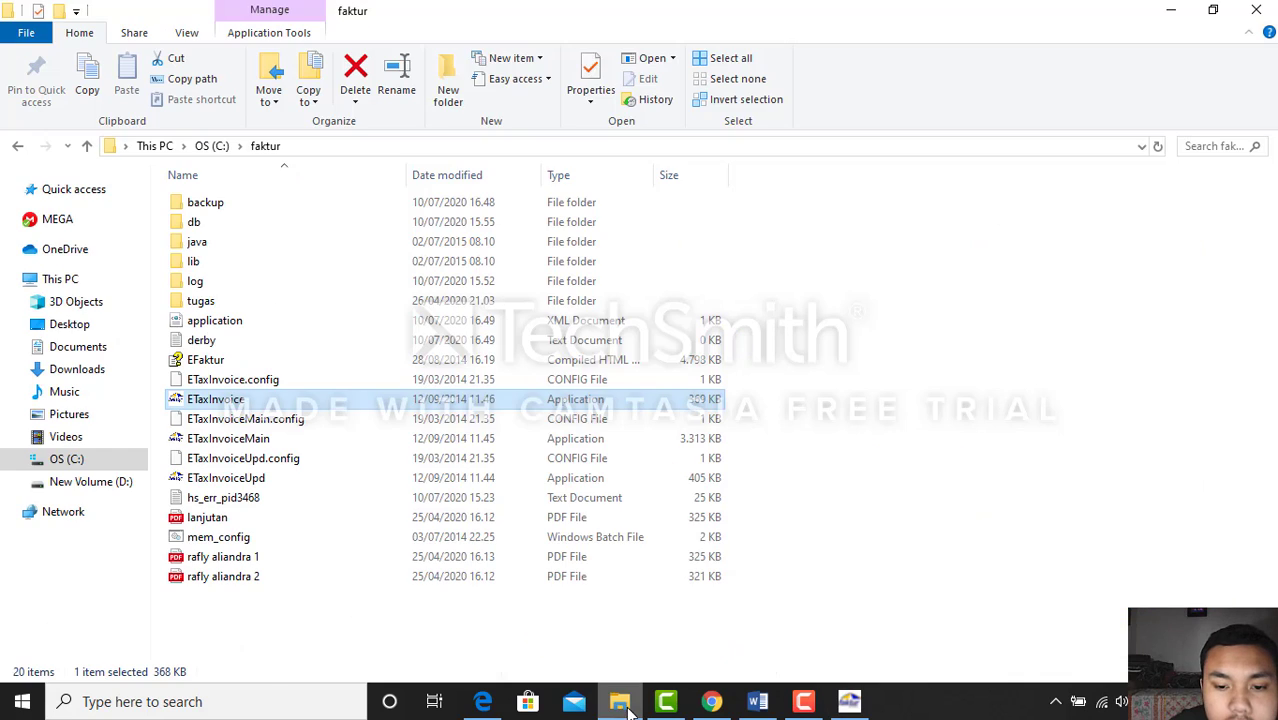
left_click(88, 352)
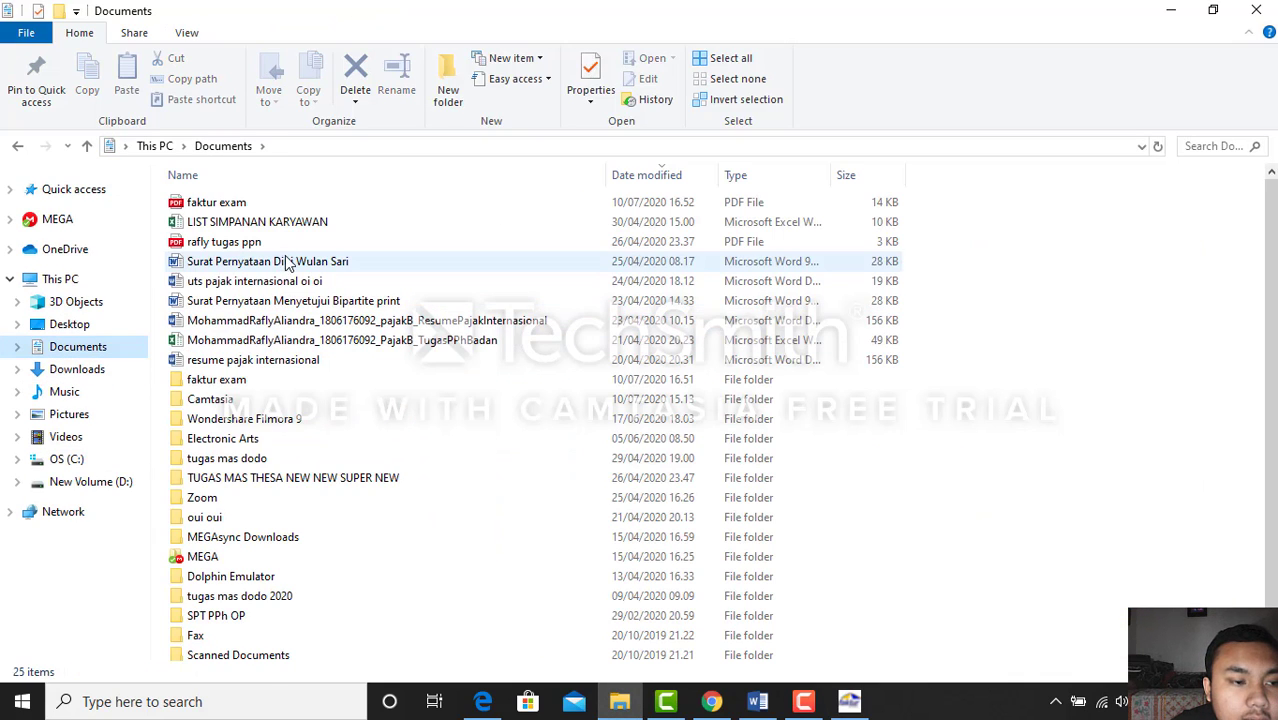
scroll(440, 535, "down", 1)
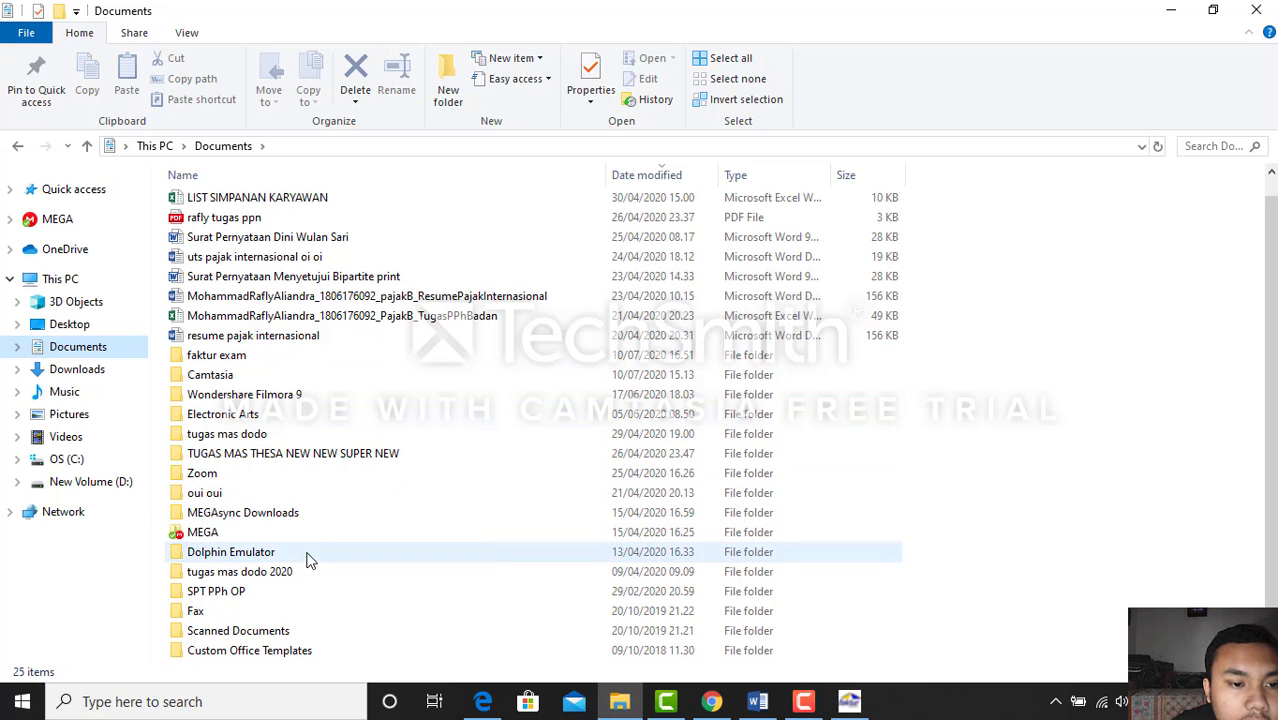
scroll(251, 424, "up", 1)
double_click(249, 386)
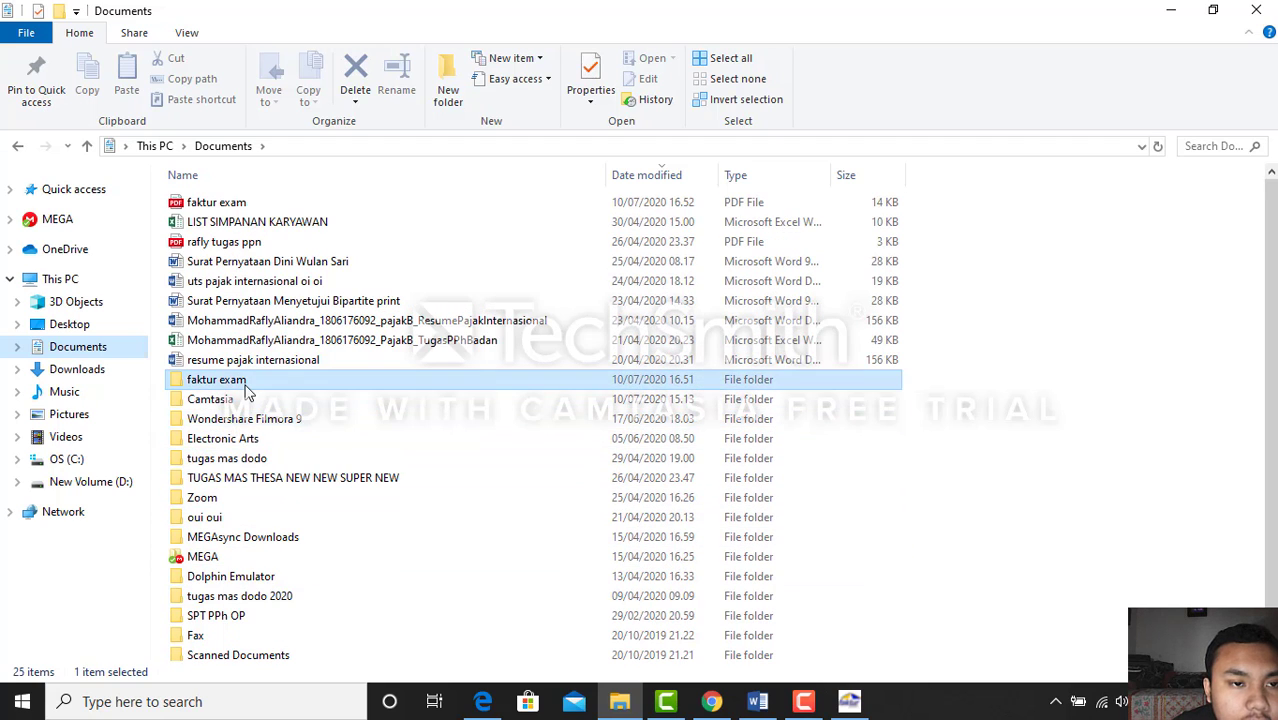
Review the 7-page SPT Masa PPN PDF in Edge, then minimize Edge and File Explorer
double_click(314, 224)
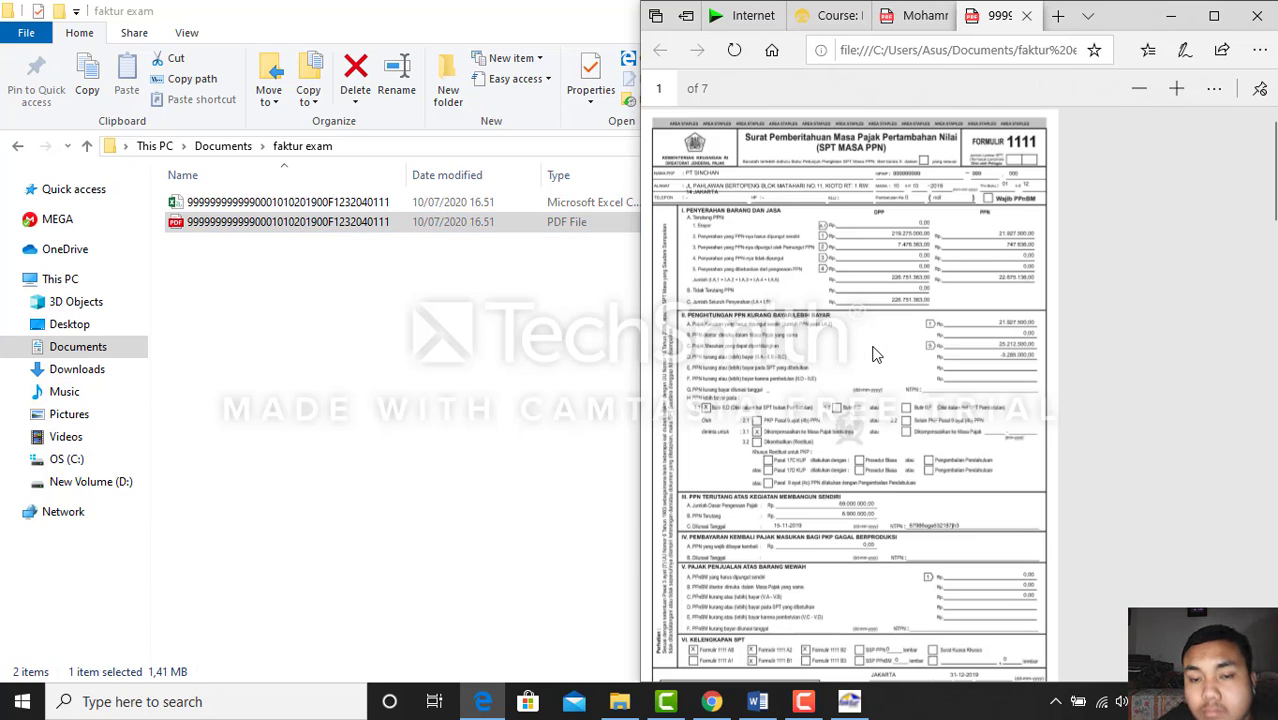
scroll(873, 354, "down", 5)
scroll(873, 354, "down", 15)
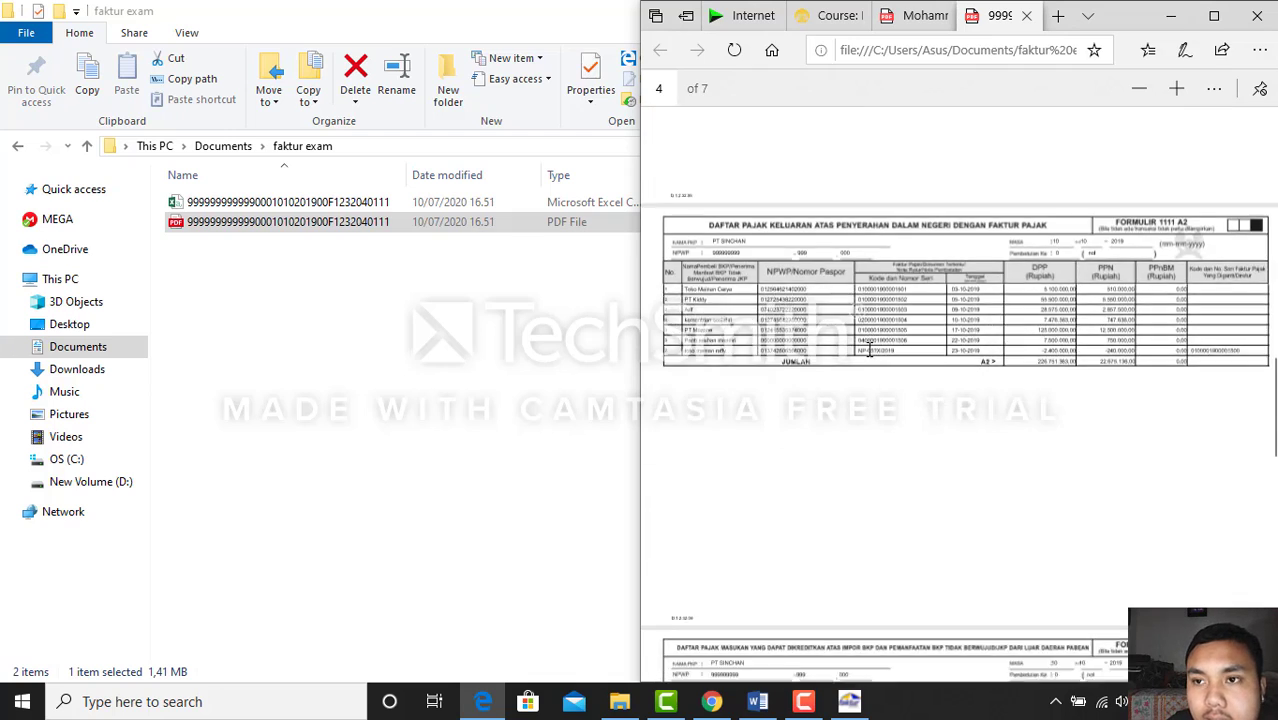
scroll(870, 357, "down", 8)
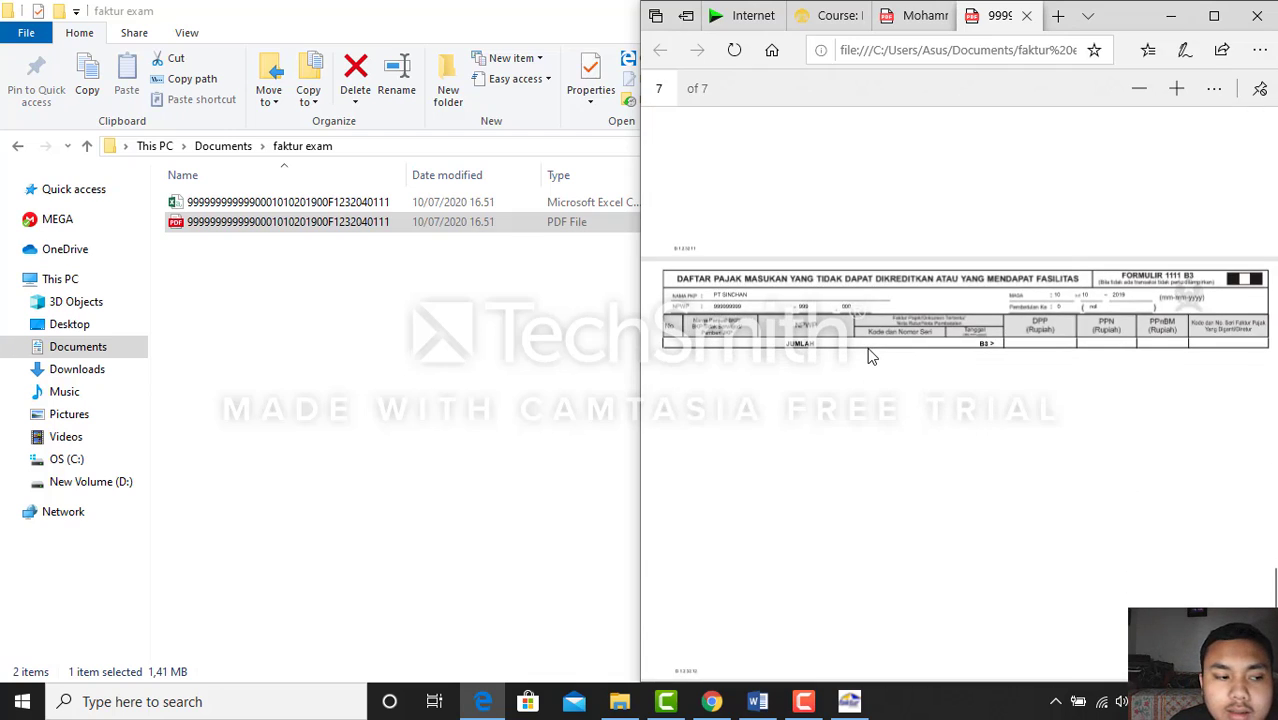
scroll(870, 355, "up", 1)
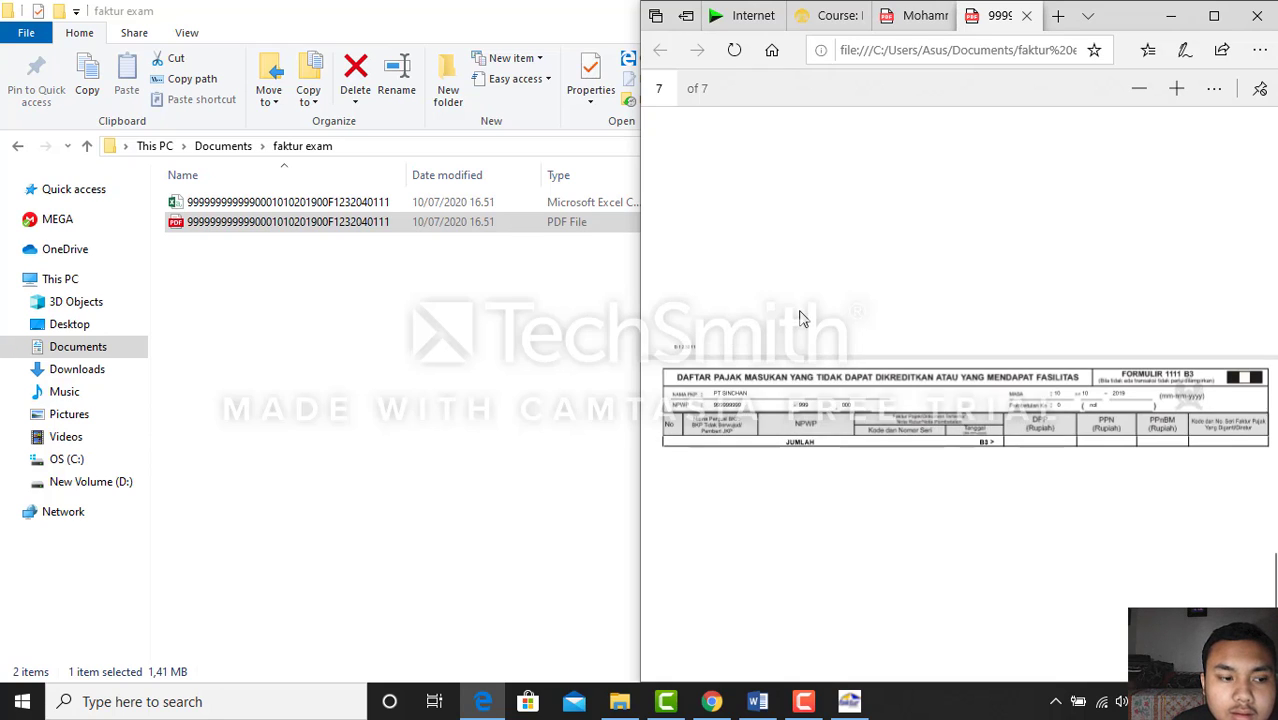
scroll(802, 317, "up", 3)
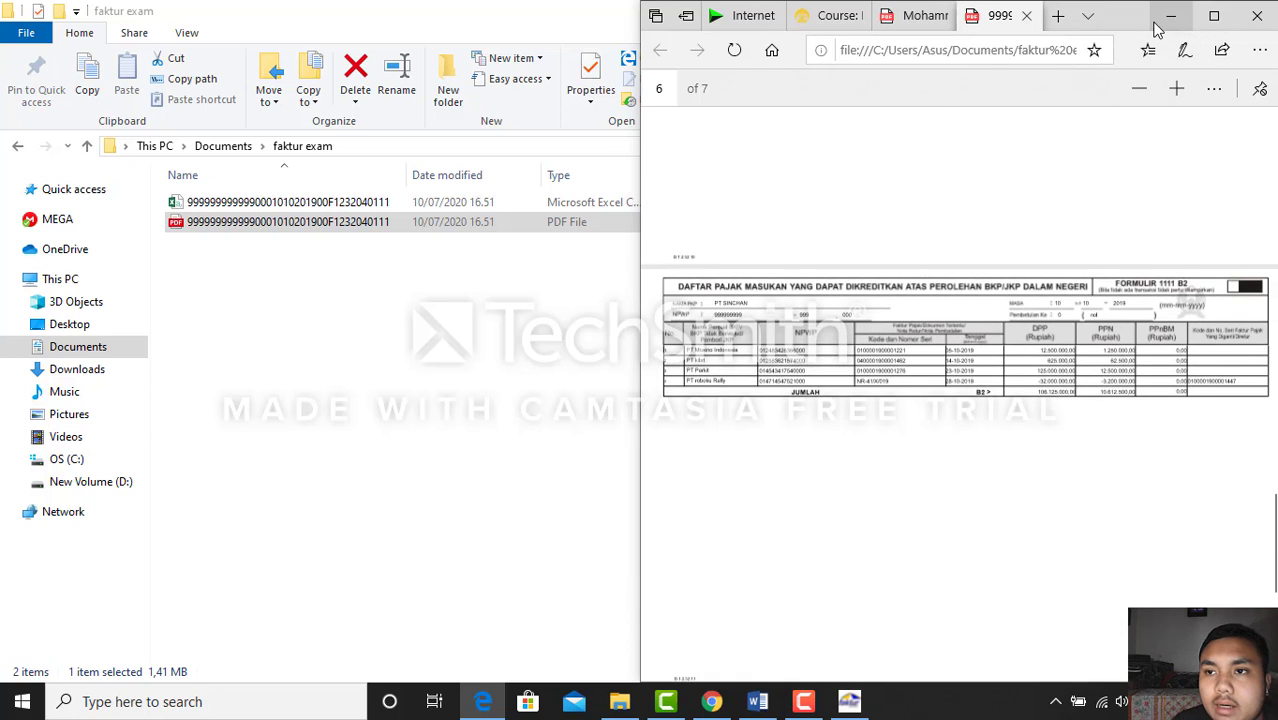
left_click(1170, 13)
left_click(1172, 10)
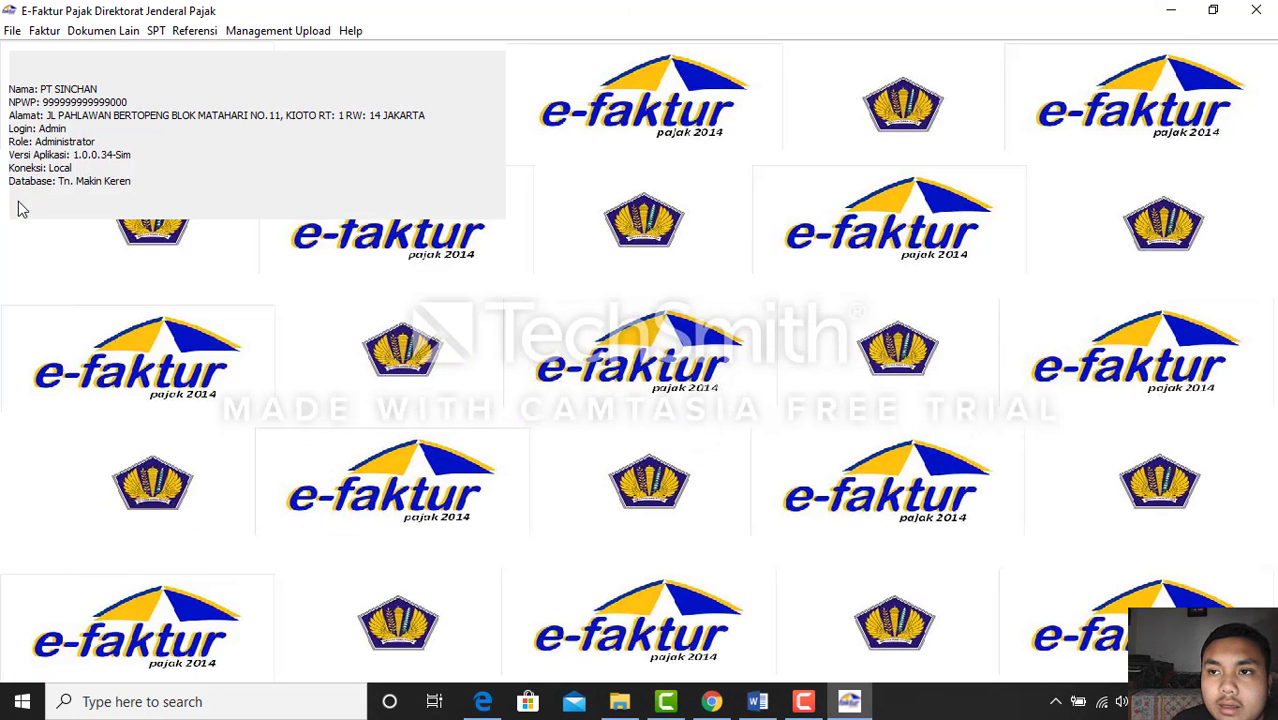
Open Pajak Masukan > Administrasi Faktur and refresh it to load the October 2019 invoices
left_click(46, 31)
mouse_move(81, 96)
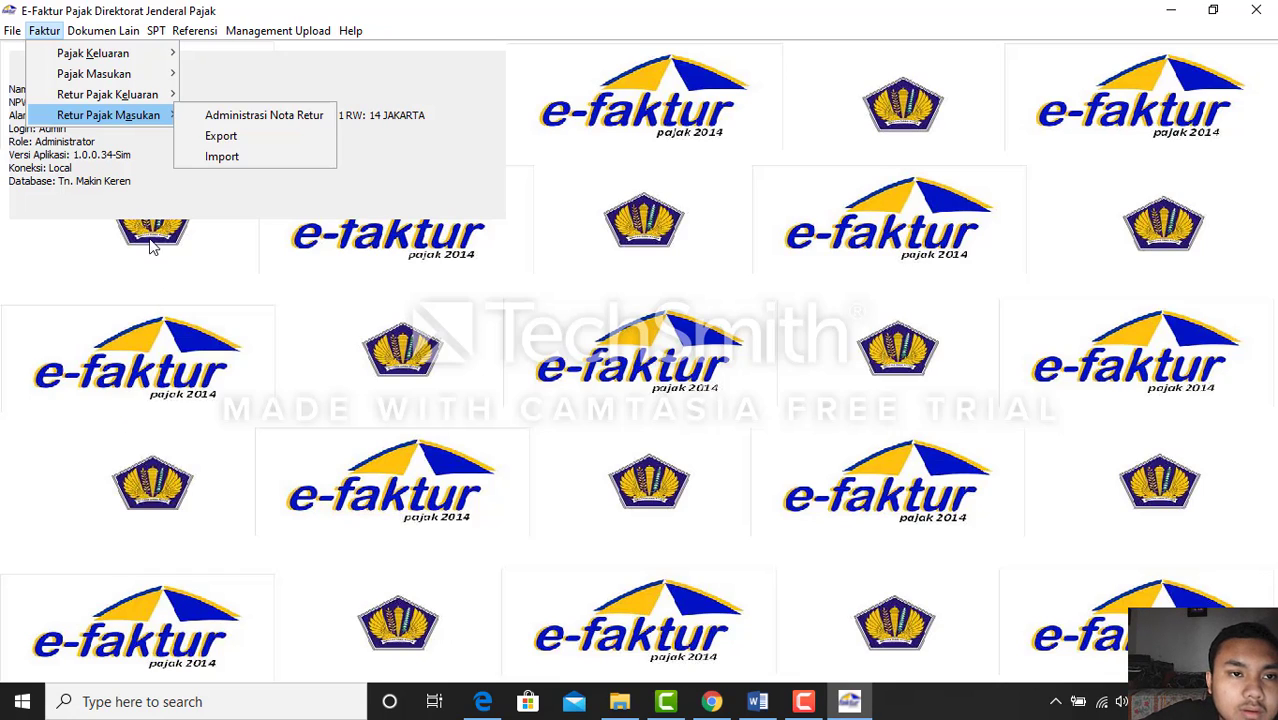
mouse_move(150, 76)
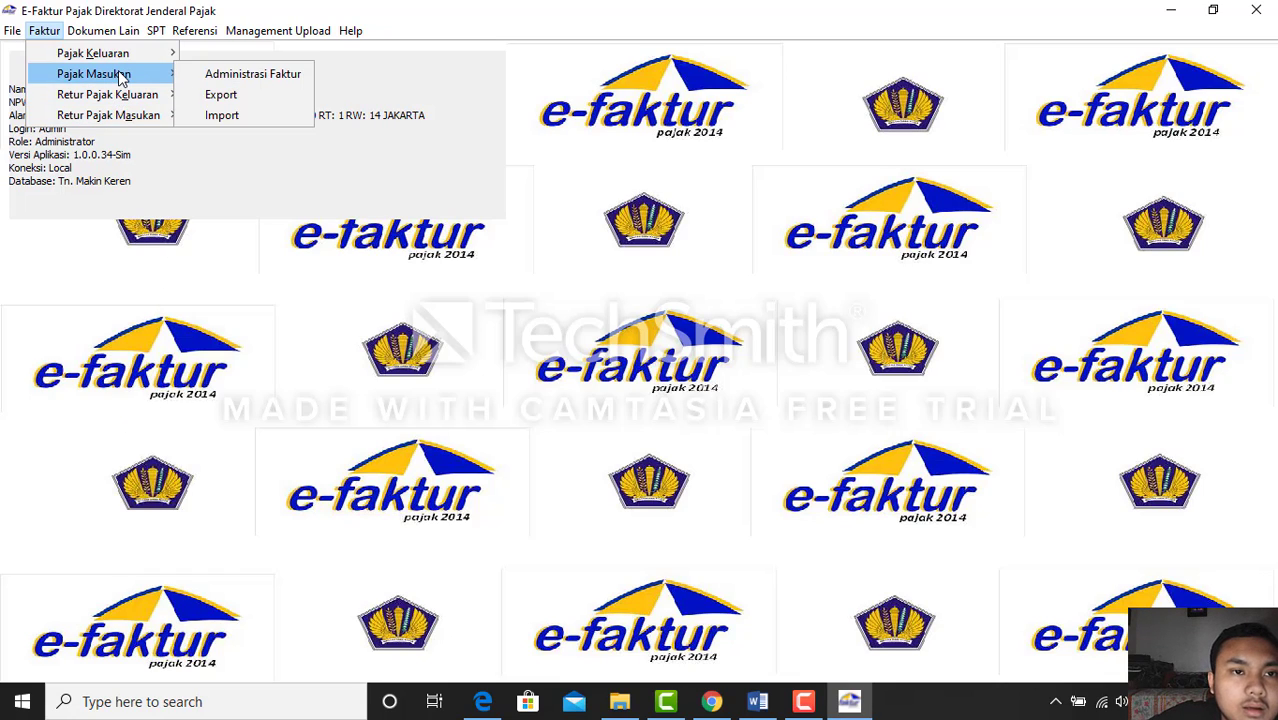
left_click(190, 76)
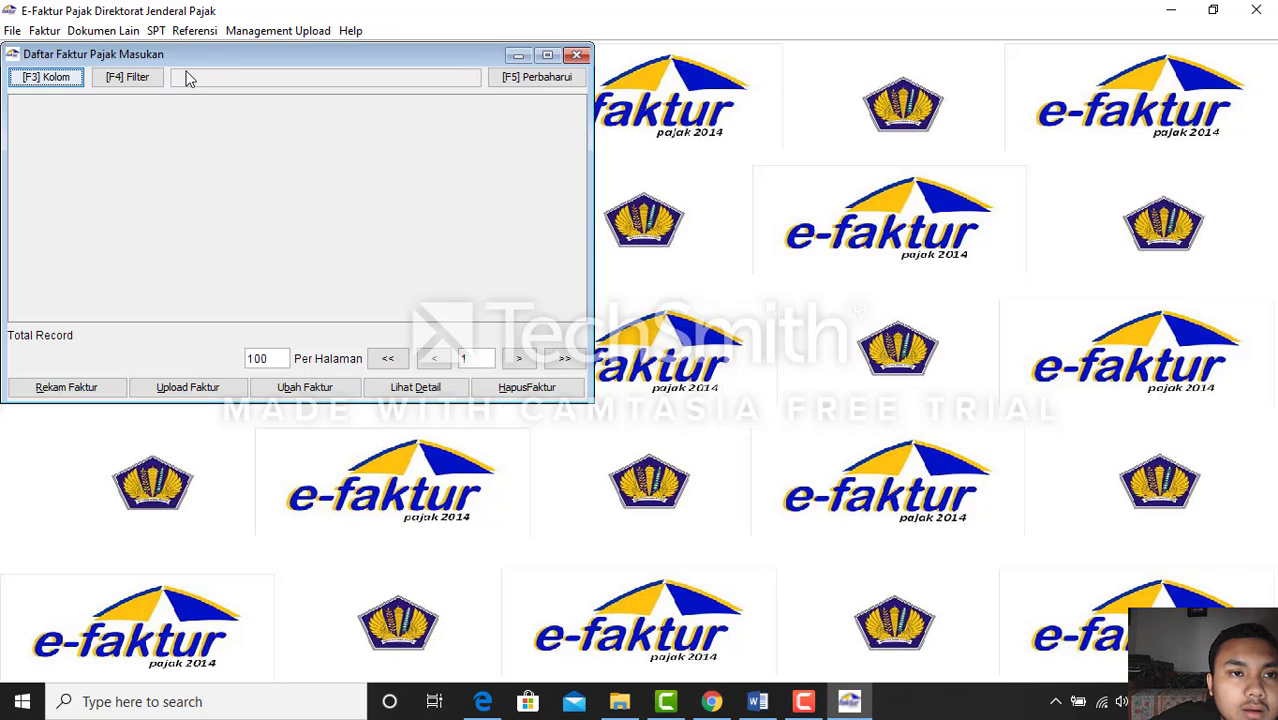
left_click(553, 86)
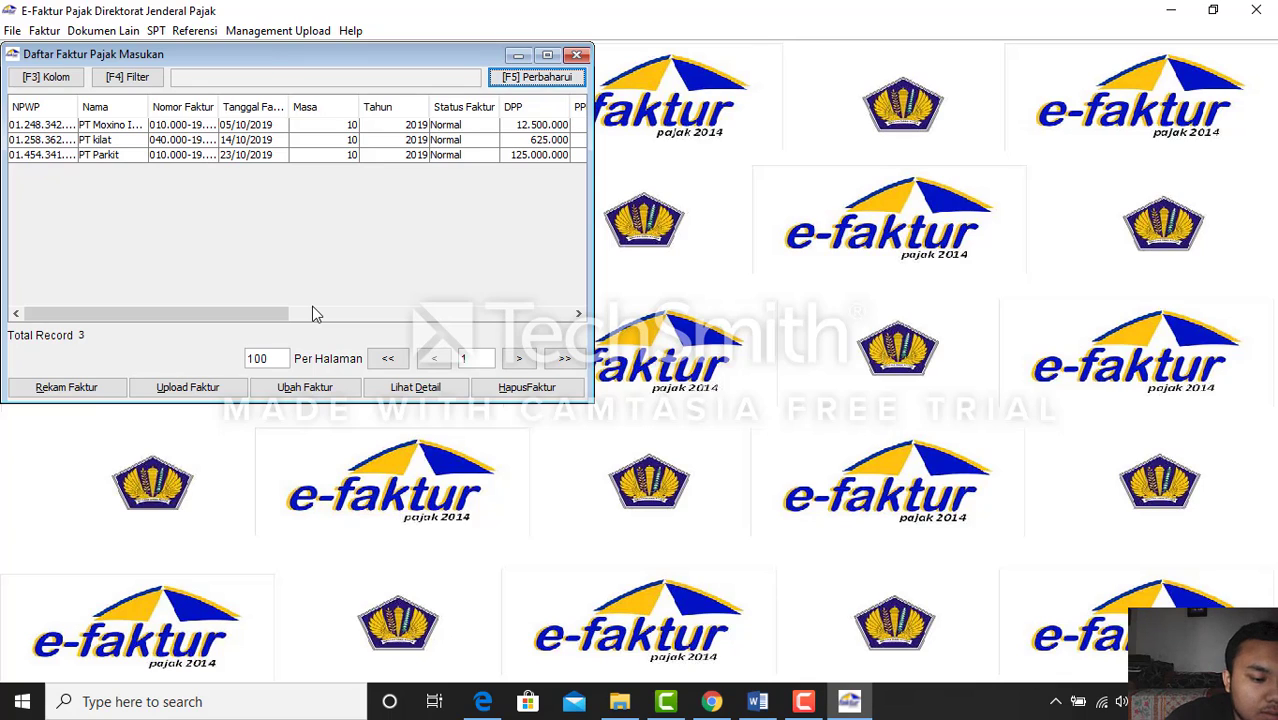
Select all three input-tax invoices and minimize the list window
key("F10")
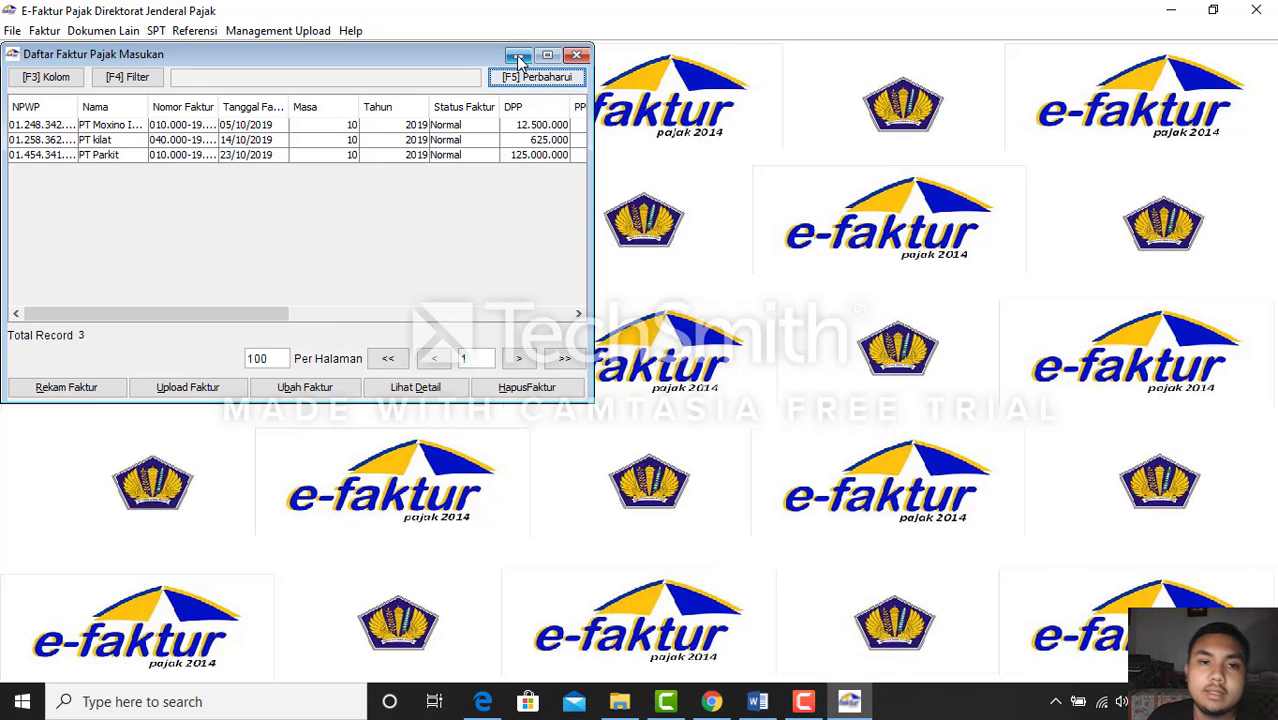
left_click(387, 127)
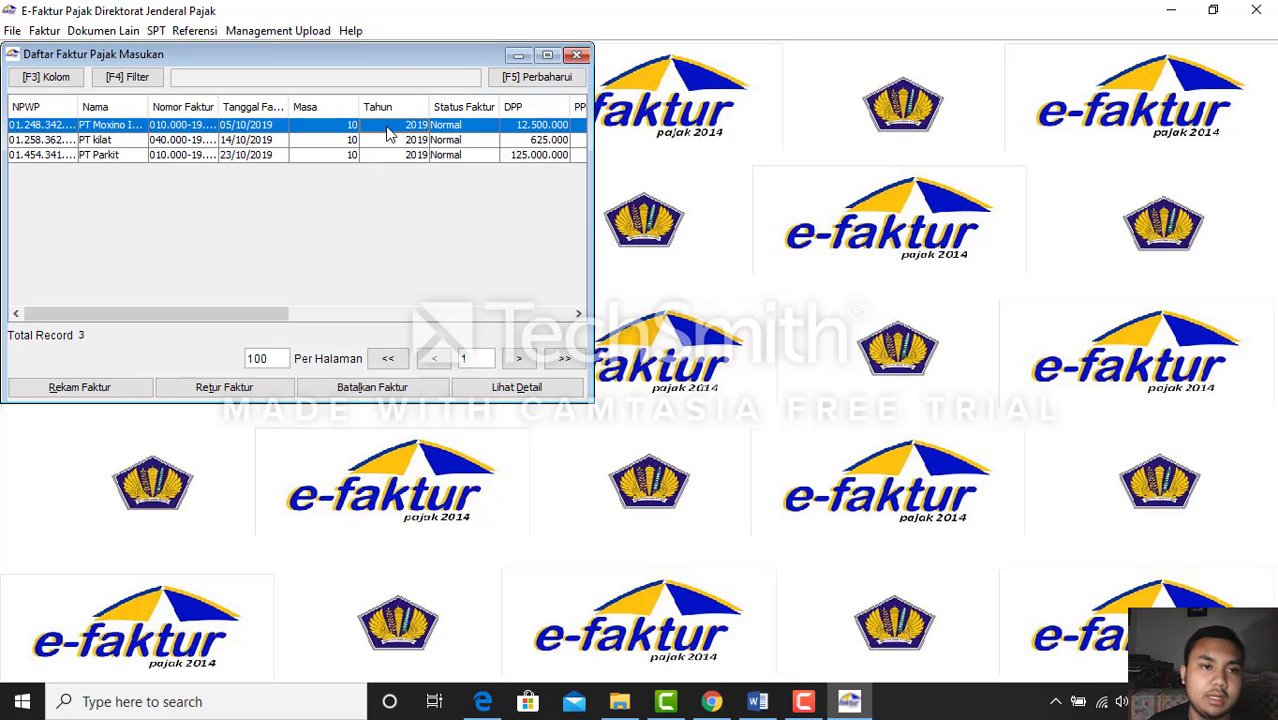
key("shift+Down")
key("shift+Down")
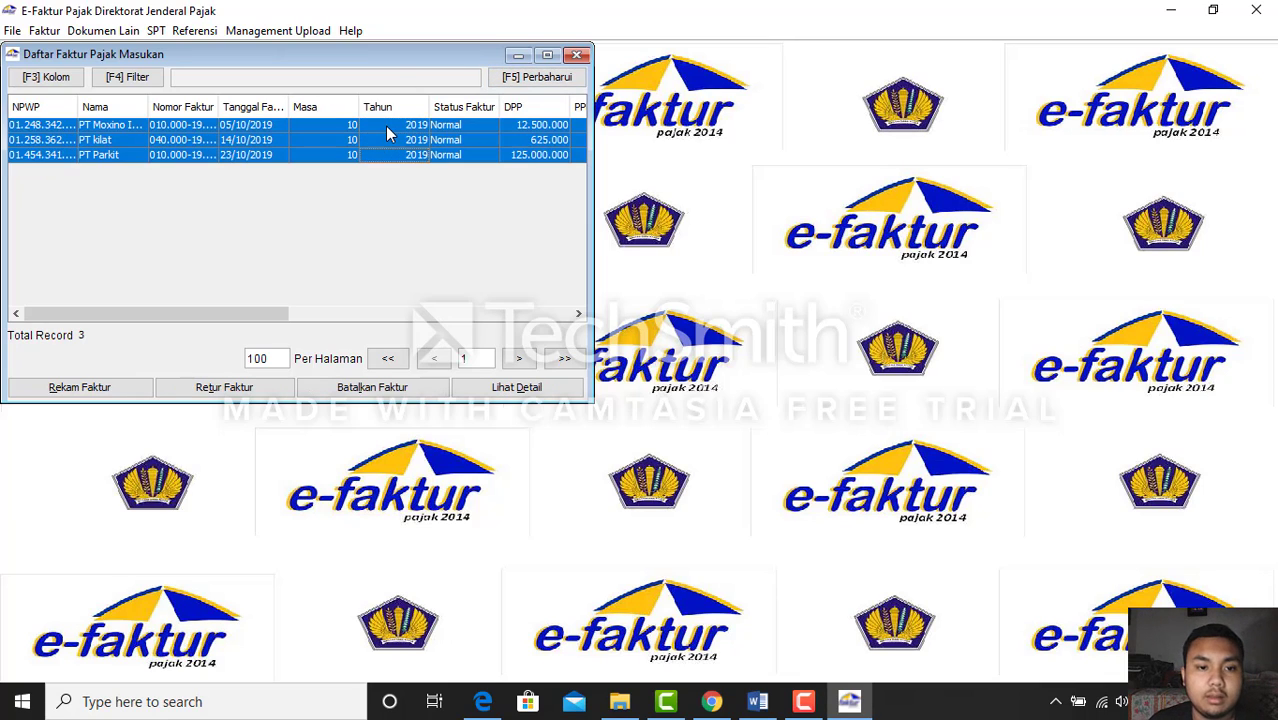
left_click(519, 56)
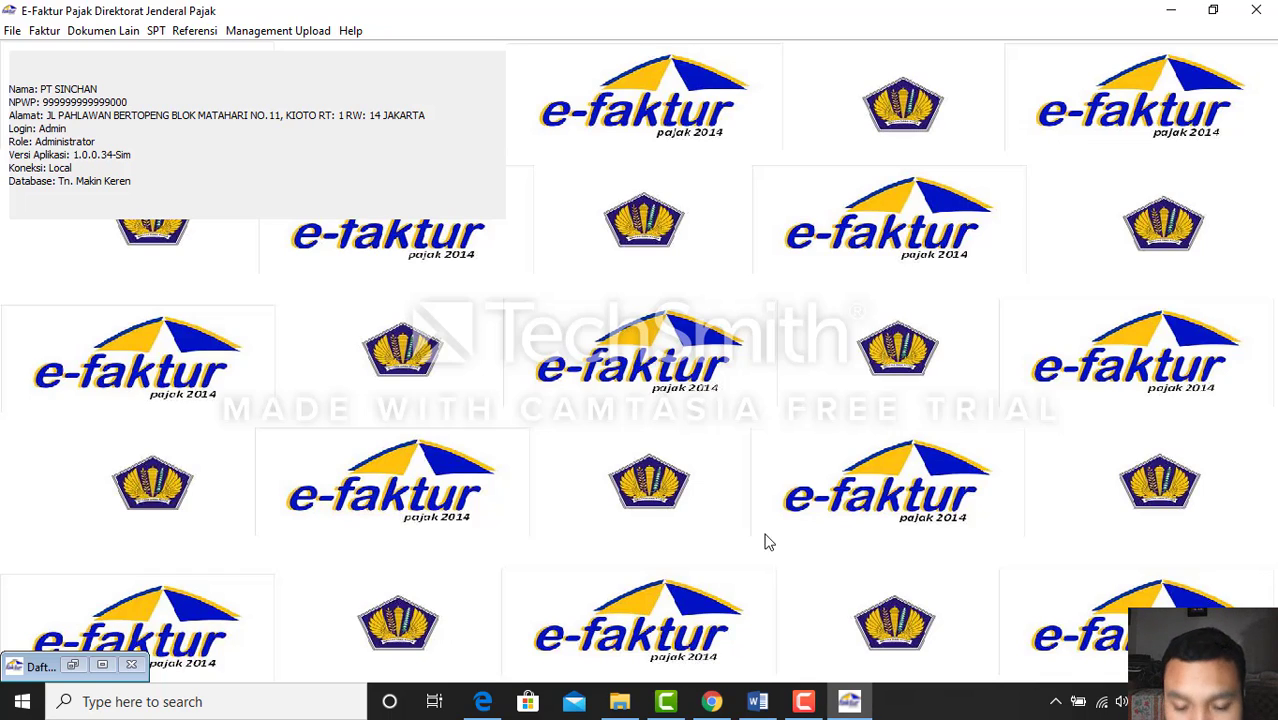
left_click(804, 700)
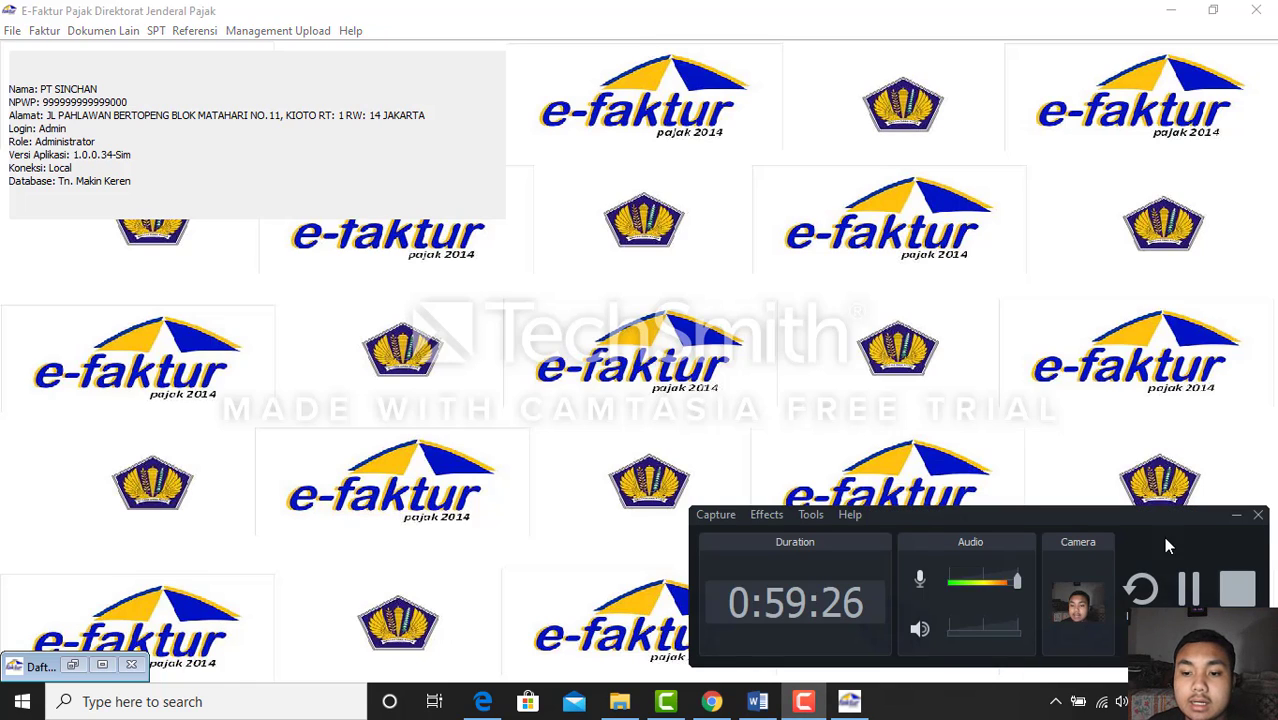
left_click(1237, 515)
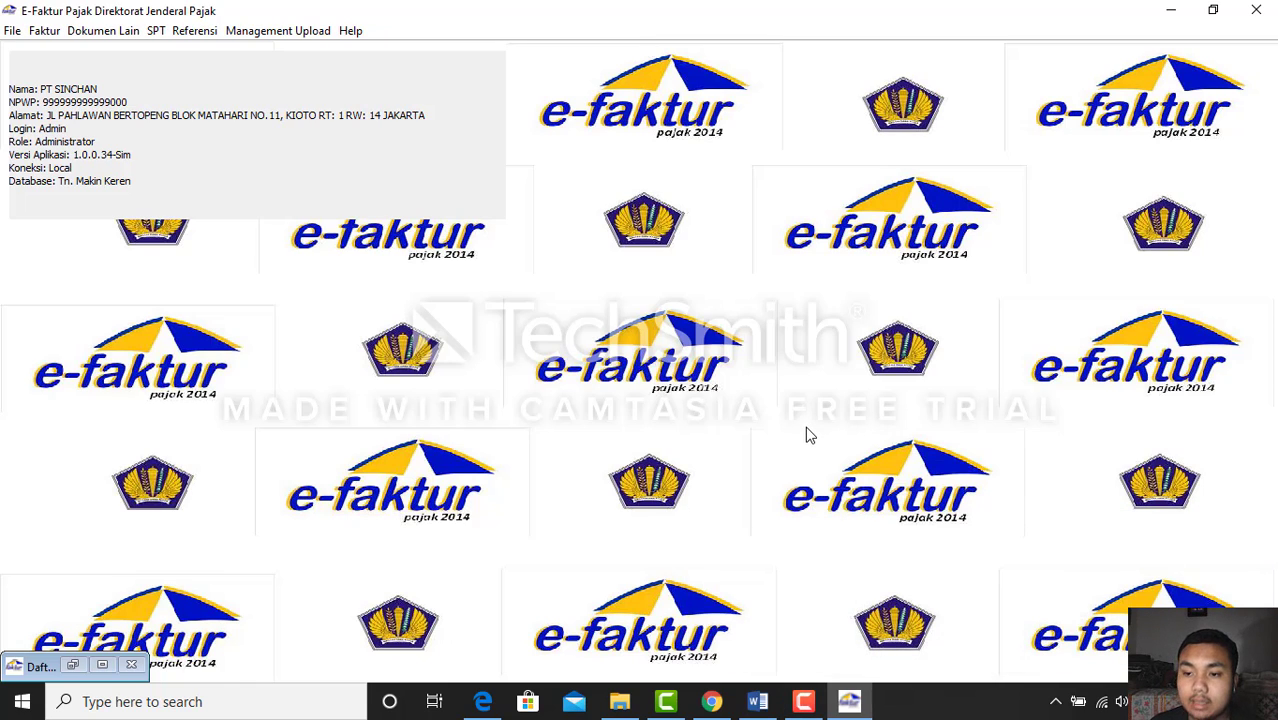